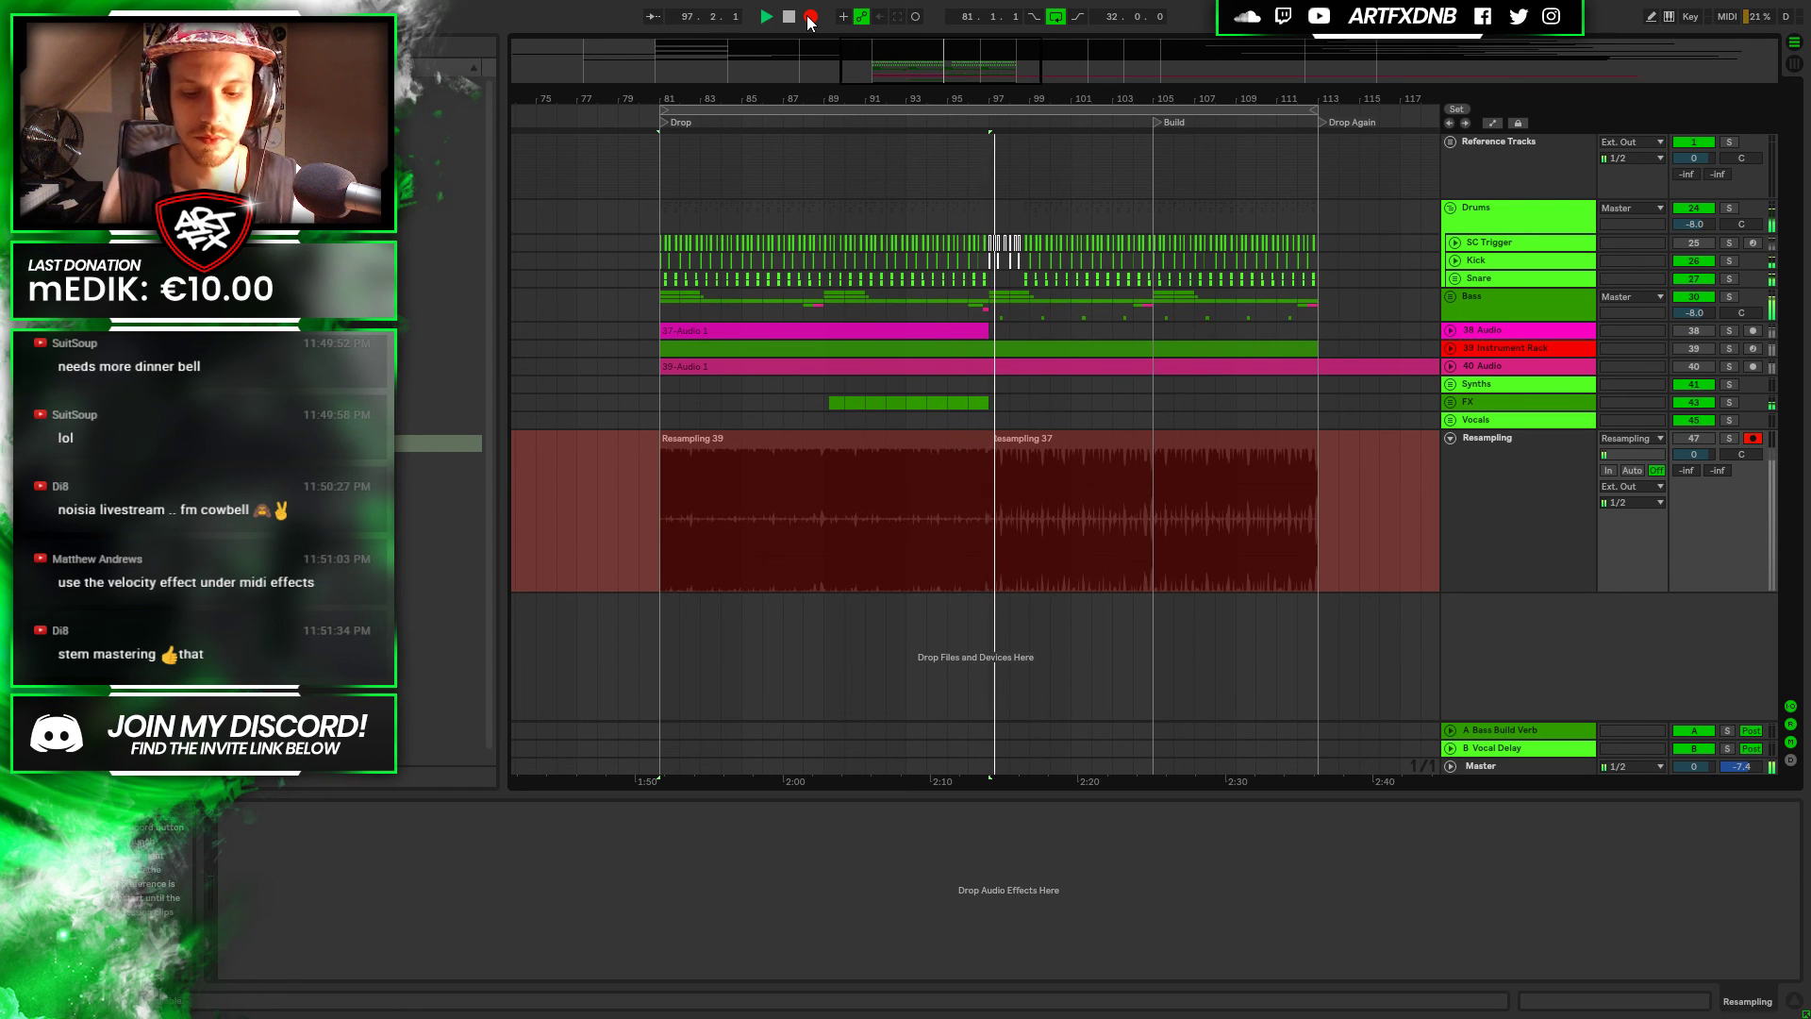
# Stop the recording and extend the start of the Resampling 37 clip back to bar 97
pyautogui.click(809, 17)
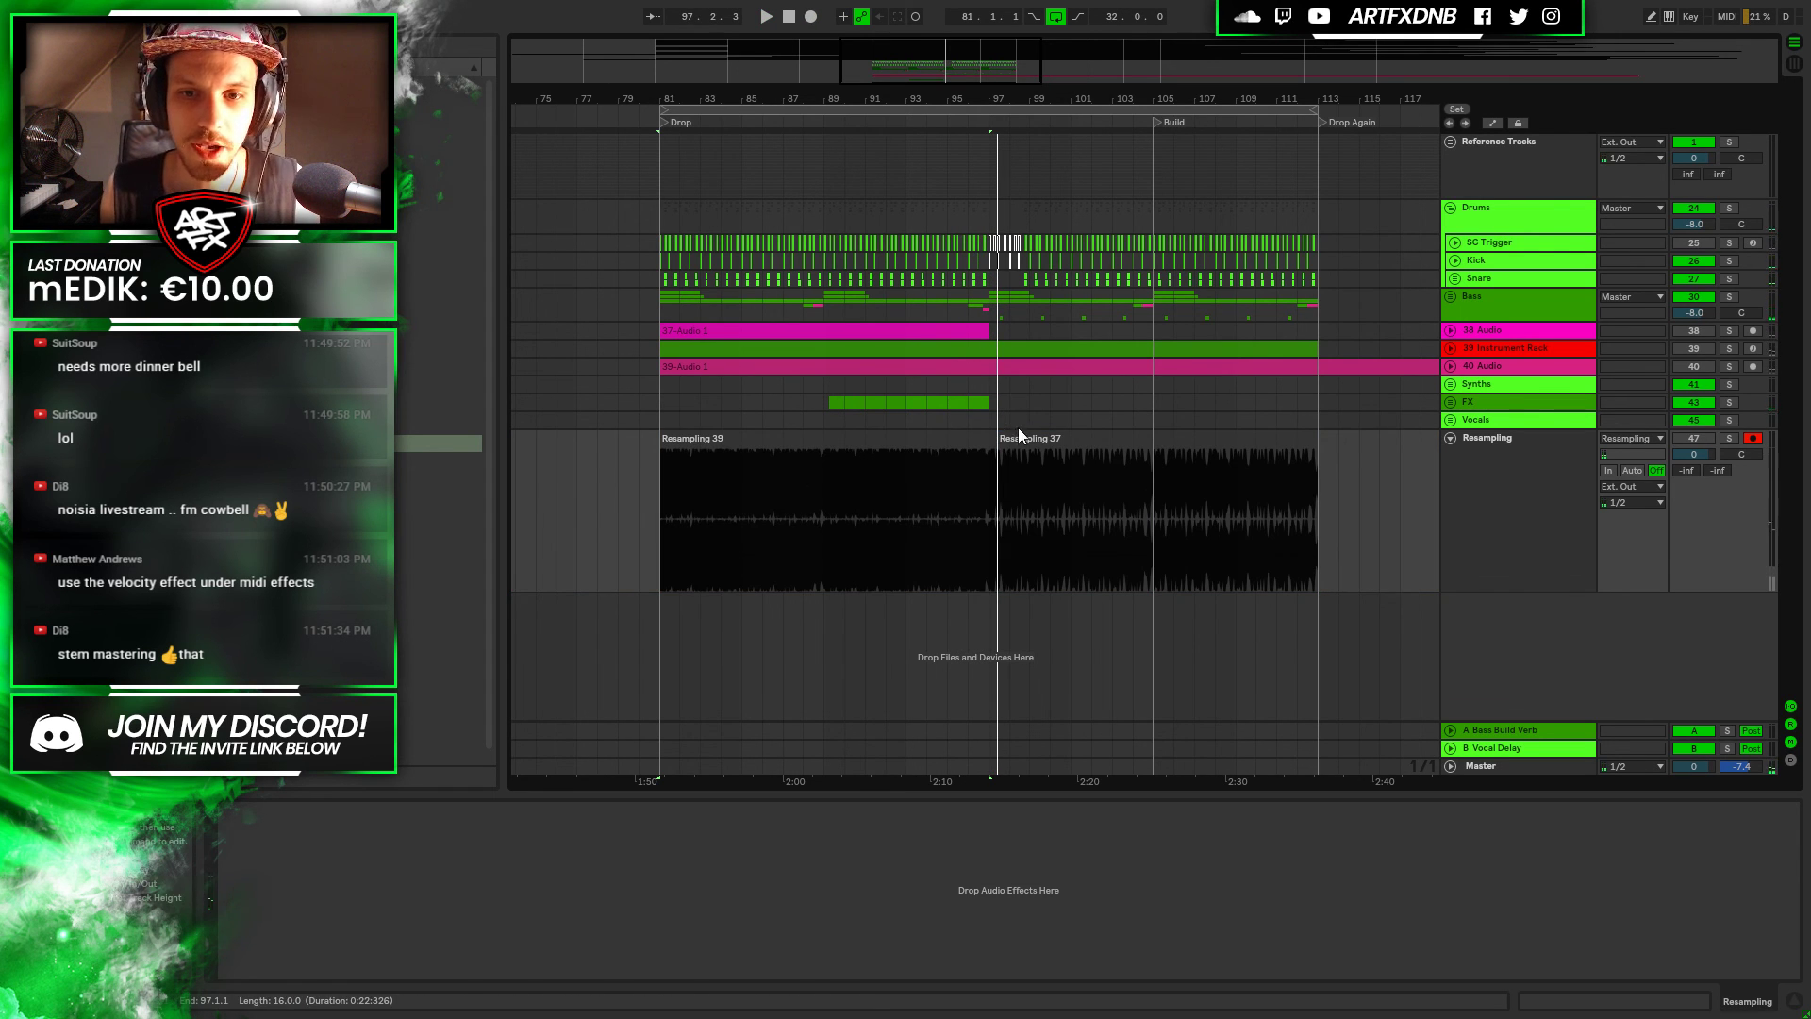
pyautogui.click(1001, 449)
pyautogui.moveTo(1001, 451); pyautogui.dragTo(988, 451)
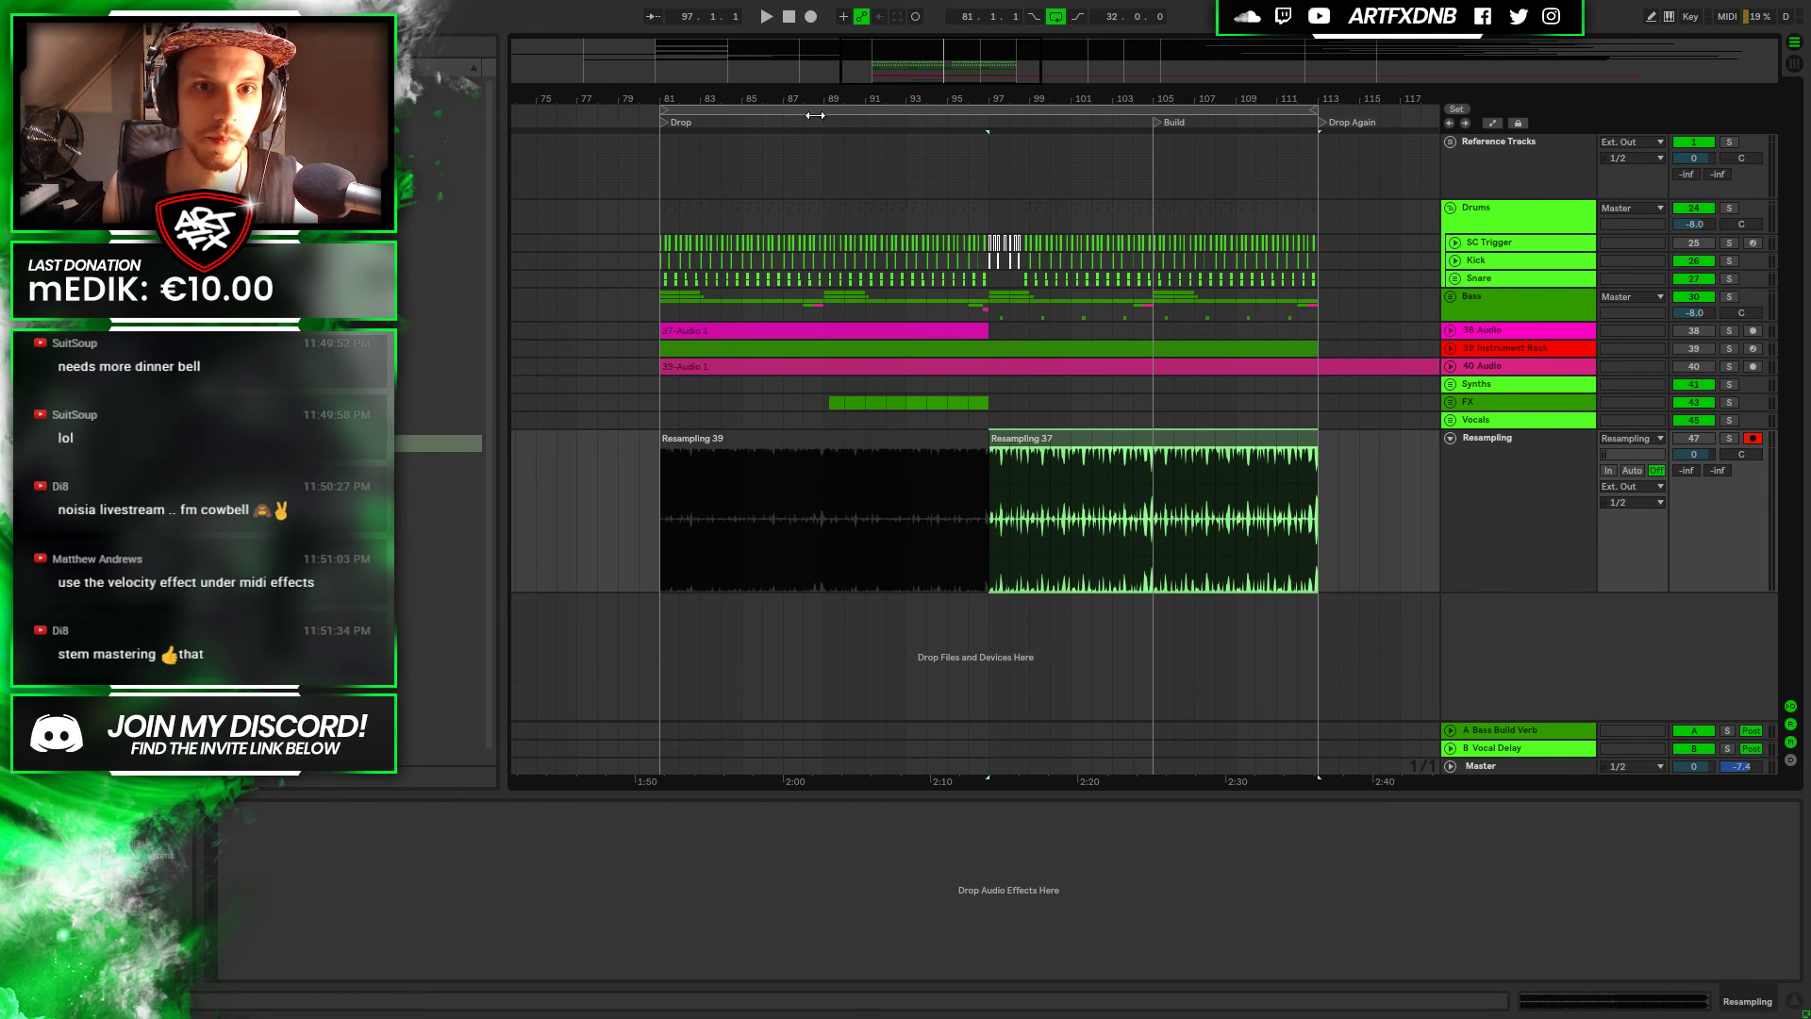
# Examine the waveforms around the seam at bar 97, comparing one-beat sections at 96.3 and 97.3, and the audio around bar 92
pyautogui.moveTo(971, 92); pyautogui.dragTo(964, 207)
pyautogui.moveTo(907, 115)
pyautogui.mouseDown()
pyautogui.moveTo(902, 144)
pyautogui.moveTo(899, 108)
pyautogui.moveTo(127, 106)
pyautogui.moveTo(921, 98)
pyautogui.moveTo(813, 94)
pyautogui.moveTo(858, 90)
pyautogui.mouseUp()
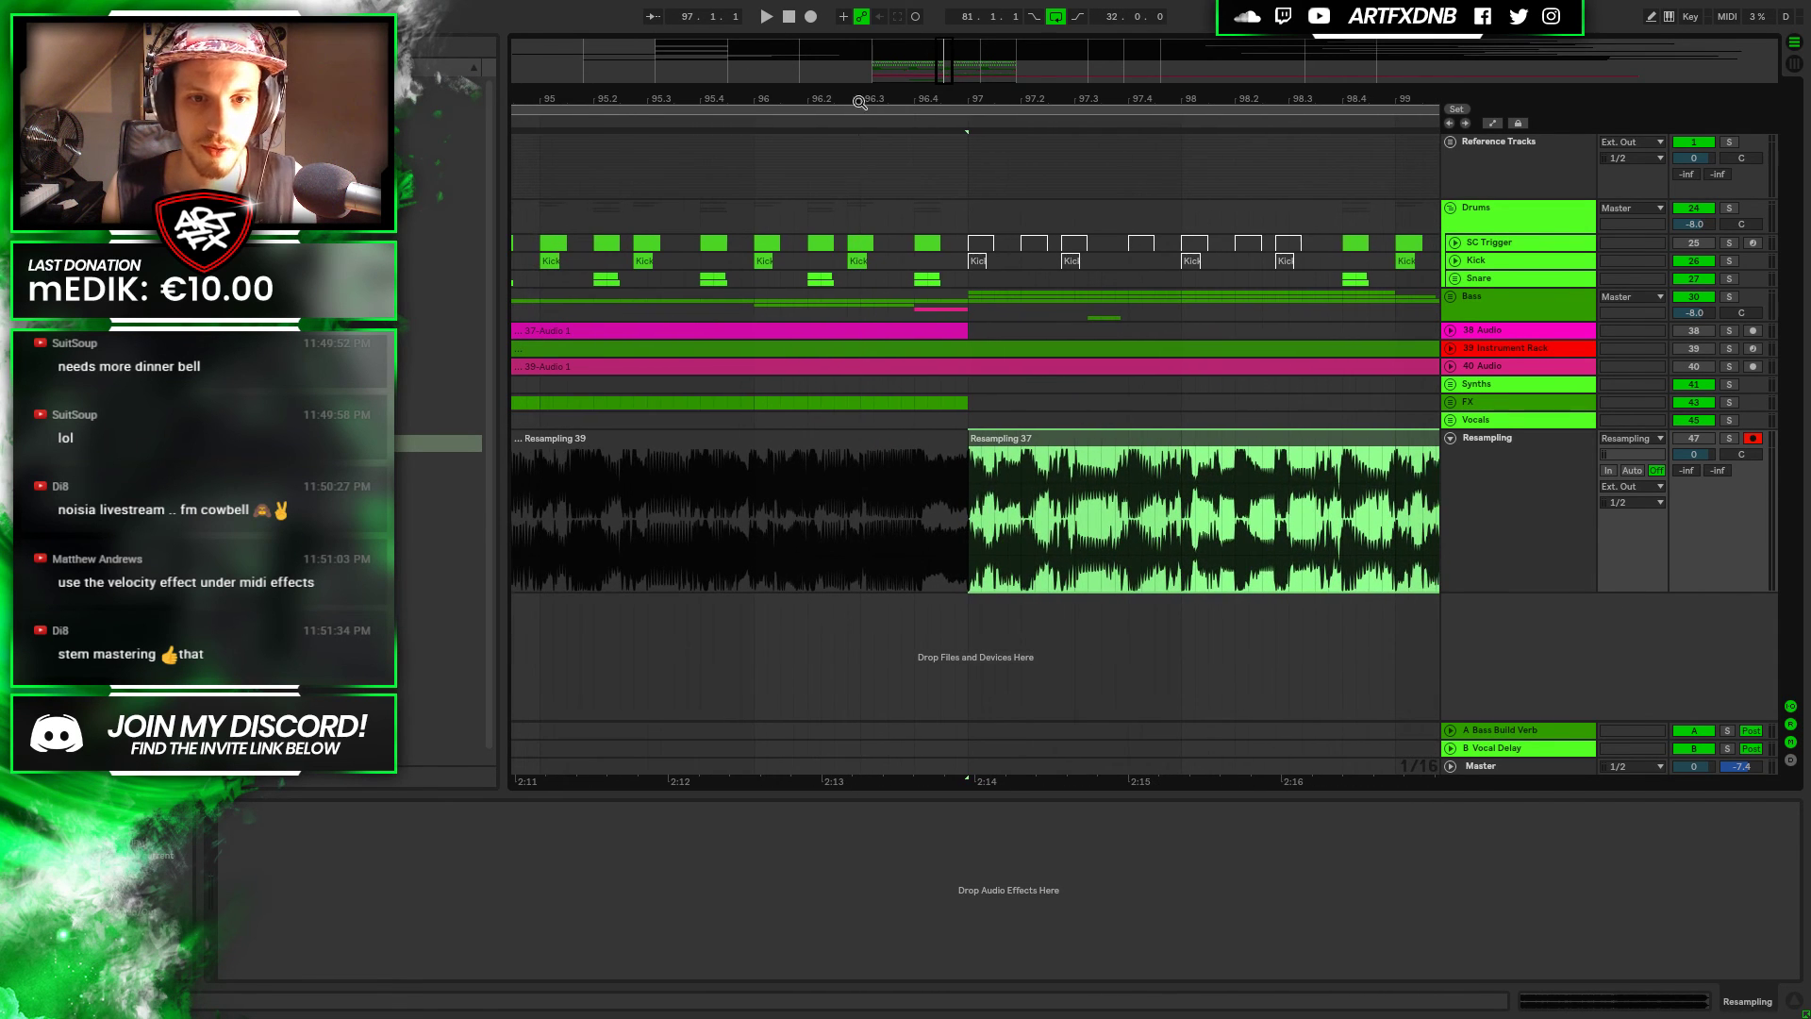
pyautogui.moveTo(639, 521); pyautogui.dragTo(1193, 510)
pyautogui.moveTo(1072, 525); pyautogui.dragTo(1115, 524)
pyautogui.scroll(-3, 1093, 145)
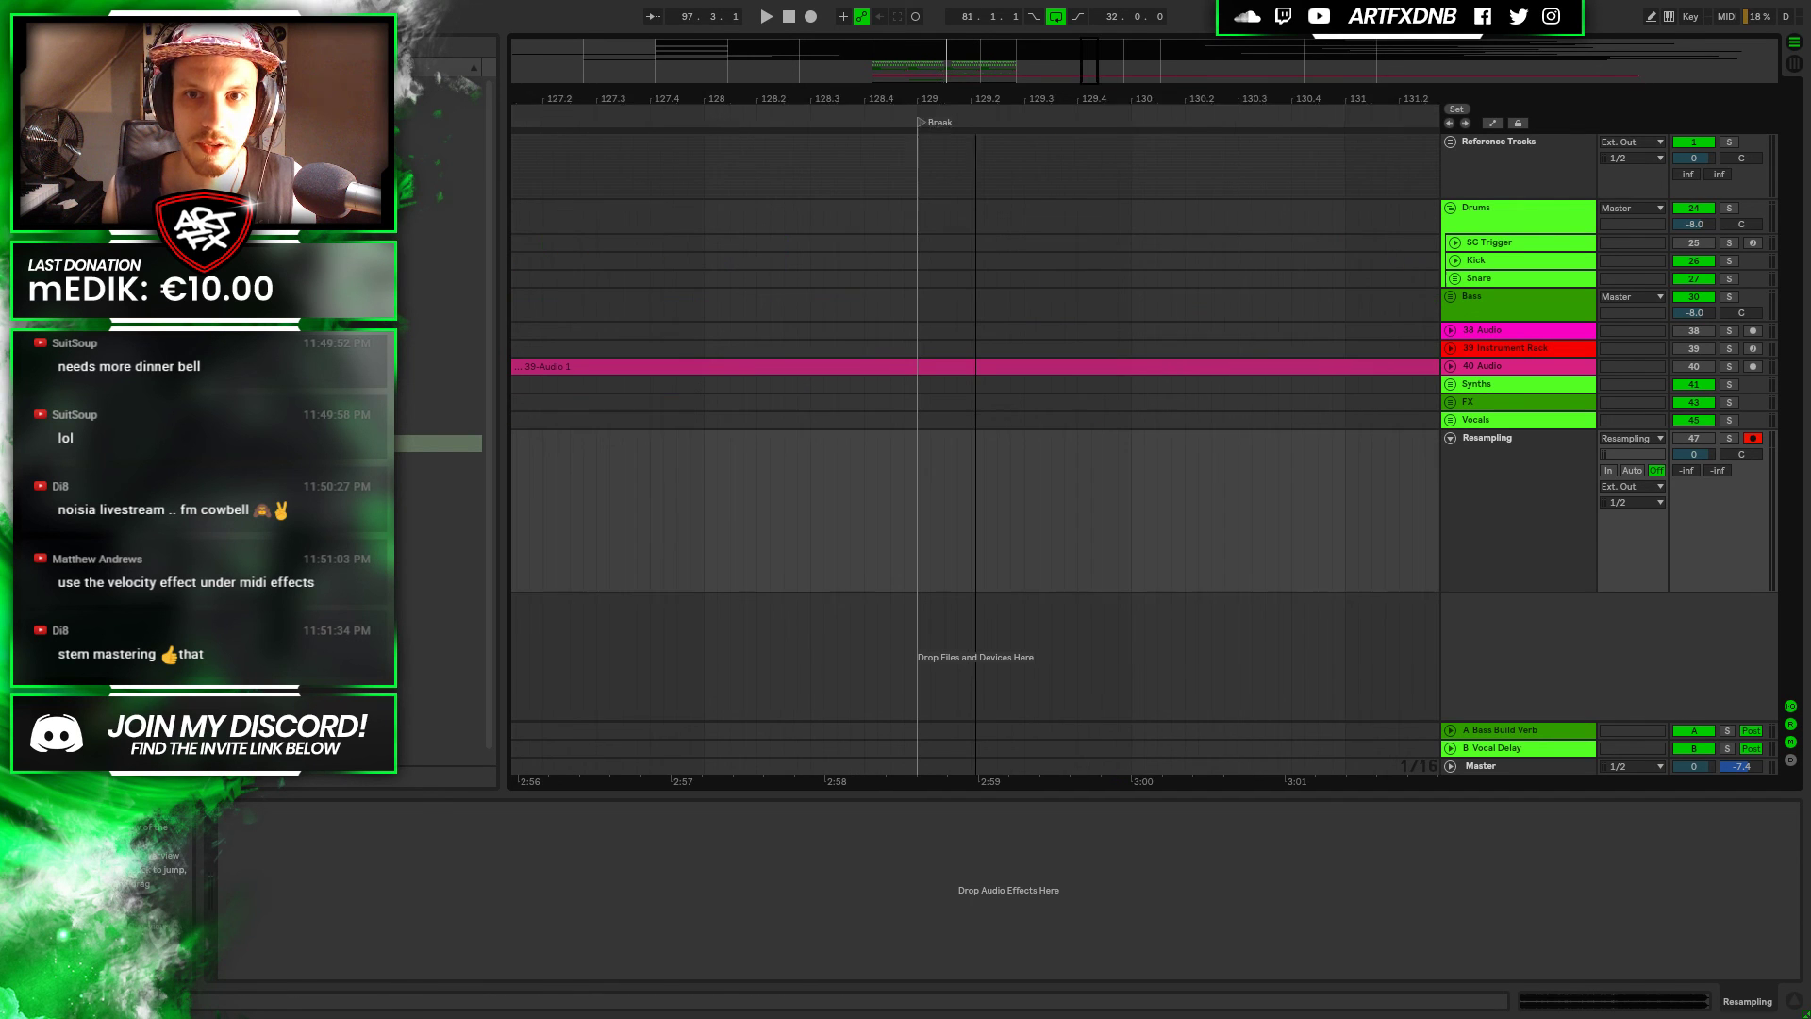
pyautogui.moveTo(951, 61); pyautogui.dragTo(946, 86)
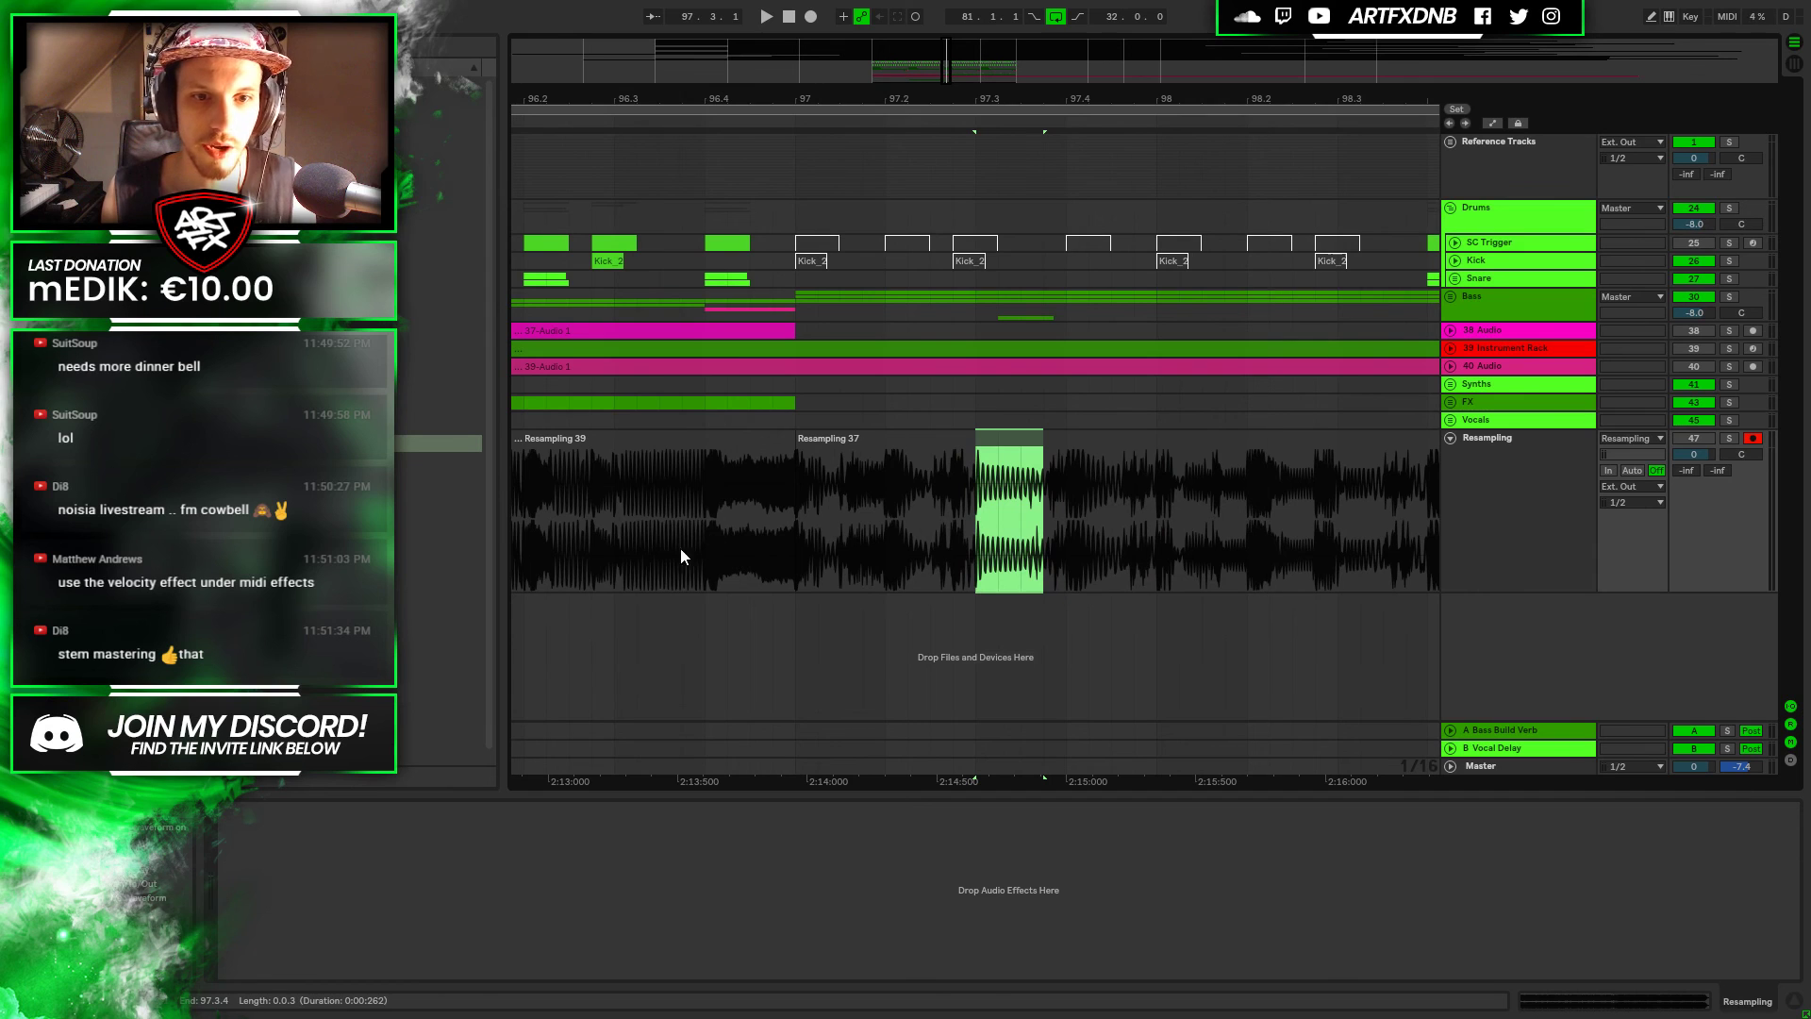
pyautogui.moveTo(615, 546); pyautogui.dragTo(710, 545)
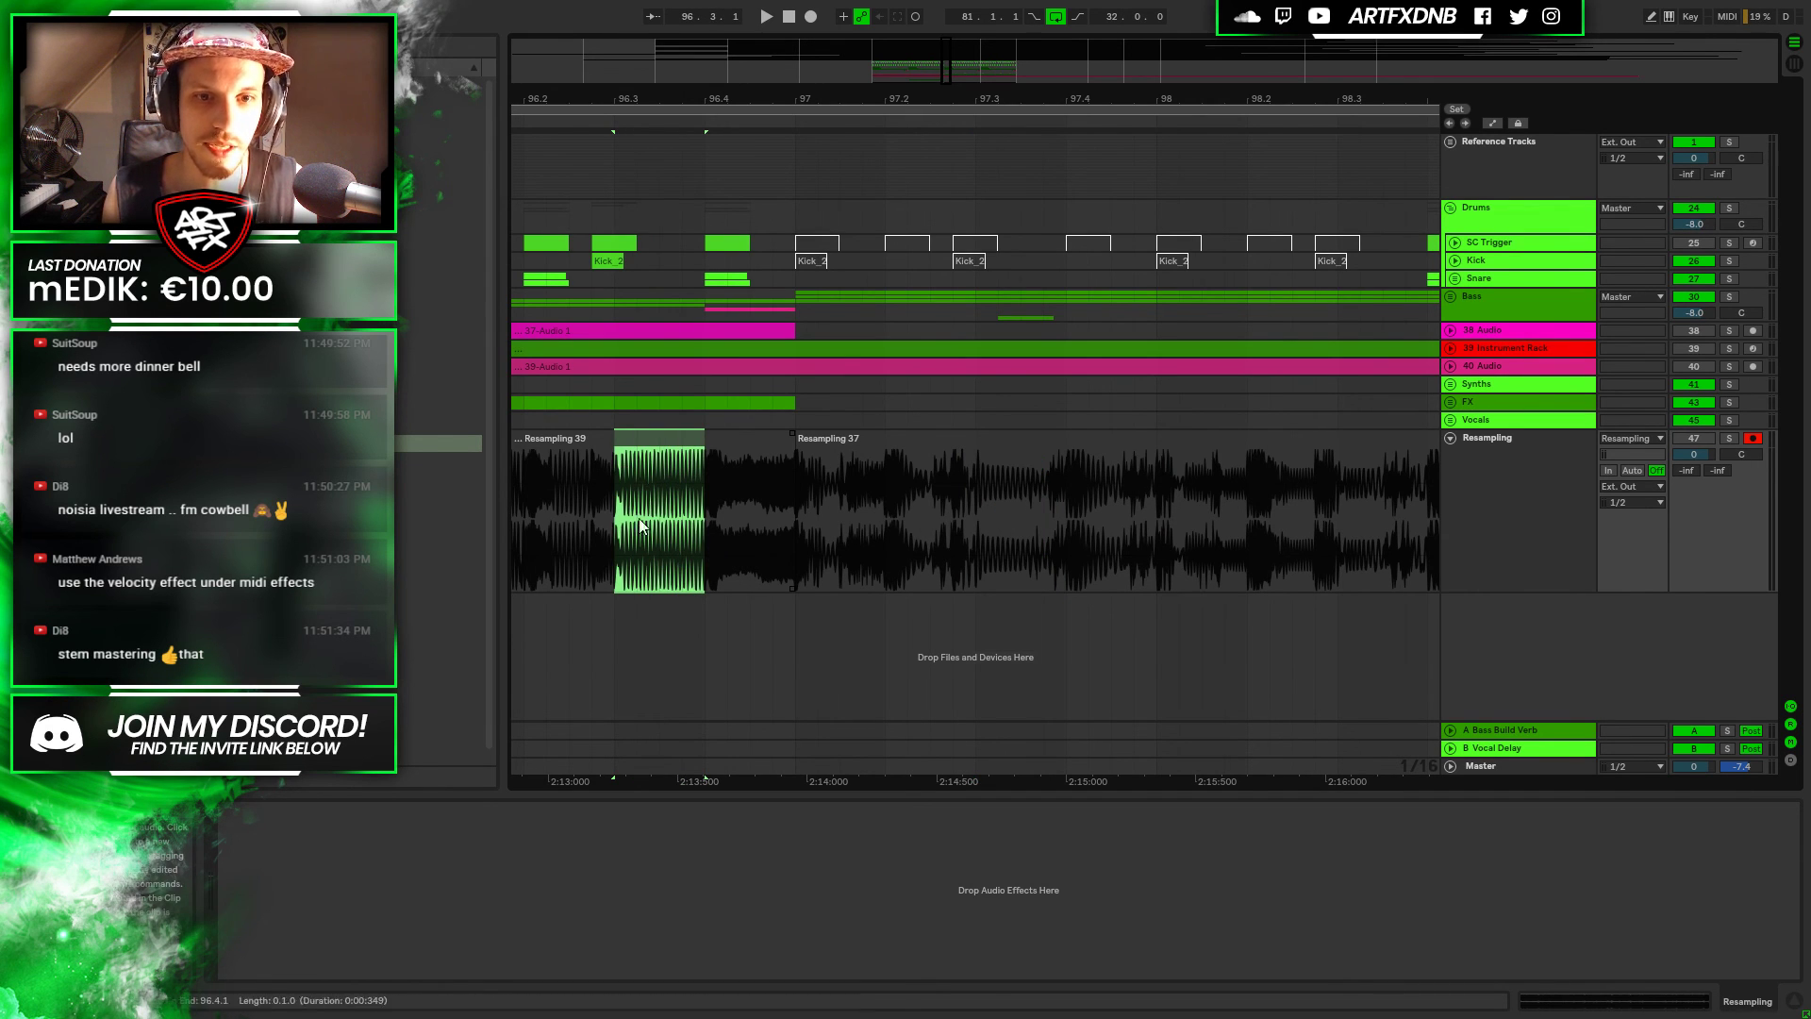
pyautogui.click(977, 529)
pyautogui.moveTo(1002, 536); pyautogui.dragTo(1057, 535)
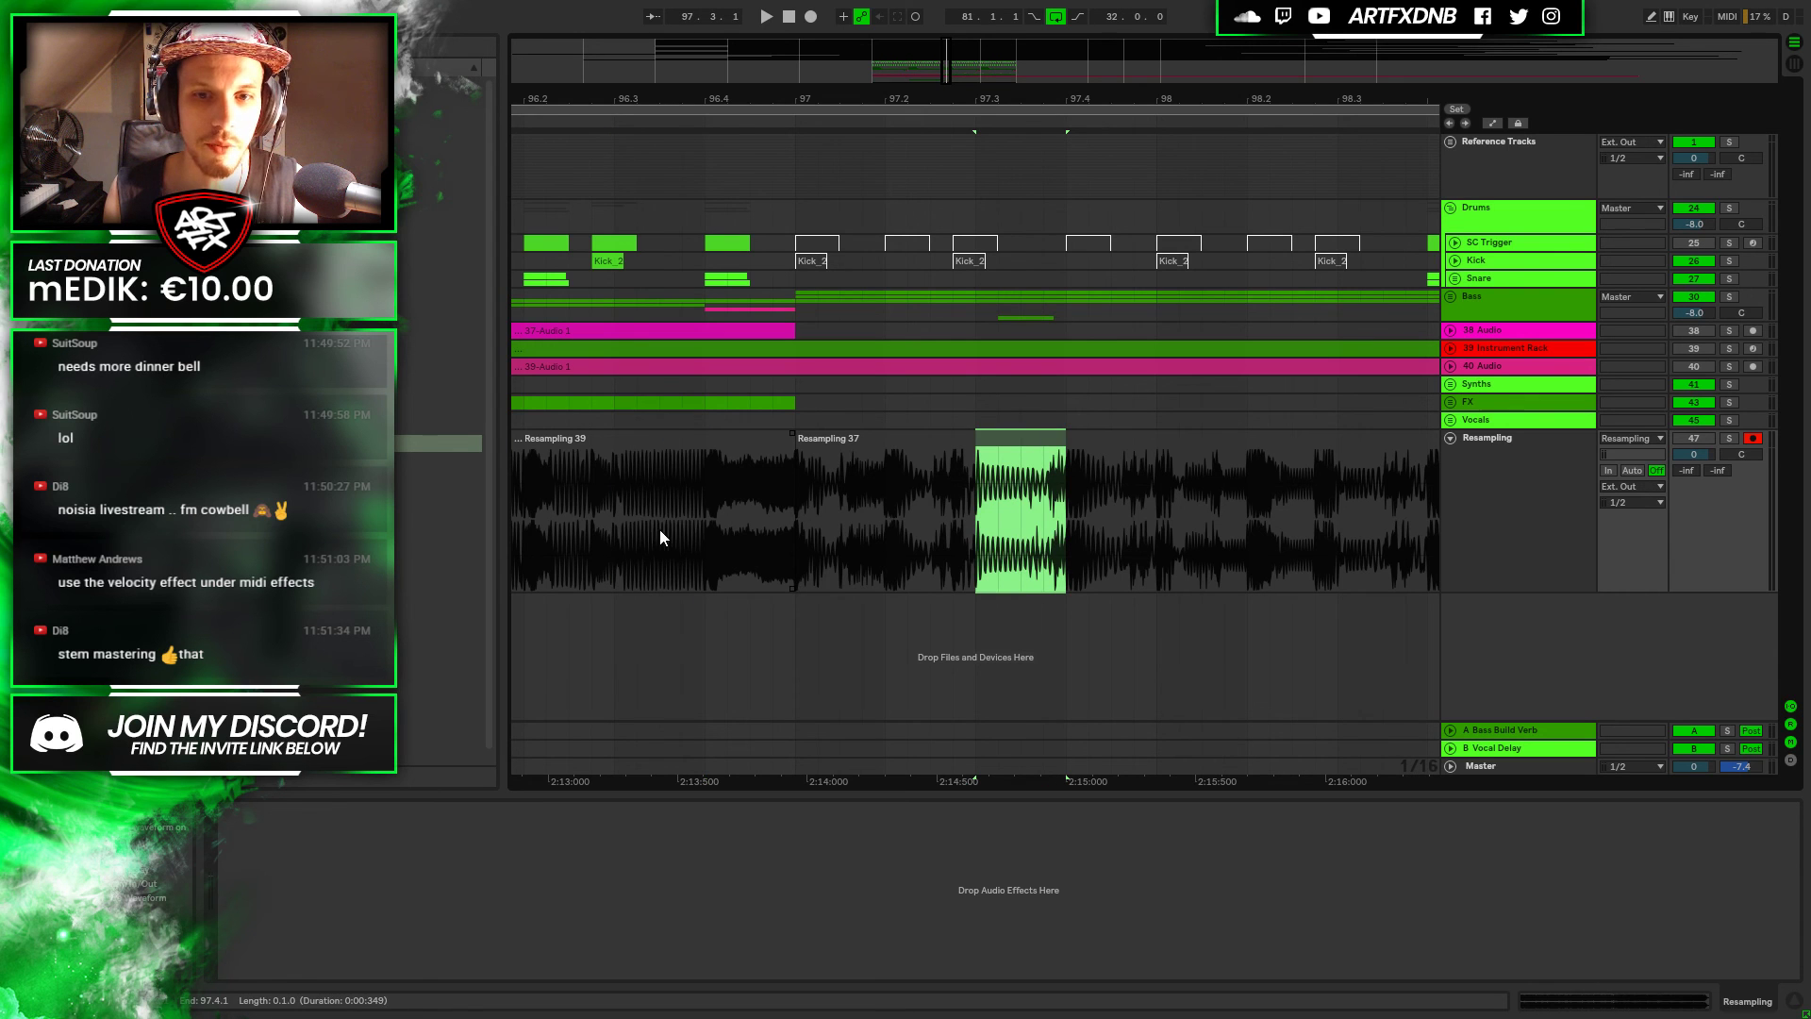
pyautogui.click(593, 527)
pyautogui.moveTo(684, 101); pyautogui.dragTo(1309, 84)
pyautogui.moveTo(667, 113); pyautogui.dragTo(1270, 359)
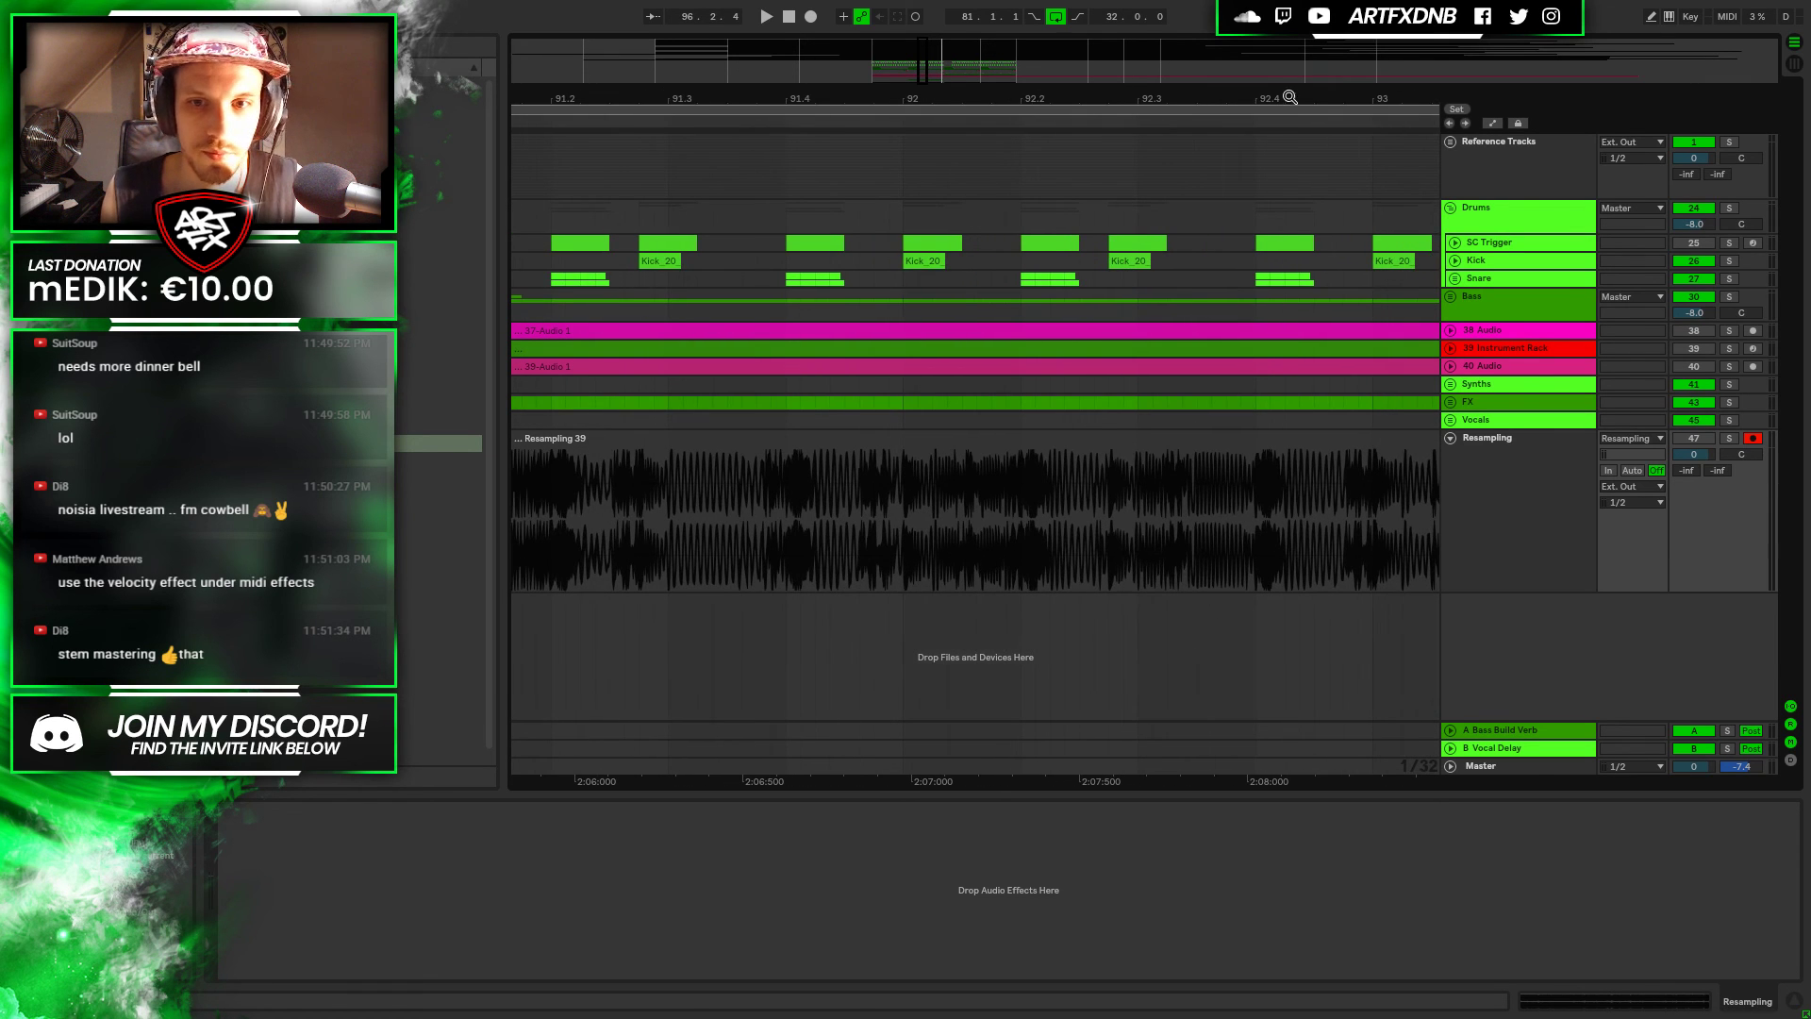
# Look at the waveform of the 15. Muskox reference track, folding the track and the Reference Tracks group again
pyautogui.click(1448, 142)
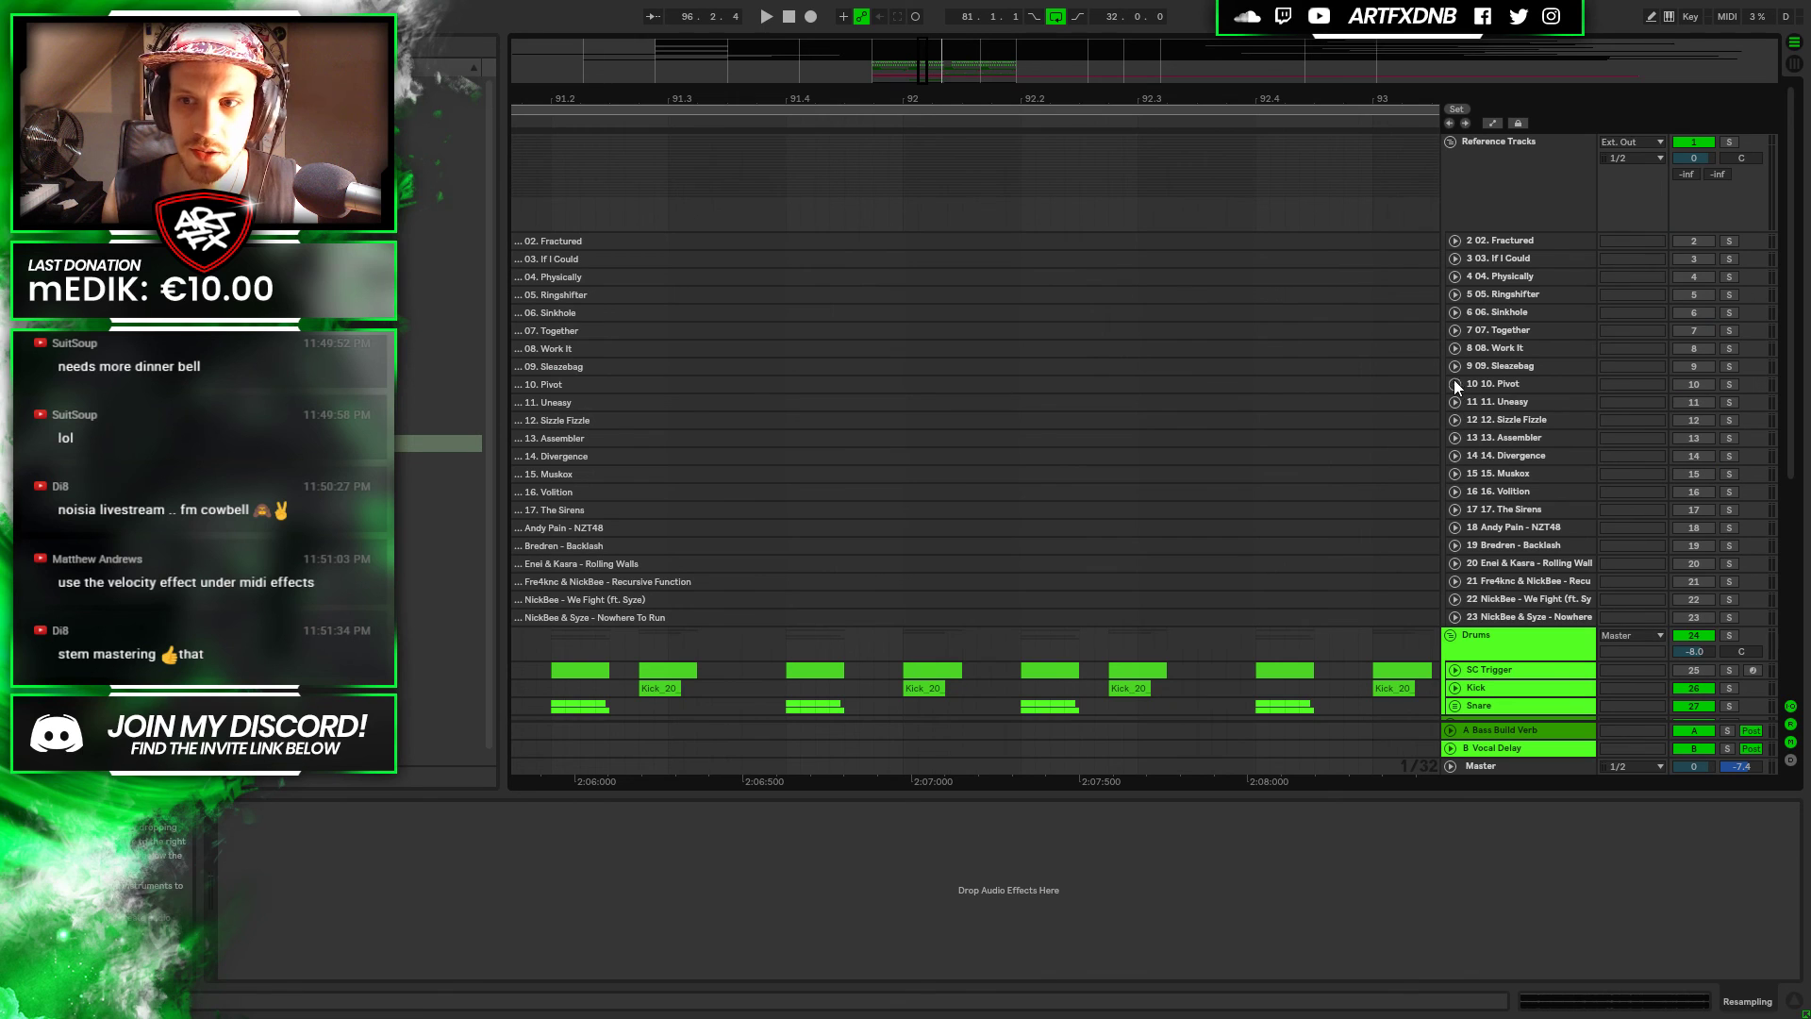
pyautogui.click(1453, 475)
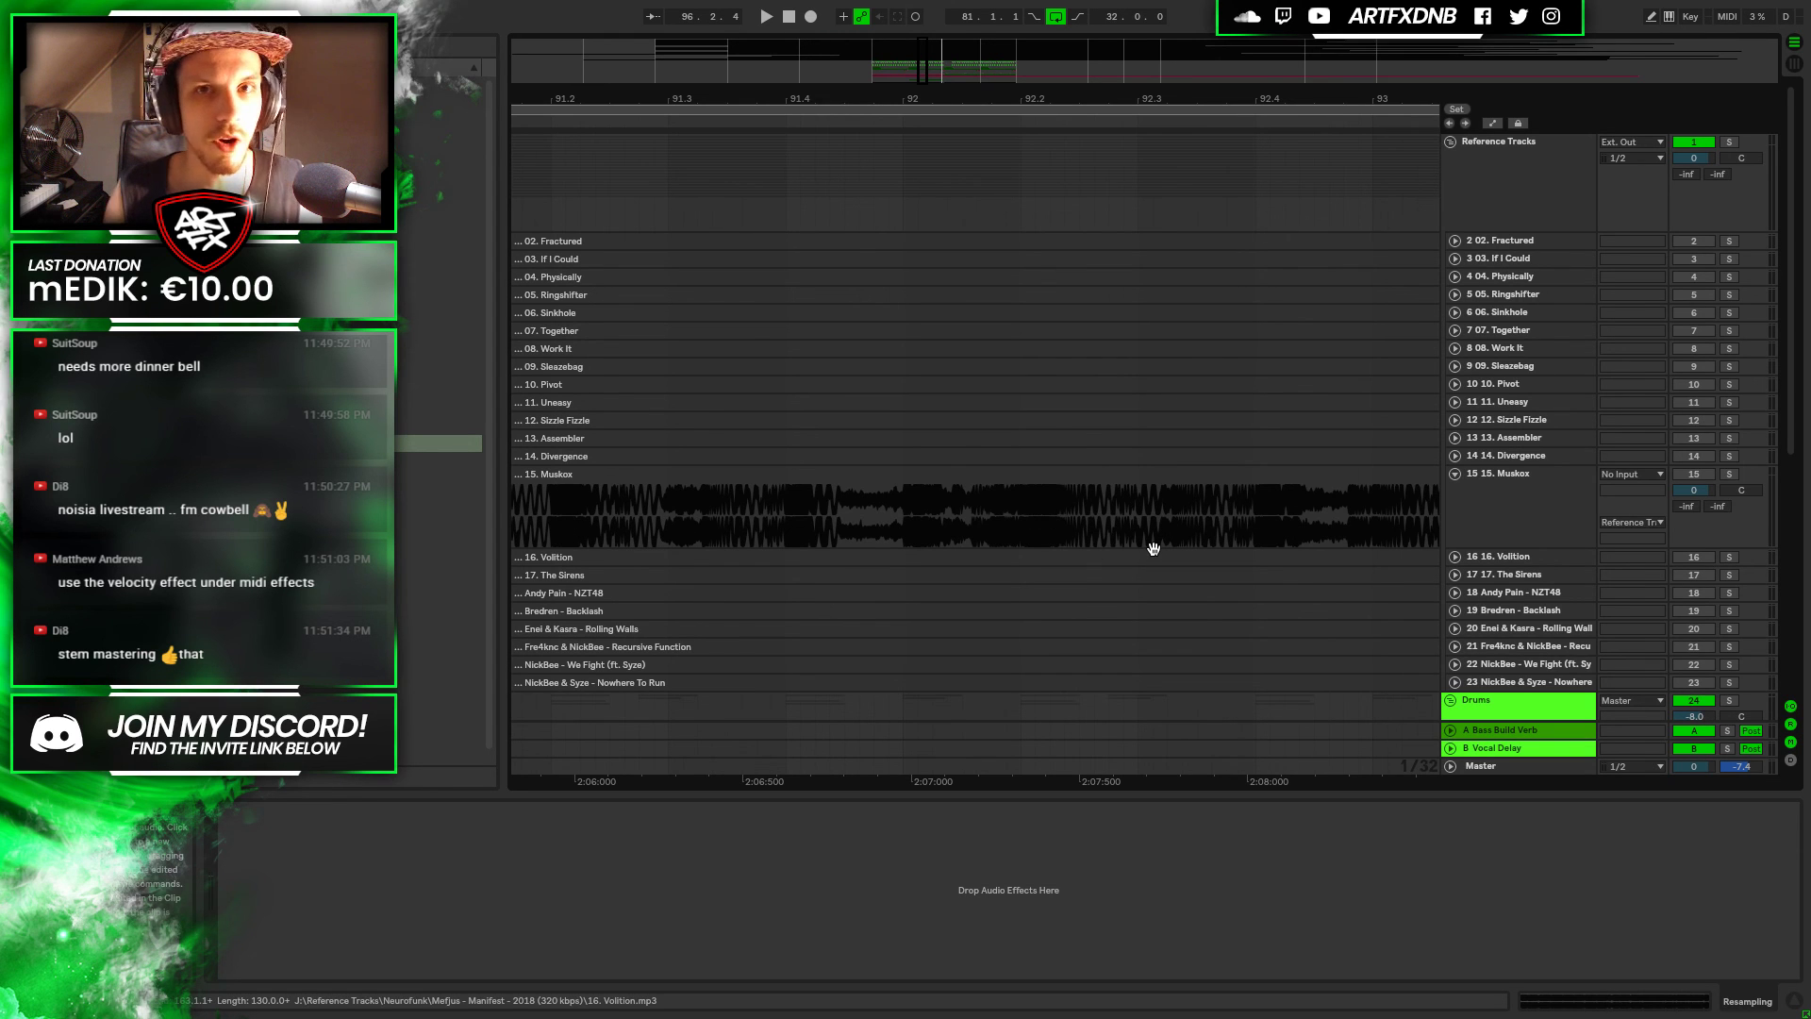
pyautogui.click(1453, 473)
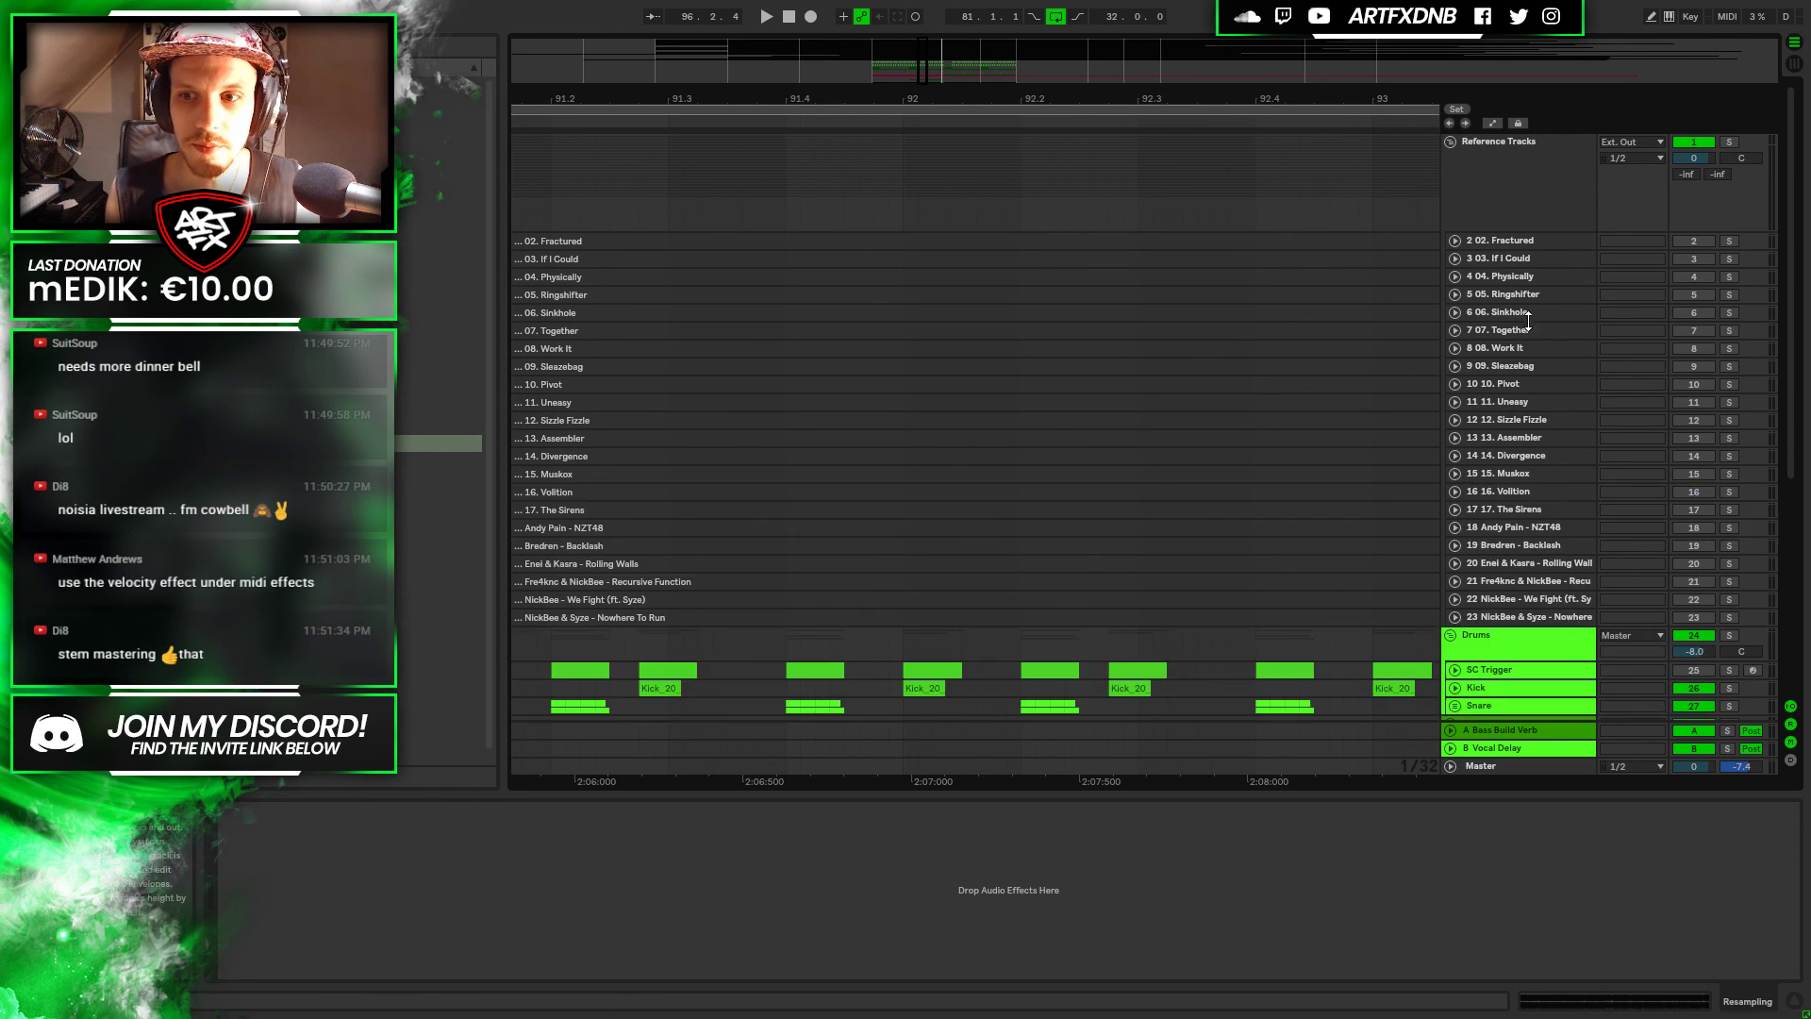
pyautogui.click(1451, 141)
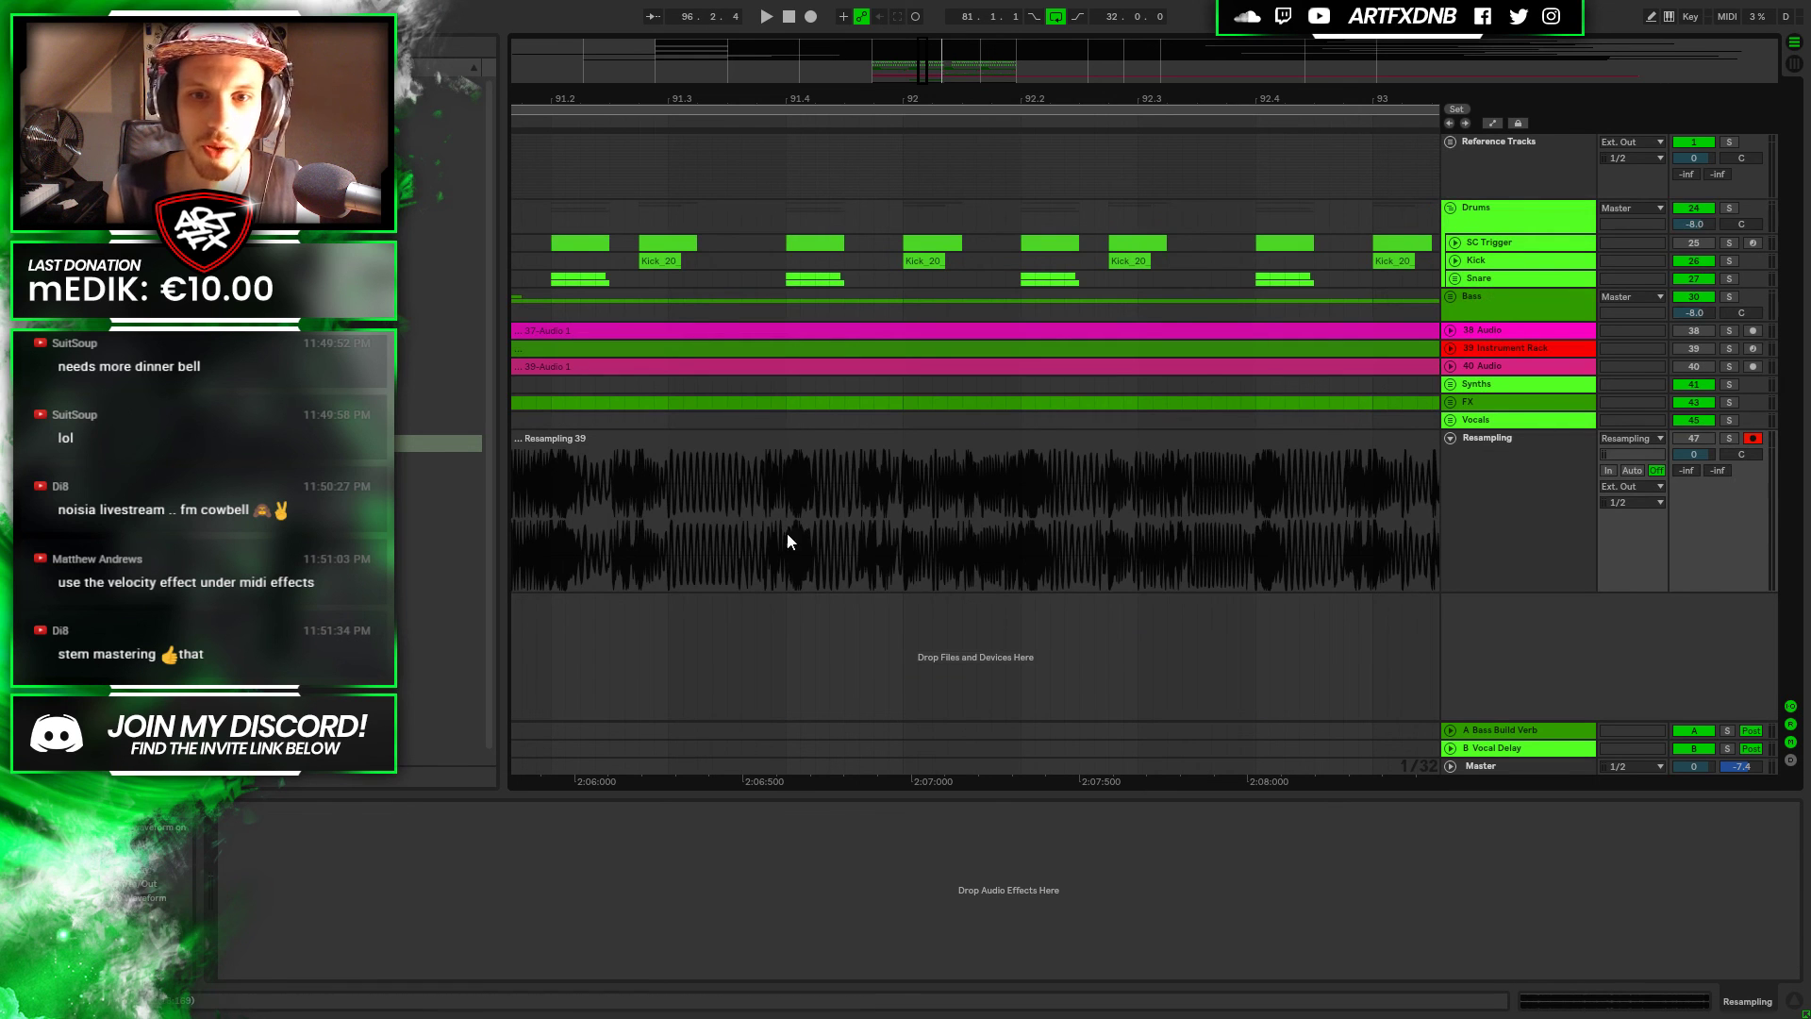
# Delete the Resampling 39 and Resampling 37 clips and fold the Resampling track
pyautogui.moveTo(740, 91); pyautogui.dragTo(783, 377)
pyautogui.click(797, 439)
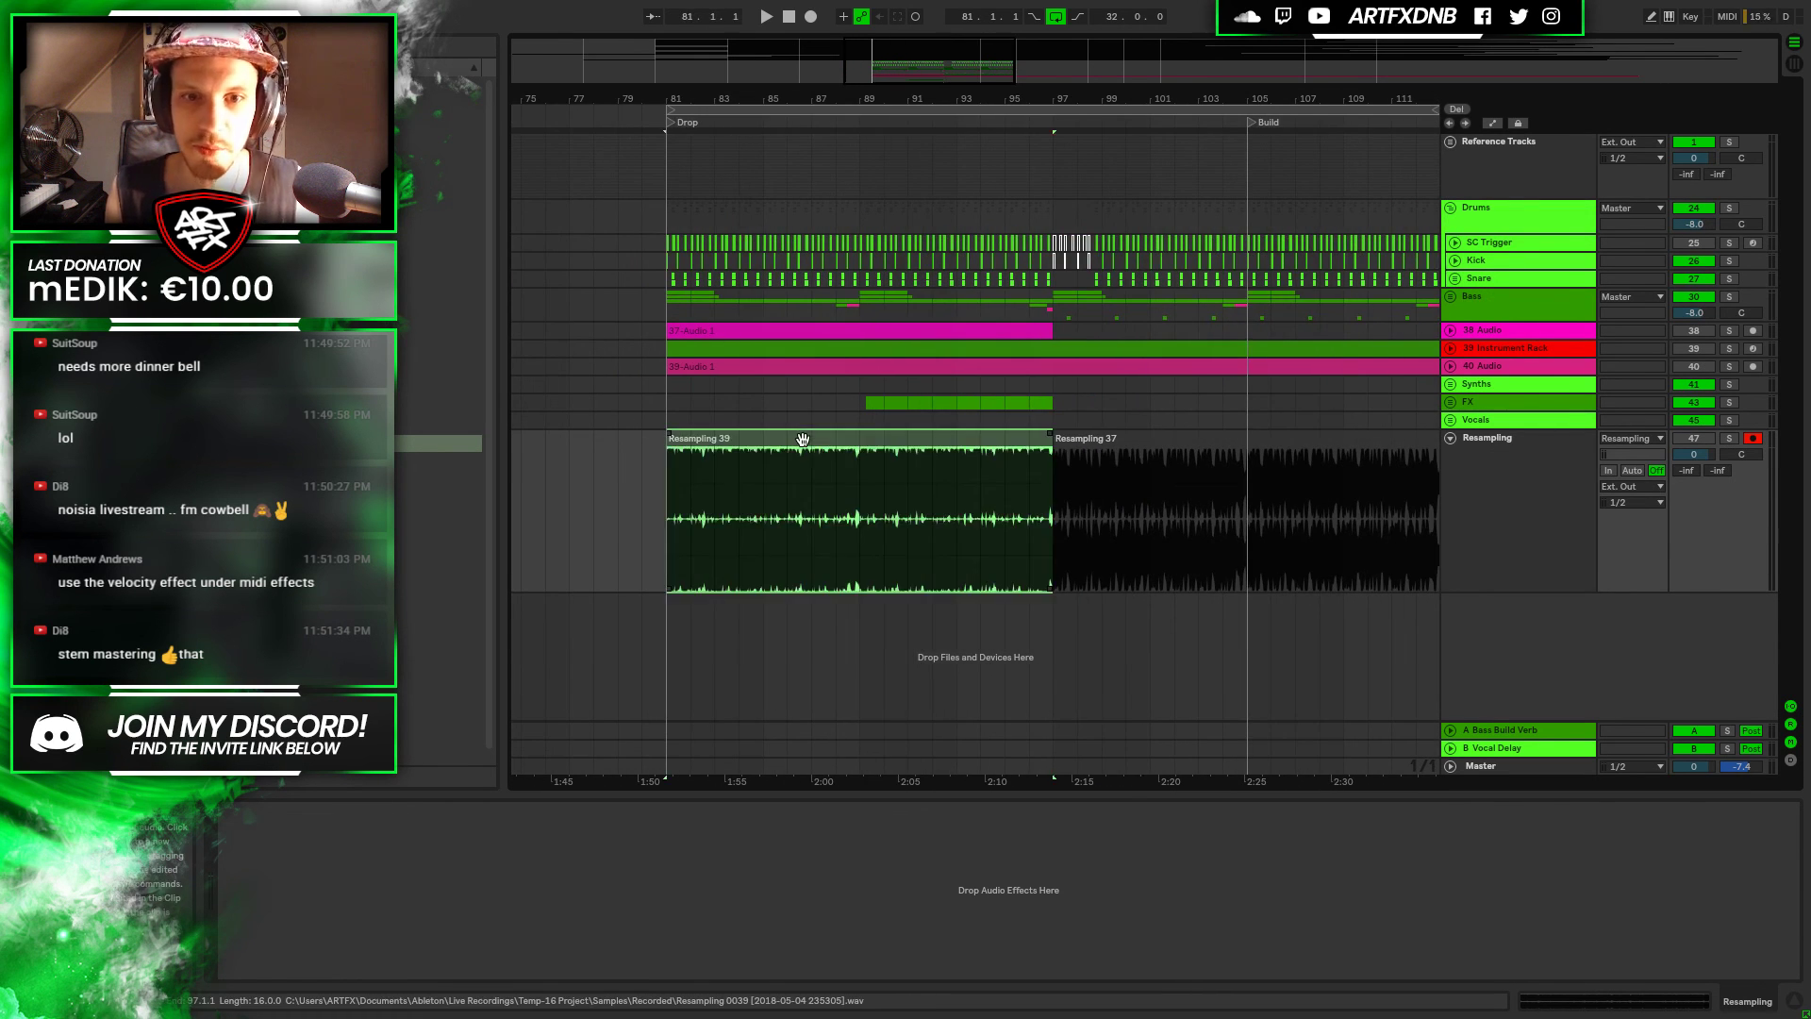
pyautogui.keyDown('shift'); pyautogui.click(1145, 440); pyautogui.keyUp('shift')
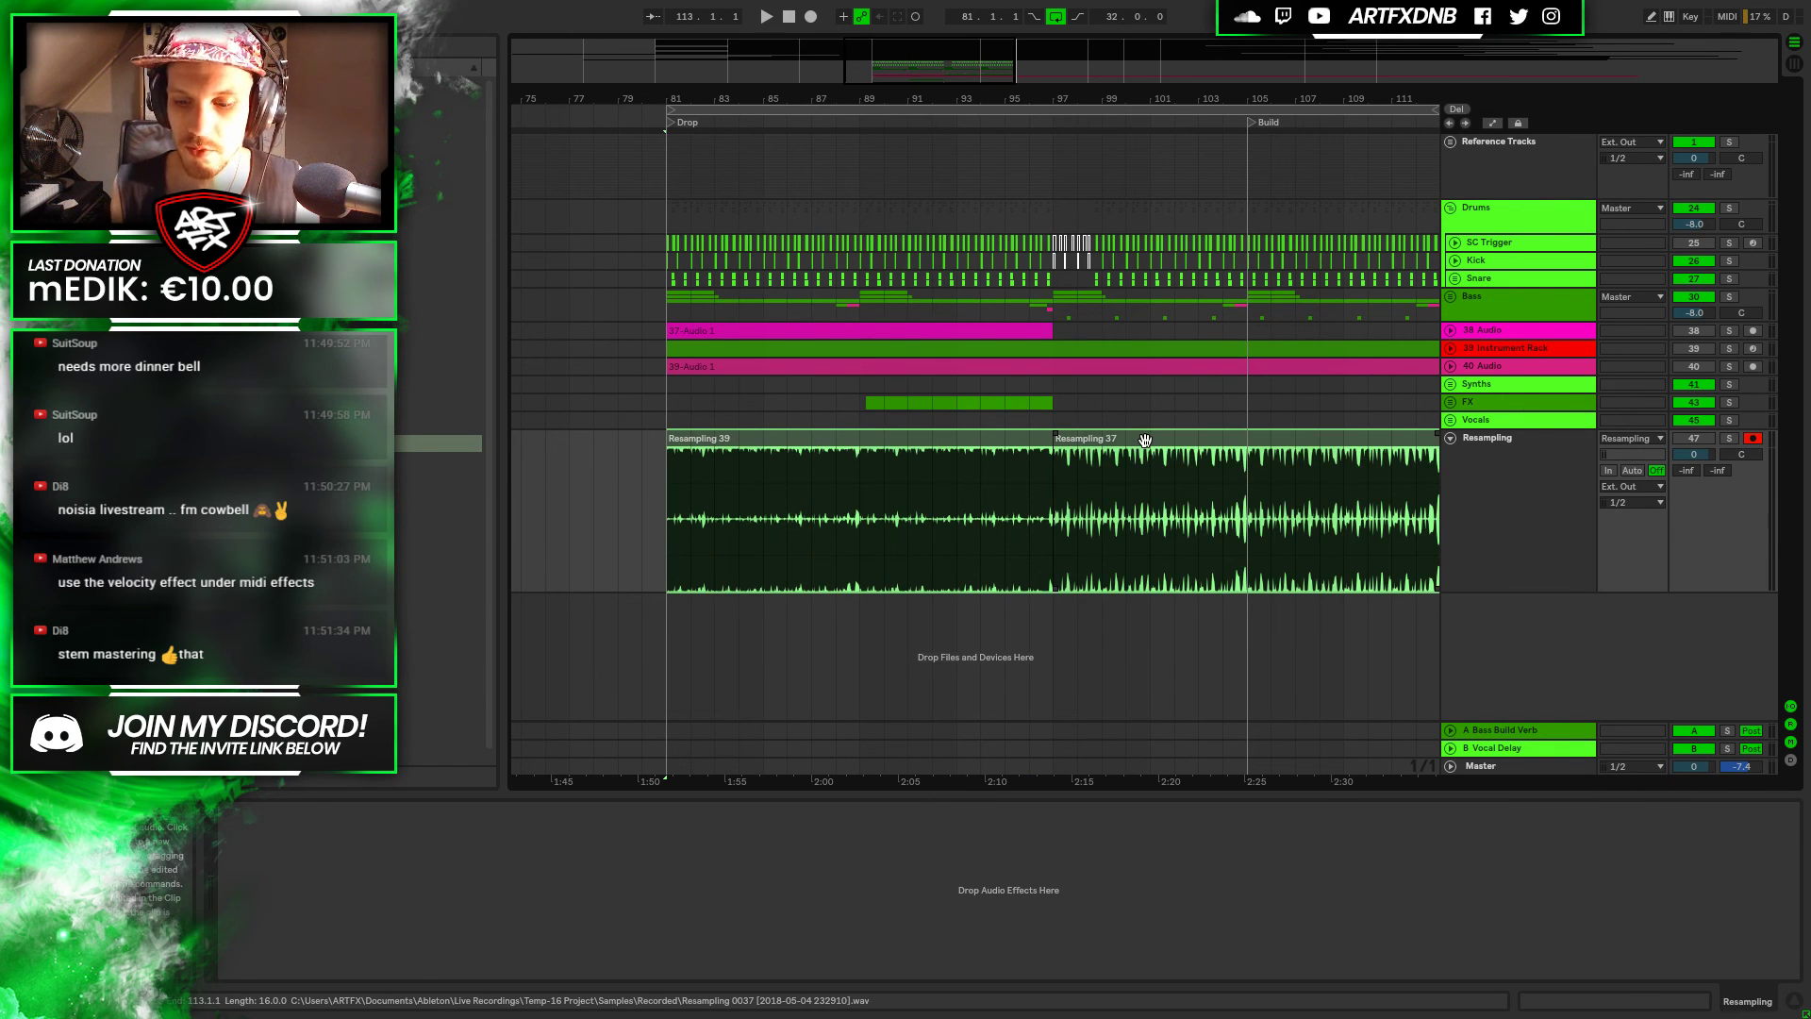
pyautogui.hotkey('ctrl', 'j')
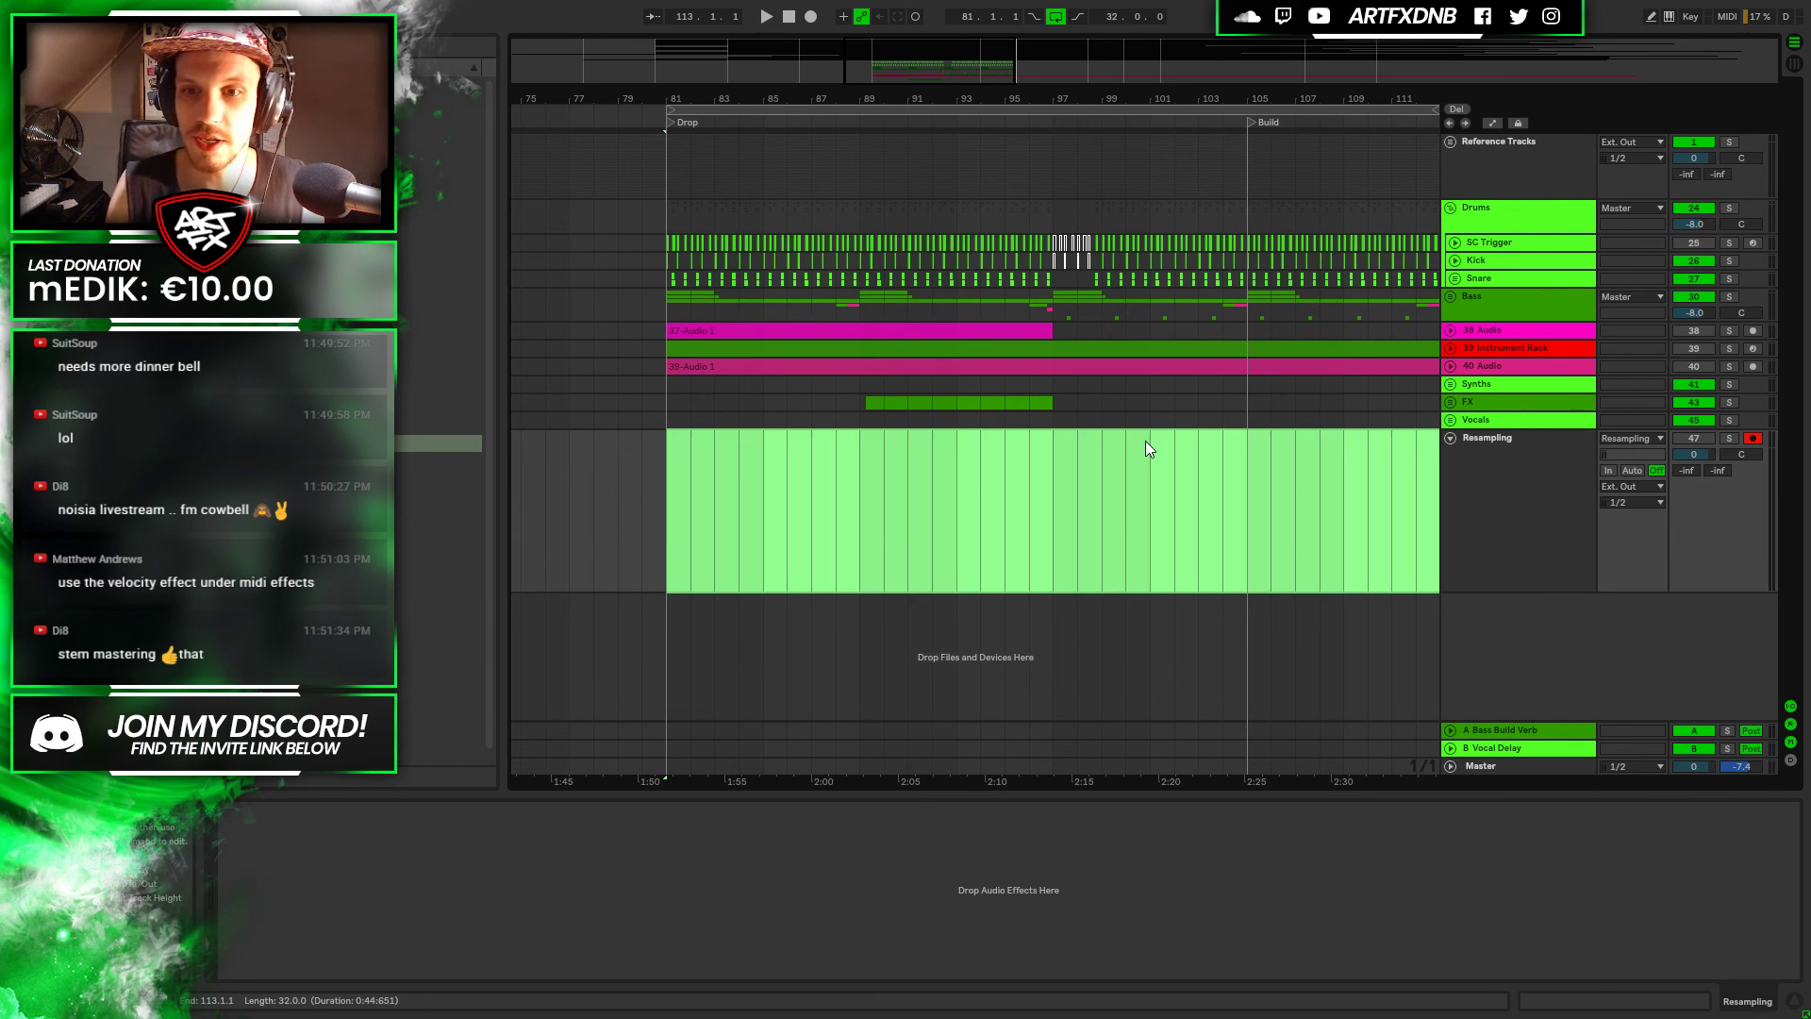
pyautogui.click(1450, 439)
pyautogui.click(1730, 438)
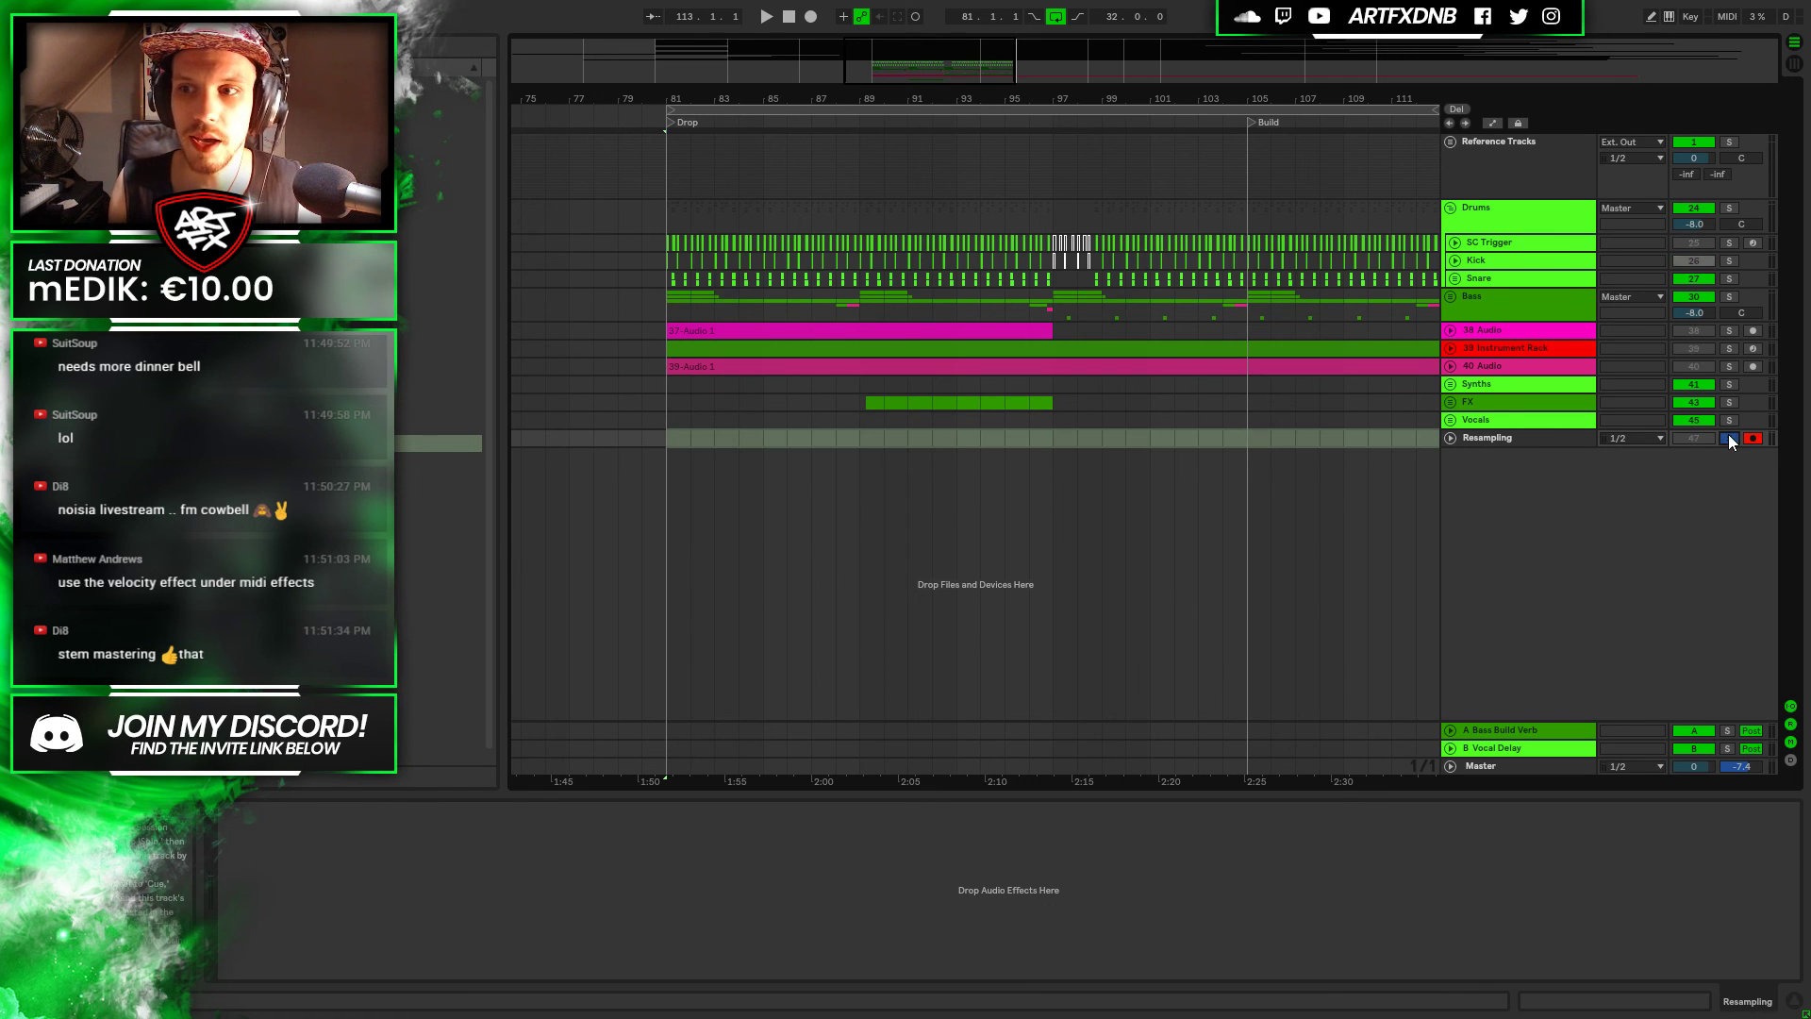
# Unfold the Bass group and play it soloed from bar 97, with the CDCK Impact High 04 track switched on
pyautogui.click(1450, 299)
pyautogui.press('-')
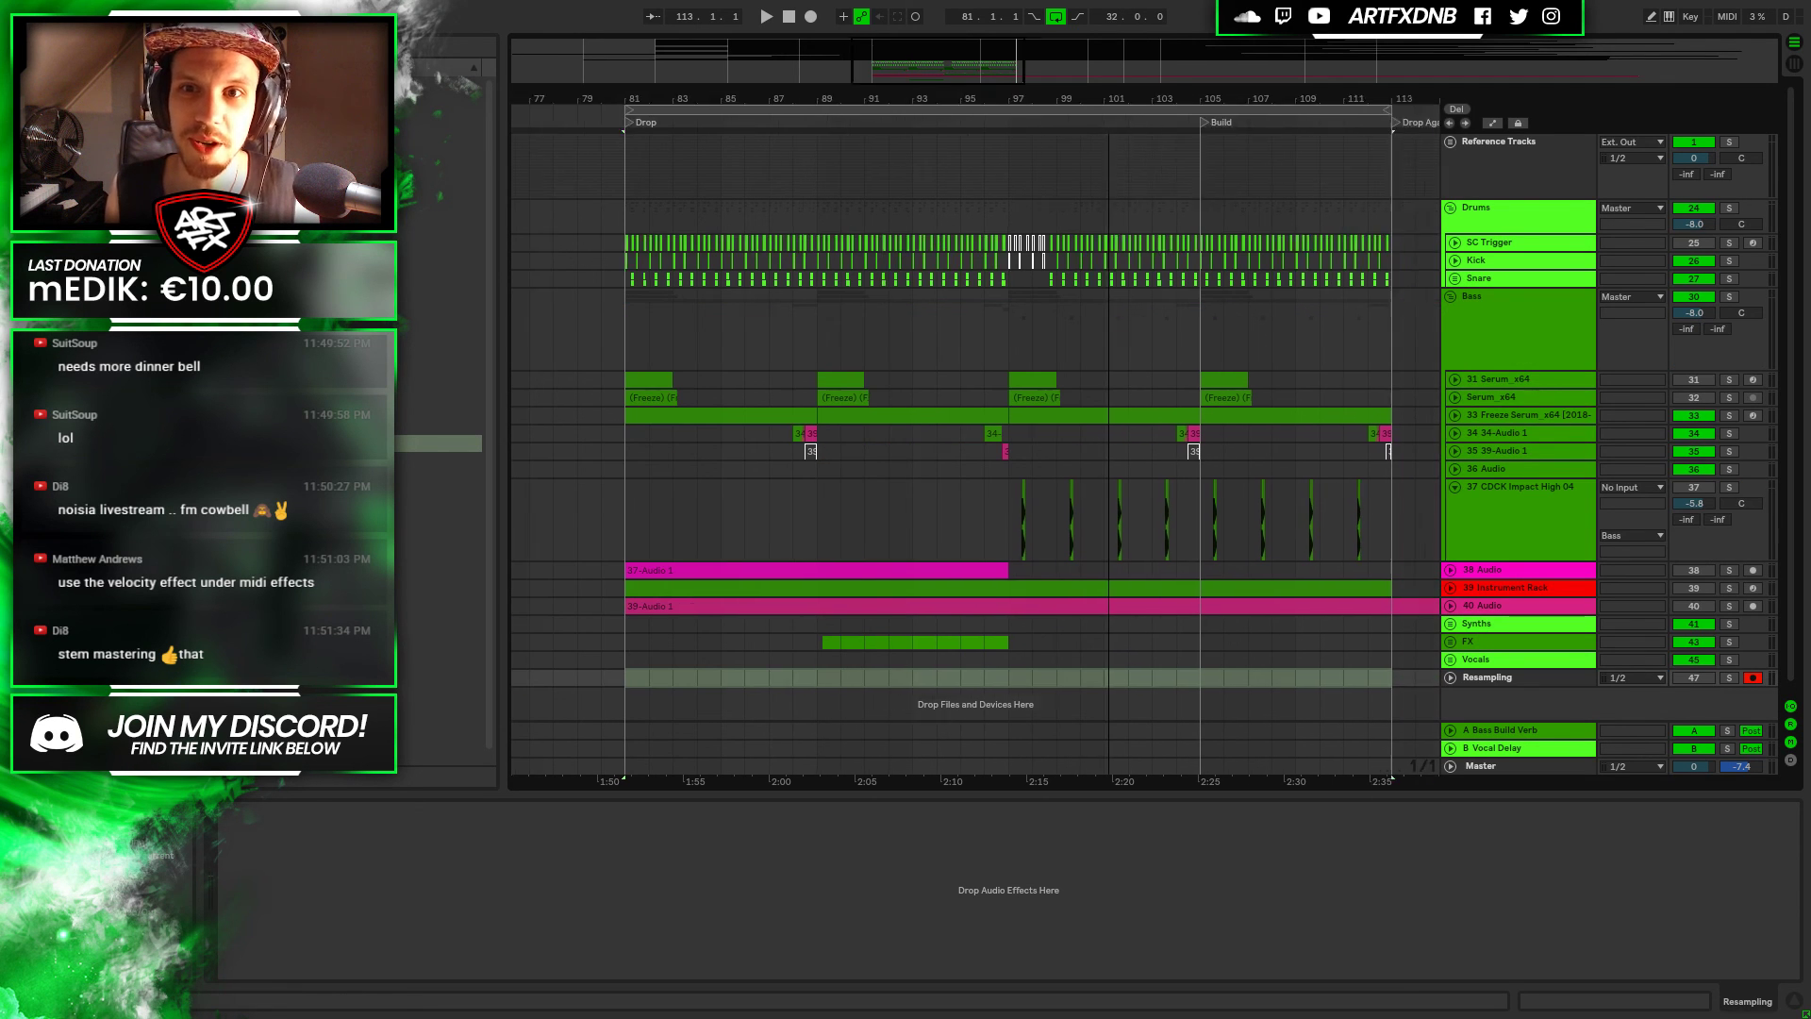
pyautogui.press('z')
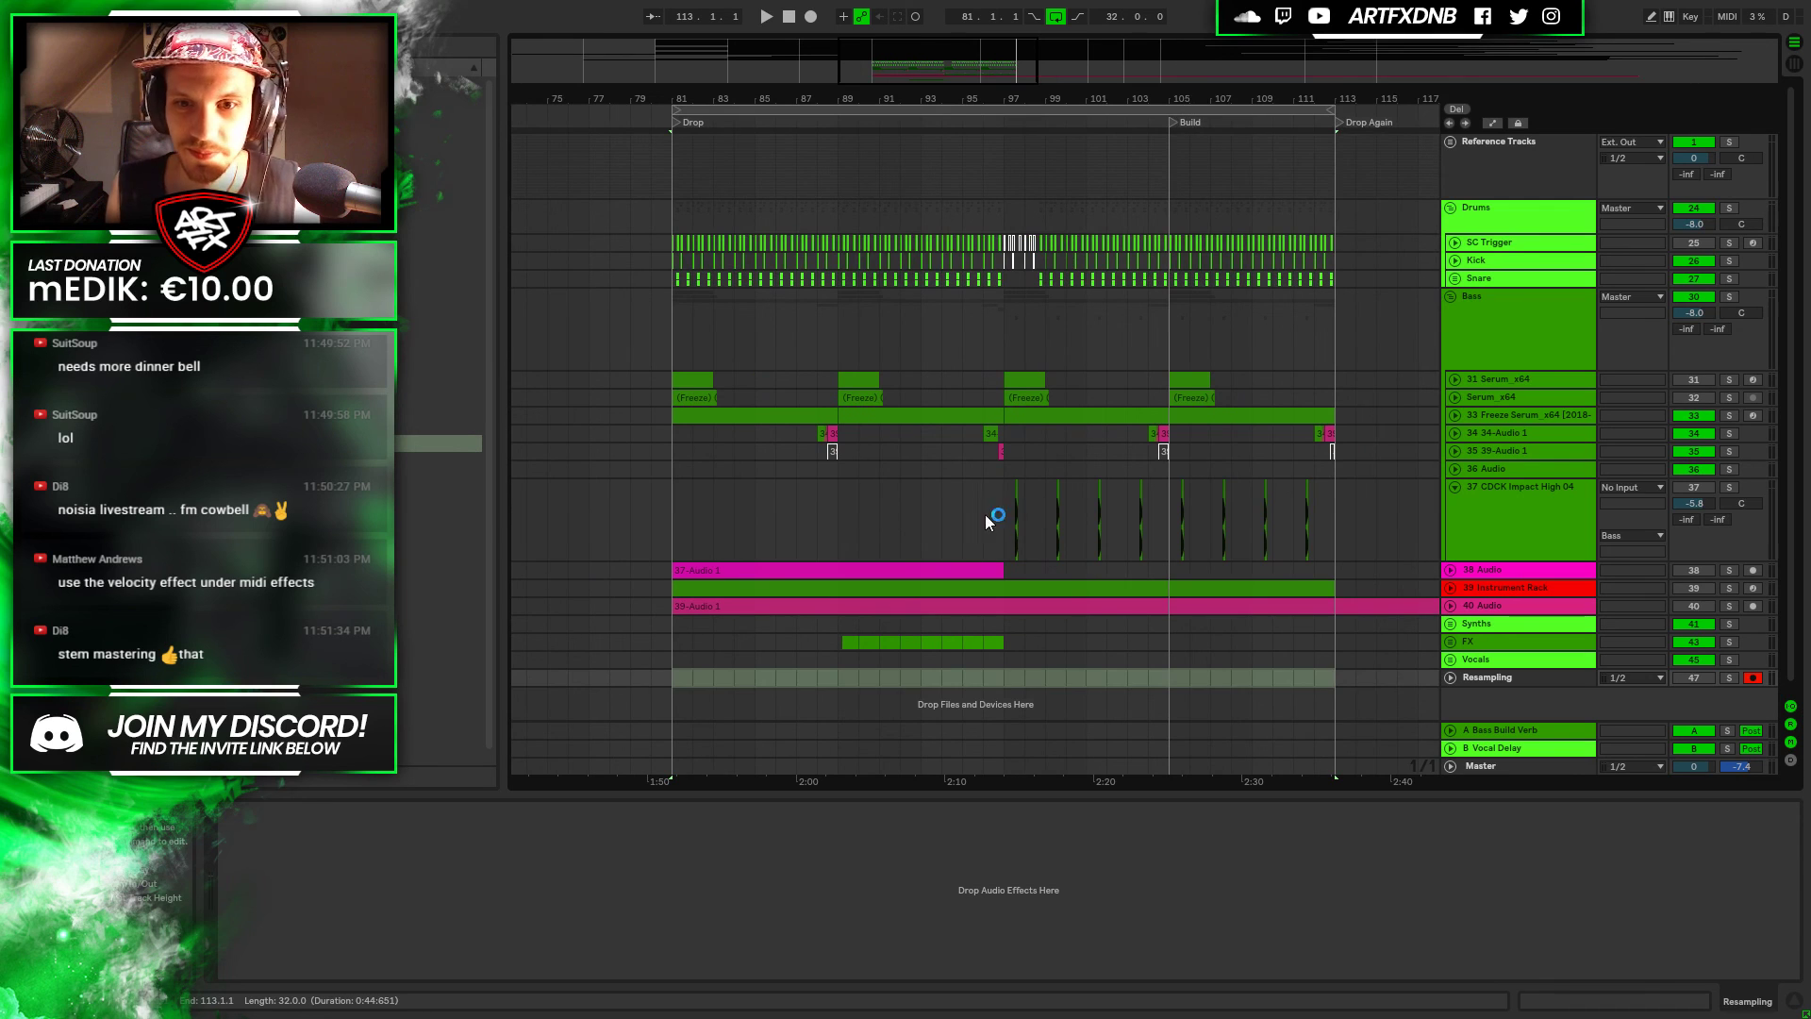
pyautogui.click(969, 523)
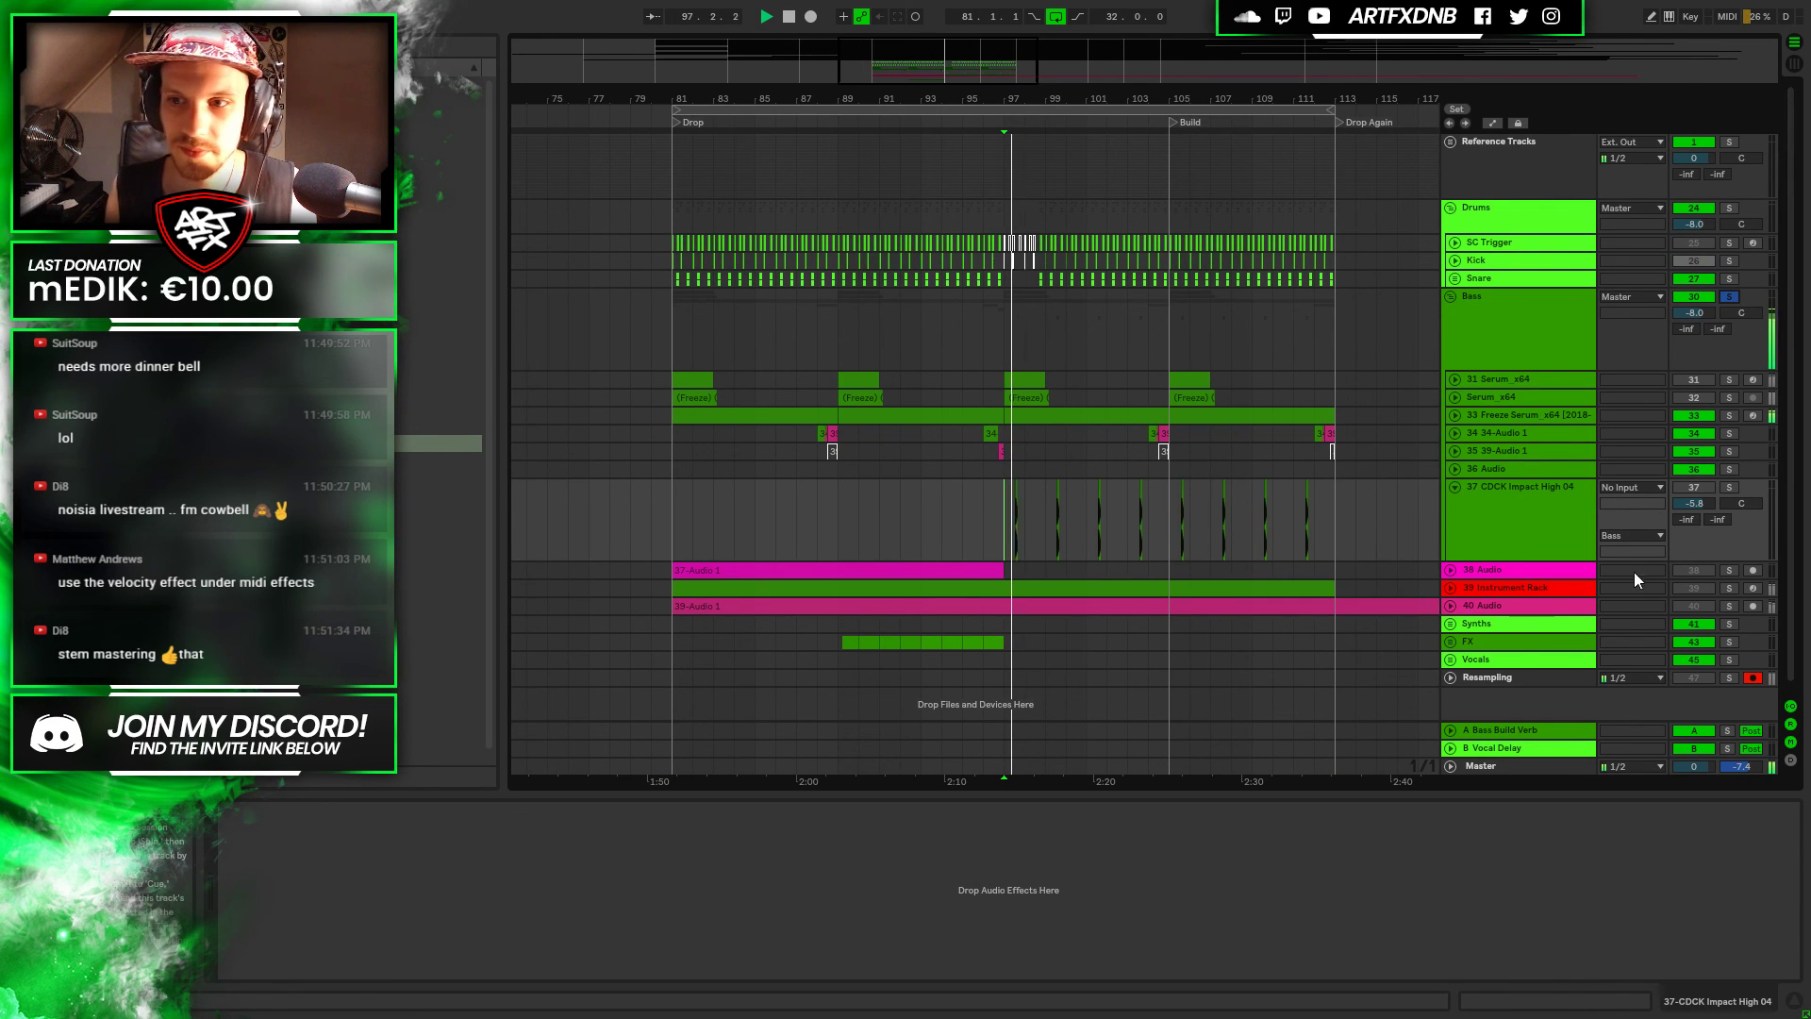
pyautogui.click(1704, 490)
pyautogui.press('space')
pyautogui.press('space')
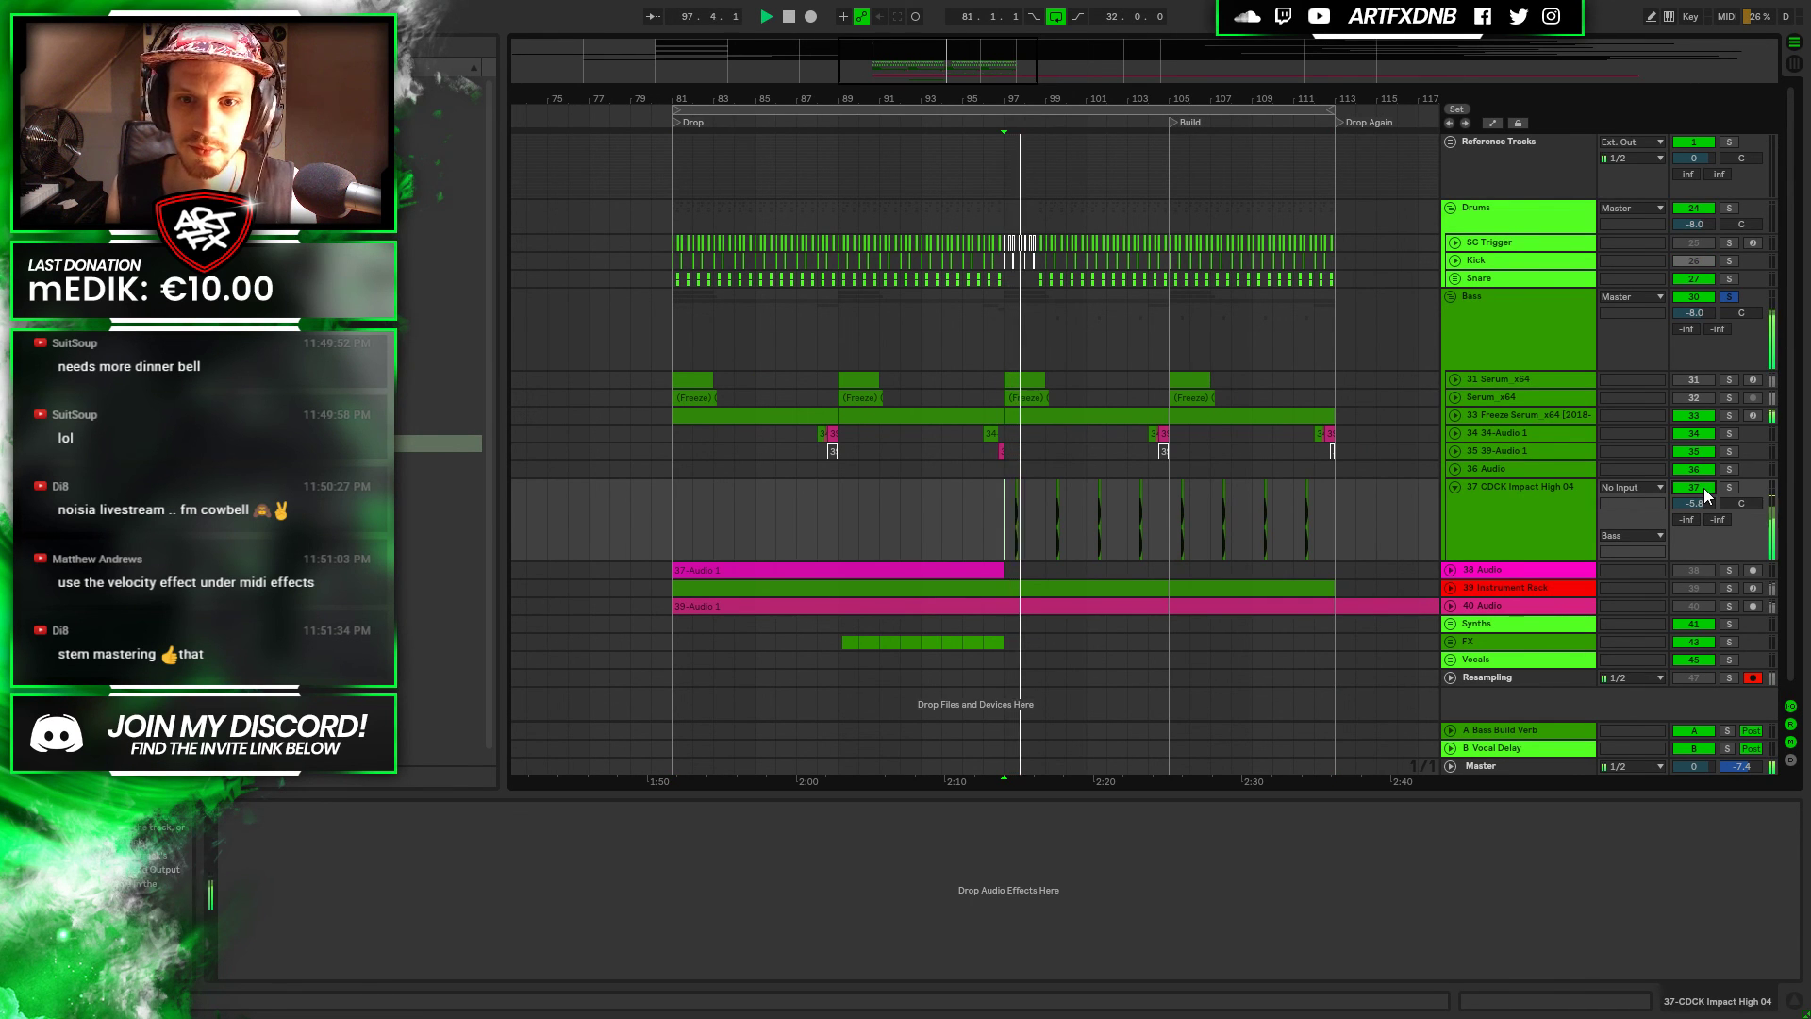
# Check the device chains of the CDCK Impact High 04 track and the Bass group, and replay the section from bar 97
pyautogui.click(1518, 500)
pyautogui.scroll(-1, 1463, 524)
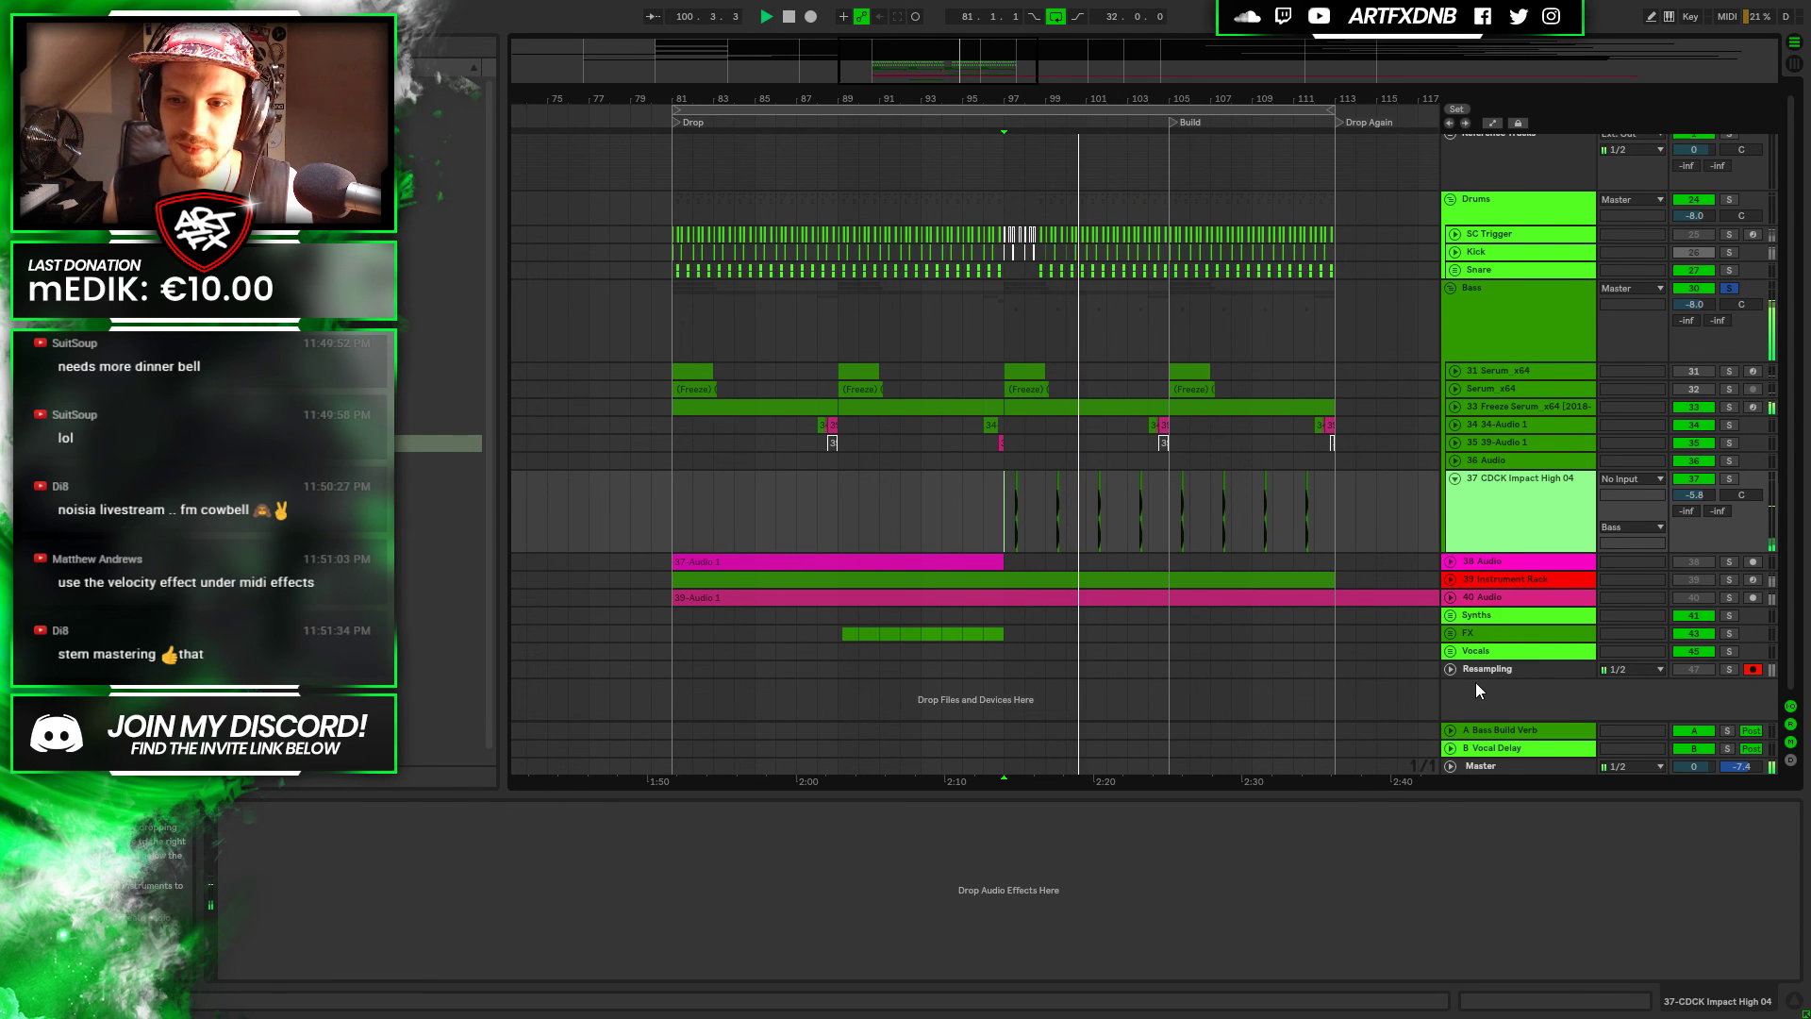
pyautogui.click(1528, 296)
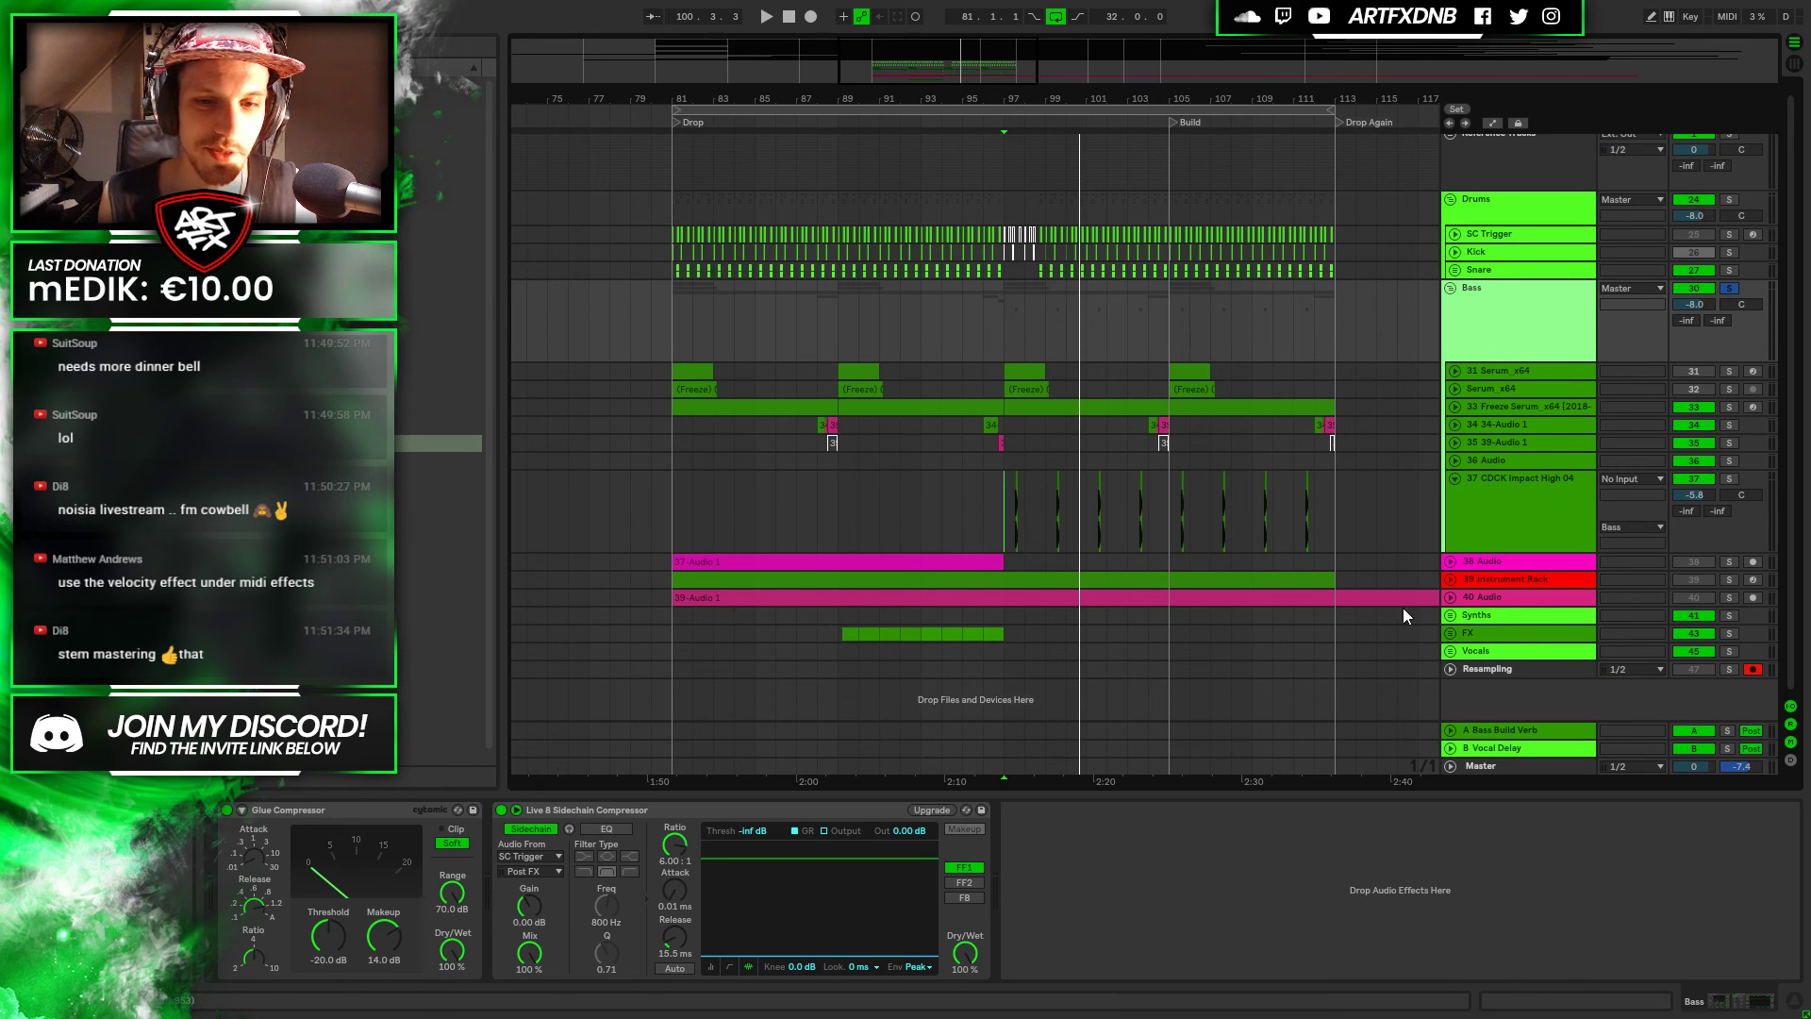
pyautogui.click(1003, 504)
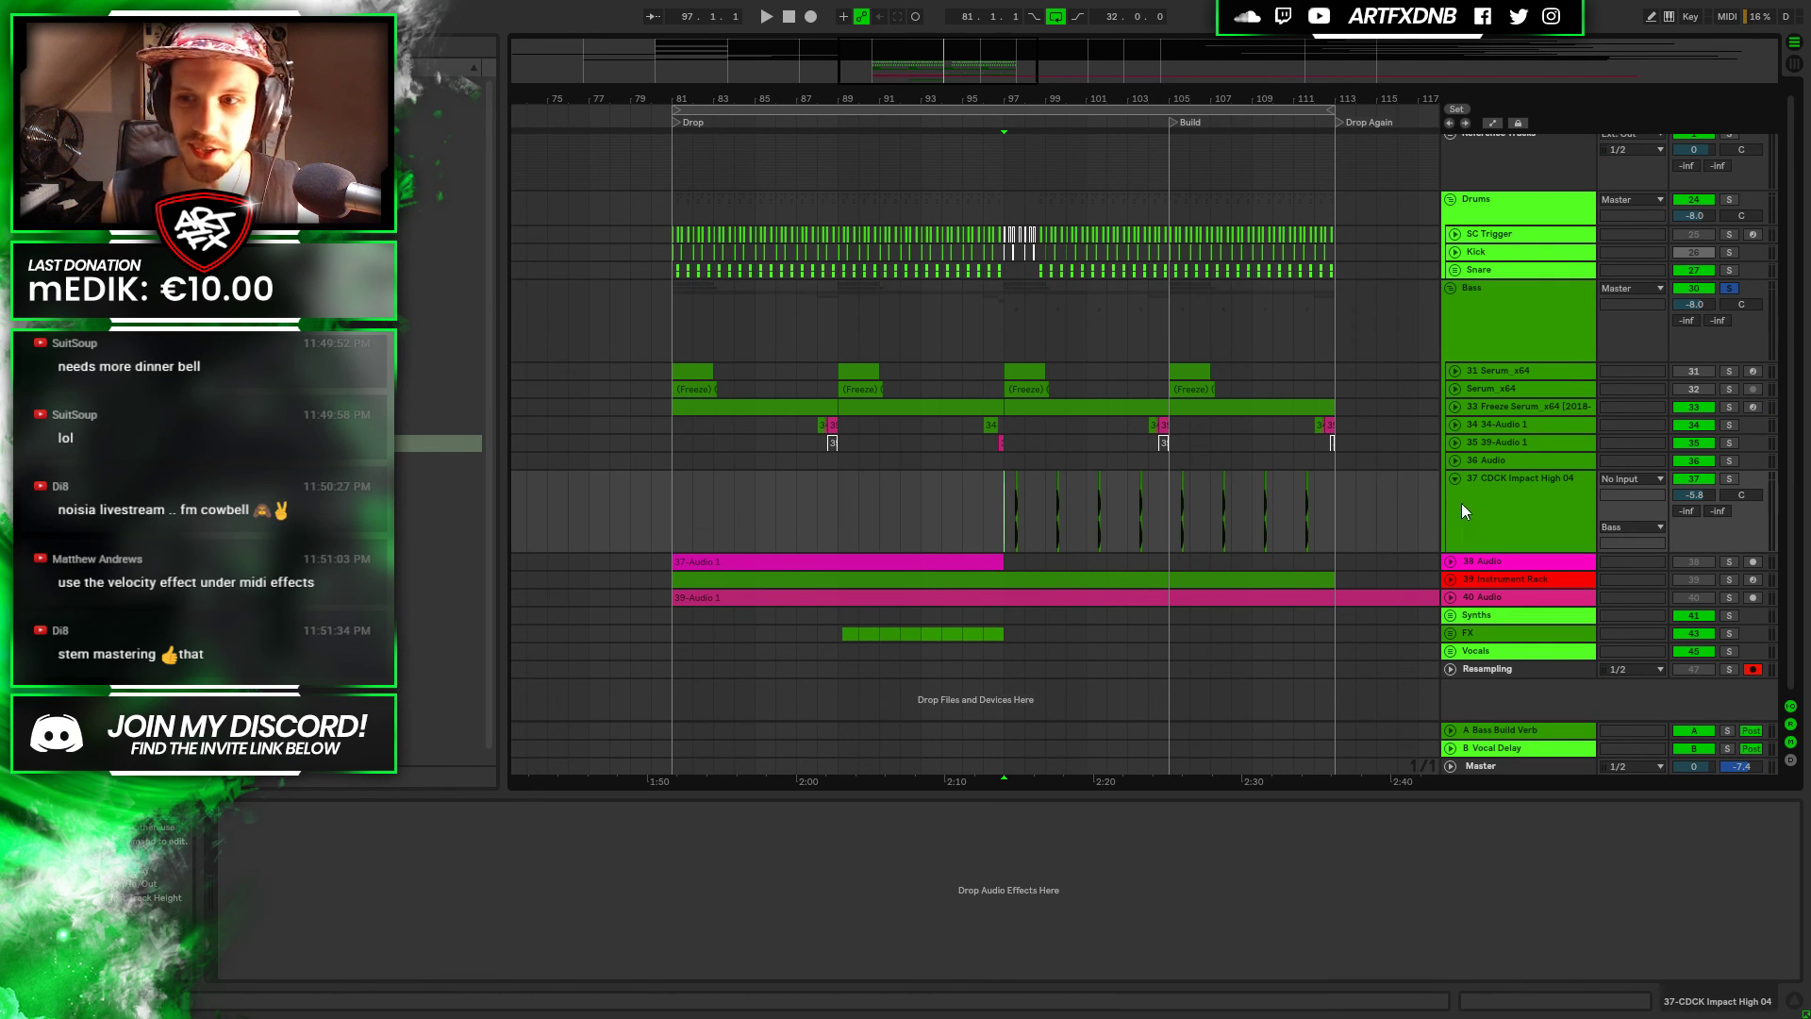
pyautogui.press('space')
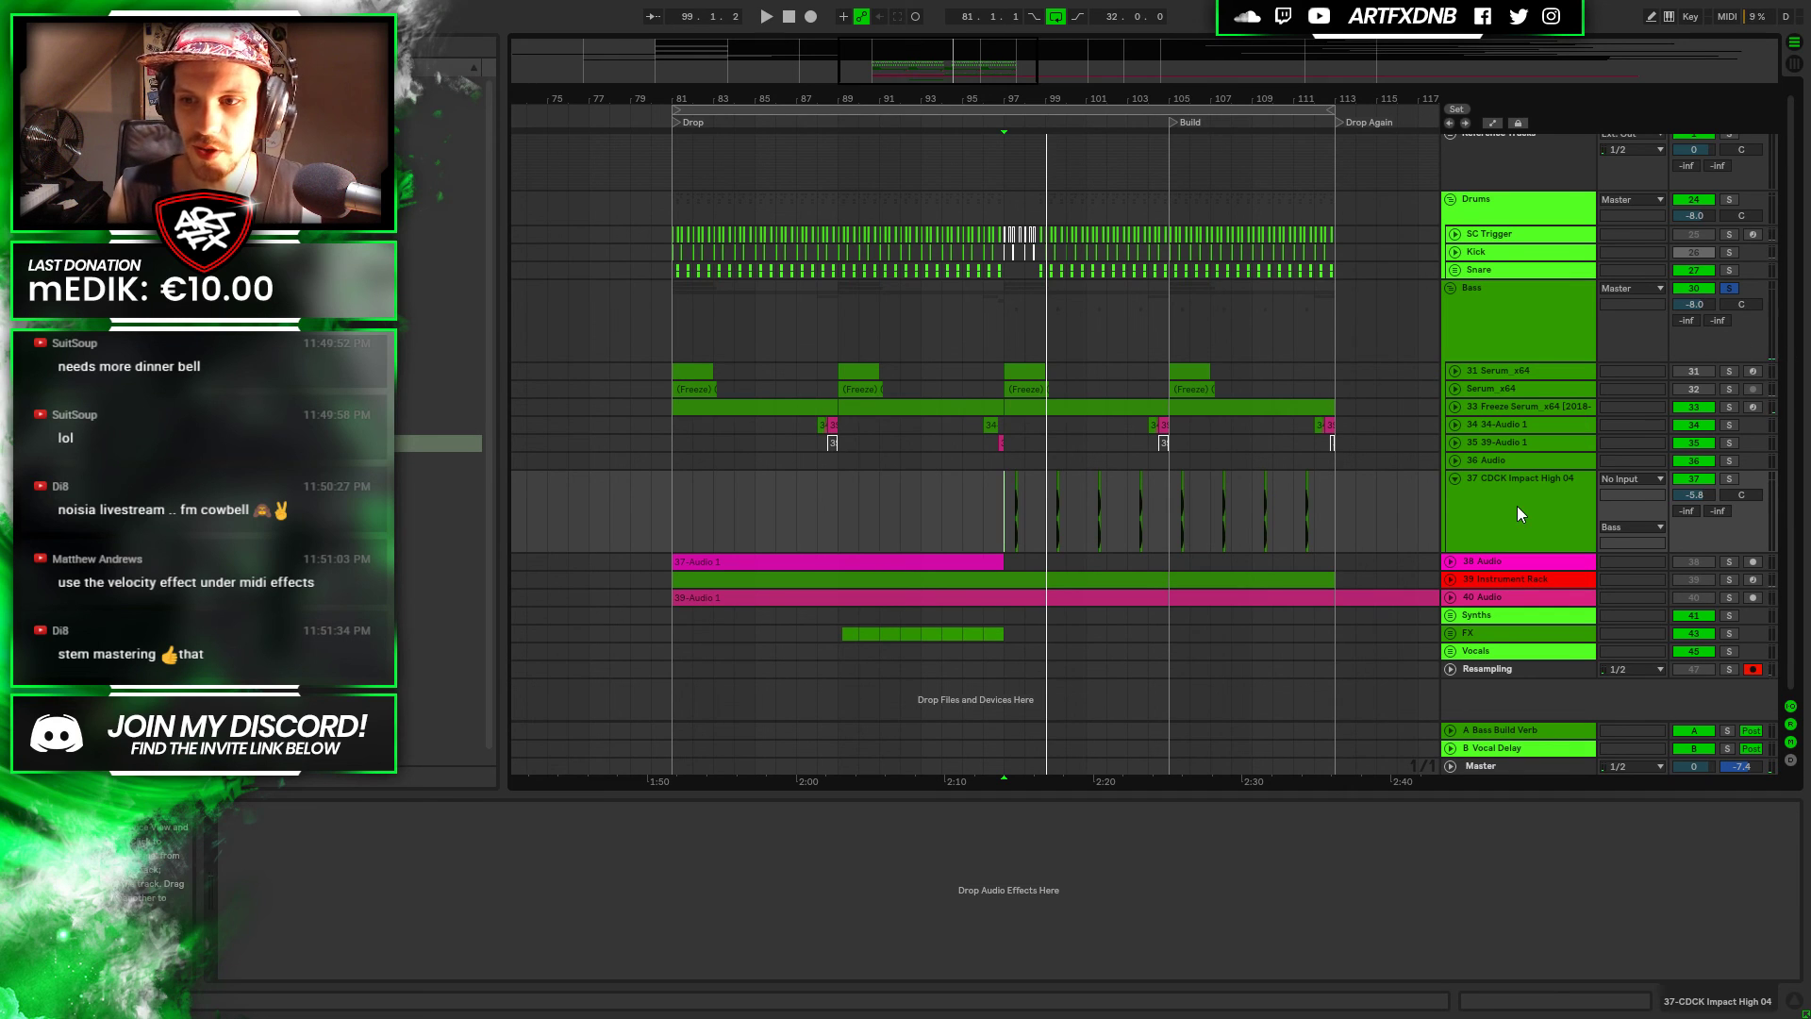
# Play the full mix from bar 97 and check the effect chain on the Bass group
pyautogui.click(1453, 300)
pyautogui.press('space')
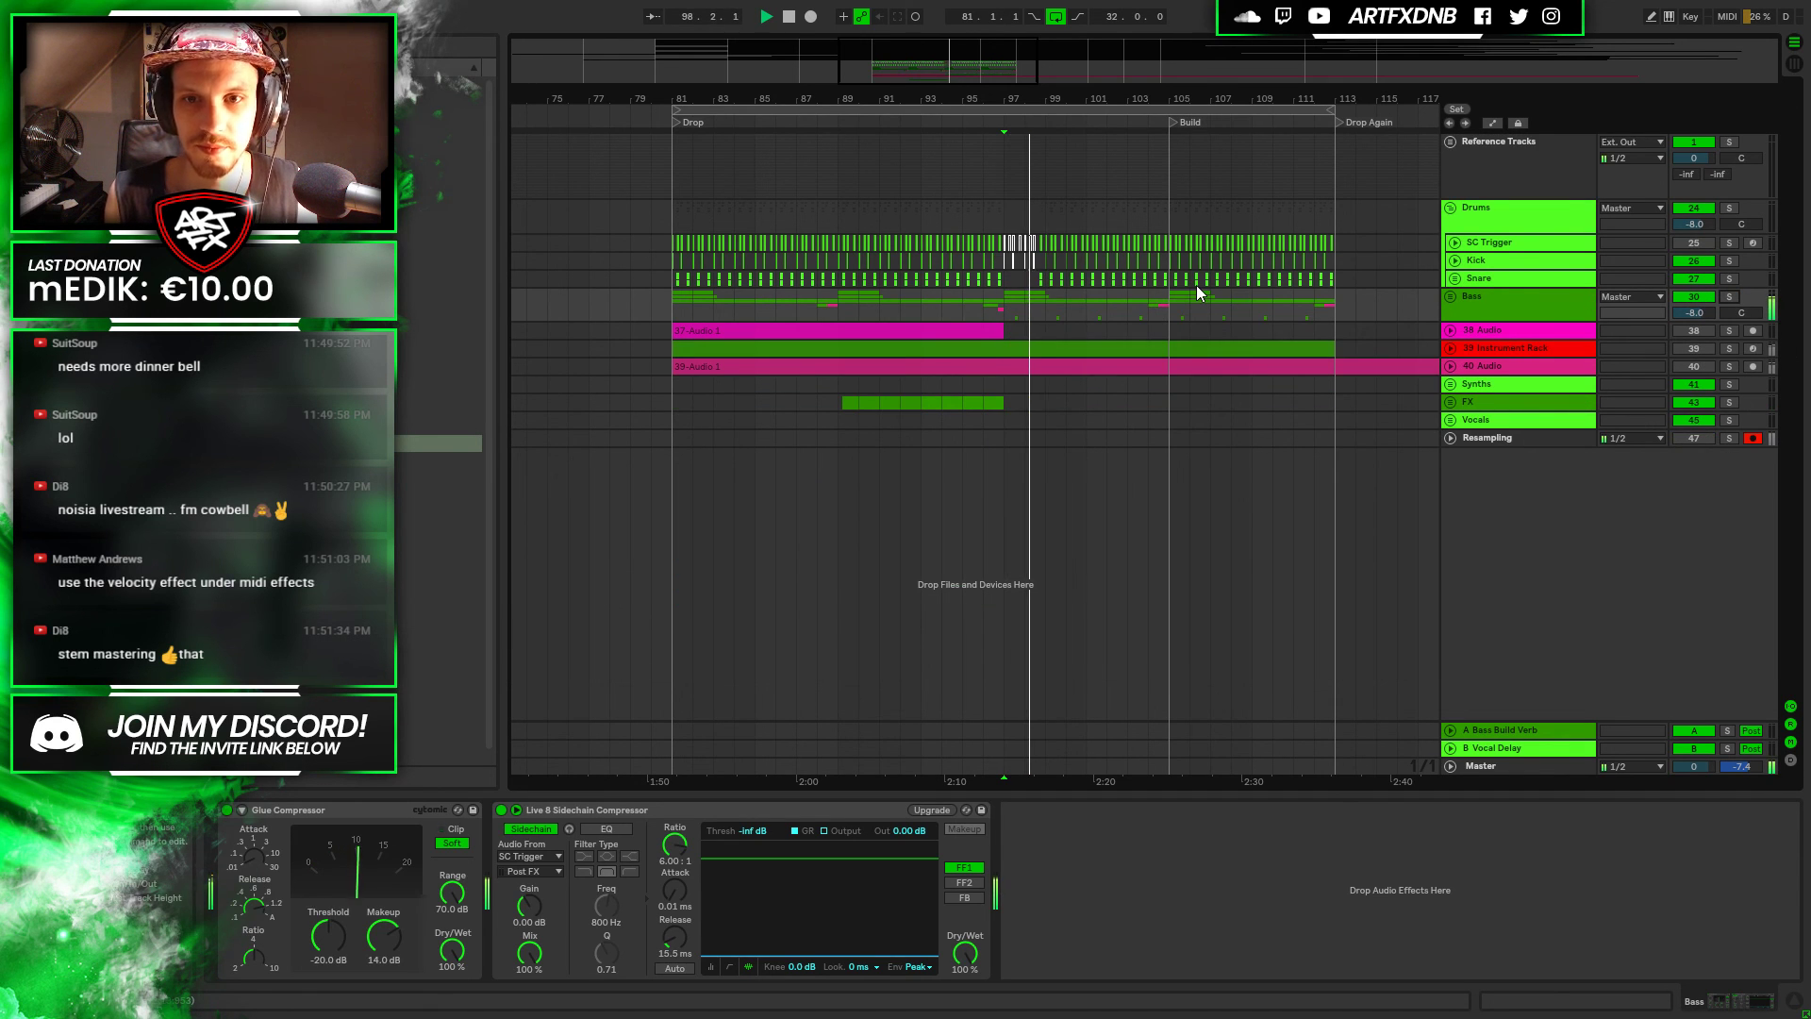
pyautogui.click(1463, 212)
pyautogui.click(1450, 207)
pyautogui.click(1493, 244)
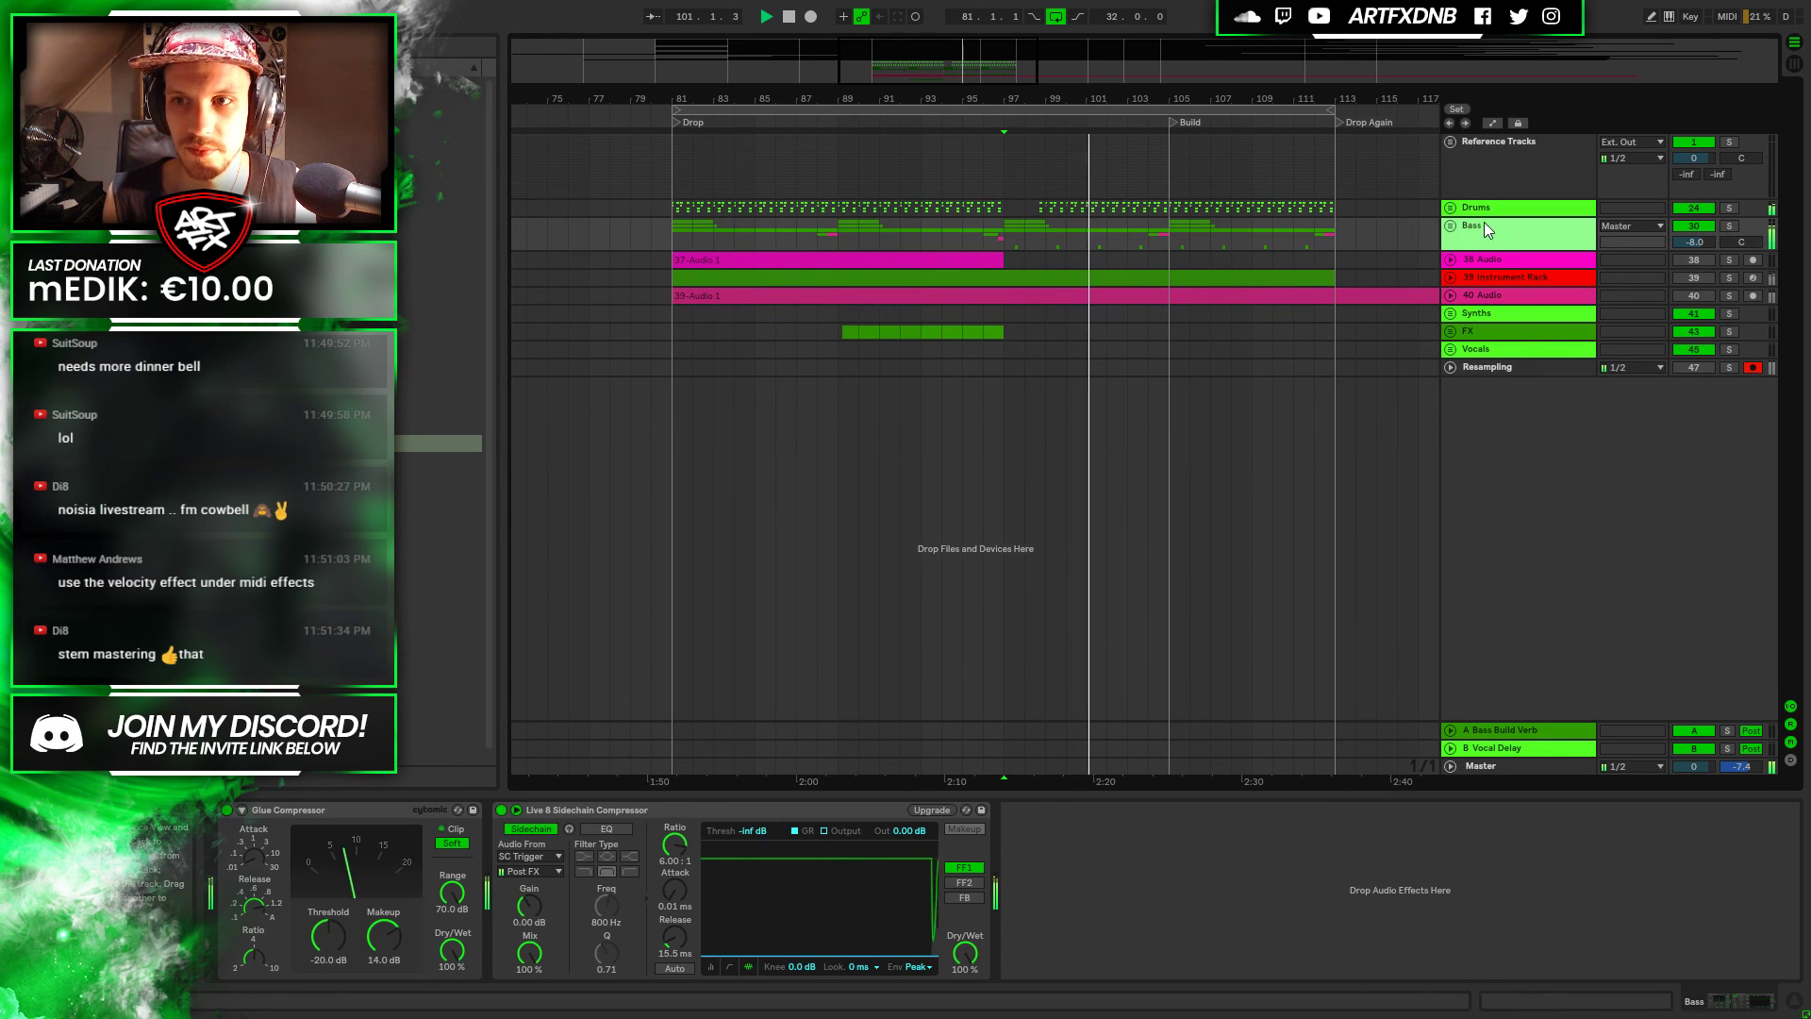
pyautogui.click(1451, 225)
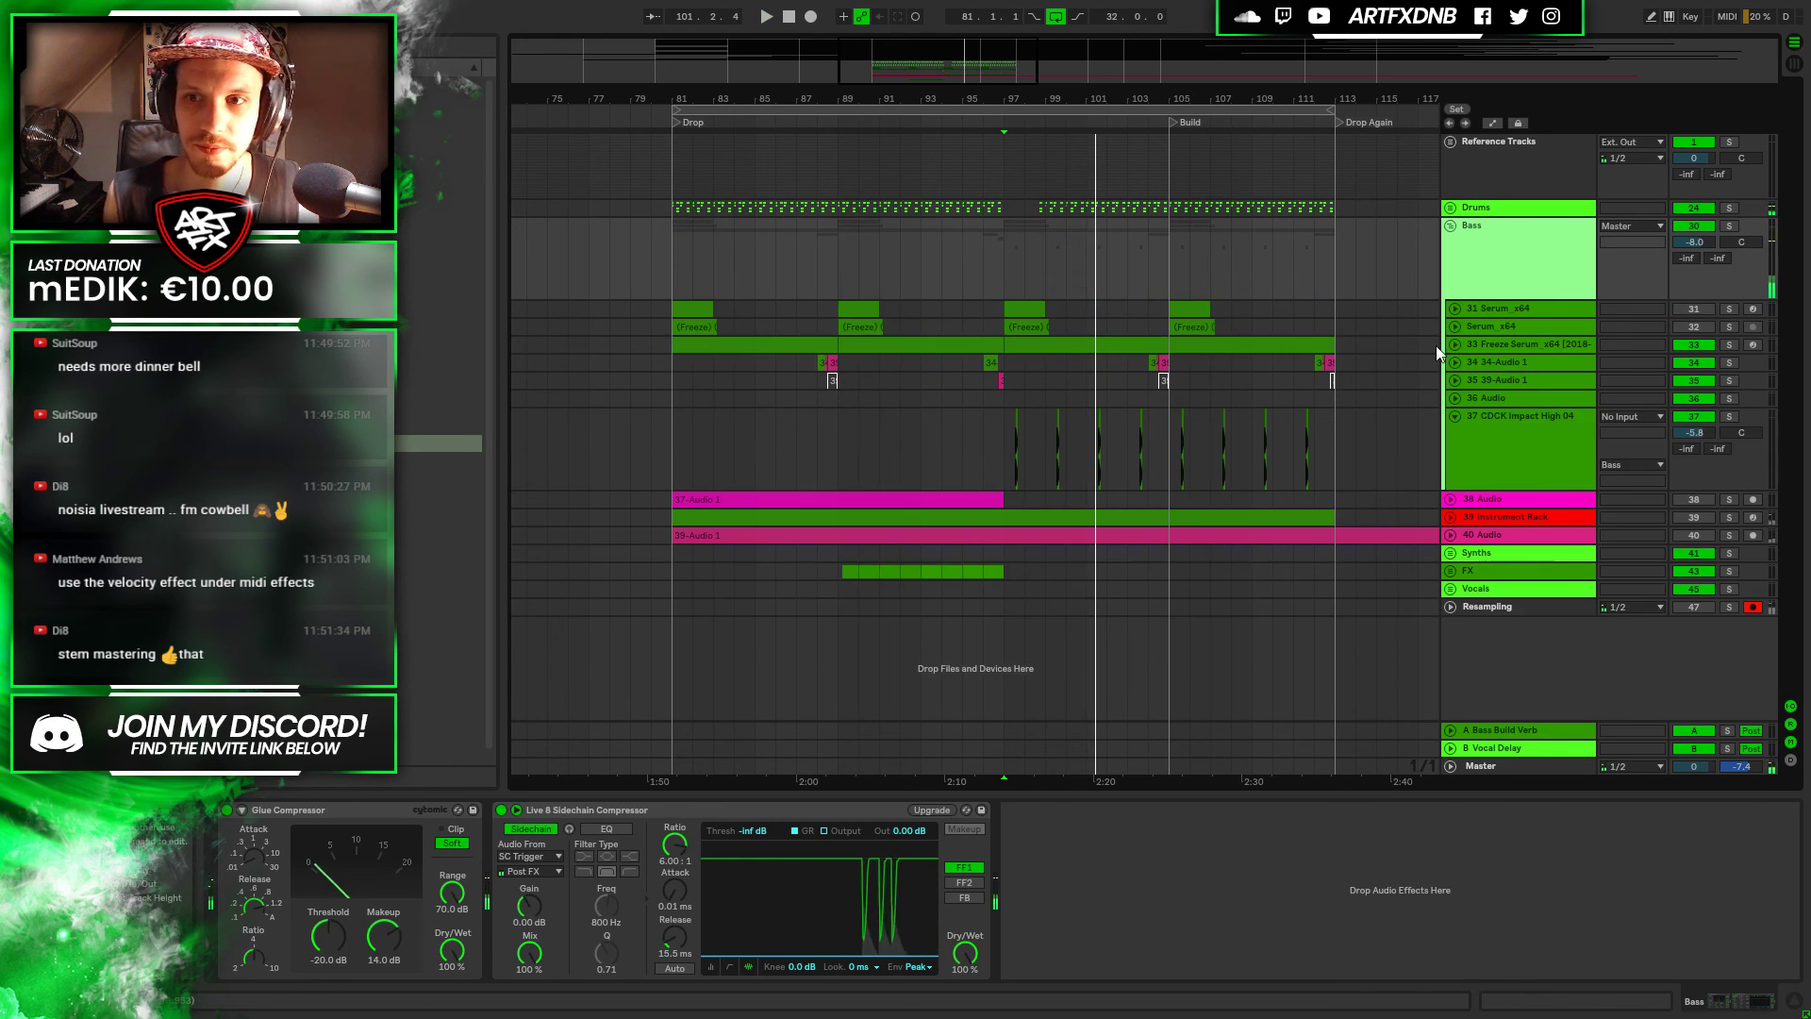
# Solo the Drums group and, during playback, set its Glue Compressor threshold to -7.30 dB and makeup to 7.30 dB
pyautogui.click(1476, 210)
pyautogui.click(1450, 208)
pyautogui.click(1728, 209)
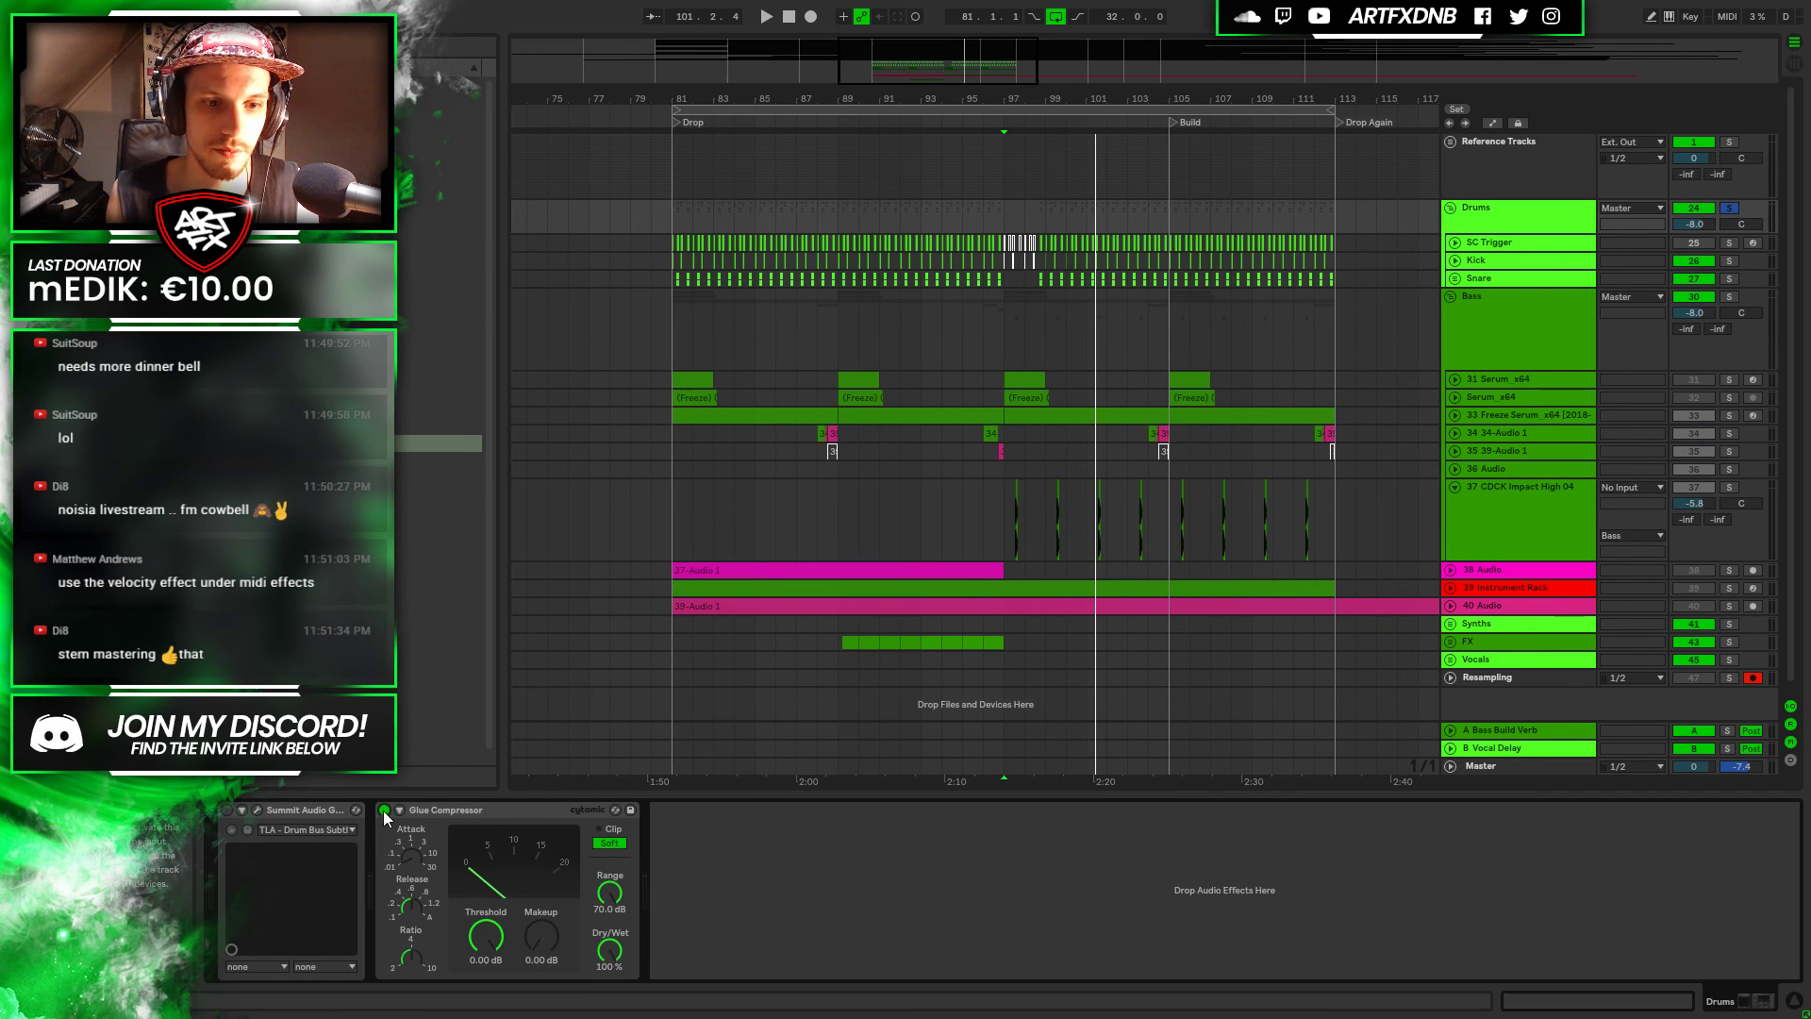
pyautogui.press('space')
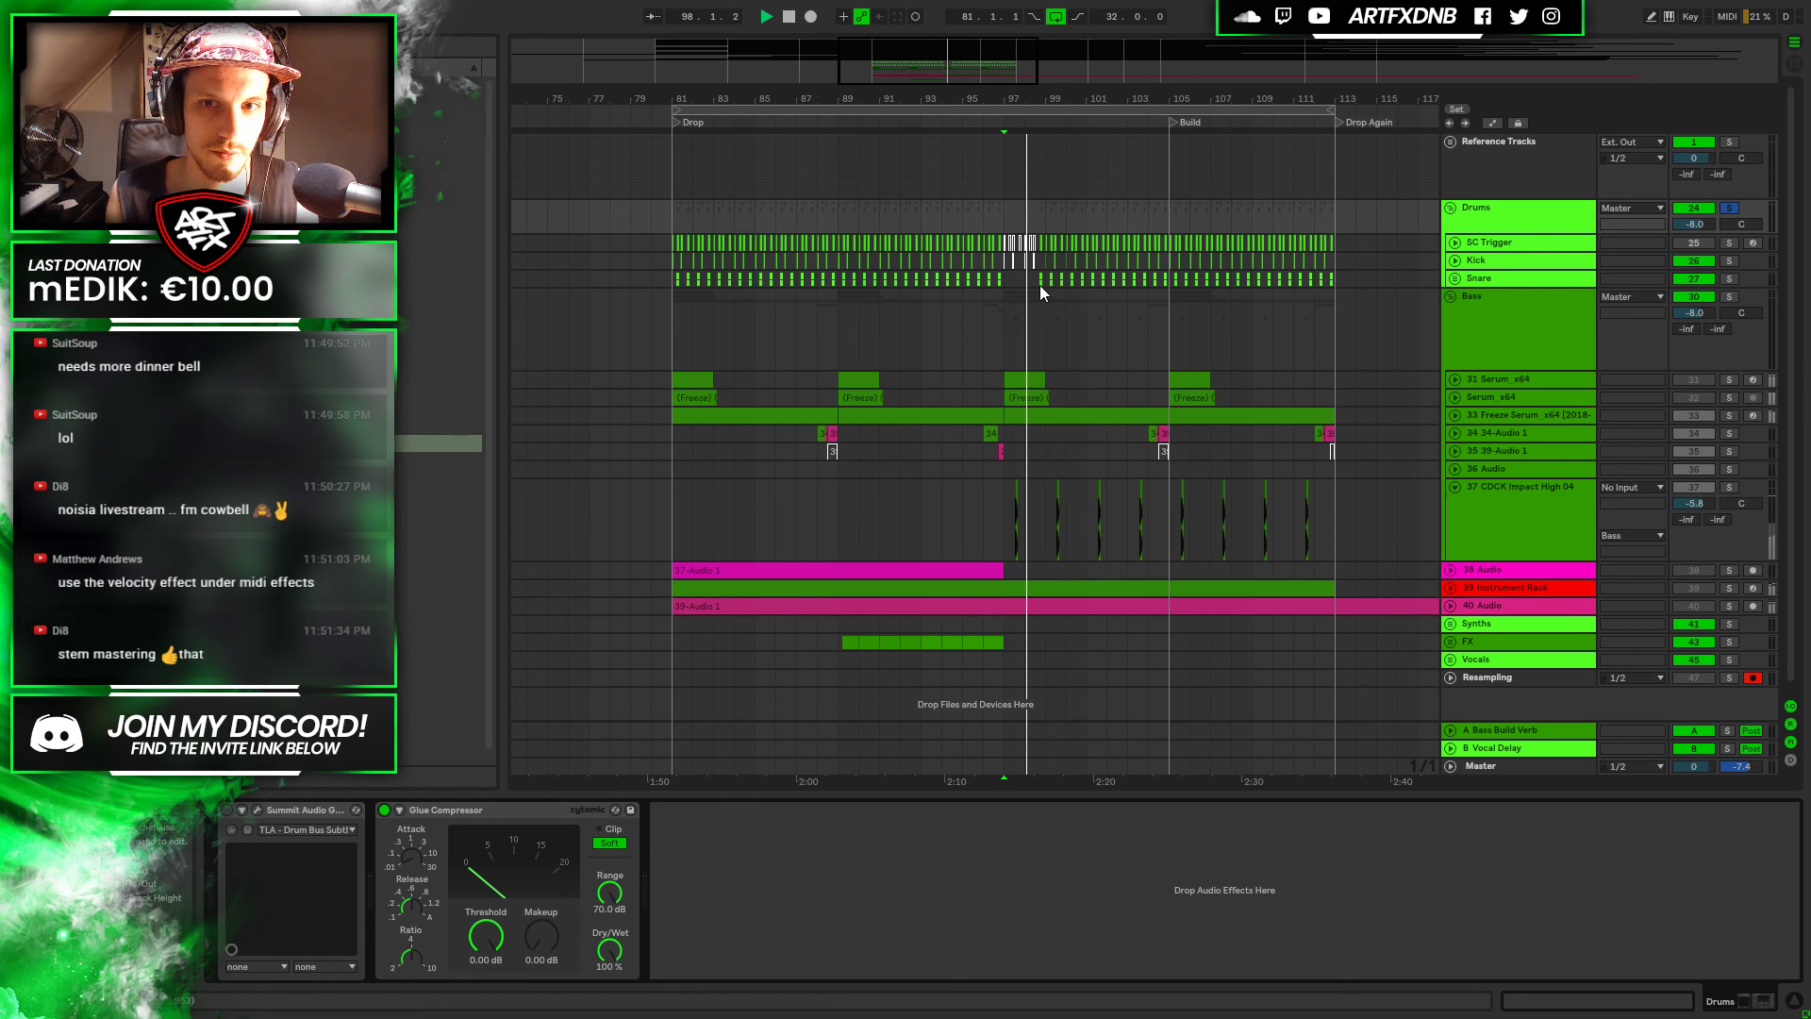
pyautogui.moveTo(496, 940); pyautogui.dragTo(541, 881)
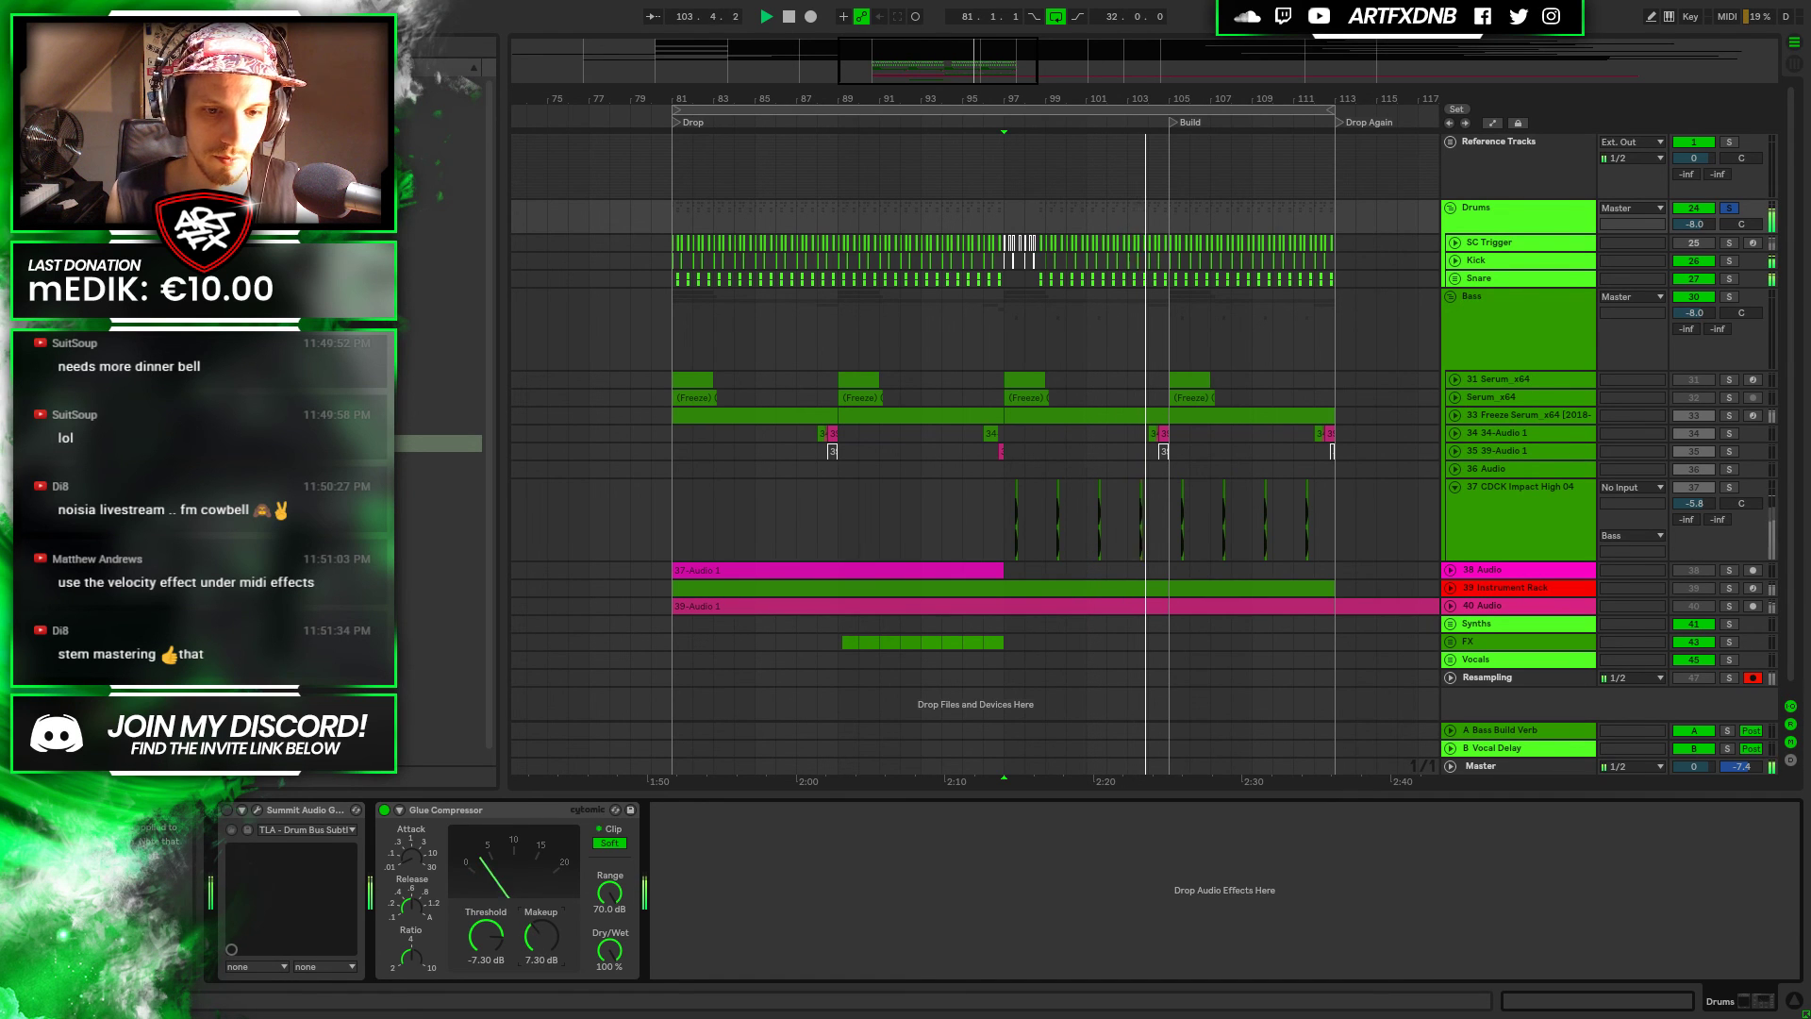
# Unsolo the Drums group and fold both the Drums and Bass groups
pyautogui.click(1729, 207)
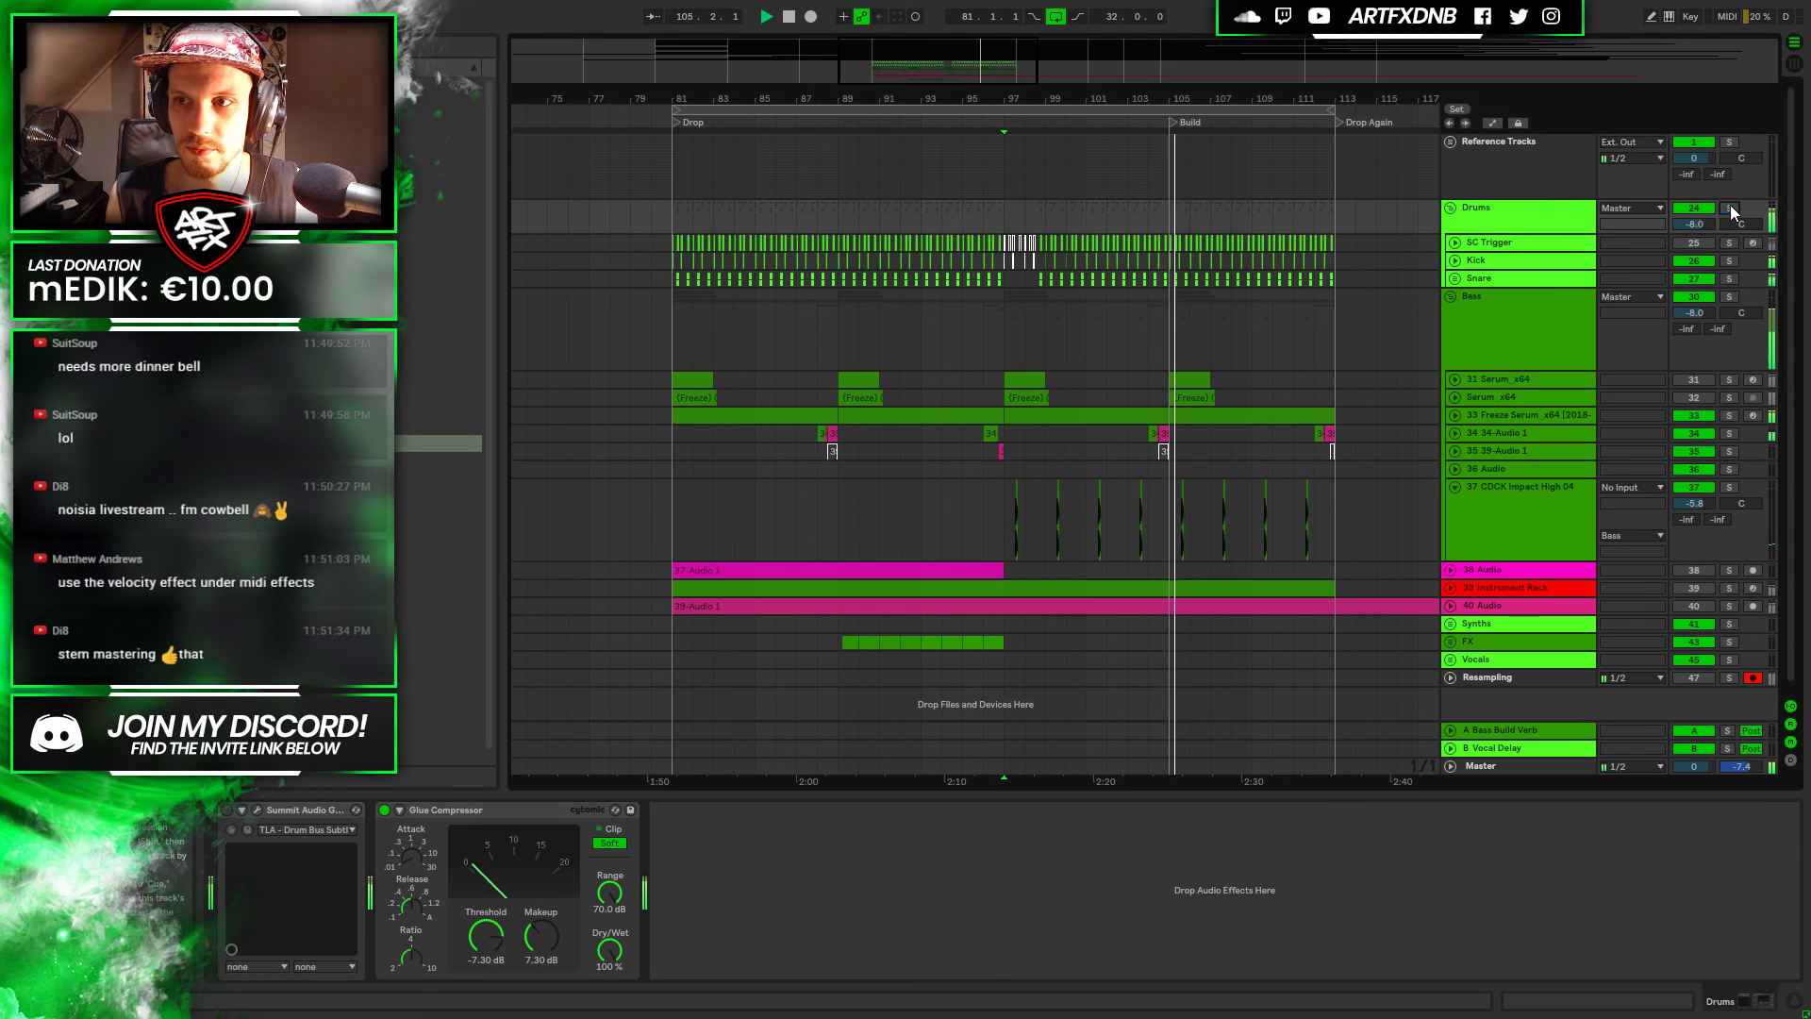
pyautogui.click(1450, 208)
pyautogui.click(1453, 234)
pyautogui.click(1451, 225)
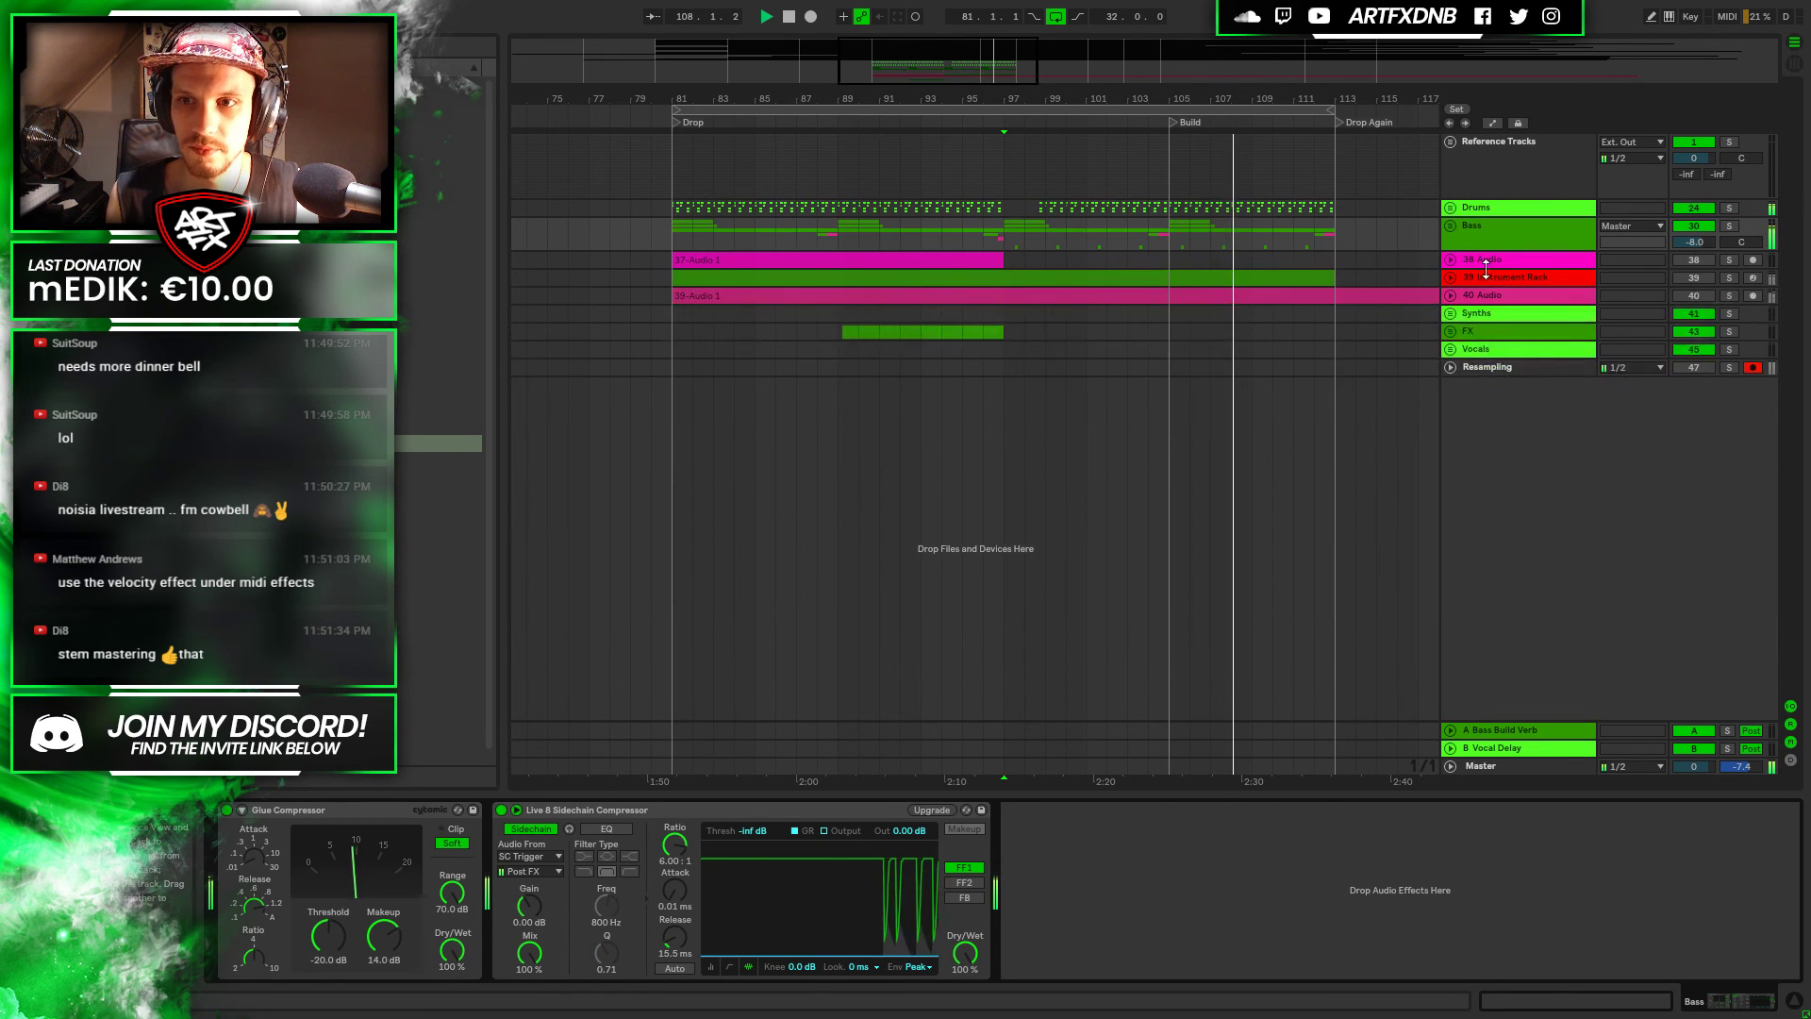
# Display the Master track's effects and unfold the 38 Audio and 39 Instrument Rack tracks
pyautogui.click(1483, 767)
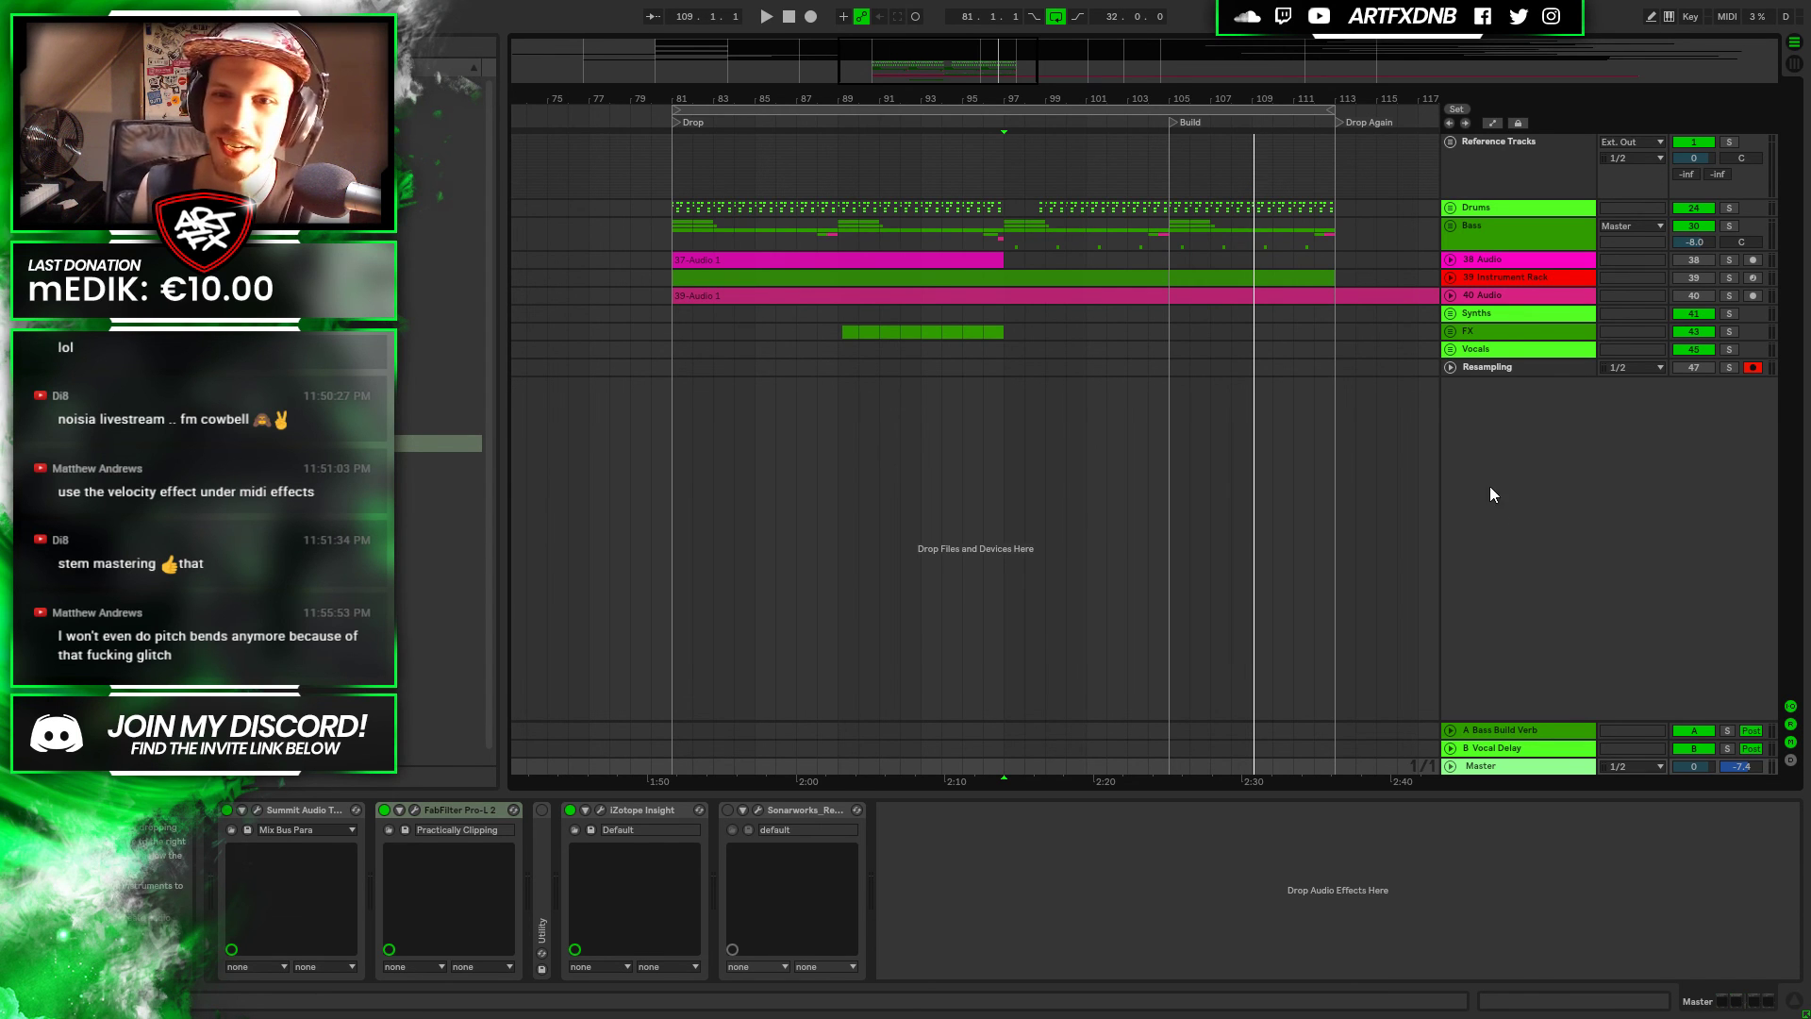
pyautogui.click(1470, 266)
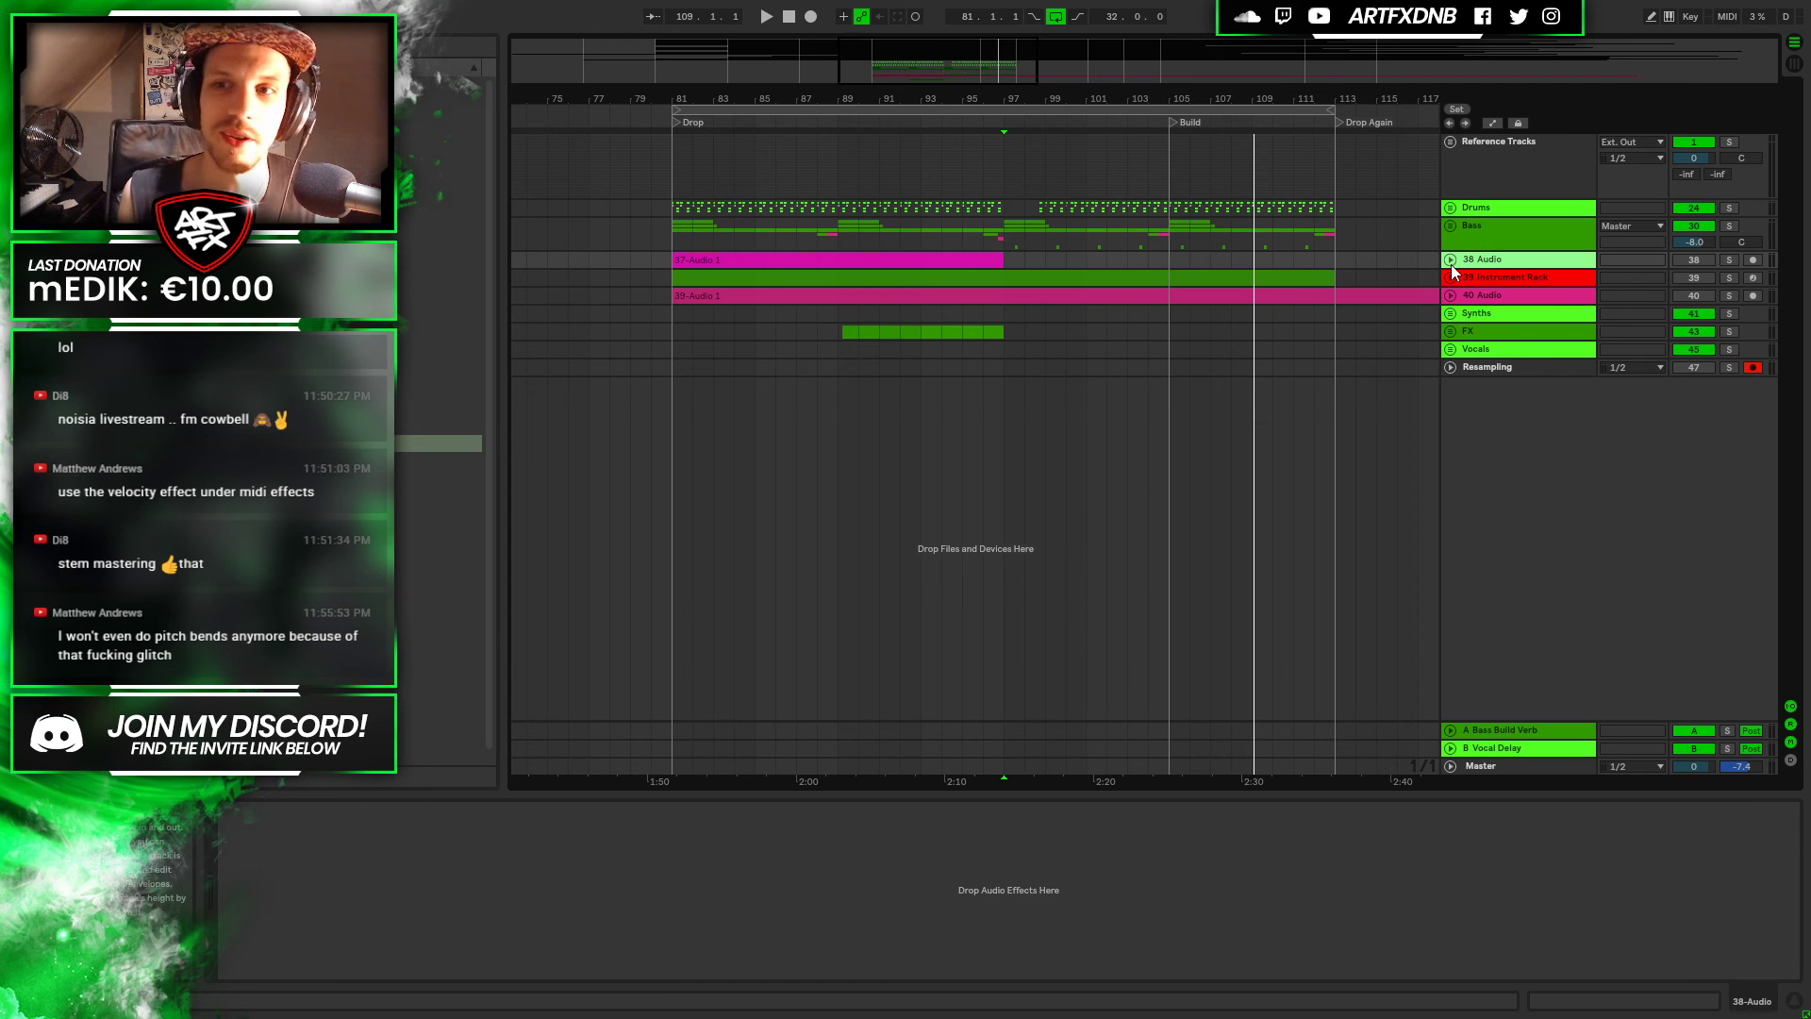
pyautogui.click(1451, 263)
pyautogui.click(1451, 345)
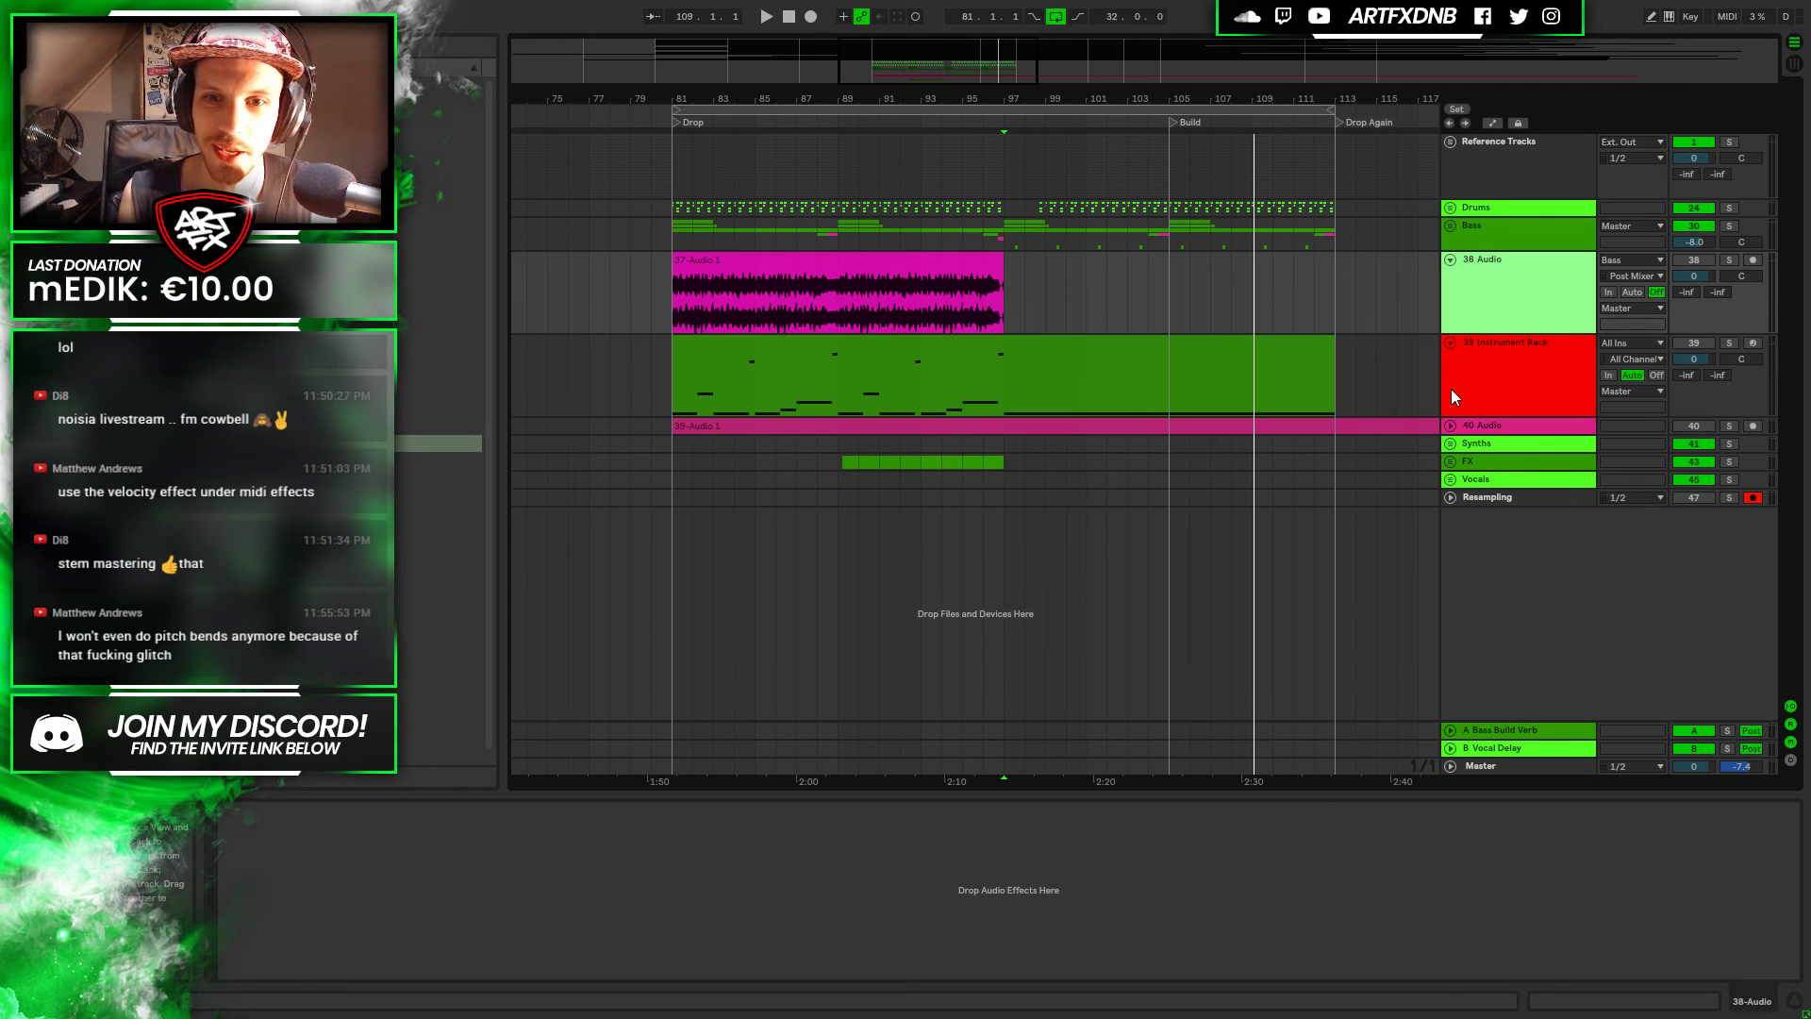
# Fold the 38 Audio, 39 Instrument Rack and 40 Audio tracks
pyautogui.click(1452, 424)
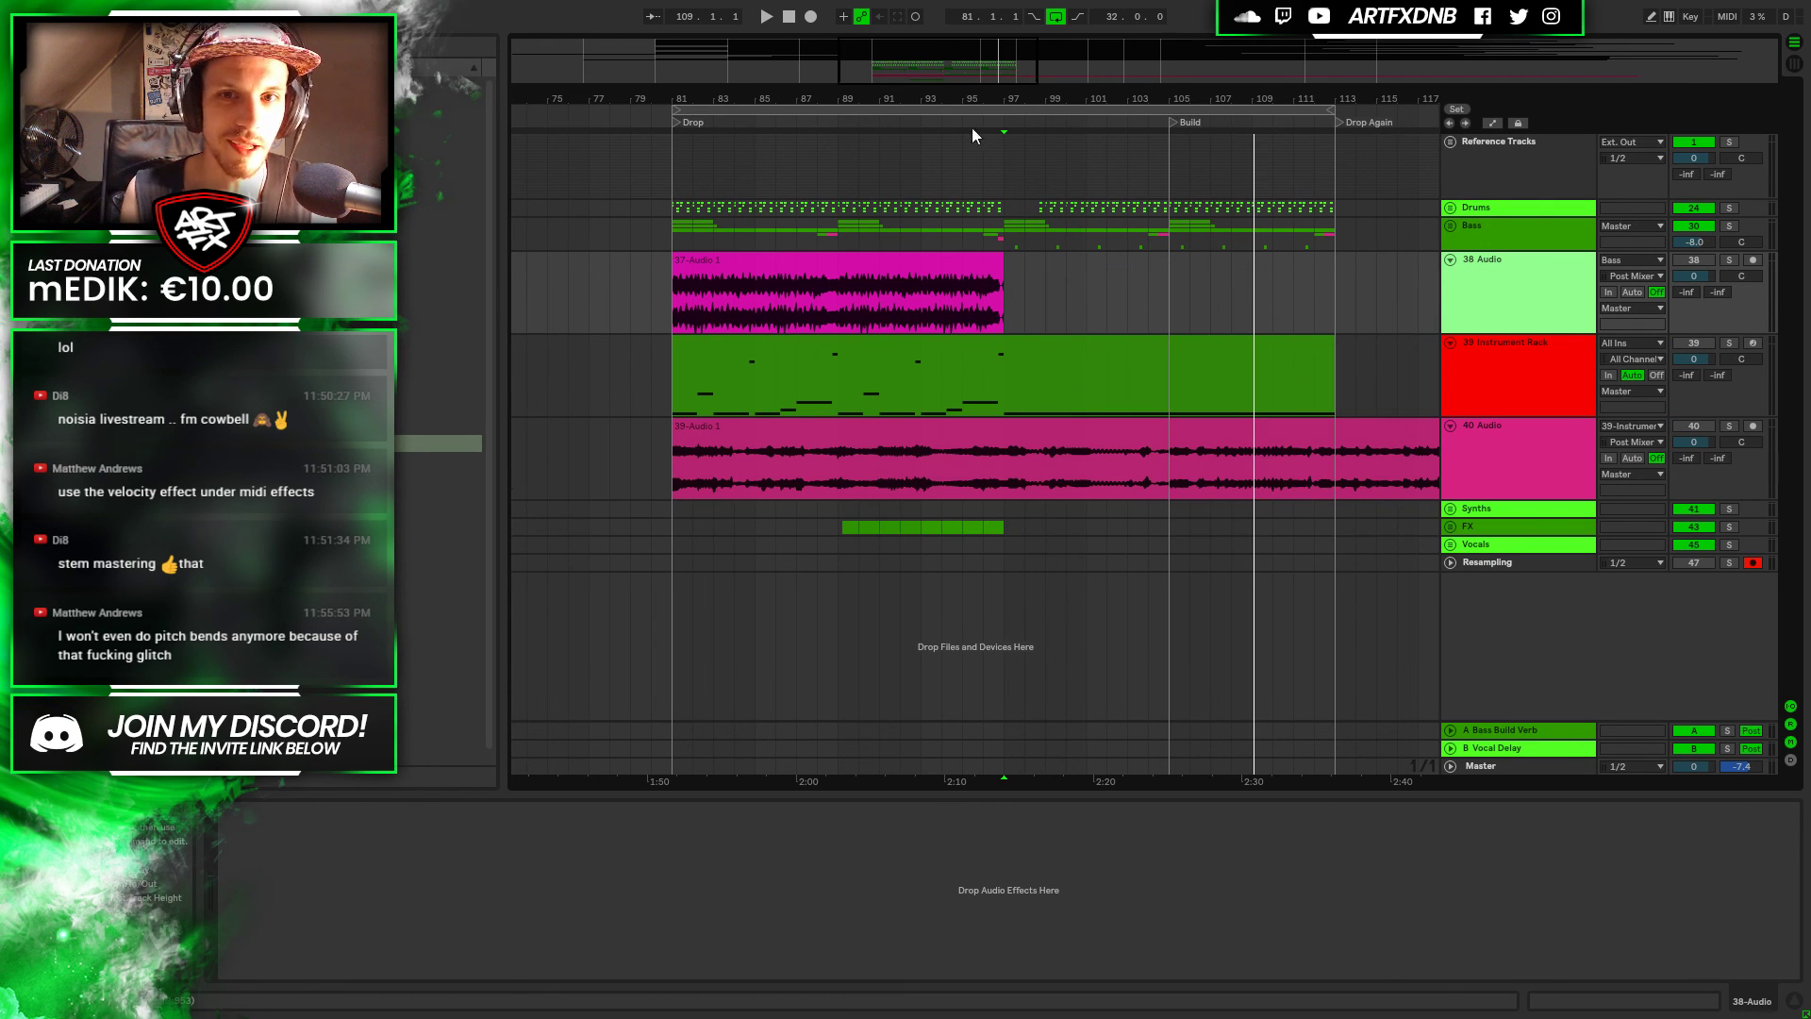
pyautogui.scroll(-5, 966, 158)
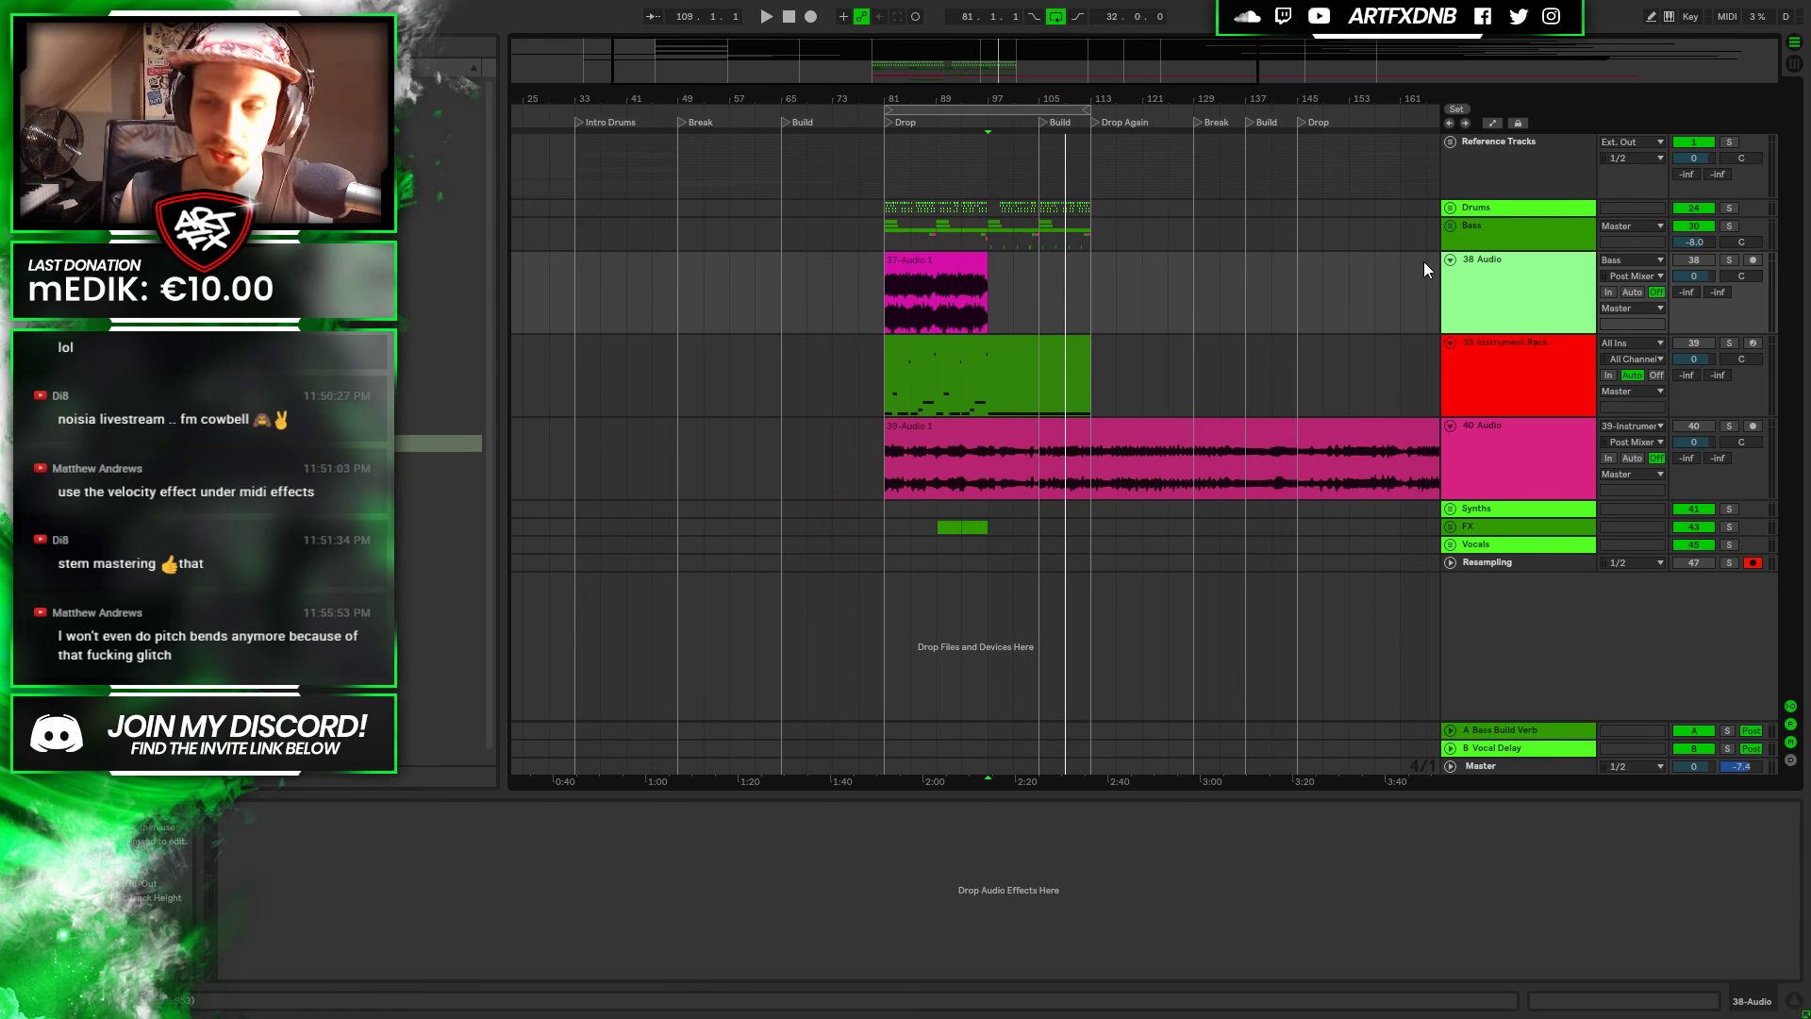
pyautogui.click(1450, 260)
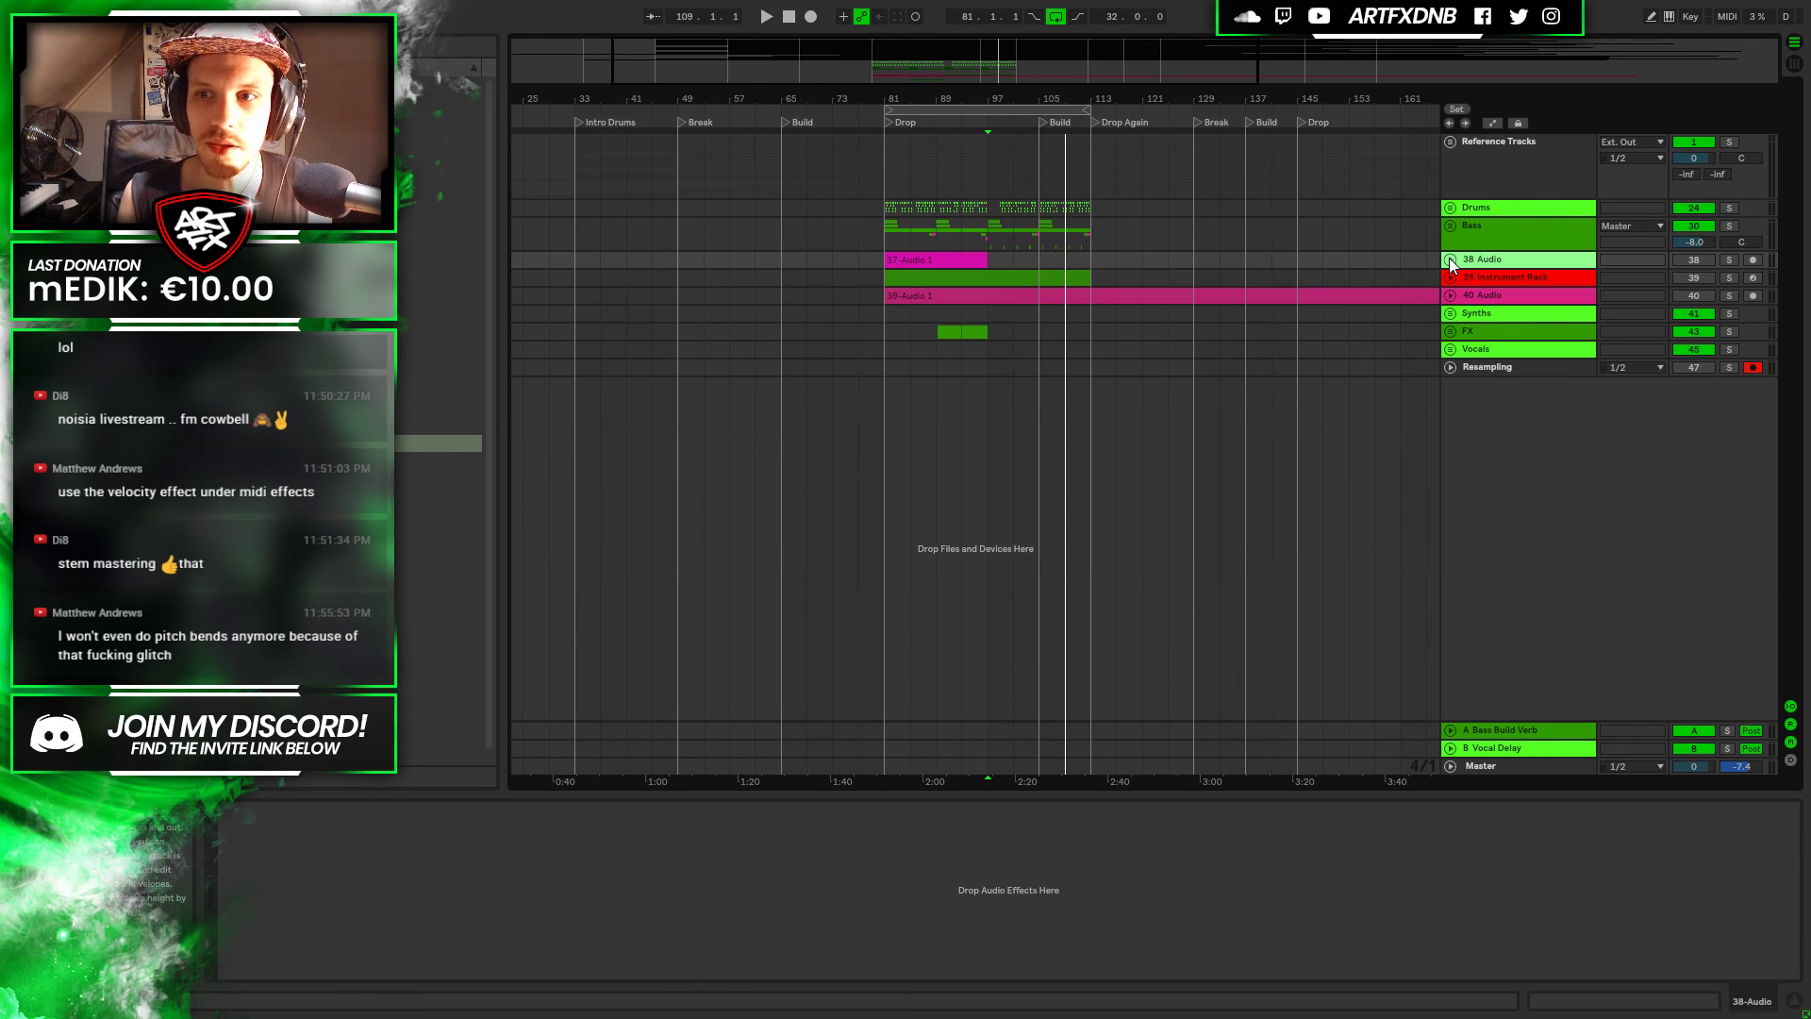
# Unfold the Bass group and open the Freeze Serum clip at bar 105 to show its pitch bend envelope
pyautogui.click(1497, 224)
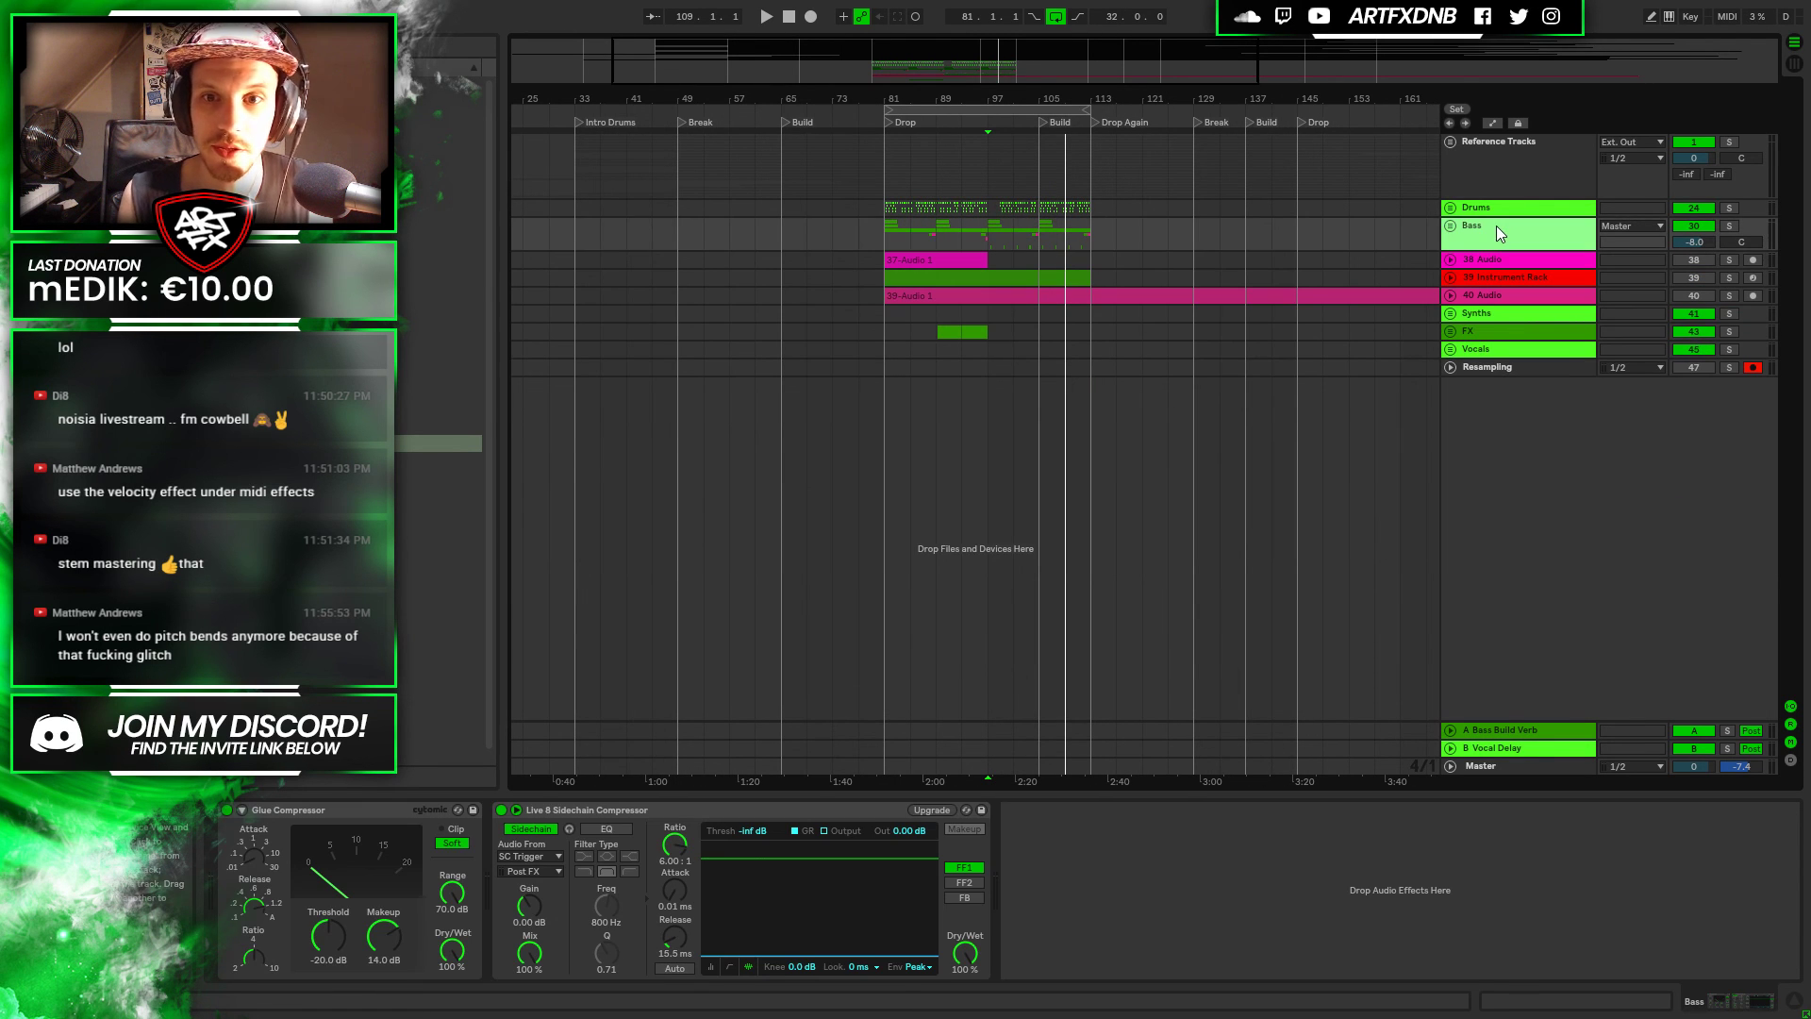
pyautogui.click(1449, 229)
pyautogui.doubleClick(1063, 346)
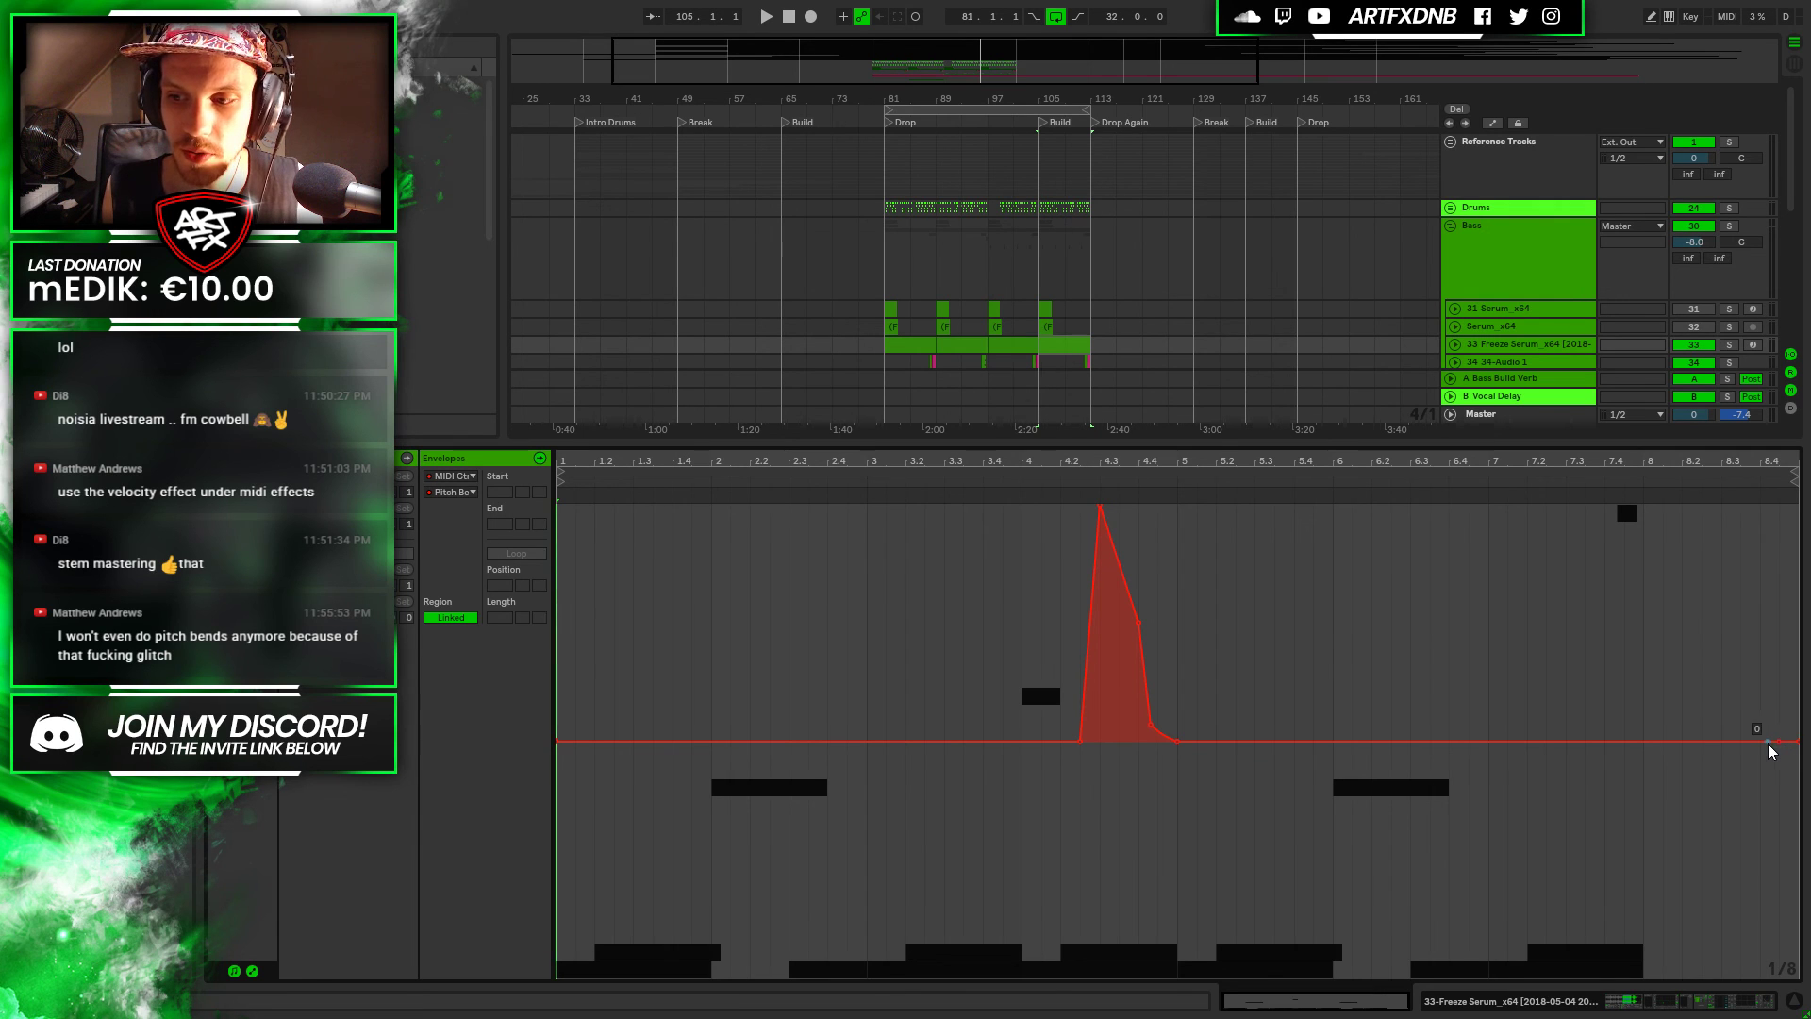
# Try to add a pitch bend rise to 8191 at the clip's end with an abrupt drop to 0 on the last point
pyautogui.moveTo(1779, 740); pyautogui.dragTo(1779, 509)
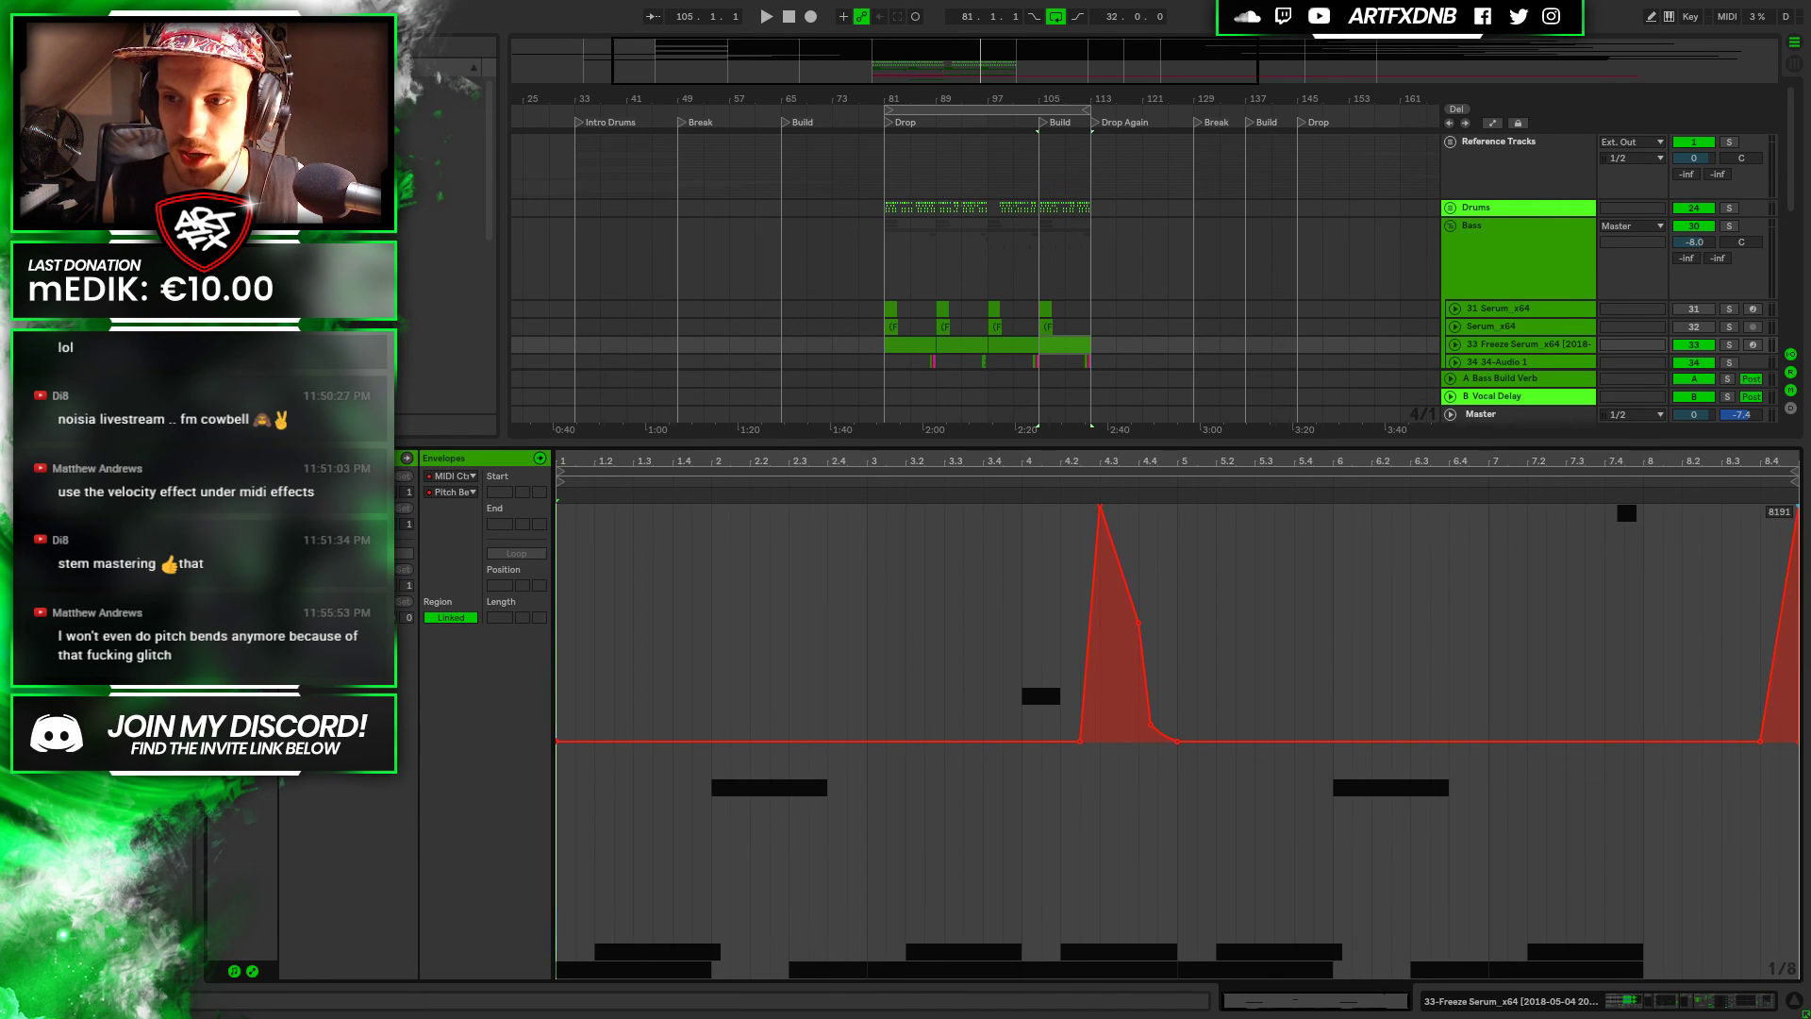
pyautogui.scroll(7, 1779, 566)
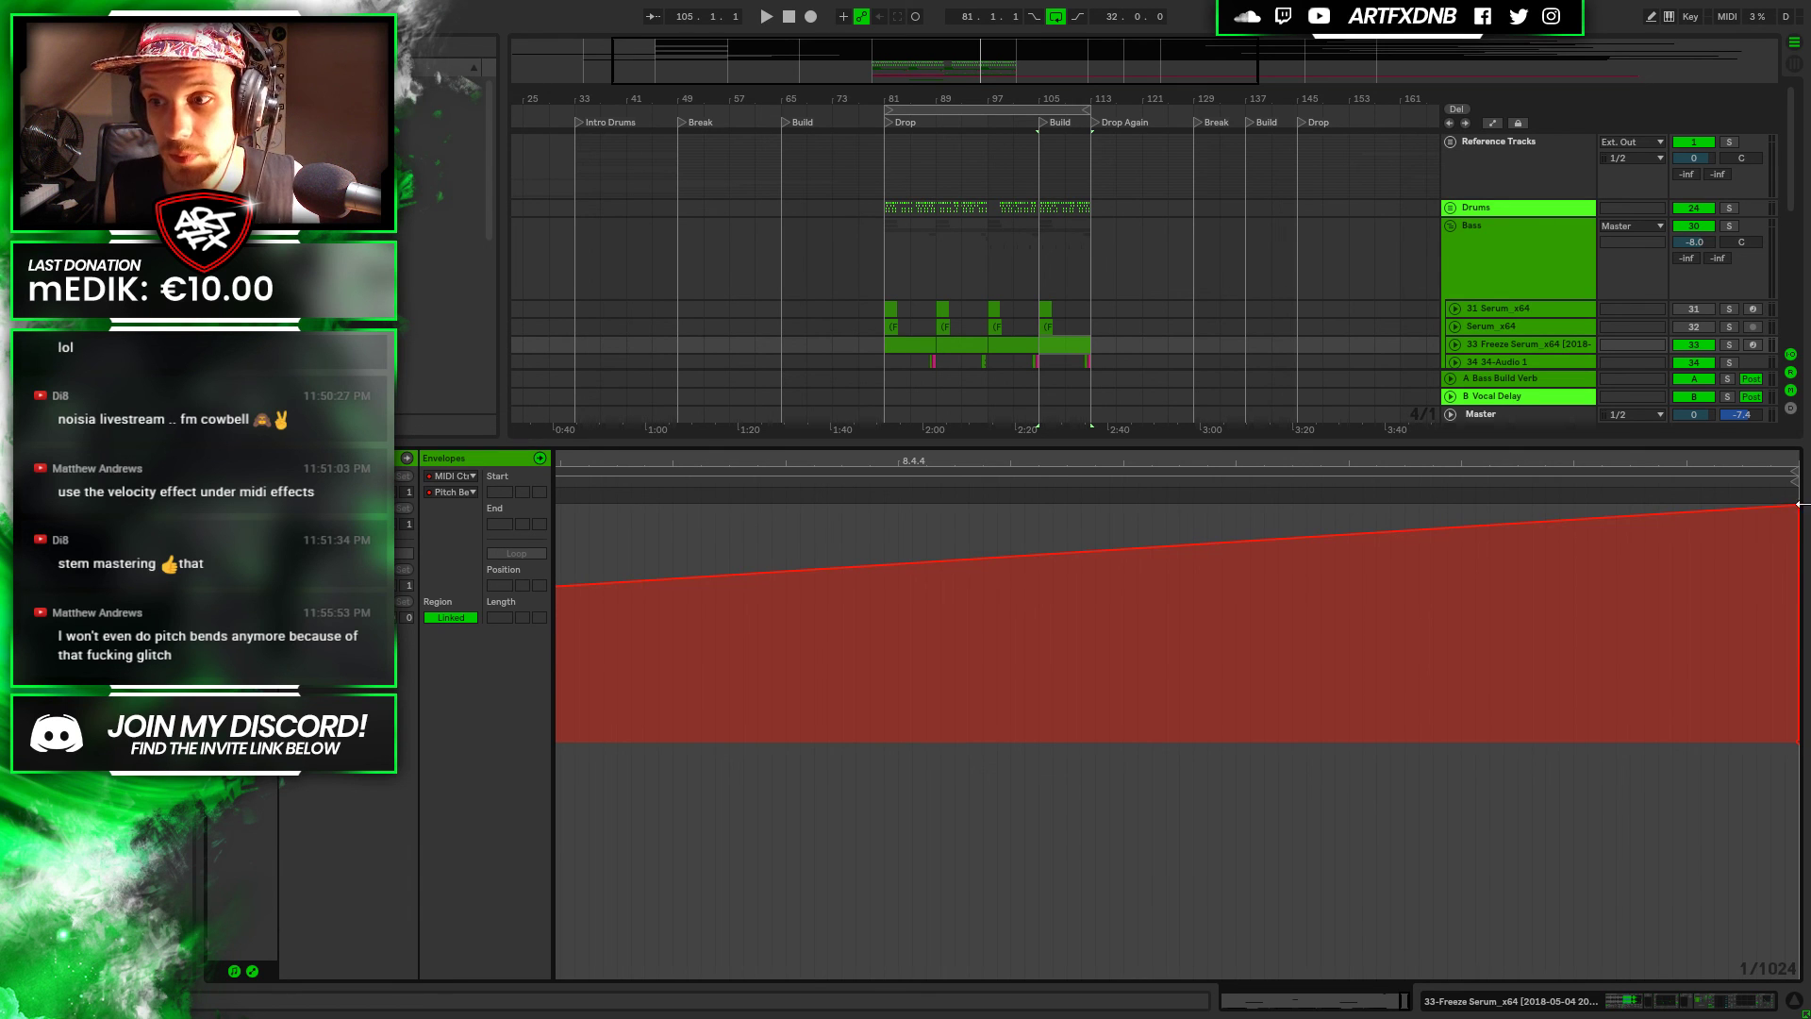
pyautogui.moveTo(1795, 479); pyautogui.dragTo(1795, 528)
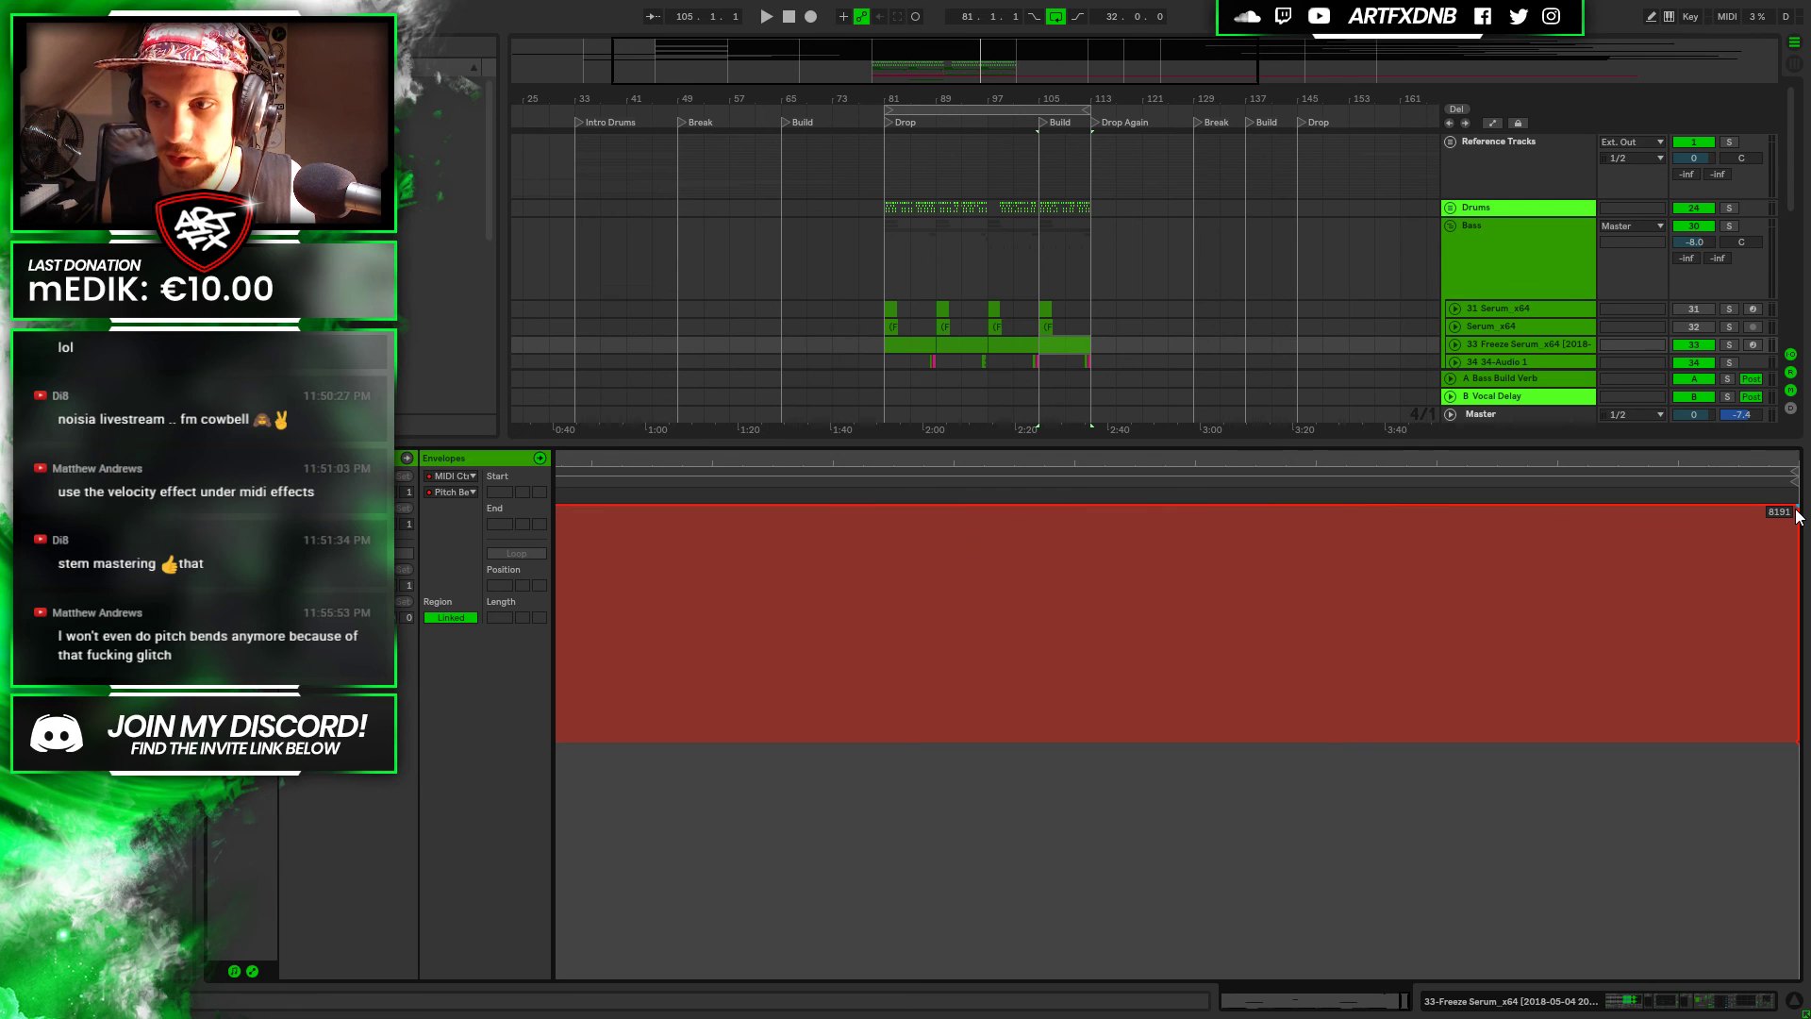
pyautogui.moveTo(1798, 515); pyautogui.dragTo(1789, 517)
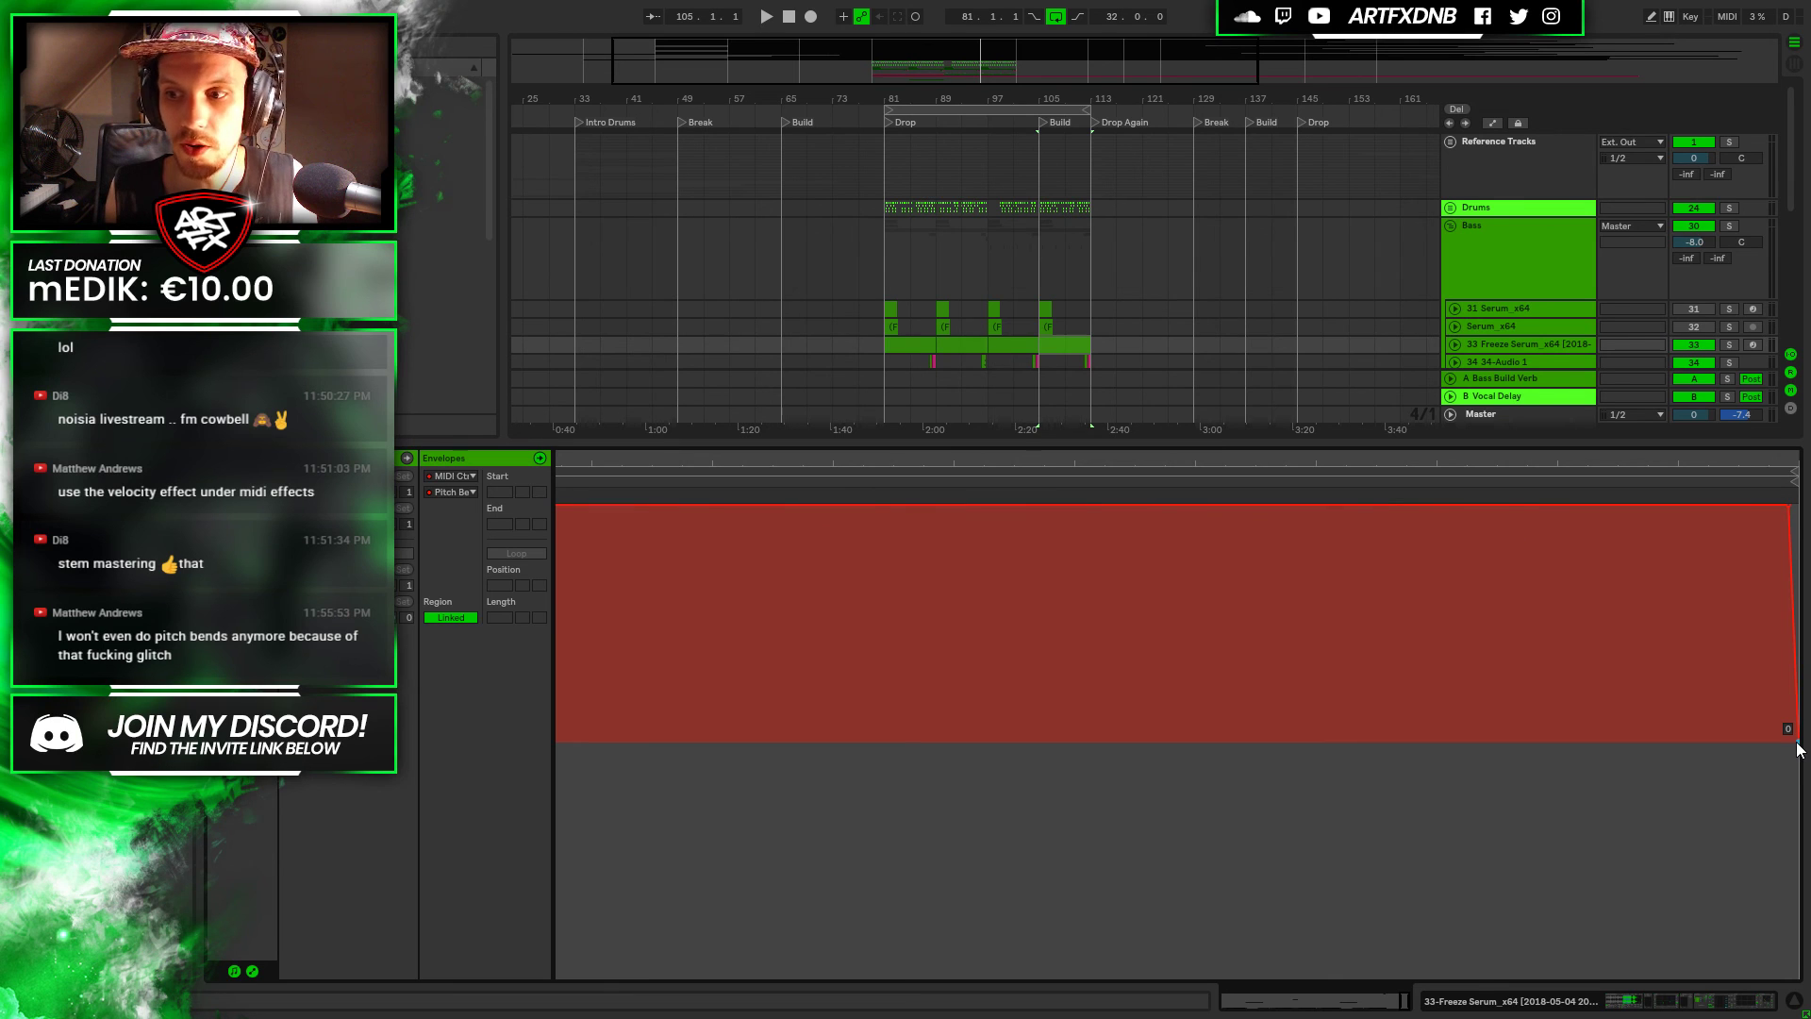
pyautogui.moveTo(1798, 748); pyautogui.dragTo(1794, 749)
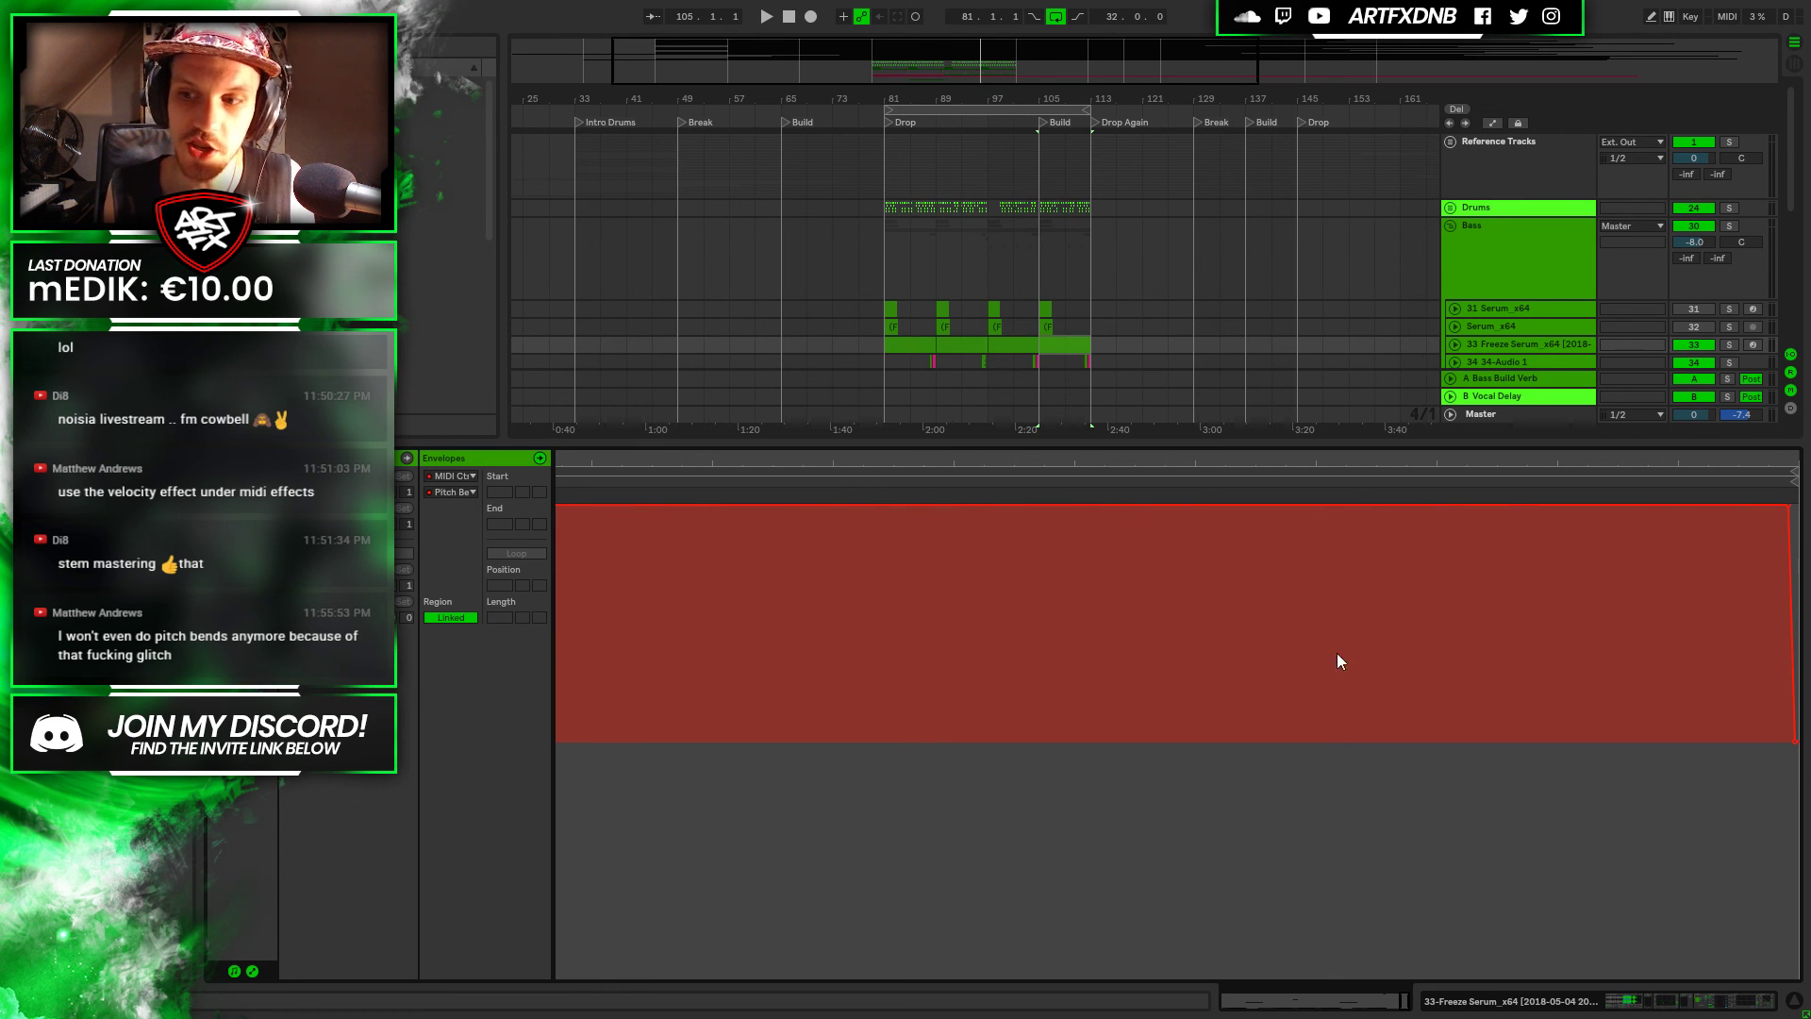
pyautogui.hotkey('ctrl', 'z')
# Examine the end and the very start of the clip's pitch bend envelope up close
pyautogui.moveTo(1726, 468); pyautogui.dragTo(1799, 461)
pyautogui.moveTo(1721, 745); pyautogui.dragTo(1797, 793)
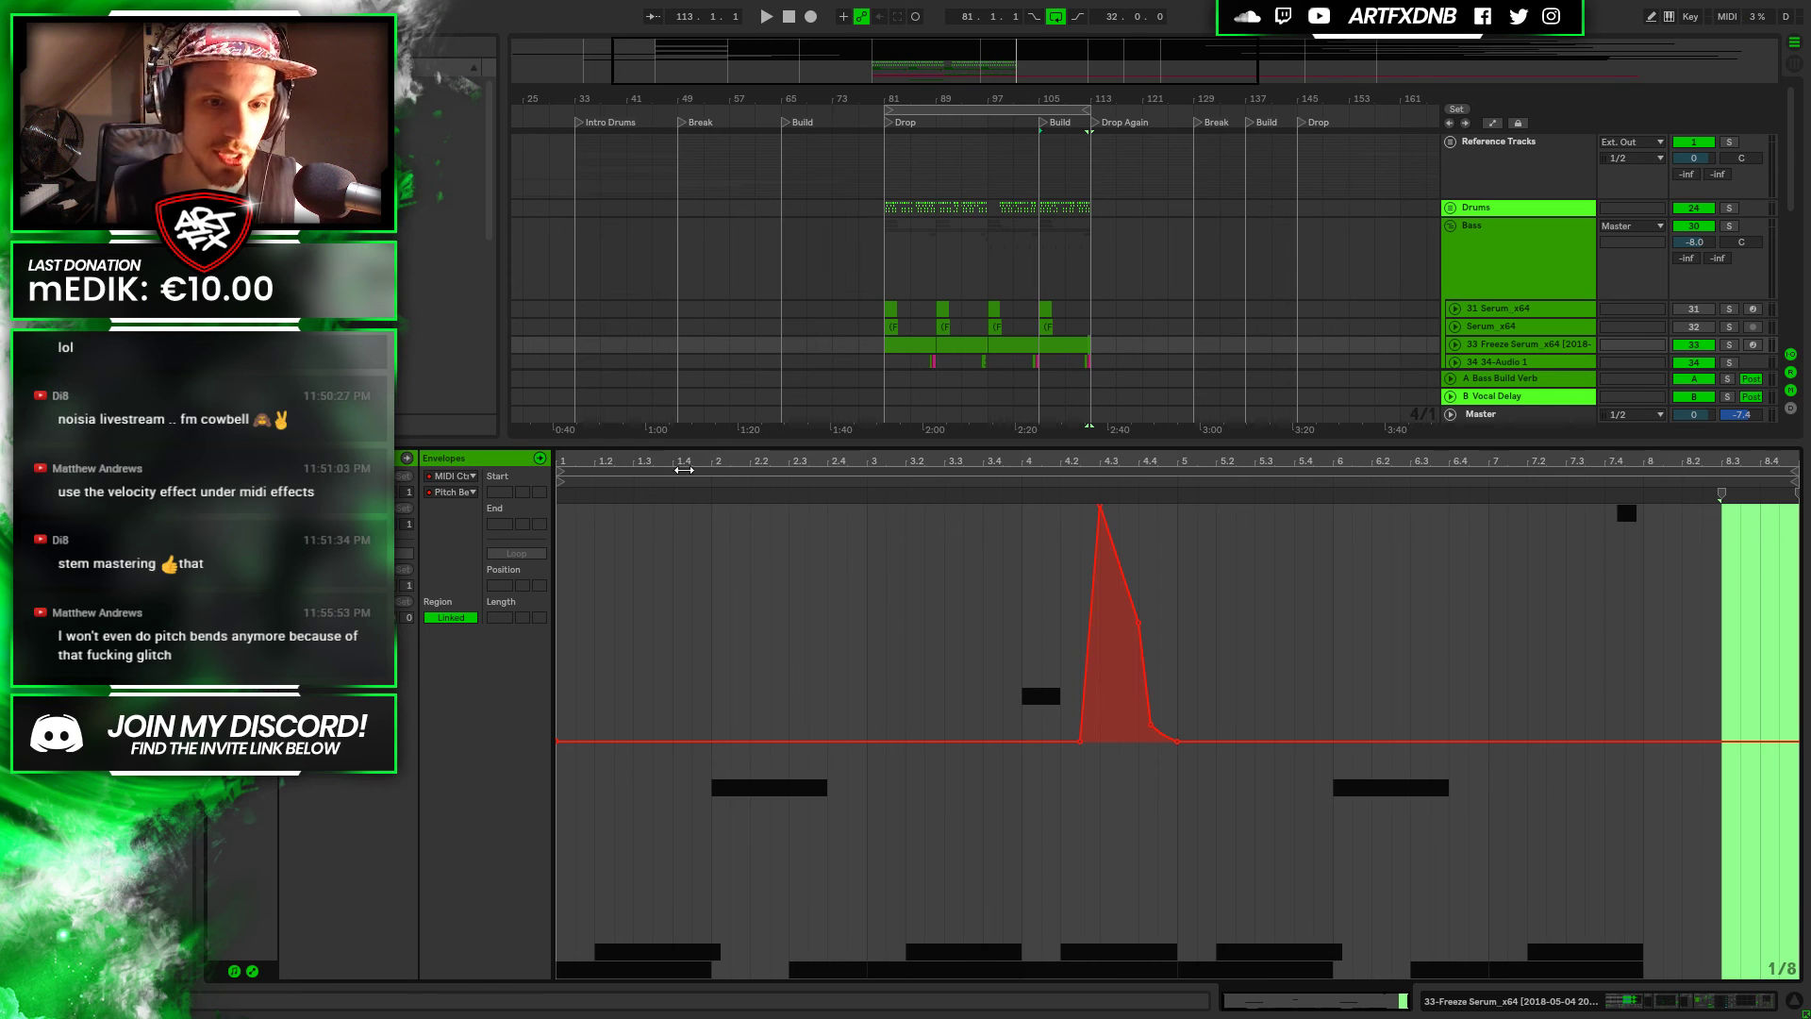
pyautogui.moveTo(560, 459); pyautogui.dragTo(562, 528)
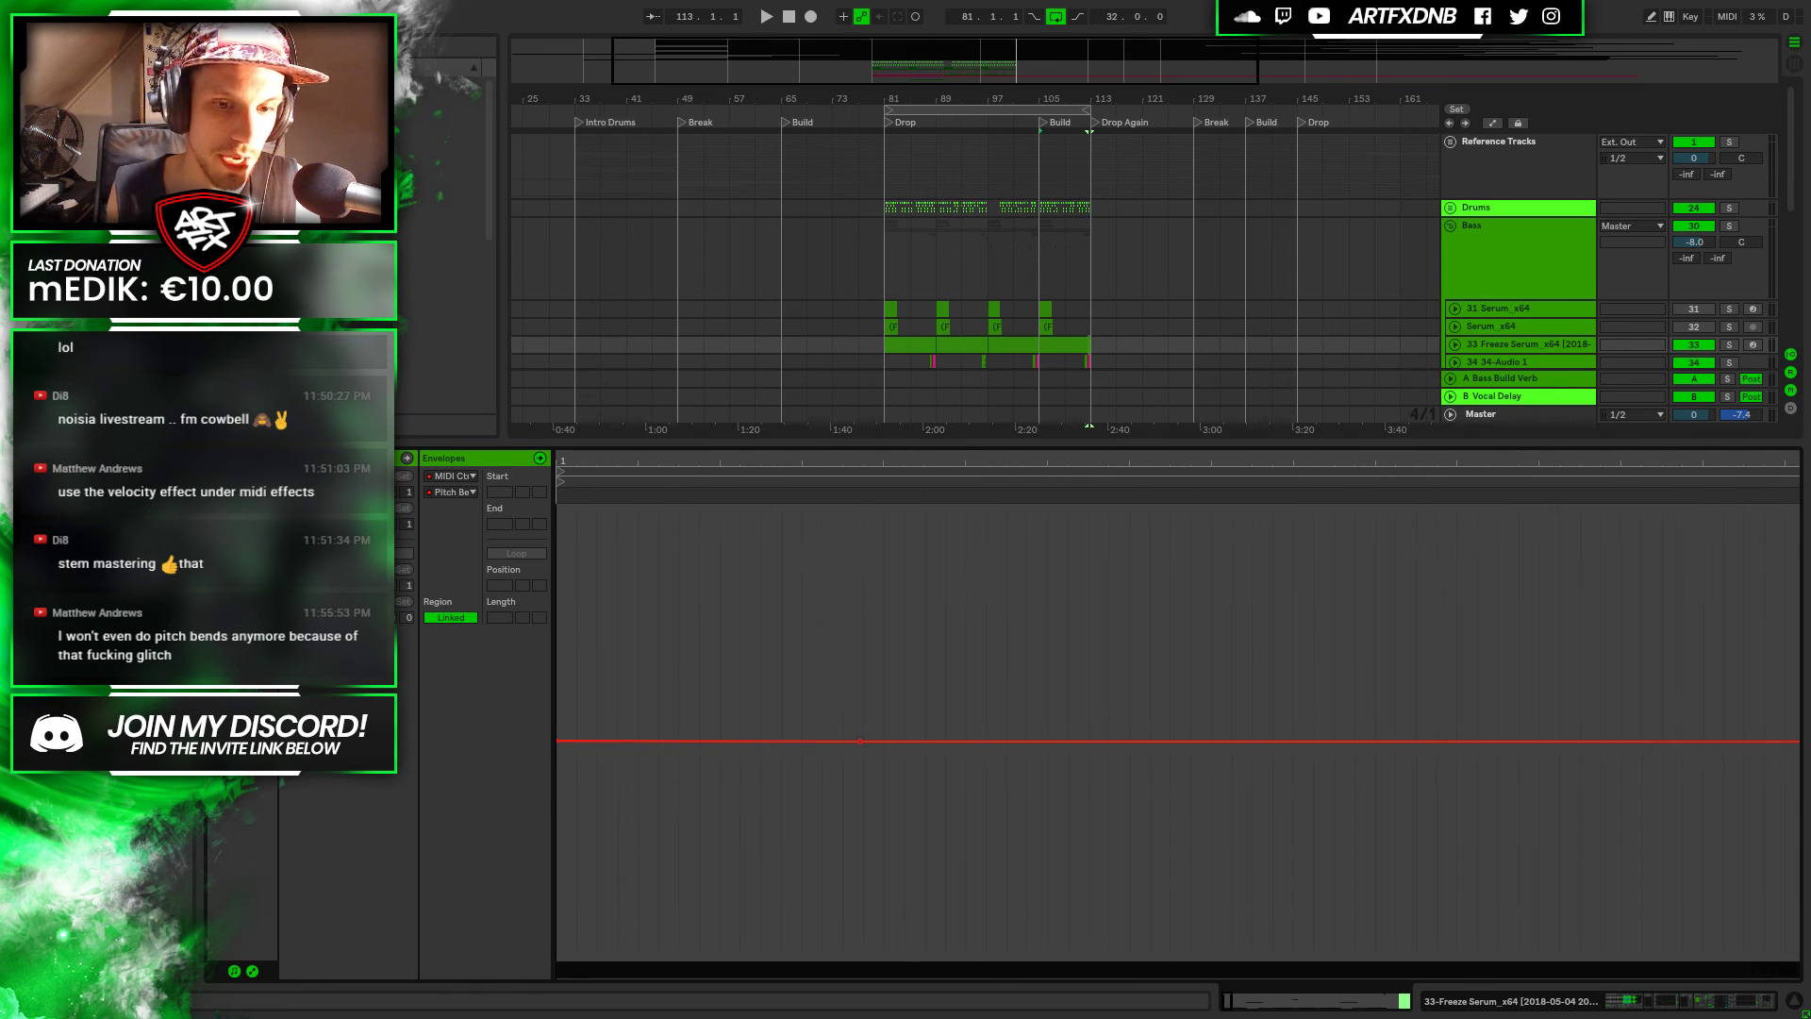
pyautogui.moveTo(558, 454); pyautogui.dragTo(558, 435)
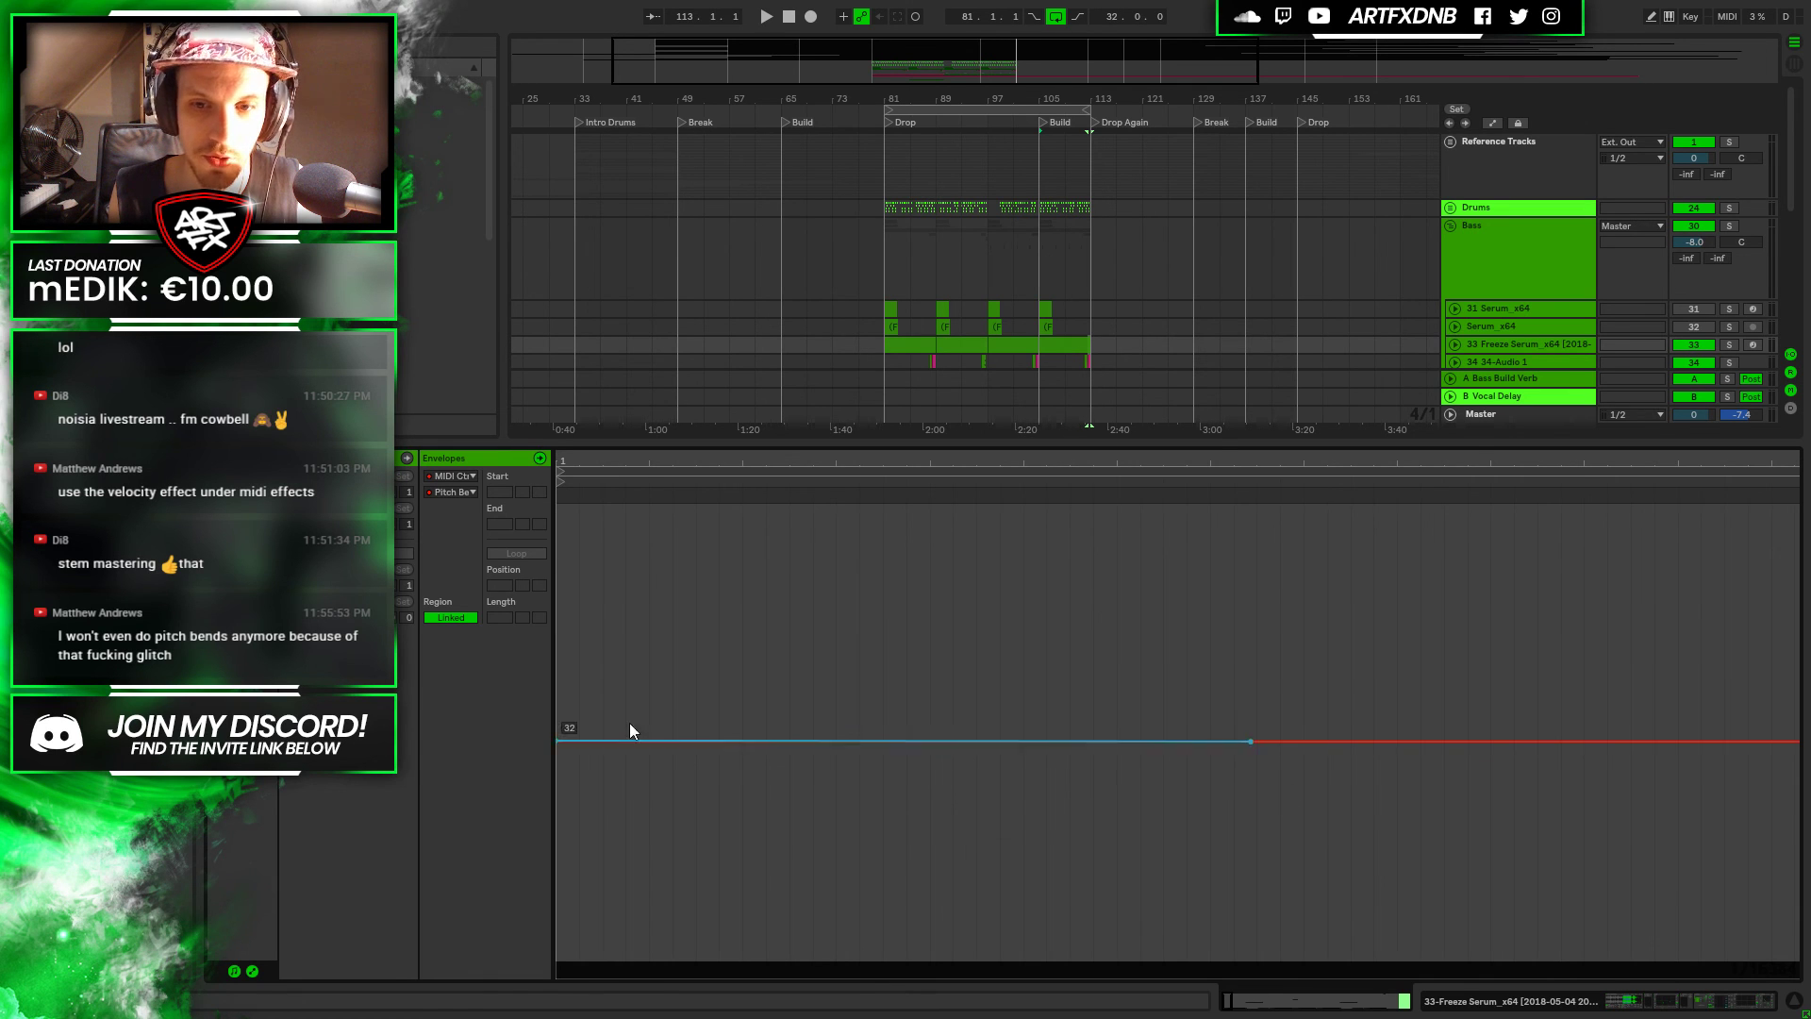
pyautogui.doubleClick(566, 456)
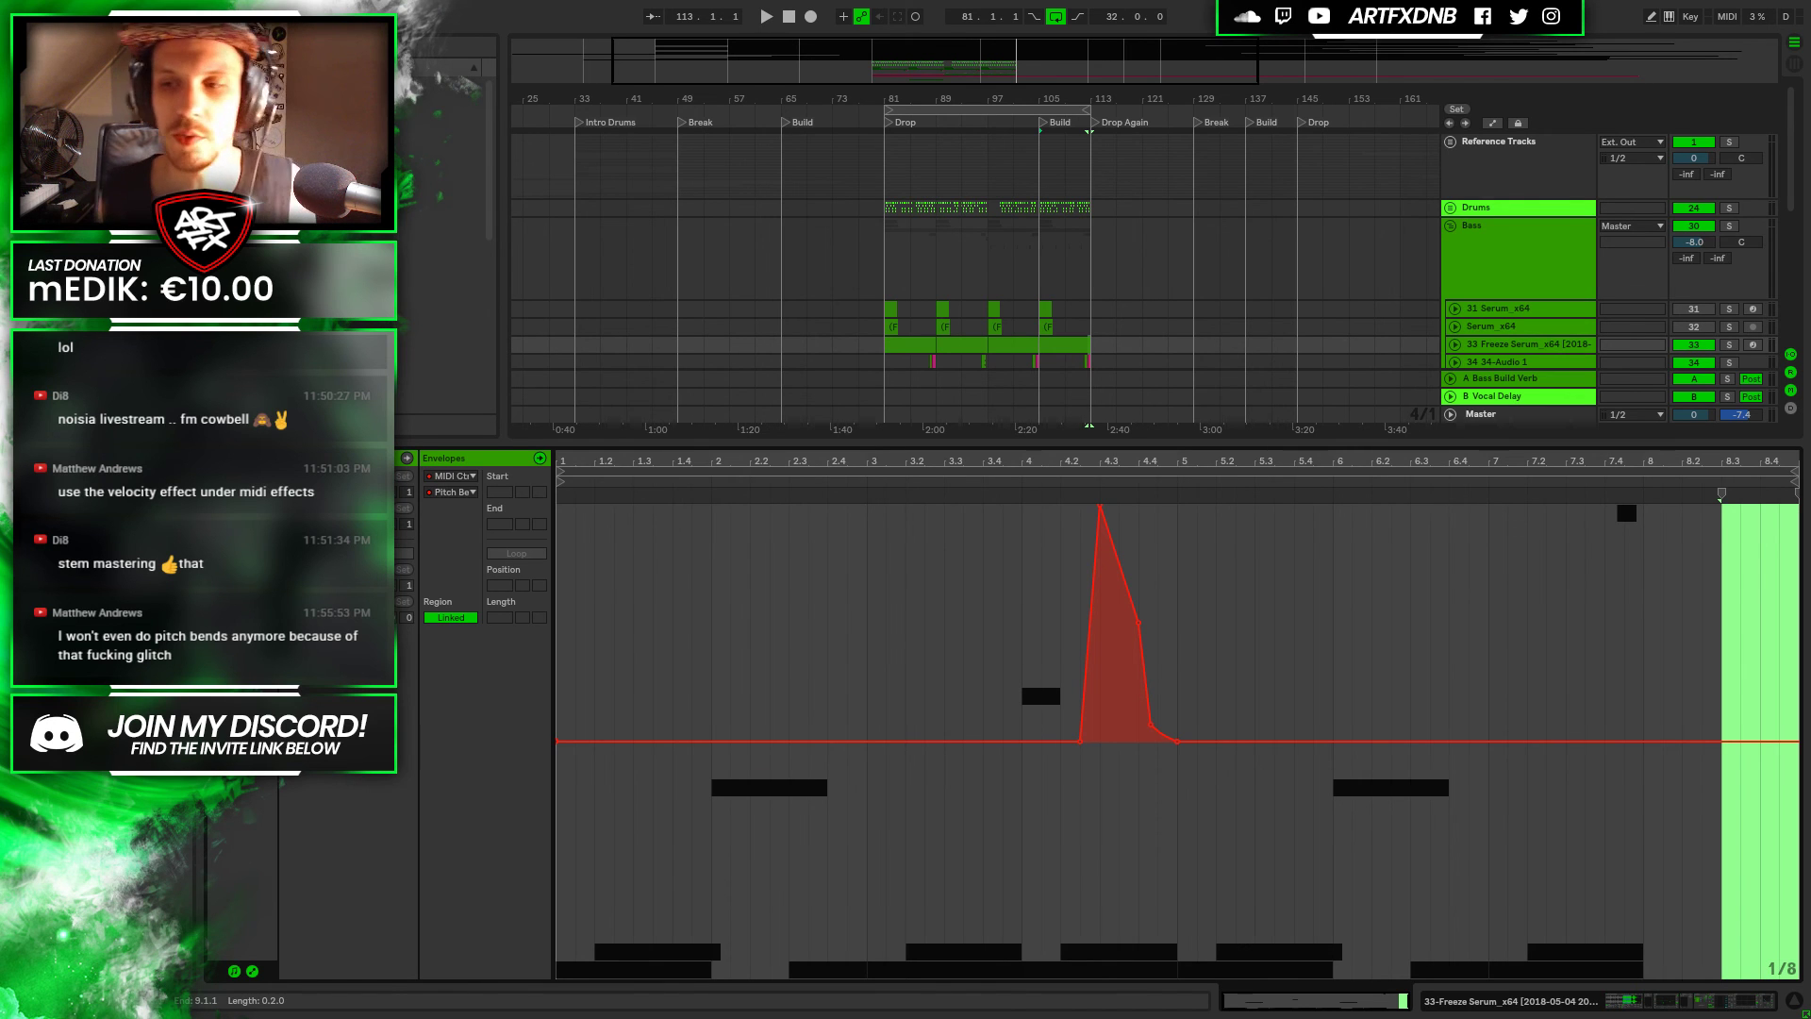
# Close the clip's envelope, fold the Bass group and display the group's effect chain
pyautogui.click(1702, 1002)
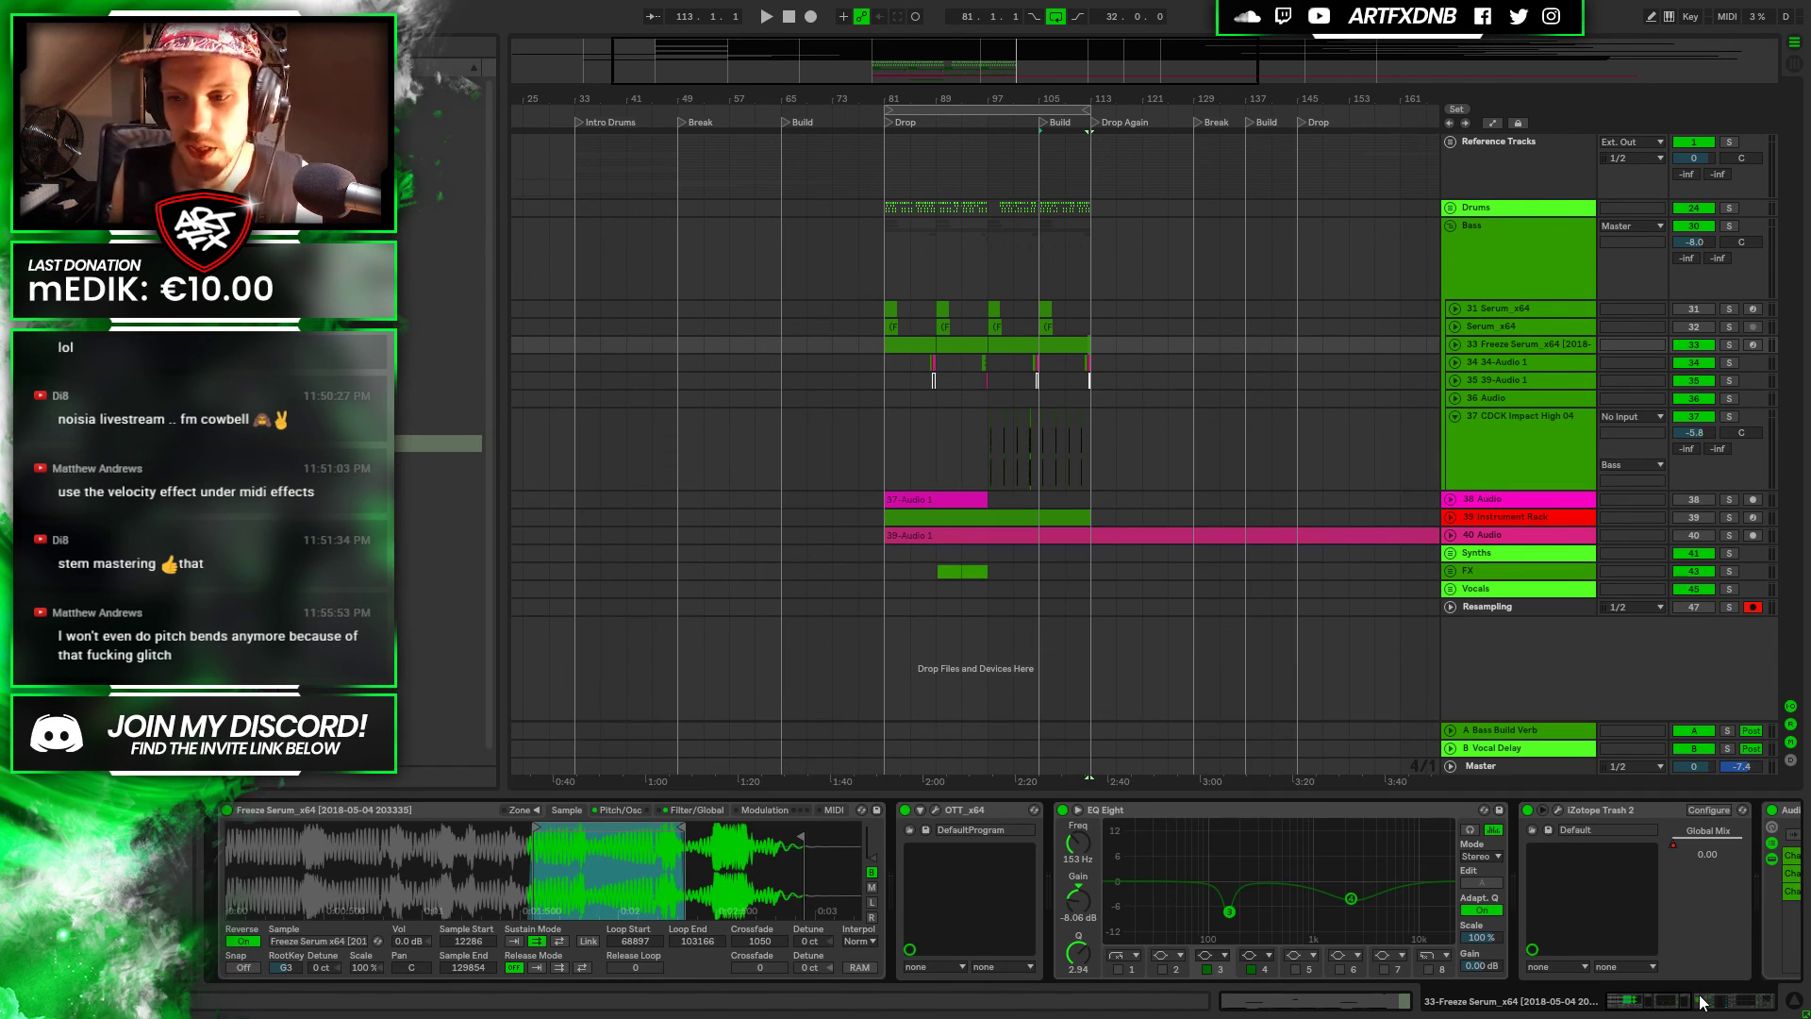
pyautogui.click(1452, 223)
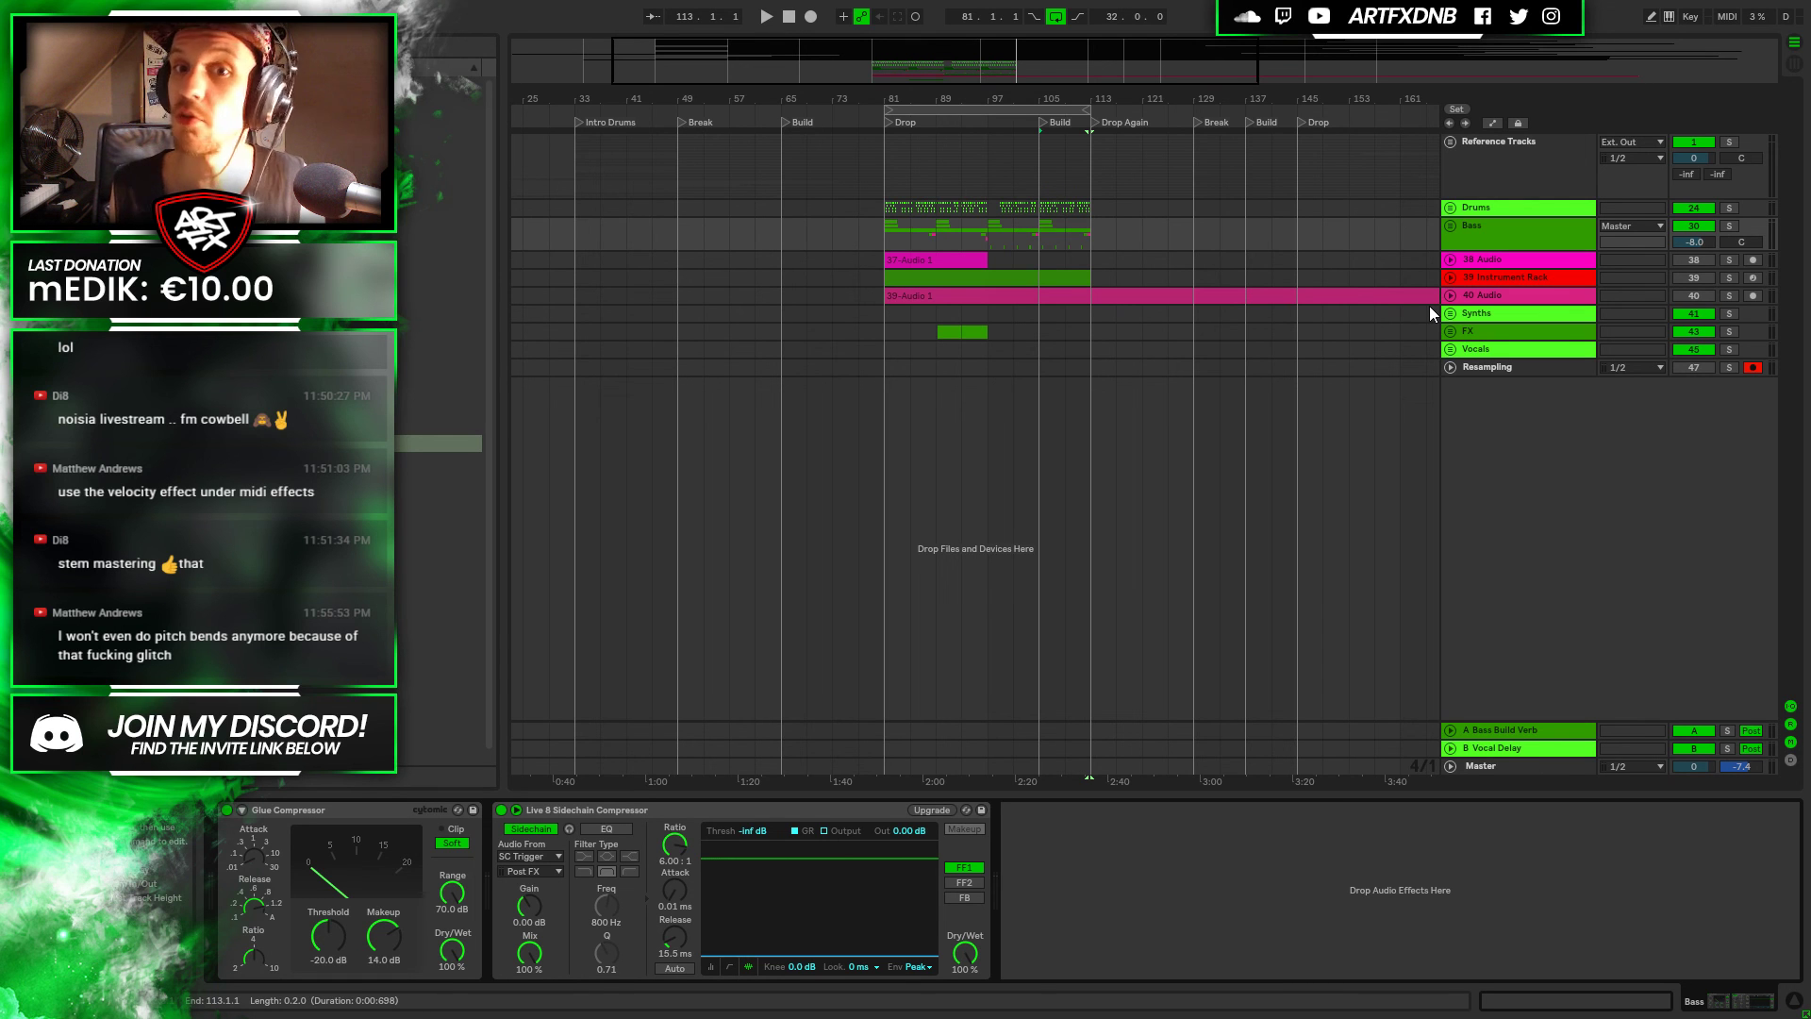
pyautogui.click(1536, 229)
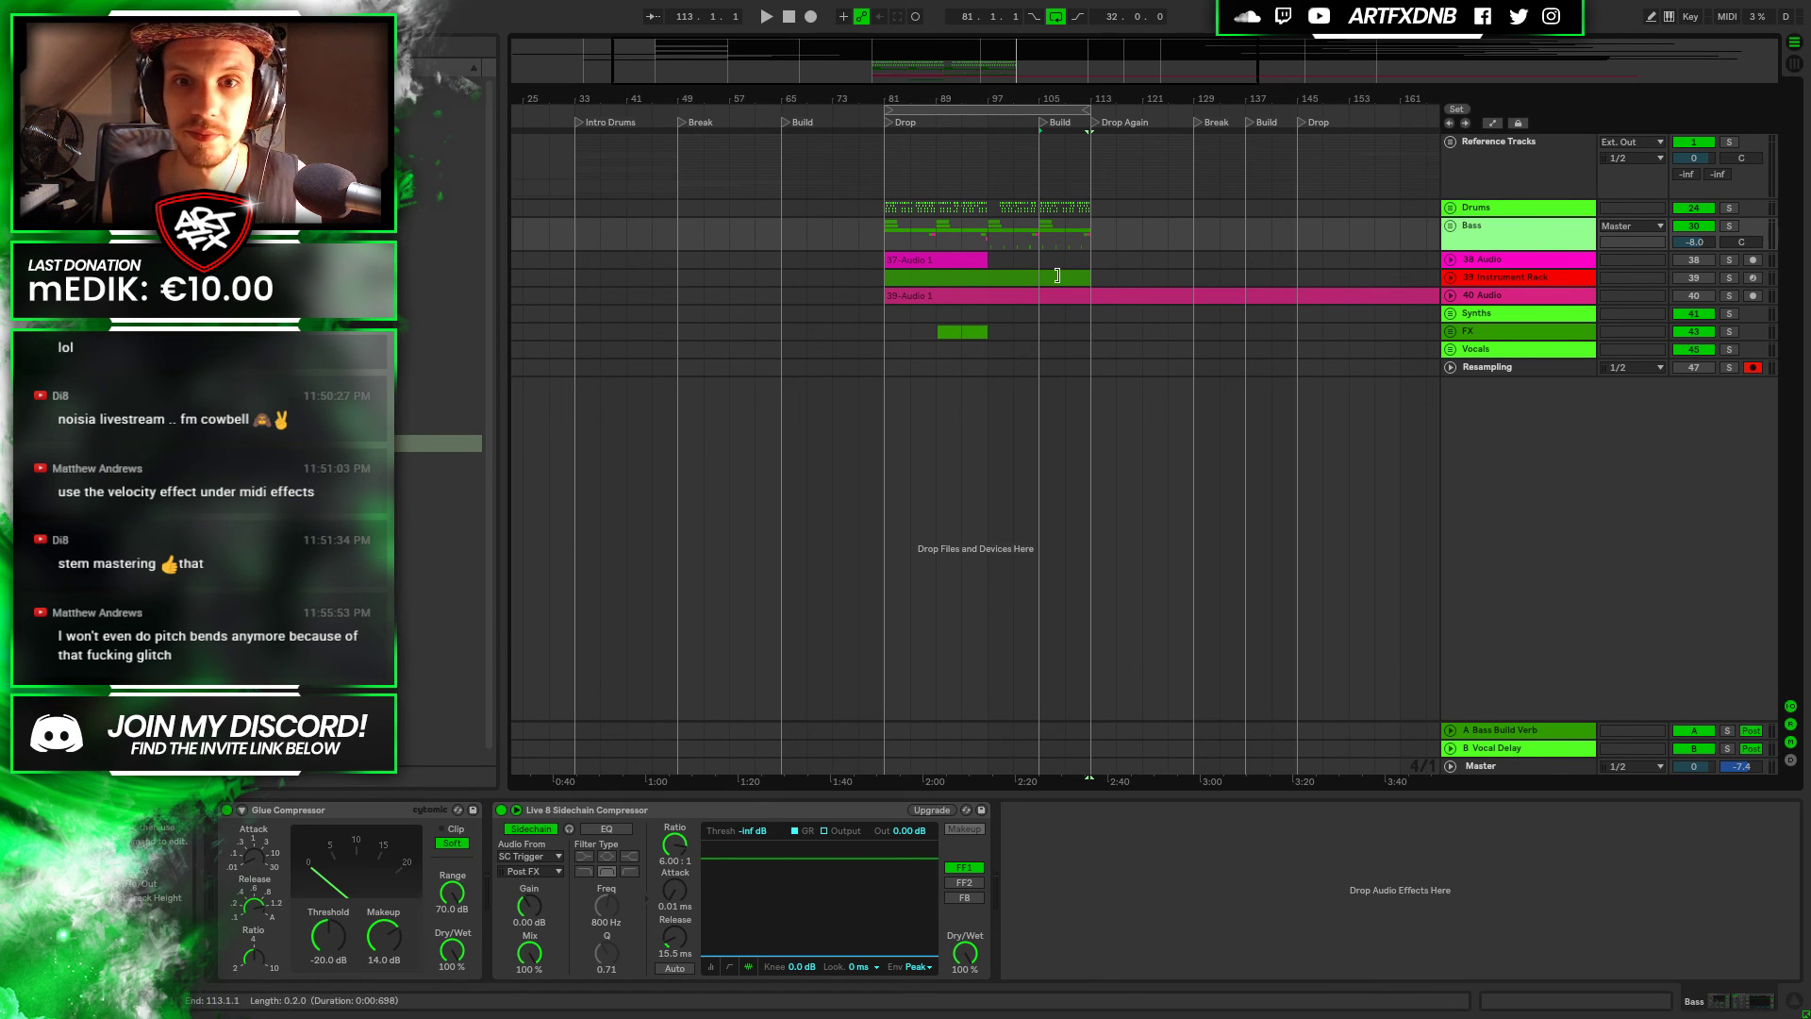
# Play the drop from bar 81 past bar 97 while watching the Bass group's compressors
pyautogui.click(885, 236)
pyautogui.press('space')
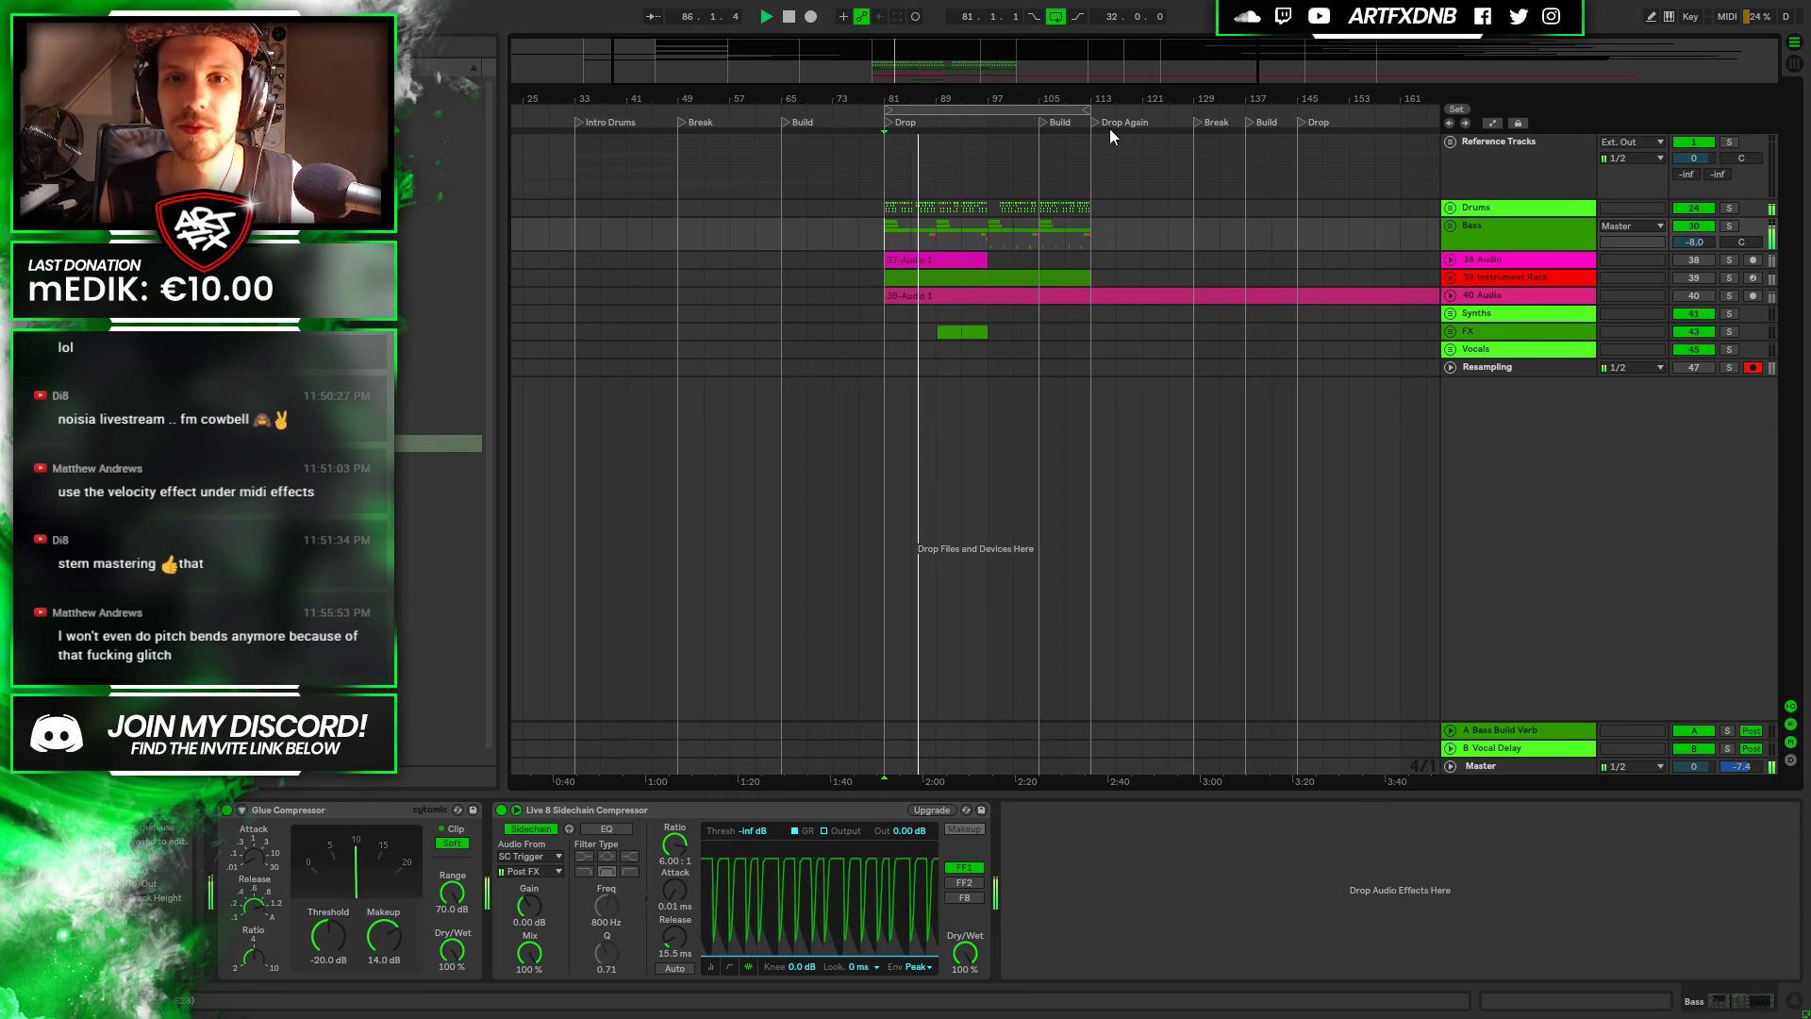
pyautogui.click(1536, 241)
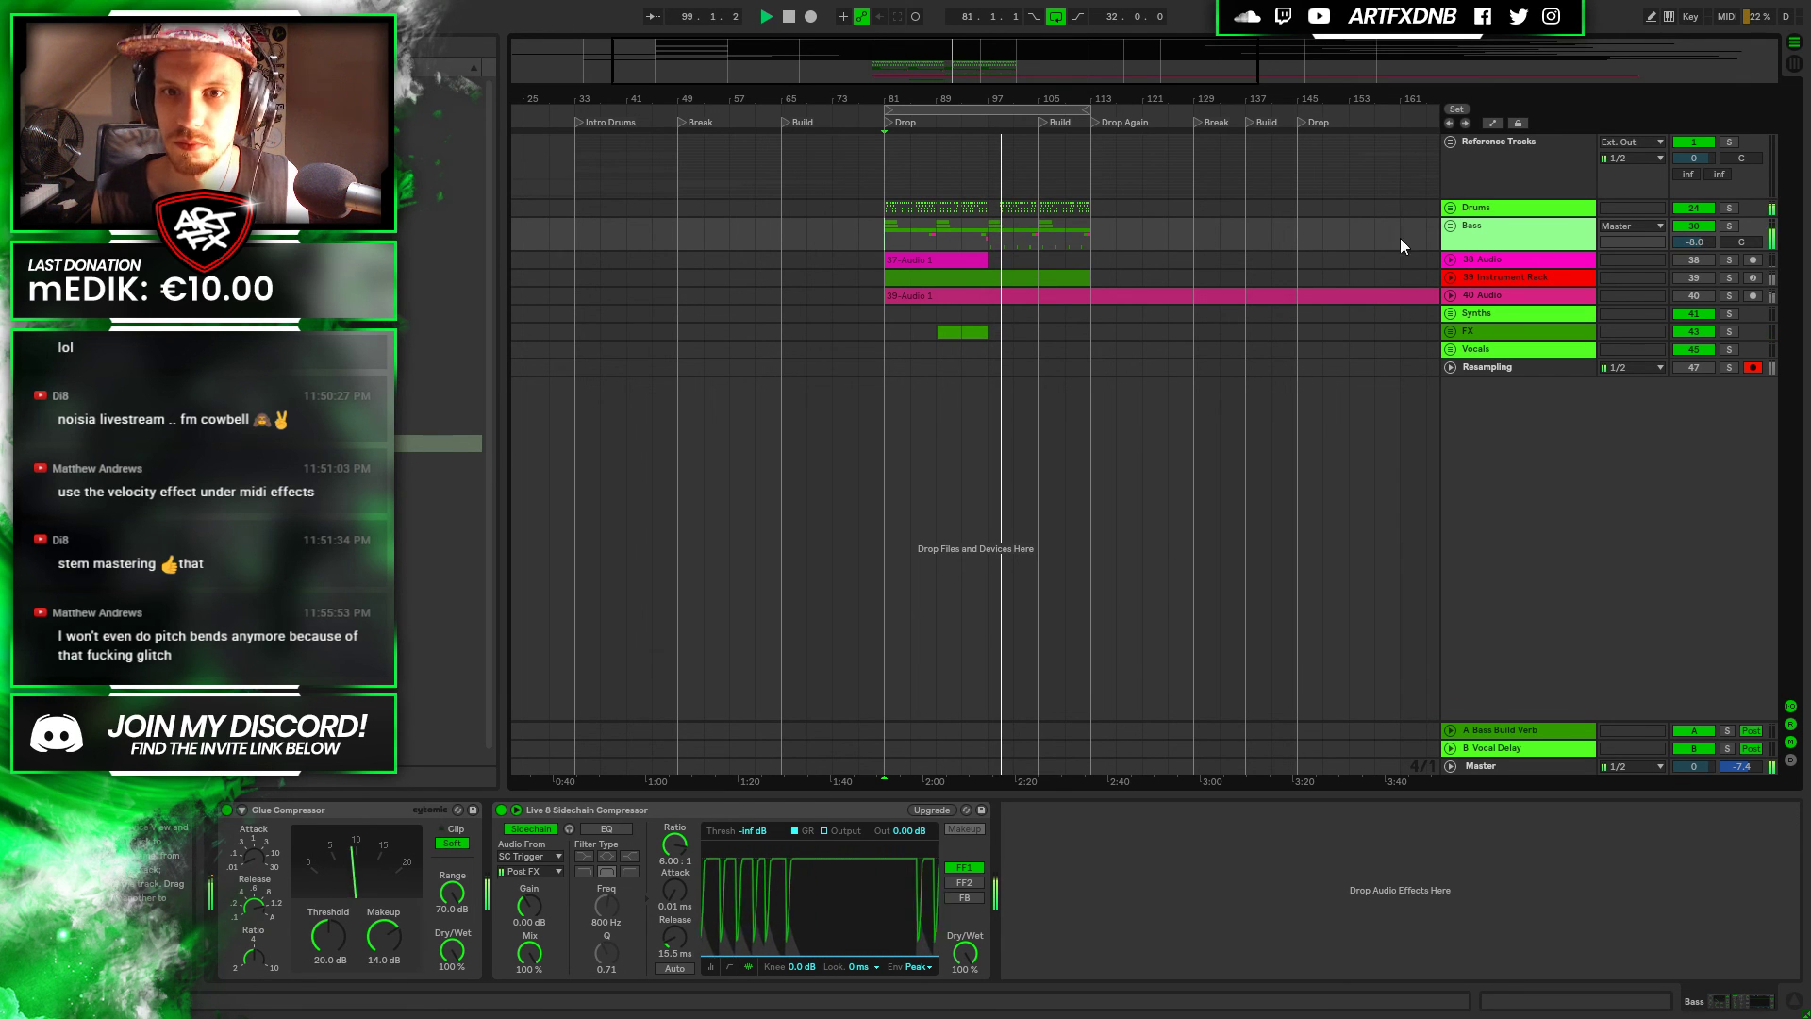
pyautogui.moveTo(1001, 102); pyautogui.dragTo(1002, 194)
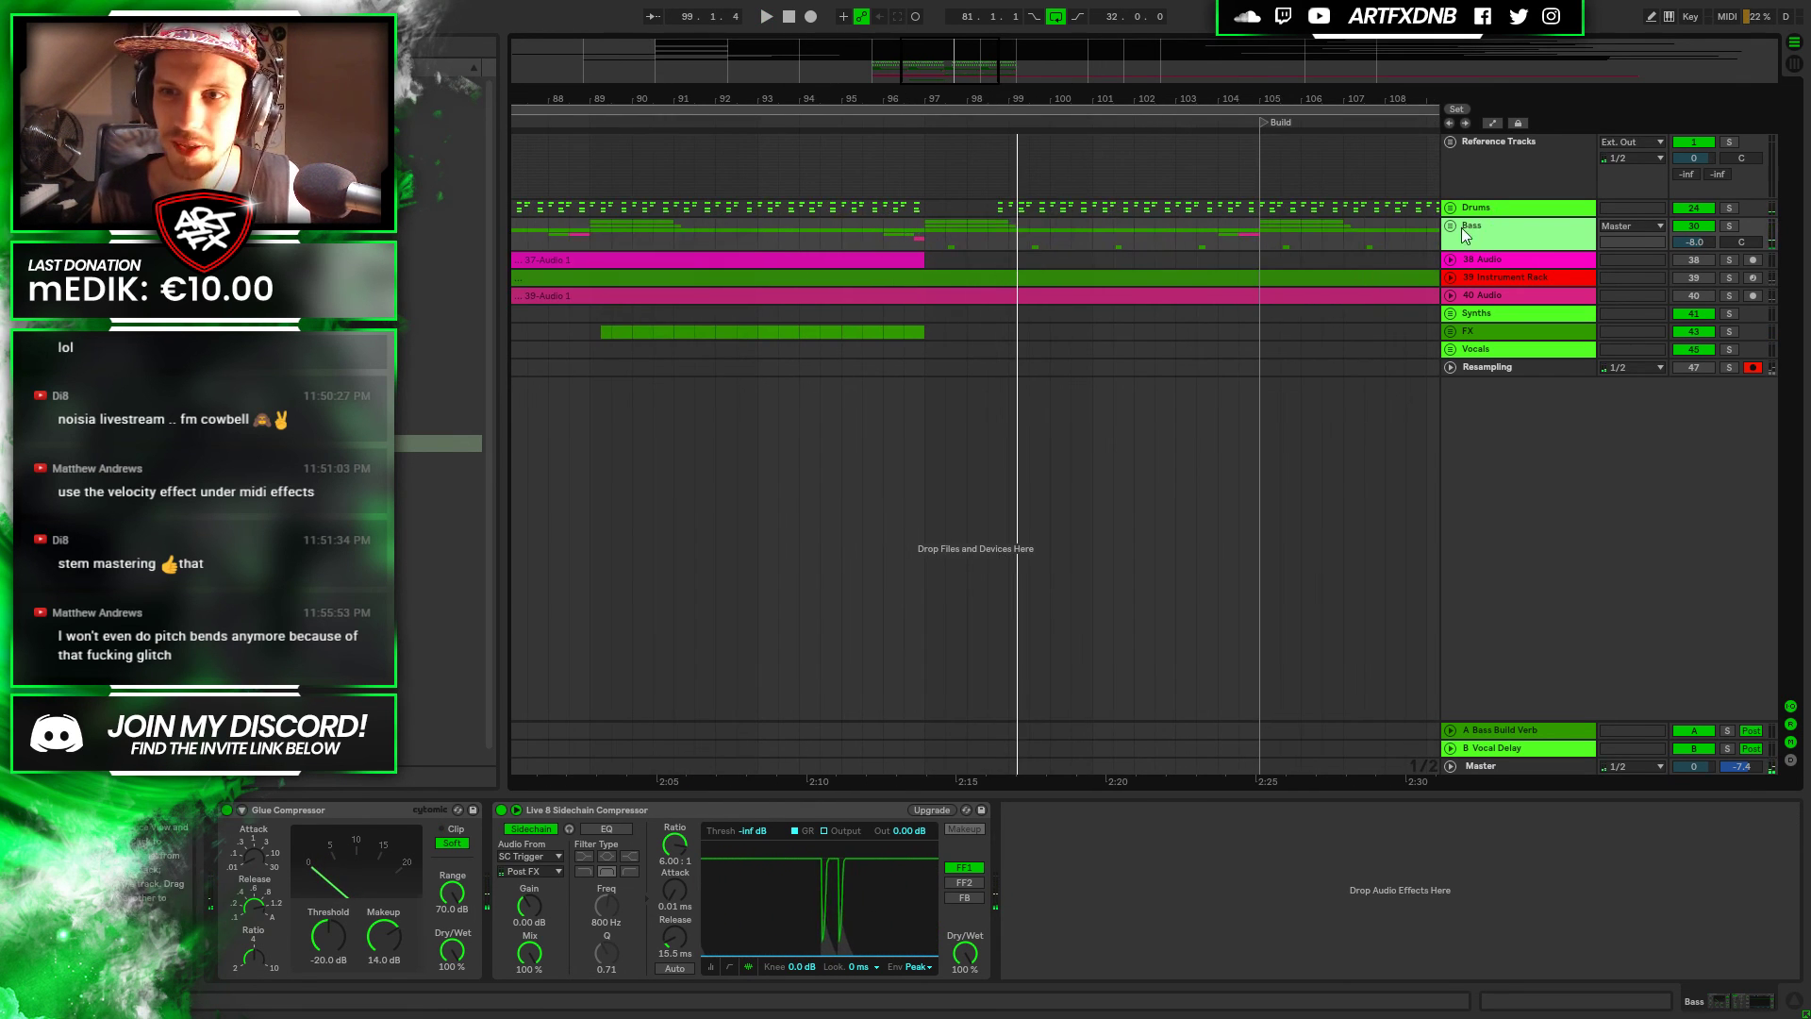
# In the Bass group, move the first CDCK Impact High 04 clip one bar later and play from bar 97
pyautogui.click(1451, 228)
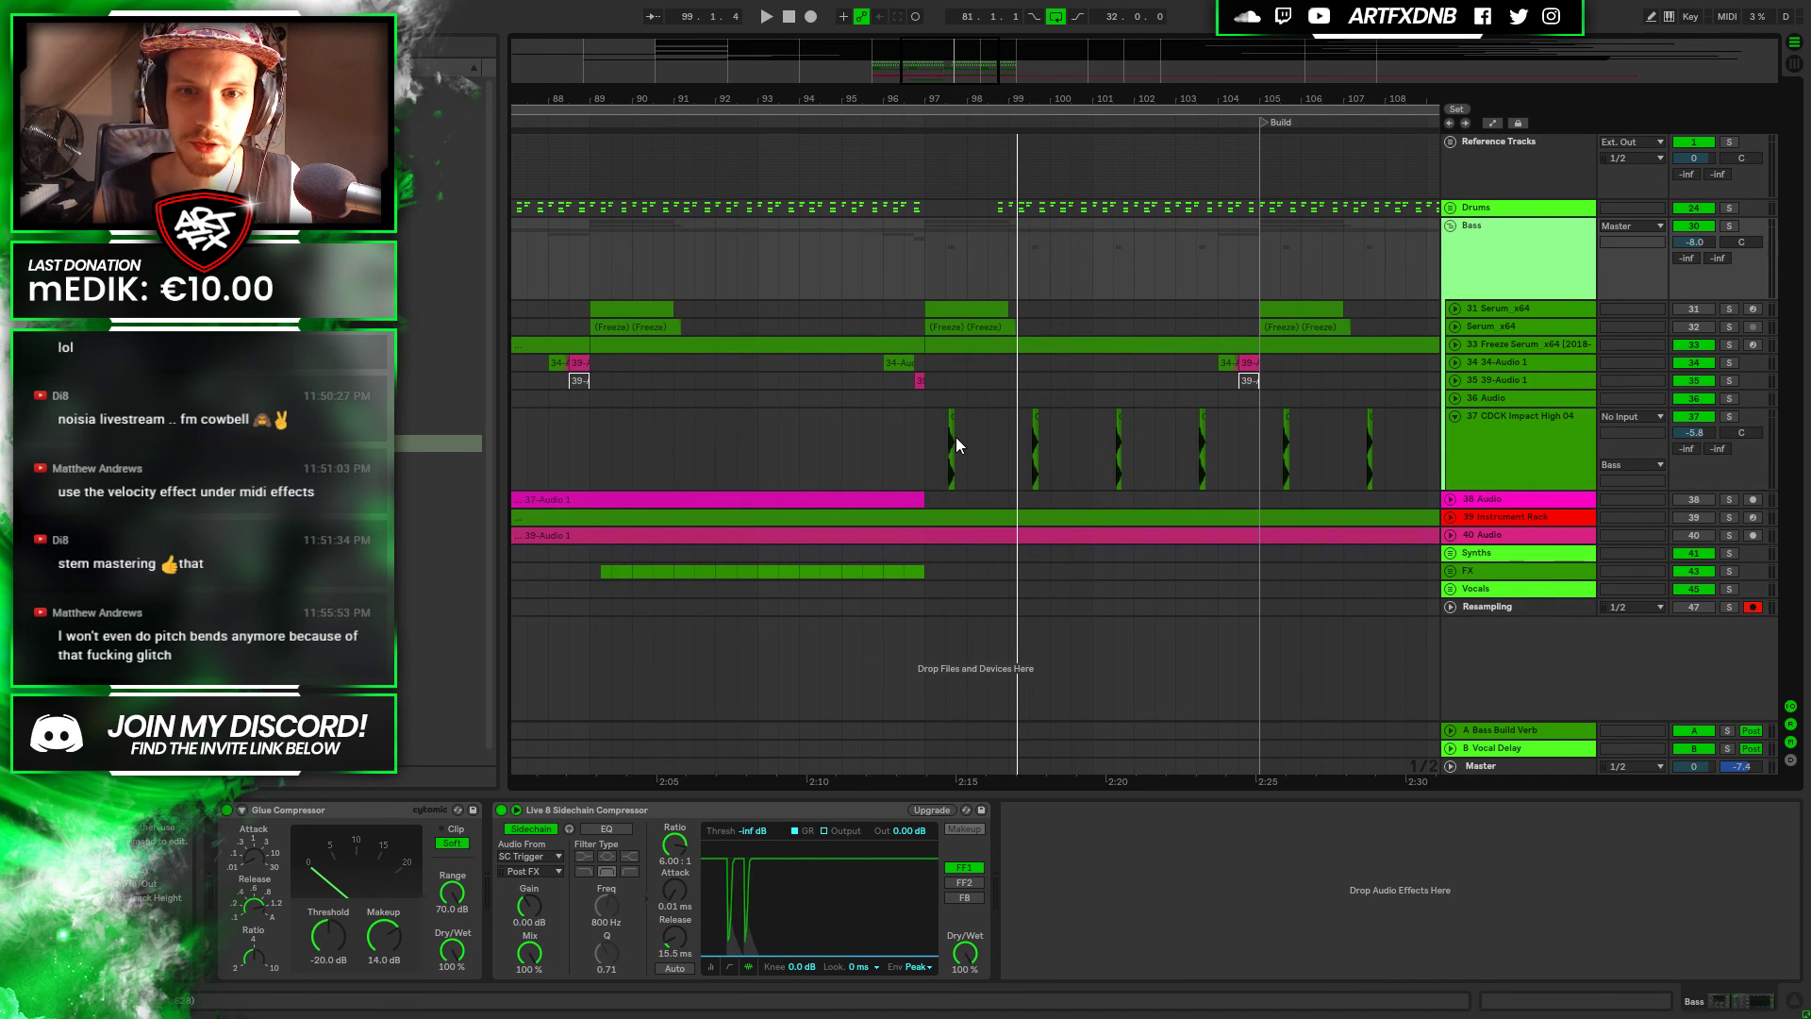
pyautogui.moveTo(951, 439); pyautogui.dragTo(992, 443)
pyautogui.click(925, 447)
pyautogui.press('space')
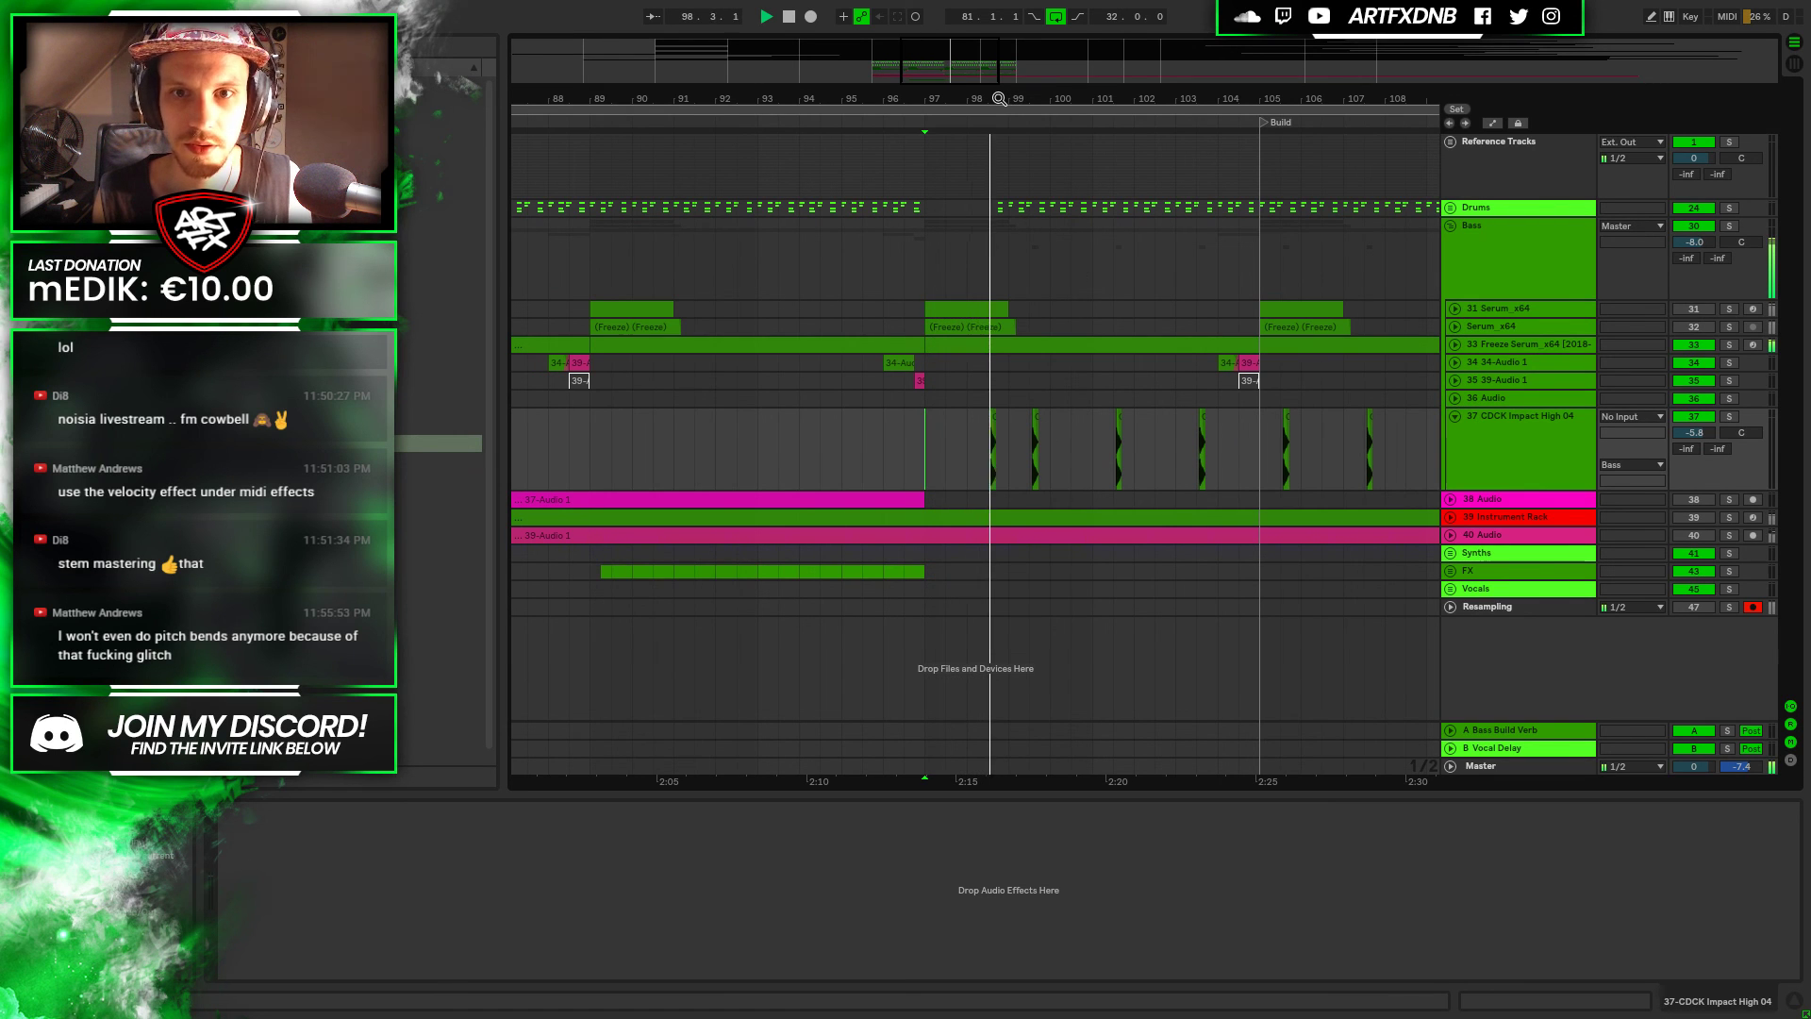
pyautogui.press('space')
# Delete the CDCK Impact High 04 clips between bars 99 and 104 and between bars 105 and 107
pyautogui.moveTo(1030, 451); pyautogui.dragTo(1247, 454)
pyautogui.press('Delete')
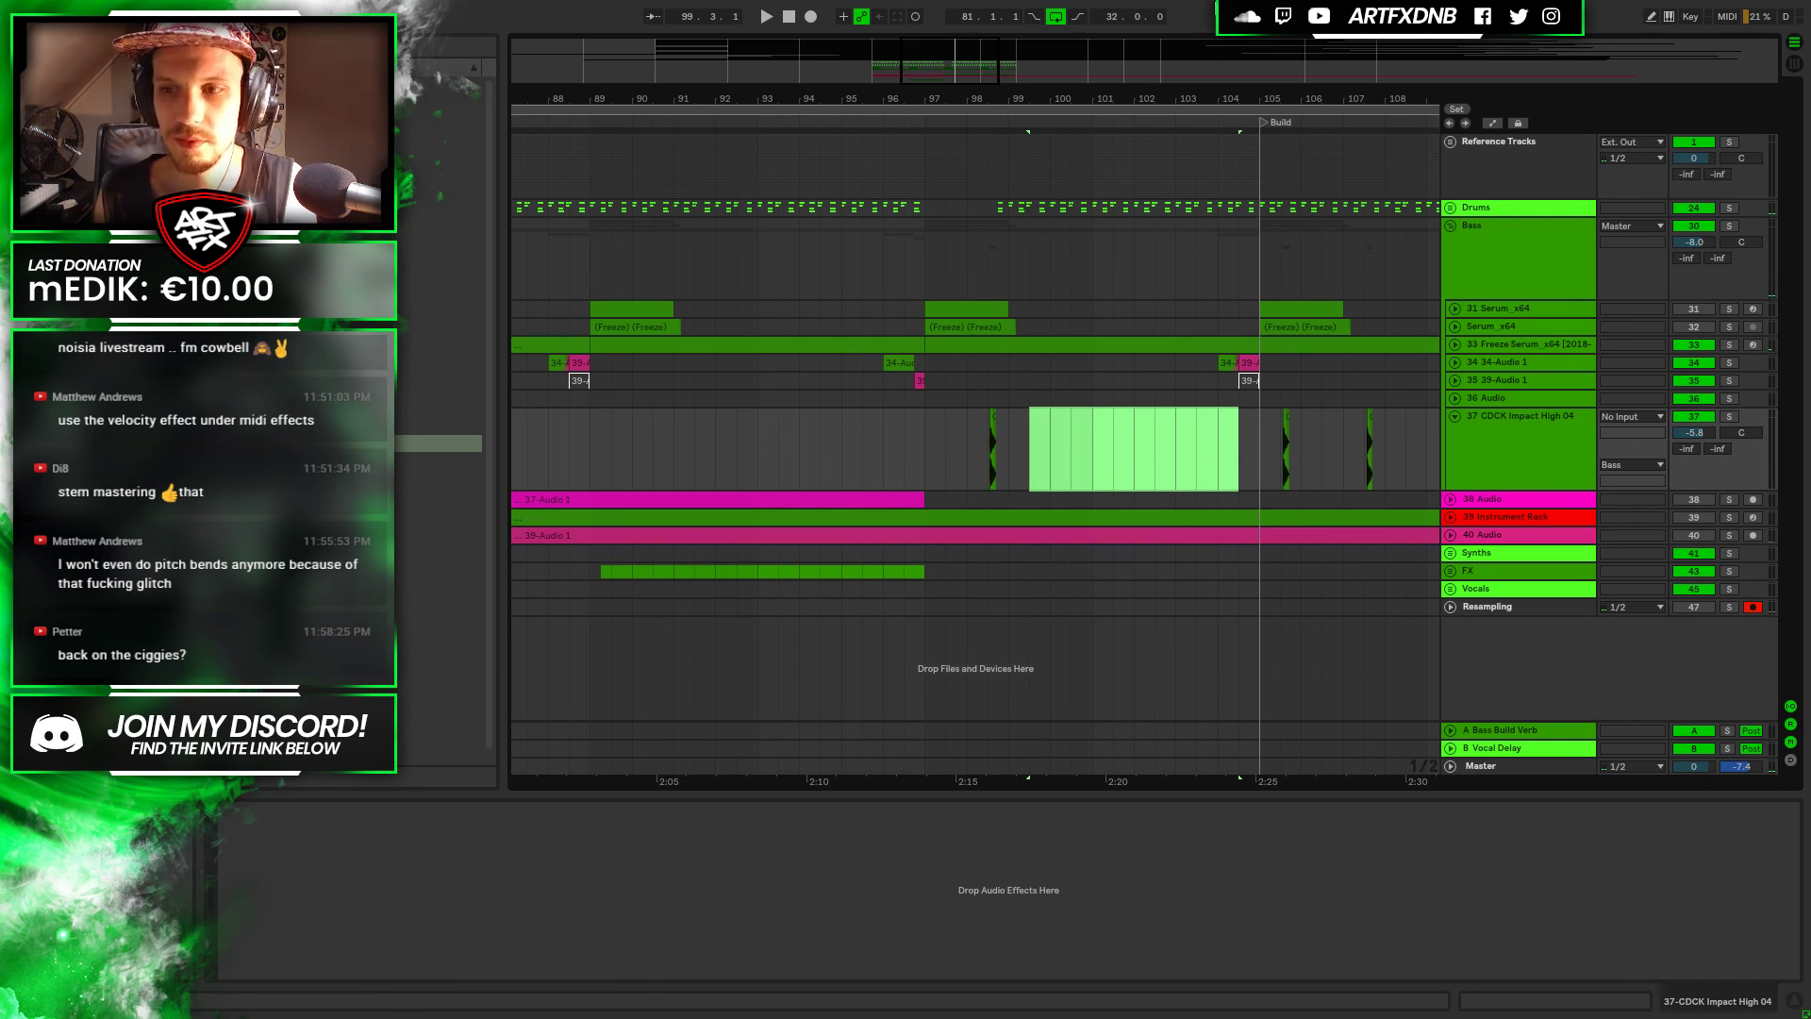
pyautogui.moveTo(1242, 94); pyautogui.dragTo(1024, 57)
pyautogui.moveTo(1020, 432); pyautogui.dragTo(1071, 459)
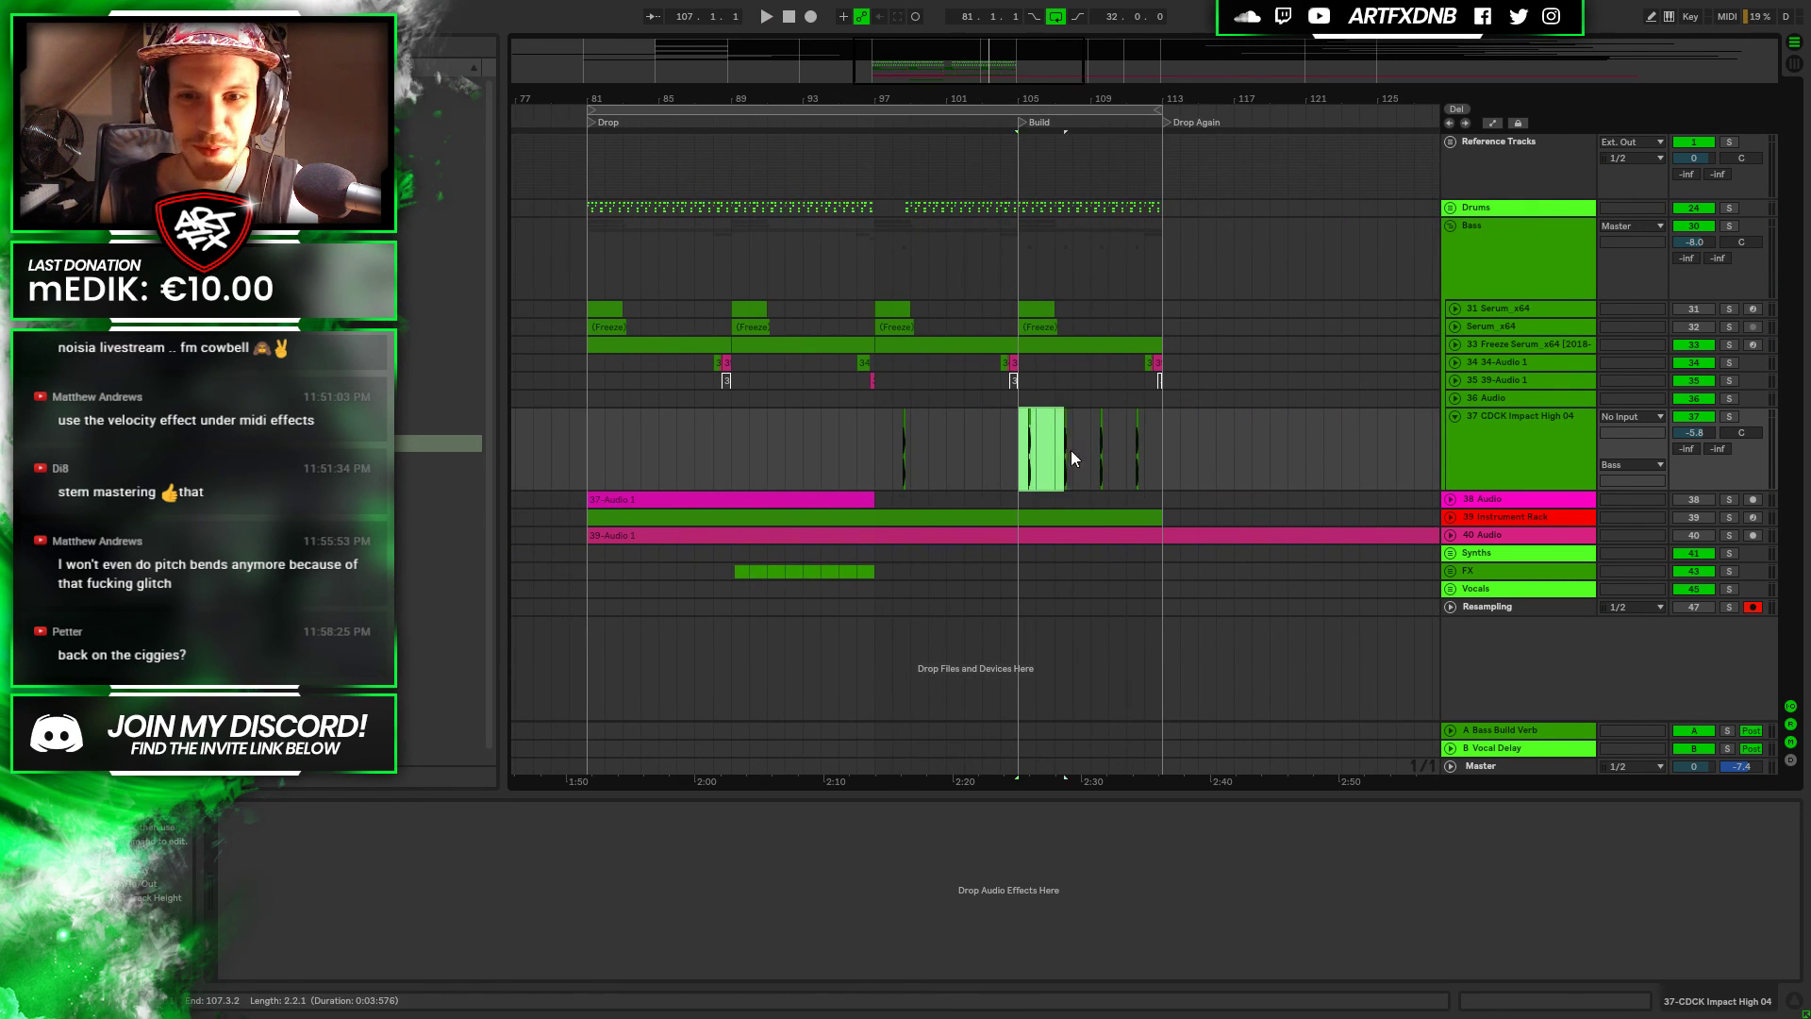
pyautogui.press('Delete')
# Duplicate the two-bar section with the first impact clip repeatedly up to bar 113 and play it back
pyautogui.moveTo(880, 464); pyautogui.dragTo(924, 462)
pyautogui.hotkey('ctrl', 'd')
pyautogui.hotkey('ctrl', 'd')
pyautogui.hotkey('ctrl', 'd')
pyautogui.hotkey('ctrl', 'd')
pyautogui.hotkey('ctrl', 'd')
pyautogui.hotkey('ctrl', 'd')
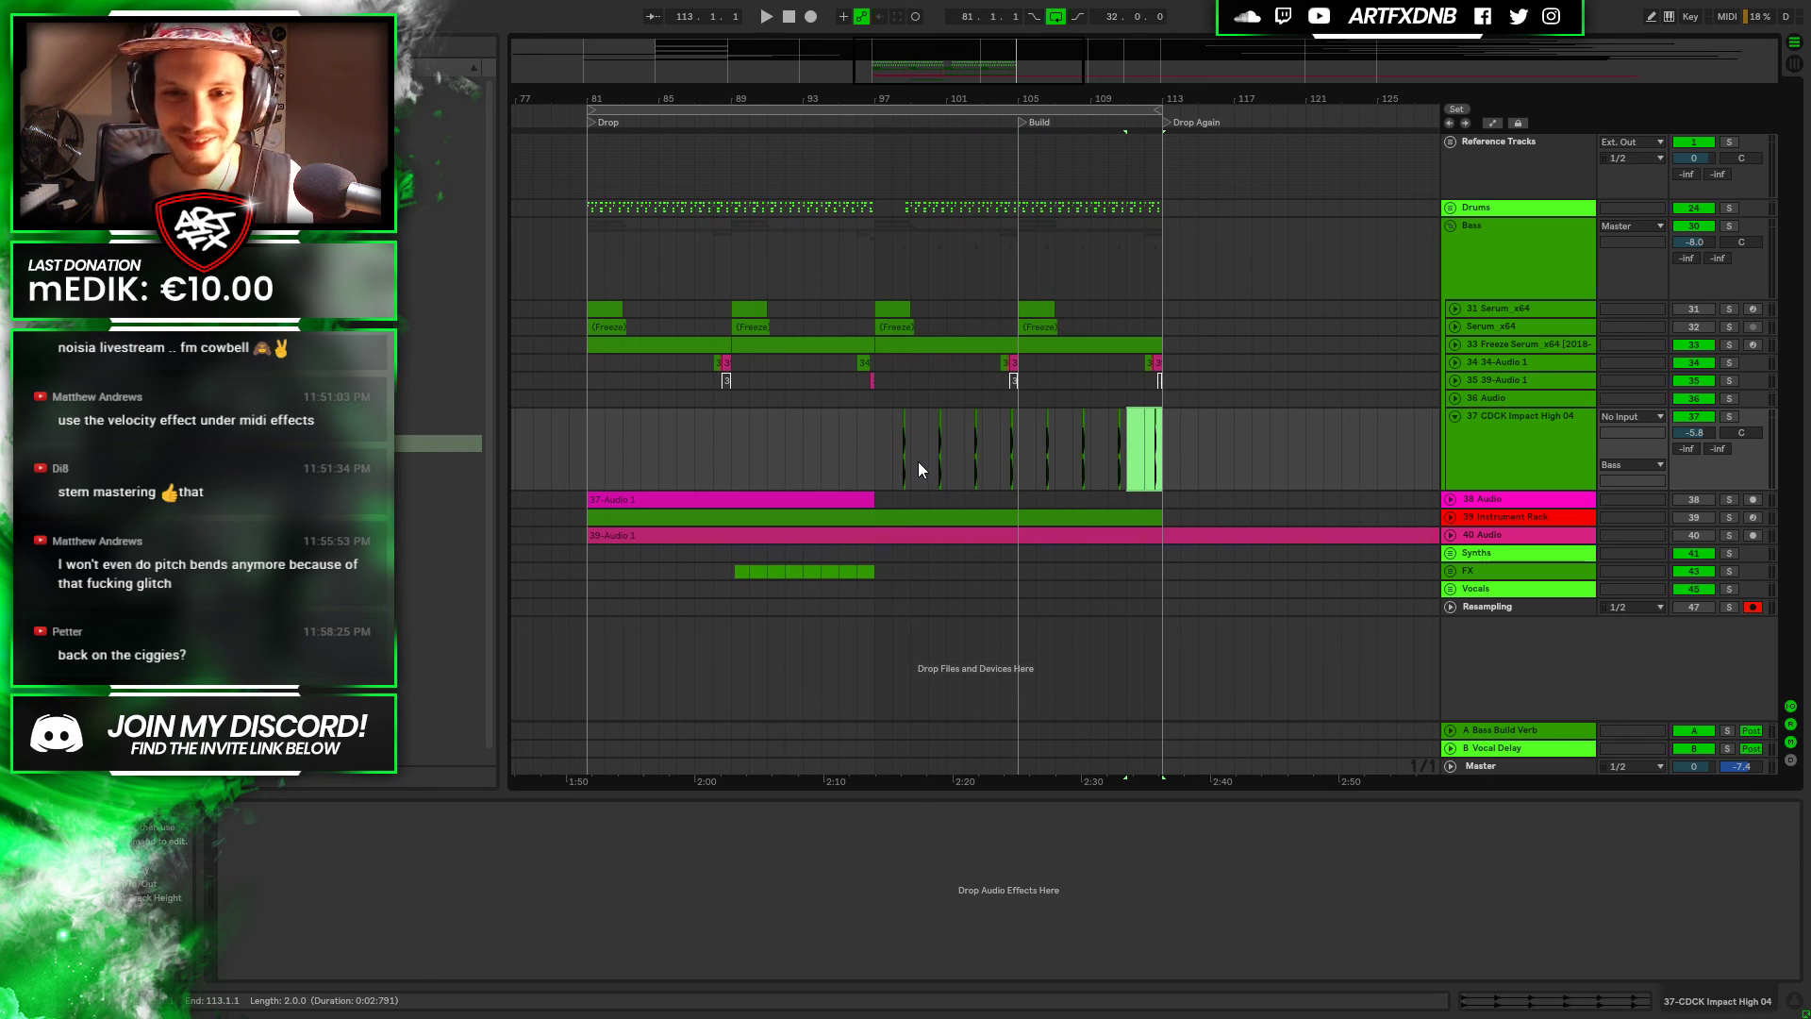
pyautogui.click(901, 456)
pyautogui.press('space')
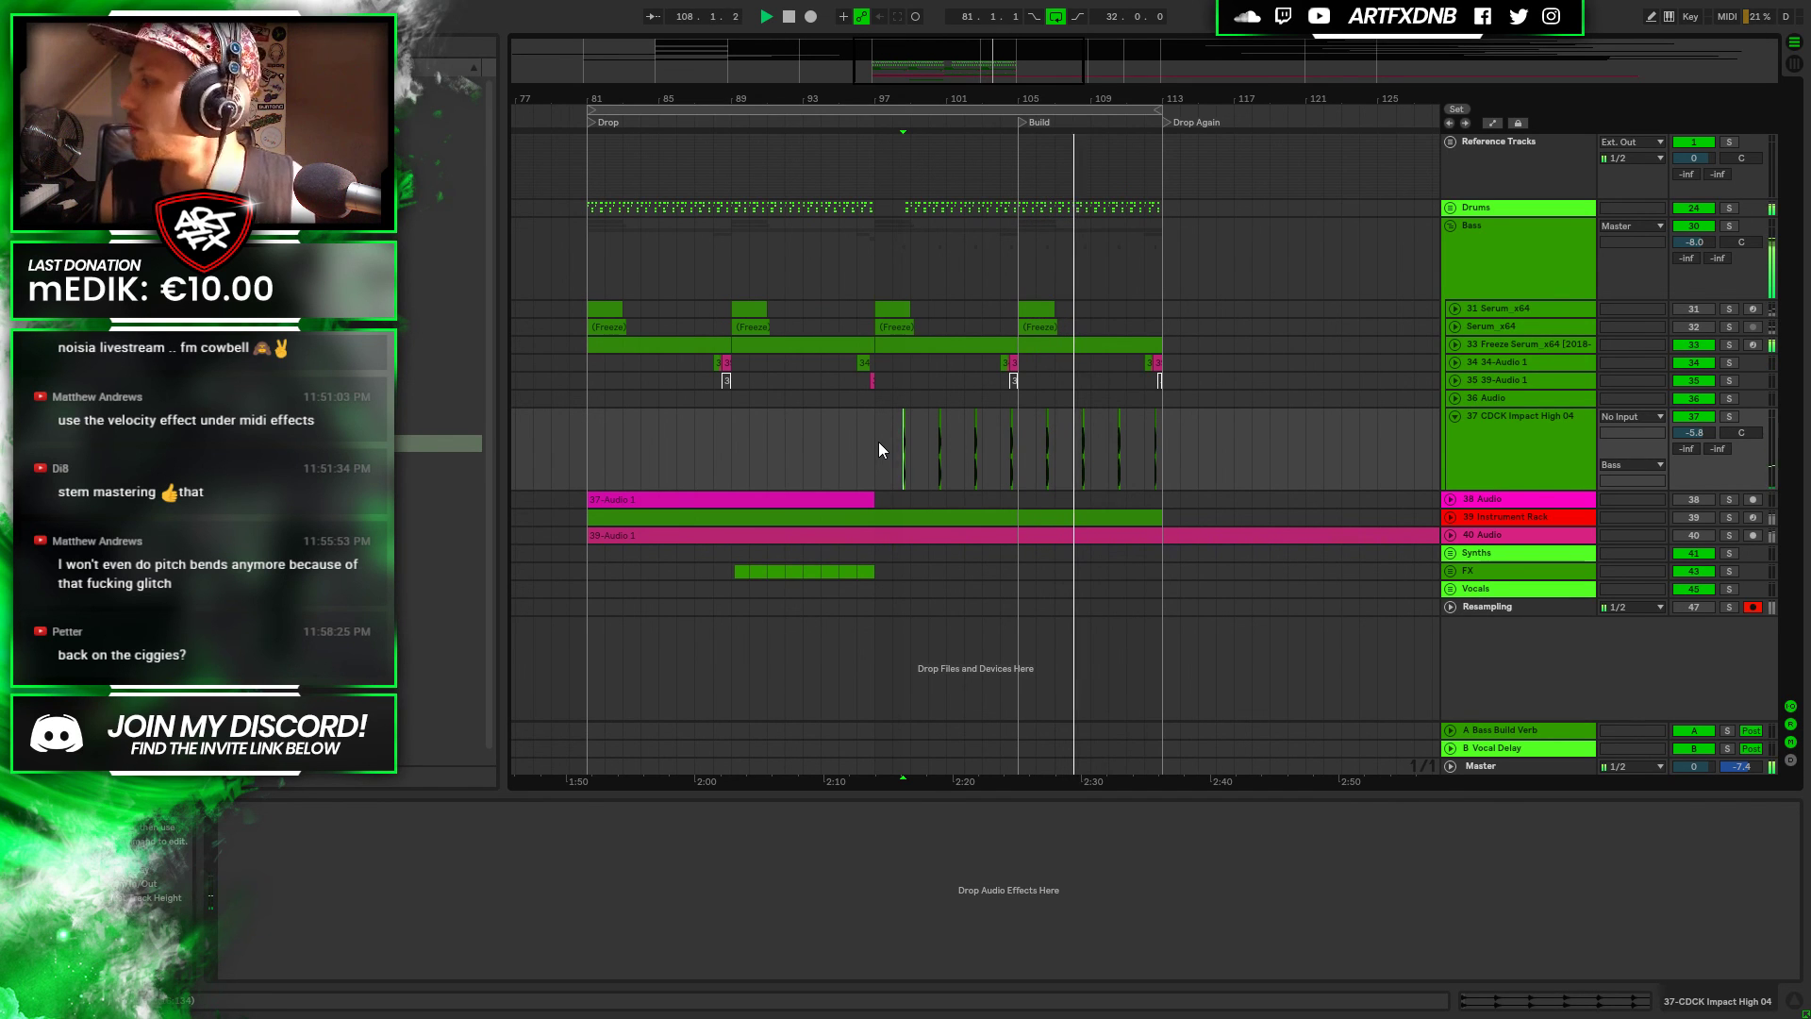
# Delete every second impact clip so they repeat every four bars, and play the transition into bar 97
pyautogui.click(940, 444)
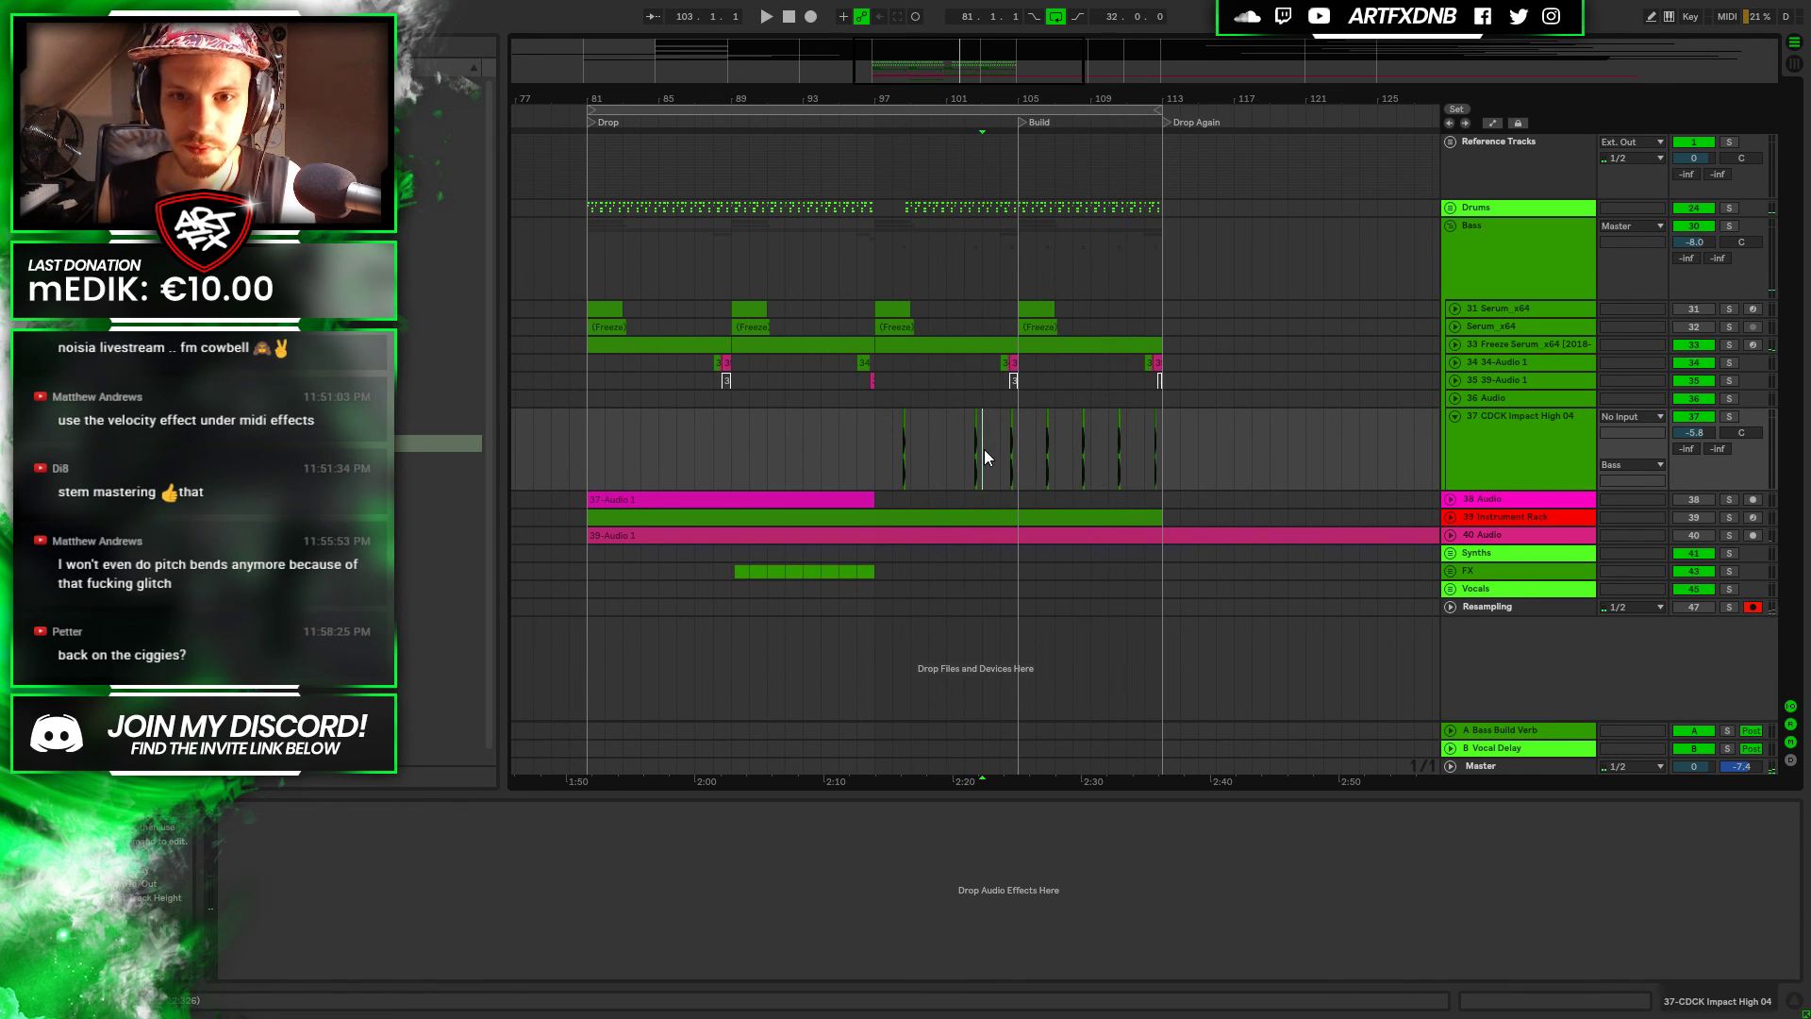
pyautogui.press('Delete')
pyautogui.click(1085, 458)
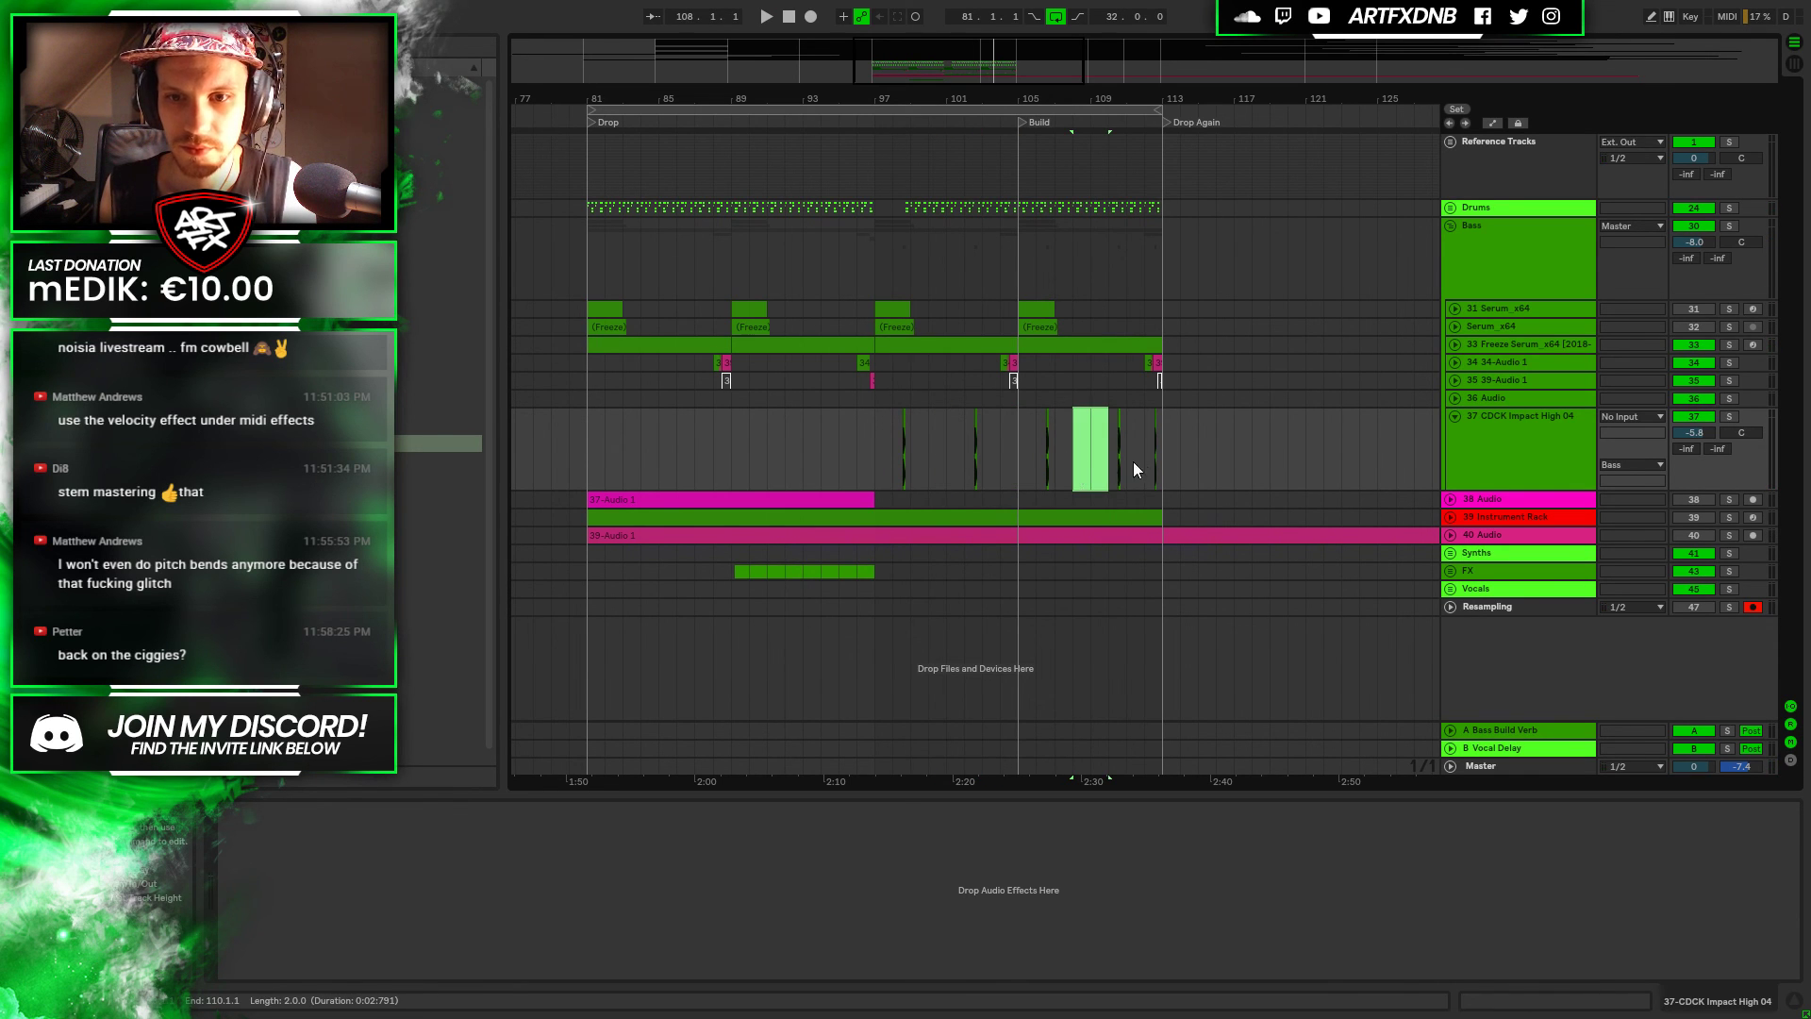
pyautogui.press('Delete')
pyautogui.click(1154, 461)
pyautogui.moveTo(1161, 468); pyautogui.dragTo(1180, 468)
pyautogui.click(819, 466)
pyautogui.press('space')
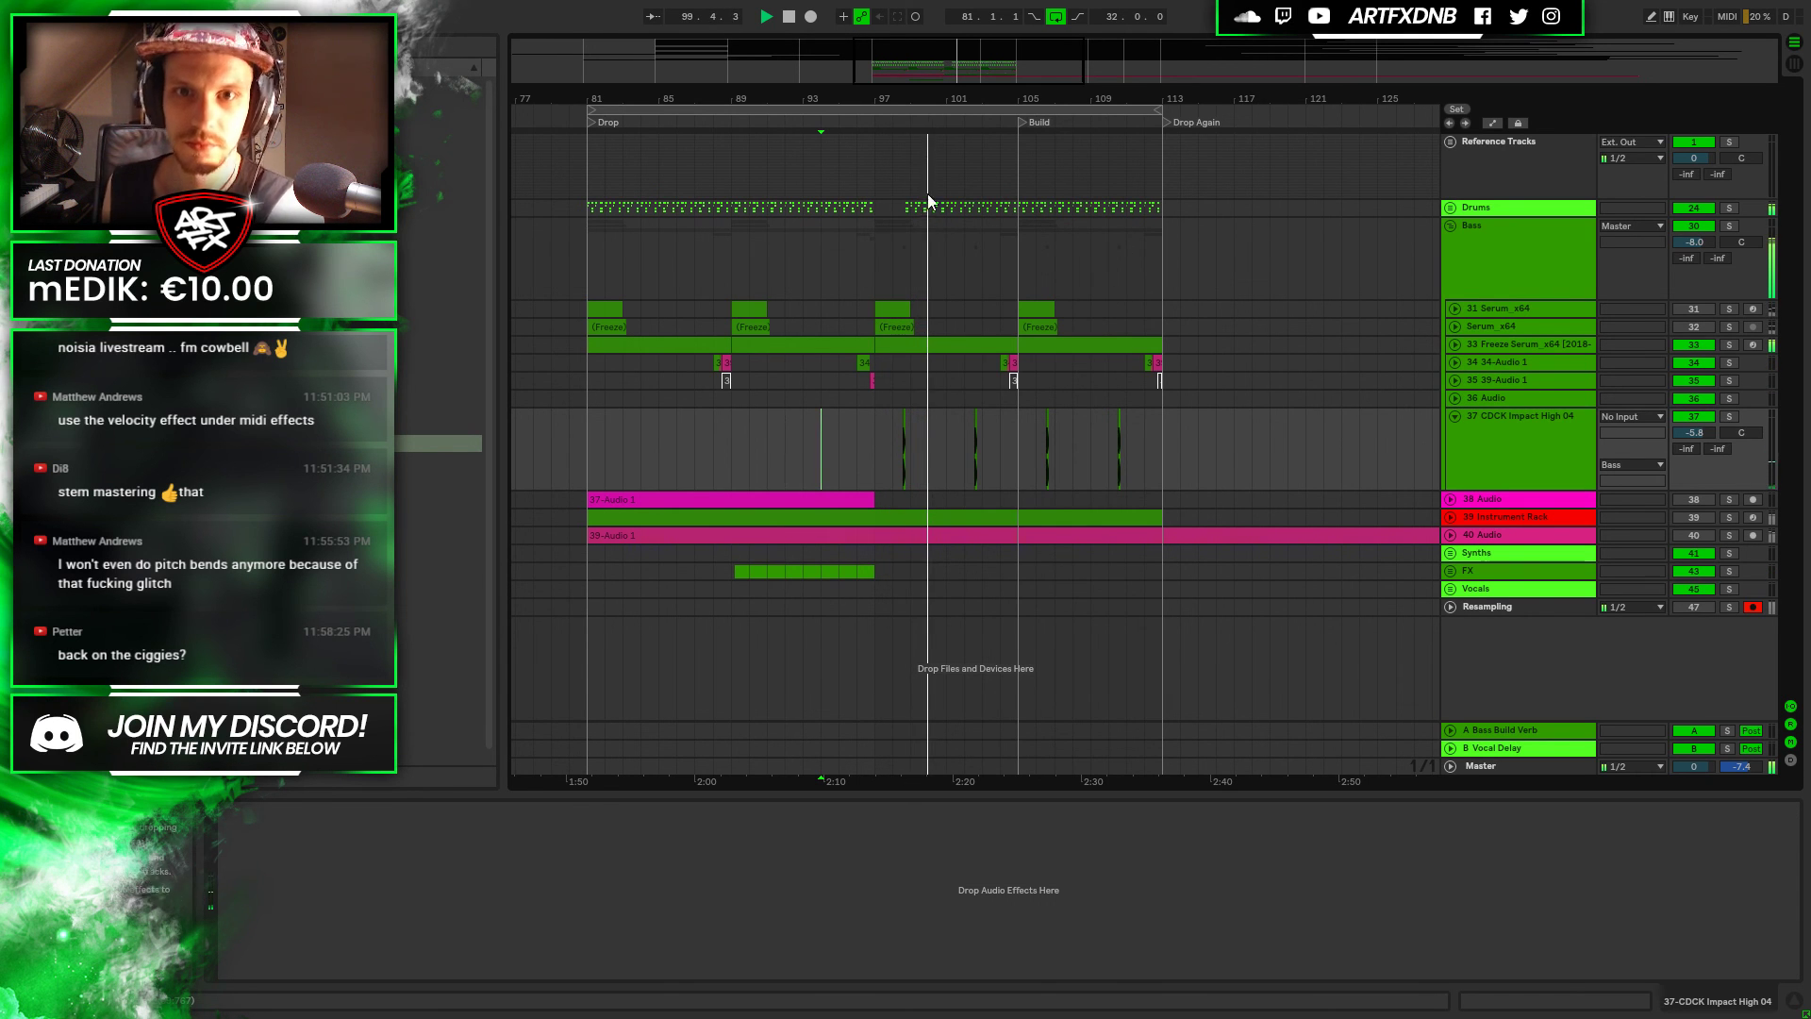
# Move the first impact clip to 98.4, in line with the drums' re-entry, and play from bar 98
pyautogui.moveTo(906, 99); pyautogui.dragTo(907, 170)
pyautogui.press('space')
pyautogui.moveTo(913, 421); pyautogui.dragTo(979, 422)
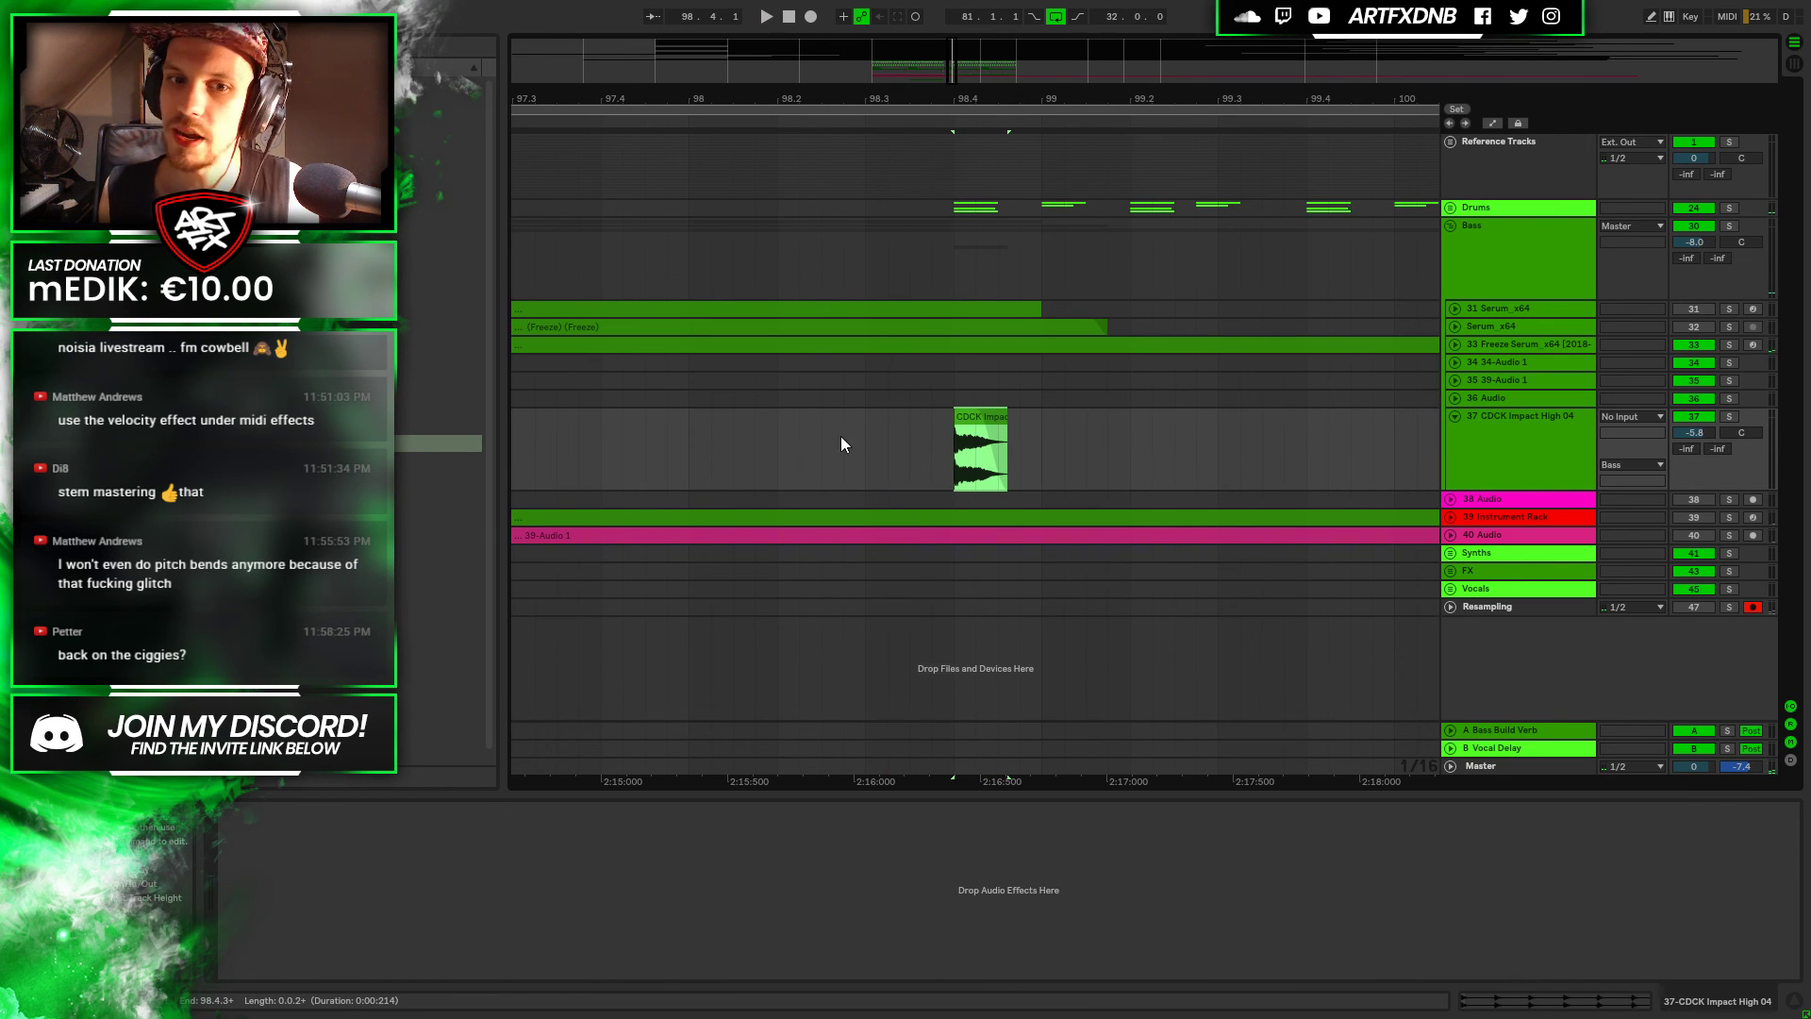
pyautogui.click(698, 441)
pyautogui.press('space')
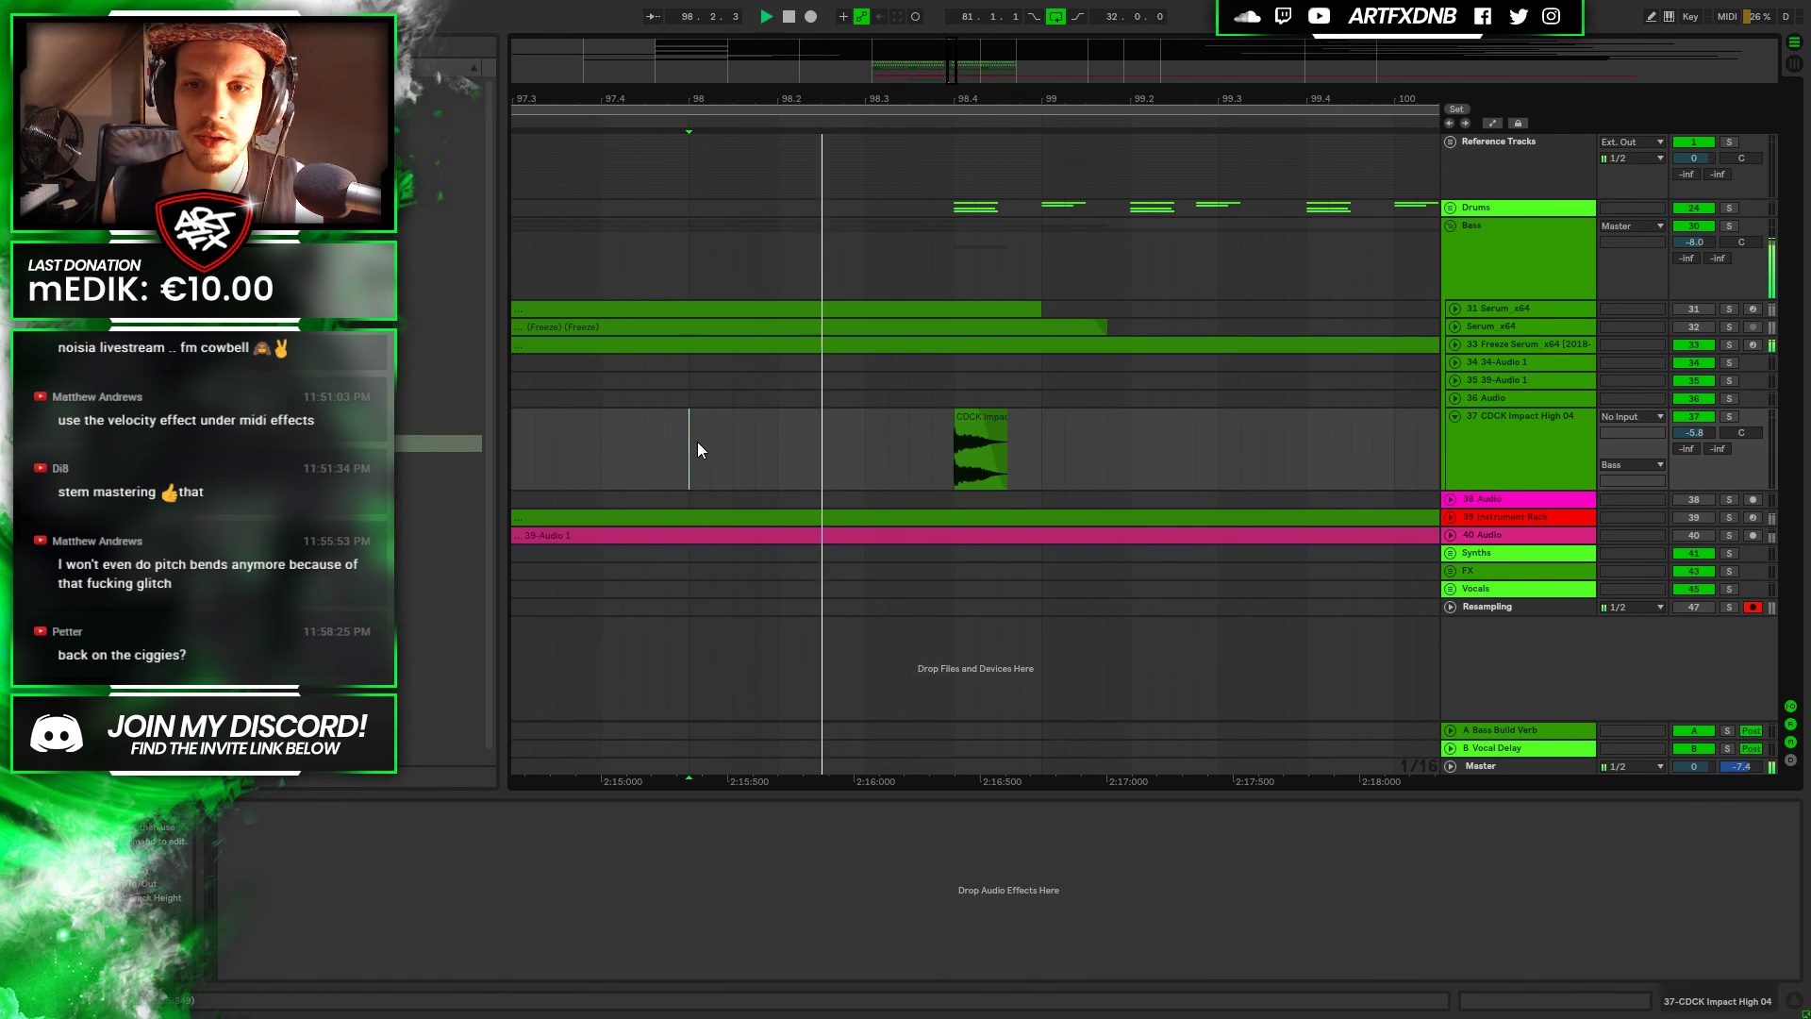
pyautogui.press('space')
# Shift the first impact clip one sixteenth note later and play the passage around it
pyautogui.click(981, 422)
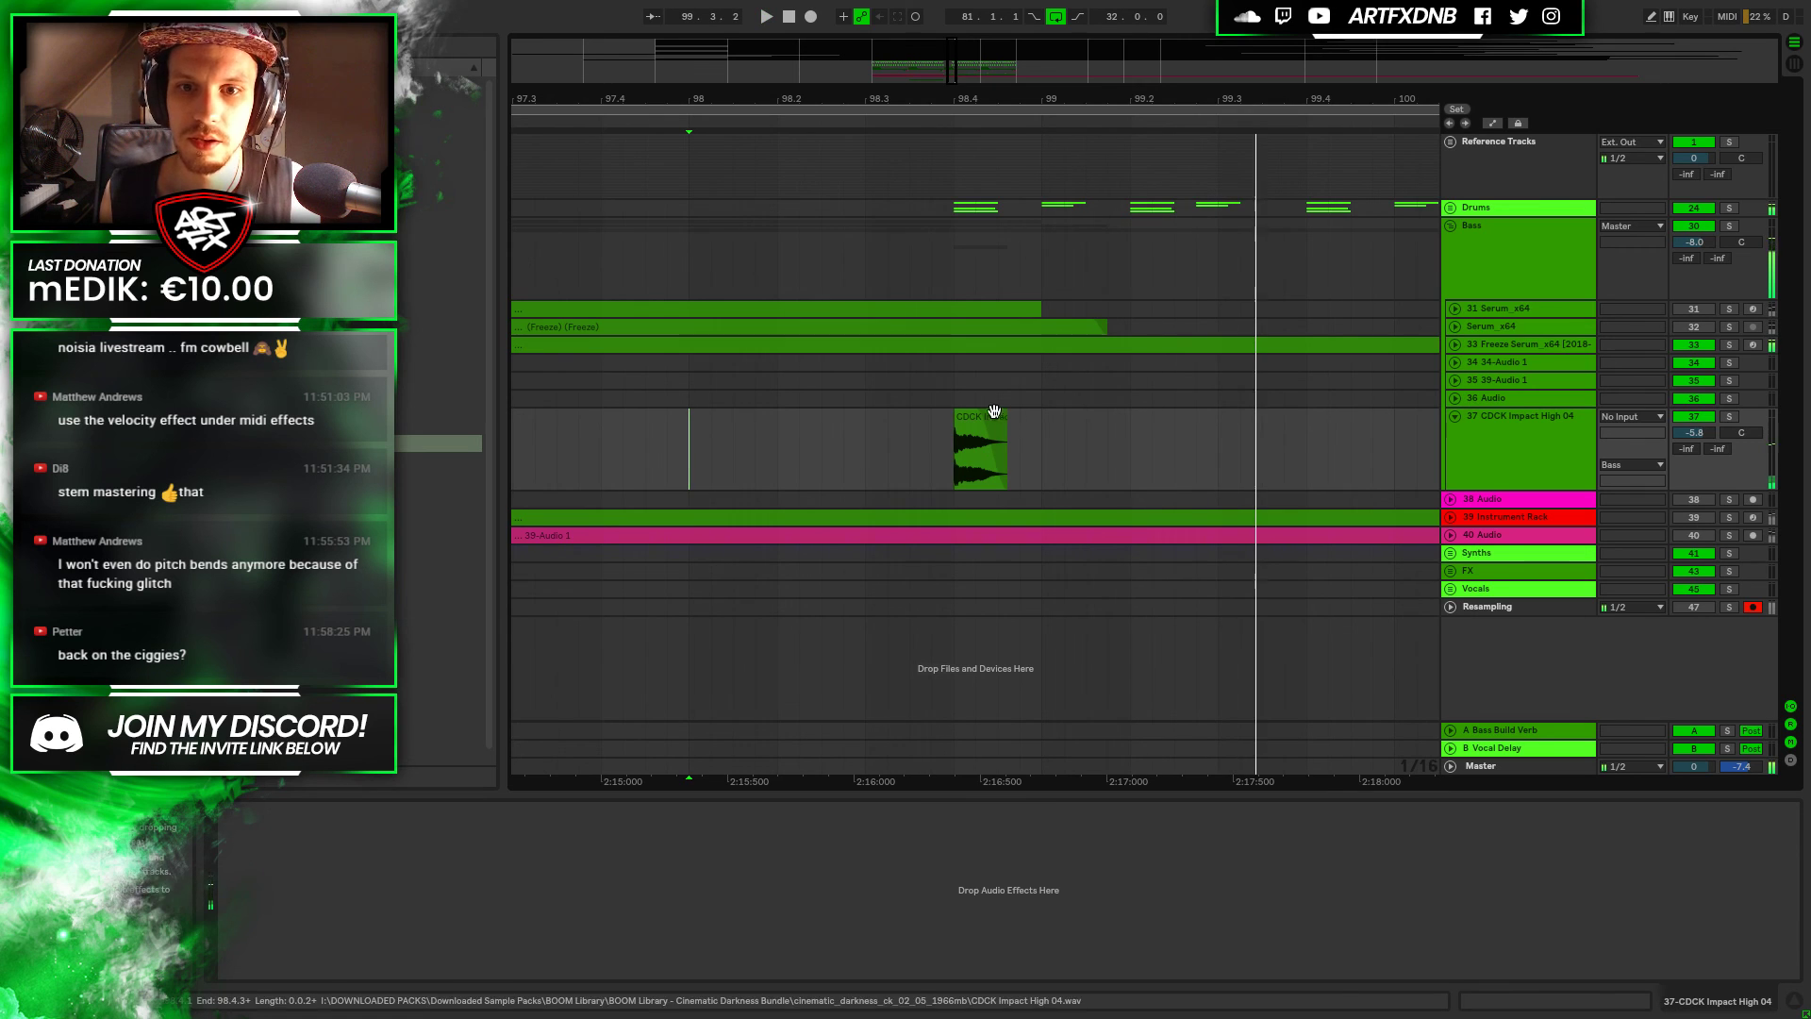
pyautogui.moveTo(981, 424); pyautogui.dragTo(1004, 427)
pyautogui.click(957, 442)
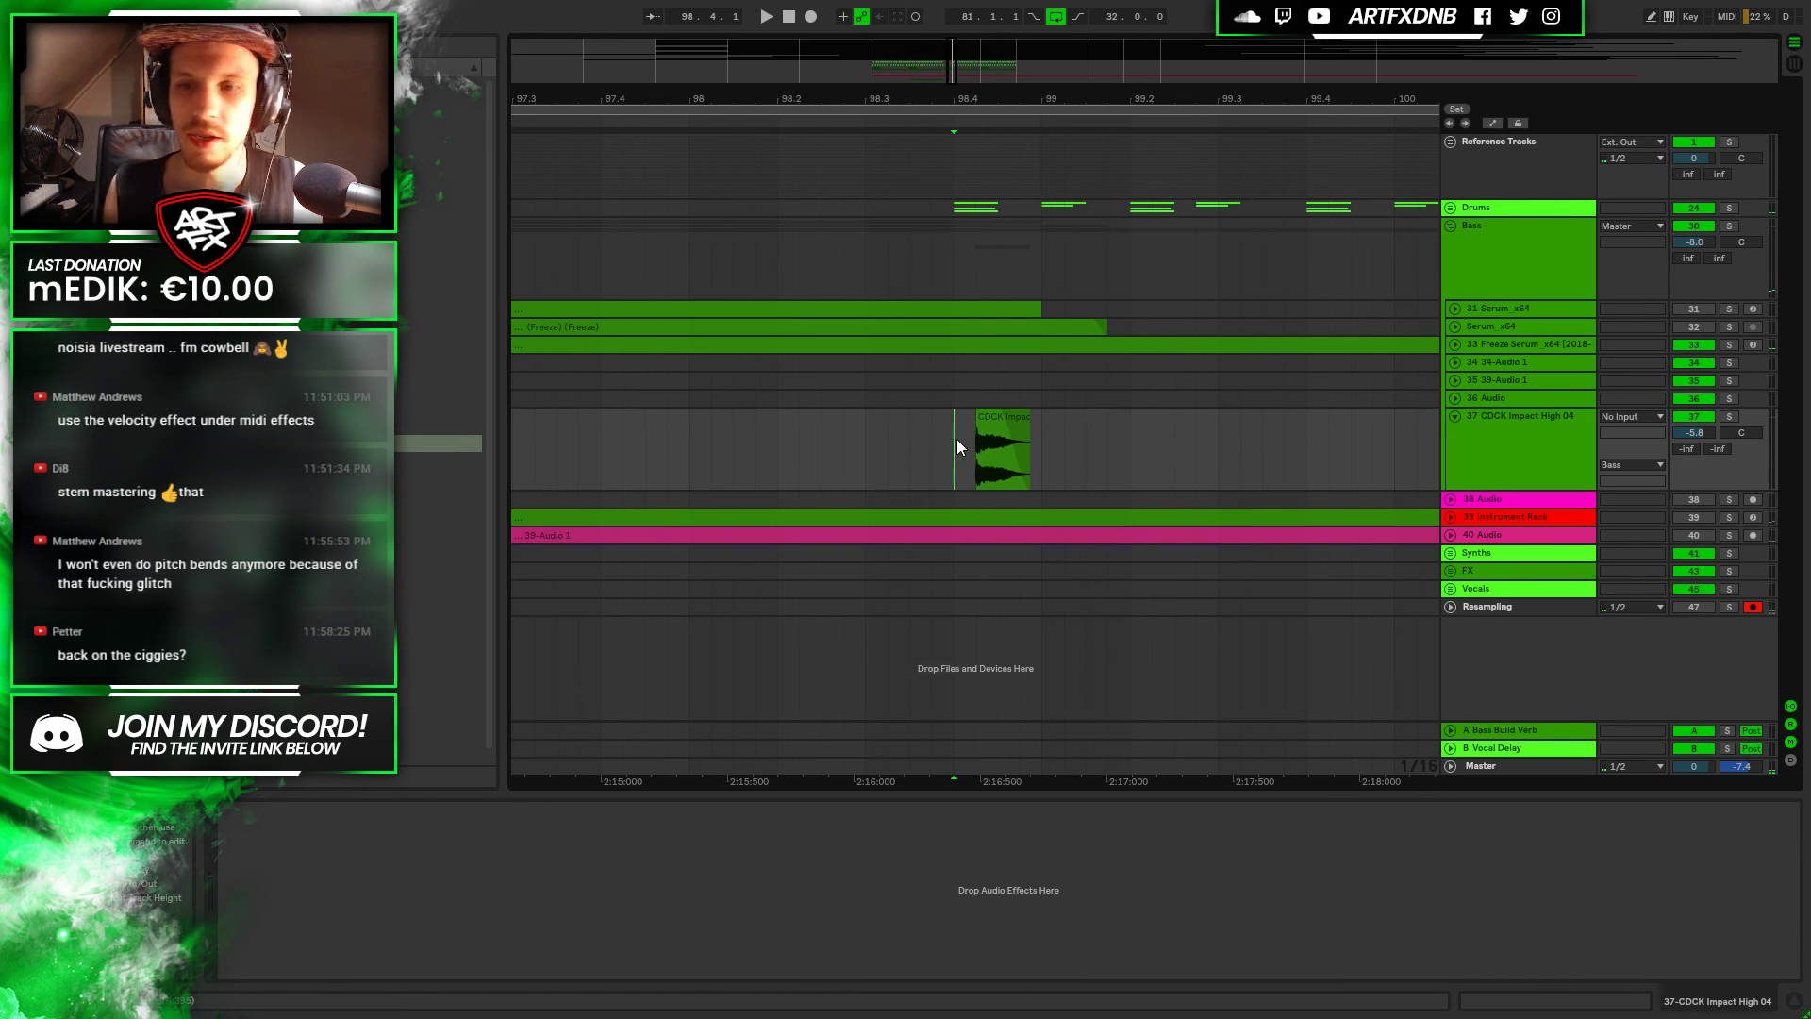
pyautogui.press('space')
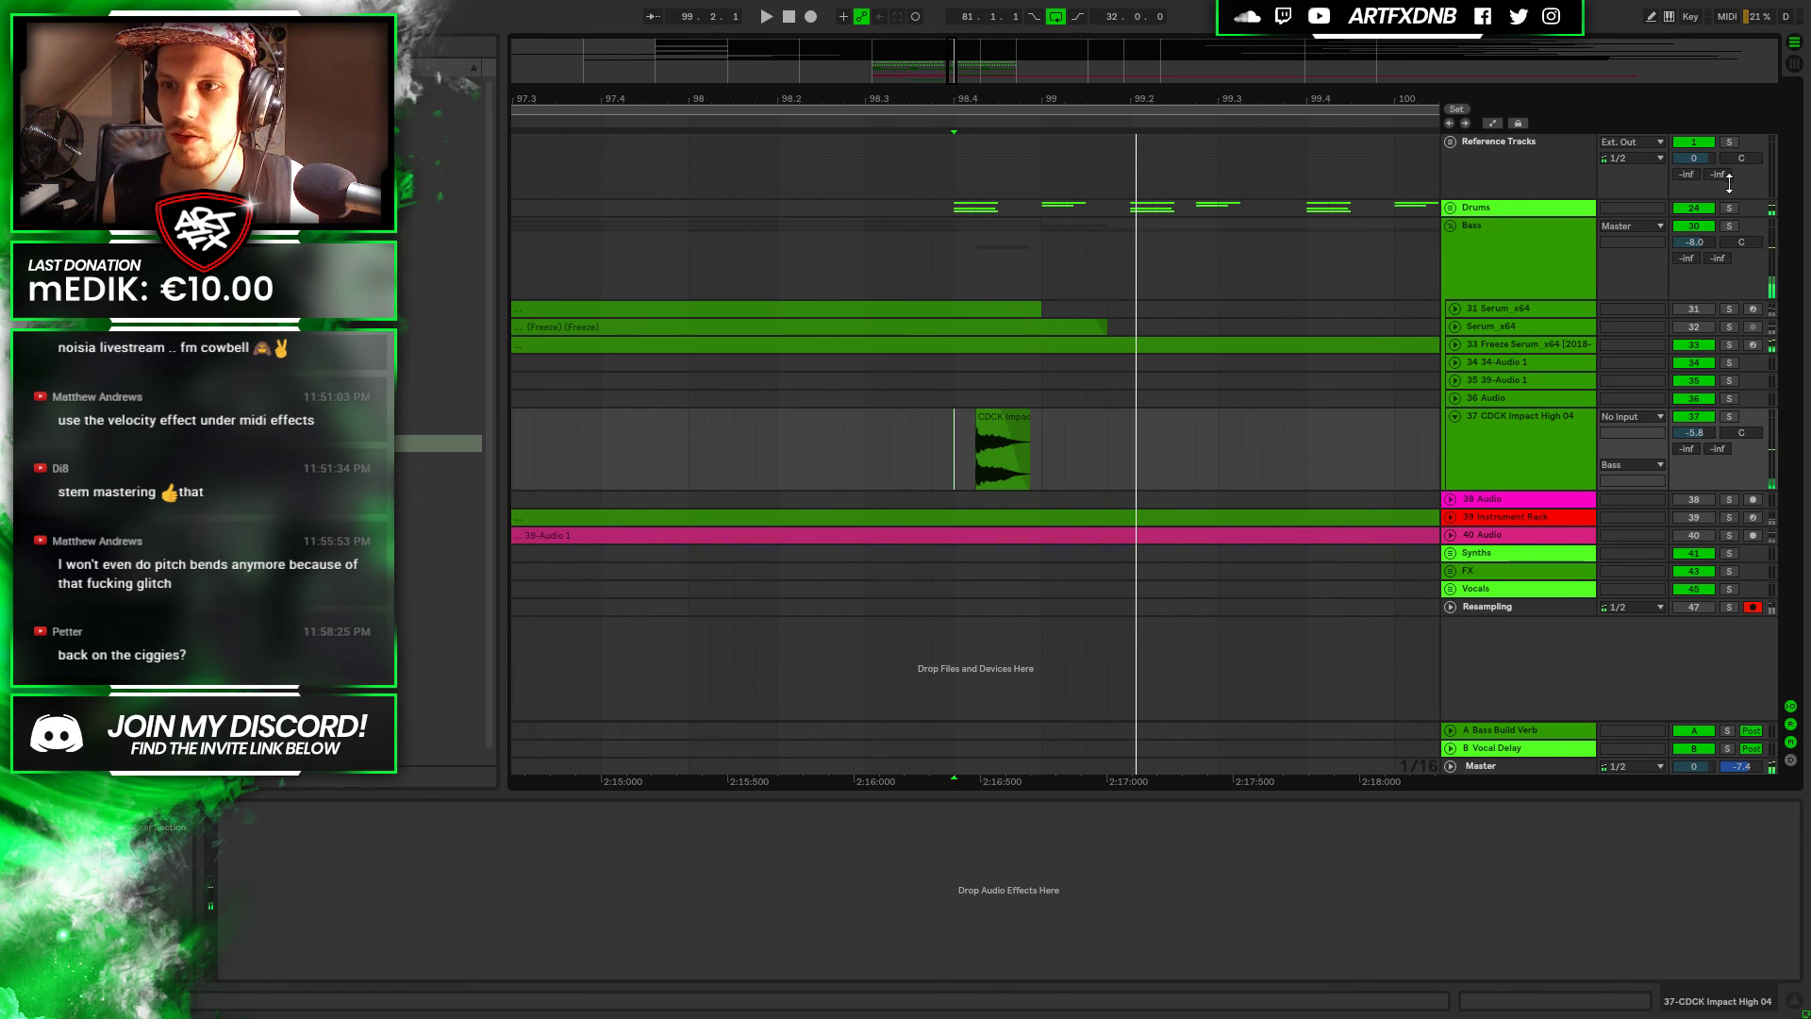
pyautogui.click(600, 449)
pyautogui.press('space')
# Shift the first impact clip another sixteenth note later and play again from bar 98
pyautogui.moveTo(1017, 101); pyautogui.dragTo(1047, 64)
pyautogui.press('space')
pyautogui.moveTo(1034, 422); pyautogui.dragTo(1045, 423)
pyautogui.click(896, 443)
pyautogui.press('space')
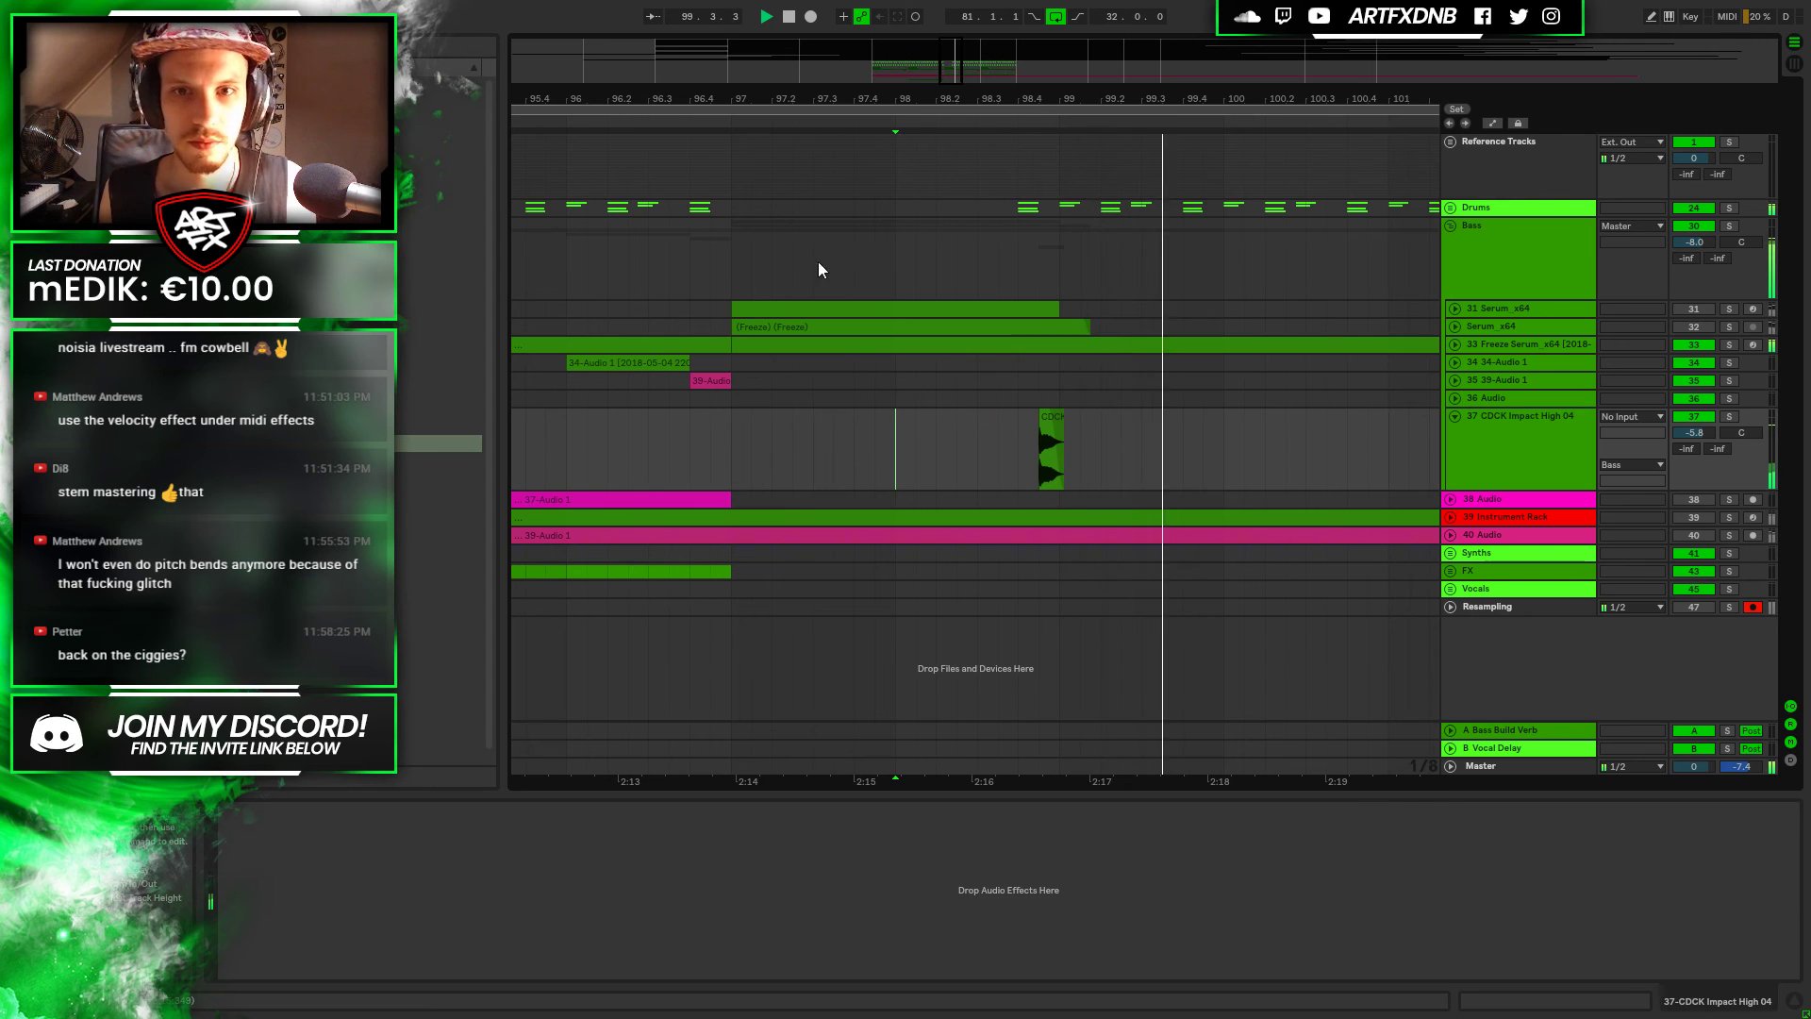
# Play the transition from bar 97 to check the timing of the first impact hit
pyautogui.click(733, 434)
pyautogui.press('space')
pyautogui.press('space')
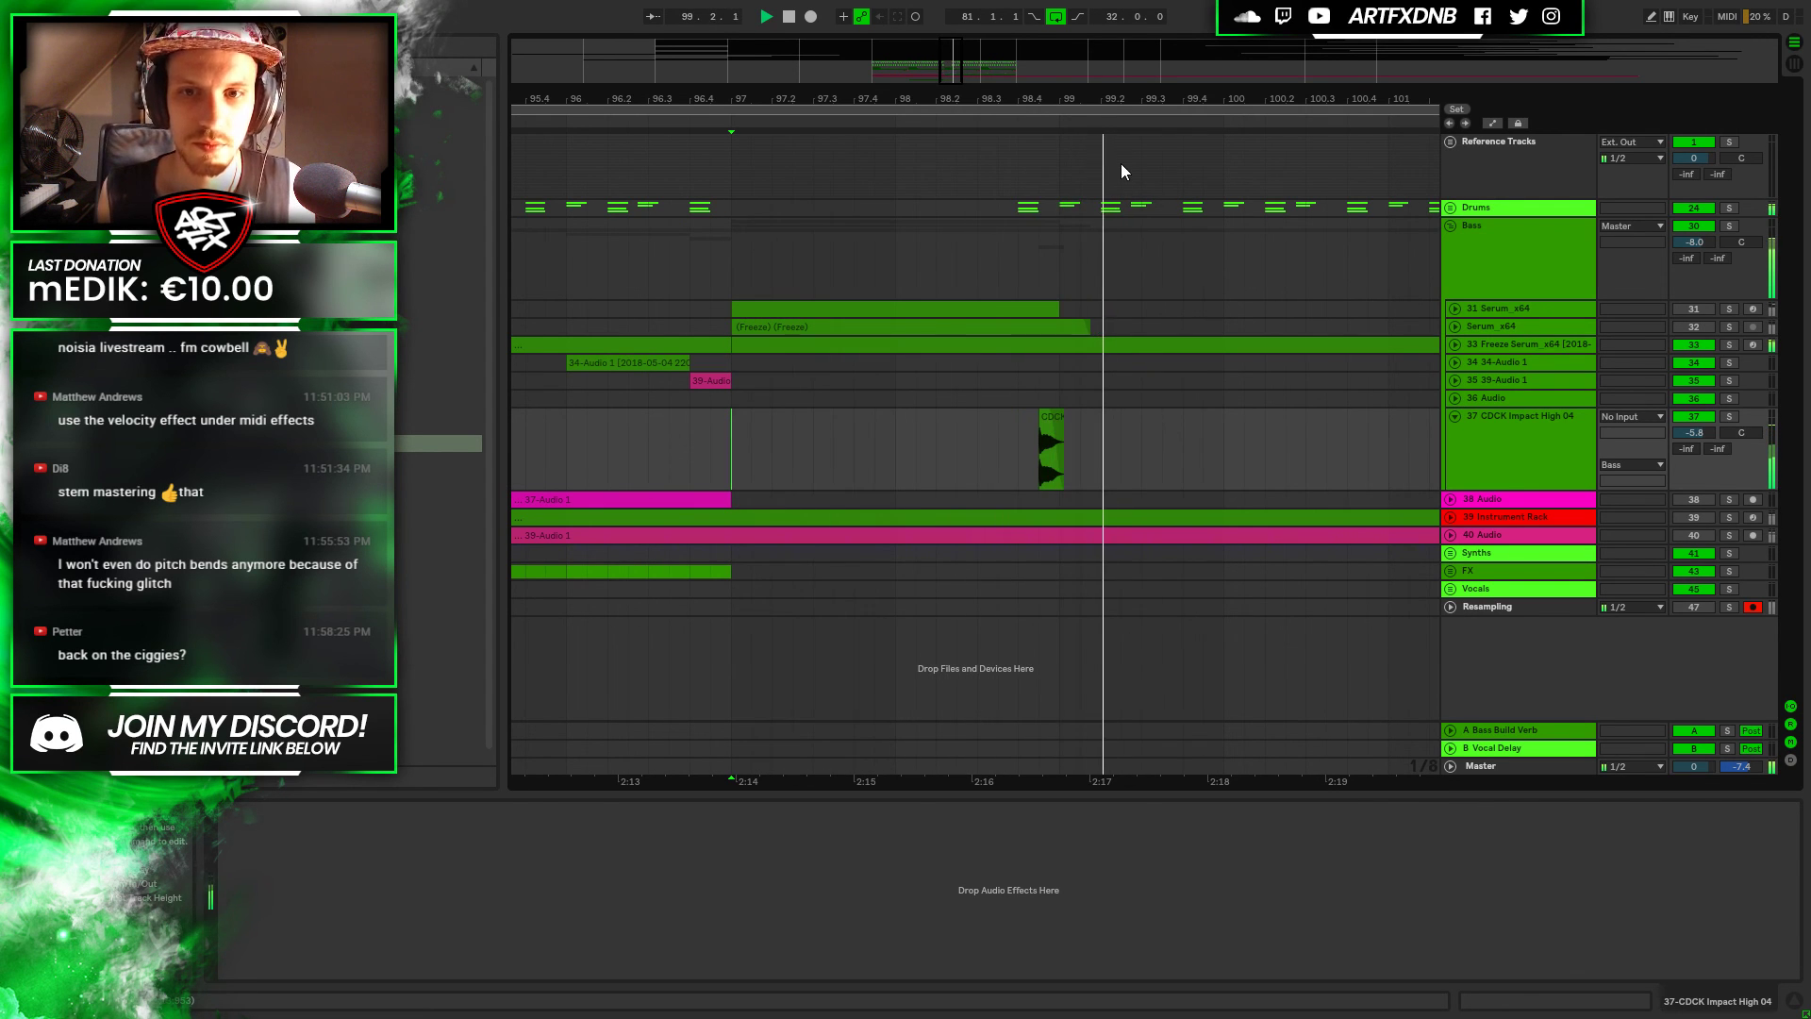
# Shift the first impact clip one sixteenth note later to 98.4.4 and play from bar 96
pyautogui.scroll(5, 1009, 394)
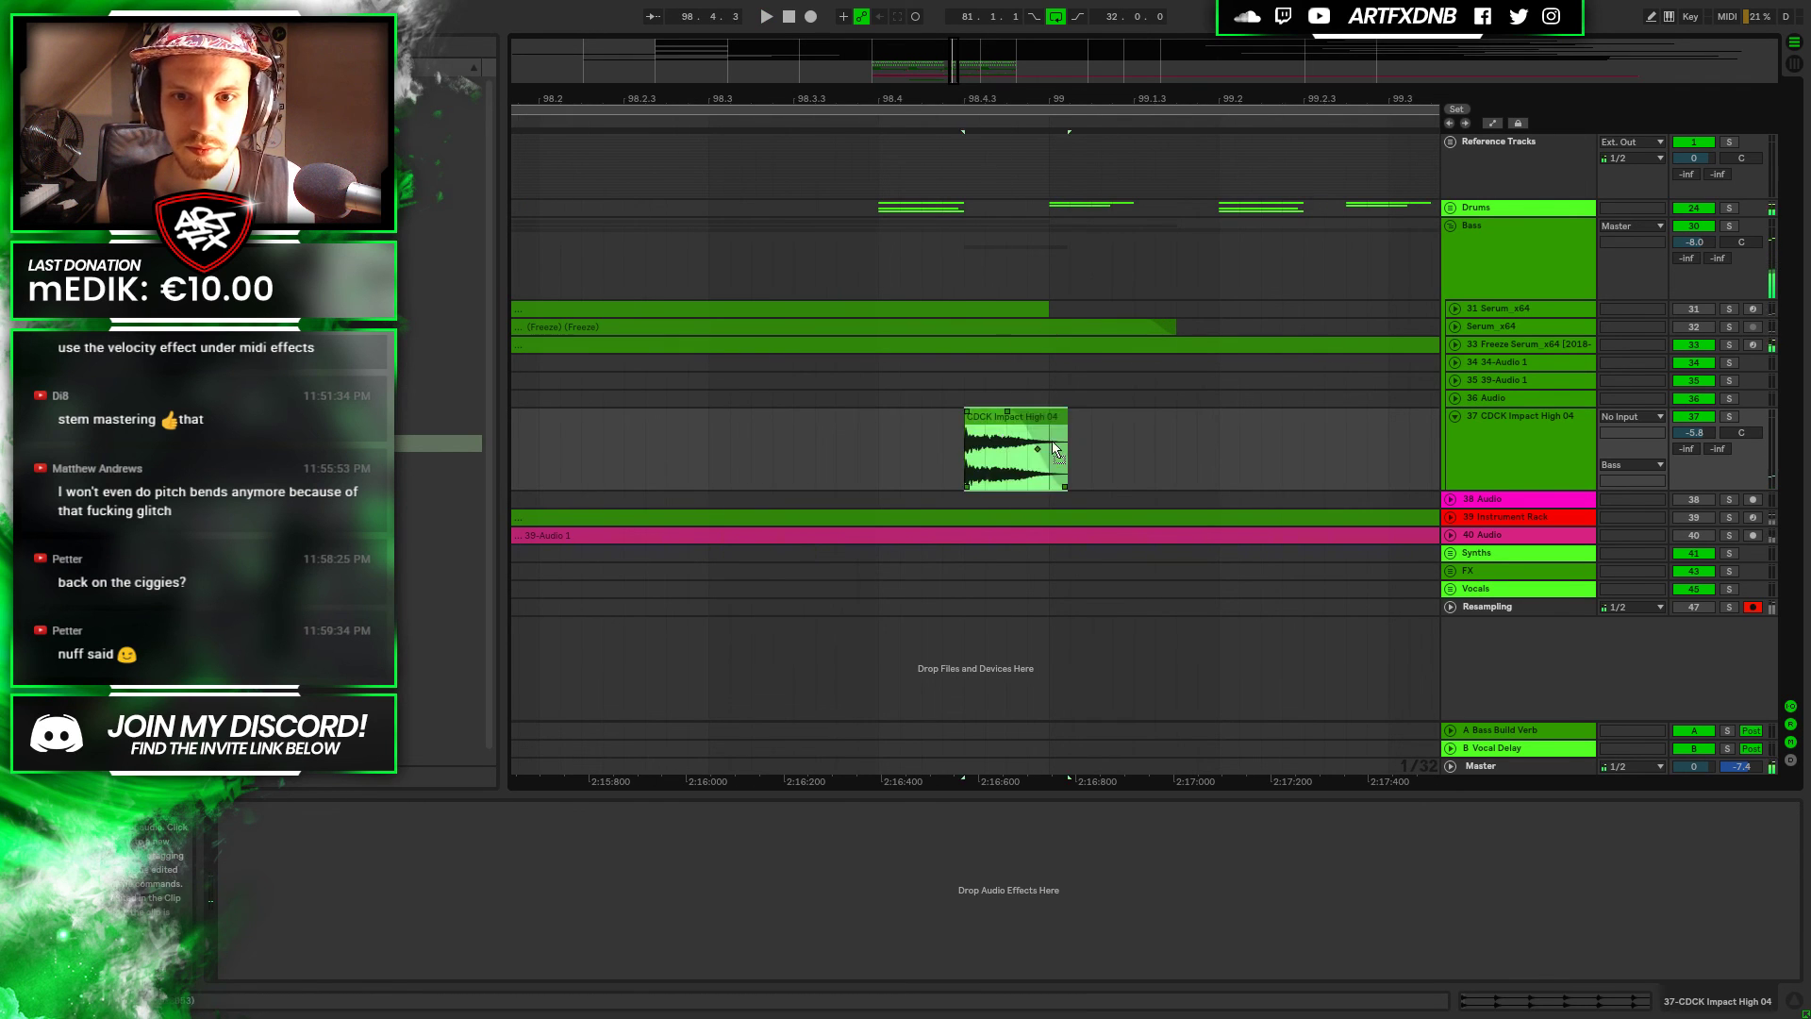
pyautogui.moveTo(1011, 420); pyautogui.dragTo(1054, 420)
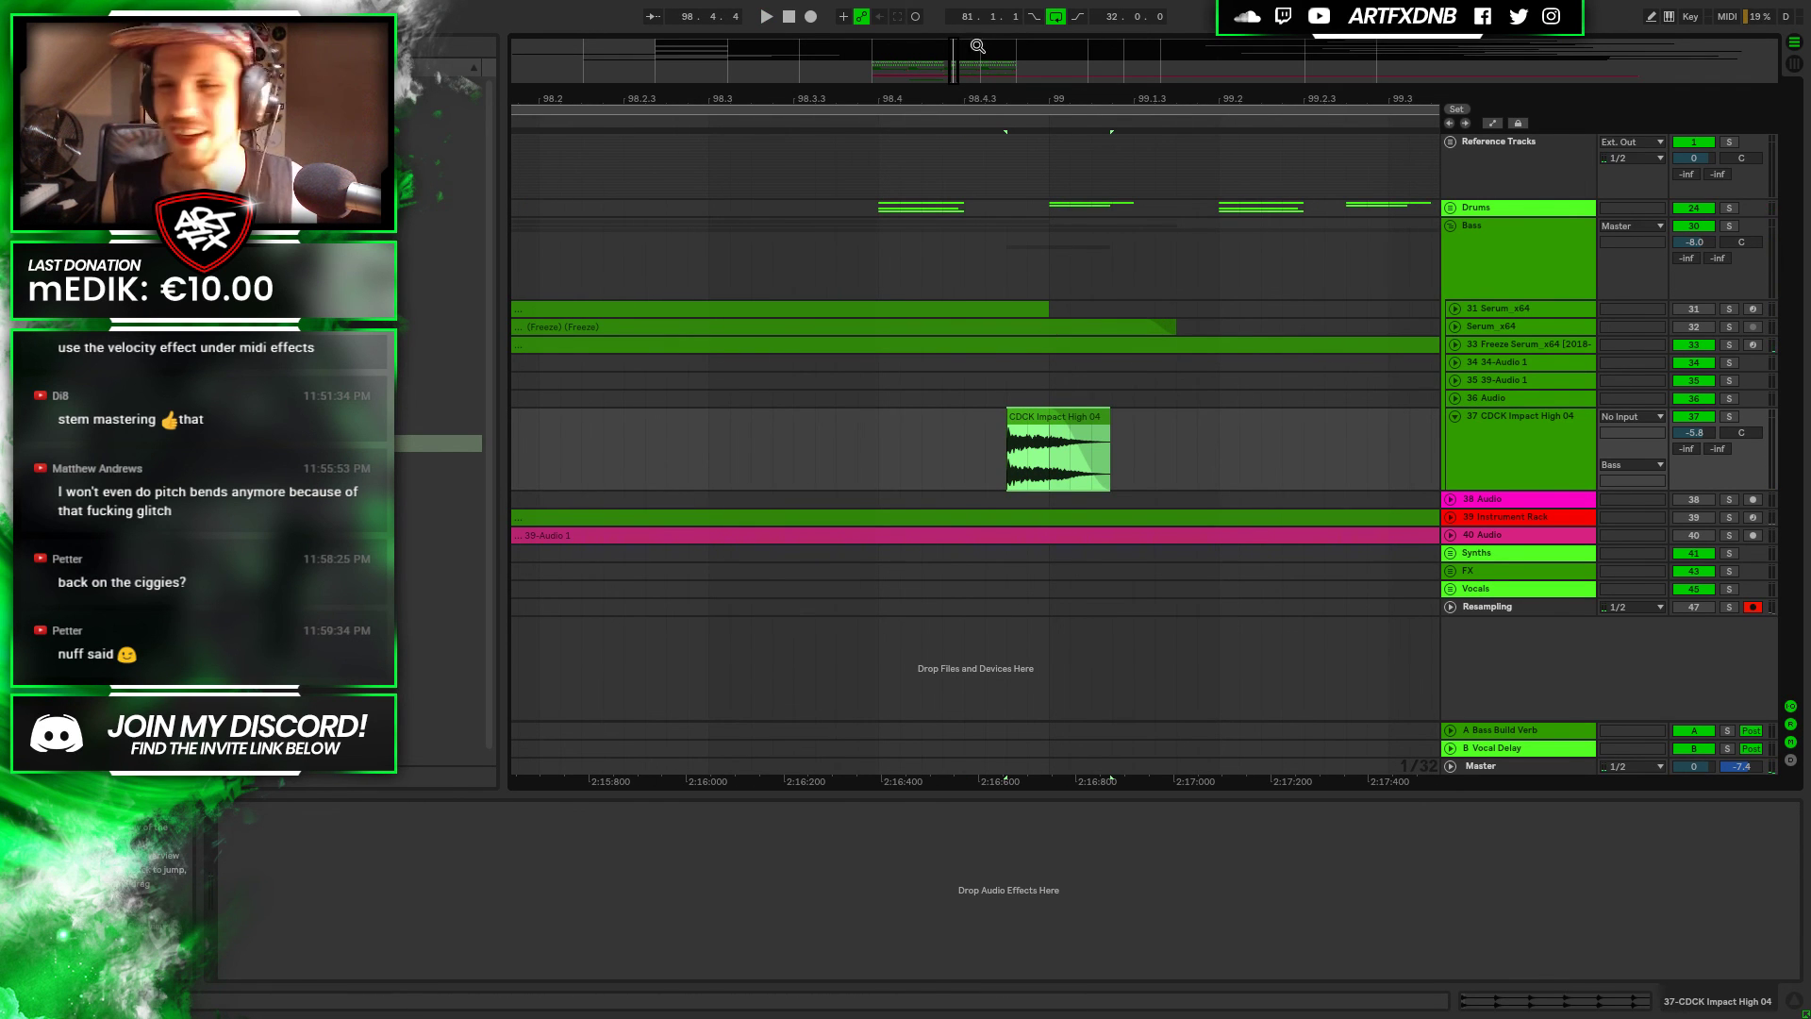
pyautogui.moveTo(1024, 92)
pyautogui.mouseDown()
pyautogui.moveTo(1024, 57)
pyautogui.moveTo(930, 404)
pyautogui.mouseUp()
pyautogui.click(758, 444)
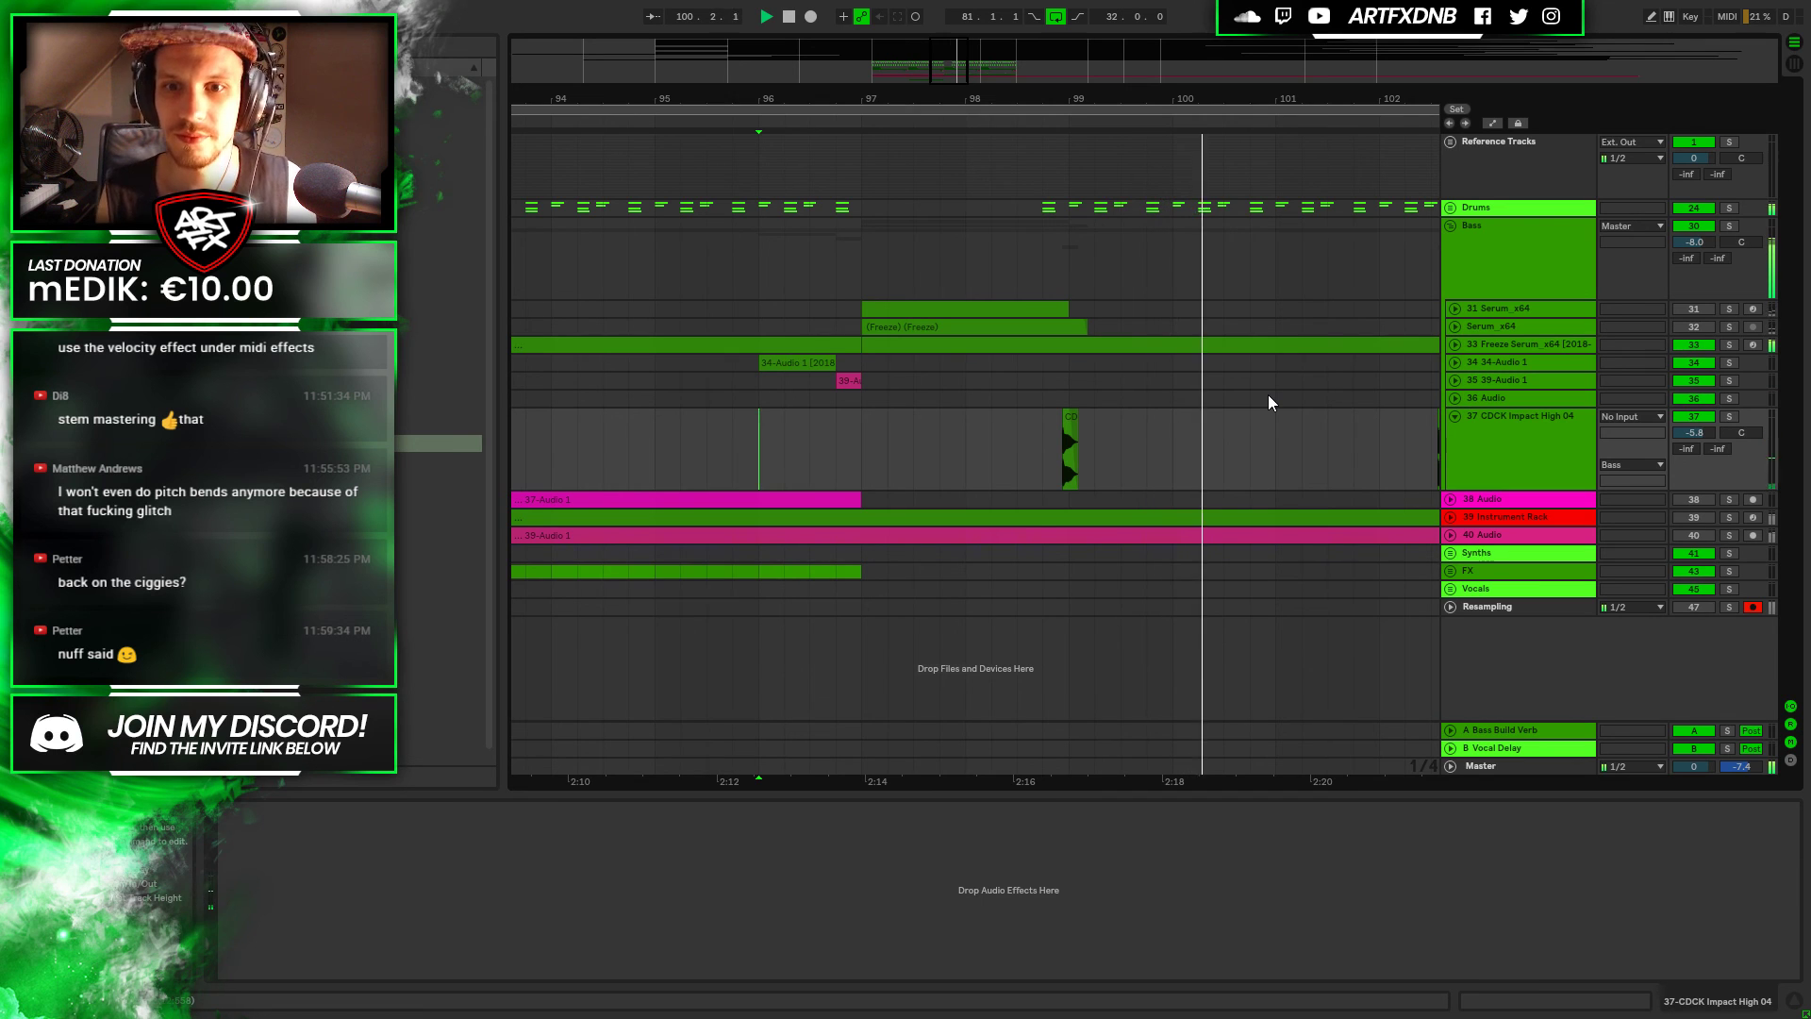
pyautogui.press('space')
# Audition the moved impact hit again, from just before it and from bar 97
pyautogui.moveTo(1197, 106); pyautogui.dragTo(1030, 449)
pyautogui.click(1038, 449)
pyautogui.press('space')
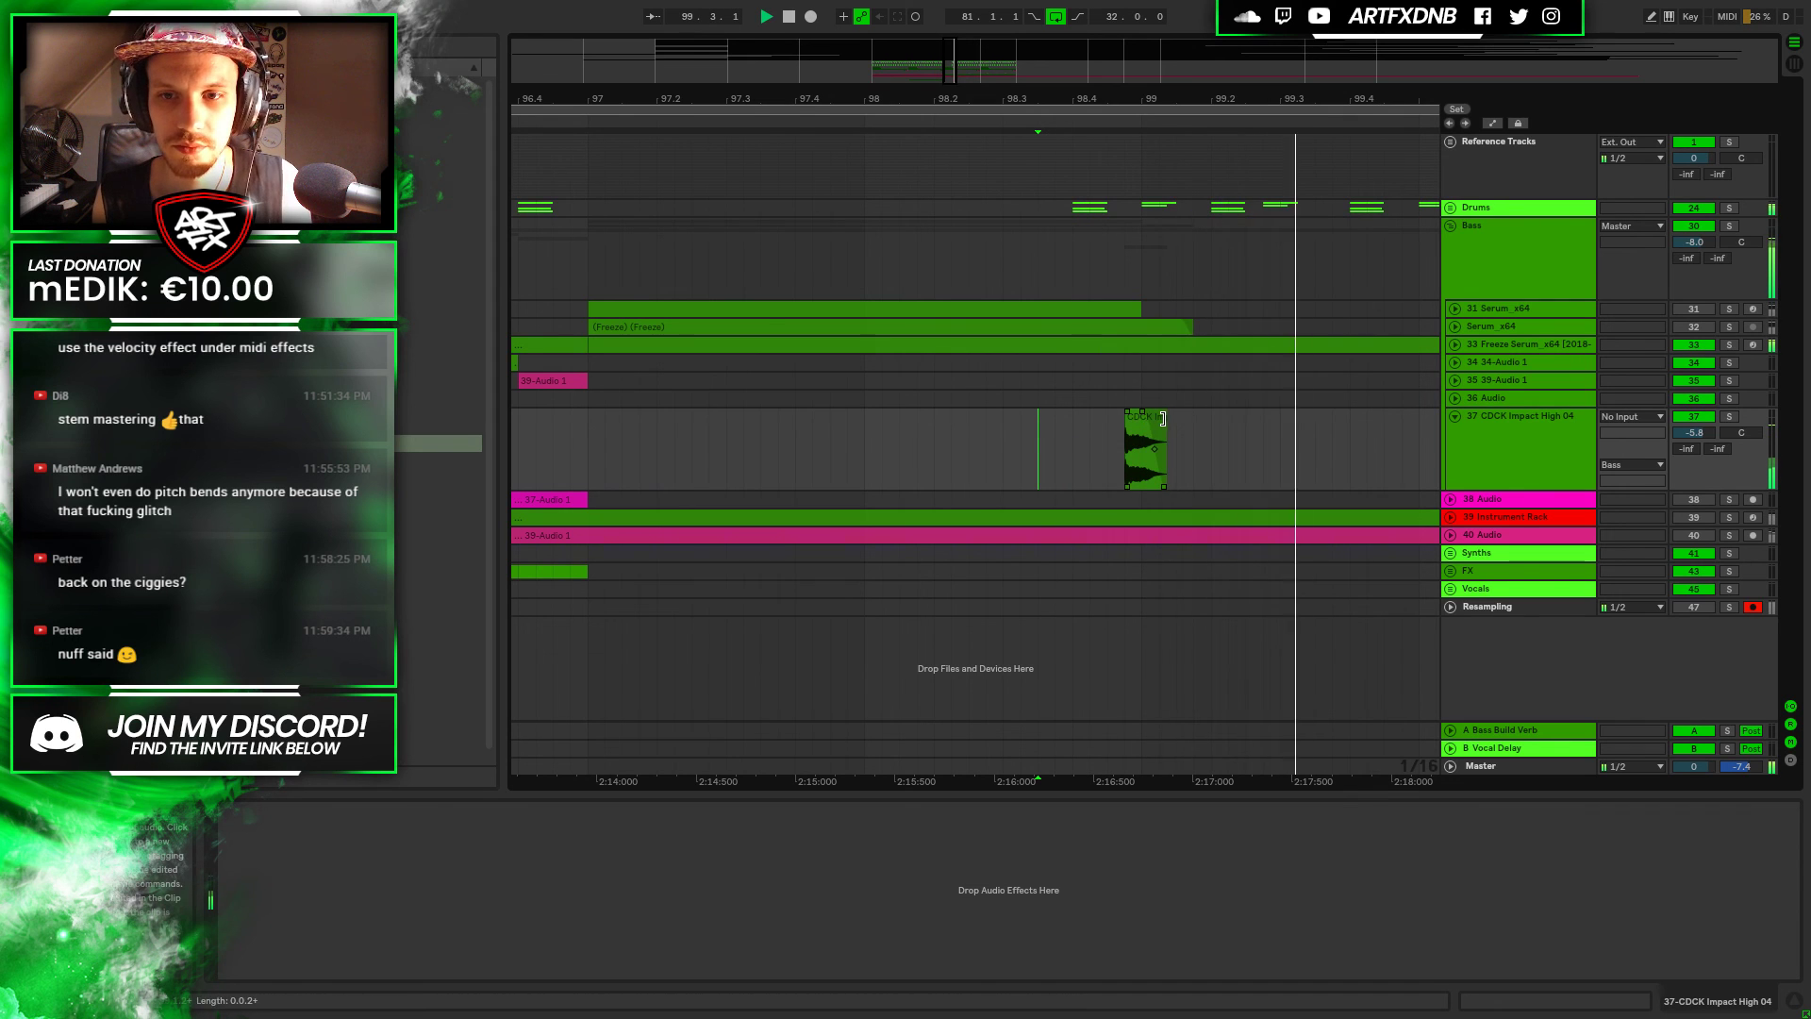
pyautogui.click(585, 451)
pyautogui.press('space')
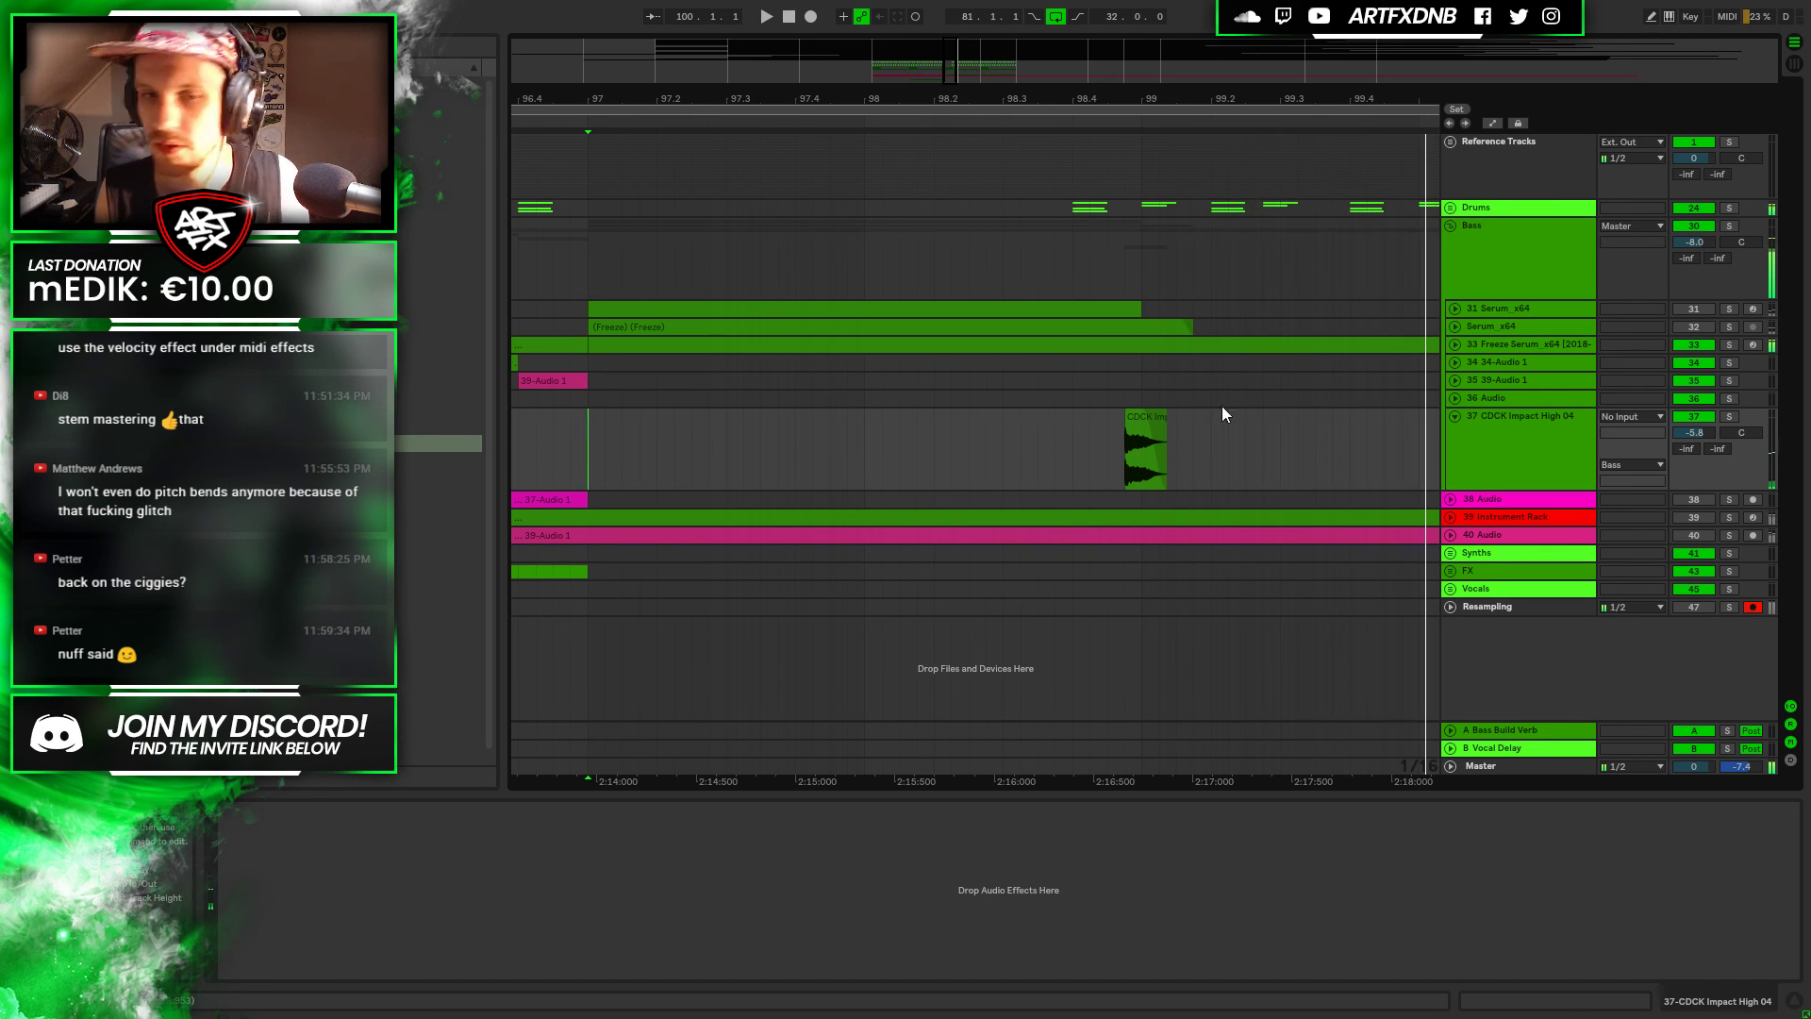
pyautogui.click(1145, 449)
pyautogui.press('space')
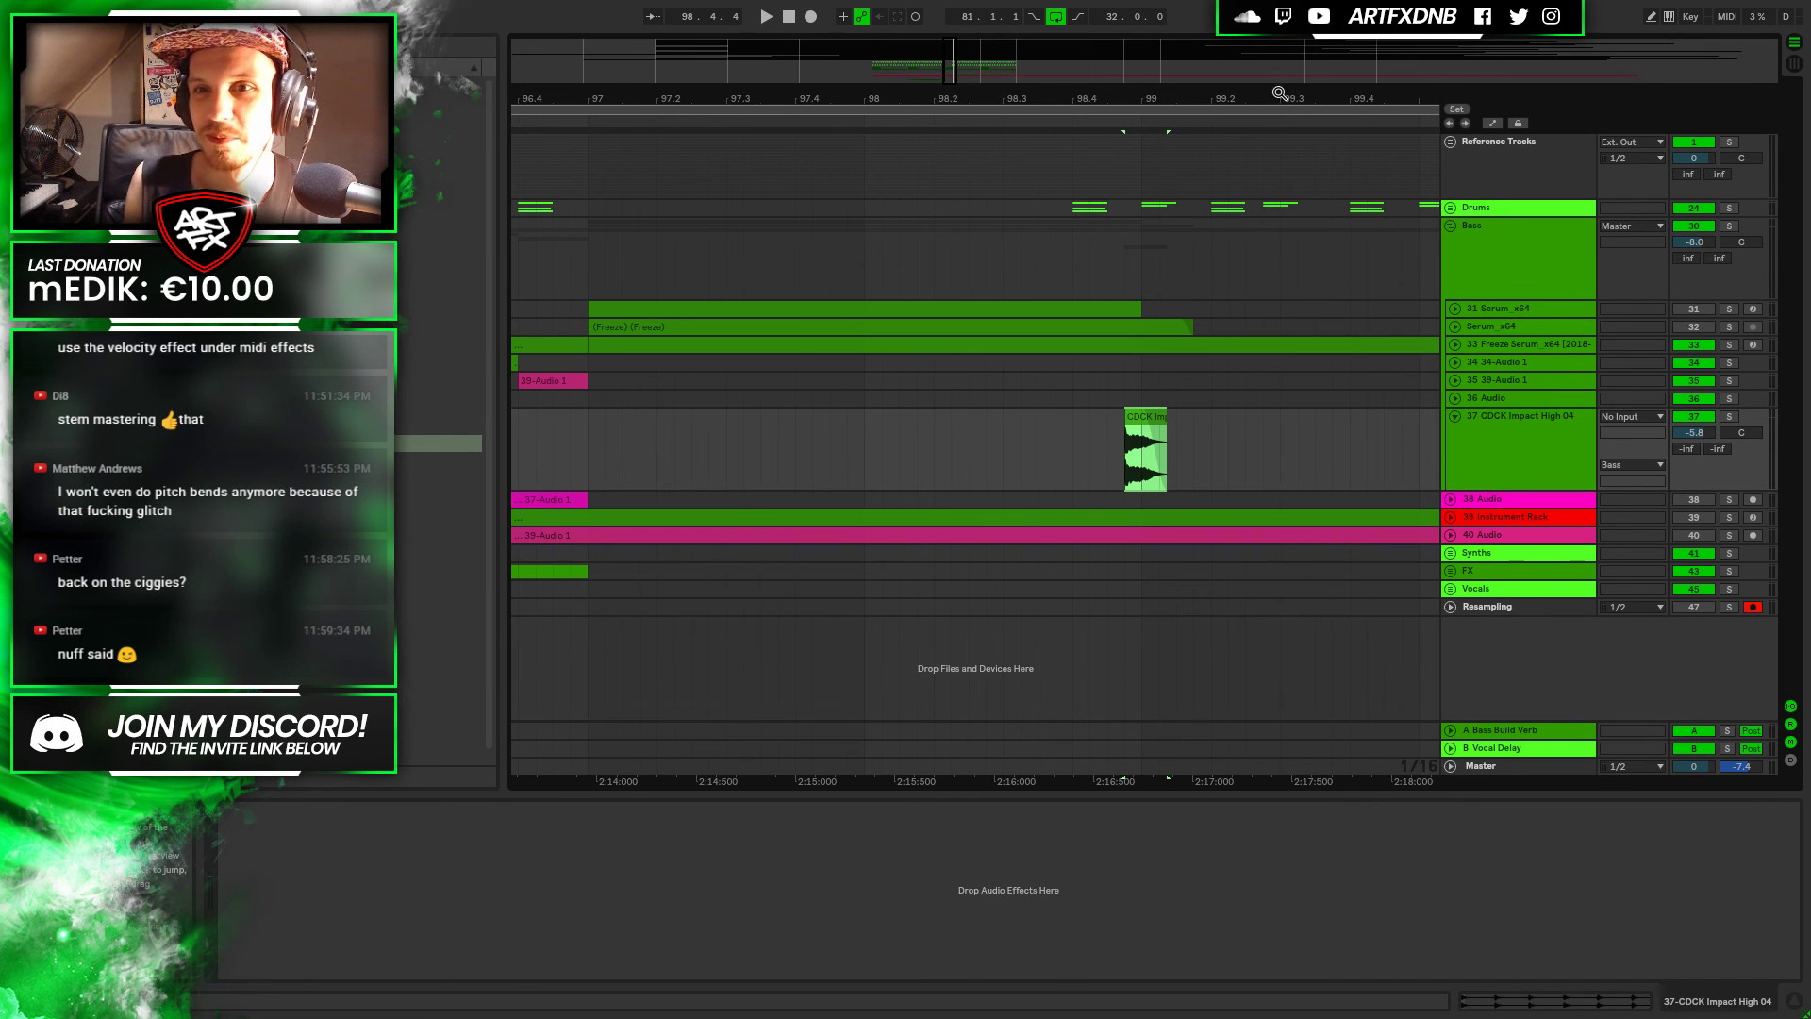
# Delete all impact clips after the first one, from bar 102 up to the end of the drop
pyautogui.press('-')
pyautogui.press('-')
pyautogui.press('-')
pyautogui.press('-')
pyautogui.moveTo(945, 478); pyautogui.dragTo(1117, 462)
pyautogui.press('Delete')
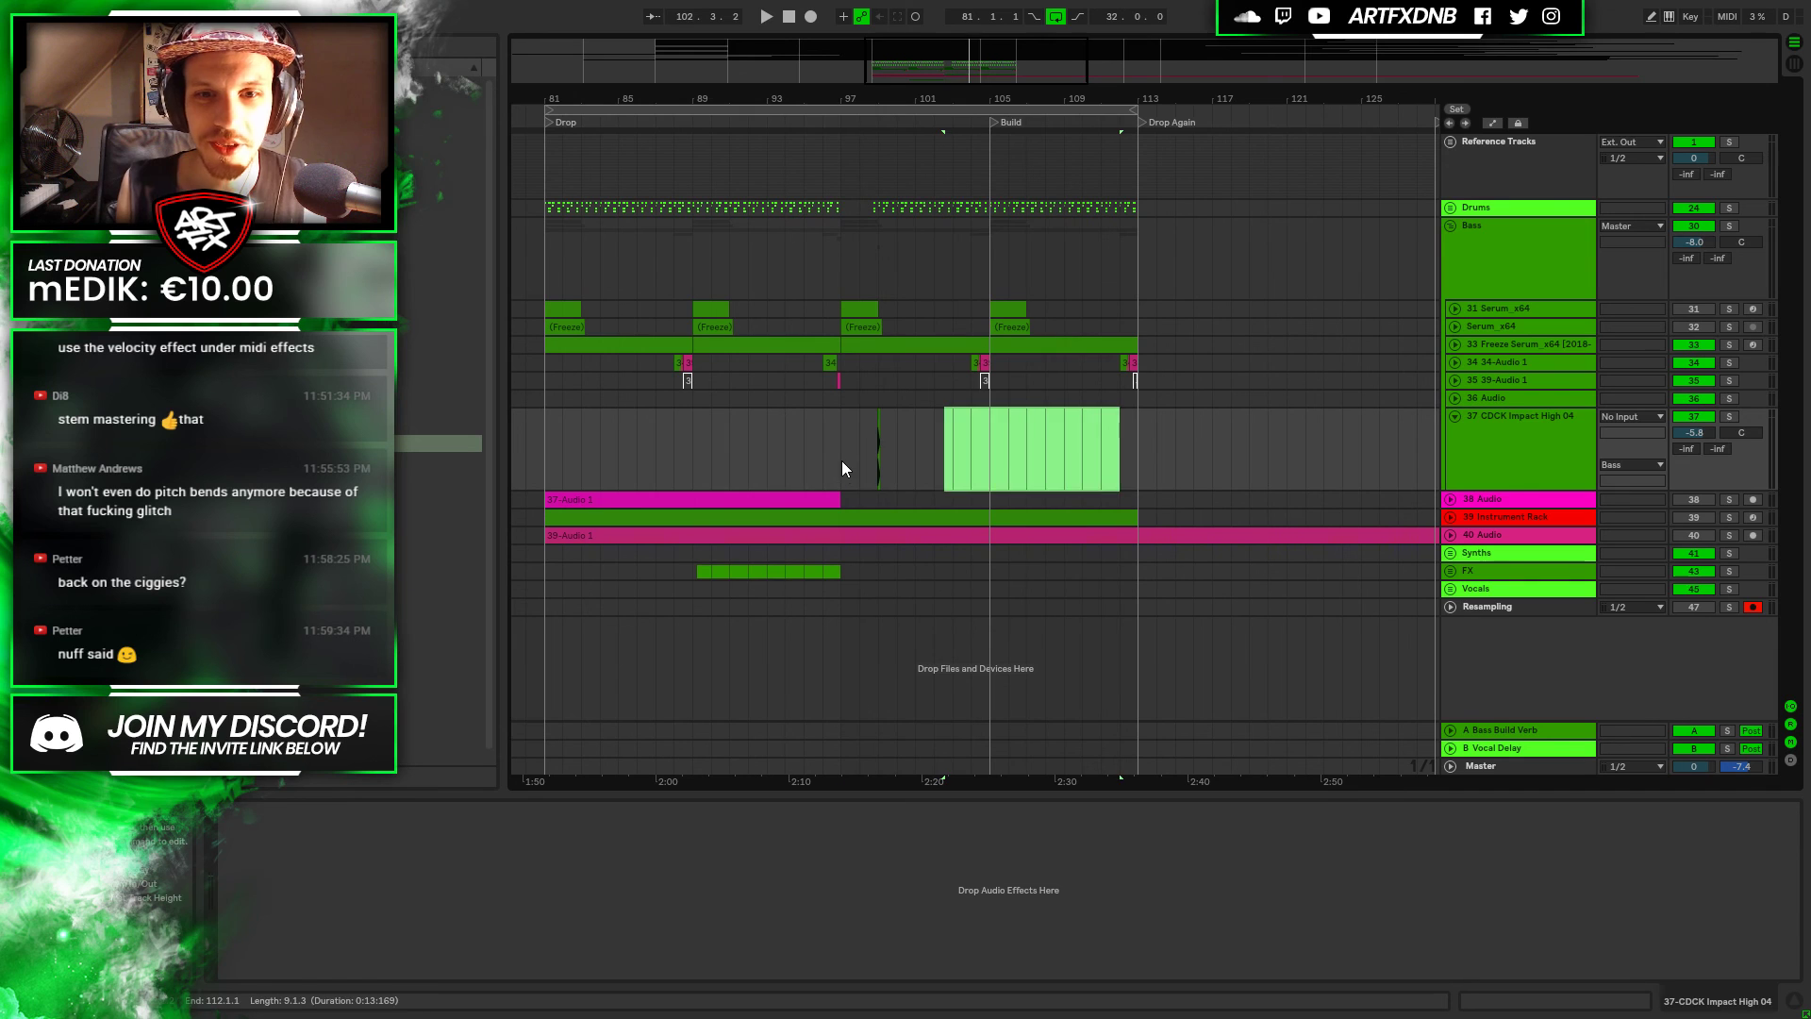
# Duplicate the four-bar range from bar 97 to 101 on the impact track three times
pyautogui.moveTo(841, 460); pyautogui.dragTo(915, 459)
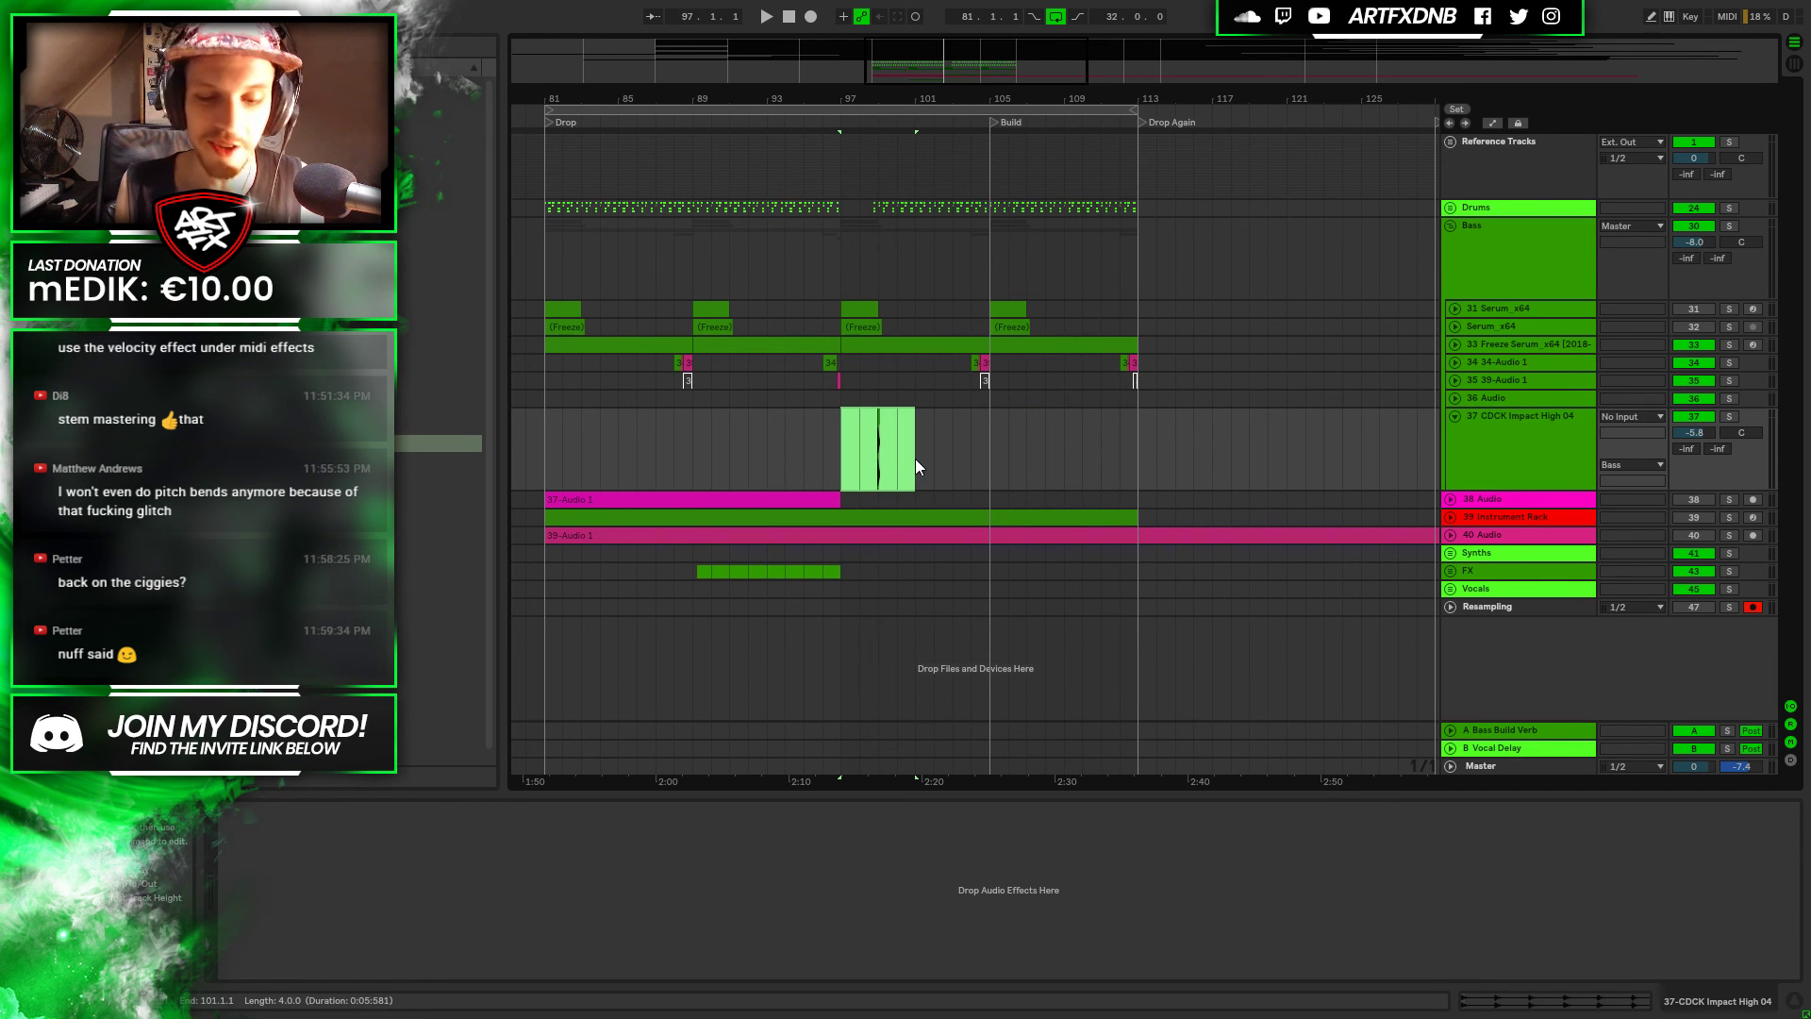
pyautogui.hotkey('ctrl', 'd')
pyautogui.hotkey('ctrl', 'd')
pyautogui.hotkey('ctrl', 'd')
# Play the repeated impact hits from bar 97 and collapse the impact track
pyautogui.click(849, 450)
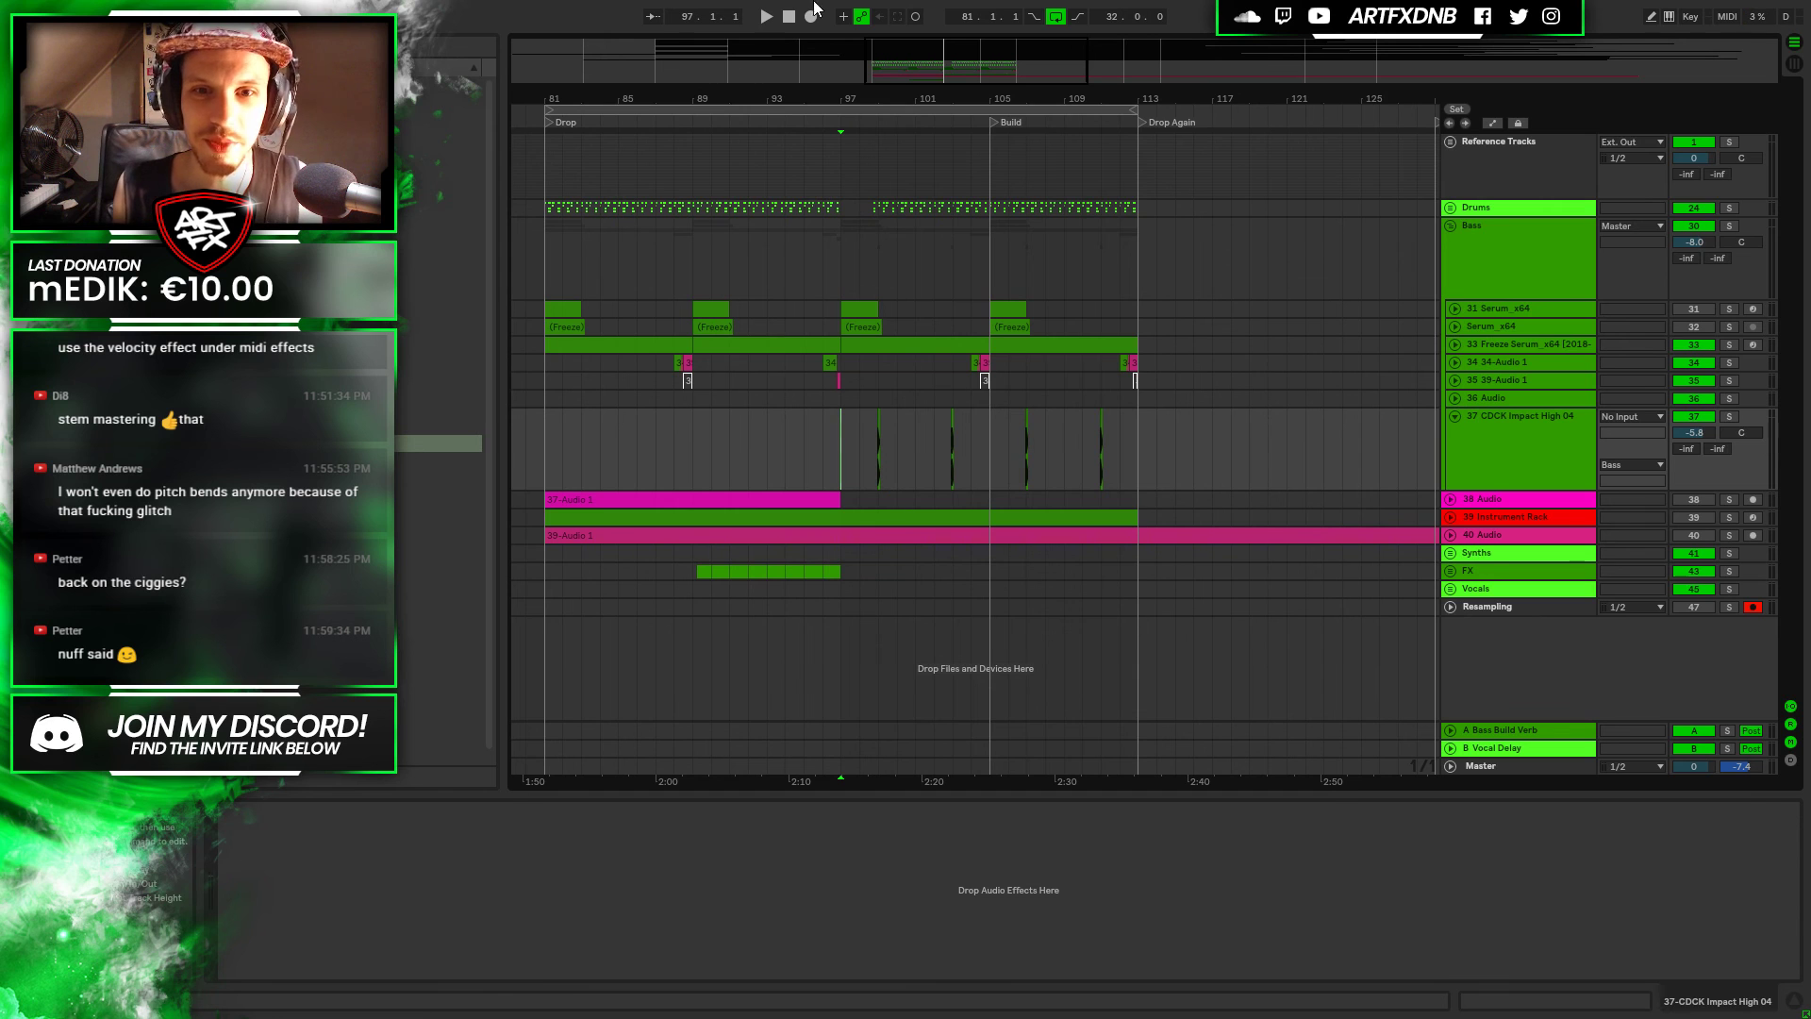
pyautogui.moveTo(877, 99); pyautogui.dragTo(891, 146)
pyautogui.press('space')
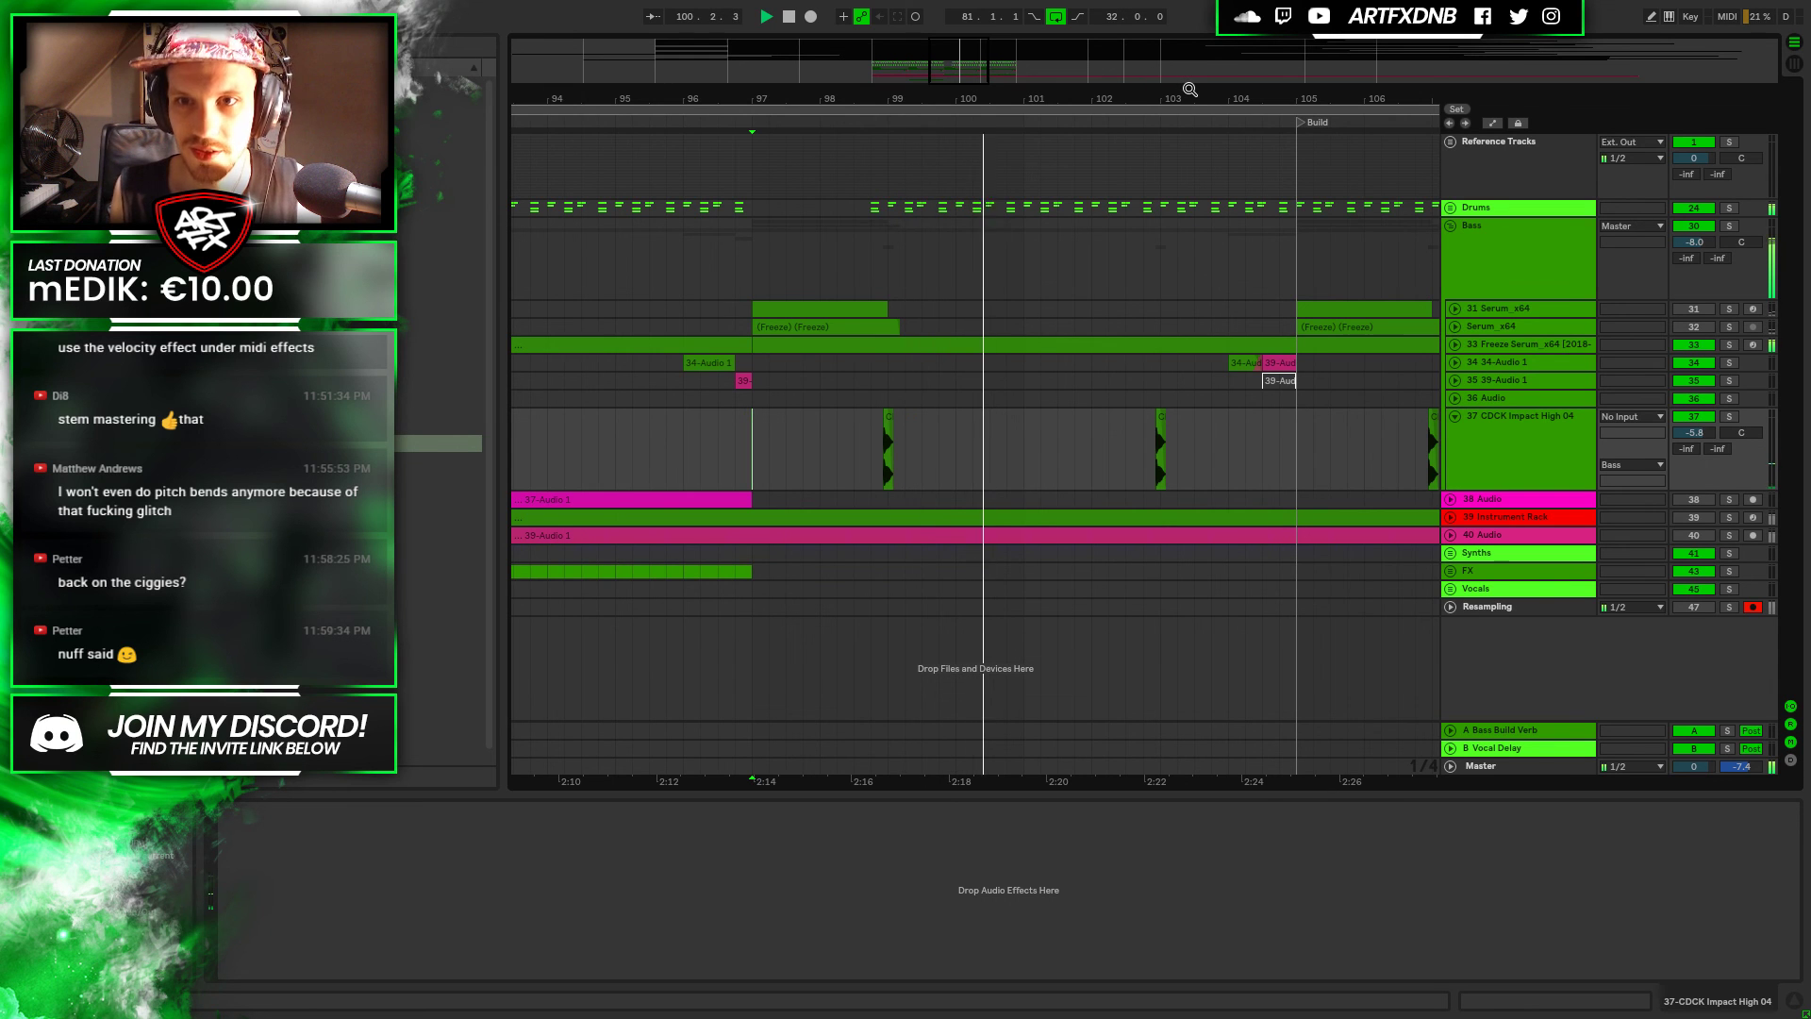
pyautogui.click(1448, 420)
pyautogui.click(1455, 417)
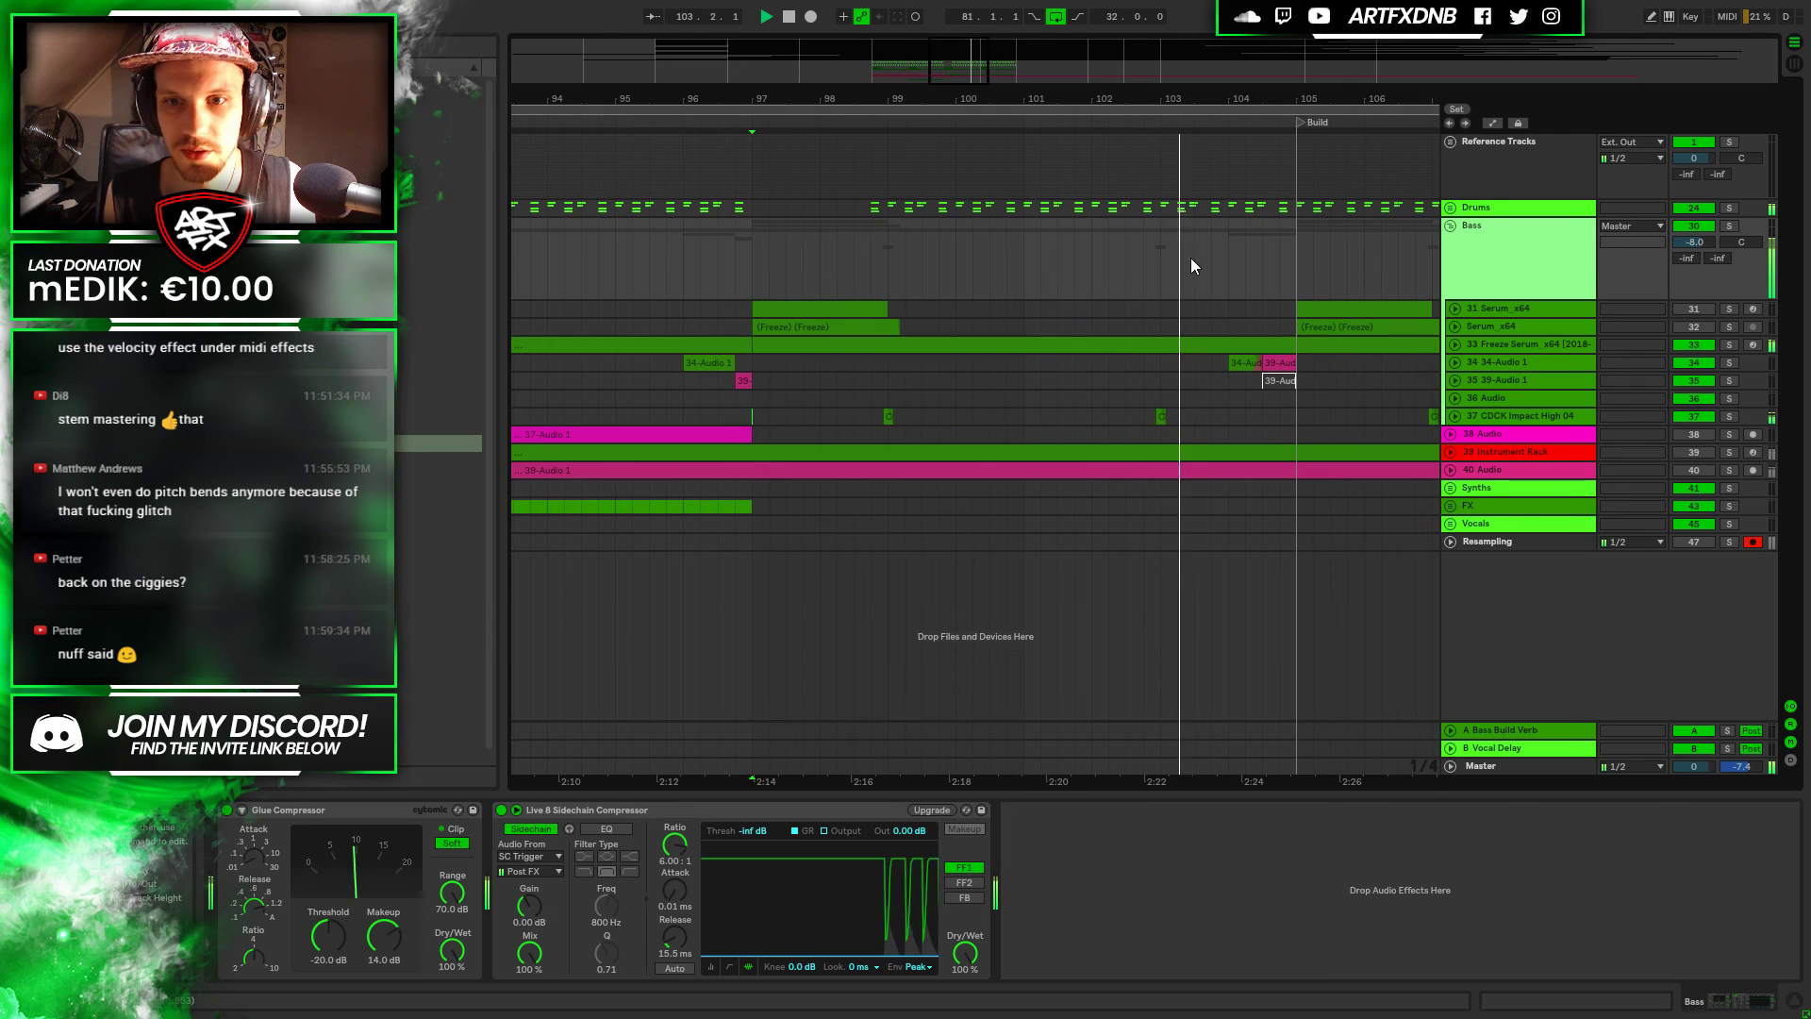
pyautogui.press('-')
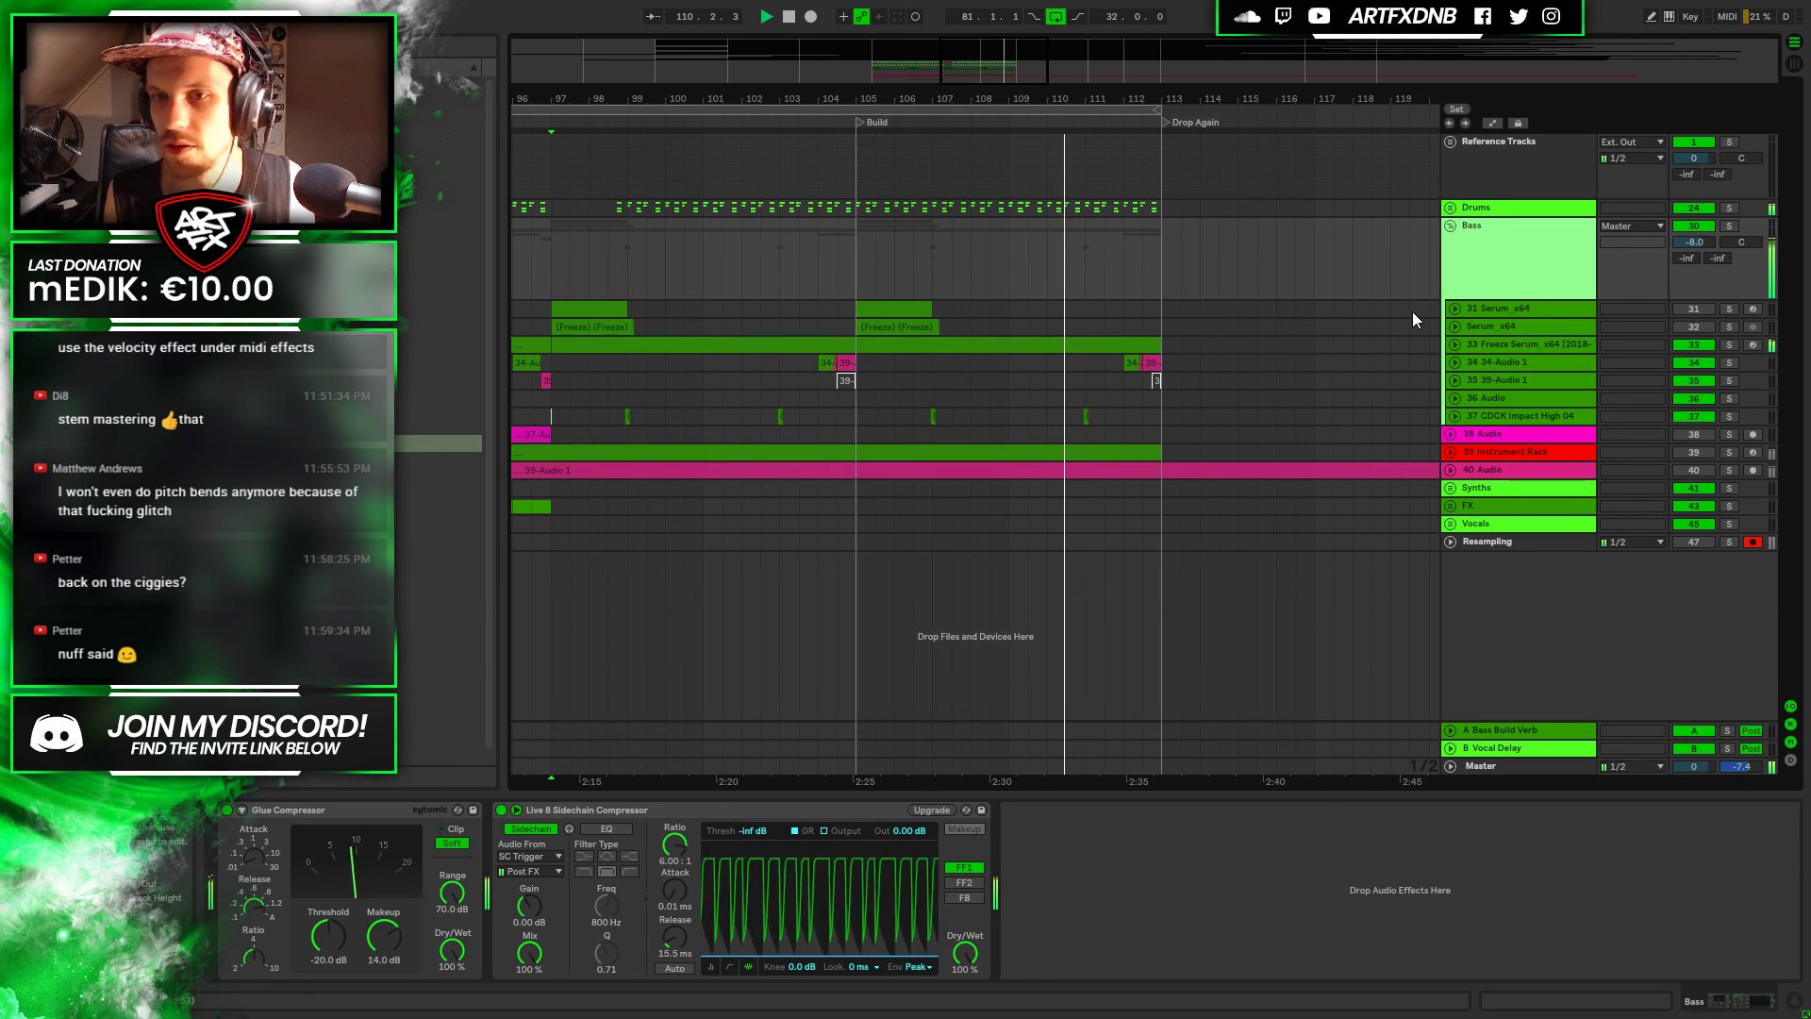
# Play the ending from bar 111 and expand the Freeze Serum and 34-Audio tracks
pyautogui.click(1084, 205)
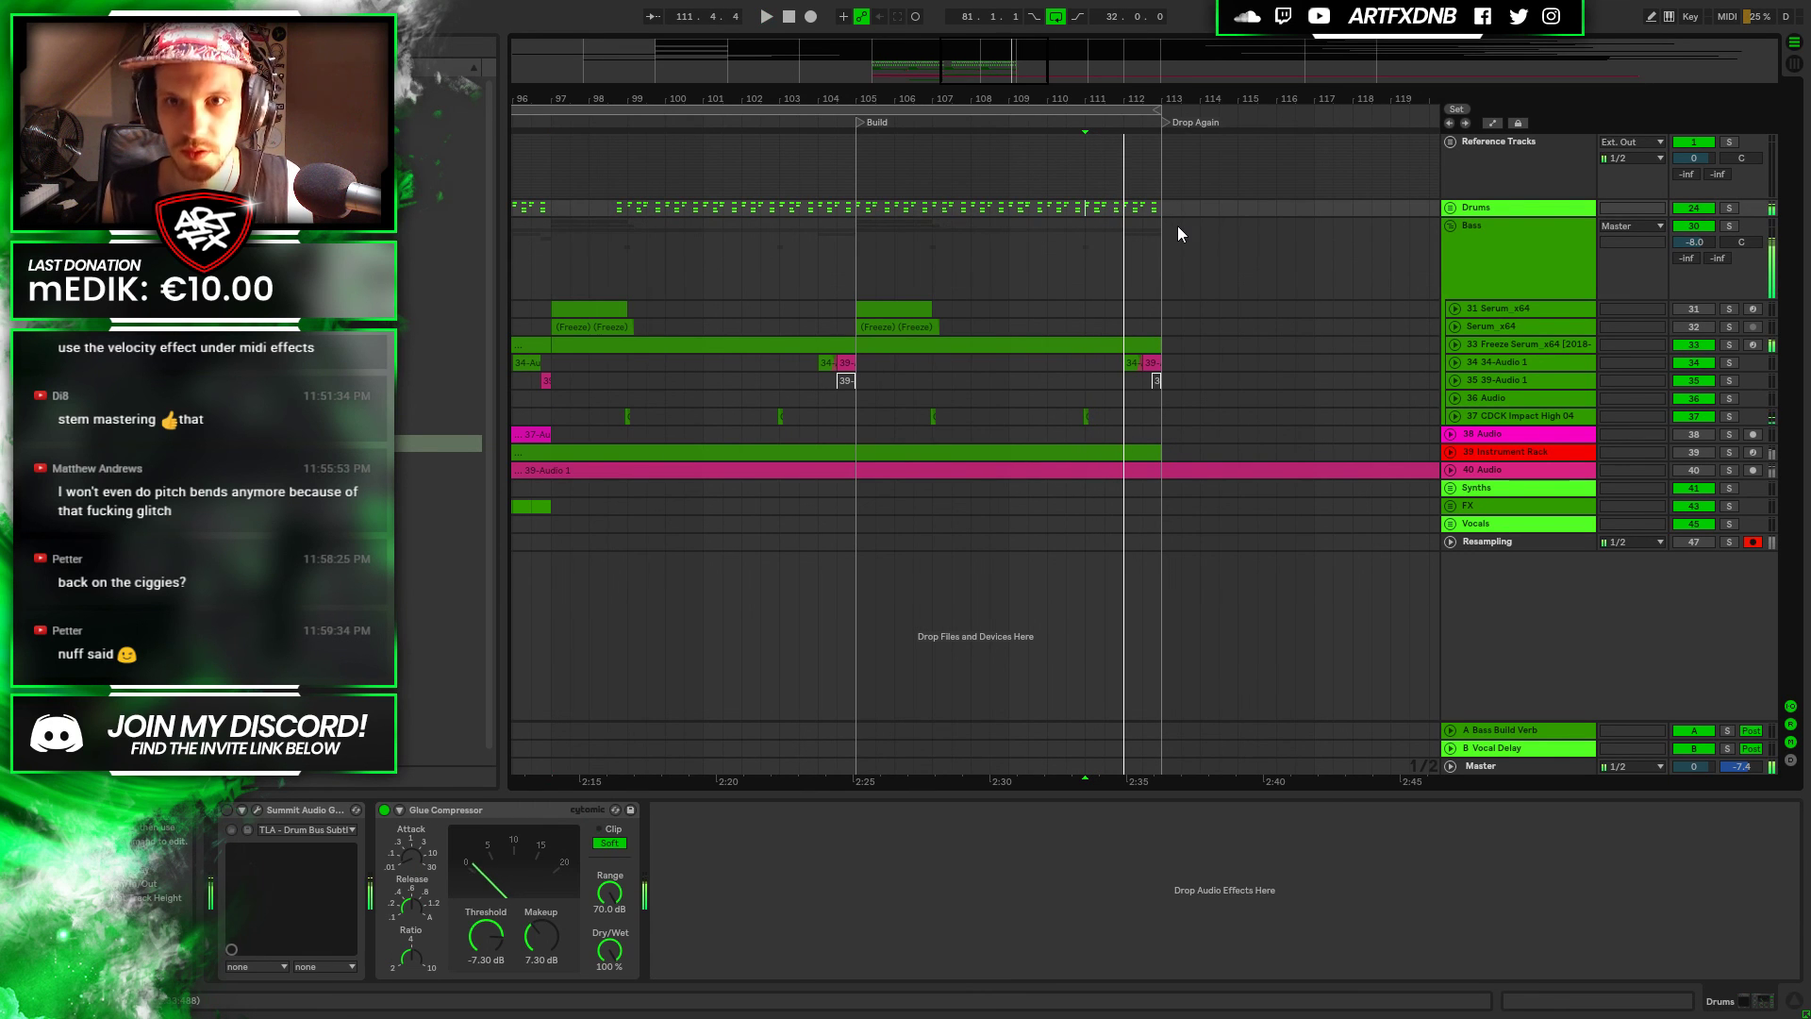
pyautogui.click(1455, 344)
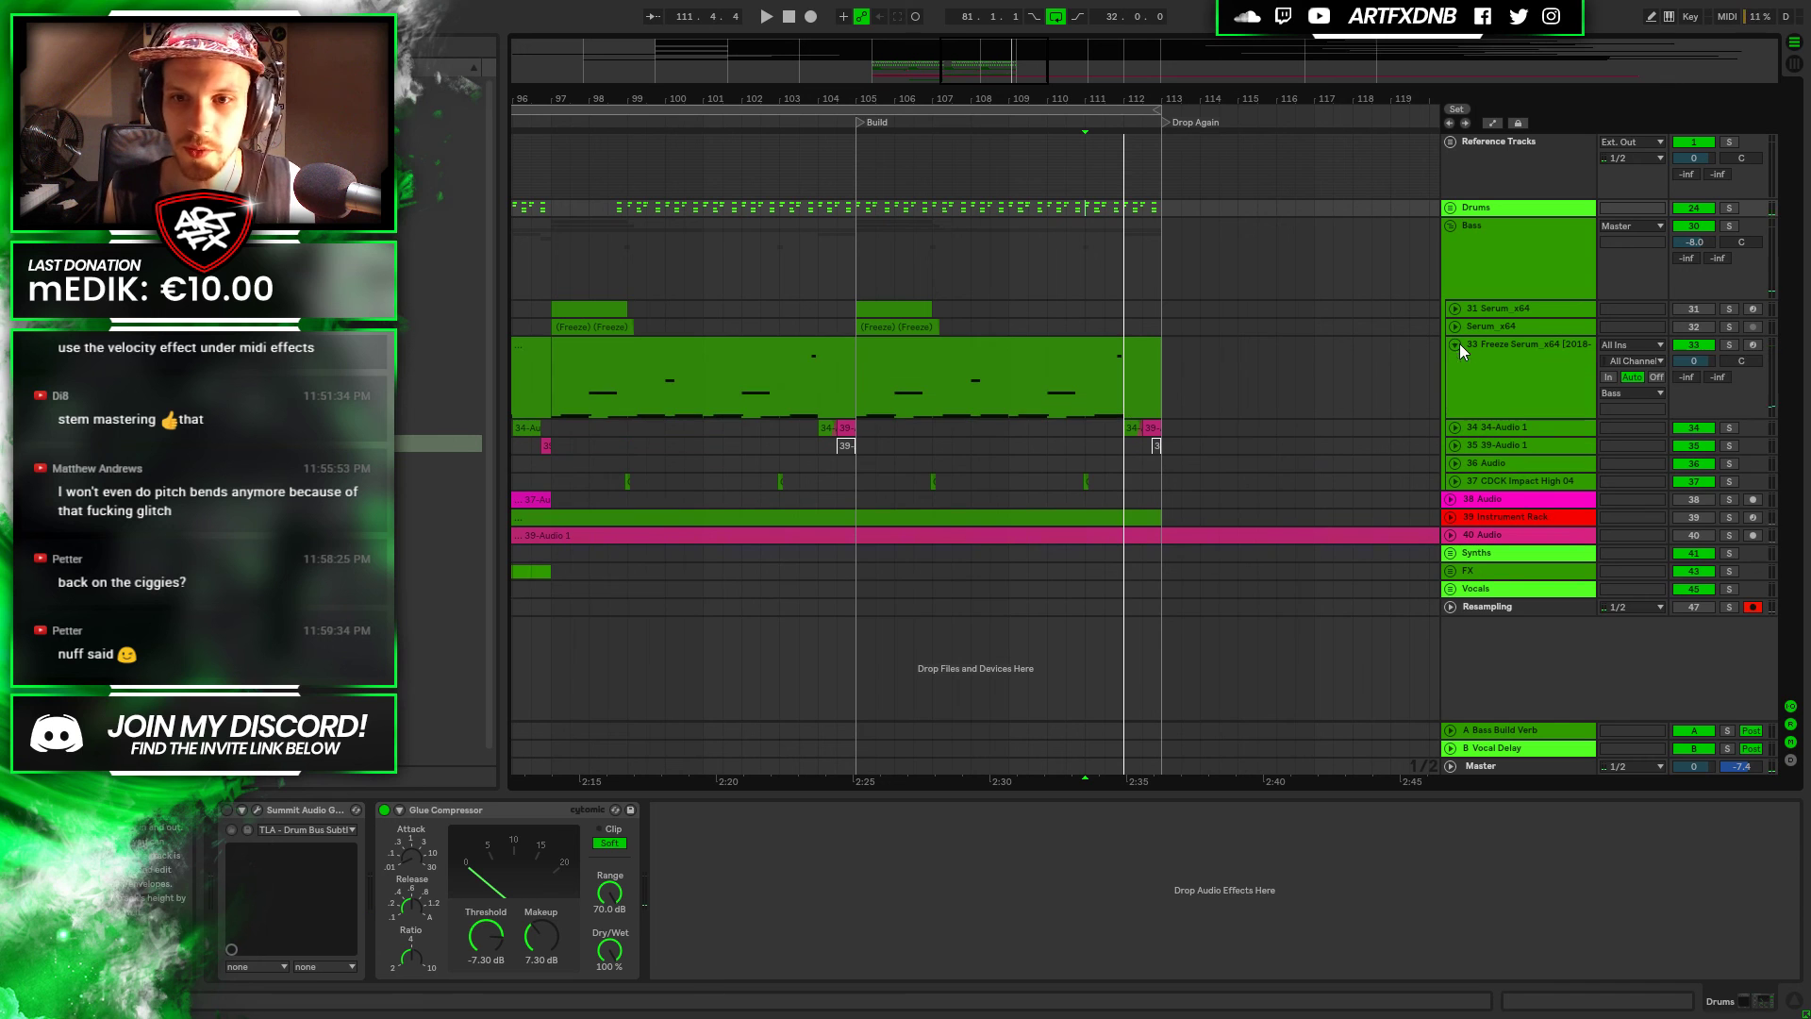
pyautogui.click(1094, 381)
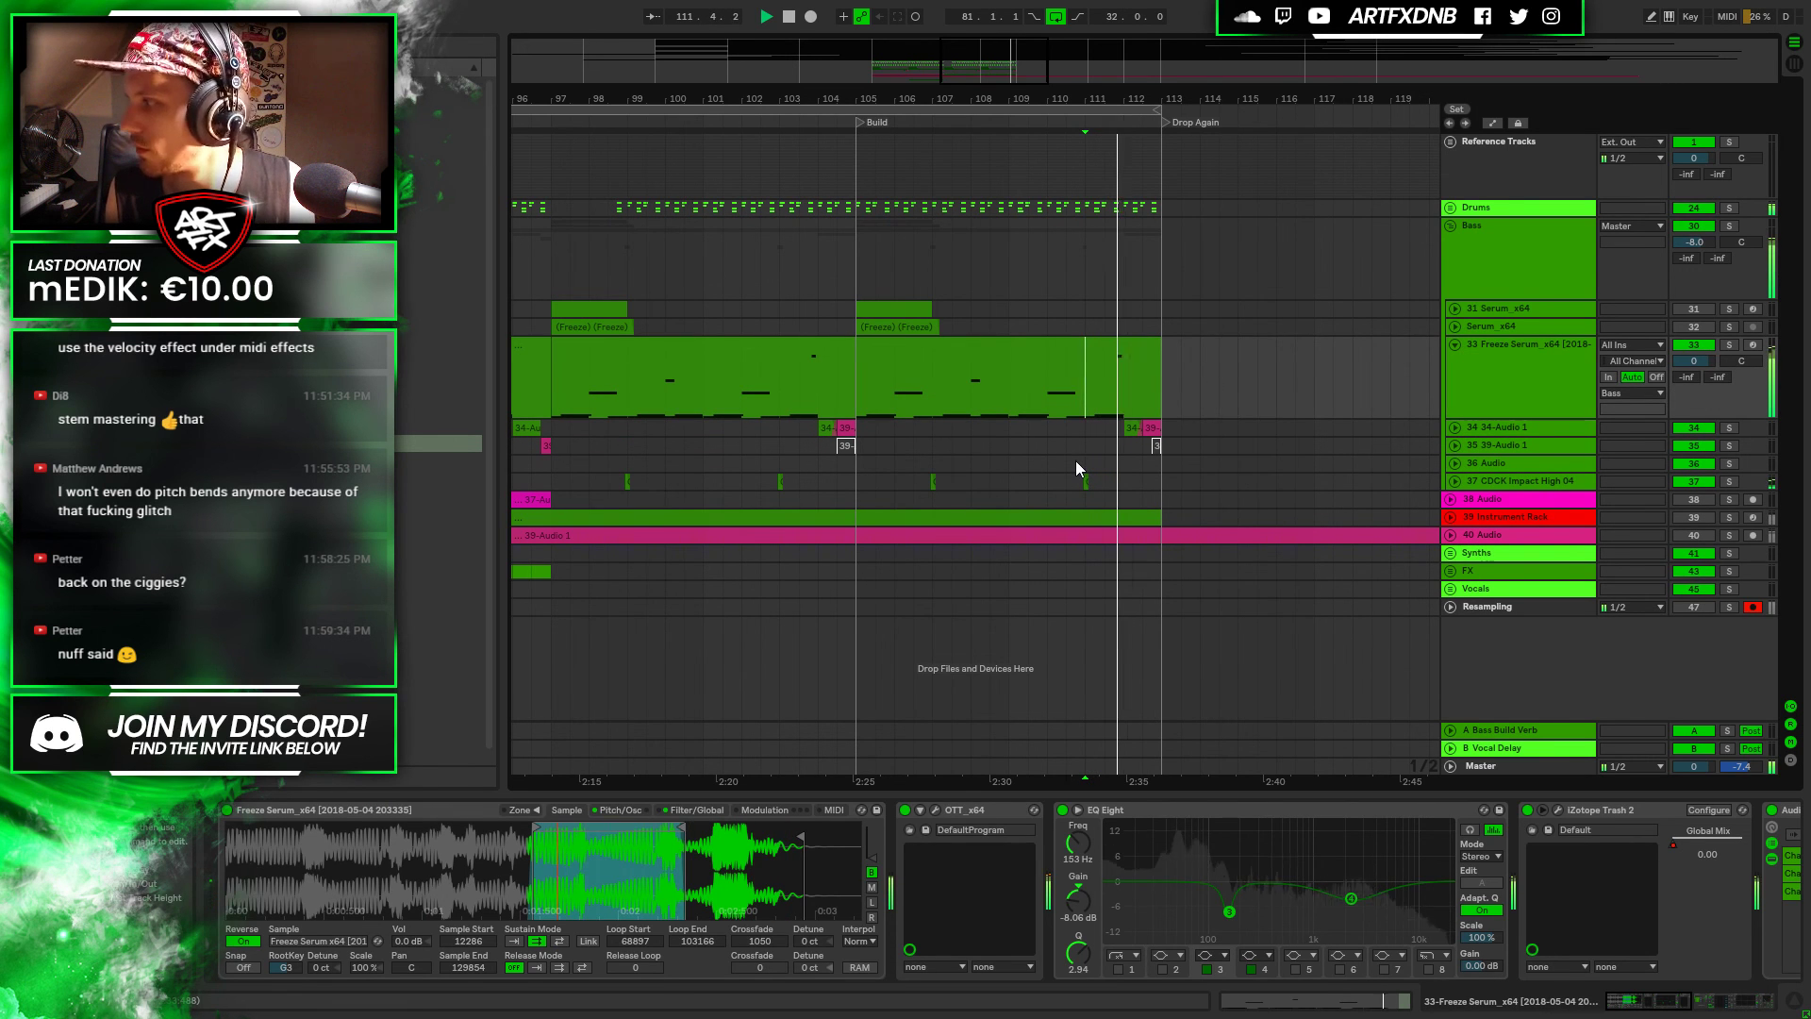
pyautogui.click(1455, 427)
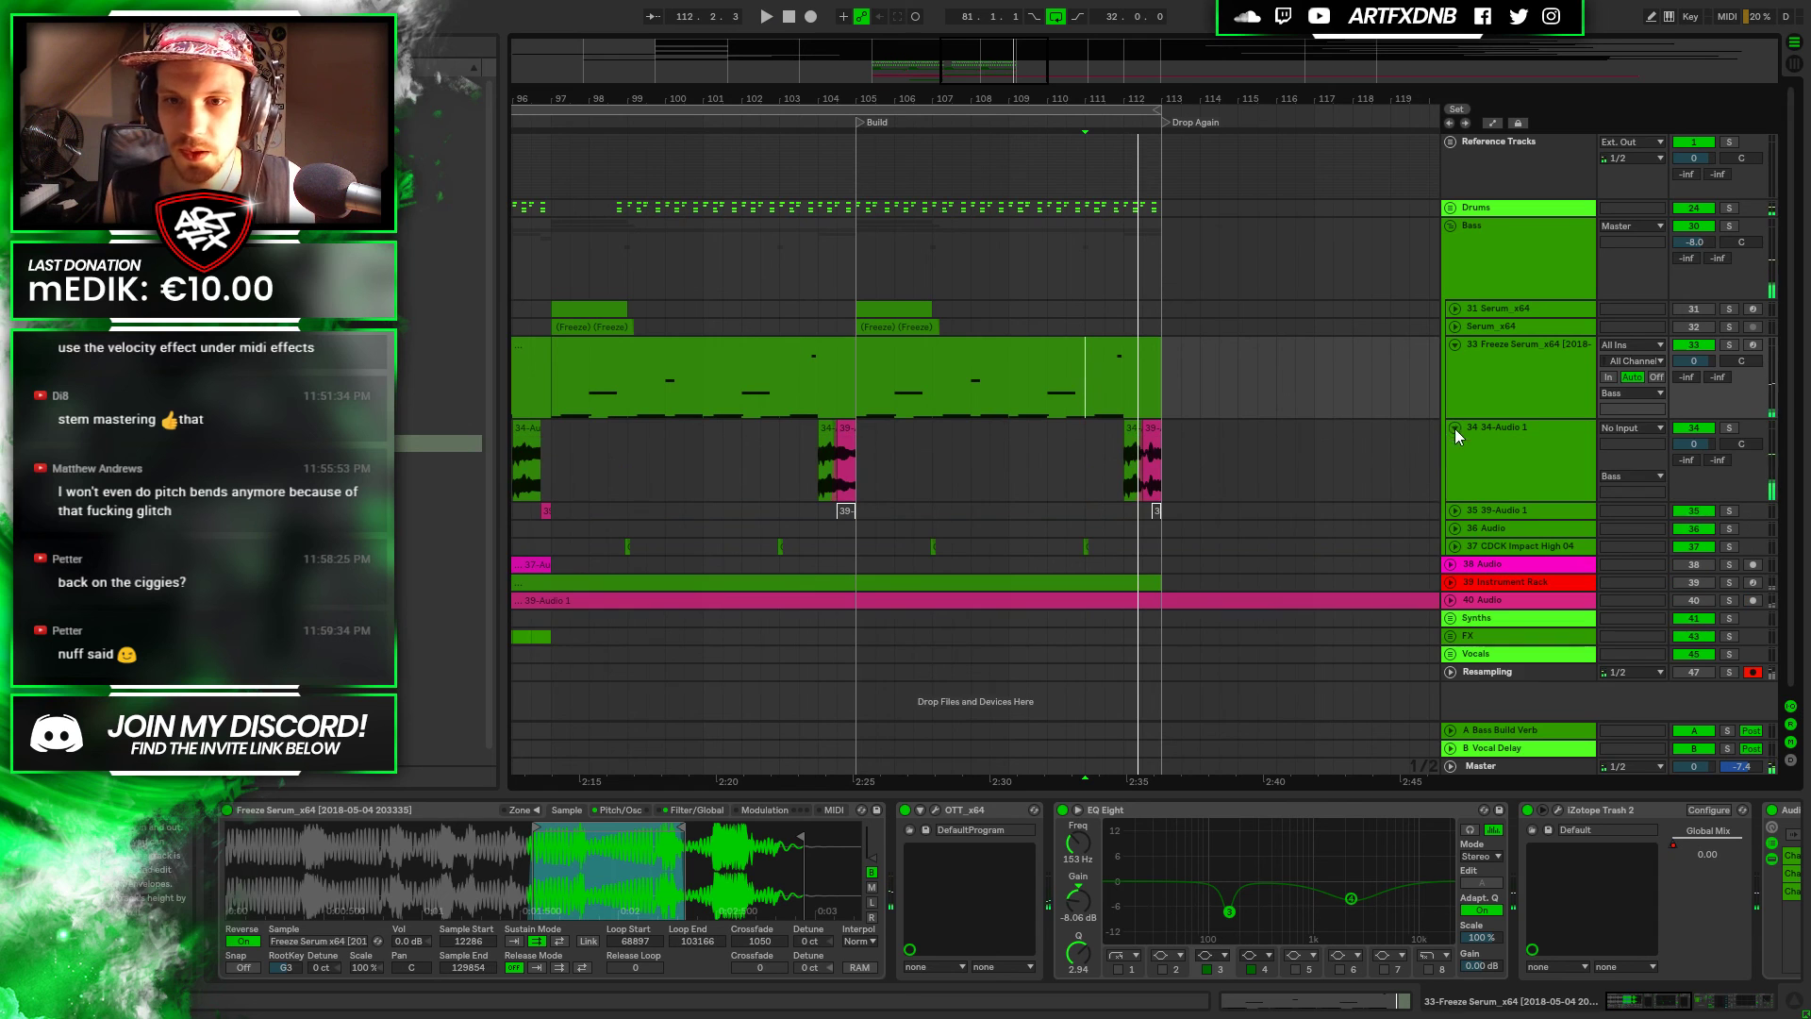
pyautogui.press('-')
pyautogui.press('+')
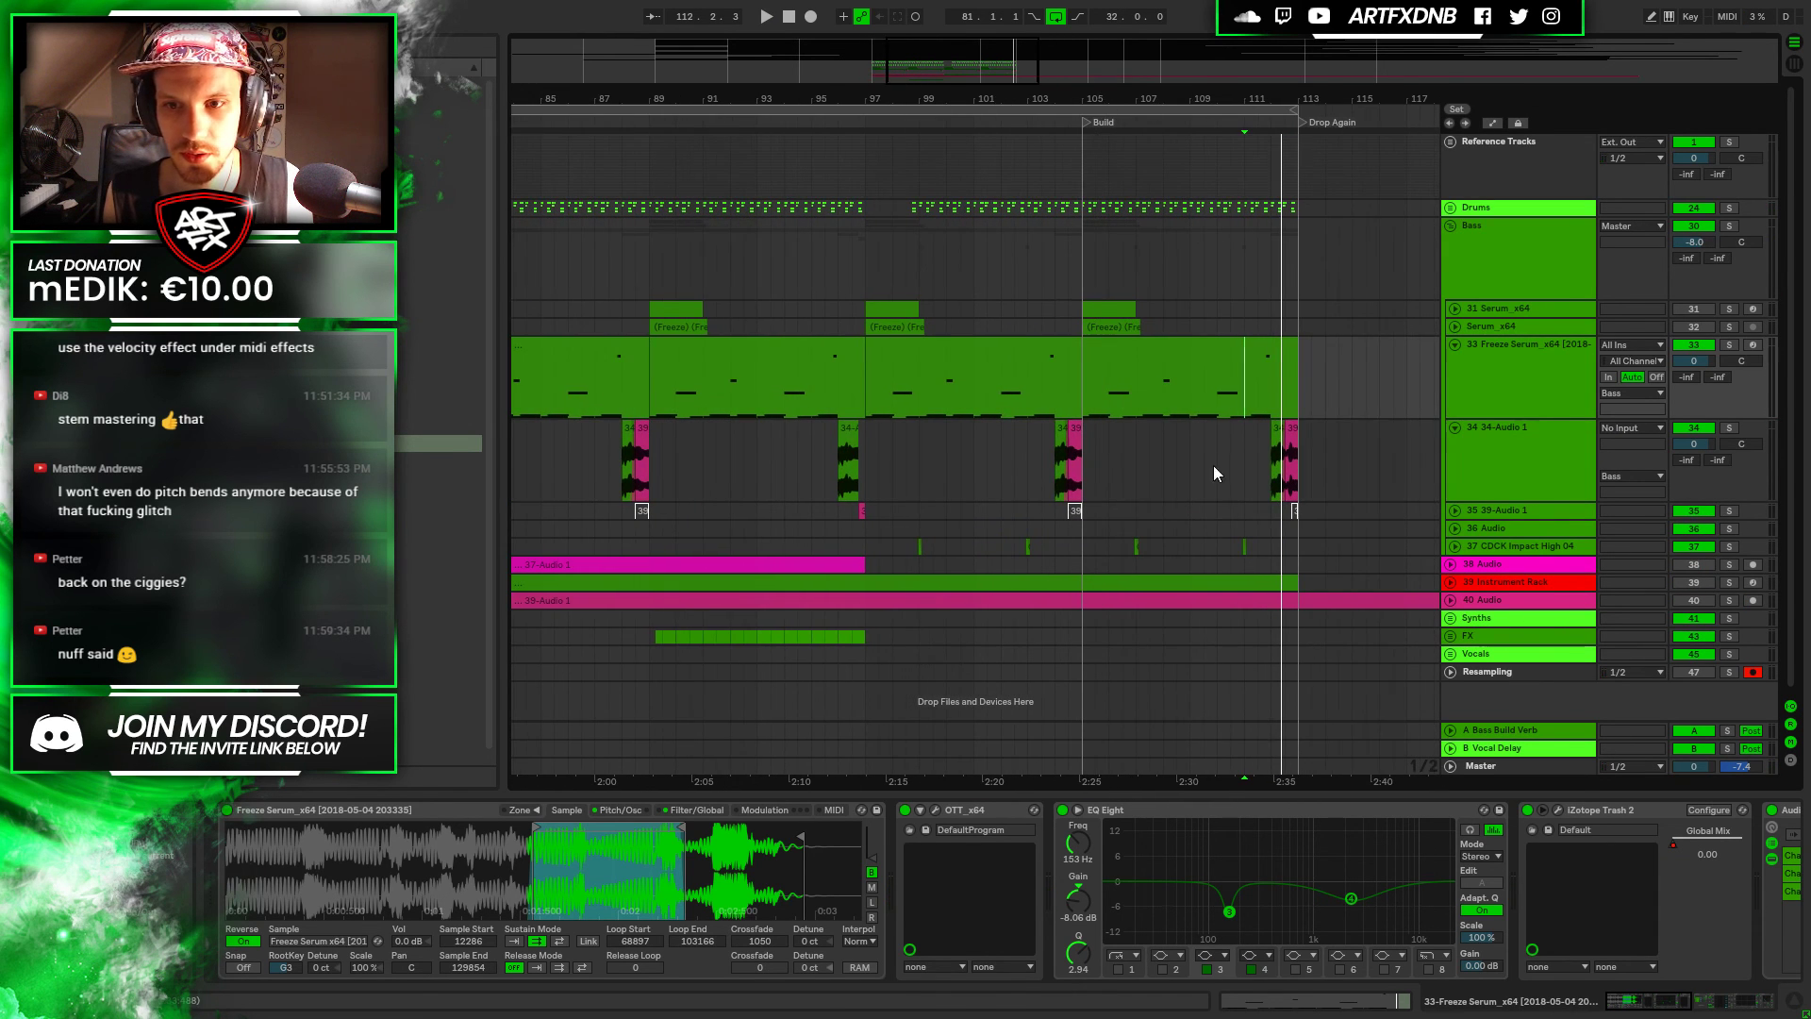
# Audition the 34-Audio fill clips at bars 112, 96 and 104
pyautogui.click(1278, 462)
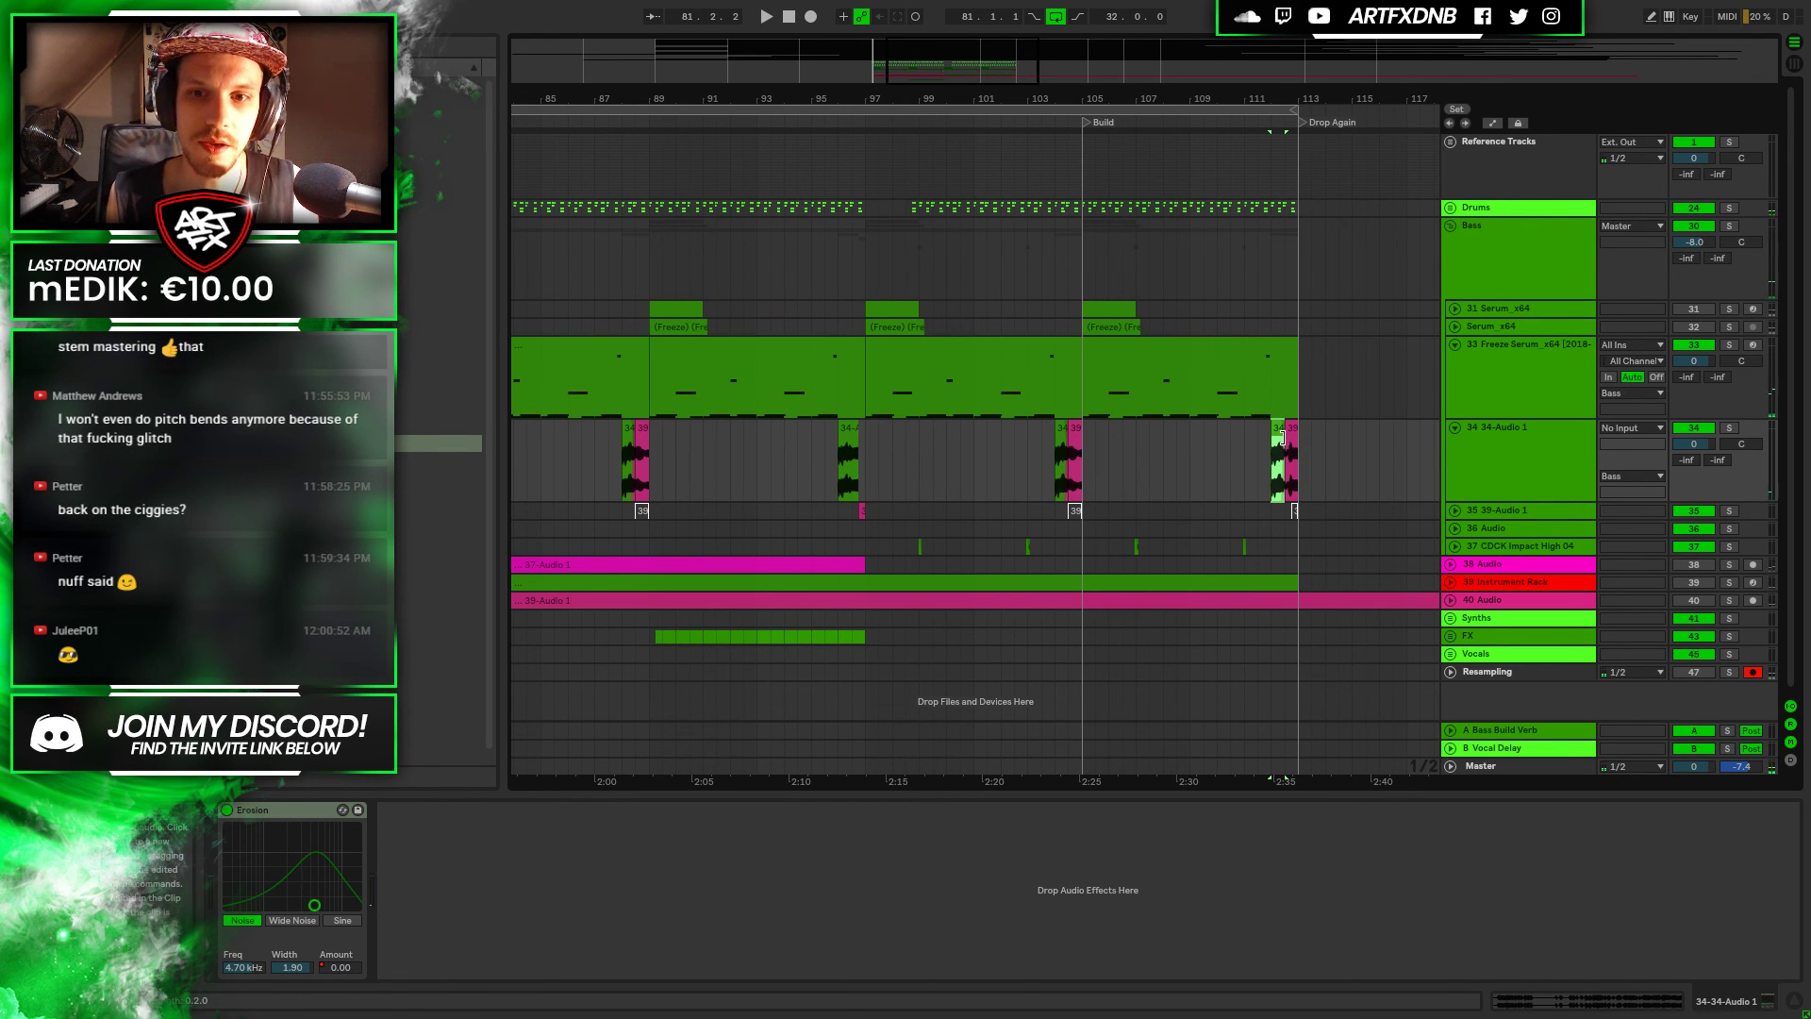
pyautogui.hscroll(-4, 961, 457)
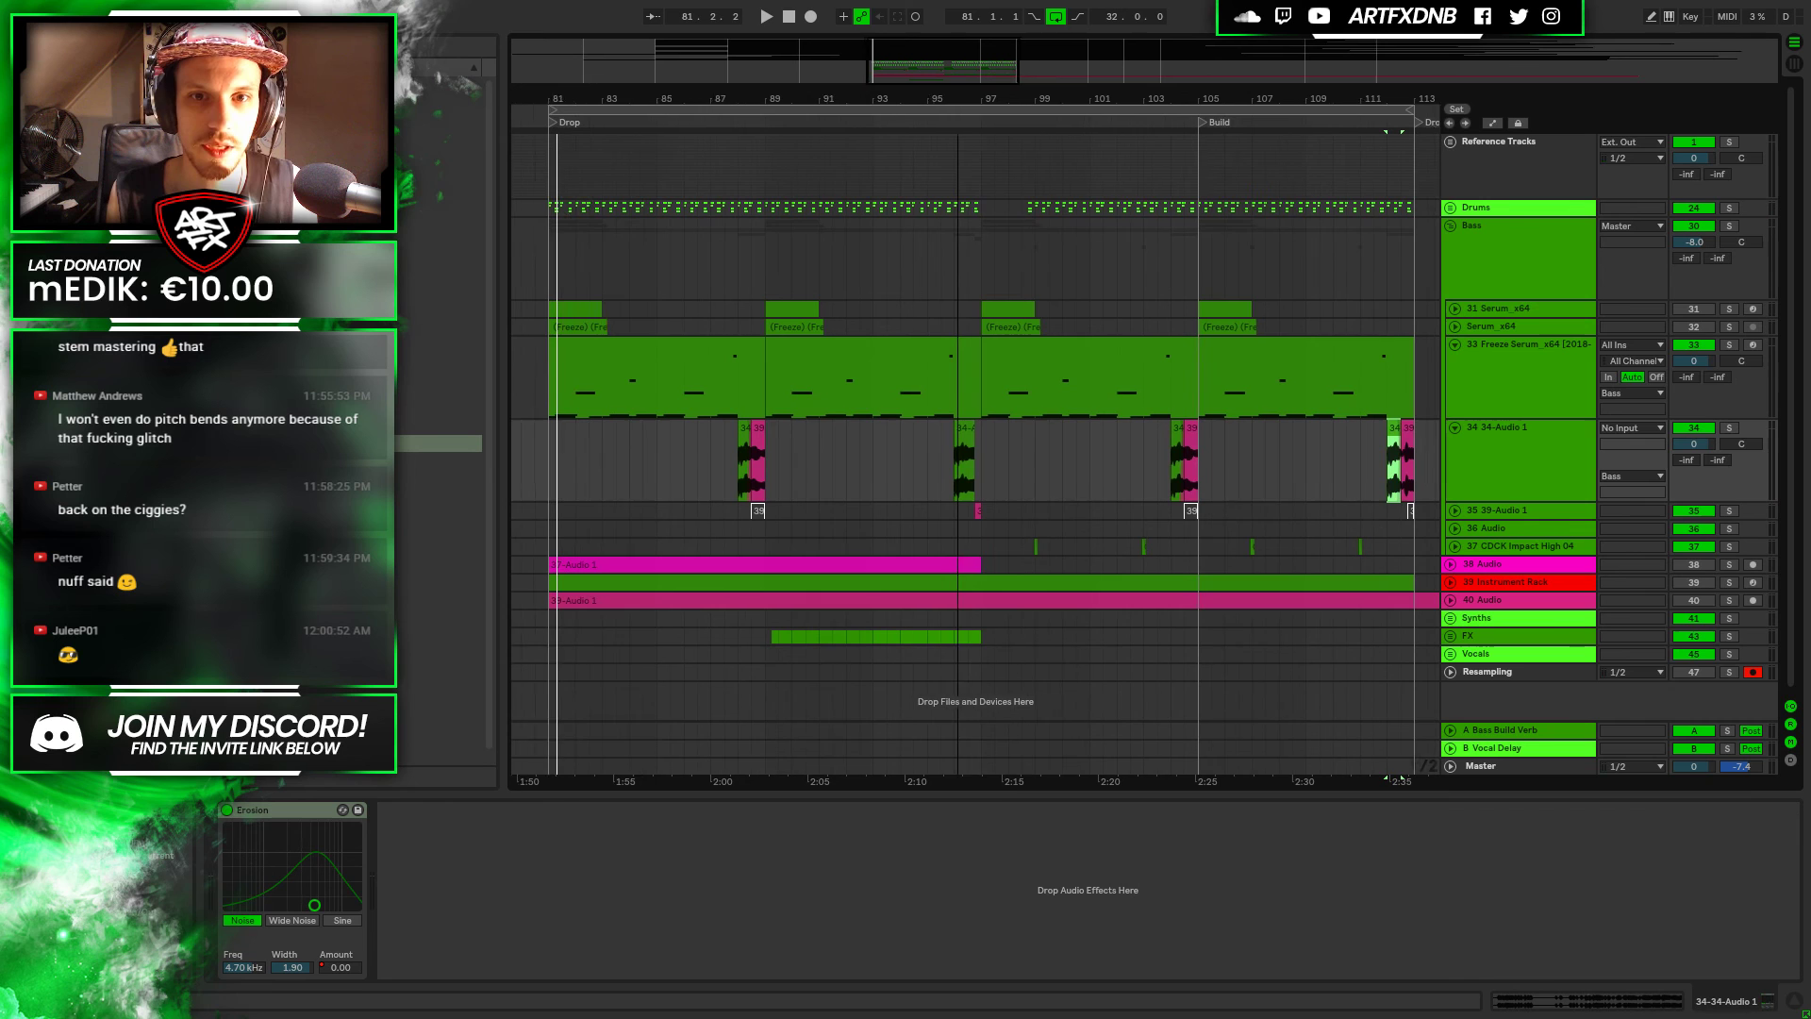
pyautogui.click(962, 457)
pyautogui.press('space')
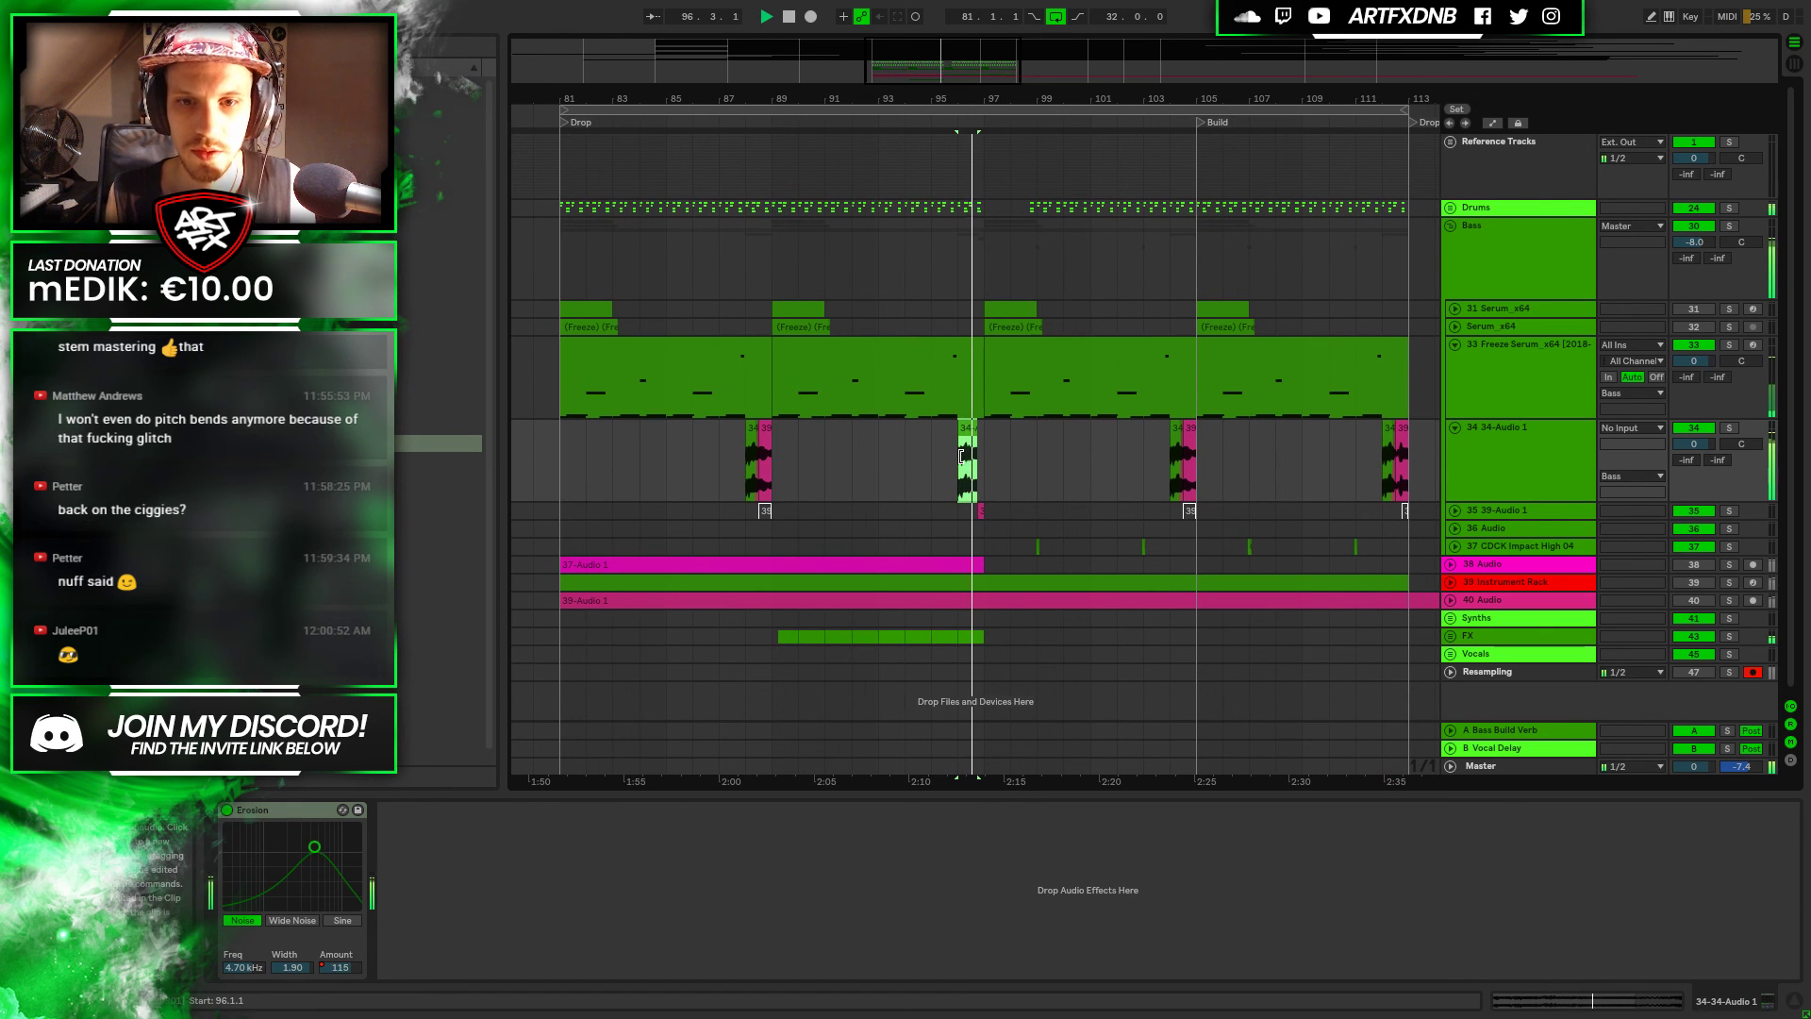
pyautogui.click(1176, 441)
pyautogui.press('space')
pyautogui.press('space')
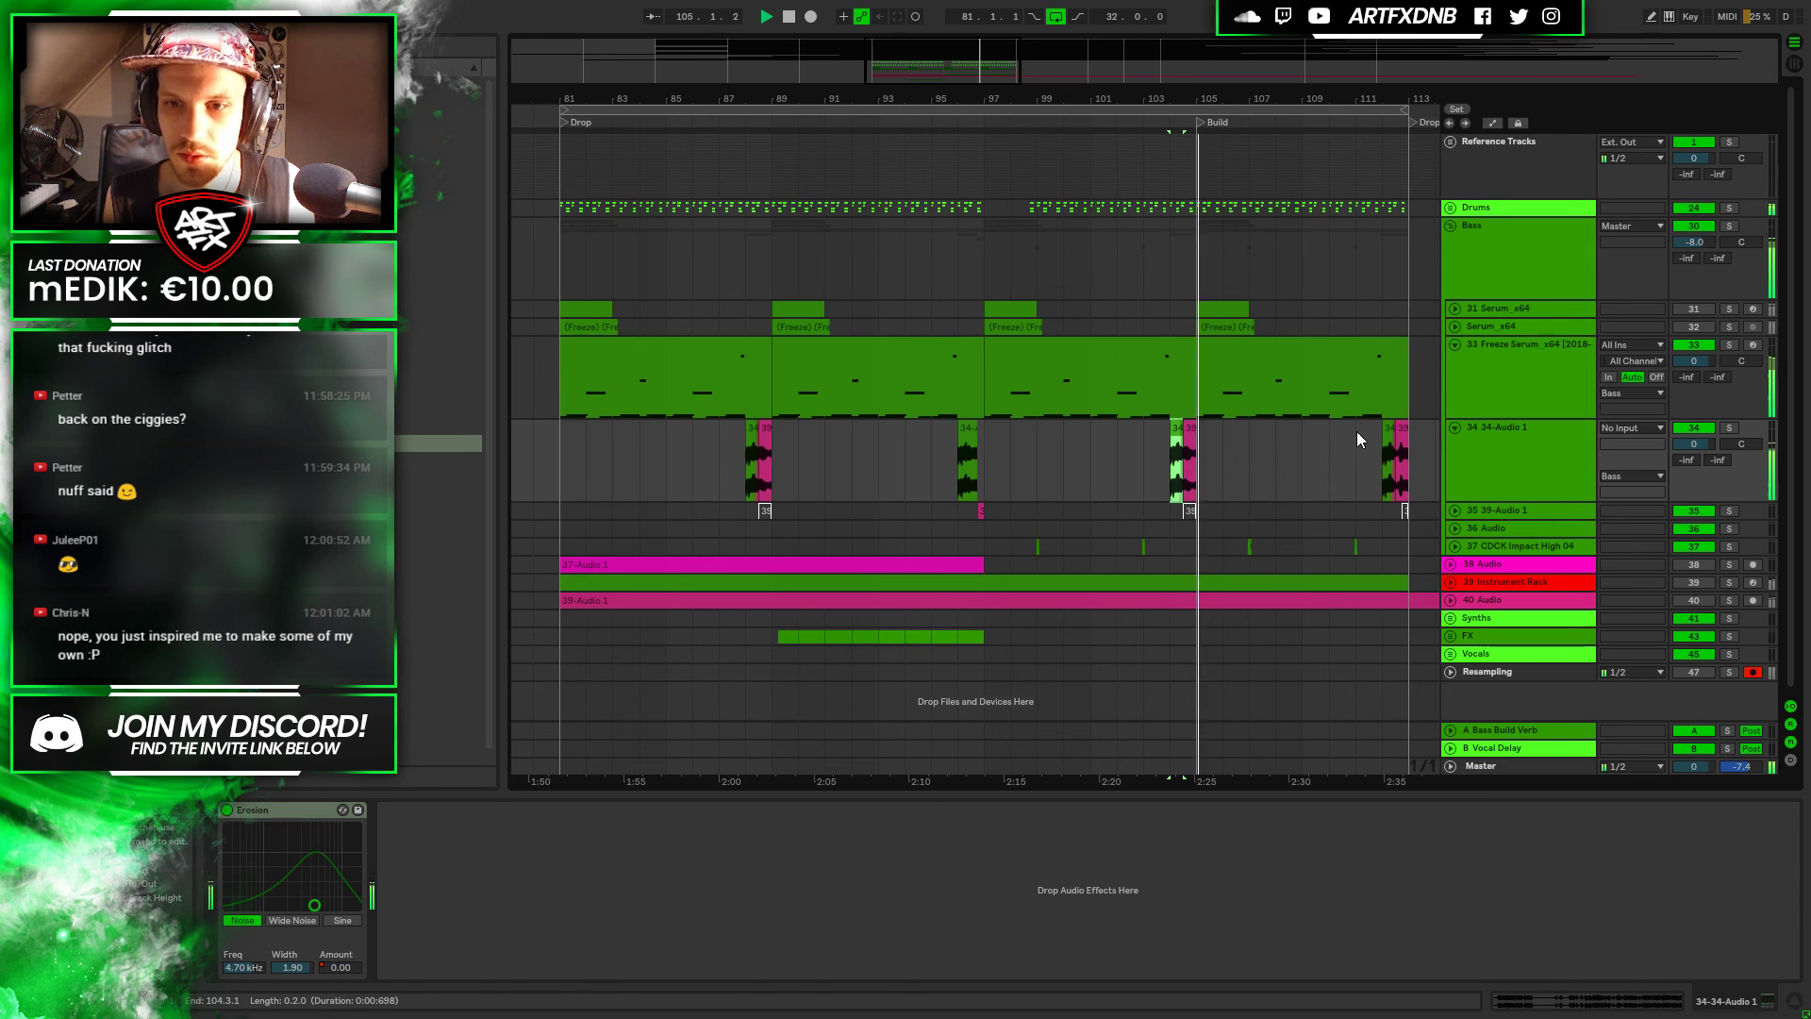
# Play the last 34-Audio fill at bar 112 and delete its clips
pyautogui.click(1394, 439)
pyautogui.press('space')
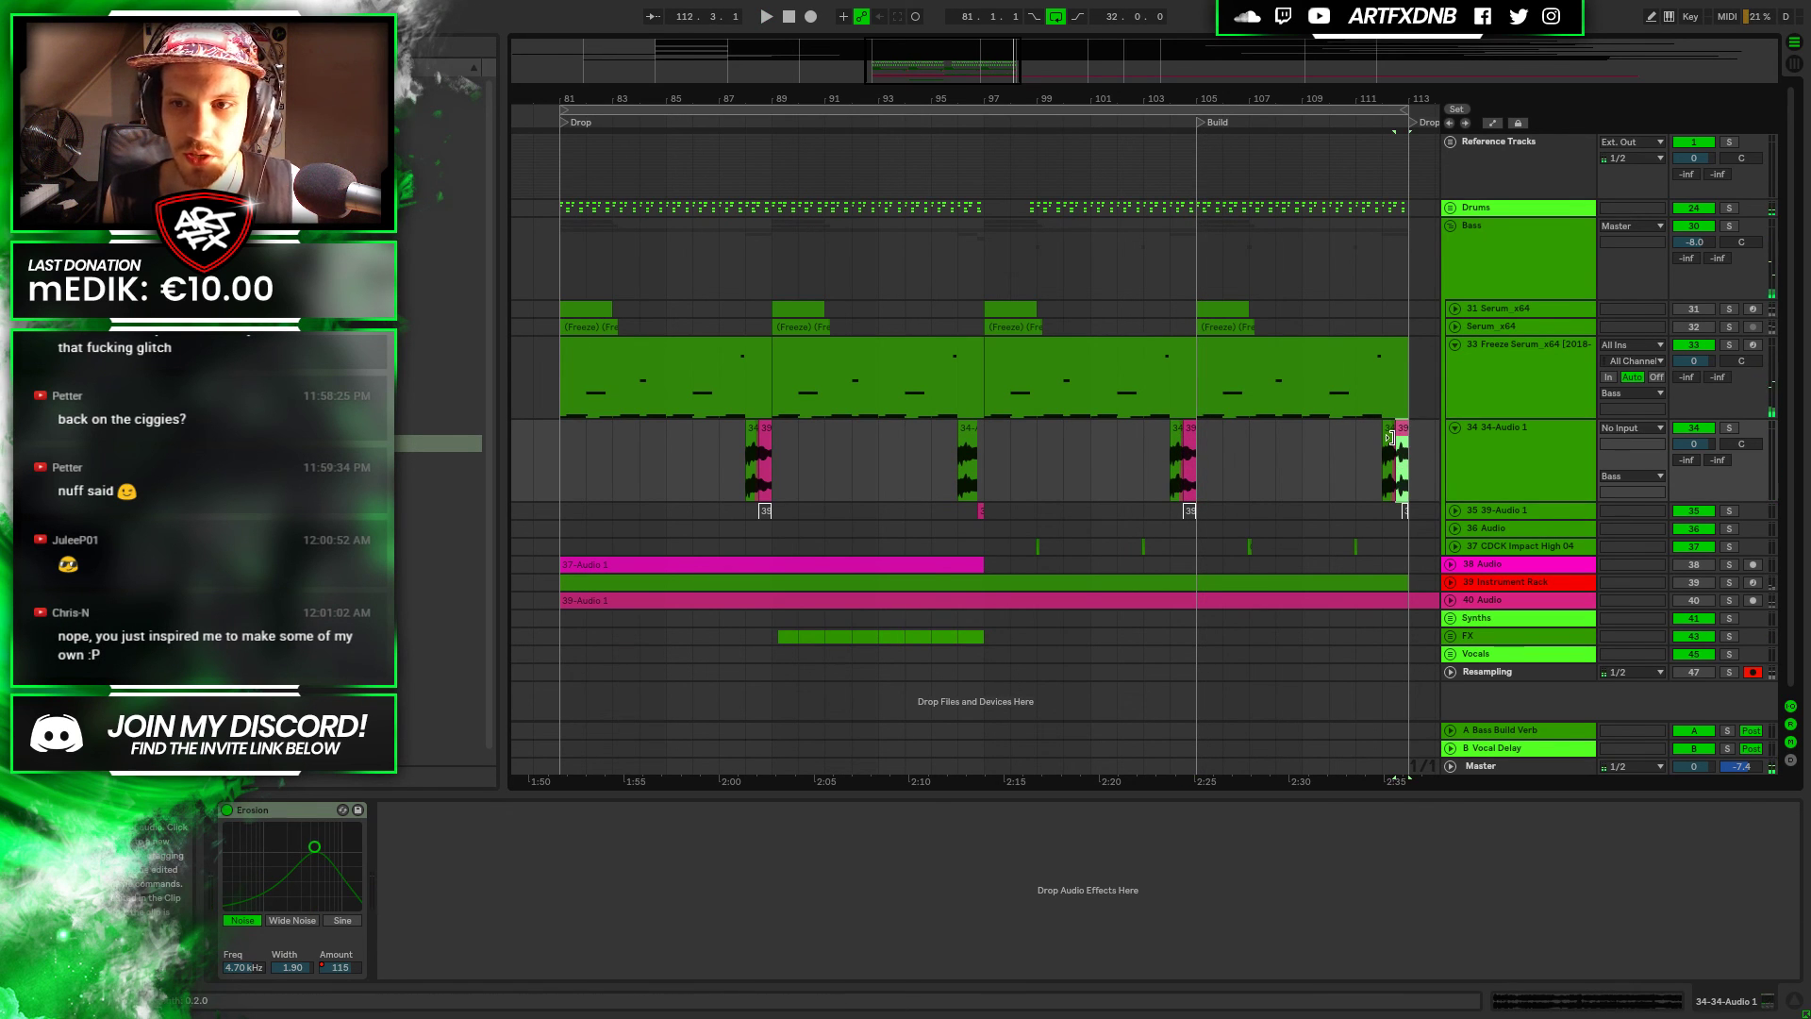
pyautogui.click(1180, 452)
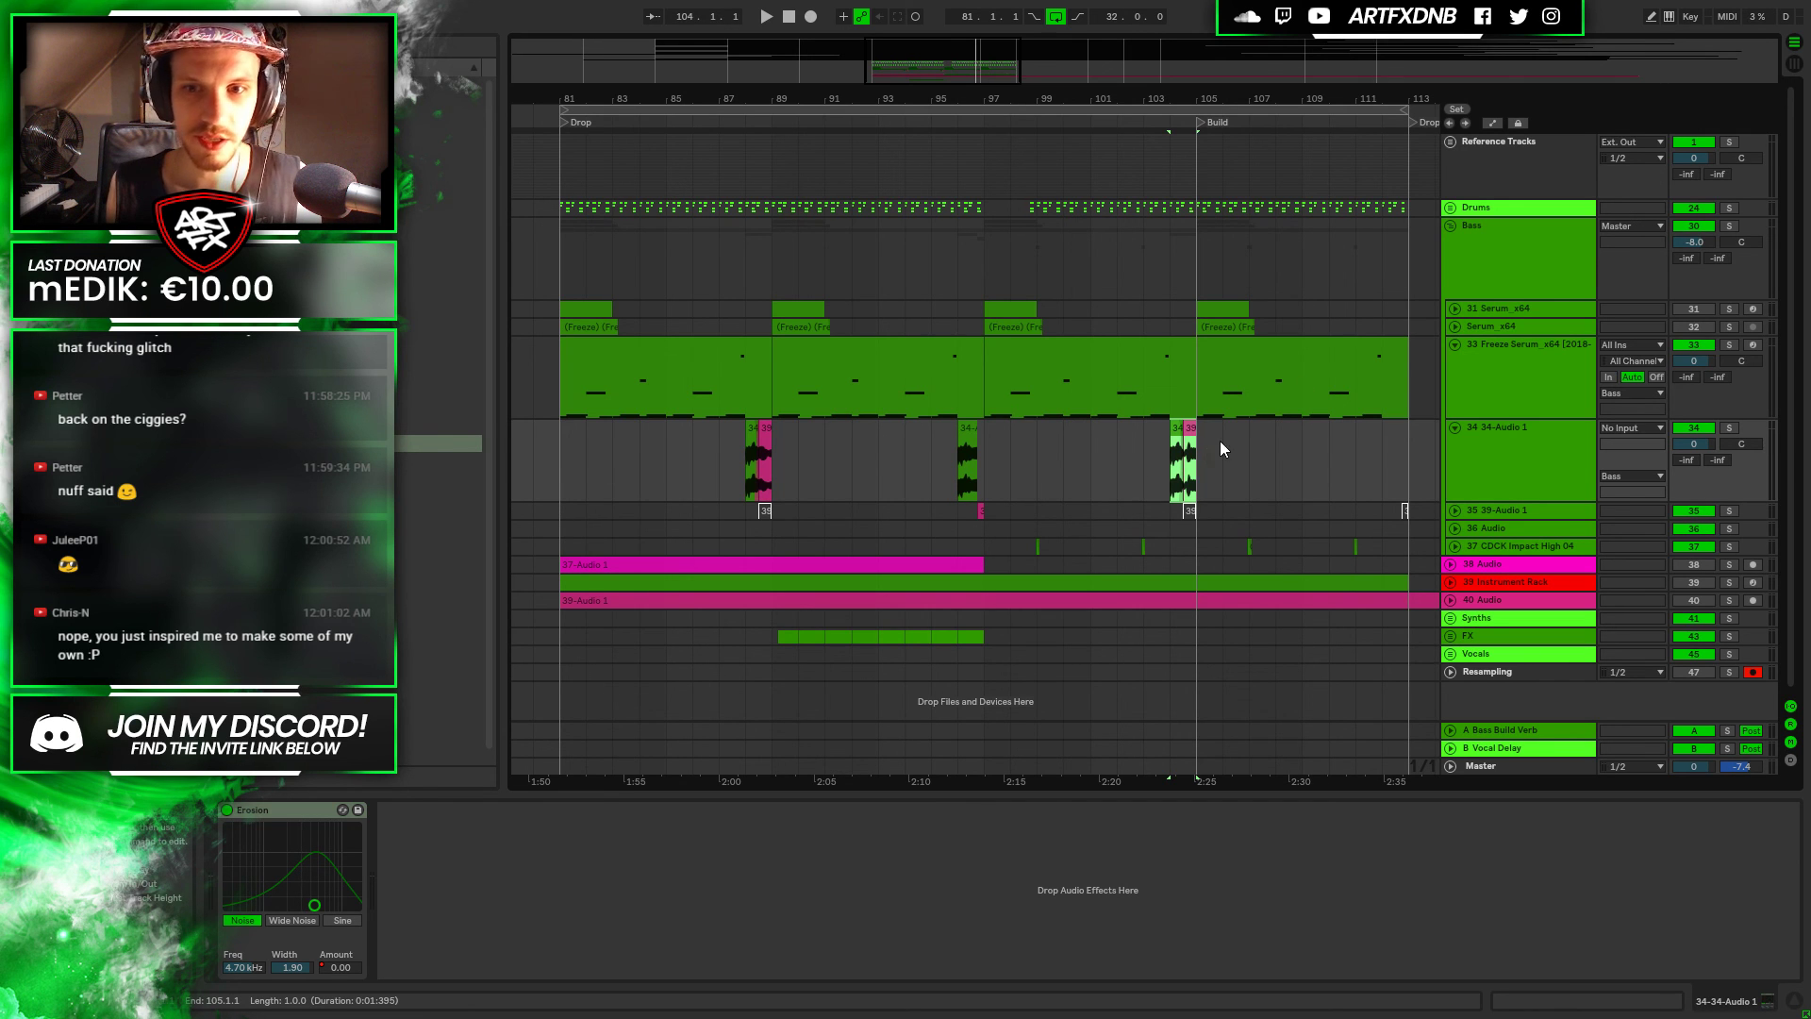
# Compare the remaining 34-Audio fills by playing from bar 87 and from bar 103
pyautogui.click(742, 439)
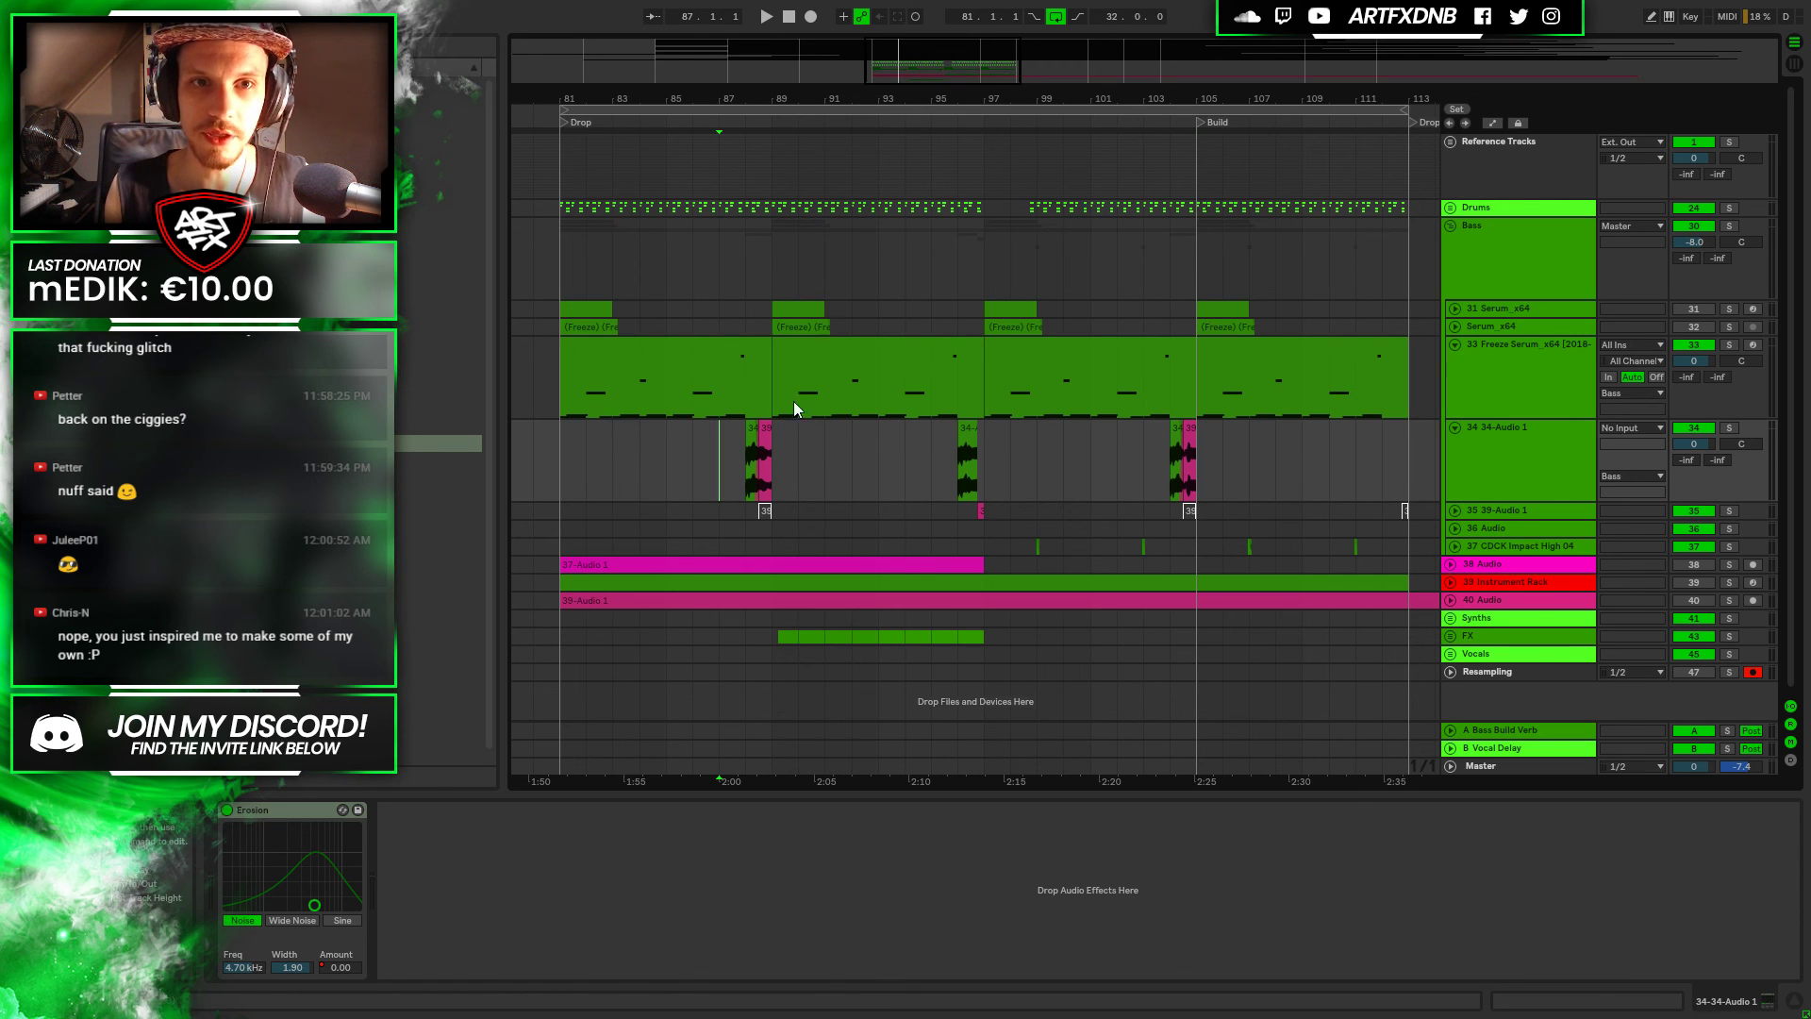
pyautogui.press('space')
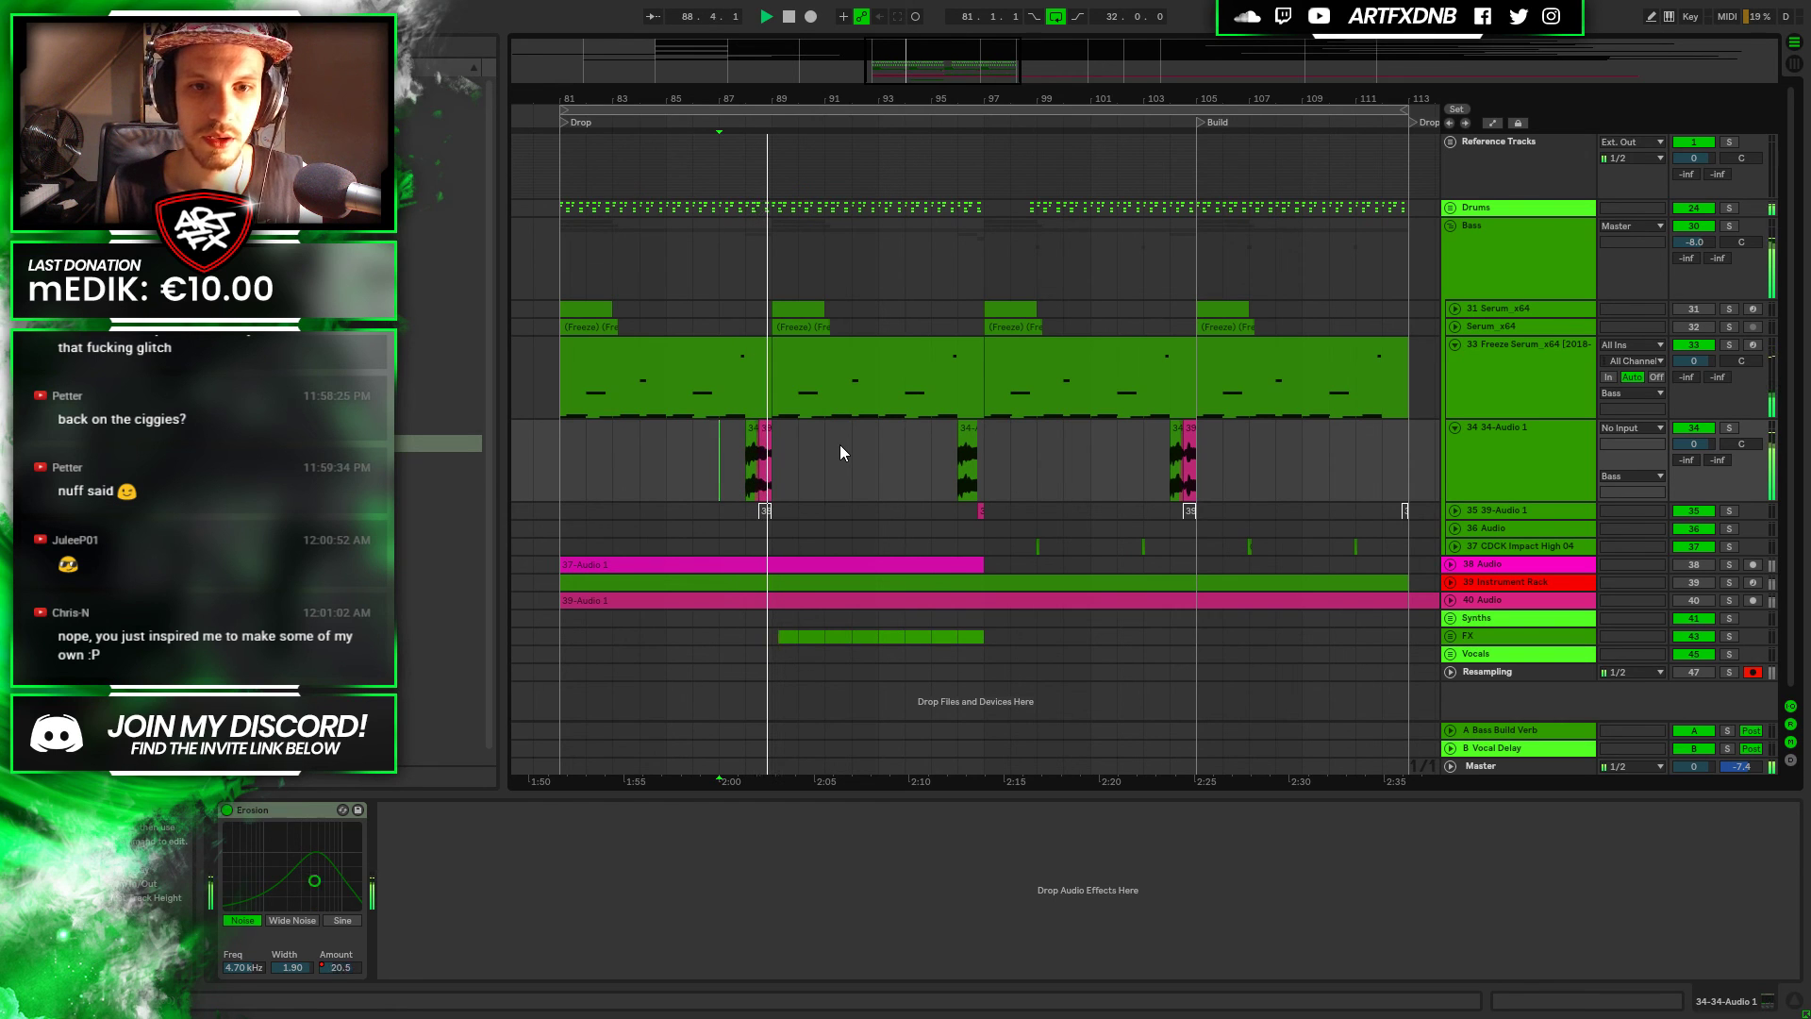
pyautogui.press('space')
pyautogui.click(1144, 462)
pyautogui.press('space')
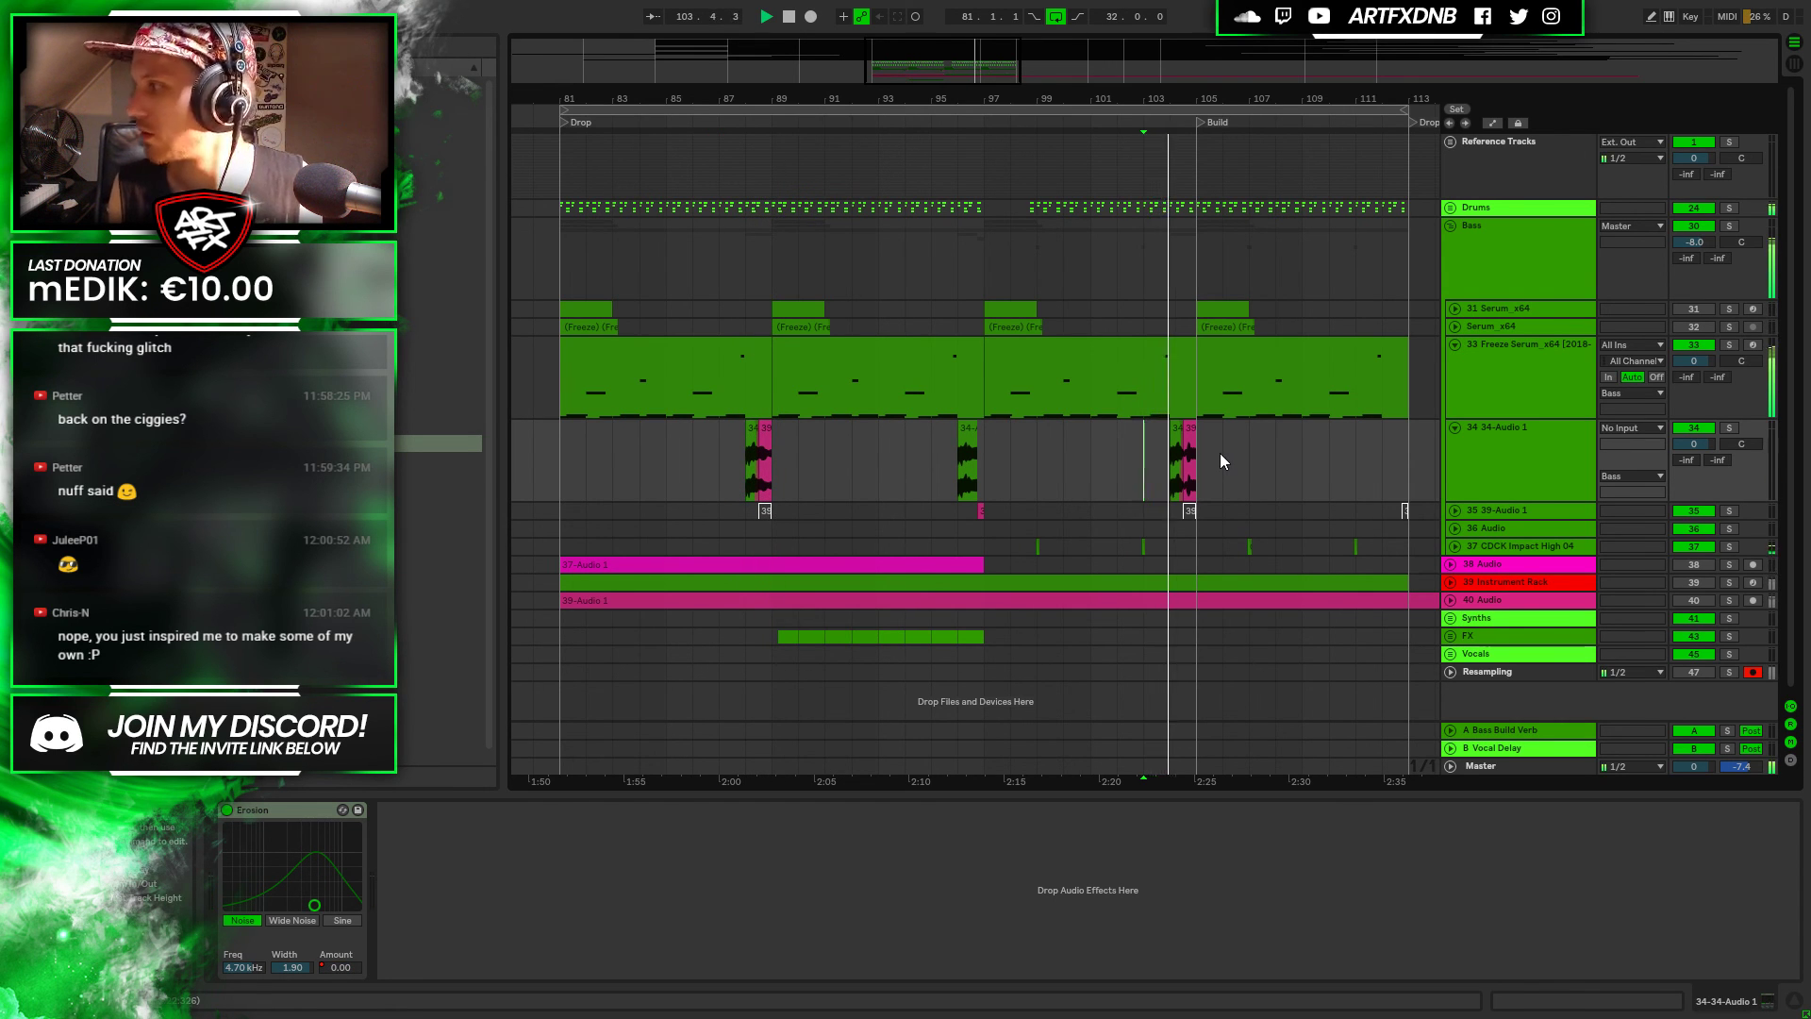
pyautogui.press('space')
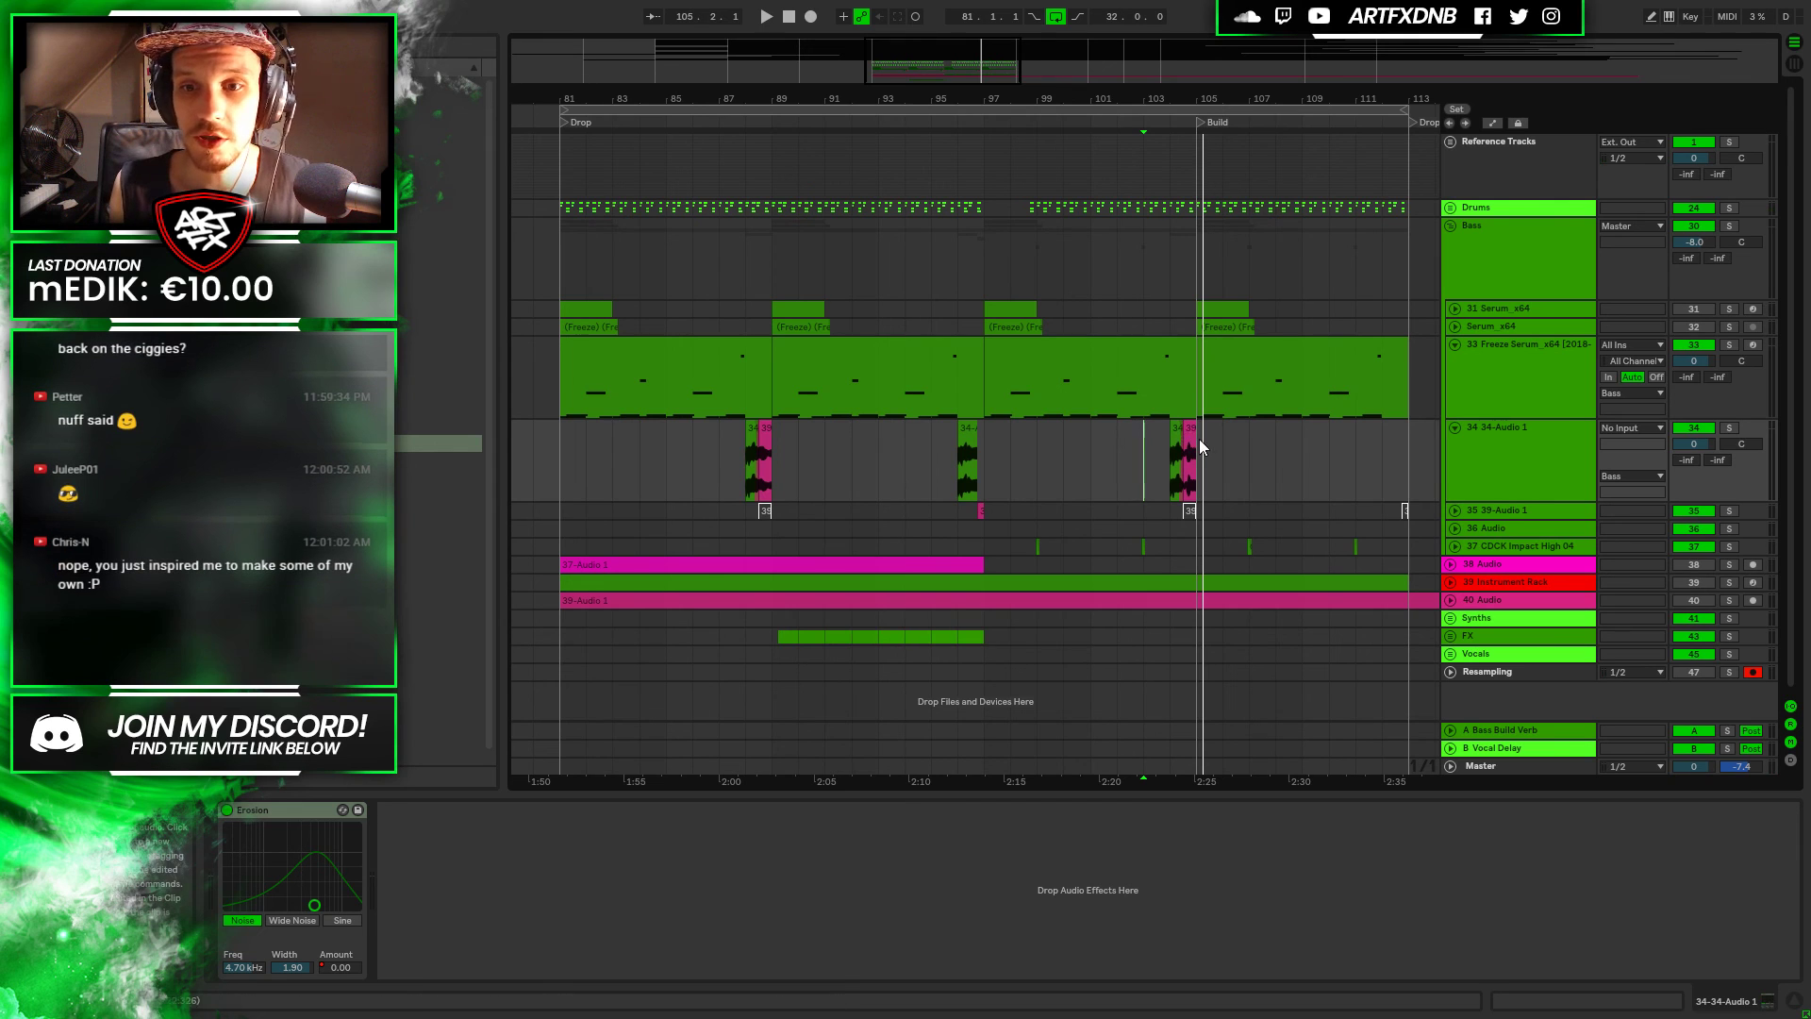
# Listen to the end of the drop from bars 105, 109 and 111
pyautogui.click(1371, 457)
pyautogui.click(1383, 411)
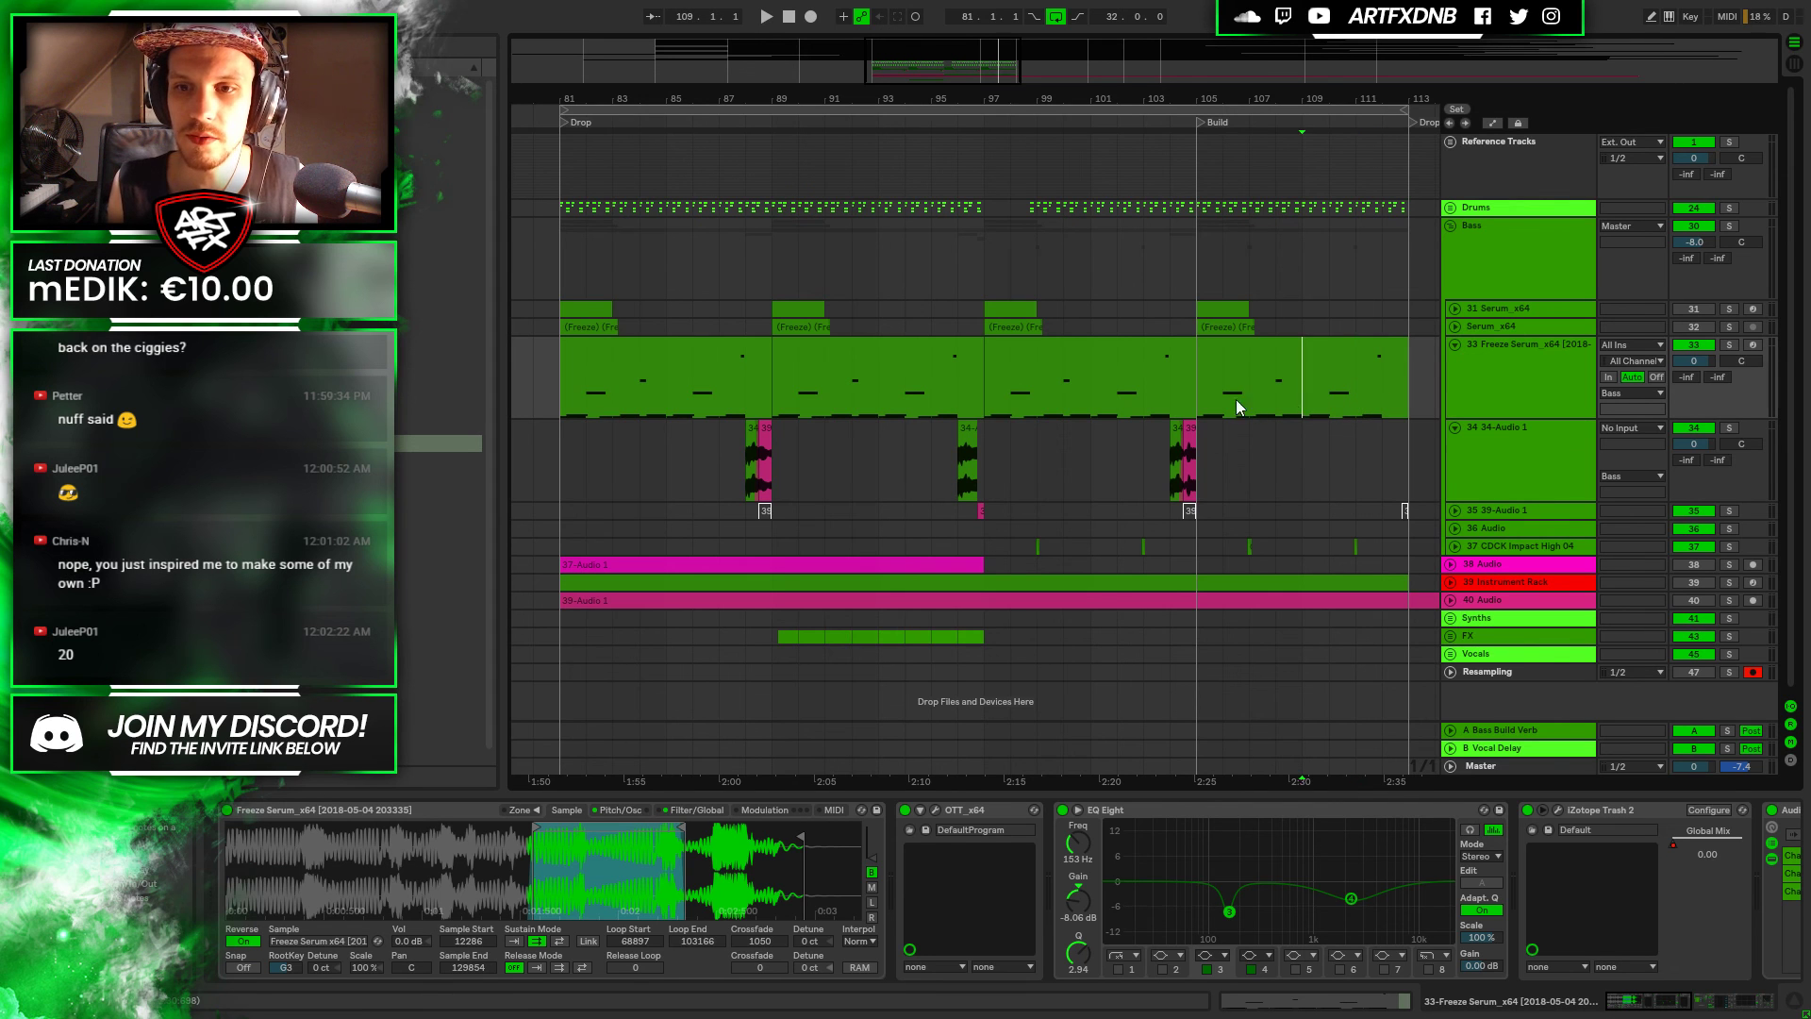
pyautogui.press('space')
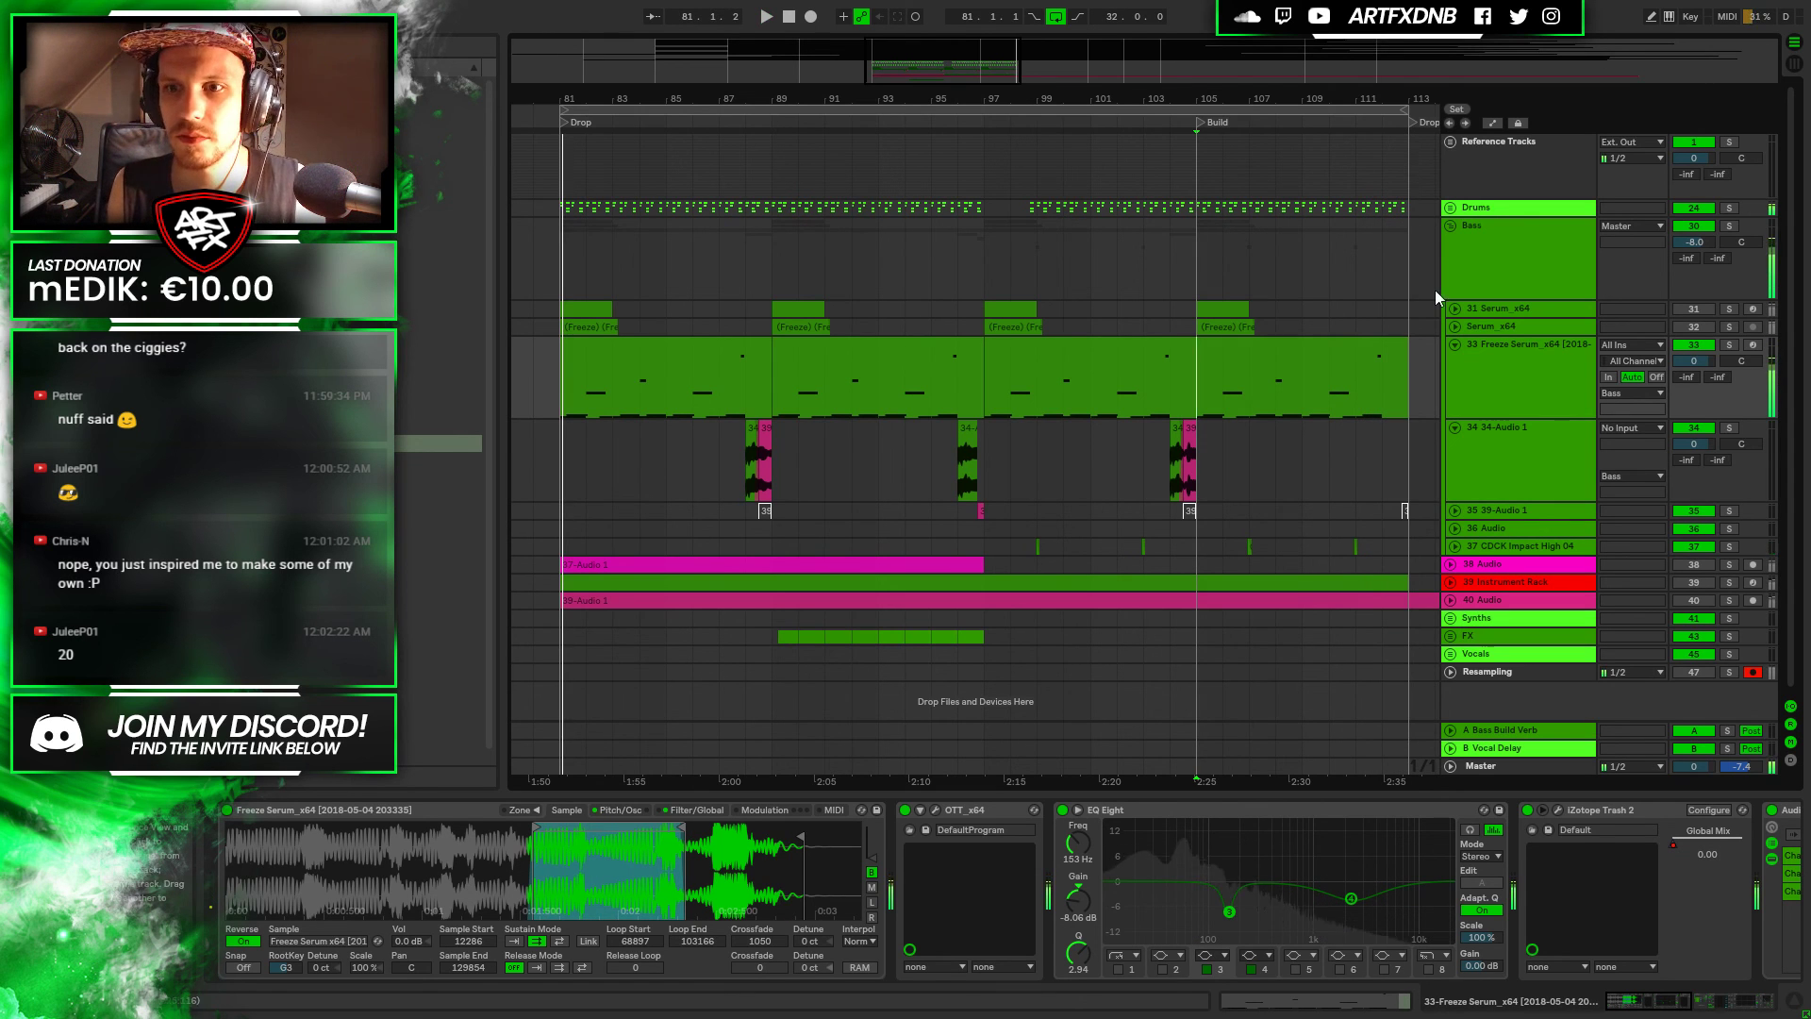
pyautogui.click(1305, 382)
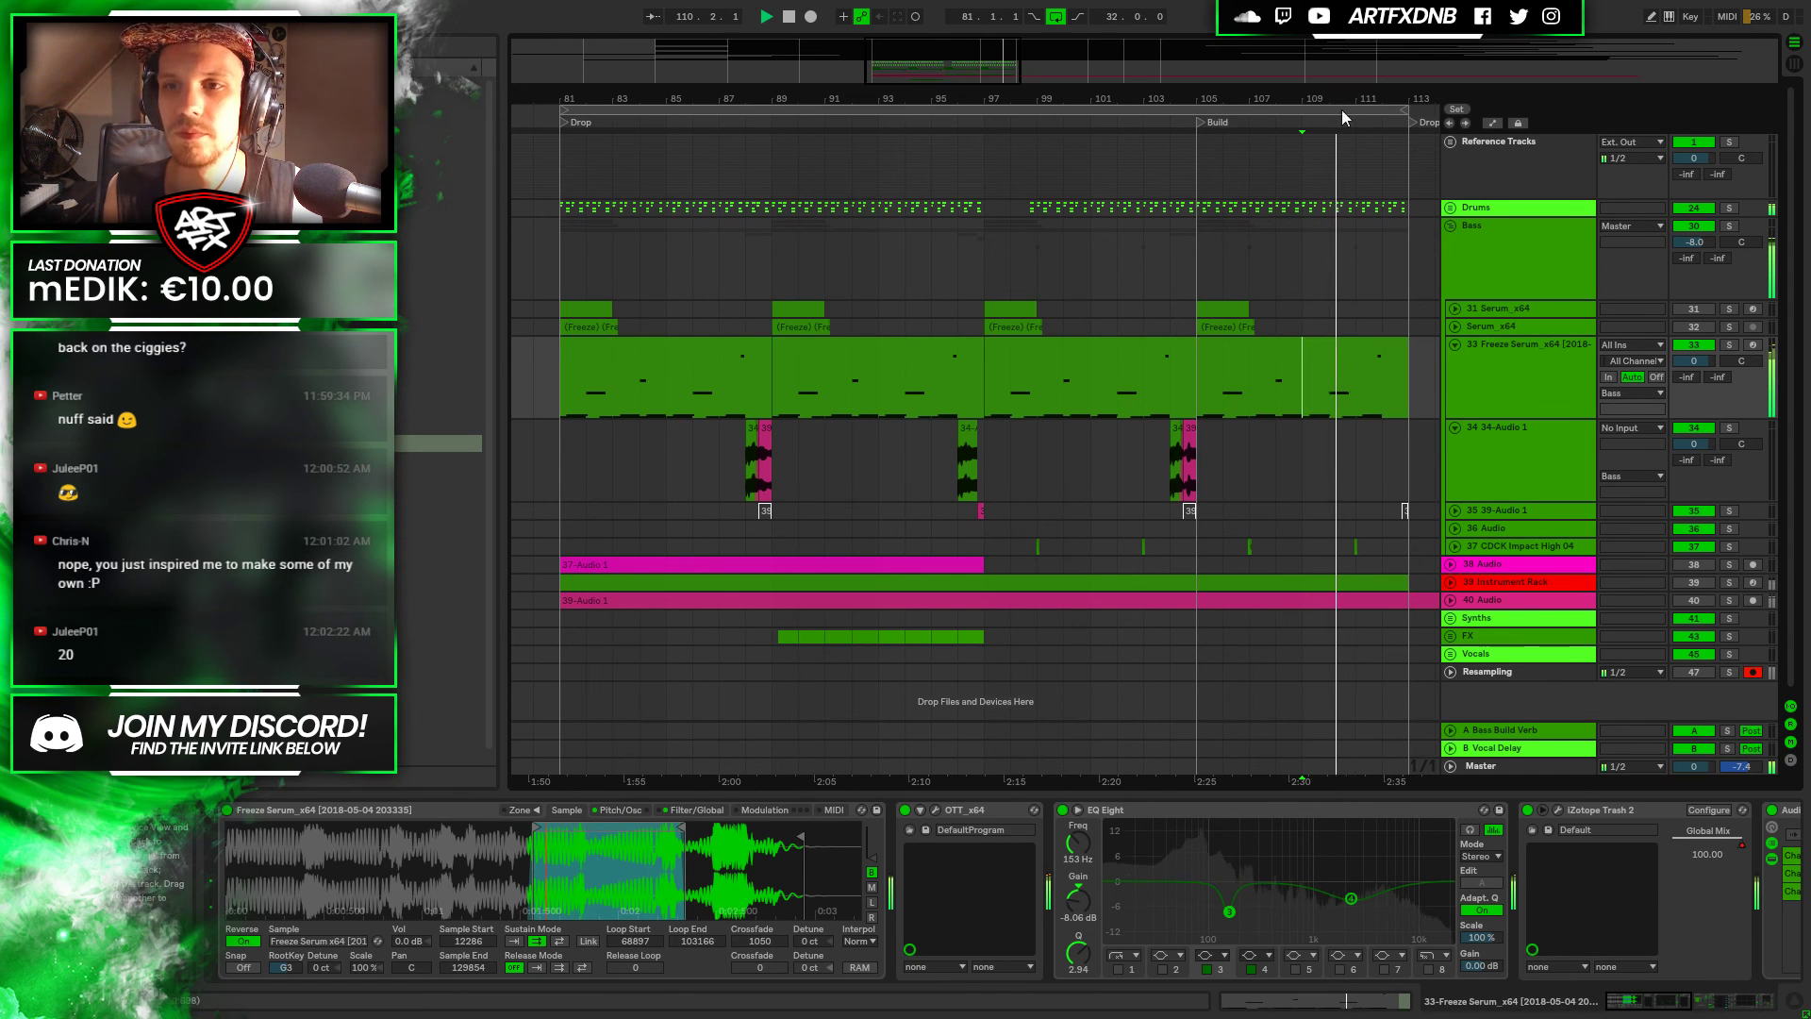
pyautogui.moveTo(1379, 74); pyautogui.dragTo(1379, 106)
pyautogui.click(991, 212)
pyautogui.press('space')
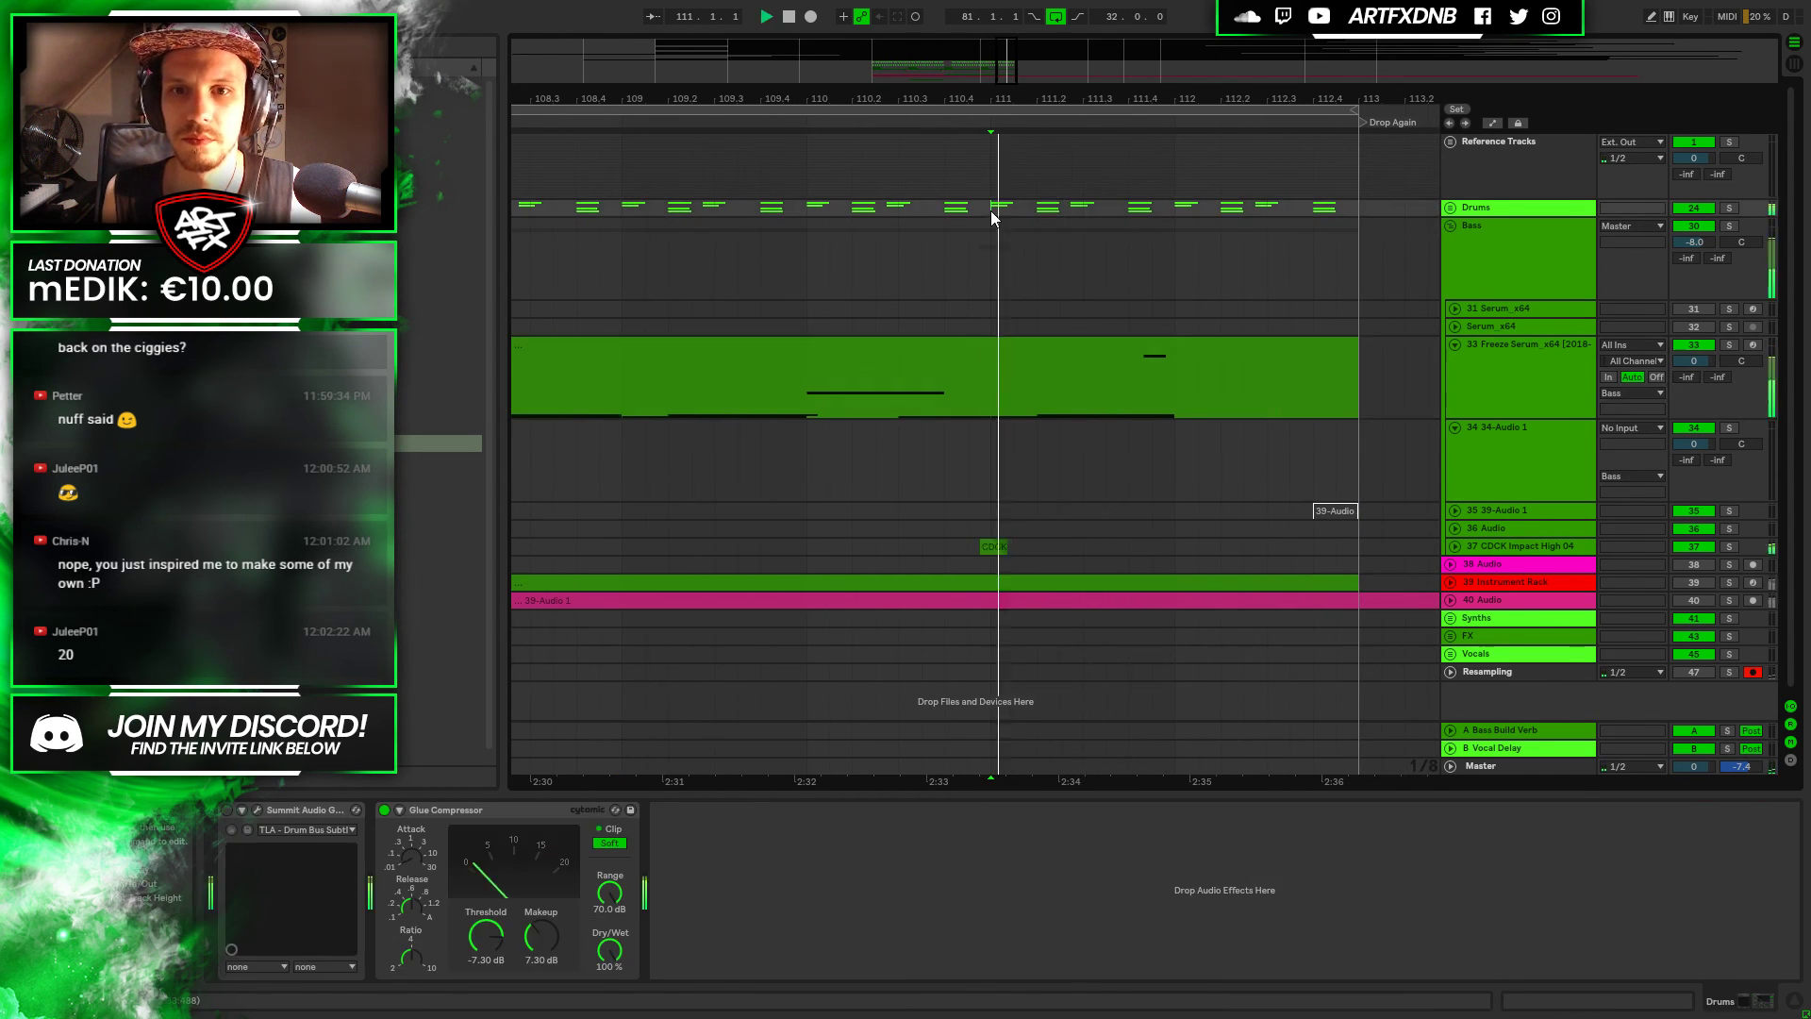
pyautogui.press('space')
# Deactivate the last two bars of the Freeze Serum clip, from bar 111 to 113, and play from bar 110
pyautogui.click(1000, 385)
pyautogui.click(1168, 362)
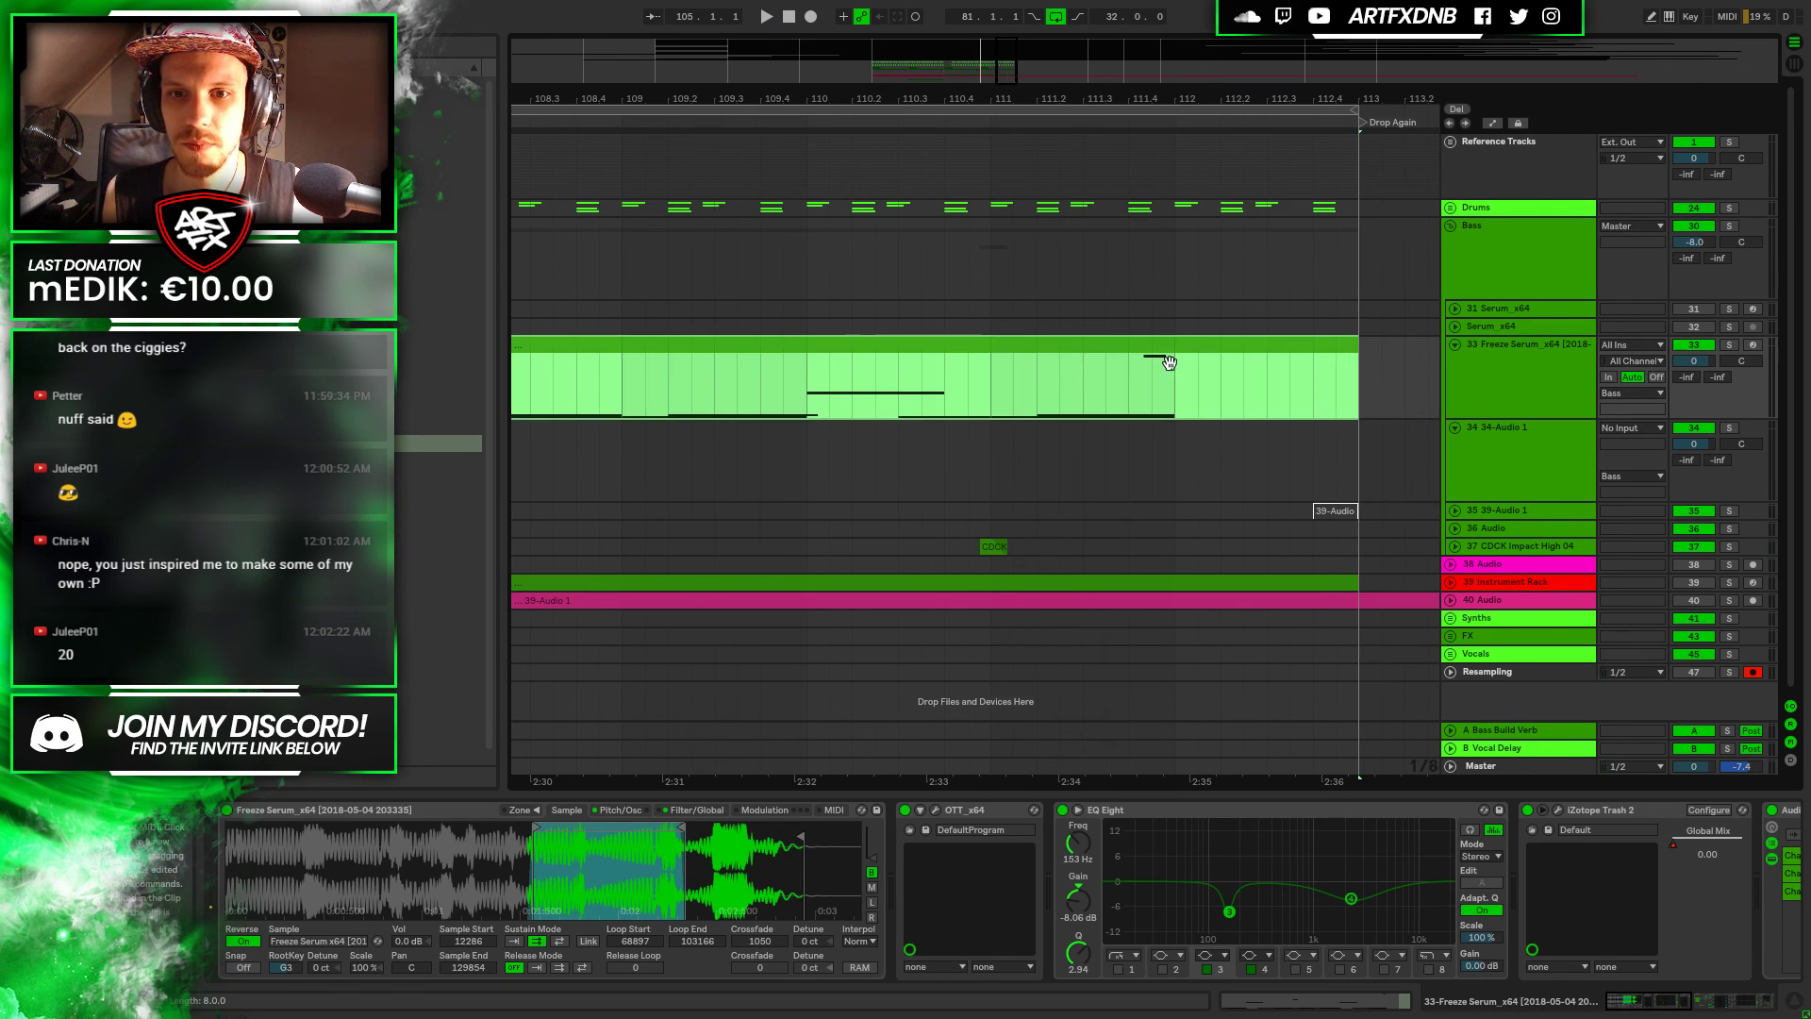
pyautogui.moveTo(991, 378); pyautogui.dragTo(1364, 374)
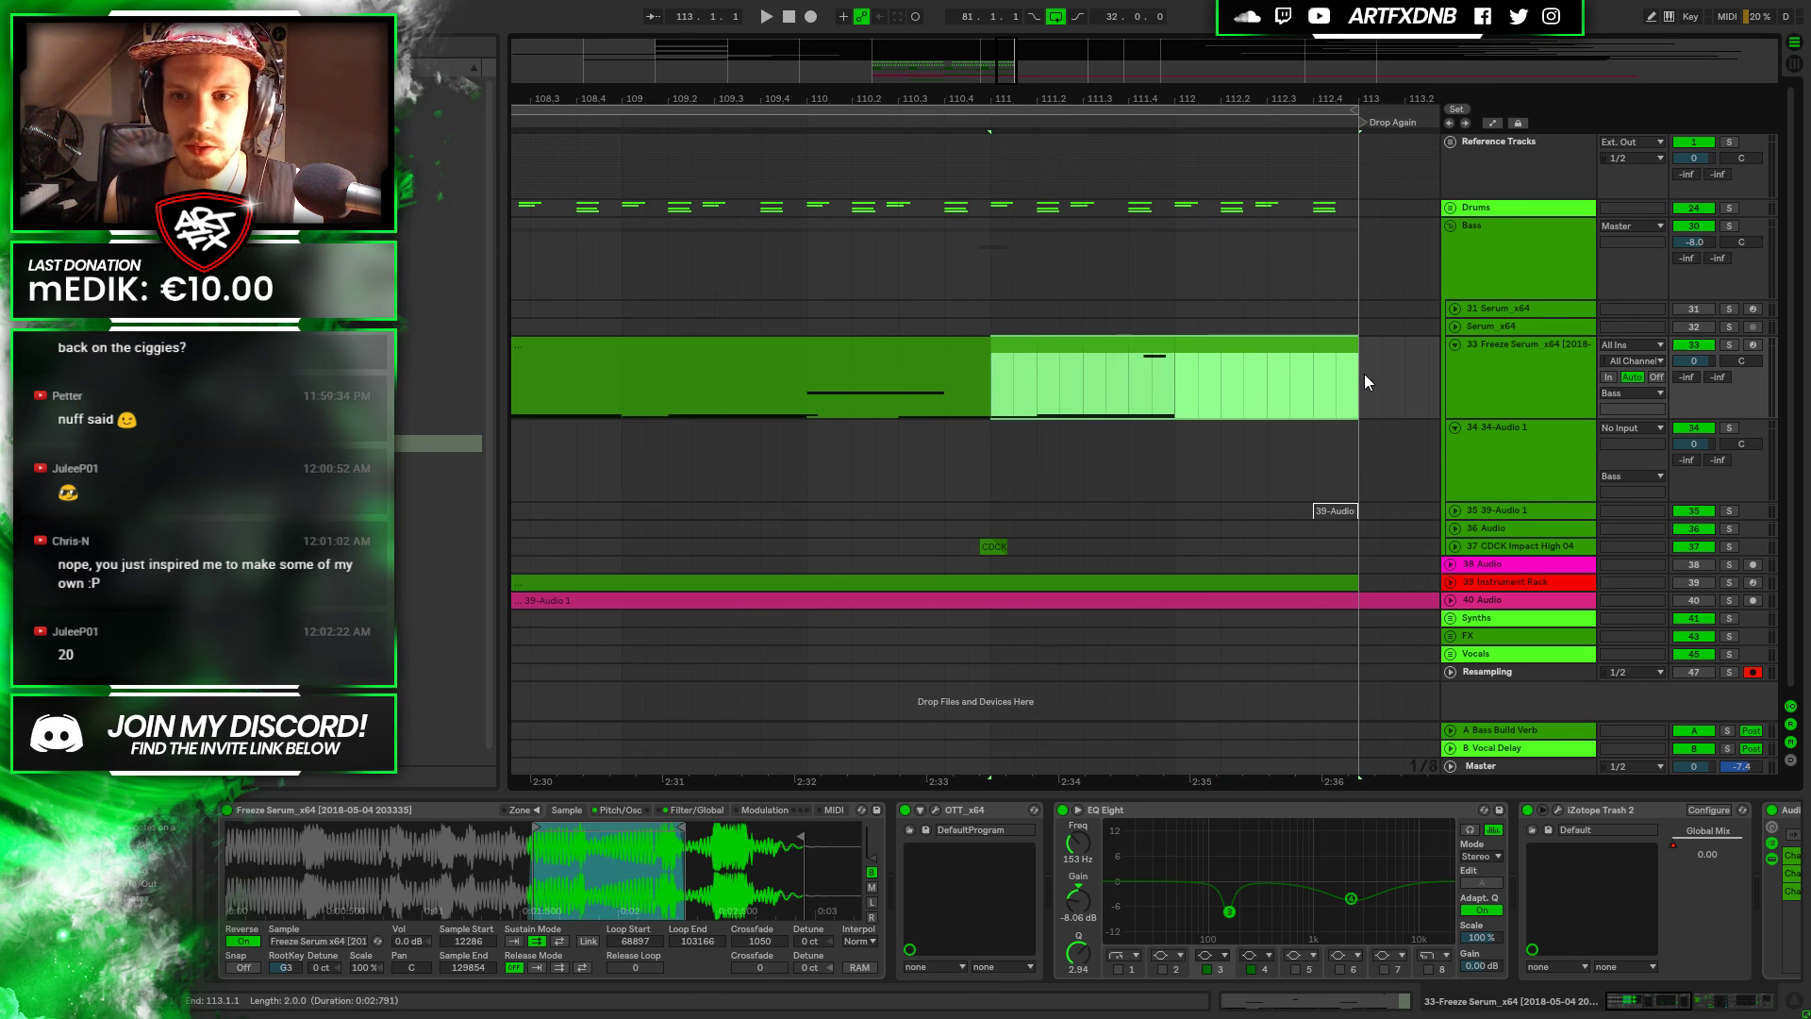
pyautogui.press('0')
pyautogui.click(810, 273)
pyautogui.press('space')
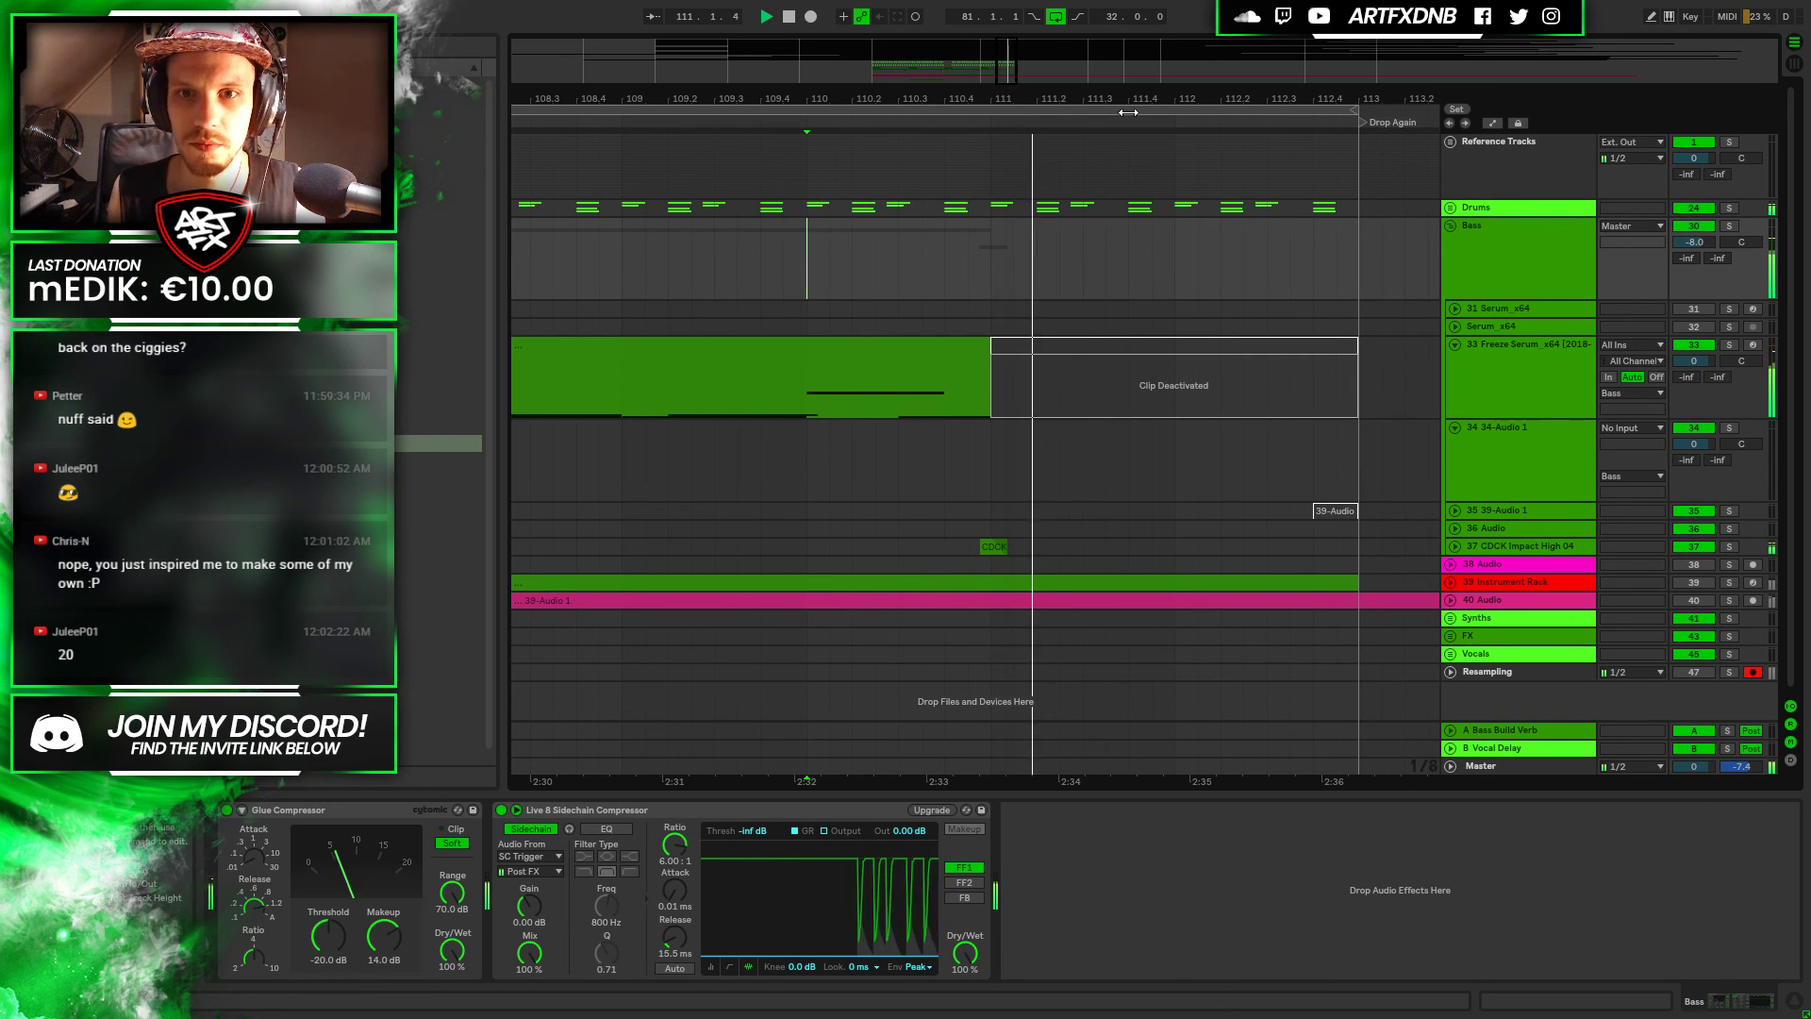
# Expand the Drums group and delete the trigger and kick clips at 111.2.4 plus all drum clips from 111.4.4 to 112.4.4
pyautogui.click(1037, 207)
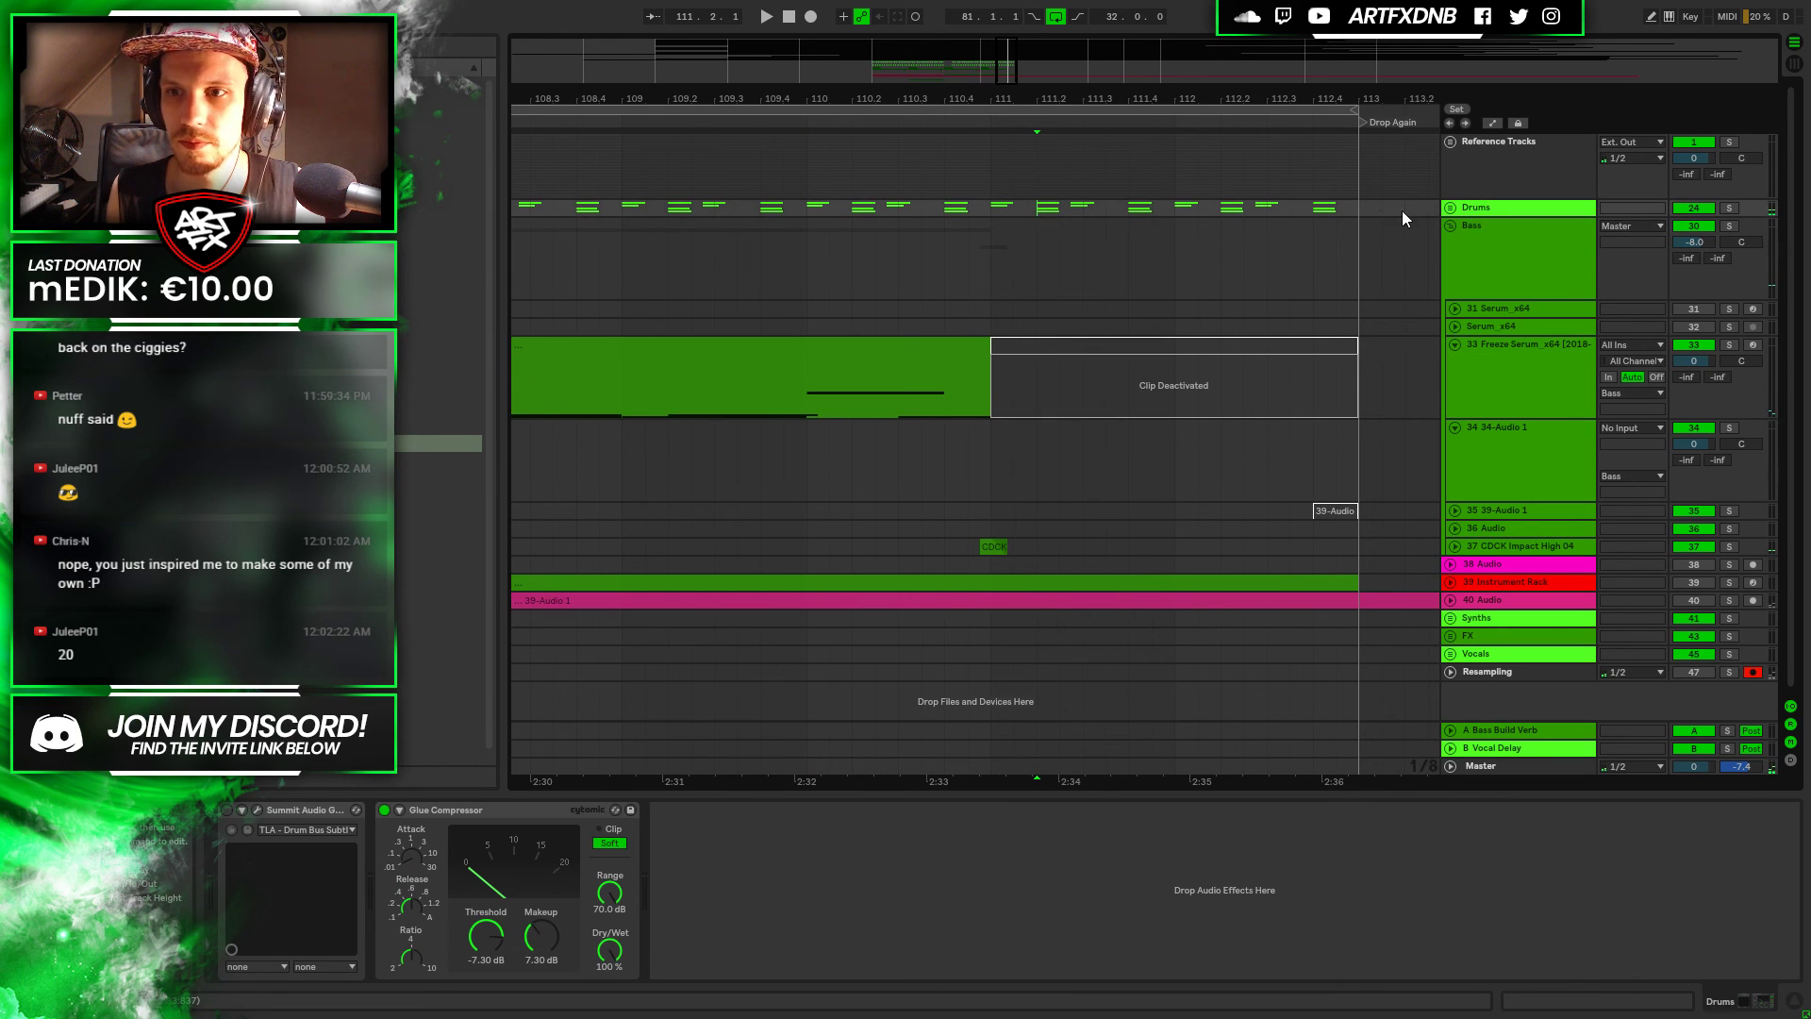
pyautogui.click(1449, 208)
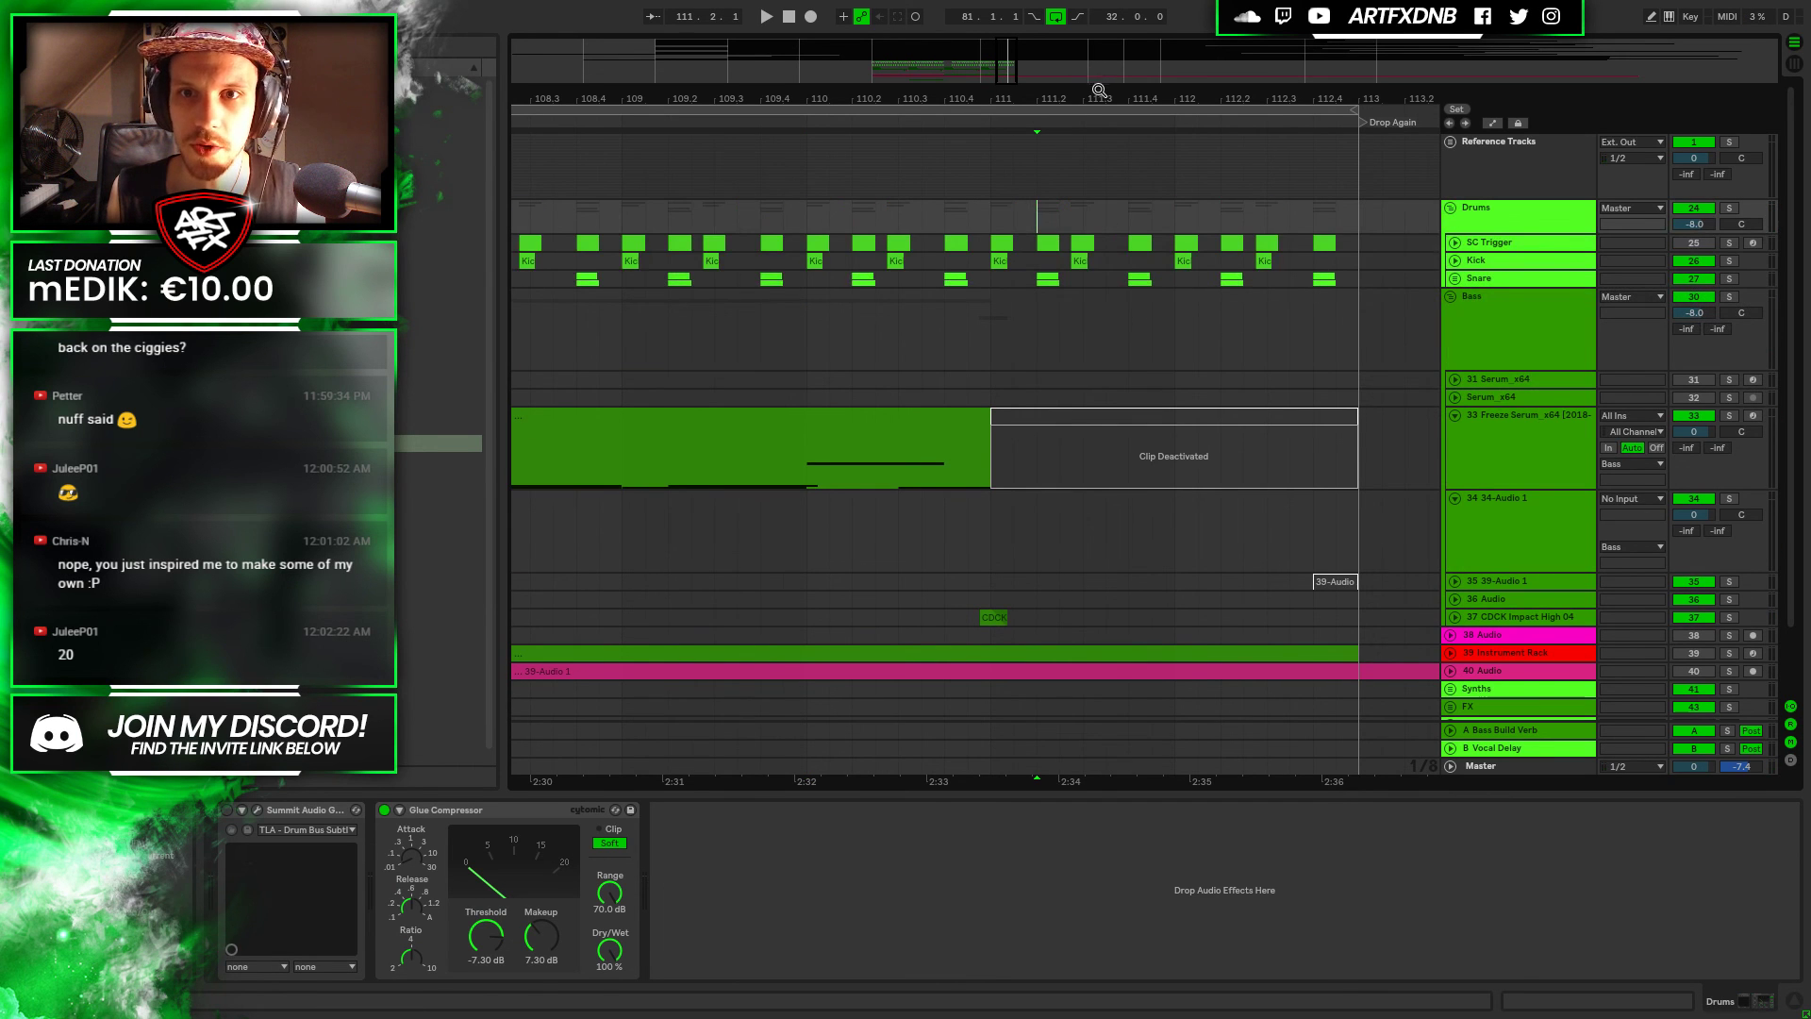
pyautogui.moveTo(1093, 94); pyautogui.dragTo(1092, 123)
pyautogui.press('-')
pyautogui.click(877, 243)
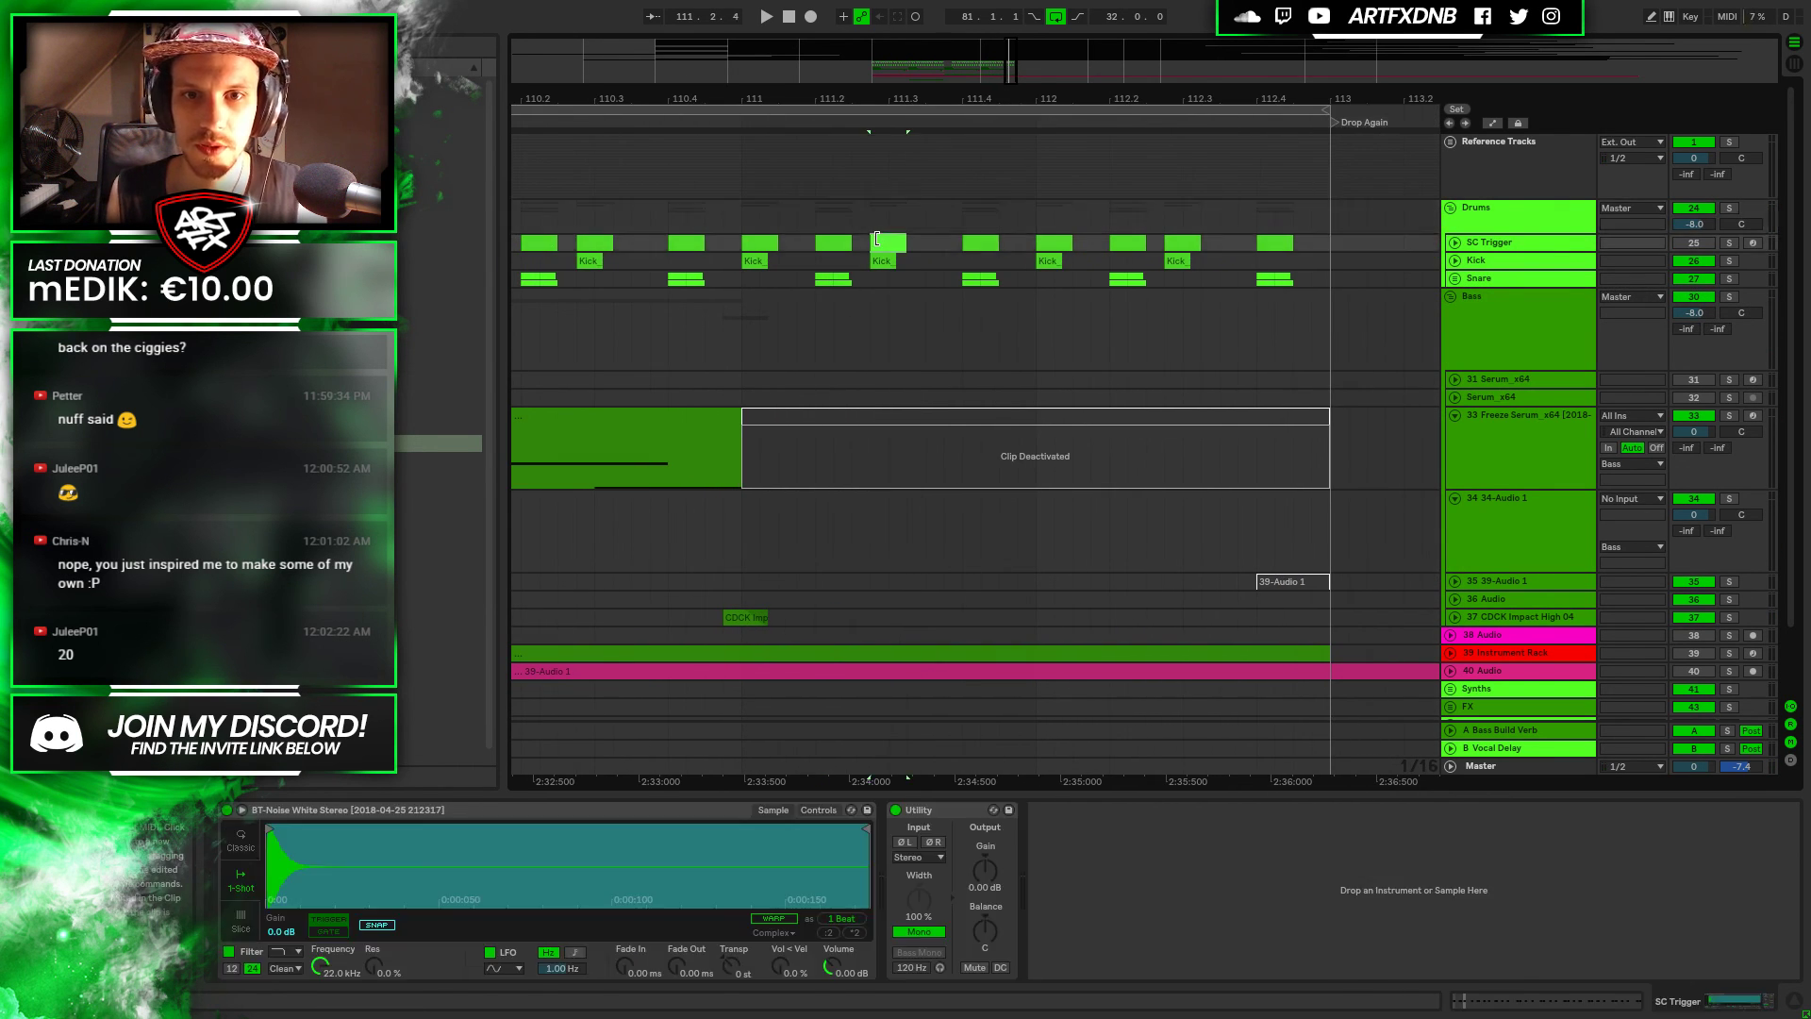
pyautogui.keyDown('shift'); pyautogui.click(882, 260); pyautogui.keyUp('shift')
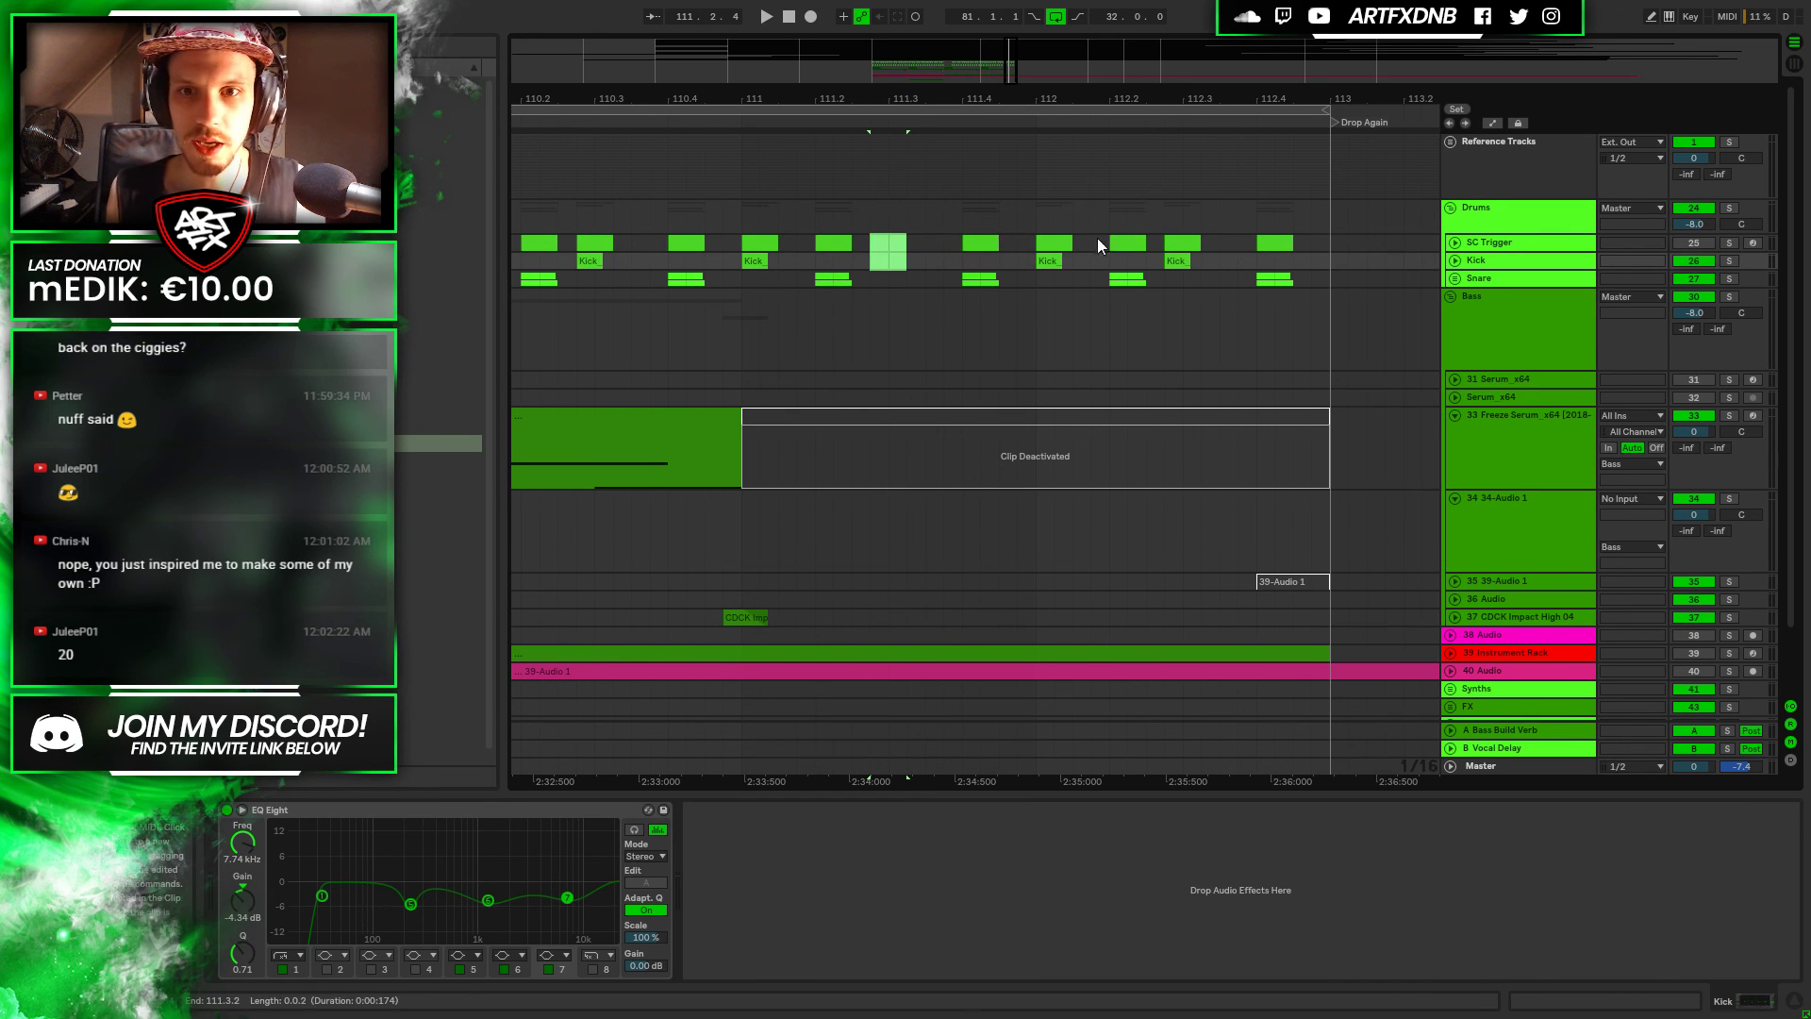
pyautogui.moveTo(1028, 246); pyautogui.dragTo(1311, 273)
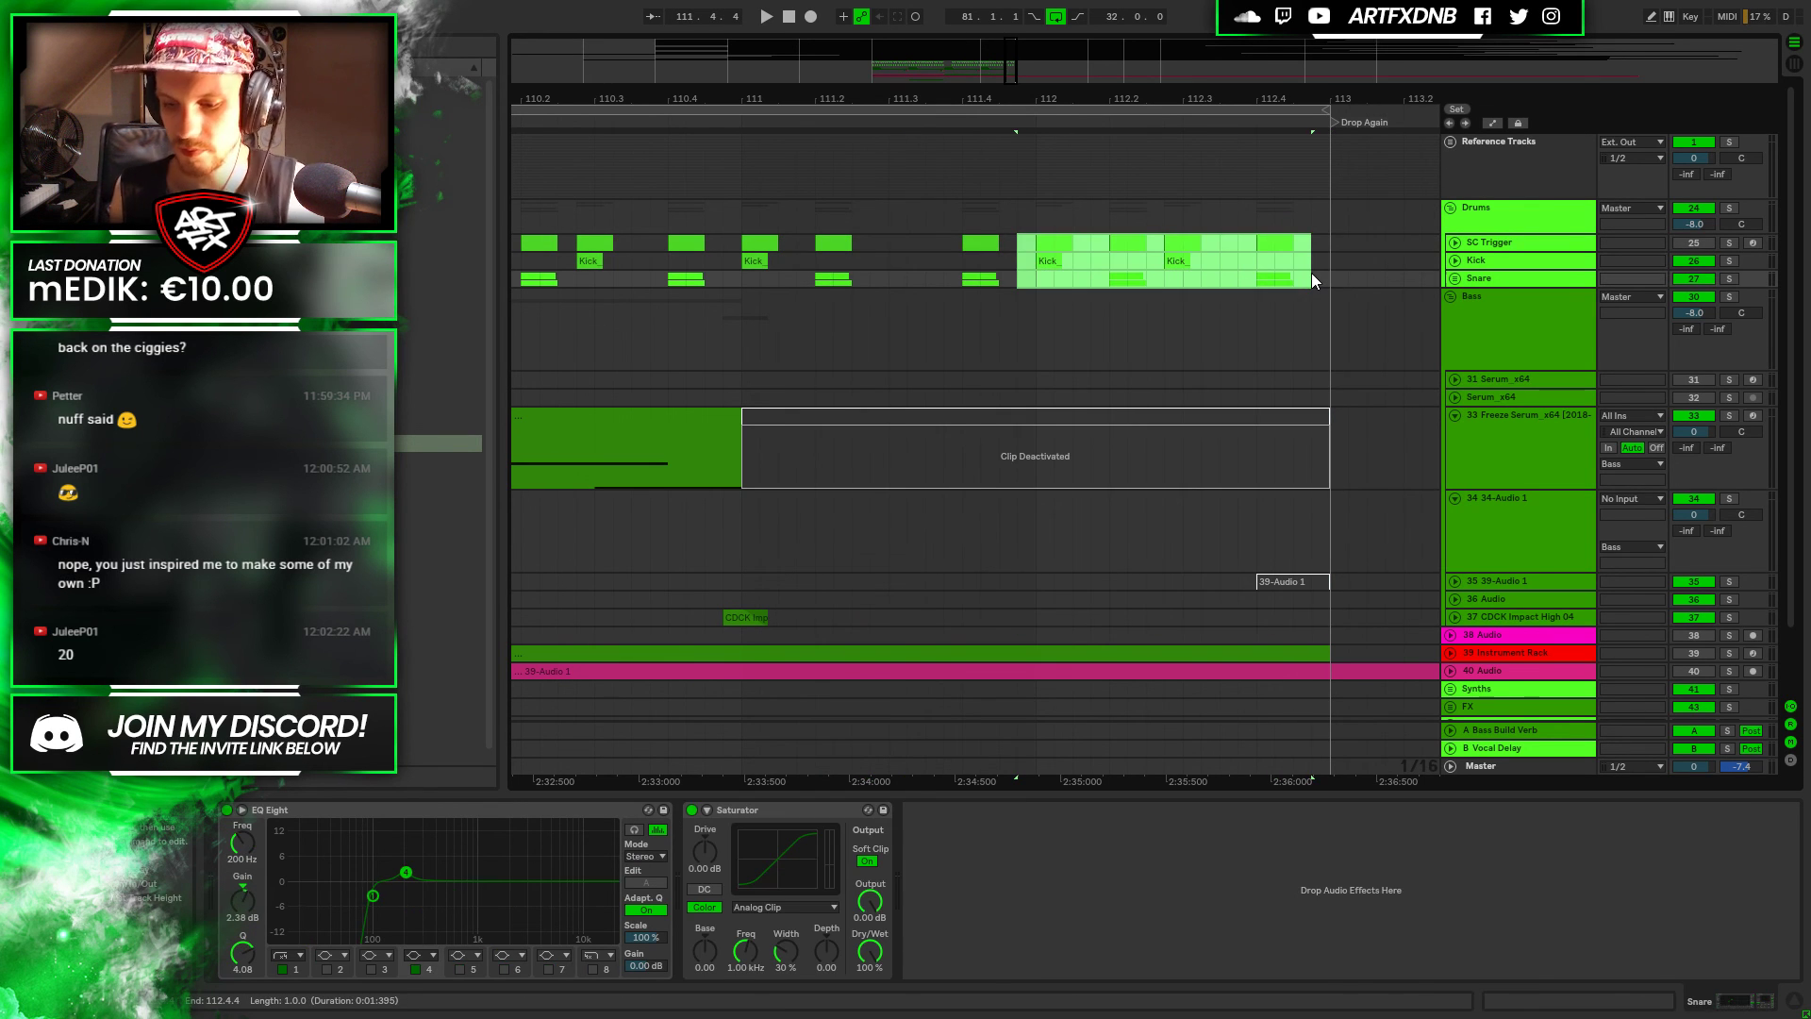
# Move the SC Trigger and Snare clips at 111.4 to 111.3.3 and play the change from just before bar 111
pyautogui.click(988, 243)
pyautogui.keyDown('shift'); pyautogui.click(997, 282); pyautogui.keyUp('shift')
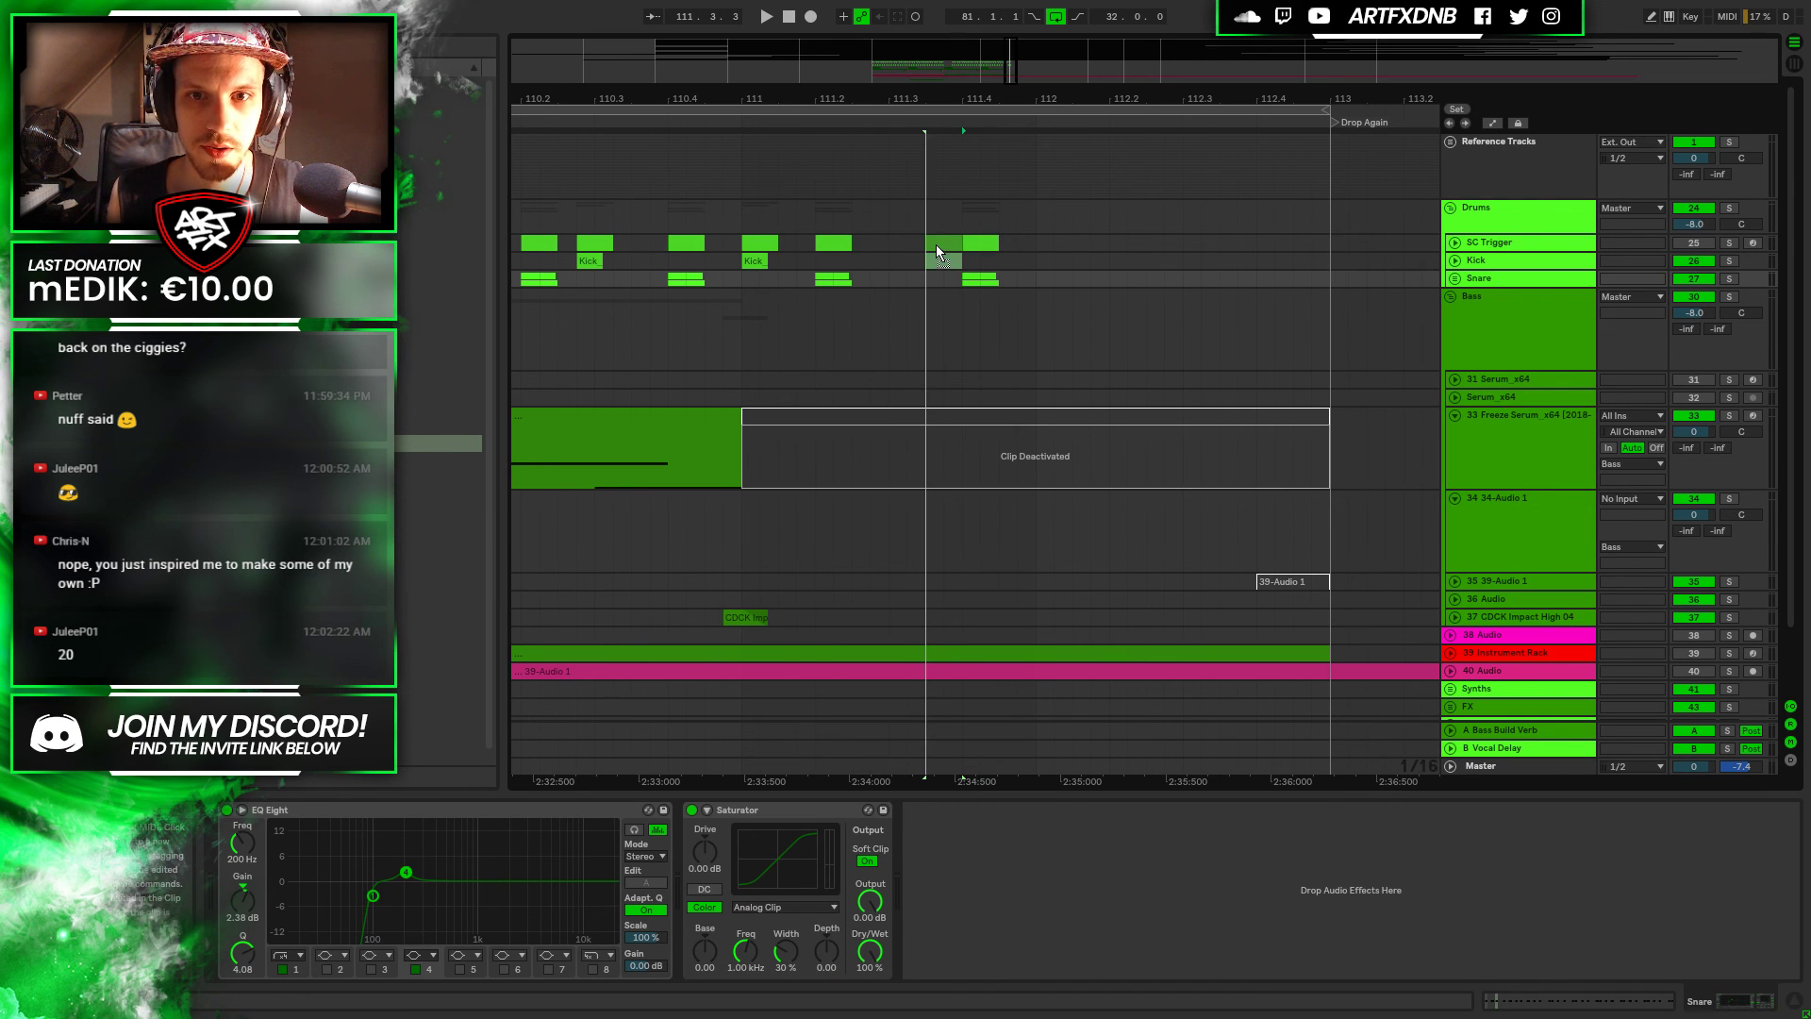
pyautogui.moveTo(938, 245); pyautogui.dragTo(938, 245)
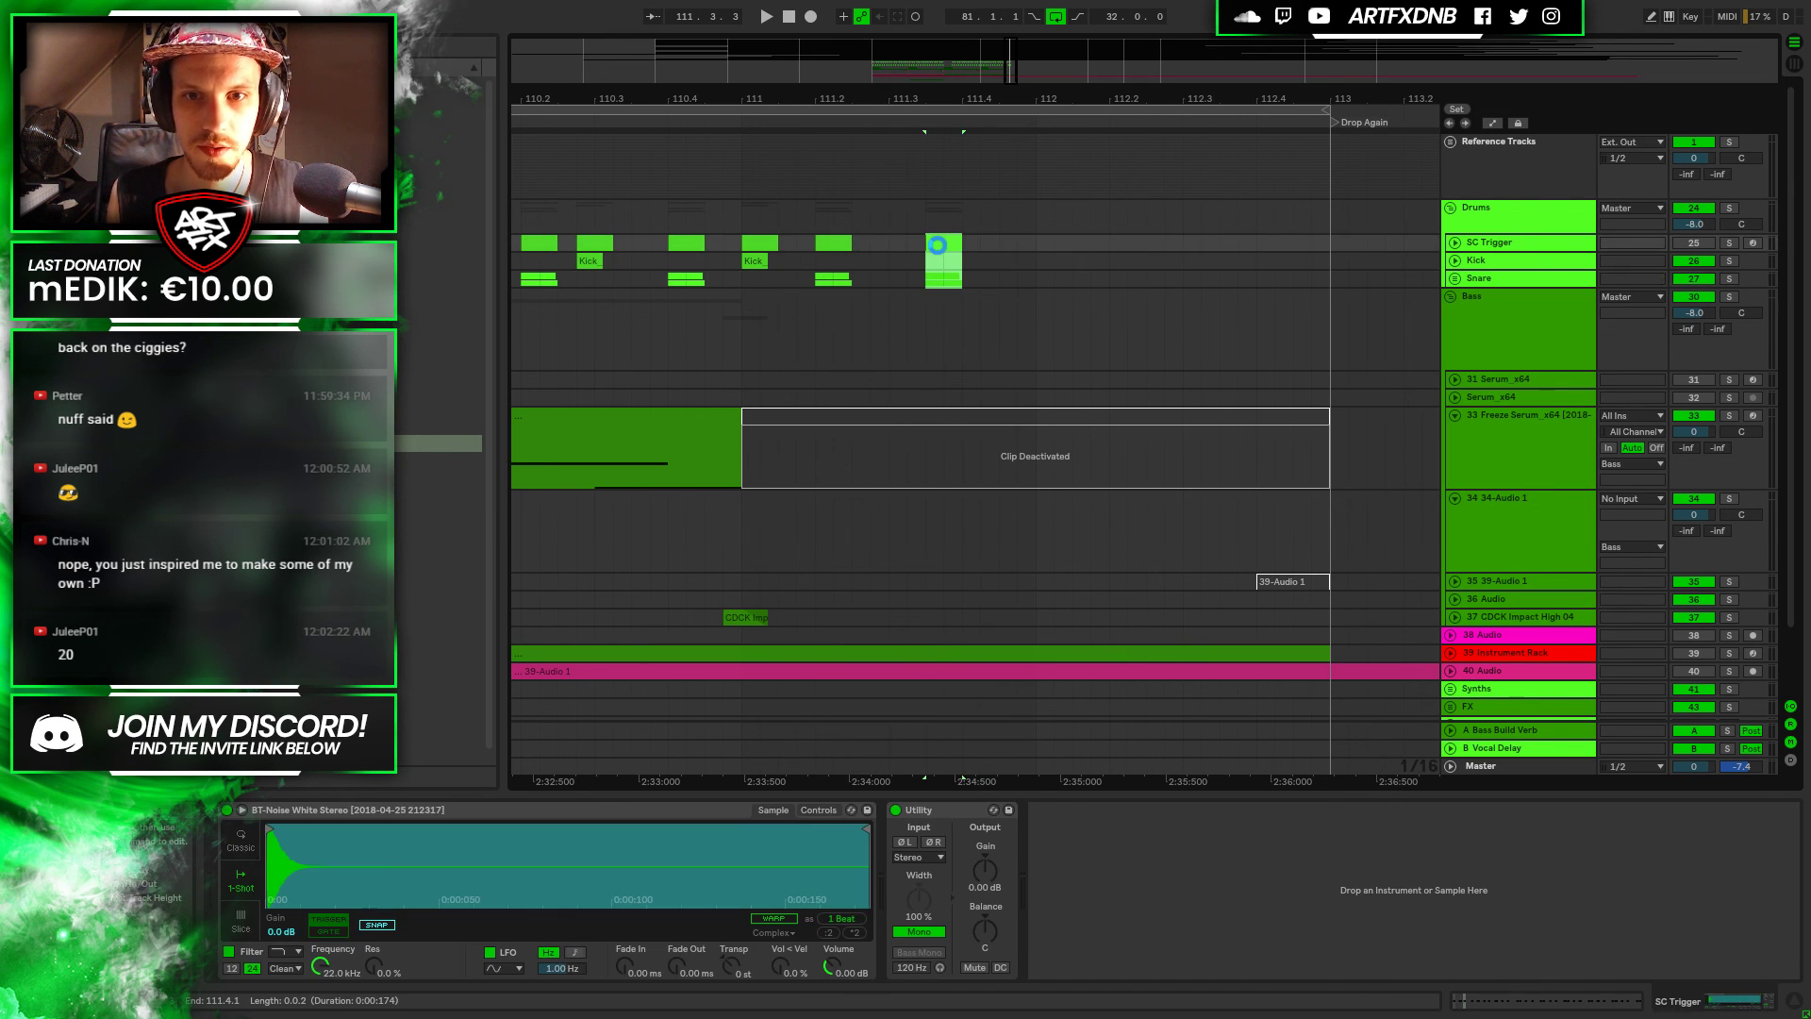
pyautogui.click(728, 245)
pyautogui.press('space')
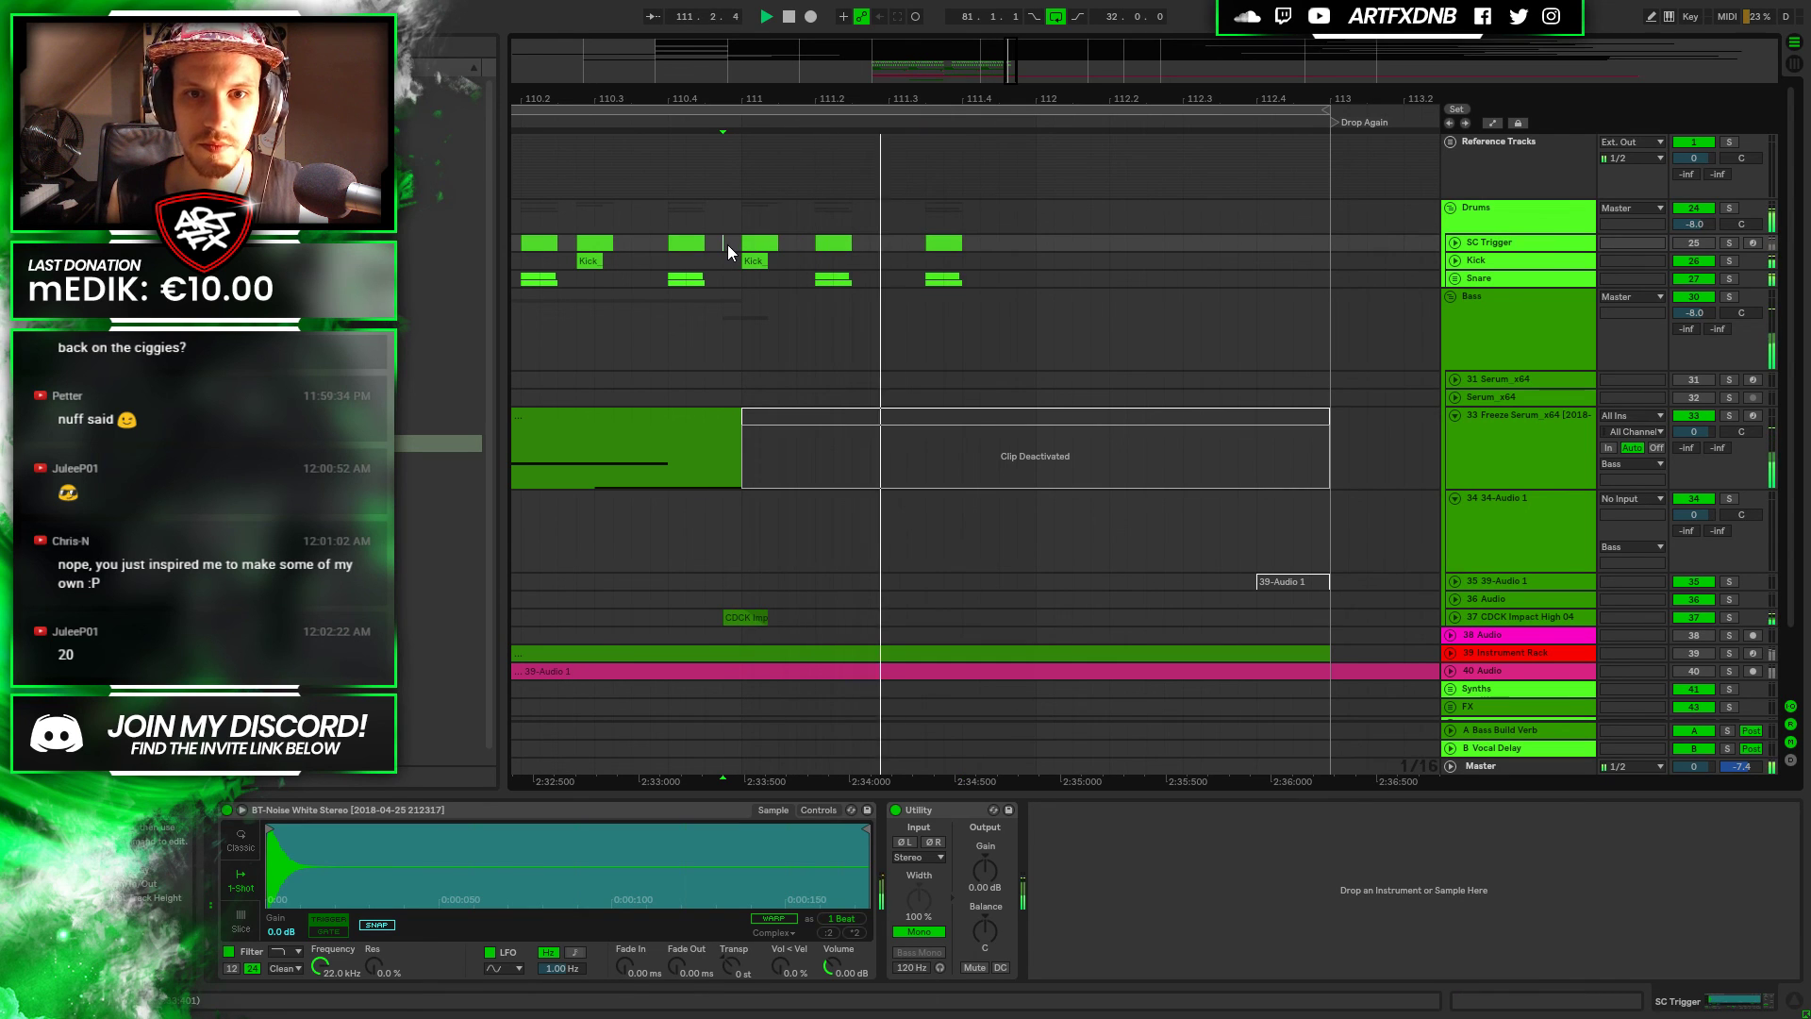
pyautogui.press('space')
# Duplicate the 1.5-beat trigger and snare section starting at 111.3.3 twice in a row and play from 110.2
pyautogui.moveTo(1034, 247); pyautogui.dragTo(920, 279)
pyautogui.hotkey('ctrl', 'd')
pyautogui.hotkey('ctrl', 'd')
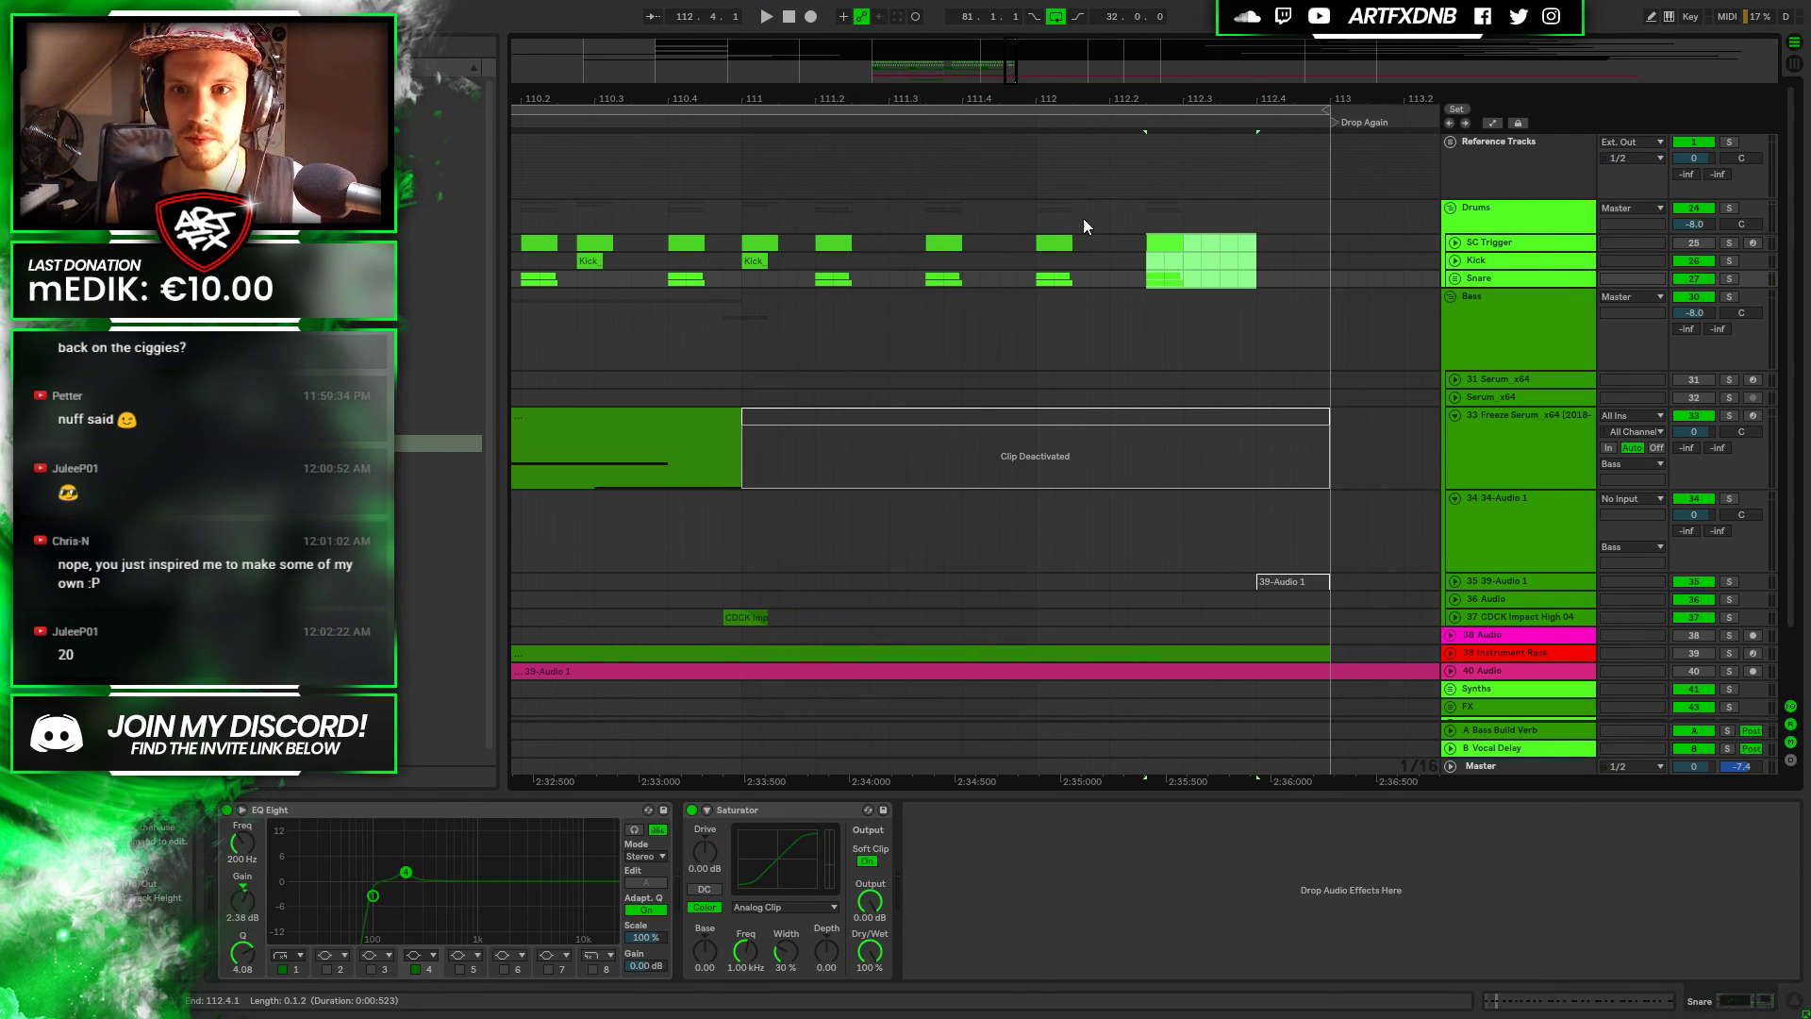
pyautogui.click(765, 241)
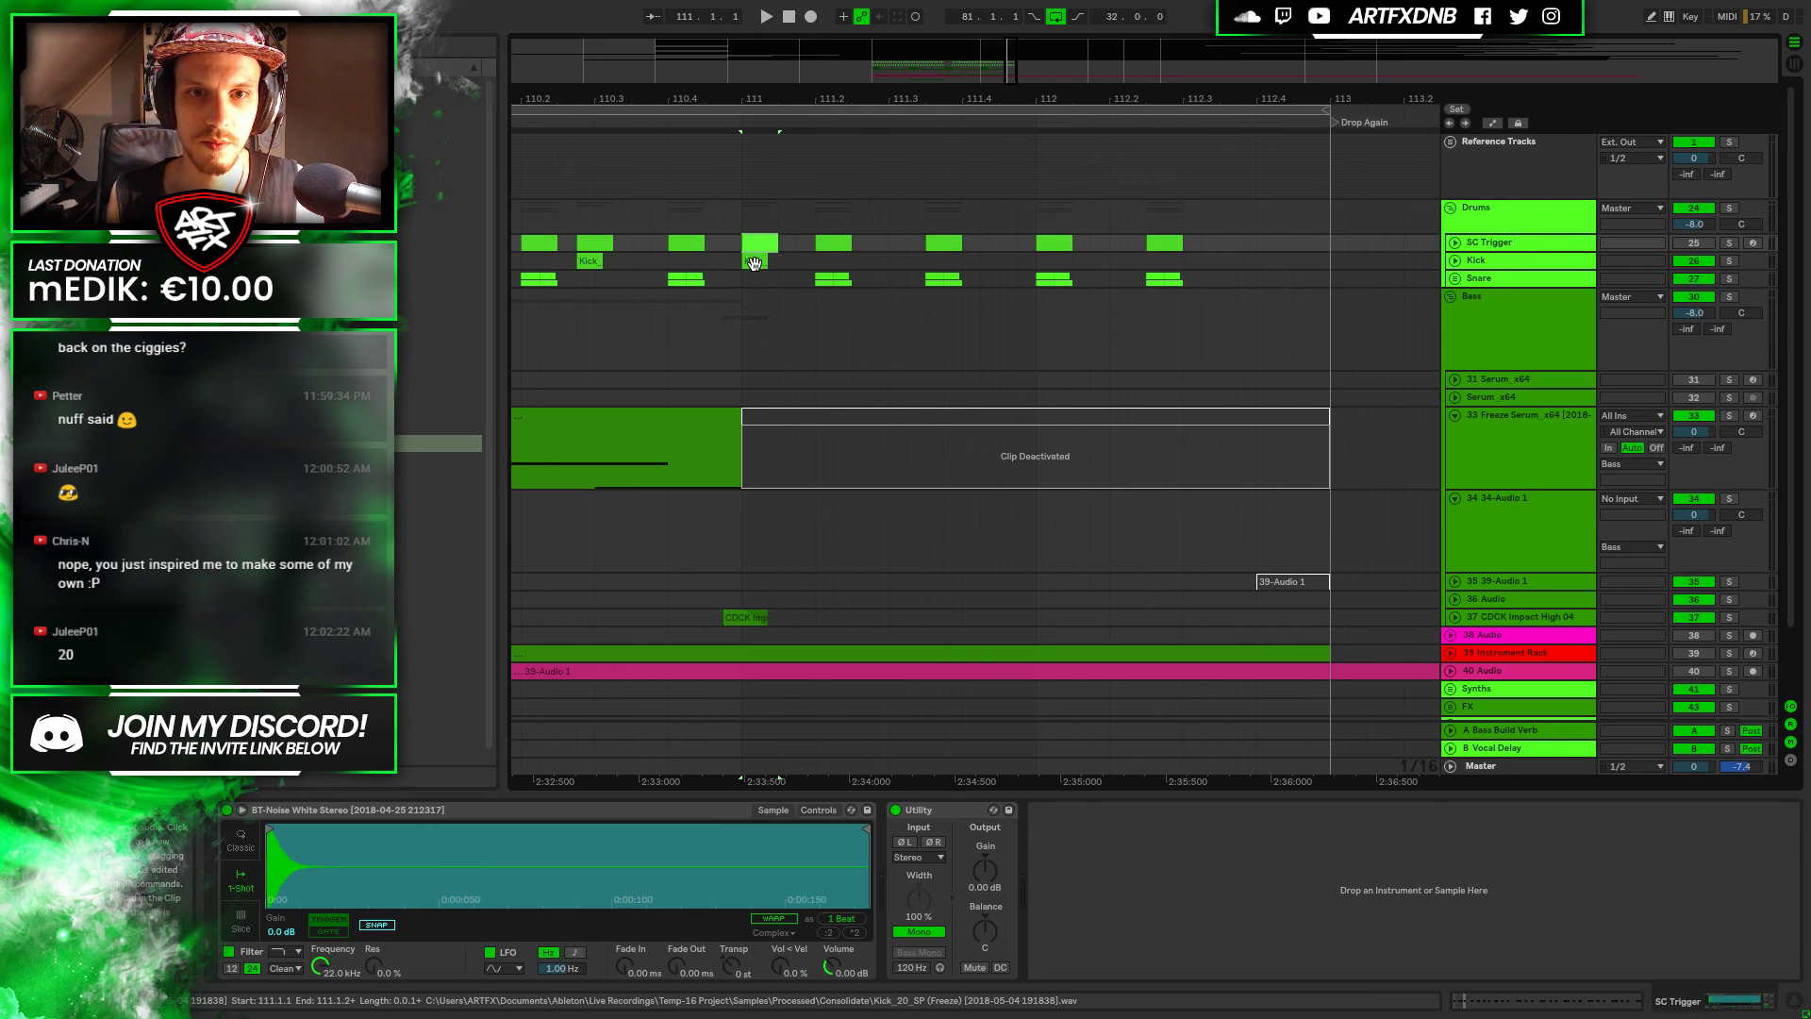
pyautogui.click(522, 175)
pyautogui.press('space')
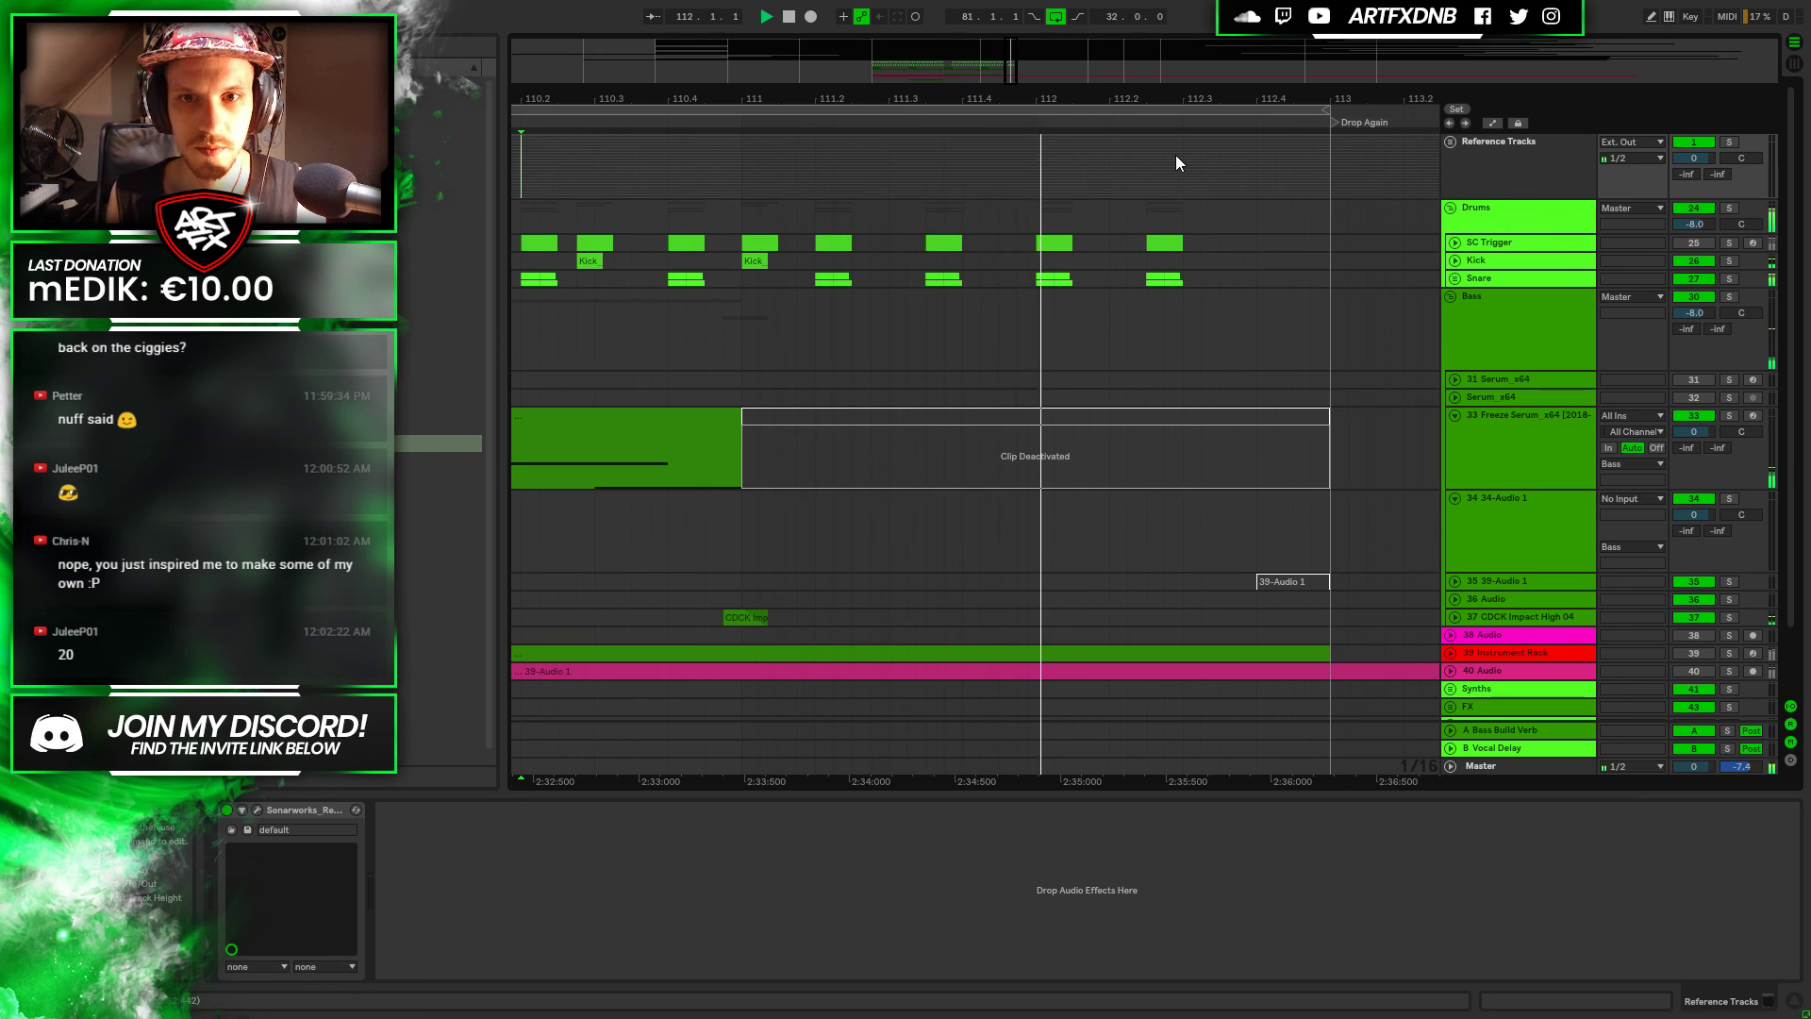
pyautogui.press('space')
# Duplicate the last 1.5-beat trigger and snare section once more to 112.4 and listen from bar 109
pyautogui.moveTo(1258, 236); pyautogui.dragTo(1141, 283)
pyautogui.hotkey('ctrl', 'd')
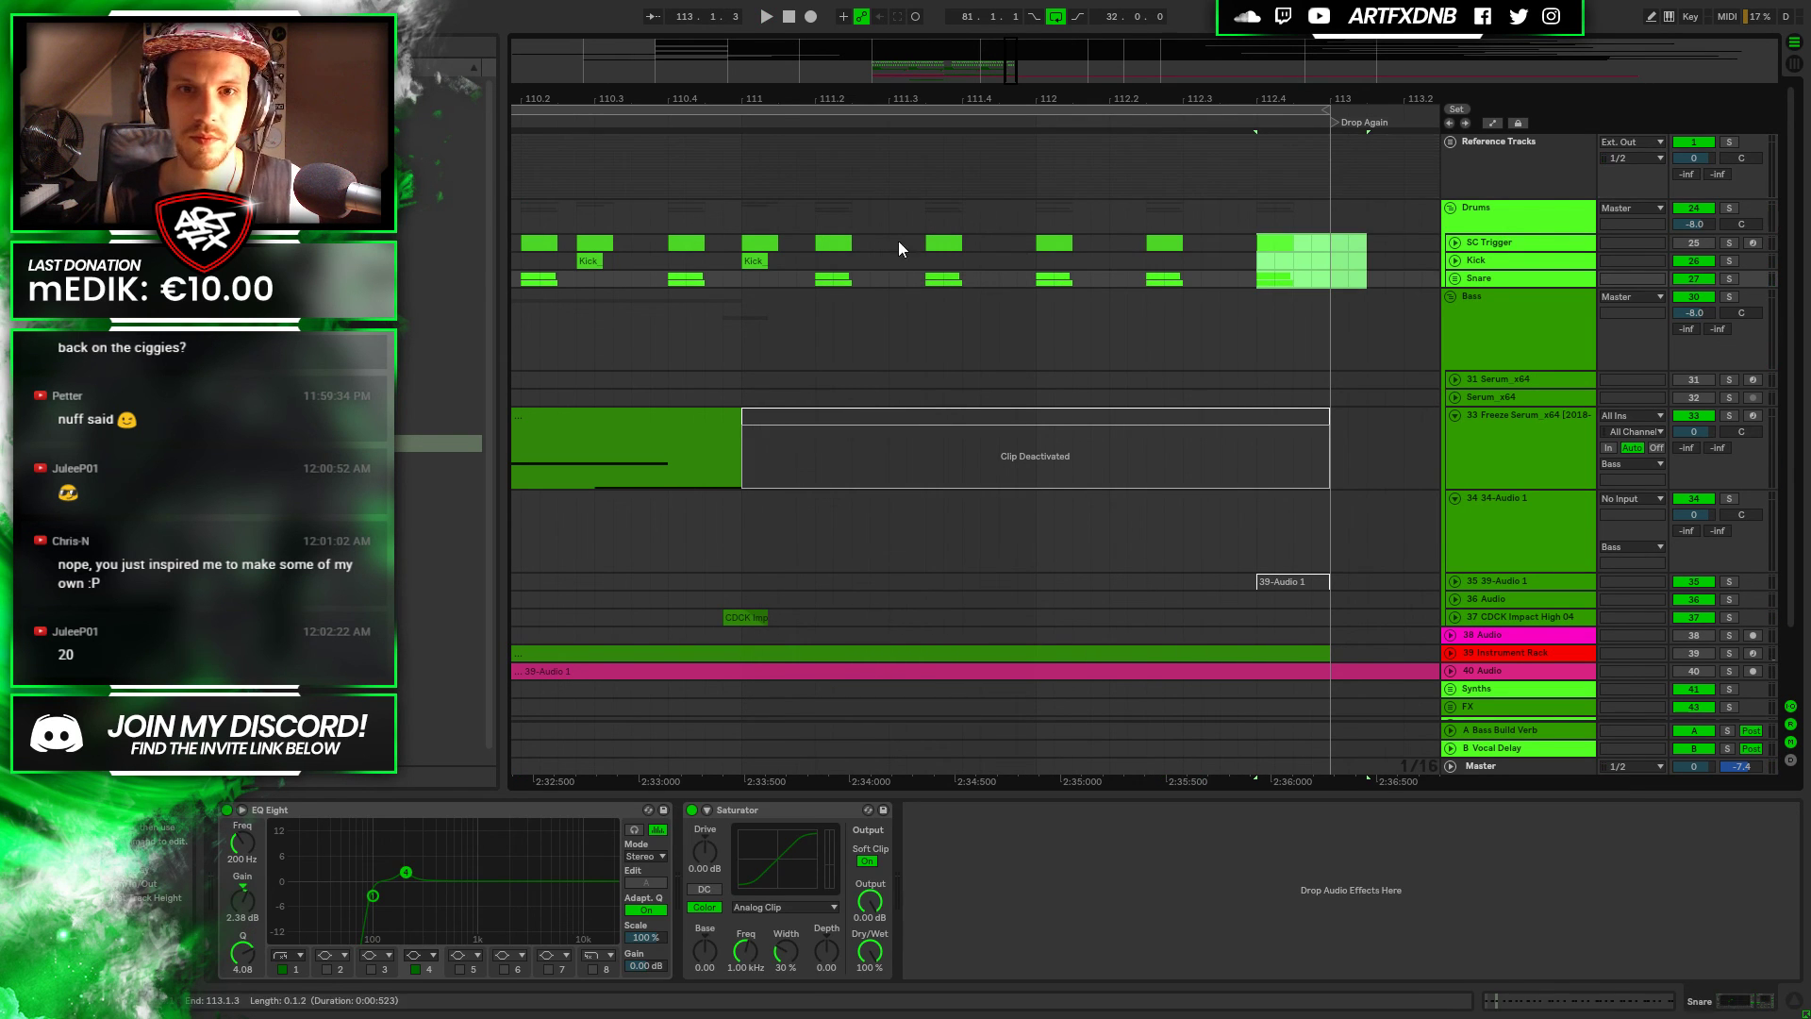
pyautogui.moveTo(632, 86); pyautogui.dragTo(760, 174)
pyautogui.click(663, 168)
pyautogui.press('space')
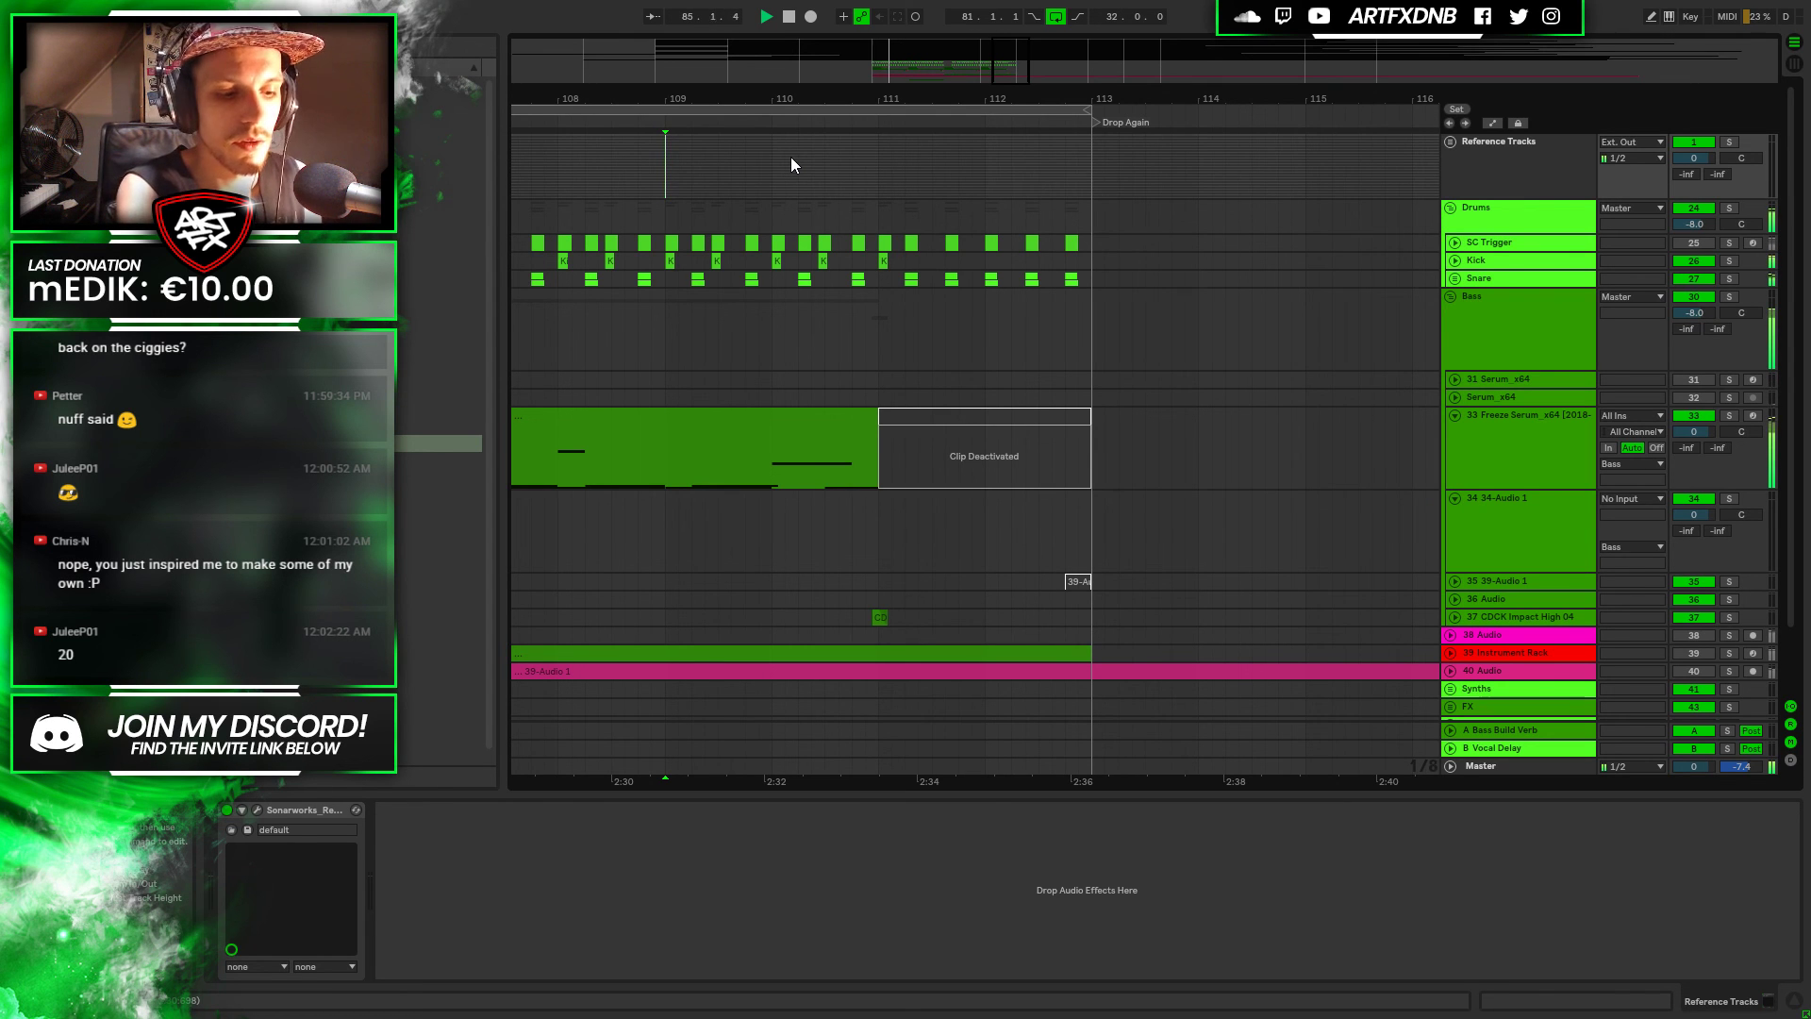
pyautogui.press('space')
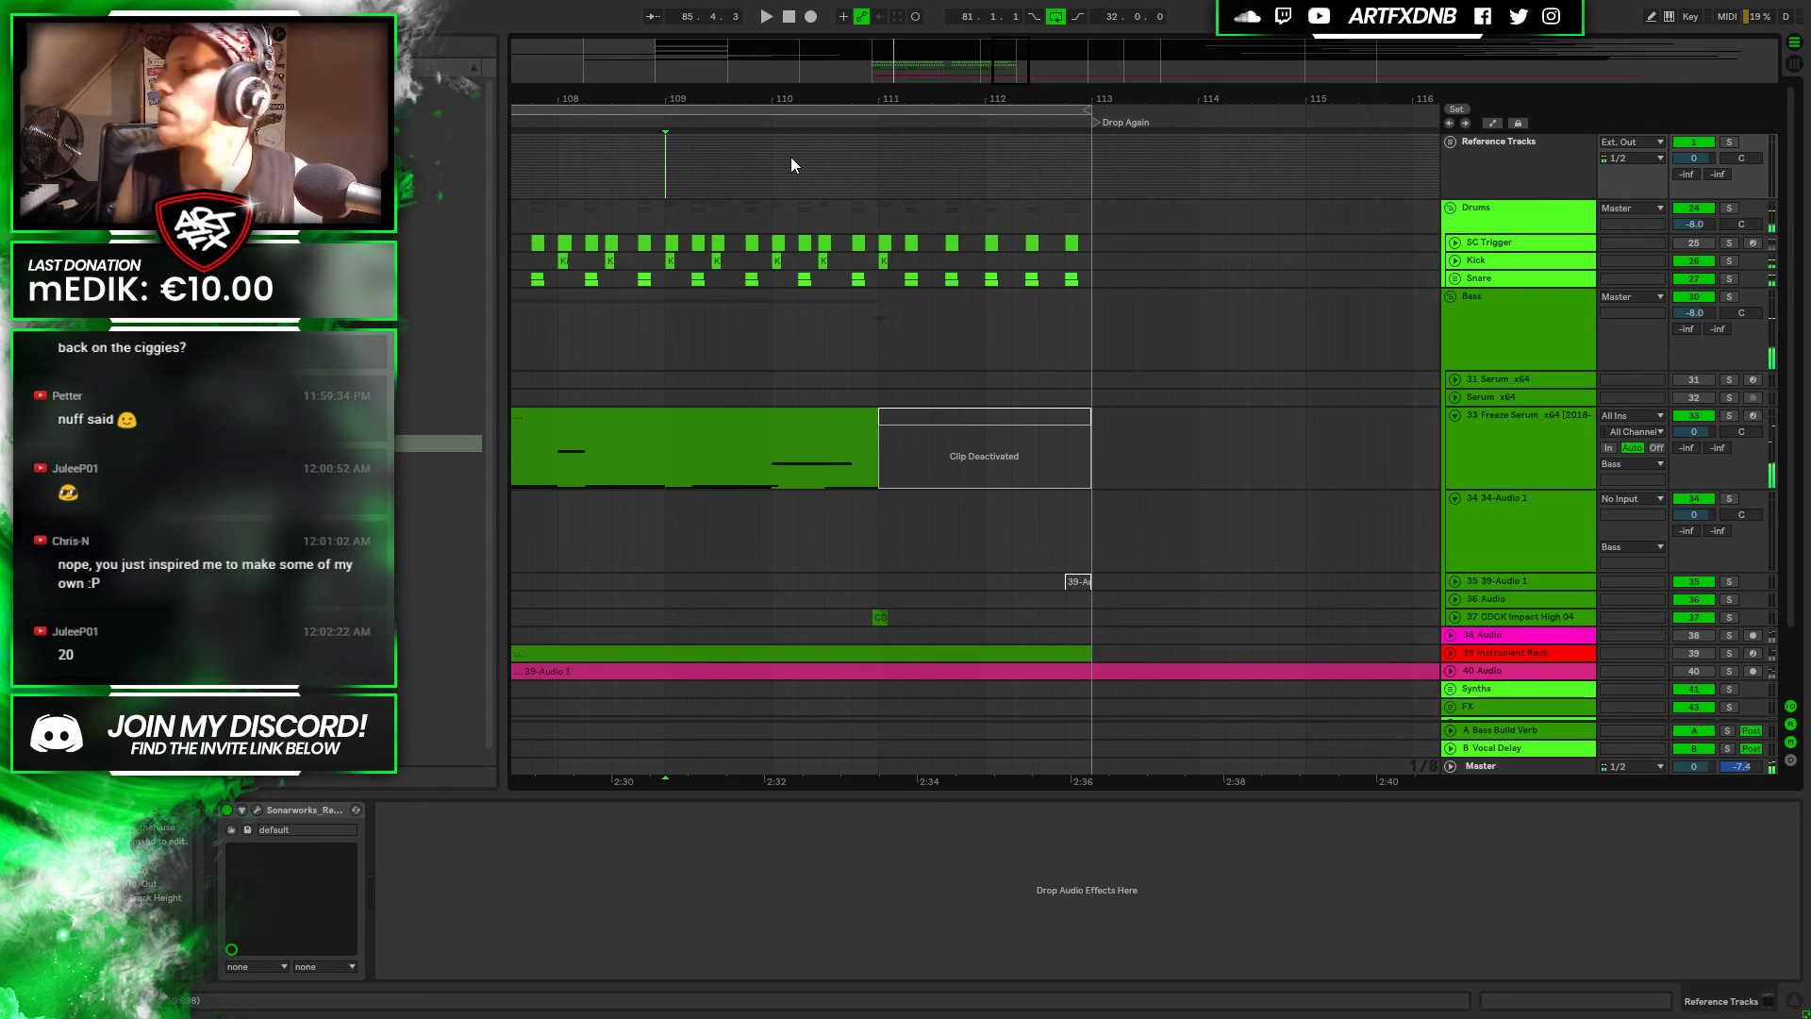
# Insert a new audio track below the Snare track inside the Drums group
pyautogui.click(1488, 273)
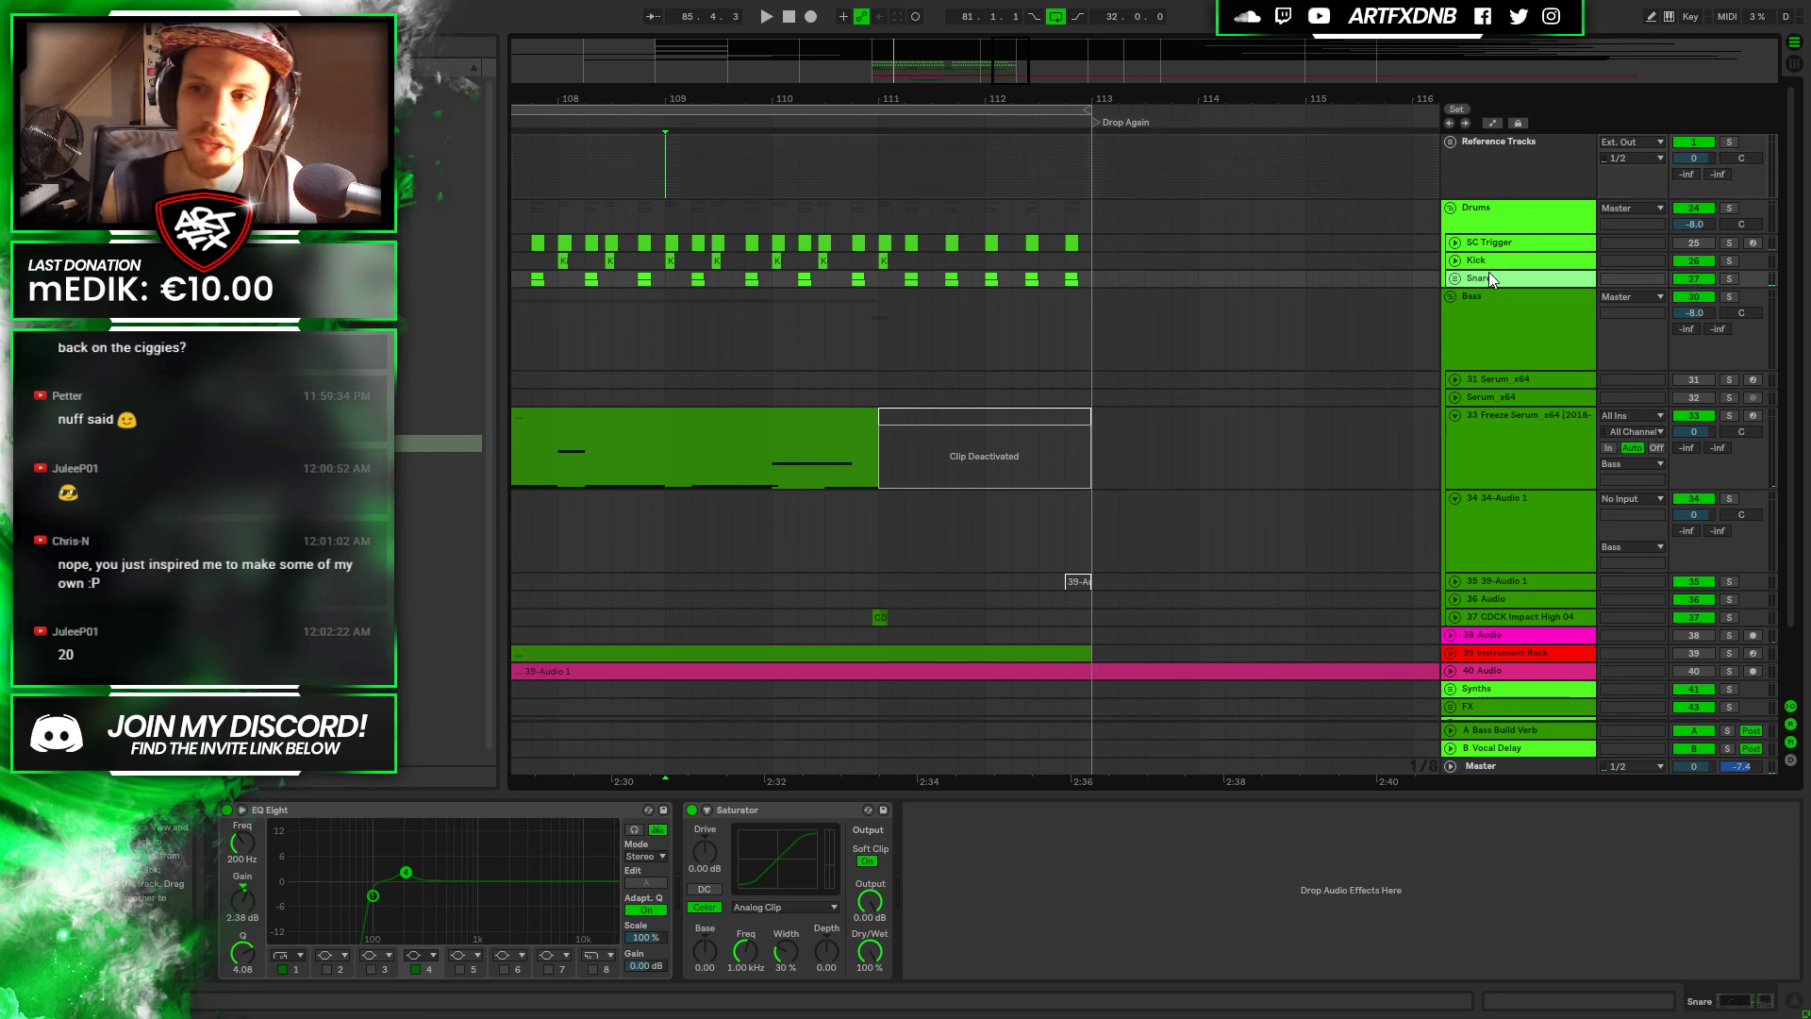
pyautogui.rightClick(1488, 273)
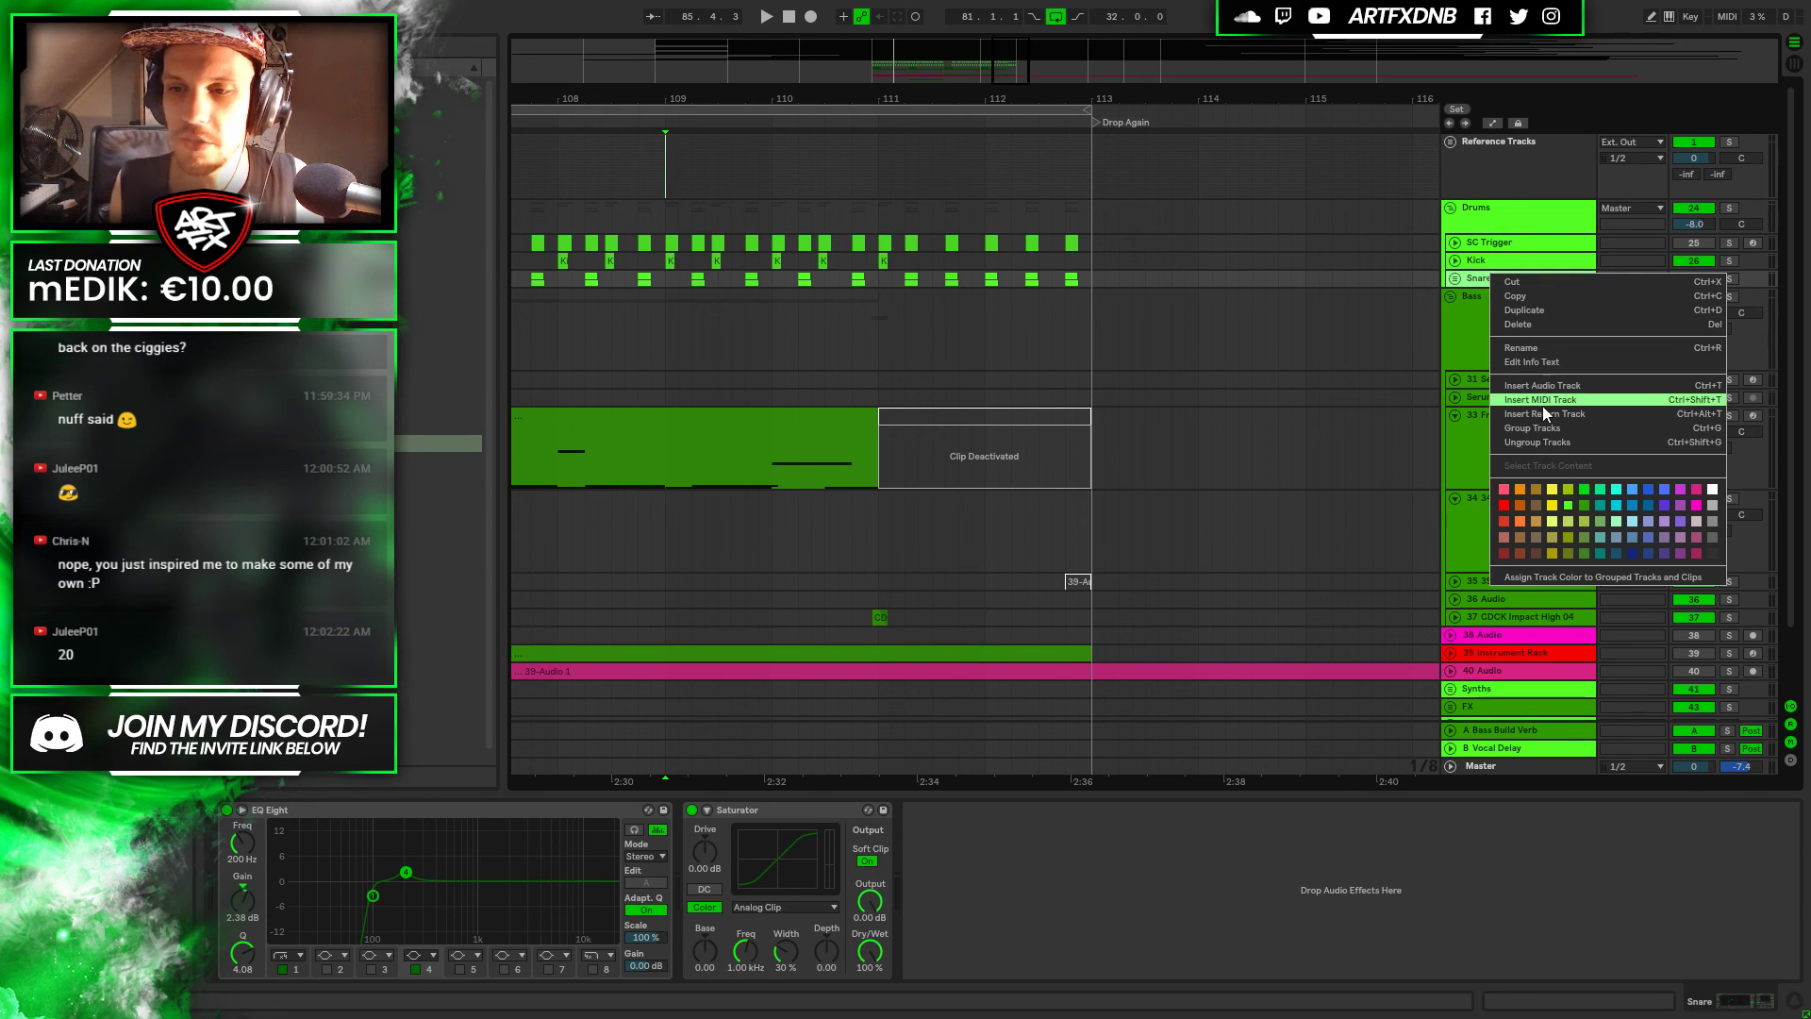
pyautogui.press('Escape')
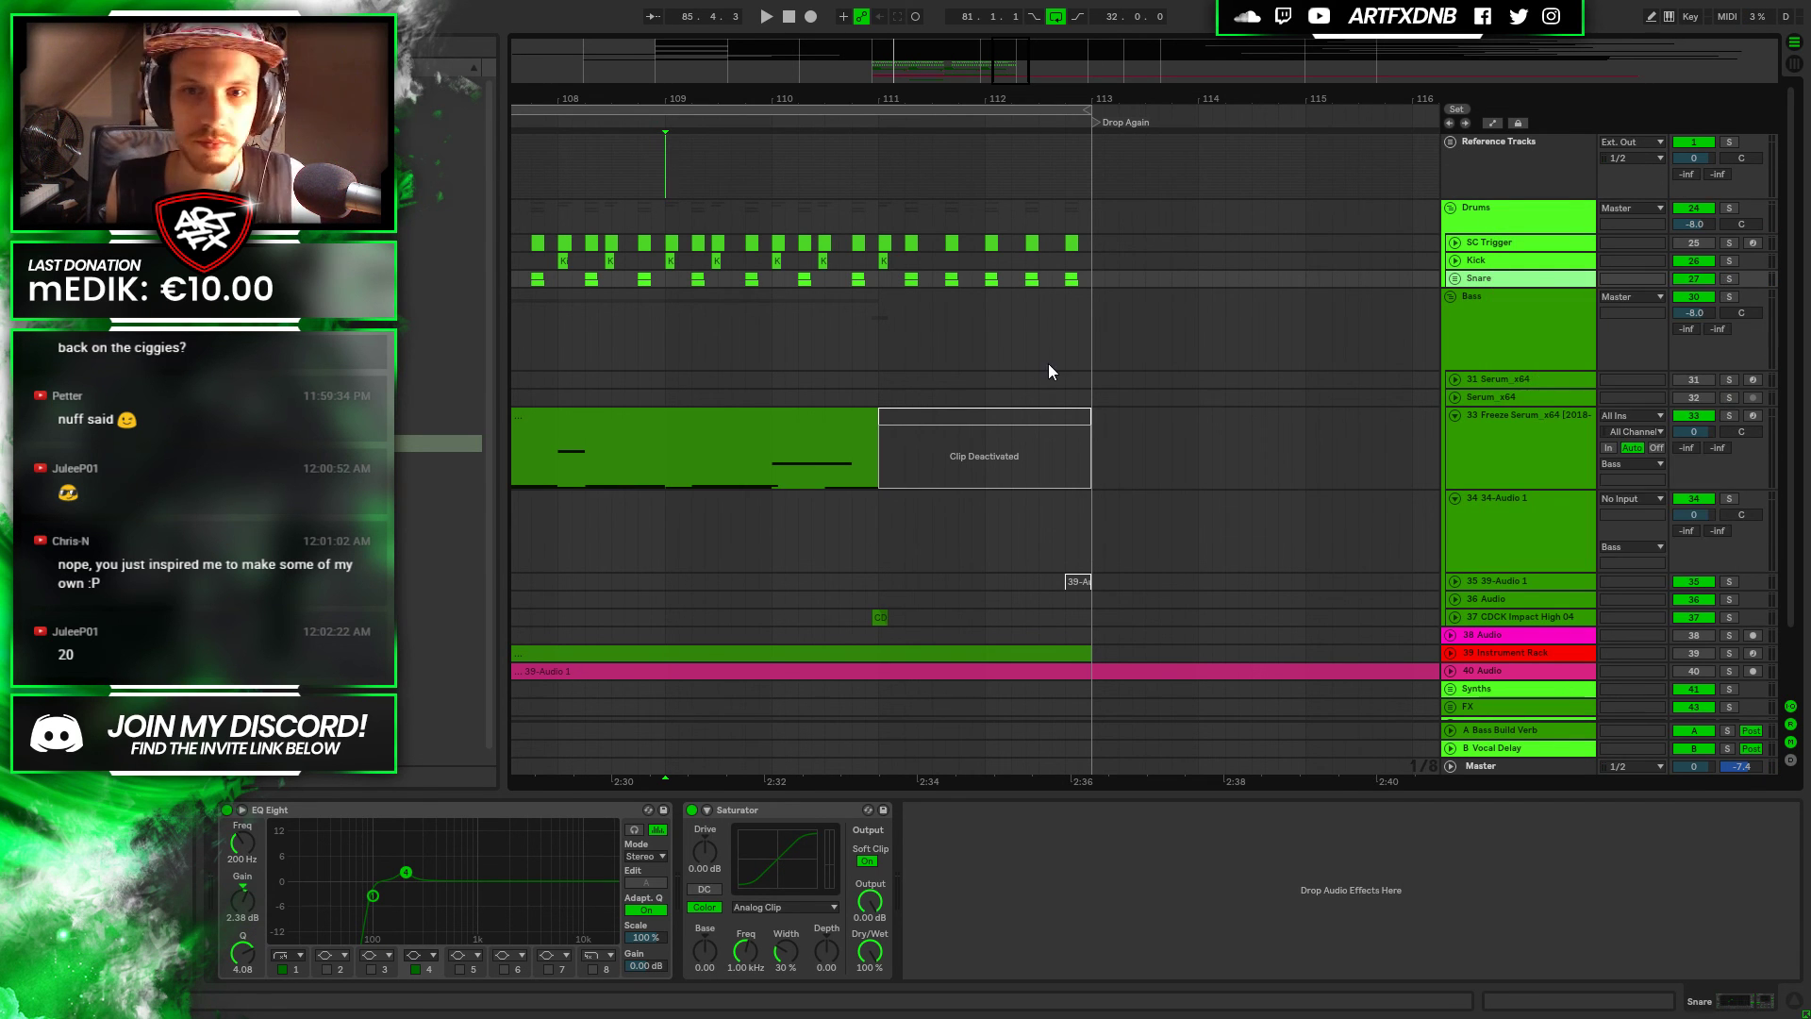
pyautogui.hotkey('ctrl', 't')
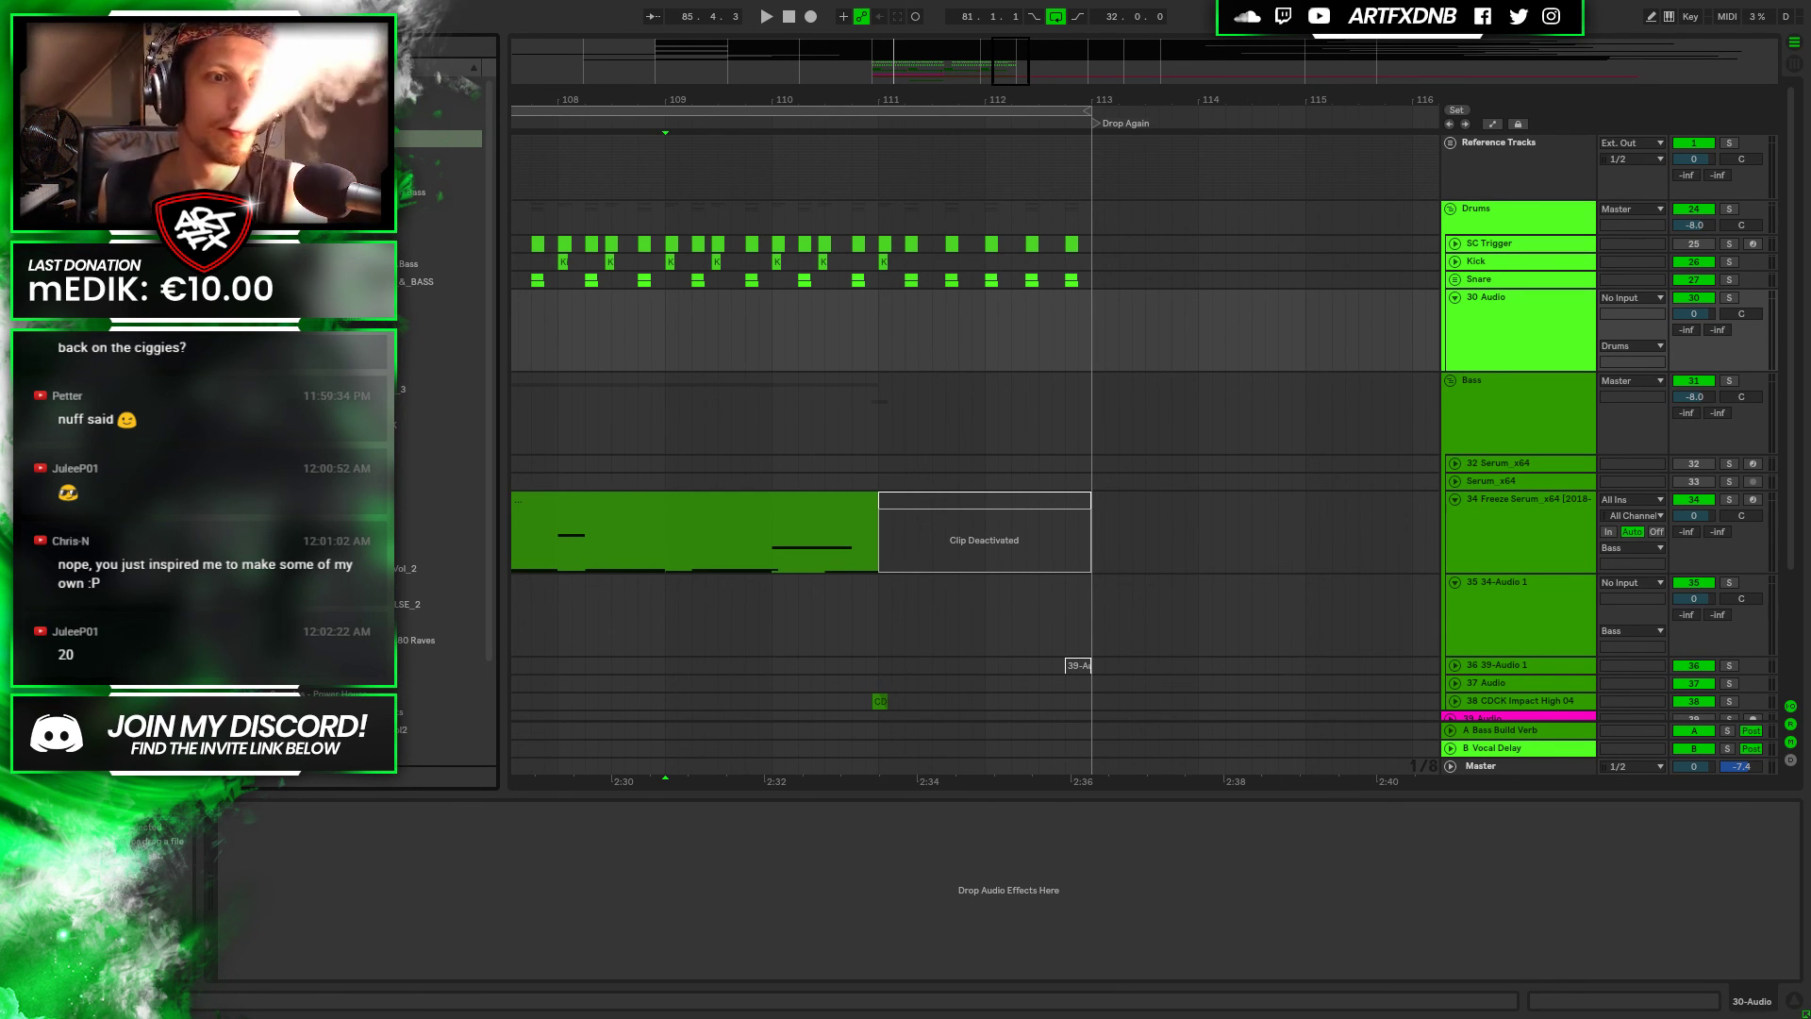
# Audition drum loops in the sample library and place 174_DrumLoop_04_SP on the new audio track at bar 109
pyautogui.click(440, 246)
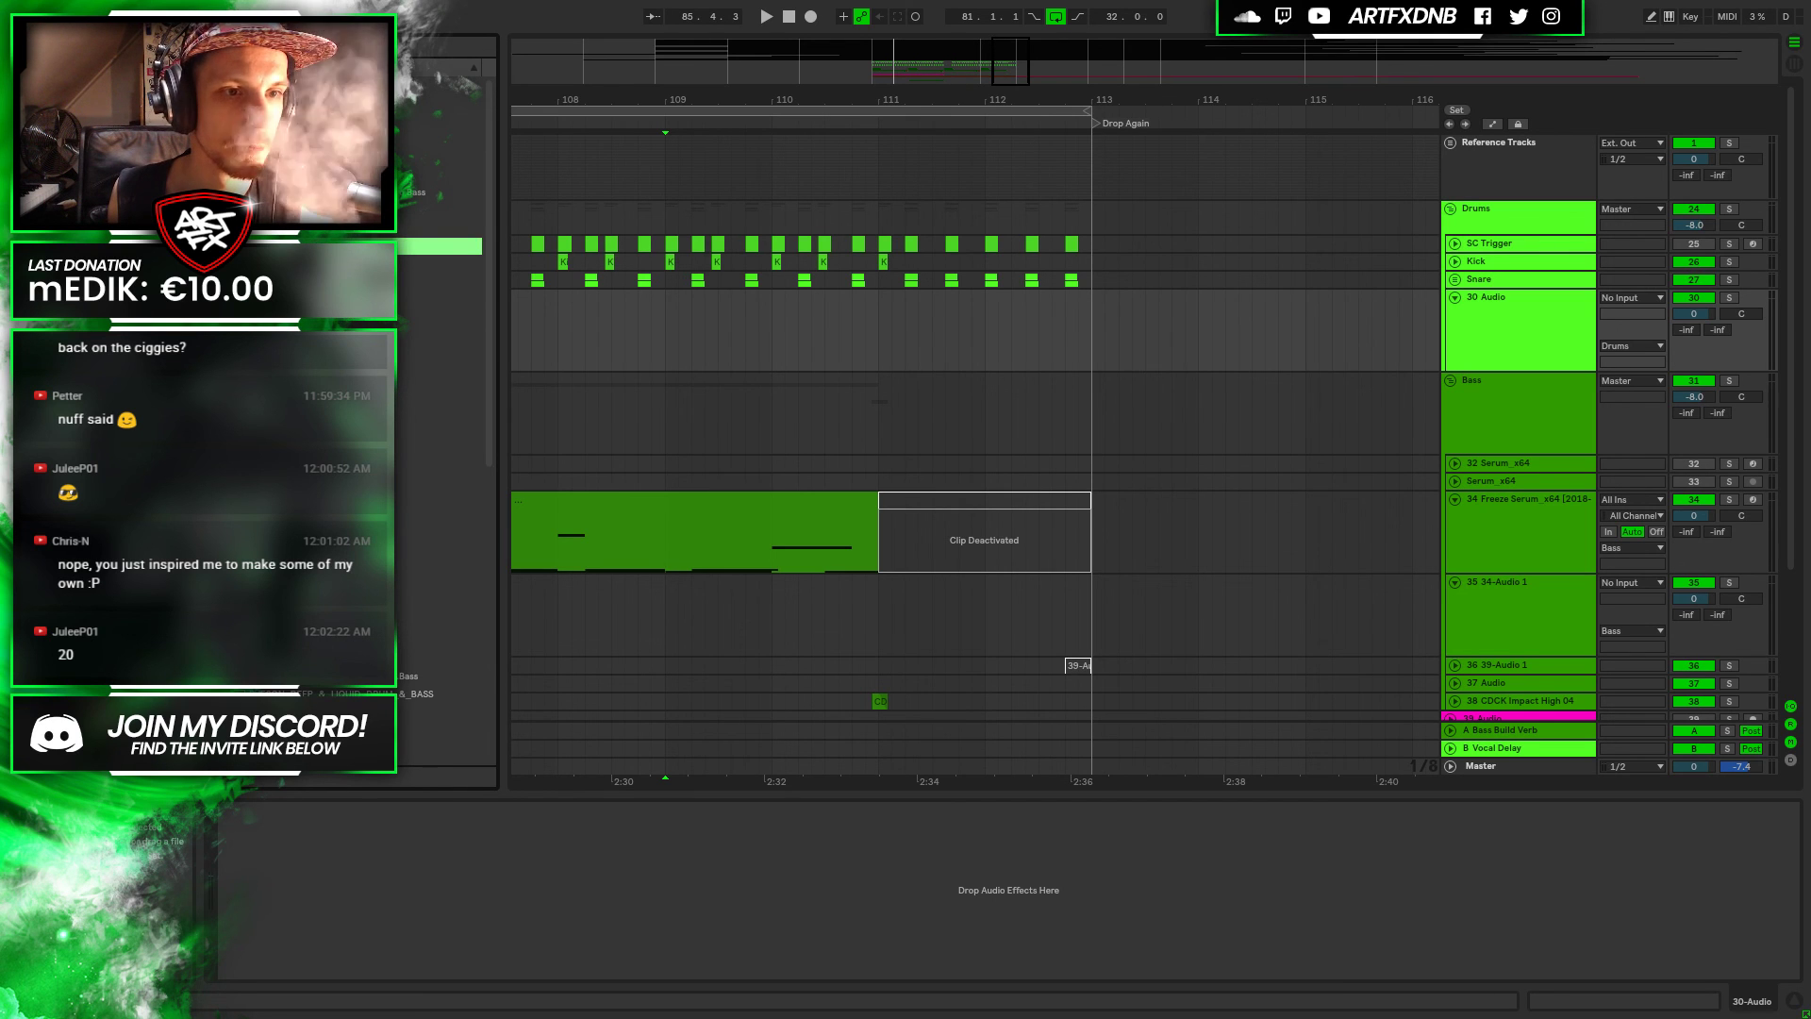
pyautogui.click(440, 318)
pyautogui.click(440, 264)
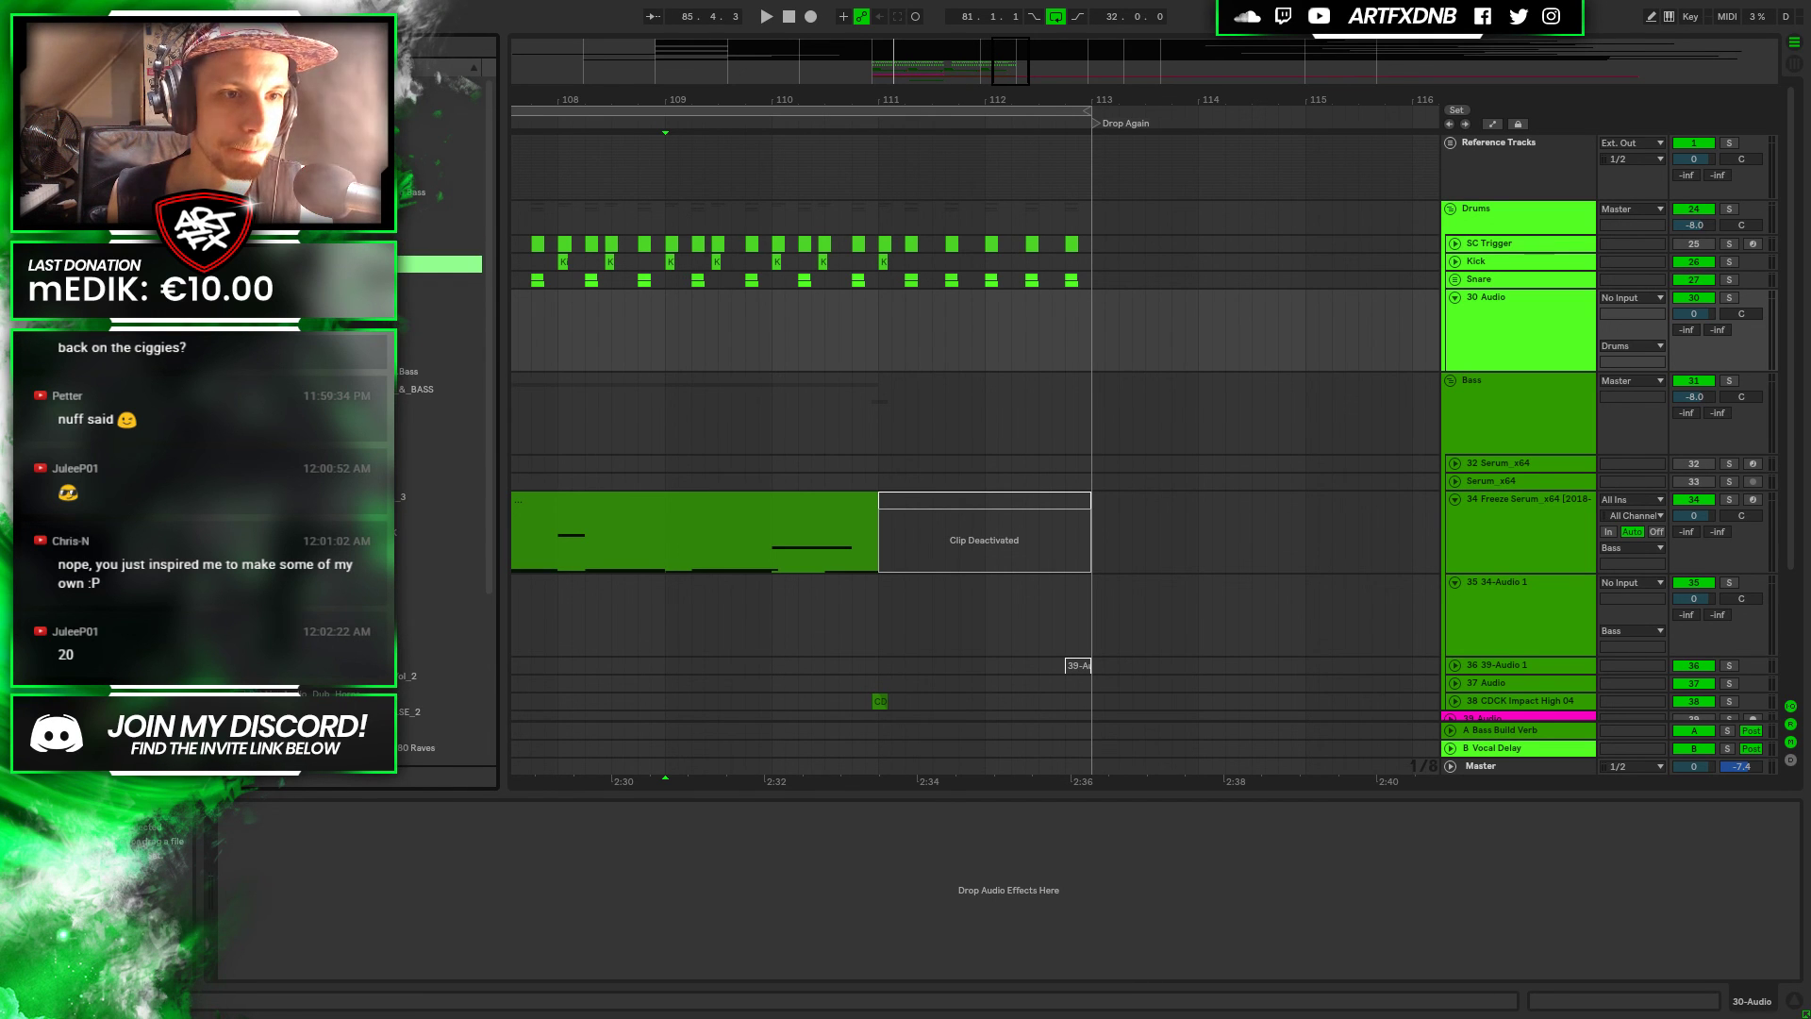
pyautogui.click(346, 300)
pyautogui.click(345, 333)
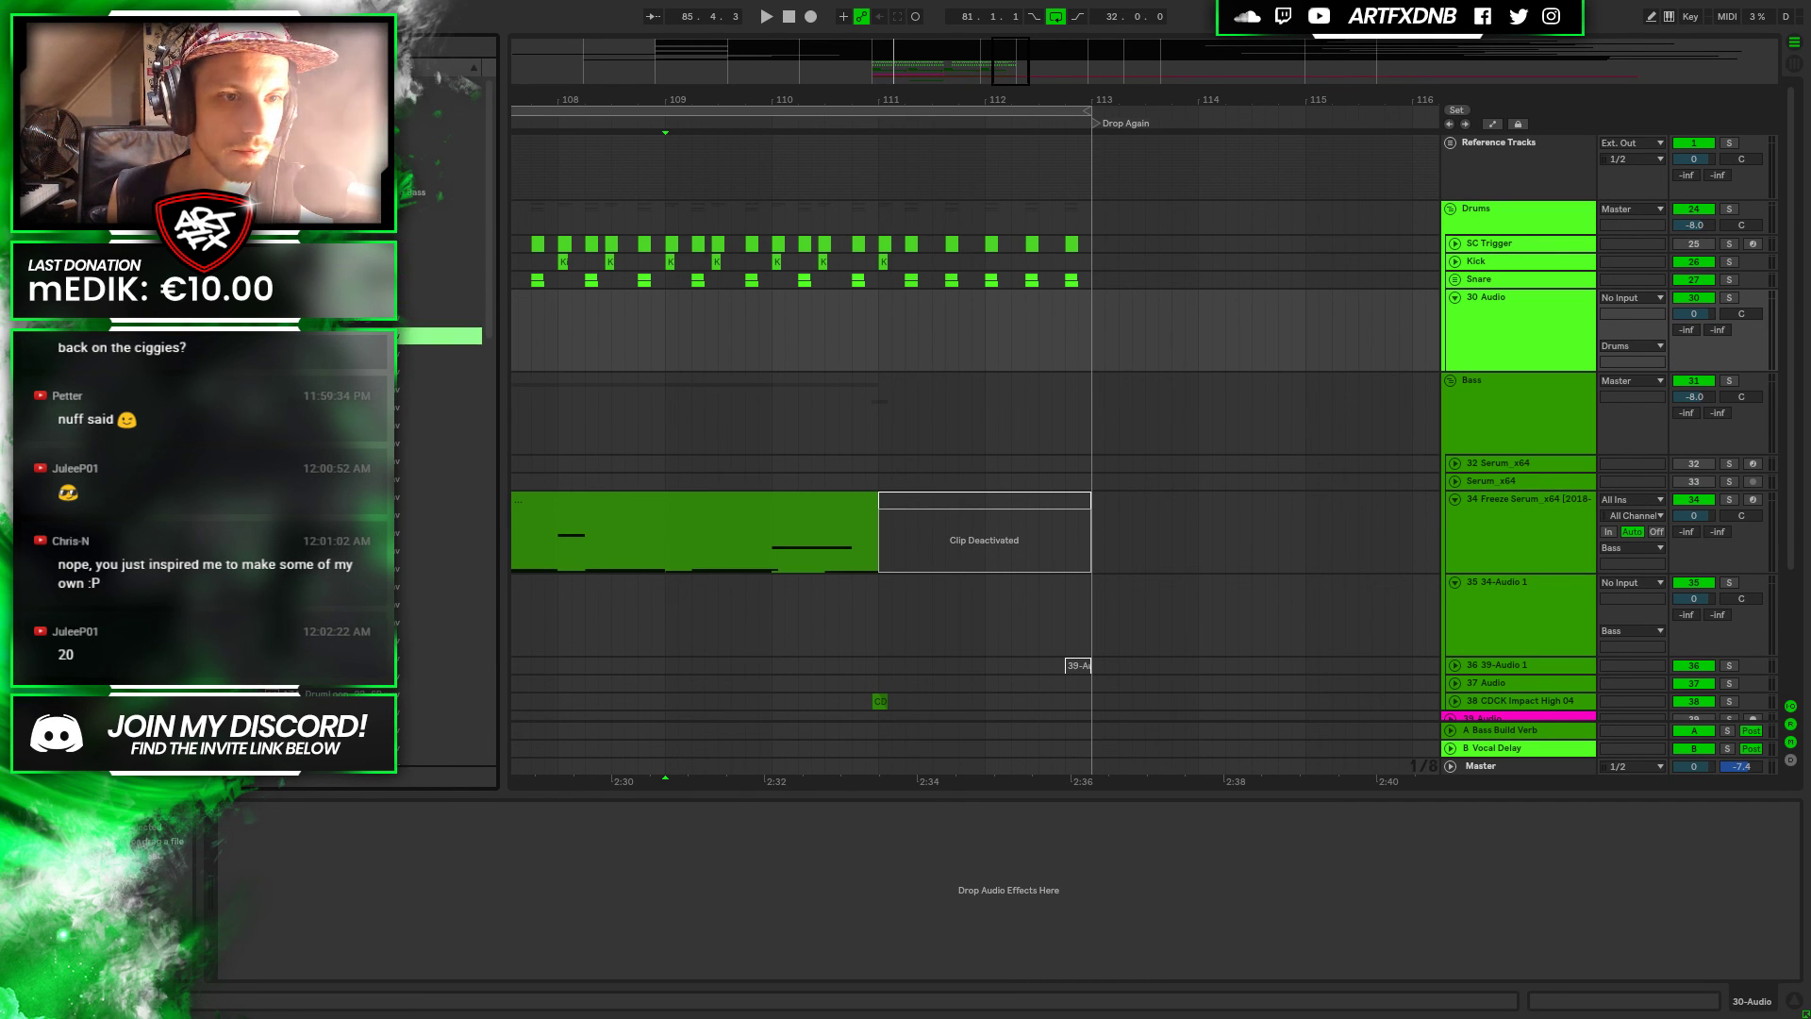
pyautogui.click(345, 320)
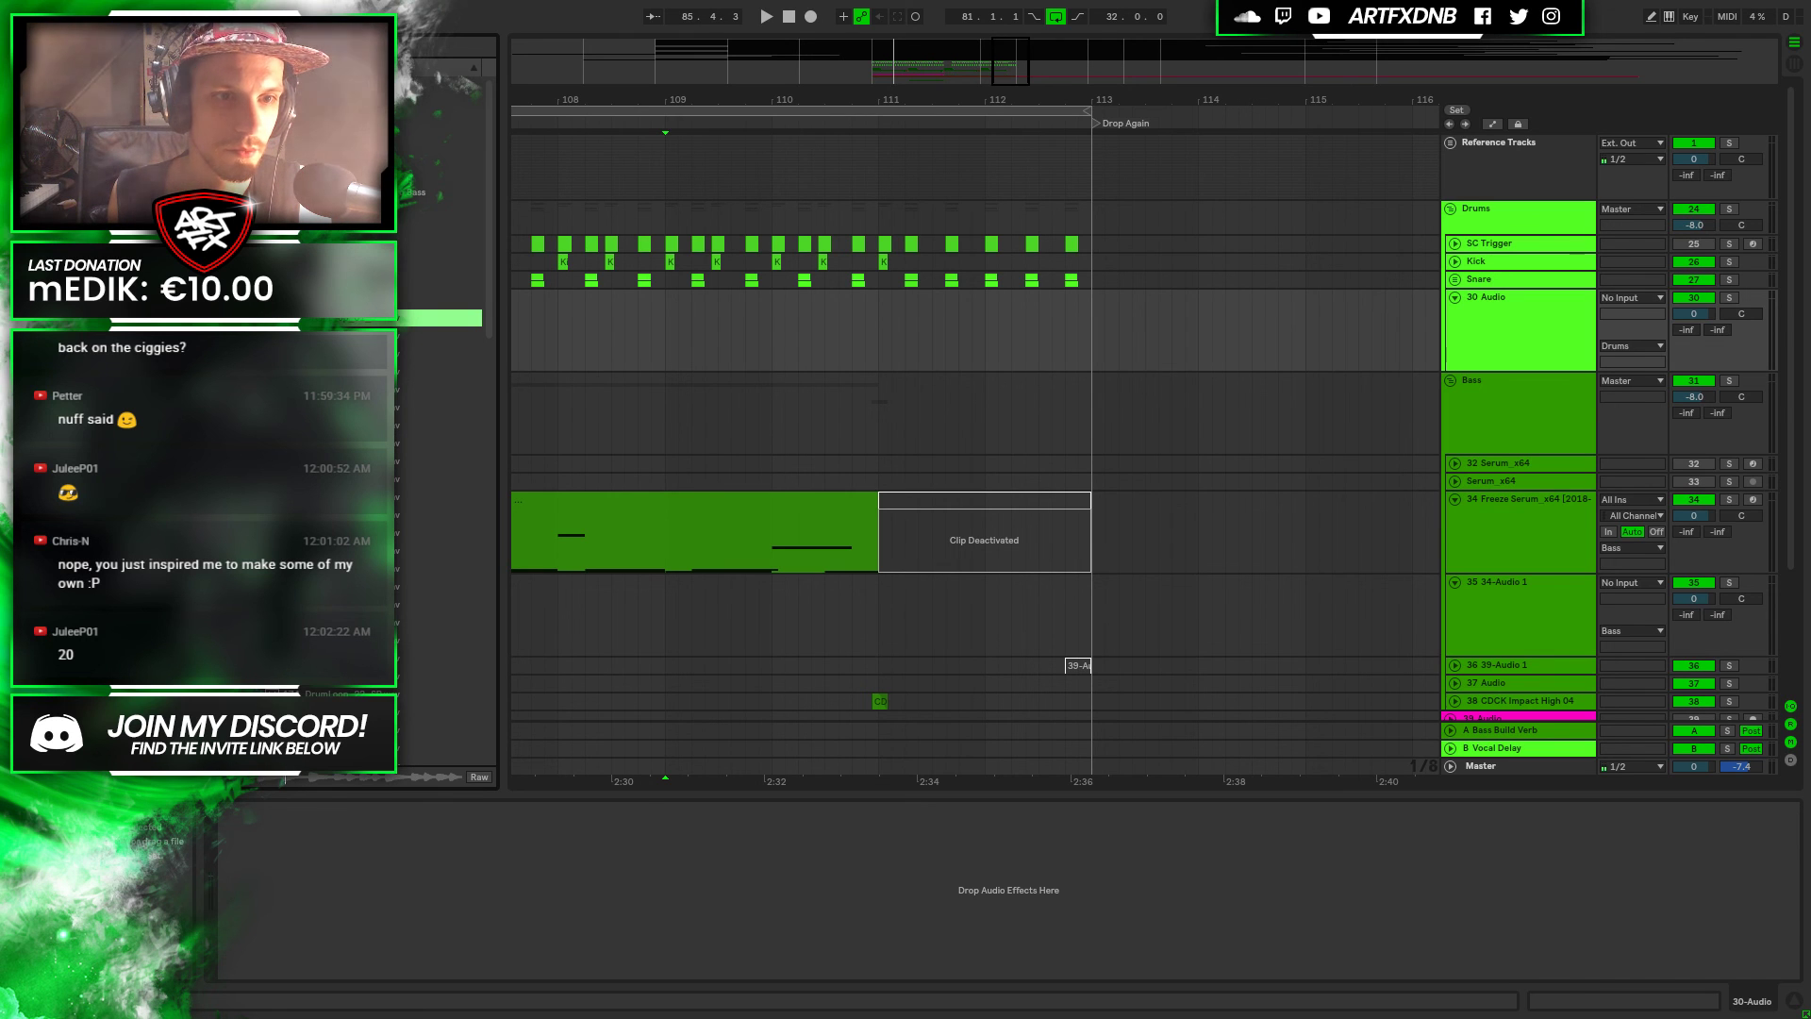
pyautogui.click(345, 371)
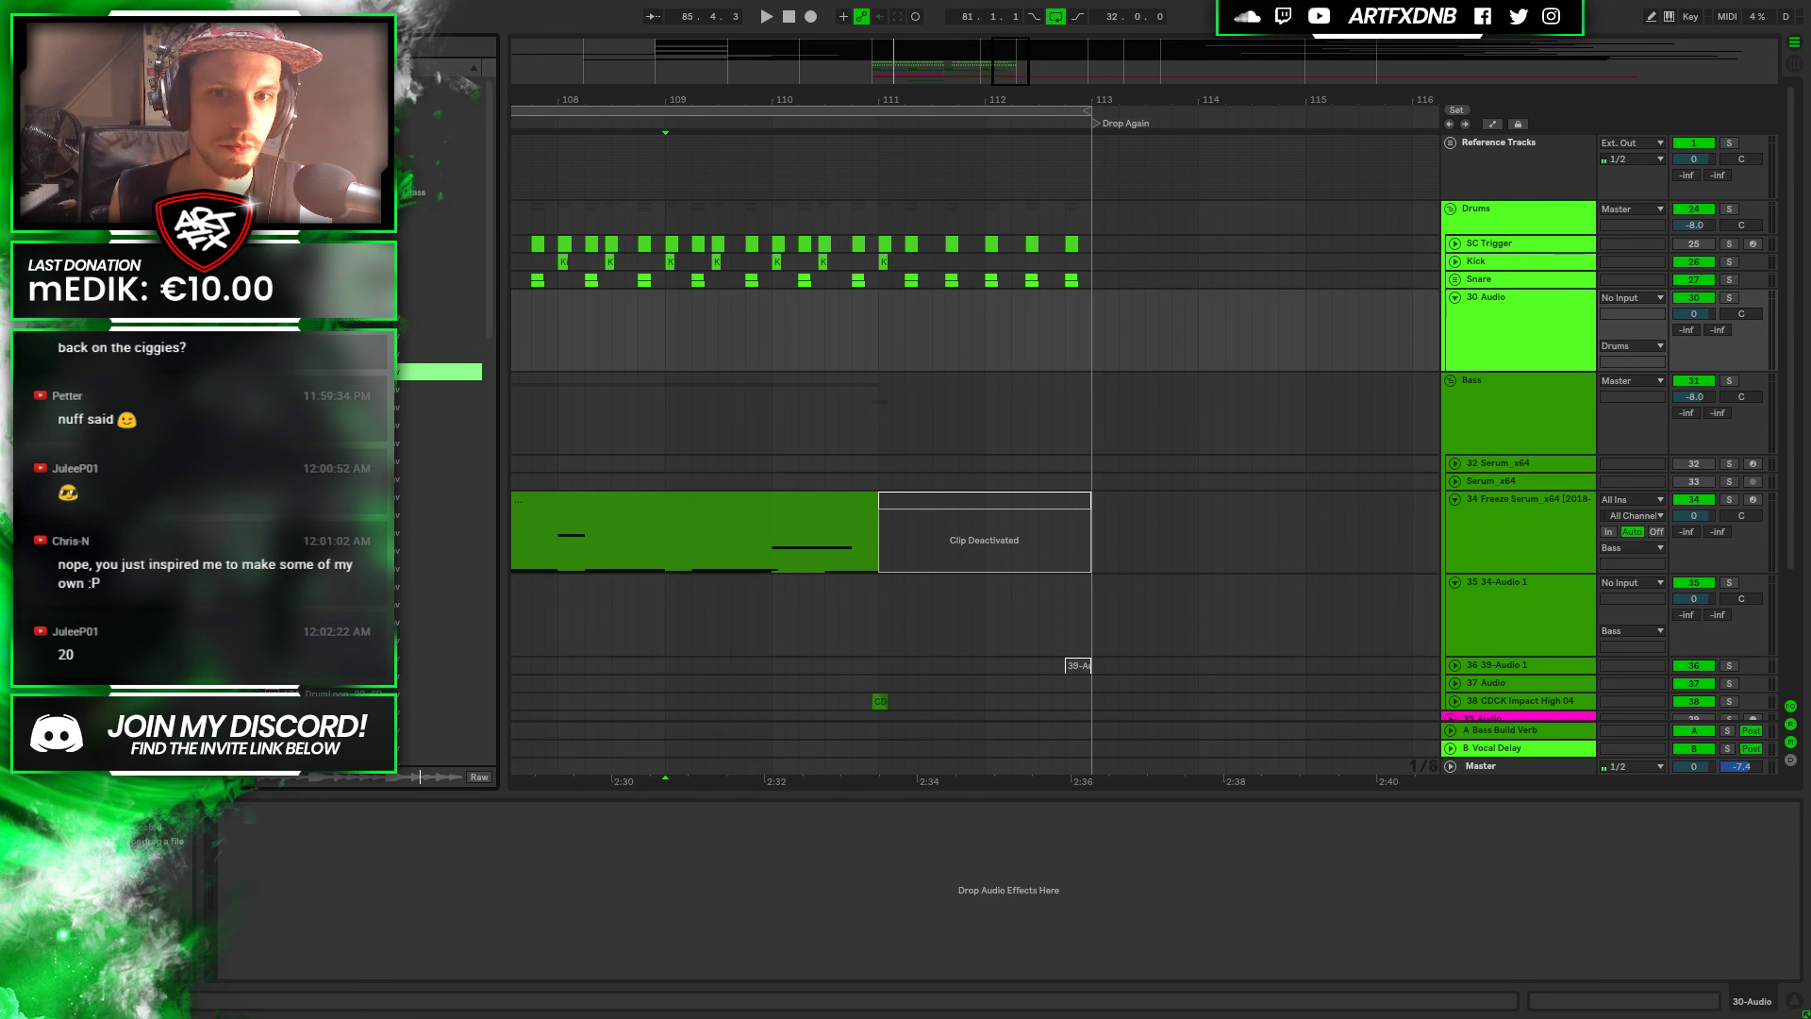
pyautogui.moveTo(345, 372); pyautogui.dragTo(665, 342)
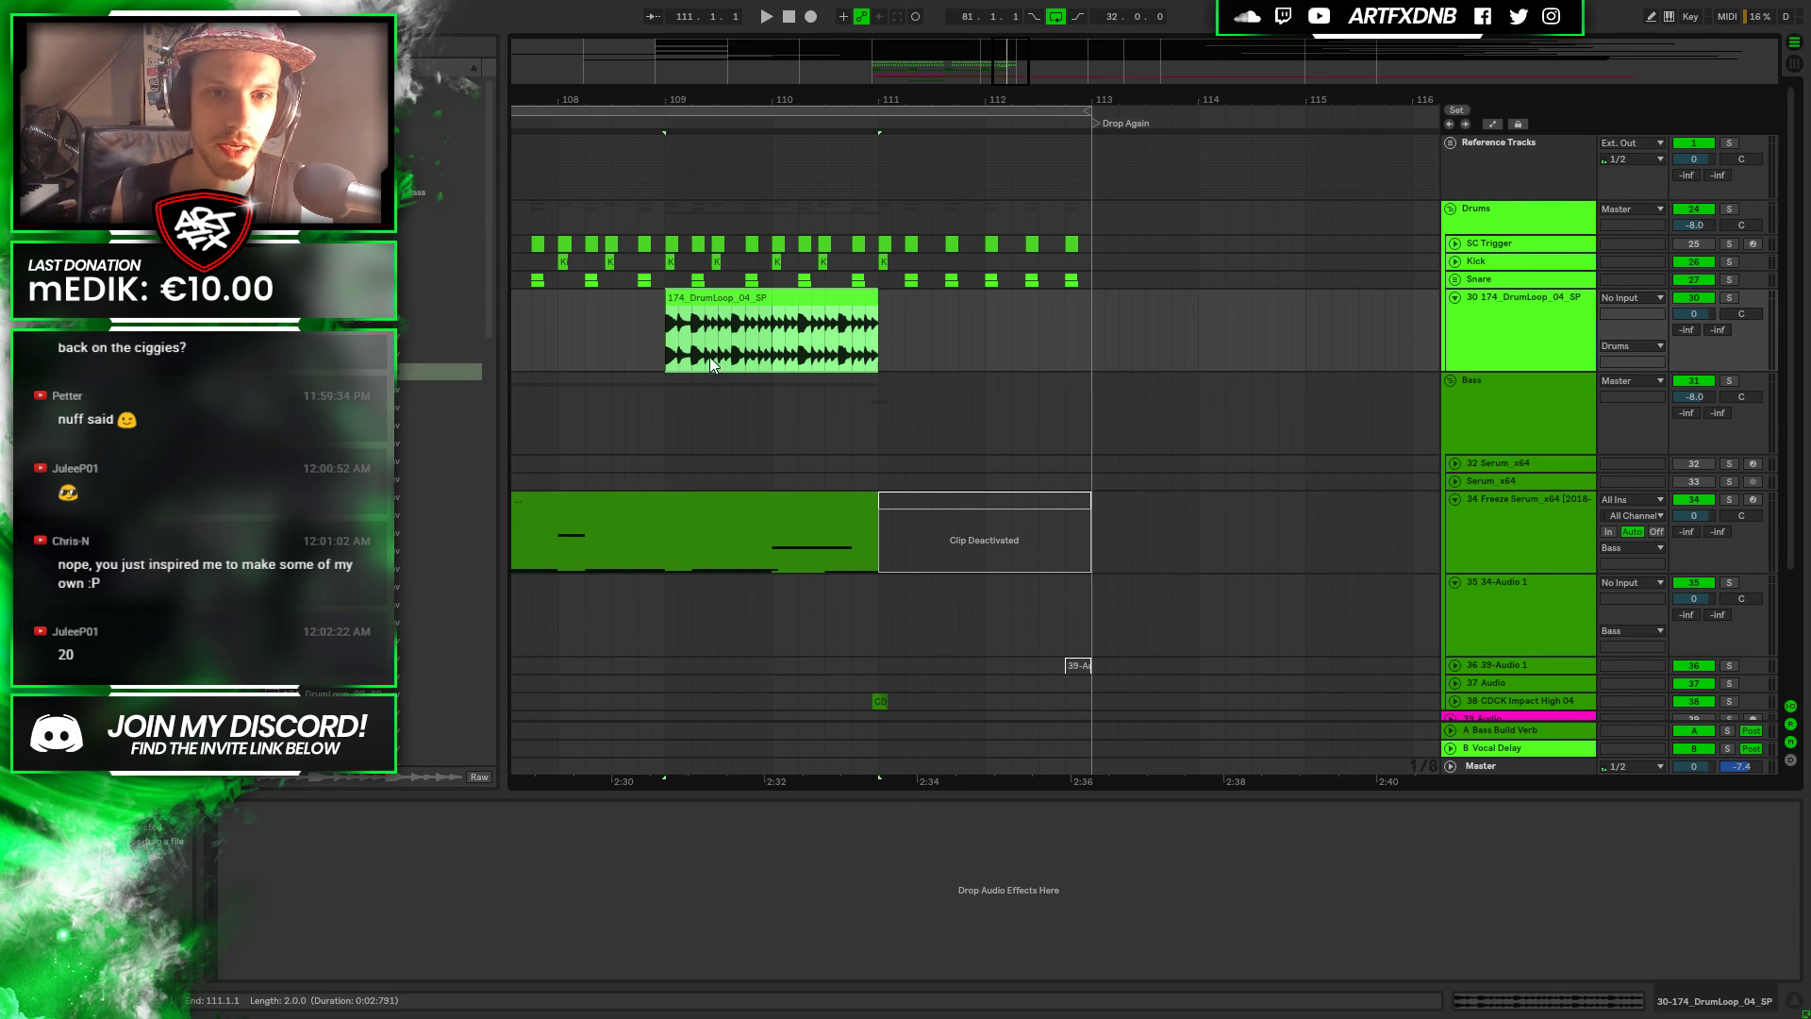
# Open the drum loop's clip settings and set its warp mode to Re-Pitch
pyautogui.rightClick(825, 308)
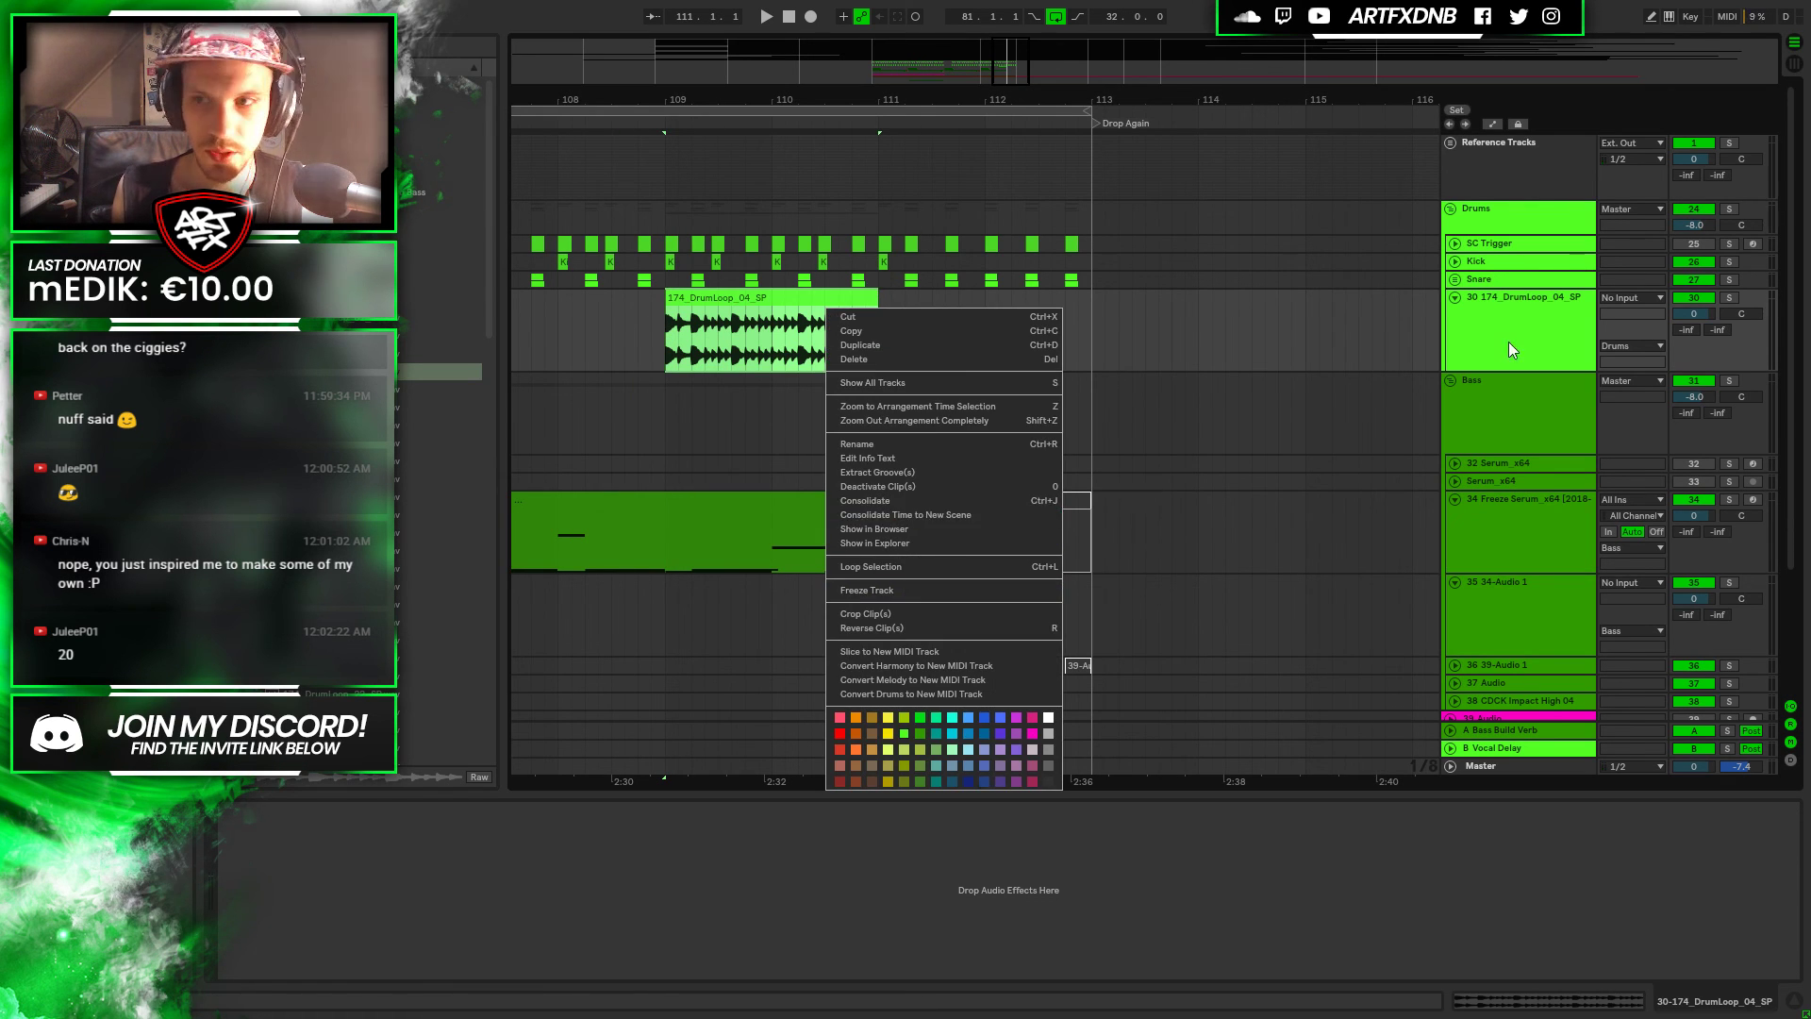
pyautogui.click(751, 306)
pyautogui.doubleClick(749, 300)
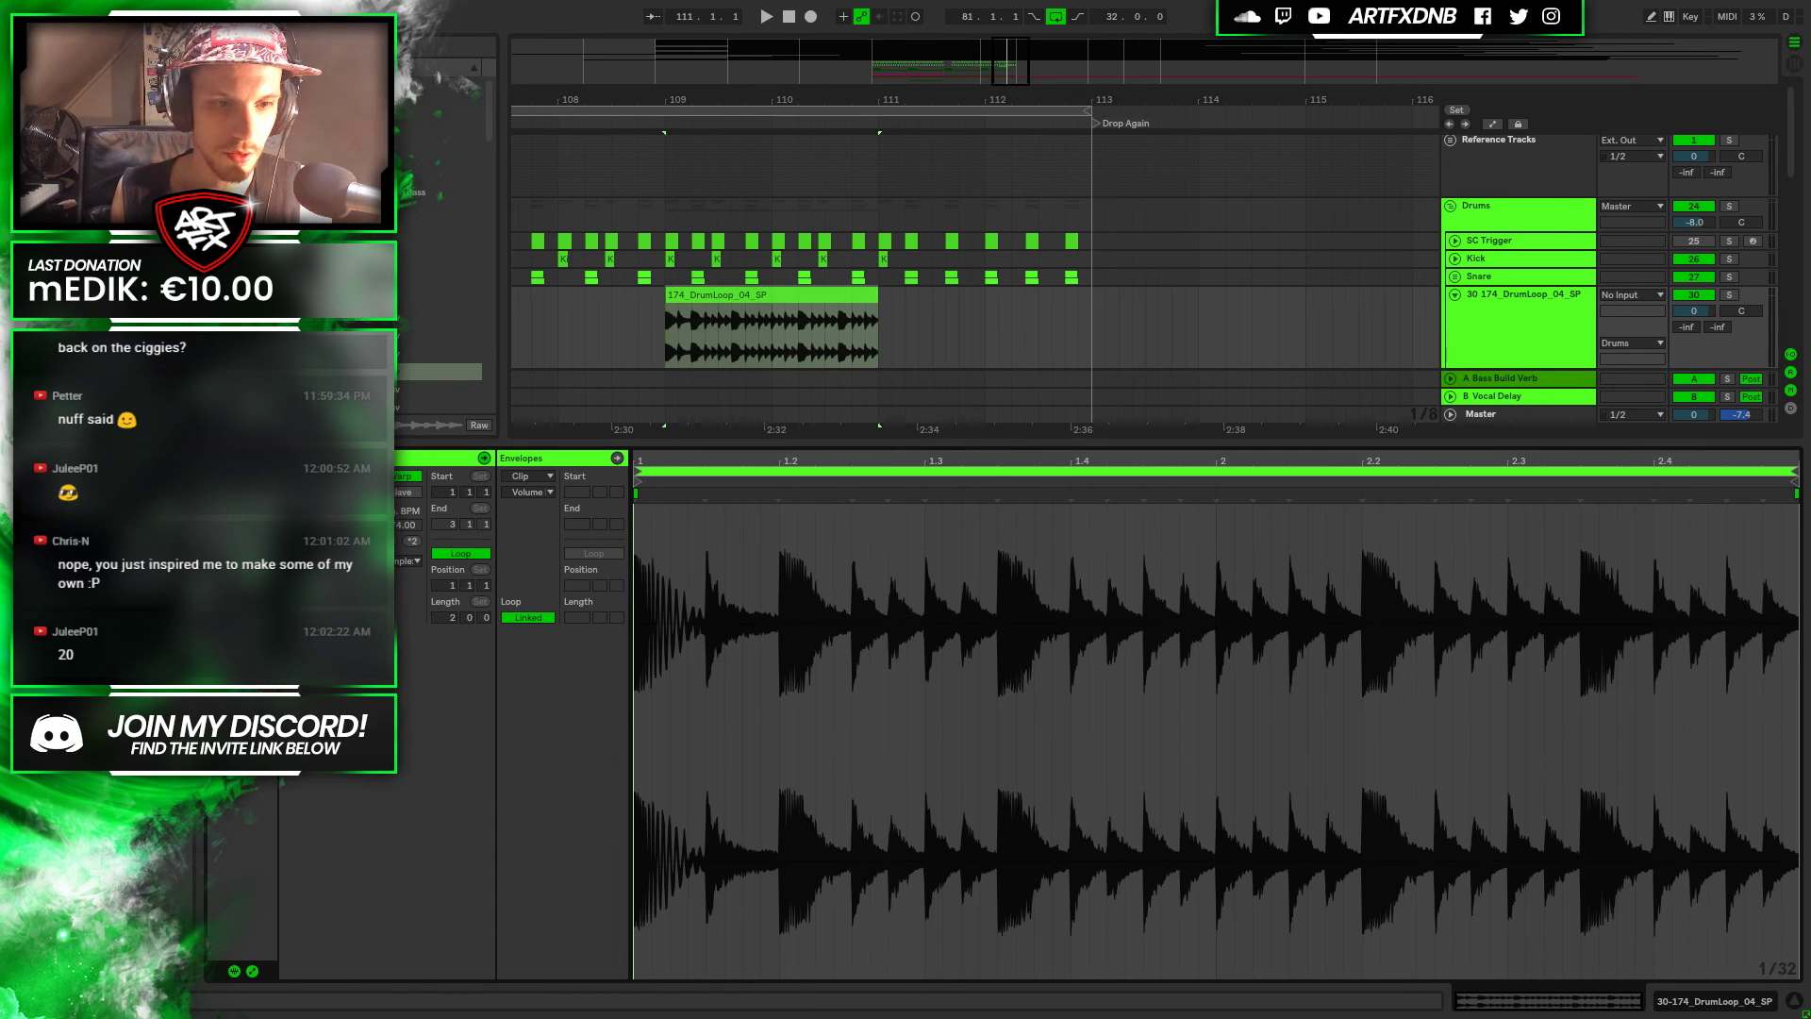
pyautogui.moveTo(419, 450); pyautogui.dragTo(418, 803)
pyautogui.click(396, 913)
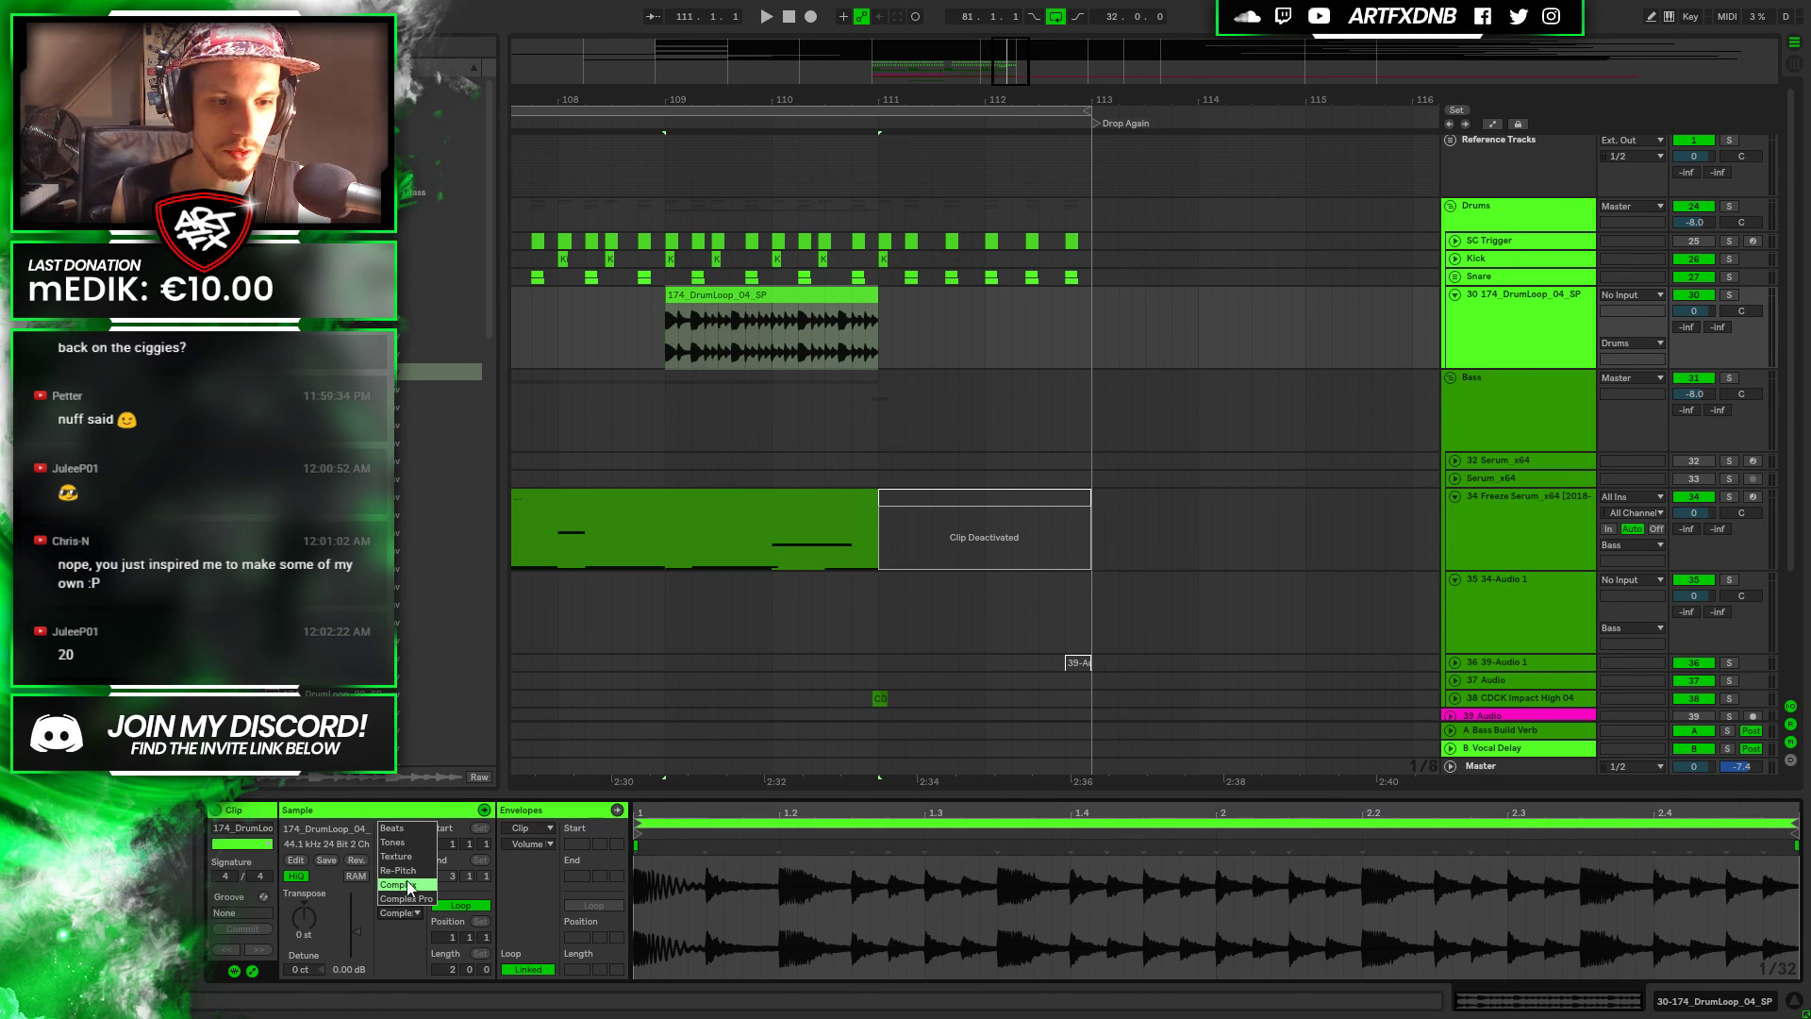
pyautogui.click(405, 869)
pyautogui.click(757, 292)
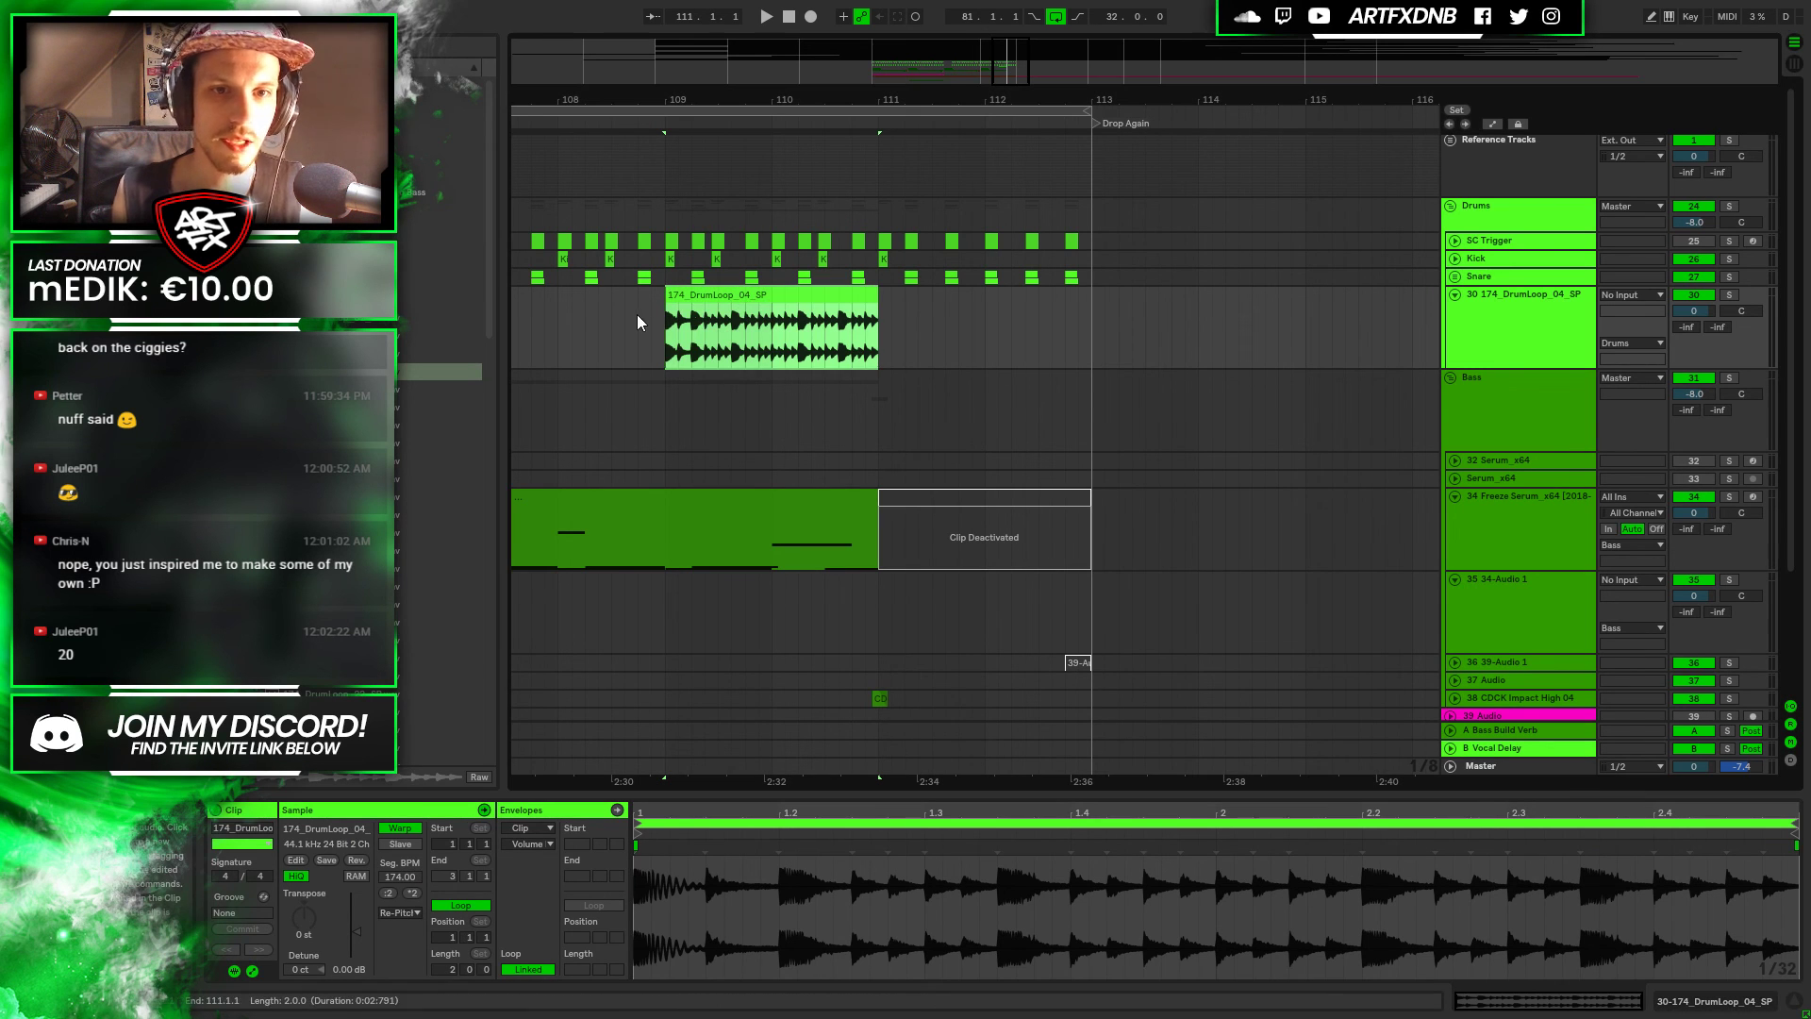
# Try the Complex Pro warp mode on the drum loop, solo its track and play it
pyautogui.click(394, 913)
pyautogui.click(411, 901)
pyautogui.click(1739, 298)
pyautogui.click(729, 322)
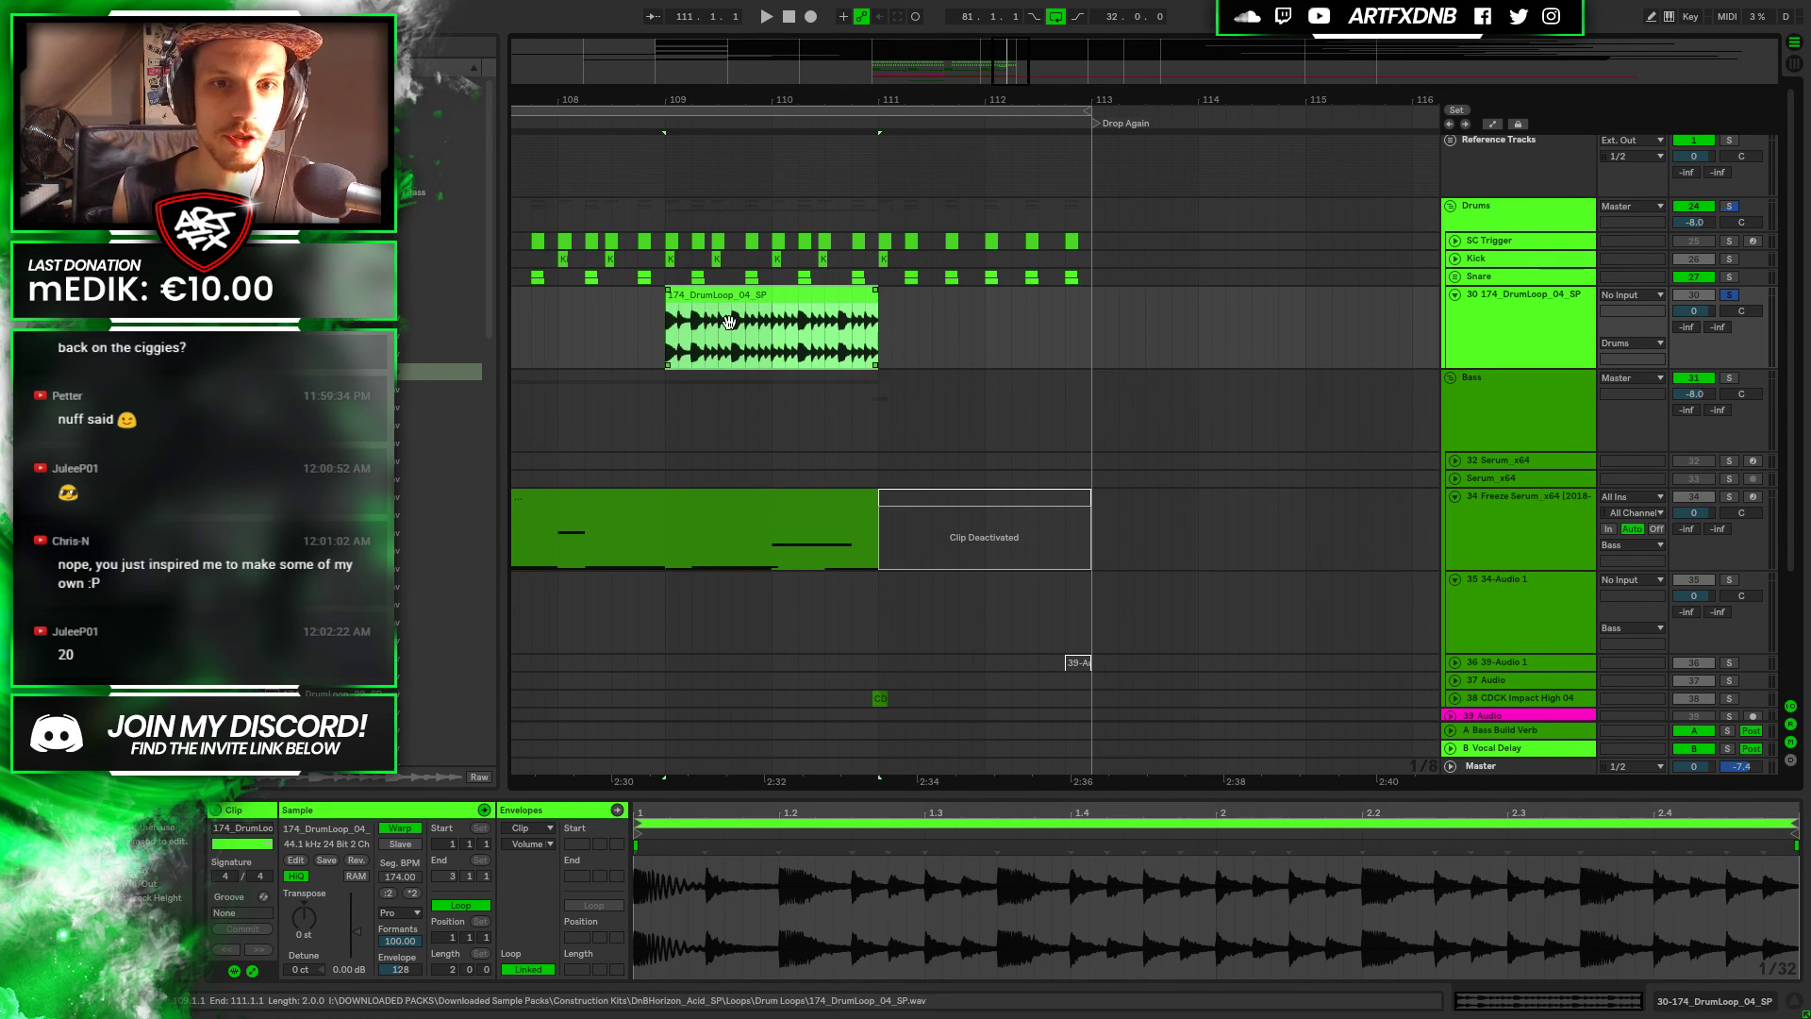
pyautogui.press('space')
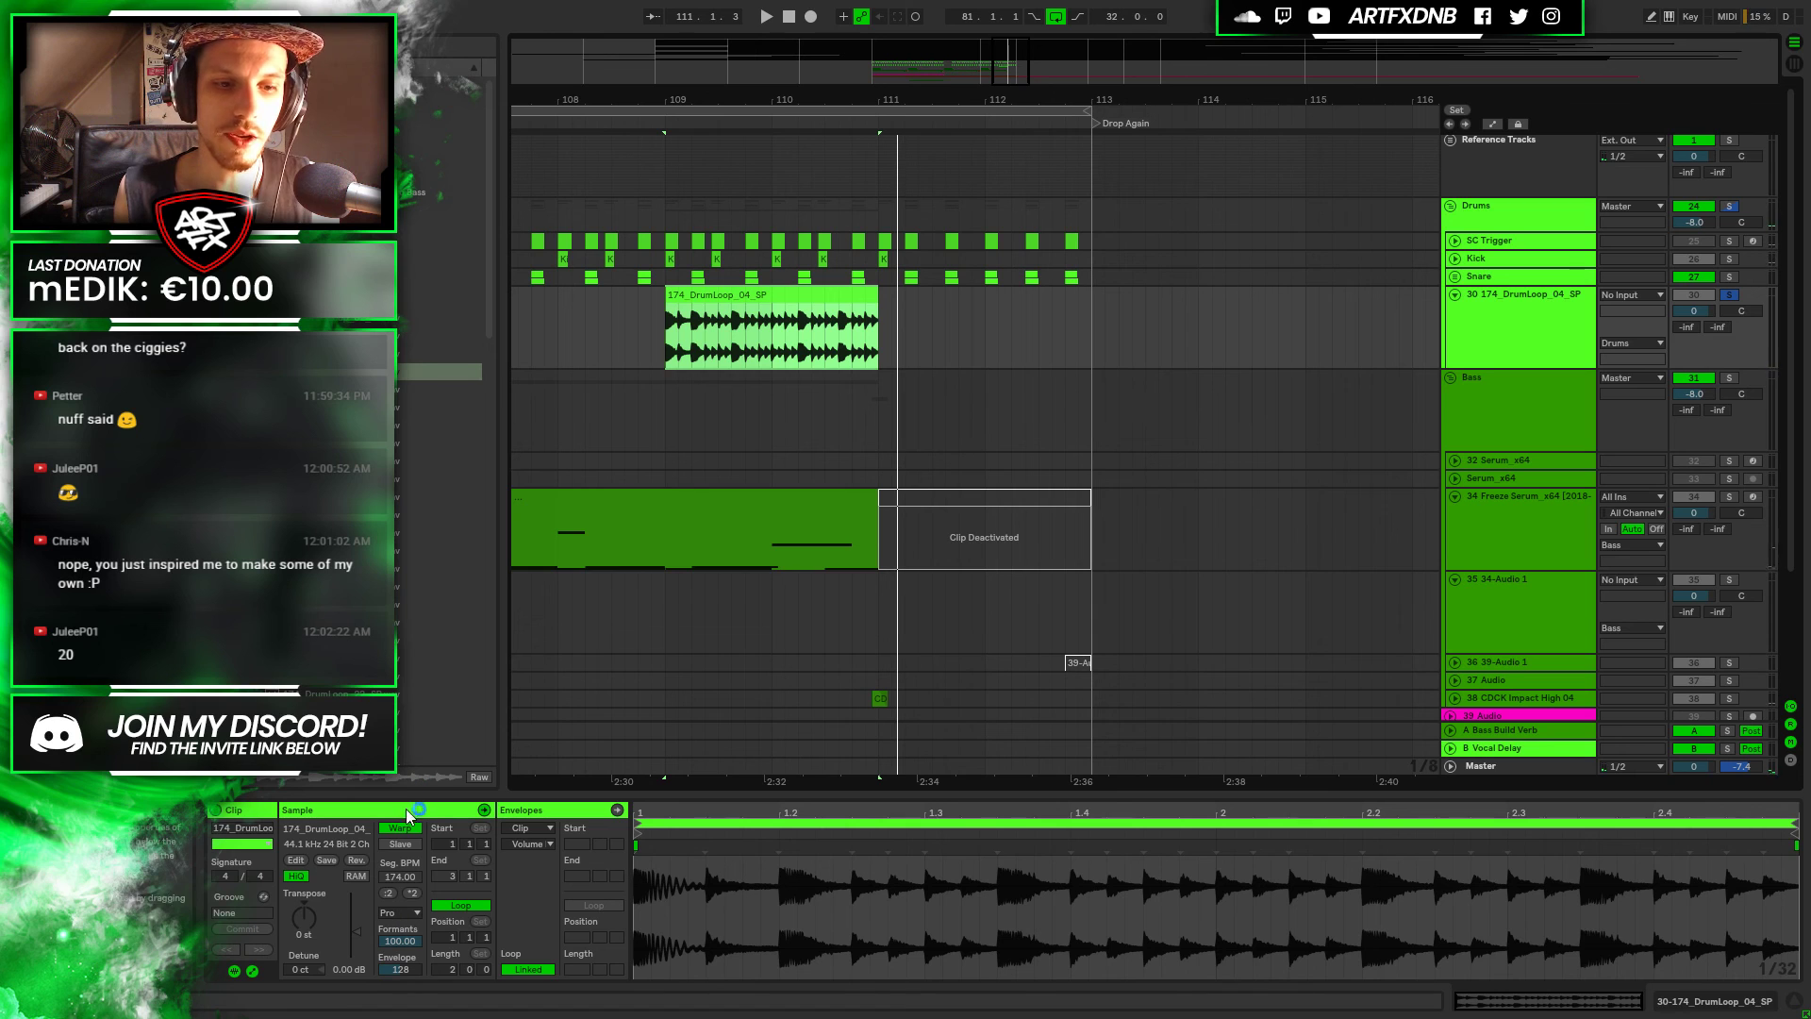
# Set the drum loop's warp mode back to Re-Pitch and listen to it soloed
pyautogui.click(400, 912)
pyautogui.click(399, 872)
pyautogui.click(707, 364)
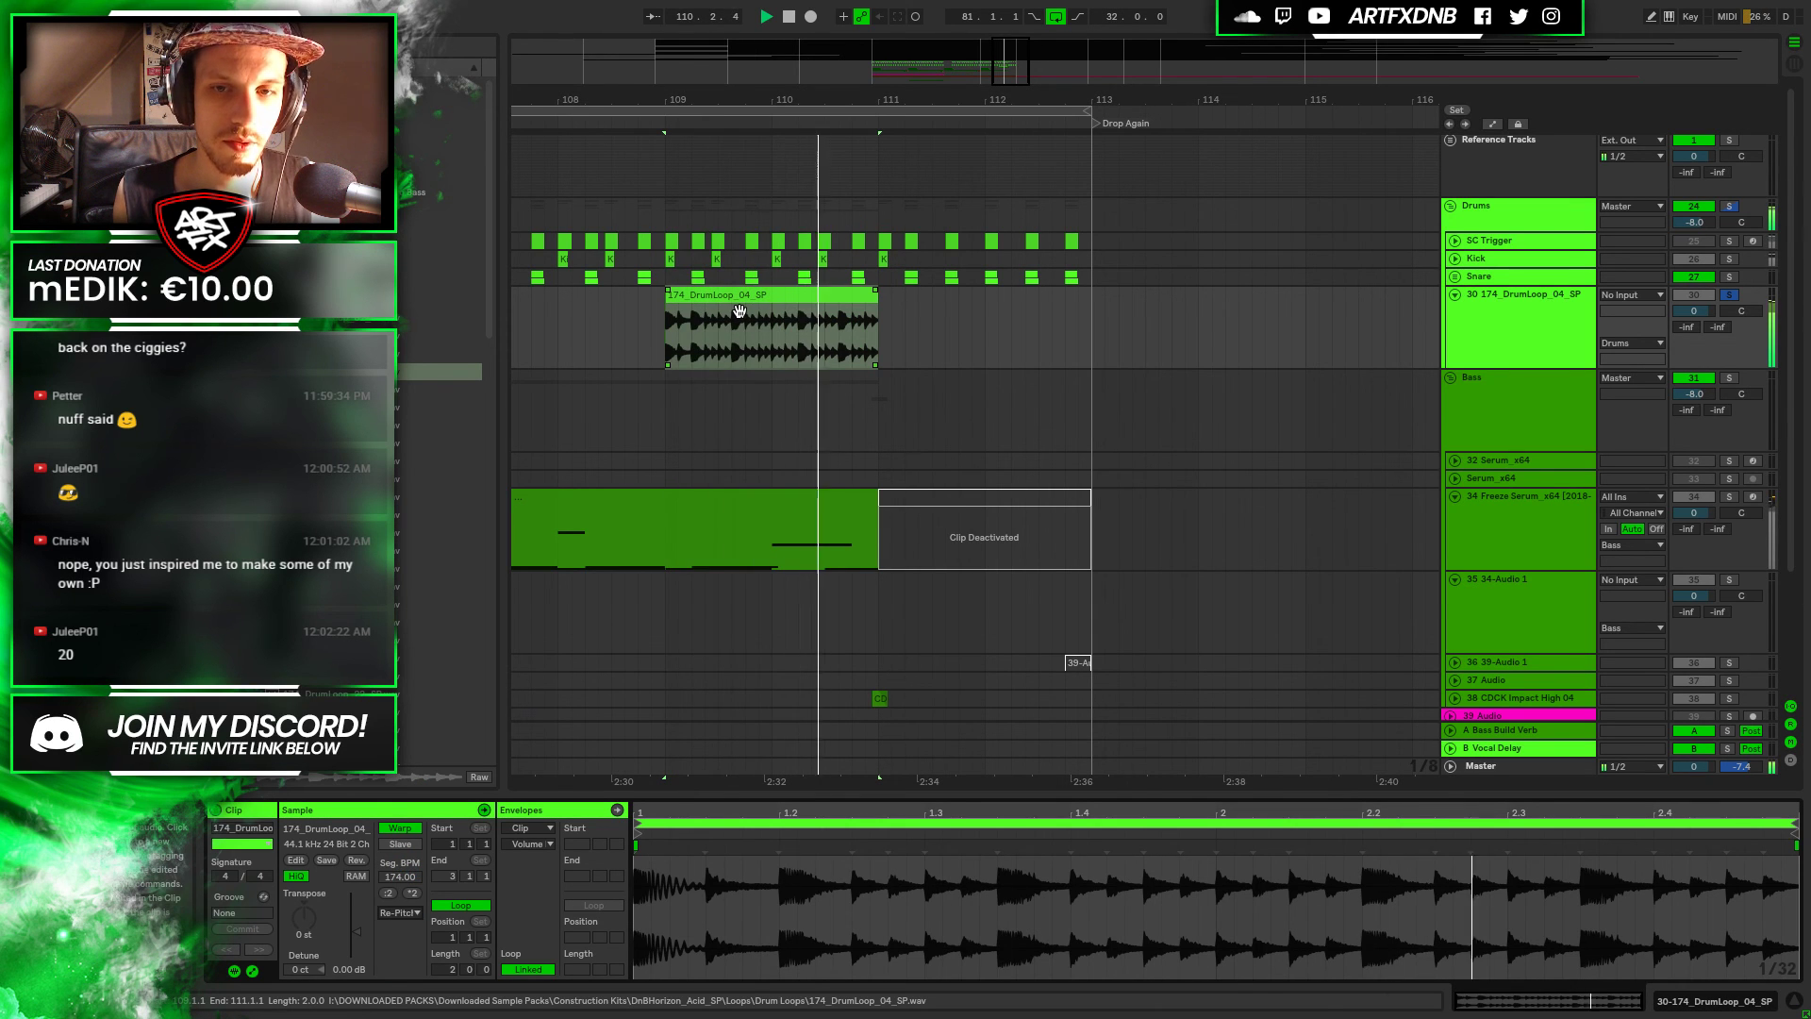
pyautogui.press('space')
# Move the drum loop to bar 111 and remove its first beat so it starts at 111.2
pyautogui.moveTo(719, 309); pyautogui.dragTo(932, 304)
pyautogui.click(920, 161)
pyautogui.press('+')
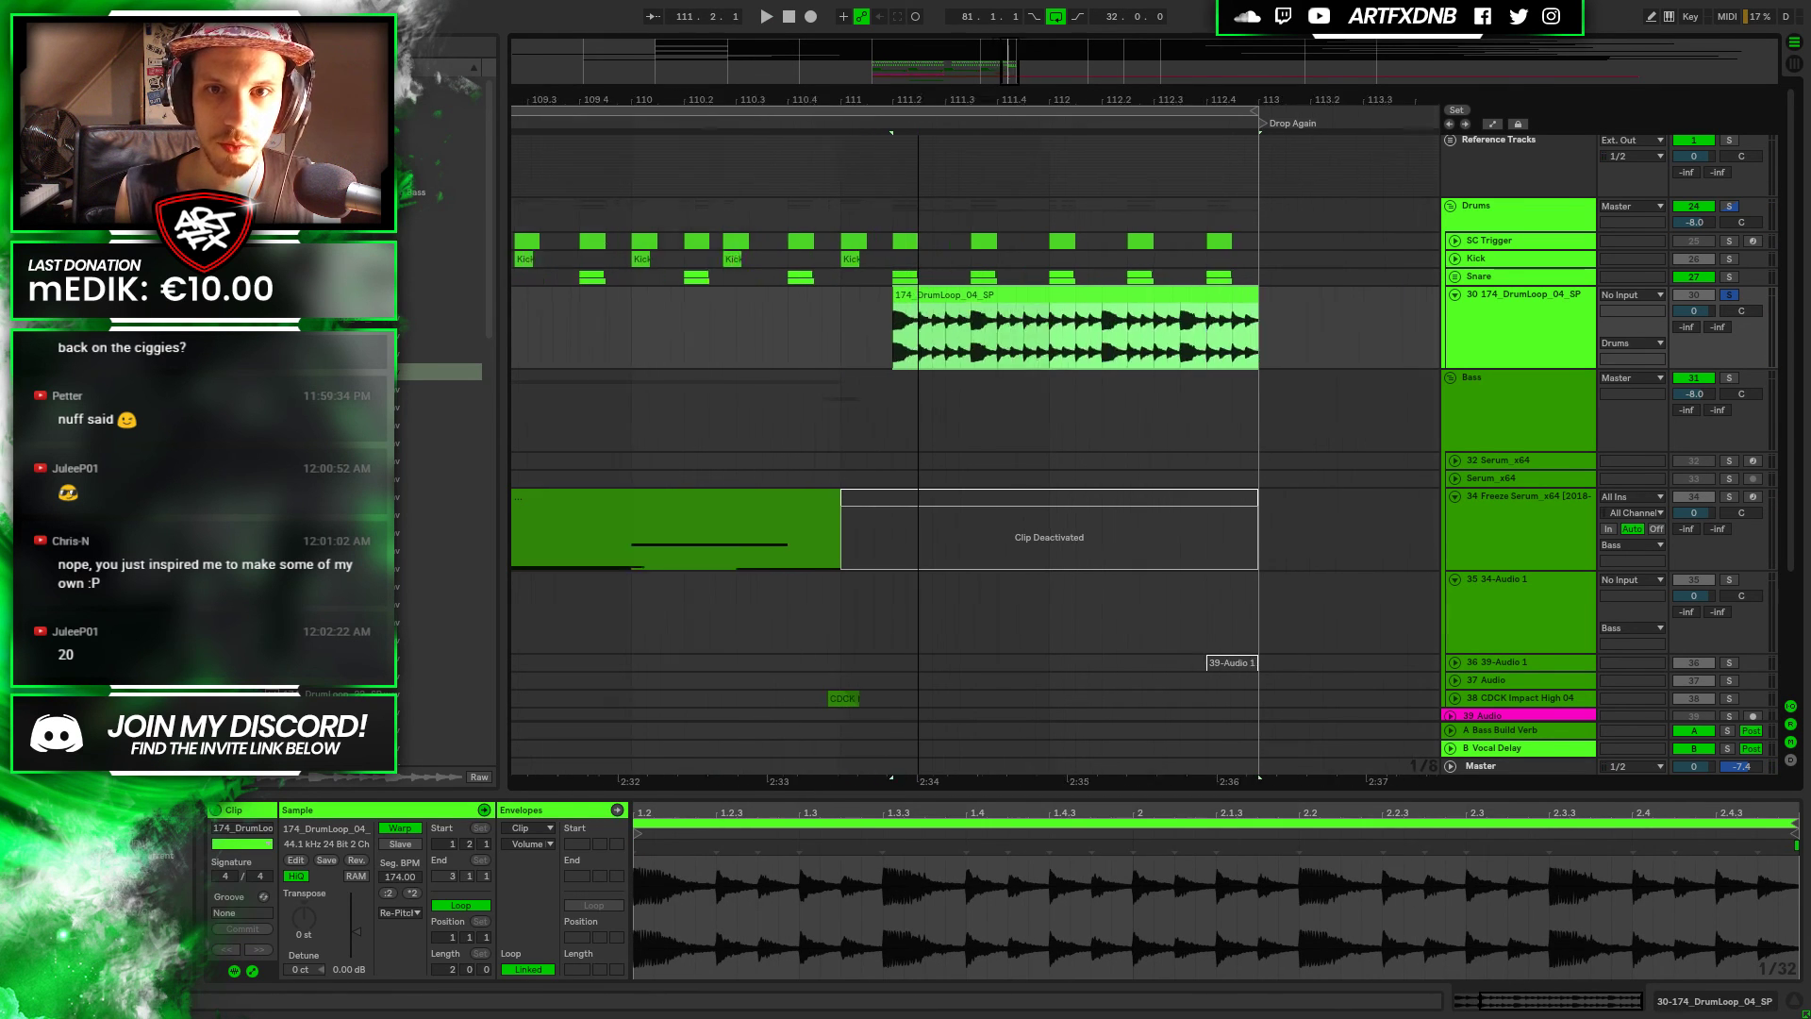
# Split off and deactivate the drum loop's eighth-note slices starting at 111.2.1, 111.3.3, 112.2.1 and 112.3.3
pyautogui.press('+')
pyautogui.moveTo(746, 340); pyautogui.dragTo(713, 340)
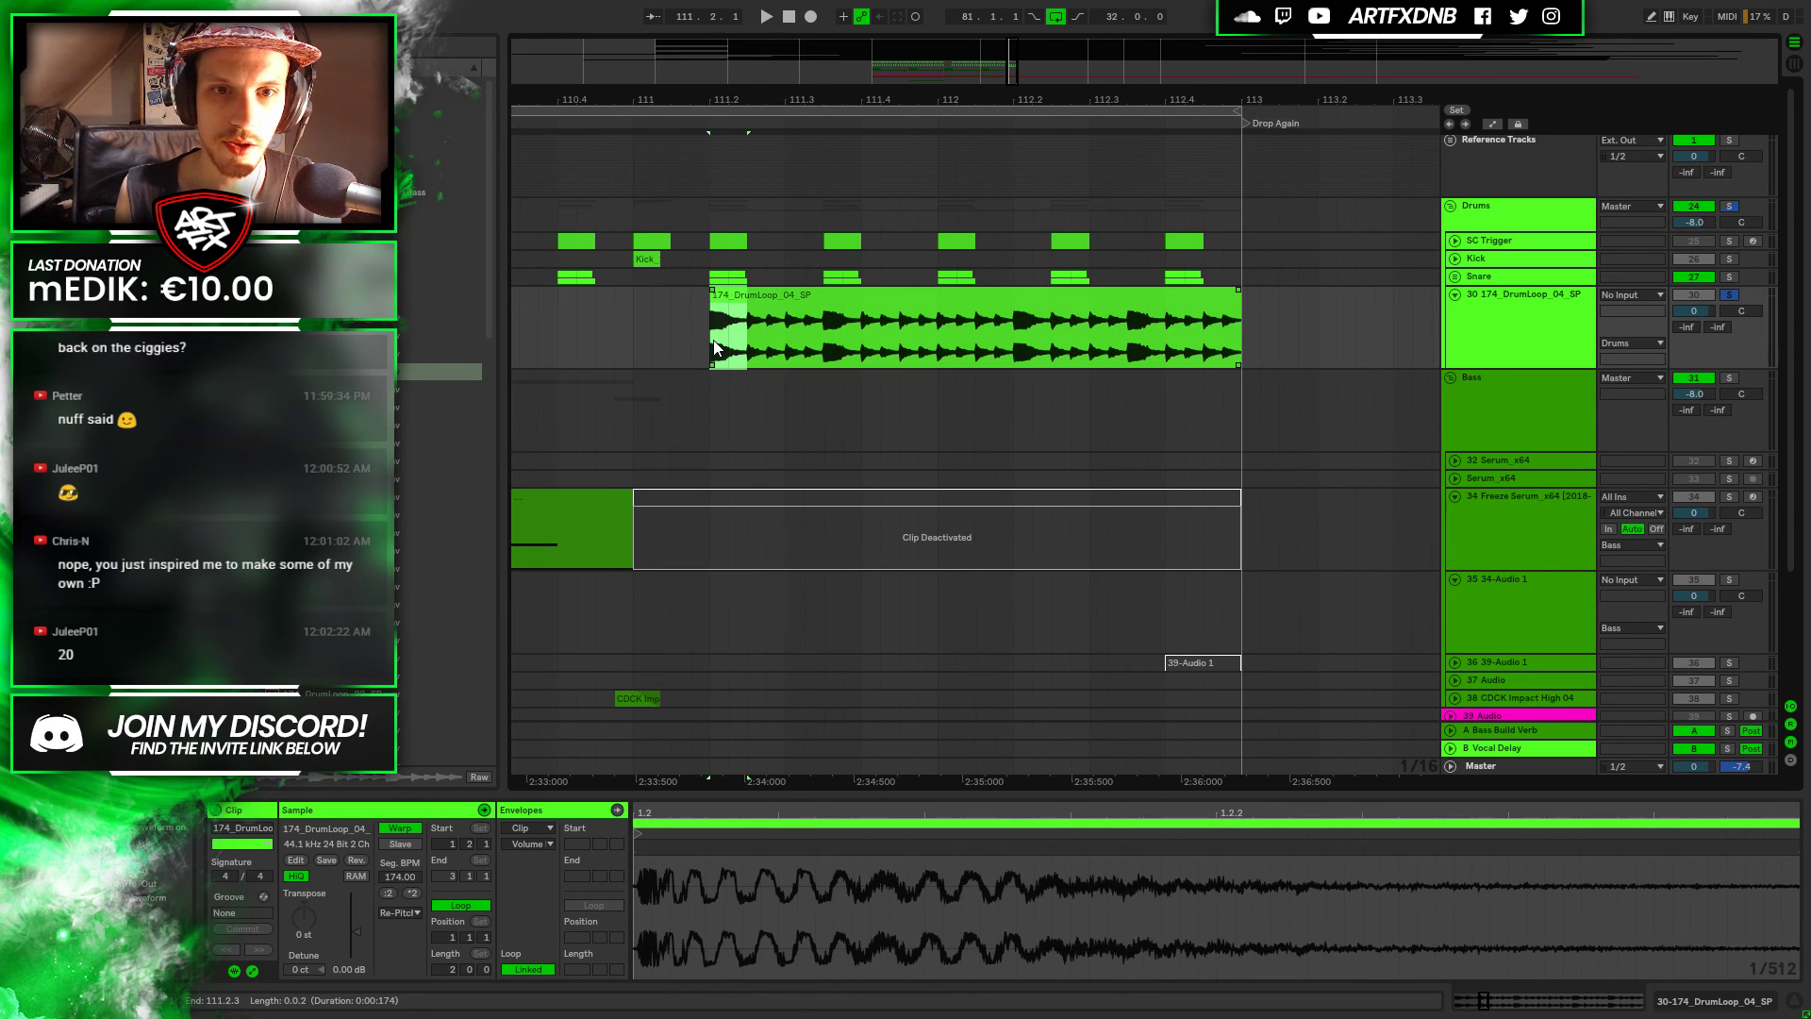
pyautogui.hotkey('ctrl', 'e')
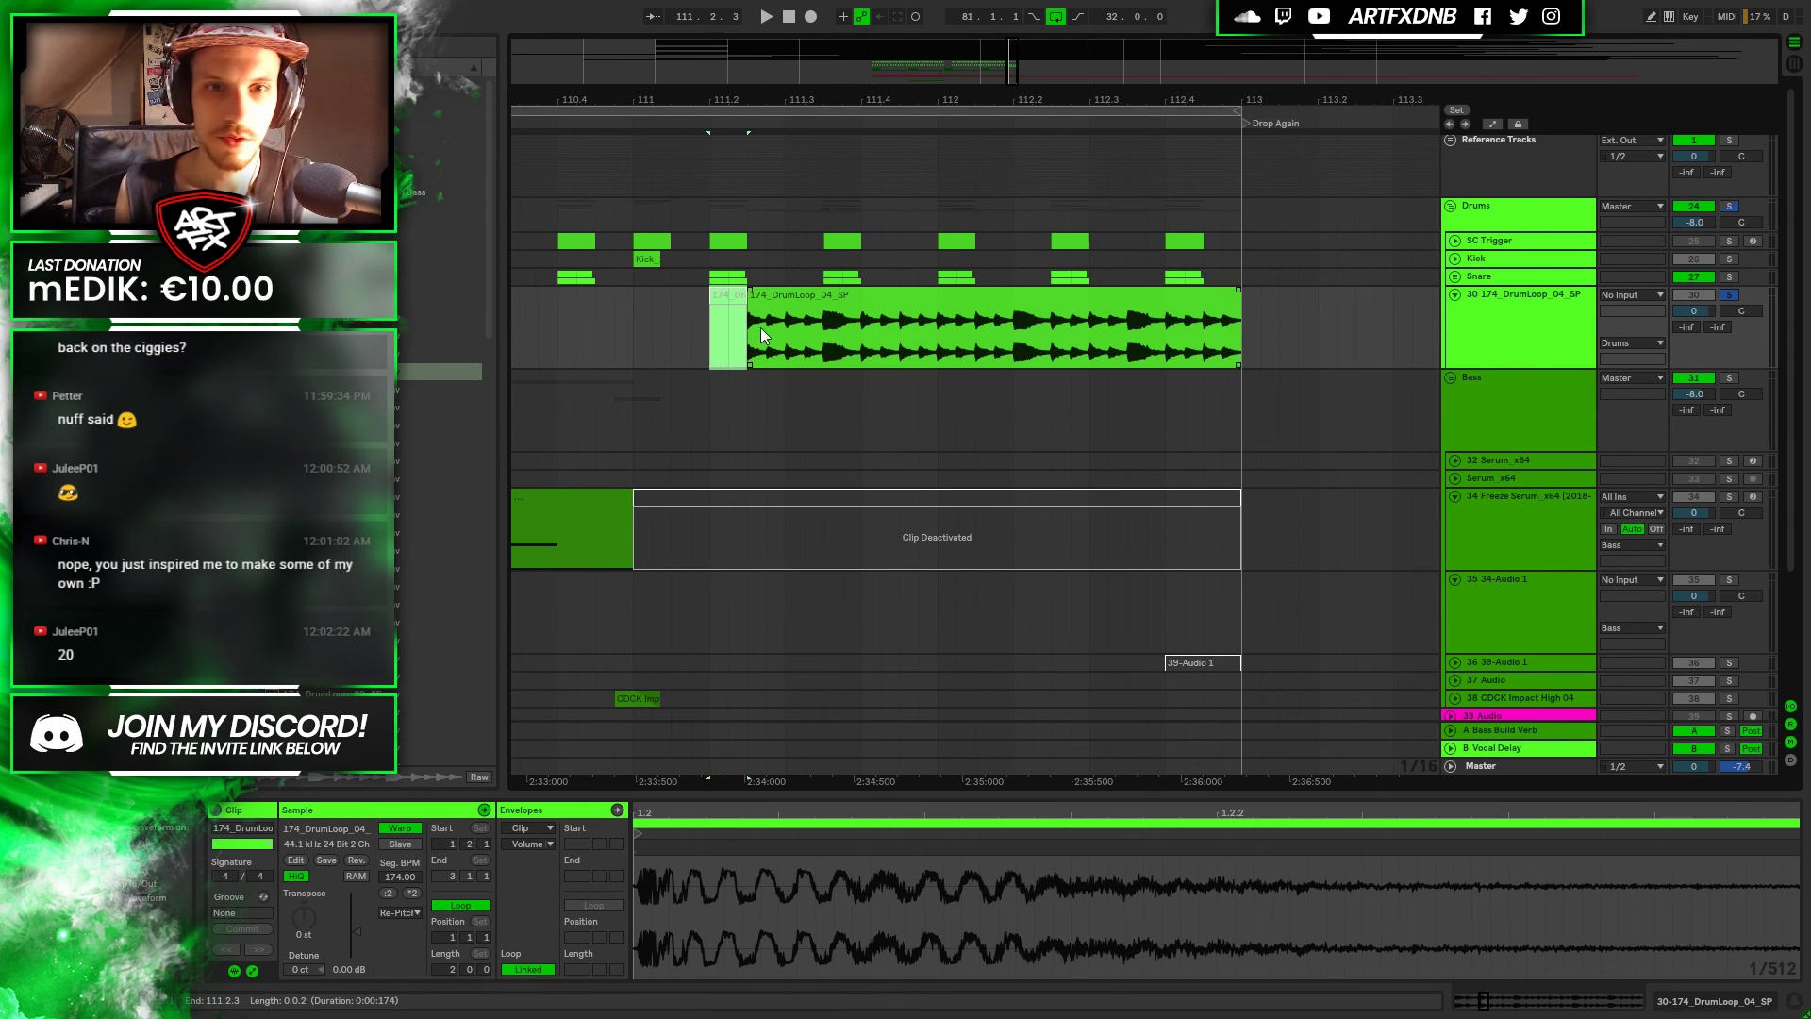
pyautogui.click(760, 326)
pyautogui.moveTo(825, 351); pyautogui.dragTo(858, 351)
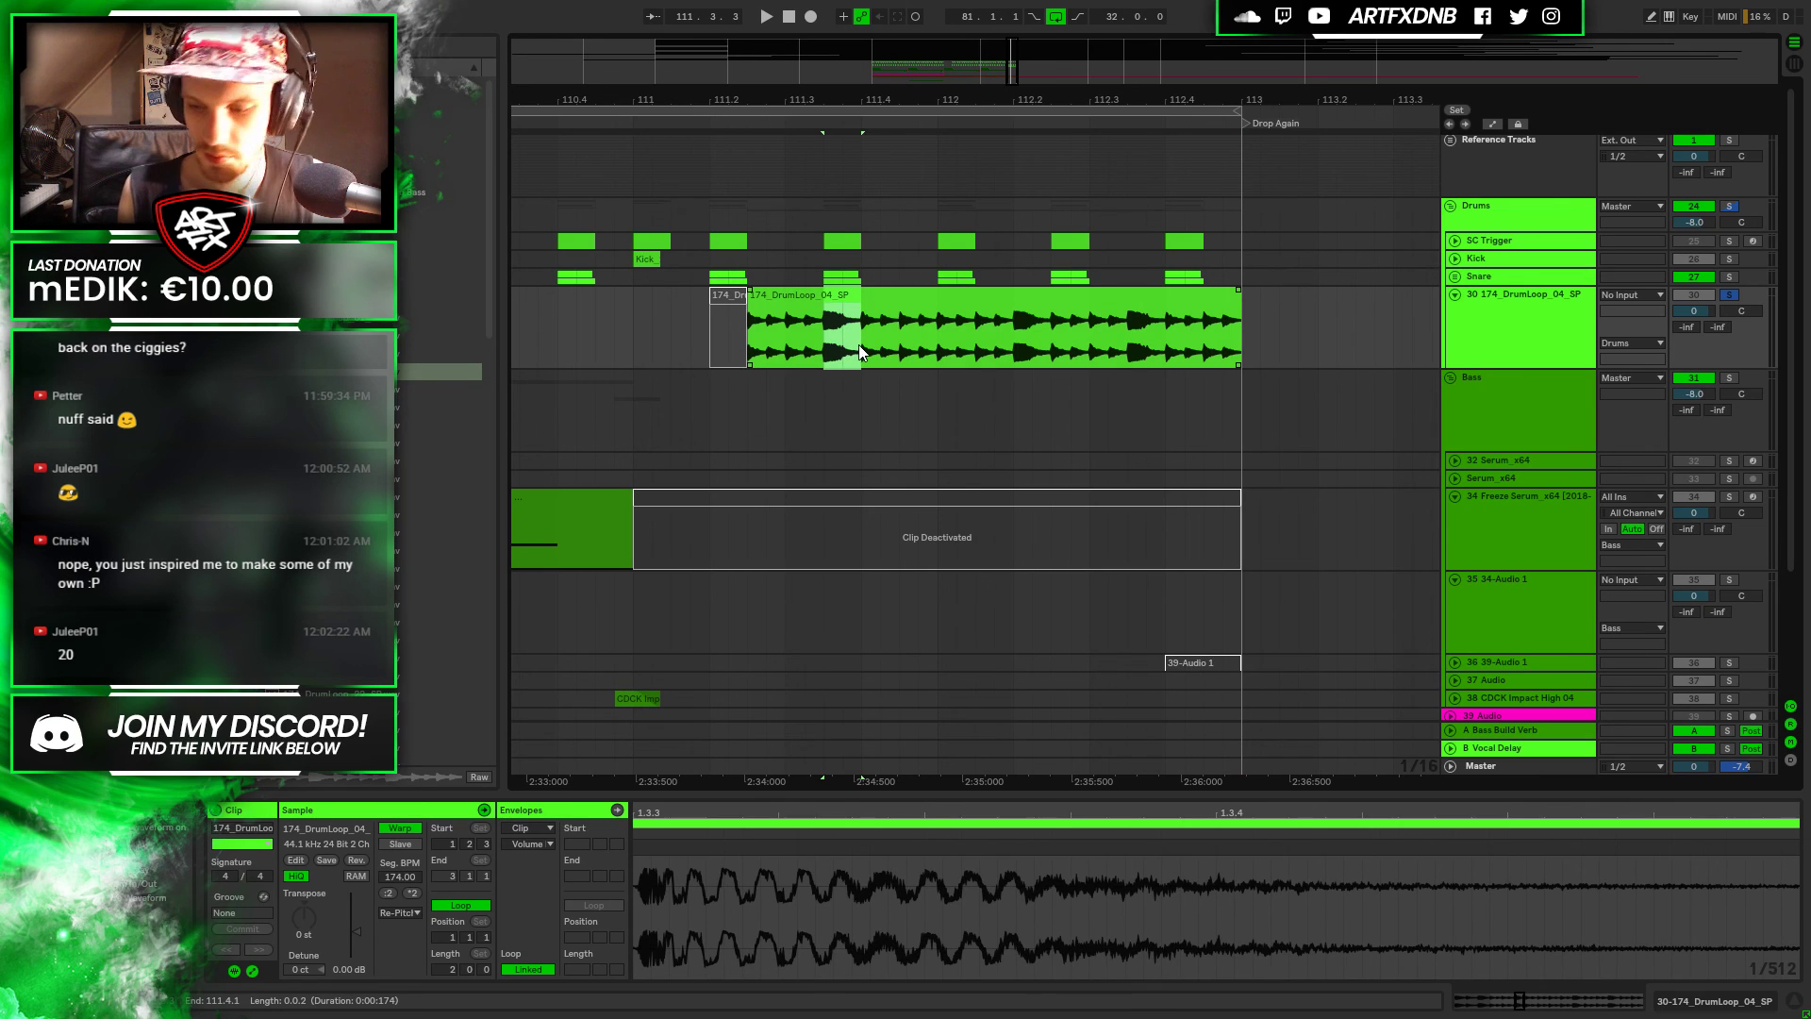
pyautogui.hotkey('ctrl', 'e')
pyautogui.moveTo(1014, 347); pyautogui.dragTo(1160, 352)
pyautogui.hotkey('ctrl', 'e')
pyautogui.hotkey('ctrl', 'e')
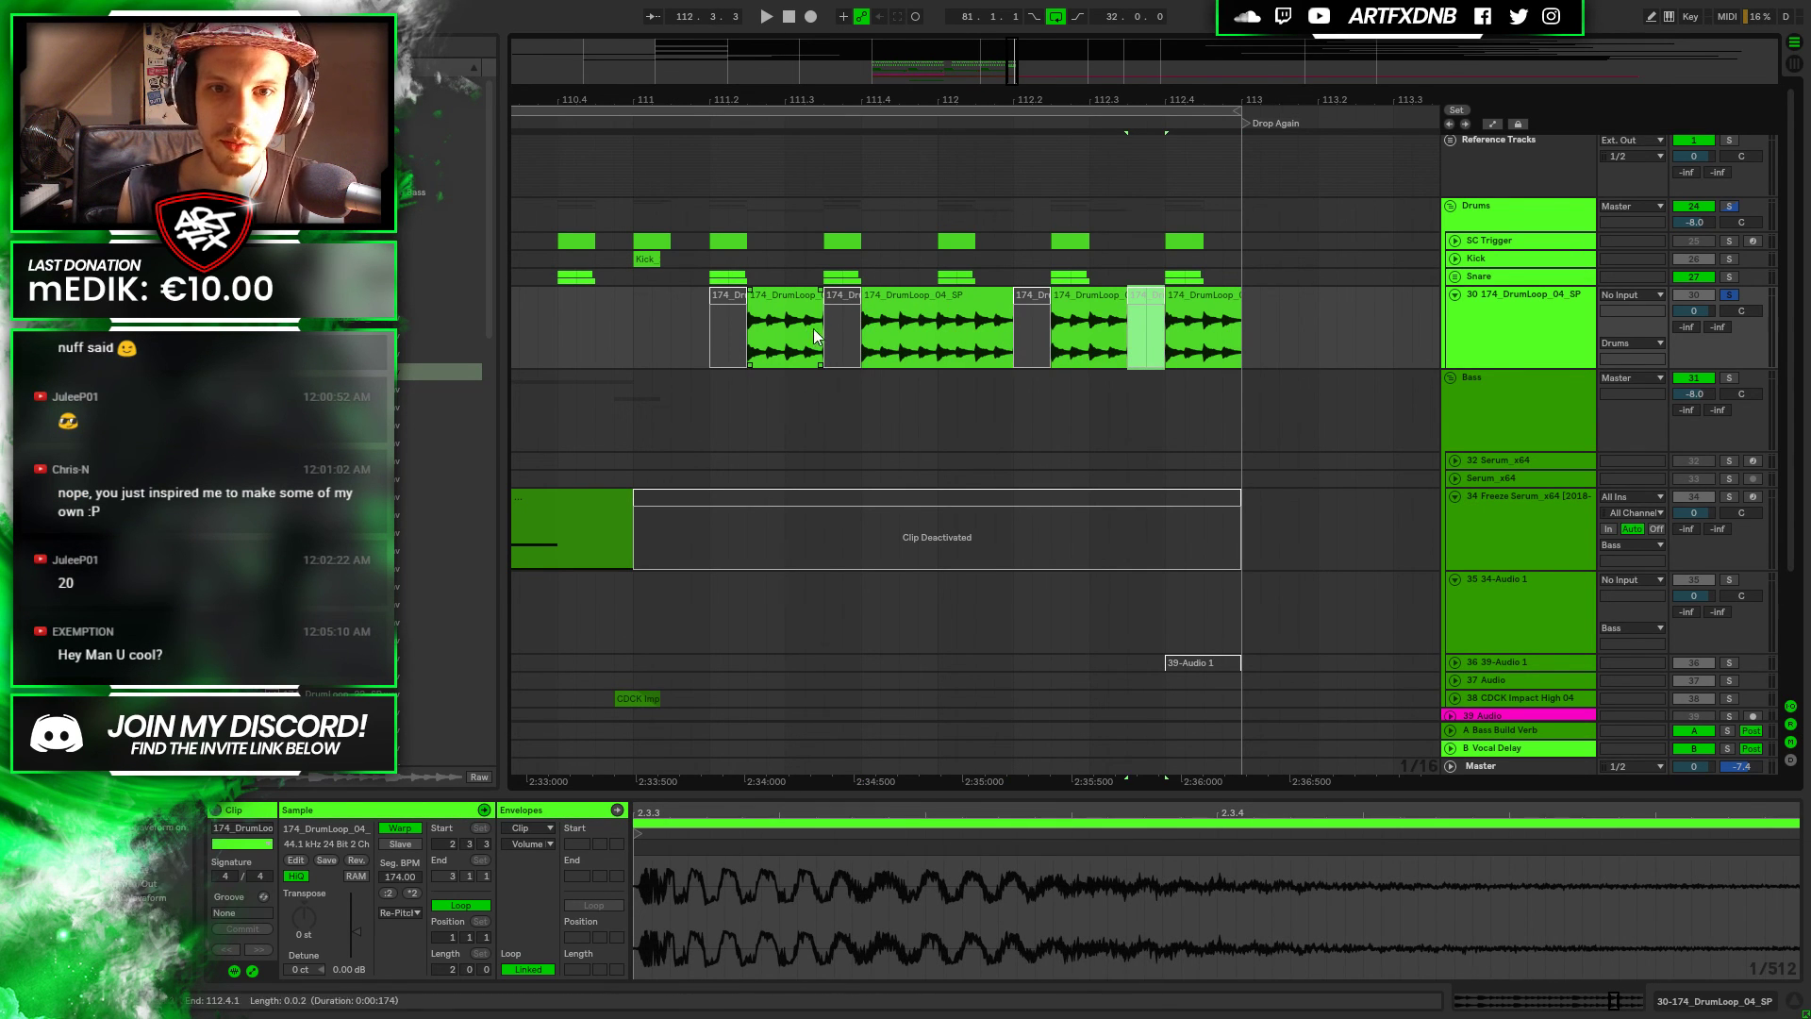
# Delete the deactivated slices and all later loop pieces, keeping only the piece between 111.2.3 and 111.3.3
pyautogui.click(832, 302)
pyautogui.keyDown('shift'); pyautogui.click(1217, 301); pyautogui.keyUp('shift')
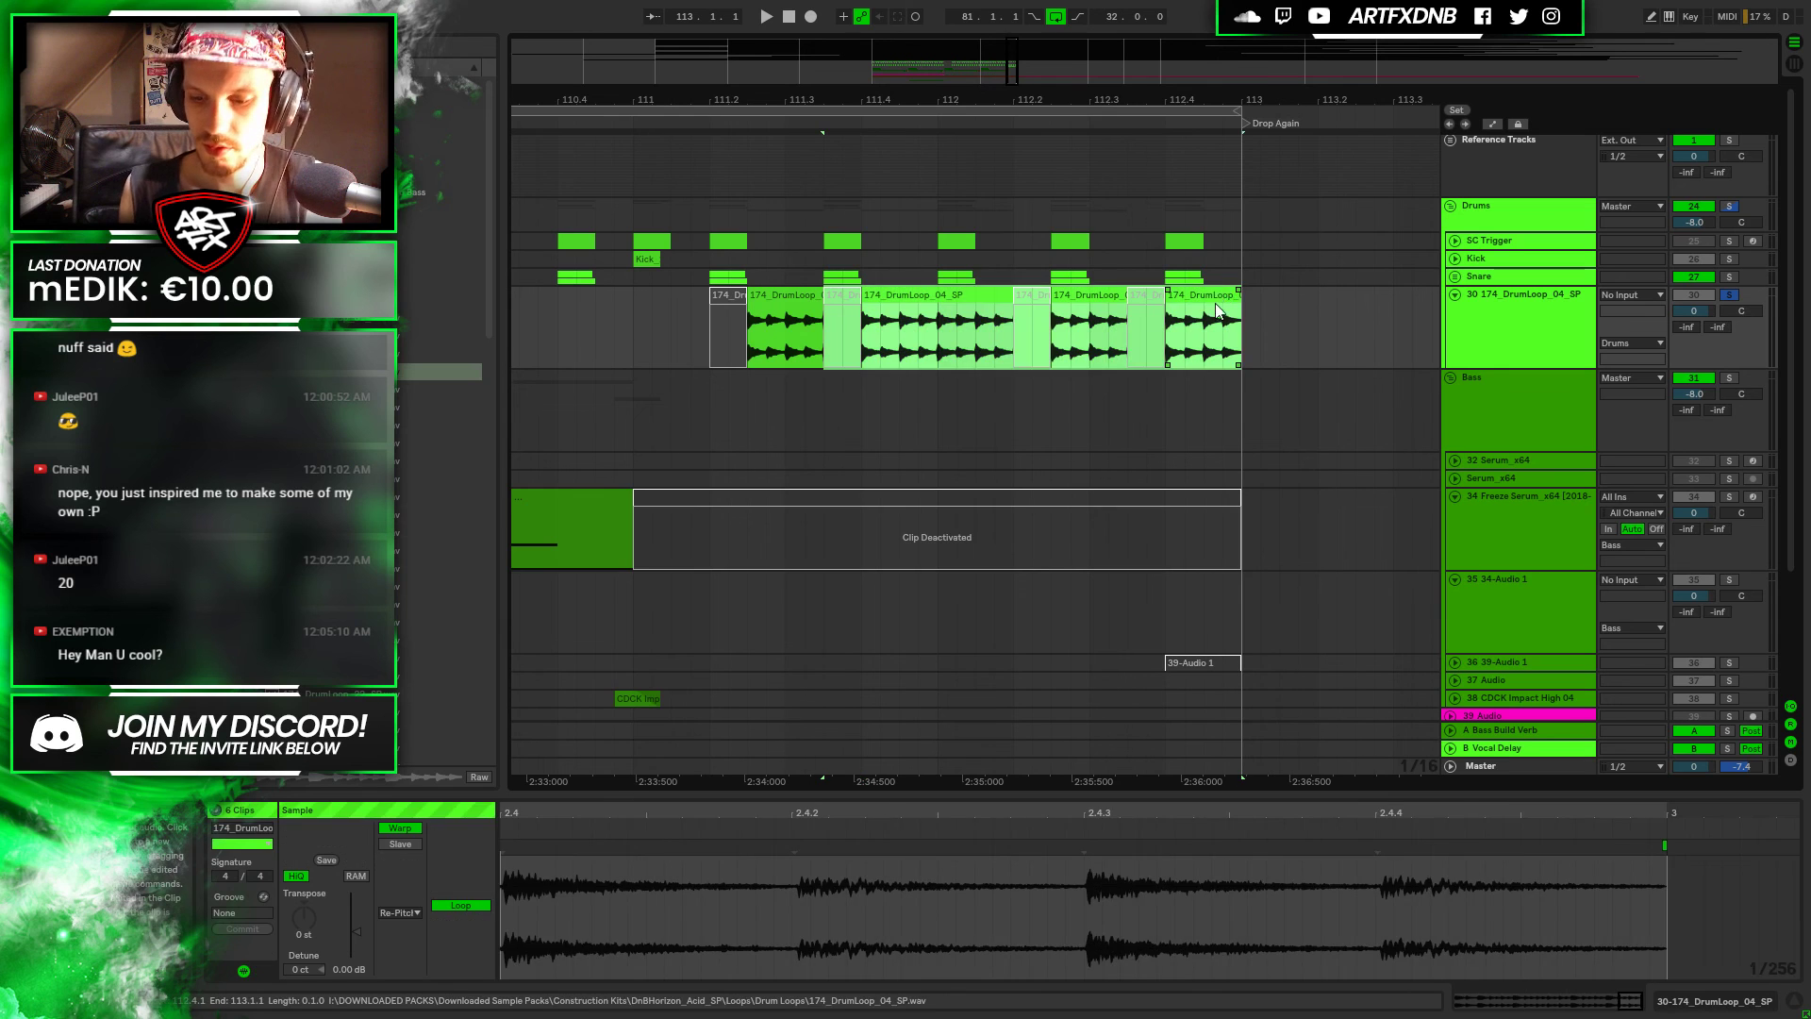
pyautogui.press('Delete')
pyautogui.hscroll(-1, 753, 396)
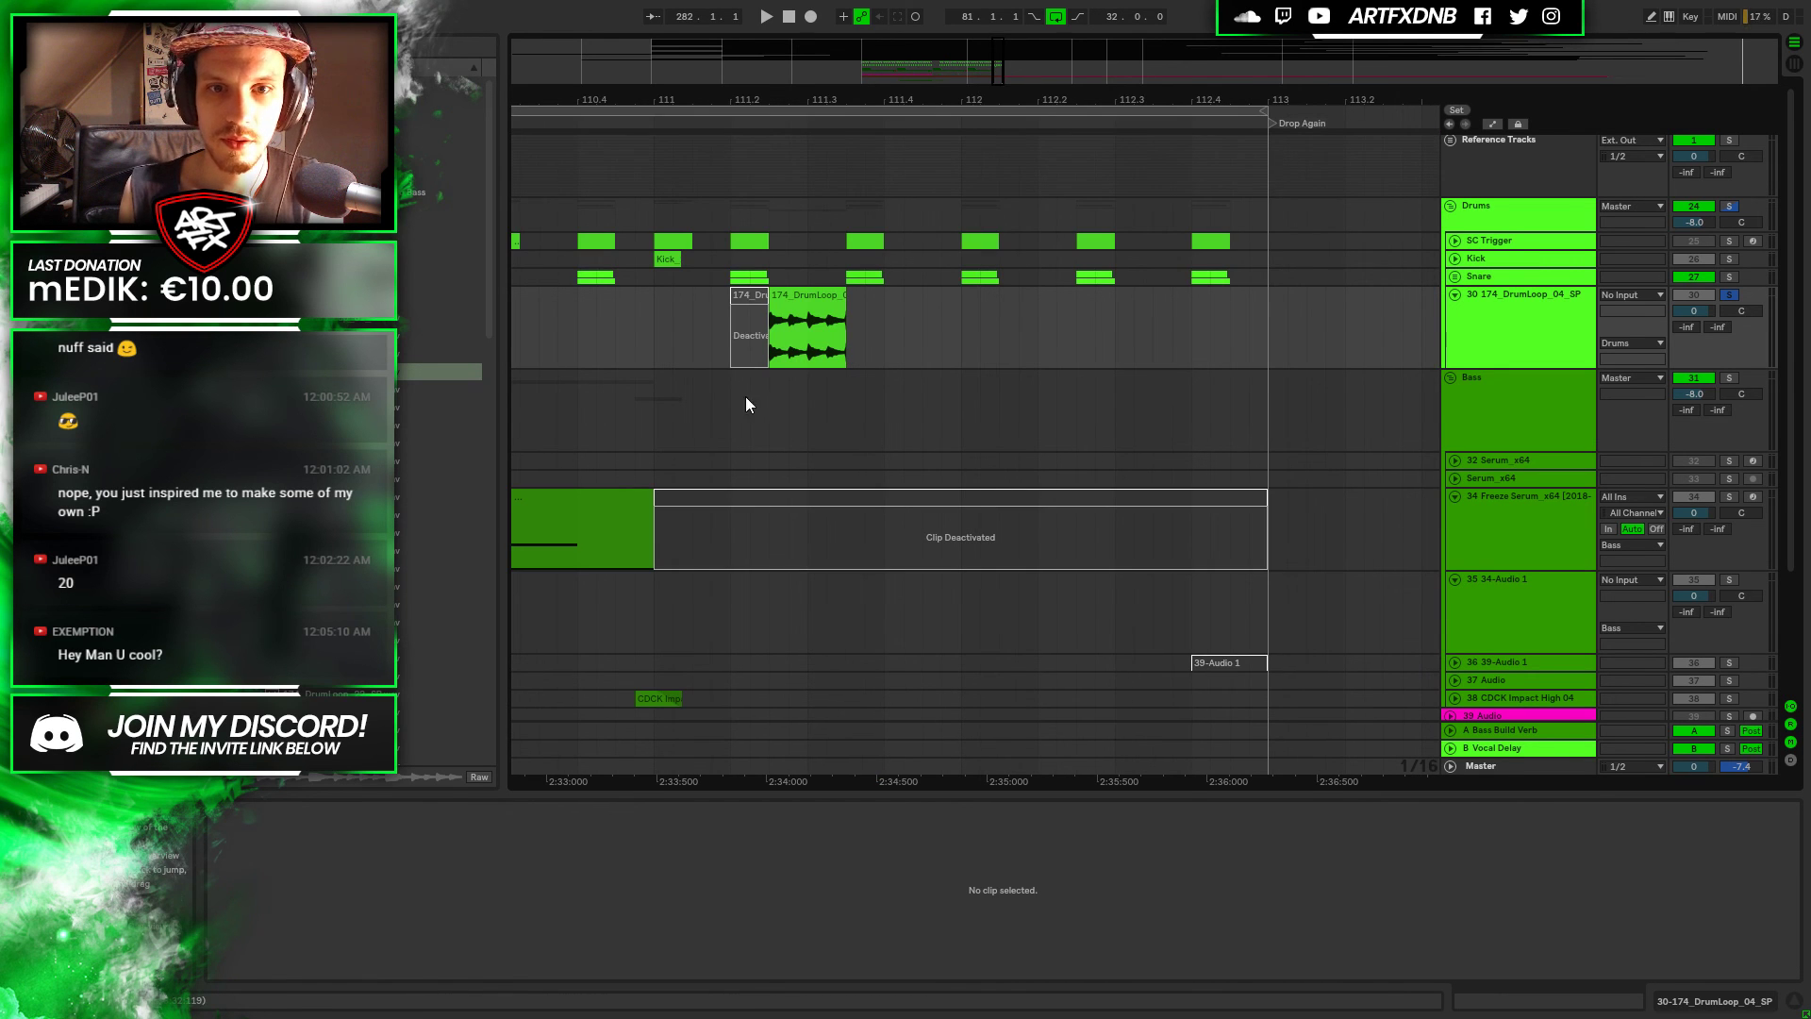
pyautogui.click(747, 297)
pyautogui.press('Delete')
# Copy the remaining drum loop slice into the three following gaps between the snare hits, at 111.4, 112.1.3 and 112.3
pyautogui.click(819, 296)
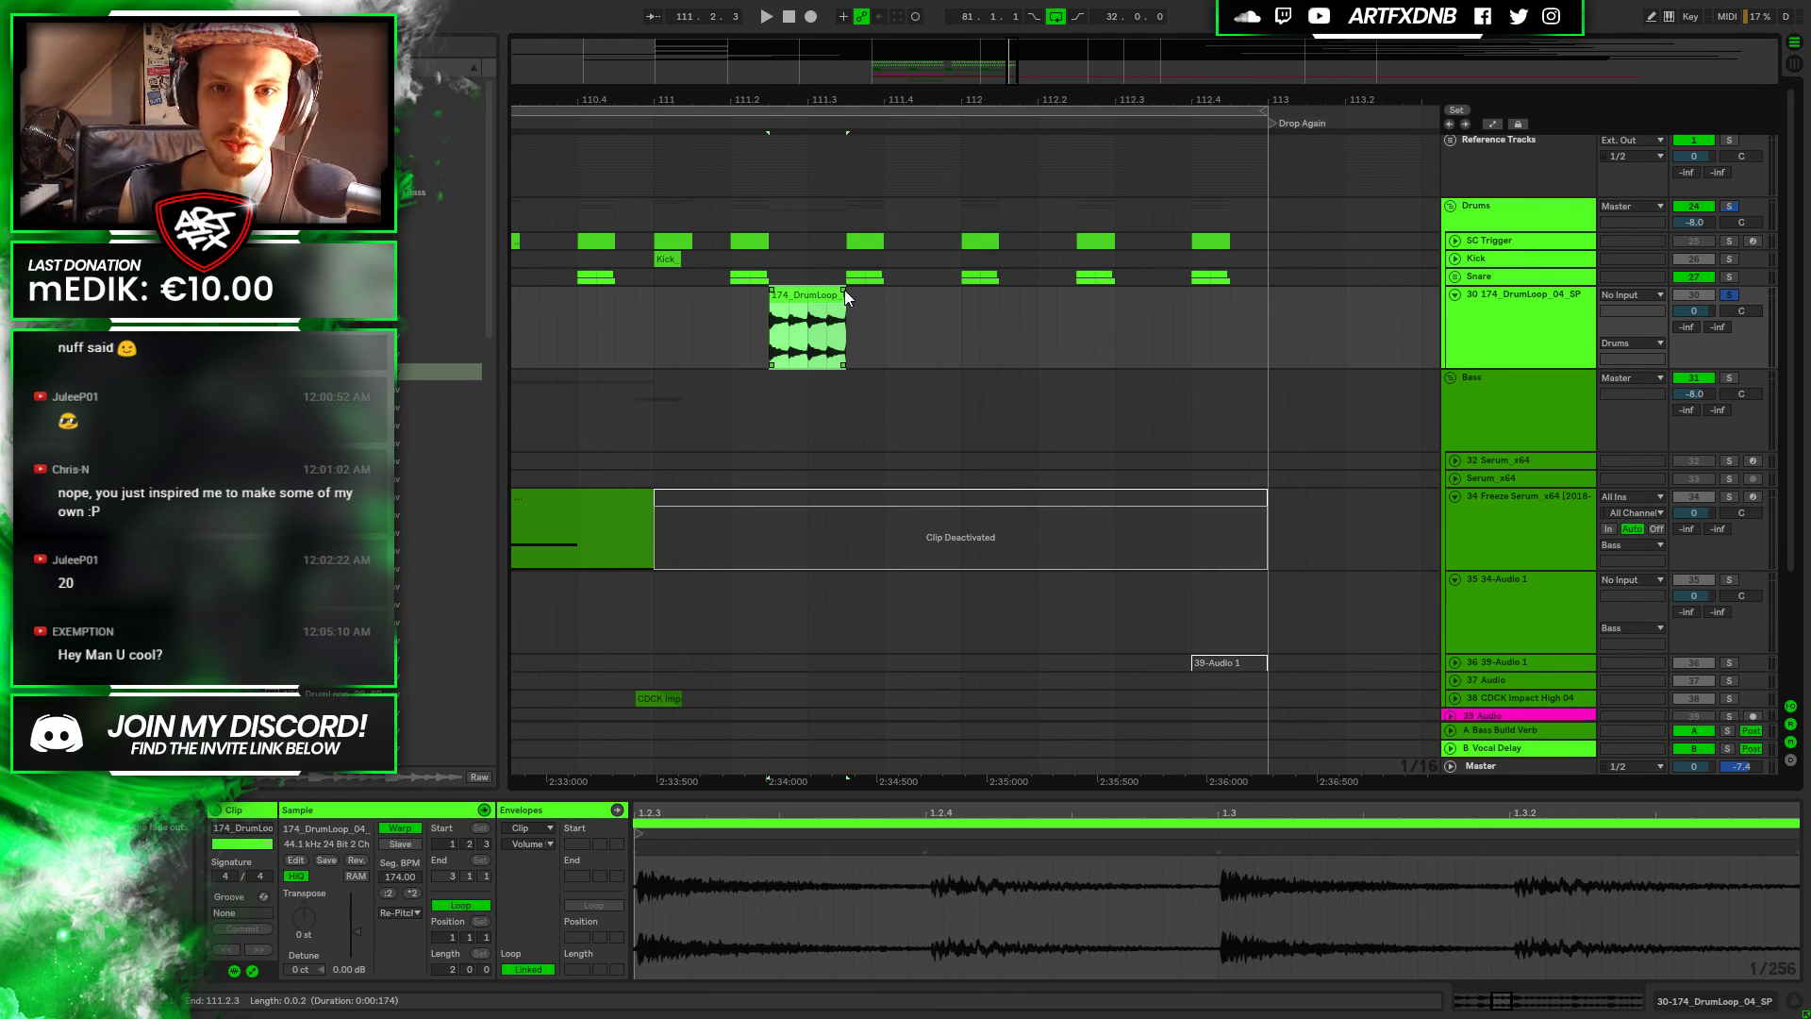
pyautogui.press('space')
pyautogui.moveTo(791, 304); pyautogui.dragTo(1030, 309)
pyautogui.moveTo(1030, 308); pyautogui.dragTo(1146, 307)
# Take the drum loop track out of solo and play the fill from bar 111
pyautogui.click(620, 377)
pyautogui.click(664, 324)
pyautogui.press('space')
pyautogui.click(1728, 295)
pyautogui.press('space')
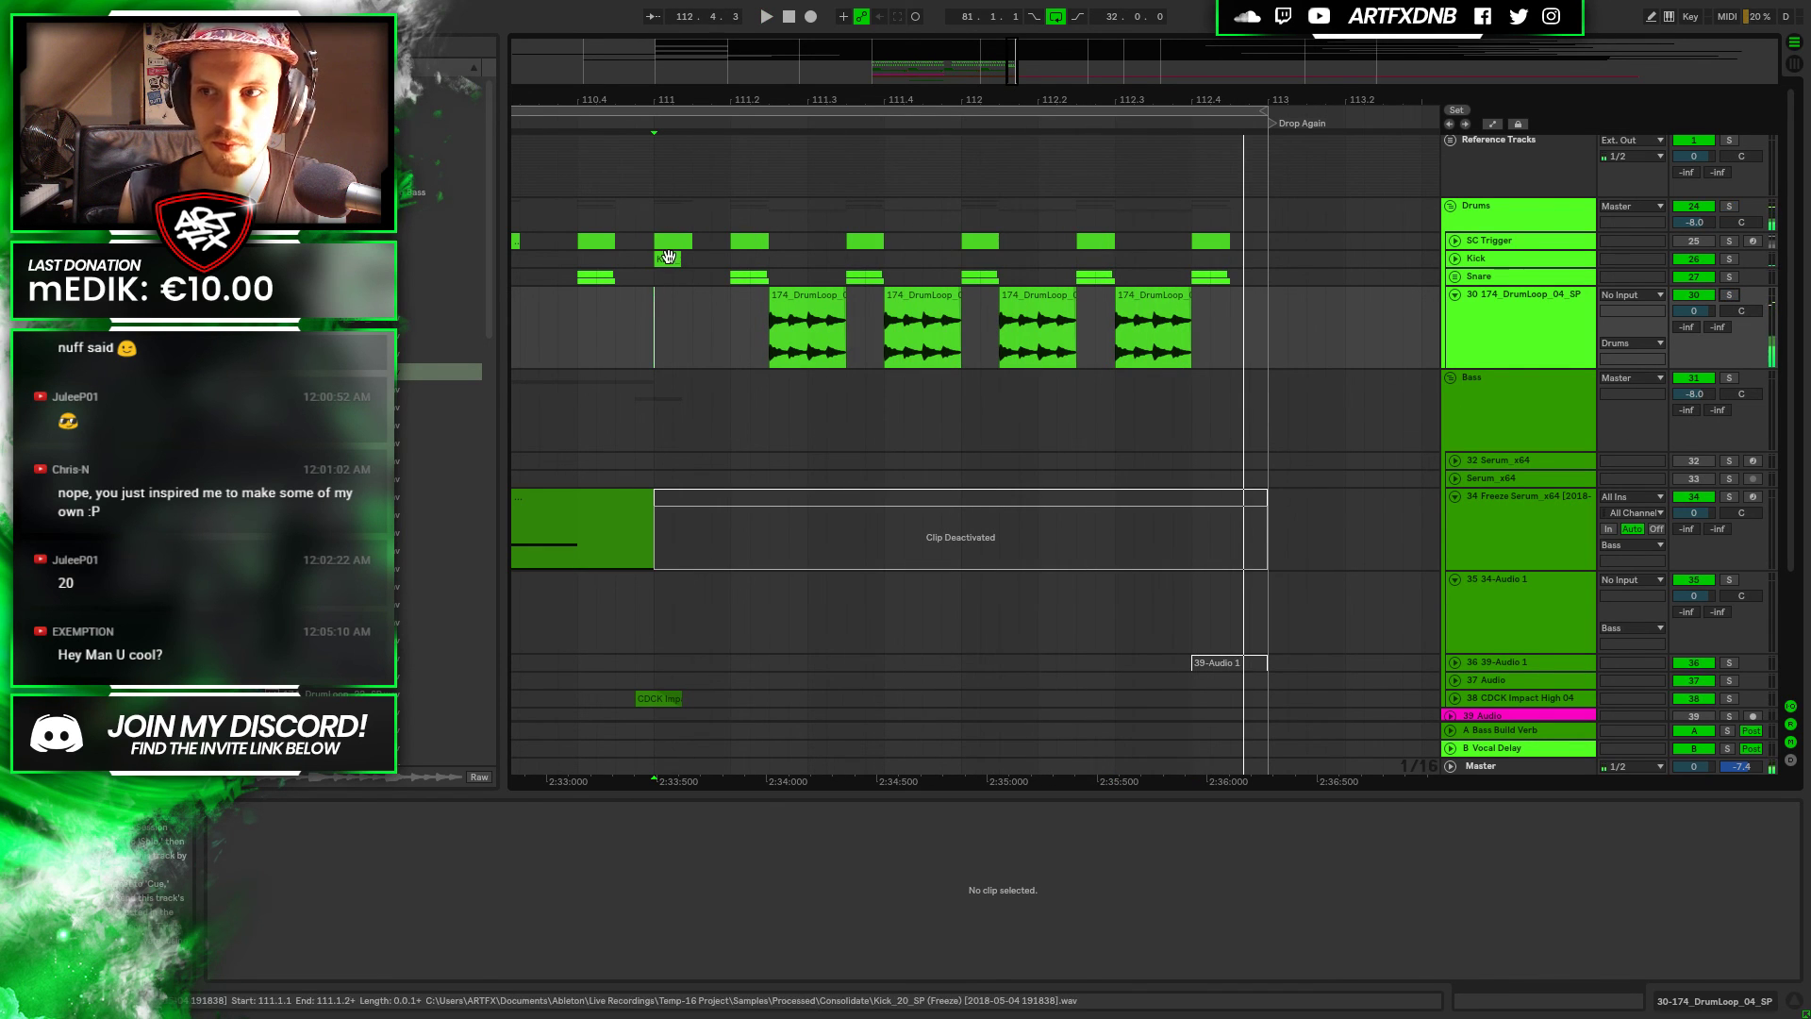
# Play the fill from just before bar 111 and lower the drum loop track's volume to -6.6 dB
pyautogui.click(561, 328)
pyautogui.press('space')
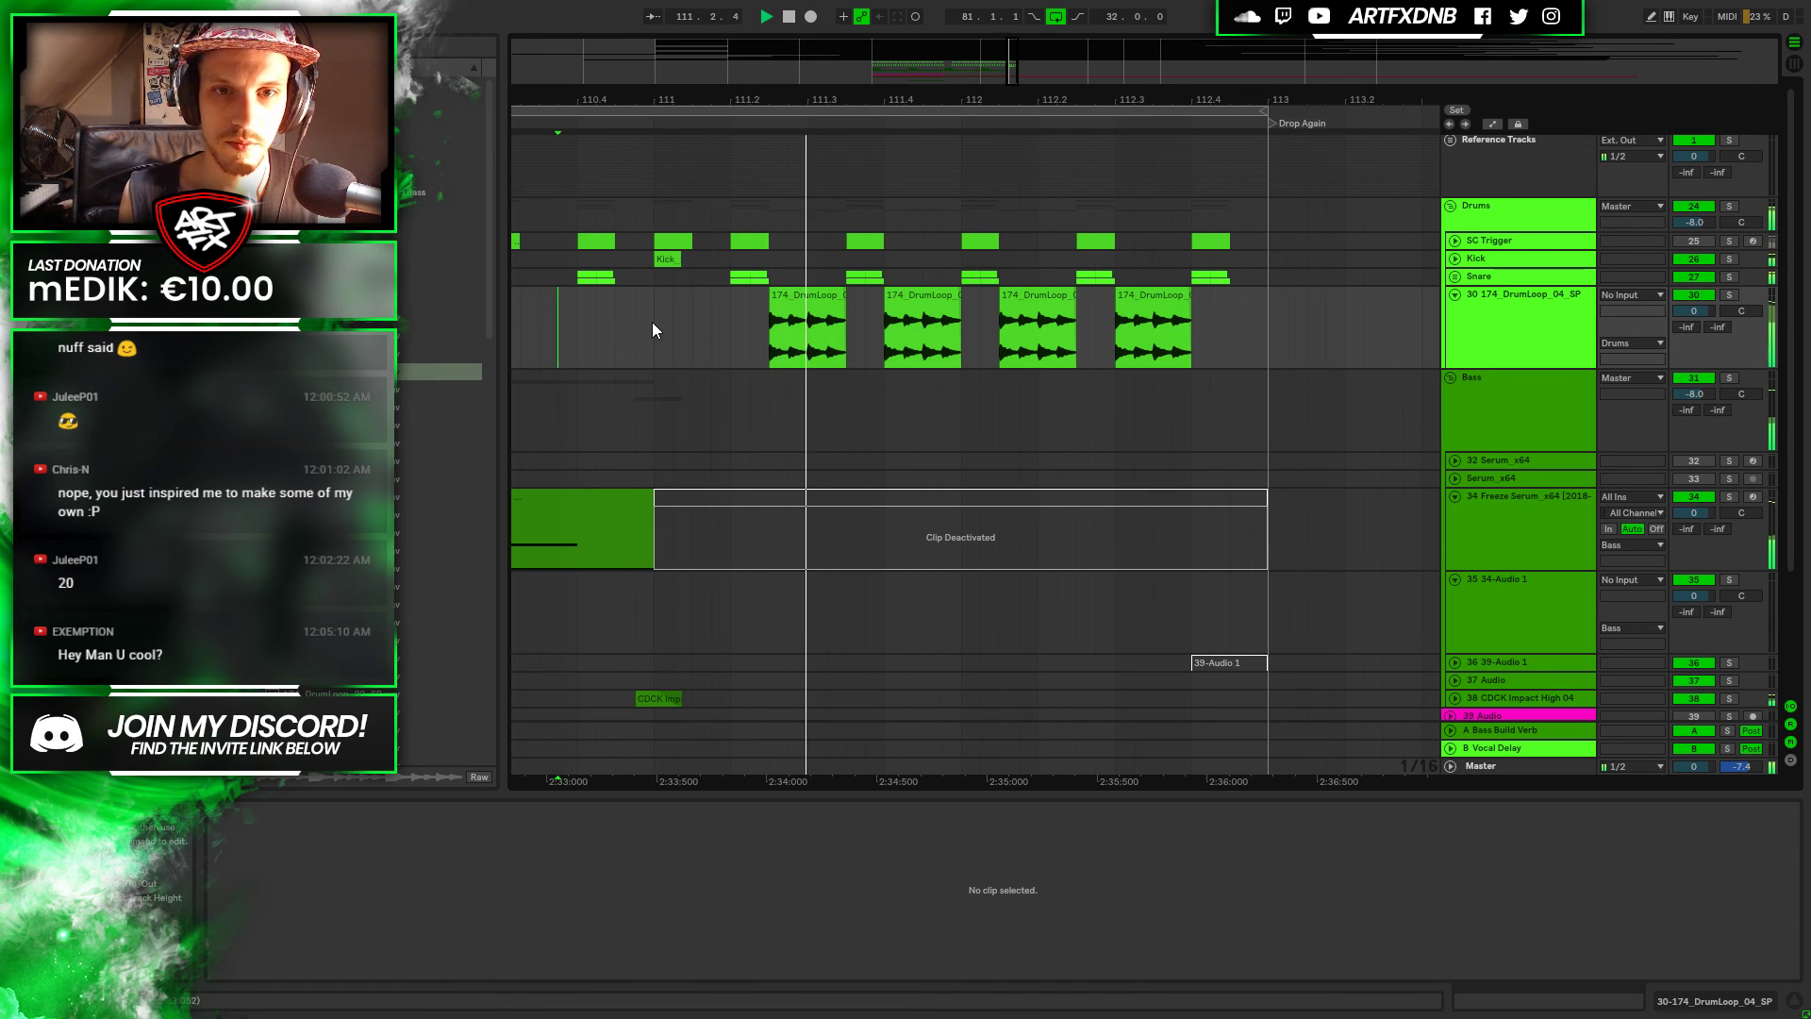
pyautogui.press('space')
pyautogui.moveTo(1695, 311); pyautogui.dragTo(1695, 332)
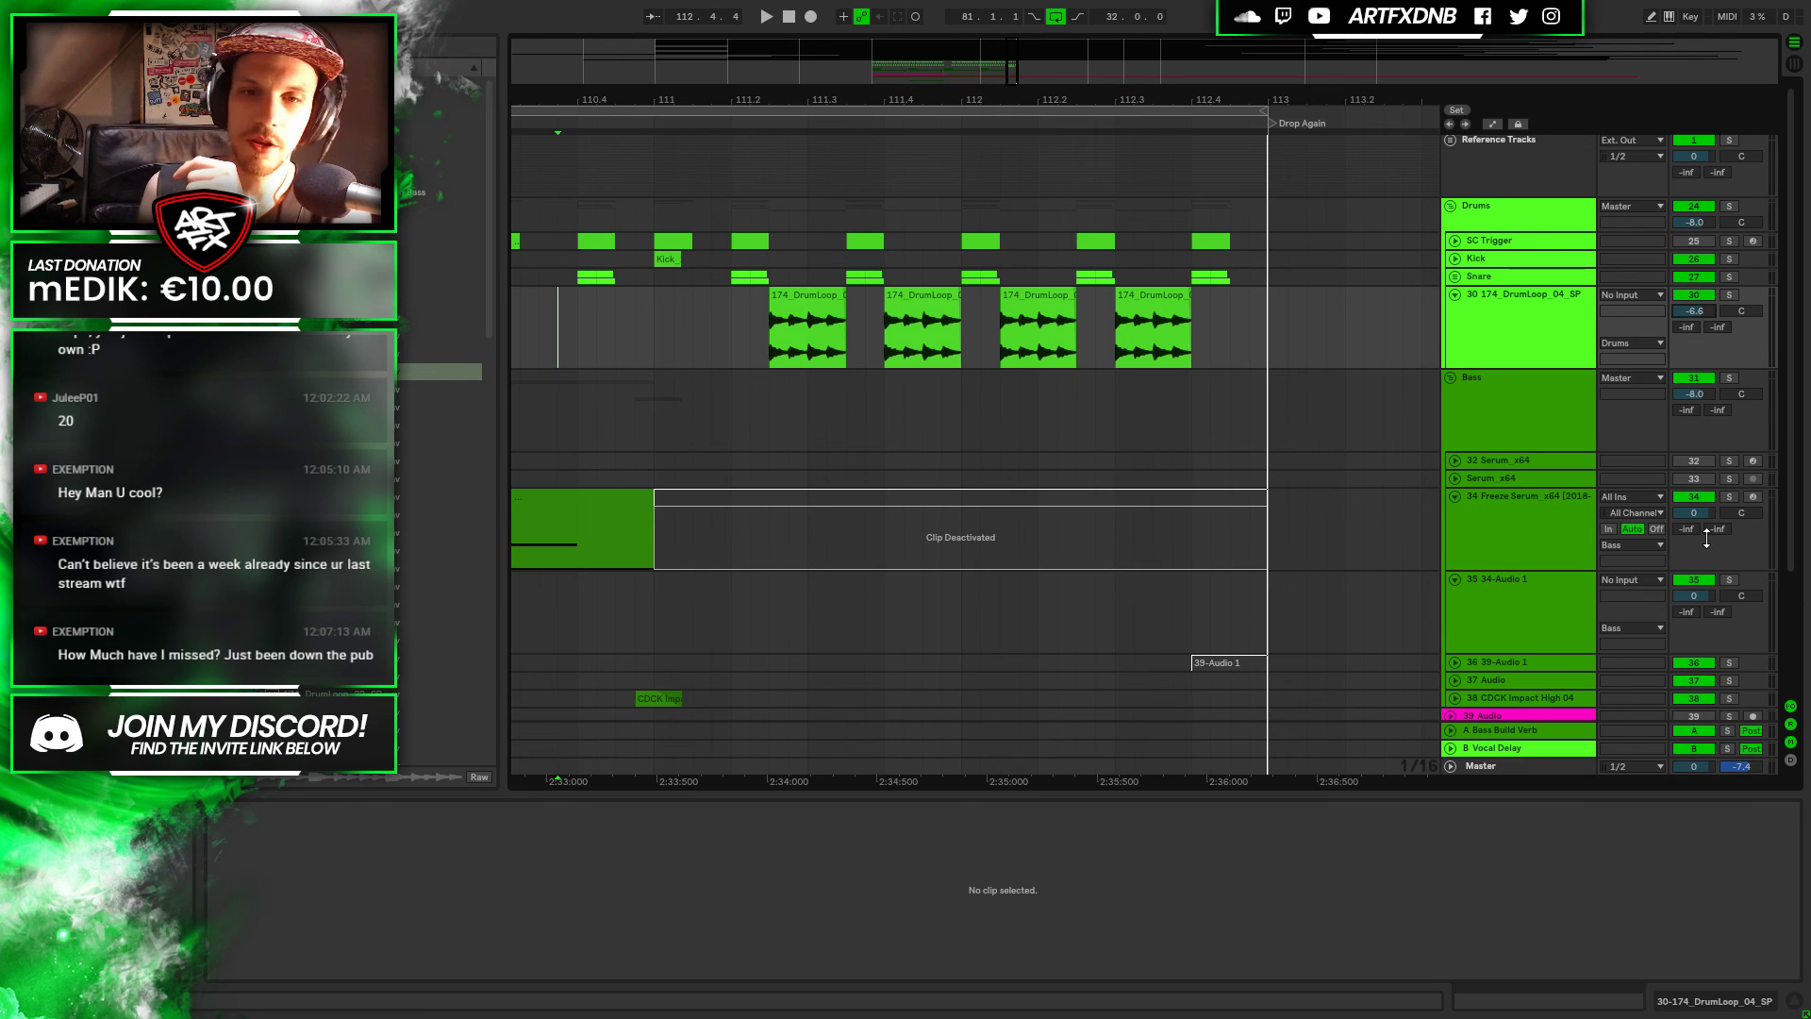
# Collapse the Bass group while keeping the tracks inside the Drums group expanded
pyautogui.click(1451, 378)
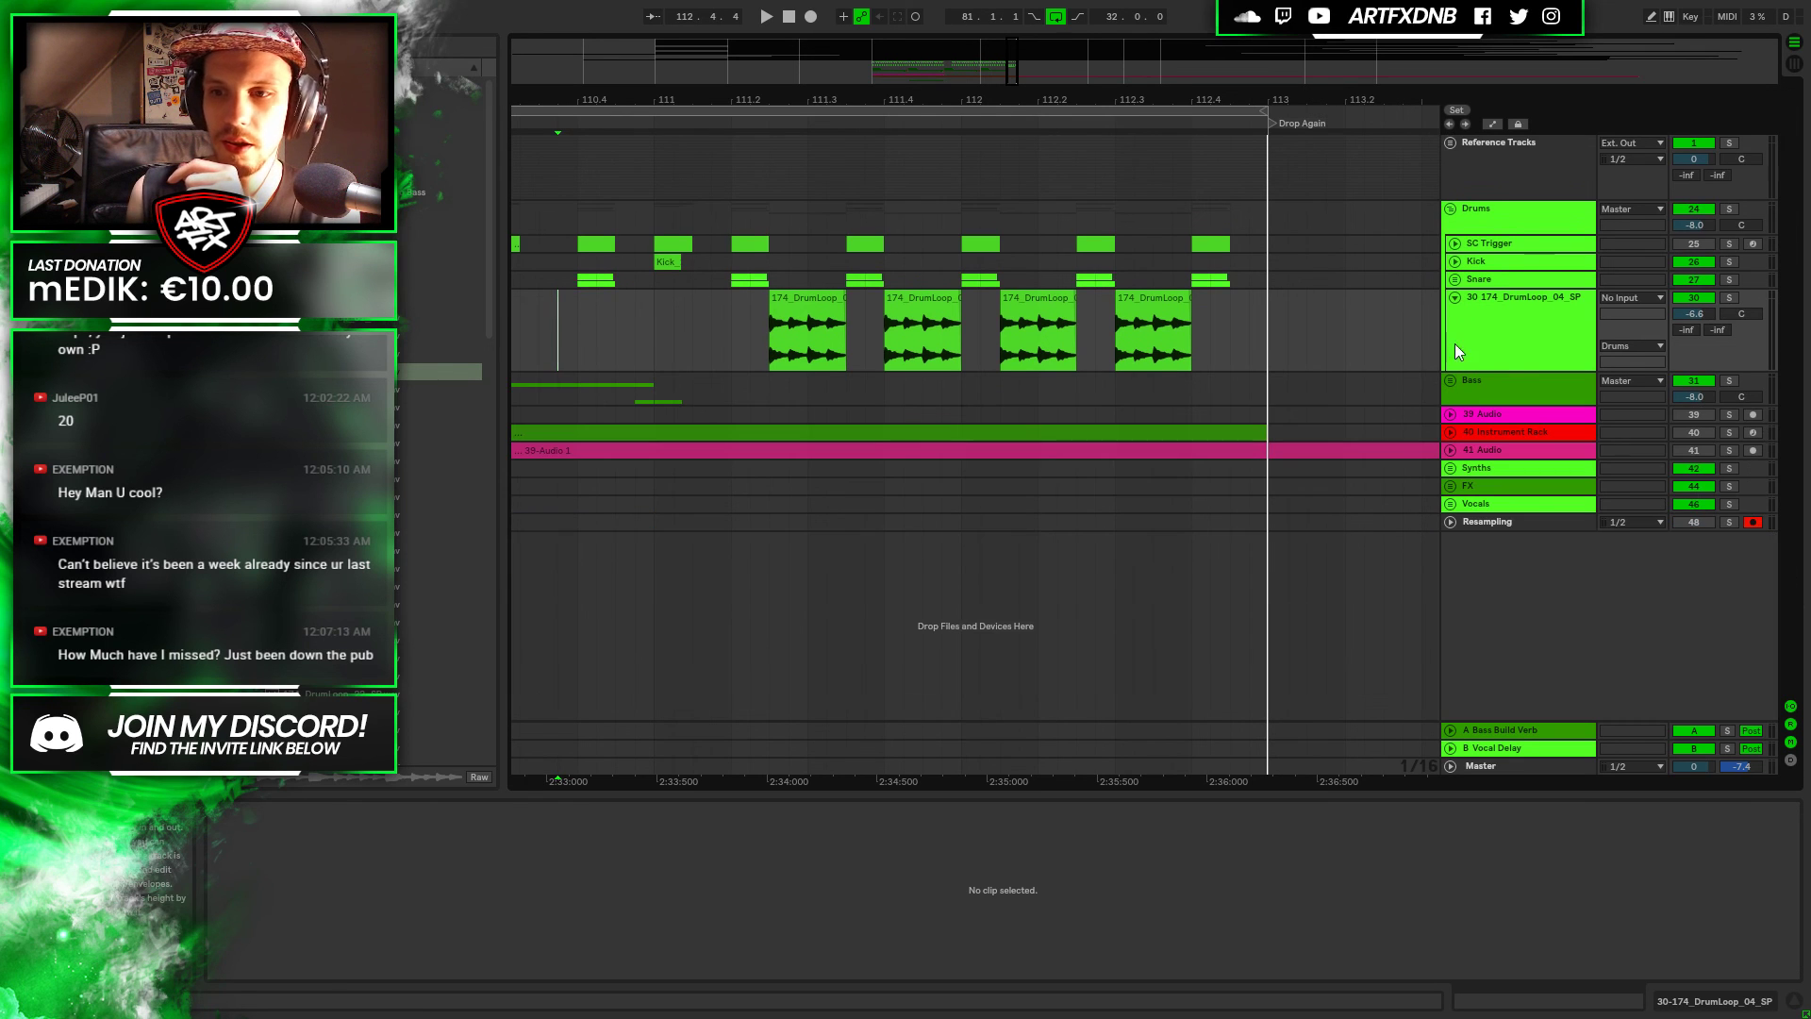
pyautogui.click(1450, 208)
pyautogui.moveTo(1166, 104)
pyautogui.mouseDown()
pyautogui.moveTo(1166, 57)
pyautogui.moveTo(1166, 98)
pyautogui.mouseUp()
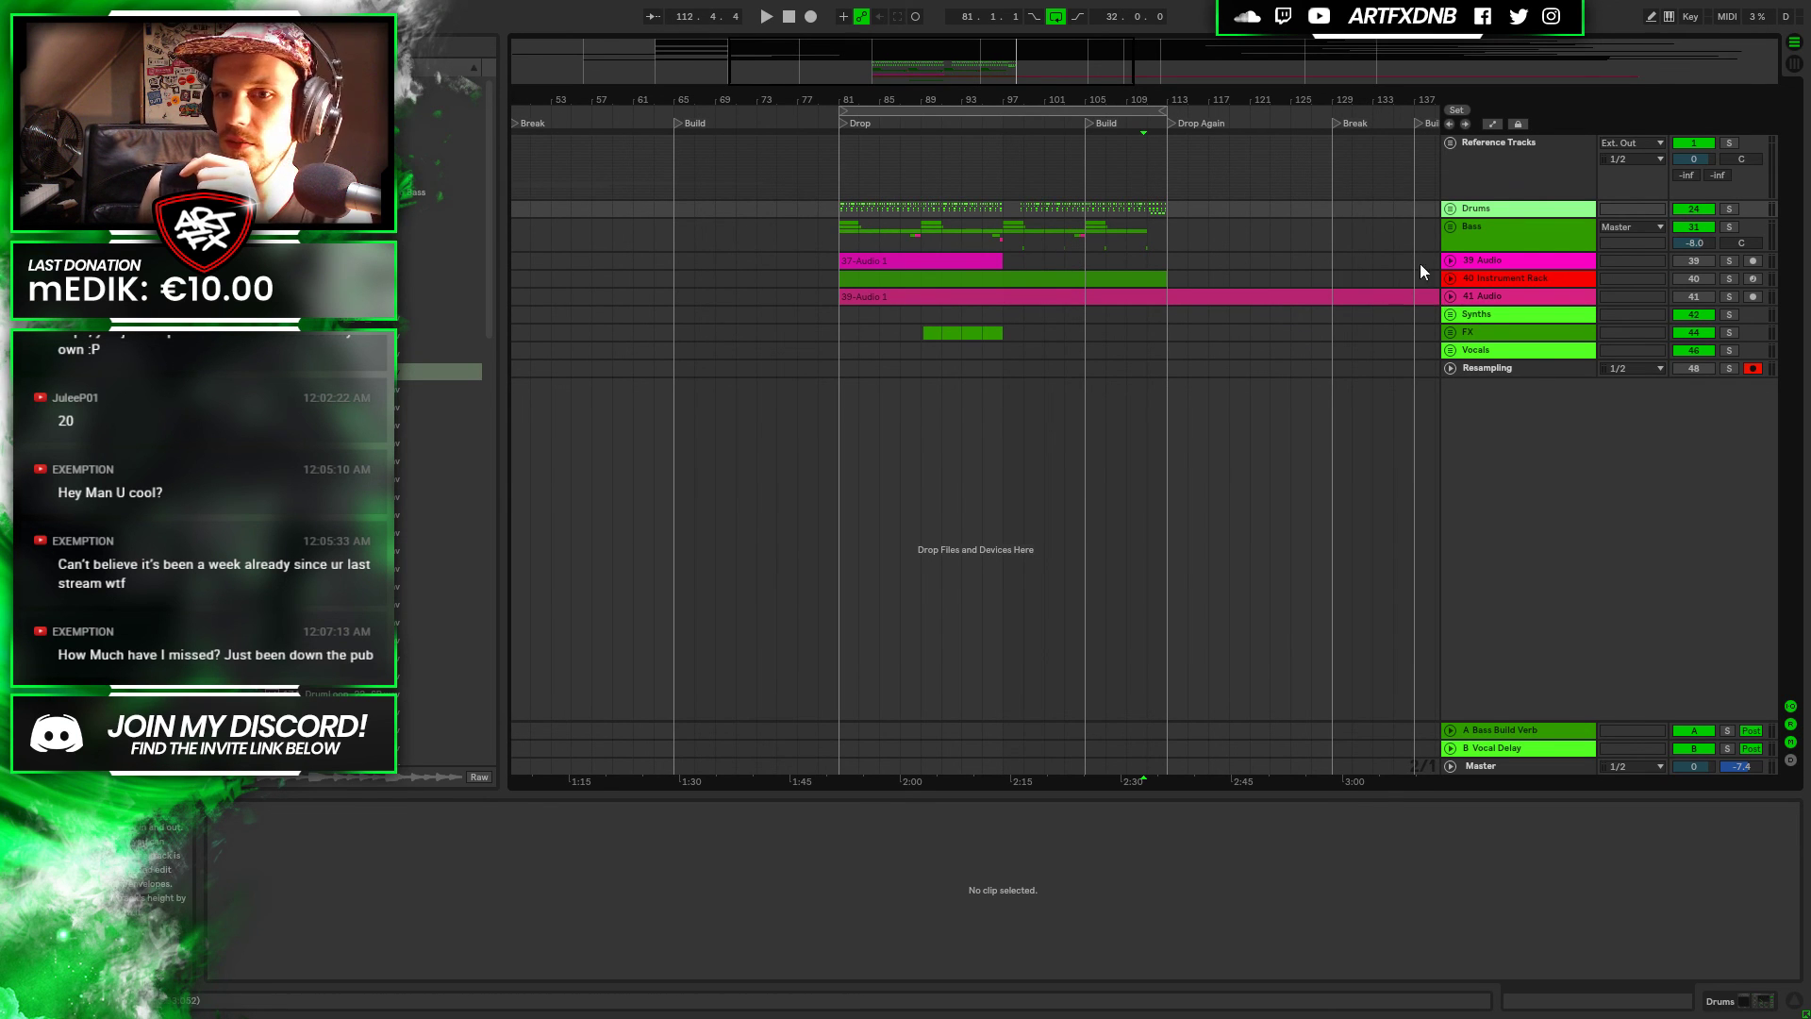
pyautogui.click(1451, 207)
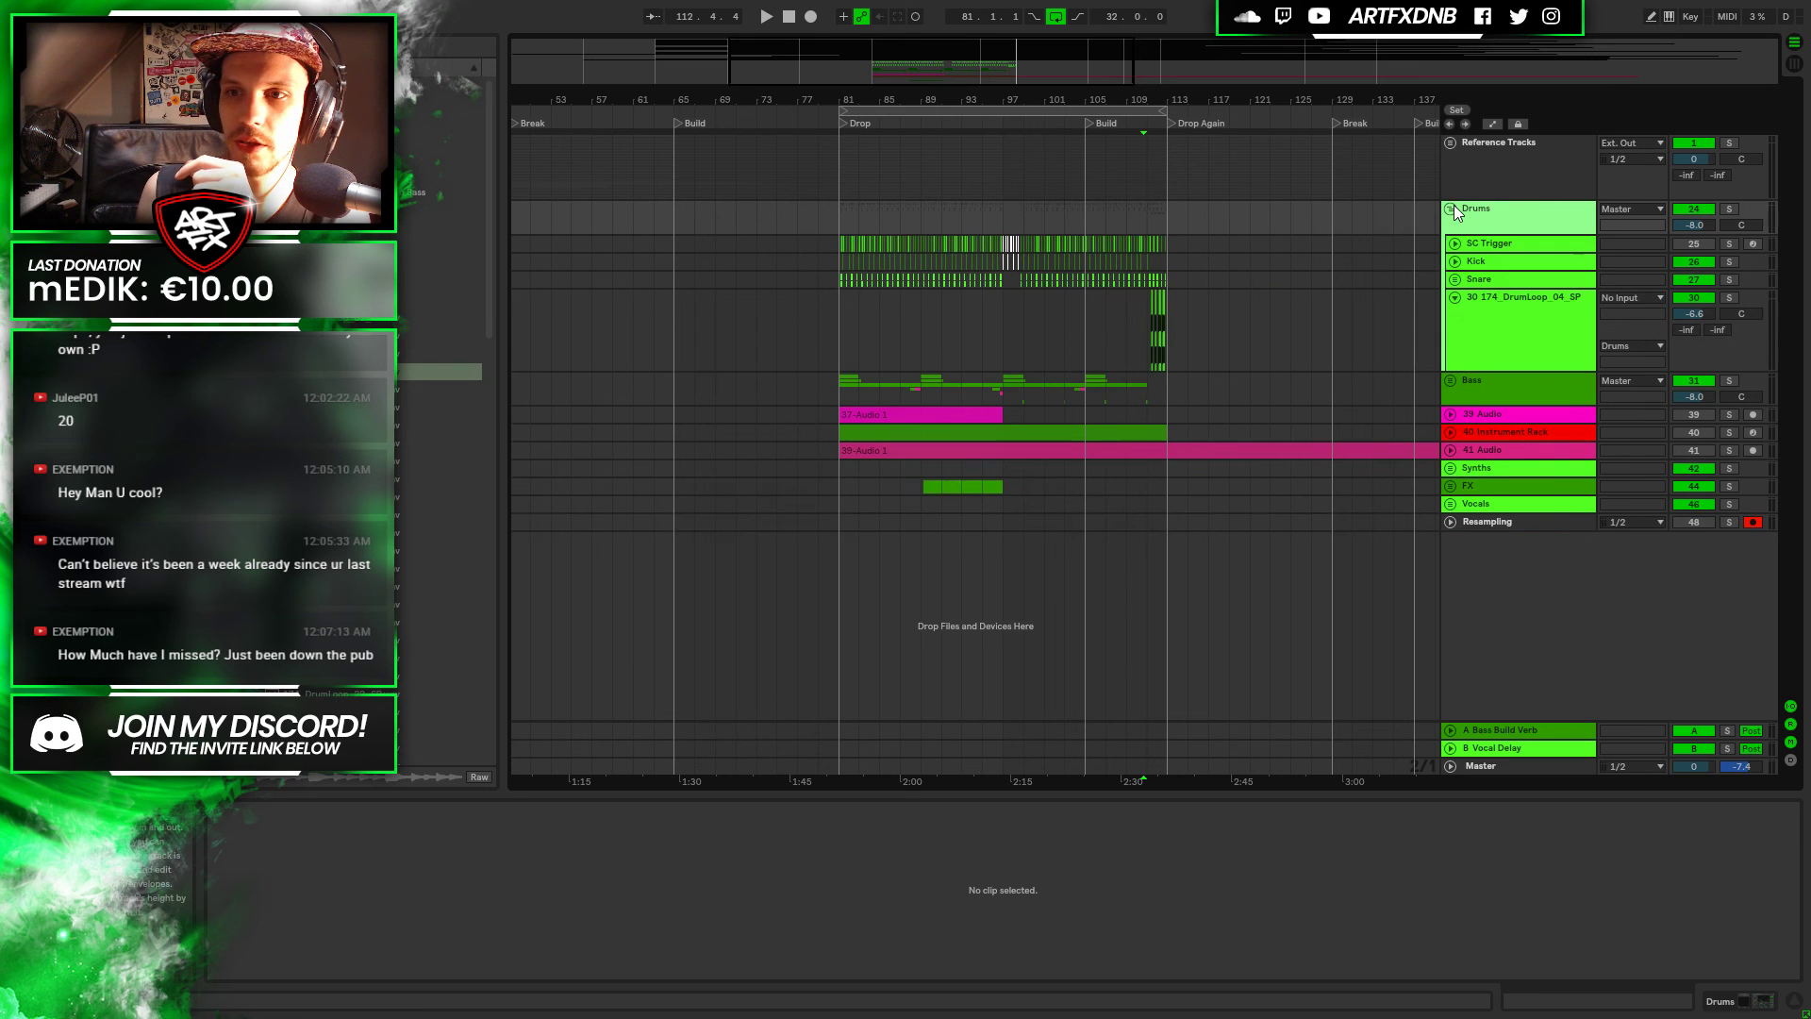
pyautogui.click(1454, 297)
# Solo the Drums group and listen to the fill from bar 111
pyautogui.click(1146, 321)
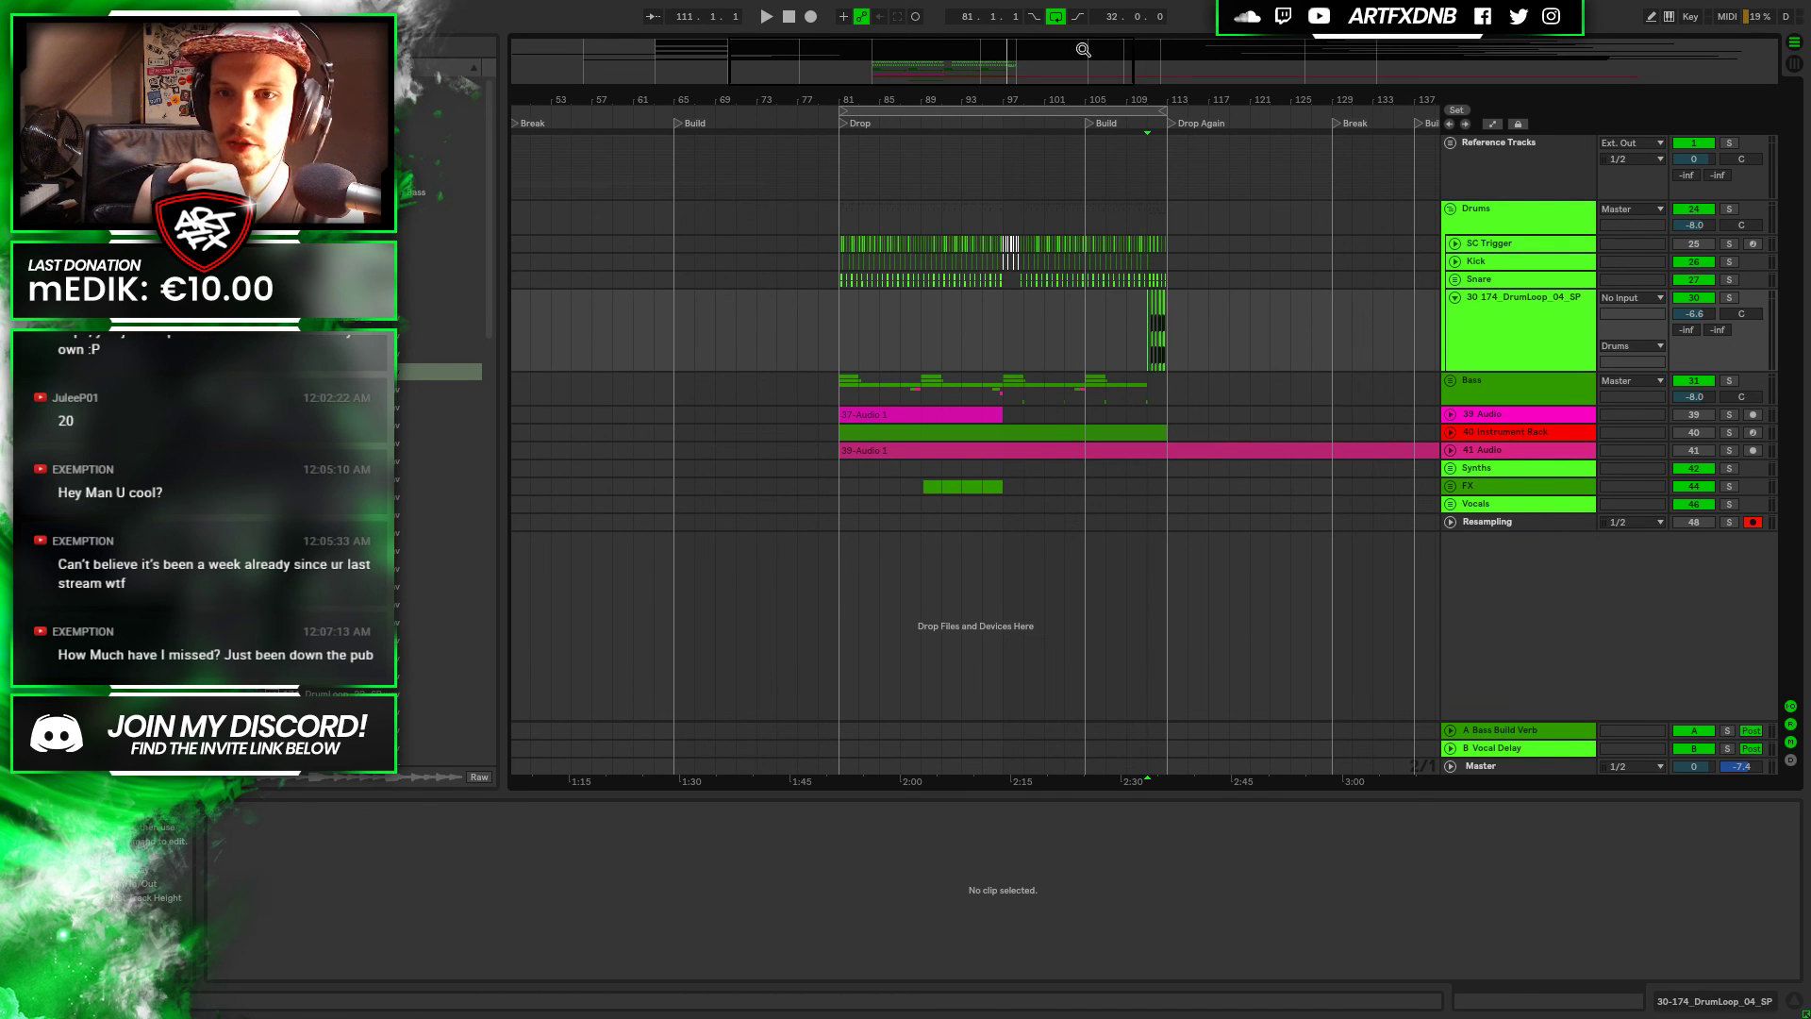
pyautogui.moveTo(1163, 92); pyautogui.dragTo(1214, 336)
pyautogui.click(1729, 209)
pyautogui.press('space')
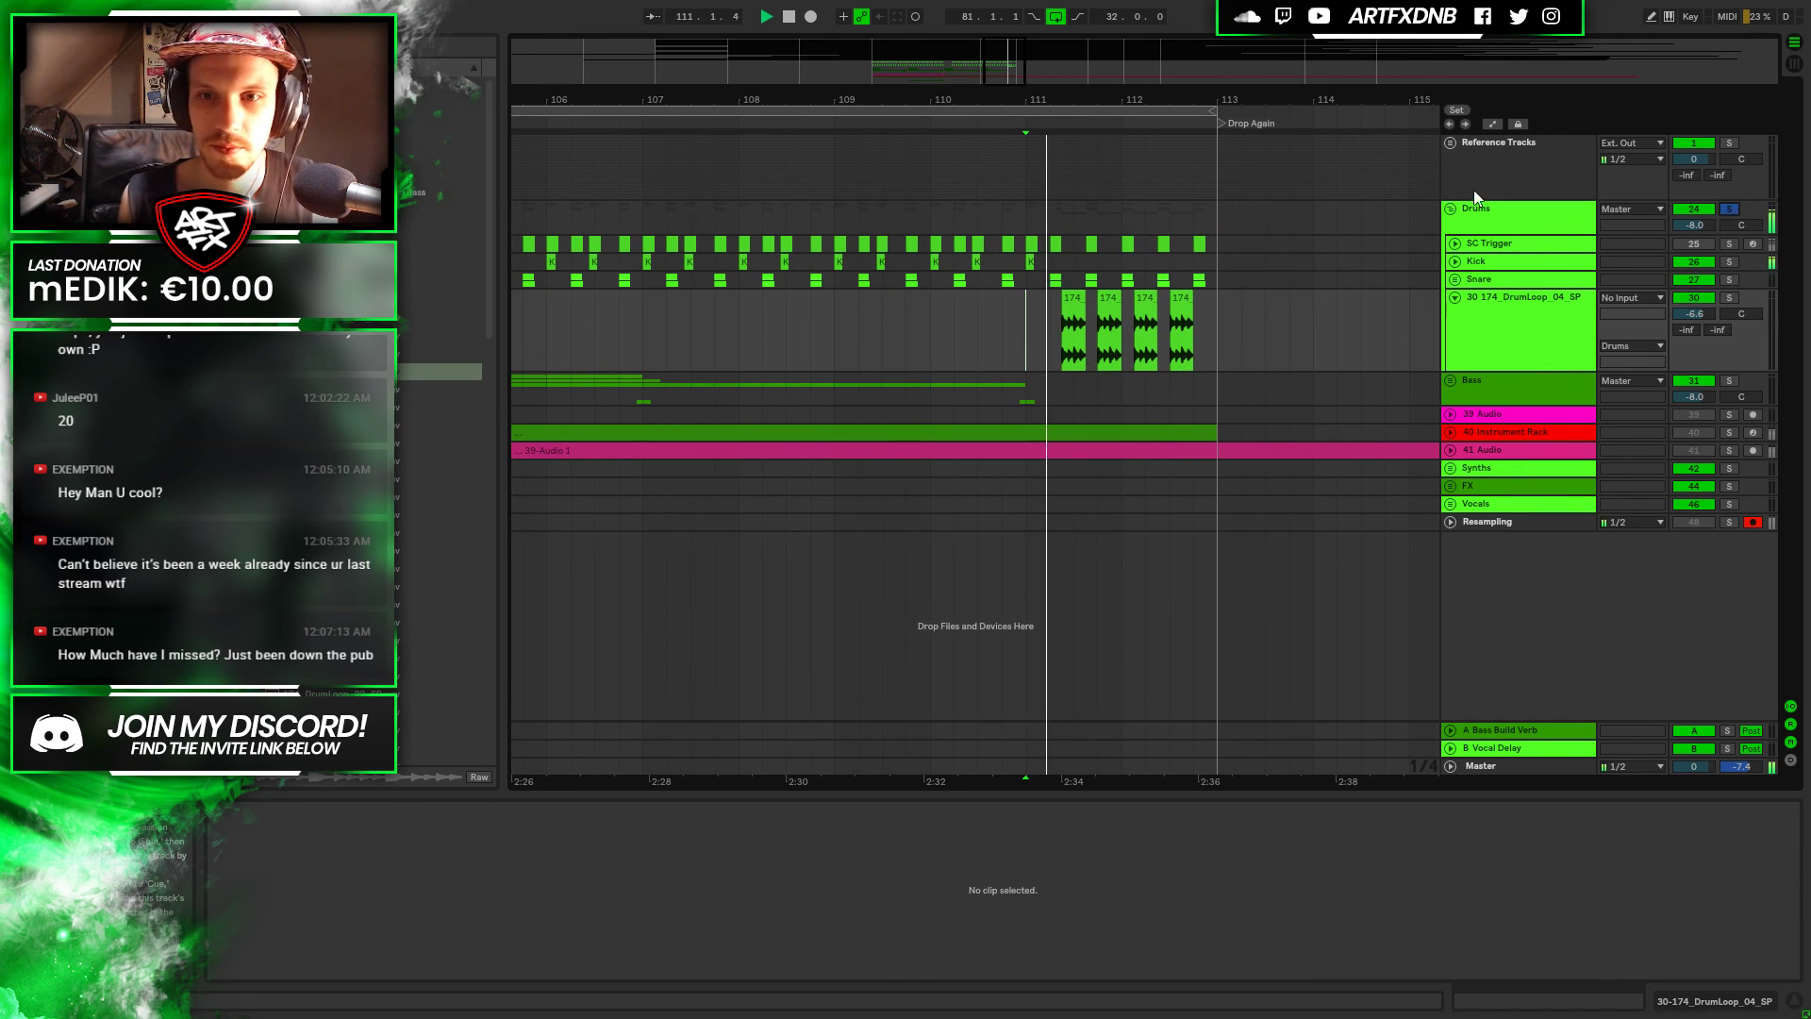
pyautogui.moveTo(1289, 86); pyautogui.dragTo(1443, 200)
pyautogui.press('space')
pyautogui.click(1537, 321)
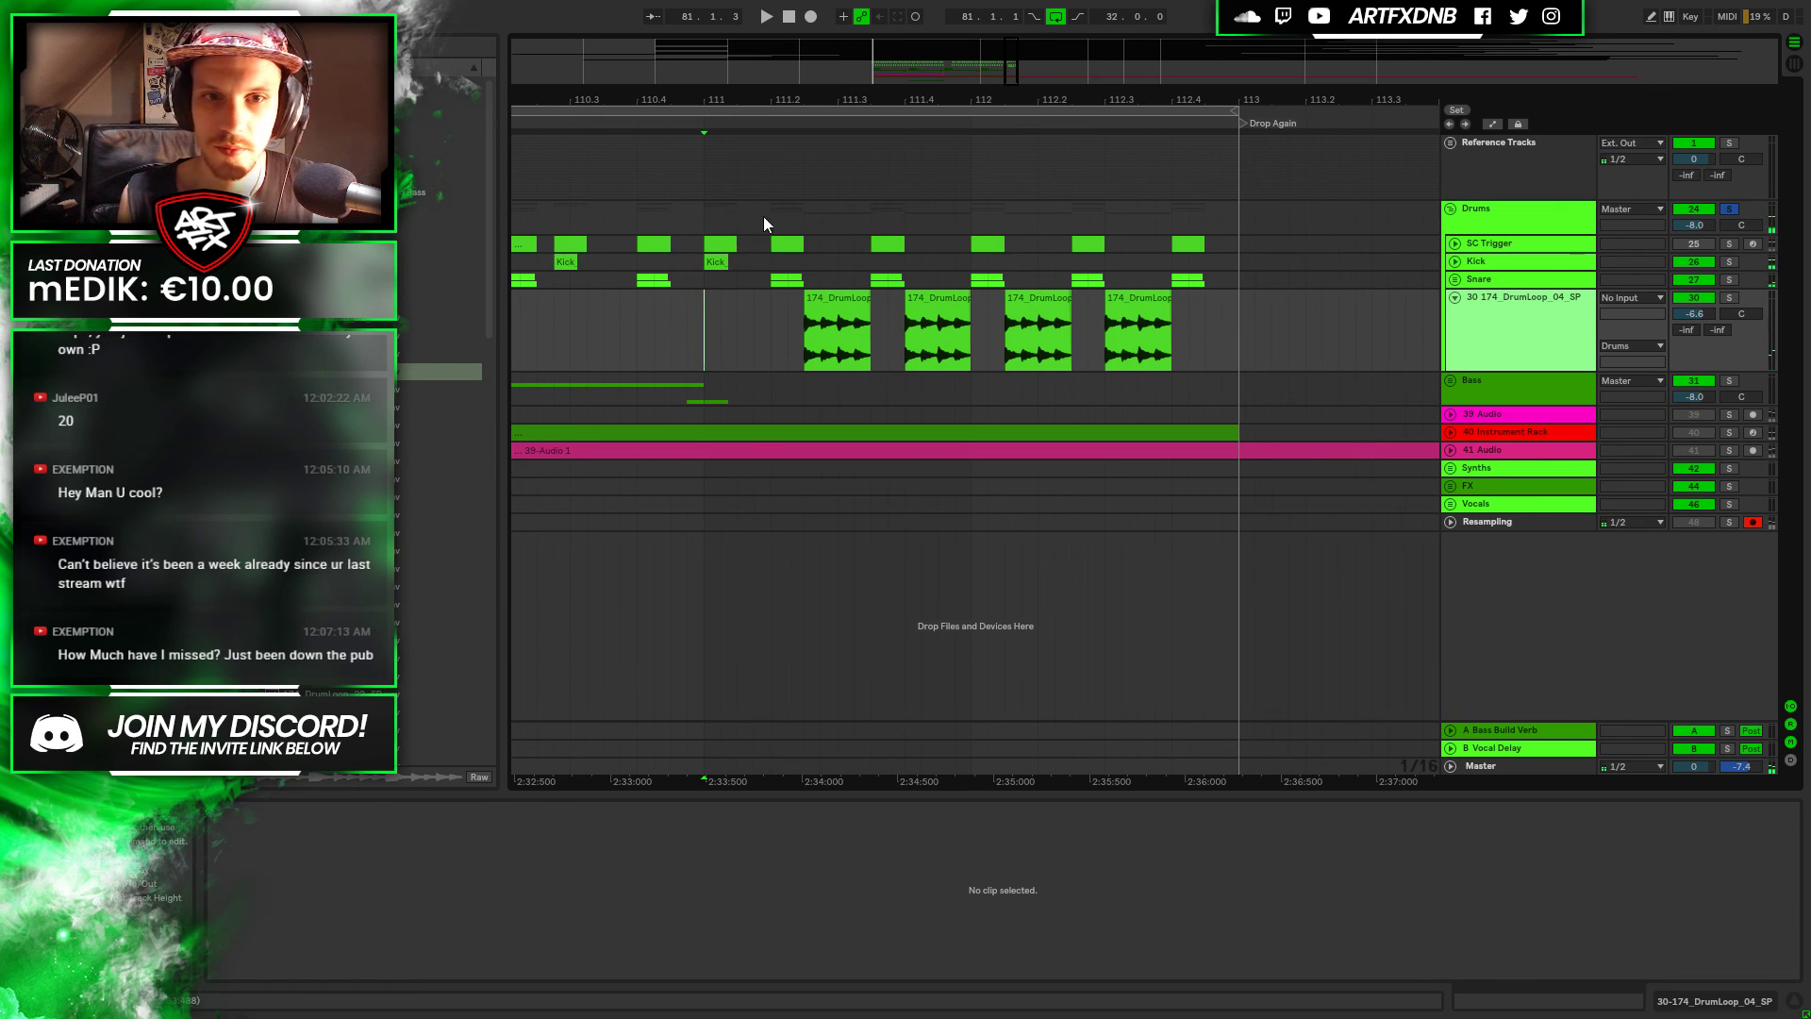
pyautogui.click(703, 257)
pyautogui.press('space')
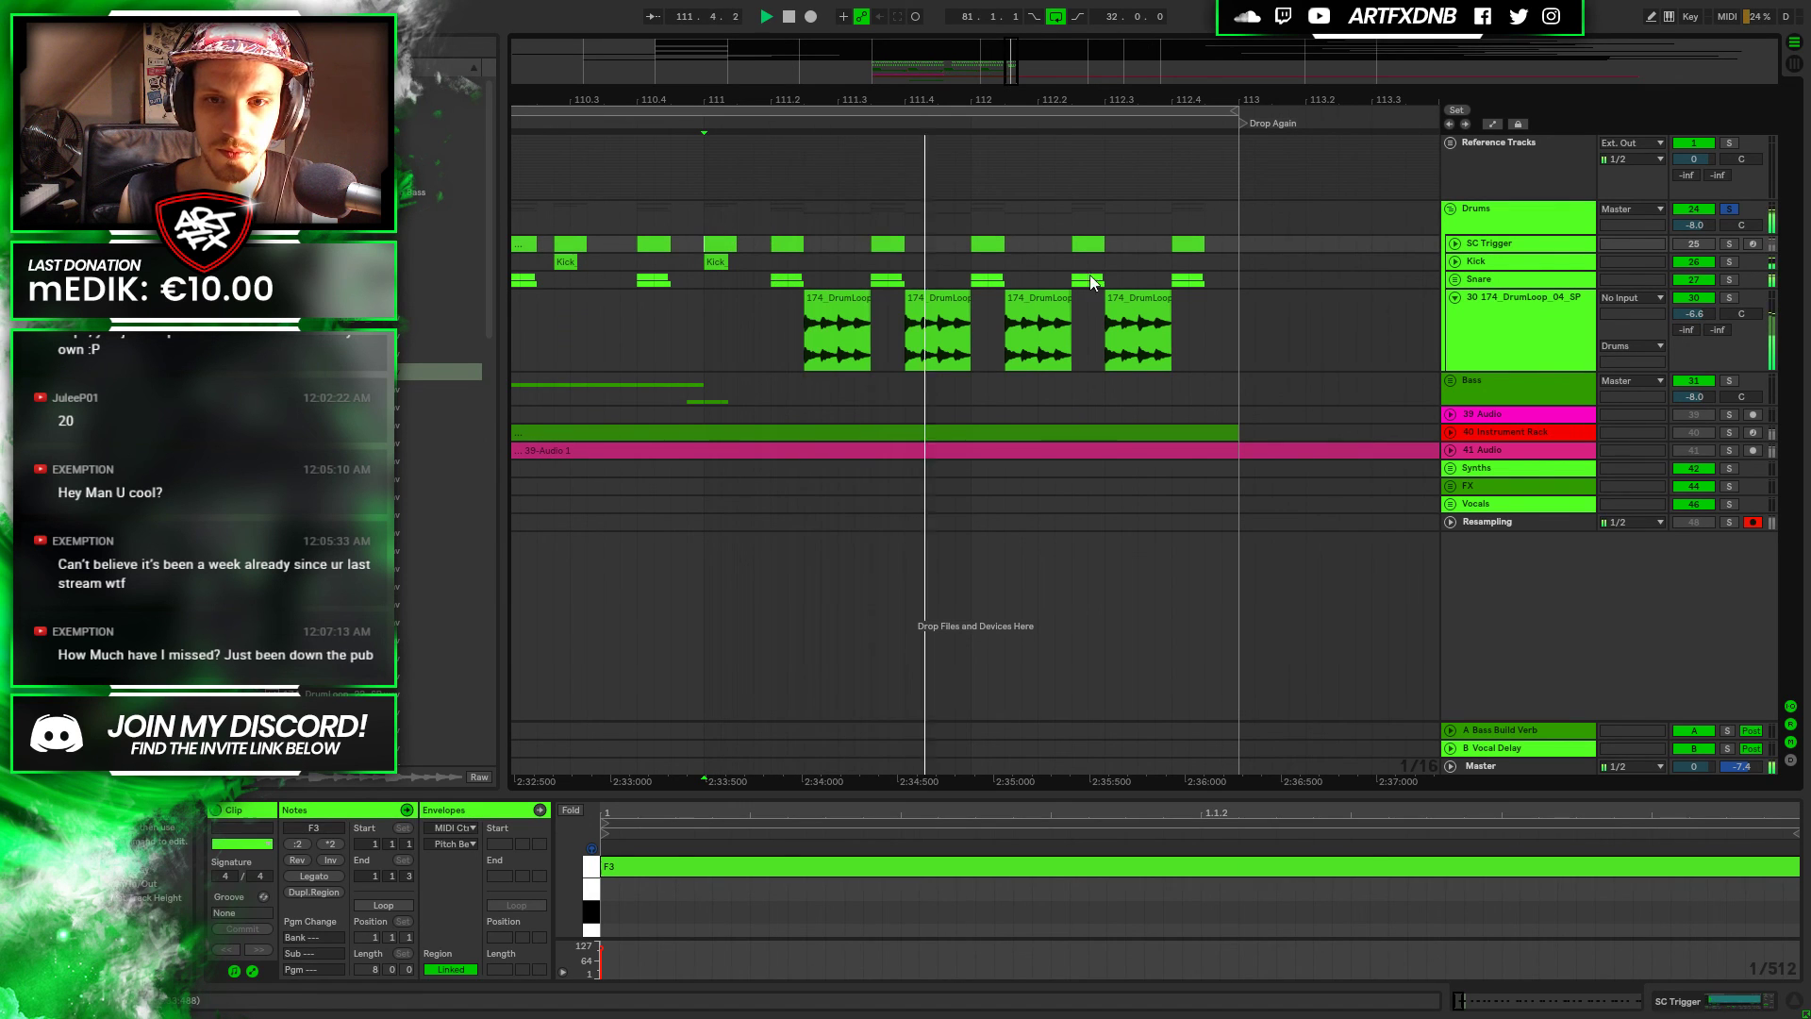
pyautogui.press('space')
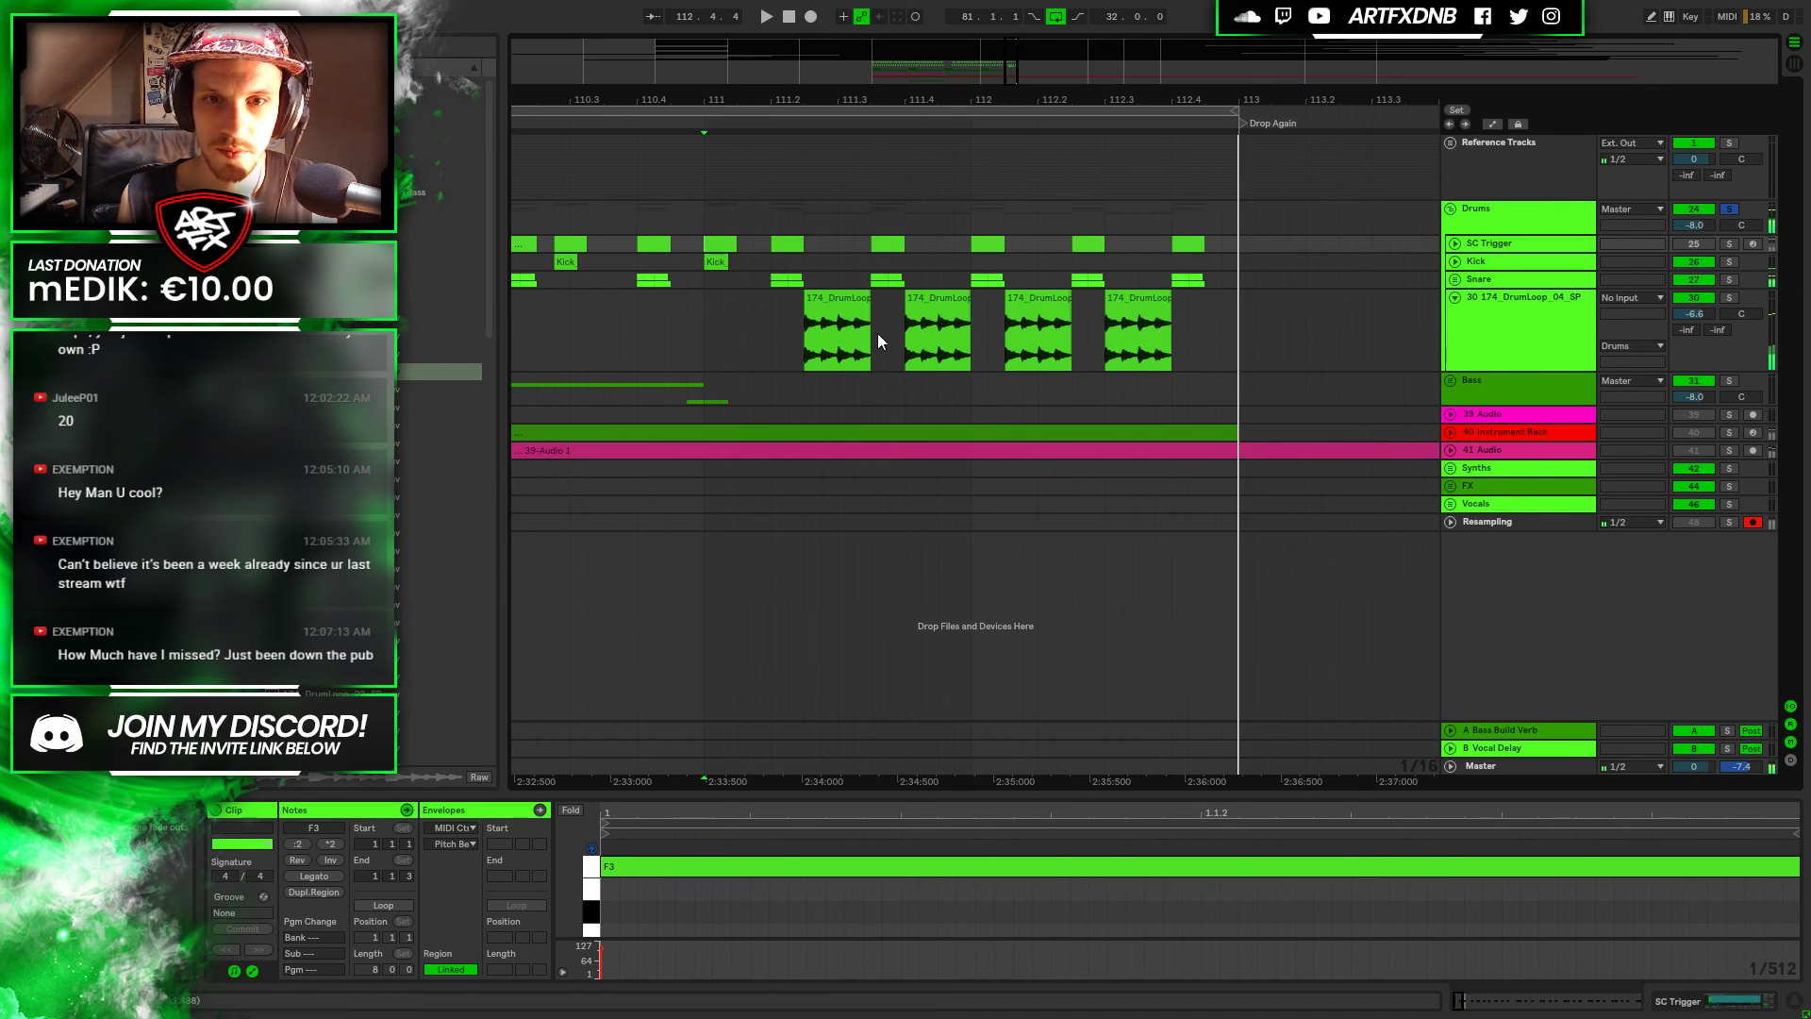
# Set the warp mode of all four drum loop slices to Beats
pyautogui.click(840, 311)
pyautogui.keyDown('shift'); pyautogui.click(1137, 330); pyautogui.keyUp('shift')
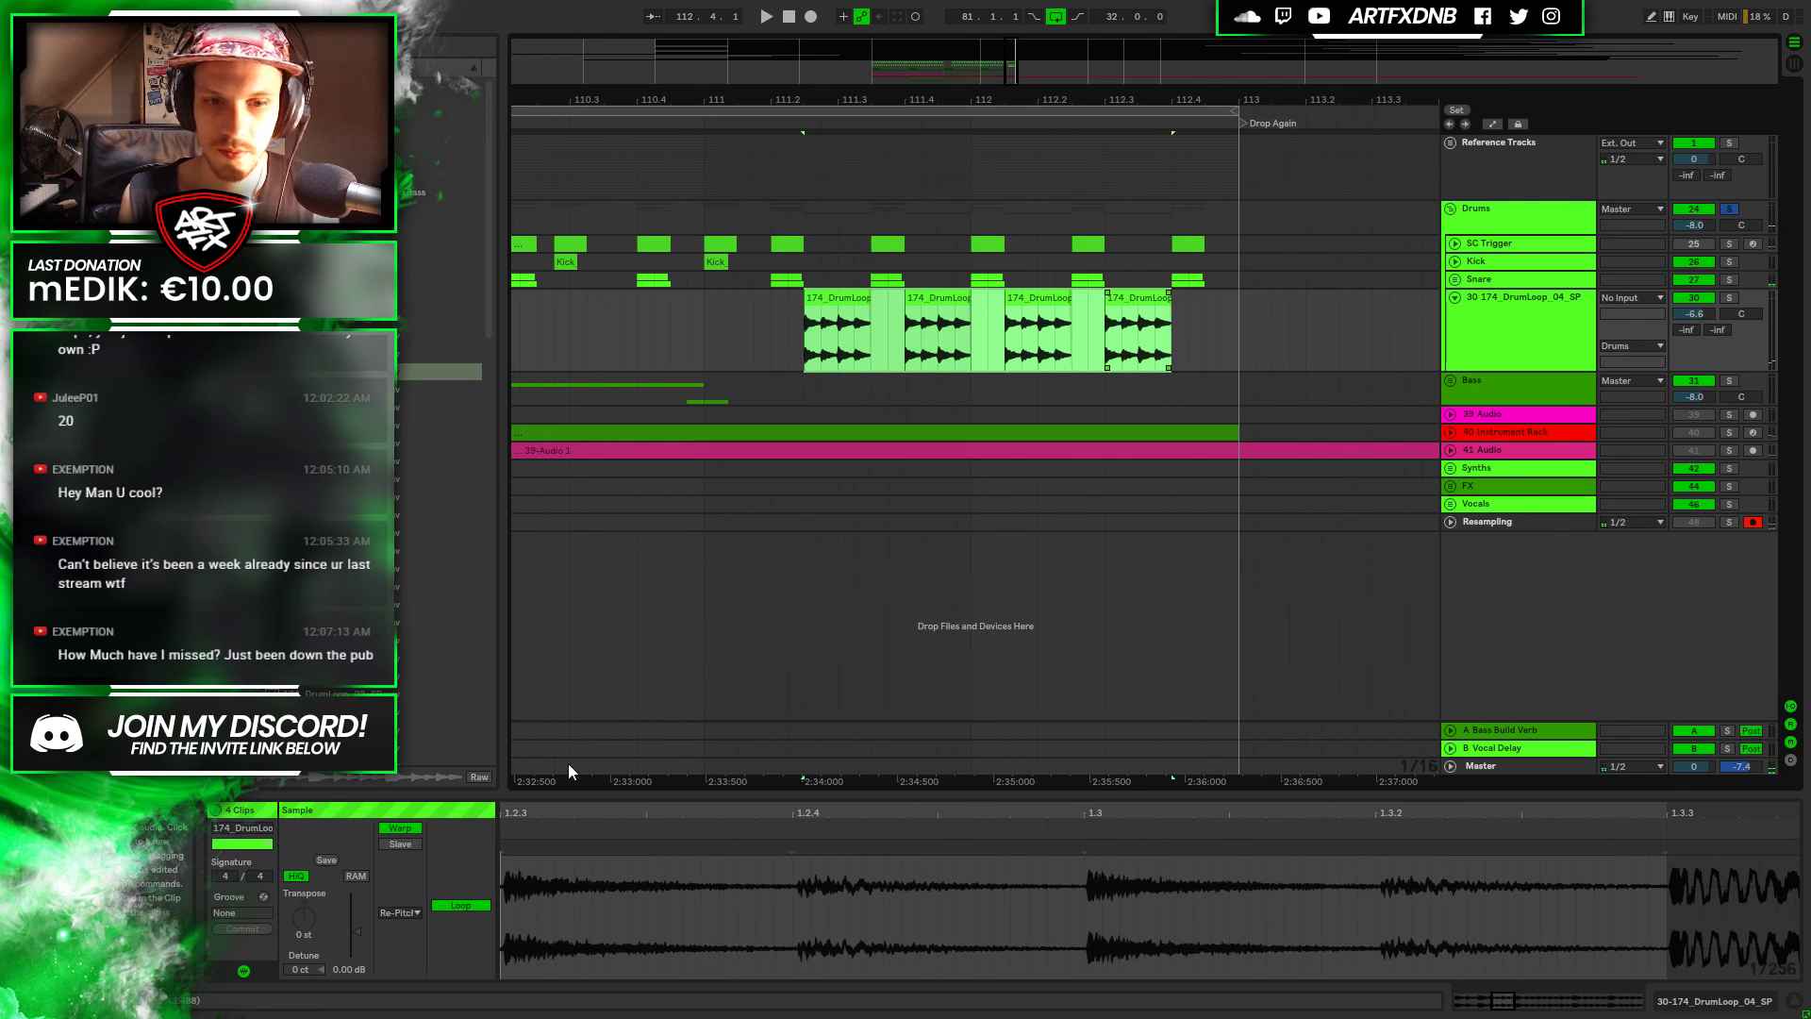
pyautogui.click(388, 914)
pyautogui.click(393, 829)
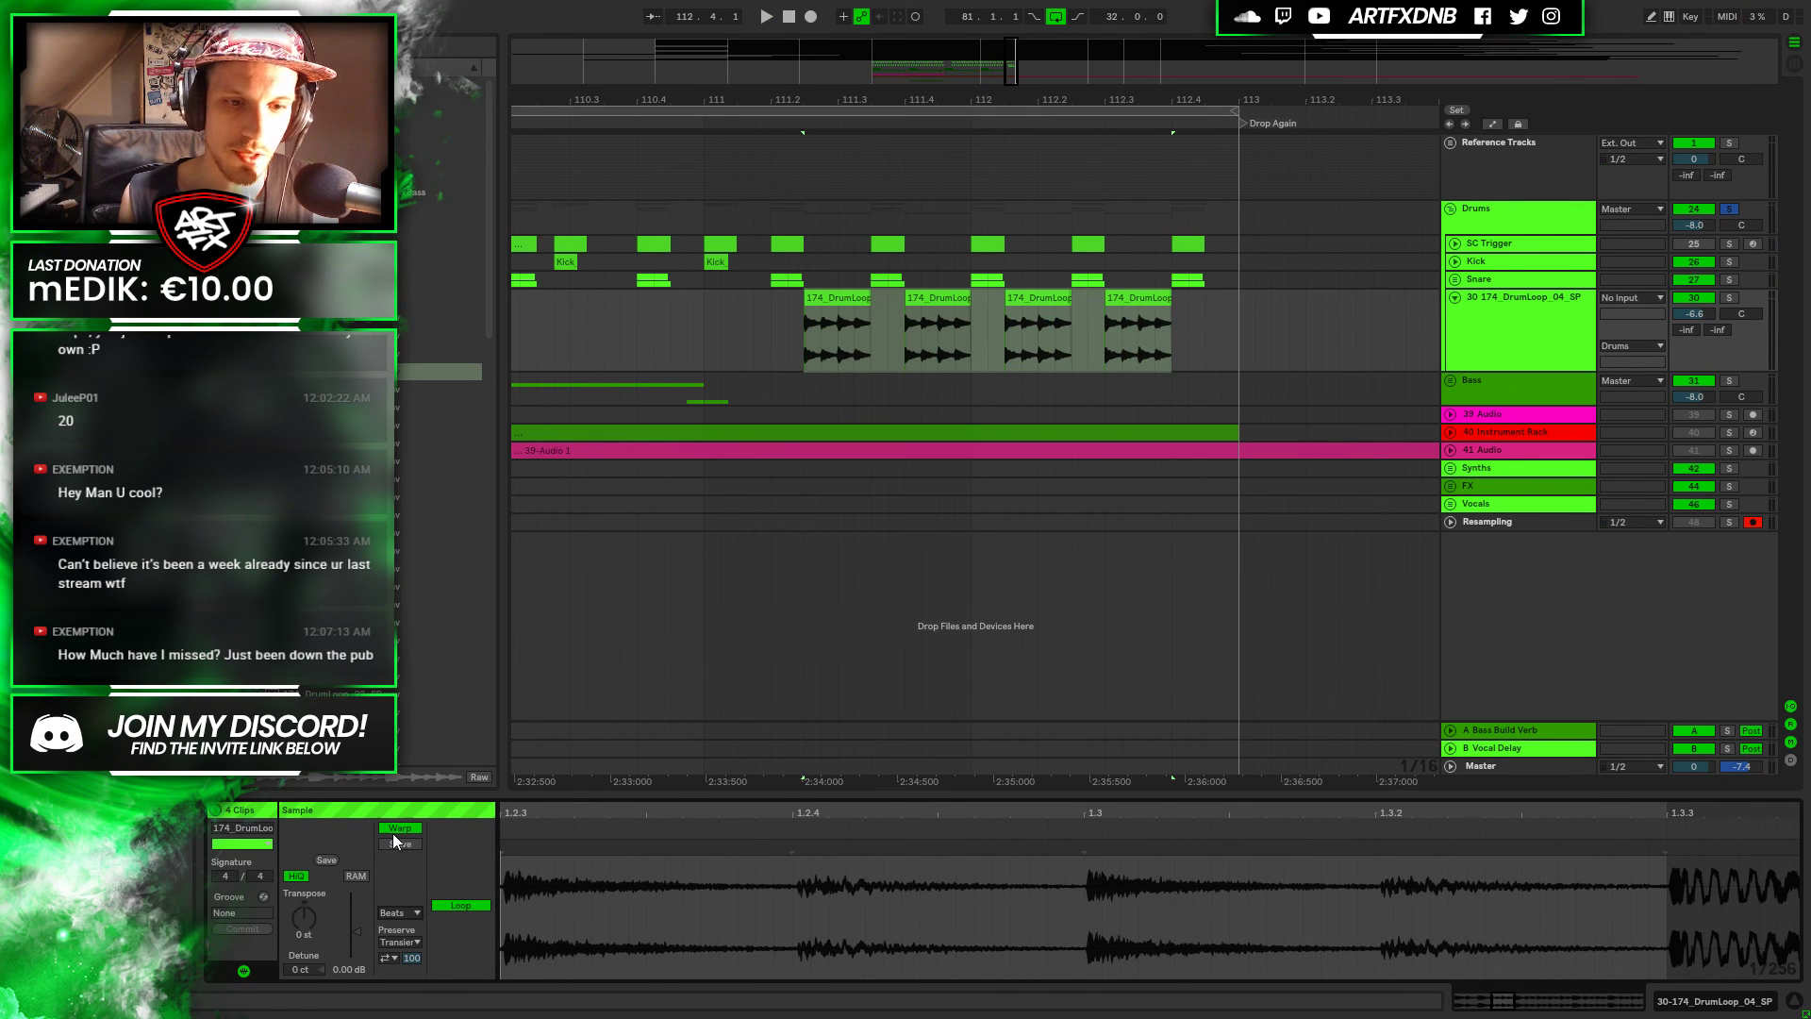
# Turn off transient looping for the four slices, reduce their transient envelope to 57 and play the fill
pyautogui.click(385, 957)
pyautogui.click(390, 932)
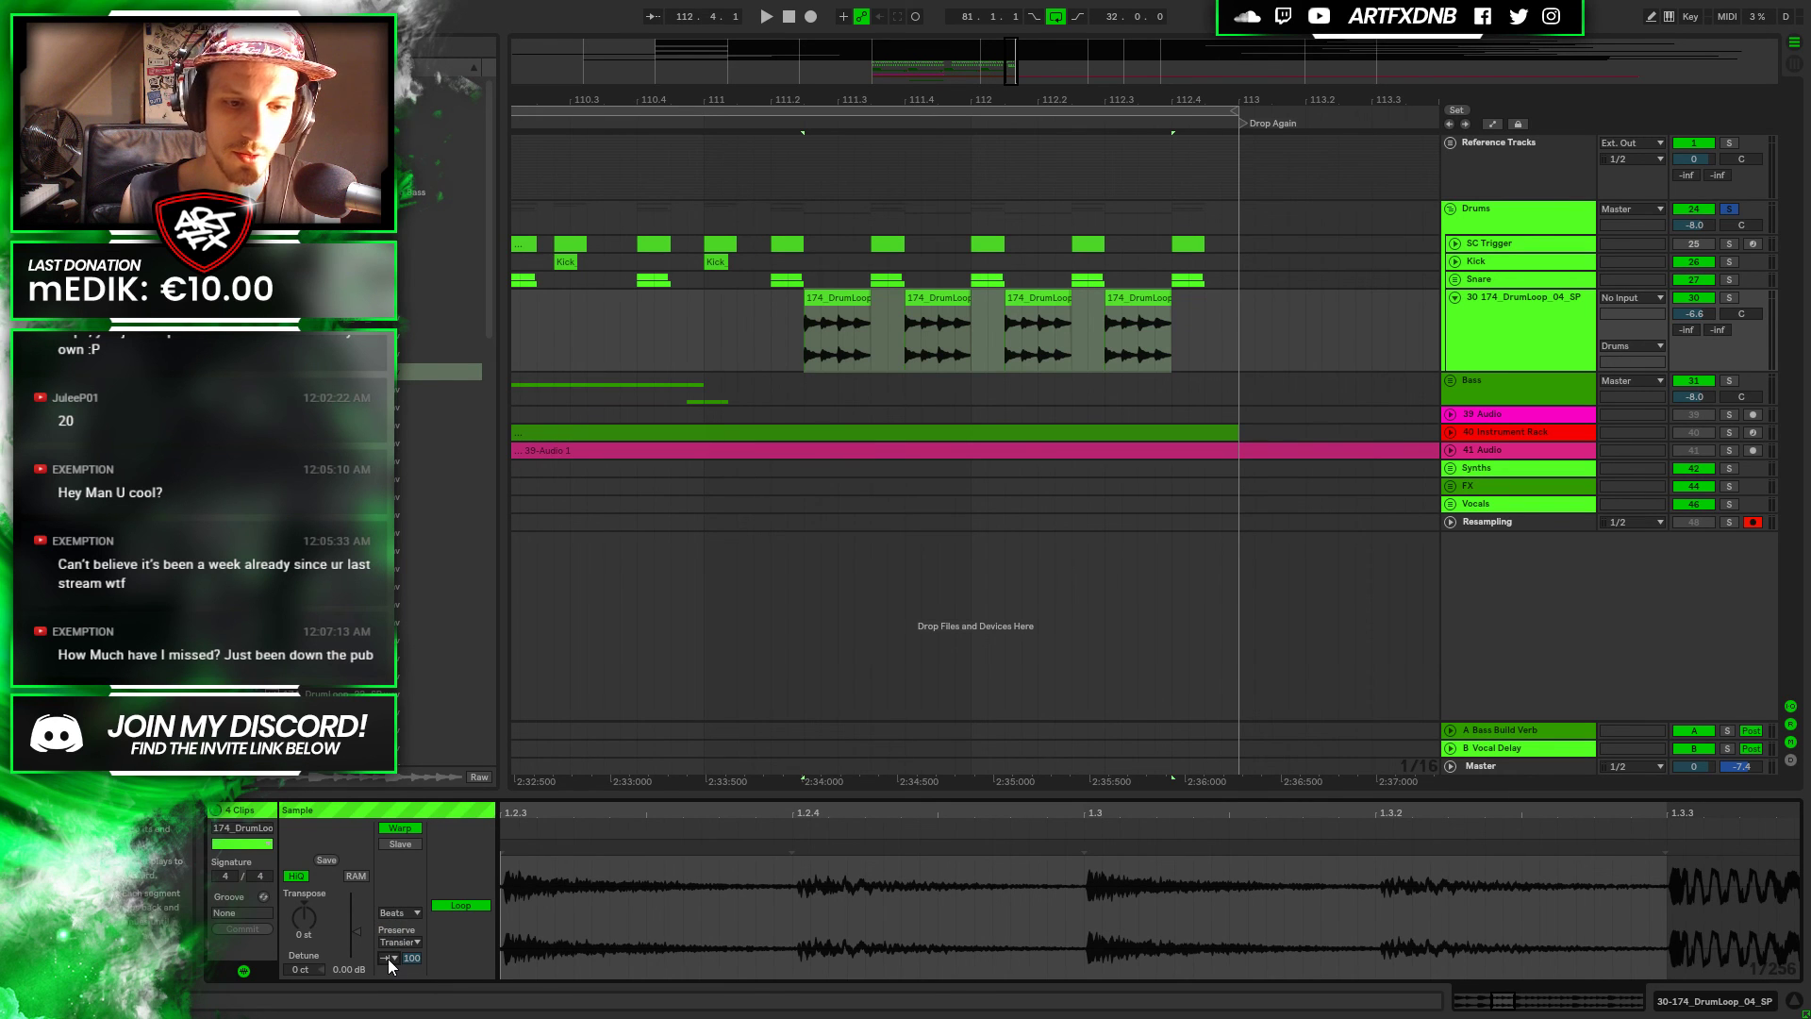
pyautogui.click(388, 957)
pyautogui.click(389, 919)
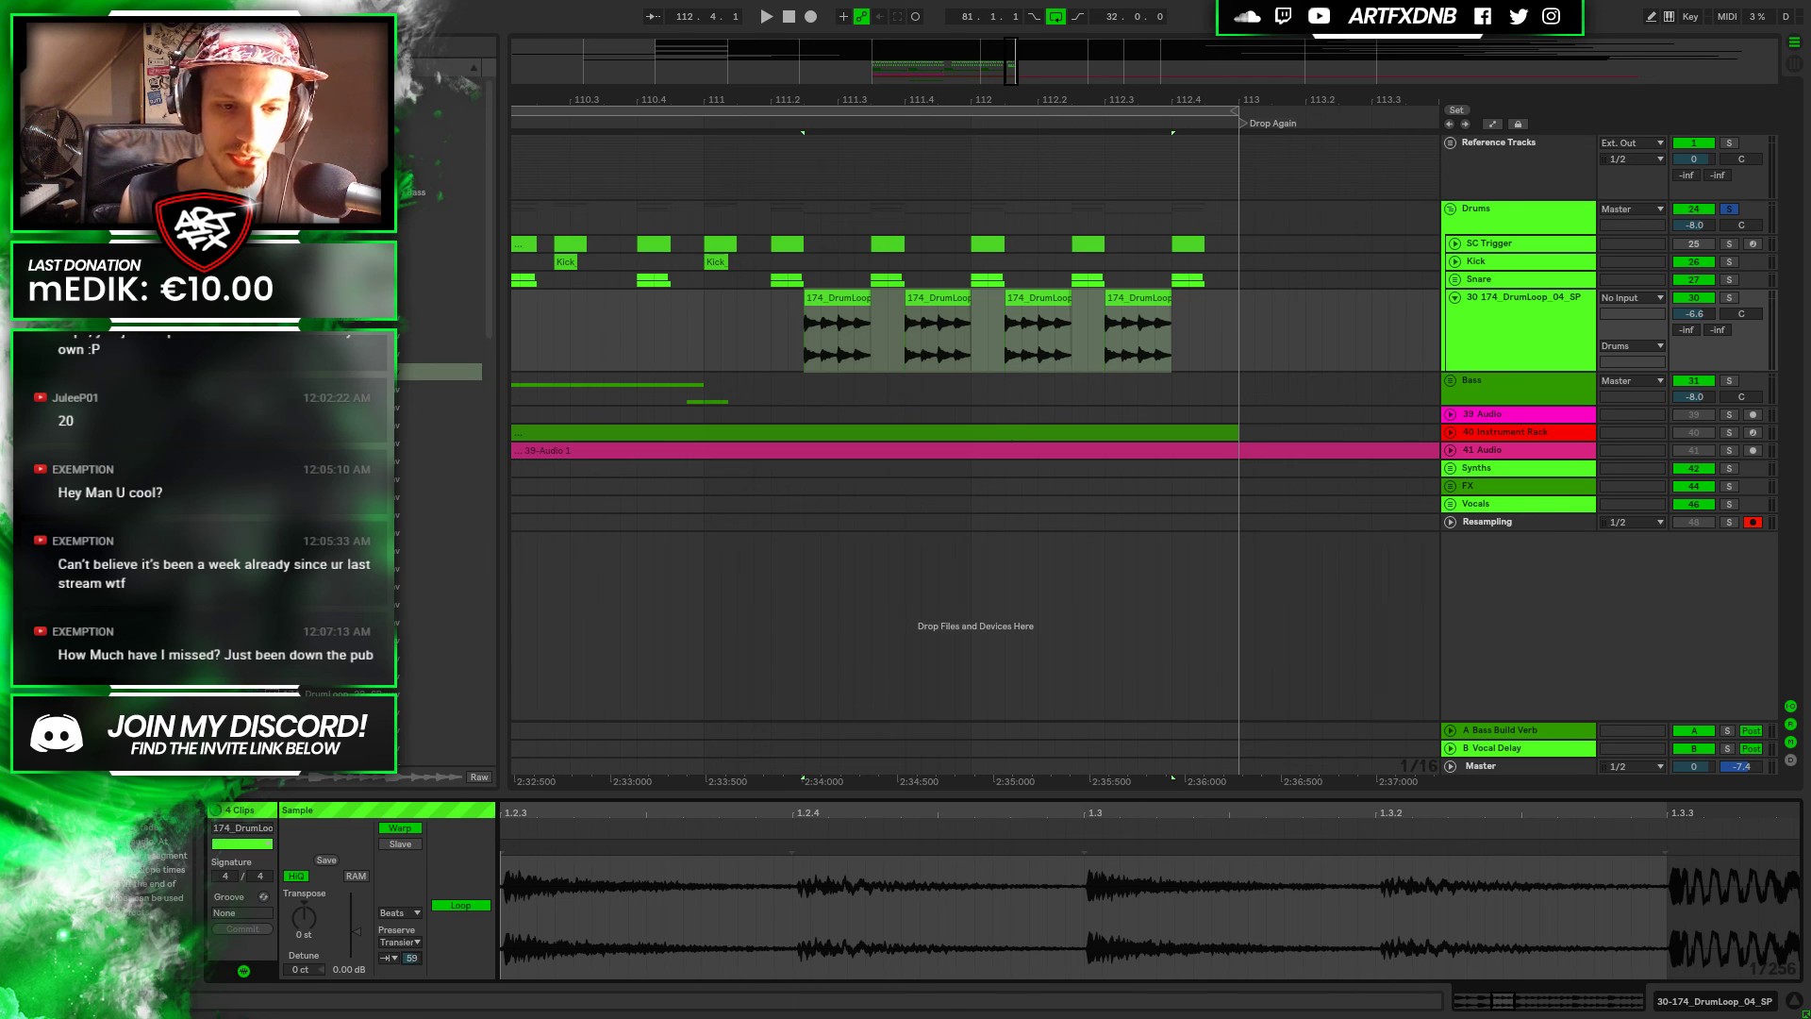
pyautogui.press('space')
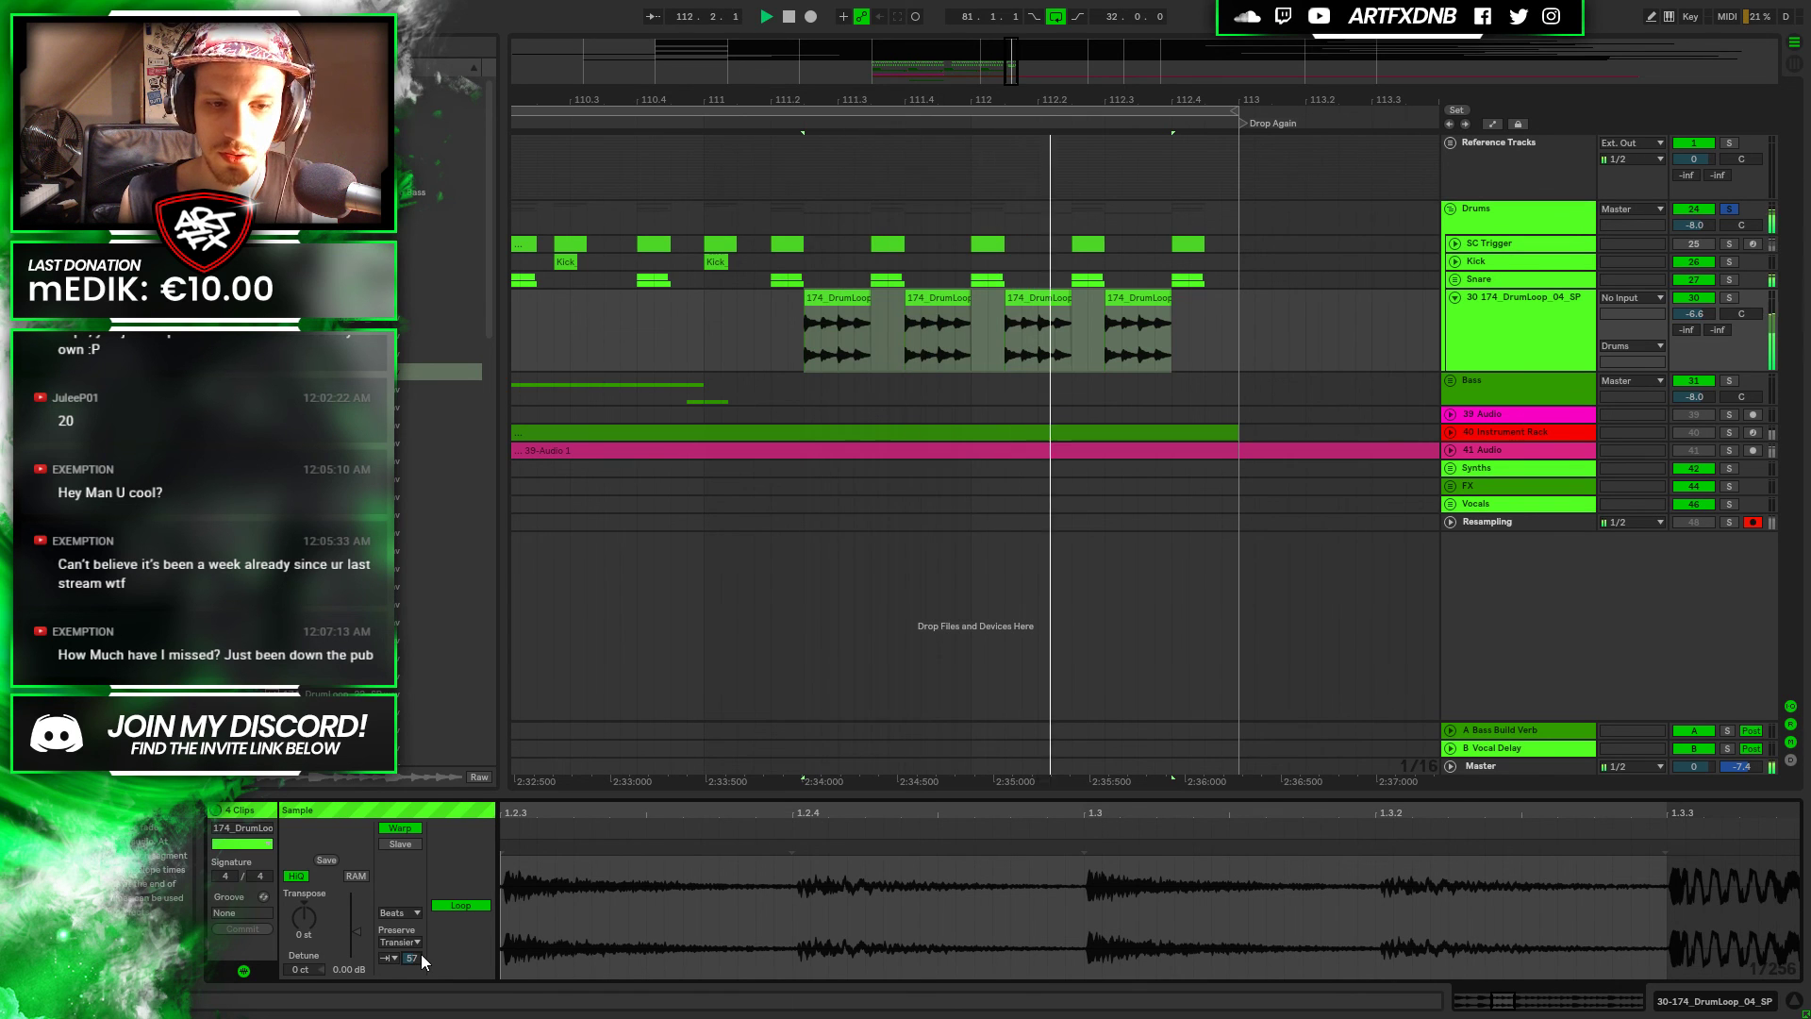
pyautogui.press('space')
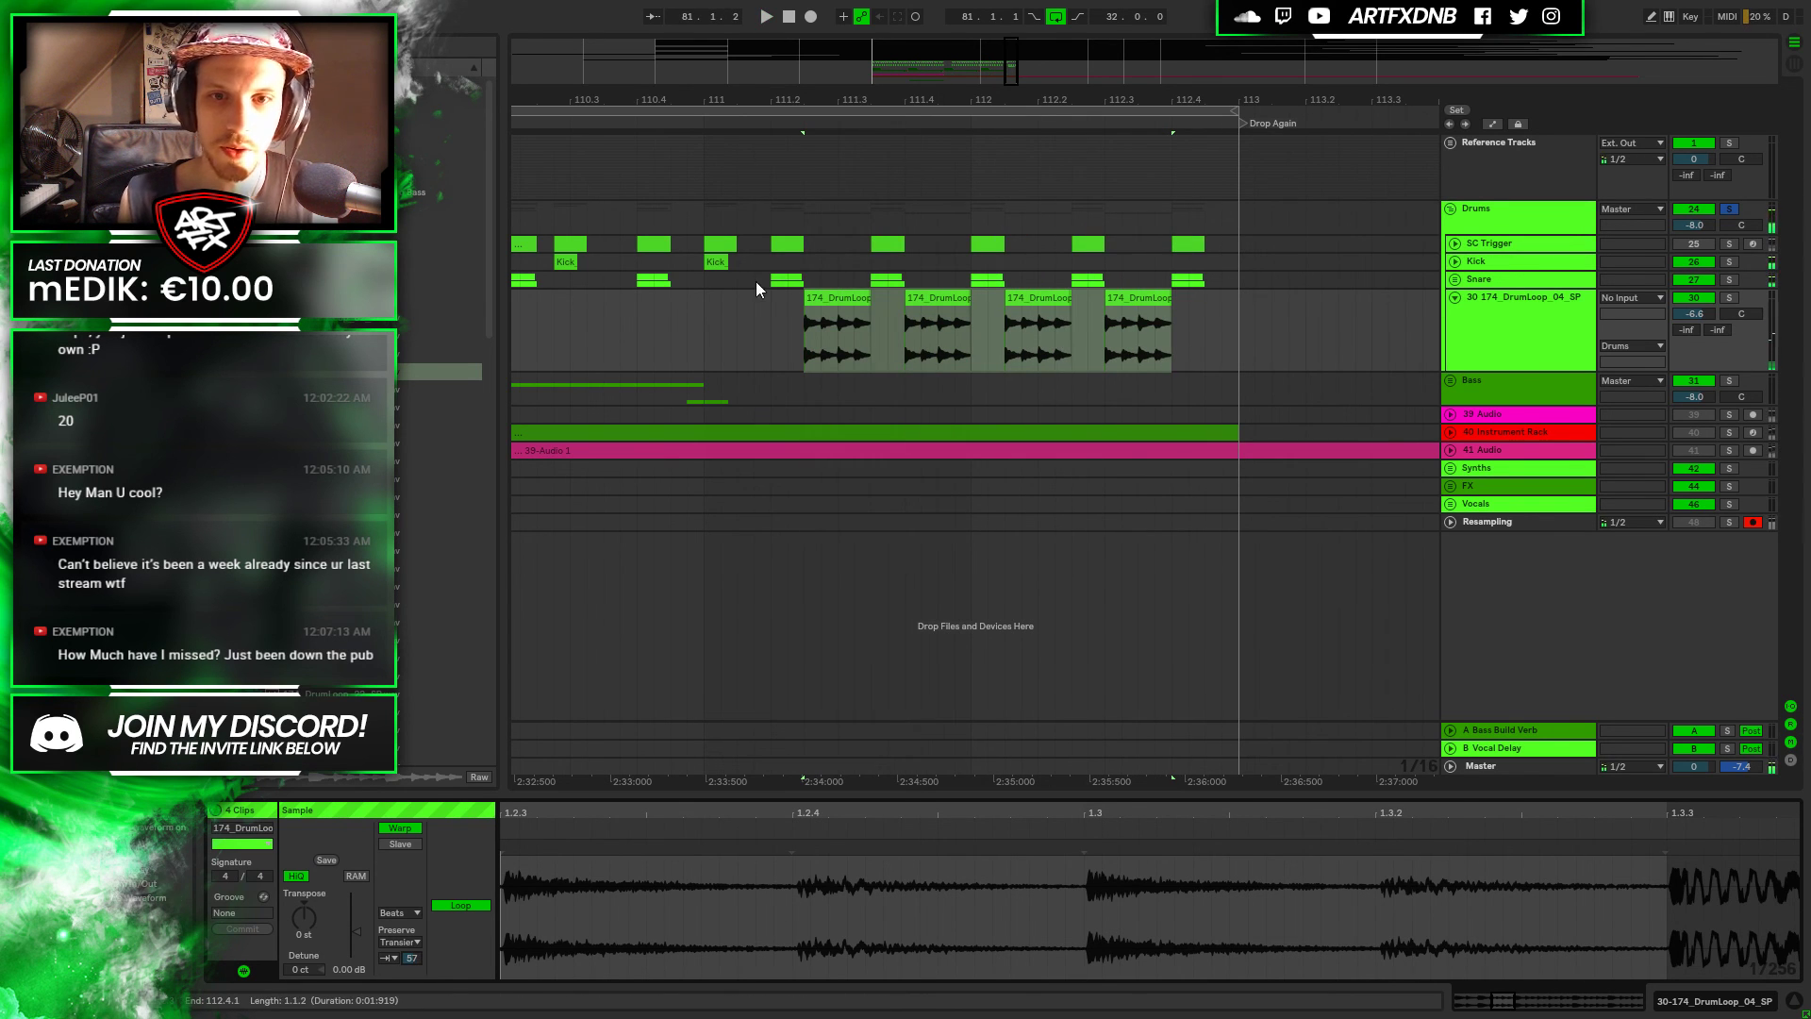
# Add a warp marker on the transient at 1.3.2 in the first drum loop slice
pyautogui.click(818, 292)
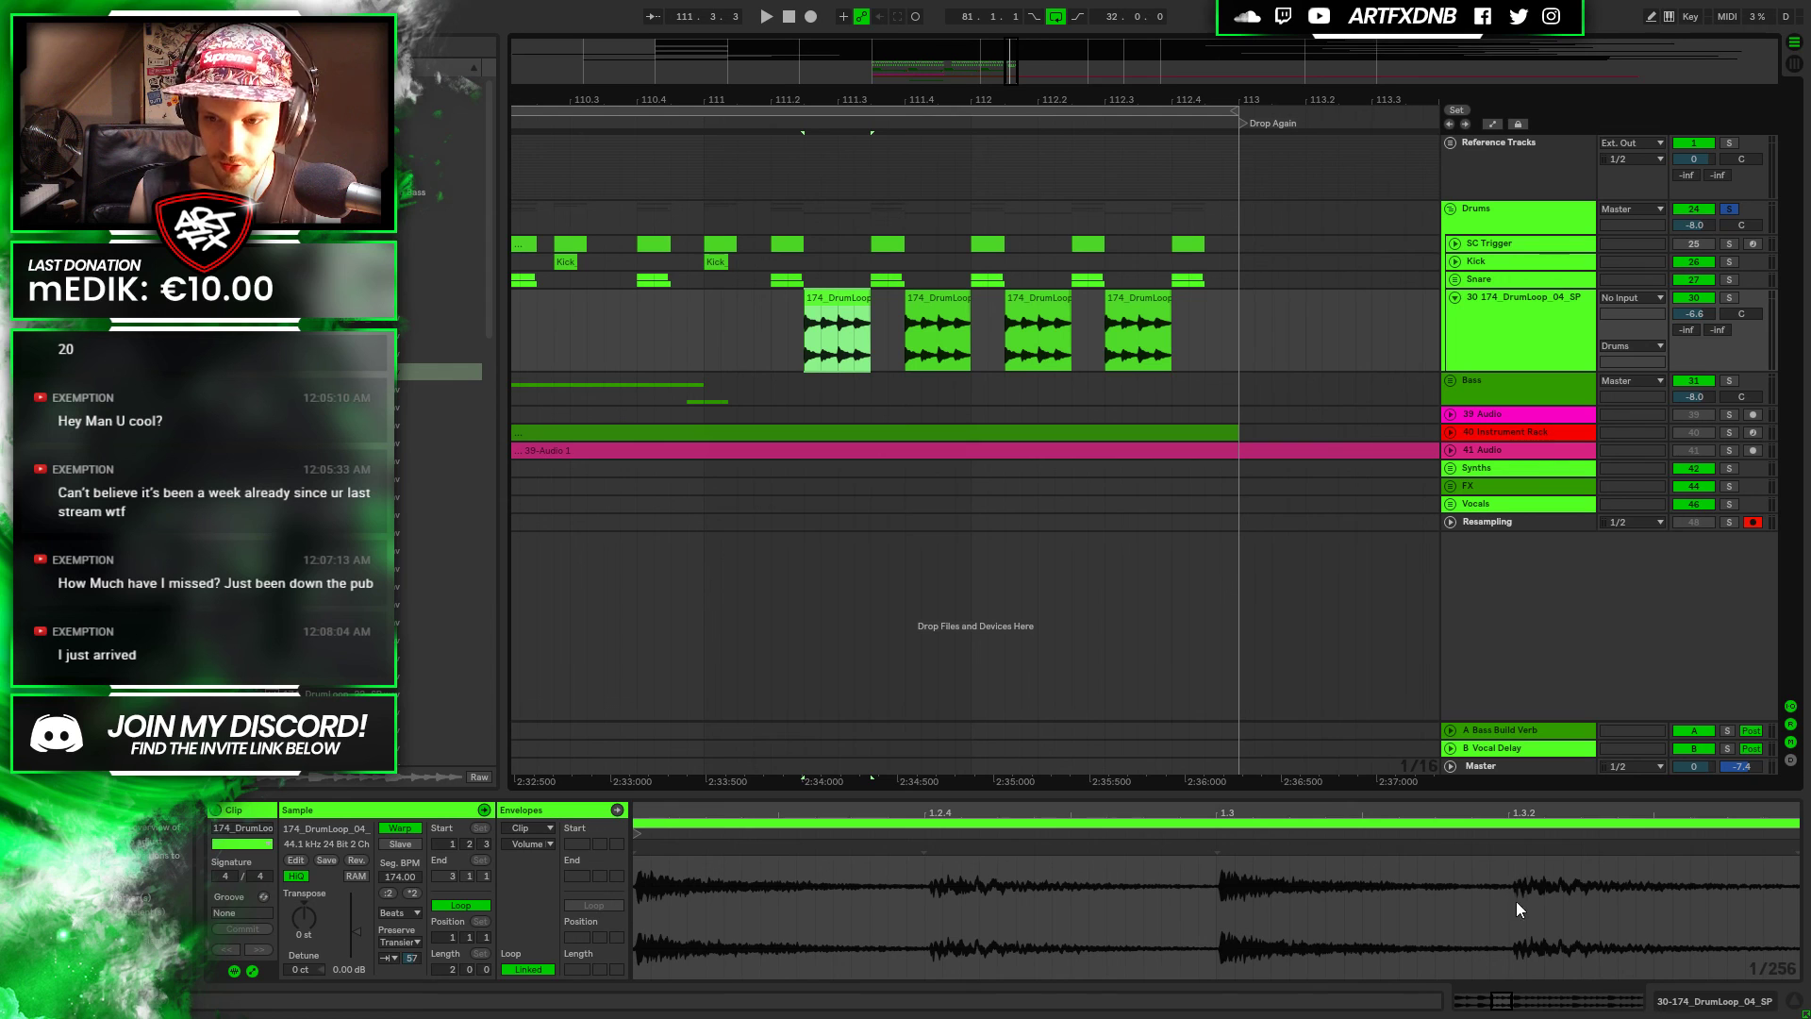
pyautogui.doubleClick(1513, 847)
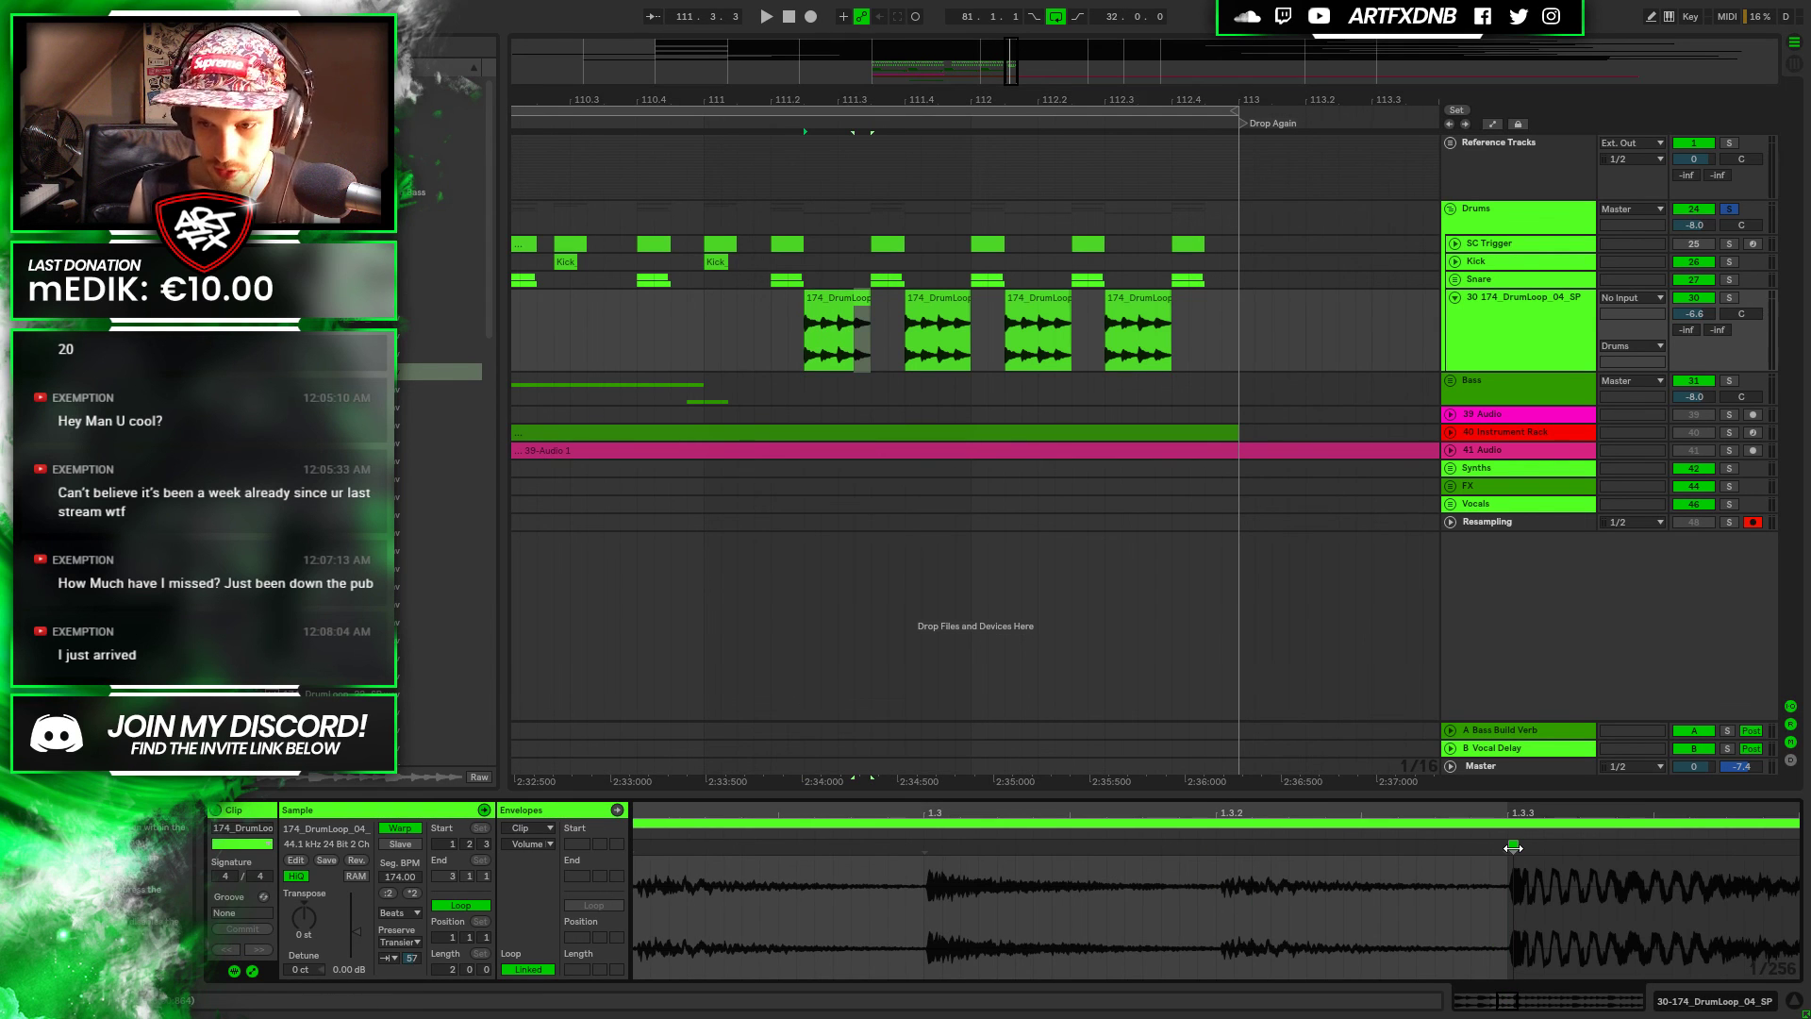
pyautogui.doubleClick(1219, 852)
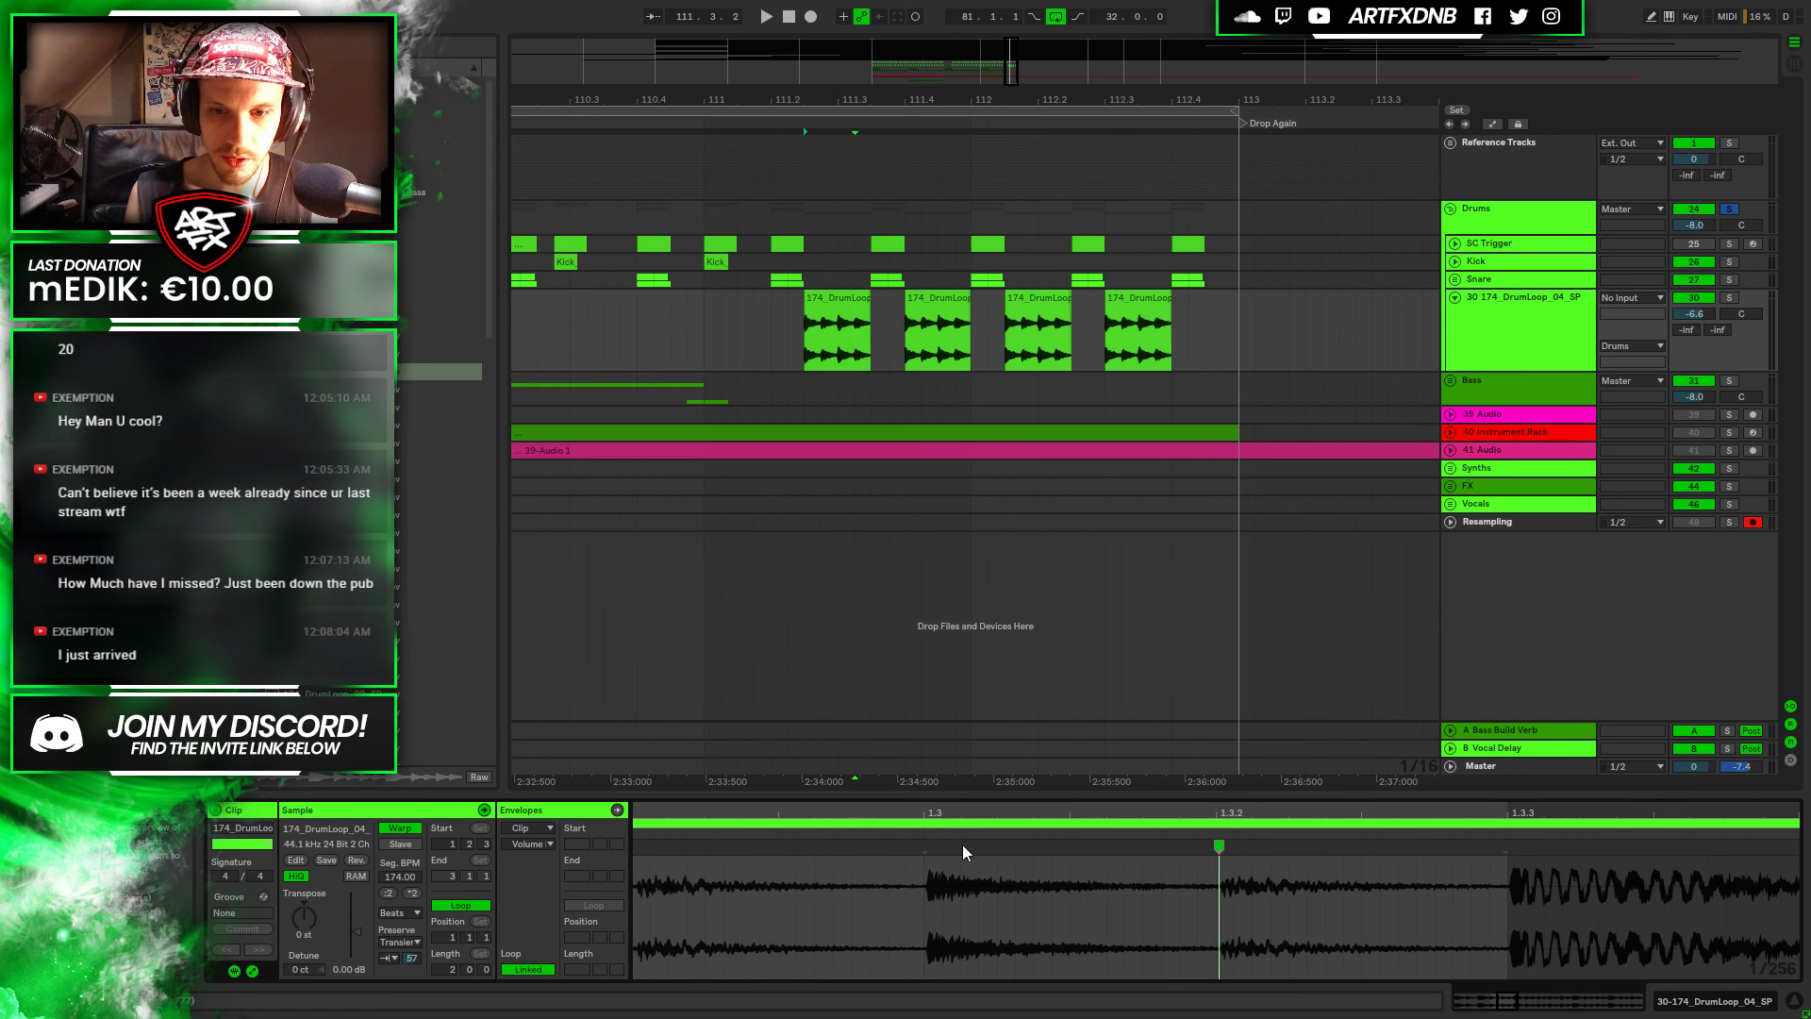
# Lower the transient envelope of all four drum loop slices to 25 and play the fill
pyautogui.click(849, 340)
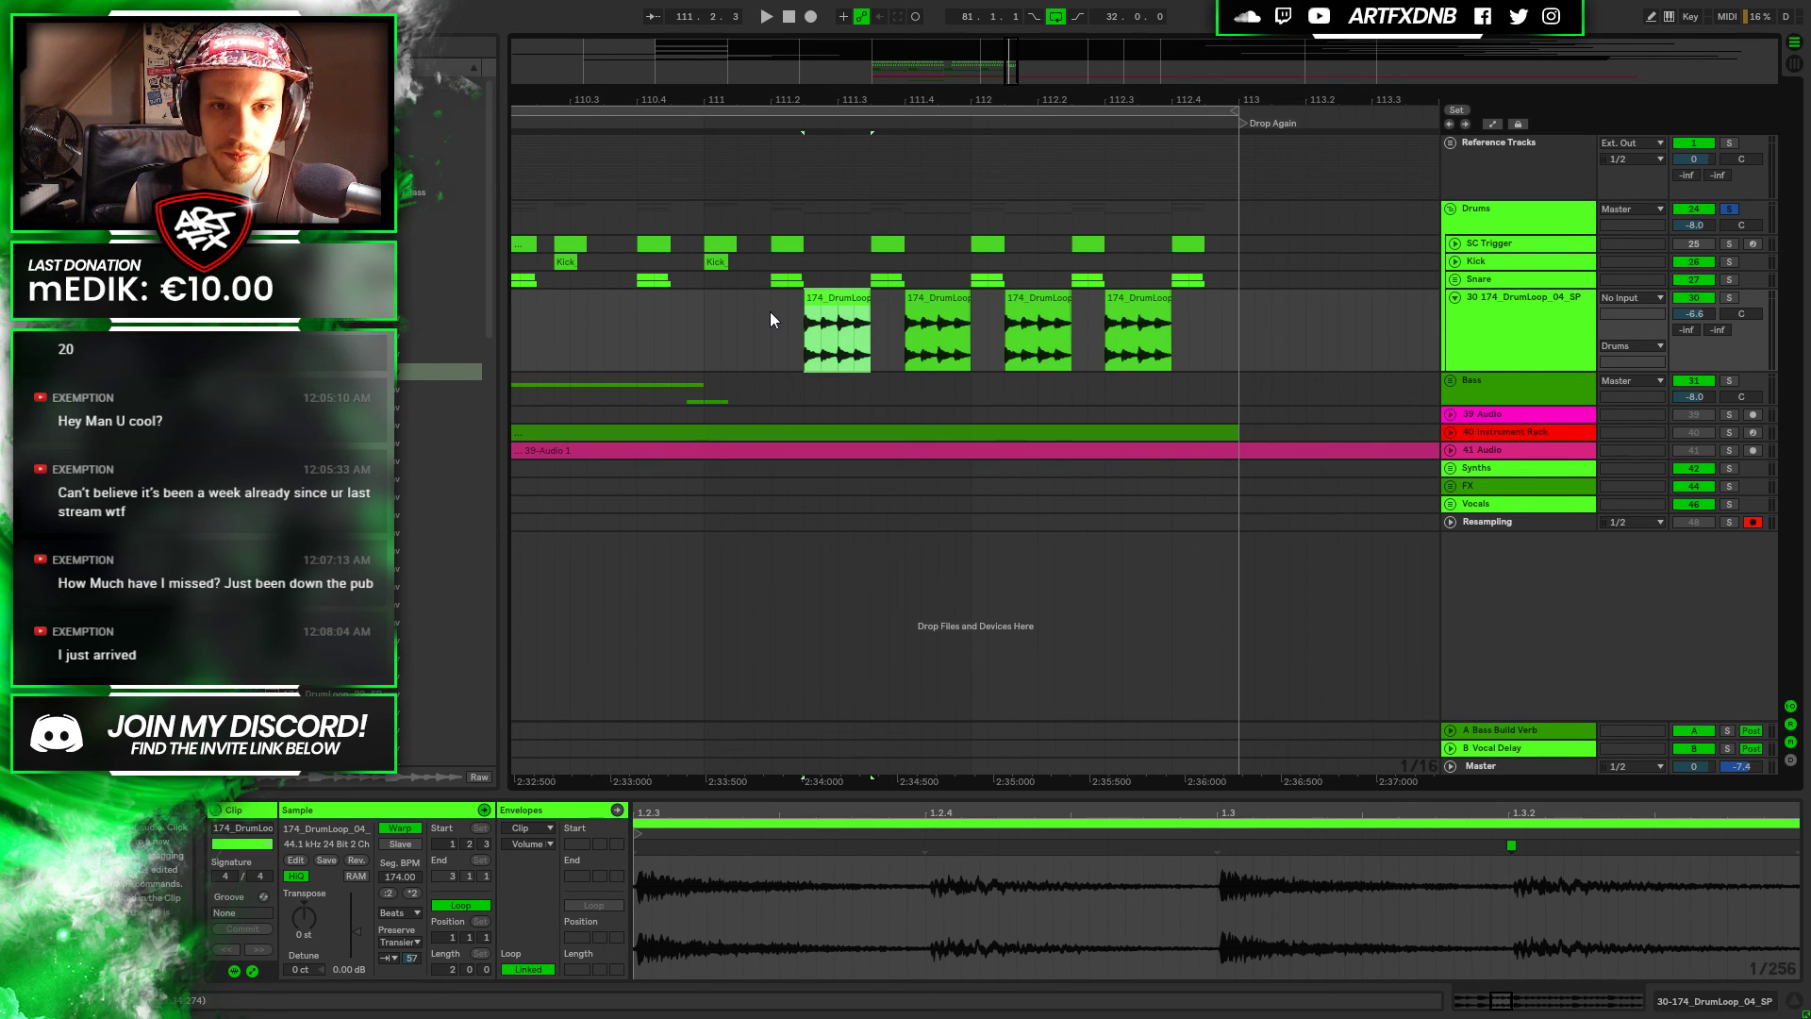
pyautogui.press('Right')
pyautogui.press('Right')
pyautogui.press('Right')
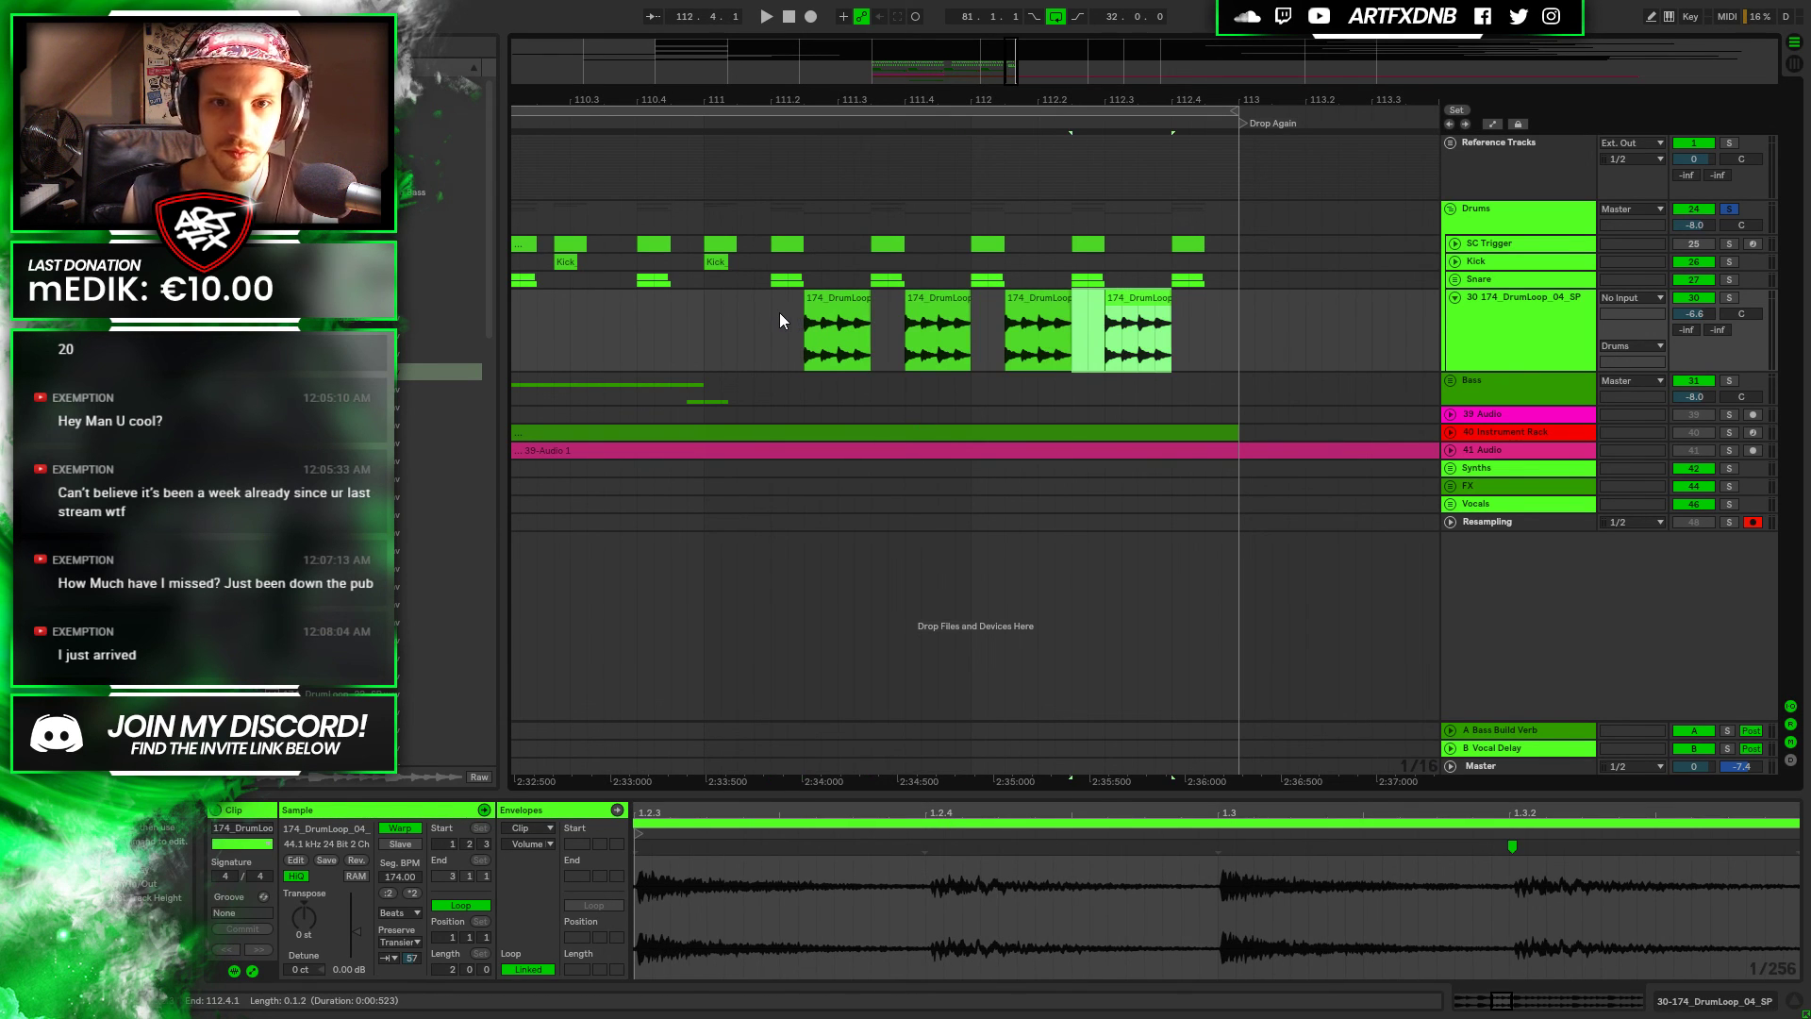
pyautogui.keyDown('shift'); pyautogui.click(779, 313); pyautogui.keyUp('shift')
pyautogui.moveTo(423, 955); pyautogui.dragTo(424, 991)
pyautogui.press('space')
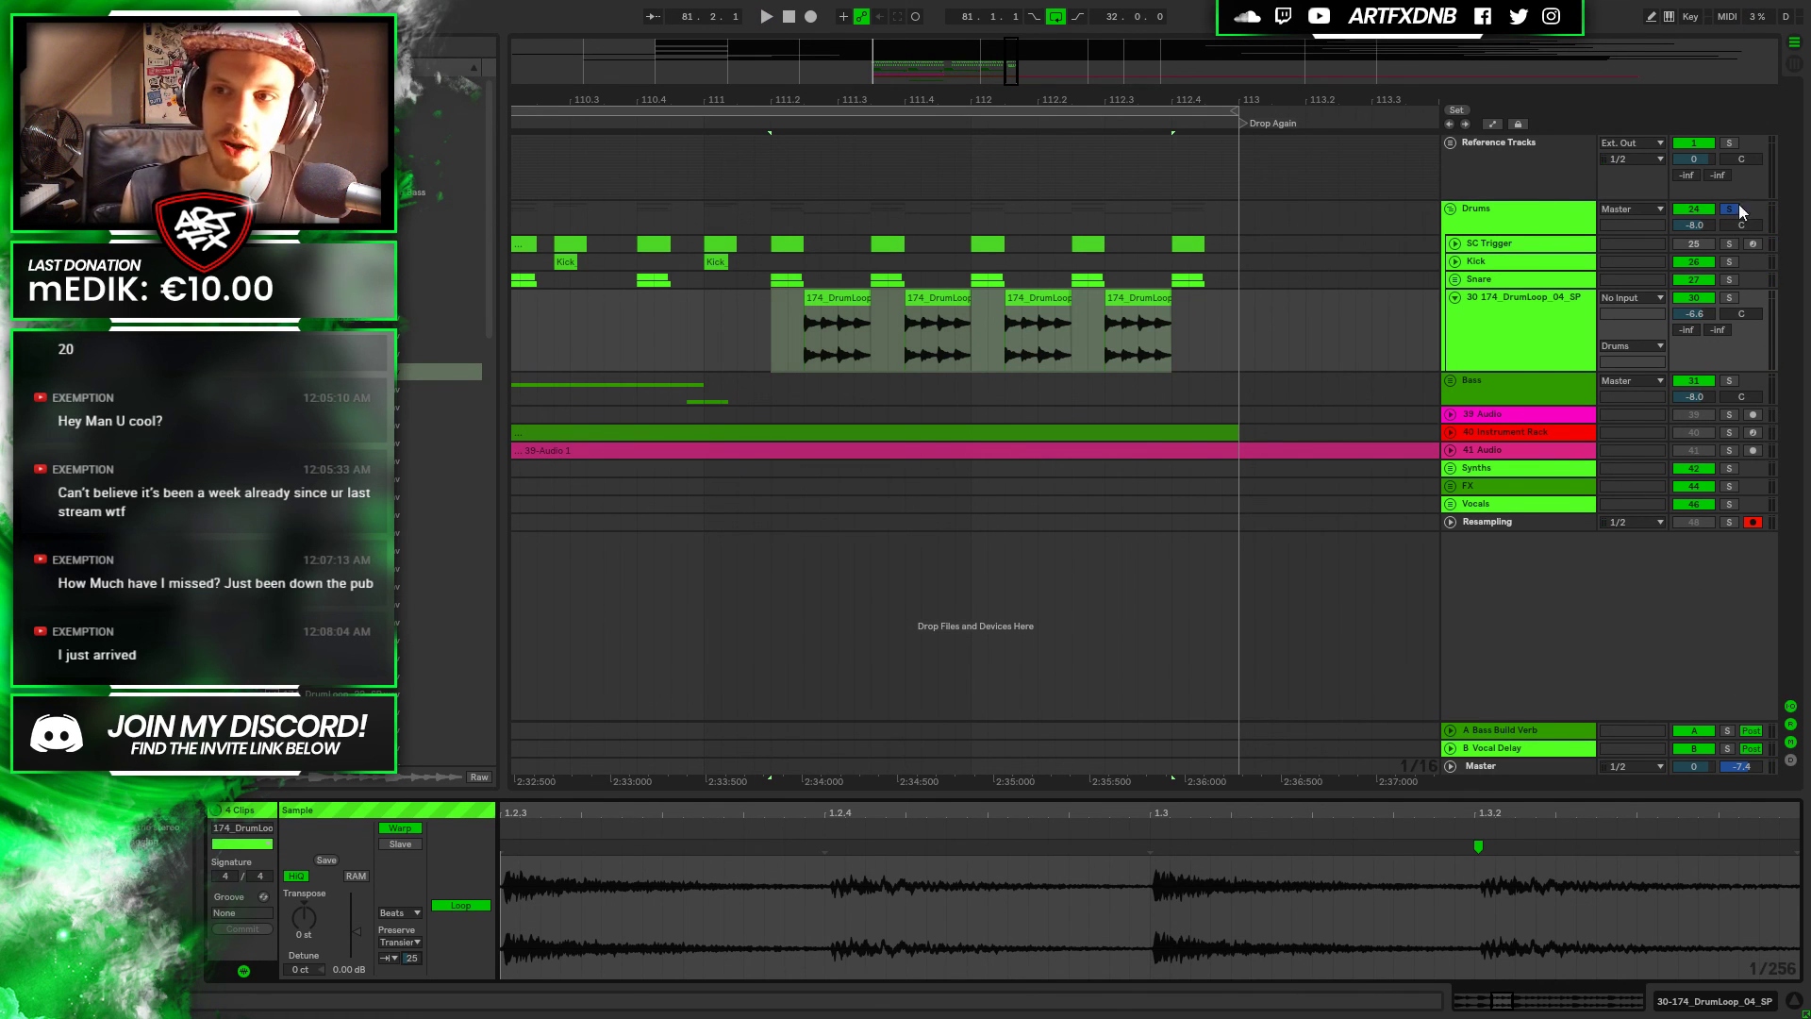
# Collapse the Drums group, expand the 41 Audio track and solo it
pyautogui.click(1451, 208)
pyautogui.moveTo(637, 52); pyautogui.dragTo(1285, 402)
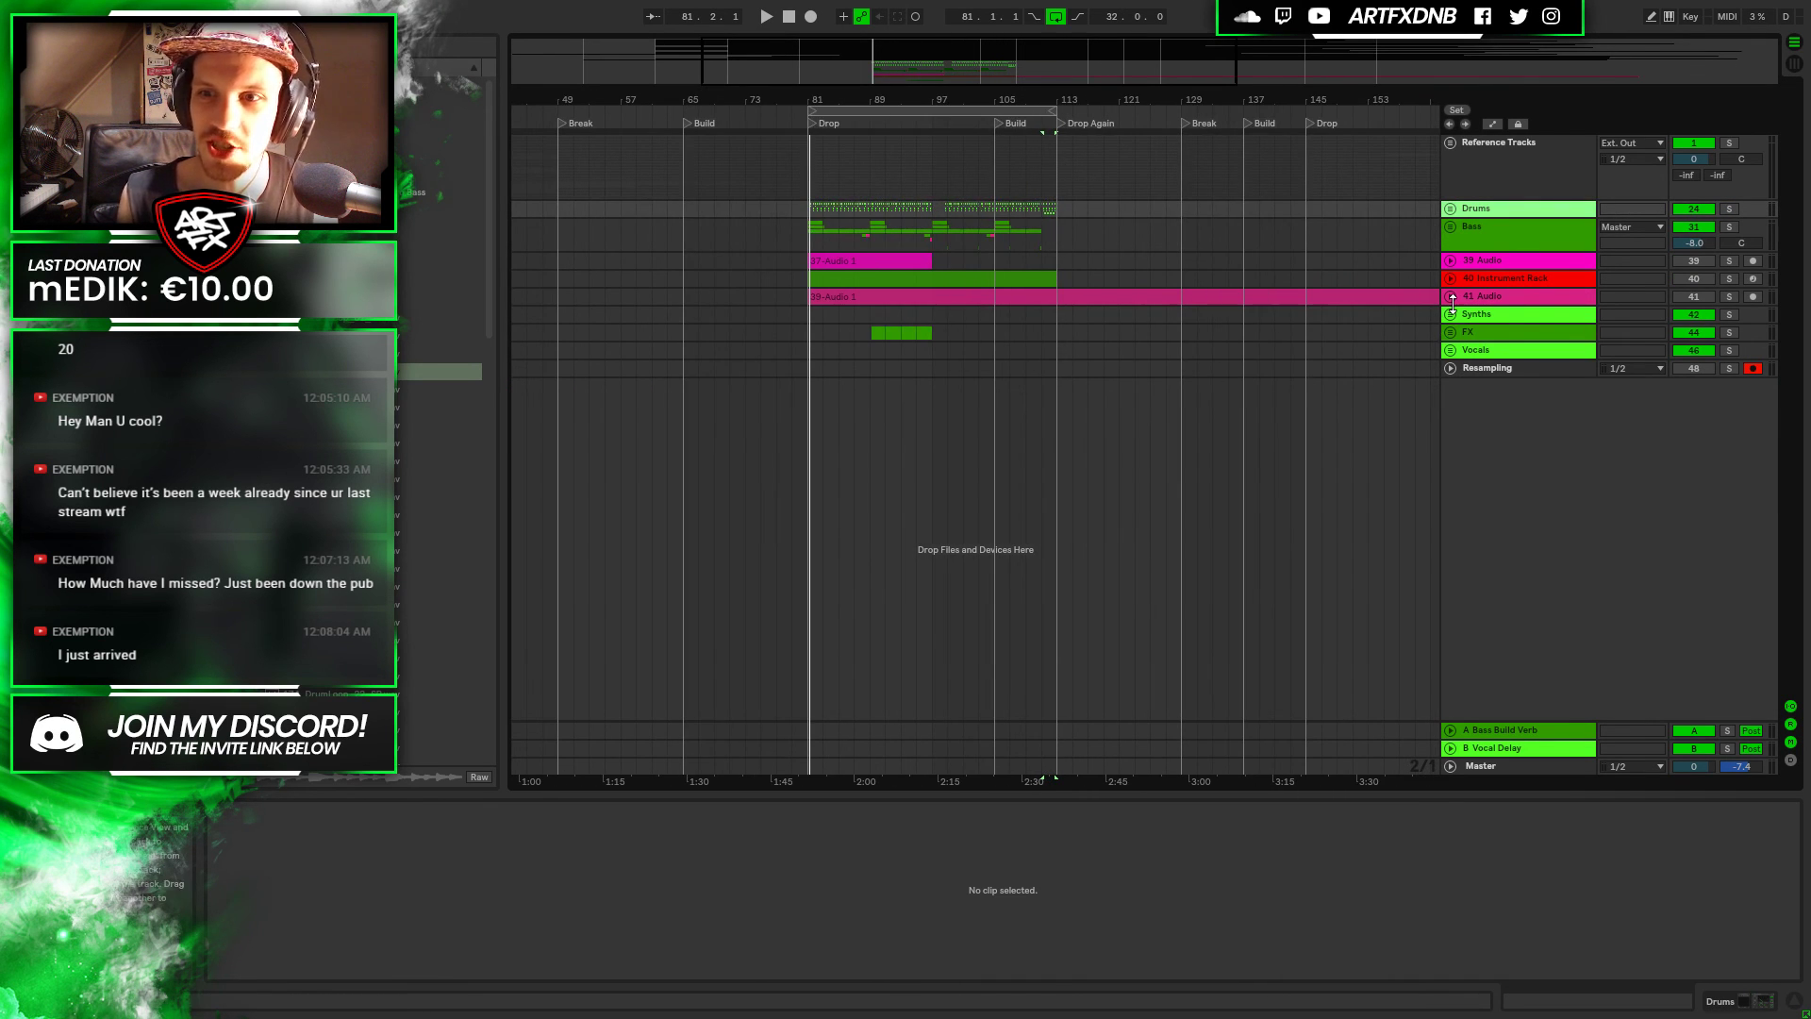
pyautogui.click(1451, 296)
pyautogui.click(1729, 298)
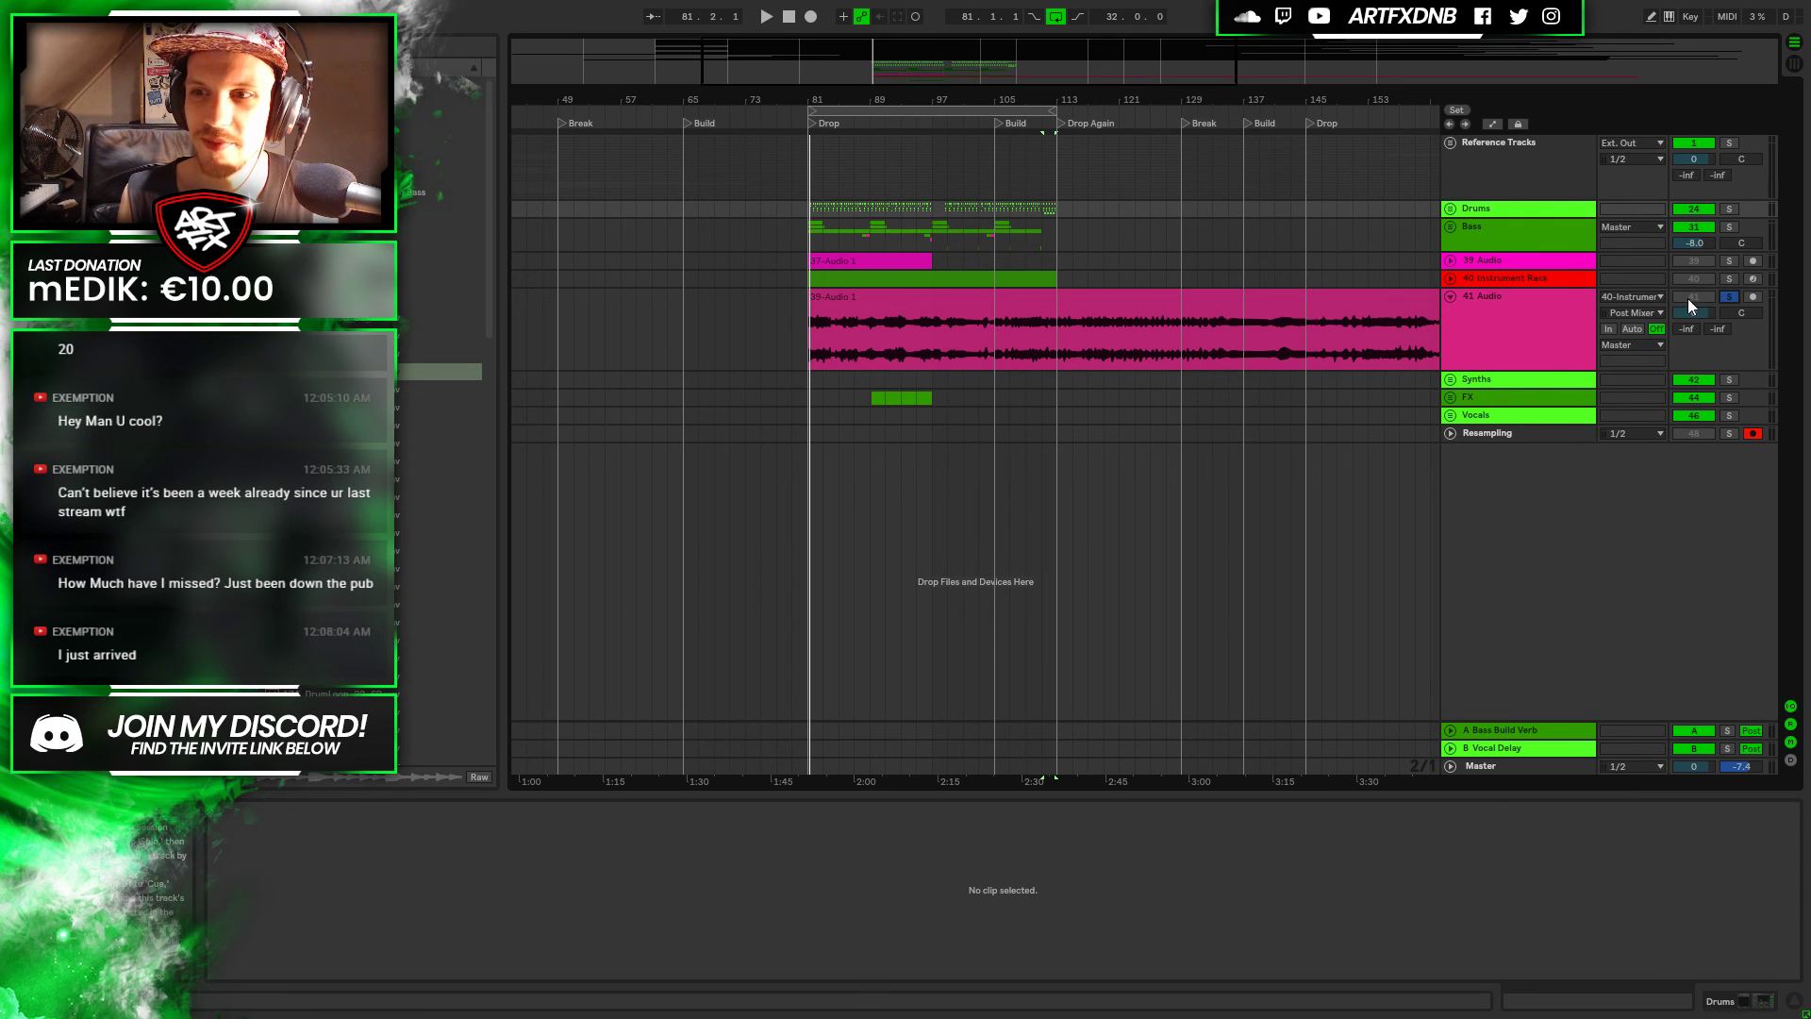
# Listen to the long 41 Audio recording from shortly after the second Drop marker
pyautogui.click(1075, 332)
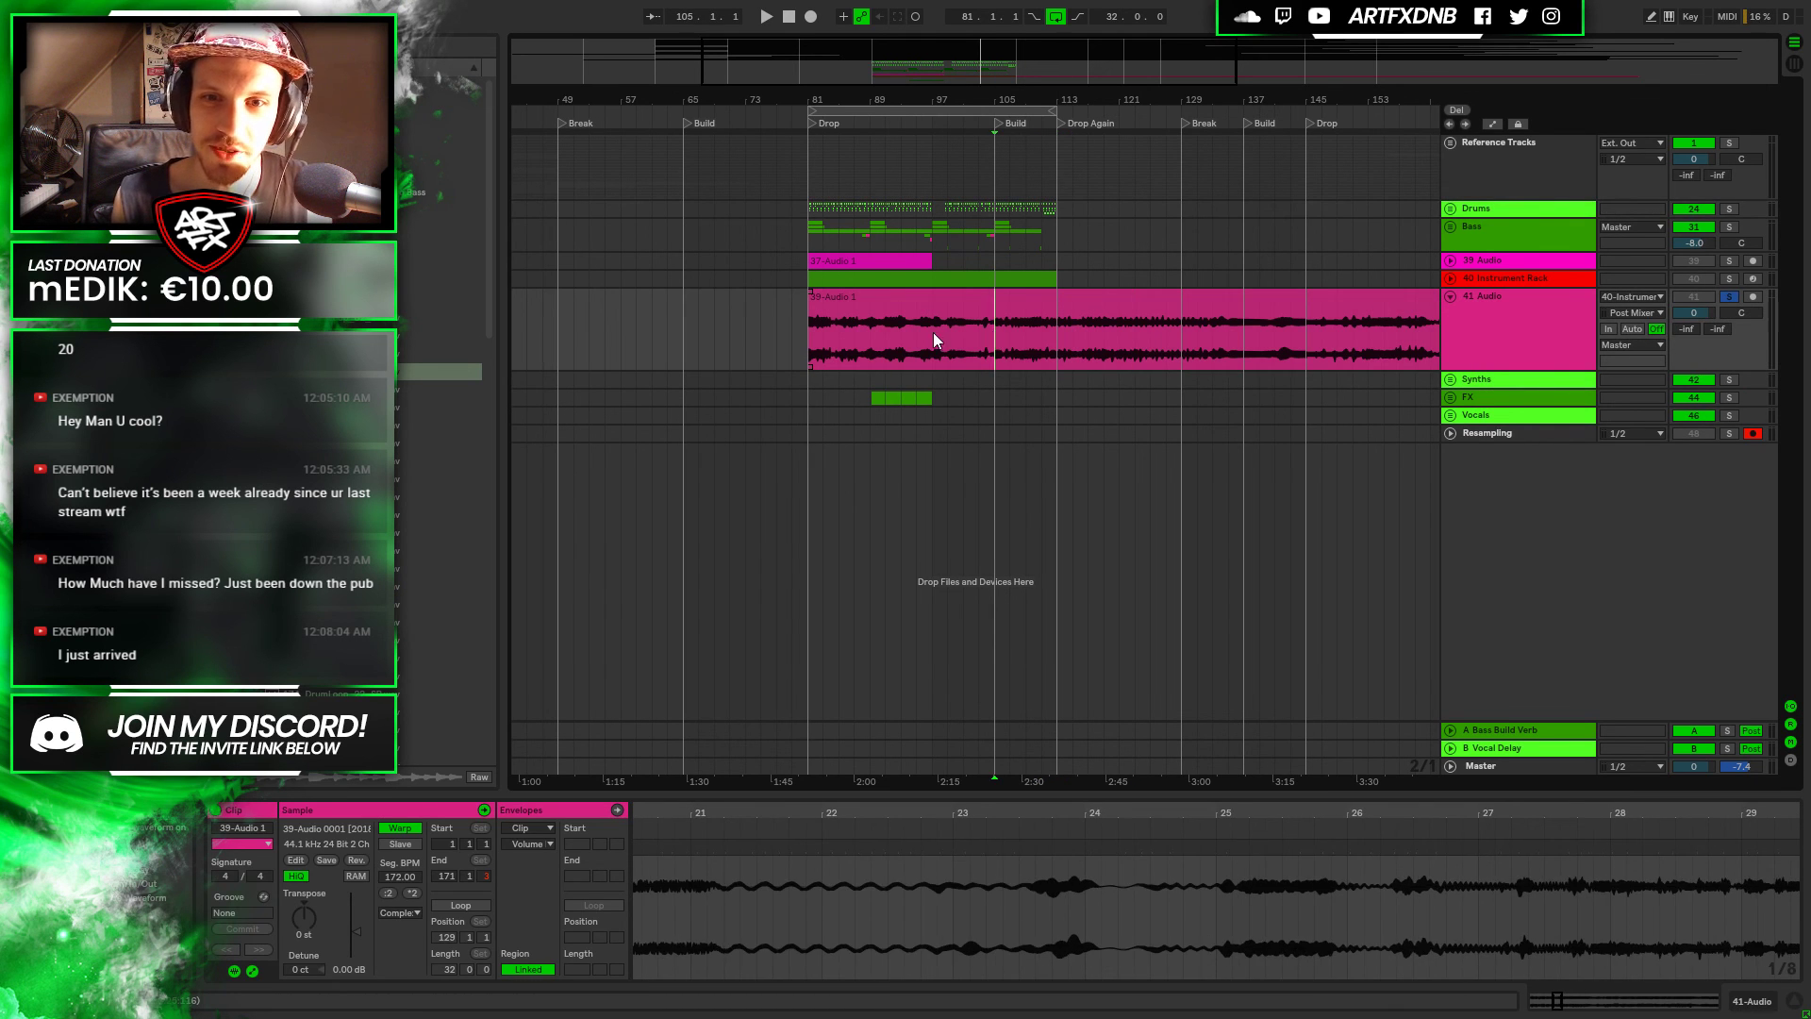
pyautogui.click(1026, 338)
pyautogui.press('-')
pyautogui.press('-')
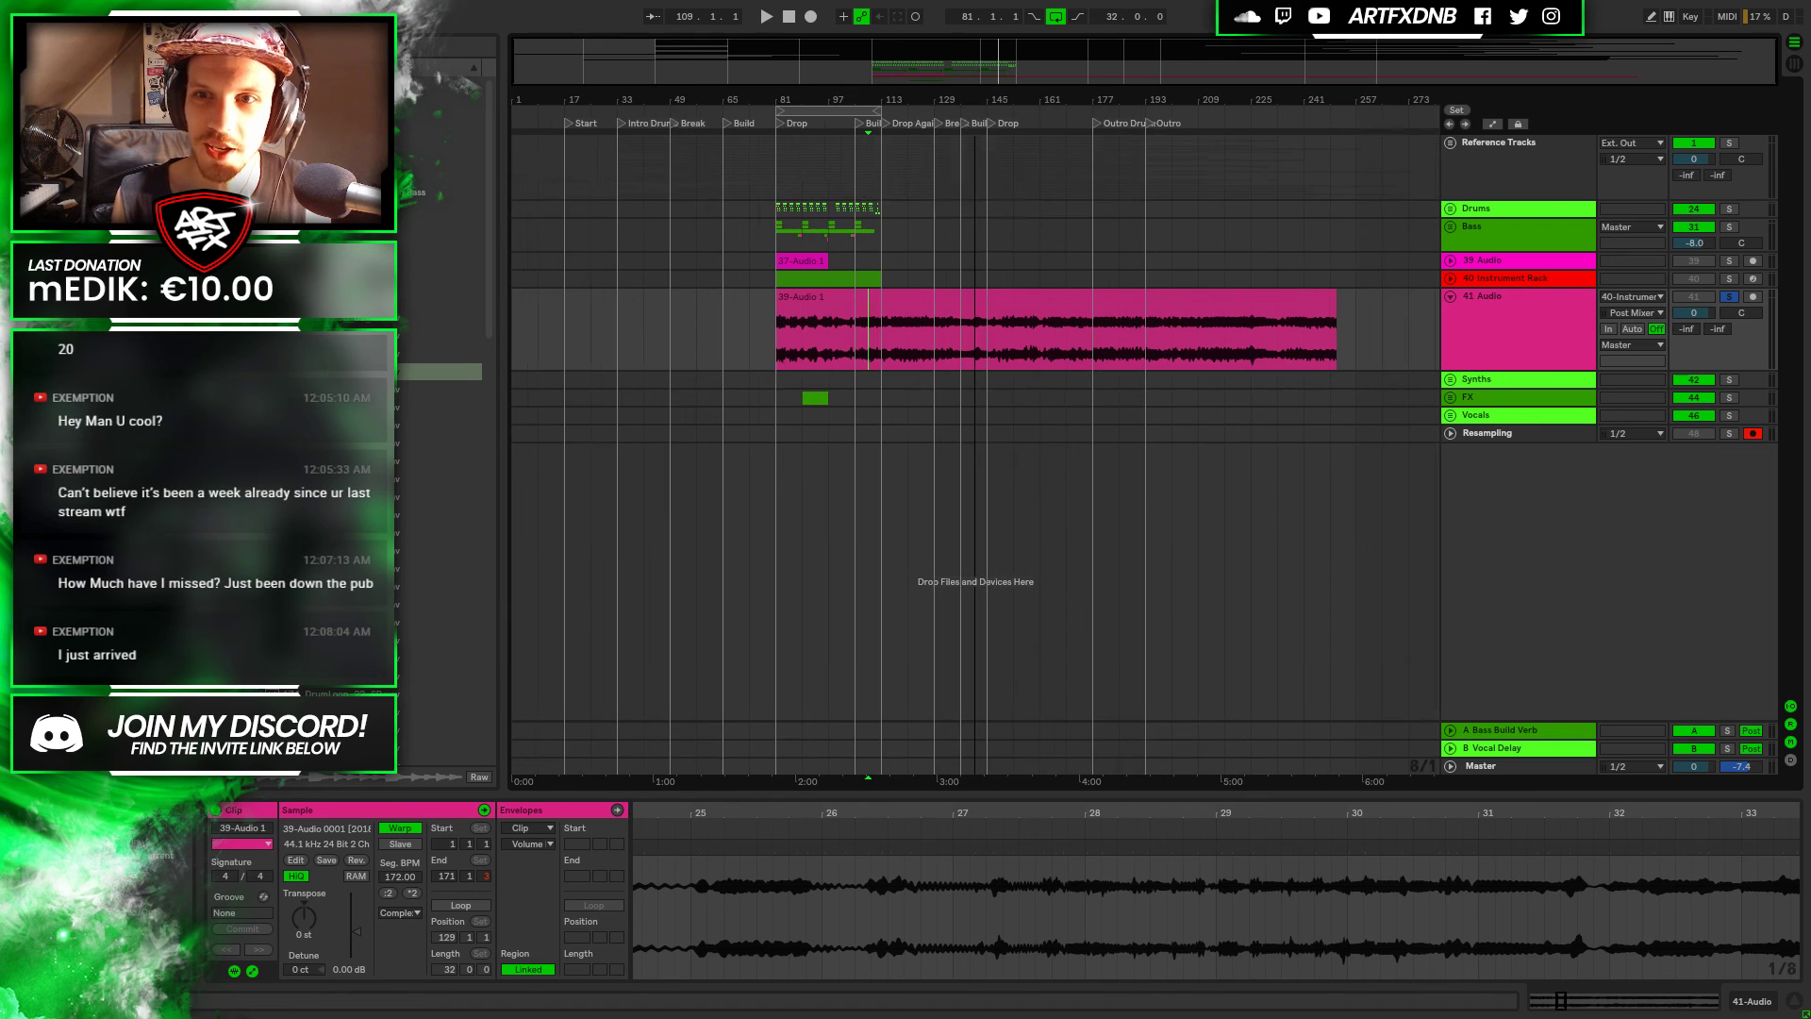
pyautogui.click(1015, 342)
pyautogui.press('space')
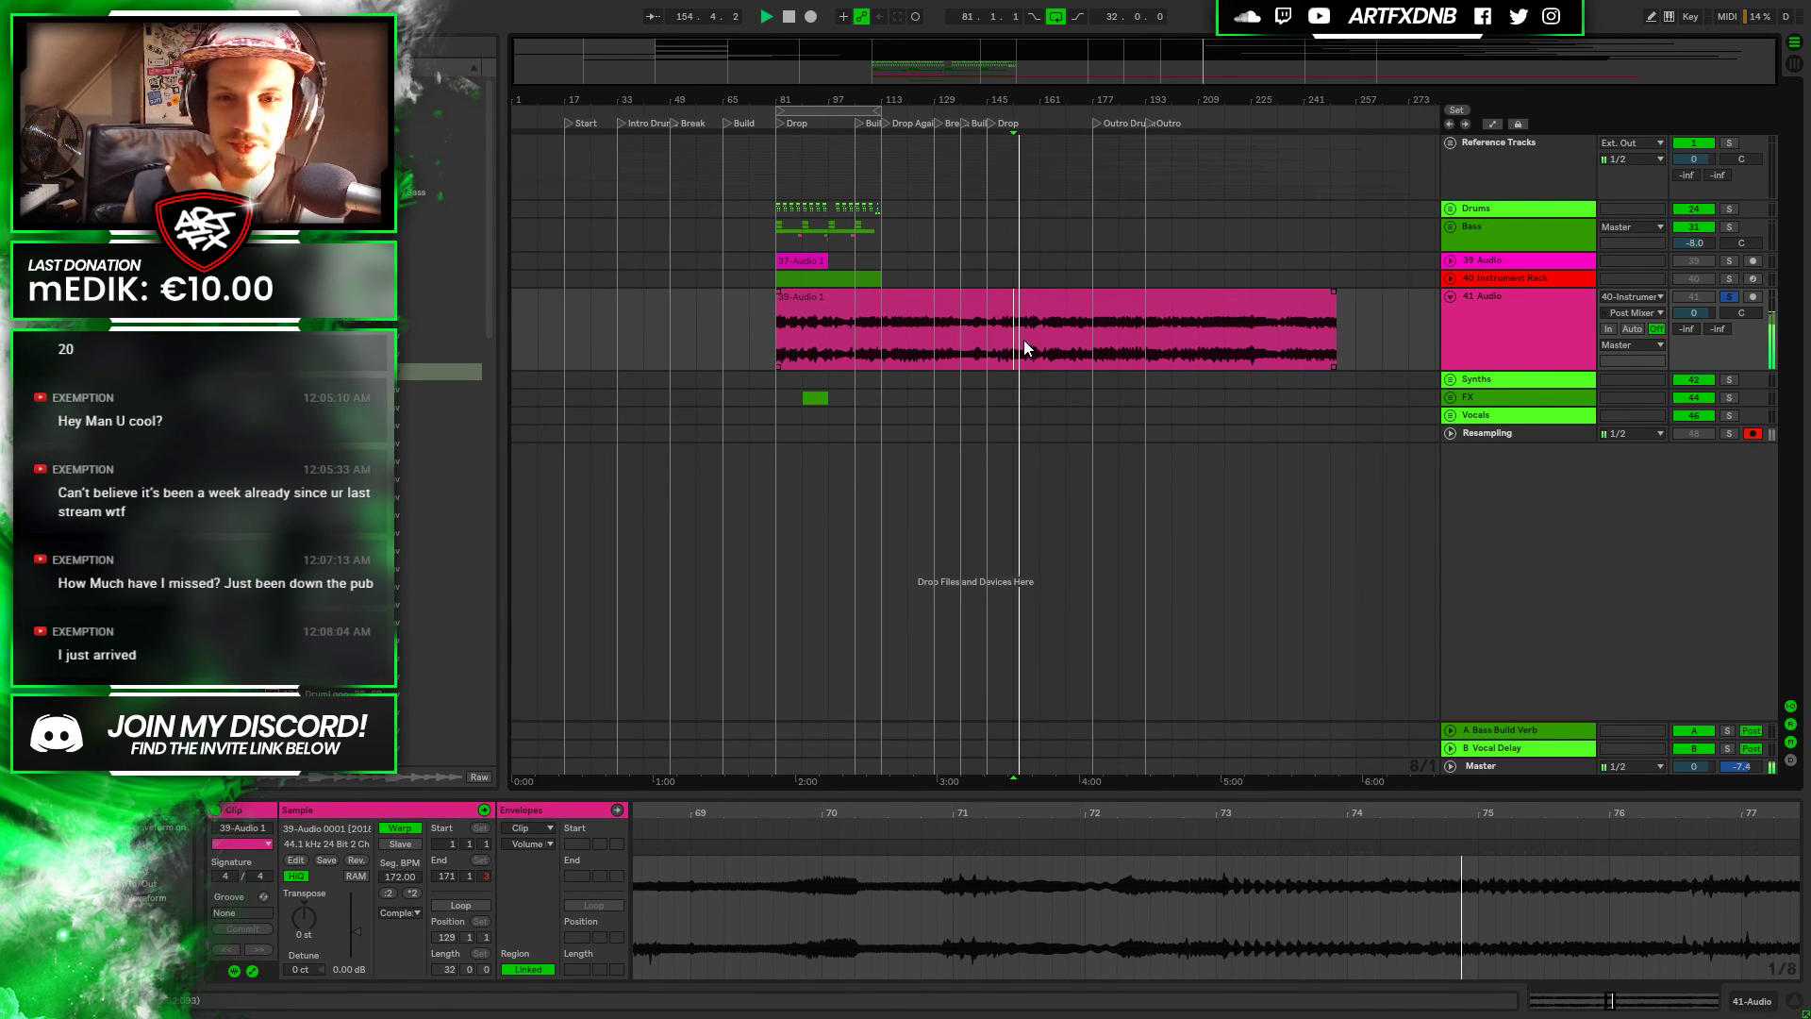
# Listen to the later sections of the 41 Audio recording, from about bar 185 to past bar 220, and stop playback
pyautogui.click(1119, 343)
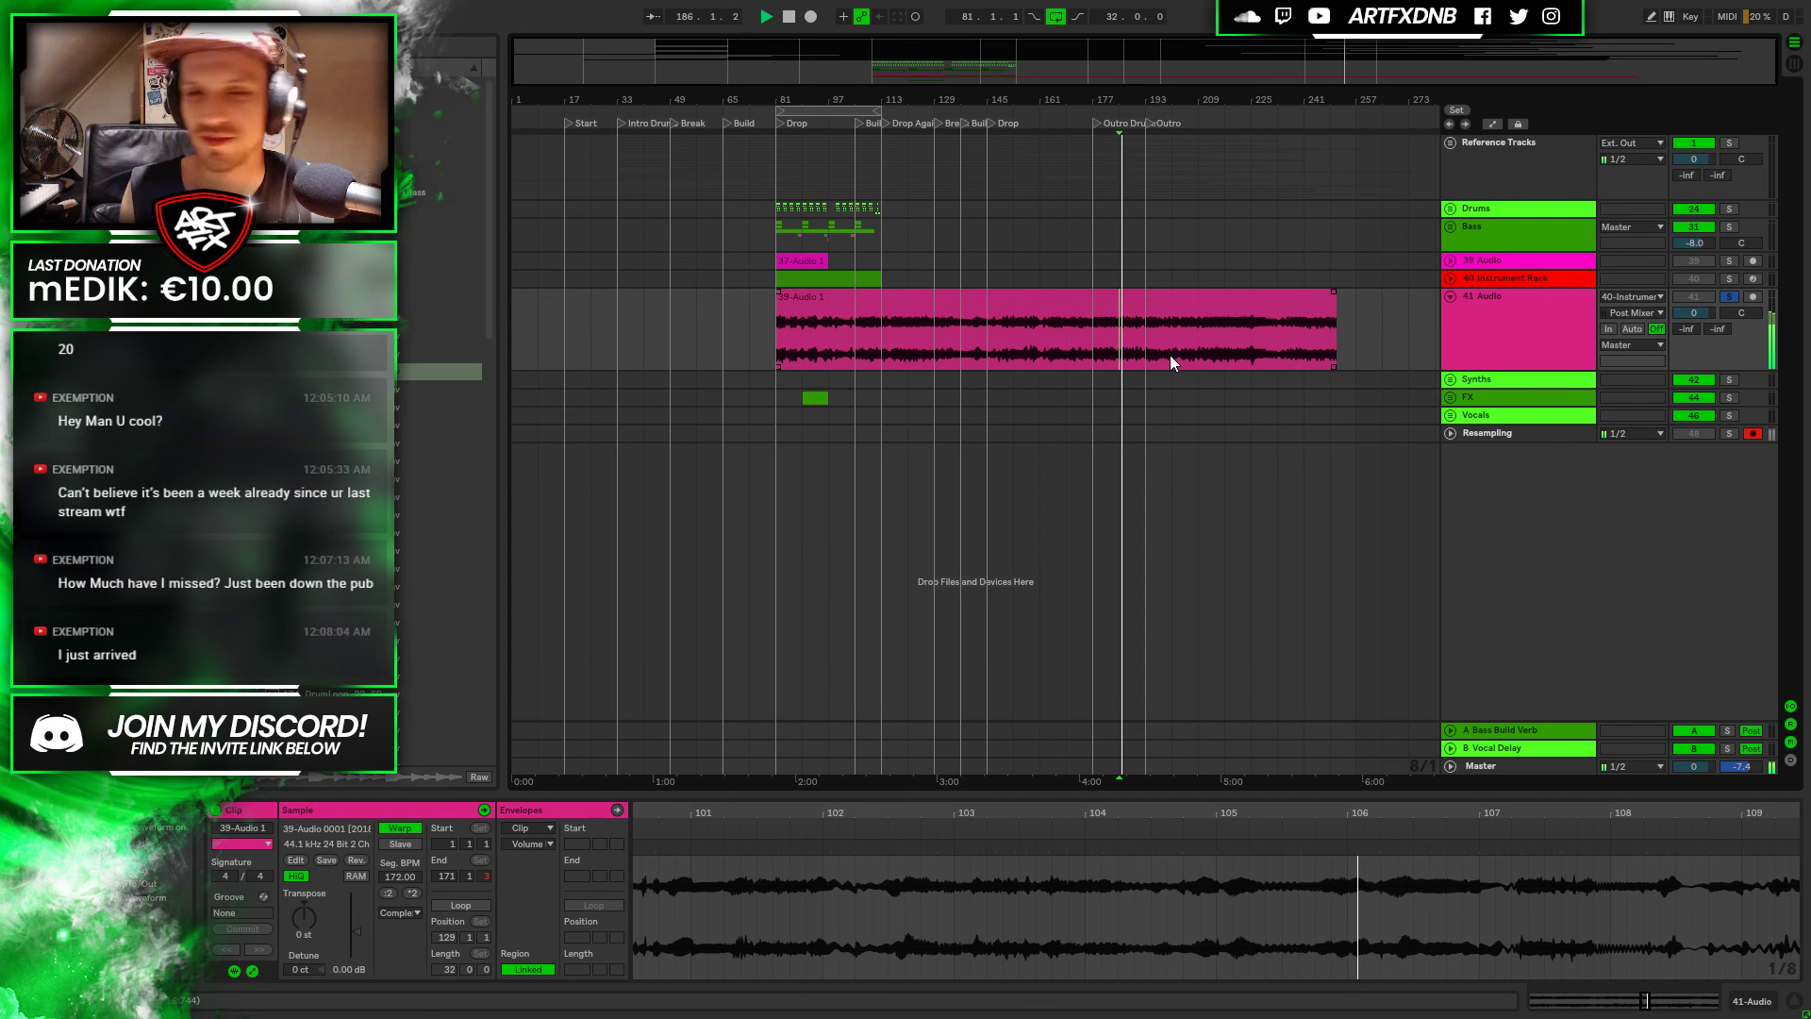
pyautogui.click(1141, 355)
pyautogui.click(1196, 348)
pyautogui.doubleClick(1269, 322)
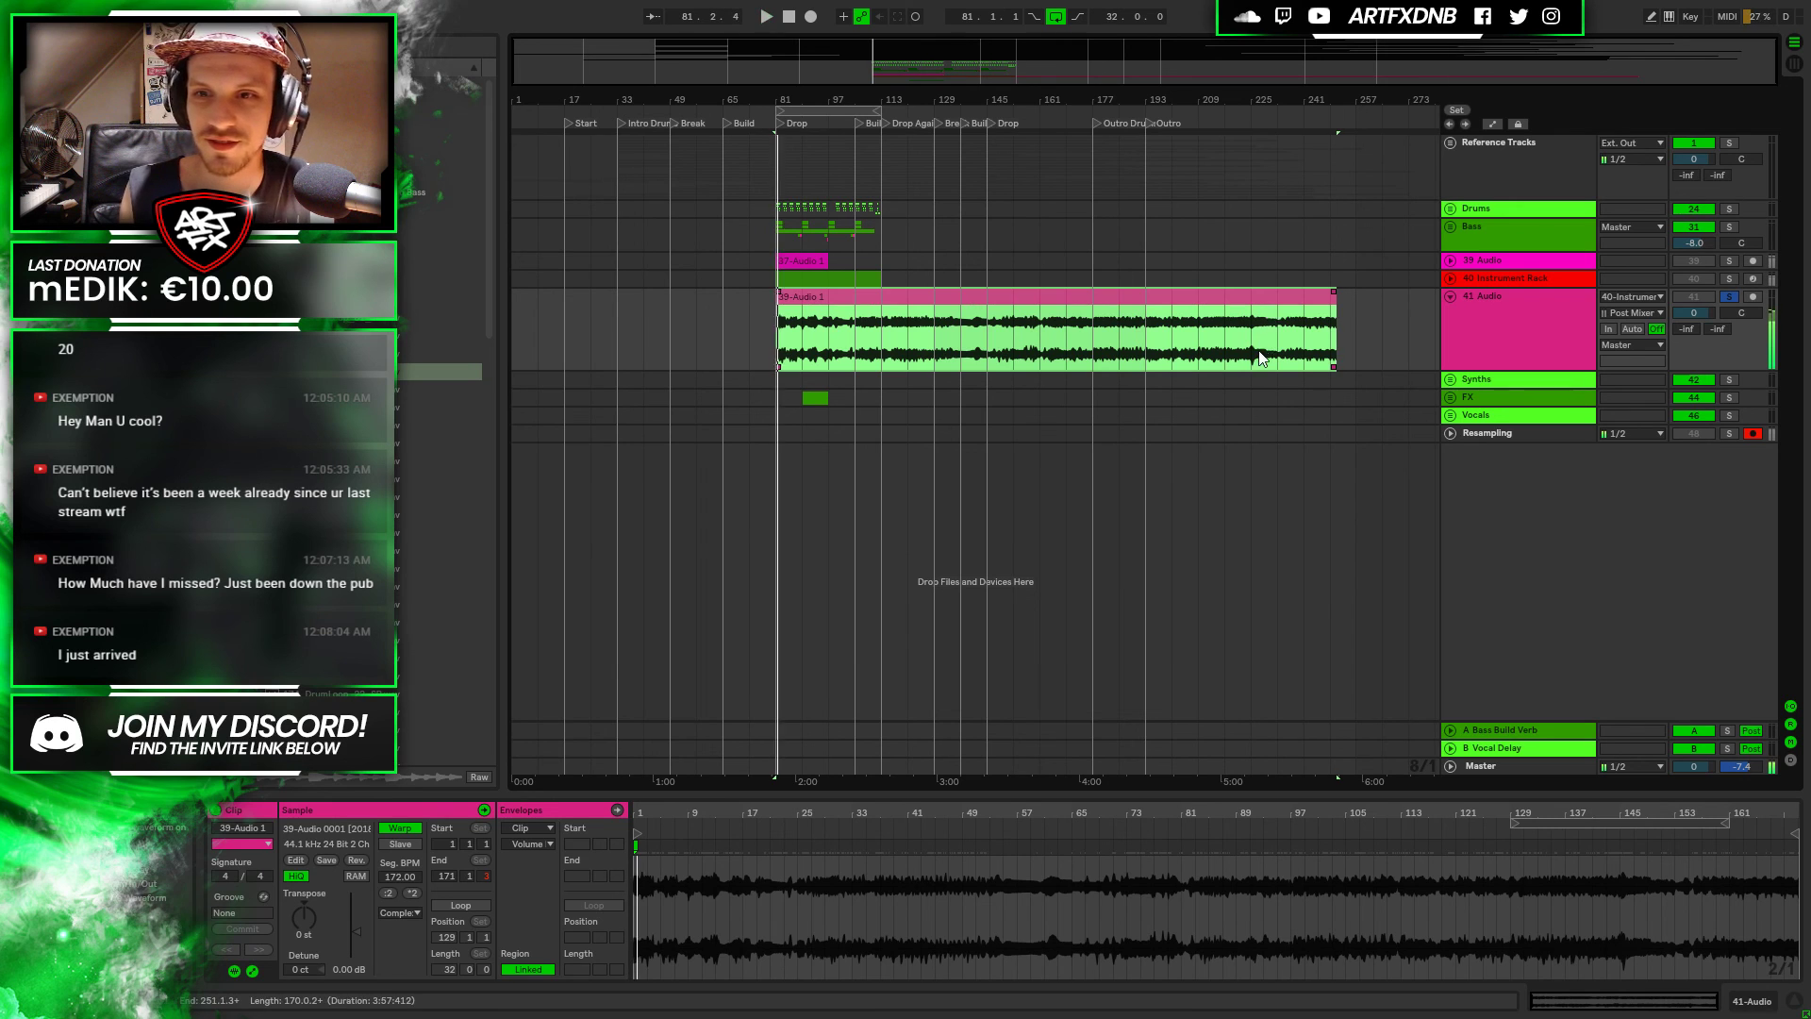
pyautogui.click(1259, 349)
pyautogui.press('space')
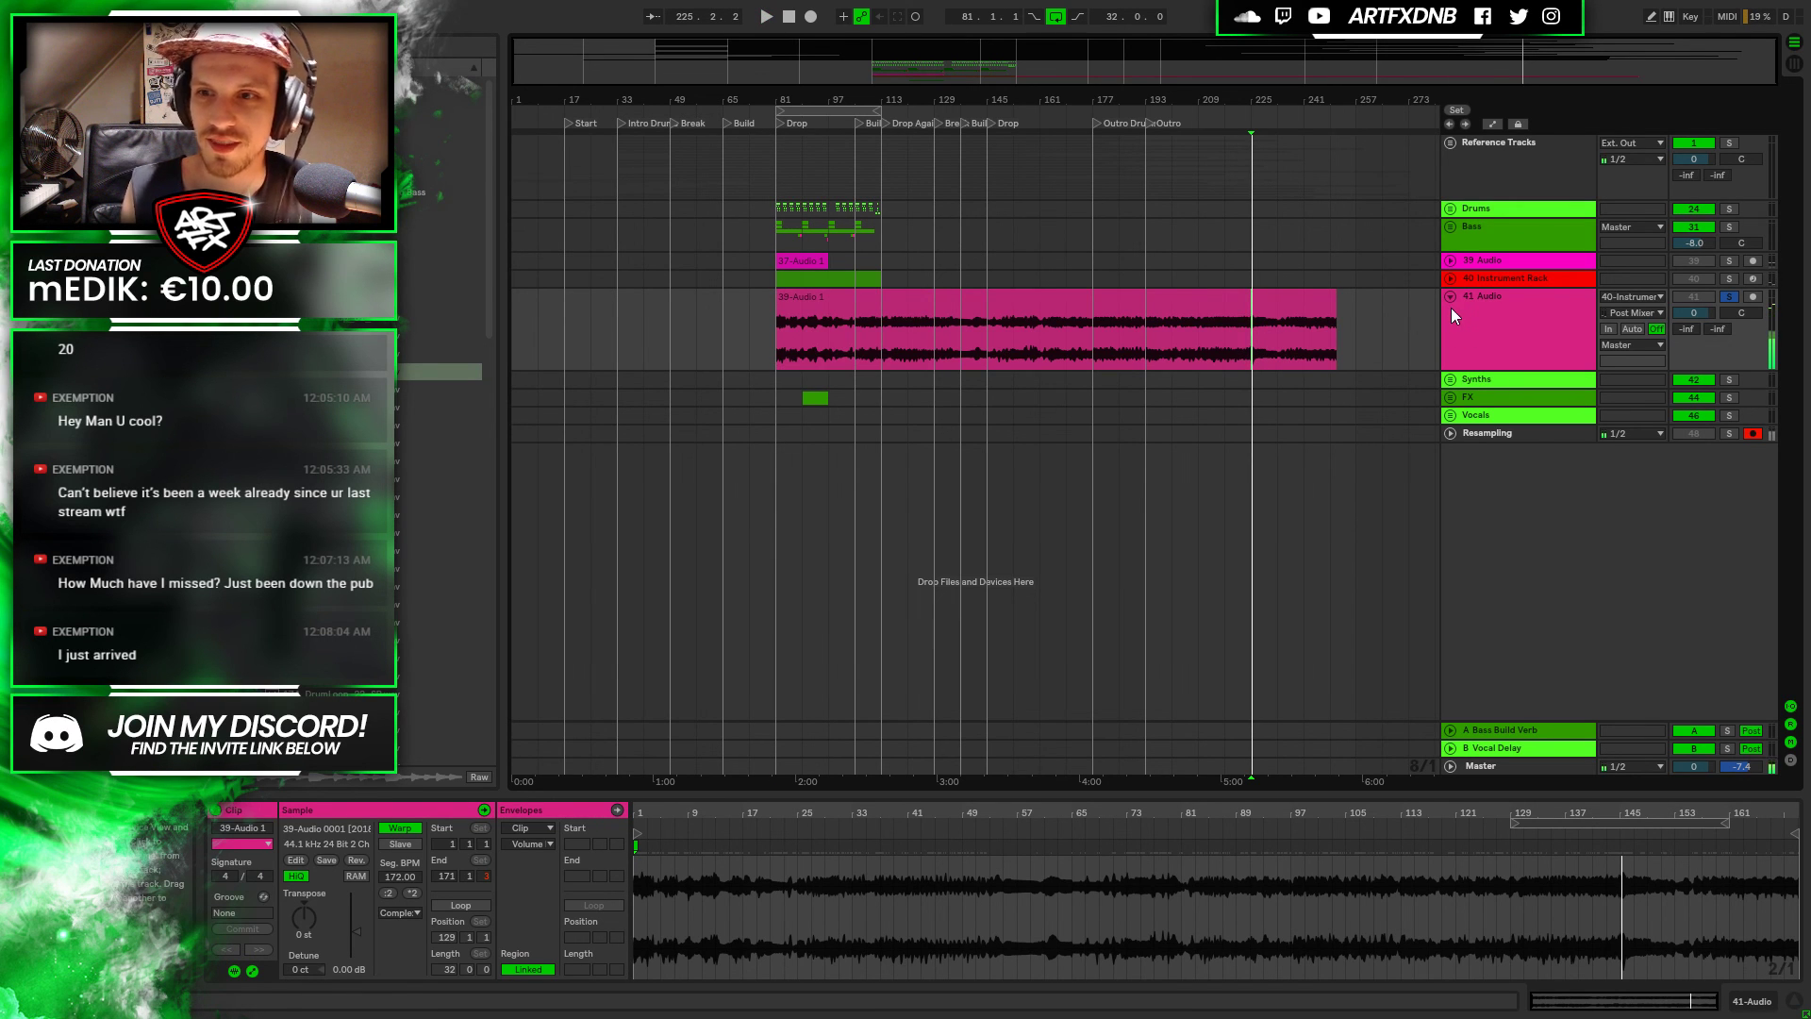
# Collapse the 41 Audio track, clear its solo and return to the start of the first drop at bar 81
pyautogui.click(1450, 296)
pyautogui.click(1730, 228)
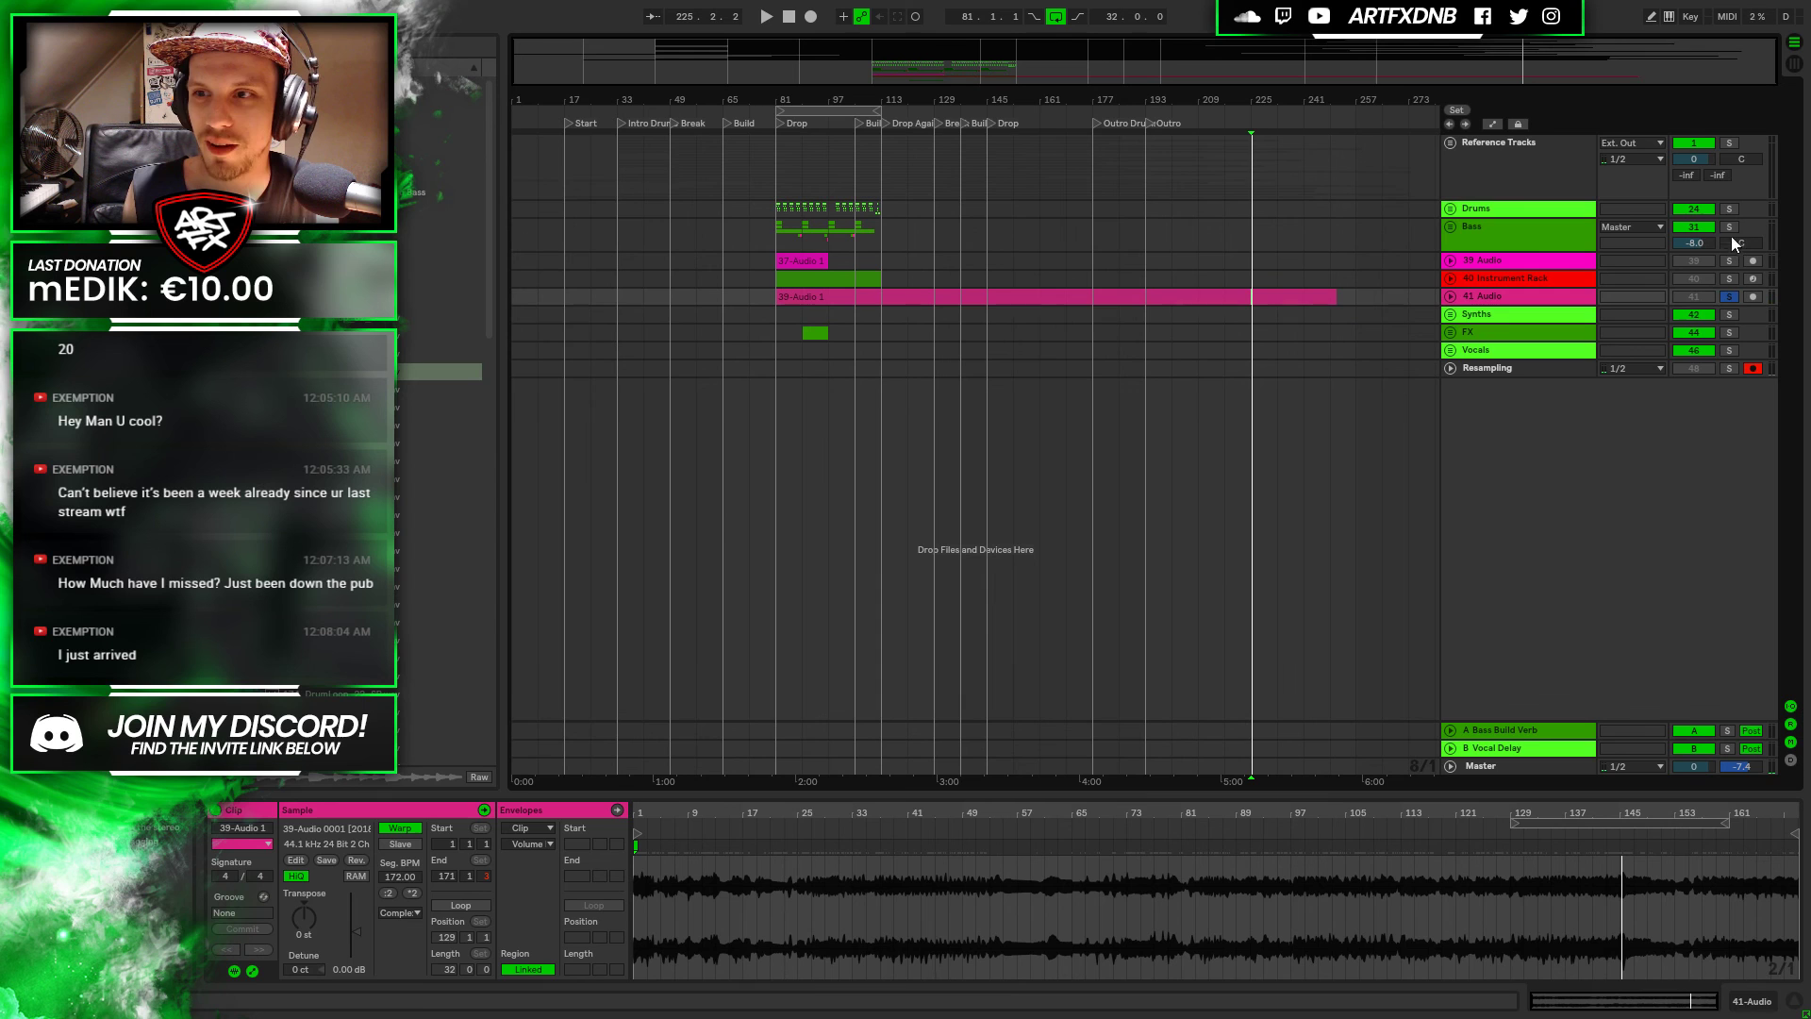
pyautogui.click(770, 213)
pyautogui.moveTo(799, 99); pyautogui.dragTo(799, 170)
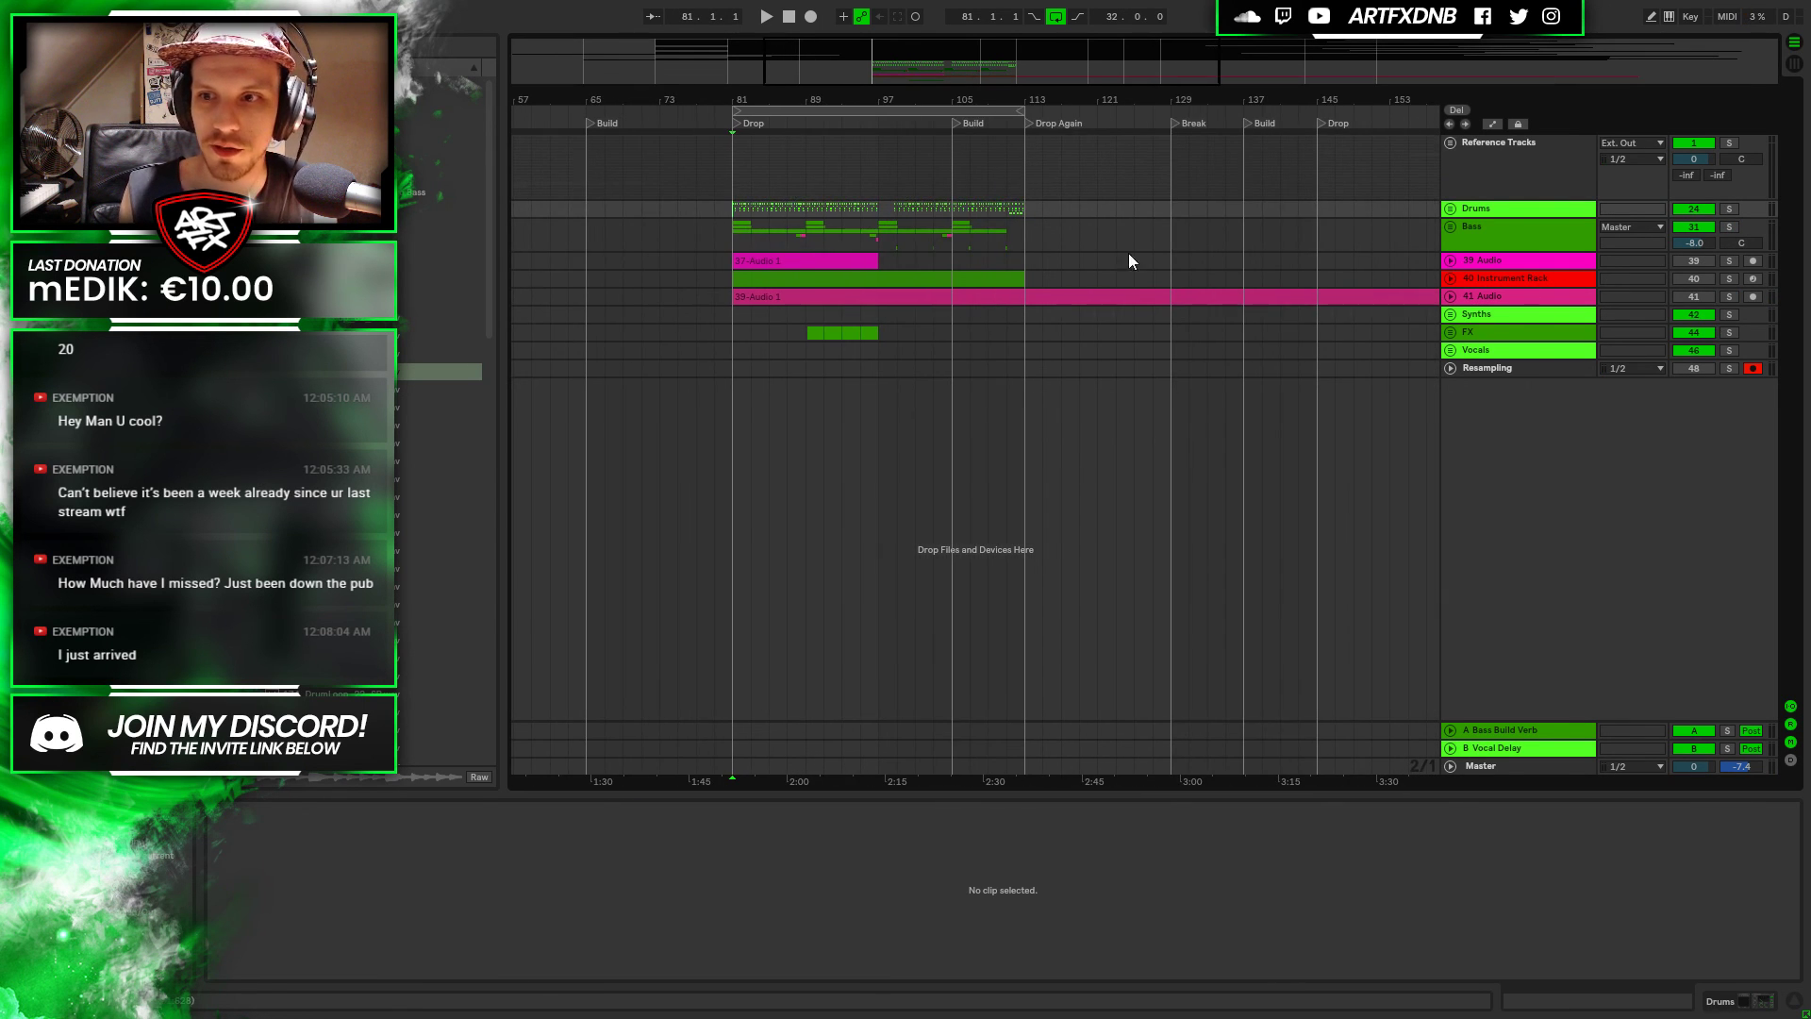
# Deactivate the clips on the 39 Audio, 40 Instrument Rack and 41 Audio tracks
pyautogui.click(795, 260)
pyautogui.keyDown('shift'); pyautogui.click(794, 296); pyautogui.keyUp('shift')
pyautogui.press('0')
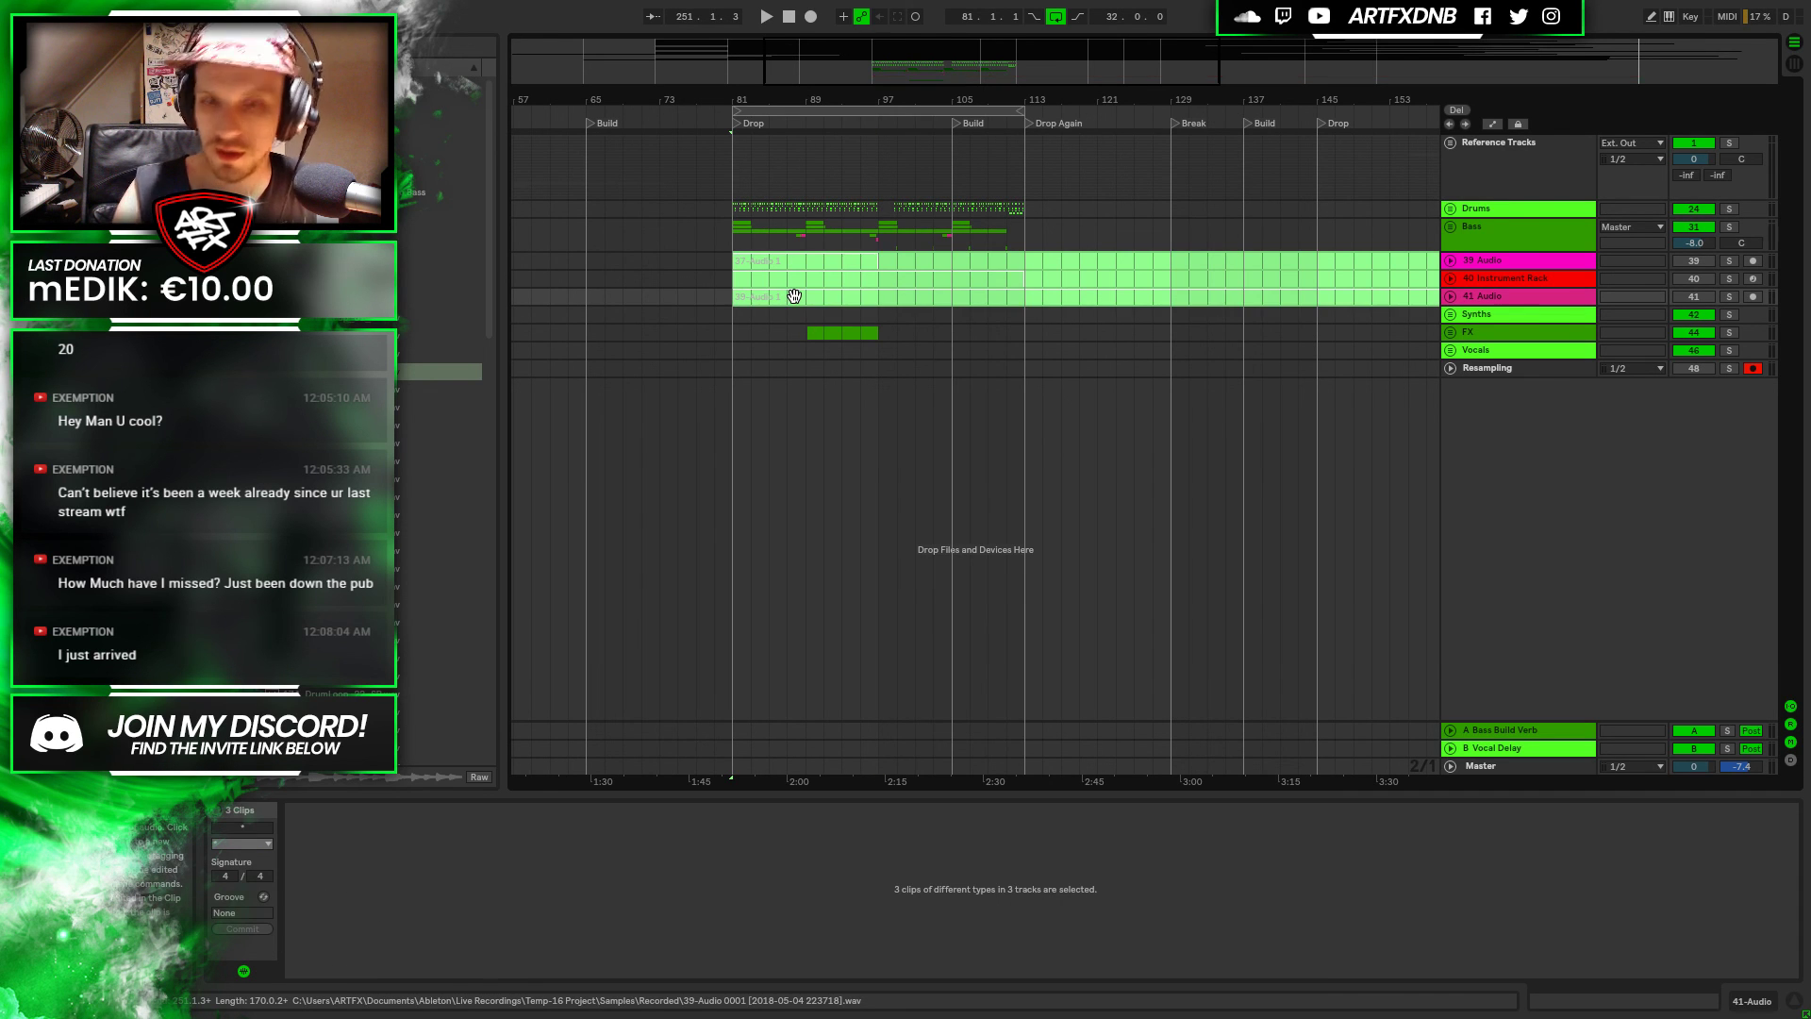
pyautogui.click(725, 264)
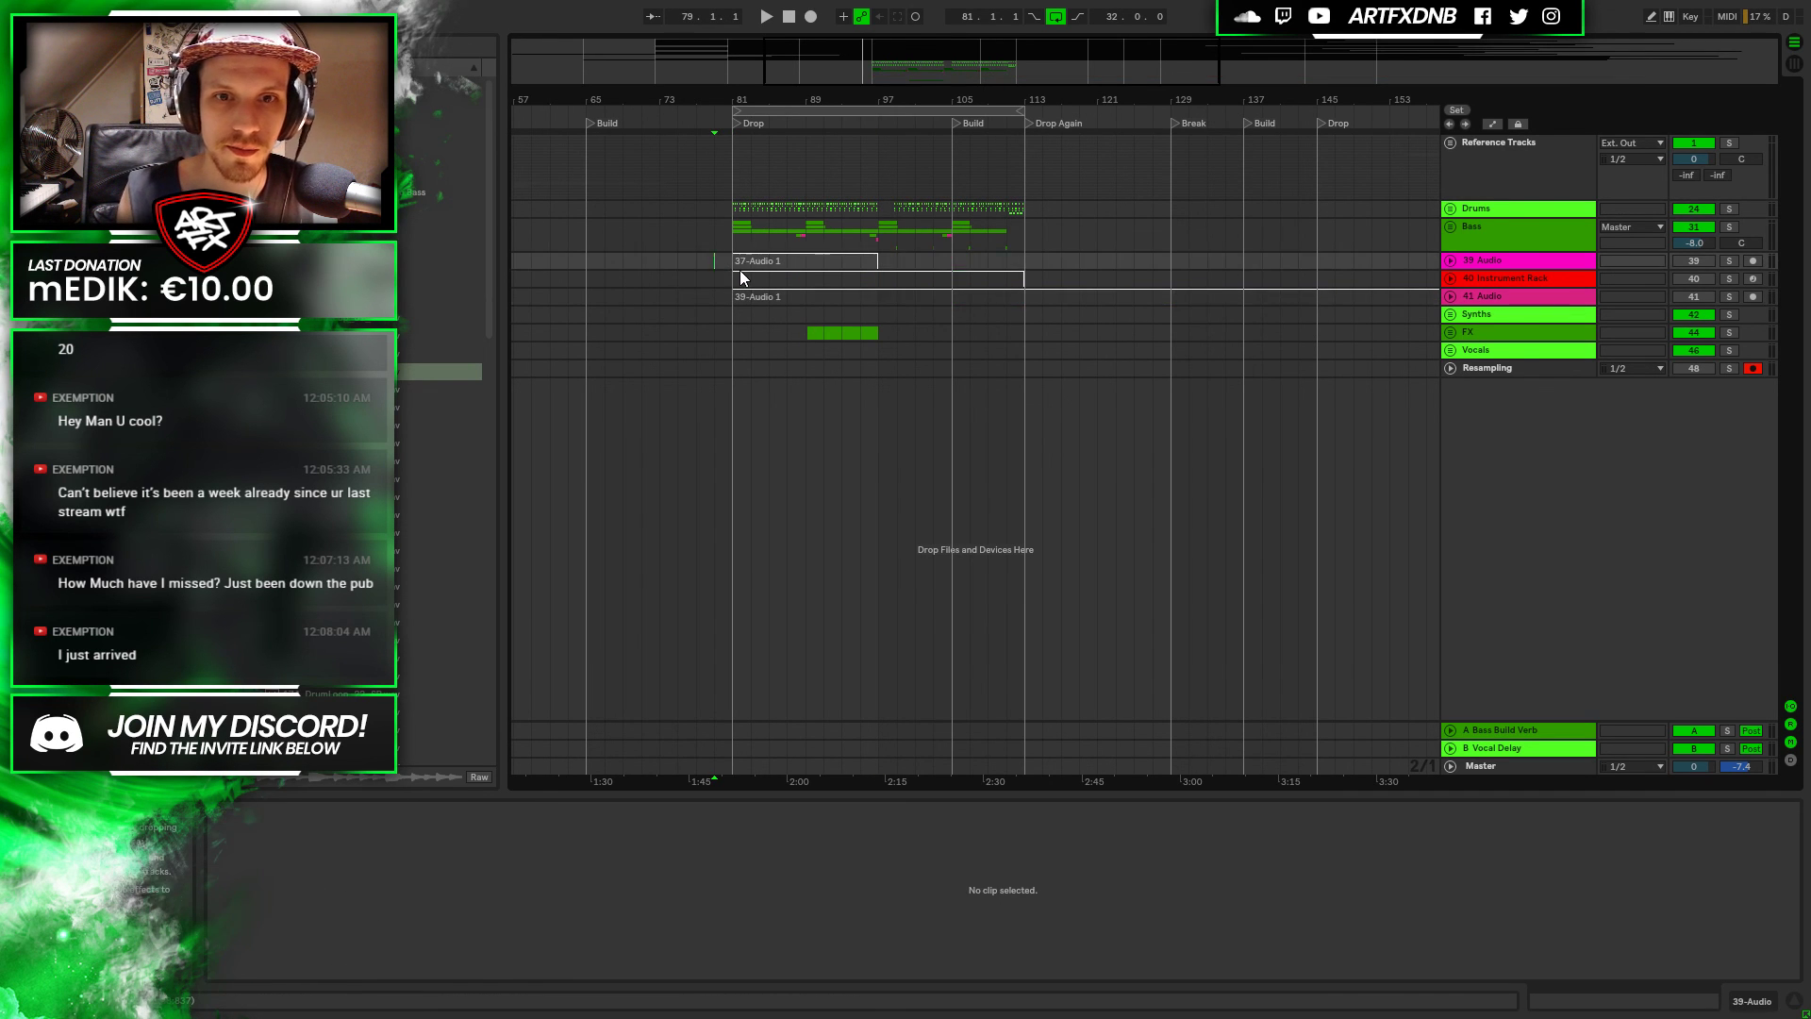
pyautogui.click(732, 274)
pyautogui.click(732, 268)
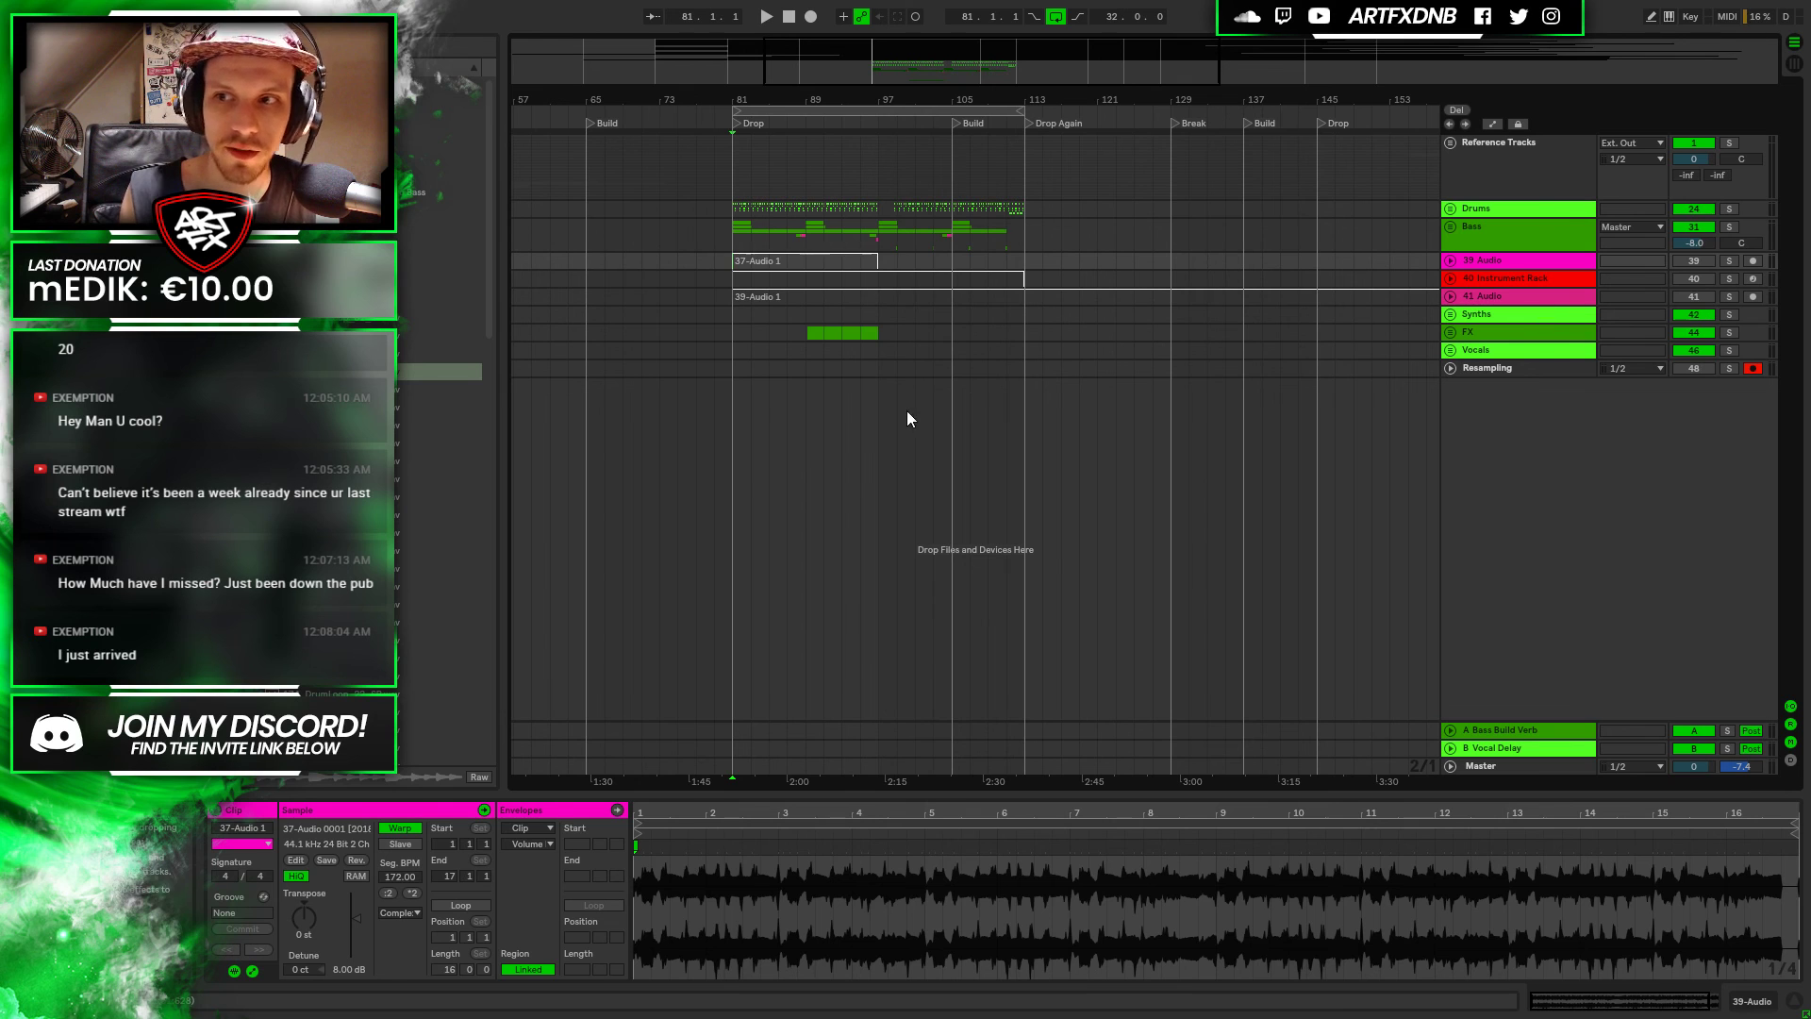
# Play the opening of the first drop from bar 81 and select the Bass group
pyautogui.click(730, 213)
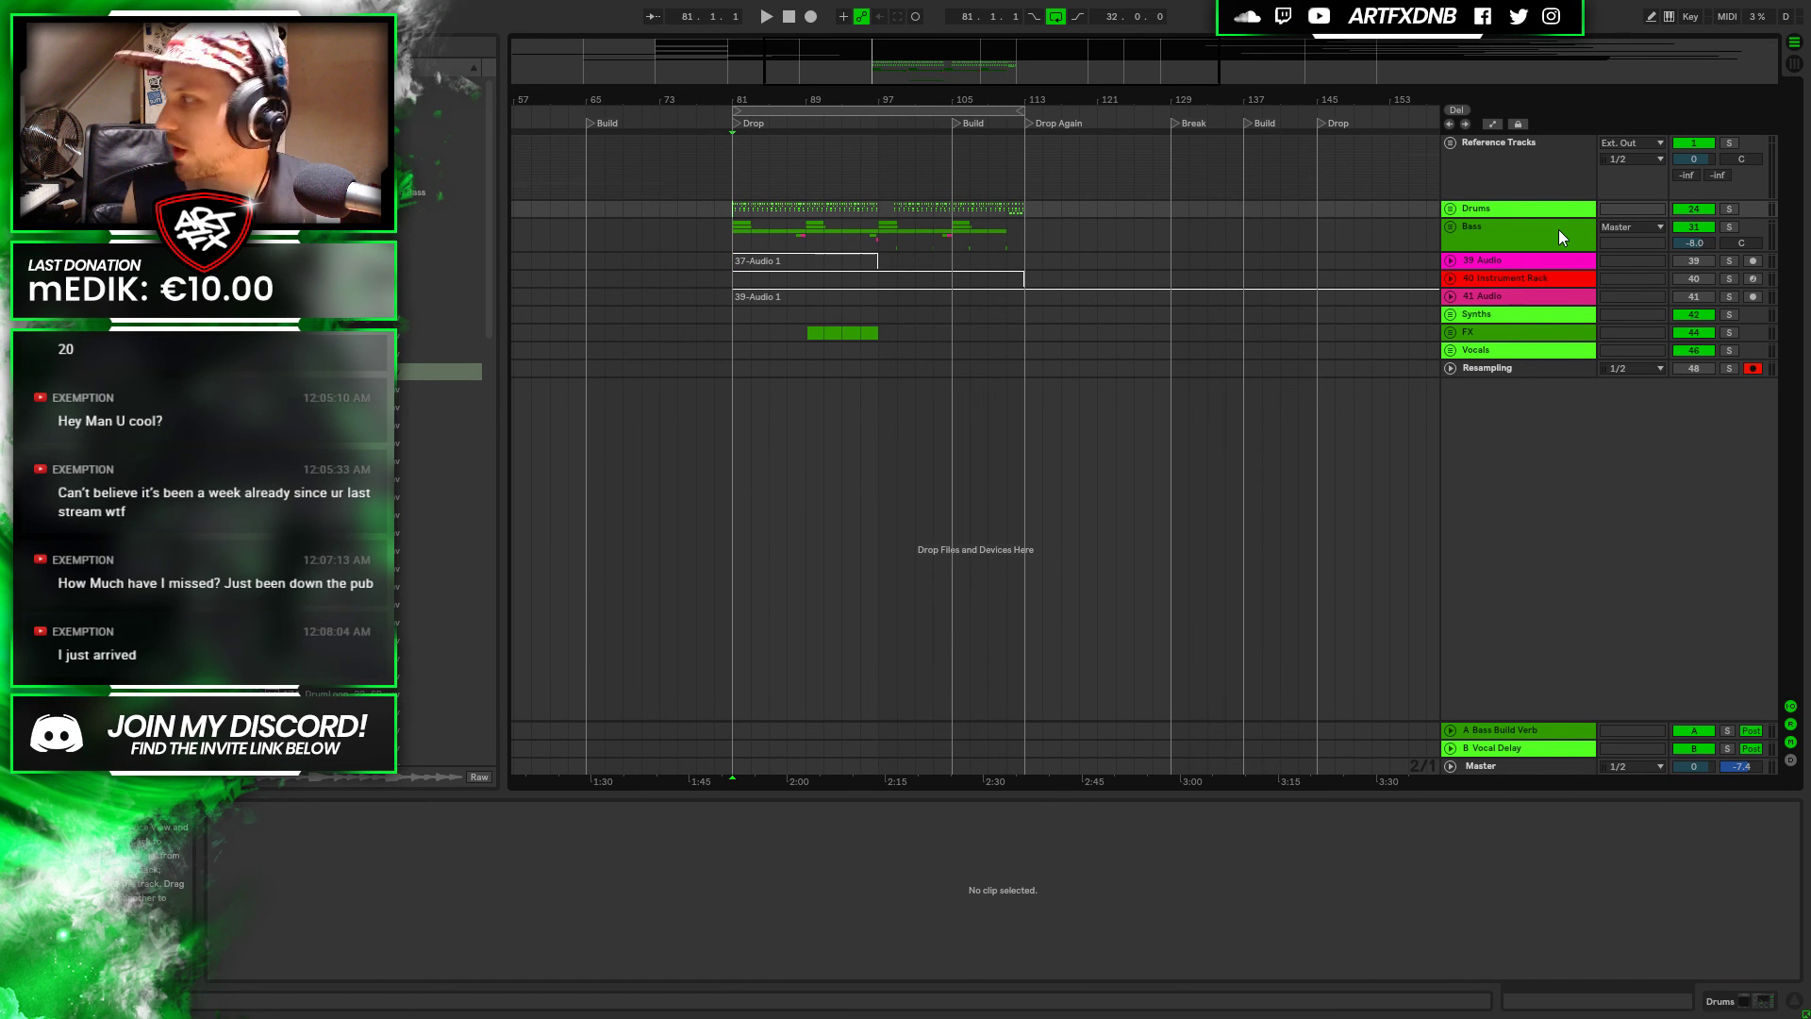
pyautogui.press('space')
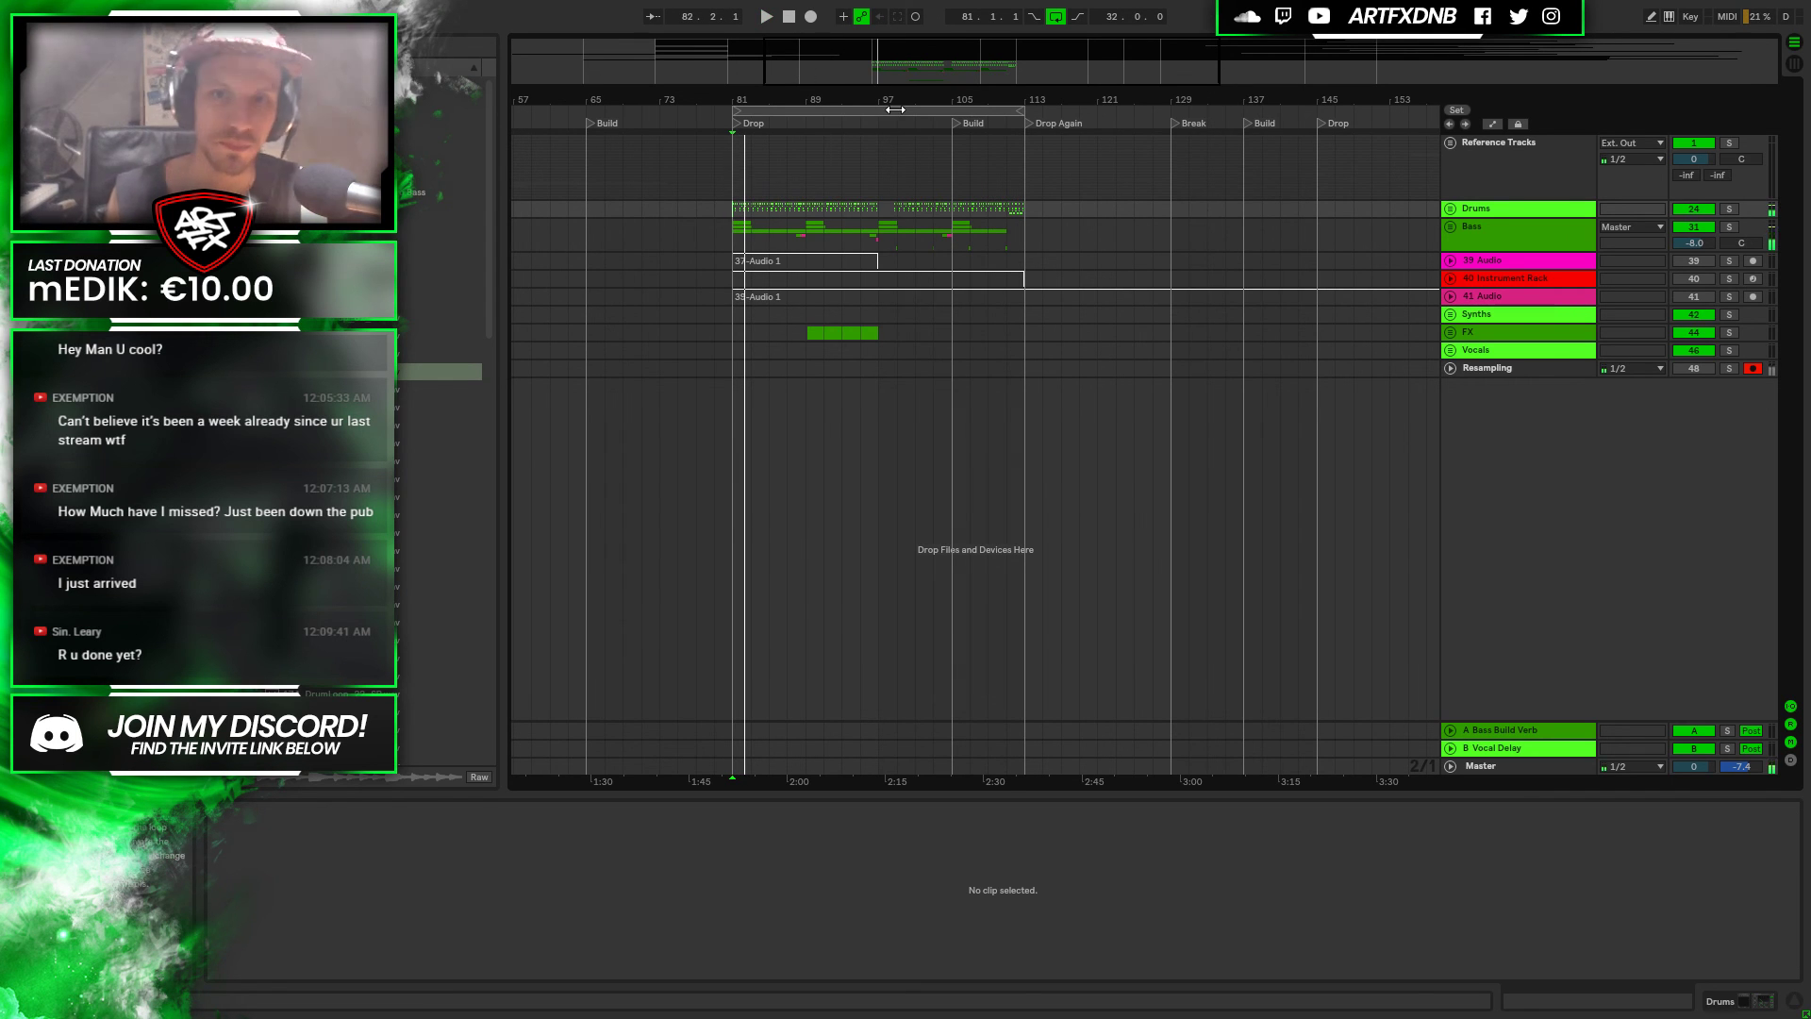
pyautogui.moveTo(897, 102); pyautogui.dragTo(961, 123)
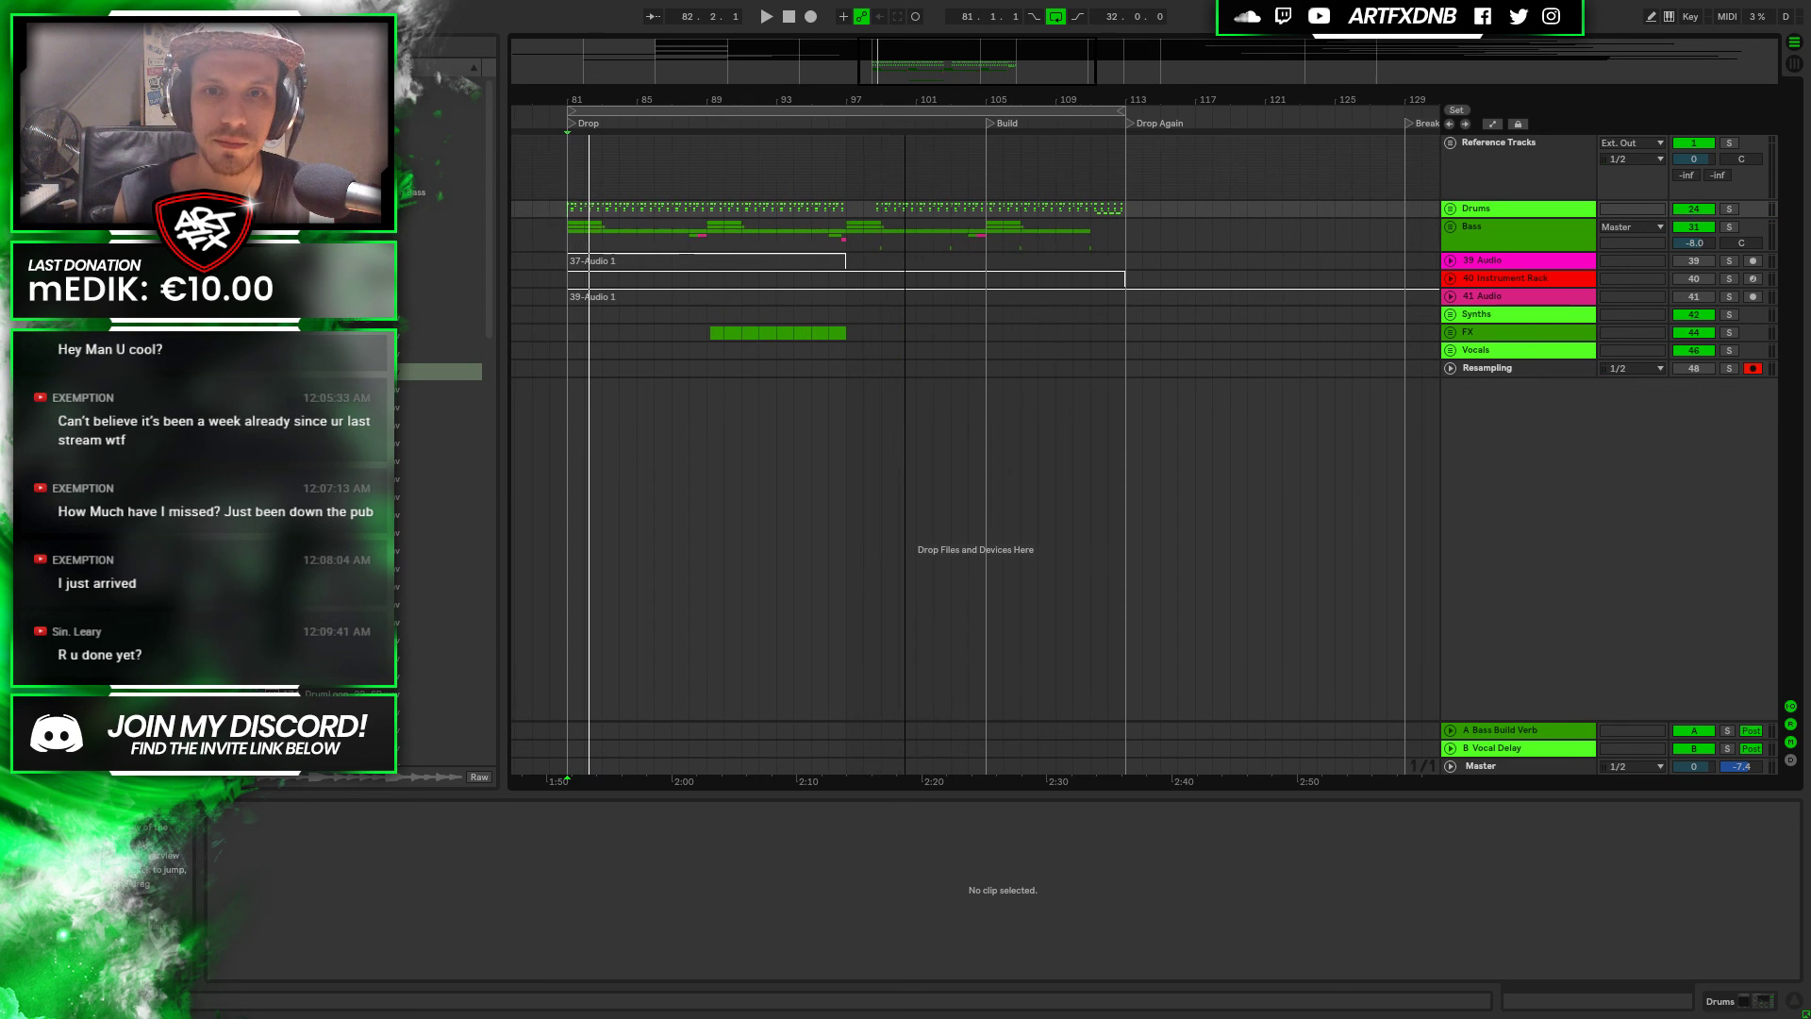
pyautogui.click(1465, 228)
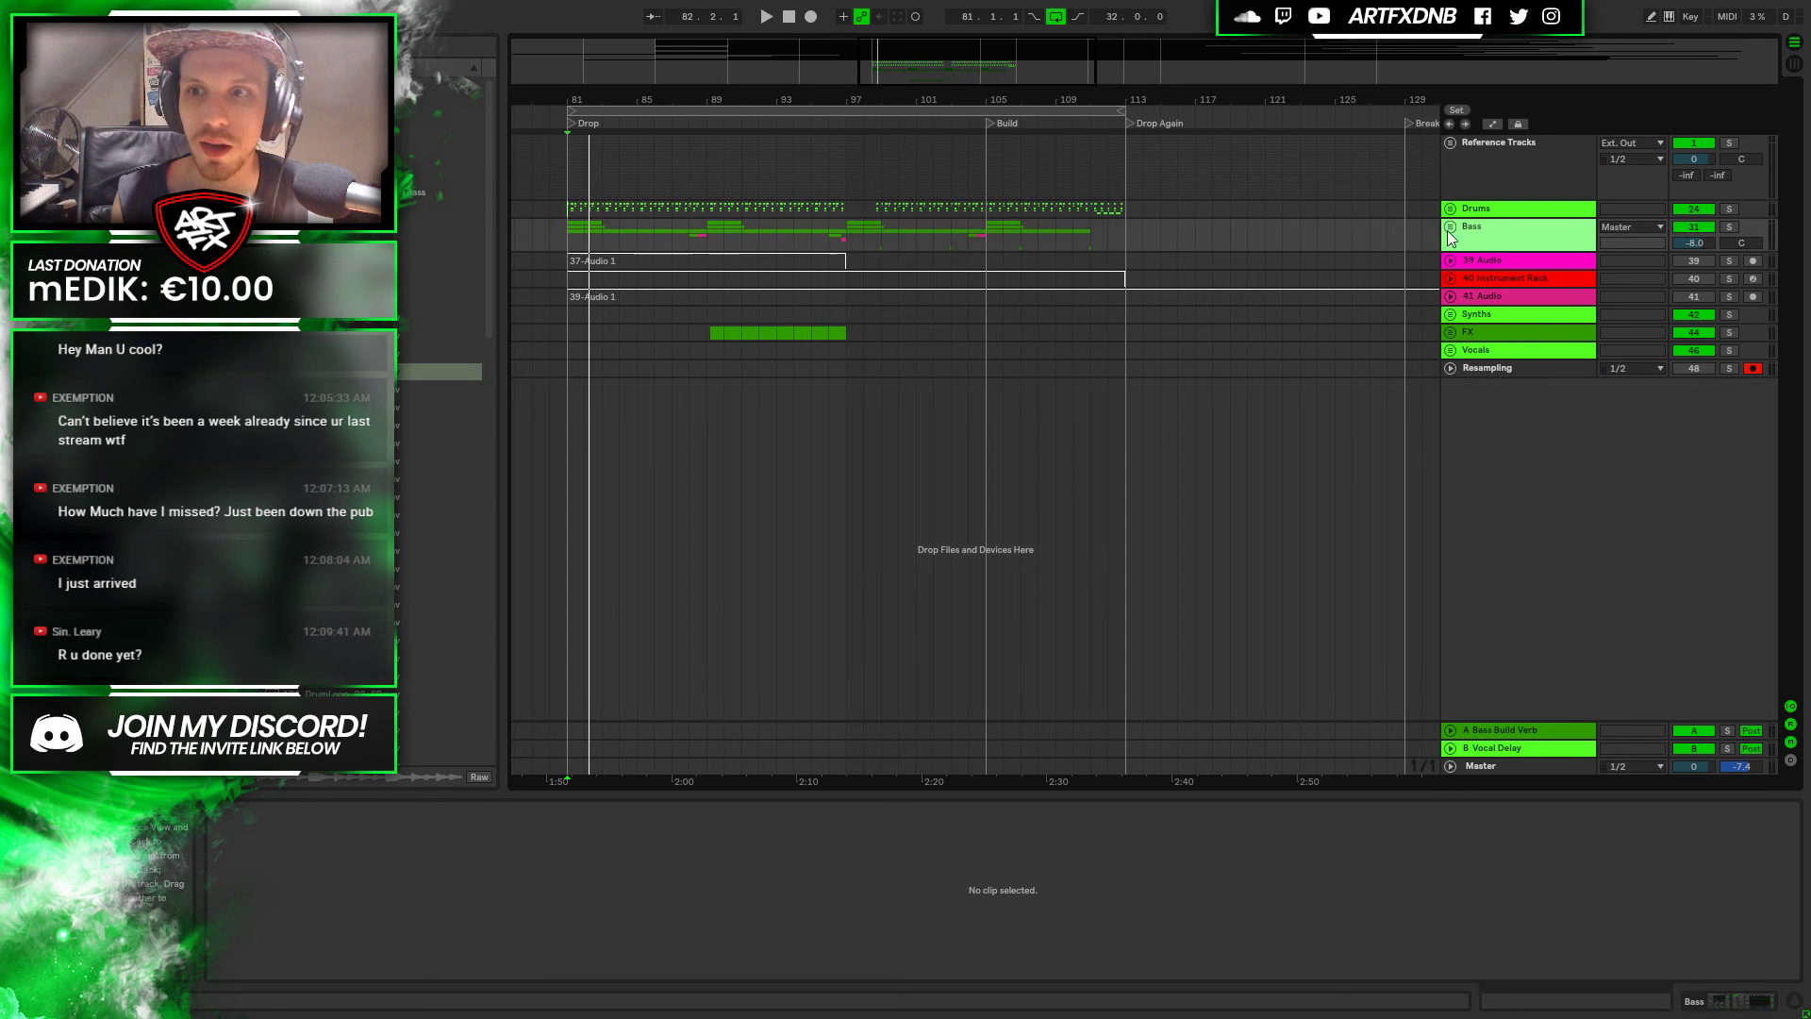
pyautogui.moveTo(719, 94); pyautogui.dragTo(801, 111)
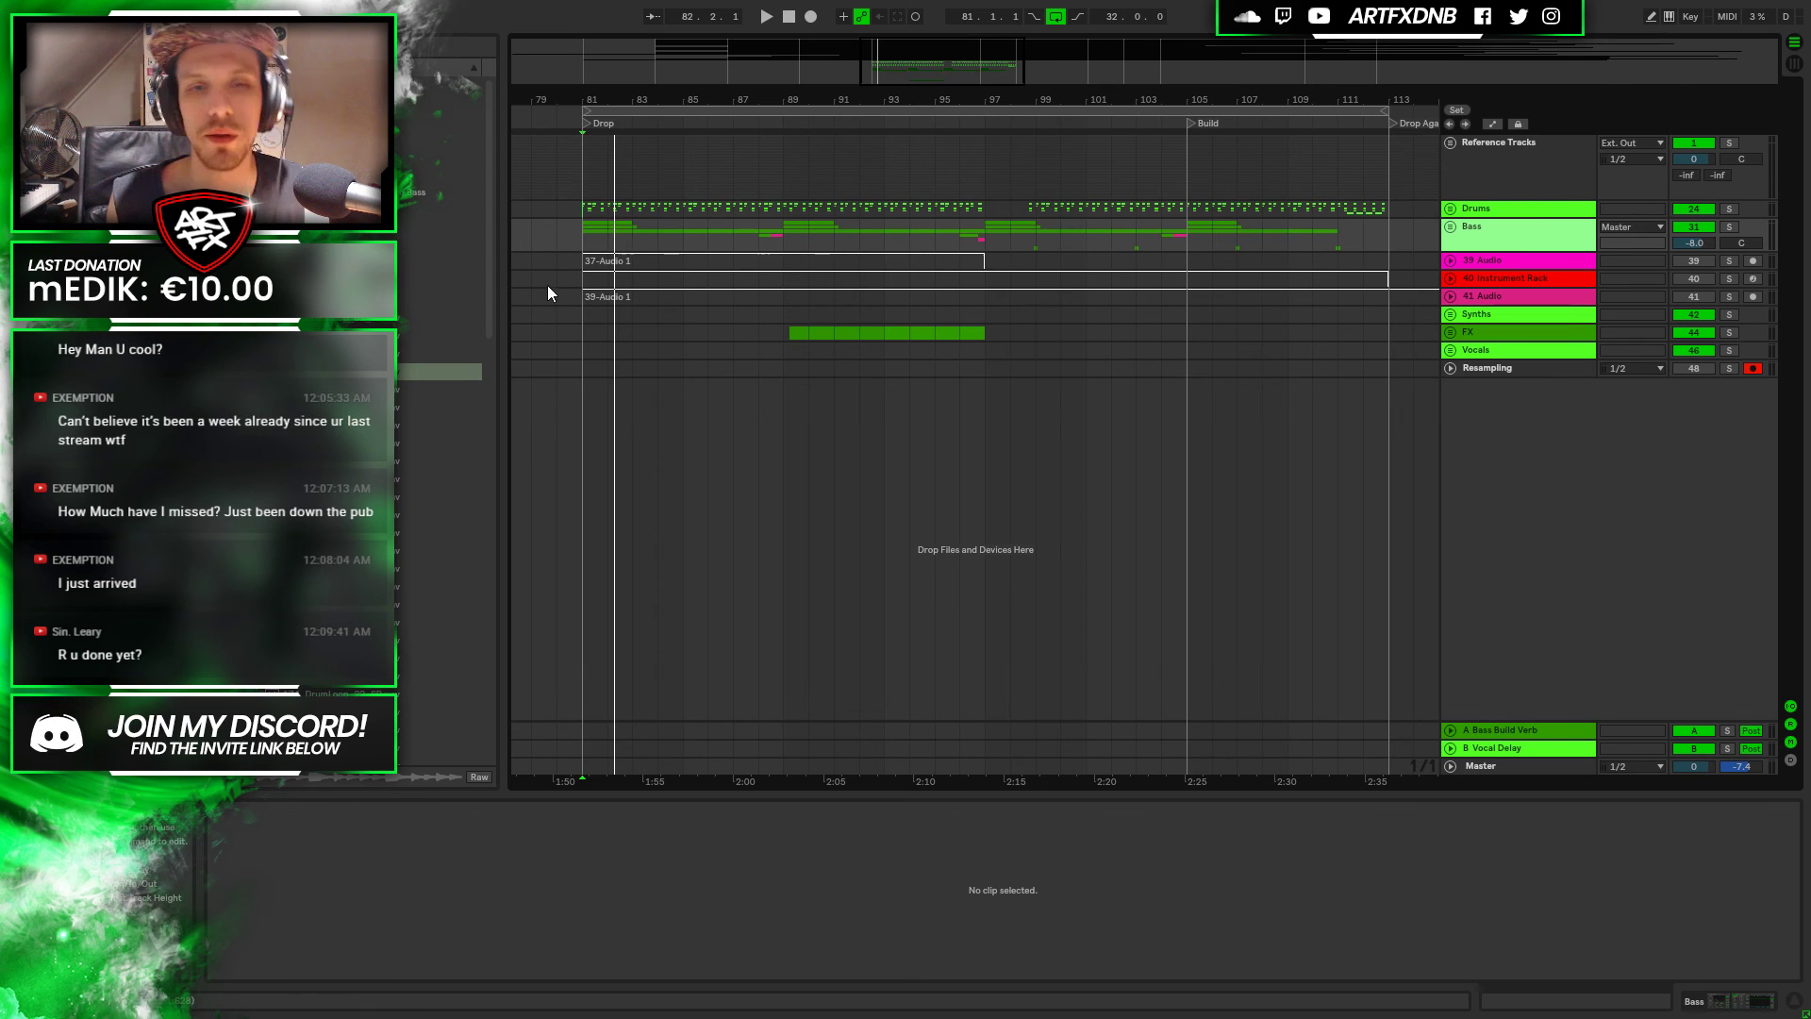
# Play the end of the drop from bar 111, soloing the Bass group briefly before returning to the full mix
pyautogui.click(1729, 226)
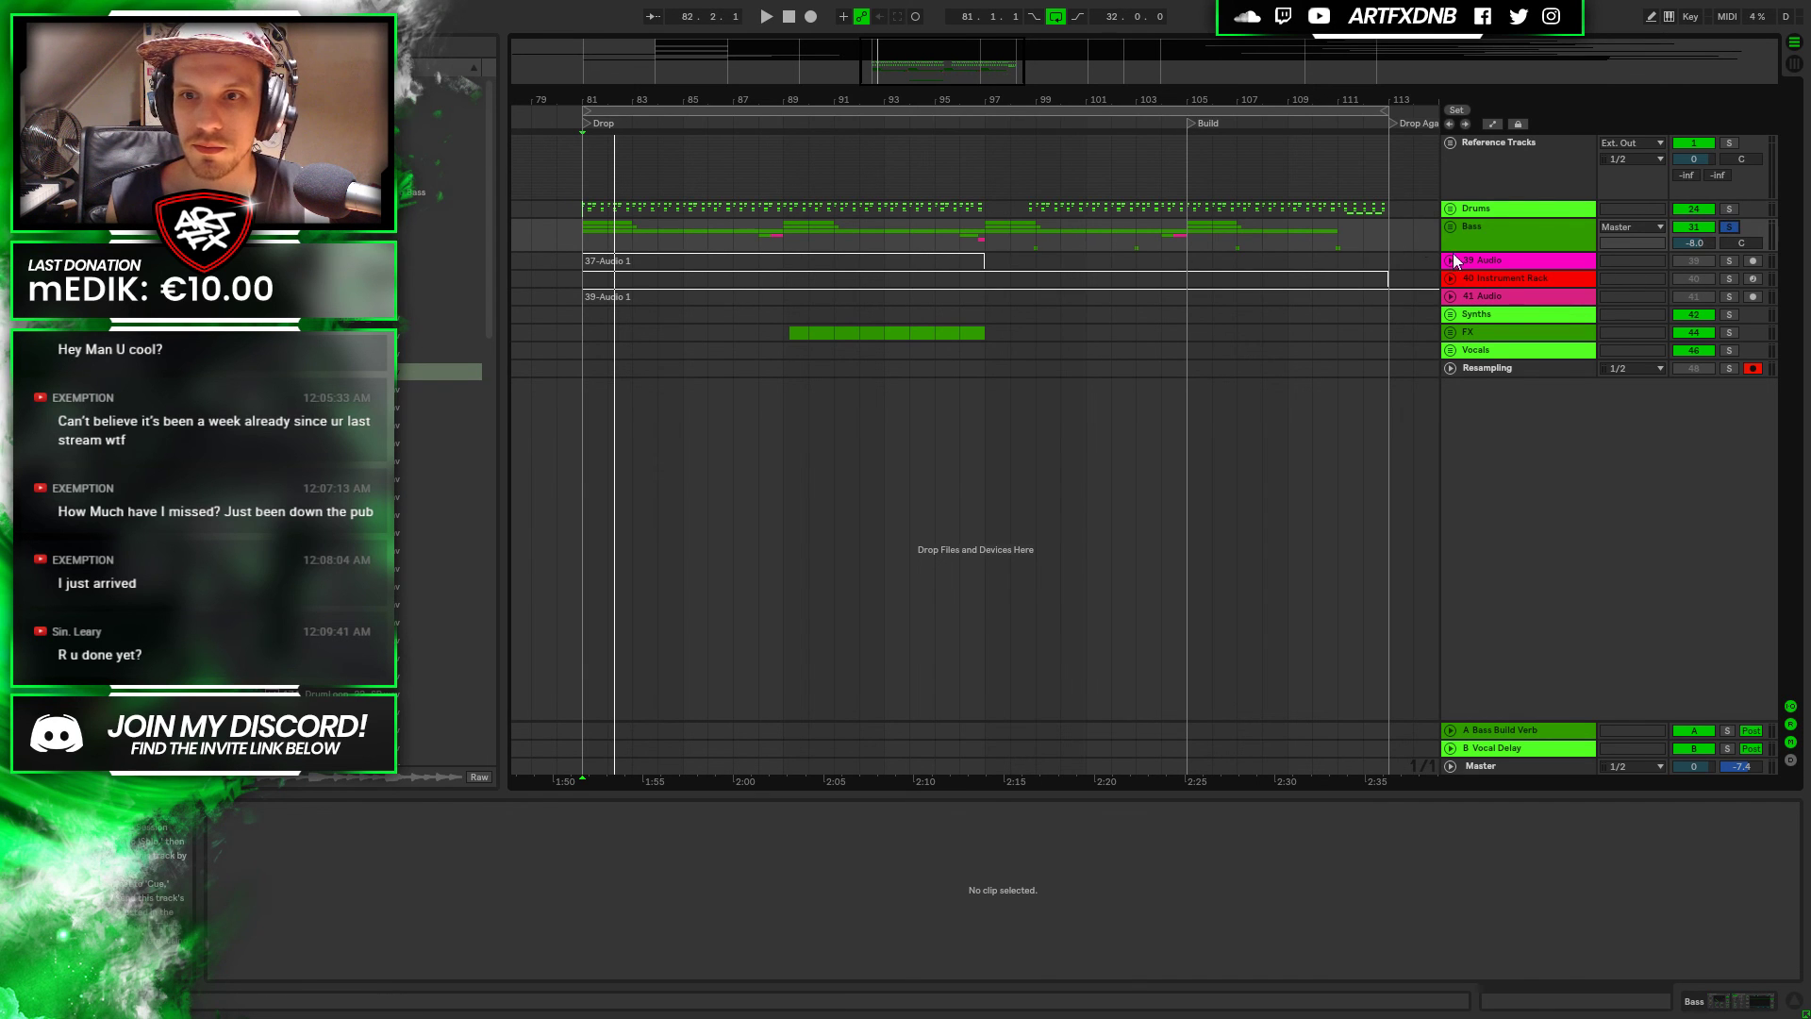
pyautogui.click(1345, 213)
pyautogui.press('space')
pyautogui.click(1730, 228)
pyautogui.press('space')
pyautogui.press('space')
pyautogui.click(1505, 241)
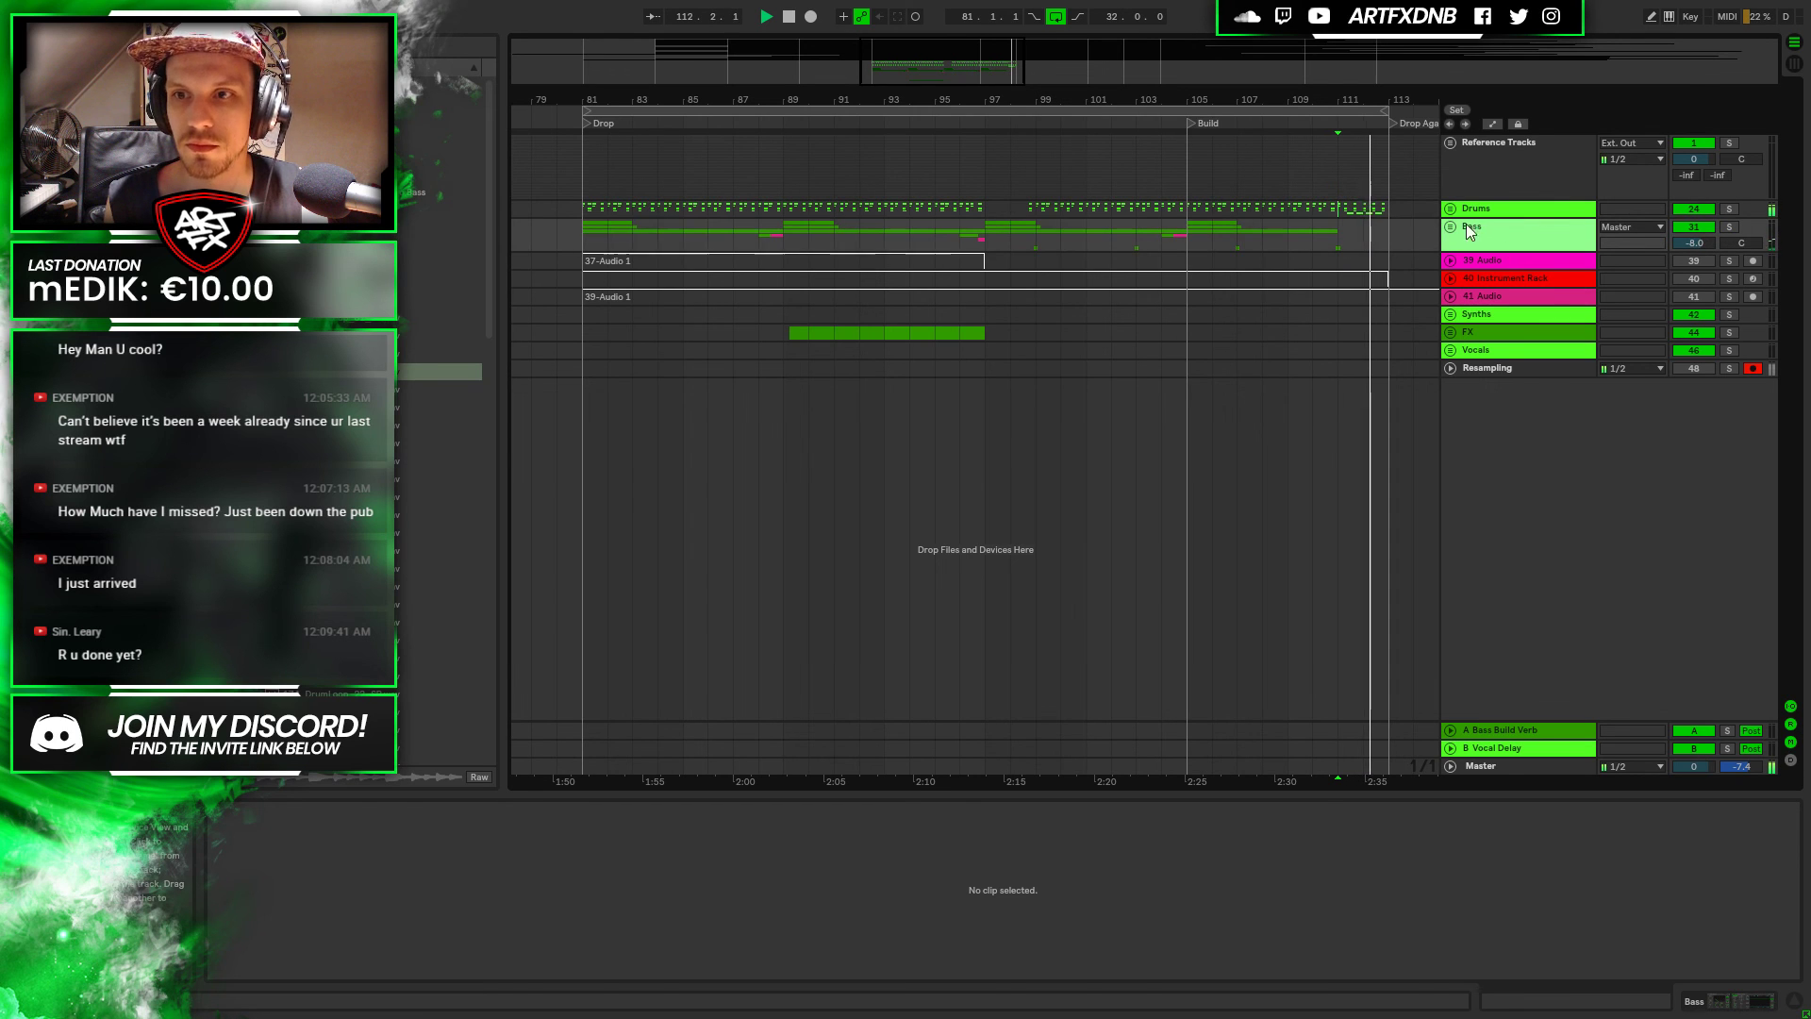
# Expand the Drums group and play the fill from bar 111
pyautogui.moveTo(1367, 95); pyautogui.dragTo(1366, 195)
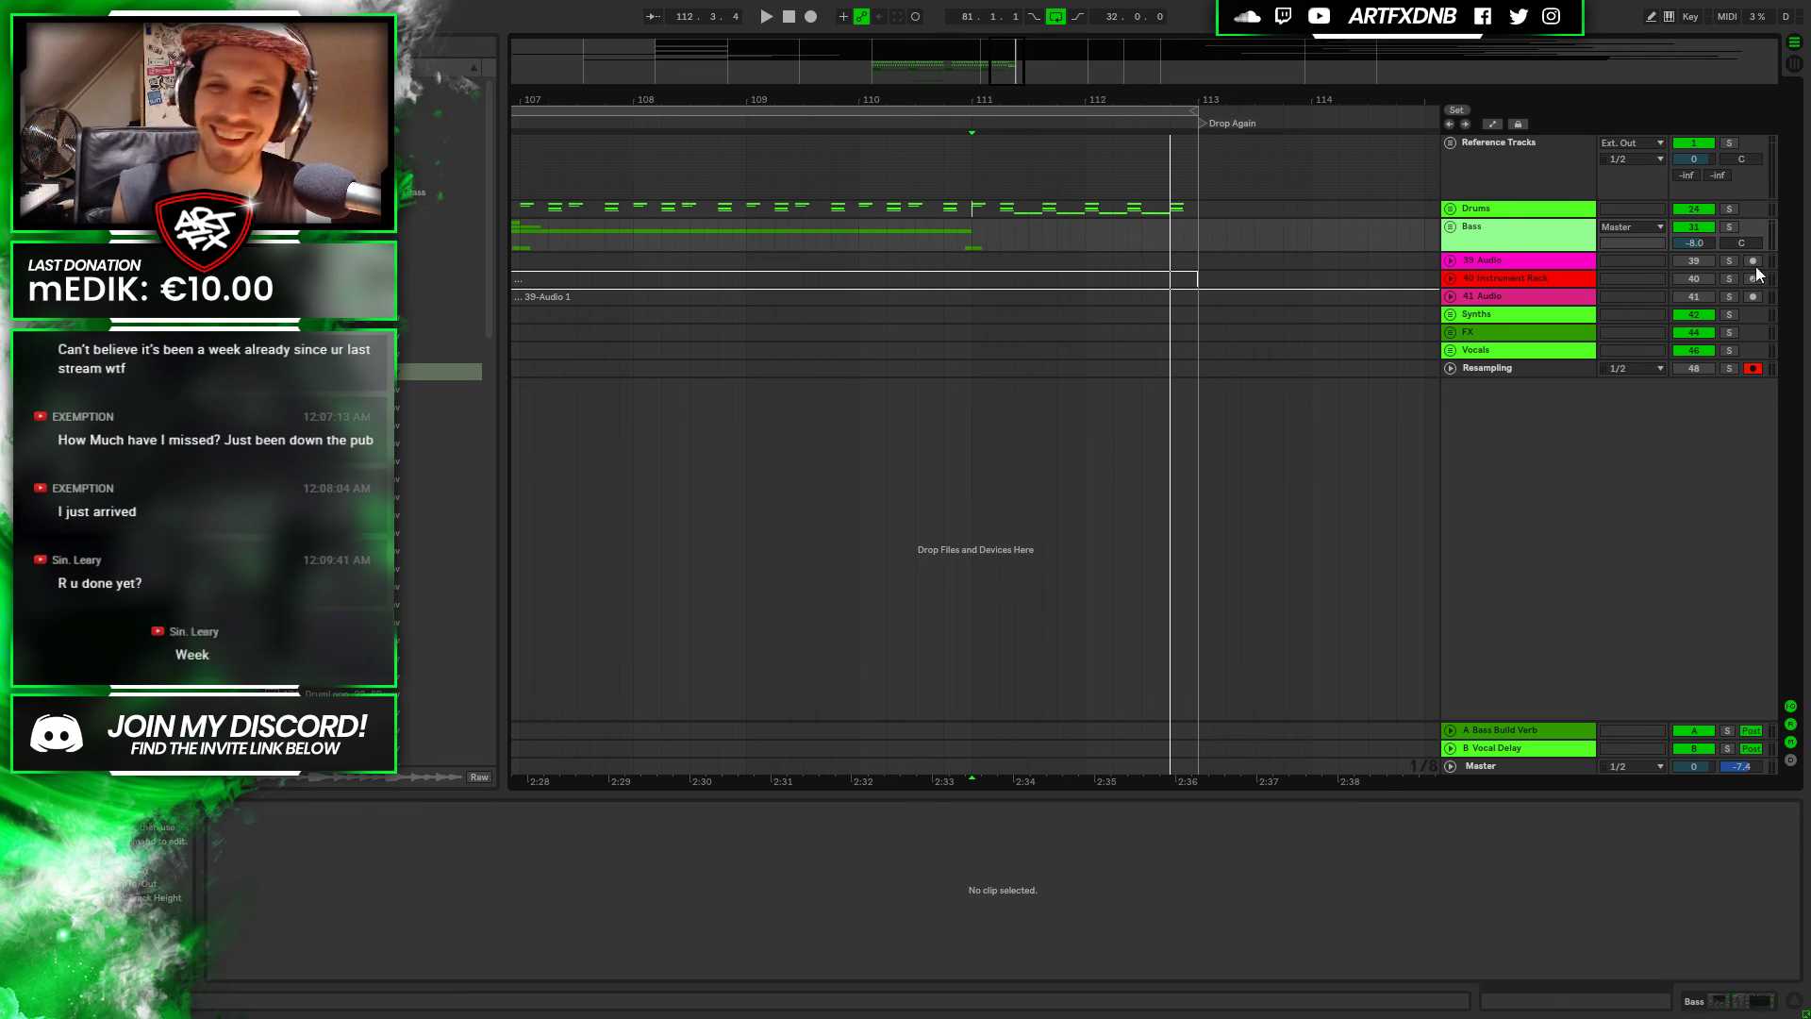
pyautogui.click(1452, 210)
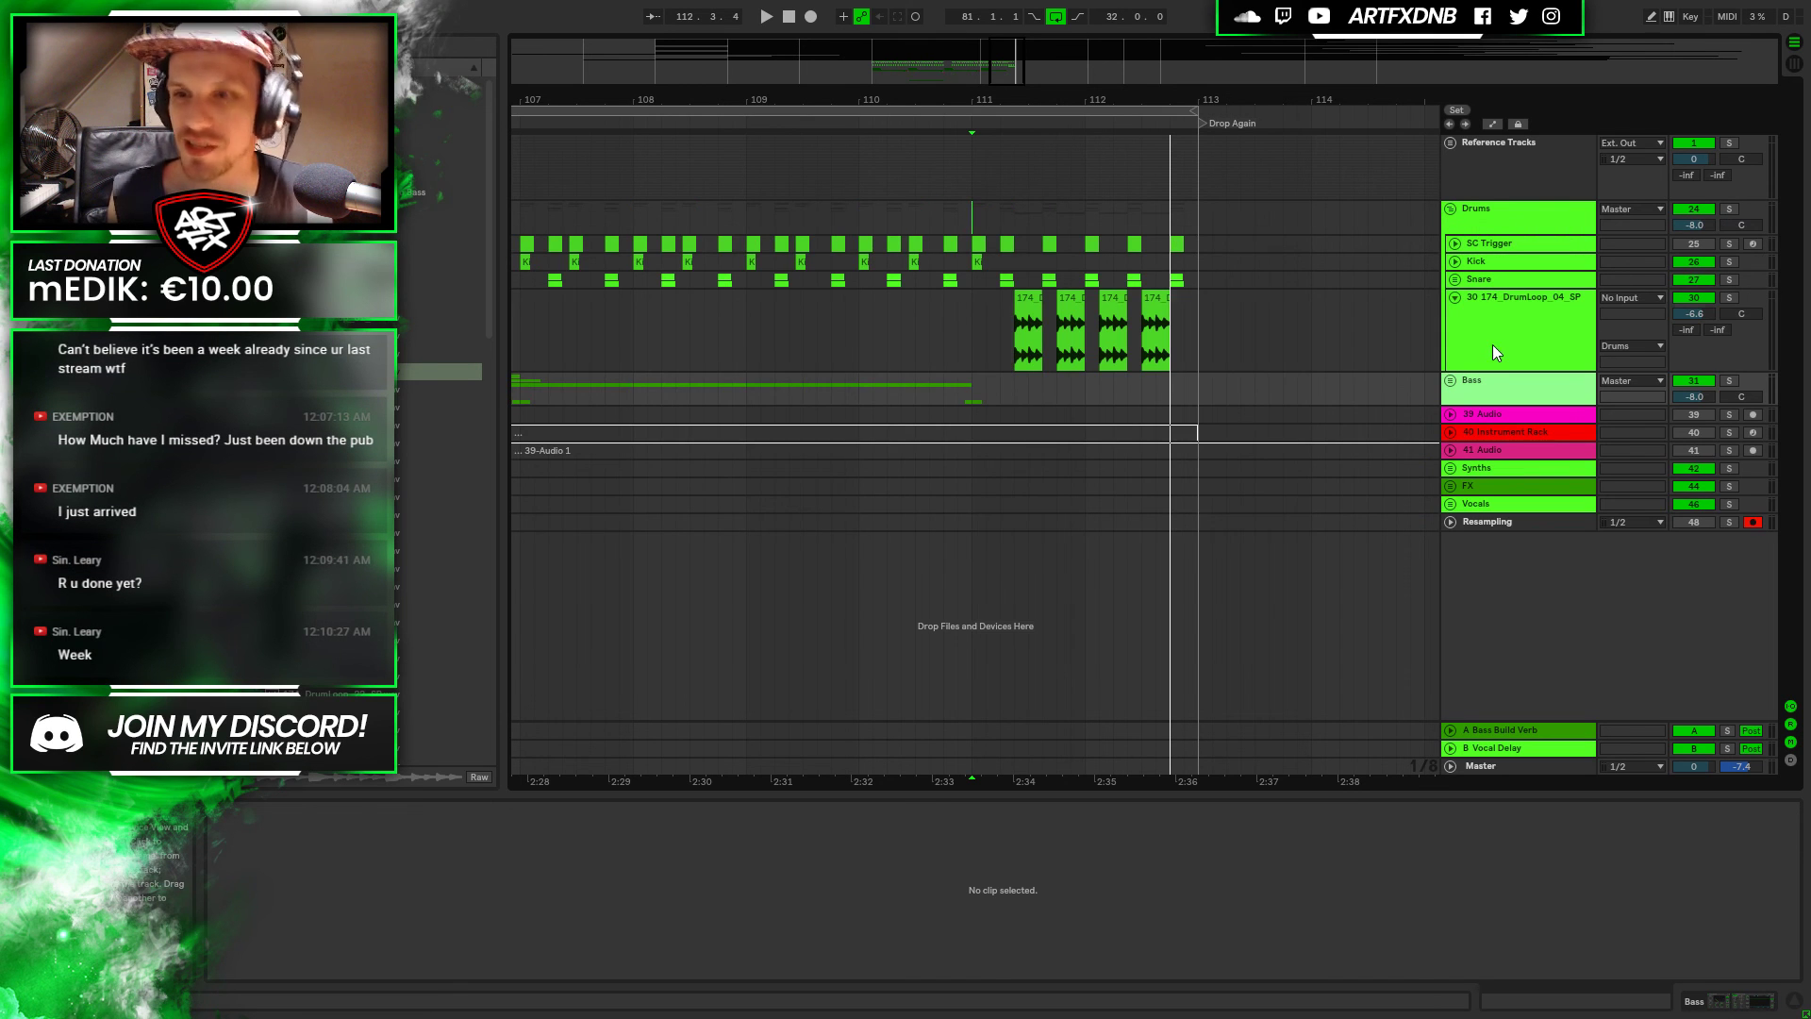
pyautogui.click(972, 325)
pyautogui.press('space')
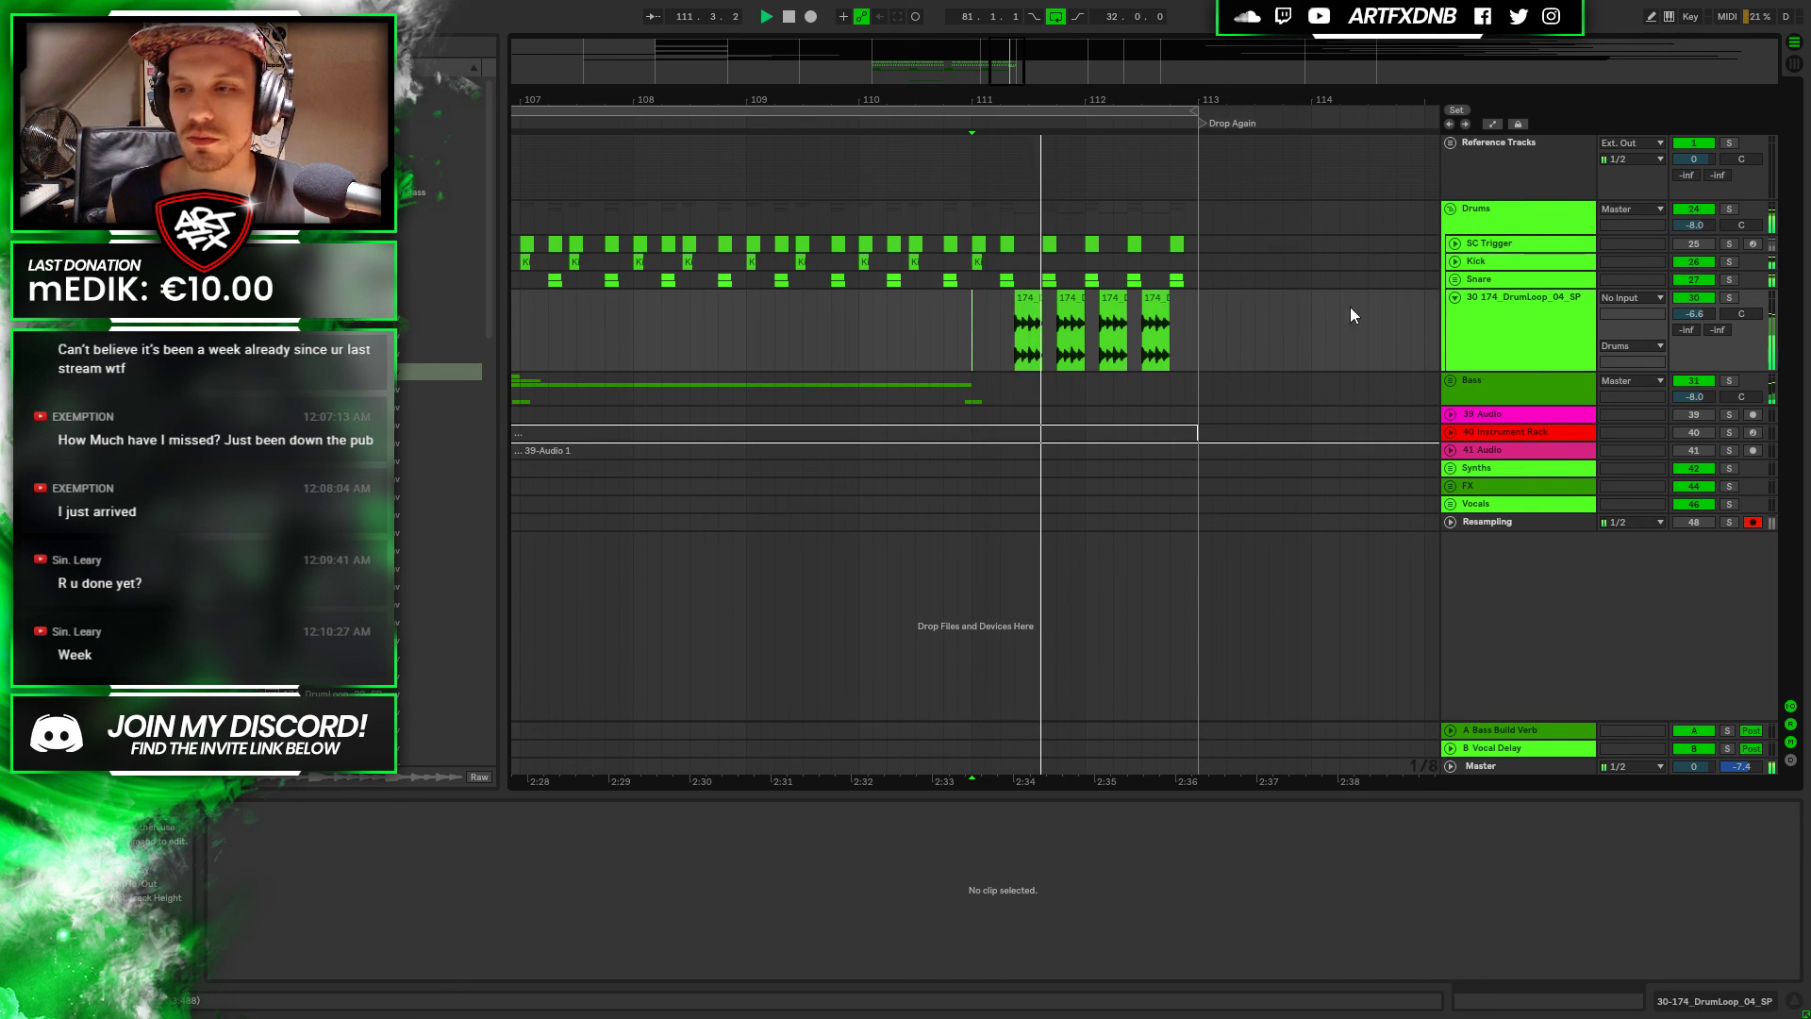
pyautogui.press('space')
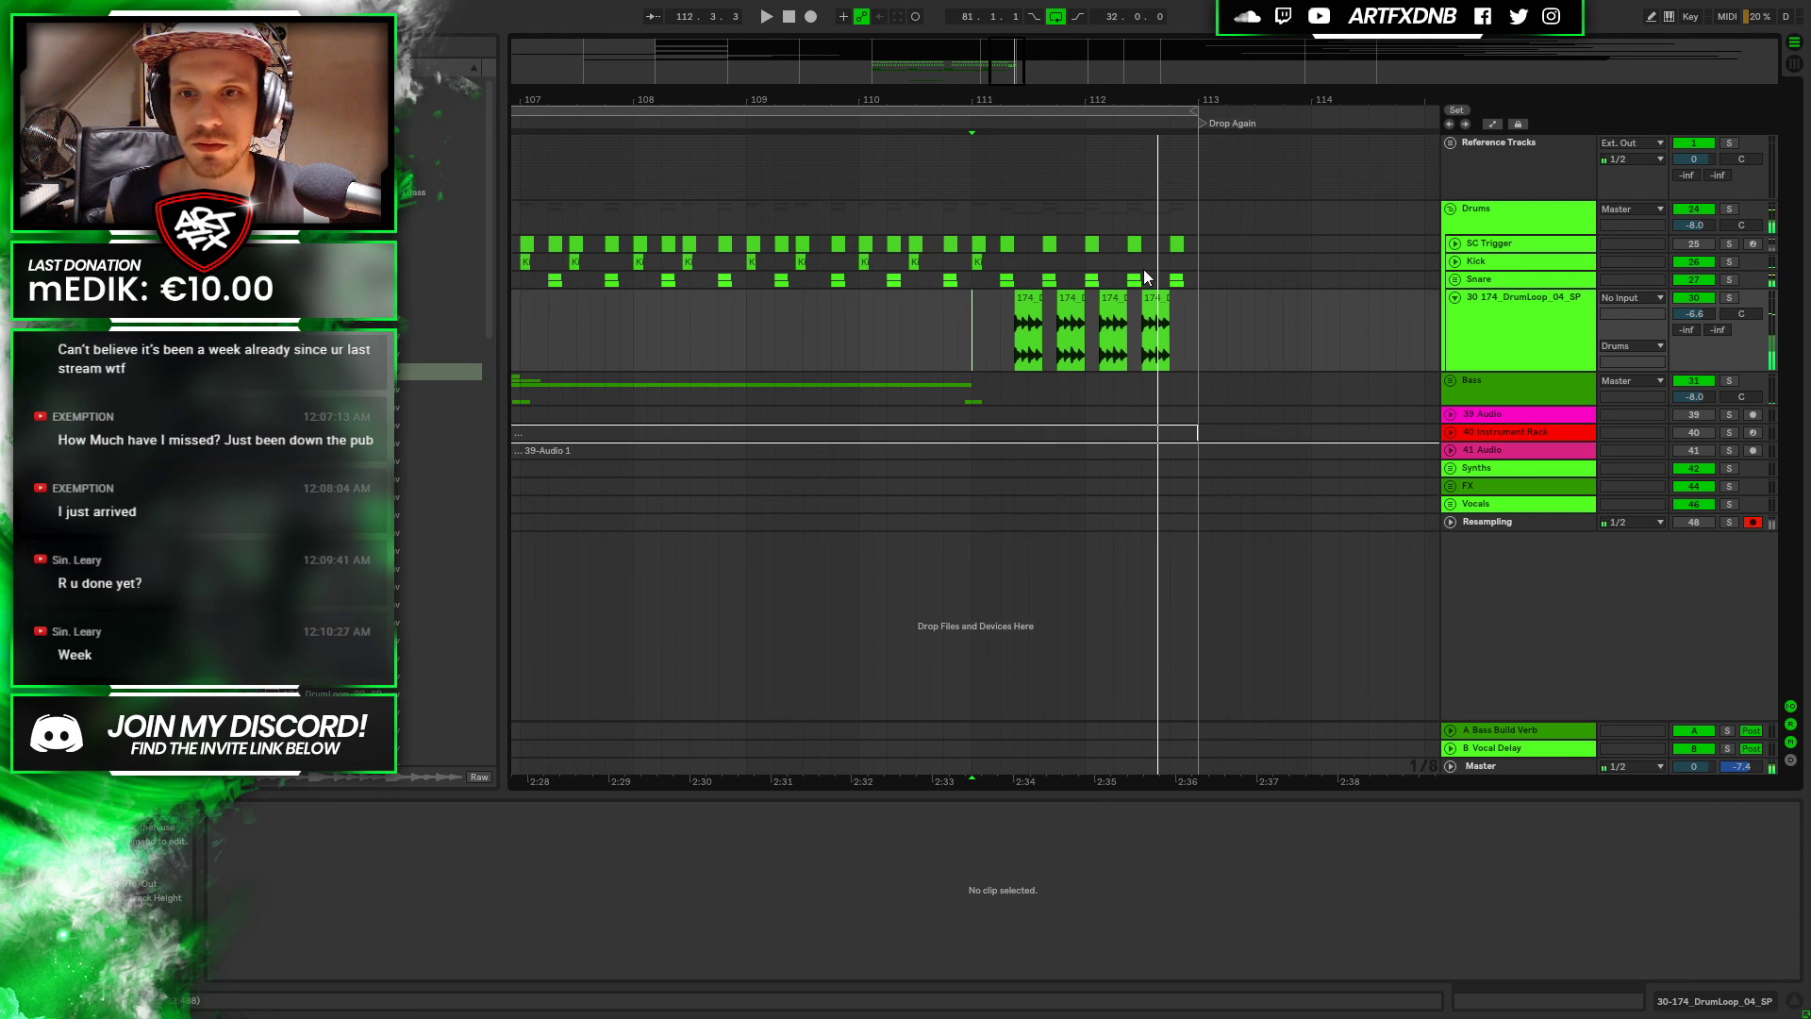
# Replay the fill from 111.2 and delete the last two drum loop slices, at 112.1.3 and 112.3.1
pyautogui.scroll(5, 1149, 219)
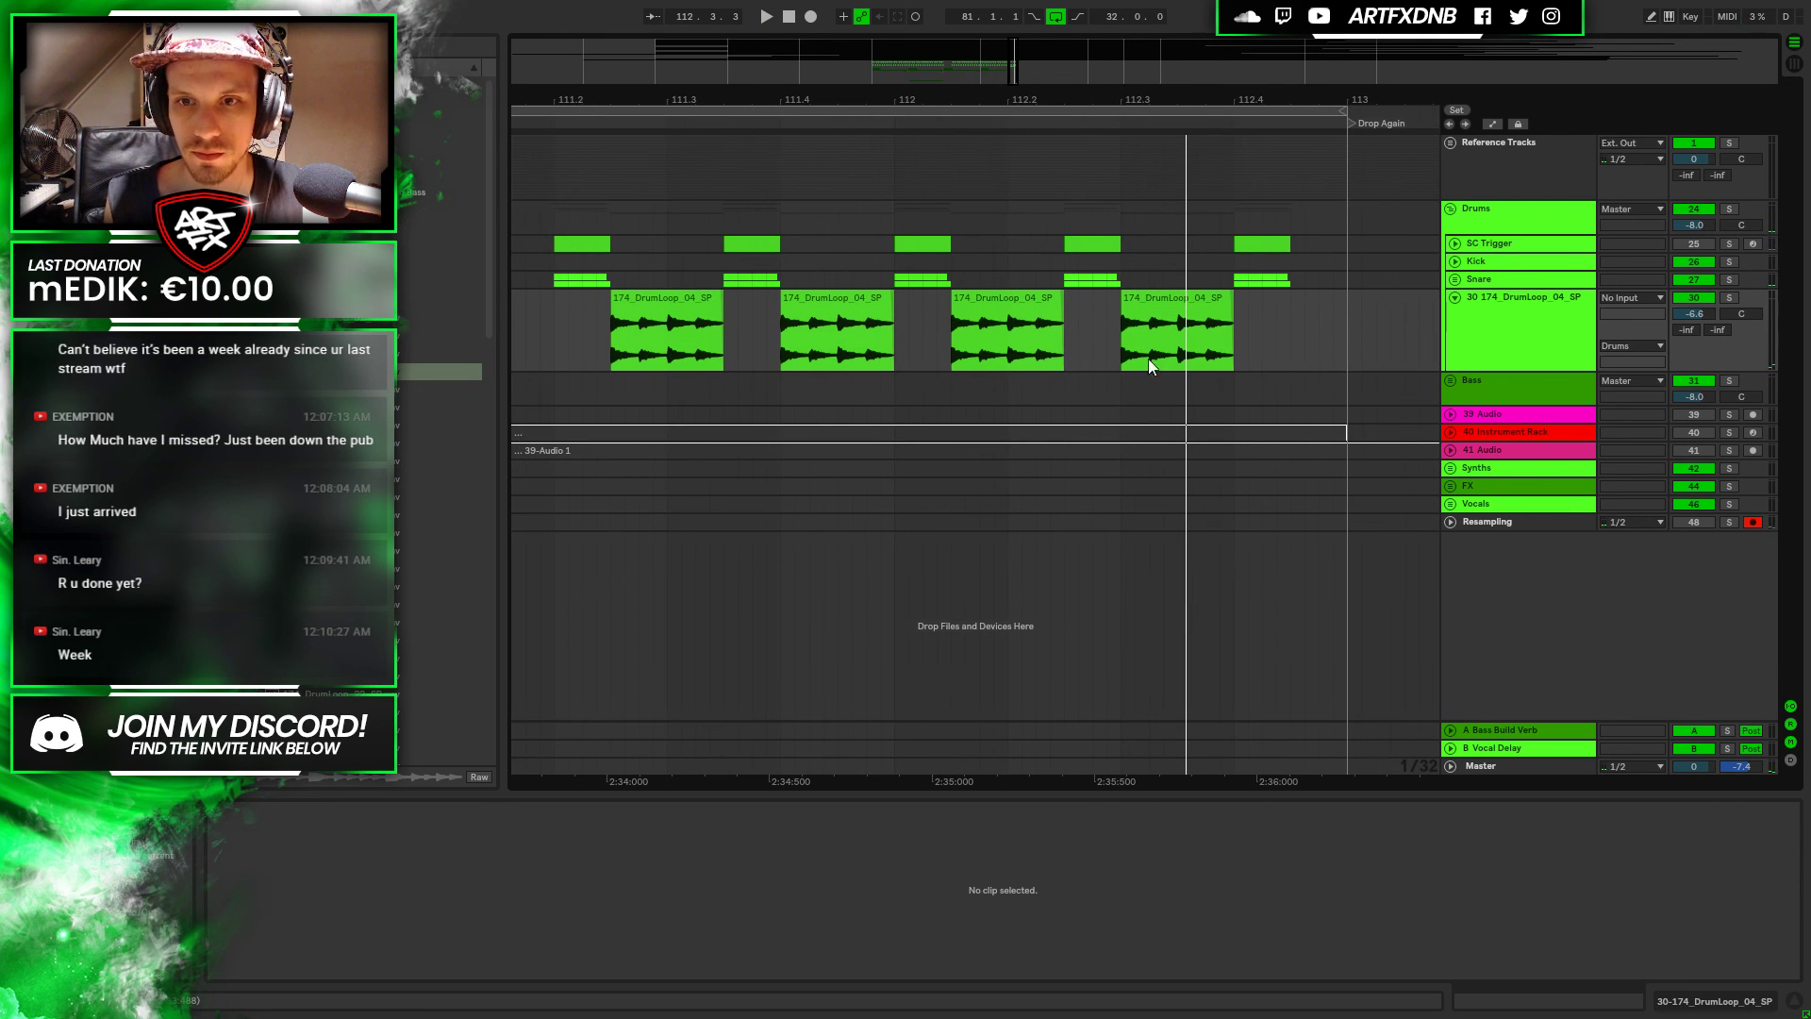
pyautogui.click(1132, 325)
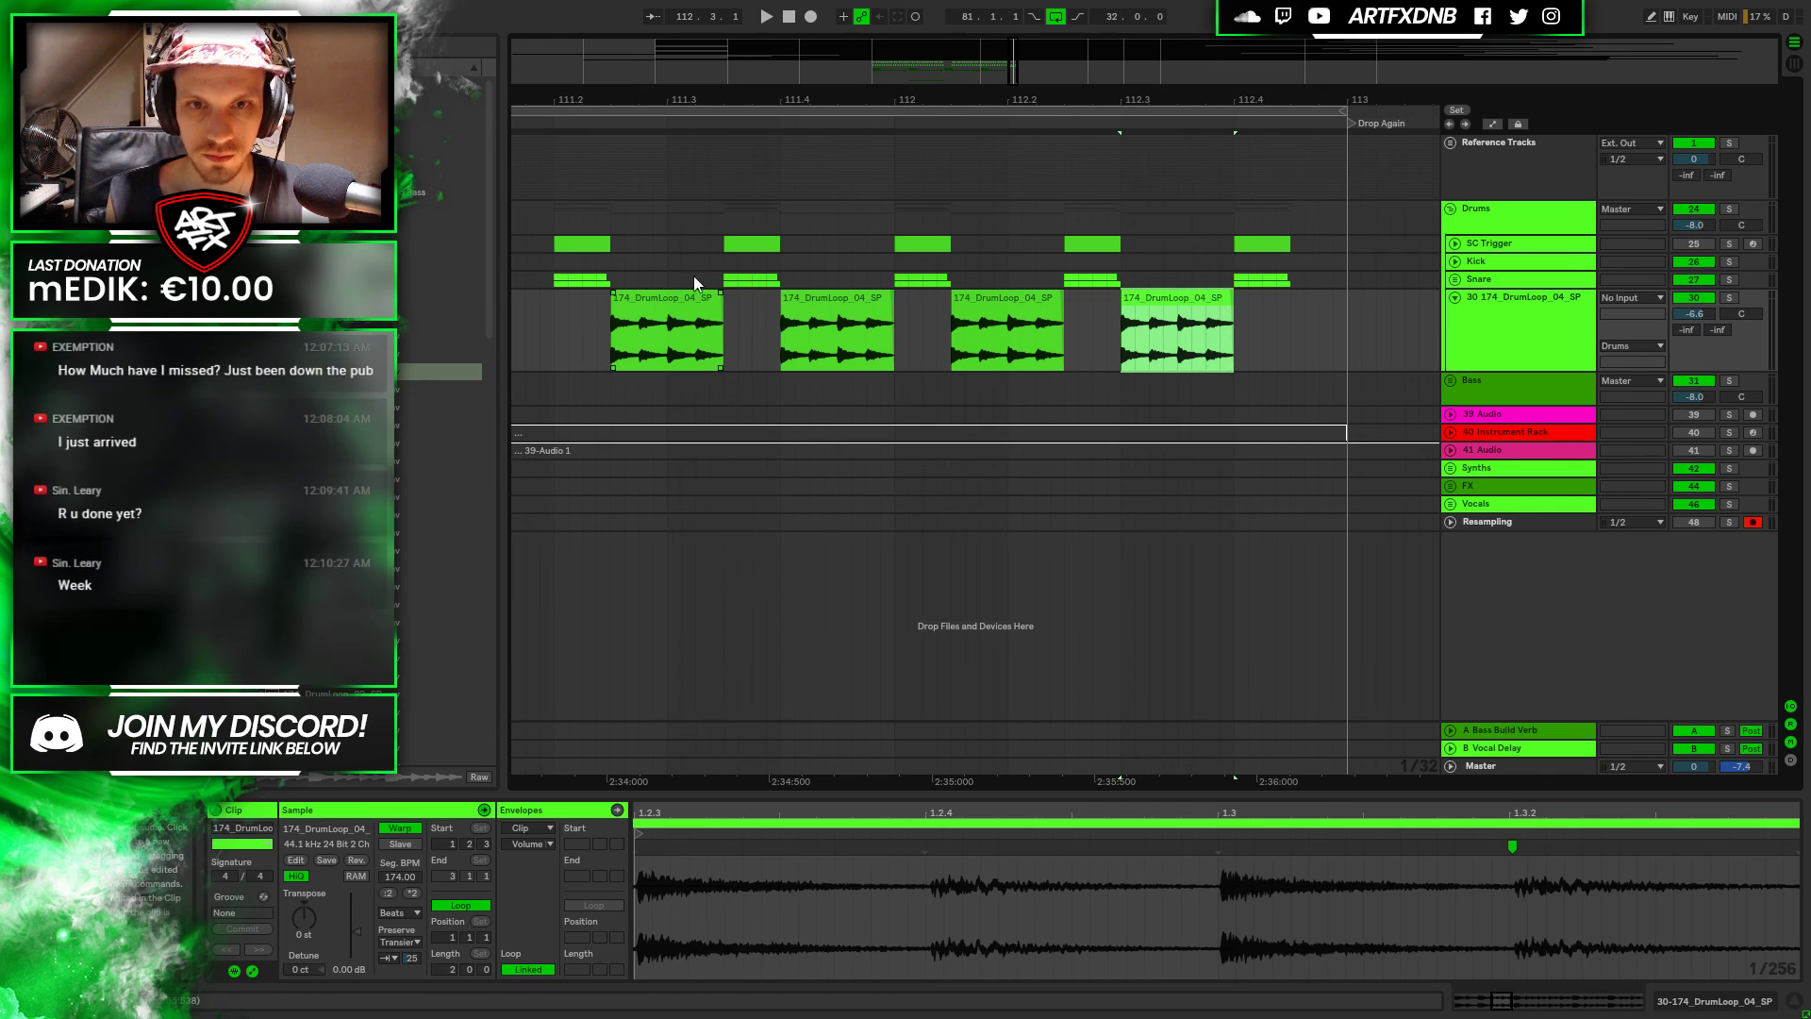
pyautogui.click(541, 244)
pyautogui.press('space')
pyautogui.press('space')
pyautogui.click(1016, 308)
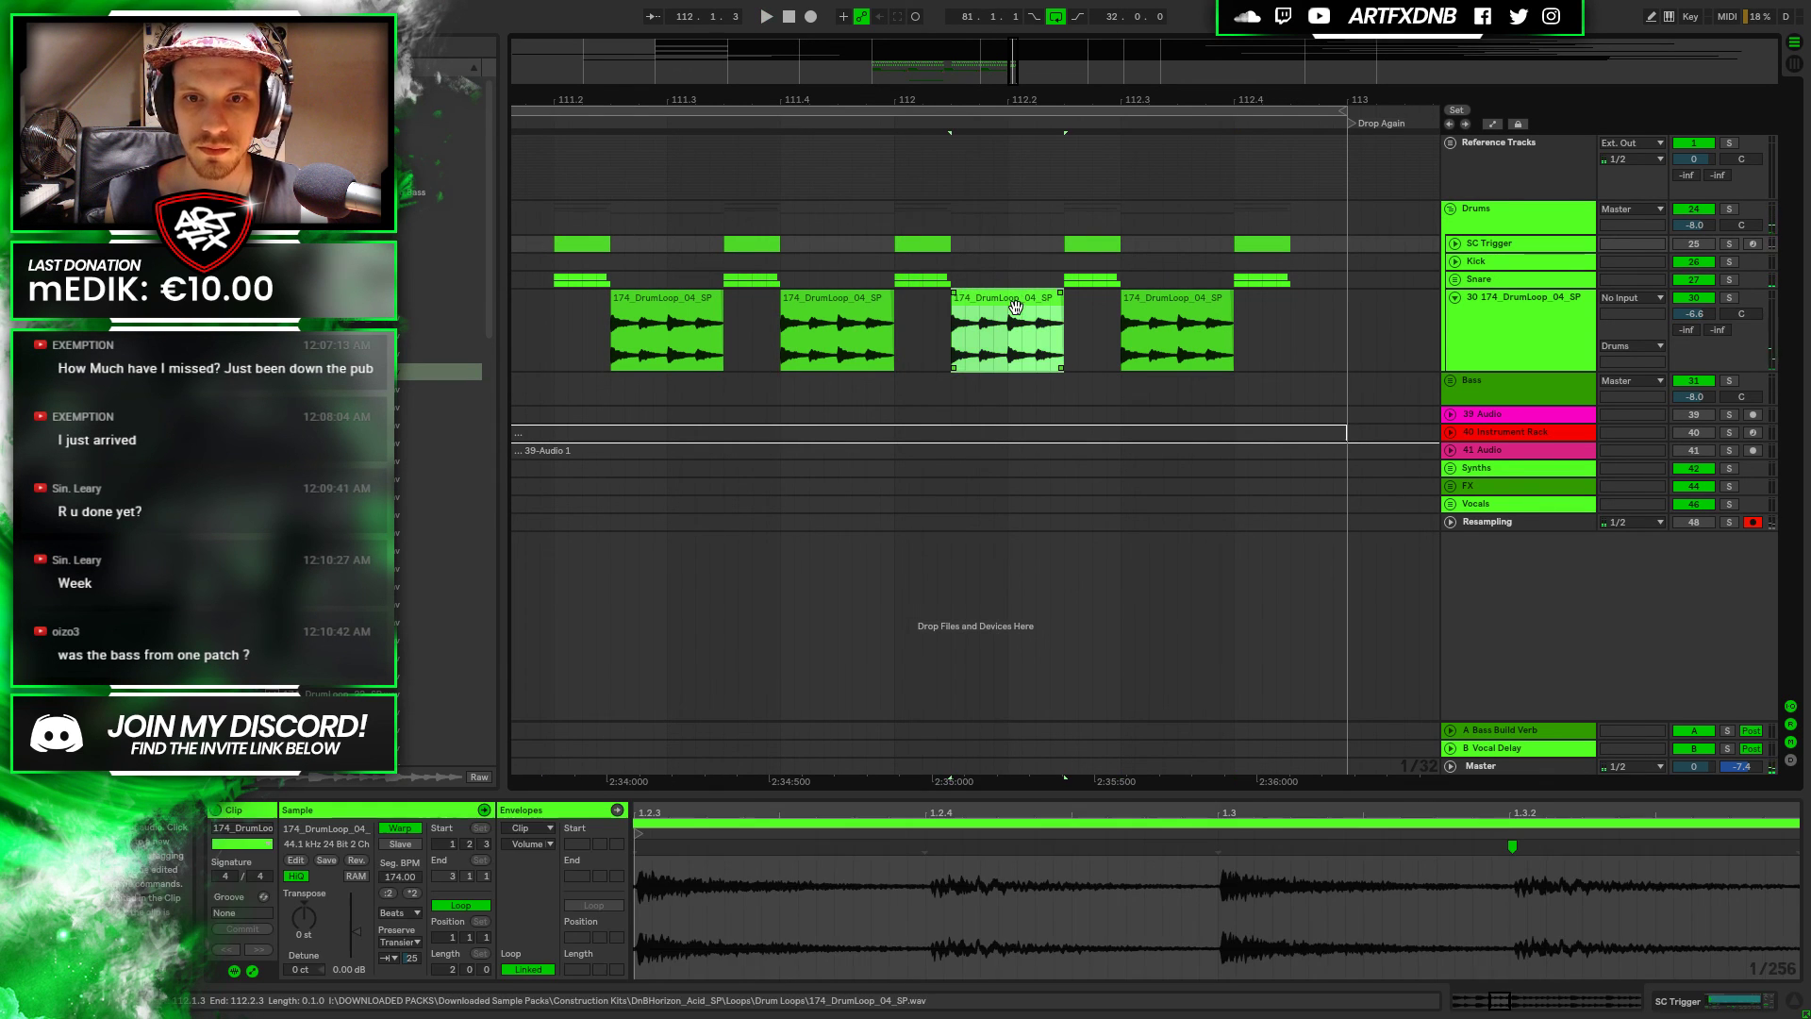
pyautogui.keyDown('shift'); pyautogui.click(1195, 320); pyautogui.keyUp('shift')
pyautogui.press('Delete')
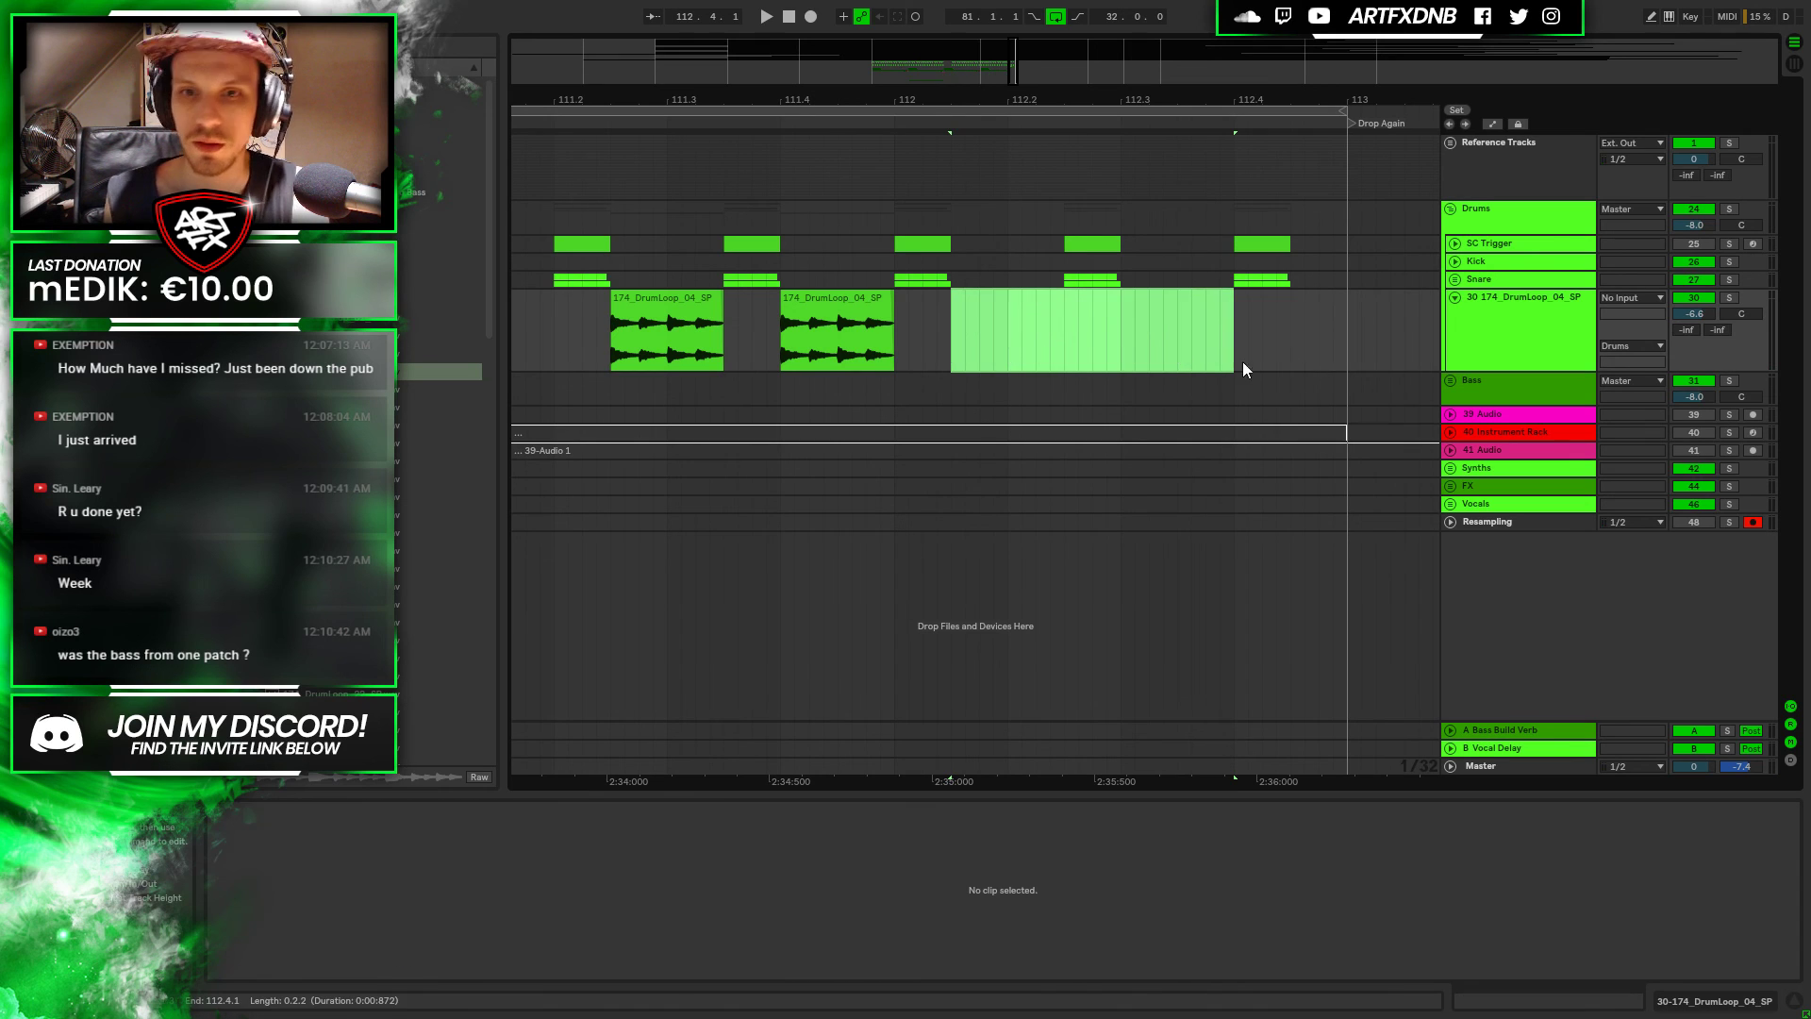
# Move the SC Trigger and Snare clips from 112.2.3 to 112.1.3 and play the fill from bar 111
pyautogui.click(1088, 249)
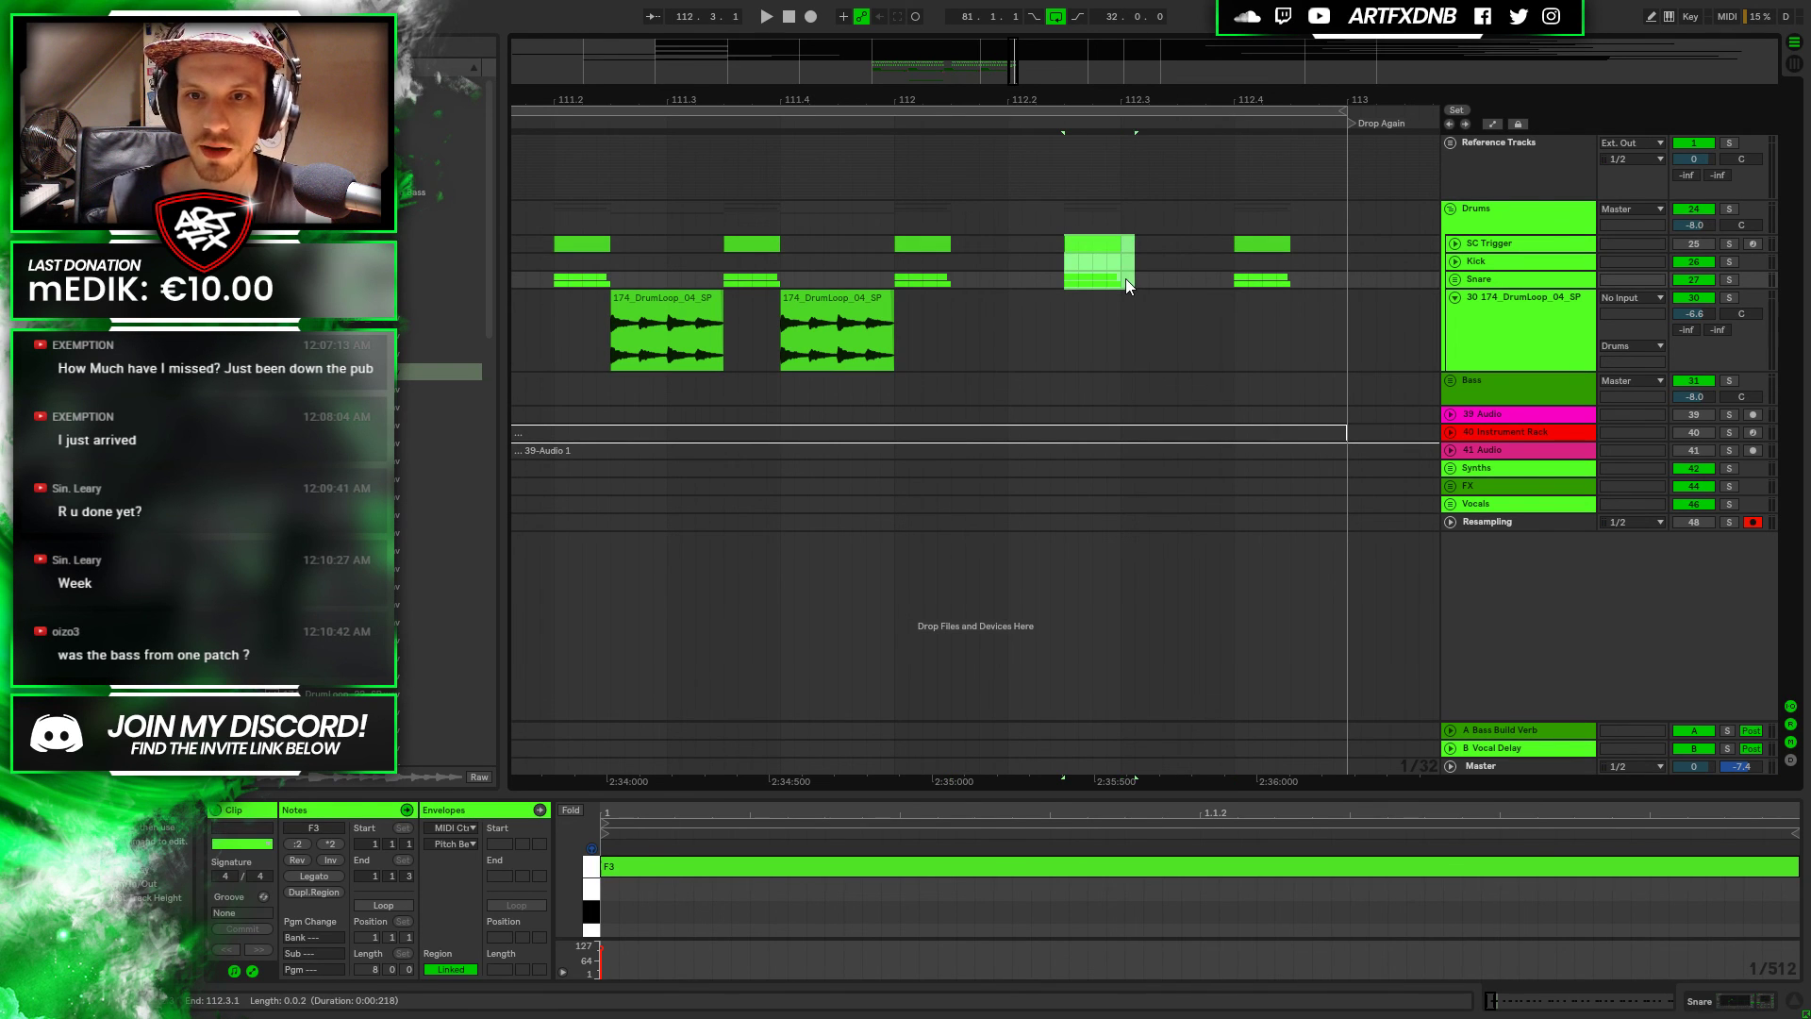
pyautogui.moveTo(1102, 249); pyautogui.dragTo(973, 270)
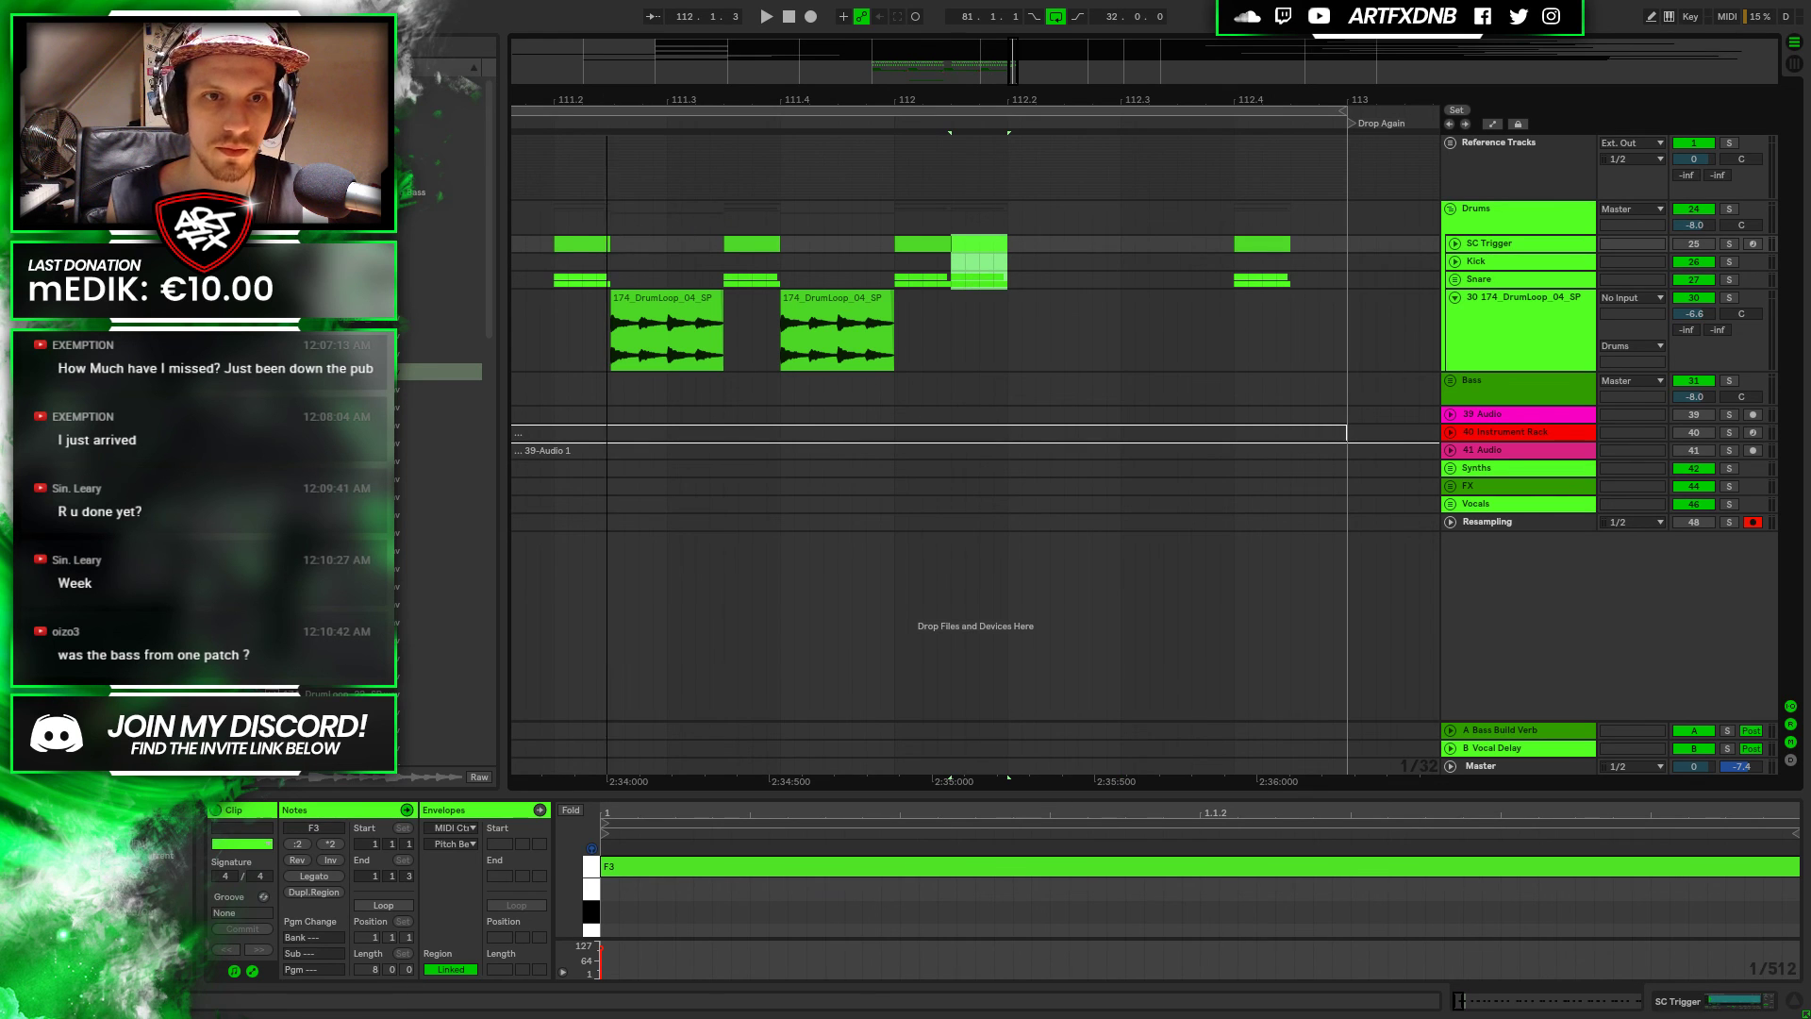
pyautogui.moveTo(837, 106); pyautogui.dragTo(837, 97)
pyautogui.click(744, 247)
pyautogui.press('space')
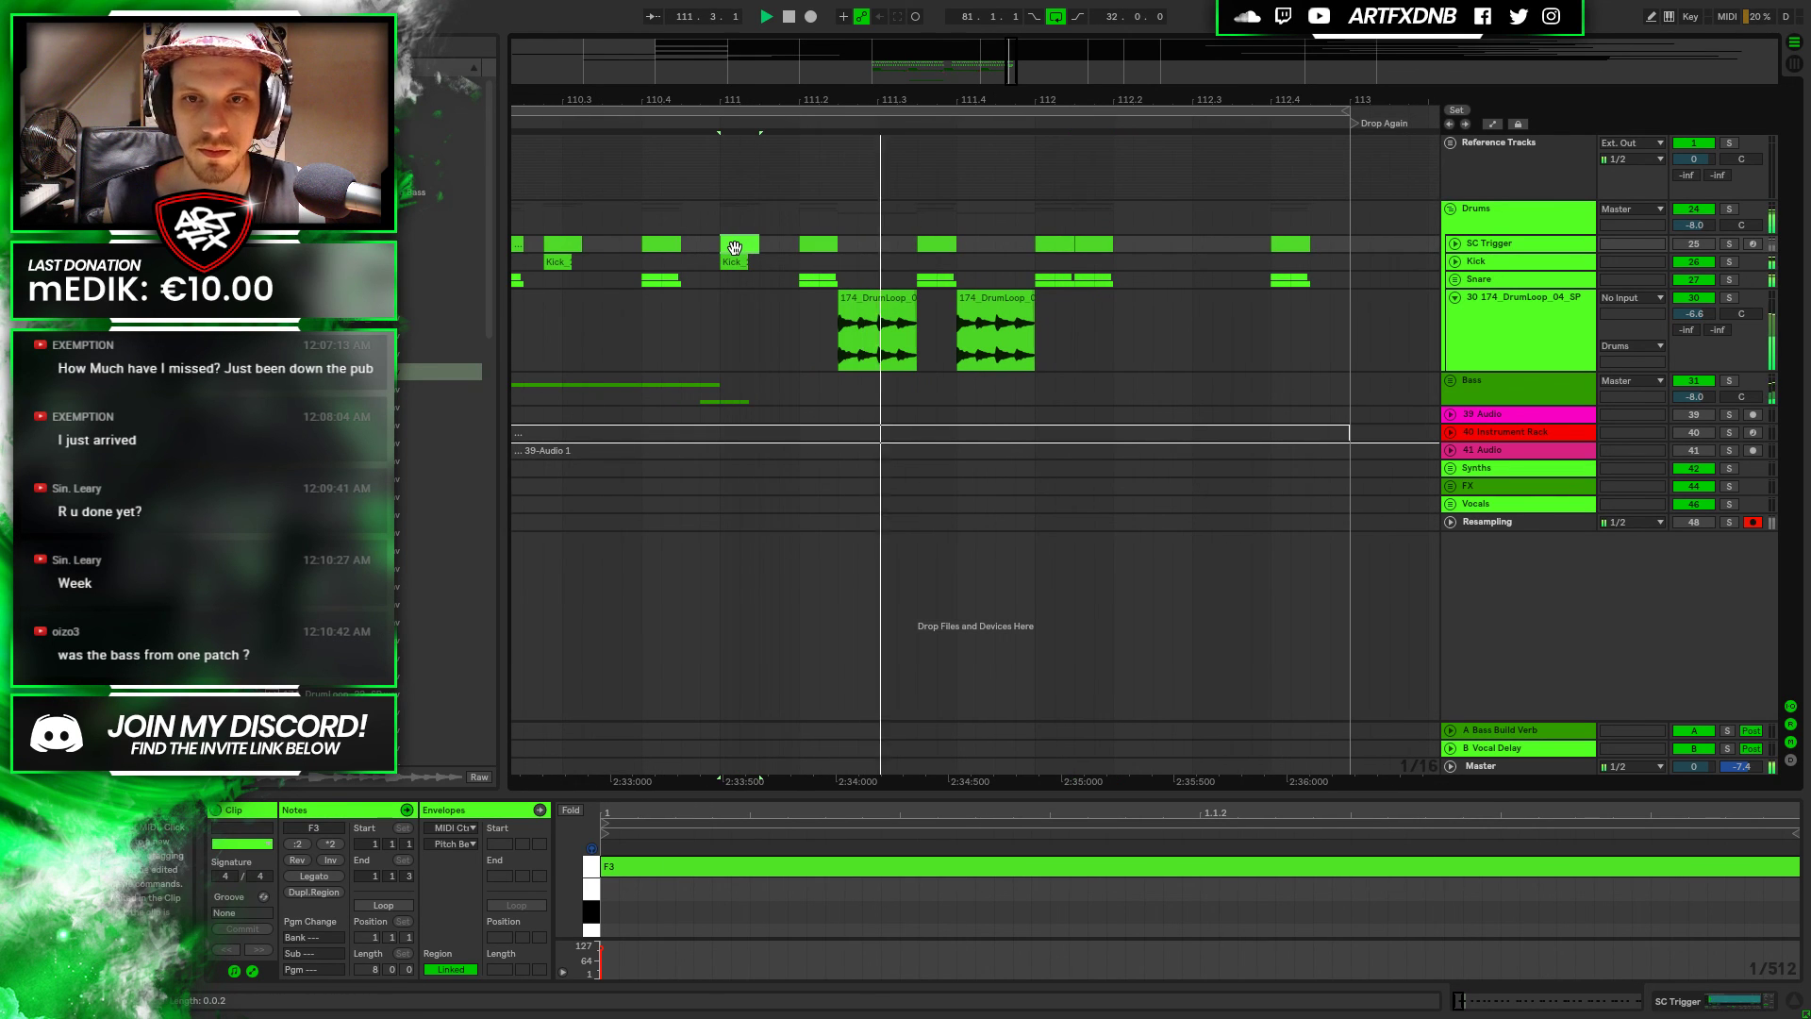
pyautogui.press('space')
# Copy the second drum loop slice to 112.2.1 and play the fill from bar 112
pyautogui.moveTo(998, 321); pyautogui.dragTo(1155, 321)
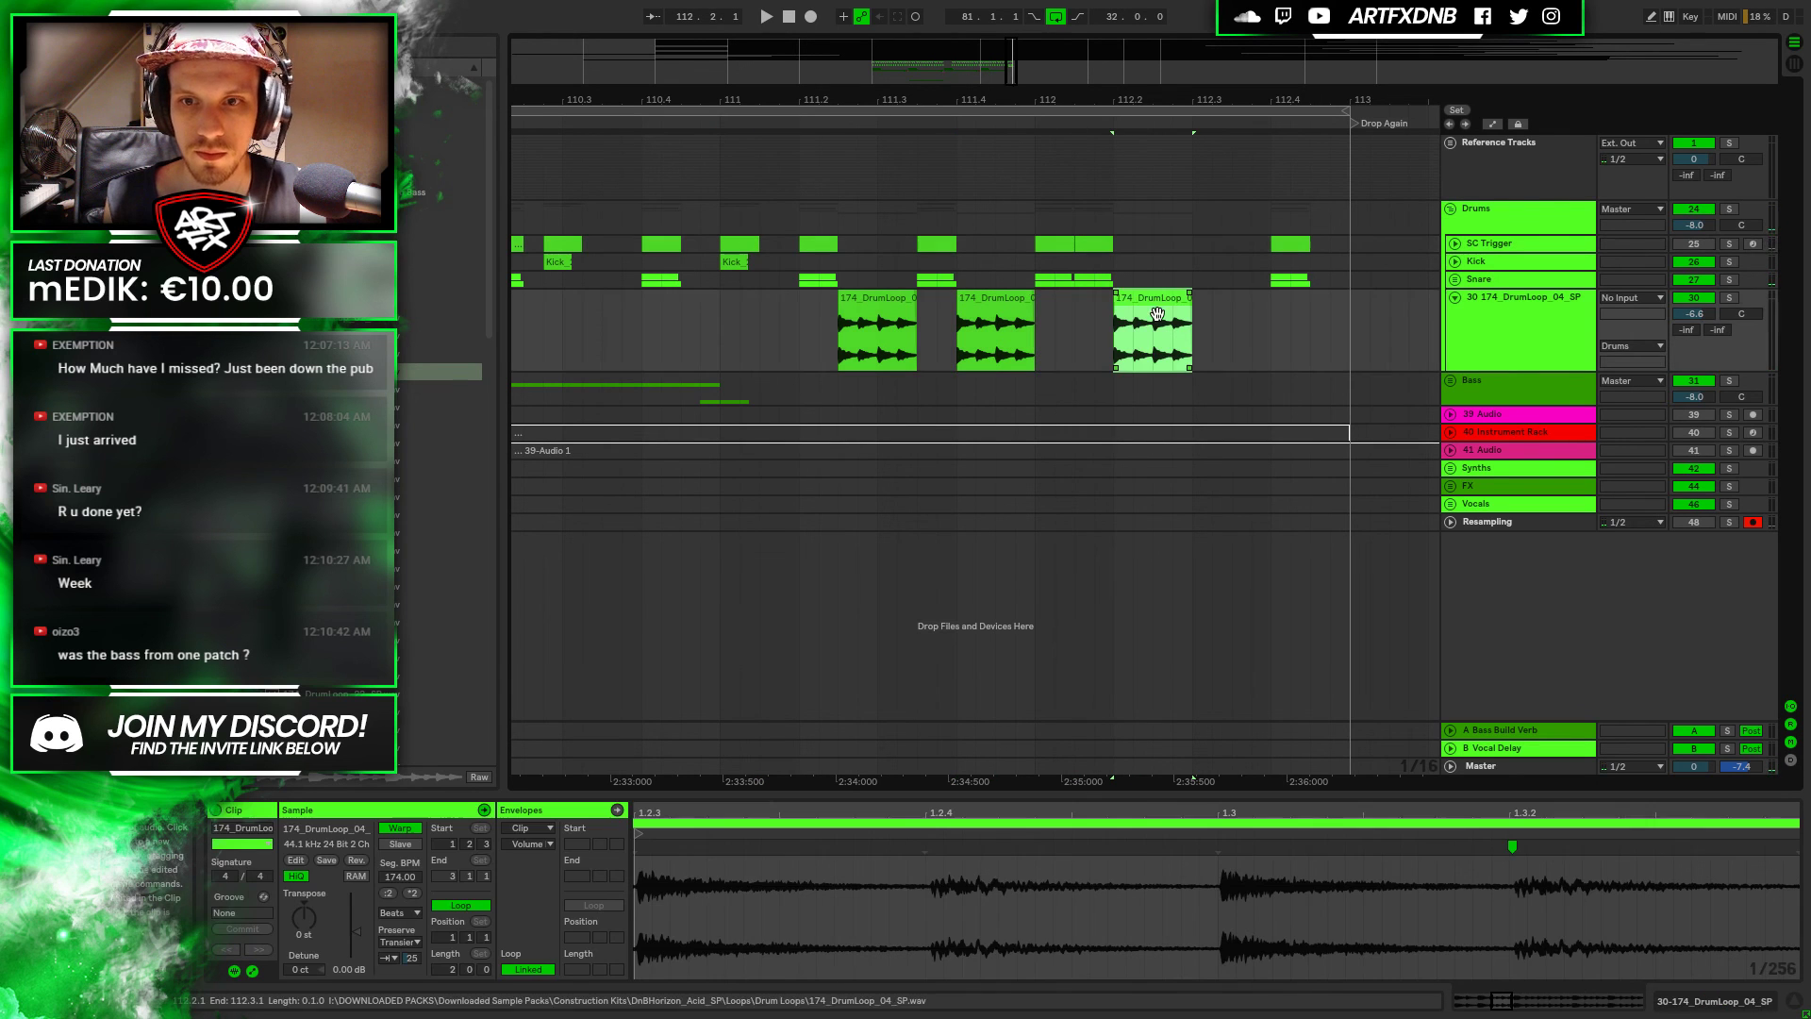
pyautogui.click(1047, 244)
pyautogui.press('space')
pyautogui.press('space')
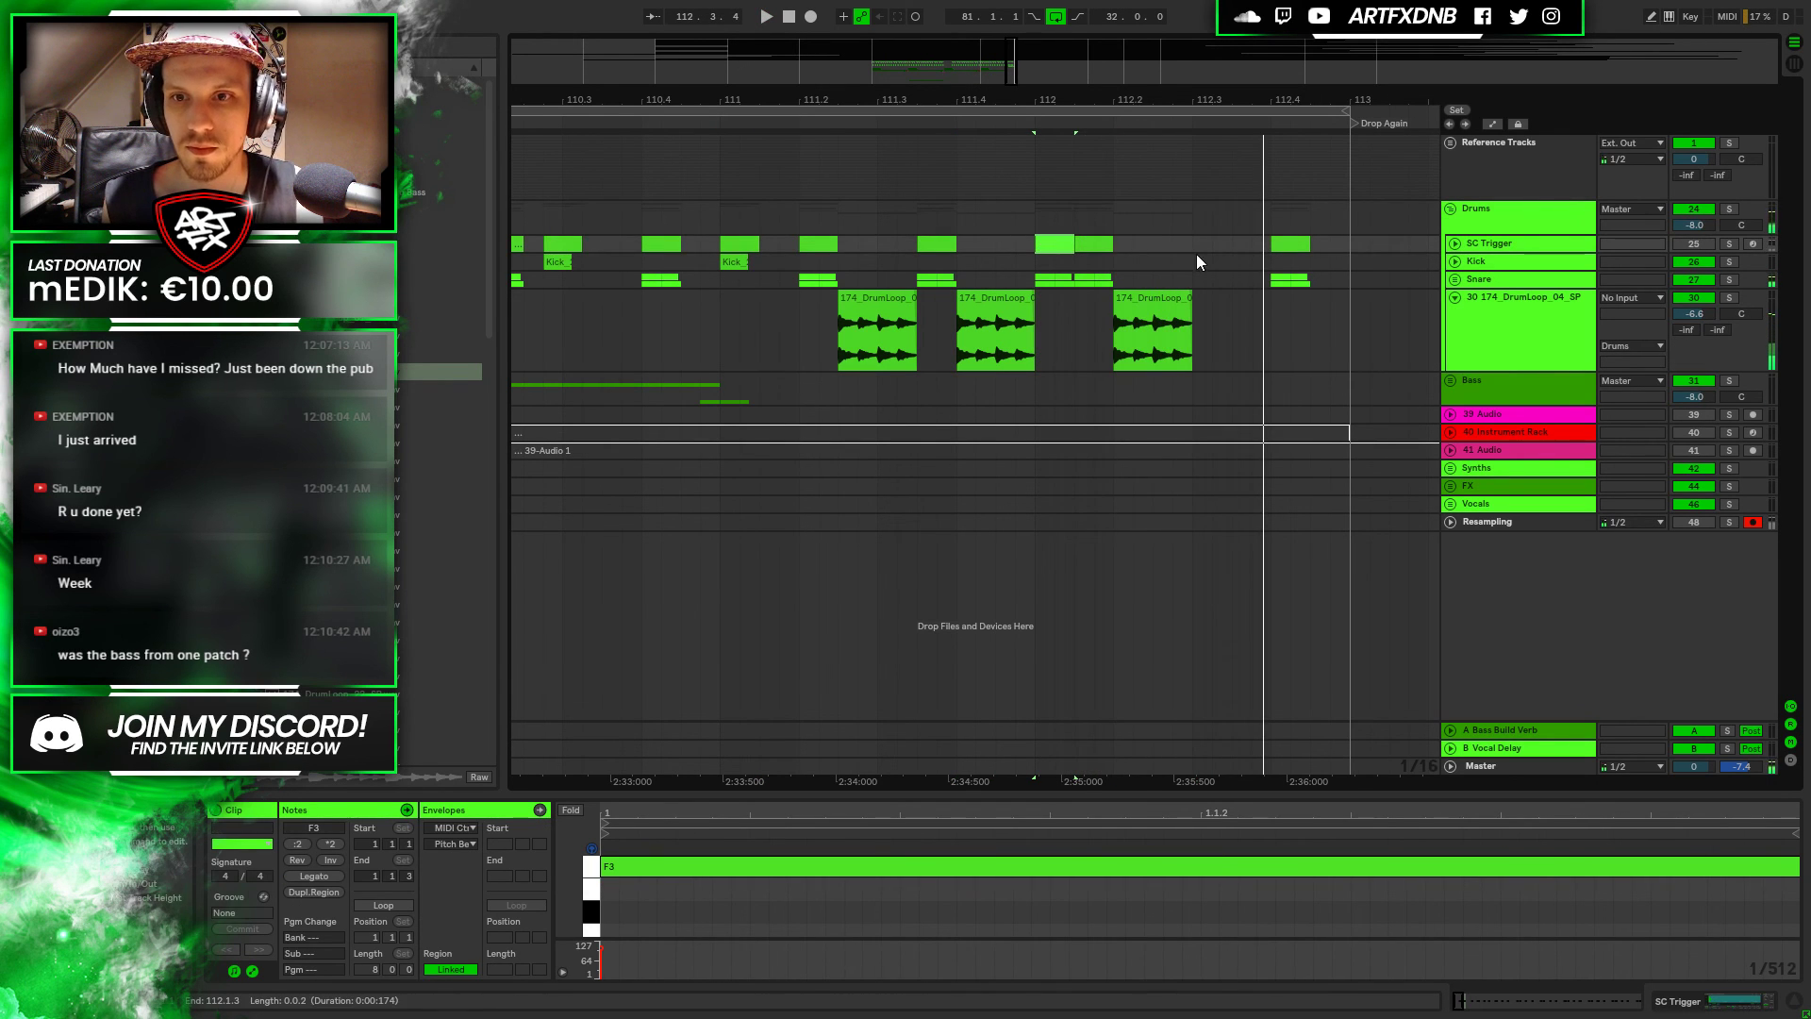
# Duplicate the last drum loop slice to 112.3.1 and shorten the copy to half its length
pyautogui.click(1186, 321)
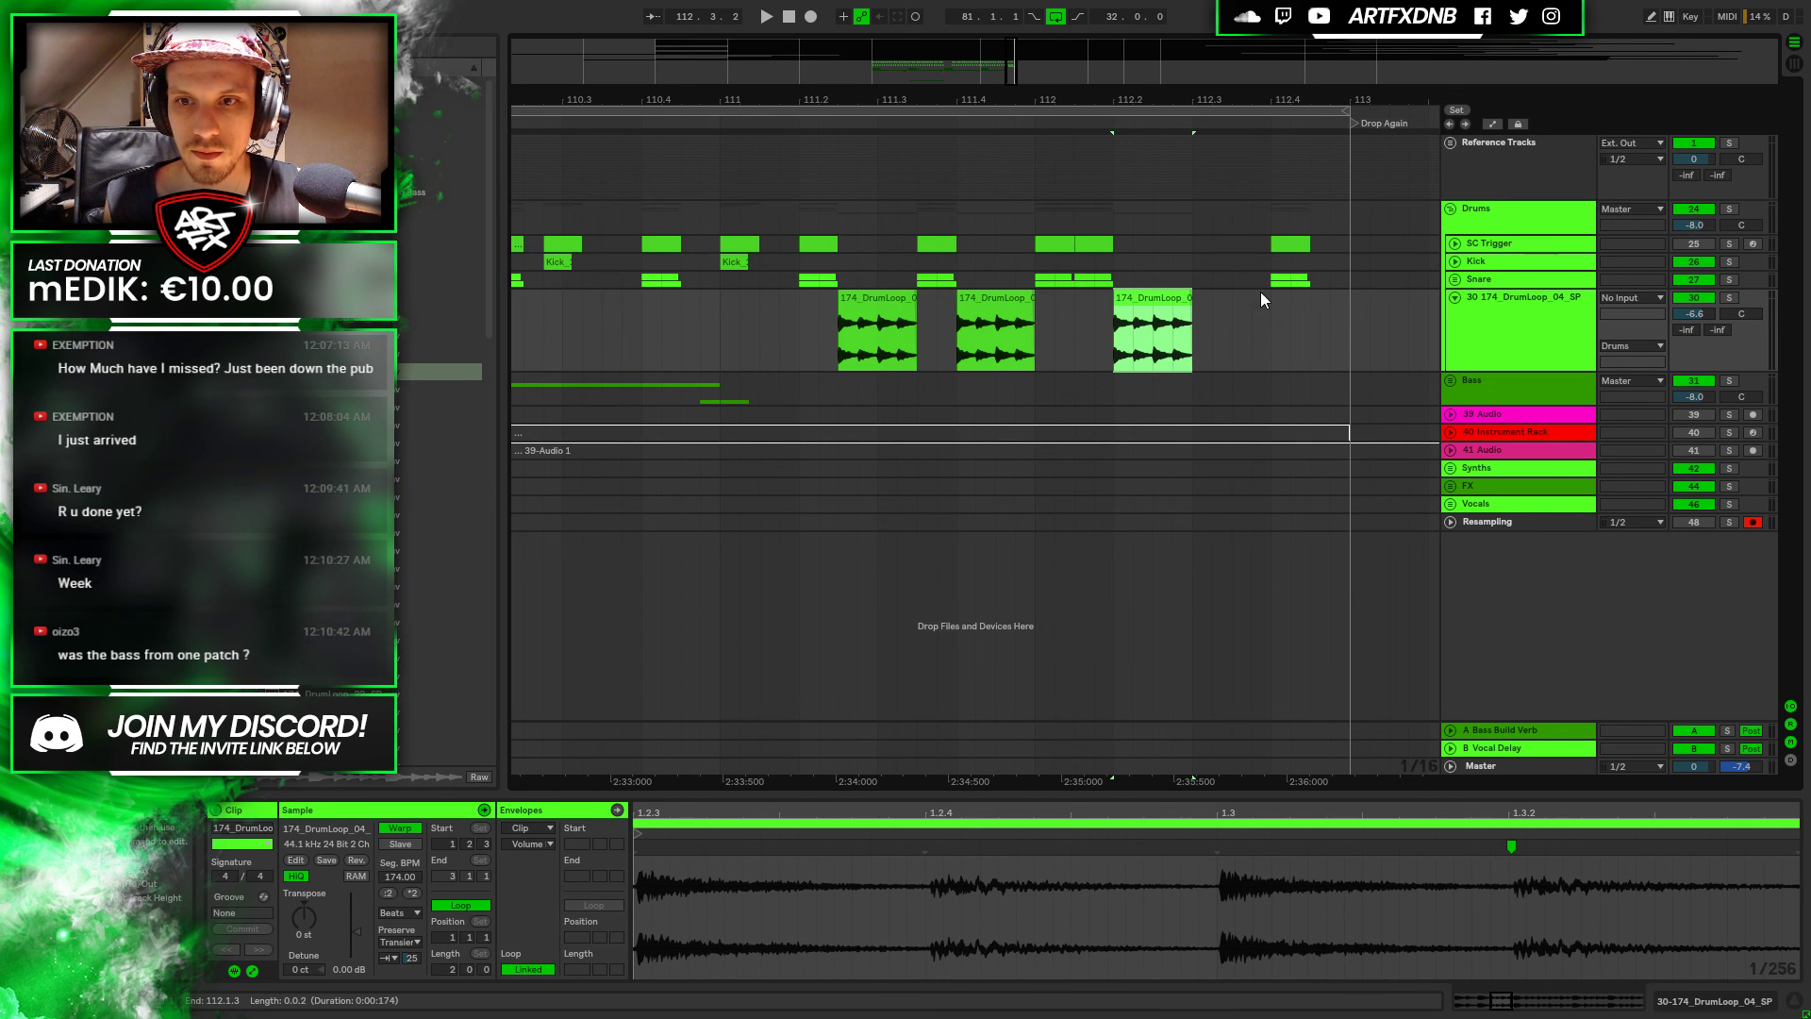
pyautogui.hotkey('ctrl', 'd')
pyautogui.moveTo(1272, 302); pyautogui.dragTo(1231, 302)
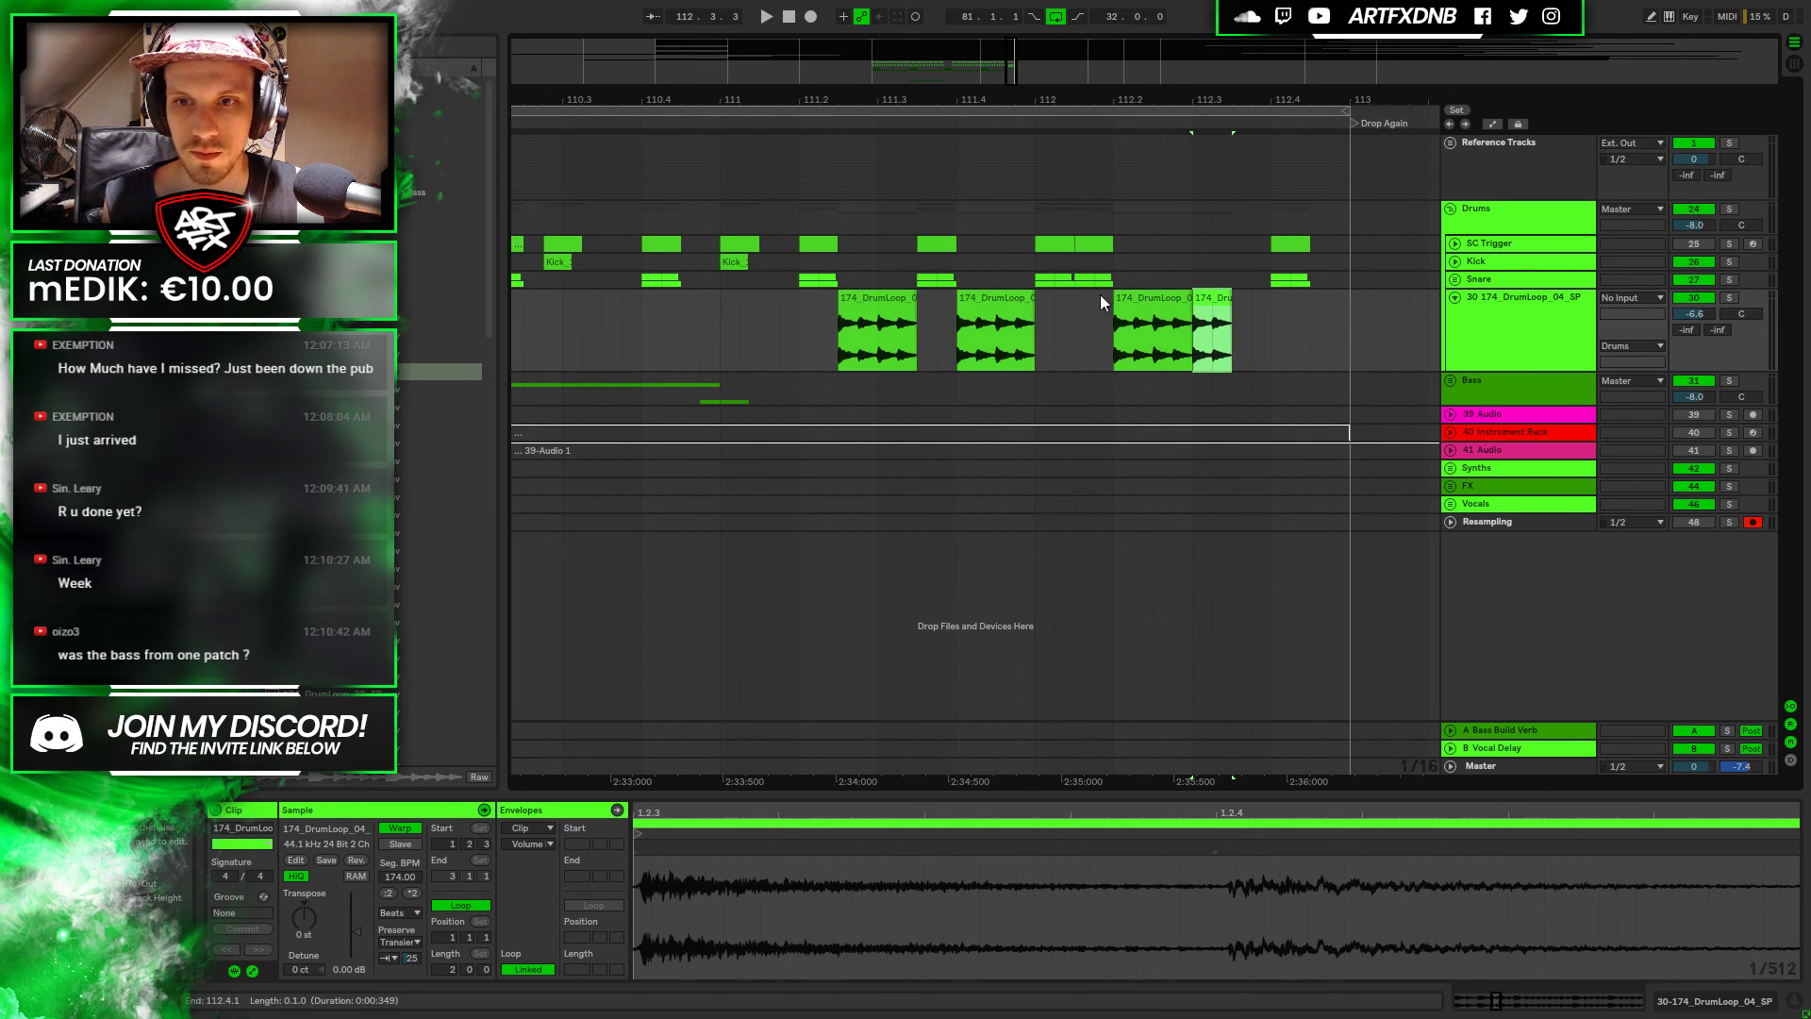
# Try copying the Kick and SC Trigger clips from bar 111 to 112.3.3, play the fill, and undo the copy
pyautogui.click(732, 262)
pyautogui.keyDown('shift'); pyautogui.click(740, 244); pyautogui.keyUp('shift')
pyautogui.moveTo(739, 253); pyautogui.dragTo(1247, 253)
pyautogui.click(544, 179)
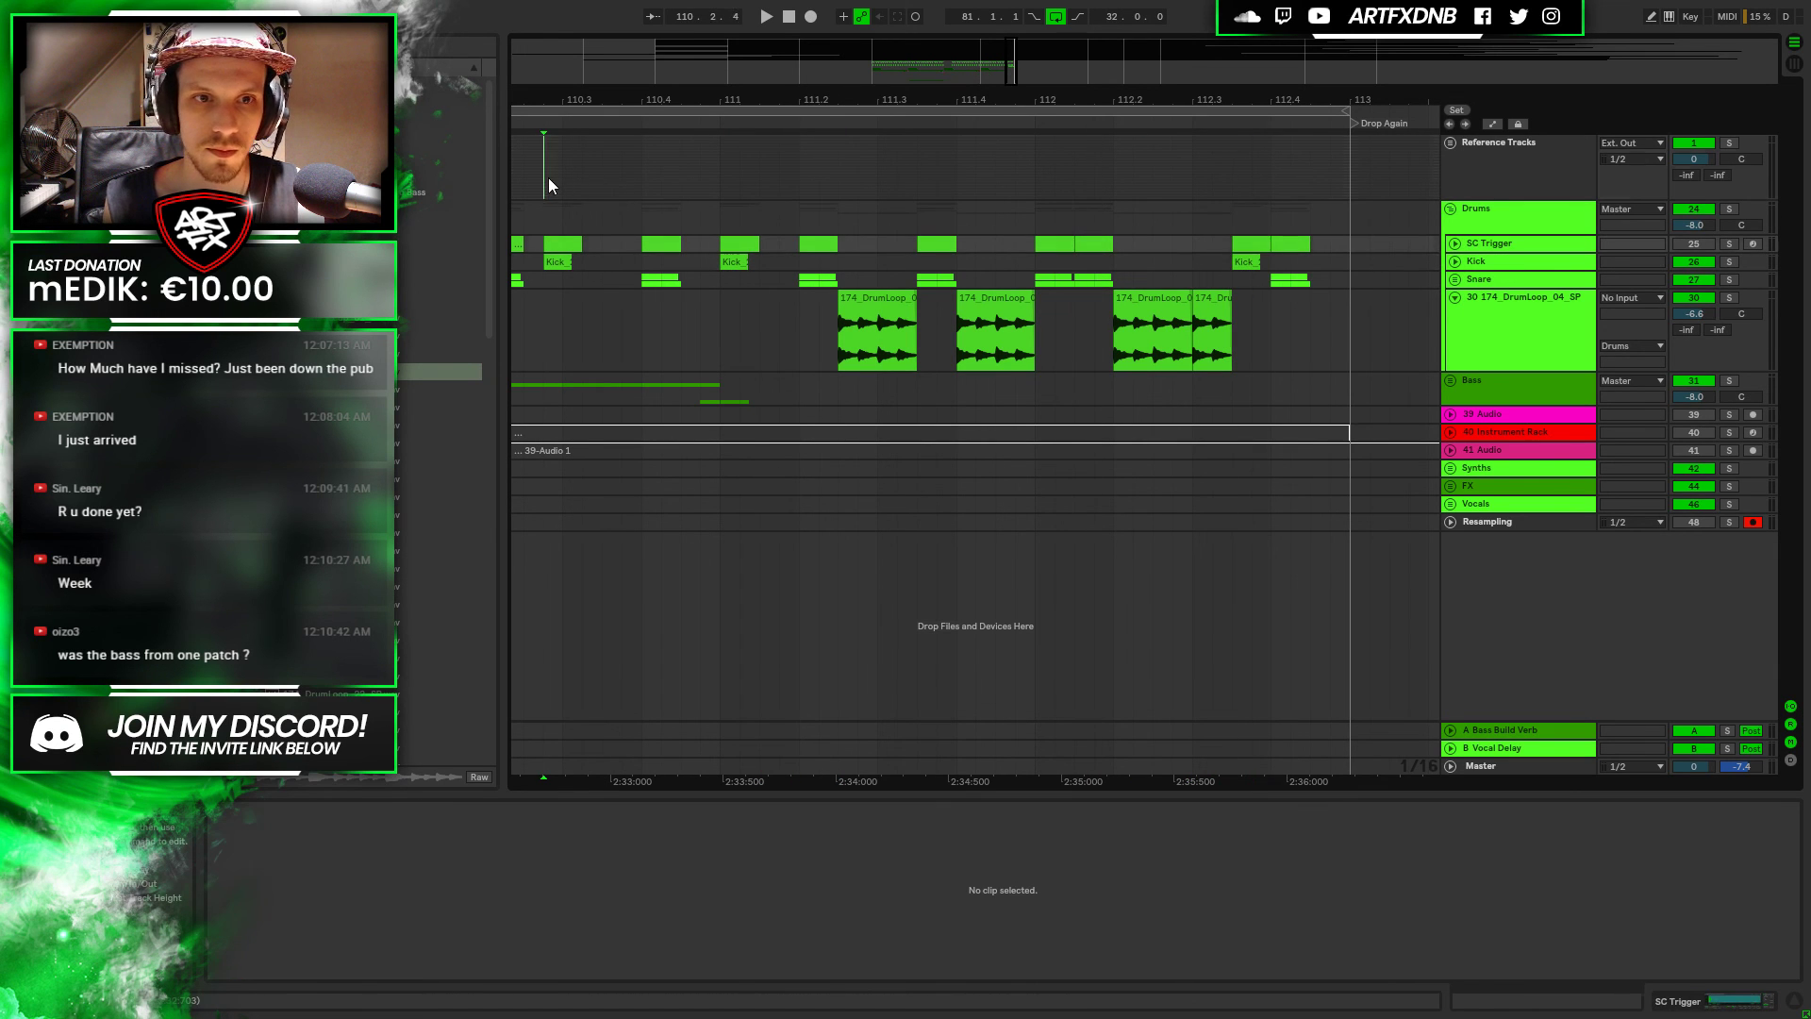
pyautogui.press('space')
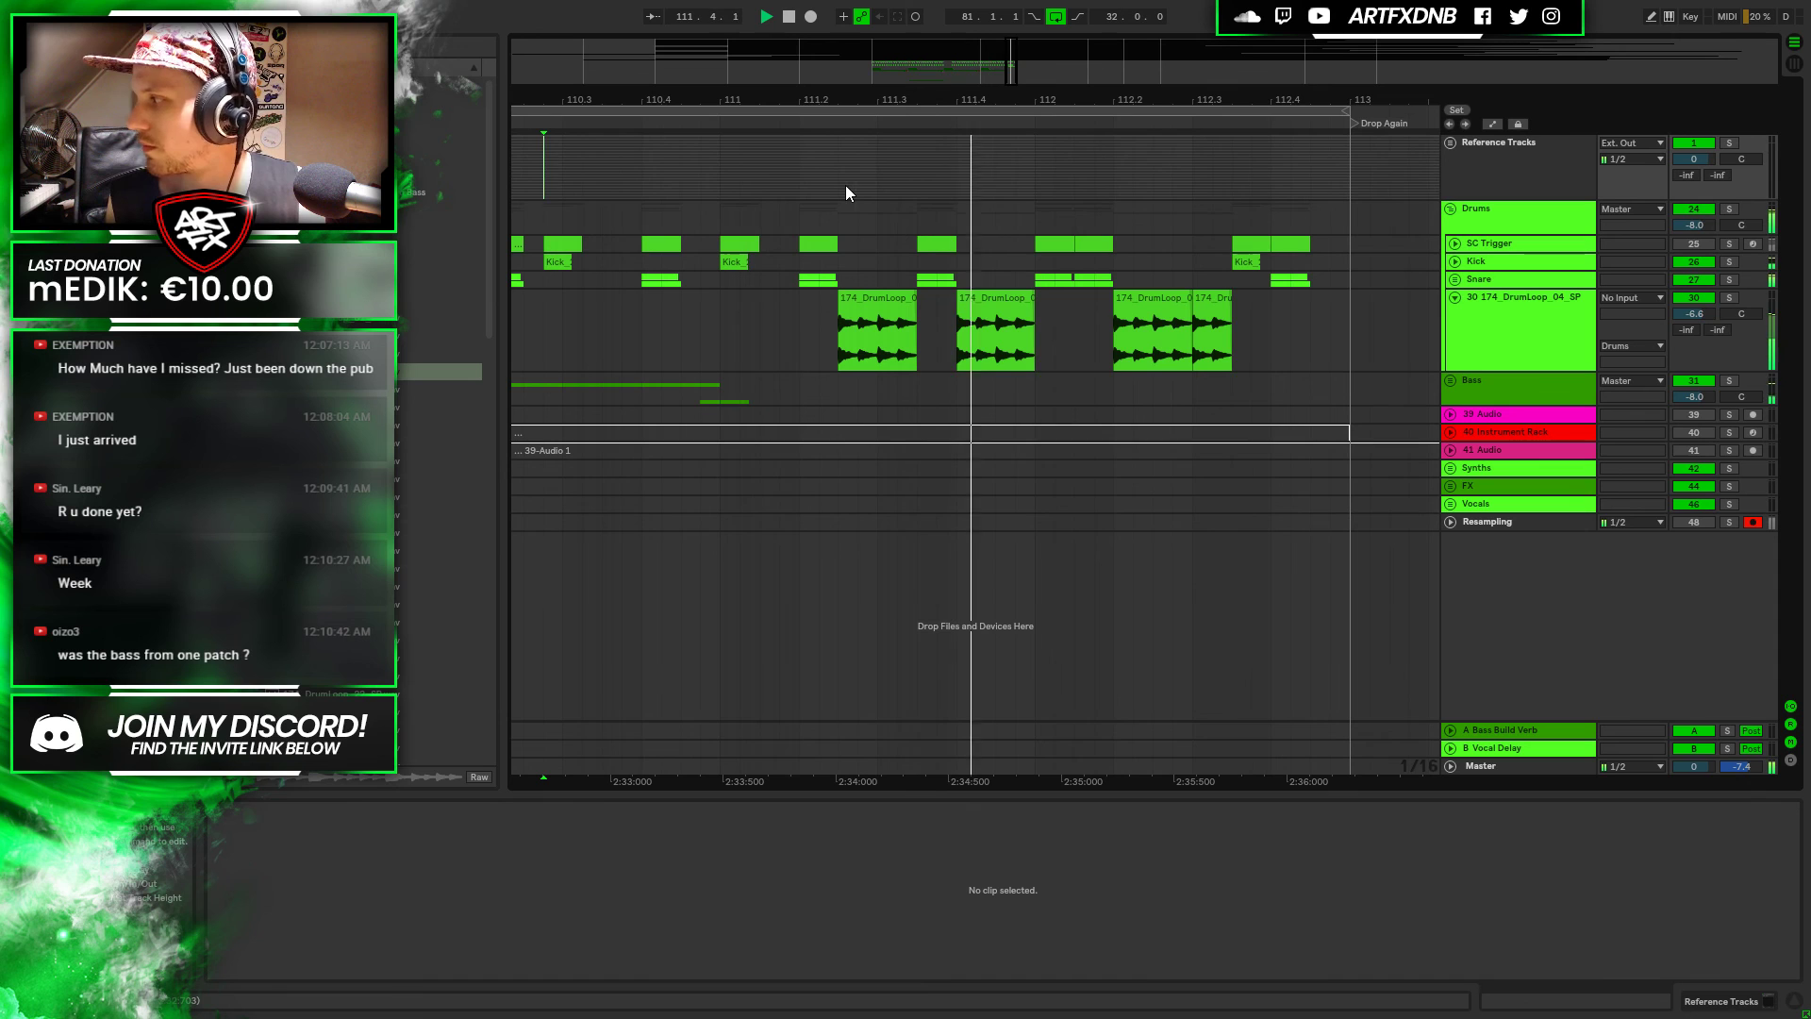
pyautogui.press('space')
pyautogui.hotkey('ctrl', 'z')
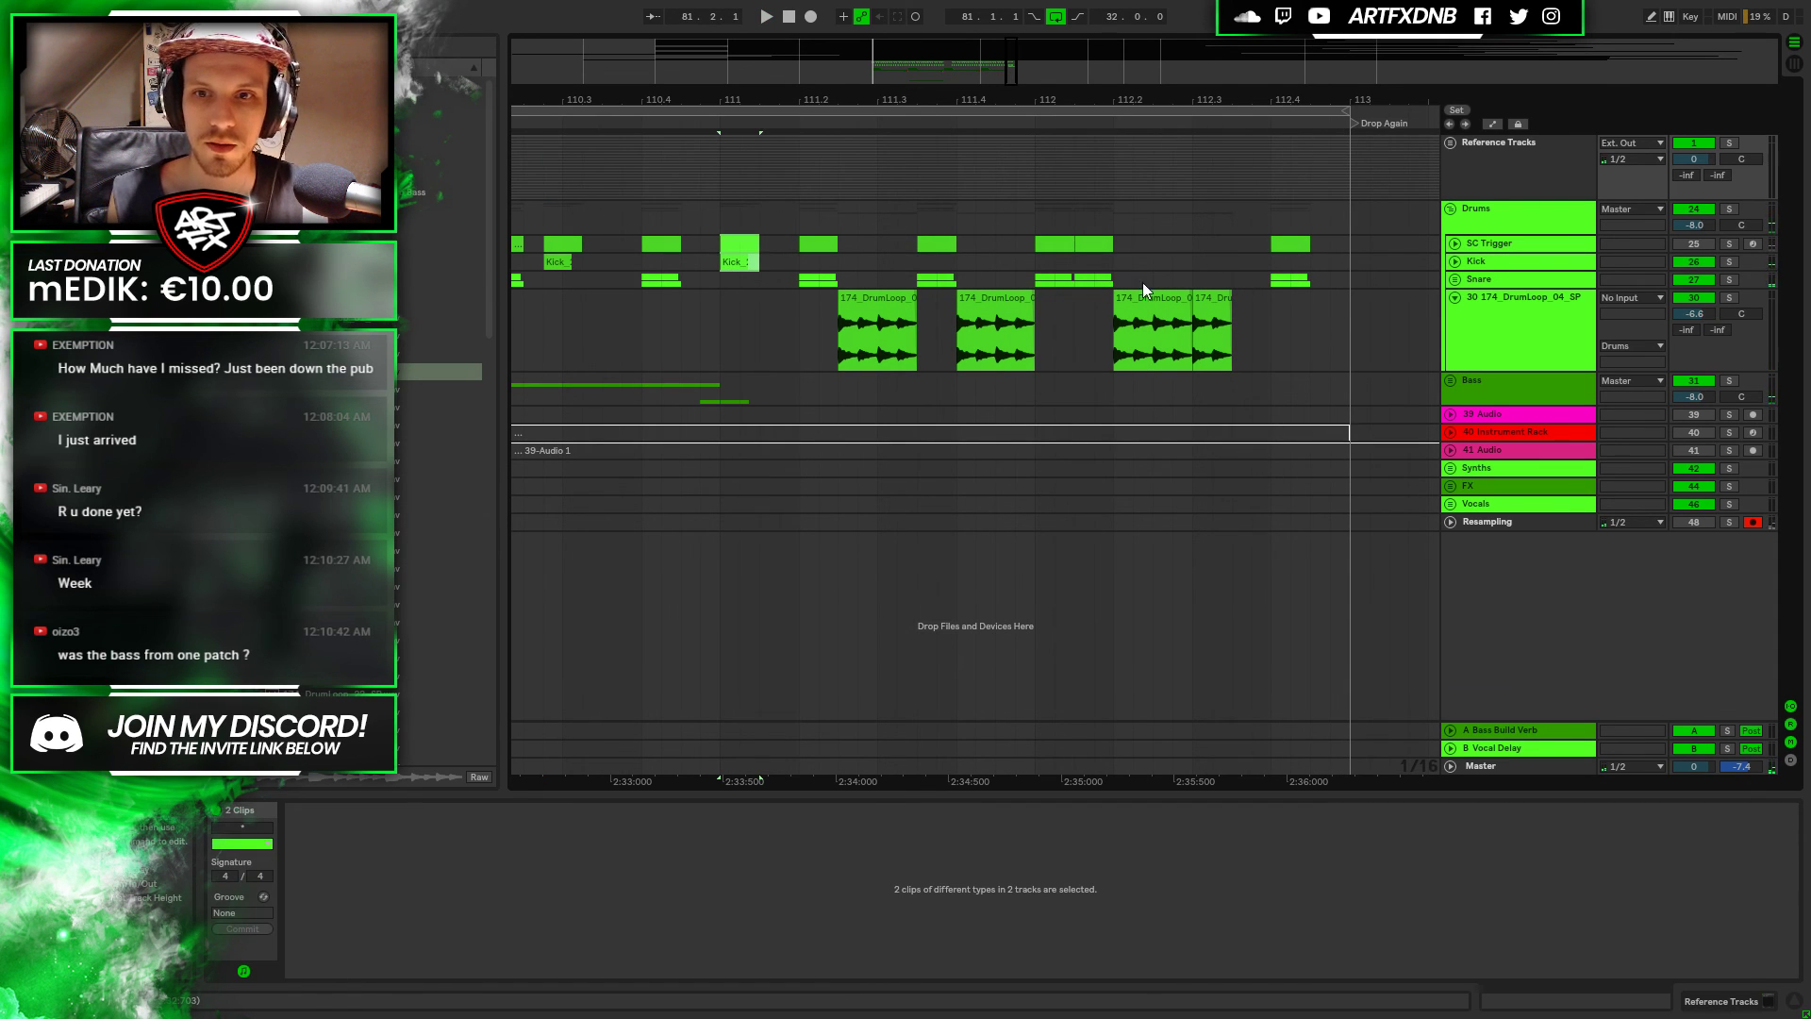
# Copy the SC Trigger and Snare clips from 112.4.1 to 112.3.1, move the short drum loop slice to 112.3.3 and play the fill
pyautogui.click(1287, 249)
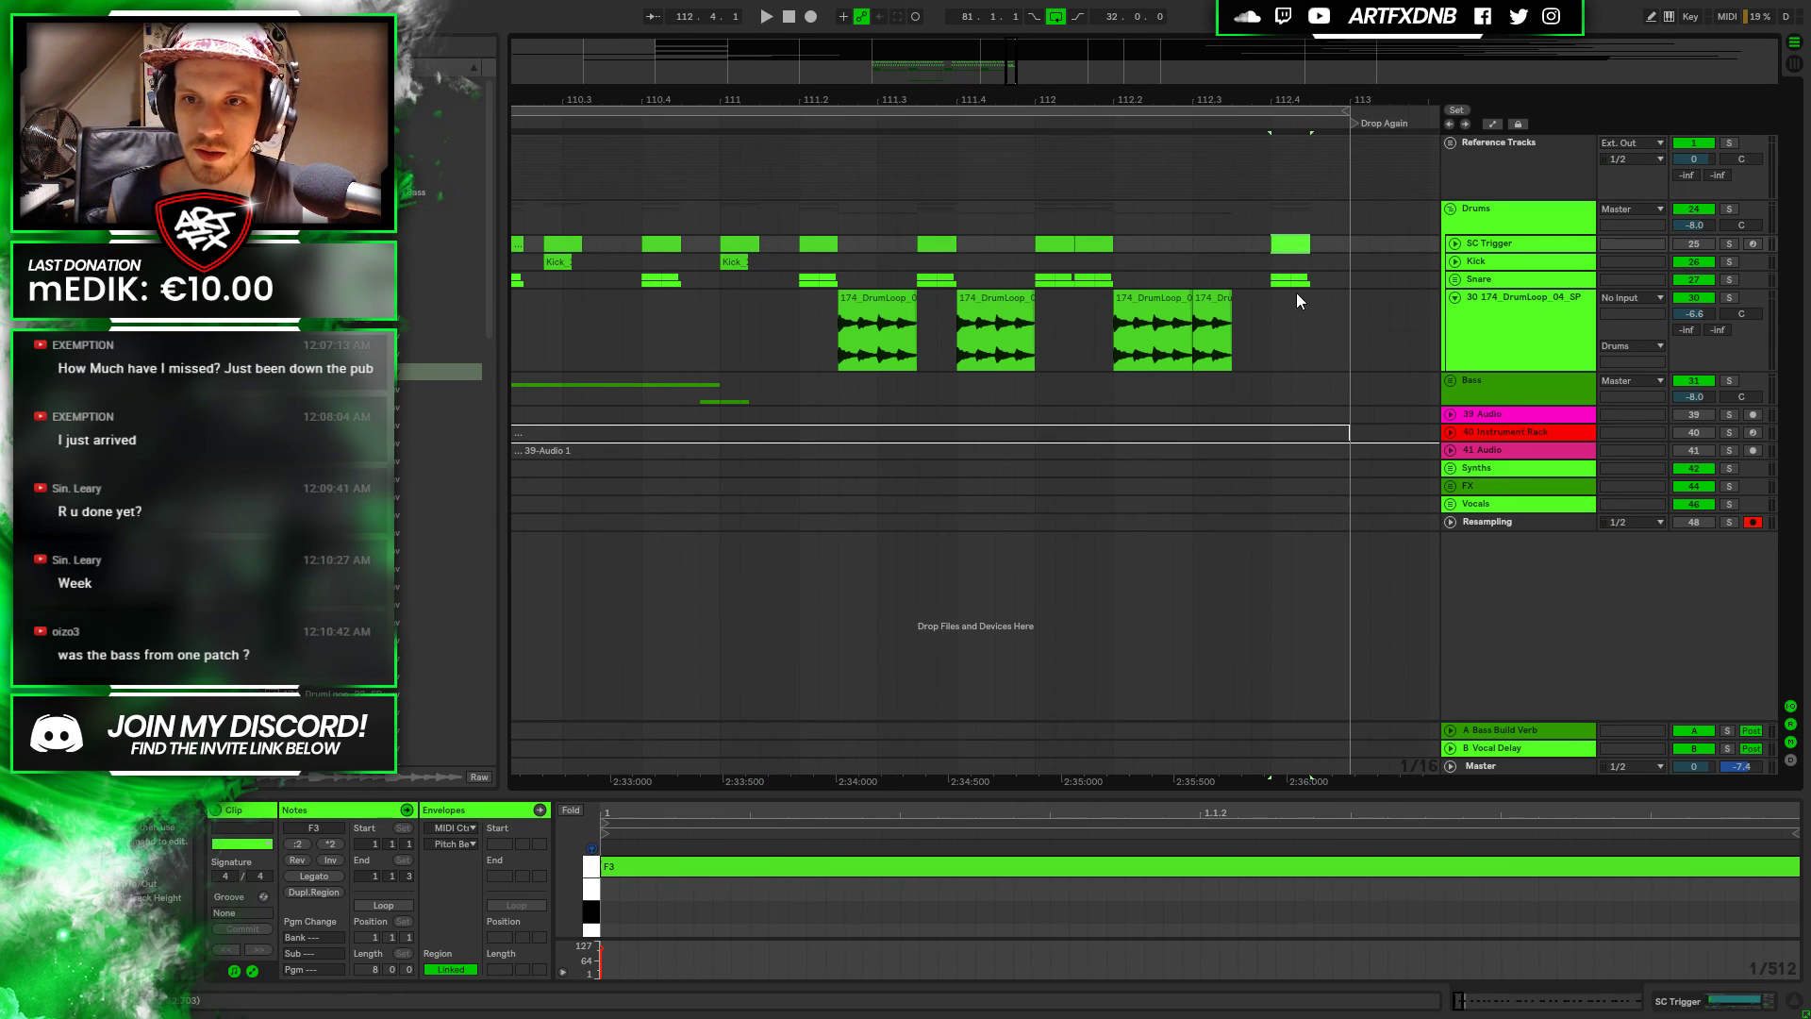
pyautogui.moveTo(1287, 249); pyautogui.dragTo(1212, 251)
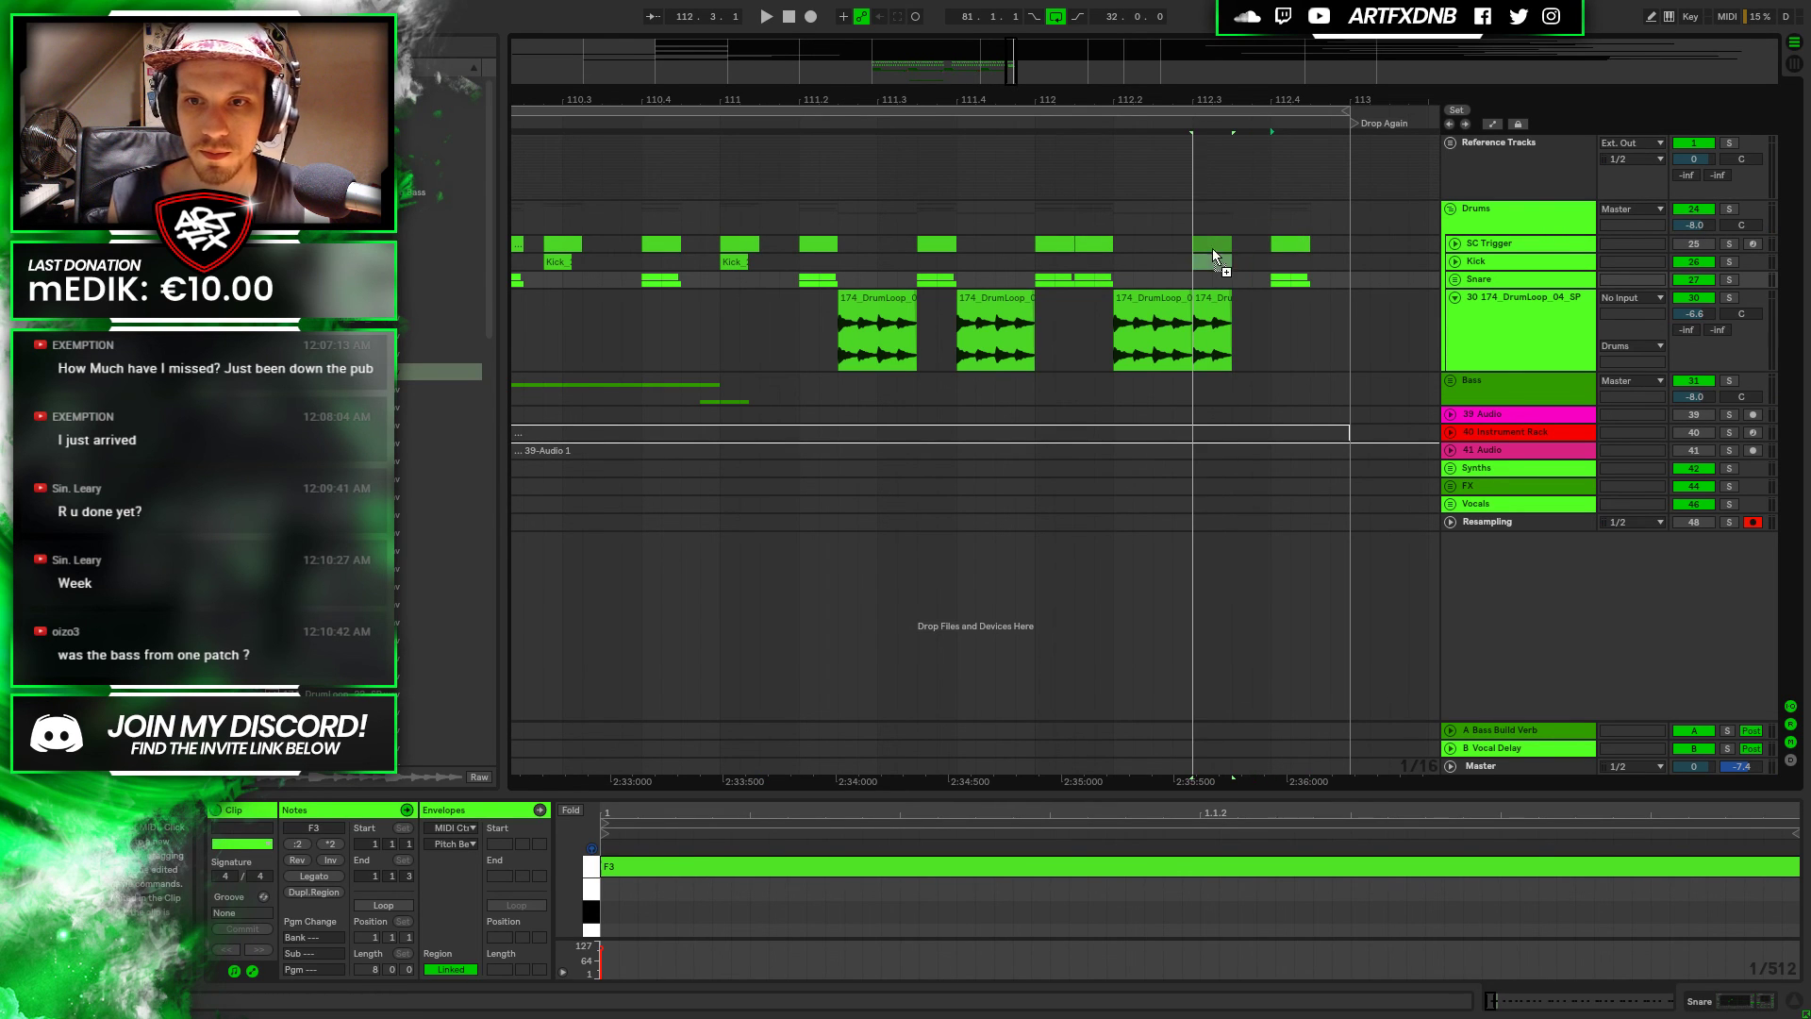
pyautogui.moveTo(1207, 319); pyautogui.dragTo(1247, 318)
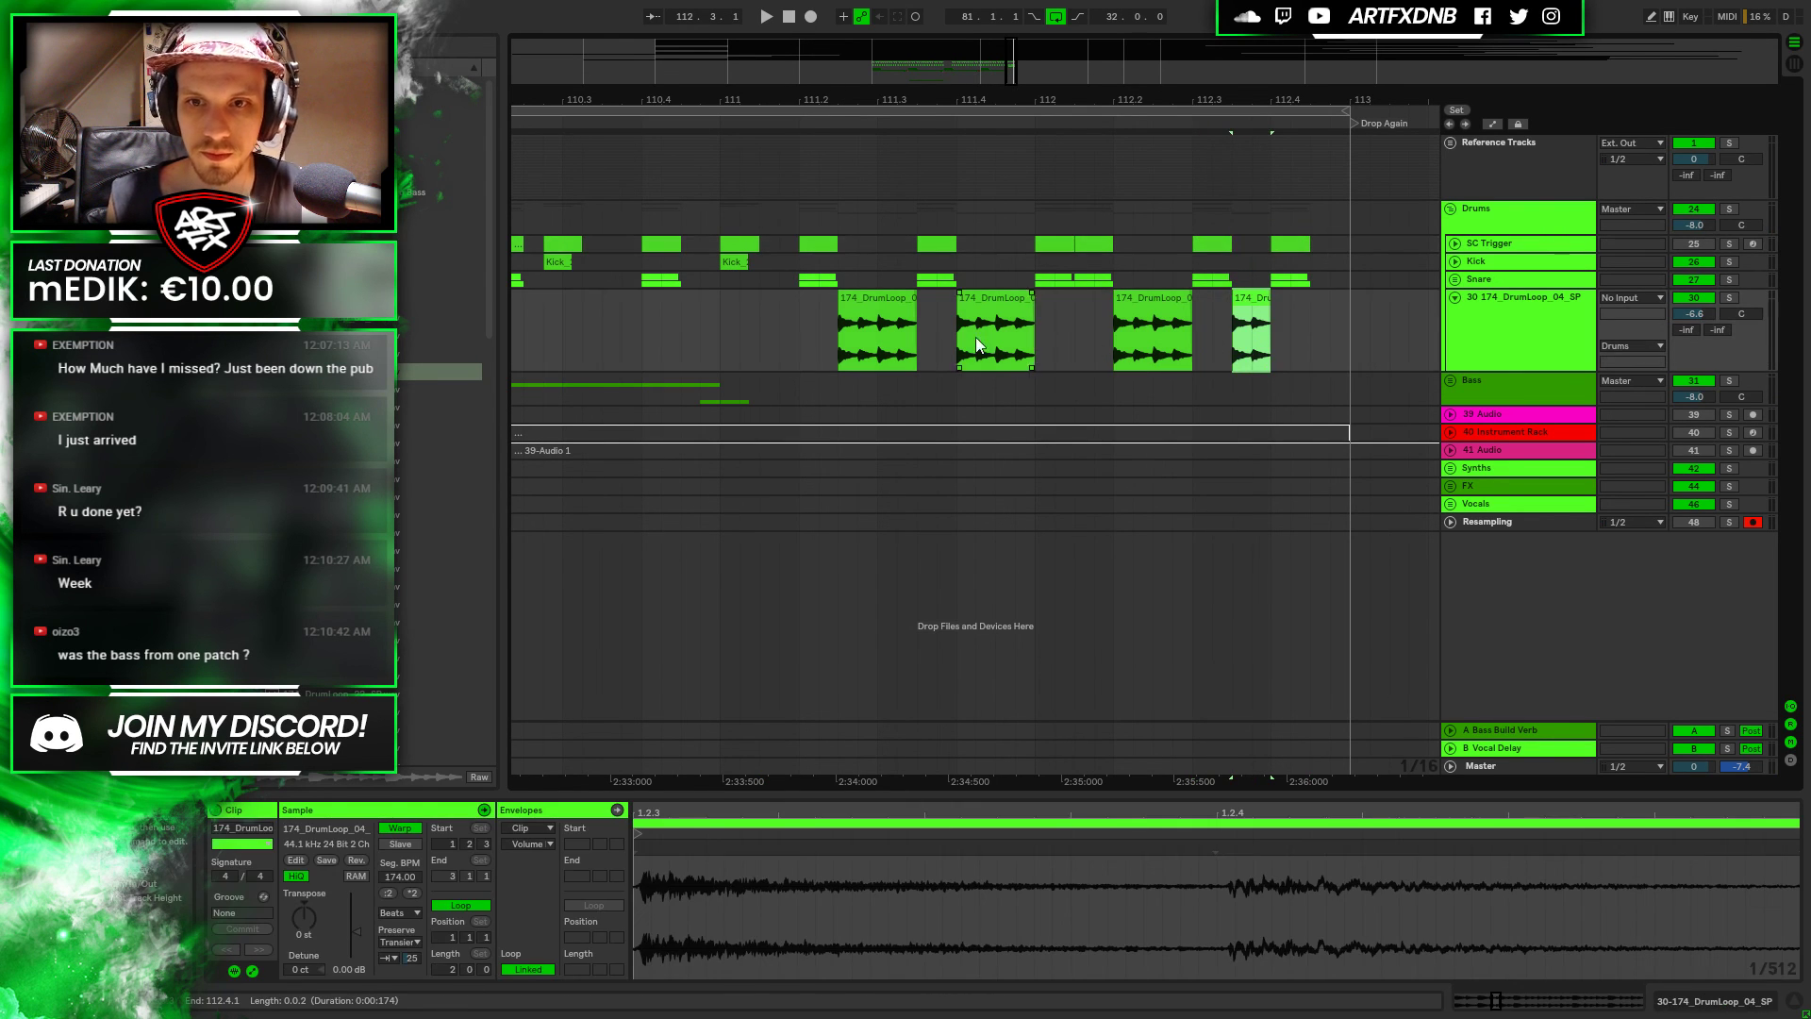
pyautogui.click(707, 315)
pyautogui.press('space')
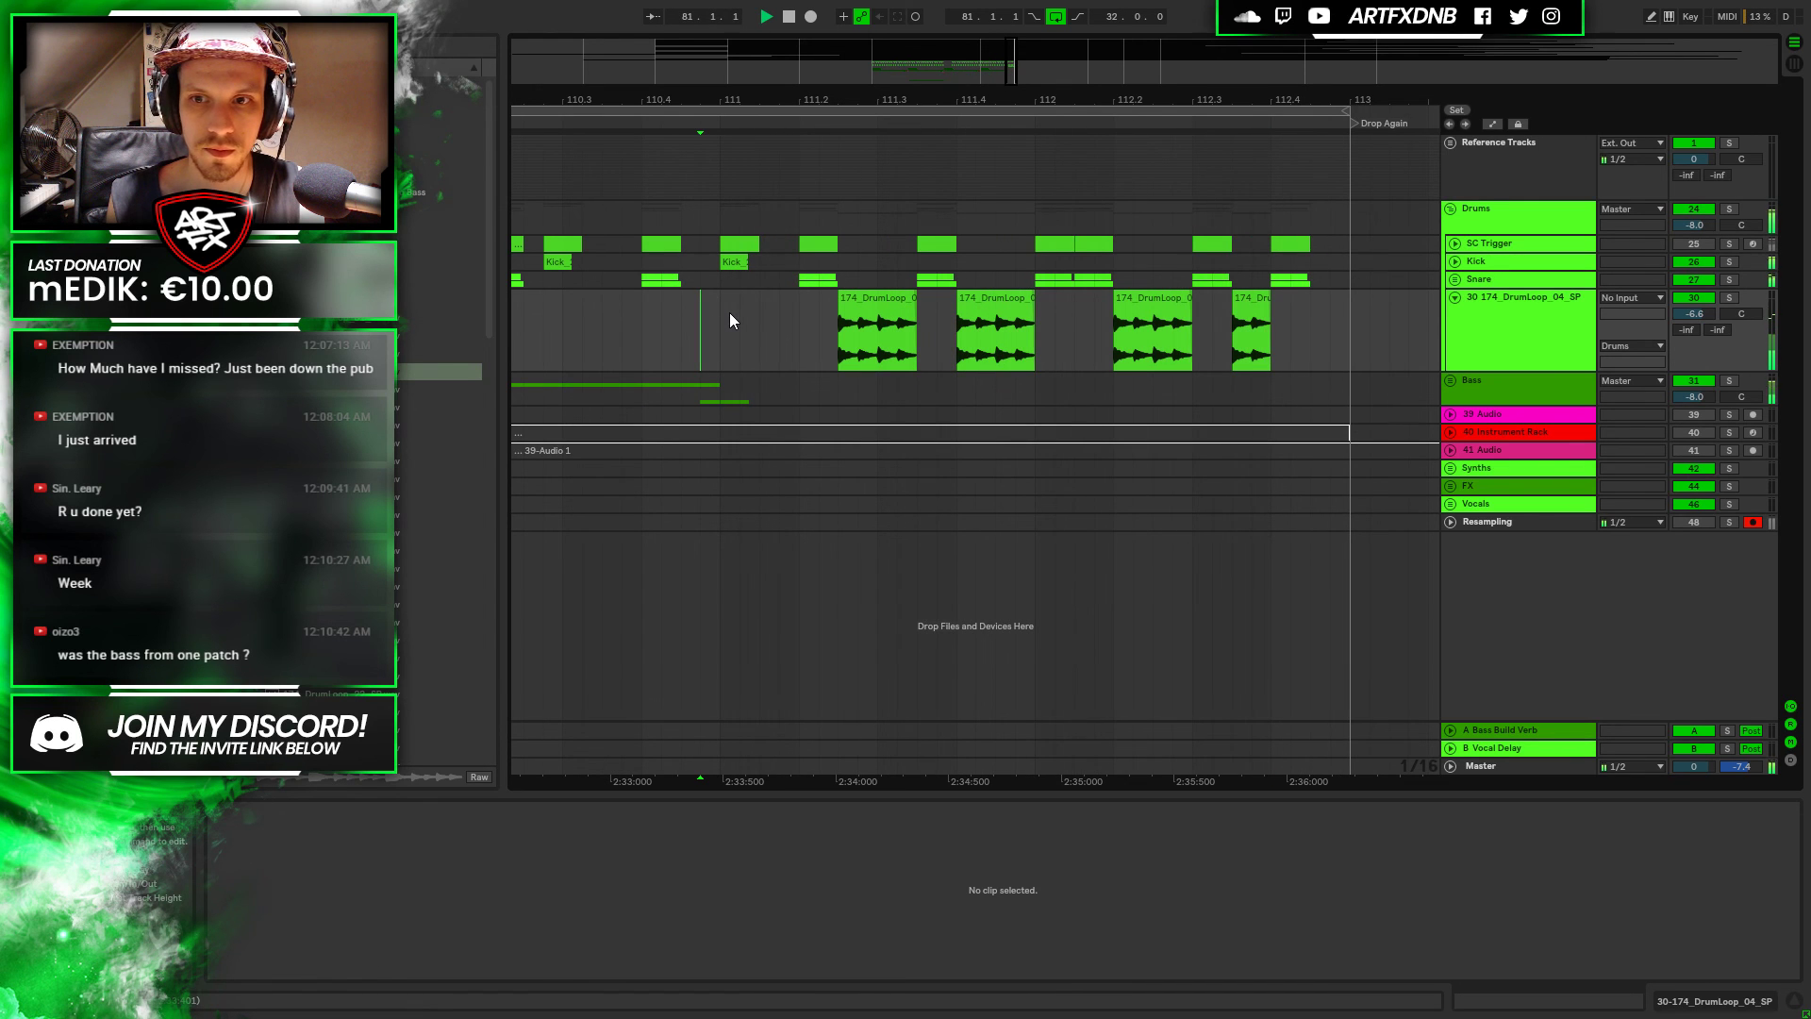
pyautogui.press('space')
# Unfold the Snare group and delete the Snare and Acoustic Layer clips at 112.4.1
pyautogui.click(1308, 250)
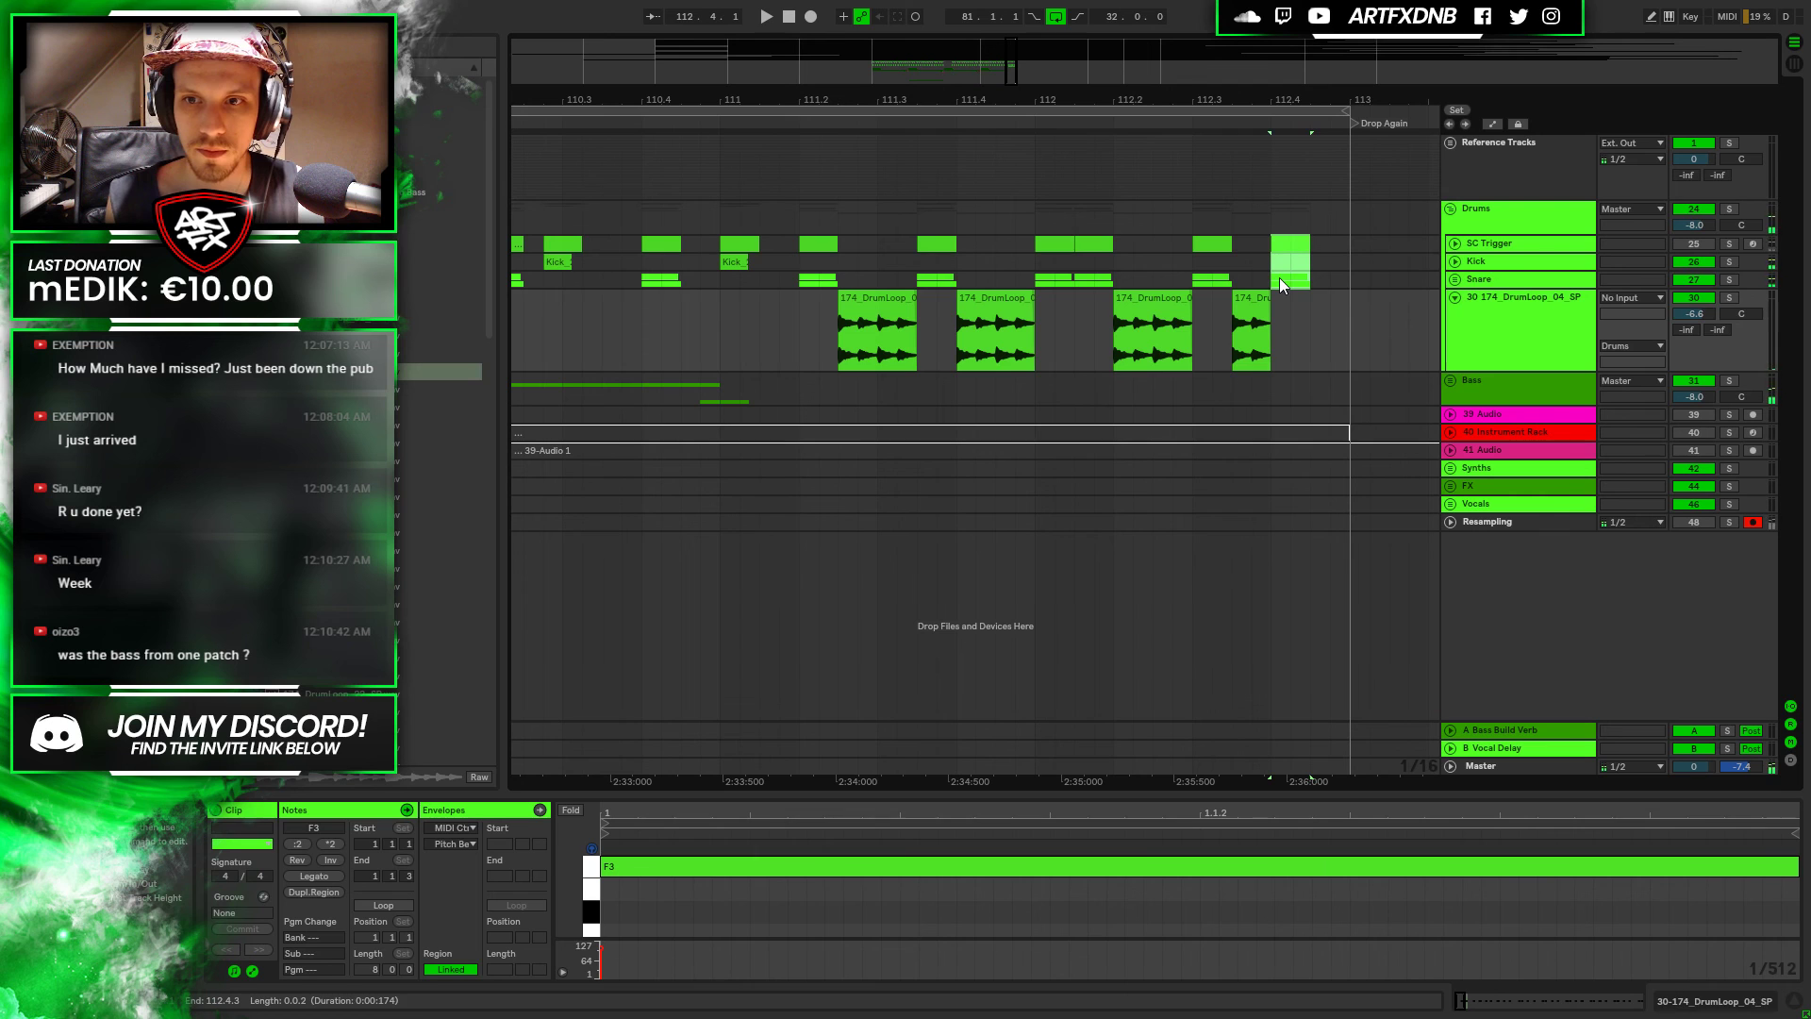
pyautogui.keyDown('shift'); pyautogui.click(1451, 280); pyautogui.keyUp('shift')
pyautogui.click(1453, 280)
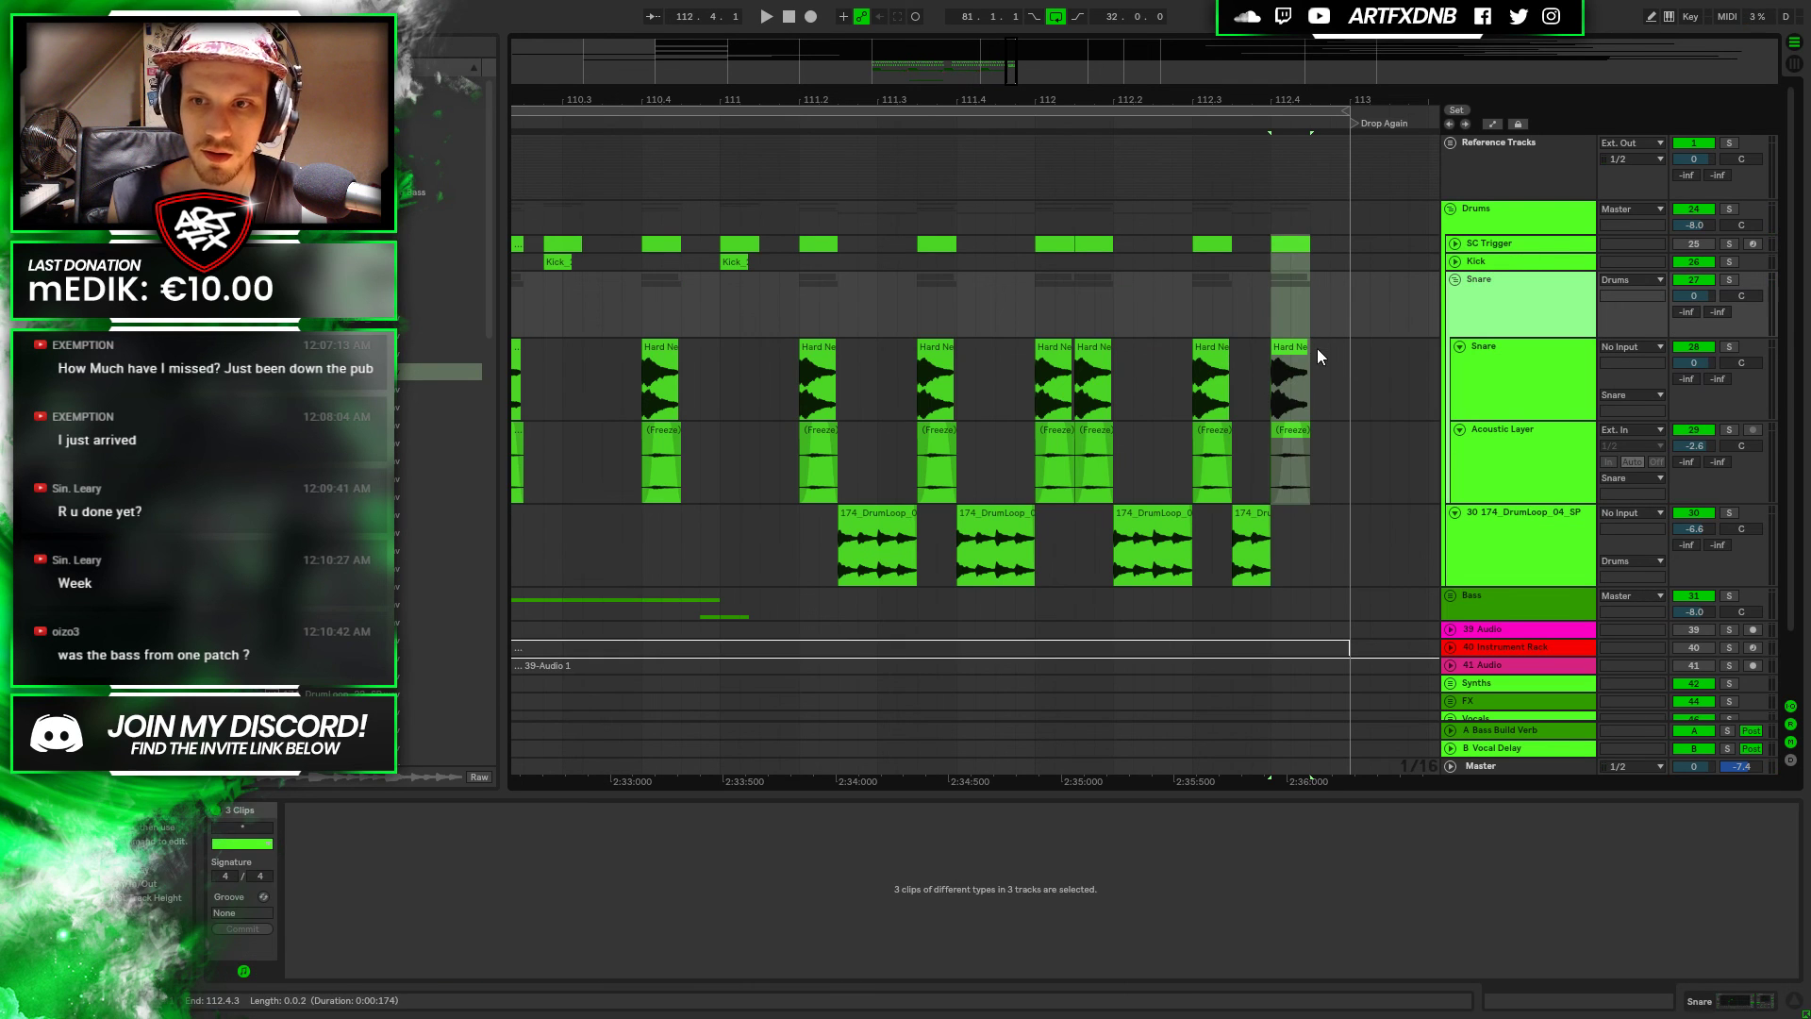
pyautogui.moveTo(1280, 439); pyautogui.dragTo(1285, 351)
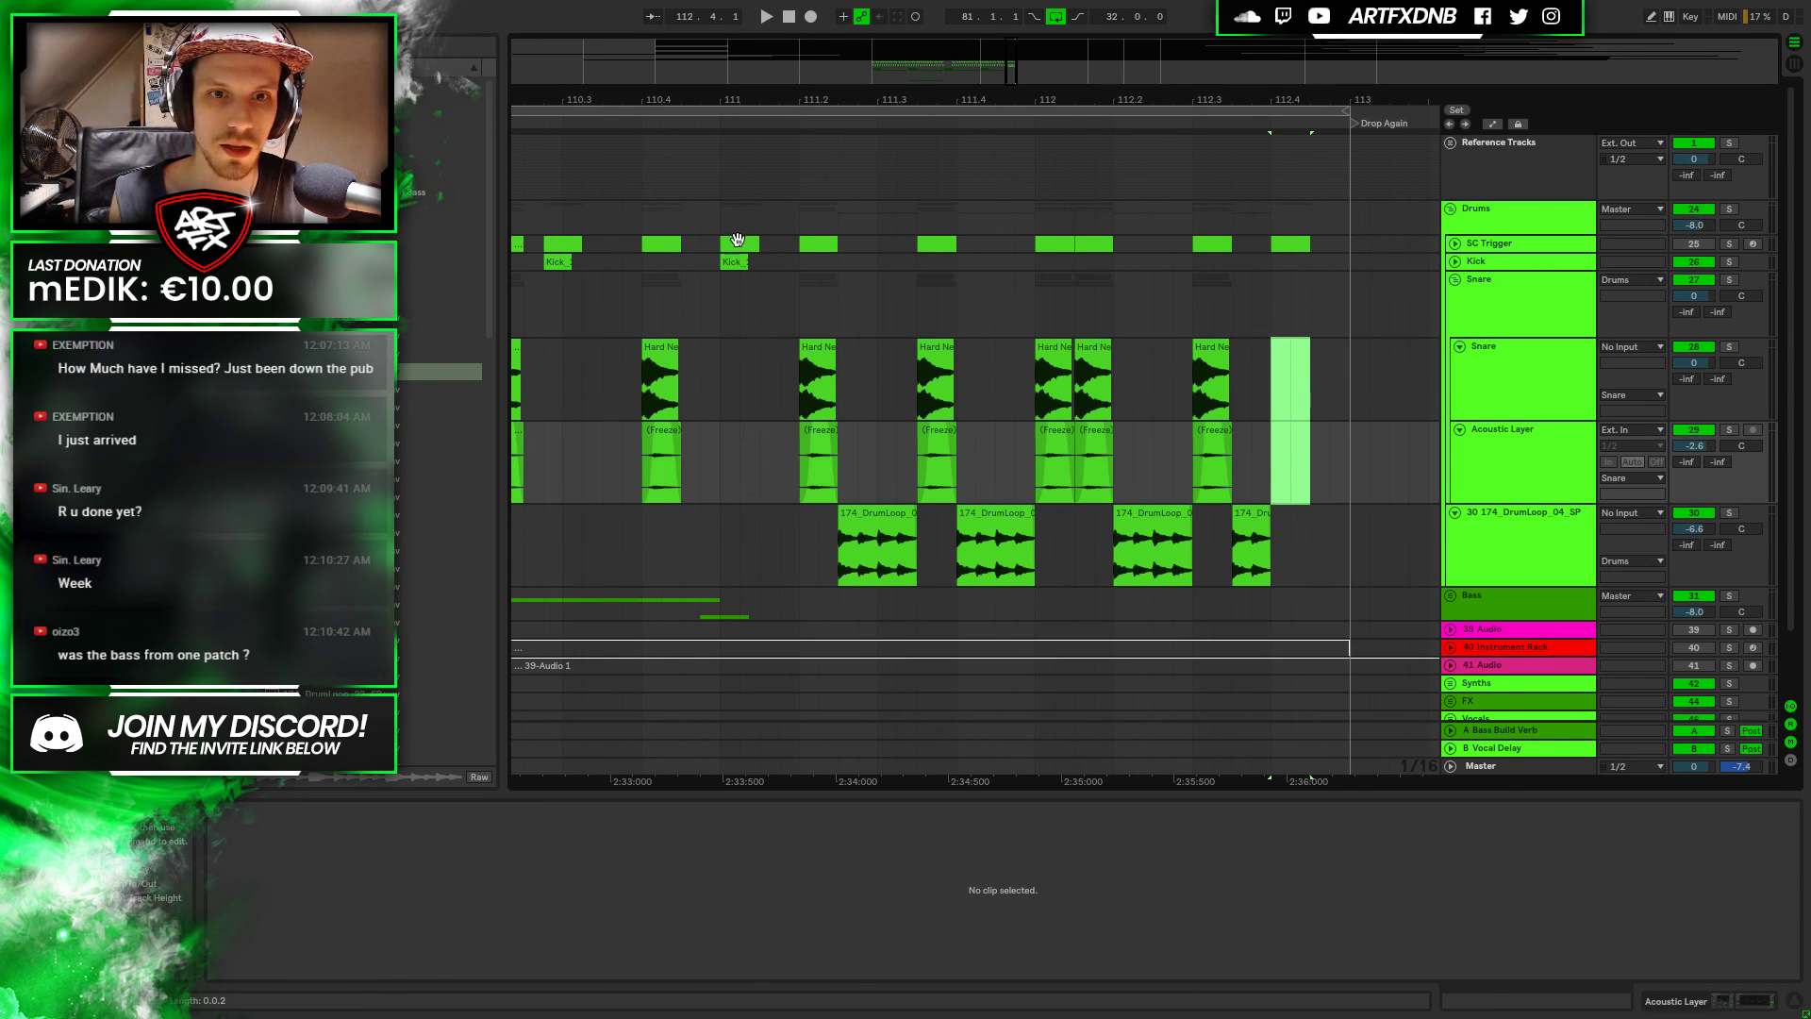
# Copy the SC Trigger and Kick clips from bar 111 to 112.4.1, play the fill and fold the Snare group
pyautogui.click(738, 239)
pyautogui.keyDown('shift'); pyautogui.click(733, 262); pyautogui.keyUp('shift')
pyautogui.moveTo(738, 243); pyautogui.dragTo(1293, 241)
pyautogui.click(709, 250)
pyautogui.press('space')
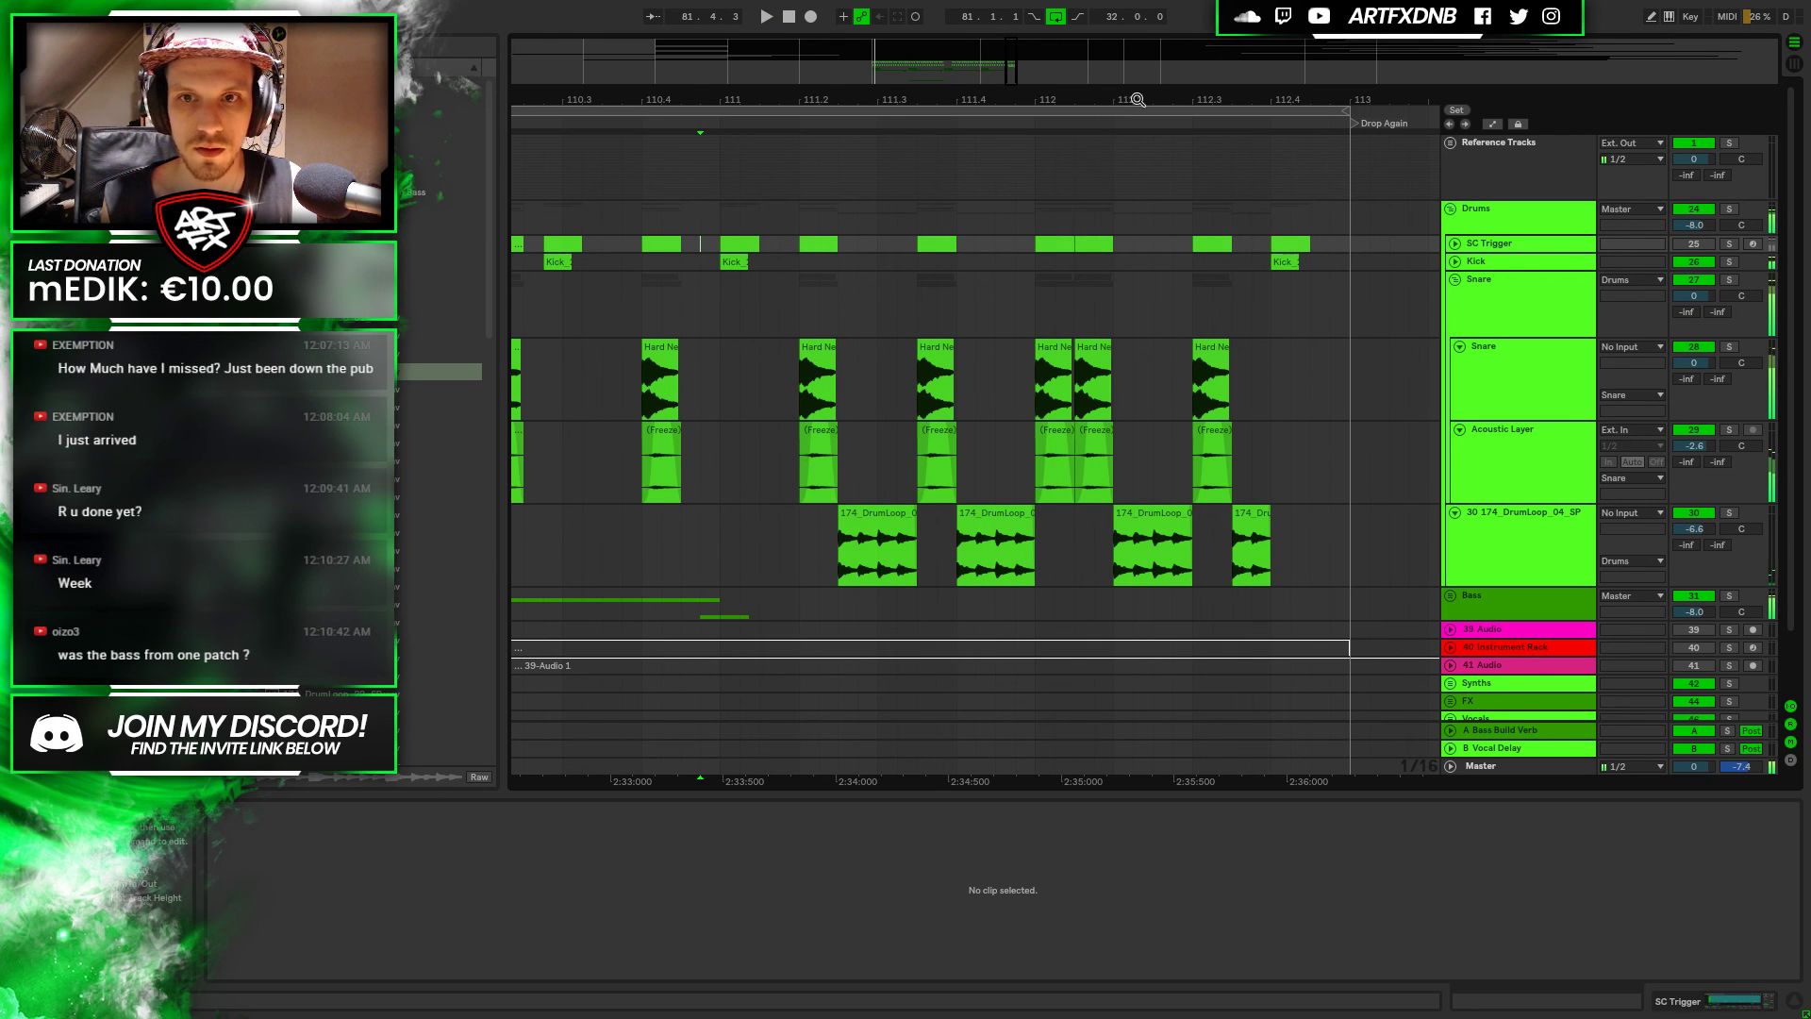
pyautogui.keyDown('ctrl'); pyautogui.scroll(-3, 1363, 169); pyautogui.keyUp('ctrl')
pyautogui.click(1454, 280)
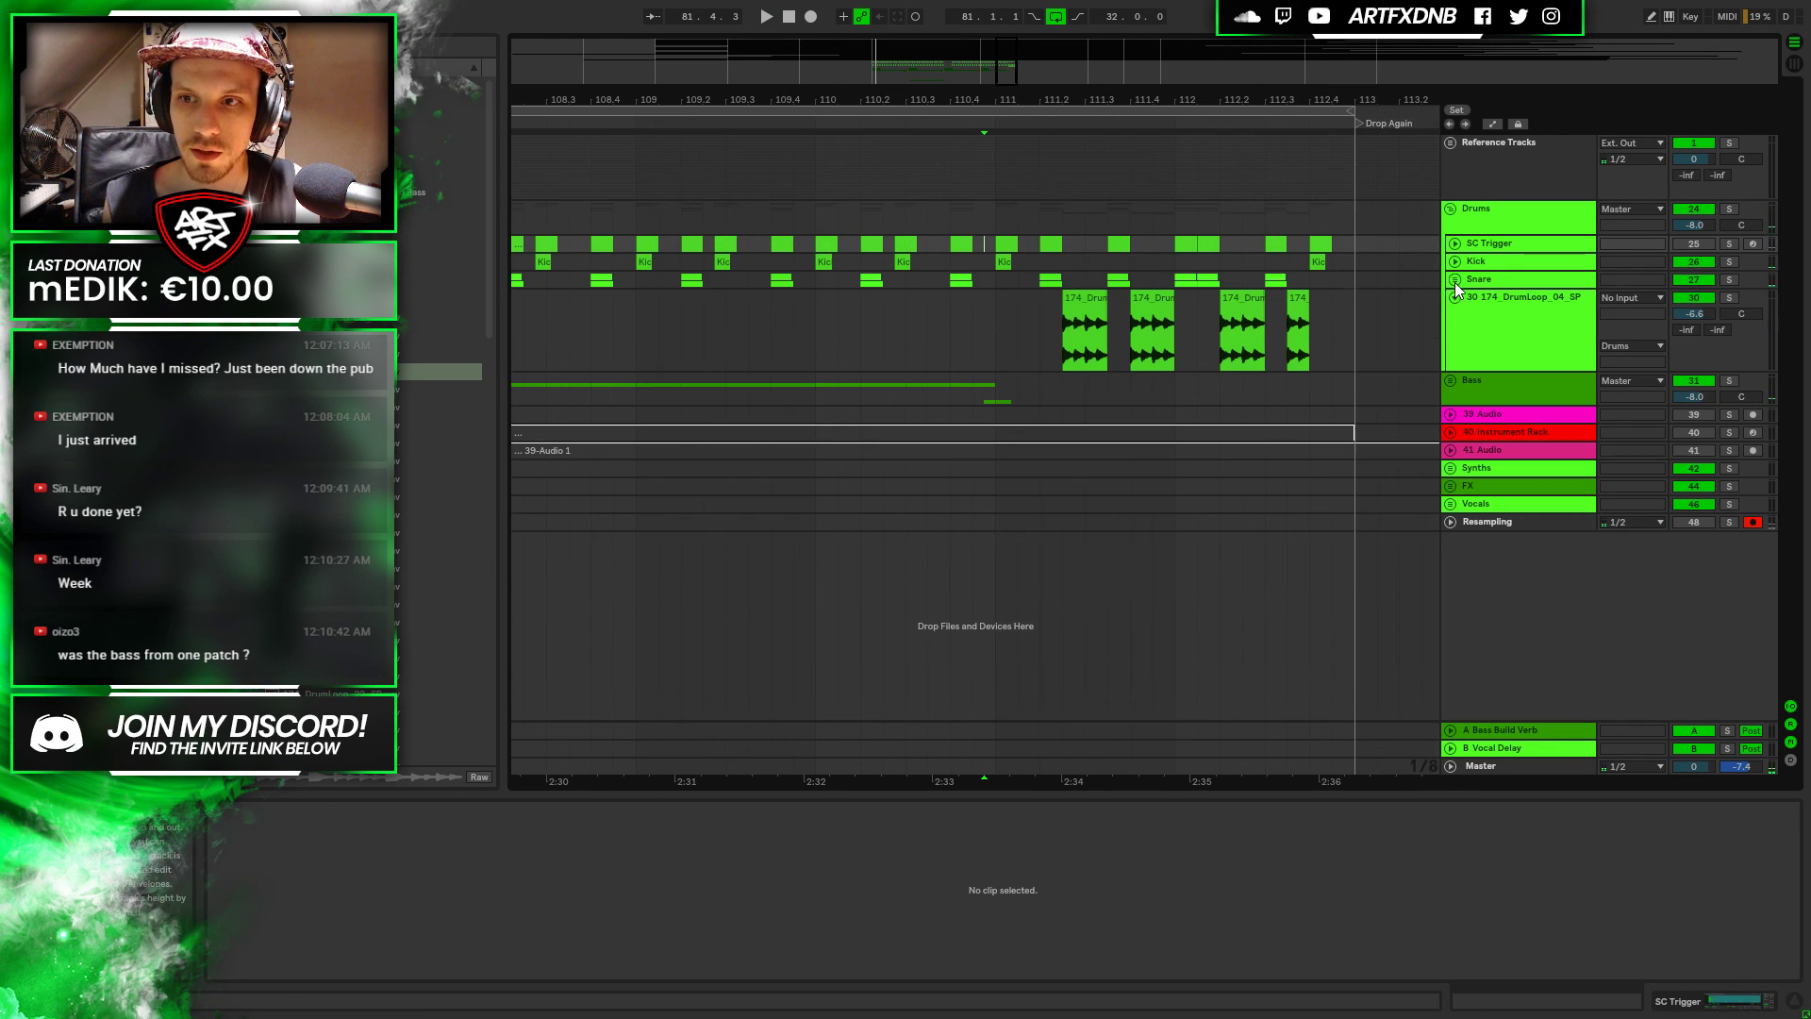
# Unfold the Bass group, solo the 32 Serum_x64 track and play its first clip at bar 81
pyautogui.moveTo(861, 96); pyautogui.dragTo(868, 19)
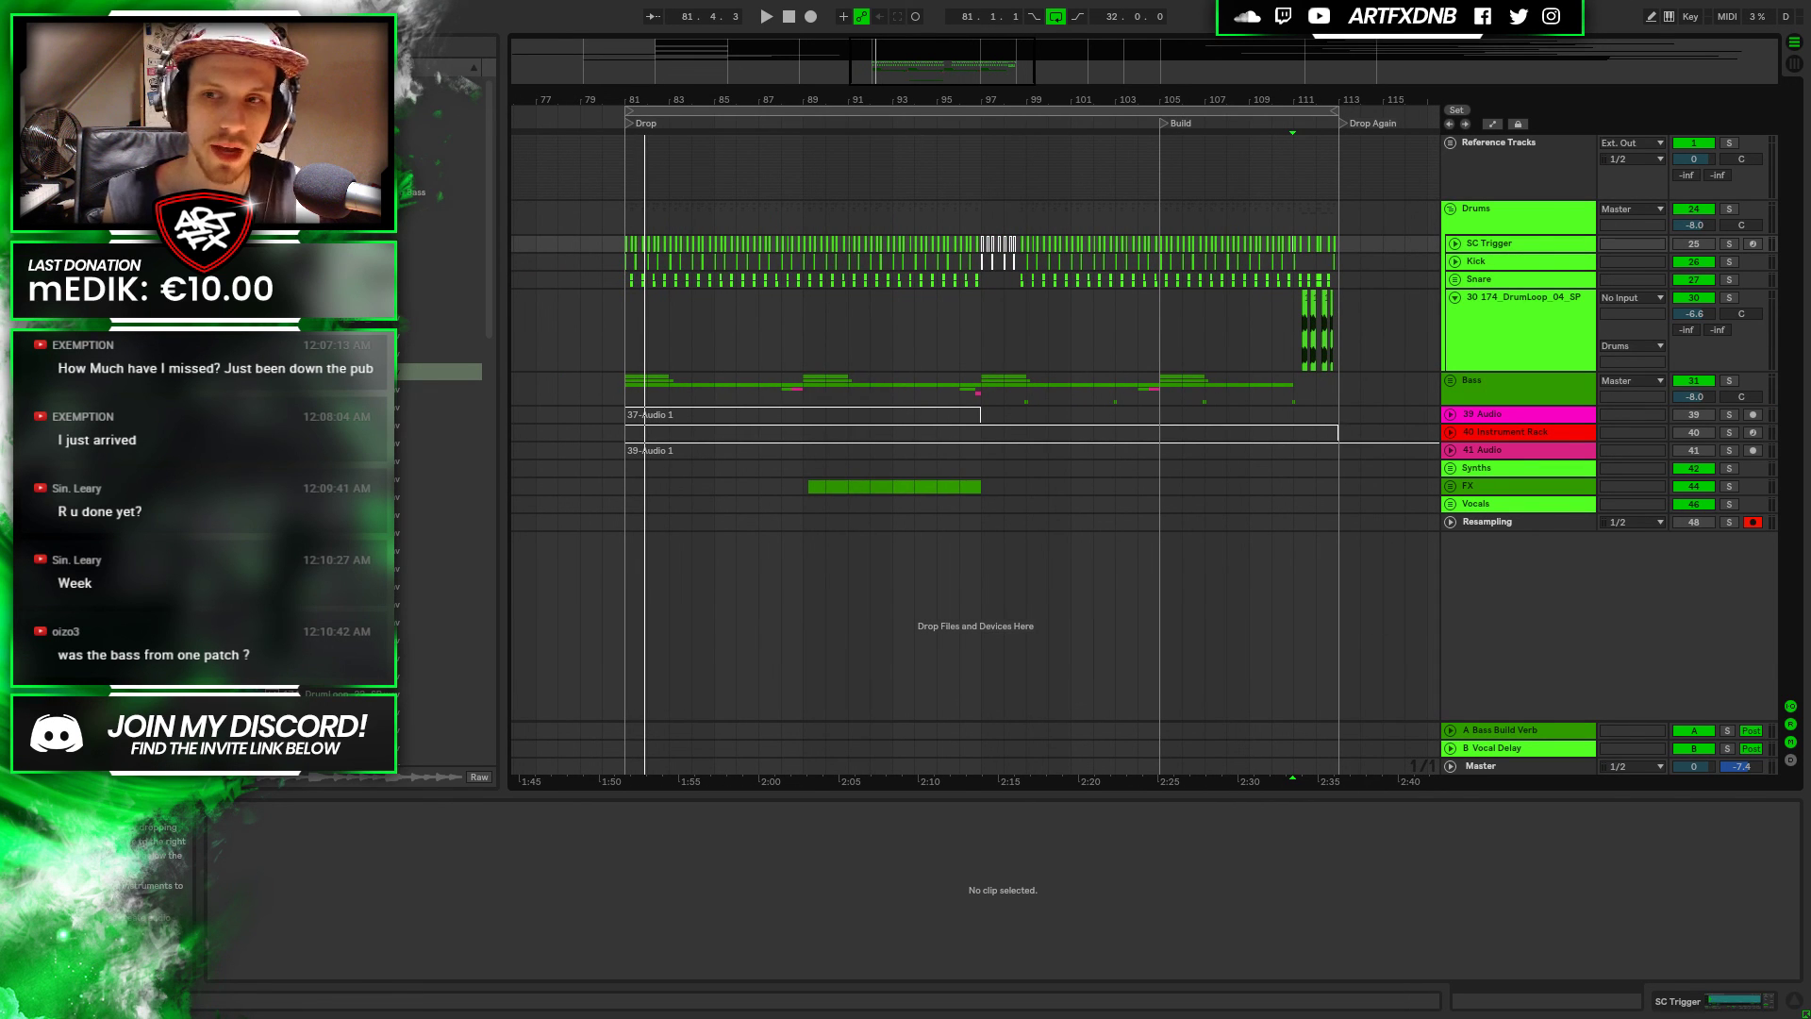
pyautogui.click(1451, 381)
pyautogui.scroll(-4, 1472, 453)
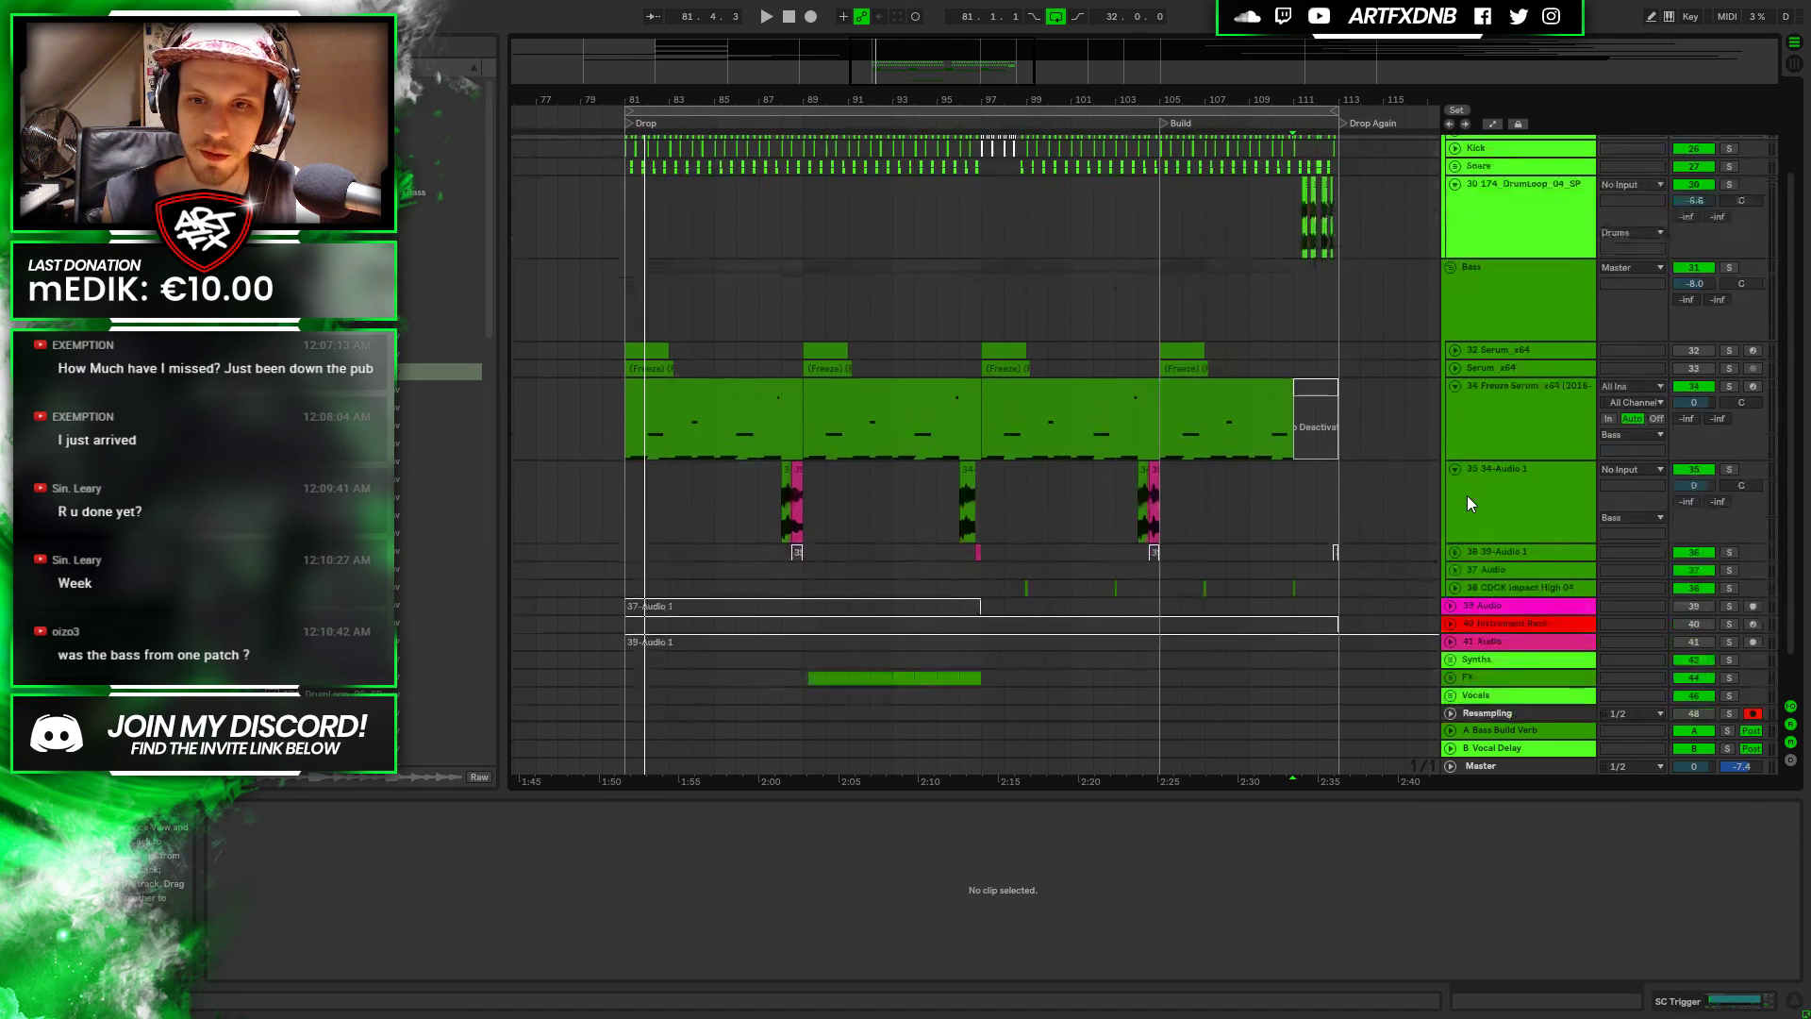
pyautogui.click(1458, 306)
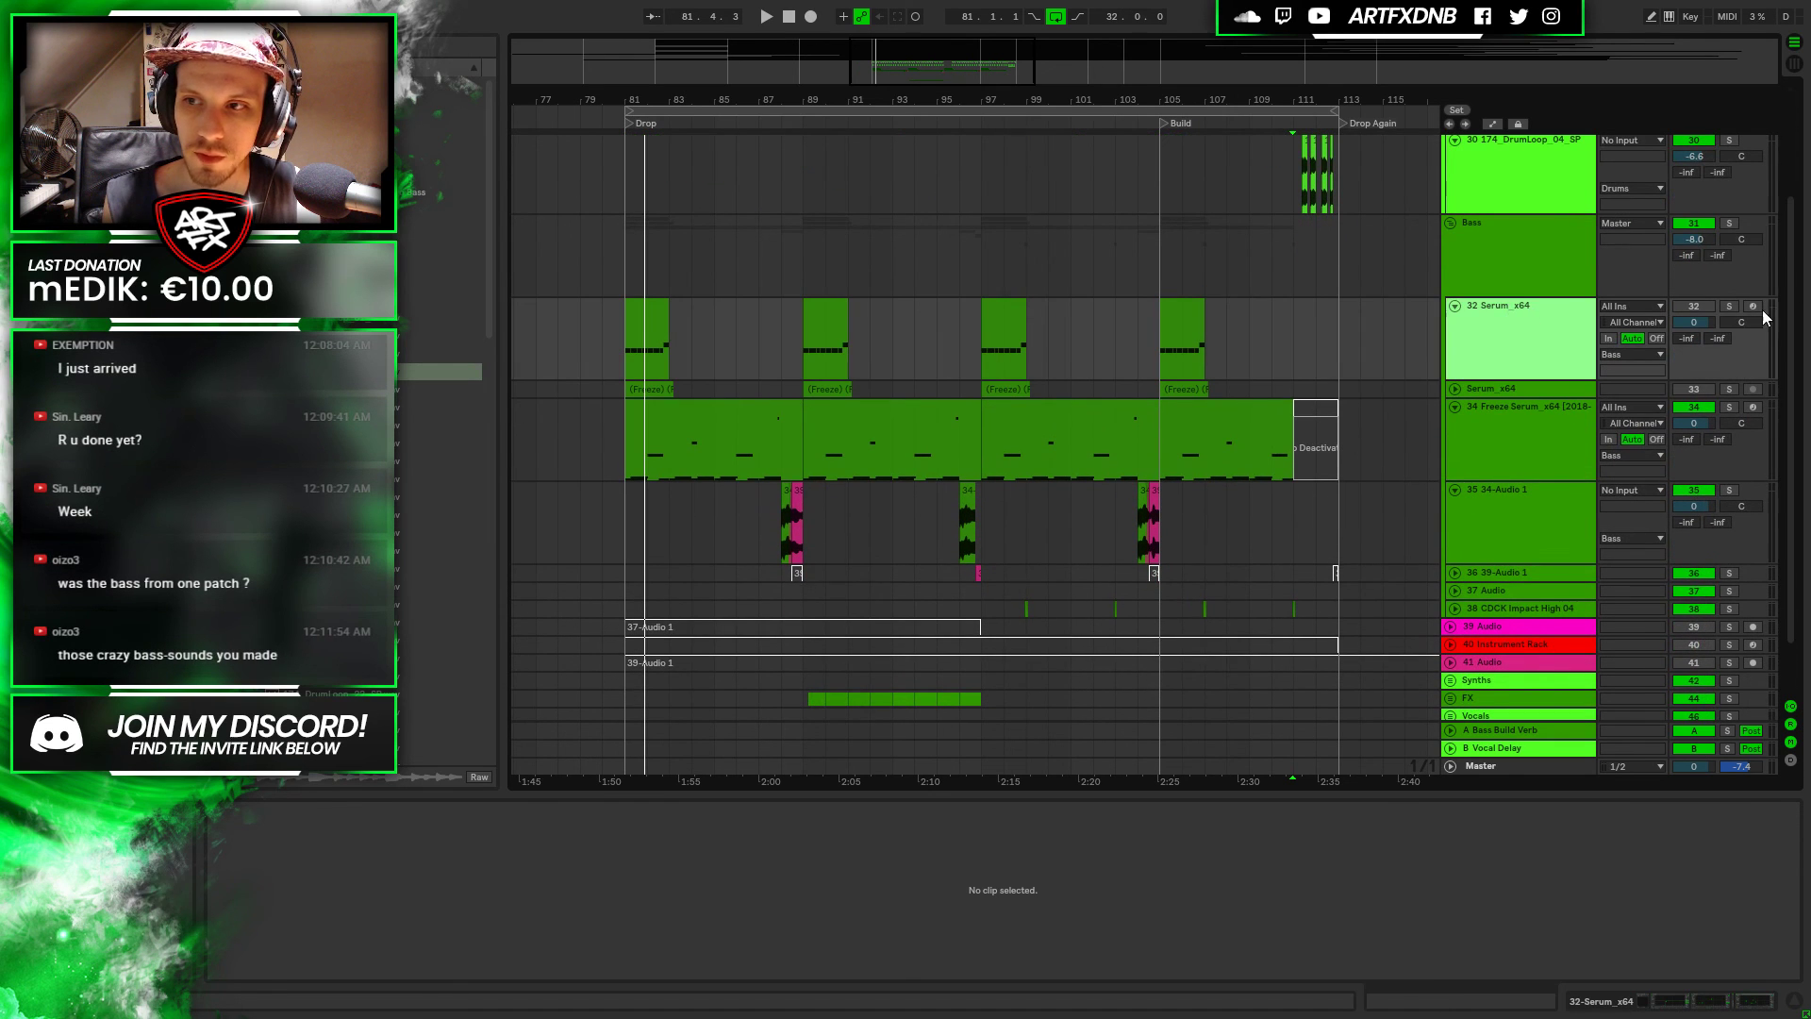
pyautogui.click(1734, 306)
pyautogui.click(647, 316)
pyautogui.press('space')
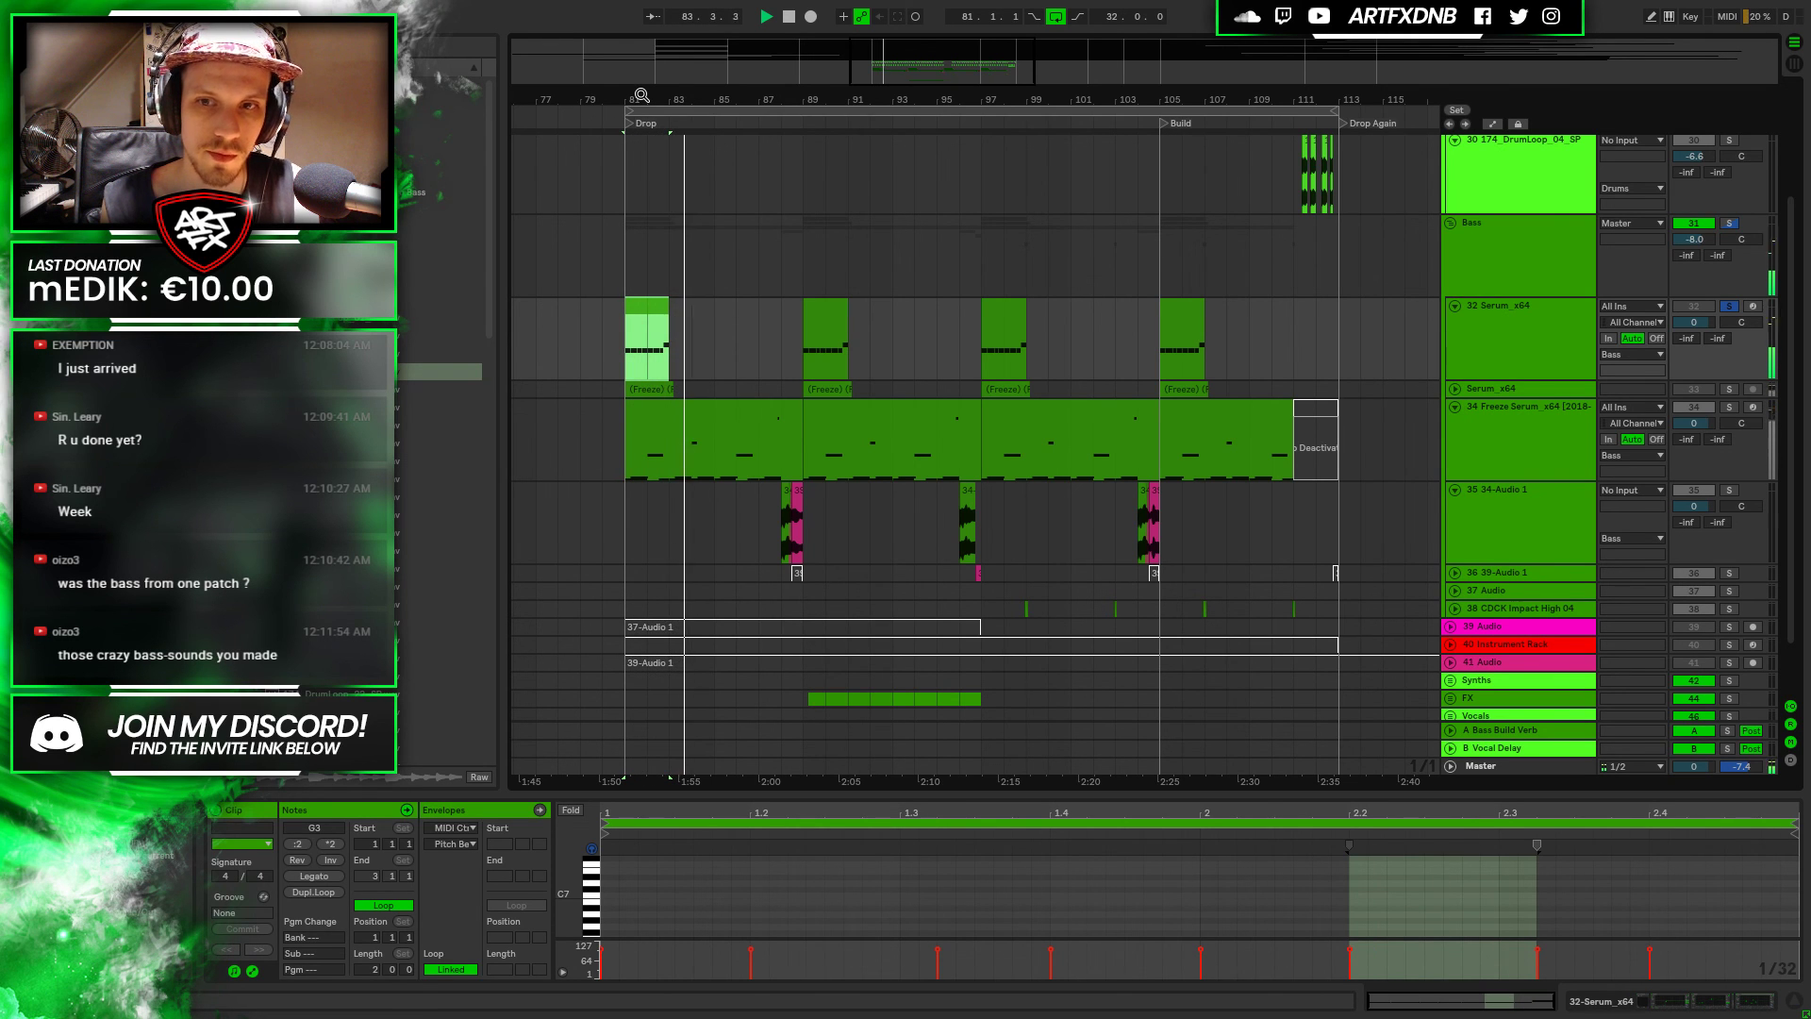
pyautogui.press('space')
# Delete the repeated clips on the 32 Serum_x64 and frozen Serum_x64 tracks between bars 89 and 109
pyautogui.moveTo(798, 338)
pyautogui.mouseDown()
pyautogui.moveTo(1390, 334)
pyautogui.moveTo(1299, 345)
pyautogui.moveTo(1245, 387)
pyautogui.moveTo(794, 337)
pyautogui.mouseUp()
pyautogui.press('Delete')
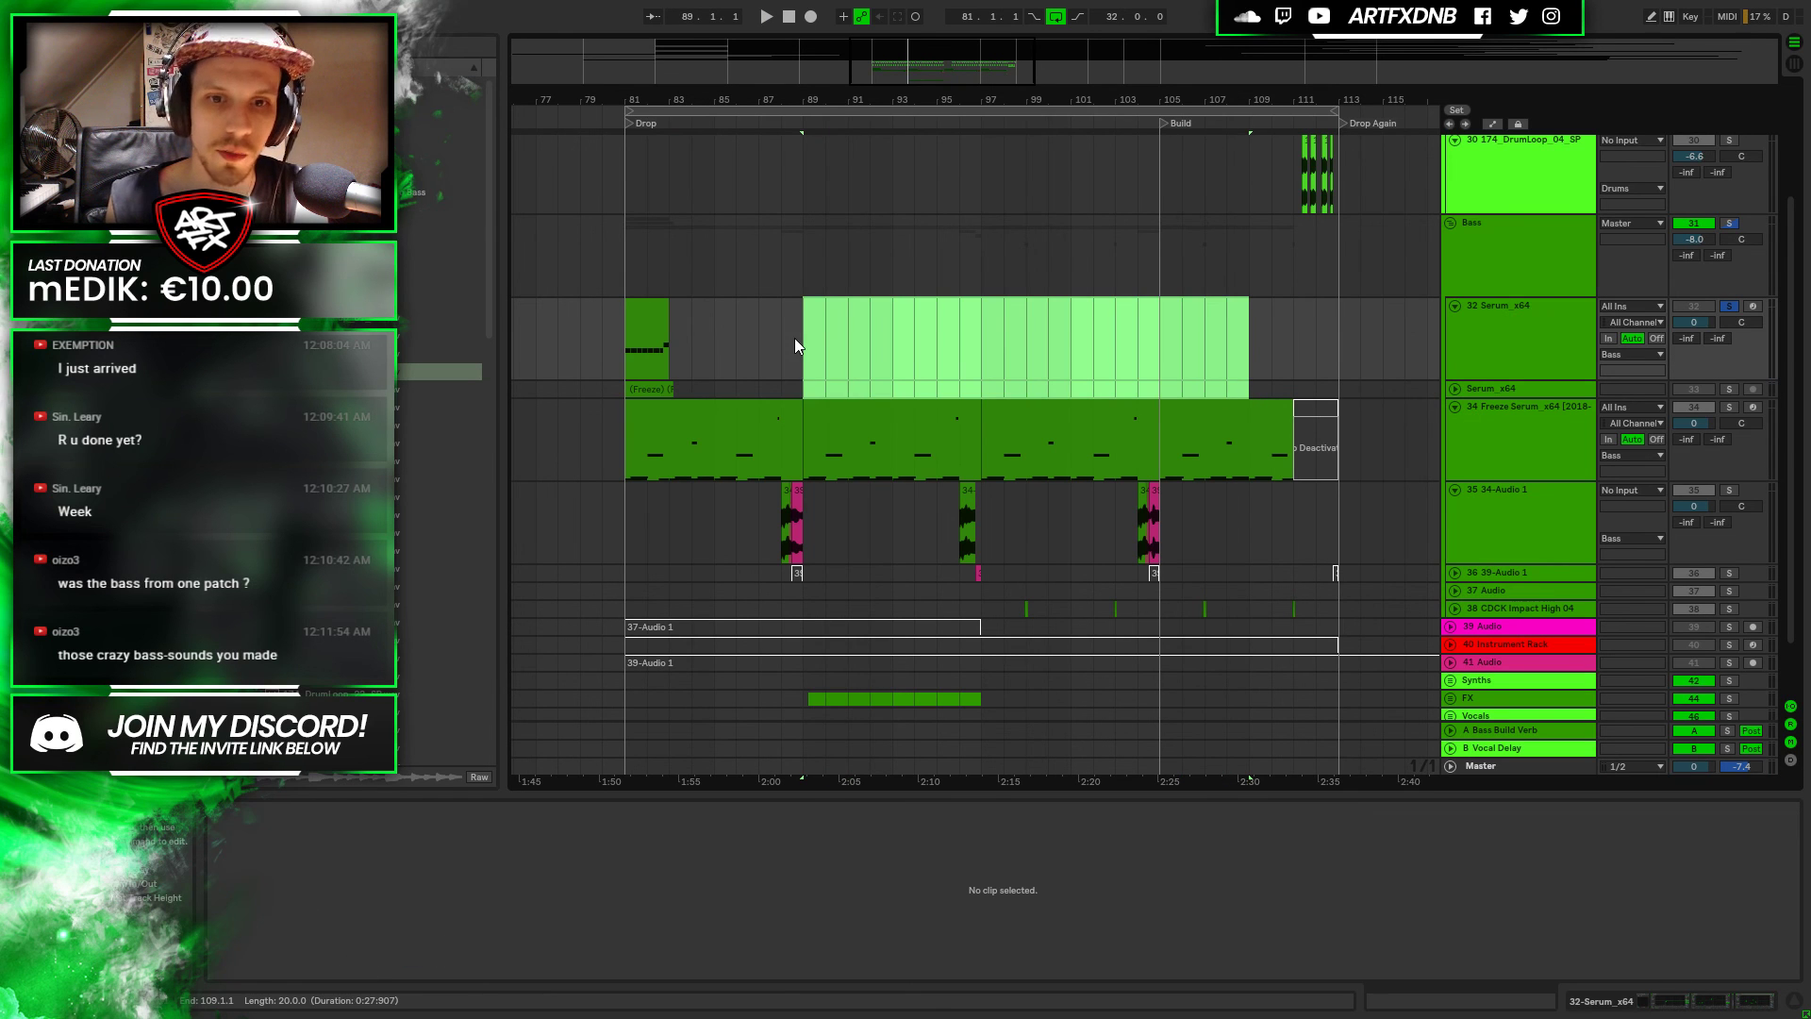
pyautogui.click(662, 383)
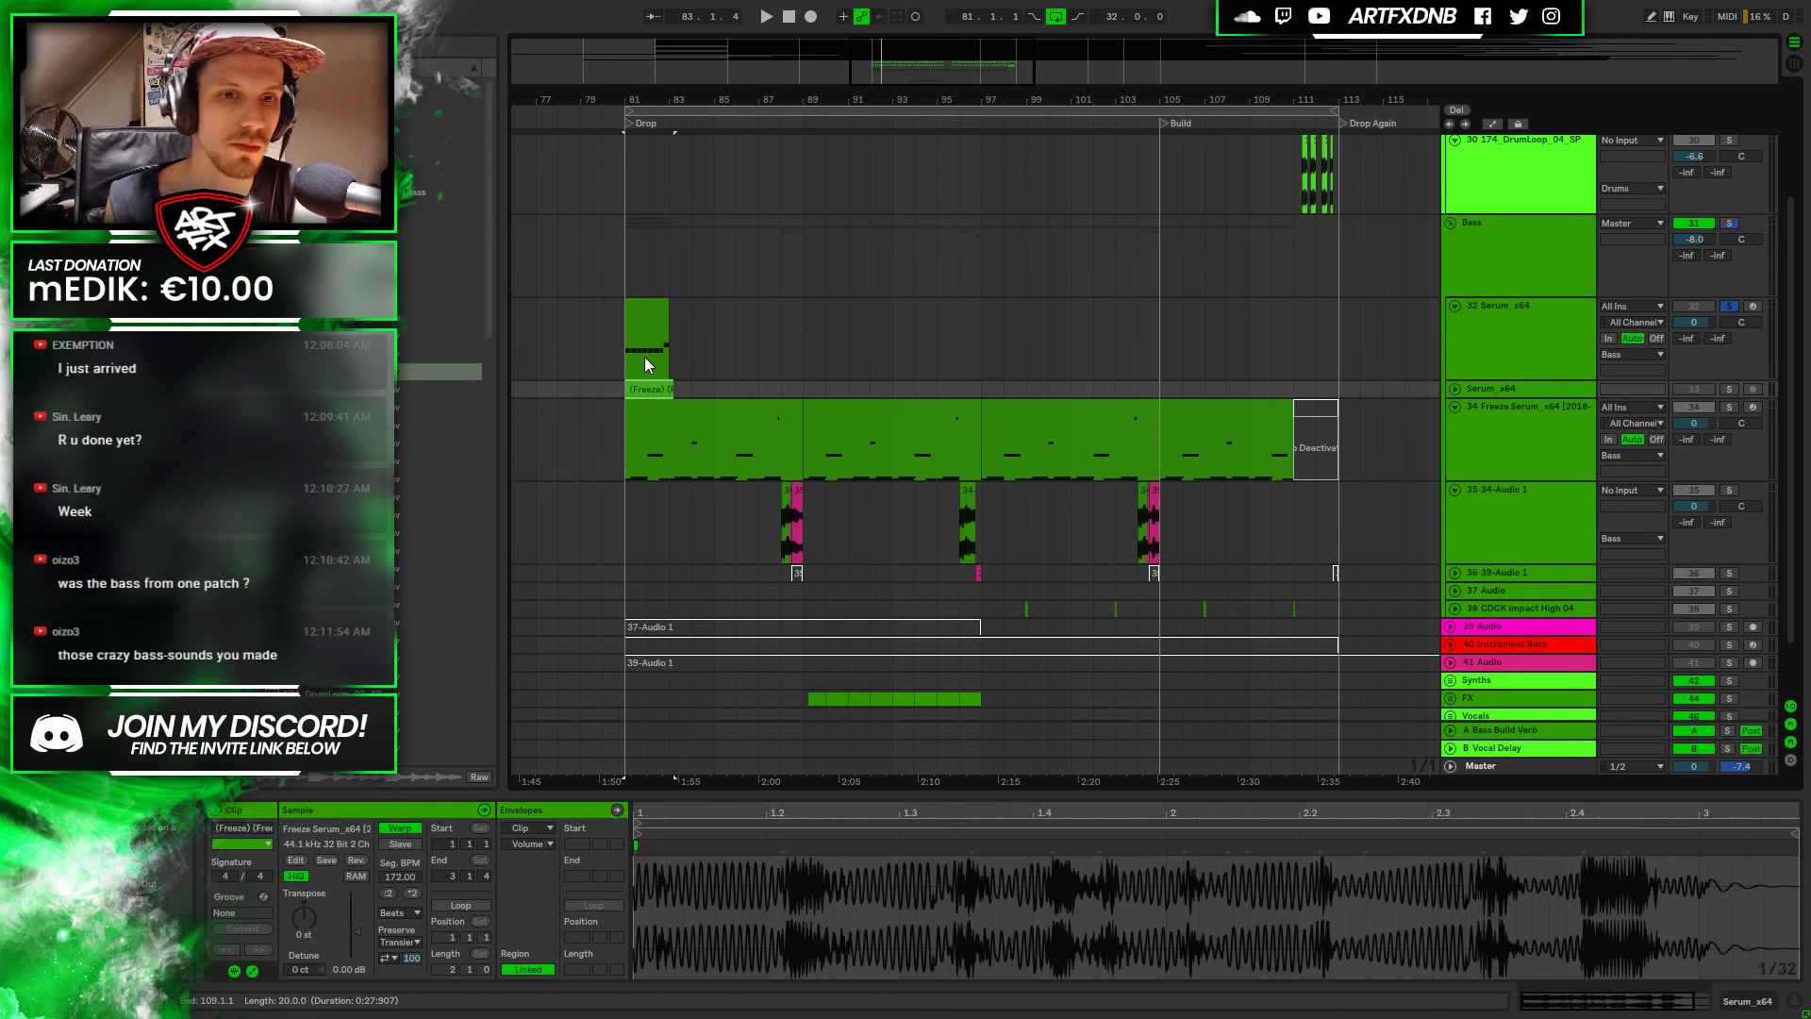
# Show the device chain of the 34 Freeze Serum_x64 track, solo the track and play its first clip from bar 81
pyautogui.click(653, 419)
pyautogui.click(1540, 458)
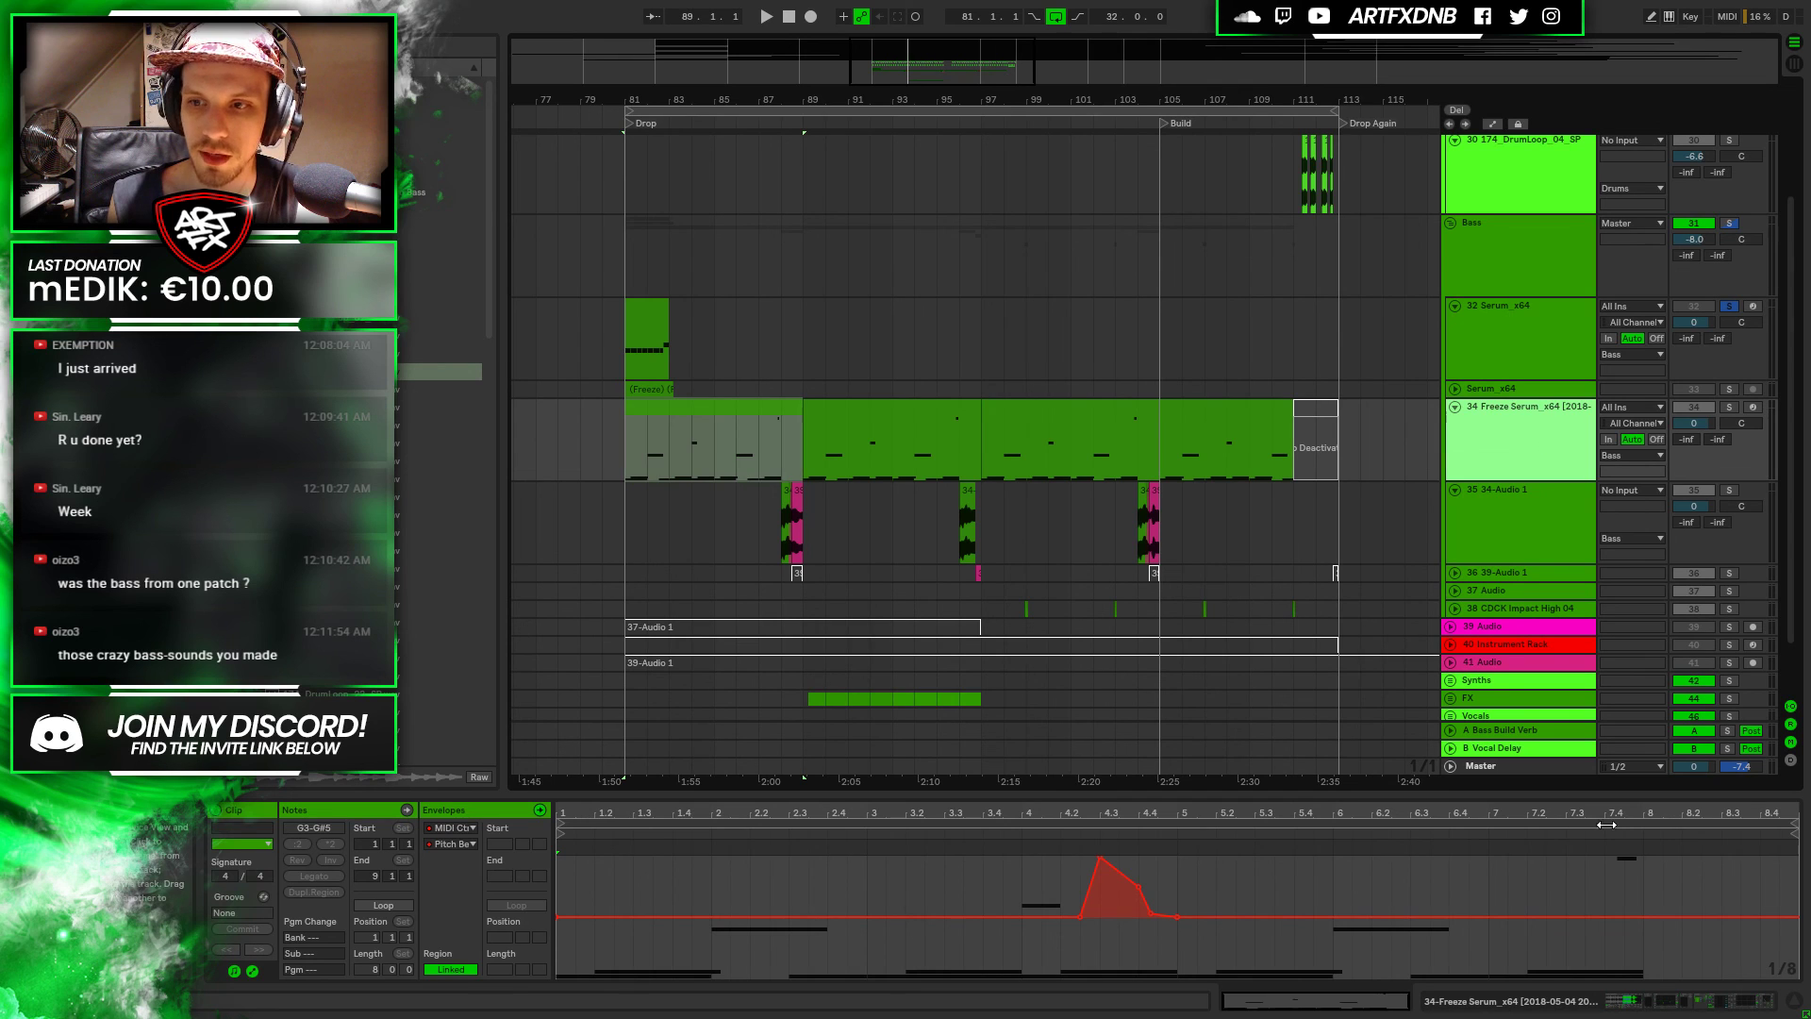
pyautogui.click(1668, 1000)
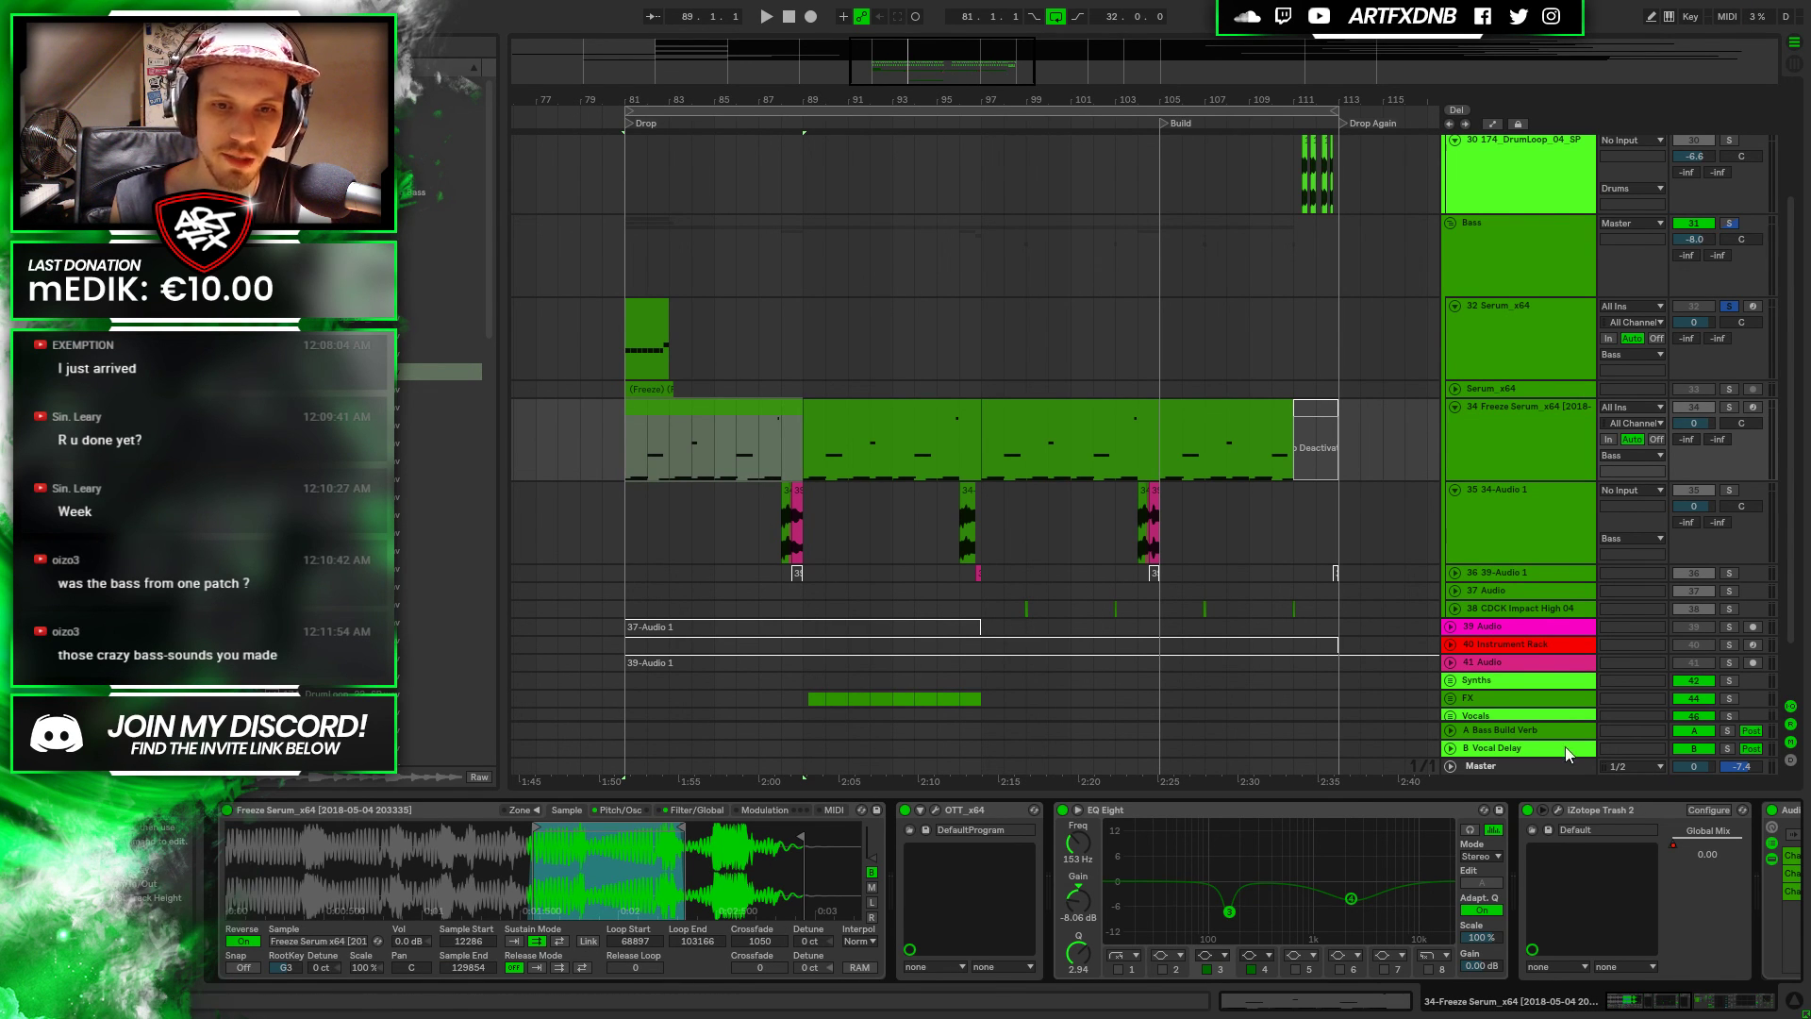
pyautogui.moveTo(1636, 1008)
pyautogui.mouseDown()
pyautogui.moveTo(1755, 1016)
pyautogui.moveTo(1632, 1005)
pyautogui.mouseUp()
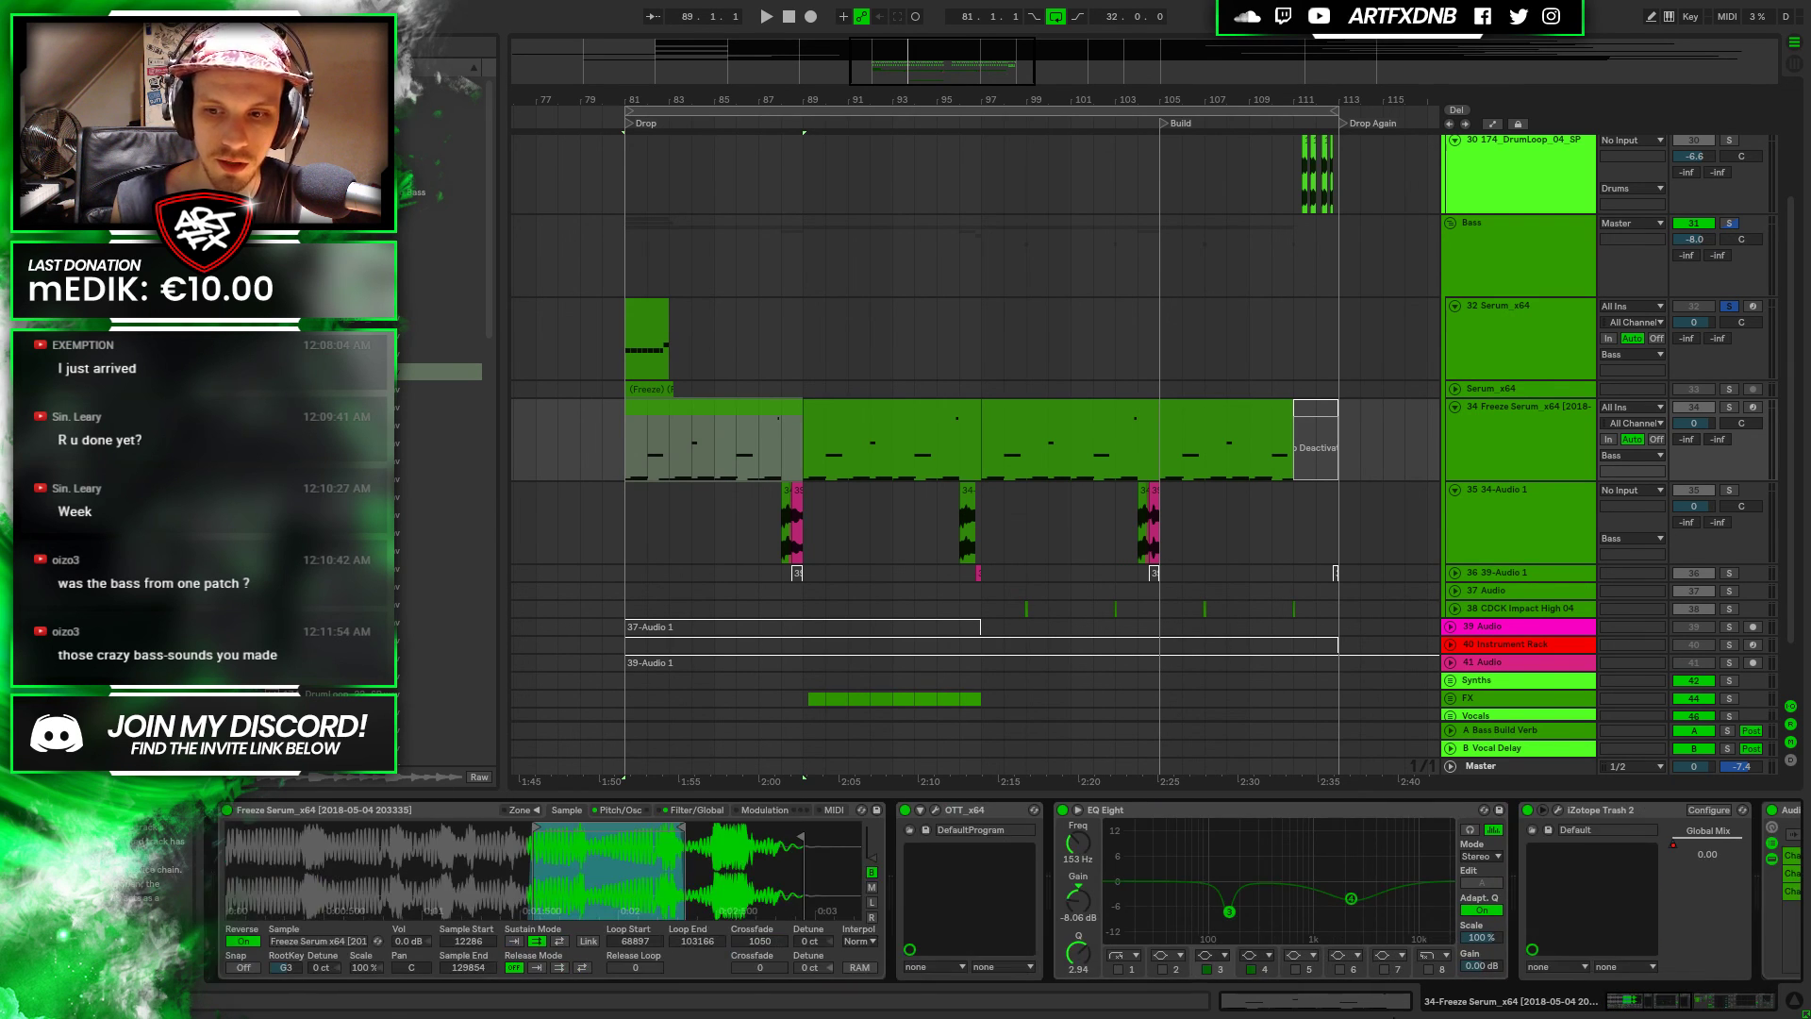
pyautogui.click(674, 433)
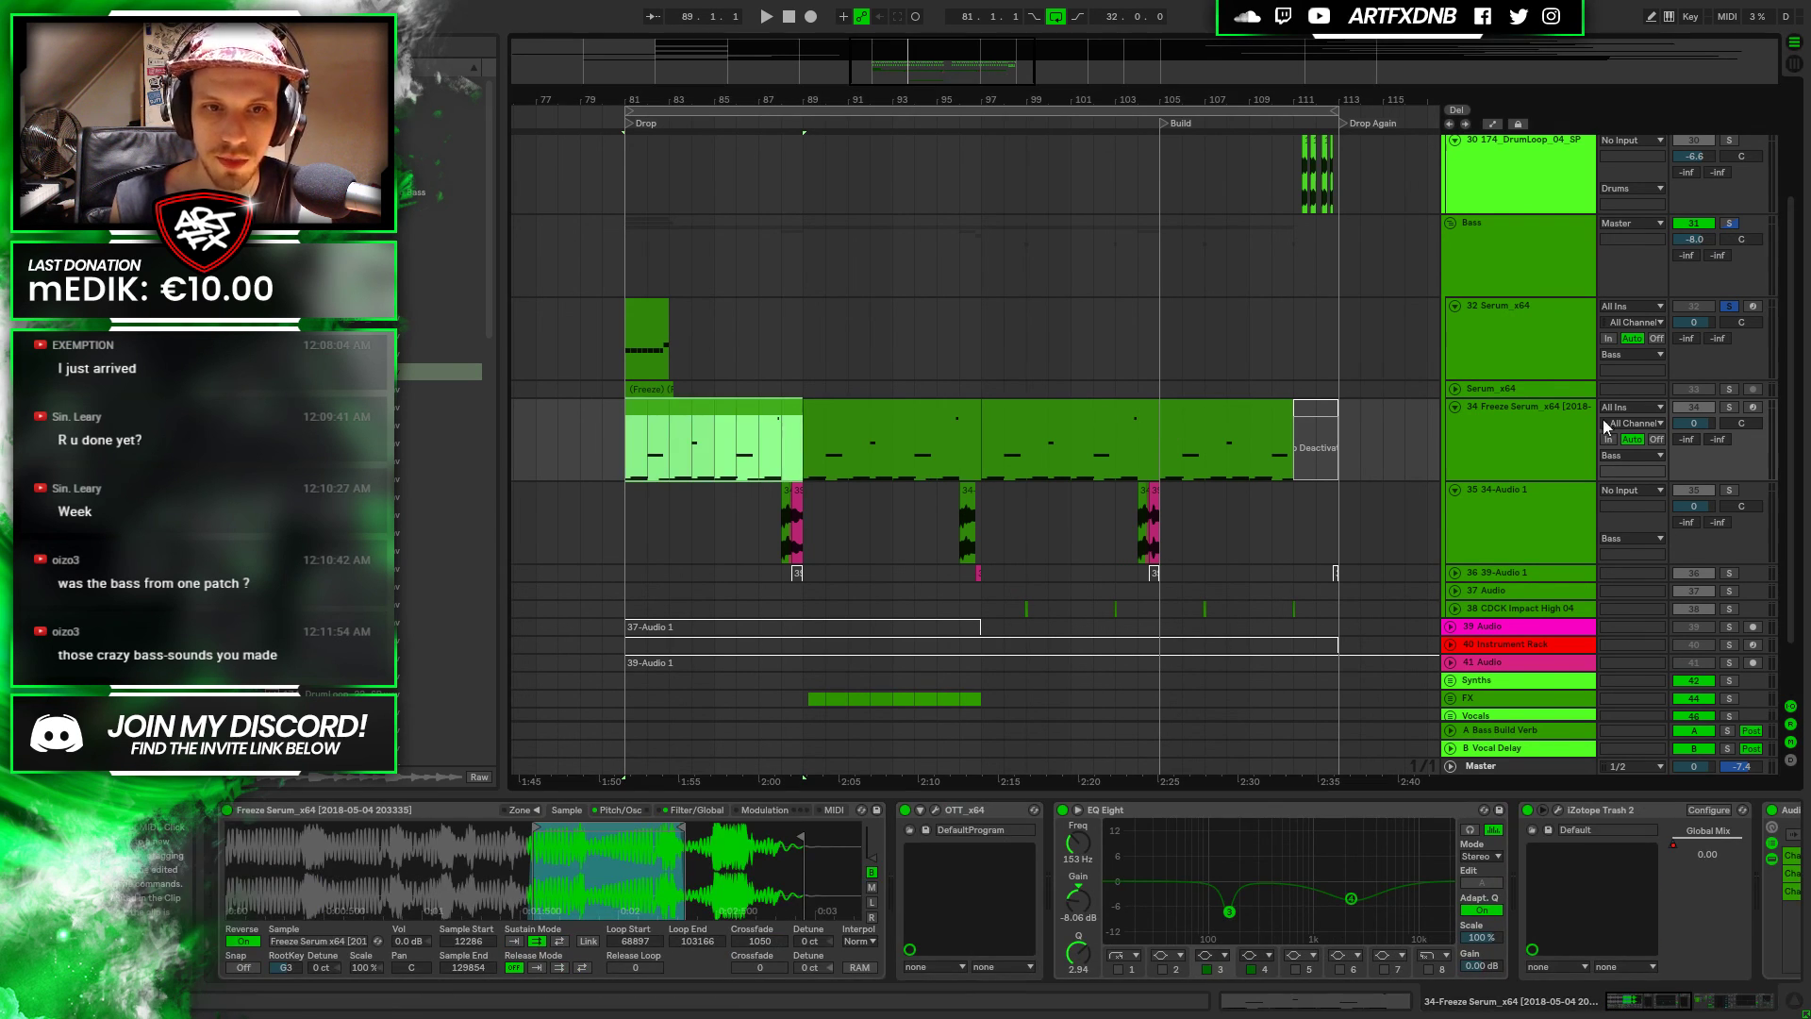
pyautogui.click(1737, 405)
pyautogui.press('space')
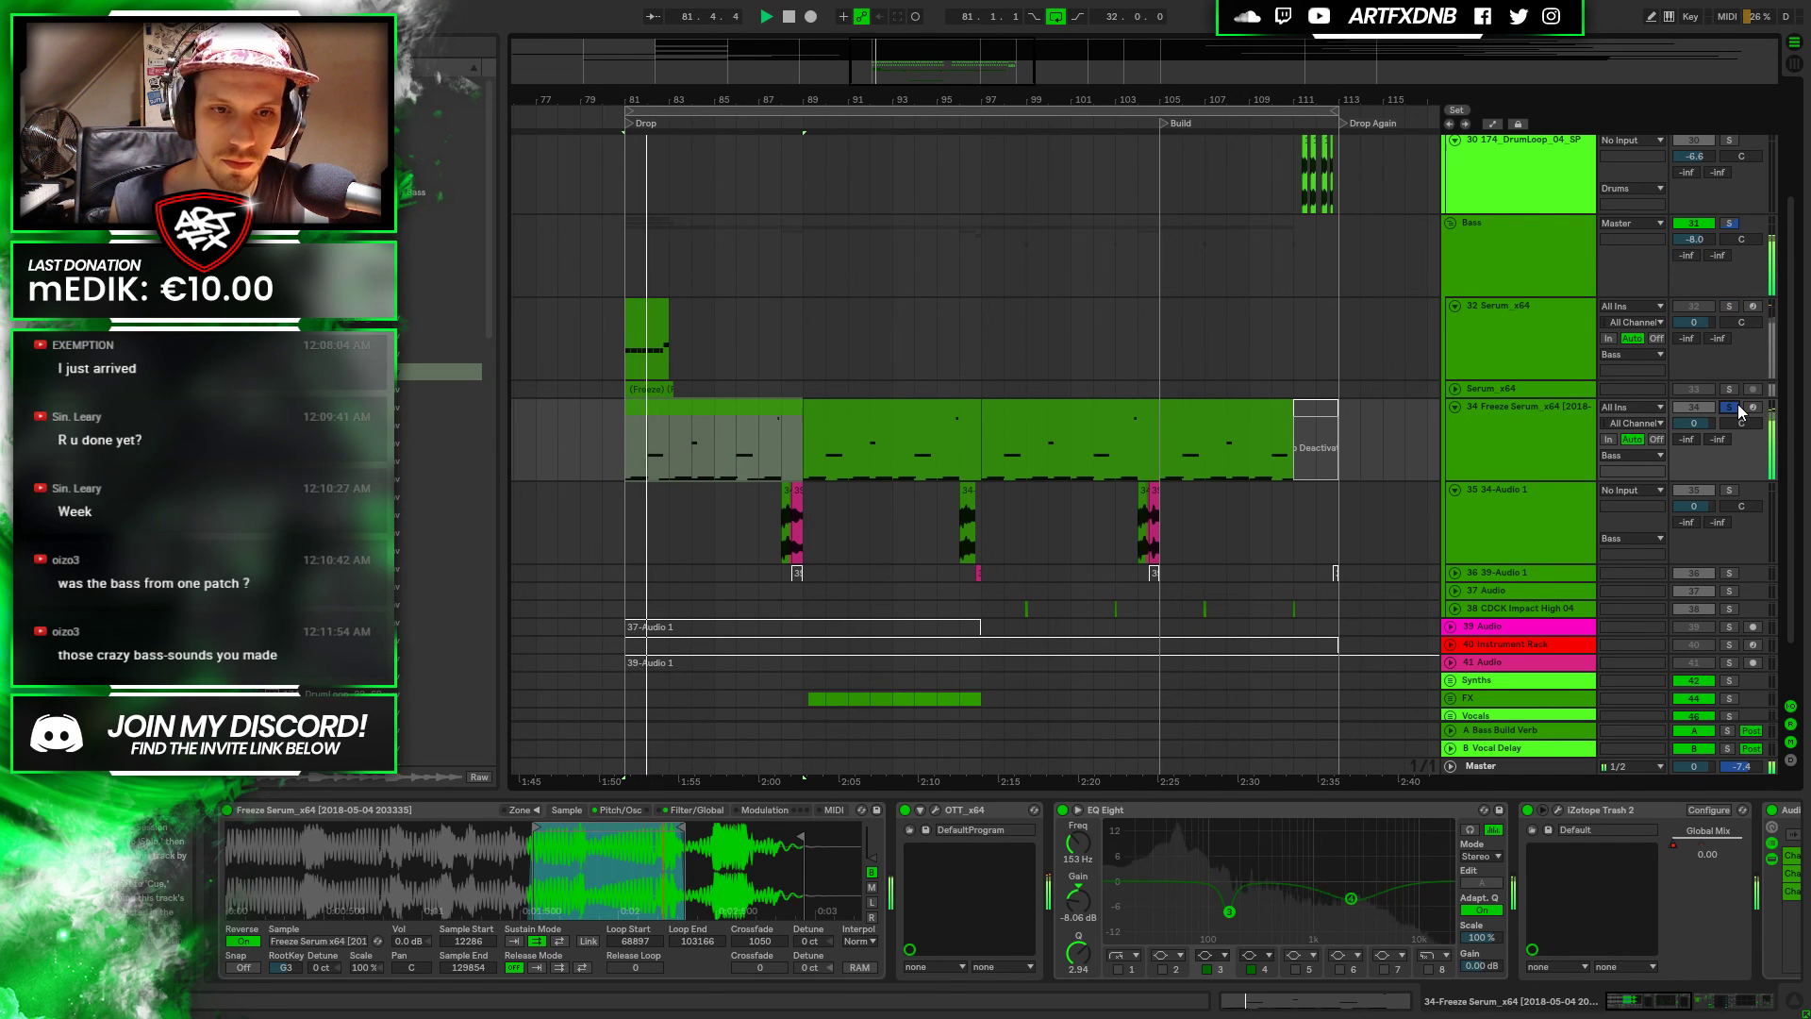
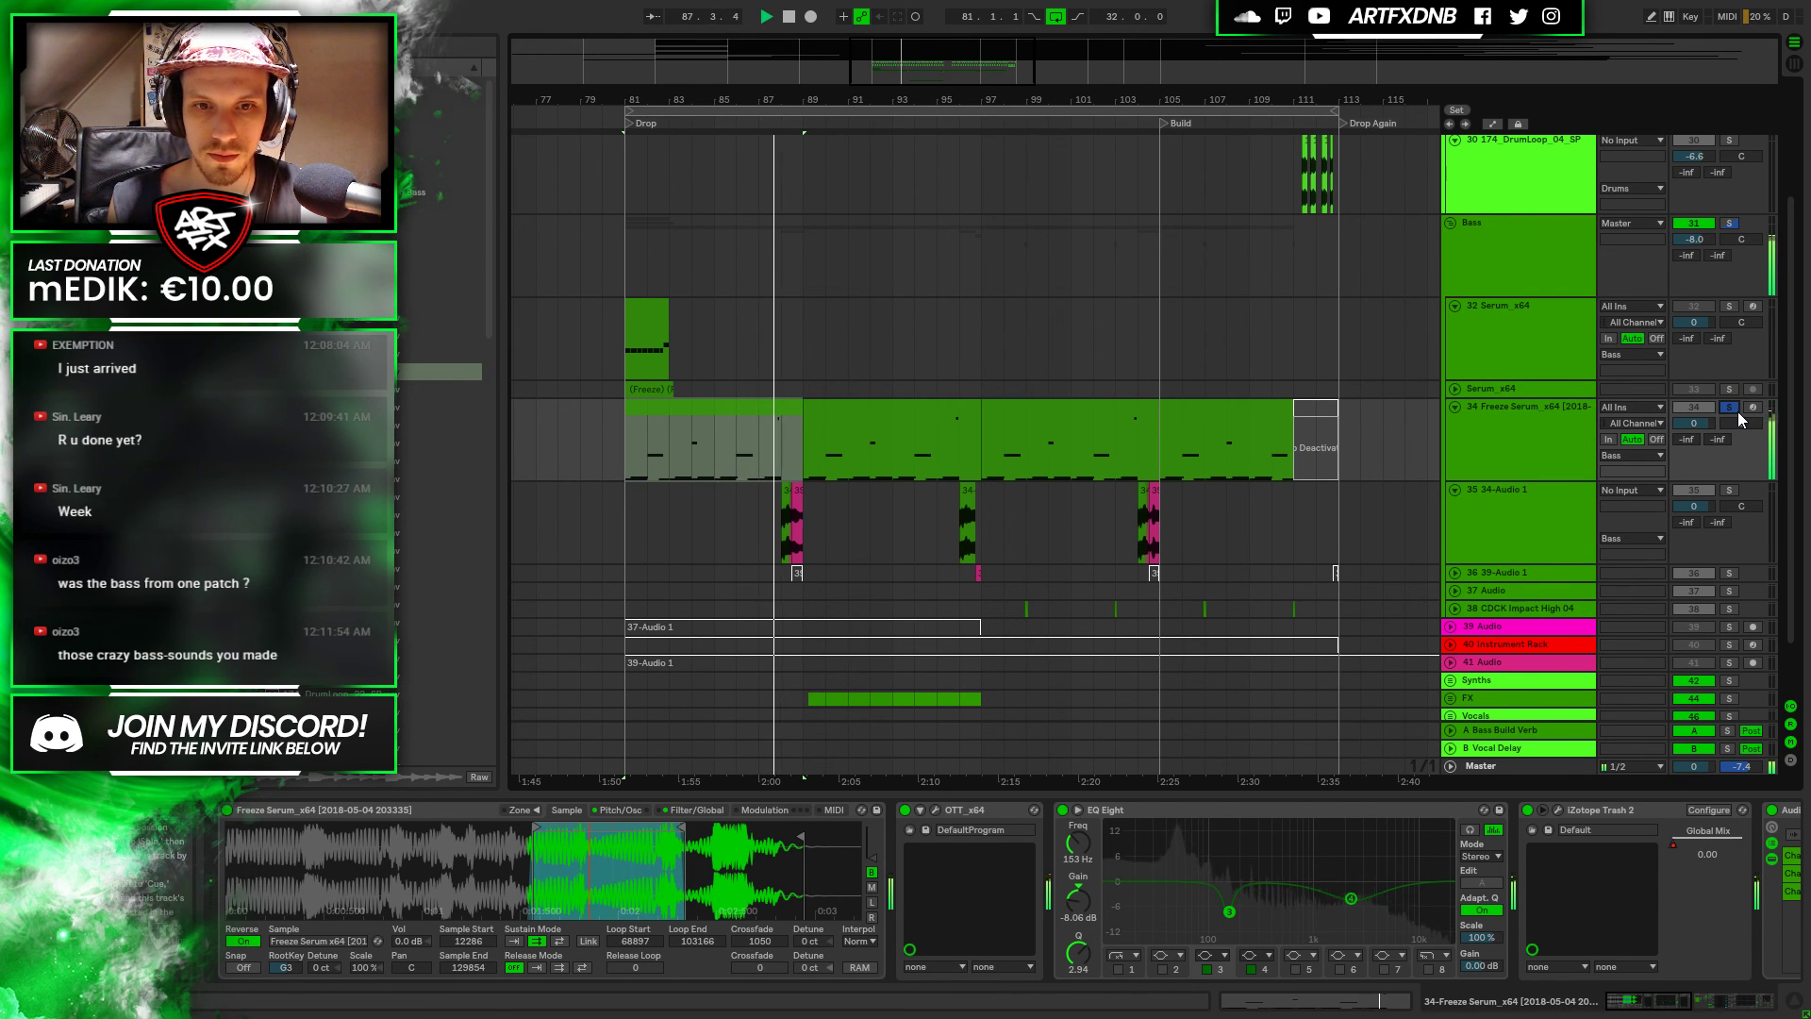
pyautogui.press('space')
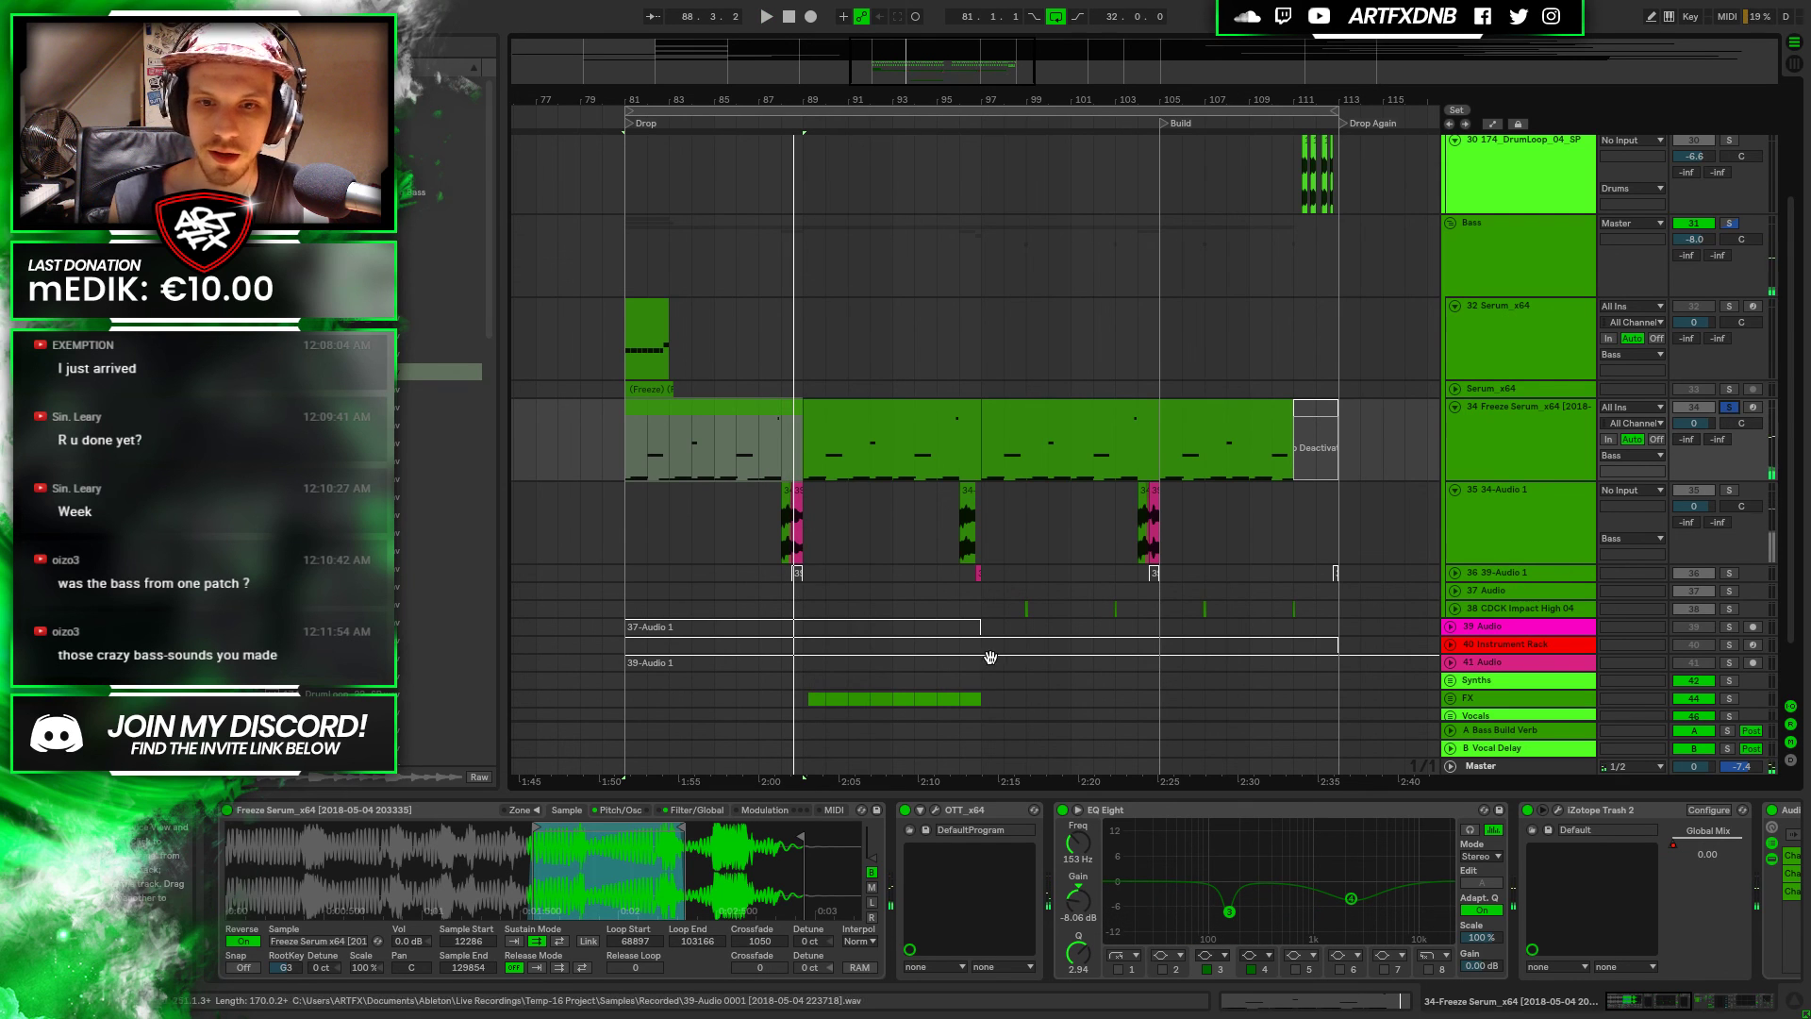
# Unfold the 39 Audio track, activate its 37-Audio 1 clip, solo the track and play the clip from bar 81
pyautogui.scroll(-3, 989, 658)
pyautogui.click(729, 351)
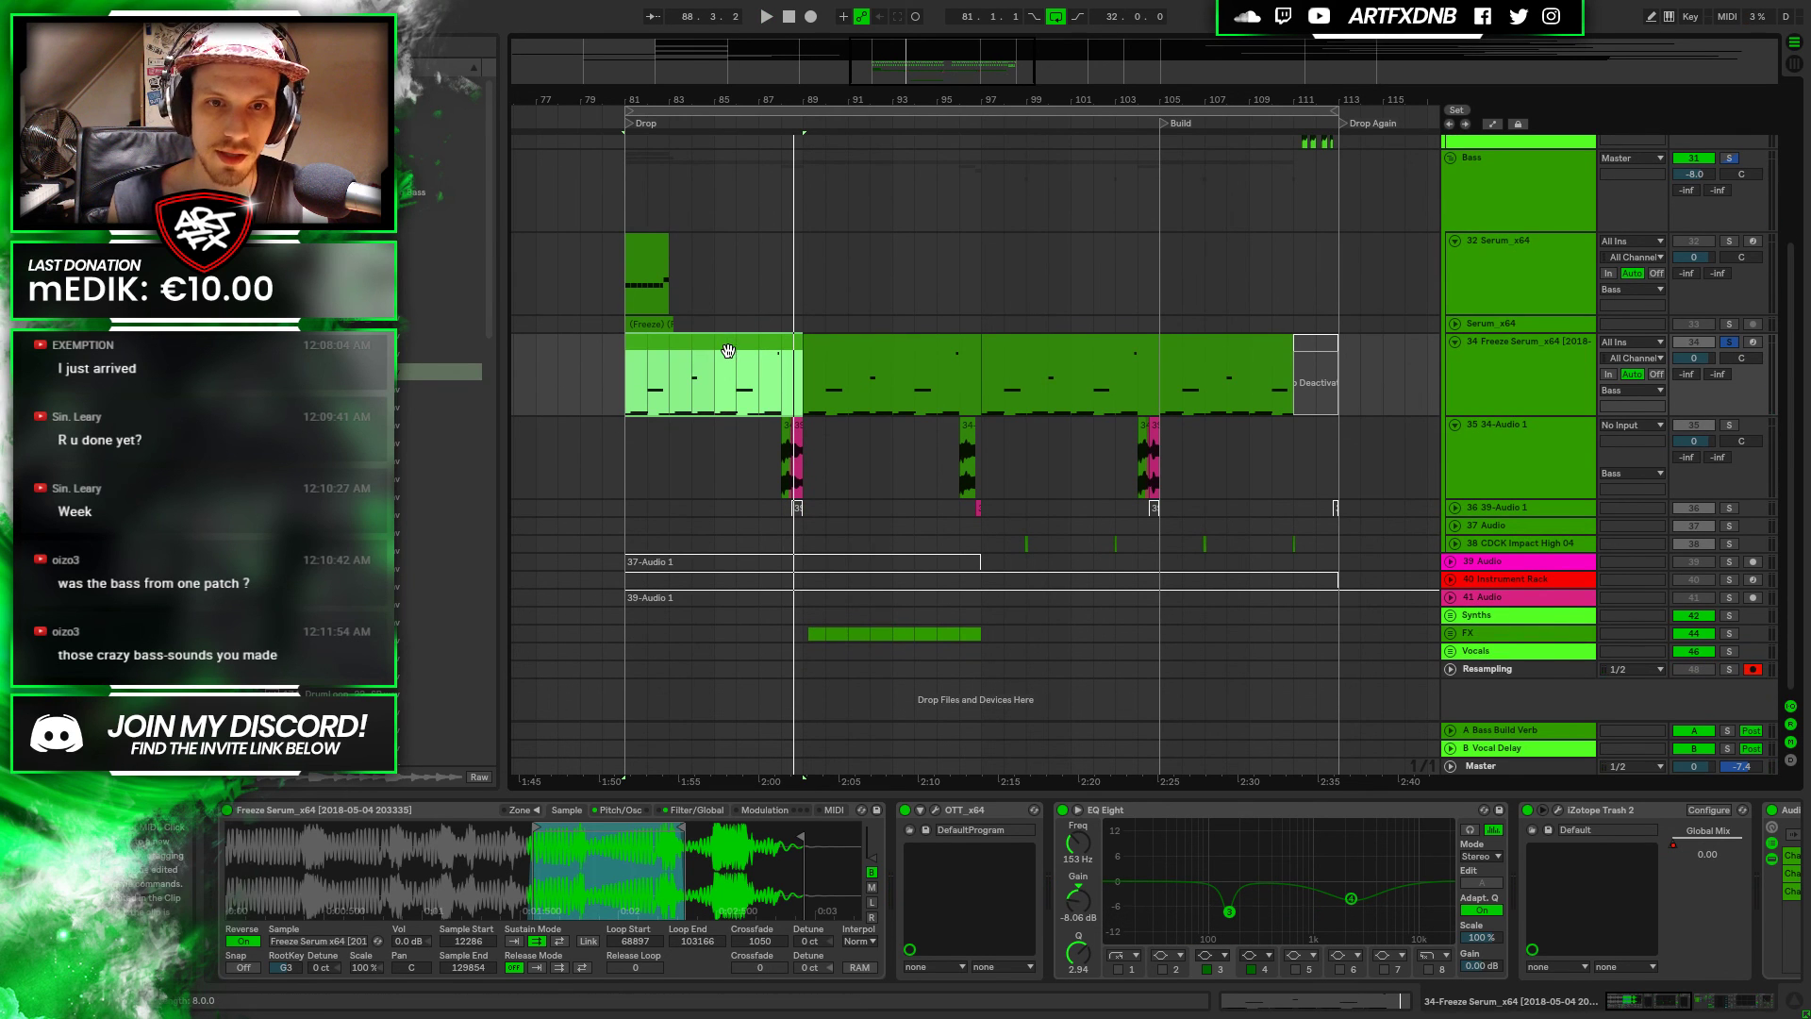
pyautogui.click(1456, 561)
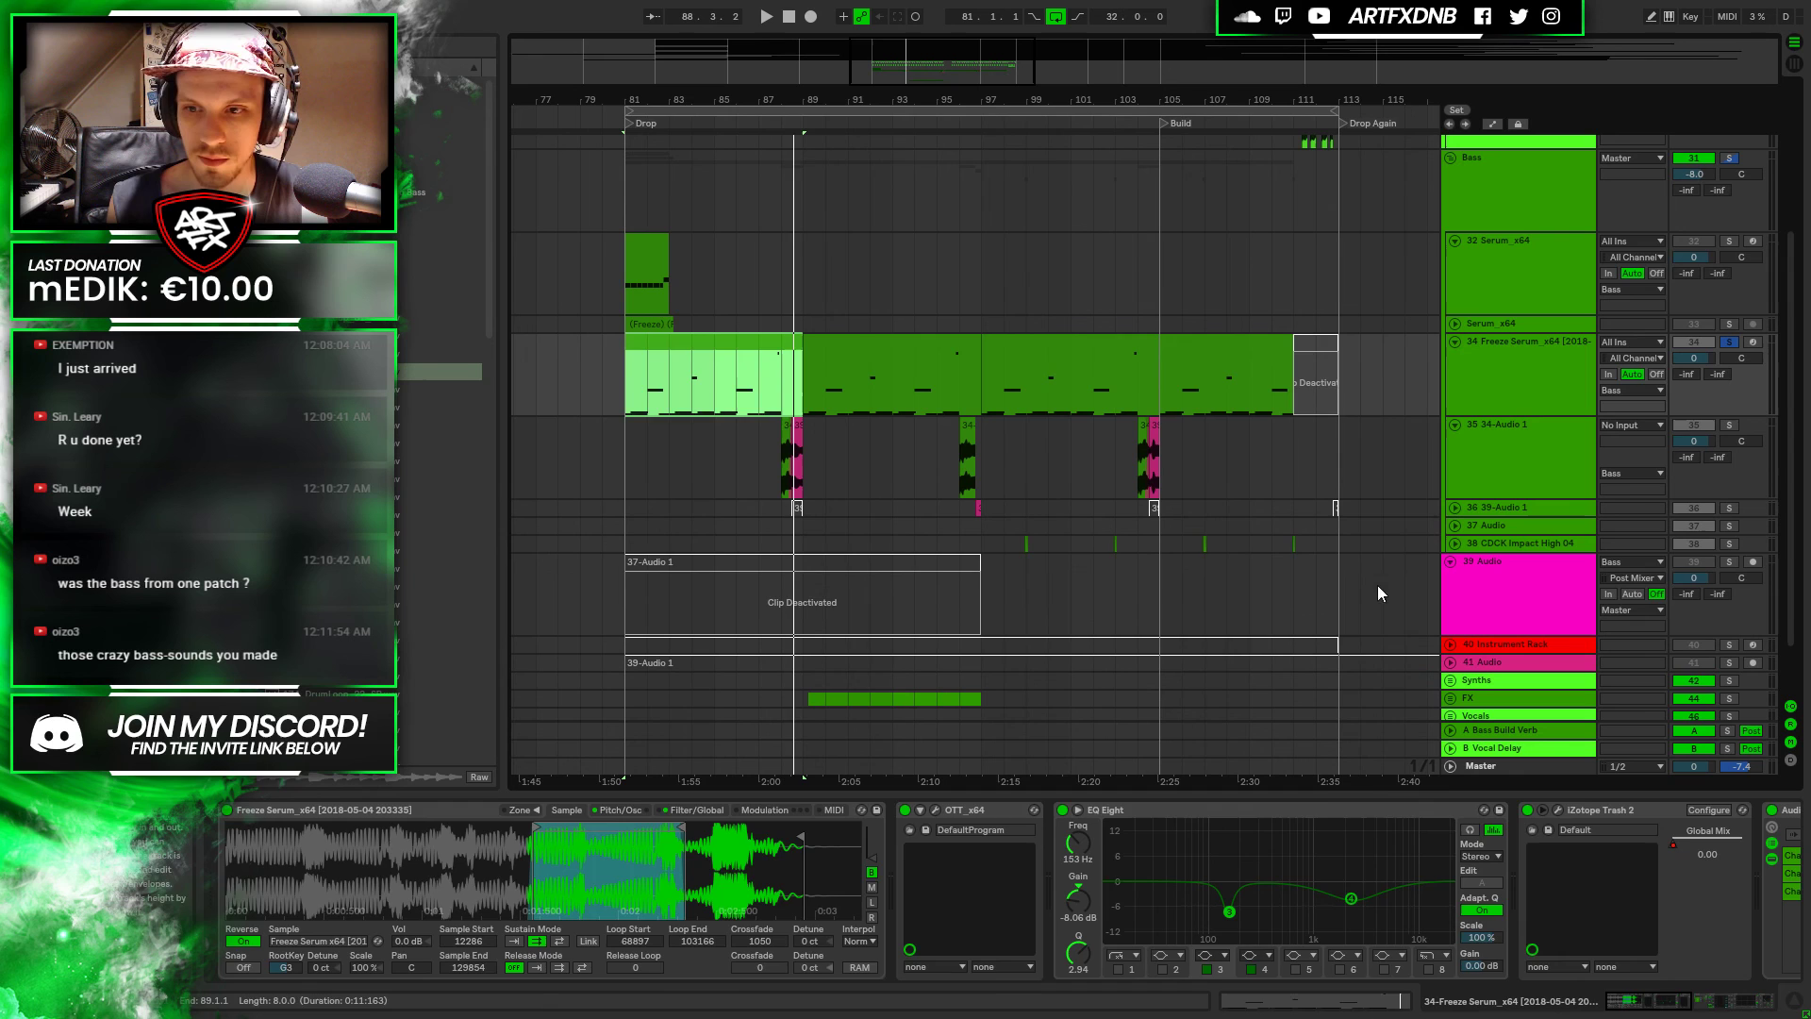
pyautogui.click(895, 571)
pyautogui.press('0')
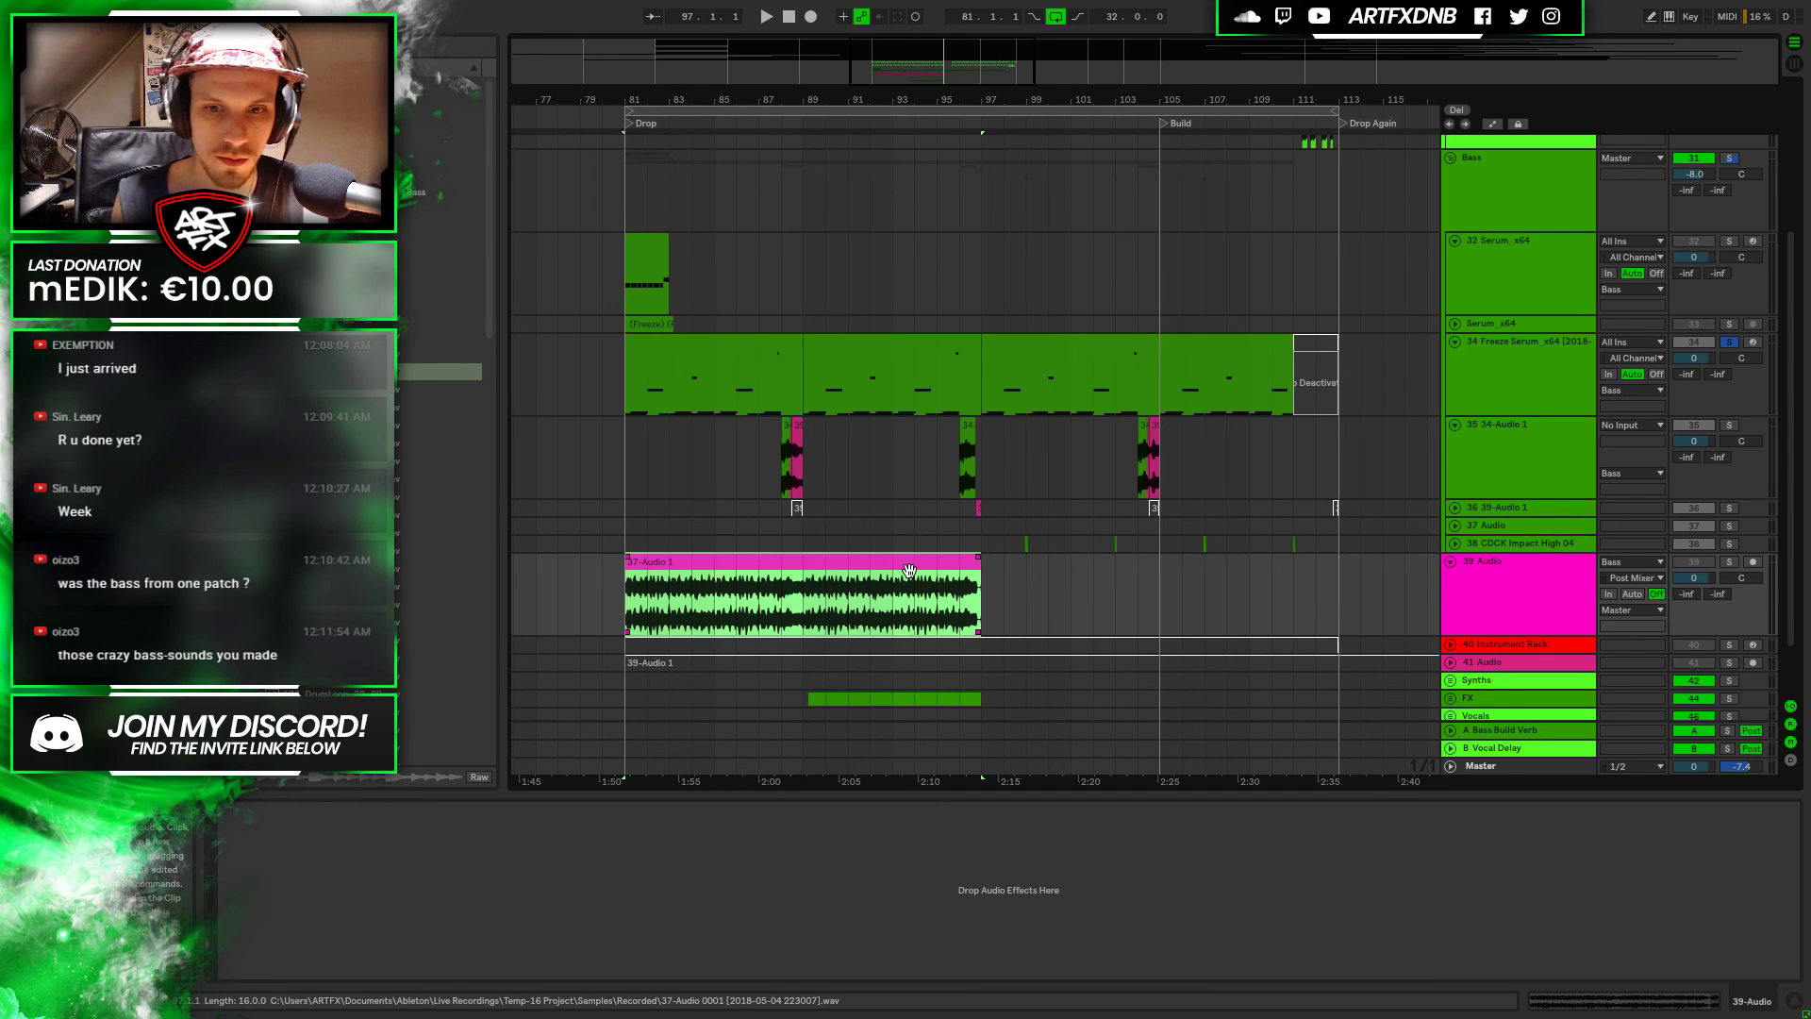
pyautogui.click(1733, 562)
pyautogui.press('space')
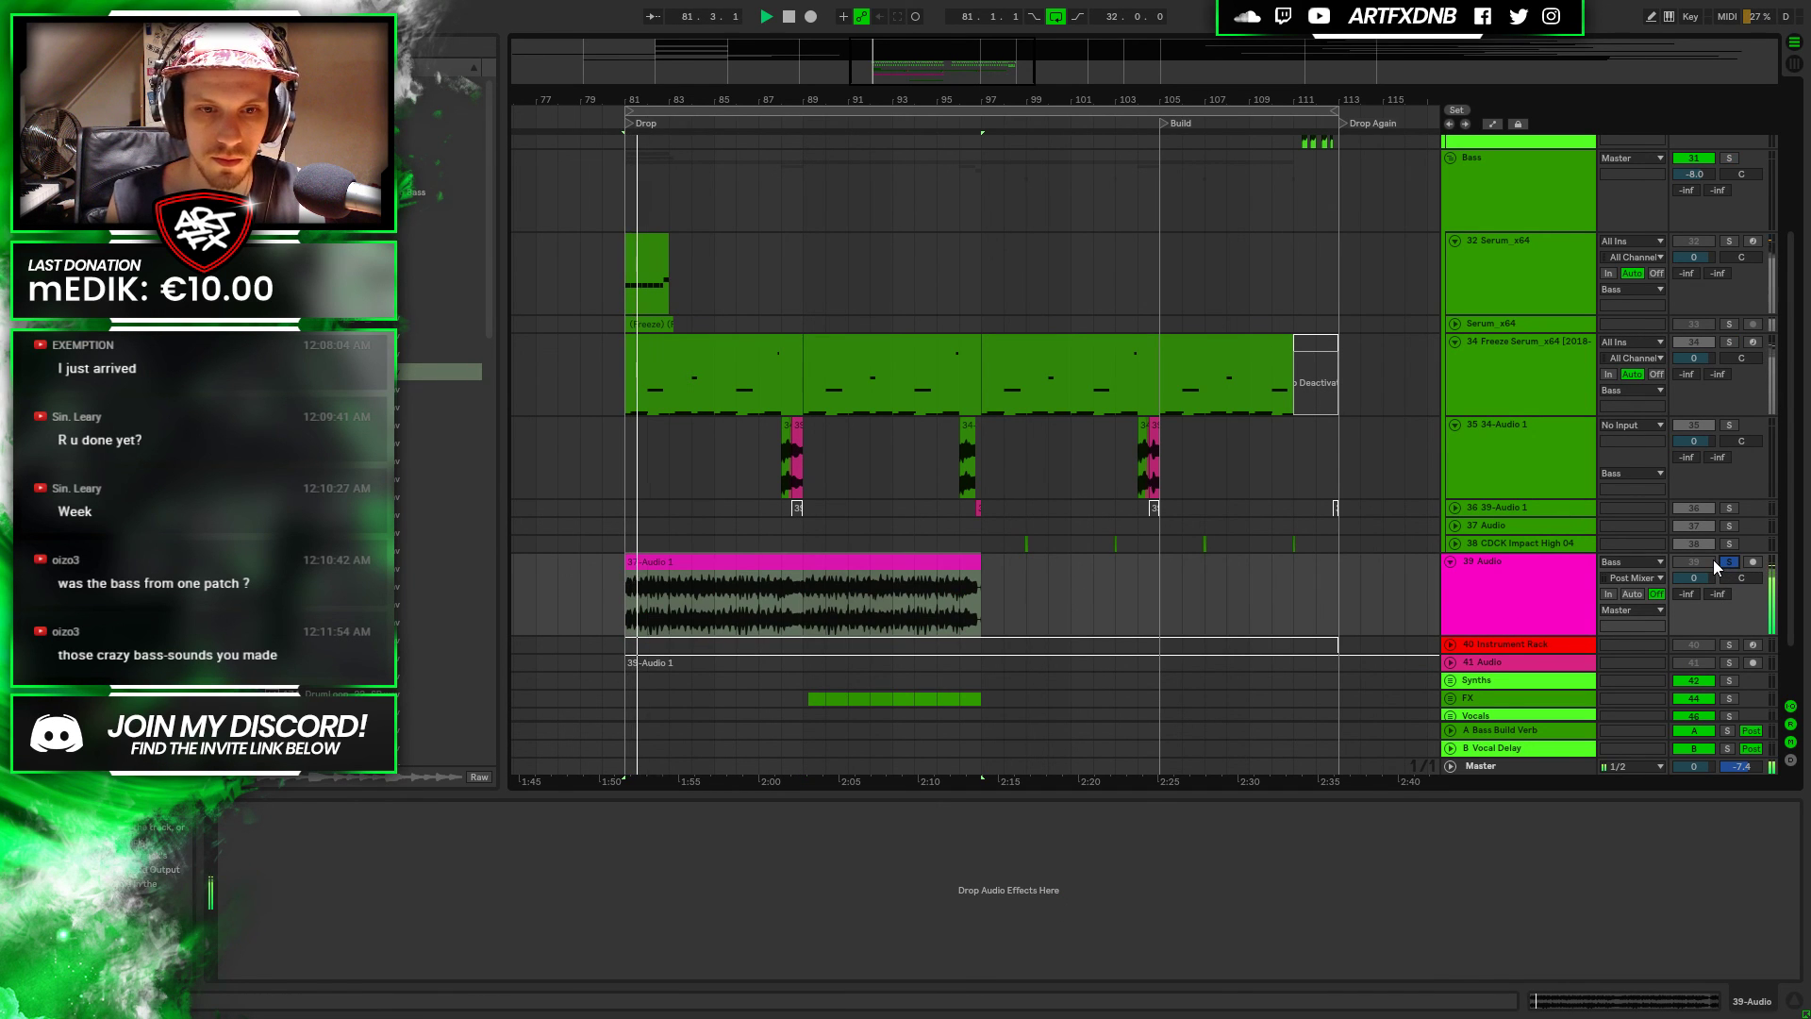
pyautogui.click(940, 630)
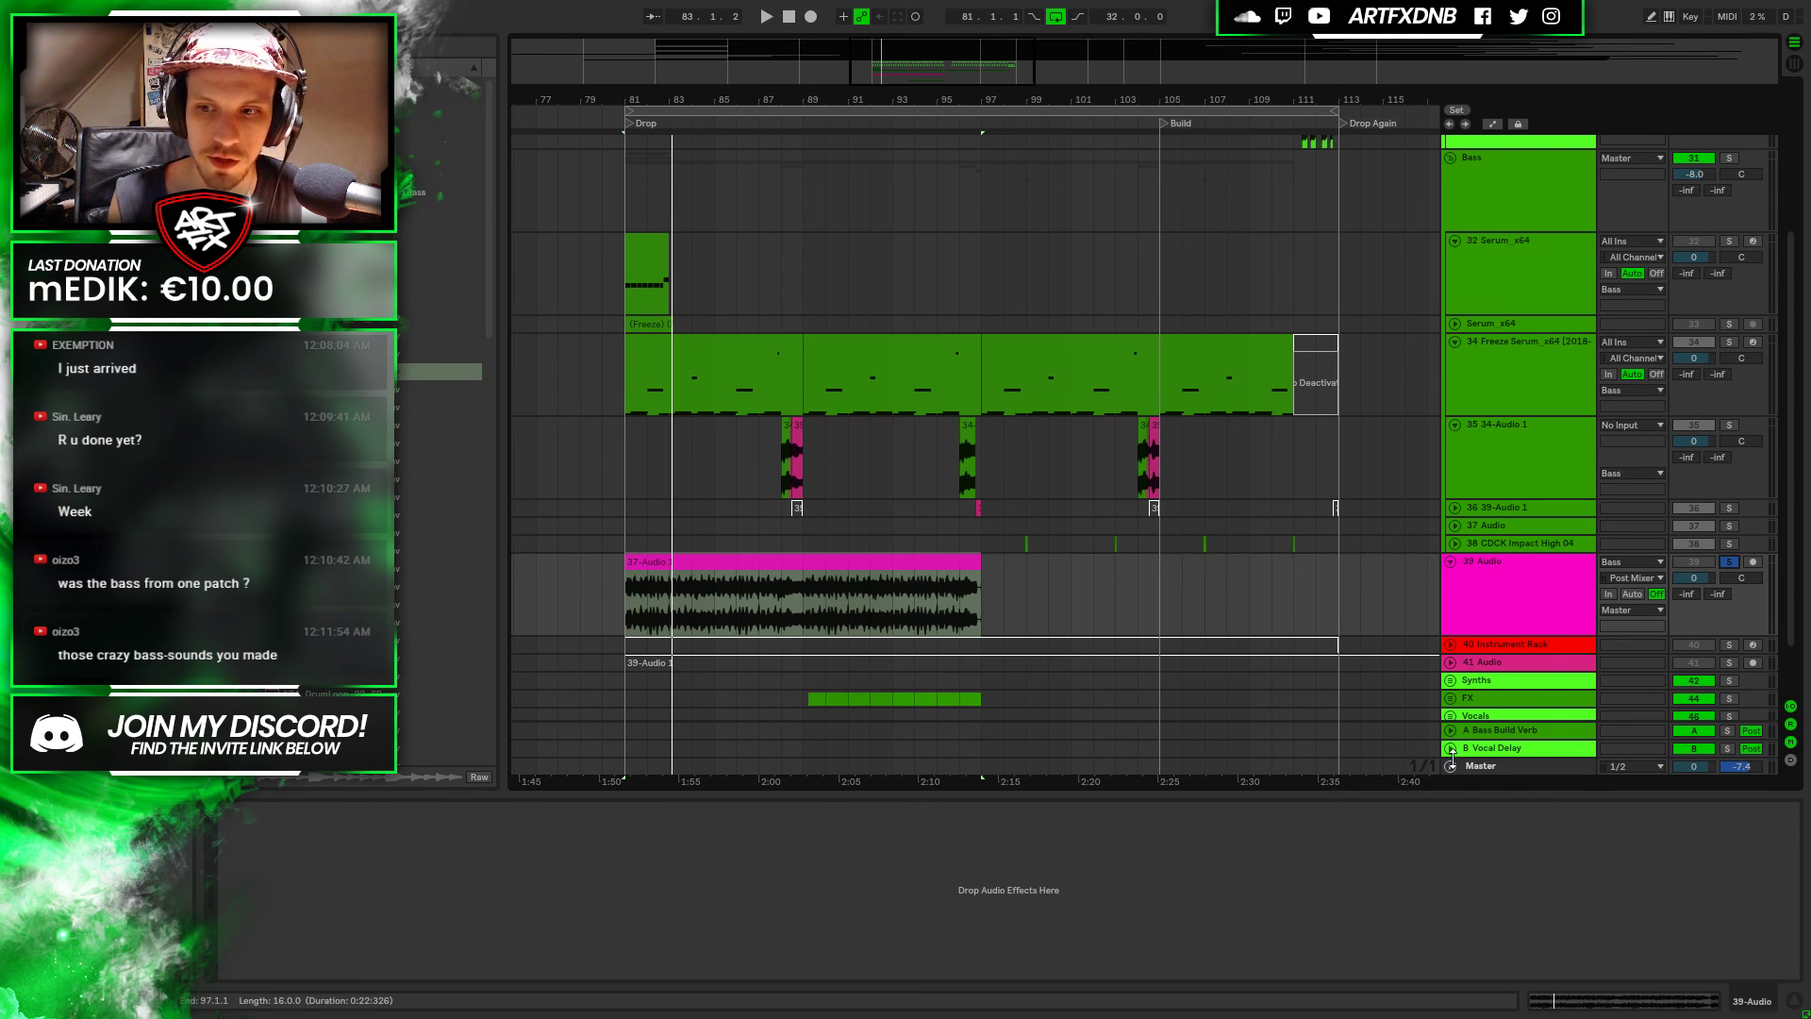
# Unsolo the 39 Audio track, deactivate its 37-Audio 1 clip and fold the track
pyautogui.click(741, 563)
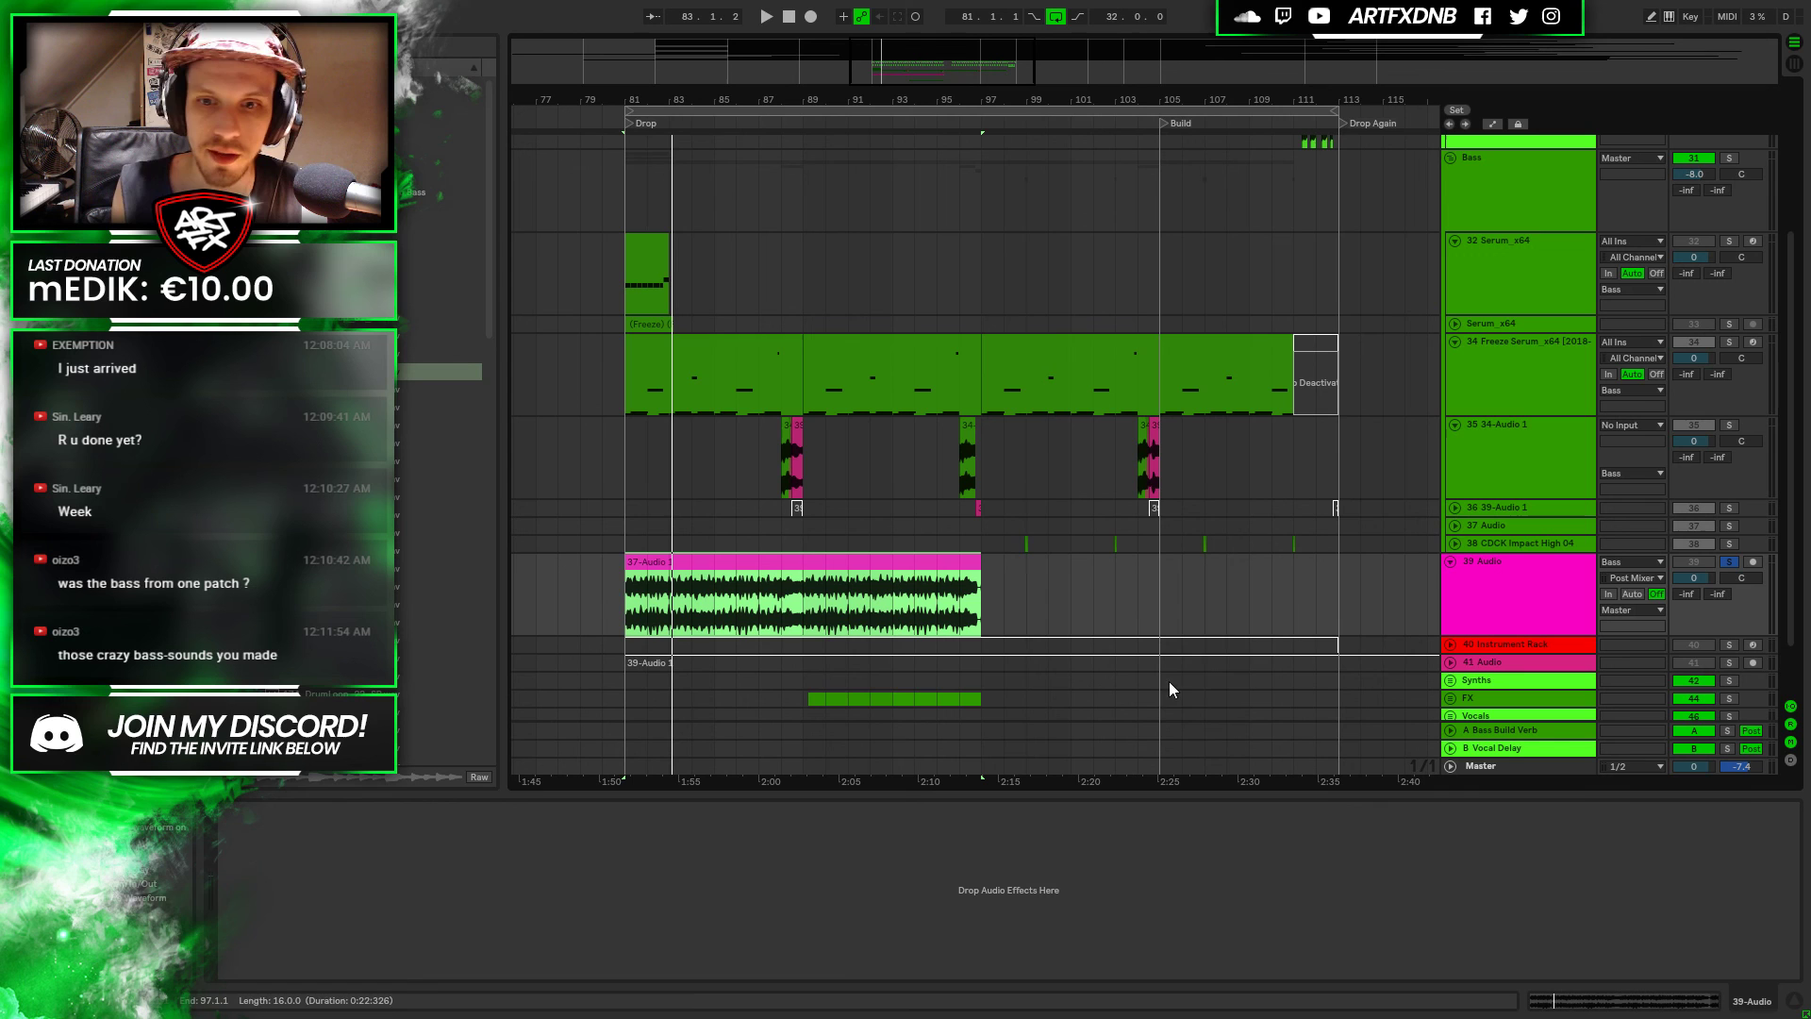
pyautogui.click(1732, 564)
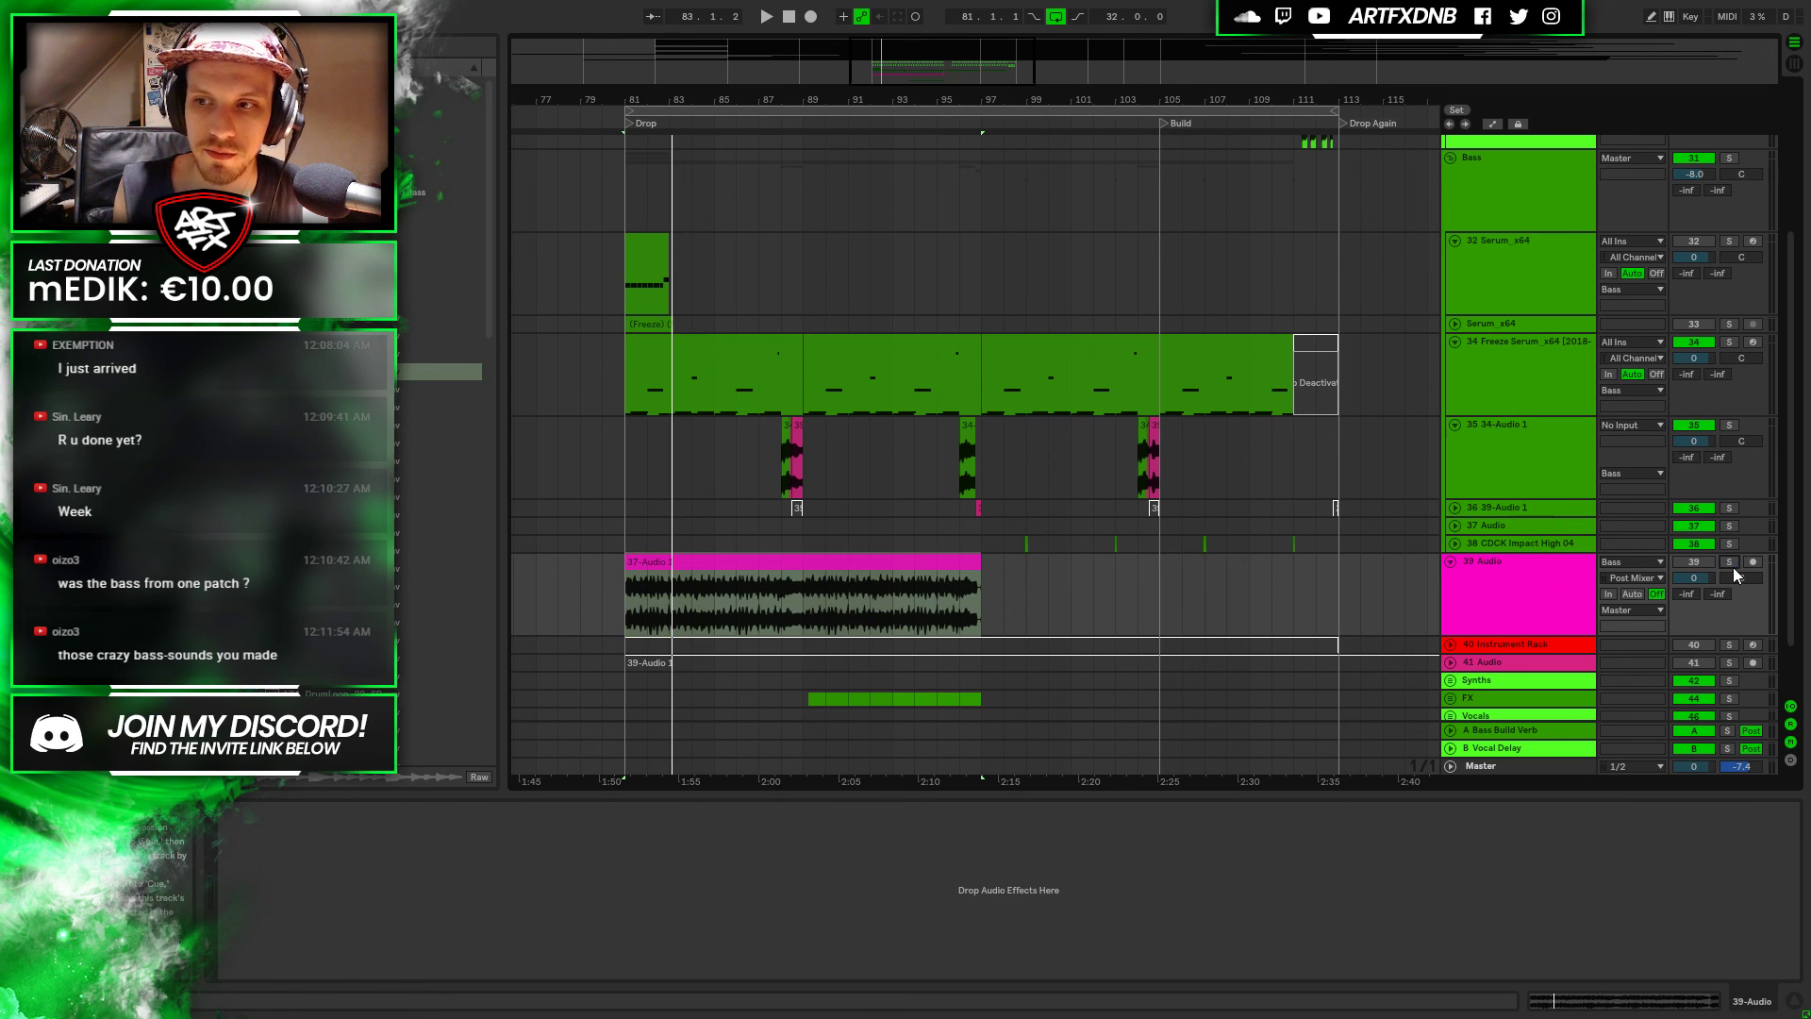
pyautogui.click(823, 553)
pyautogui.press('0')
pyautogui.click(1451, 561)
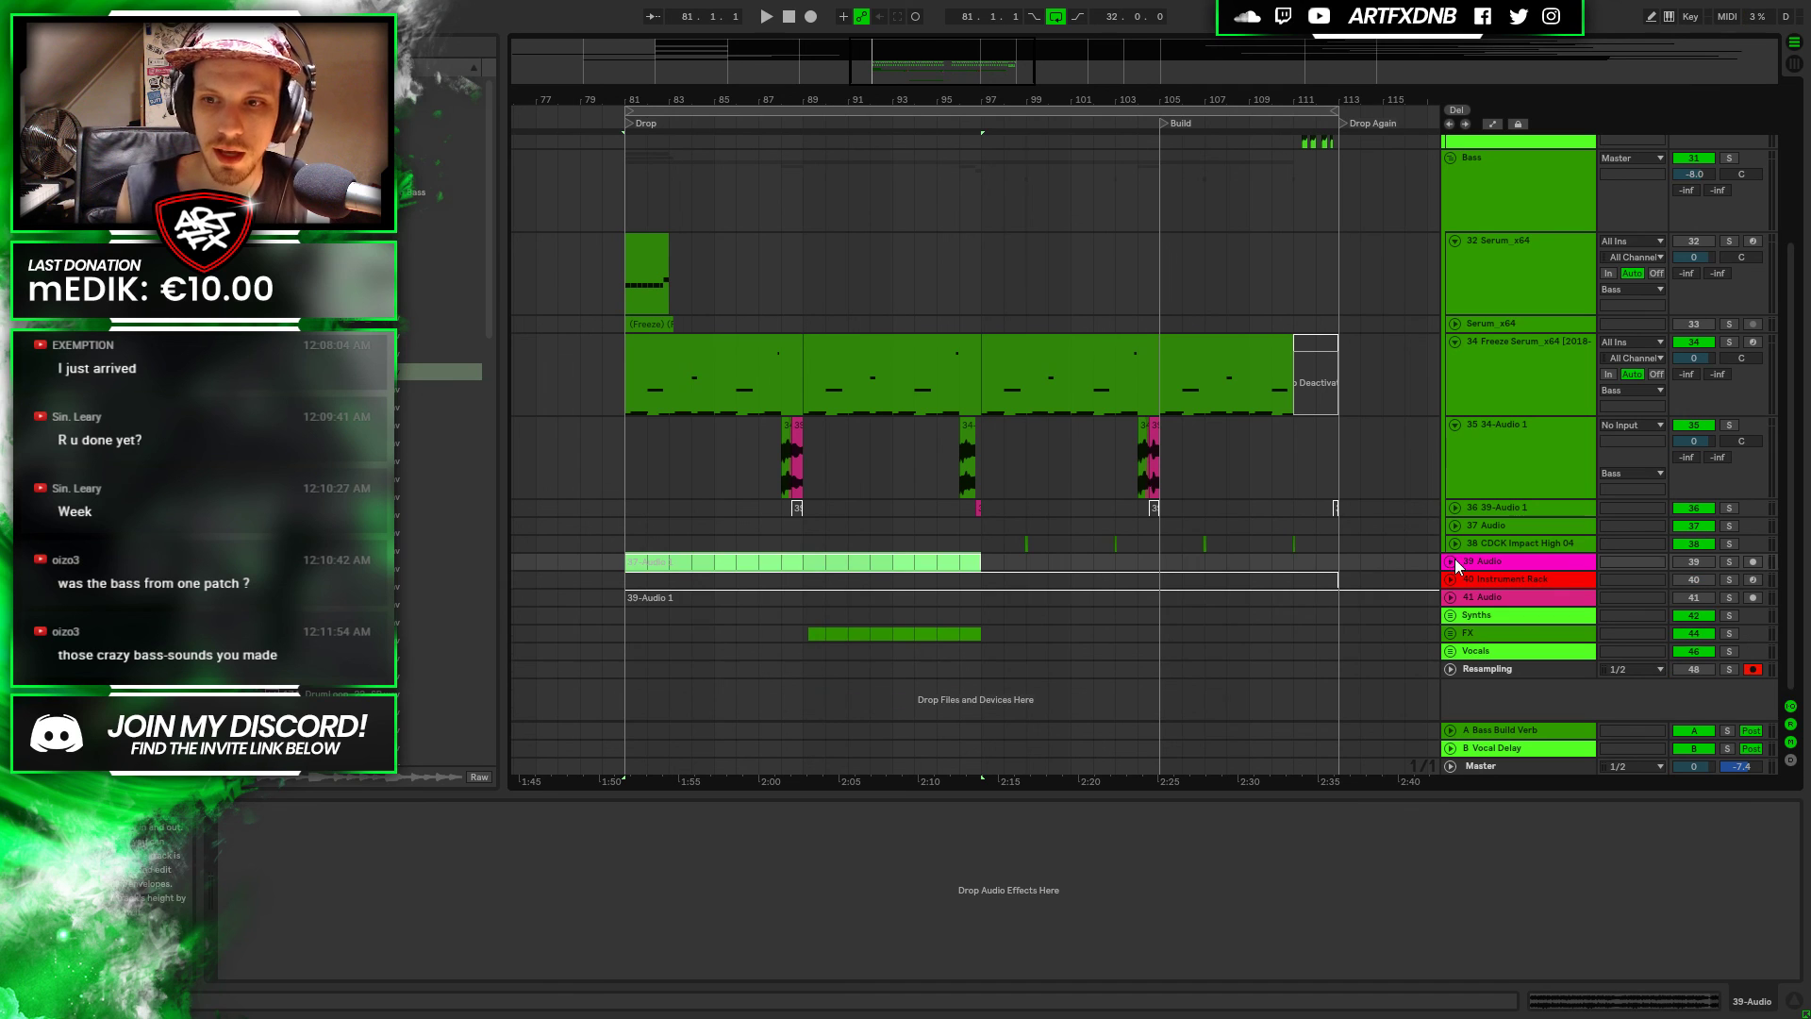
# Solo the 35 34-Audio 1 track and play its clips just before bar 89
pyautogui.click(798, 458)
pyautogui.moveTo(806, 71); pyautogui.dragTo(816, 110)
pyautogui.press('0')
pyautogui.press('space')
pyautogui.moveTo(1102, 94); pyautogui.dragTo(572, 93)
# Solo the 36 39-Audio 1 track and play its short clip just before bar 97
pyautogui.click(1072, 507)
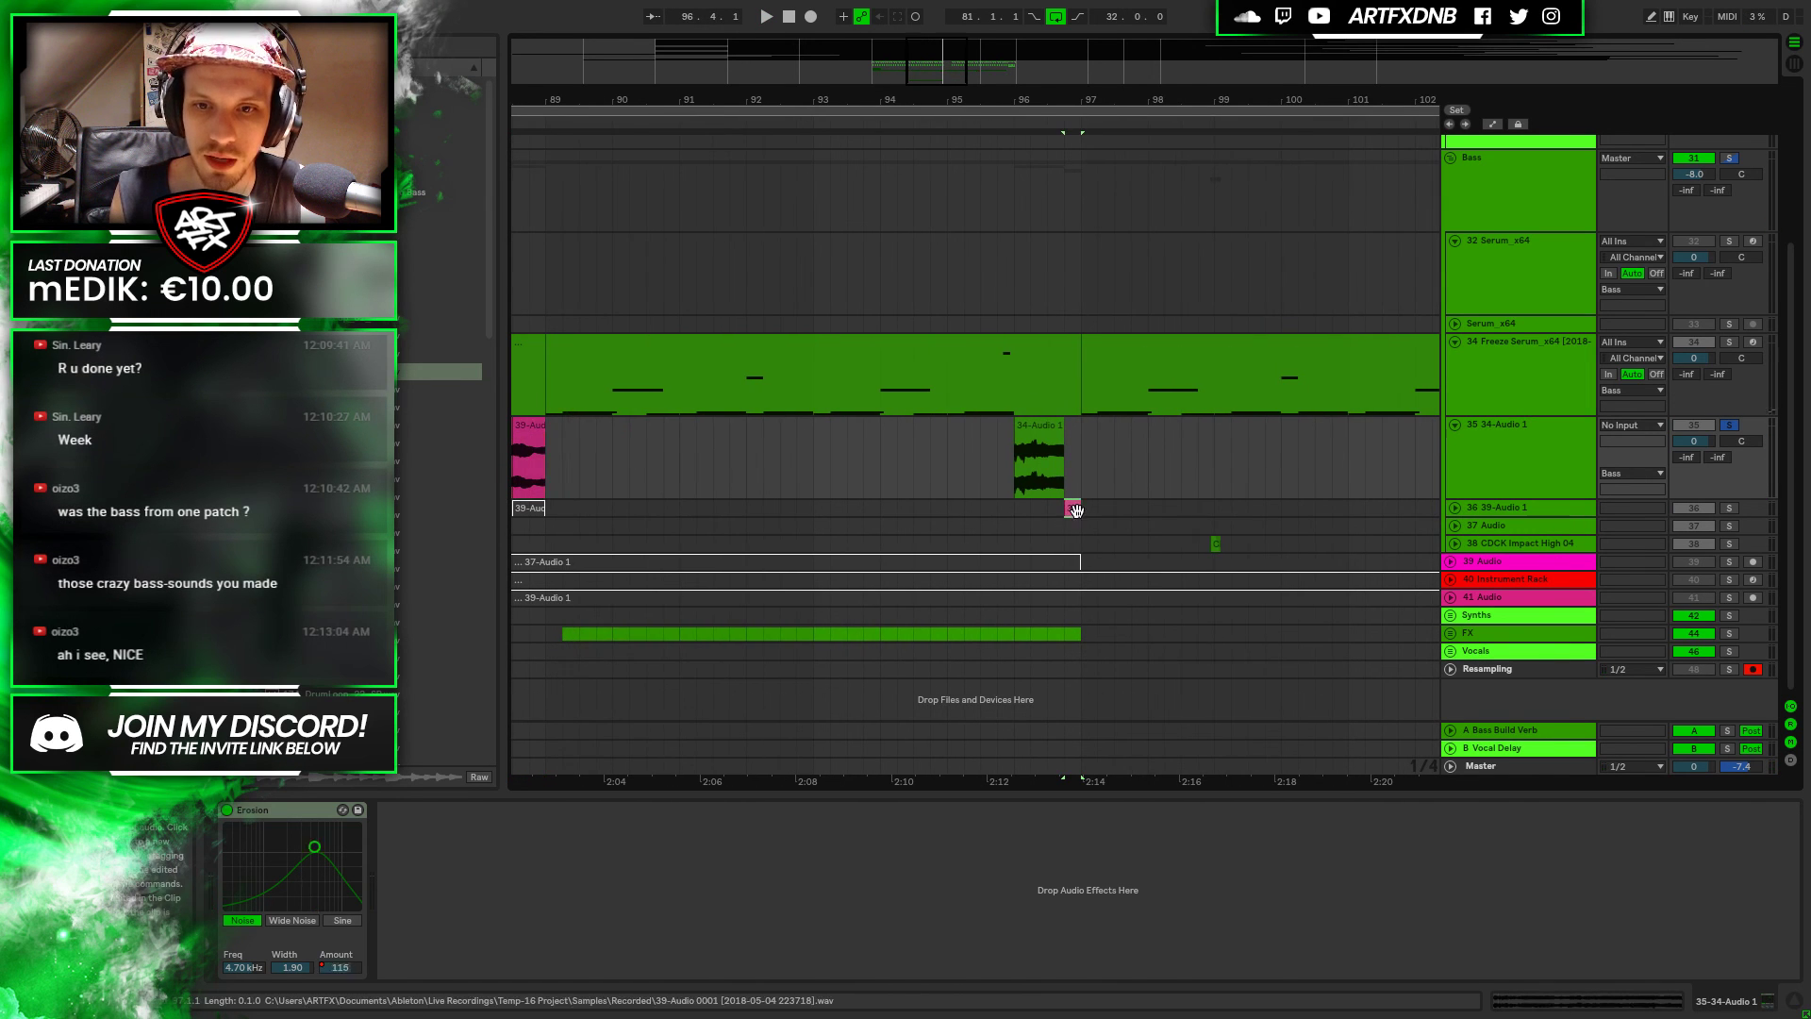
pyautogui.click(1730, 509)
pyautogui.press('space')
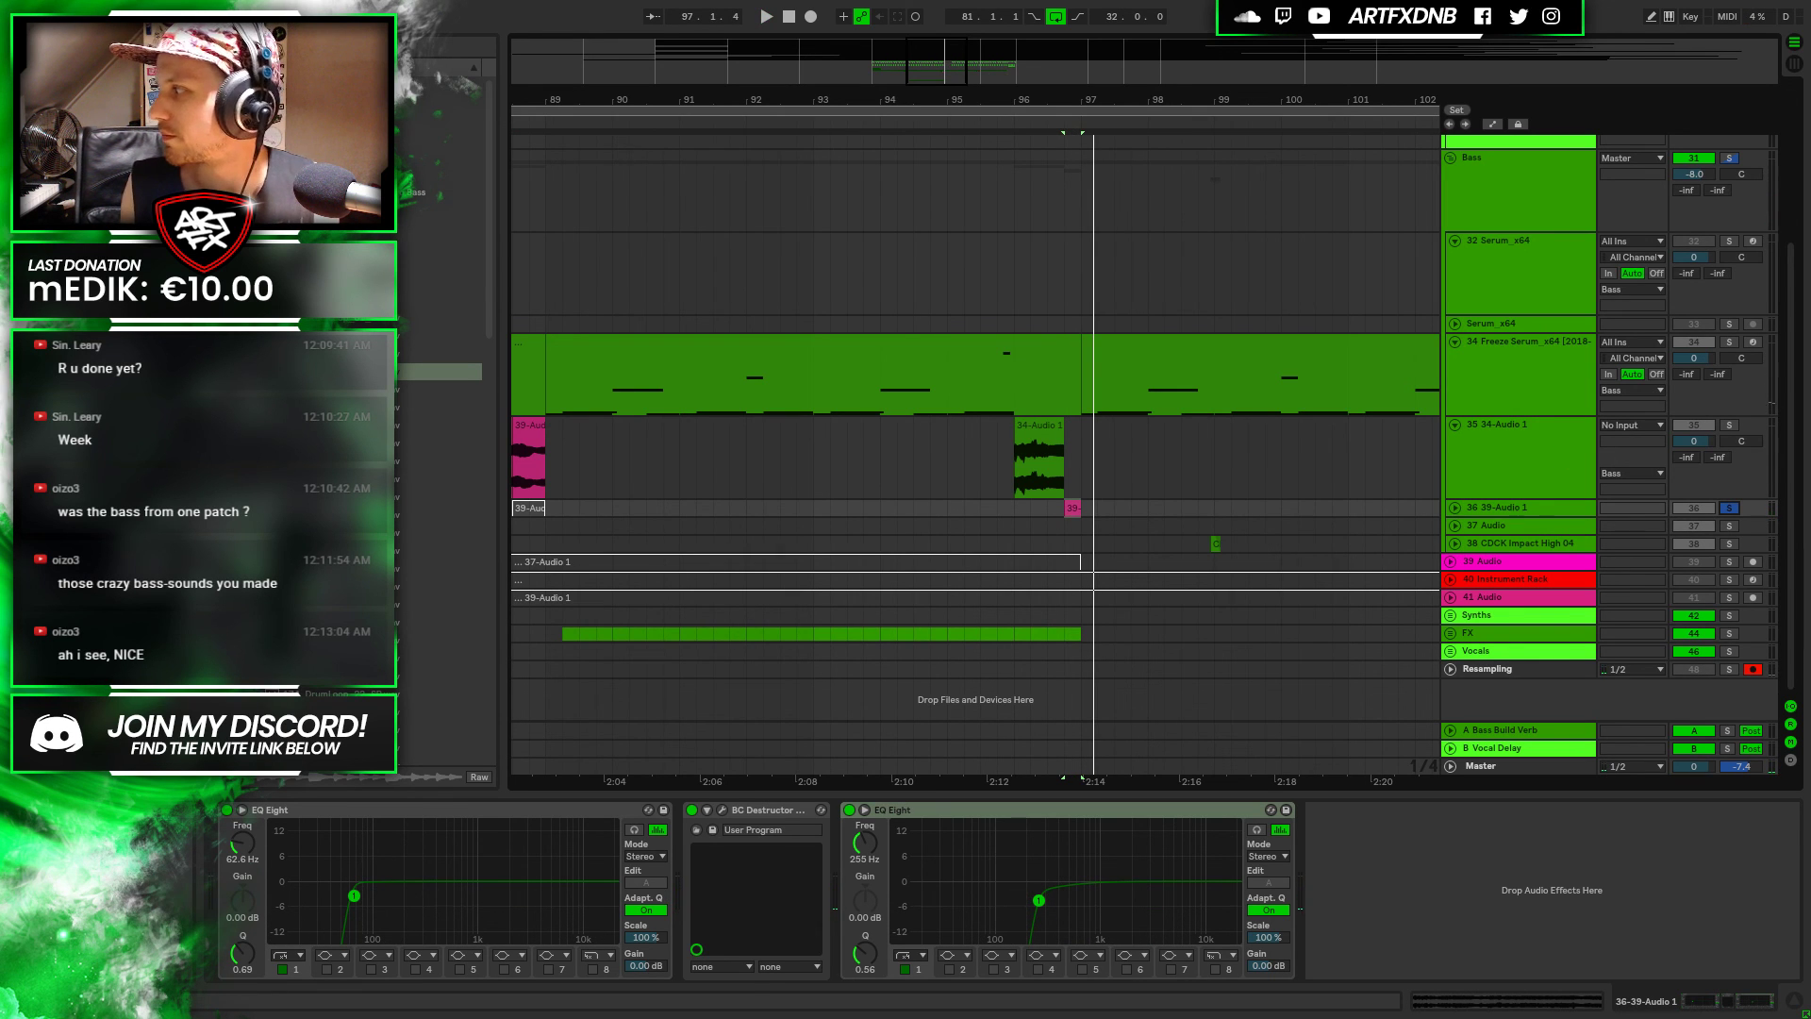
# Solo the 32 Serum_x64 track again and replay its clip at bar 81
pyautogui.moveTo(1027, 100); pyautogui.dragTo(1027, 57)
pyautogui.press('space')
pyautogui.click(1710, 296)
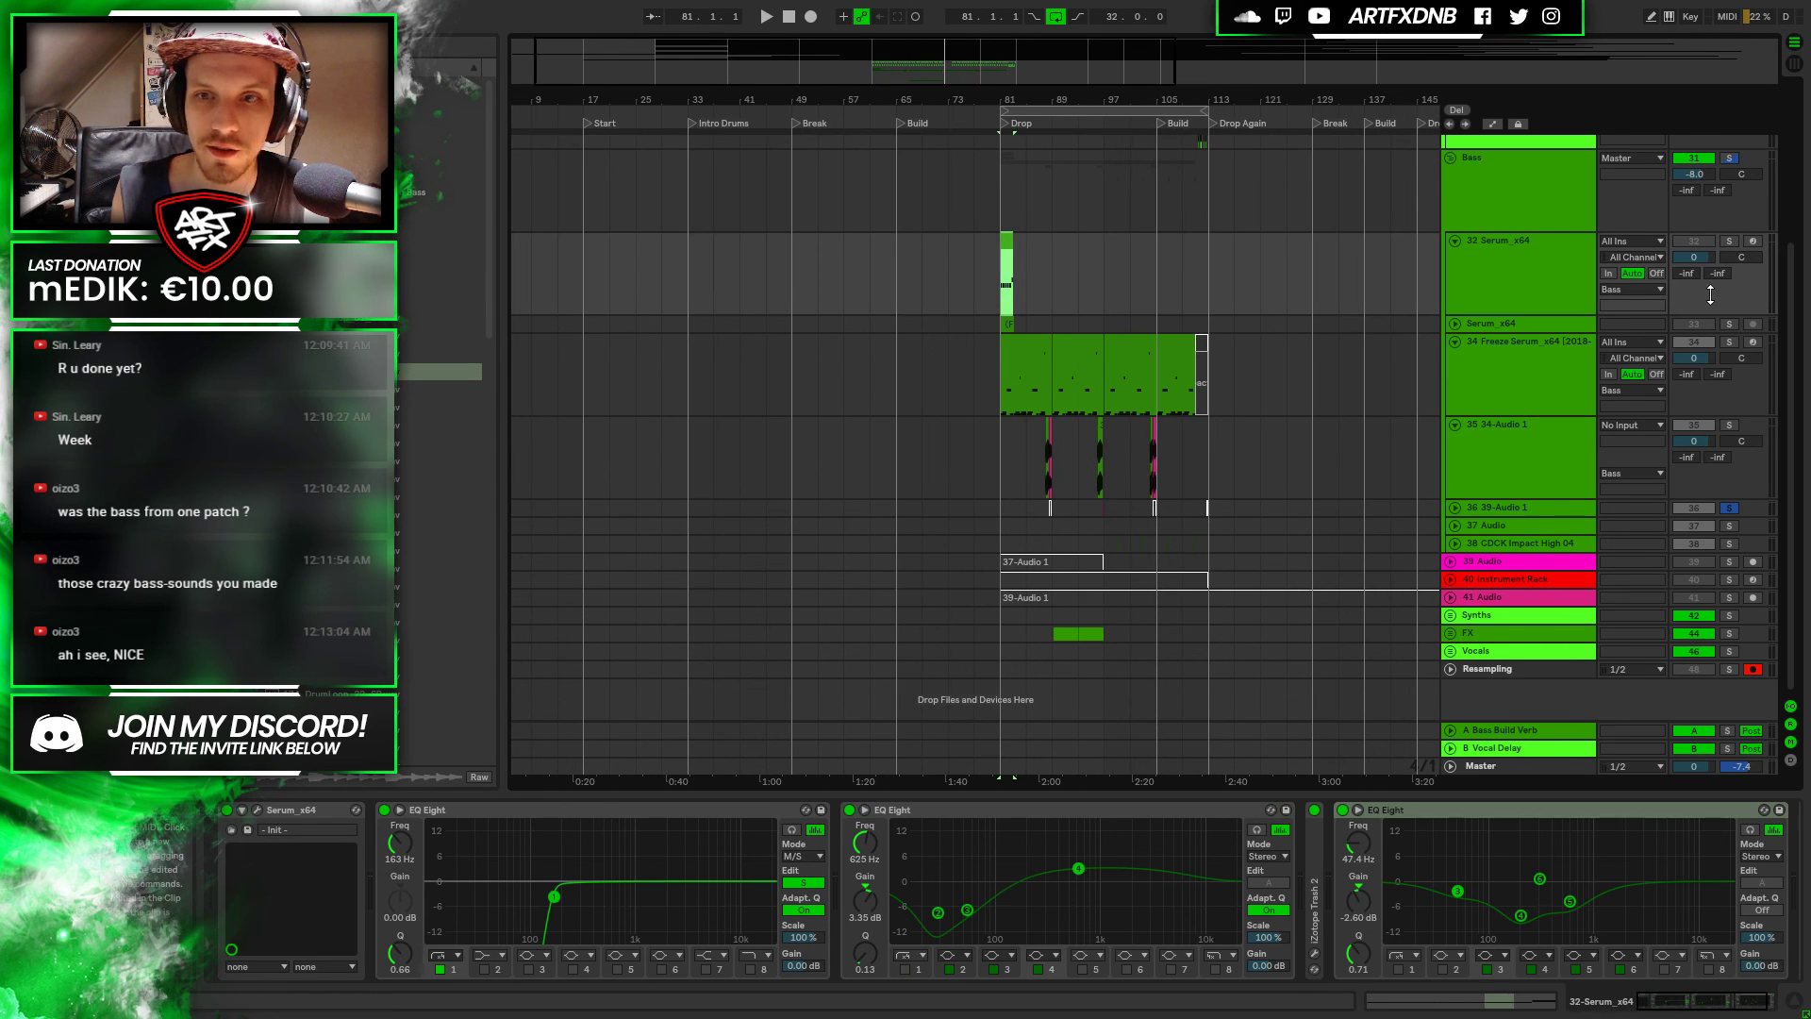
pyautogui.click(1728, 241)
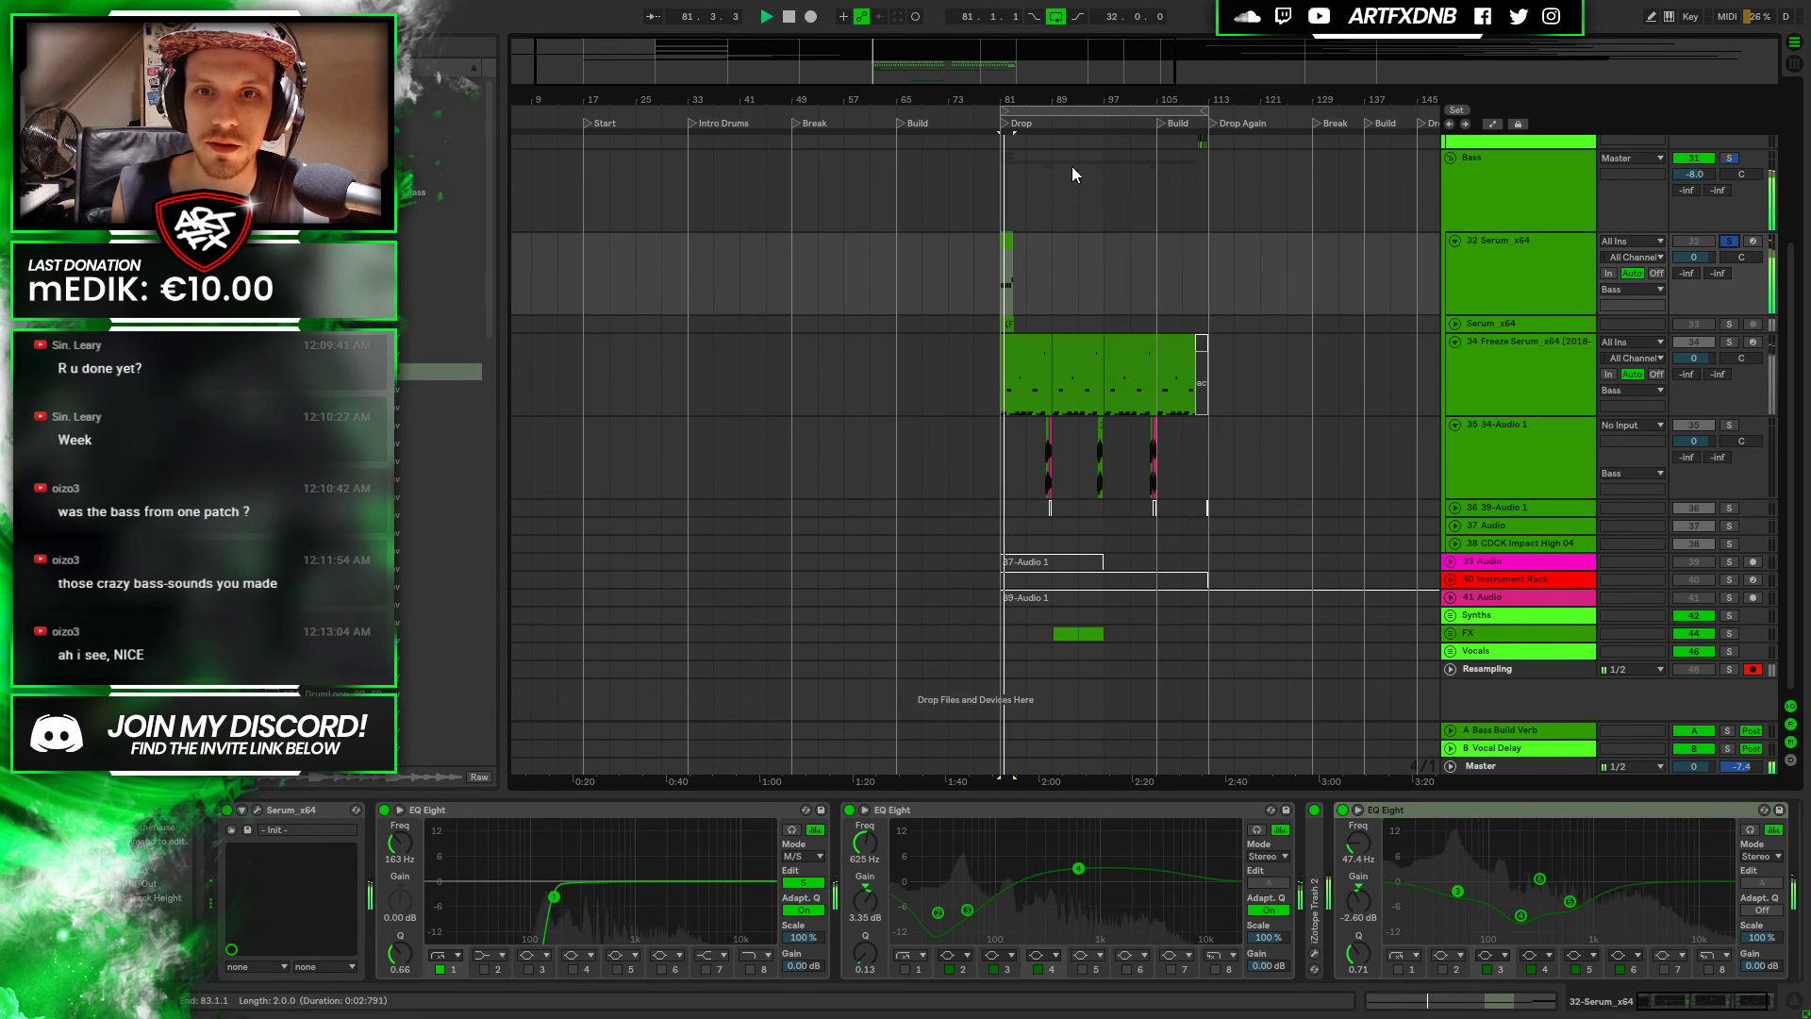
pyautogui.moveTo(1008, 100); pyautogui.dragTo(830, 99)
pyautogui.press('space')
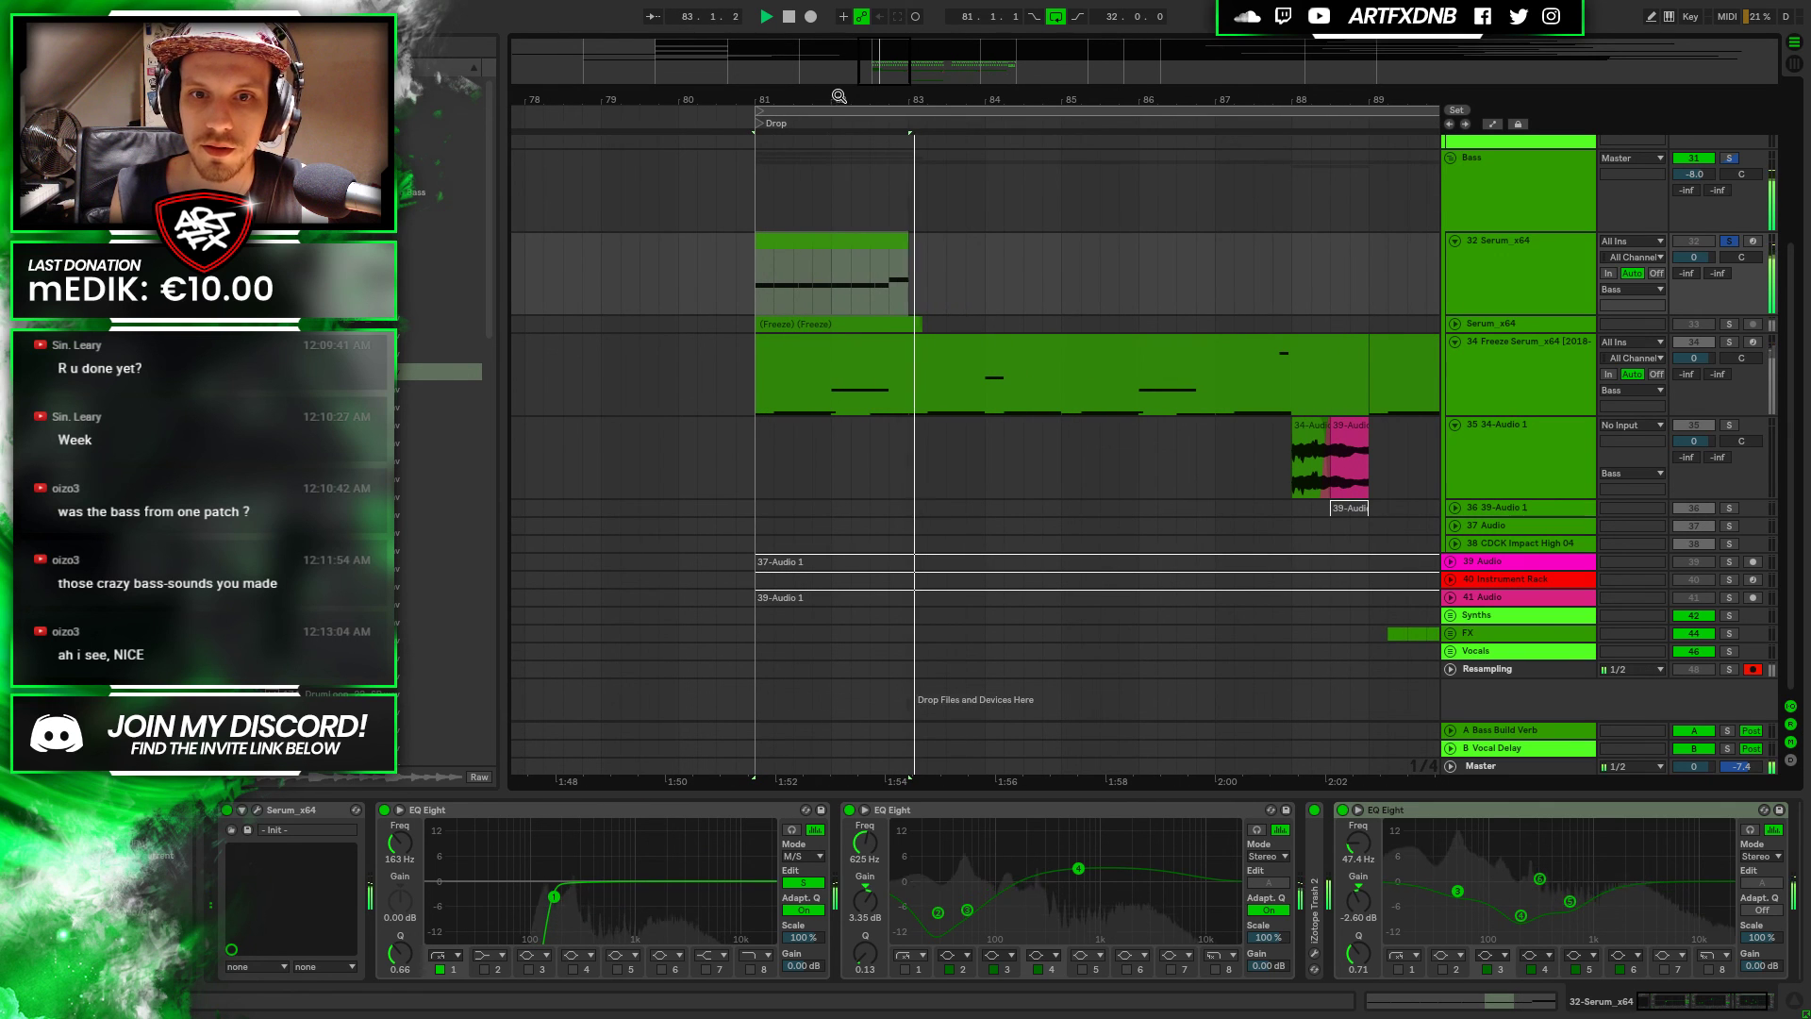
# Unsolo the 32 Serum_x64 track and fold the expanded bass tracks to show the drop from bar 81 to 113
pyautogui.click(1728, 240)
pyautogui.keyDown('alt'); pyautogui.click(1454, 241); pyautogui.keyUp('alt')
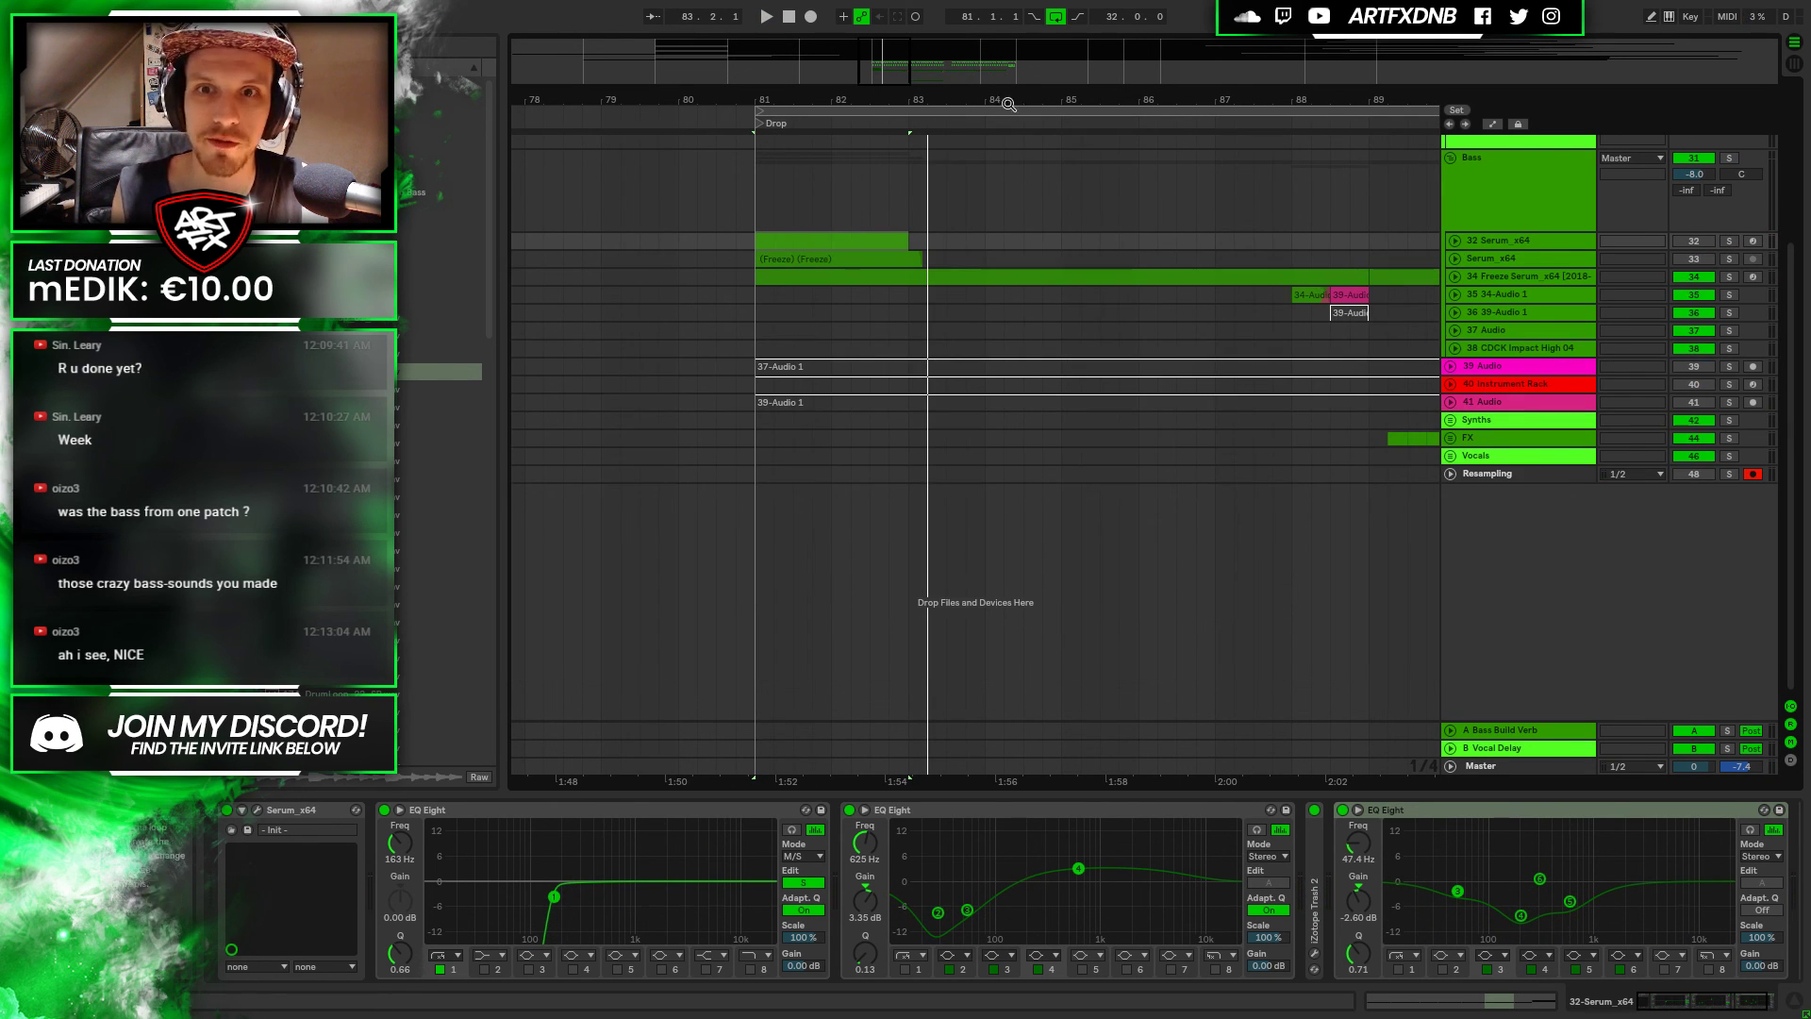
pyautogui.press('-')
pyautogui.press('-')
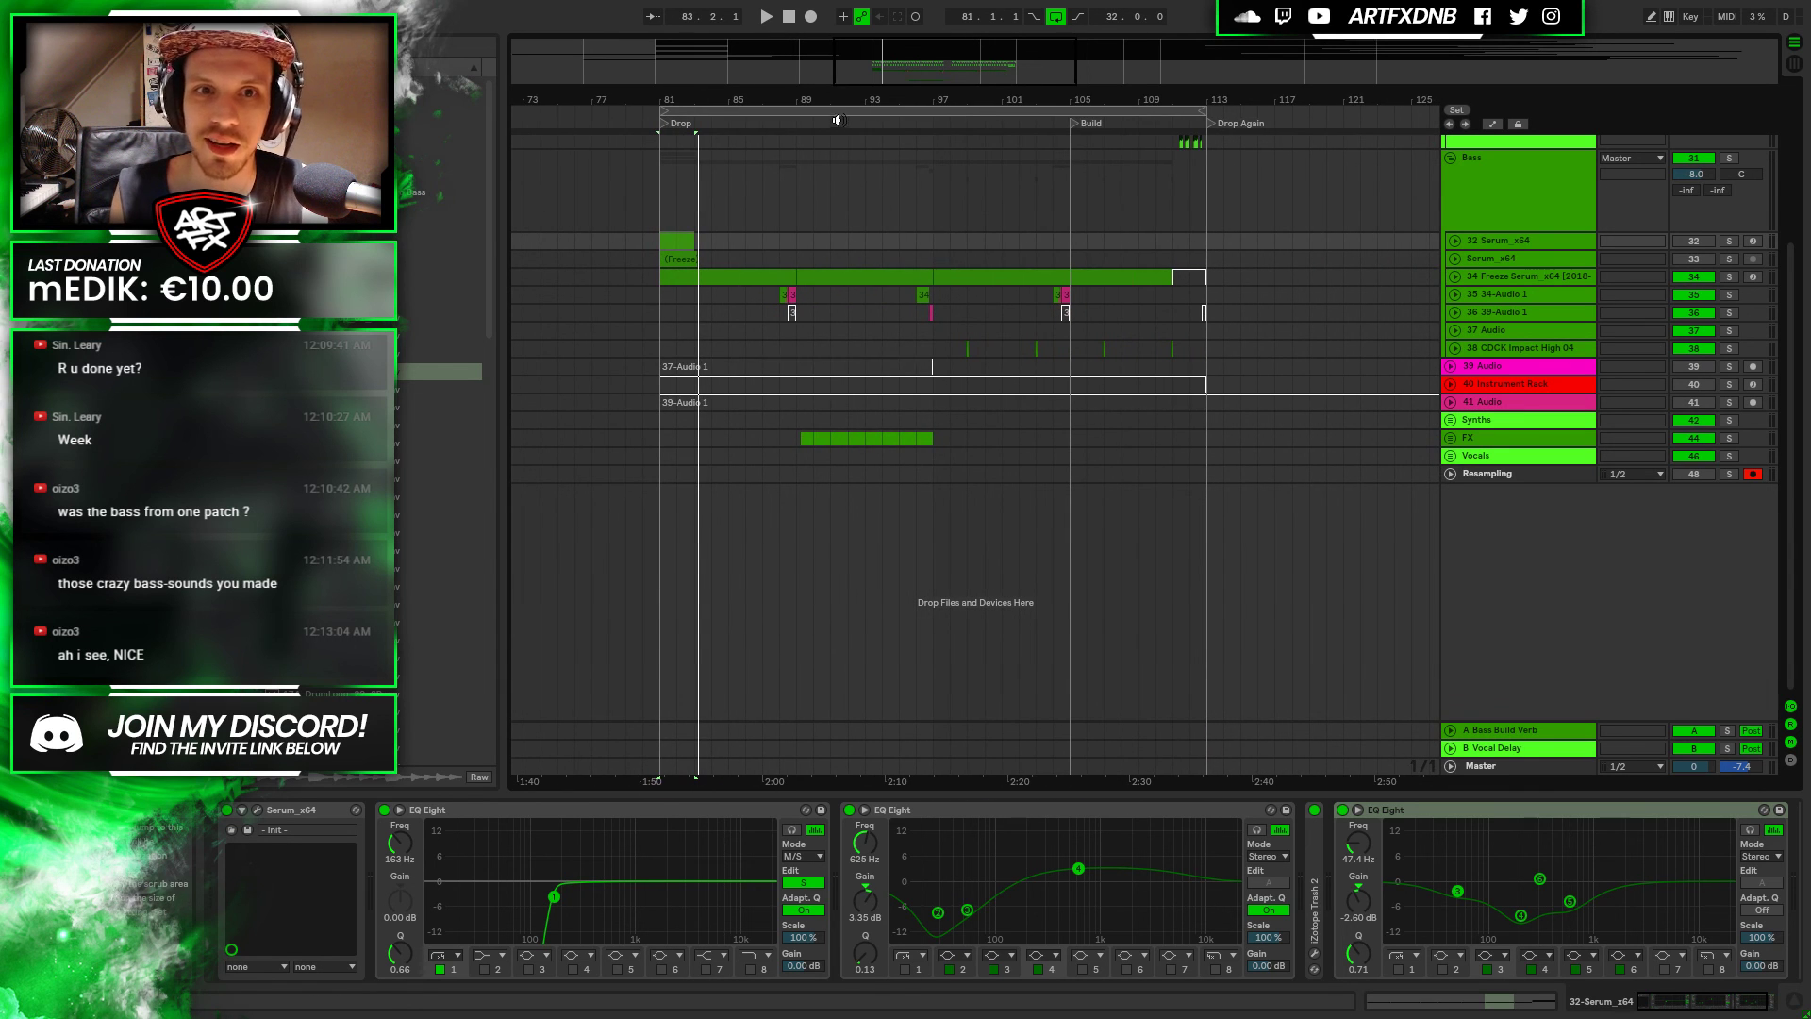
pyautogui.press('+')
pyautogui.press('+')
pyautogui.press('+')
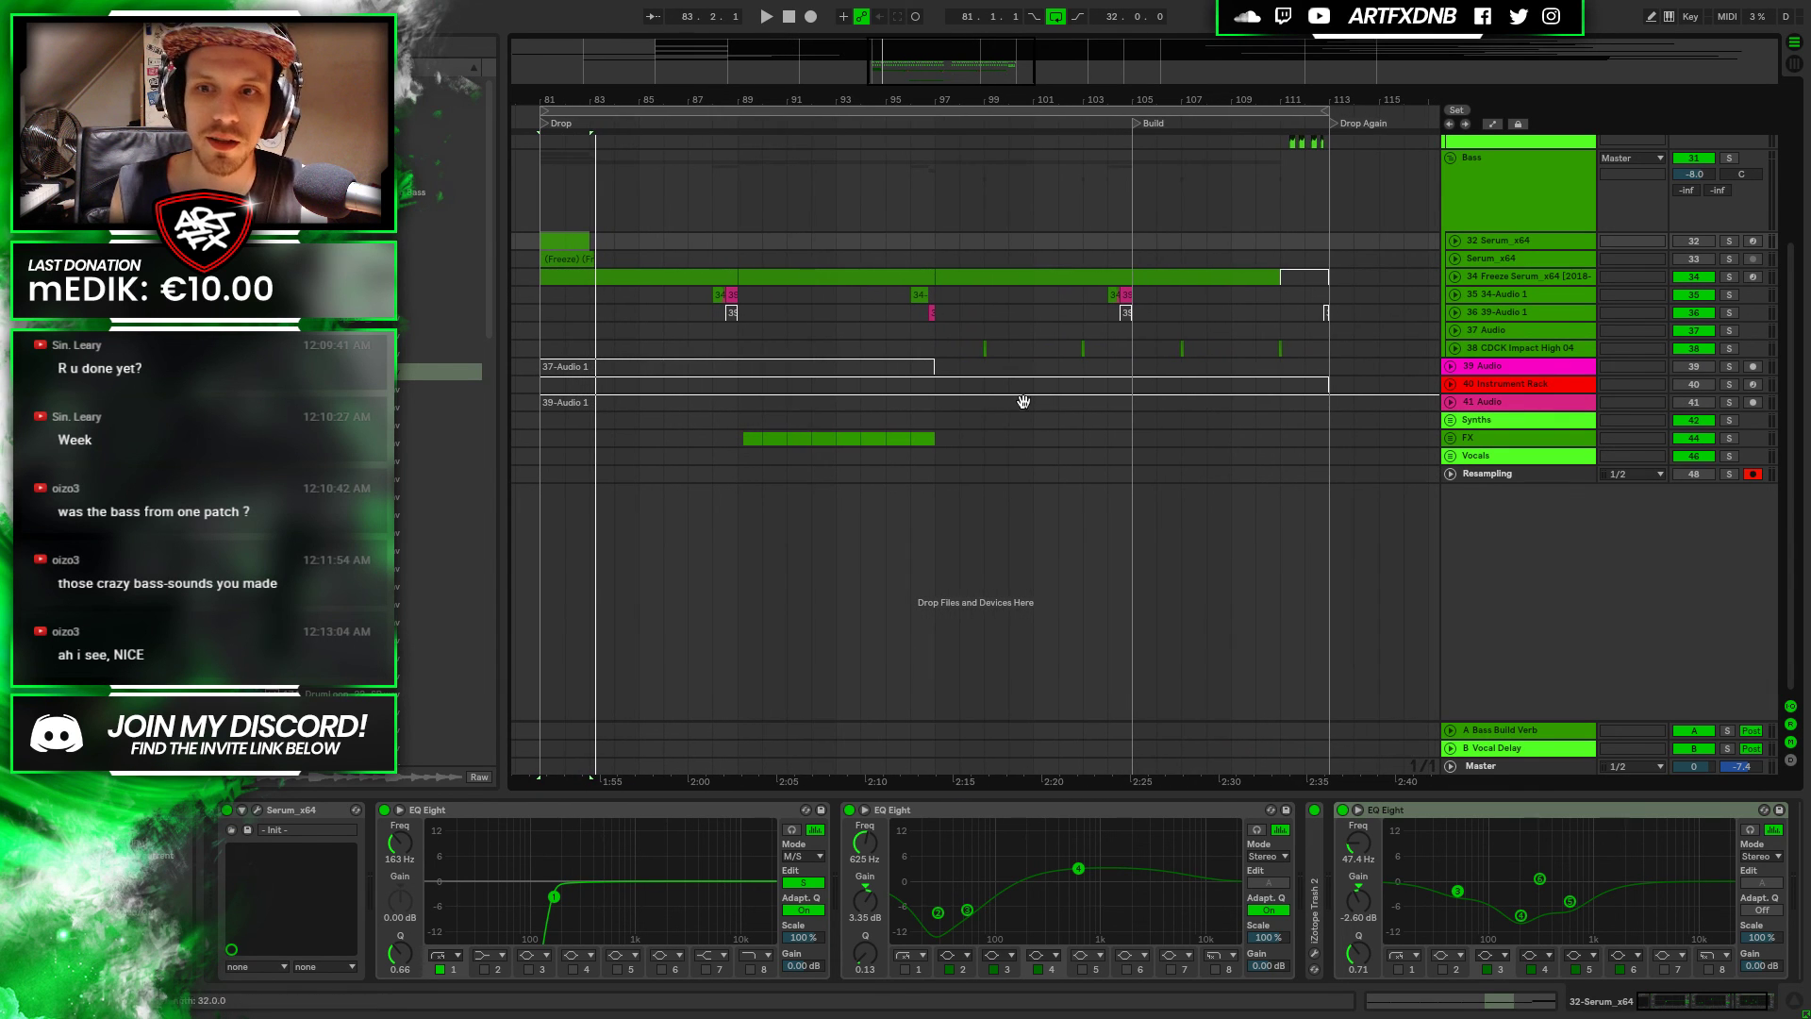
# Insert a new MIDI track directly below the 34 Freeze Serum_x64 track in the Bass group
pyautogui.click(1526, 275)
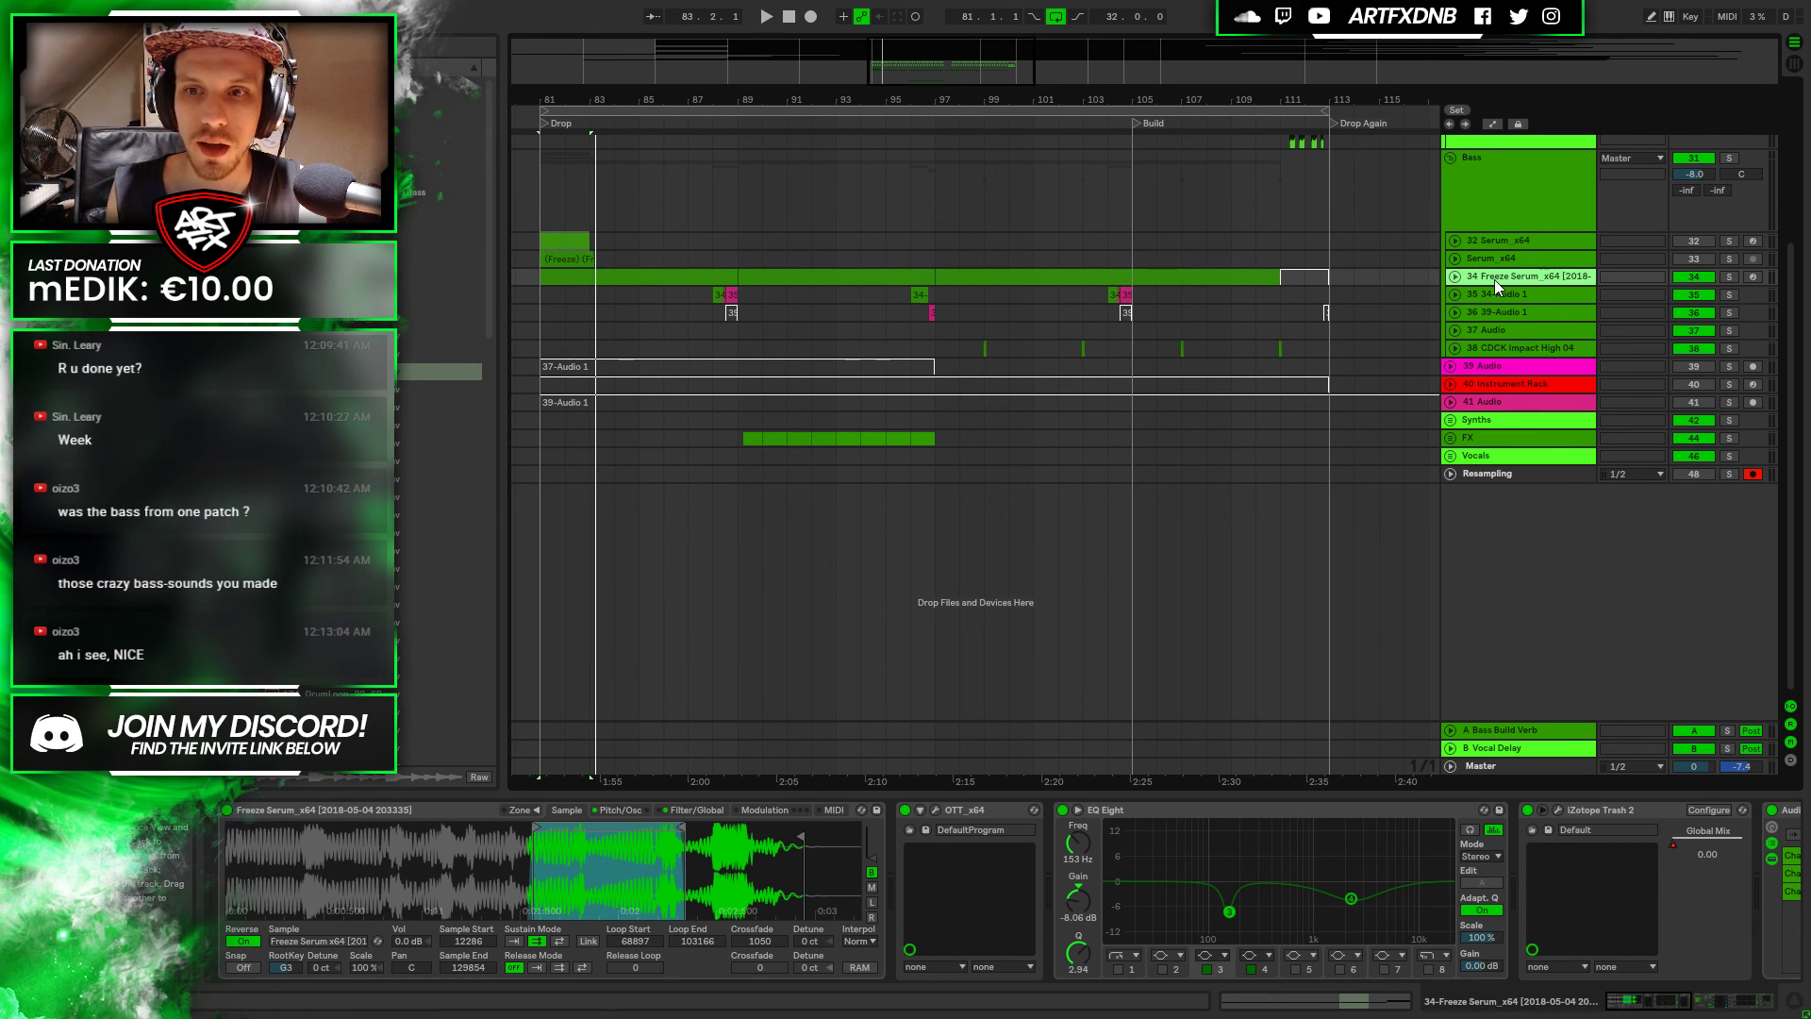
pyautogui.rightClick(1495, 283)
pyautogui.click(1213, 287)
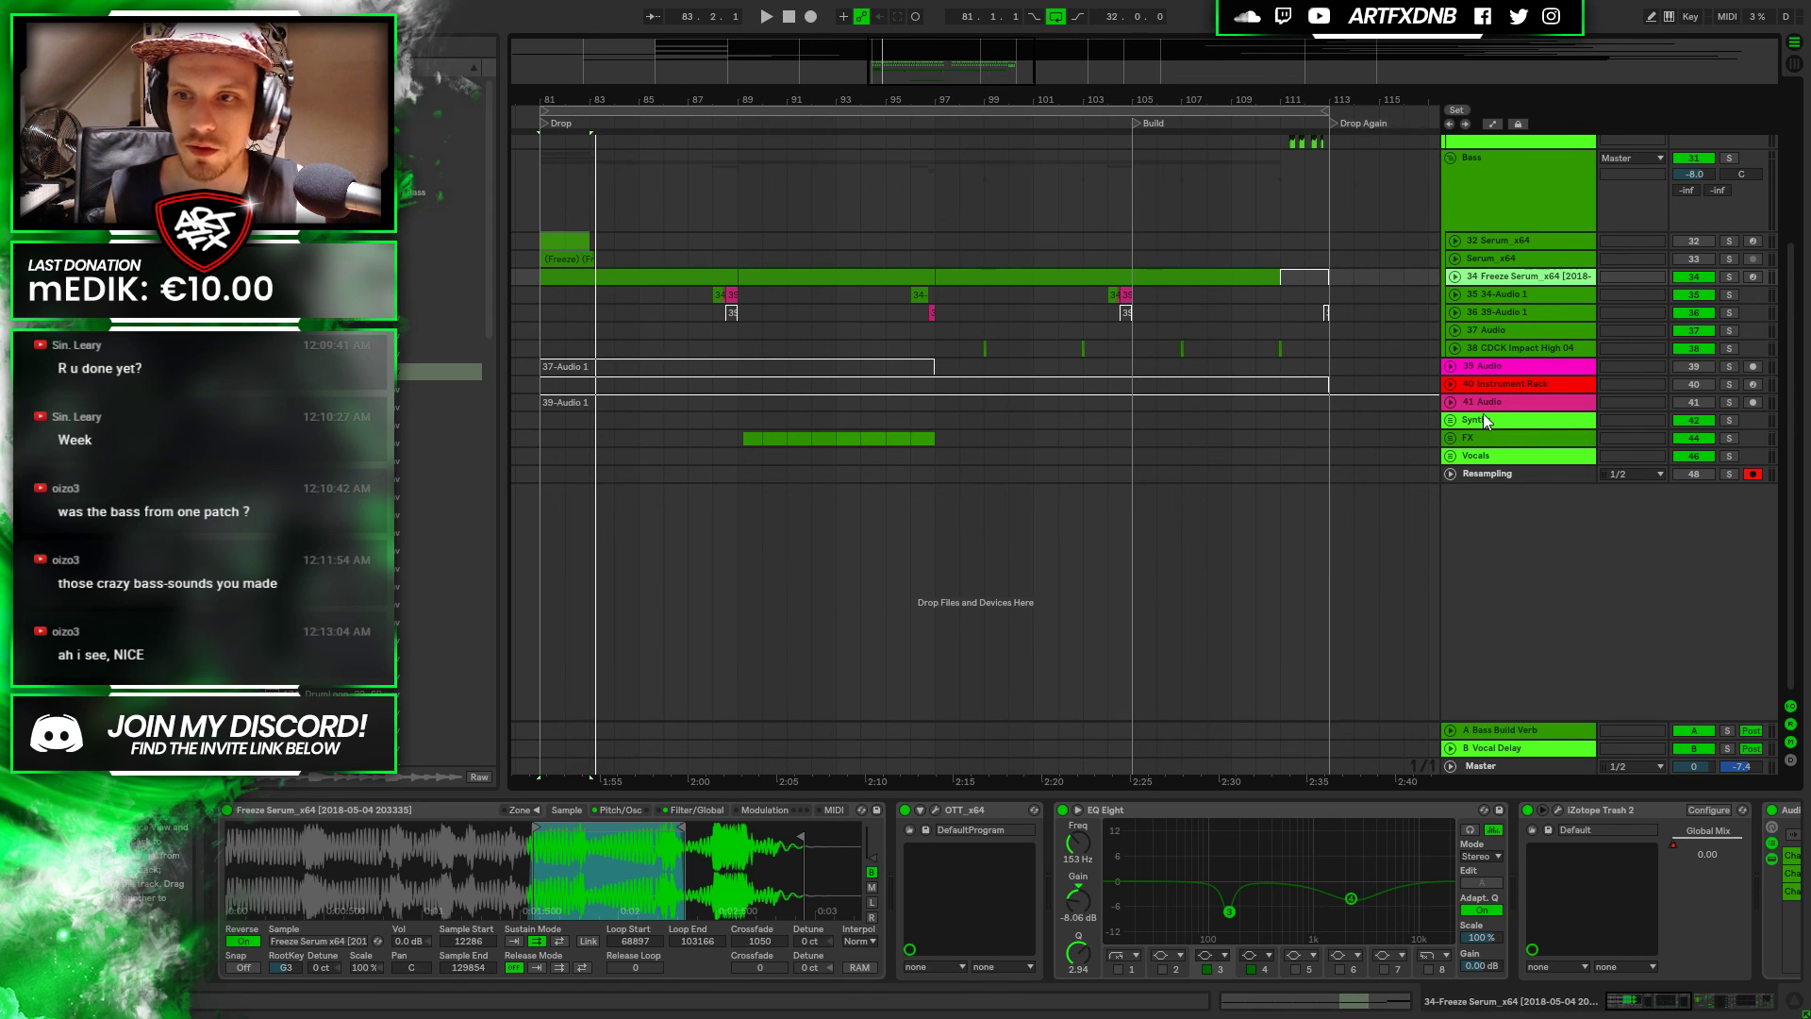
pyautogui.rightClick(1485, 277)
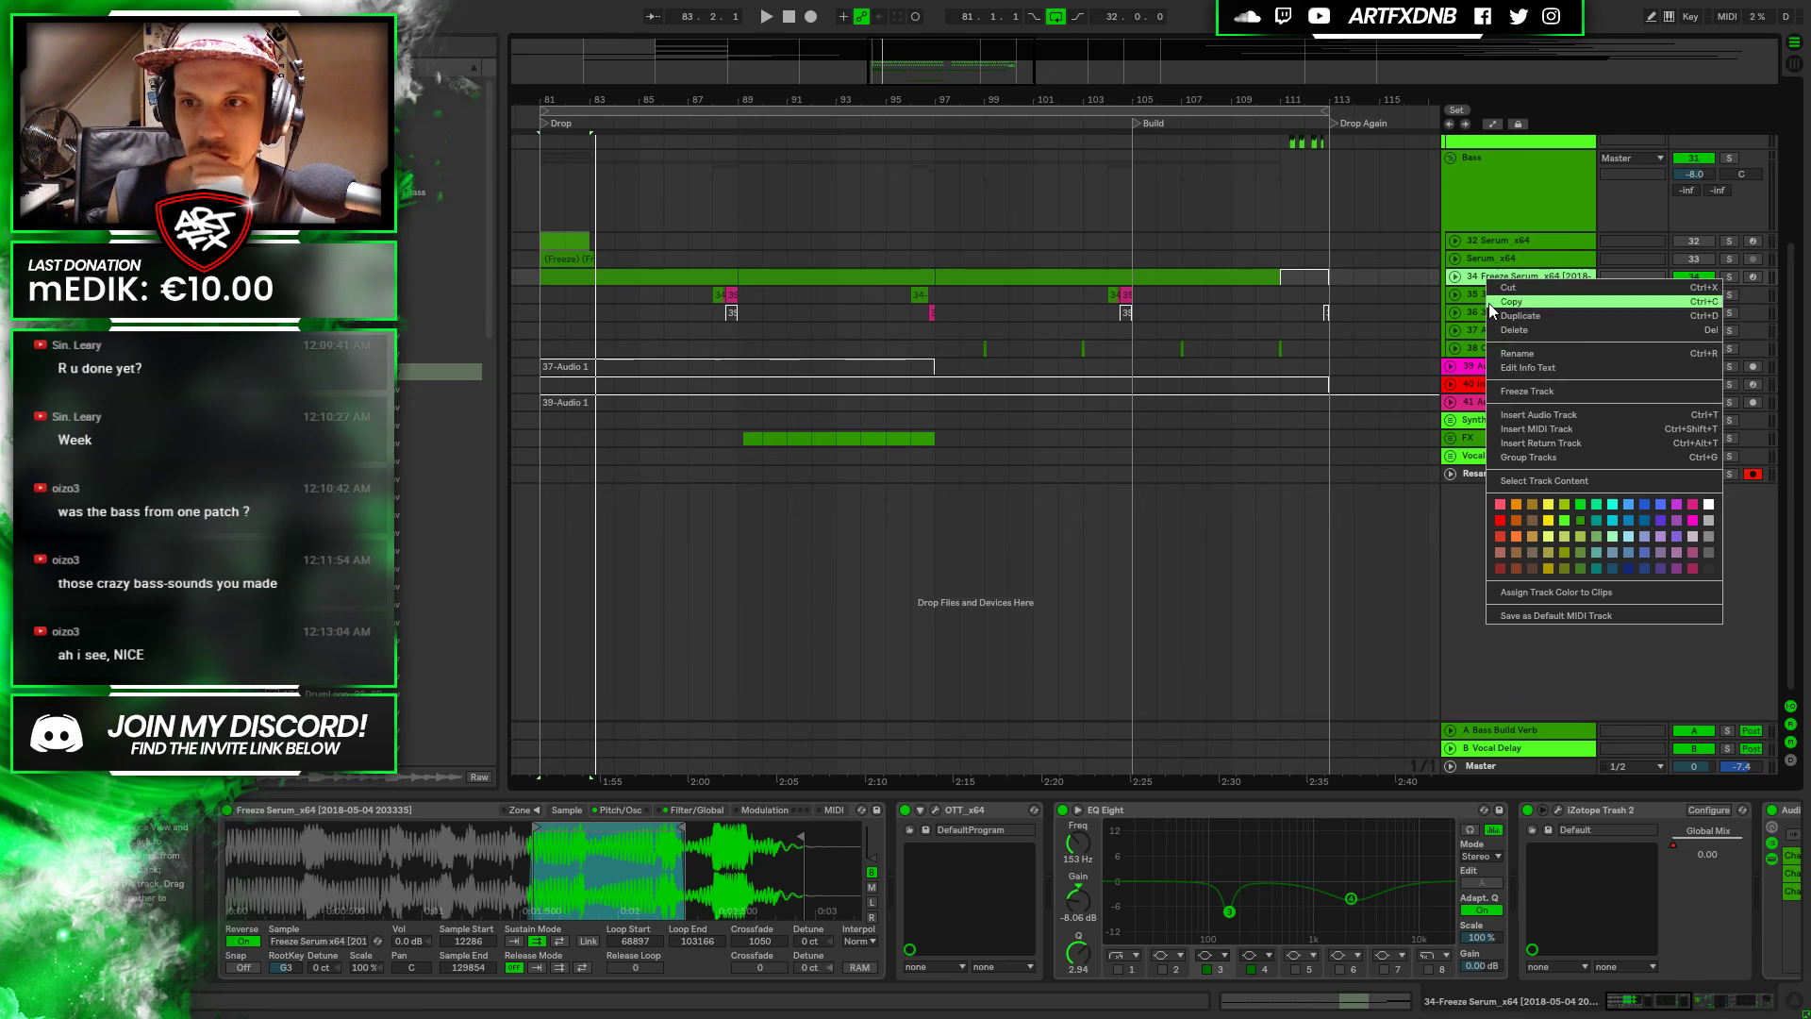
pyautogui.click(1526, 430)
pyautogui.hotkey('ctrl', 'shift', 't')
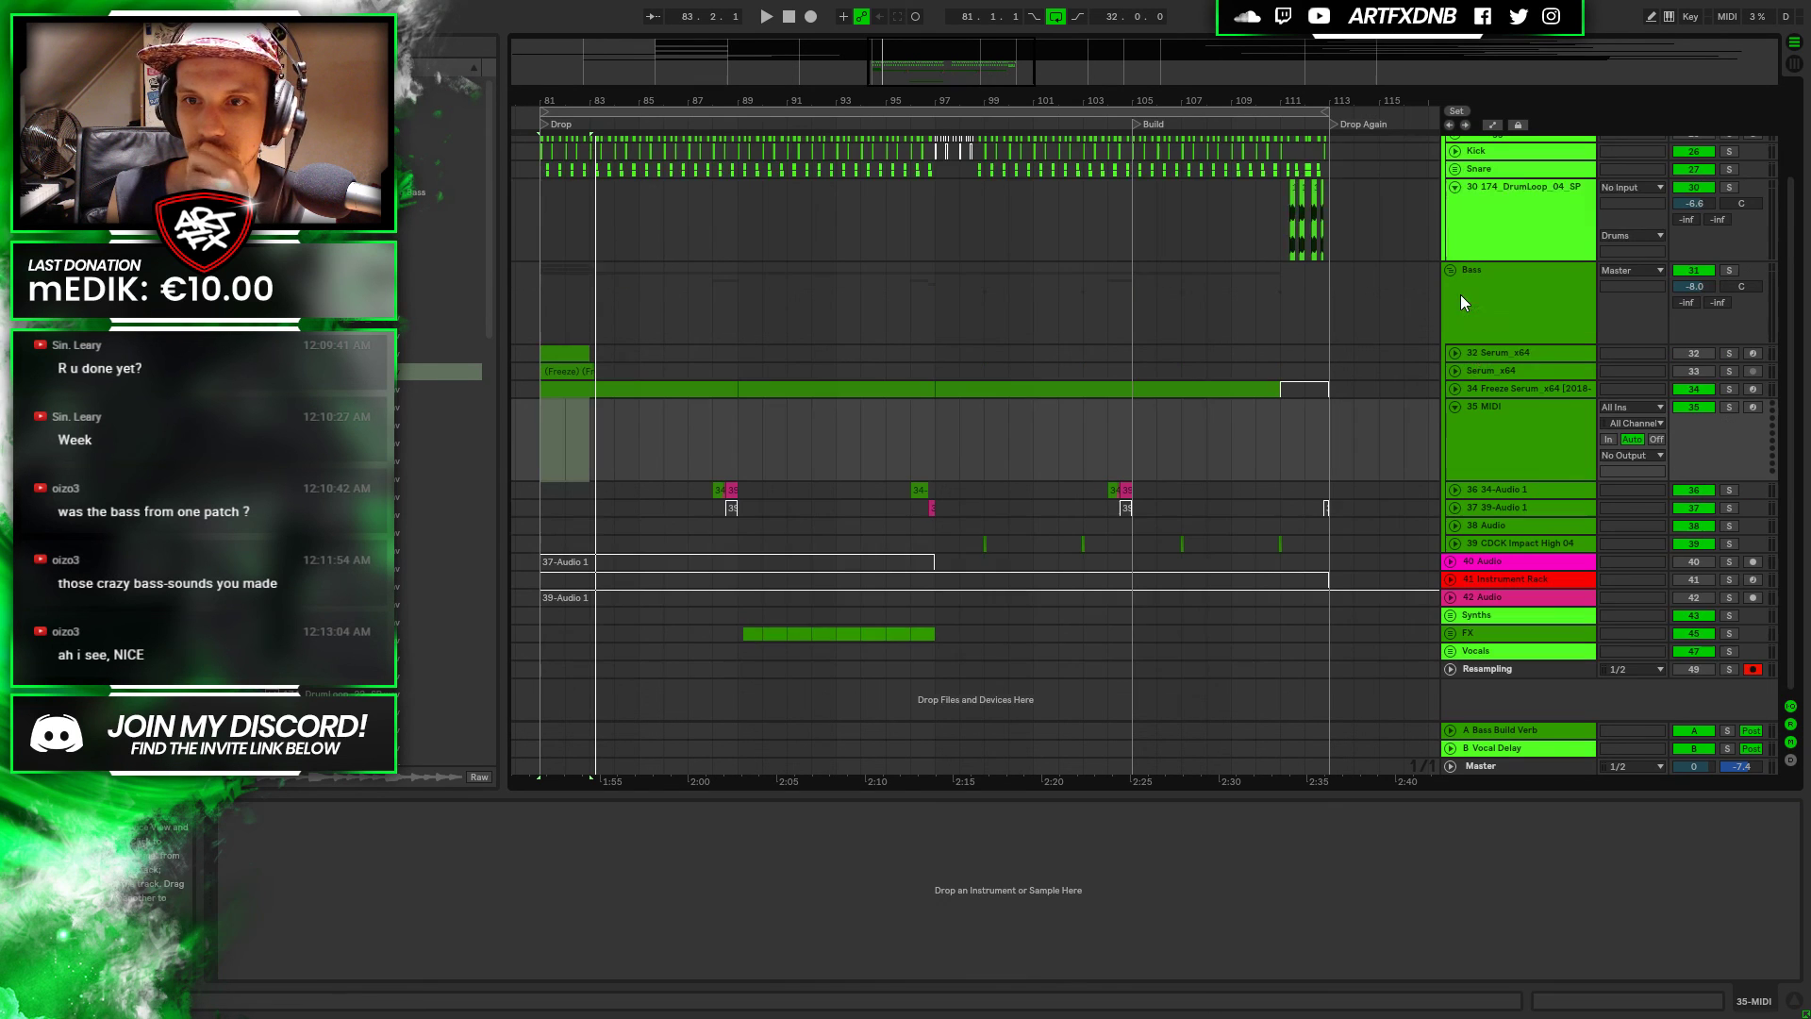
# Reactivate the 39-Audio 1 clip, then load its audio into the new MIDI track as a Sampler instrument
pyautogui.click(1292, 438)
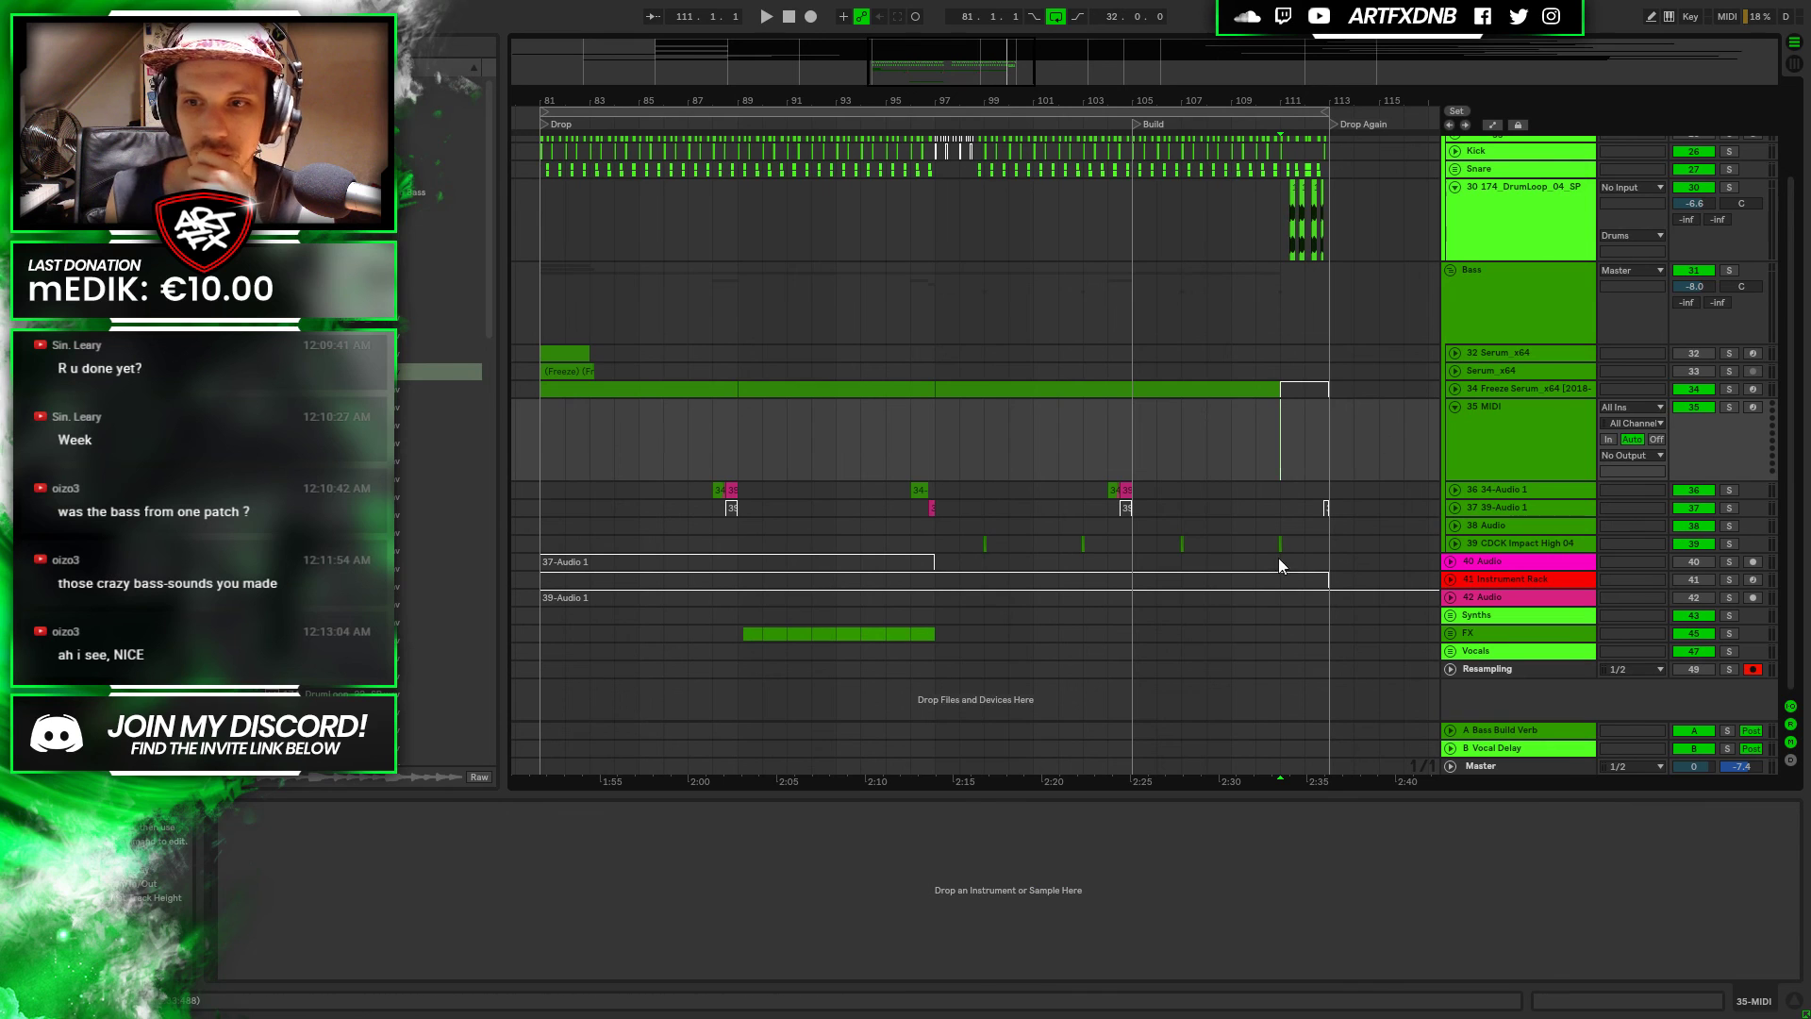
pyautogui.click(1401, 596)
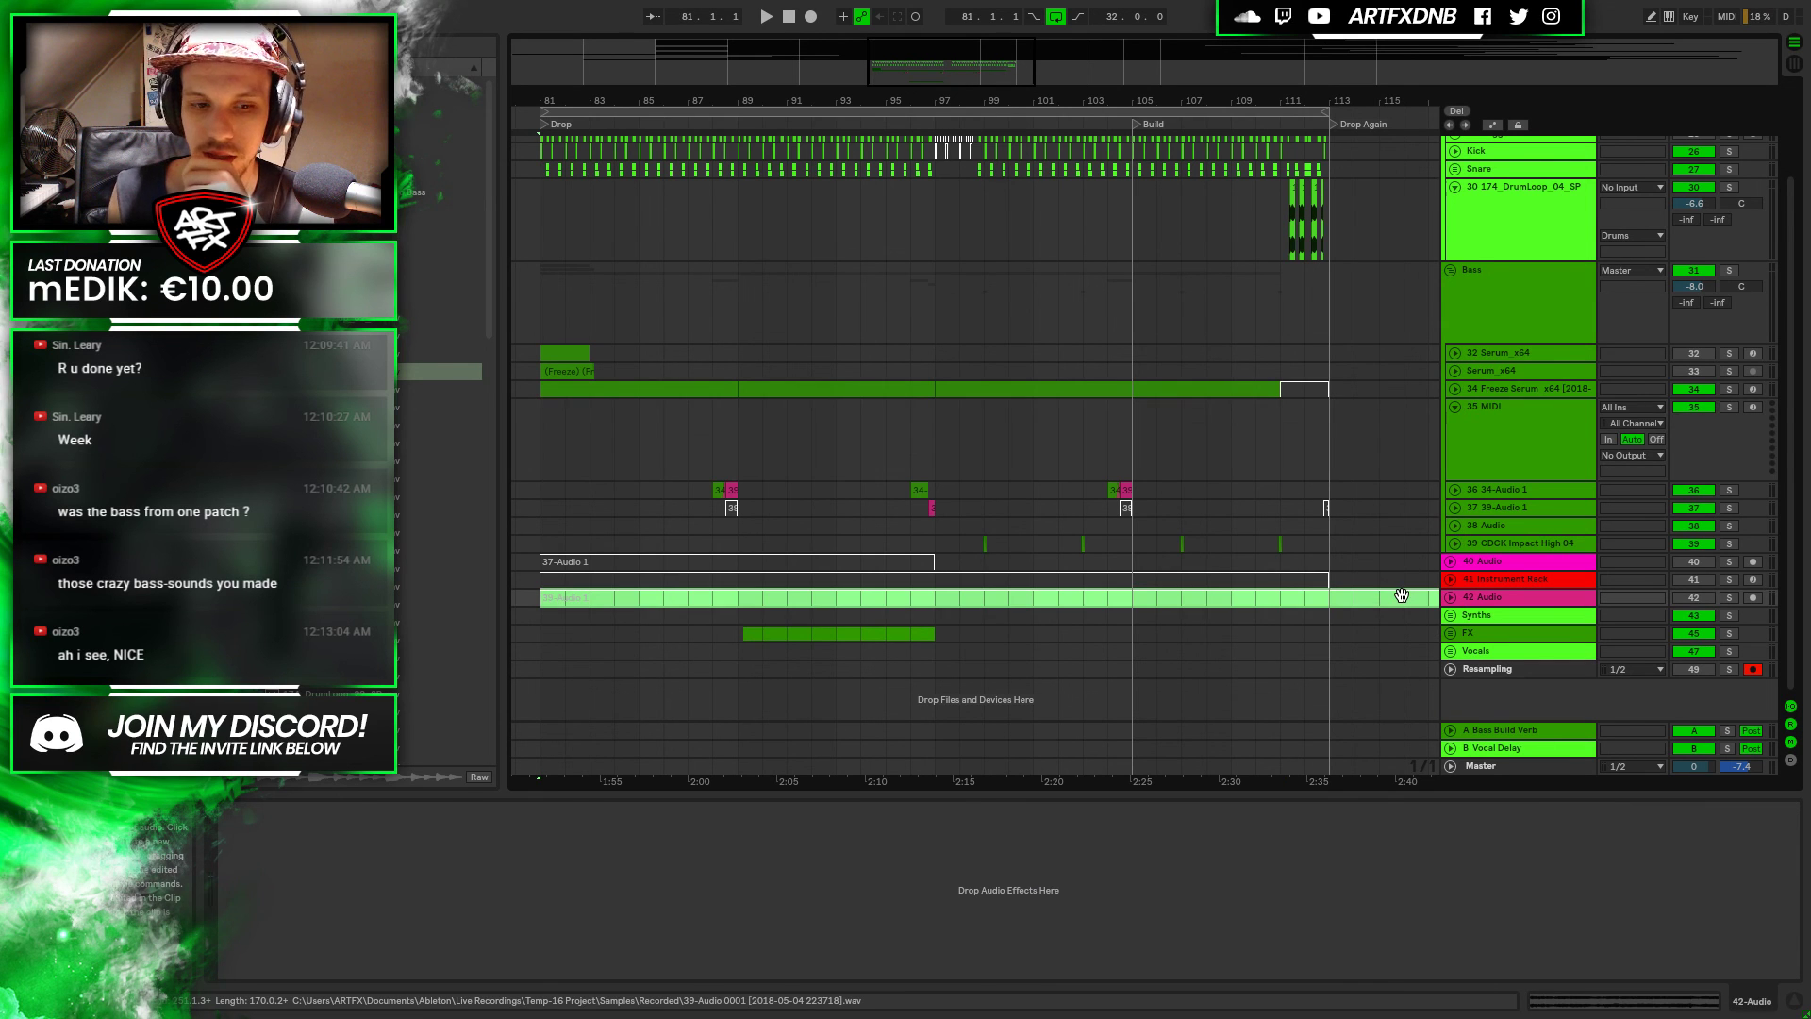
pyautogui.click(1348, 604)
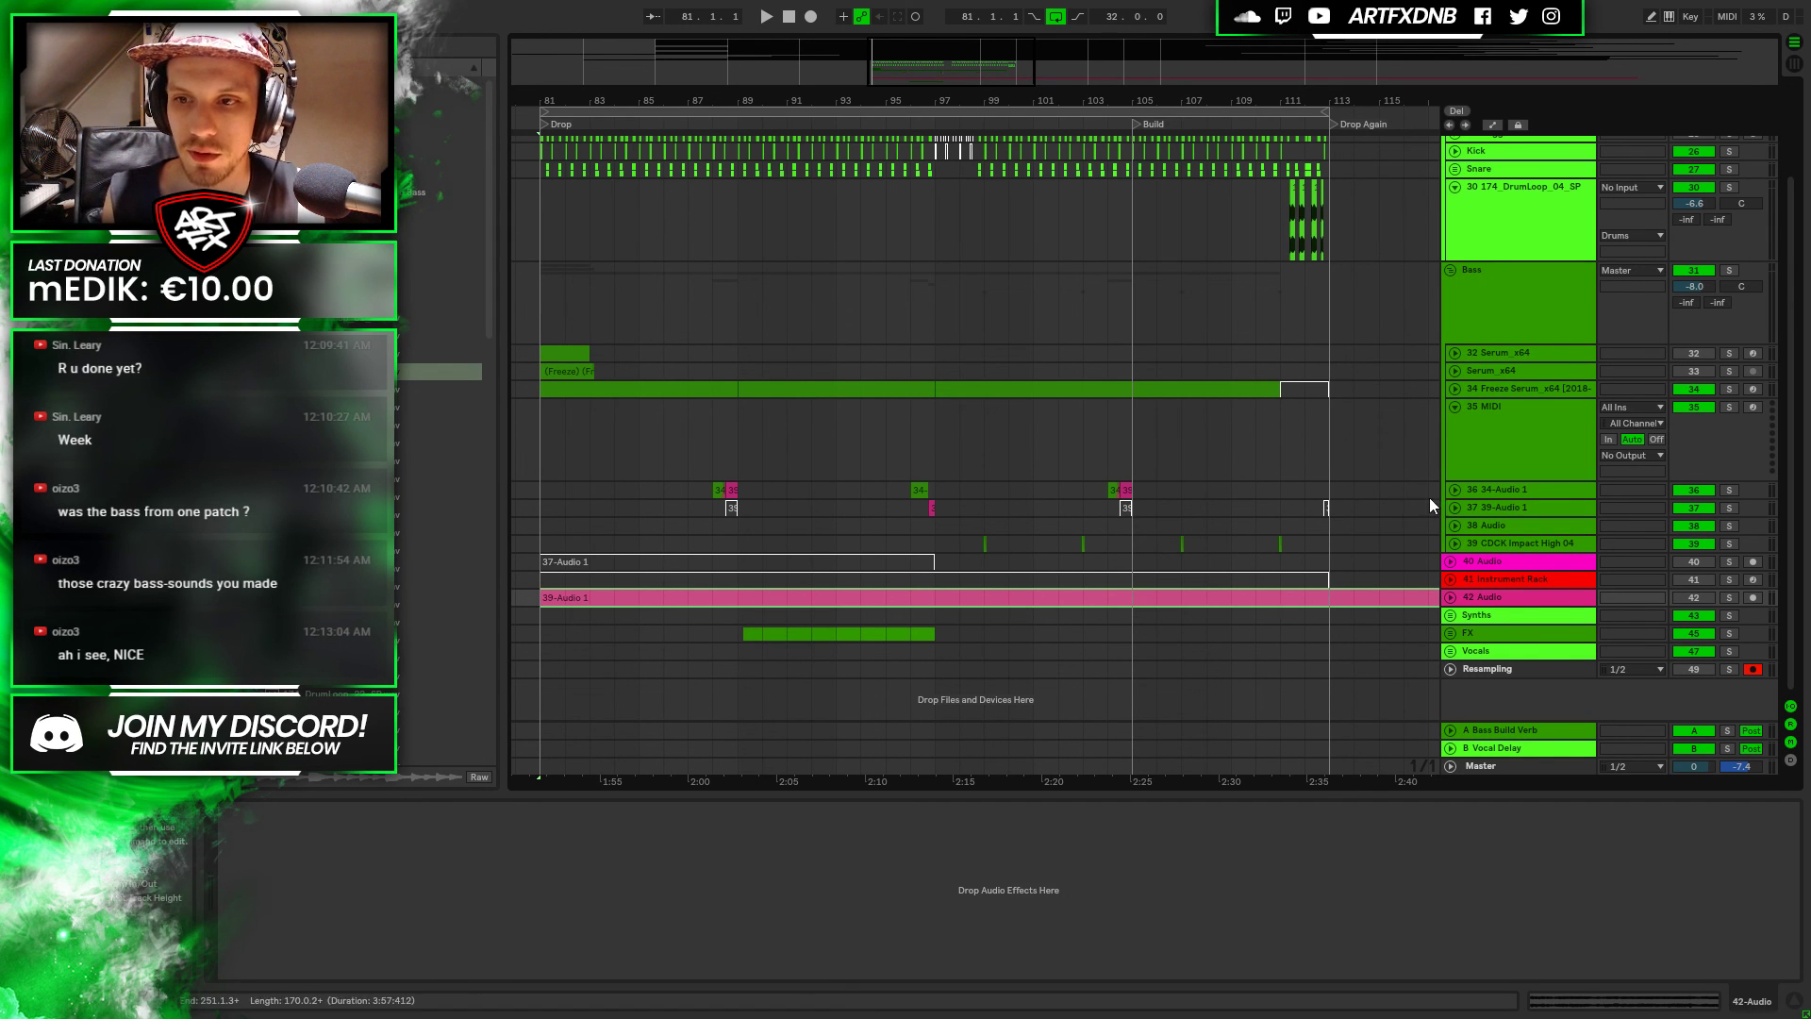
pyautogui.click(1410, 462)
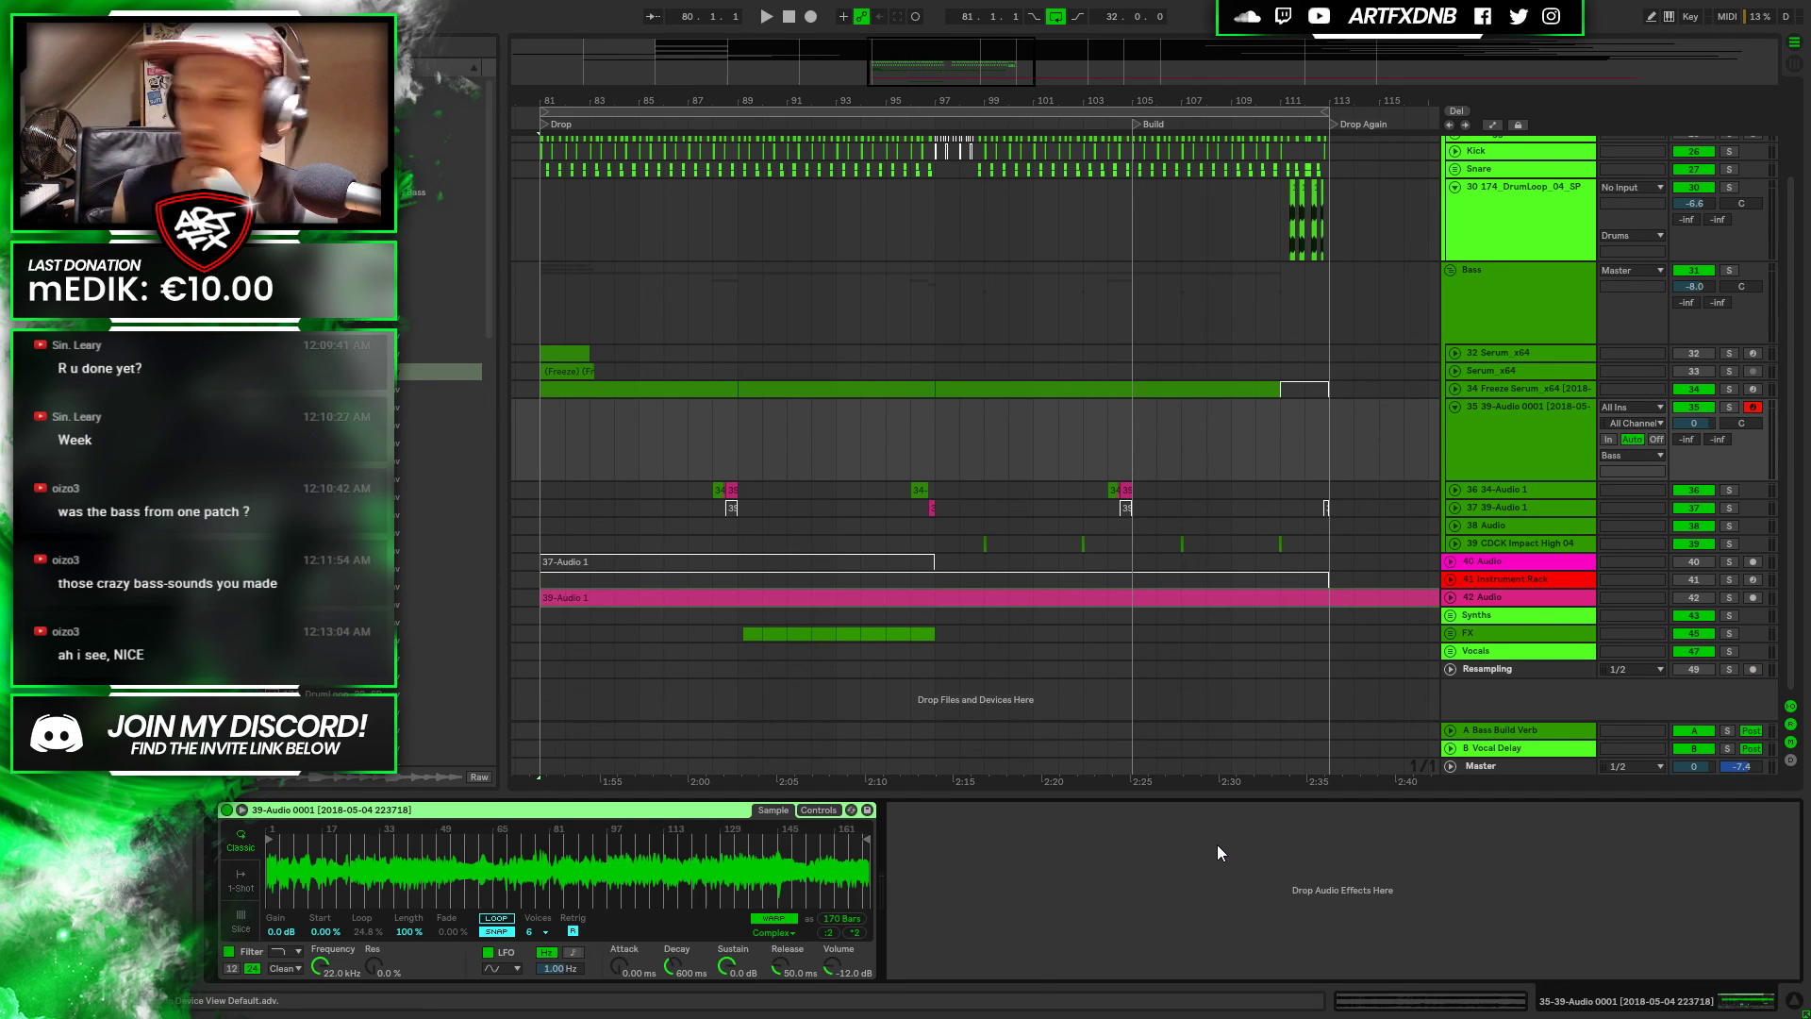
pyautogui.rightClick(595, 809)
pyautogui.click(664, 804)
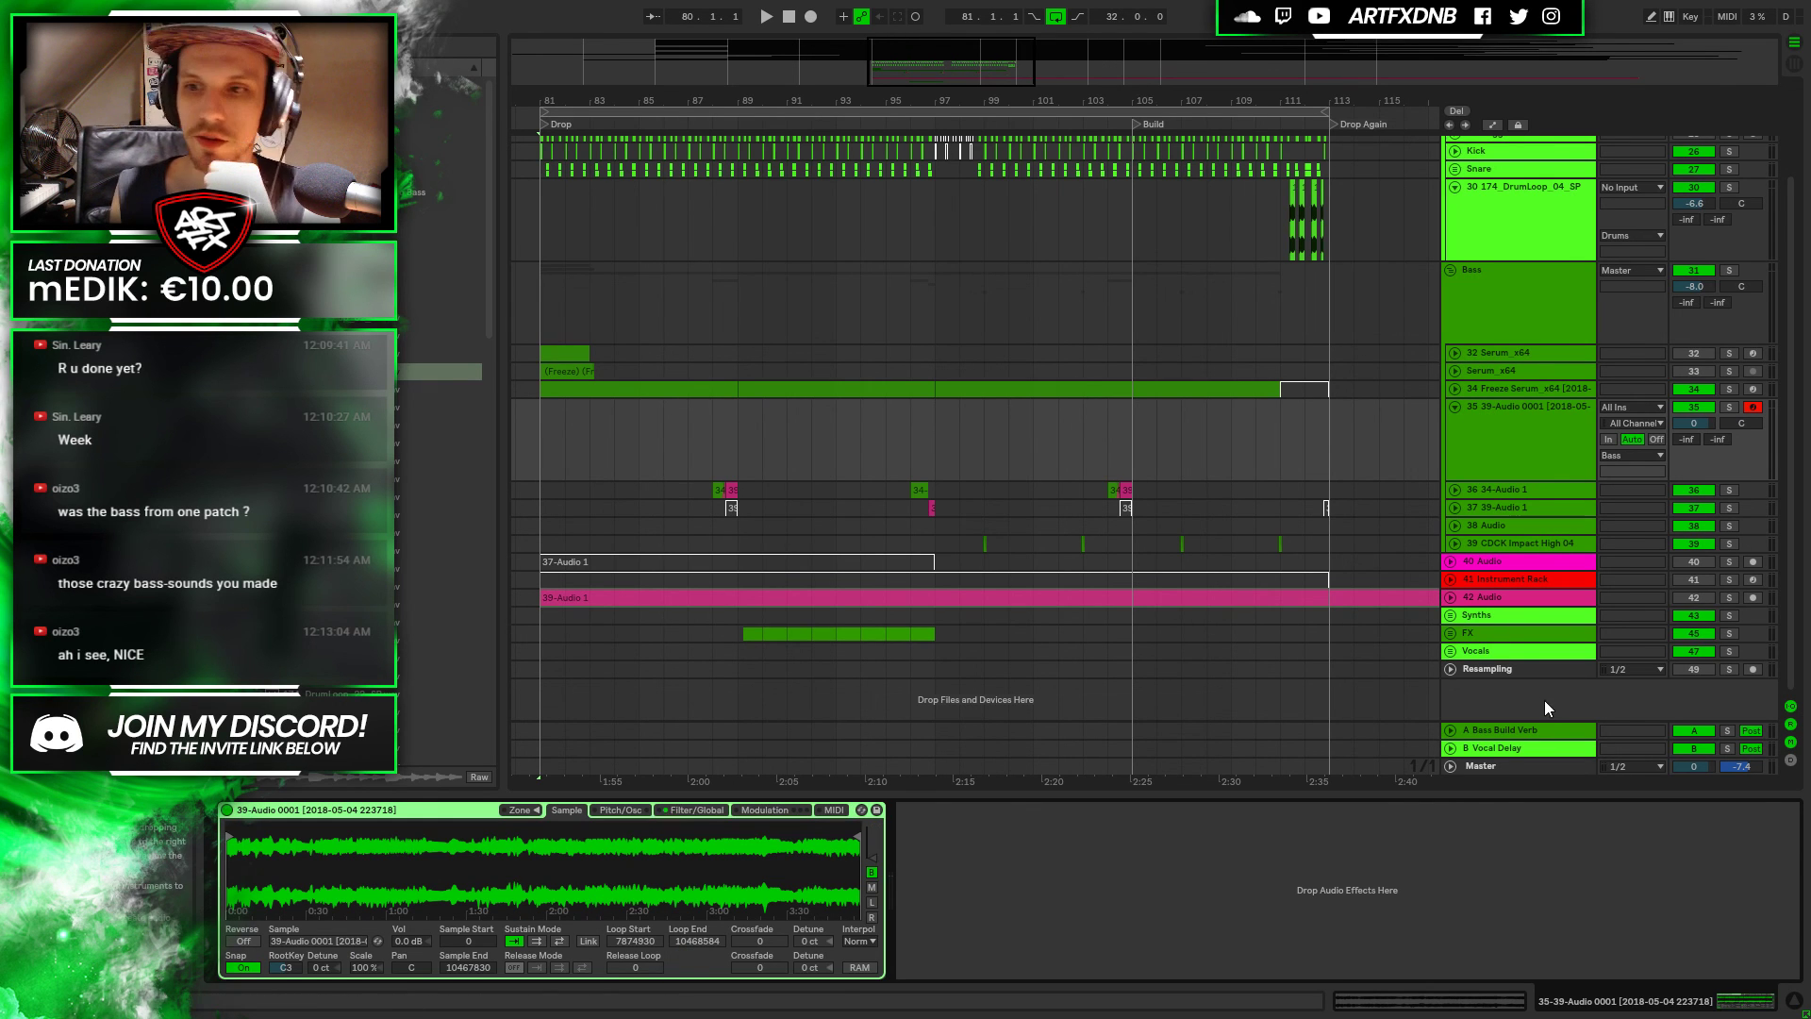
# Create a two-bar MIDI clip from bar 111 to 113 on the Sampler track and draw a D3 note across it
pyautogui.moveTo(1281, 434); pyautogui.dragTo(1327, 433)
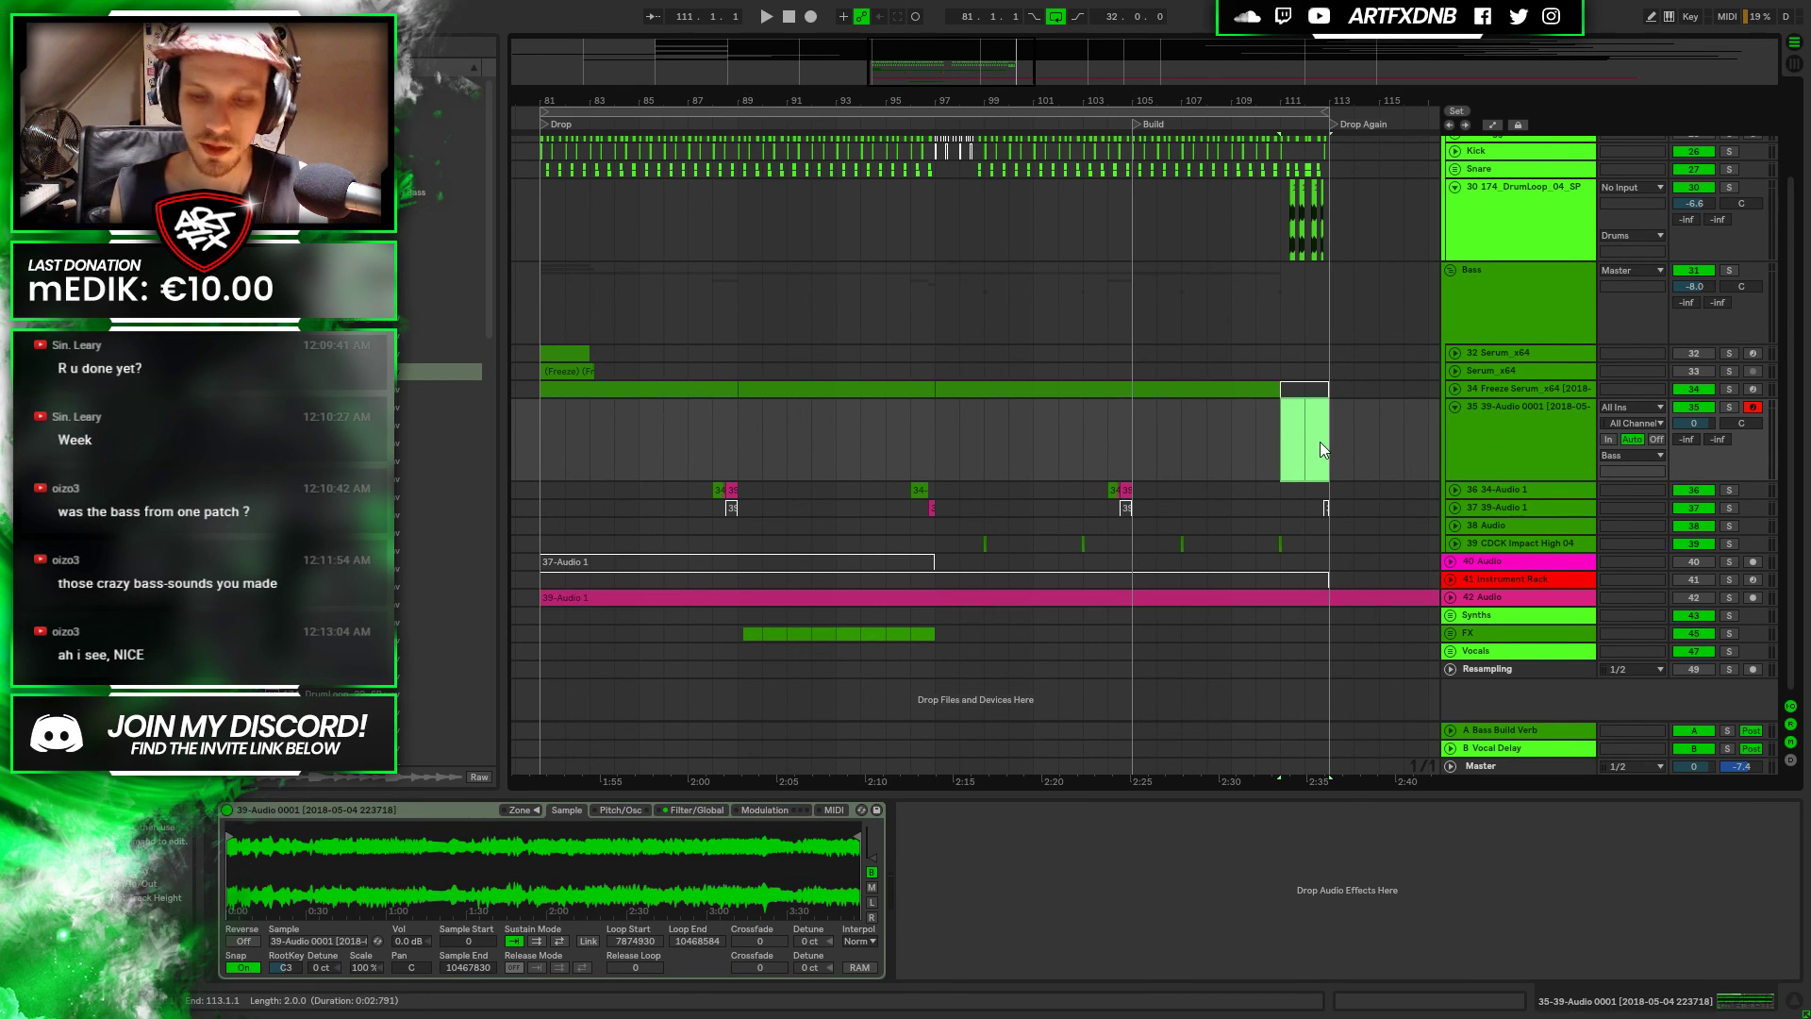
pyautogui.hotkey('ctrl', 'shift', 'm')
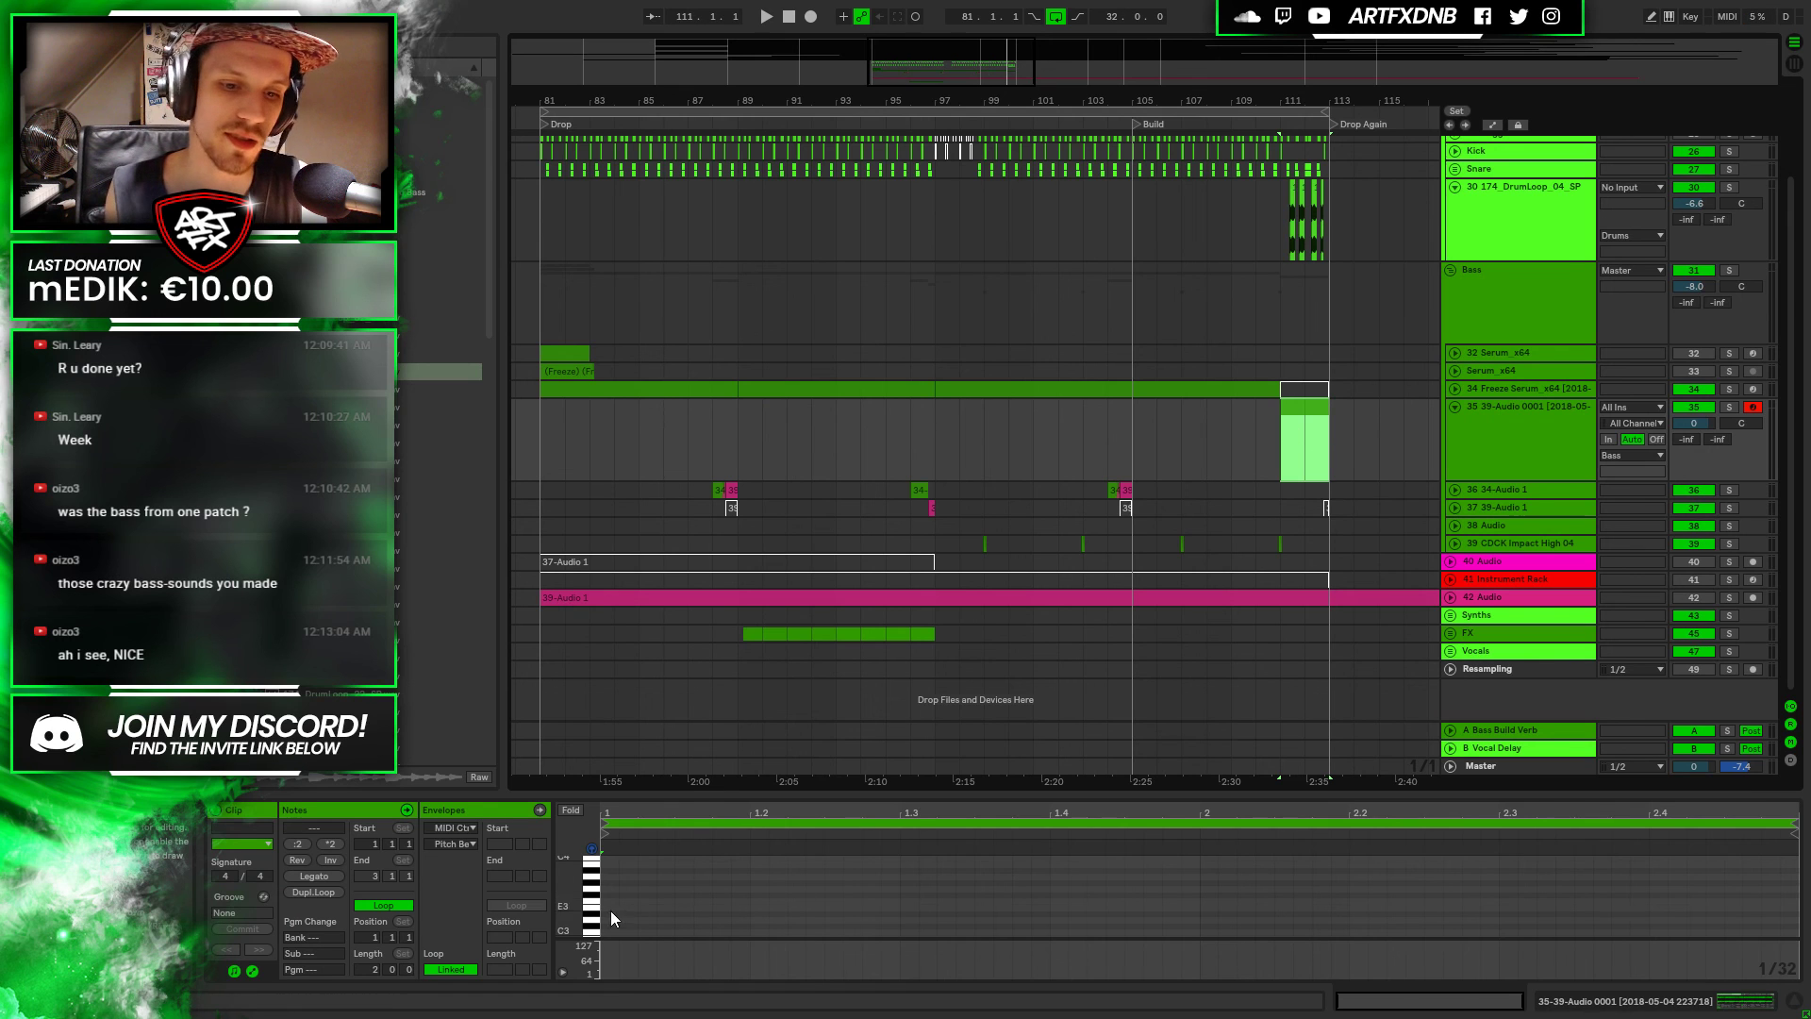
pyautogui.moveTo(604, 888); pyautogui.dragTo(1789, 881)
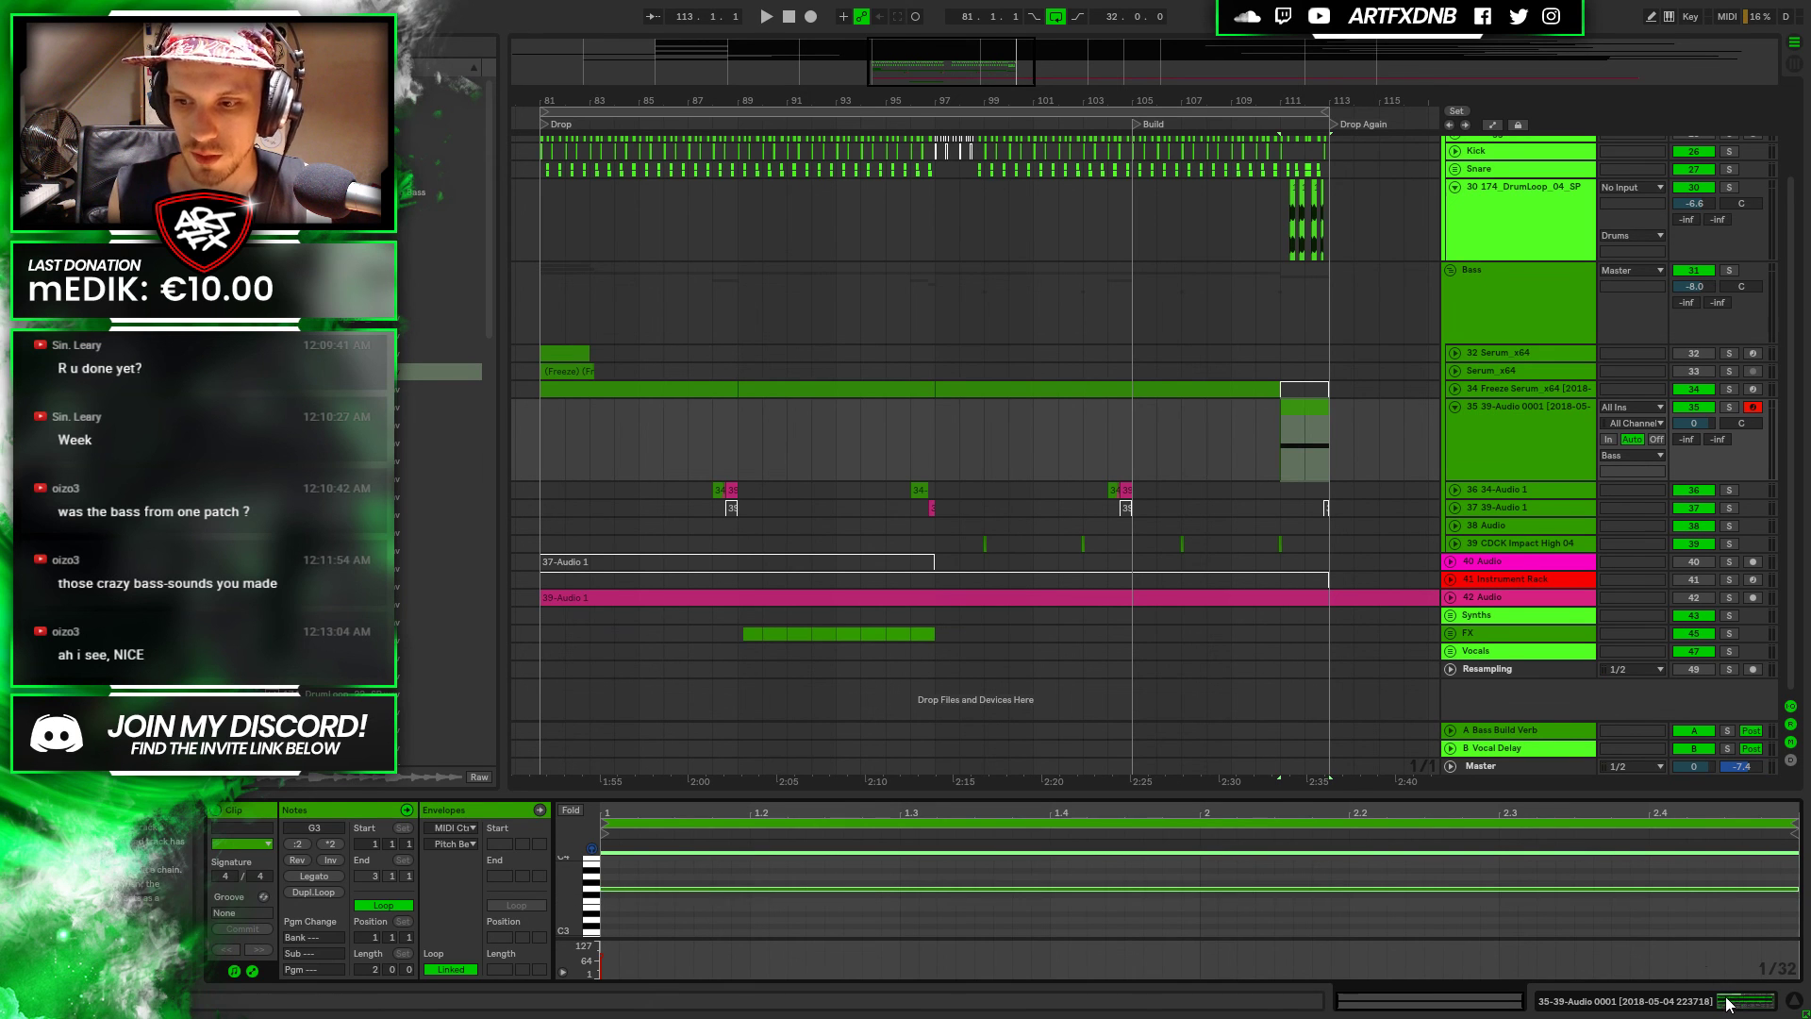
# Set Sampler's root key to D3, then solo the track and play the new clip at bars 111 to 112
pyautogui.hotkey('shift', 'Tab')
pyautogui.click(302, 965)
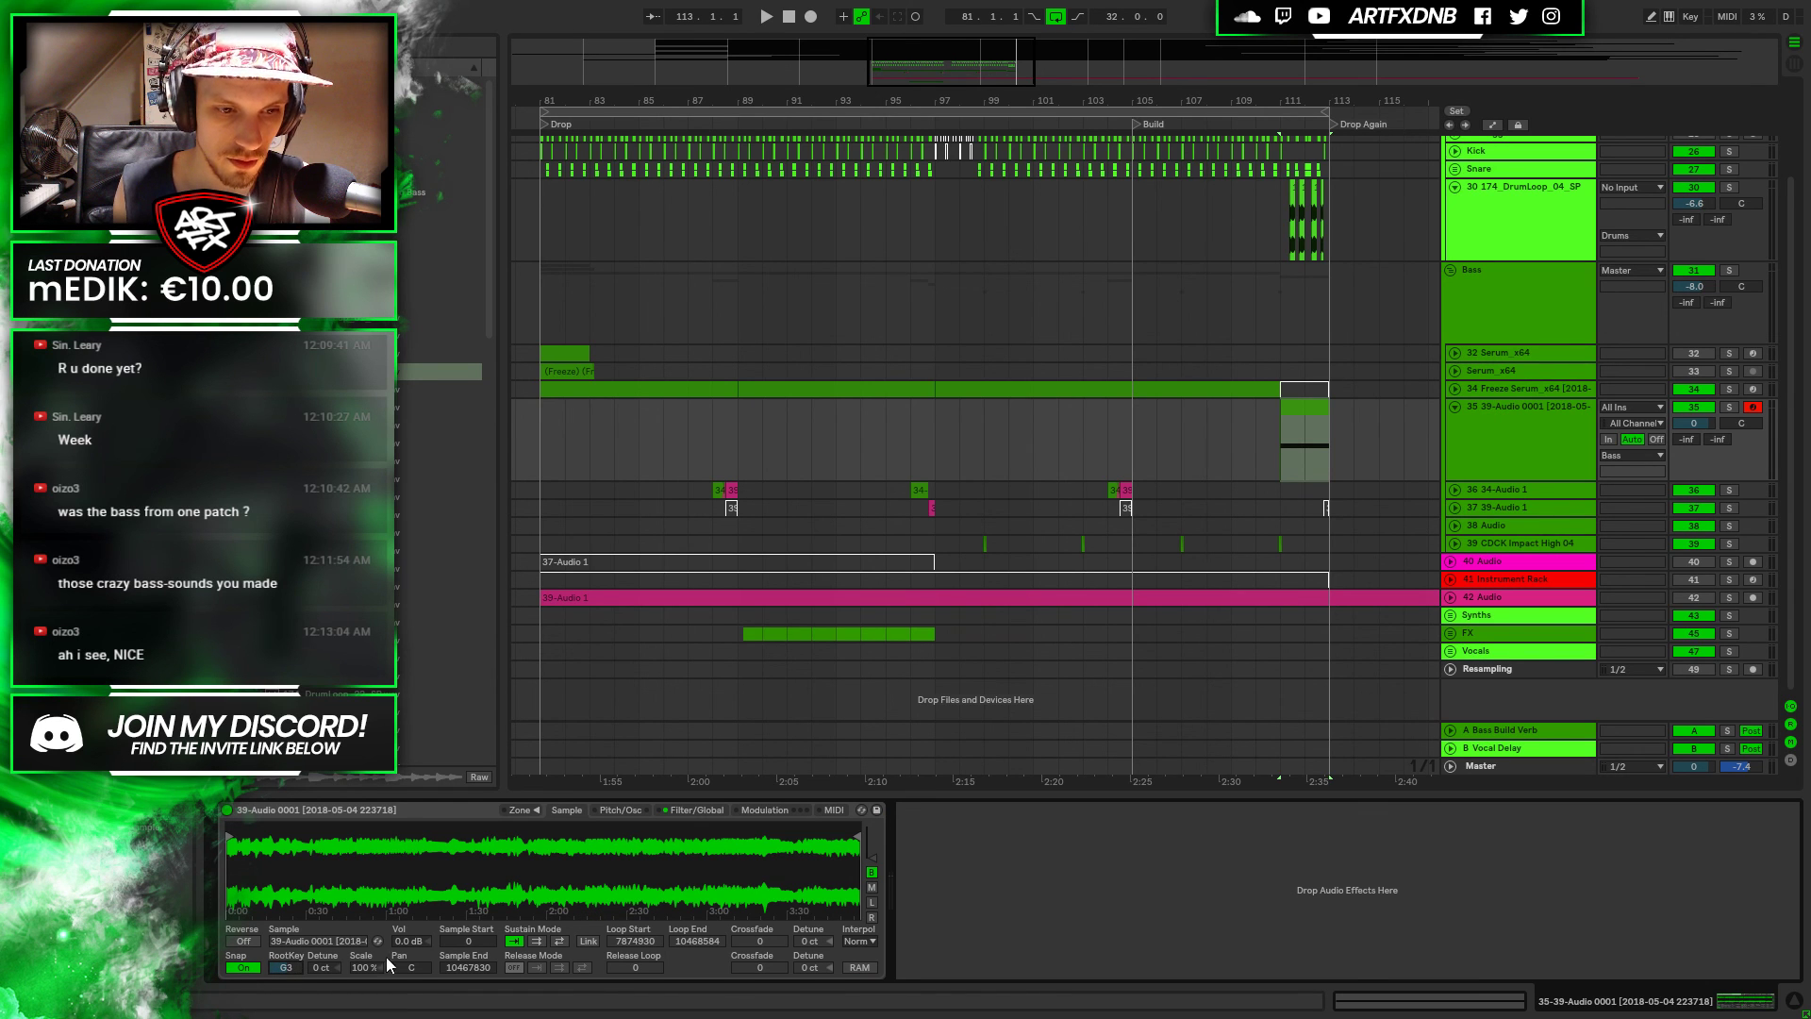
pyautogui.click(1727, 407)
pyautogui.press('space')
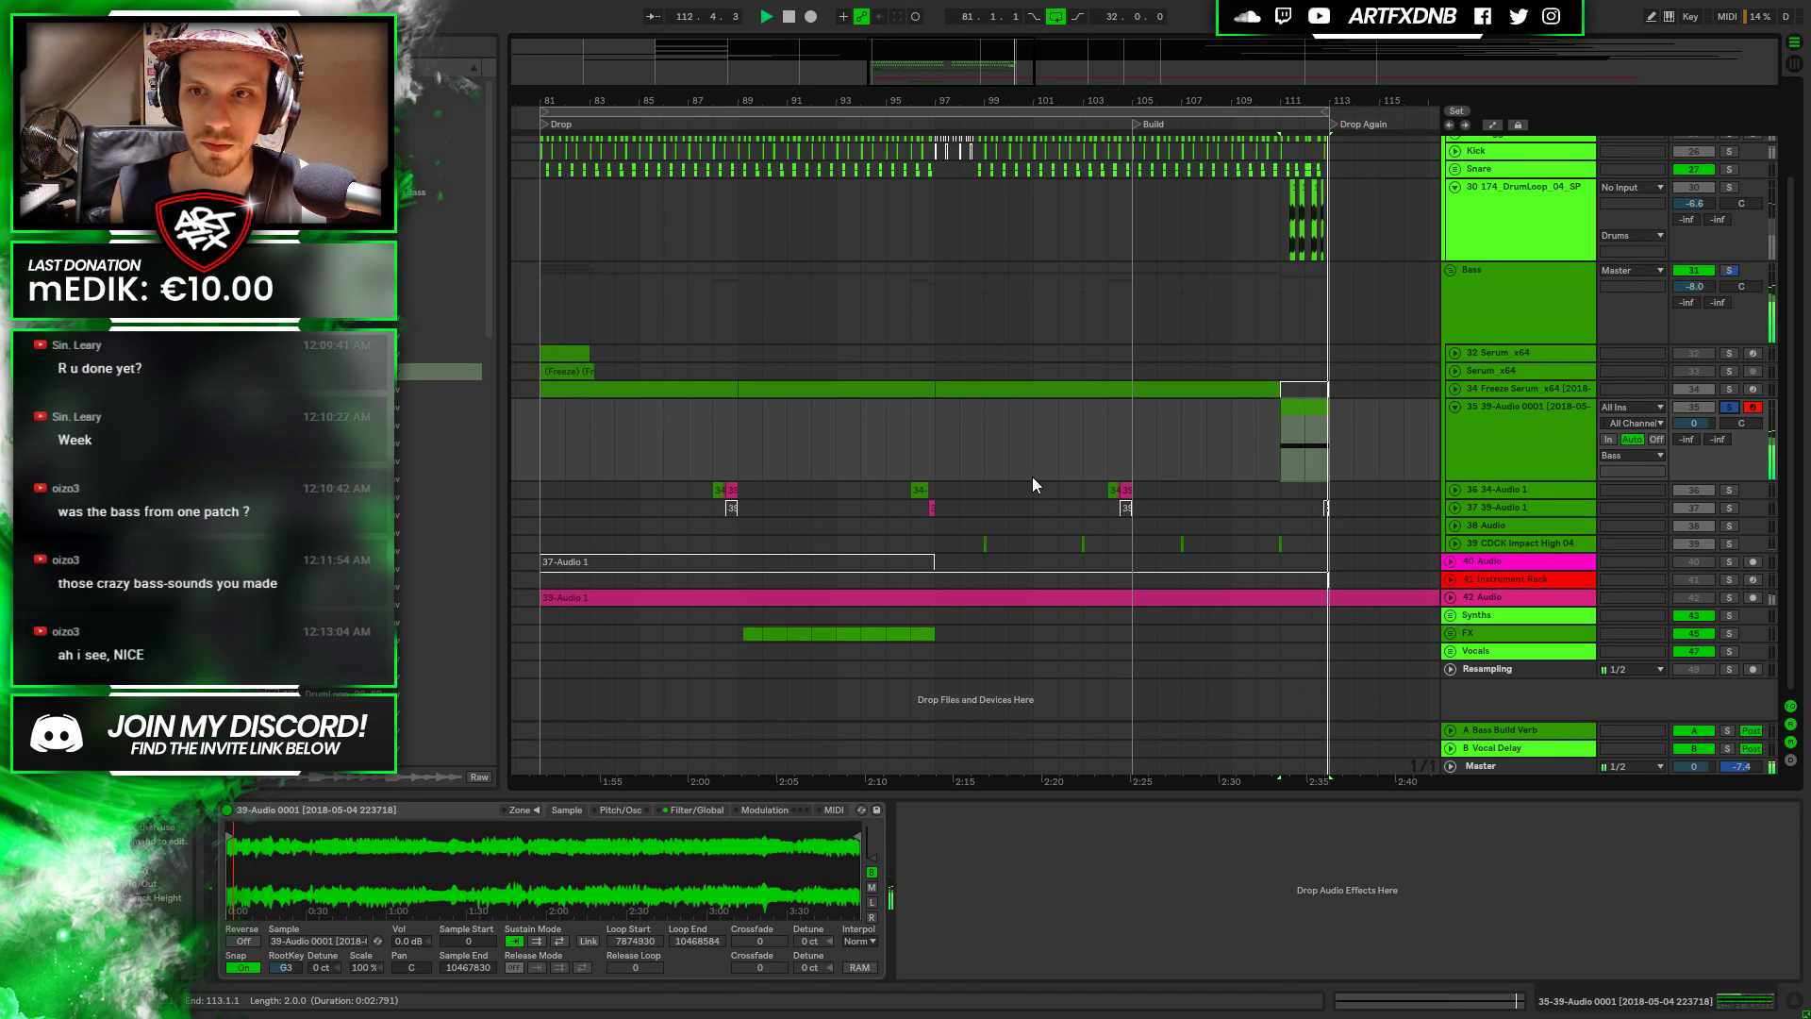
pyautogui.click(608, 838)
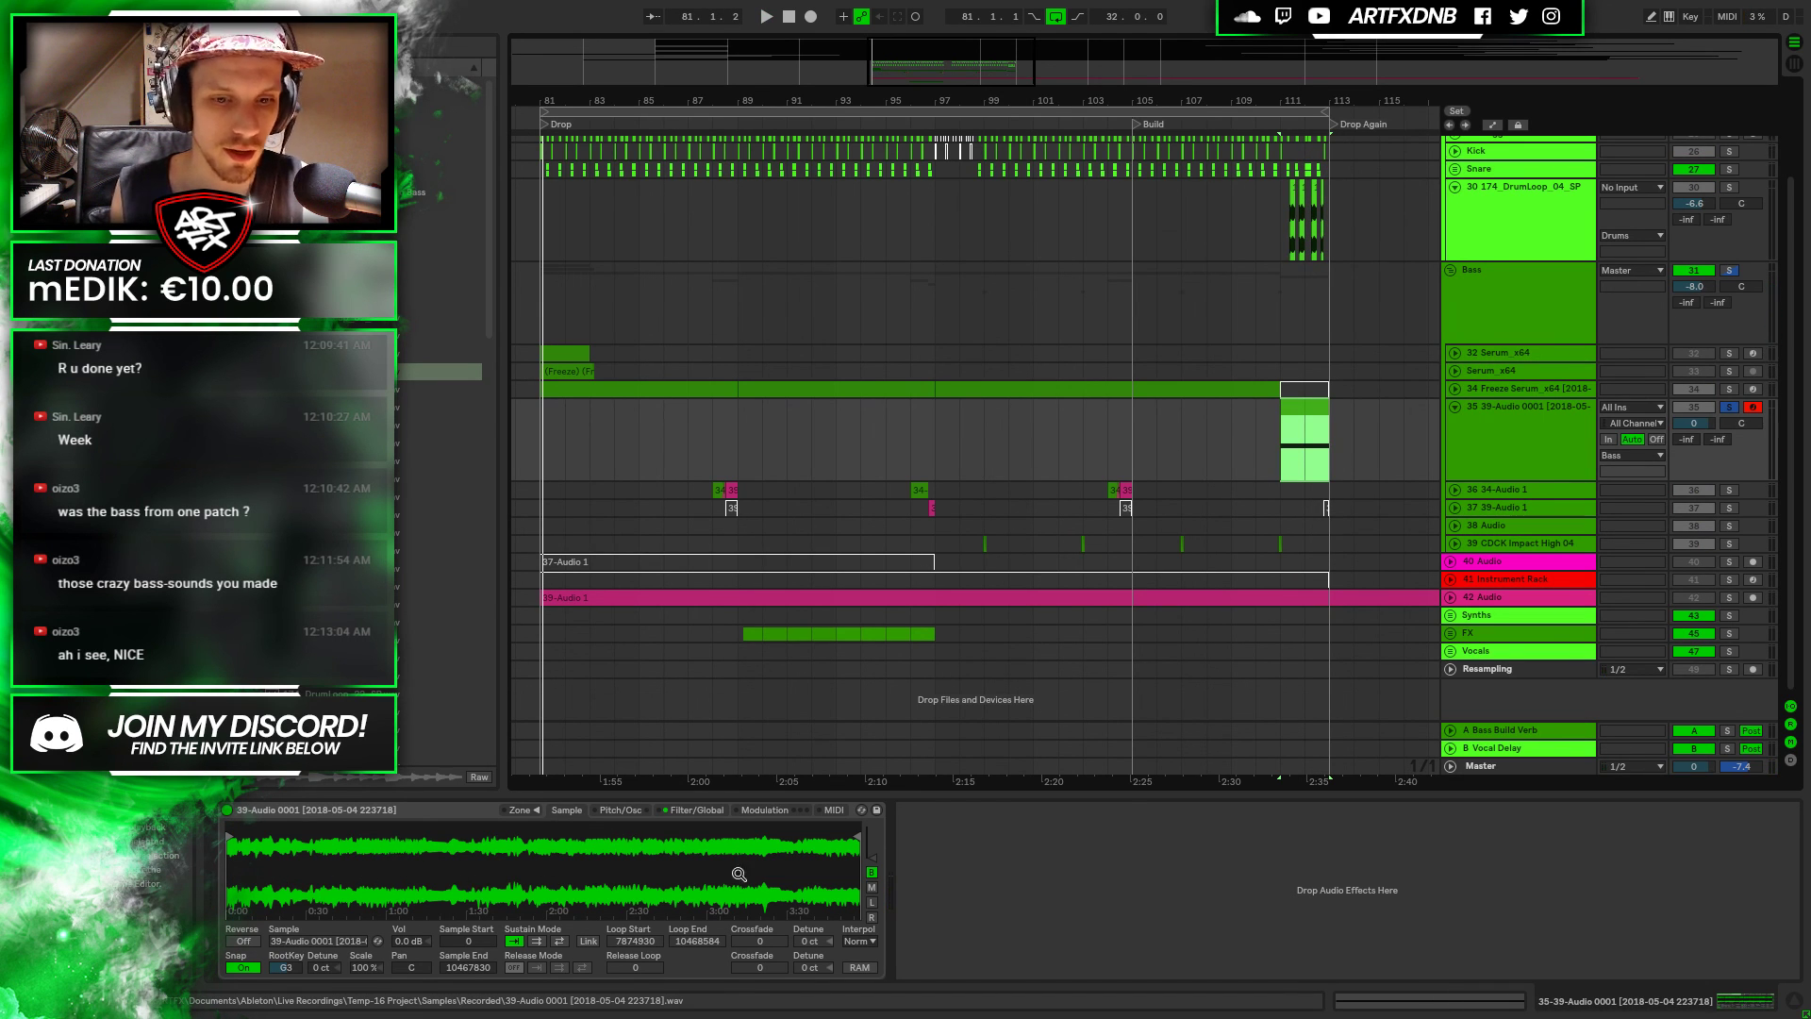
# Turn on forward sustain looping in Sampler and shorten the loop to the beginning of the sample, ending at 22172
pyautogui.click(535, 941)
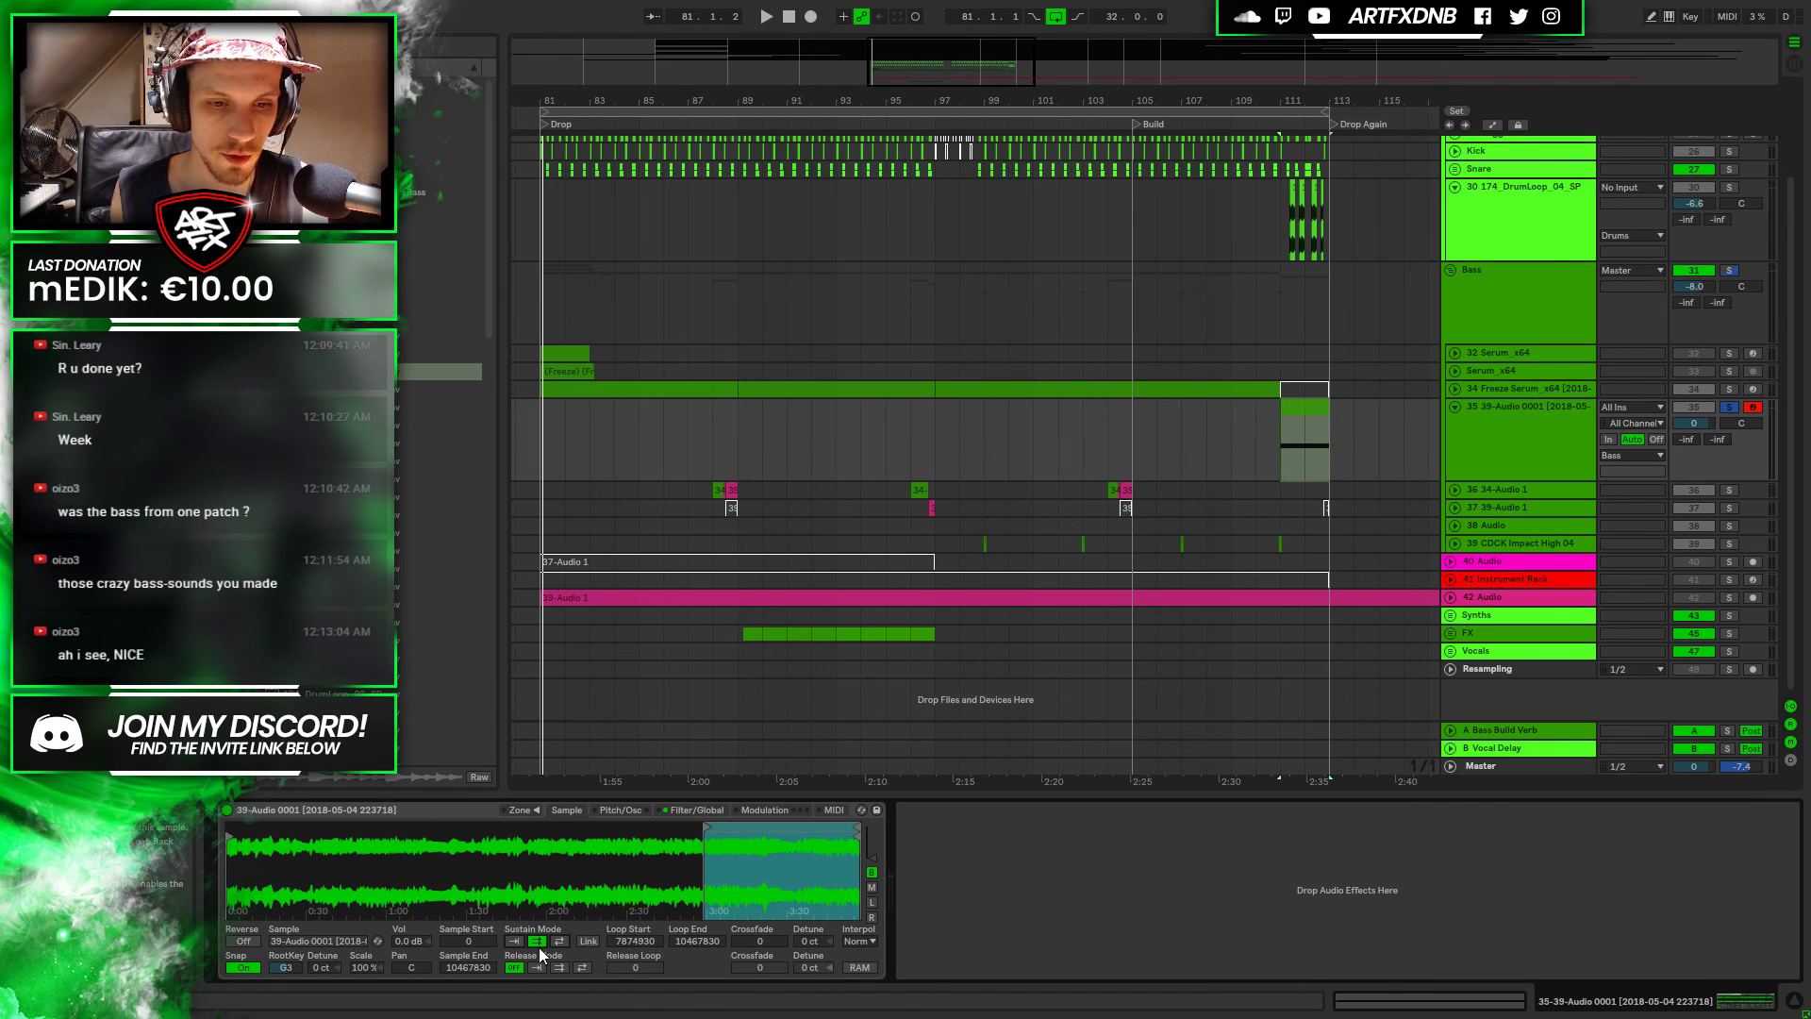
pyautogui.moveTo(735, 834); pyautogui.dragTo(256, 834)
pyautogui.moveTo(381, 828); pyautogui.dragTo(240, 828)
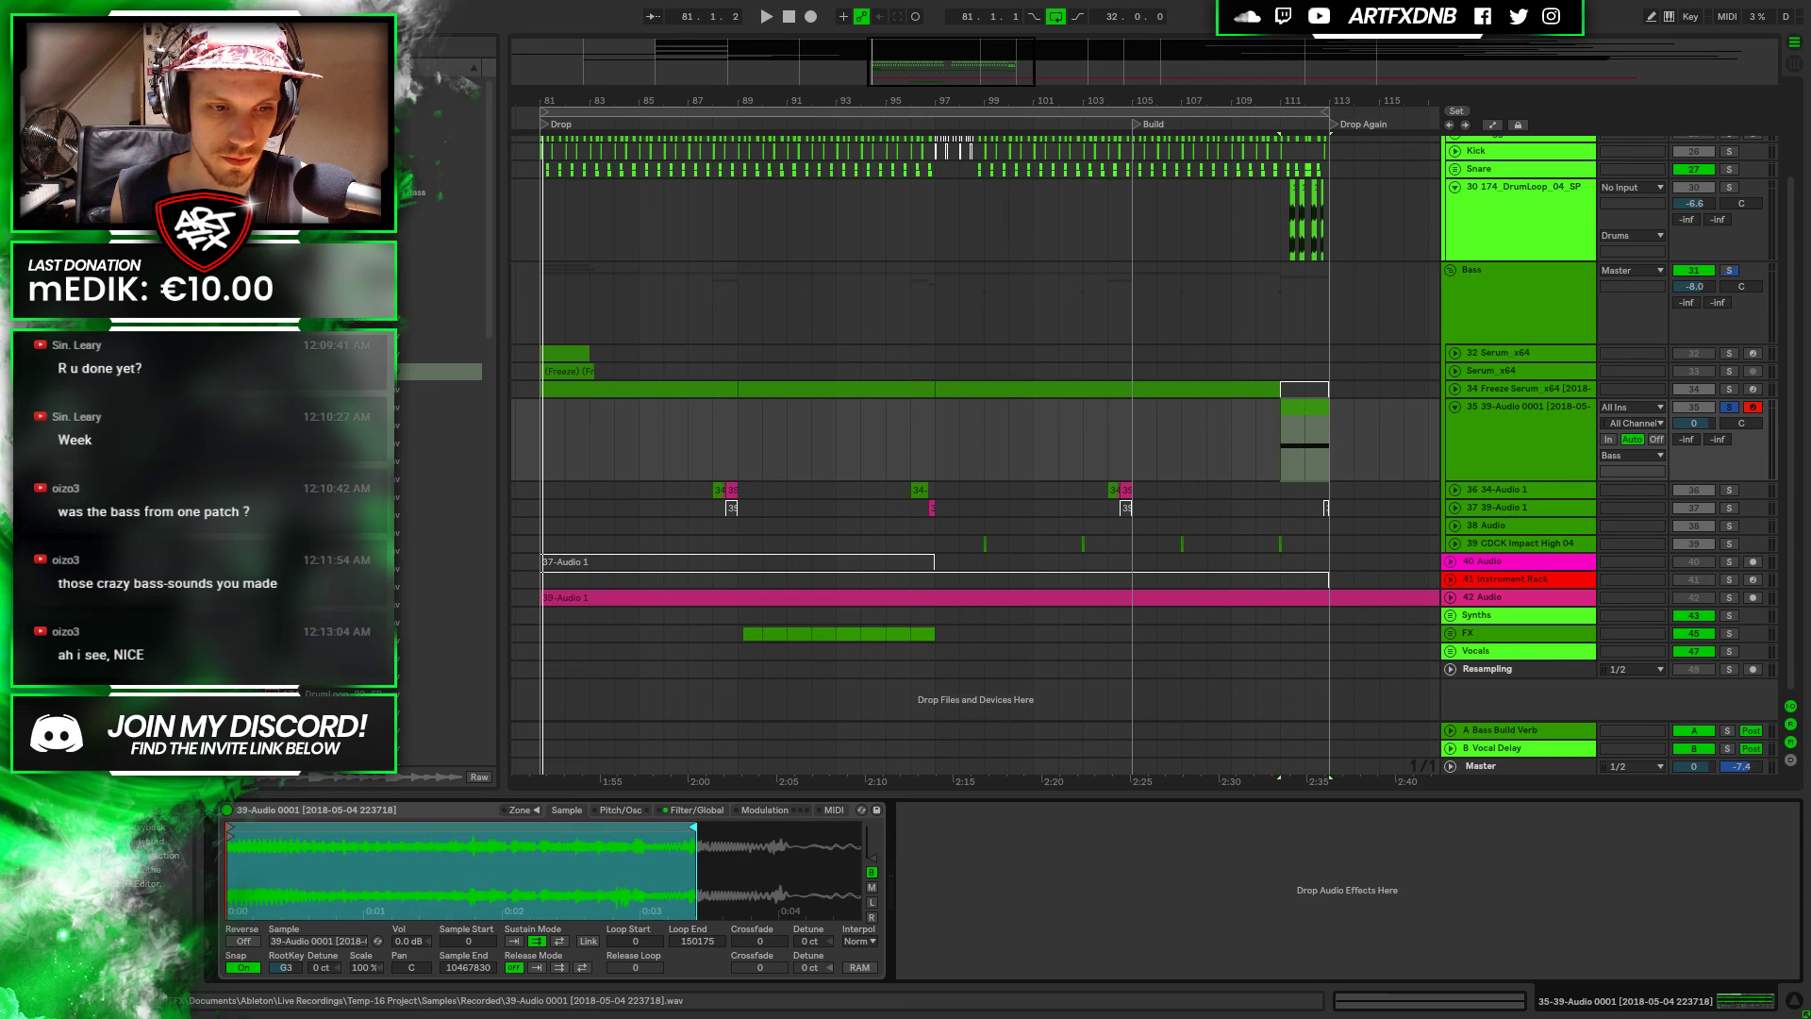
pyautogui.moveTo(698, 846); pyautogui.dragTo(296, 862)
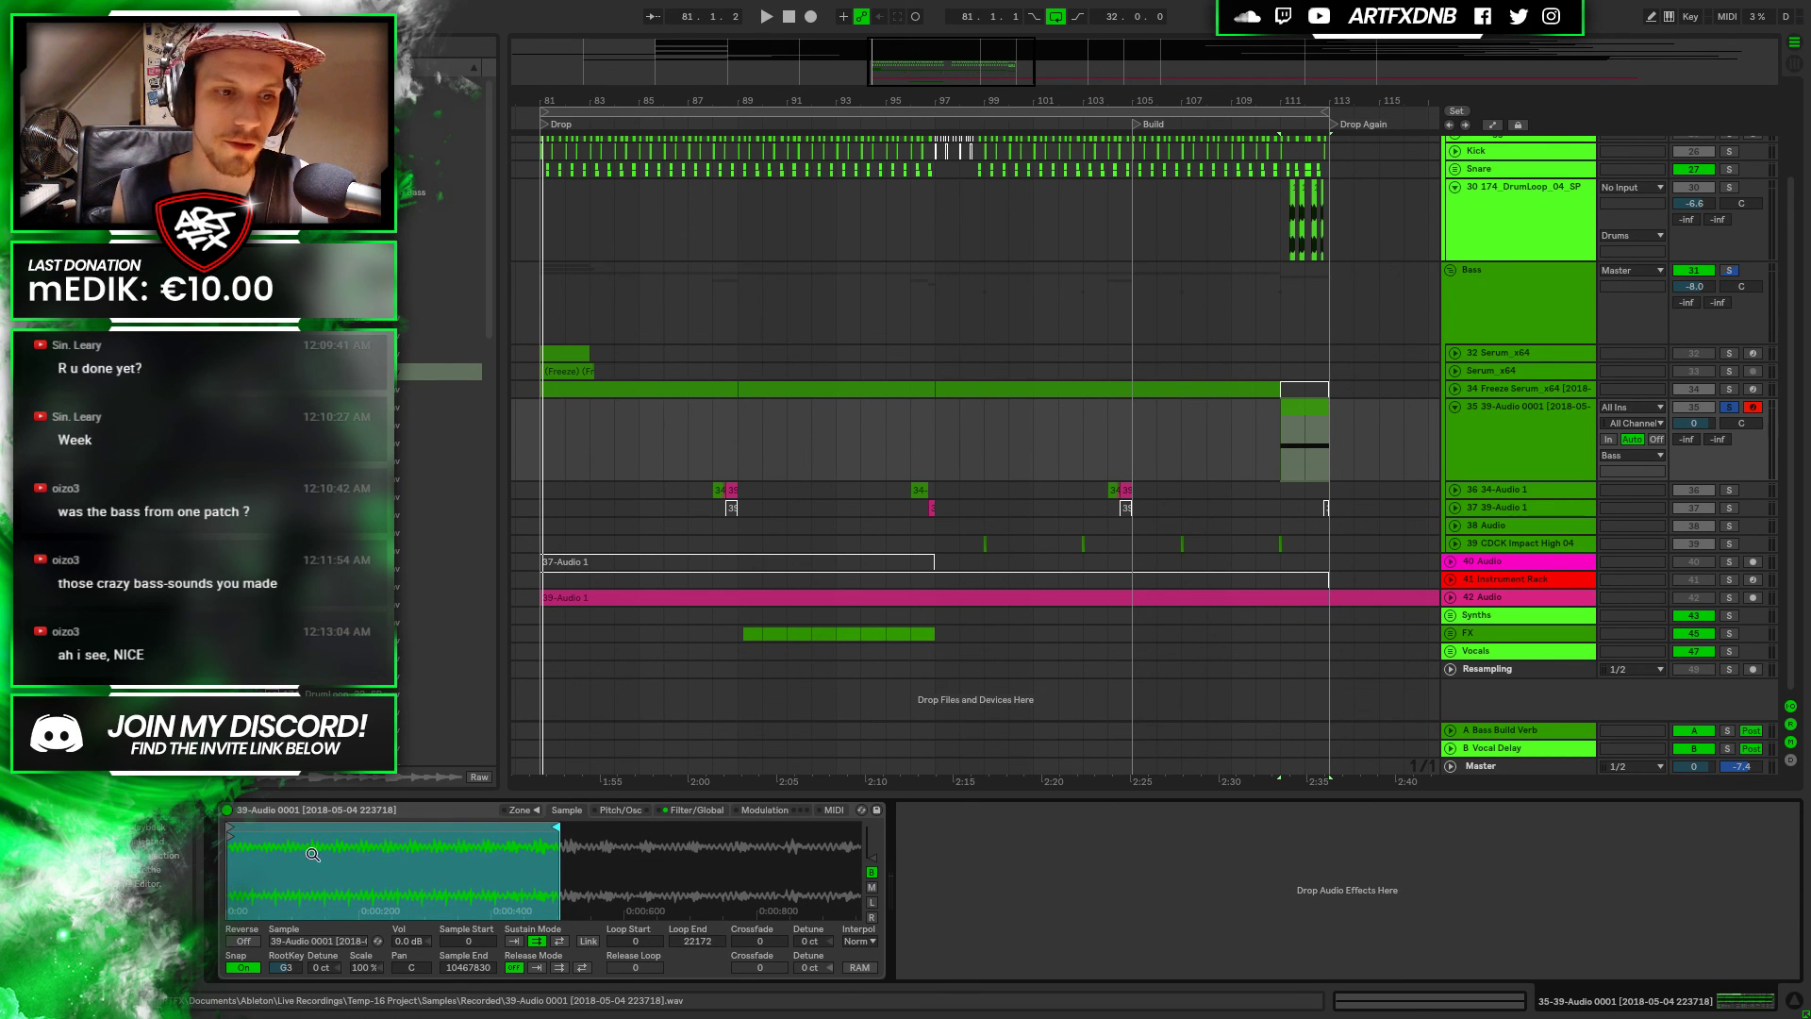
# Link the sample start to the loop and, during playback, move the looped section to 1815777 through 1839659
pyautogui.click(587, 940)
pyautogui.press('space')
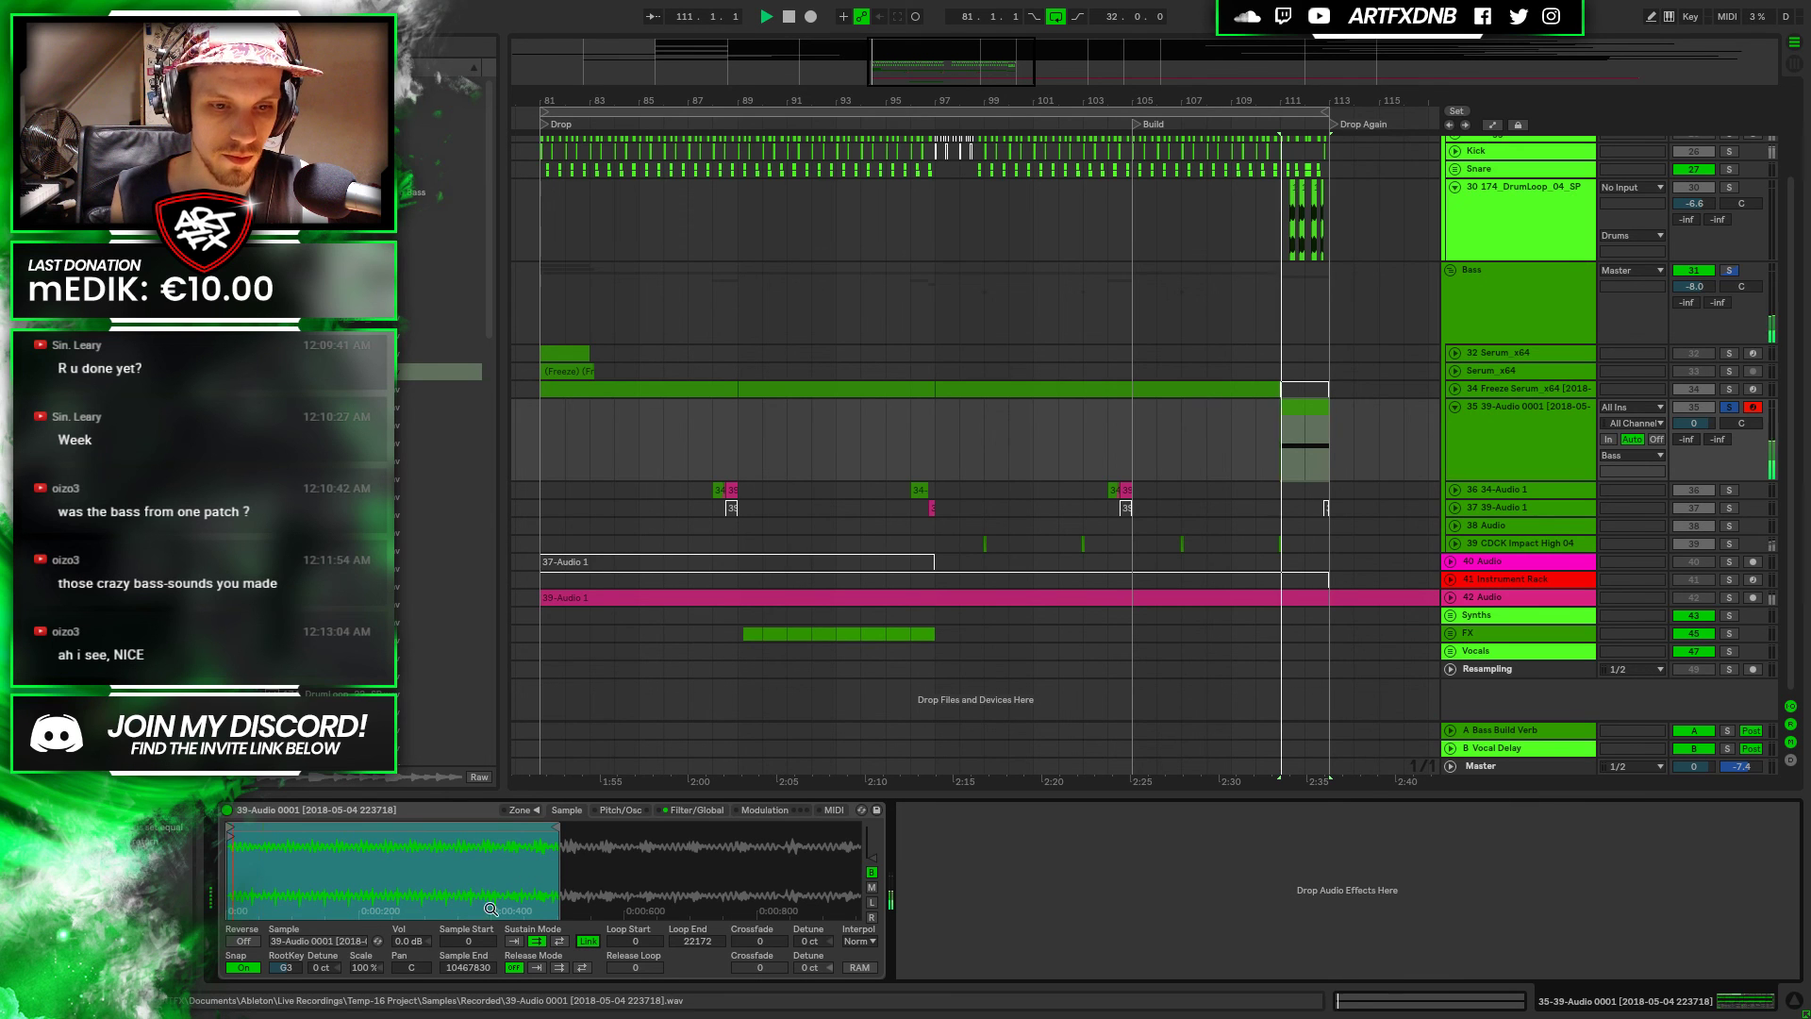
pyautogui.moveTo(379, 844); pyautogui.dragTo(651, 849)
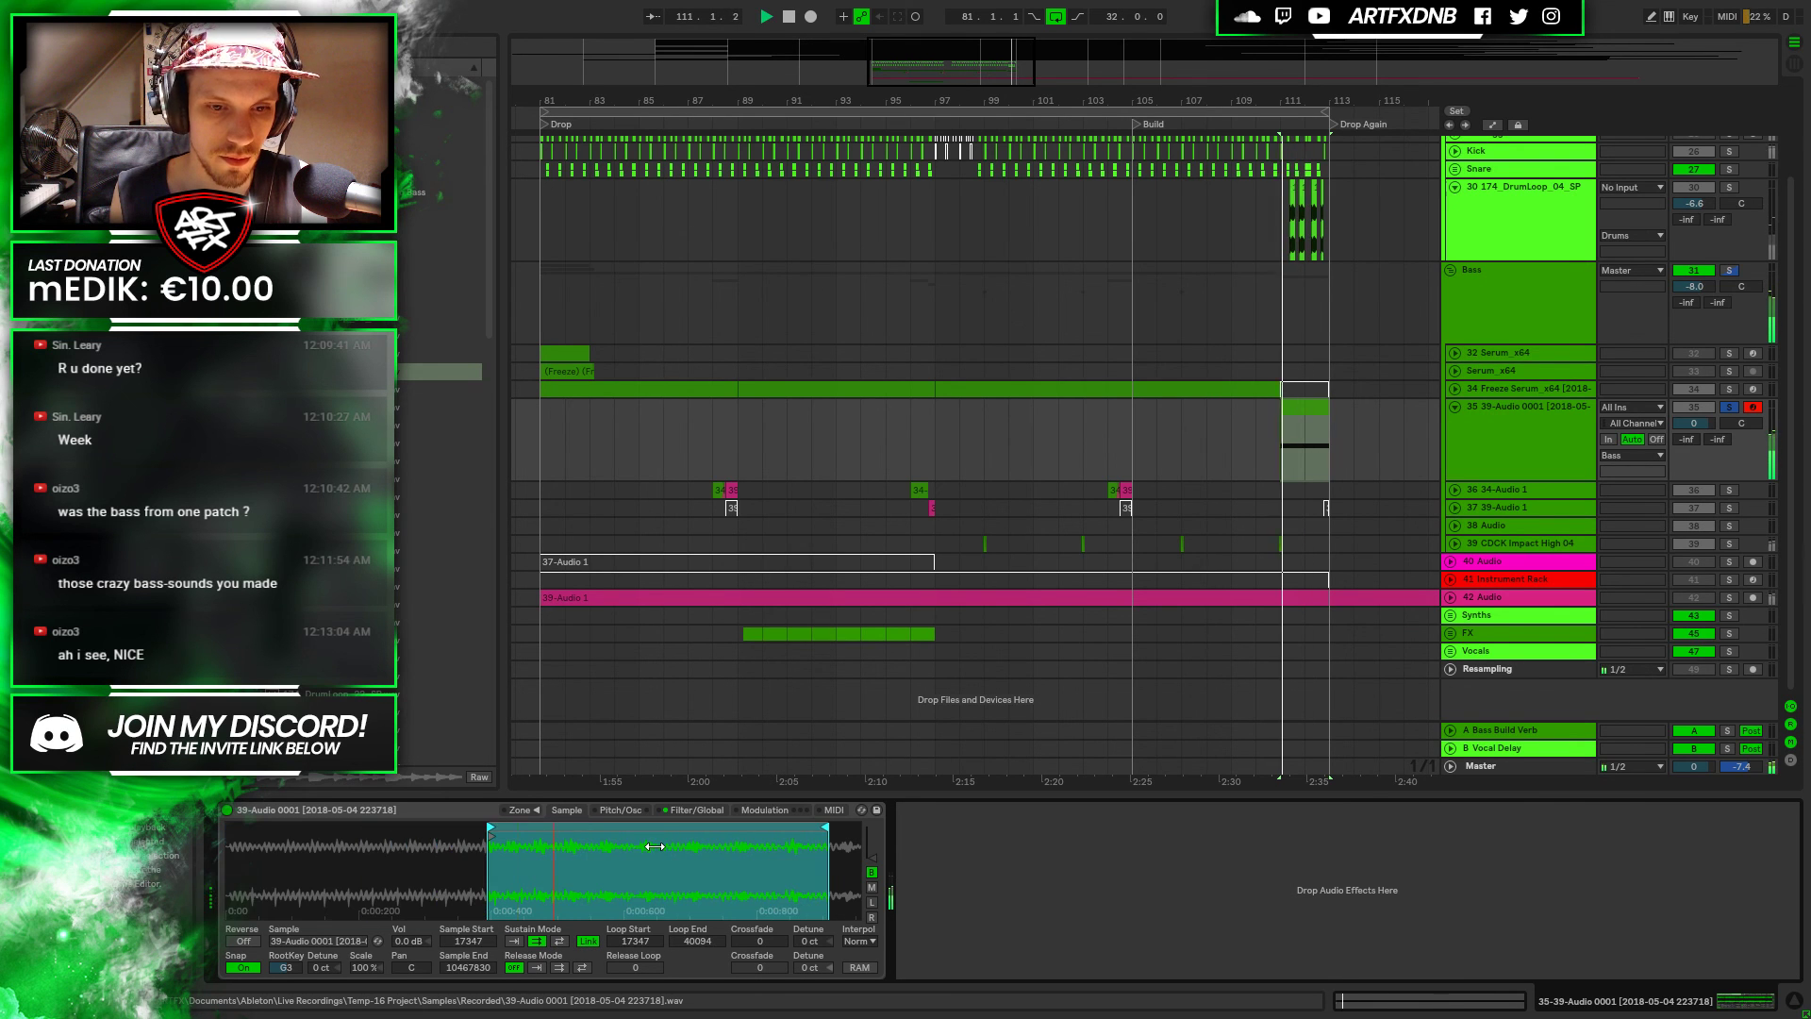
pyautogui.moveTo(304, 851); pyautogui.dragTo(771, 864)
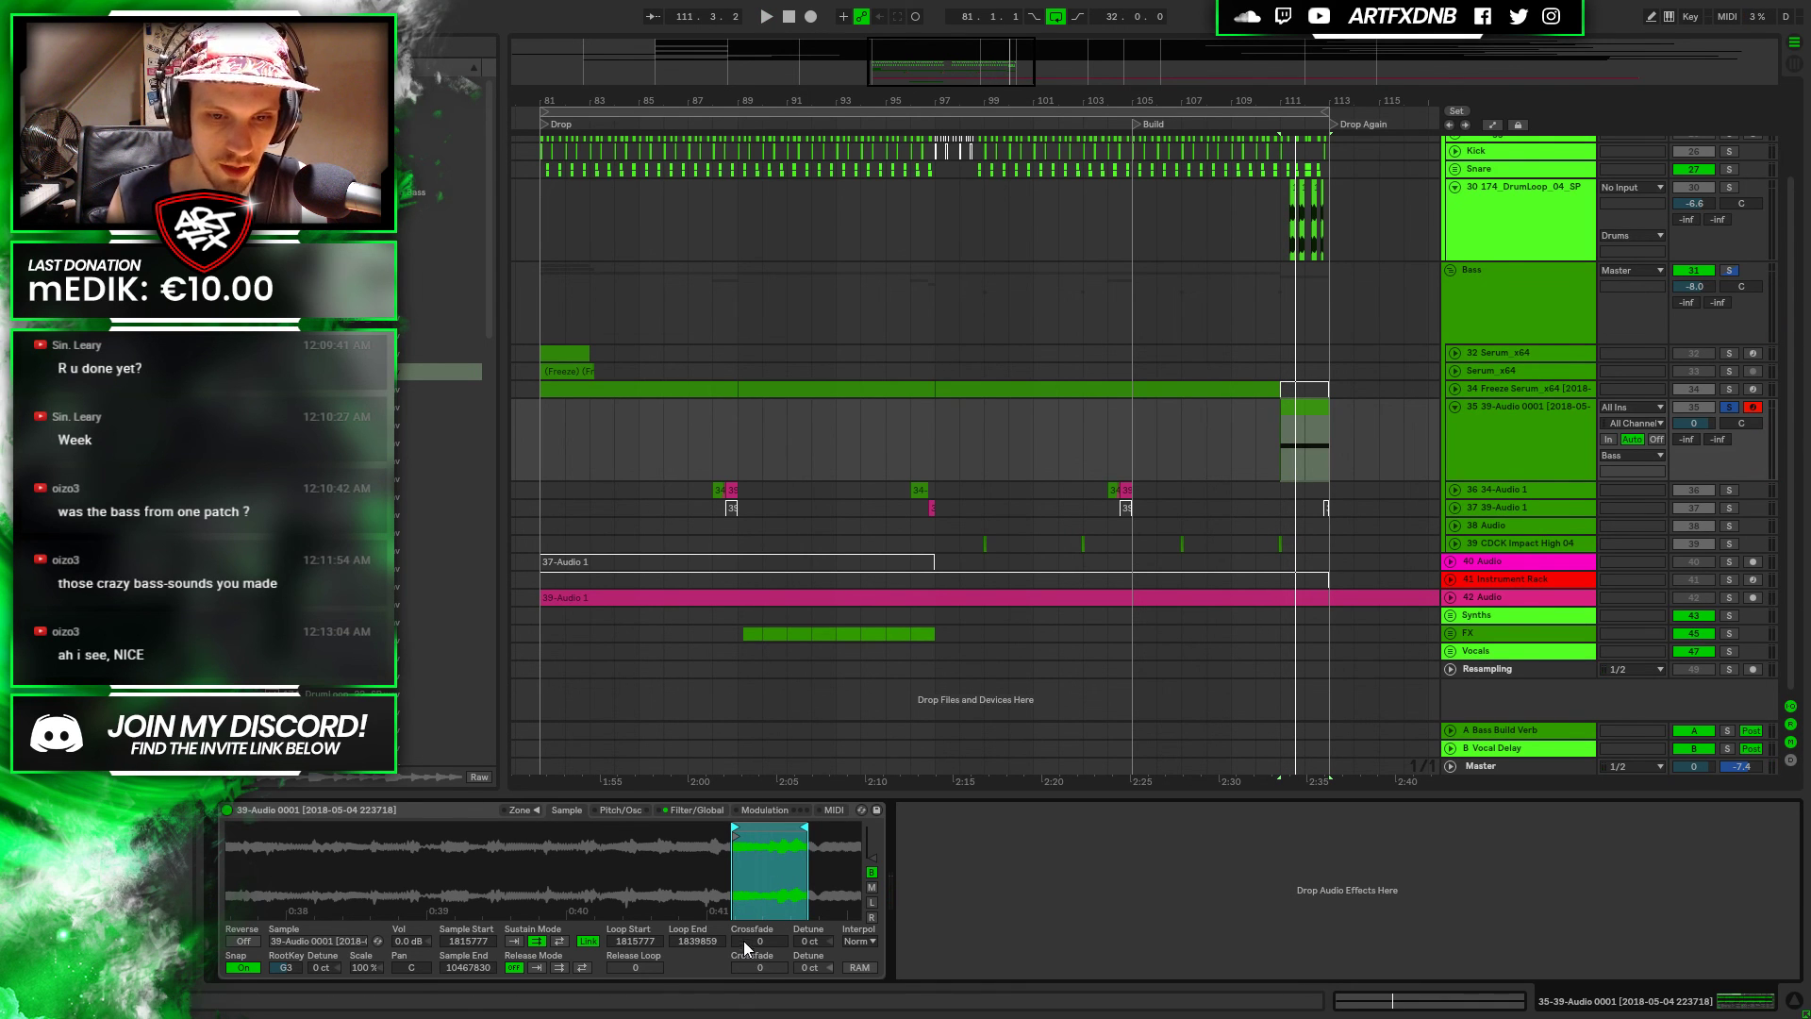
# Unlink the sample start from the loop, move the loop start to 1825608 and set the sustain loop crossfade to 2080
pyautogui.click(588, 941)
pyautogui.moveTo(736, 830); pyautogui.dragTo(766, 834)
pyautogui.press('space')
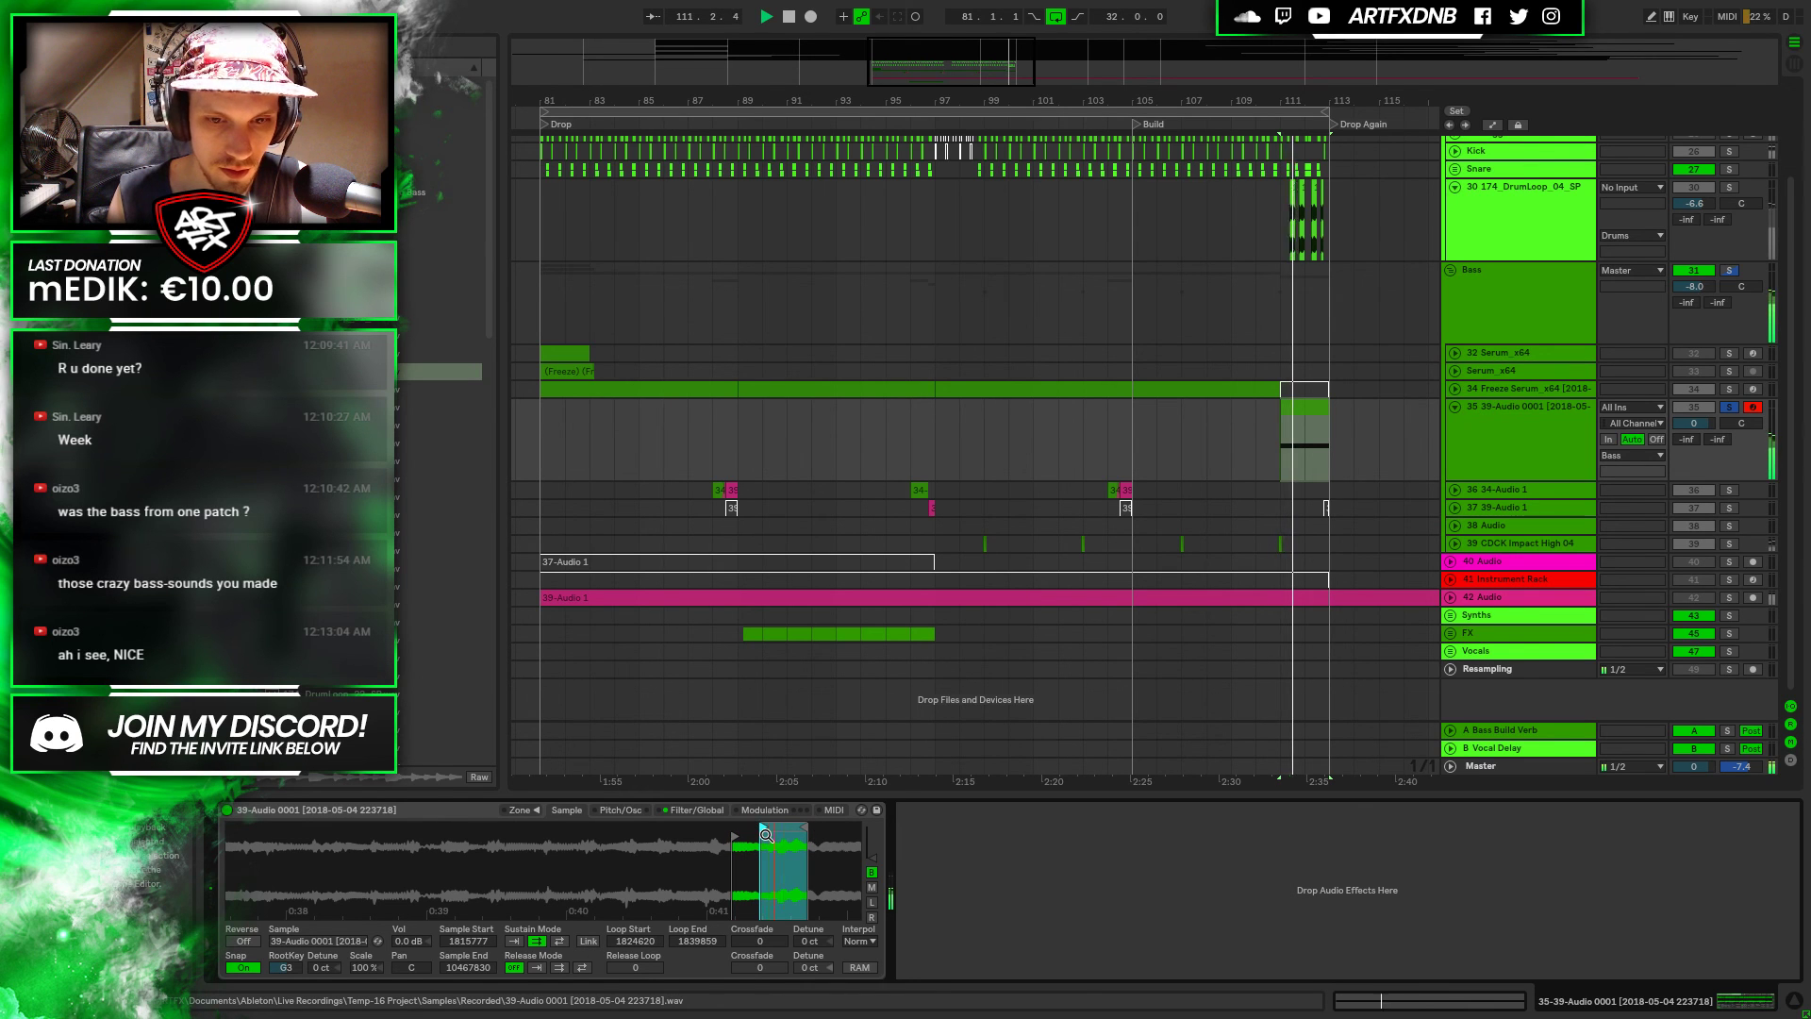
pyautogui.moveTo(766, 835); pyautogui.dragTo(769, 830)
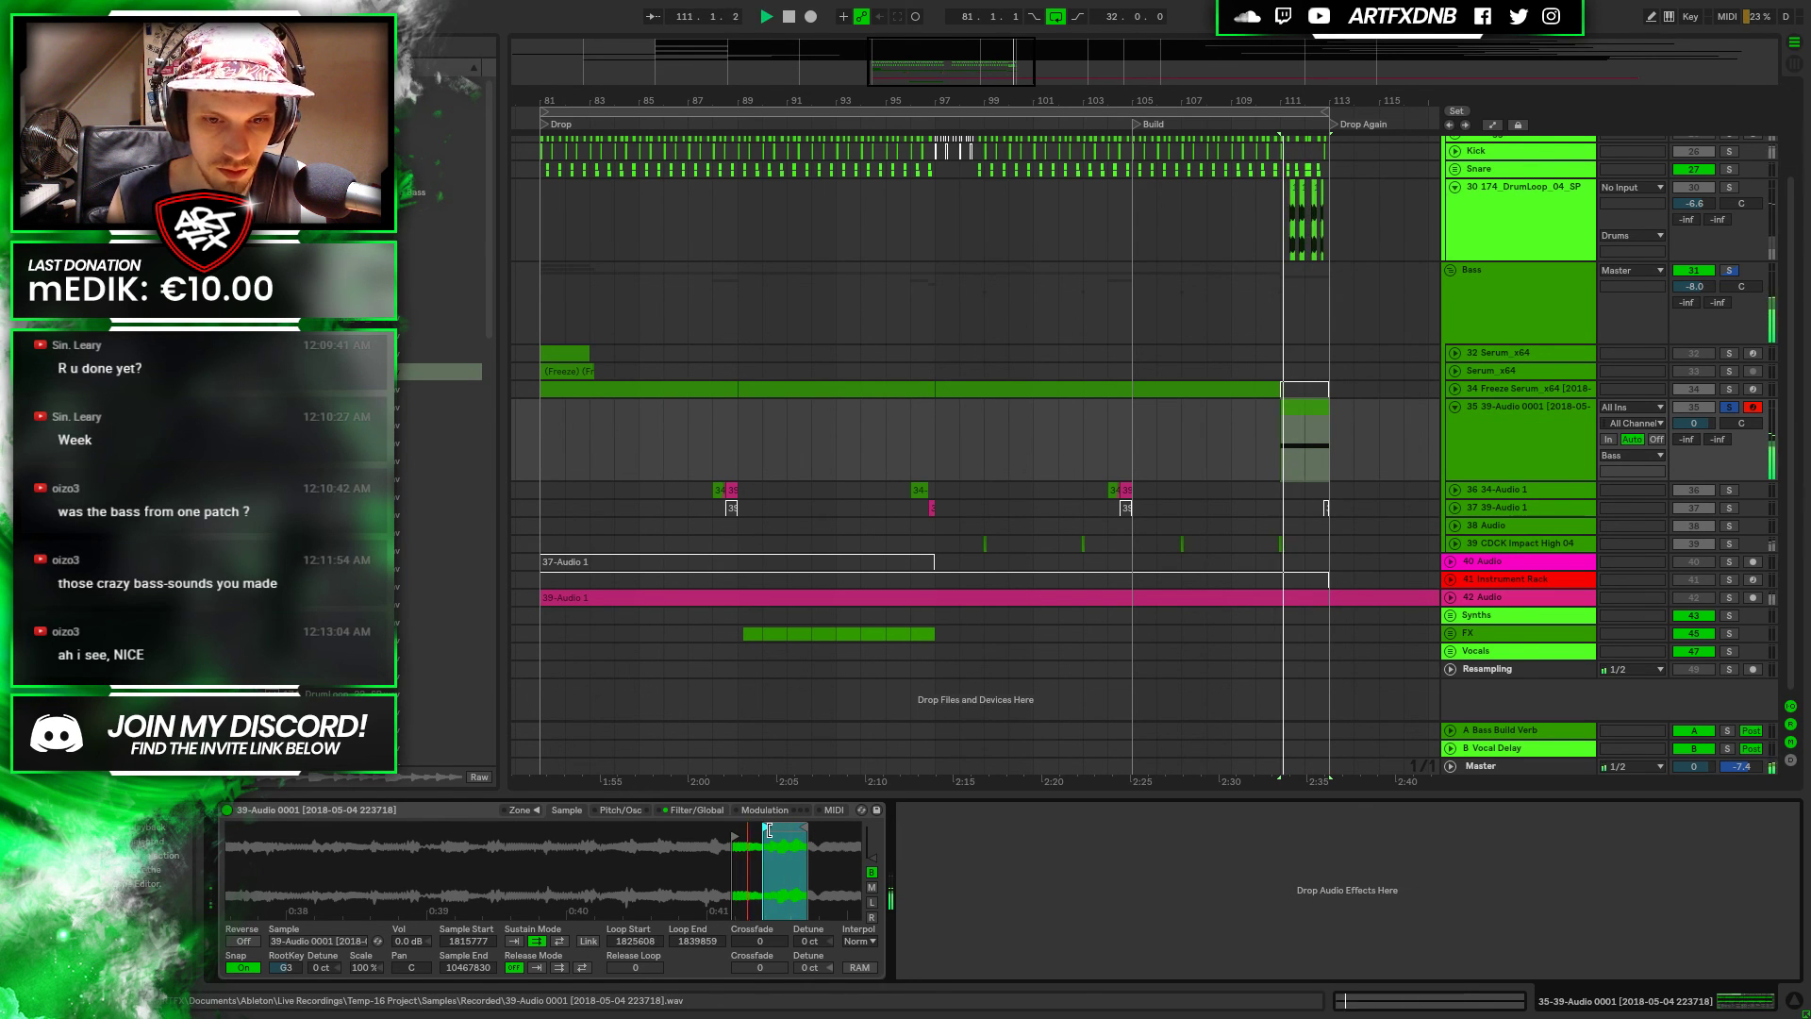
pyautogui.moveTo(759, 941); pyautogui.dragTo(768, 939)
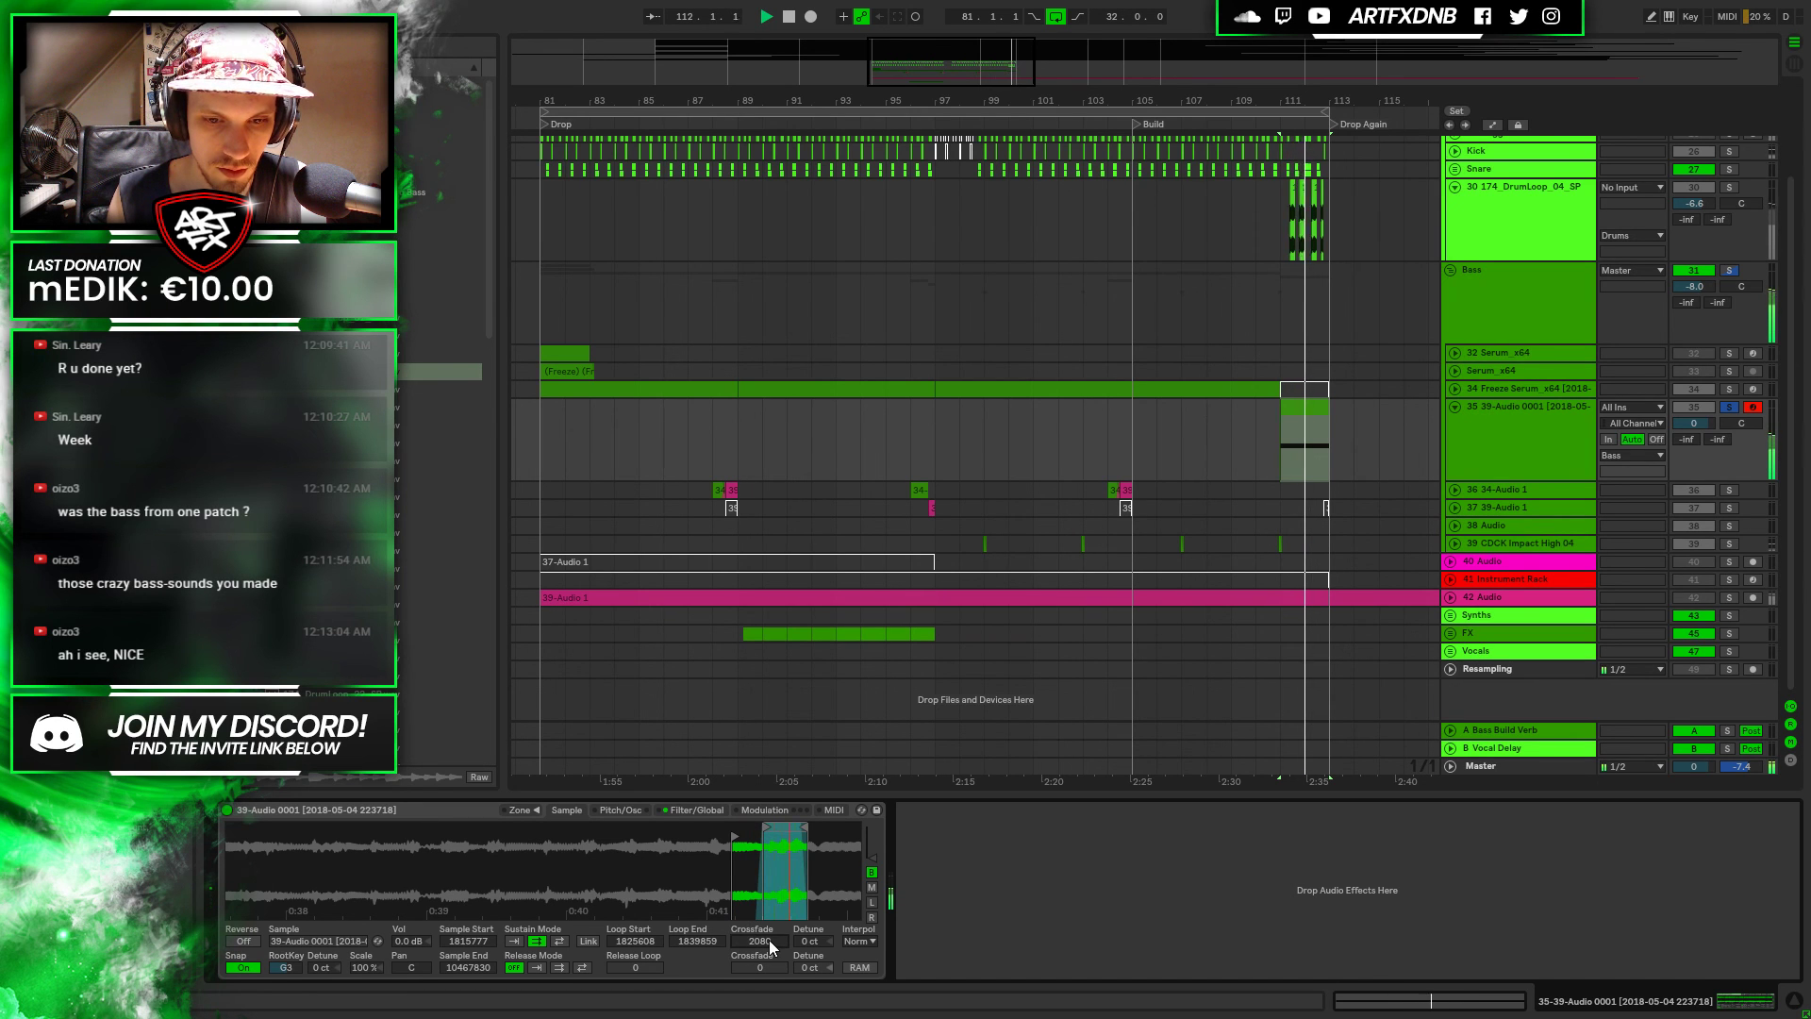
# Add a D#4 note from beat 1.3 to 2.3 and a slightly lower overlapping note from 2.2 to the clip's end
pyautogui.doubleClick(1294, 412)
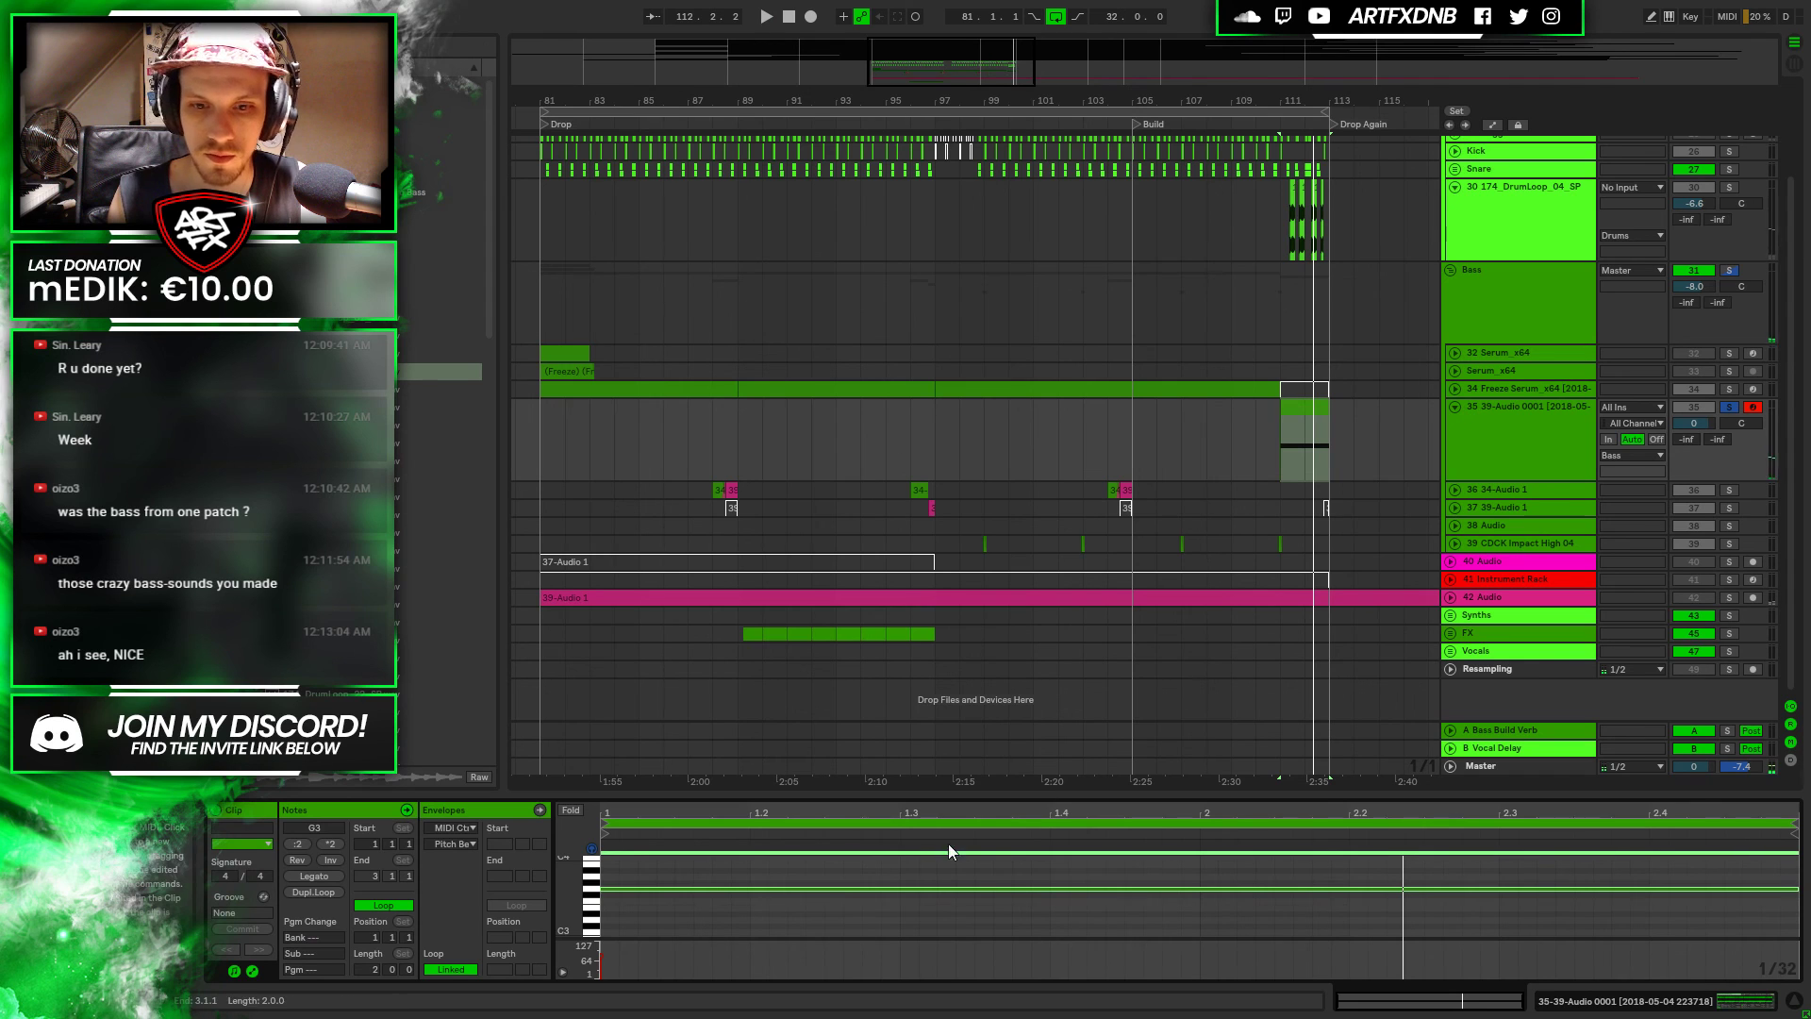
pyautogui.press('space')
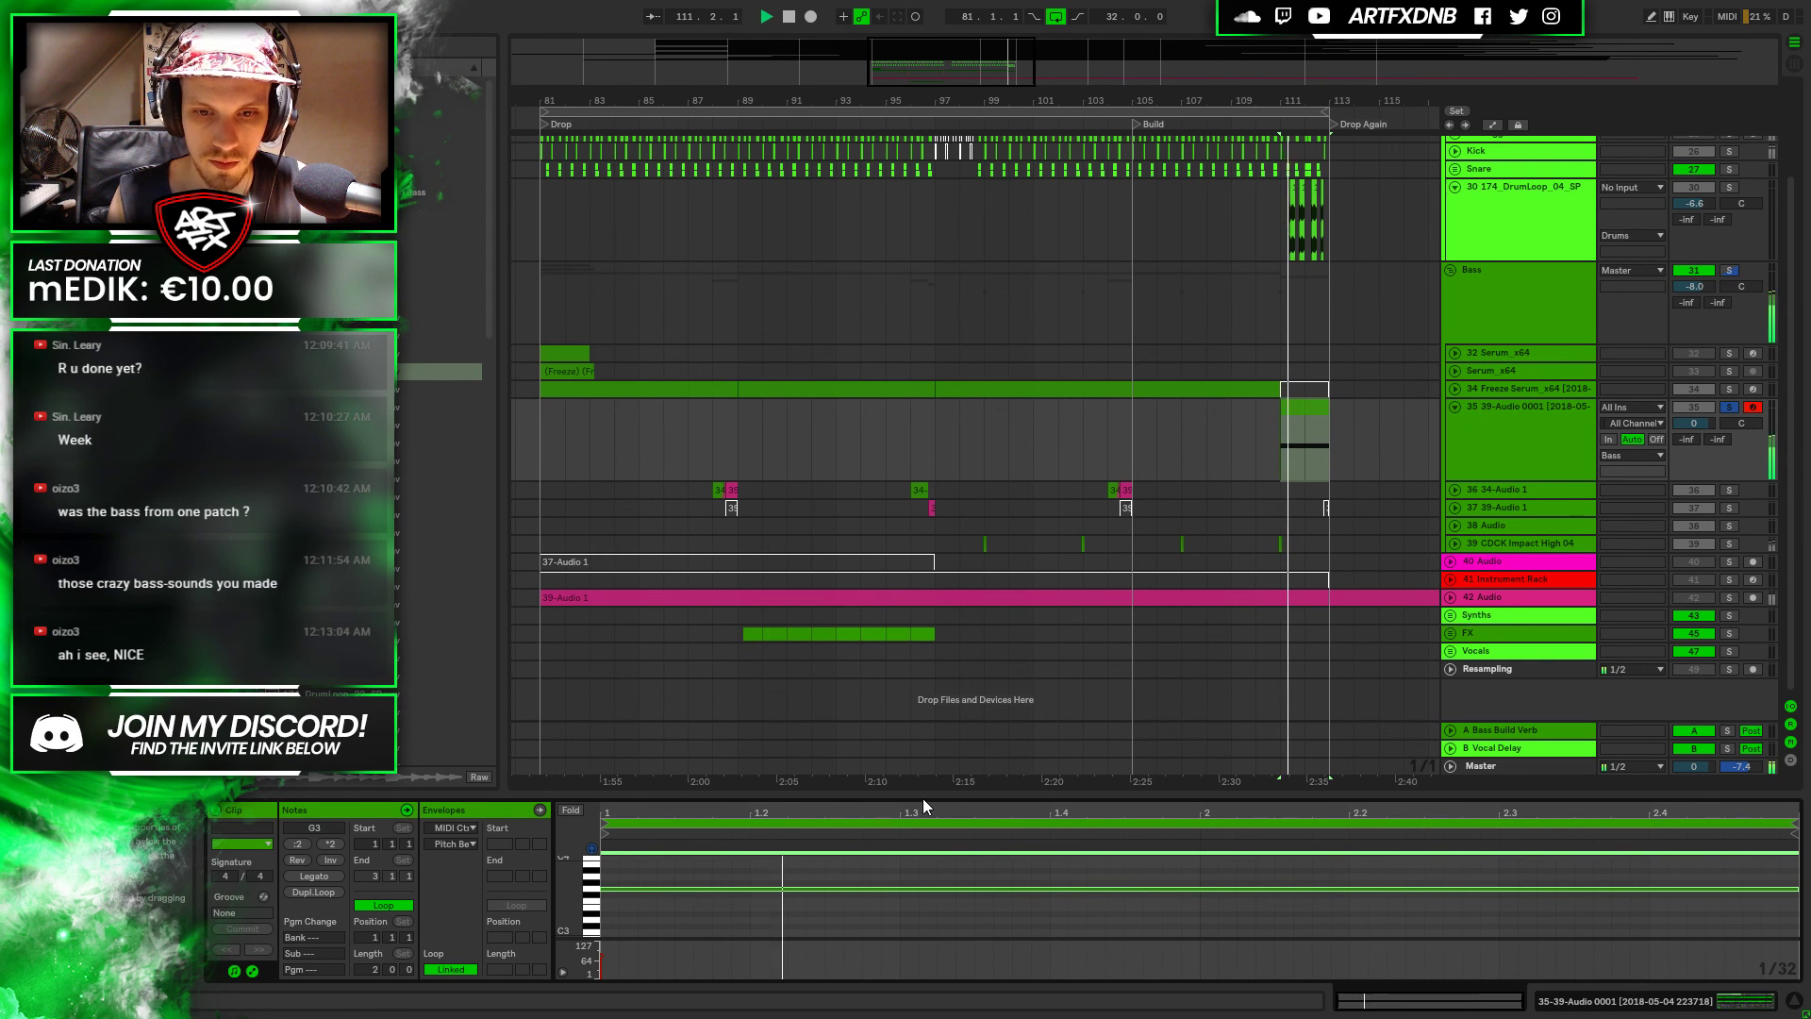
pyautogui.moveTo(923, 798); pyautogui.dragTo(891, 449)
pyautogui.scroll(4, 889, 658)
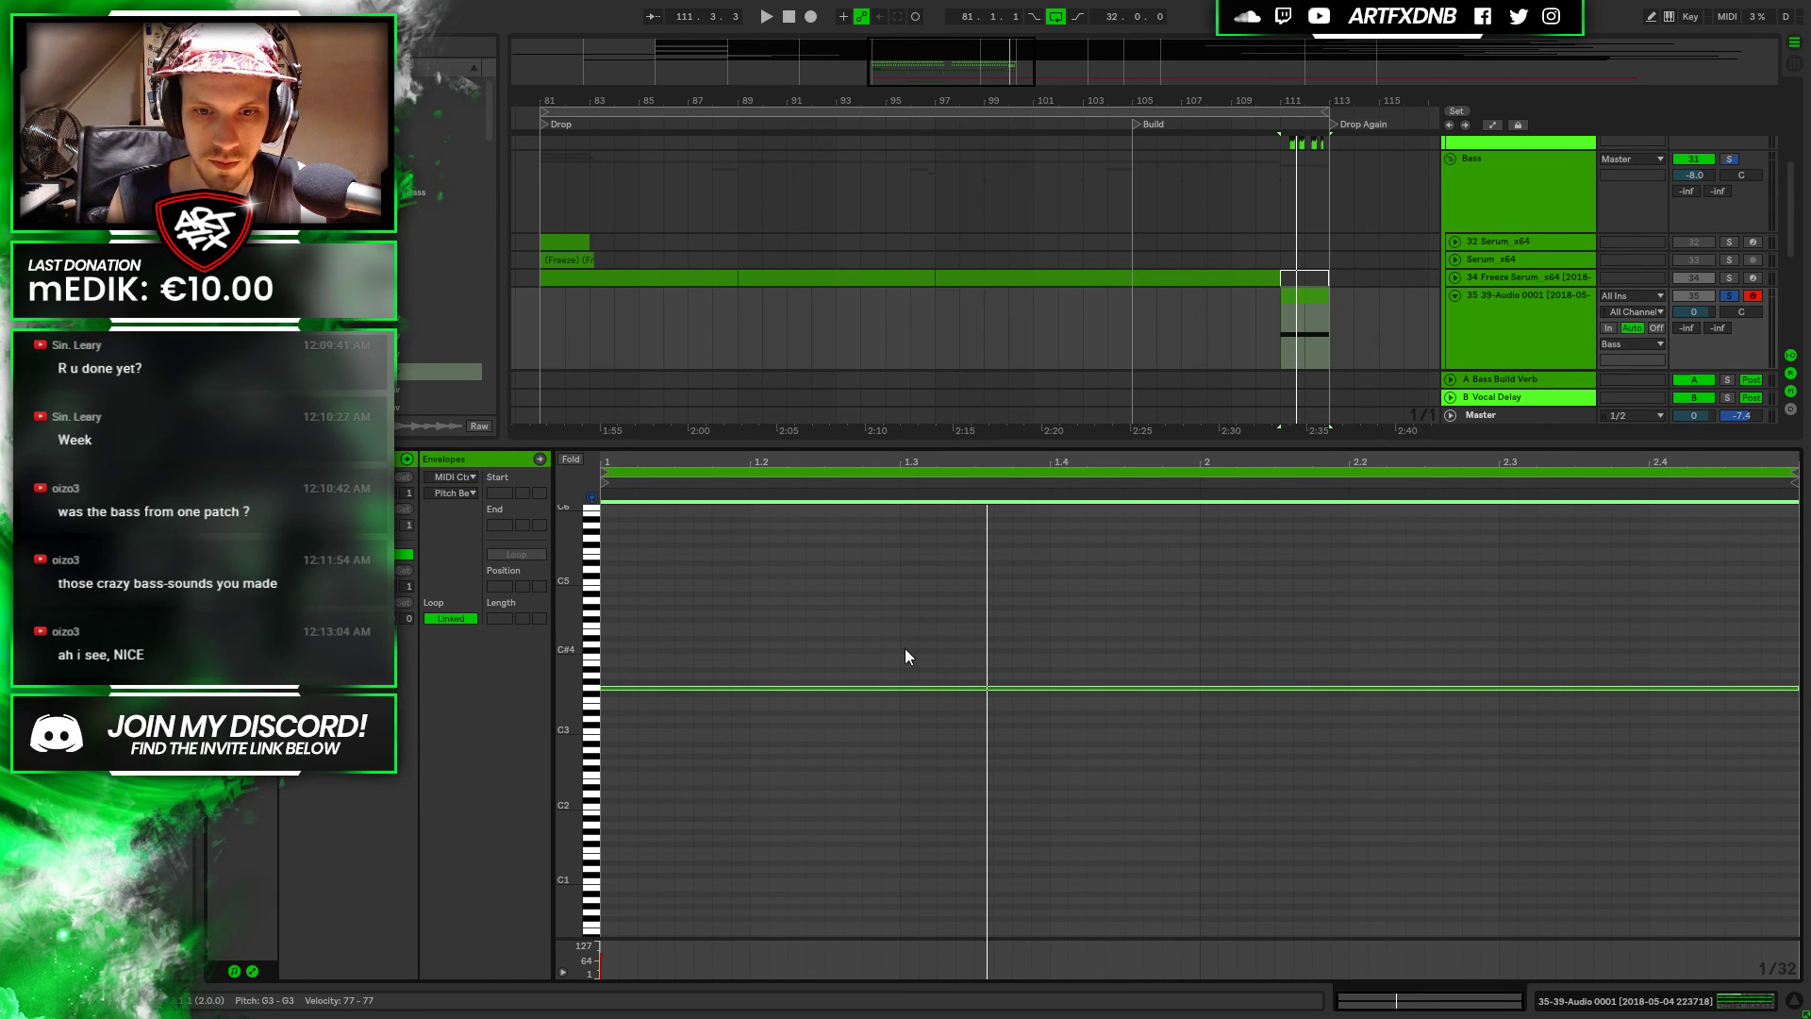
pyautogui.moveTo(904, 639); pyautogui.dragTo(1792, 658)
pyautogui.moveTo(1347, 638); pyautogui.dragTo(1499, 640)
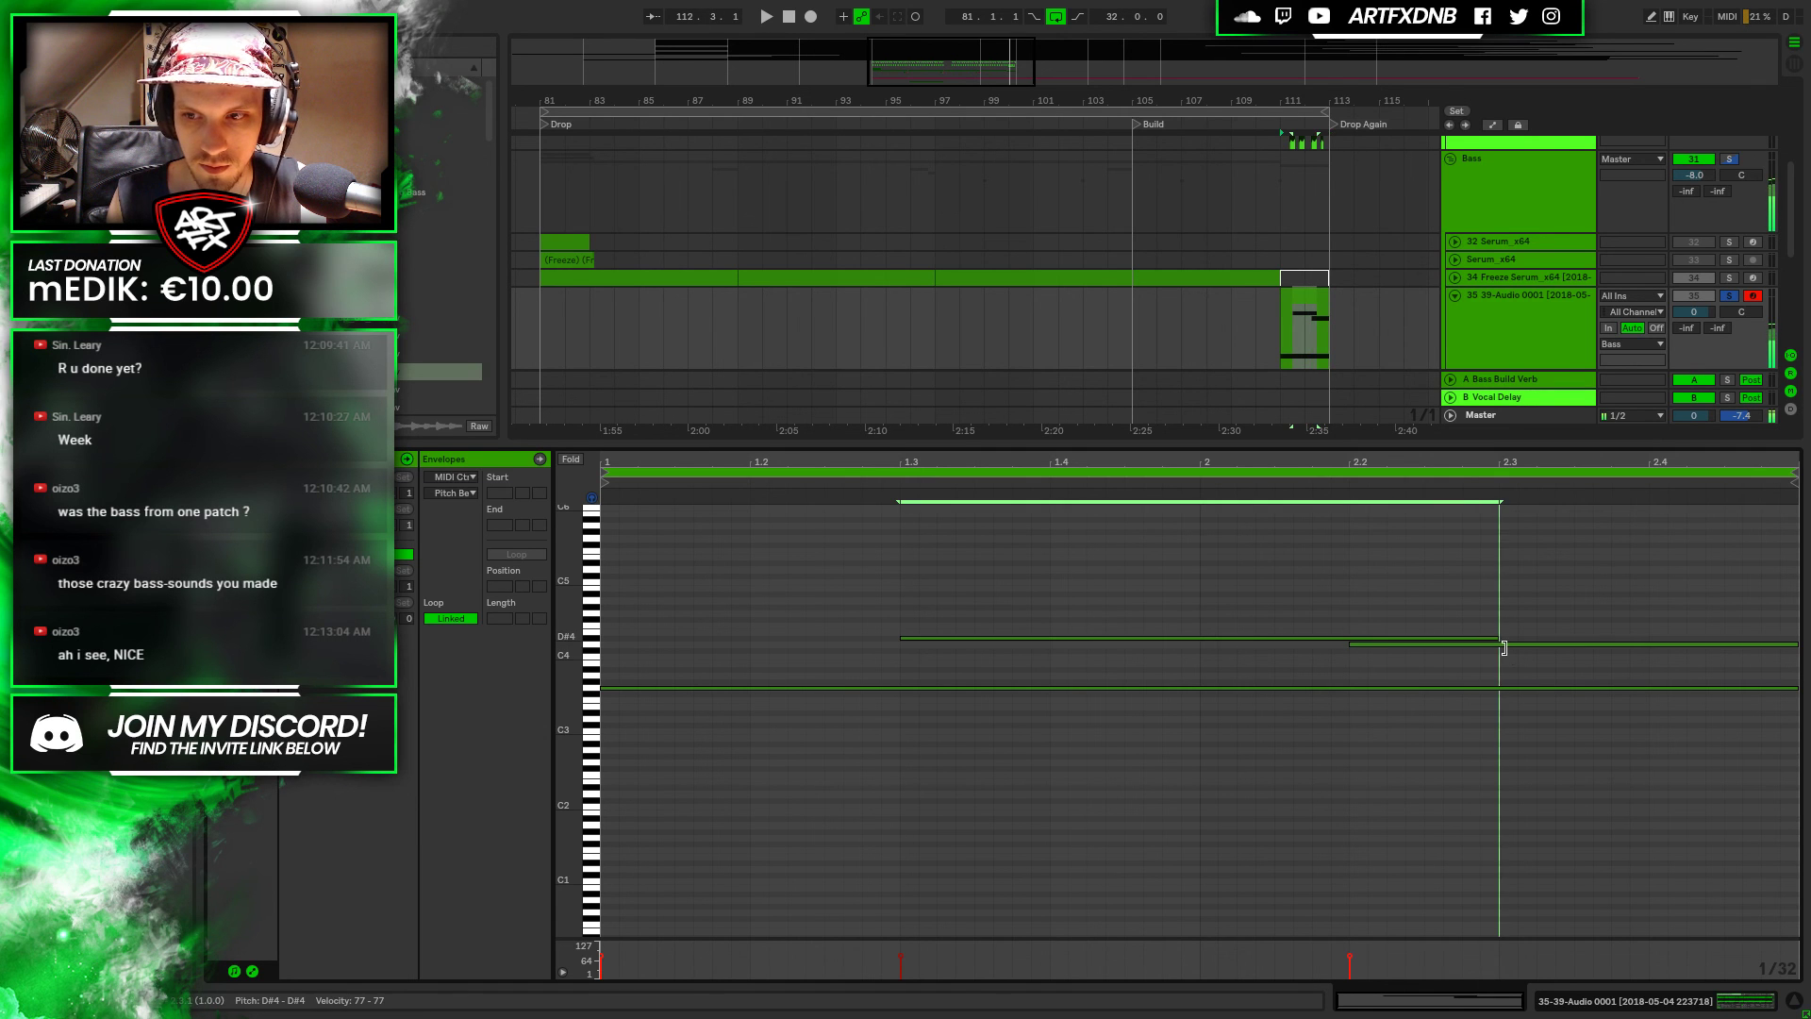
# Limit Sampler to 1 voice and shorten the volume envelope's release
pyautogui.click(1665, 1002)
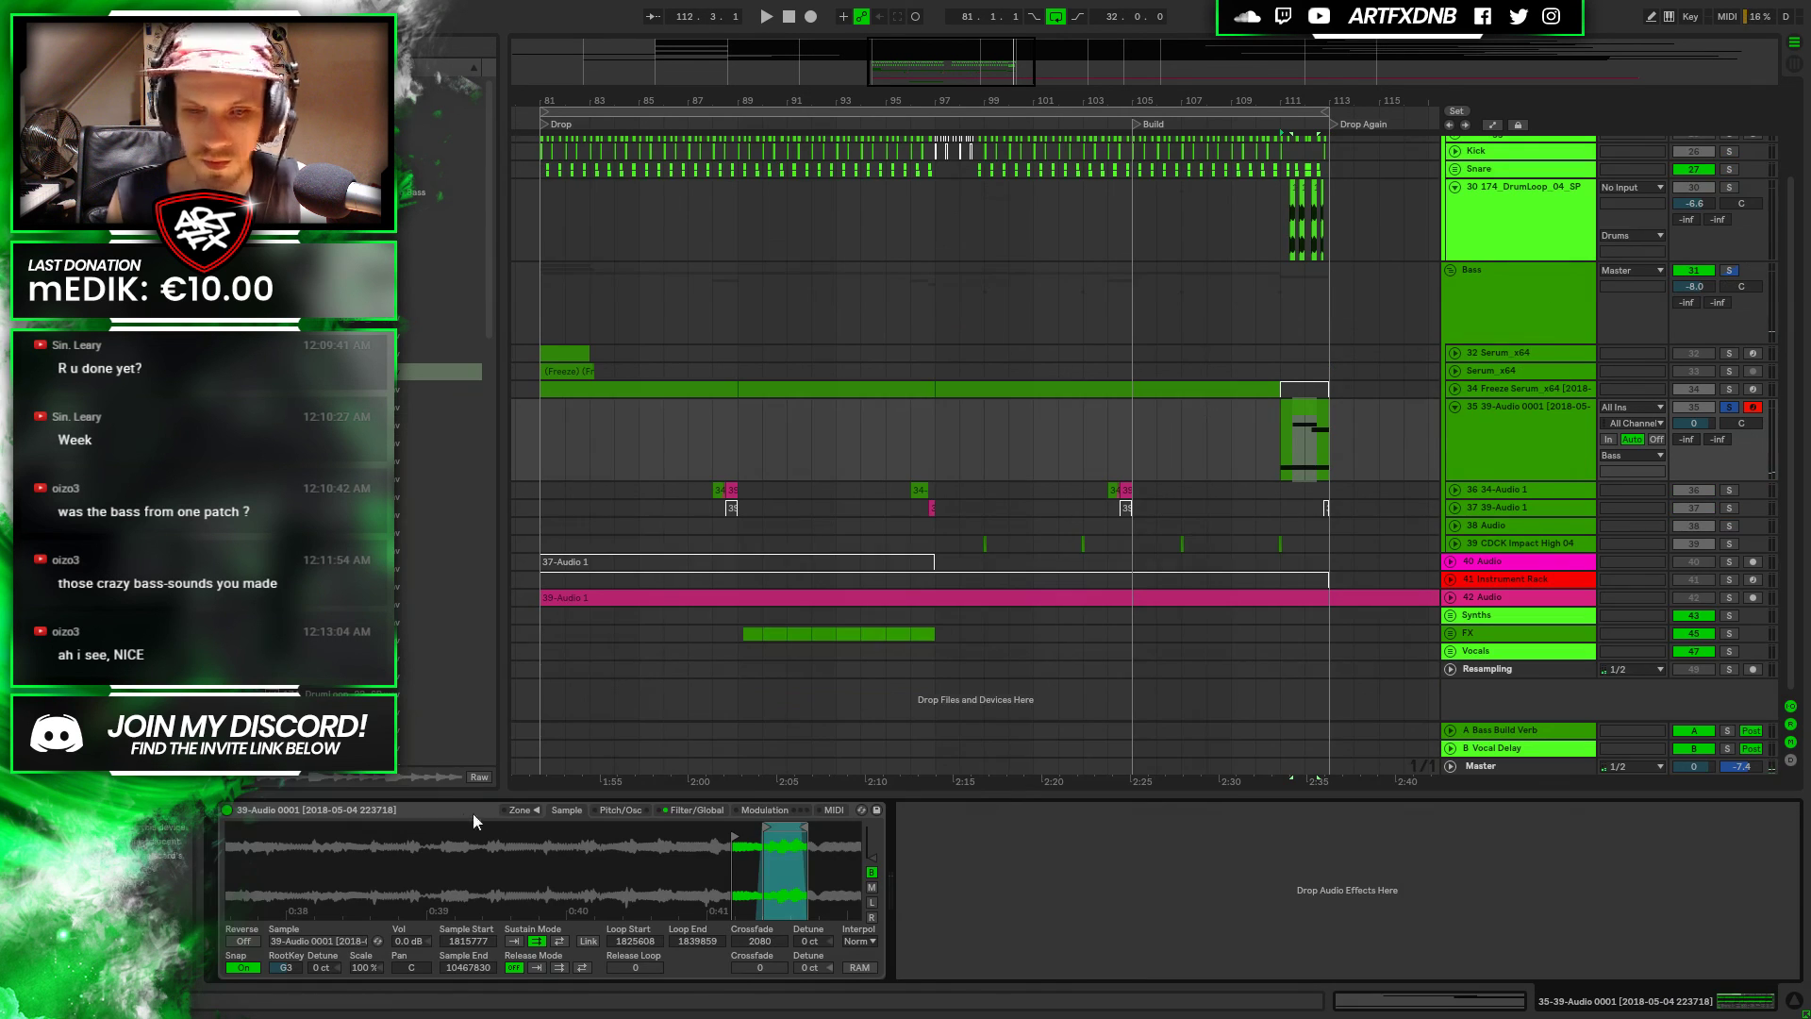
pyautogui.click(715, 807)
pyautogui.click(854, 967)
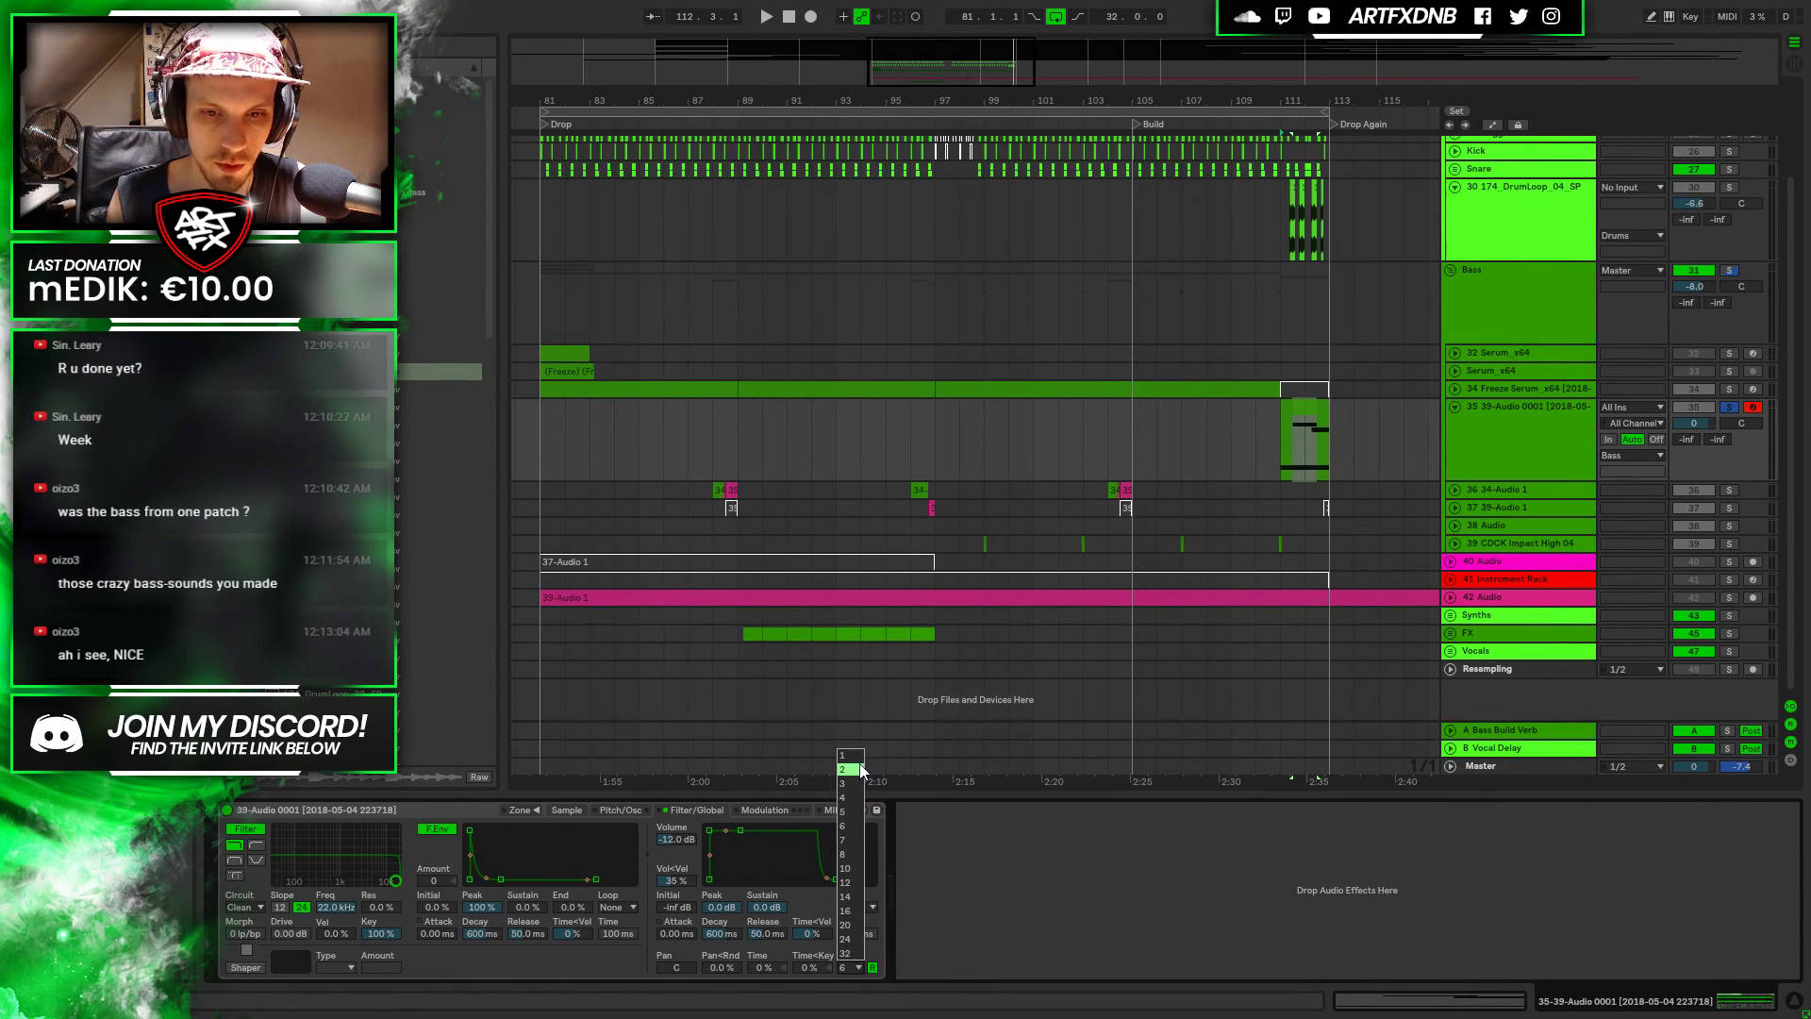
pyautogui.press('Escape')
pyautogui.click(853, 966)
pyautogui.click(840, 930)
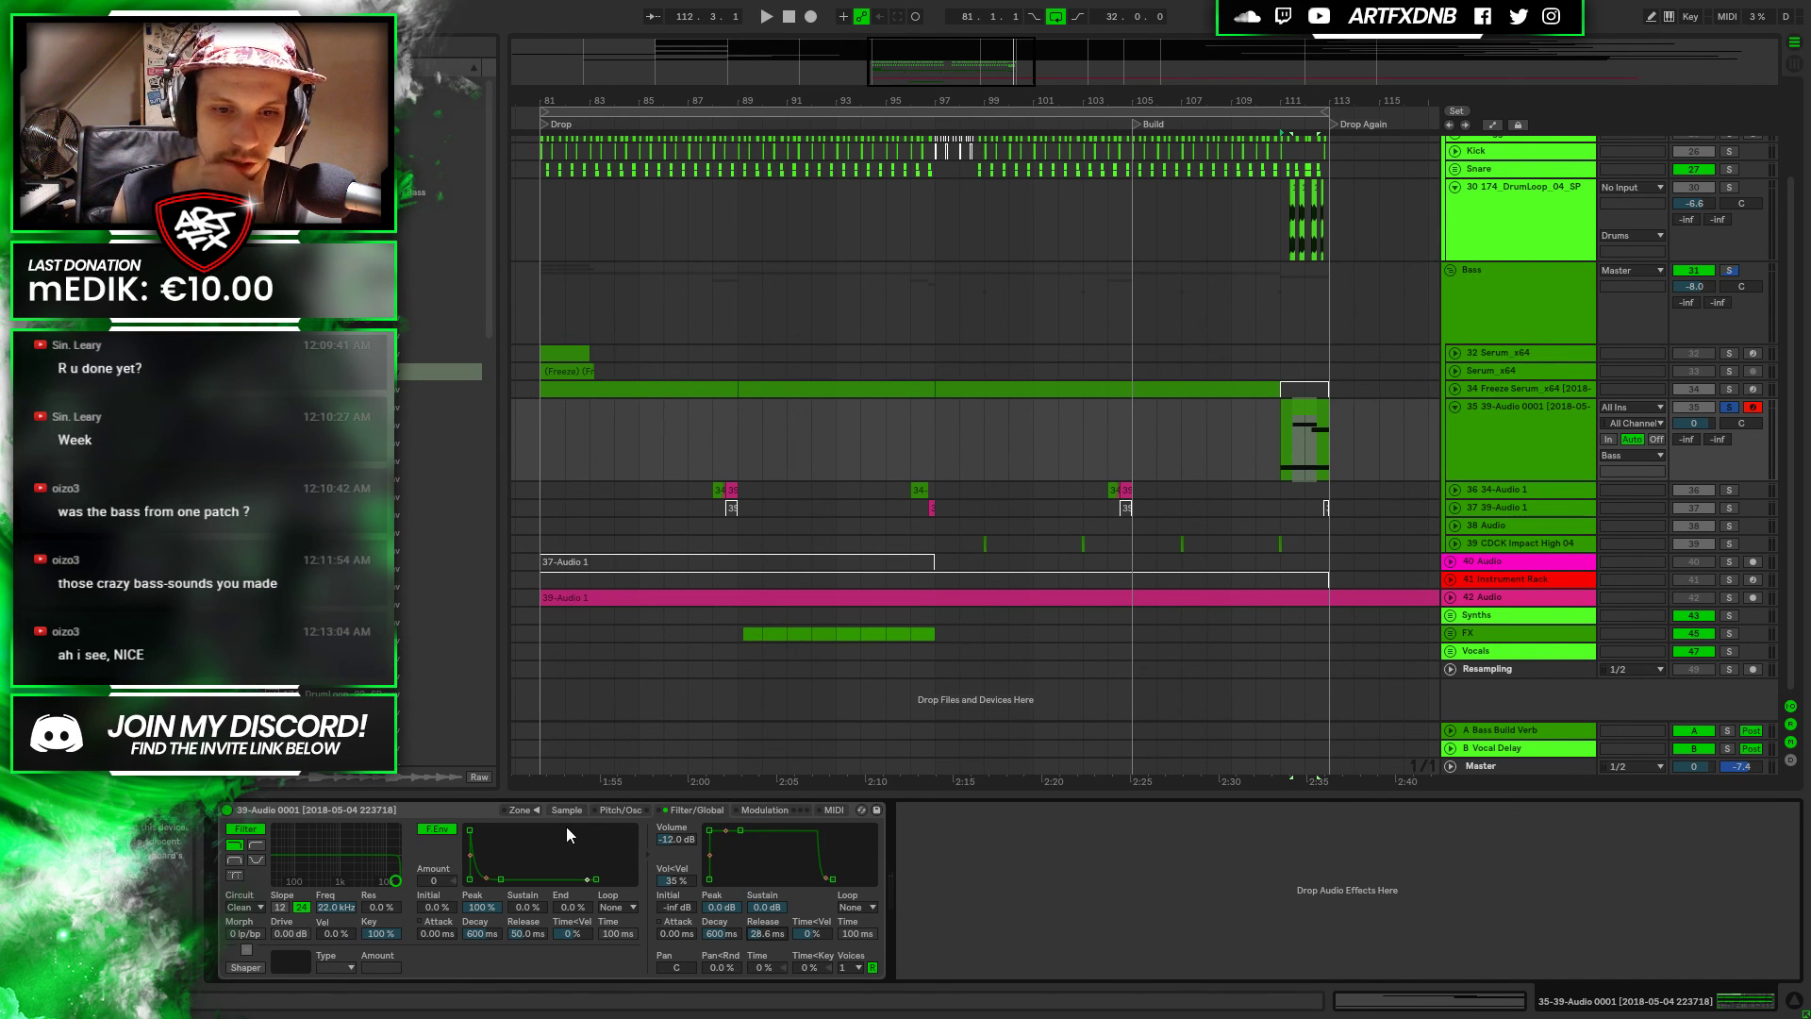
# Set Sampler's pitch glide mode to Glide with a time of 122 ms
pyautogui.click(618, 811)
pyautogui.click(779, 953)
pyautogui.click(789, 941)
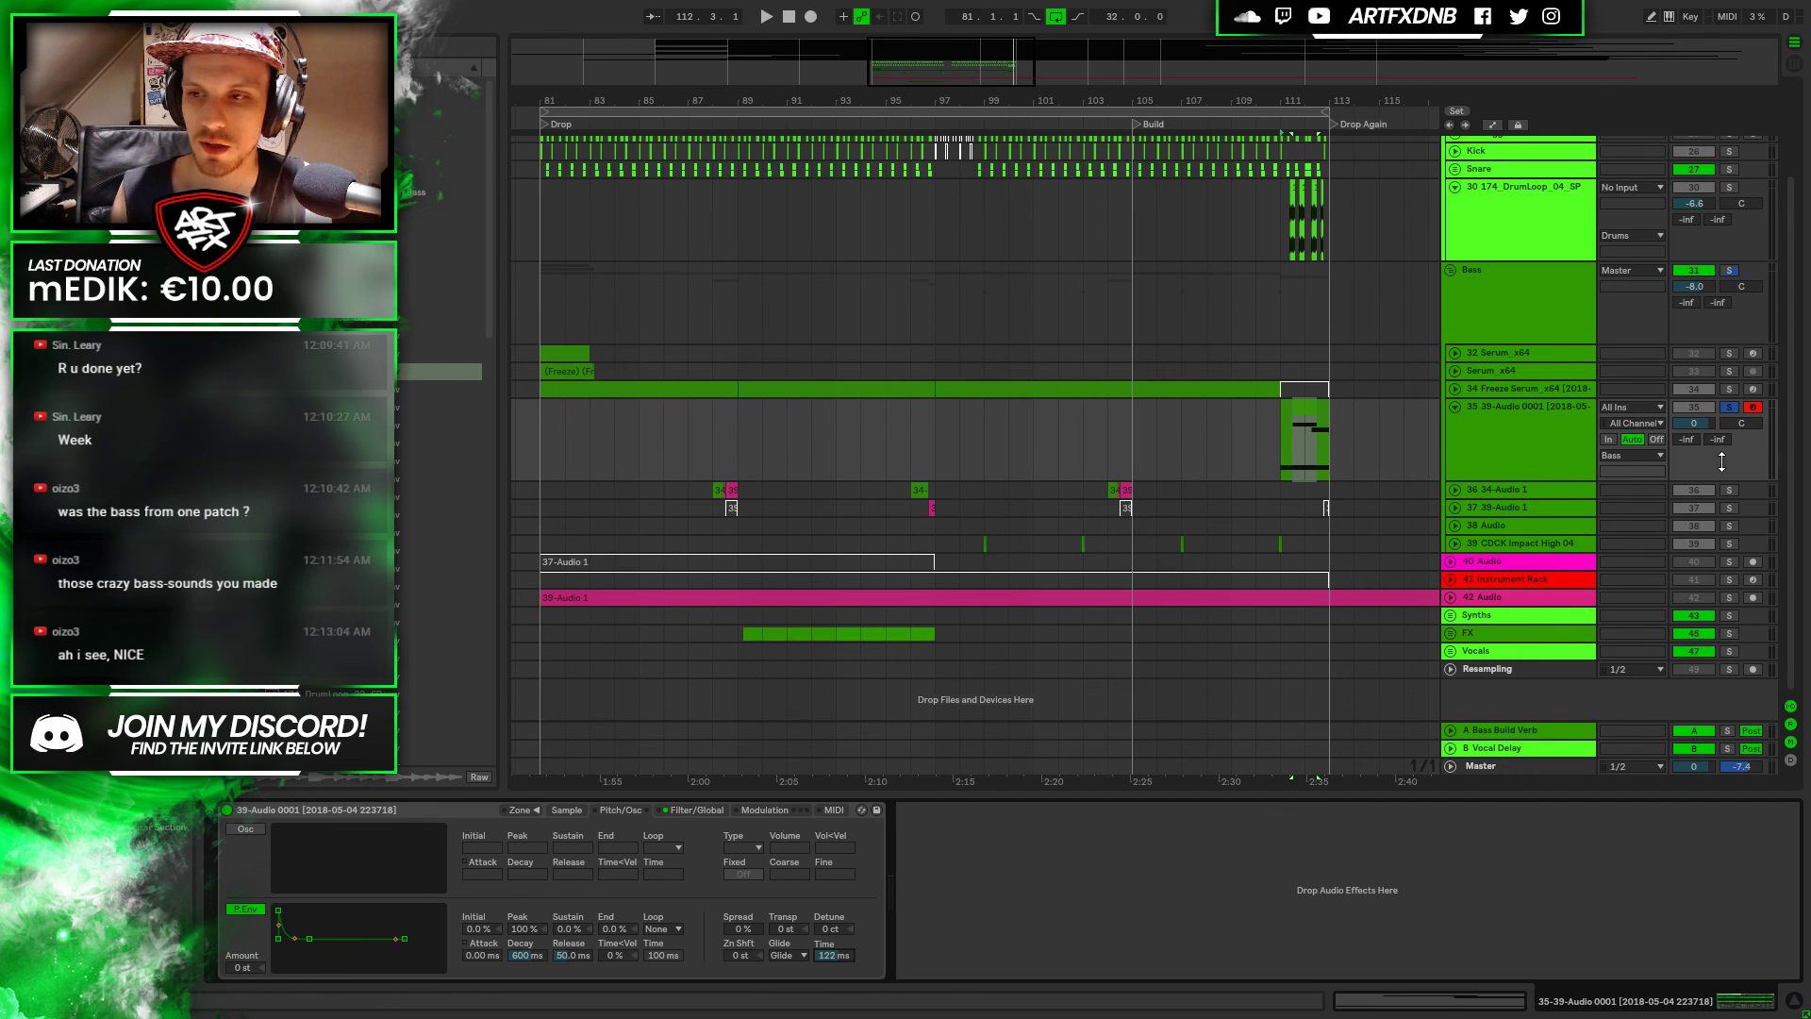
# Extend the start of the D#4 note in the bass fill clip at bars 111 to 112 back to beat 1.2
pyautogui.click(1319, 415)
pyautogui.press('space')
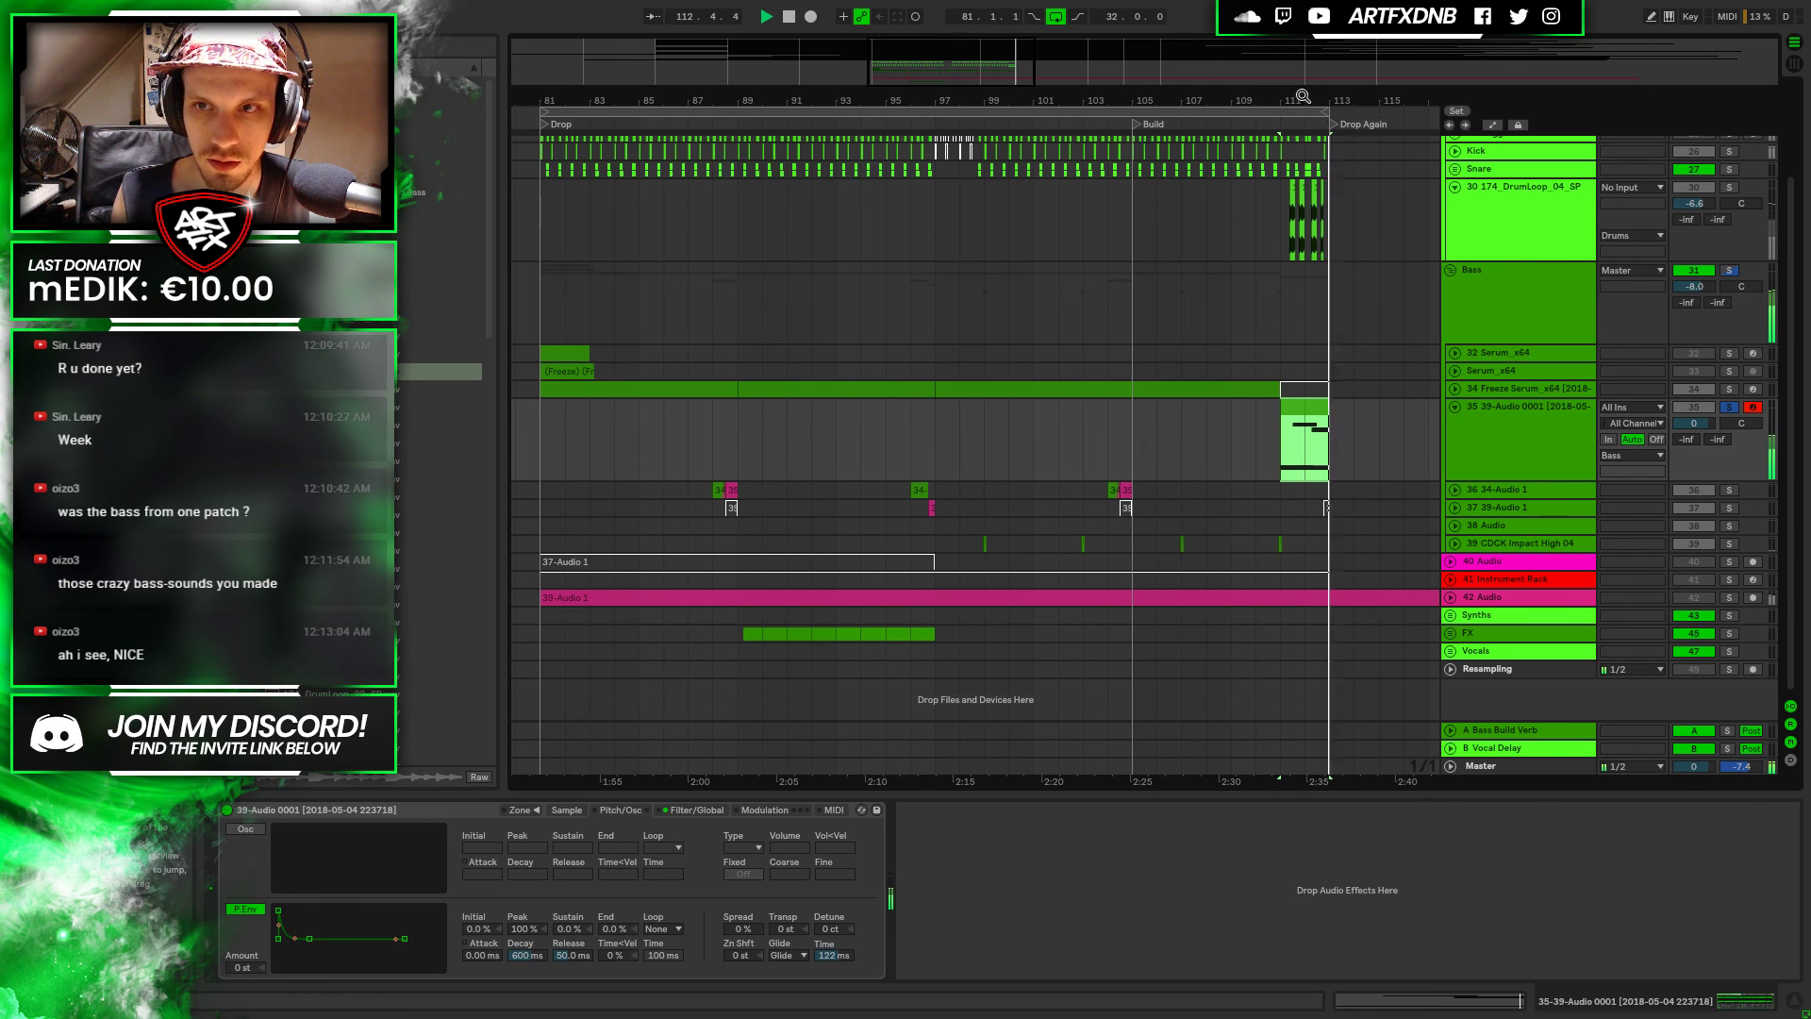
pyautogui.press('space')
pyautogui.moveTo(1308, 100); pyautogui.dragTo(1308, 189)
pyautogui.hscroll(3, 1028, 389)
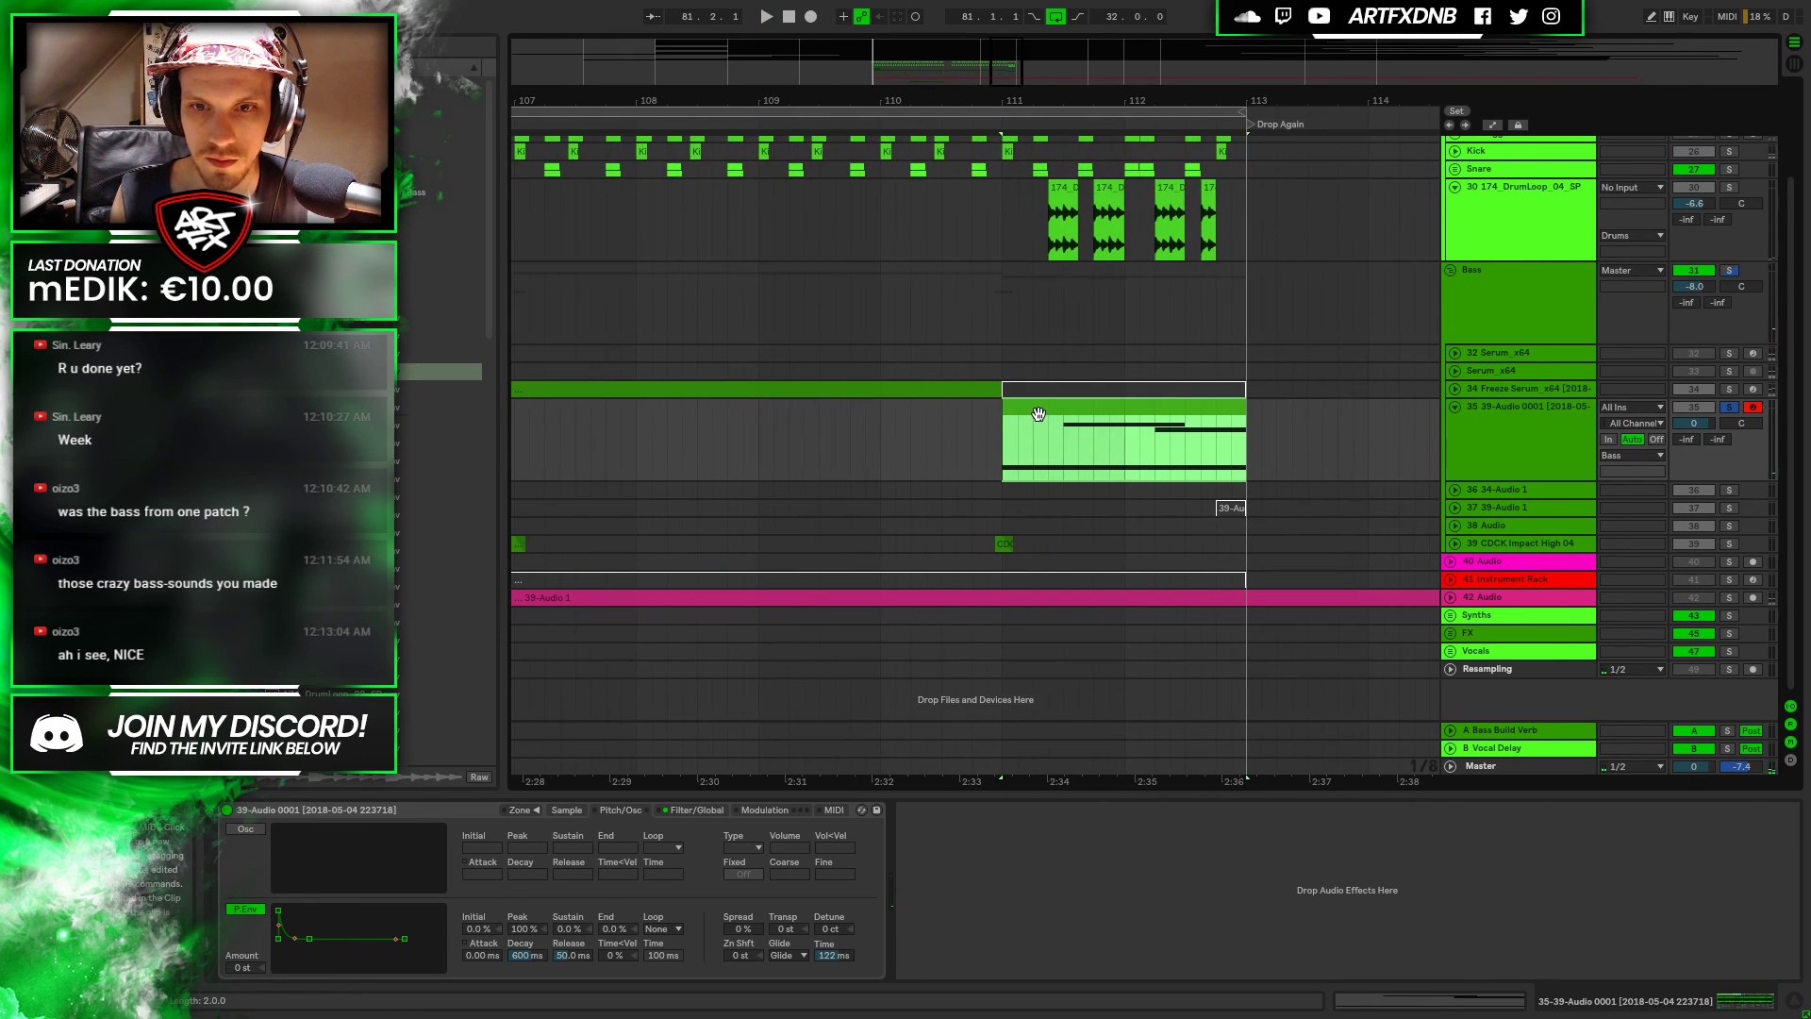
pyautogui.doubleClick(1038, 414)
pyautogui.moveTo(904, 645); pyautogui.dragTo(752, 645)
pyautogui.press('space')
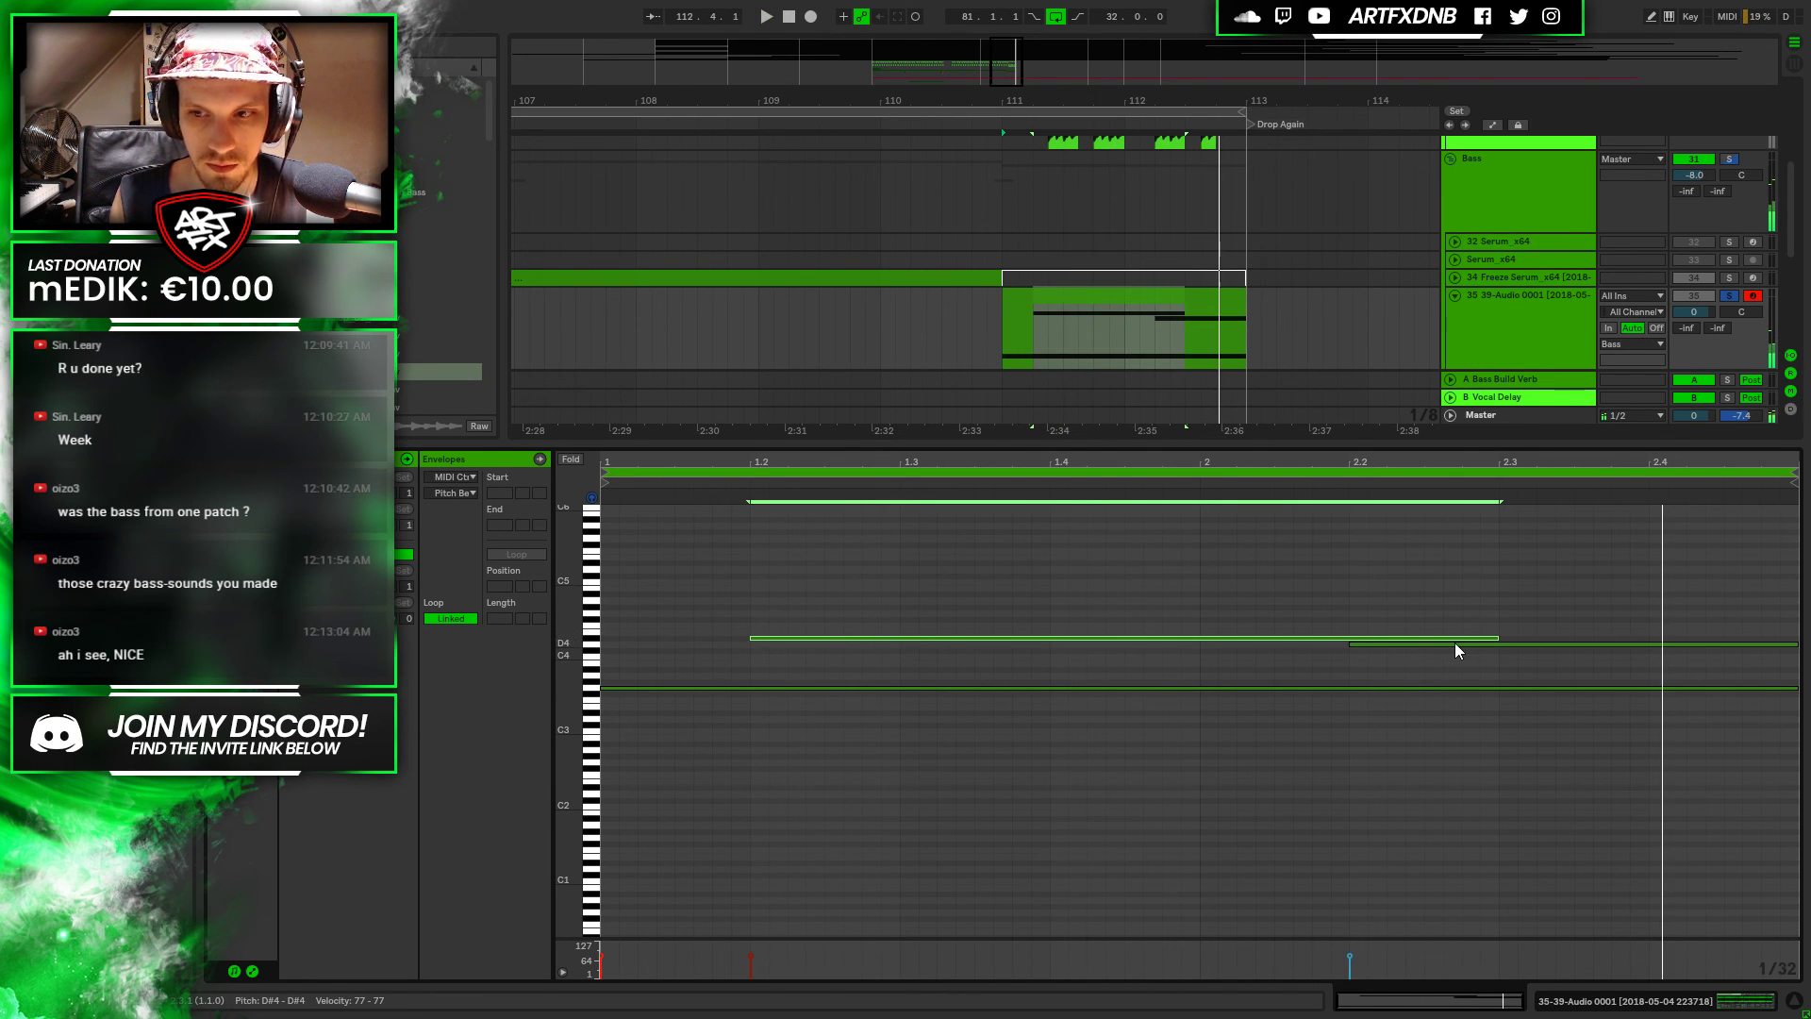
# Start the lower overlapping note at beat 2 and end both it and the long G3 note at beat 2.4
pyautogui.moveTo(1450, 645)
pyautogui.mouseDown()
pyautogui.moveTo(1274, 652)
pyautogui.moveTo(1324, 646)
pyautogui.mouseUp()
pyautogui.moveTo(1799, 698); pyautogui.dragTo(1651, 703)
pyautogui.press('space')
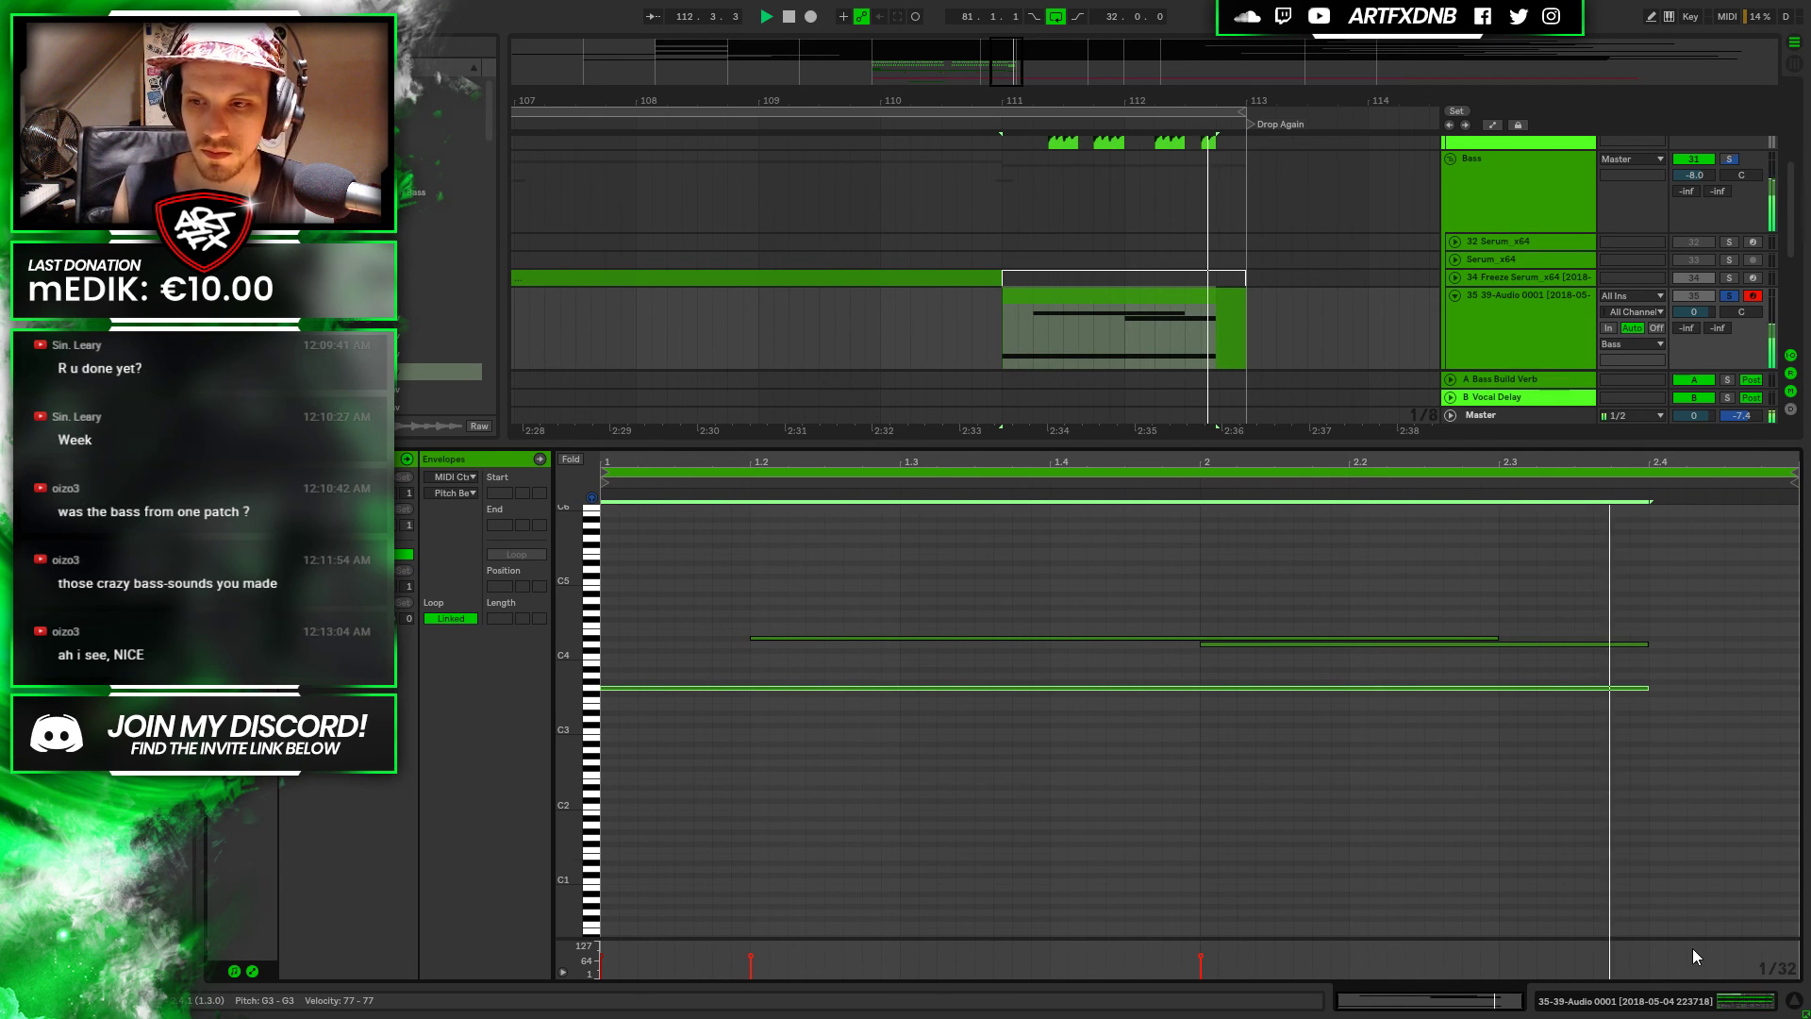
# Move Sampler's sustain loop start to 1822743 and its loop end to 1843213, auditioning the fill
pyautogui.click(1698, 997)
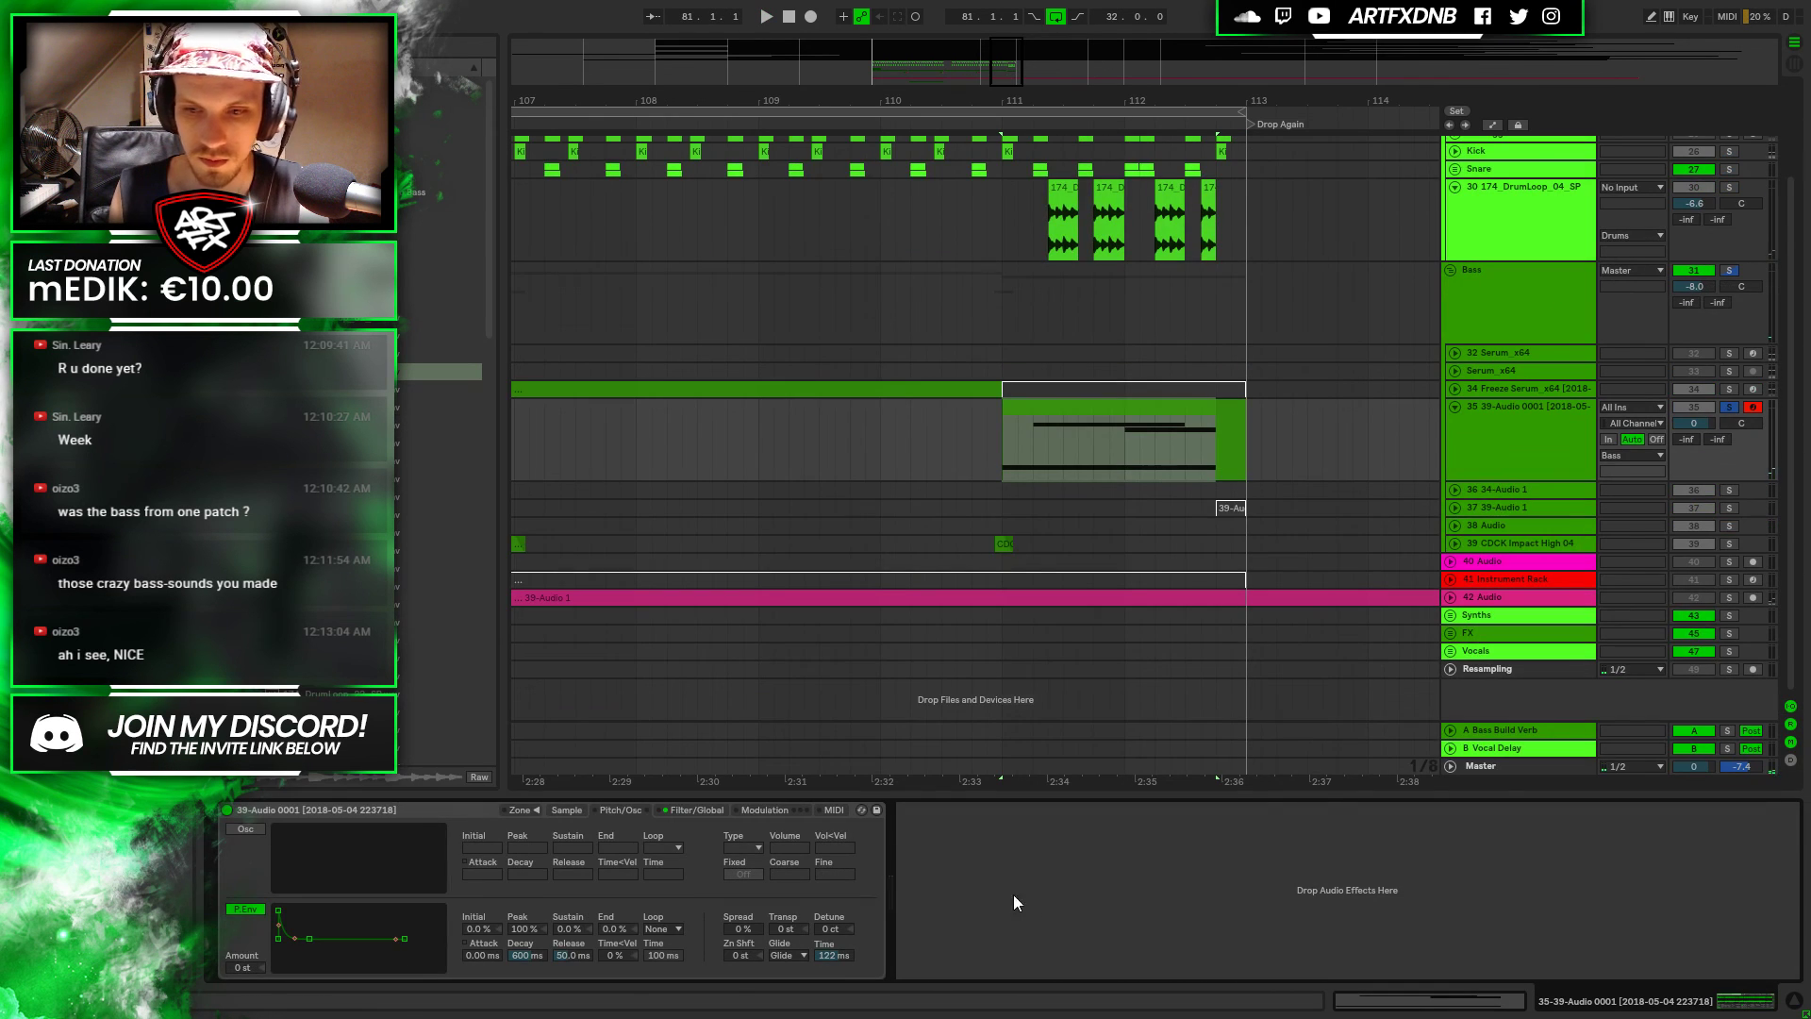
pyautogui.click(564, 817)
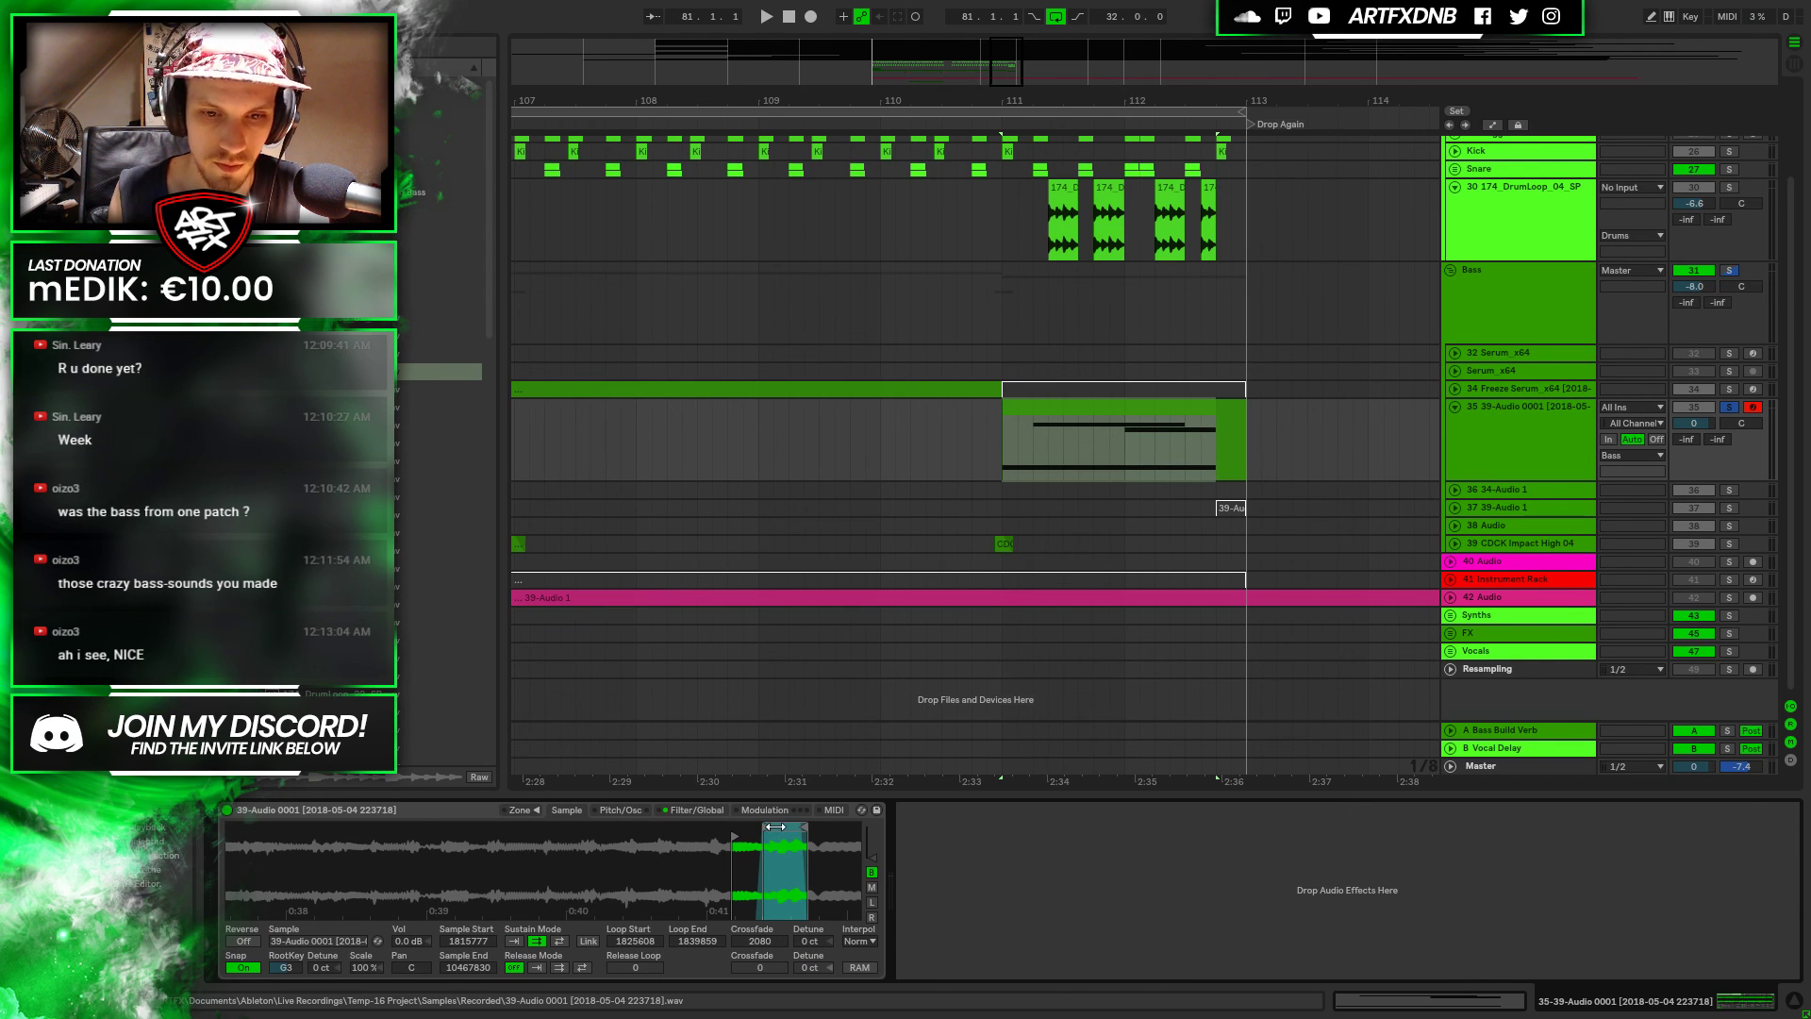
pyautogui.press('space')
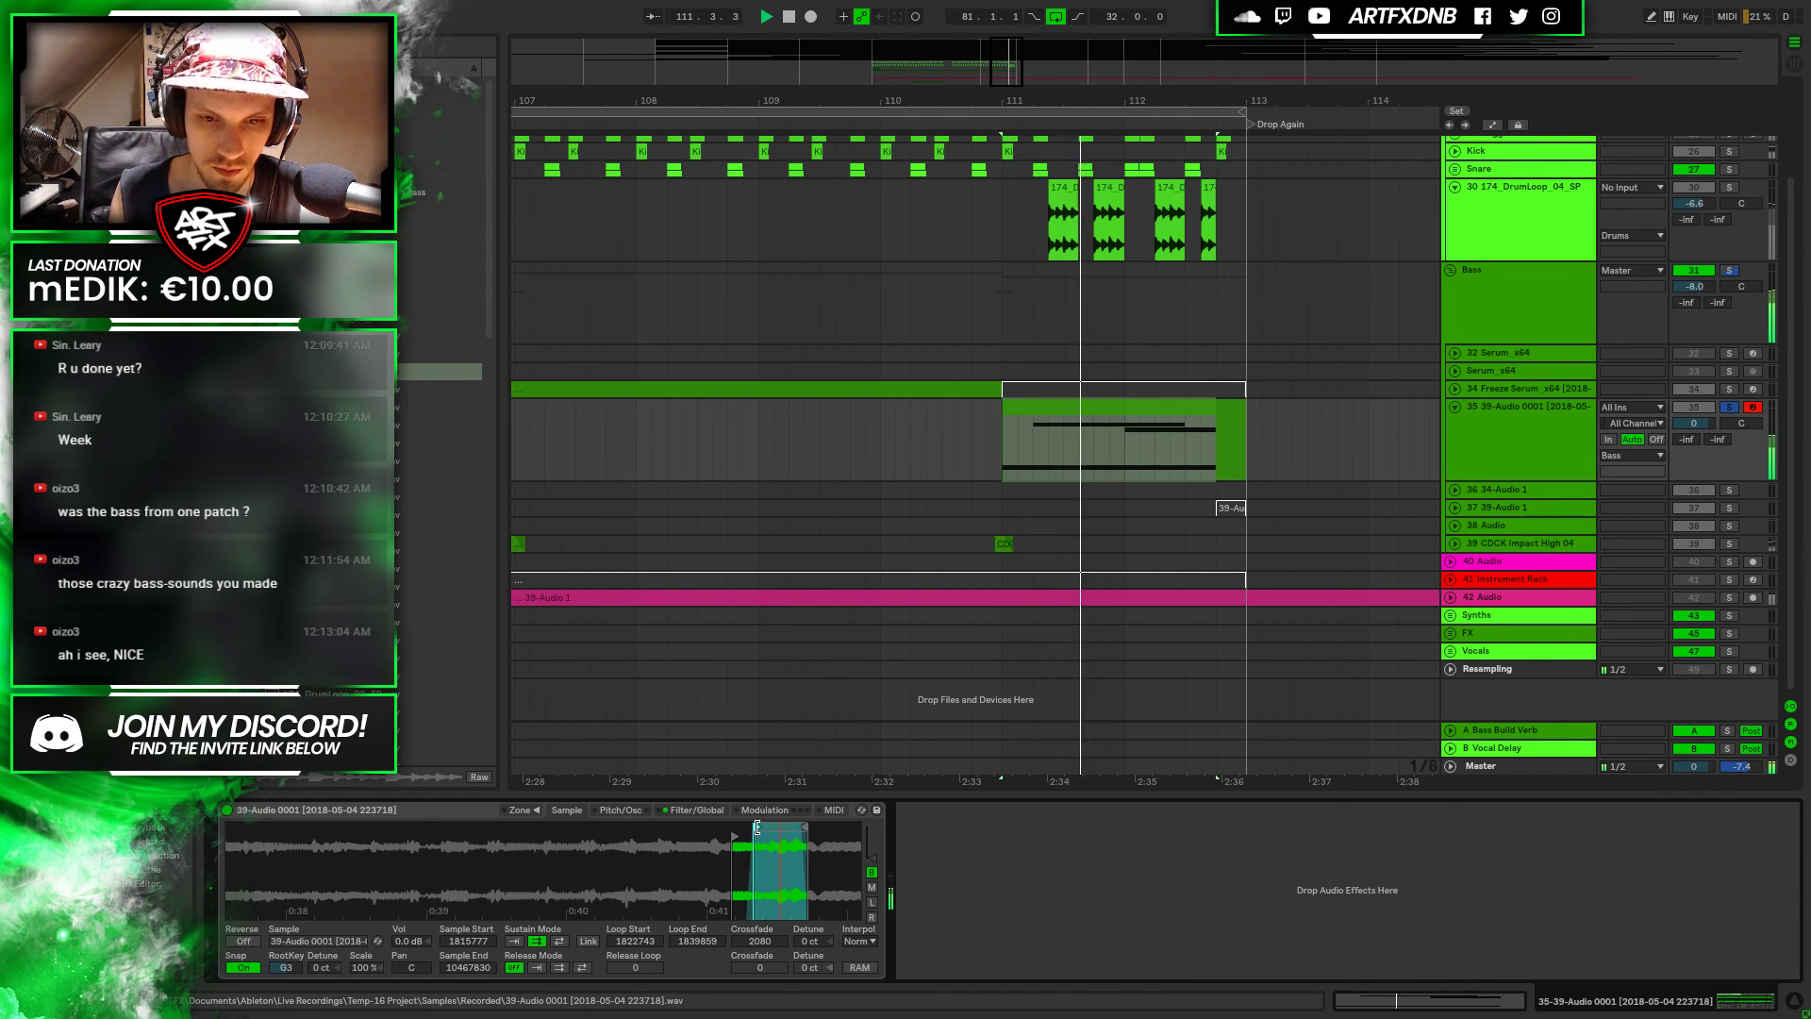
pyautogui.press('space')
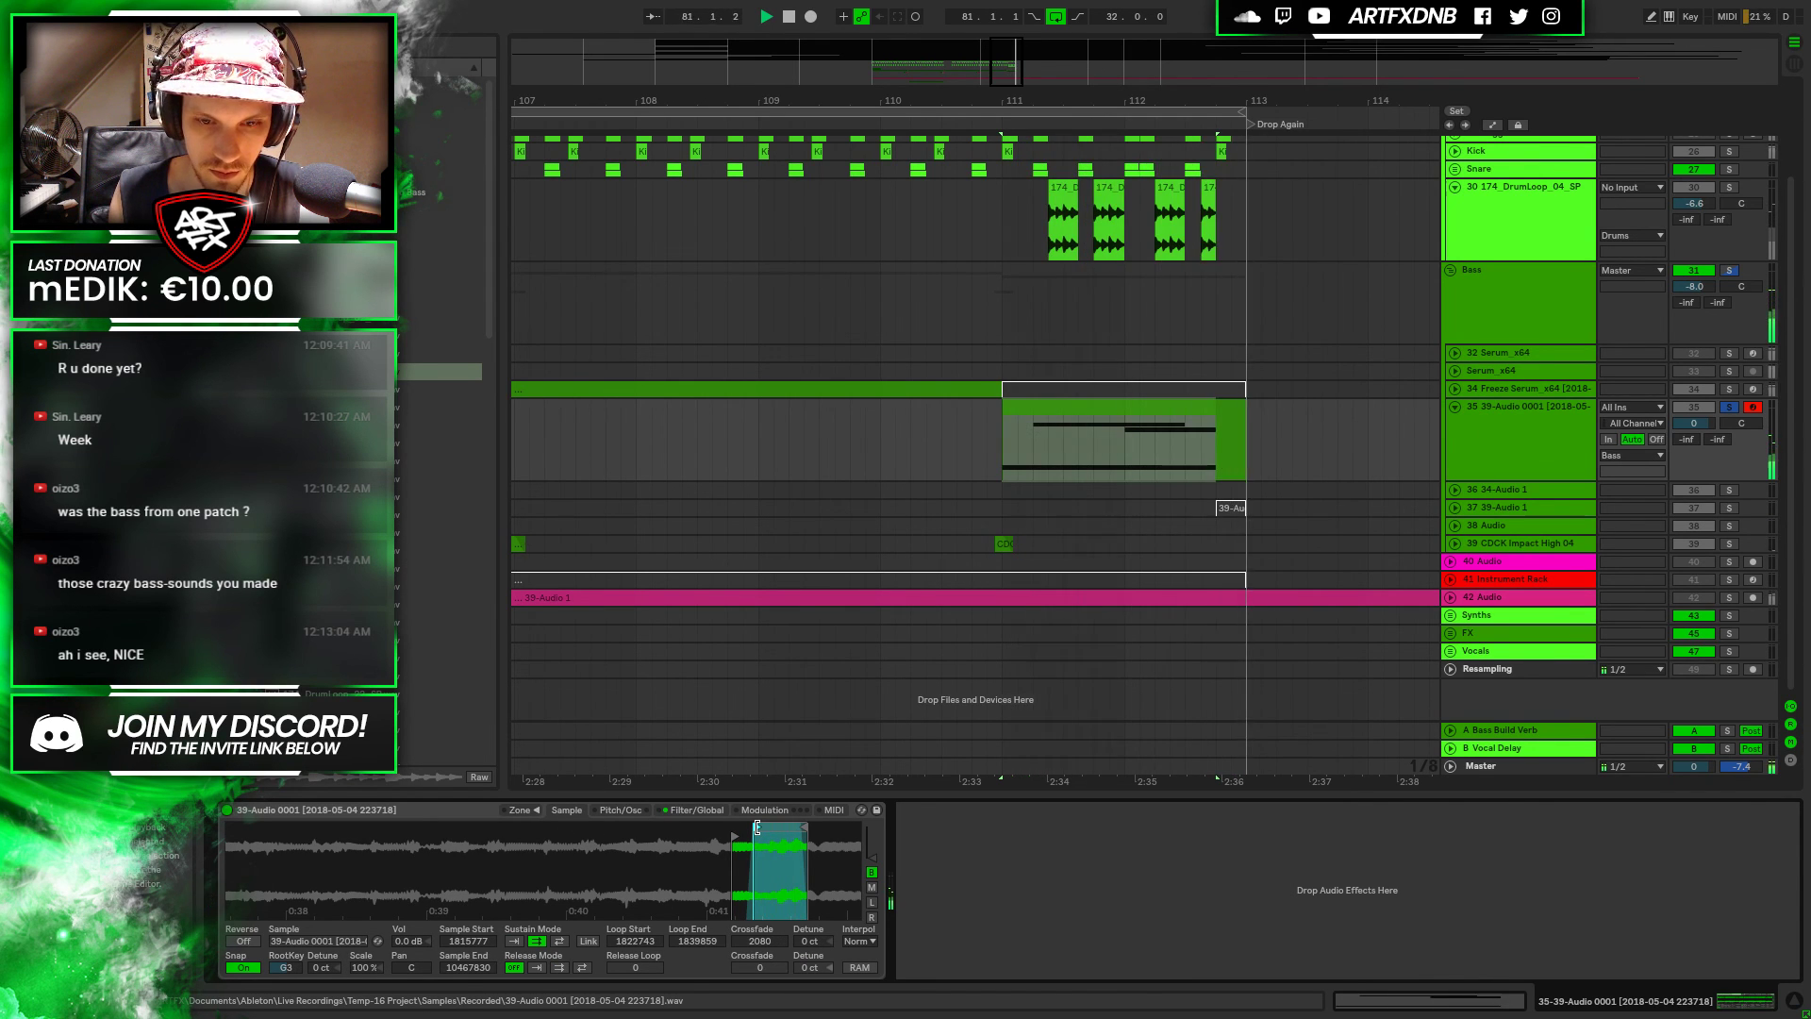
pyautogui.press('space')
pyautogui.moveTo(806, 823)
pyautogui.mouseDown()
pyautogui.moveTo(837, 826)
pyautogui.moveTo(745, 830)
pyautogui.mouseUp()
pyautogui.press('space')
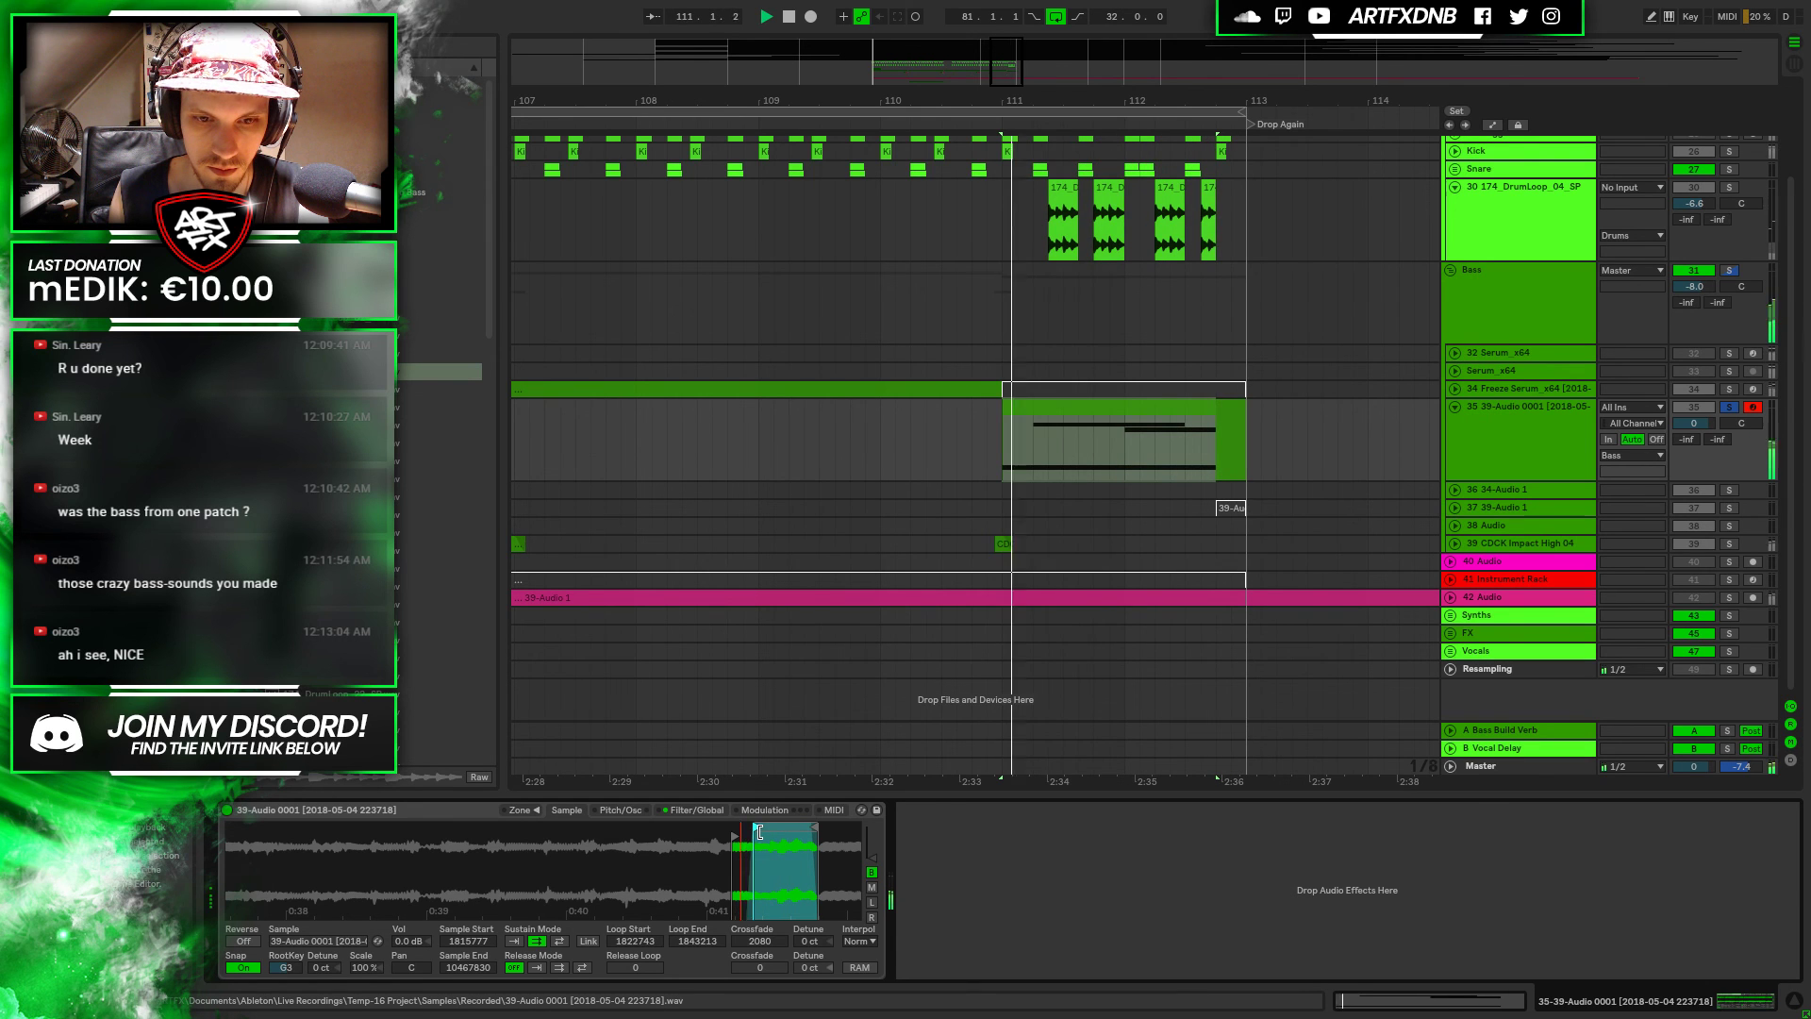
# Link the sample start to the loop and move the loop region to start at 2169530 and end at 2190938
pyautogui.moveTo(745, 830); pyautogui.dragTo(552, 860)
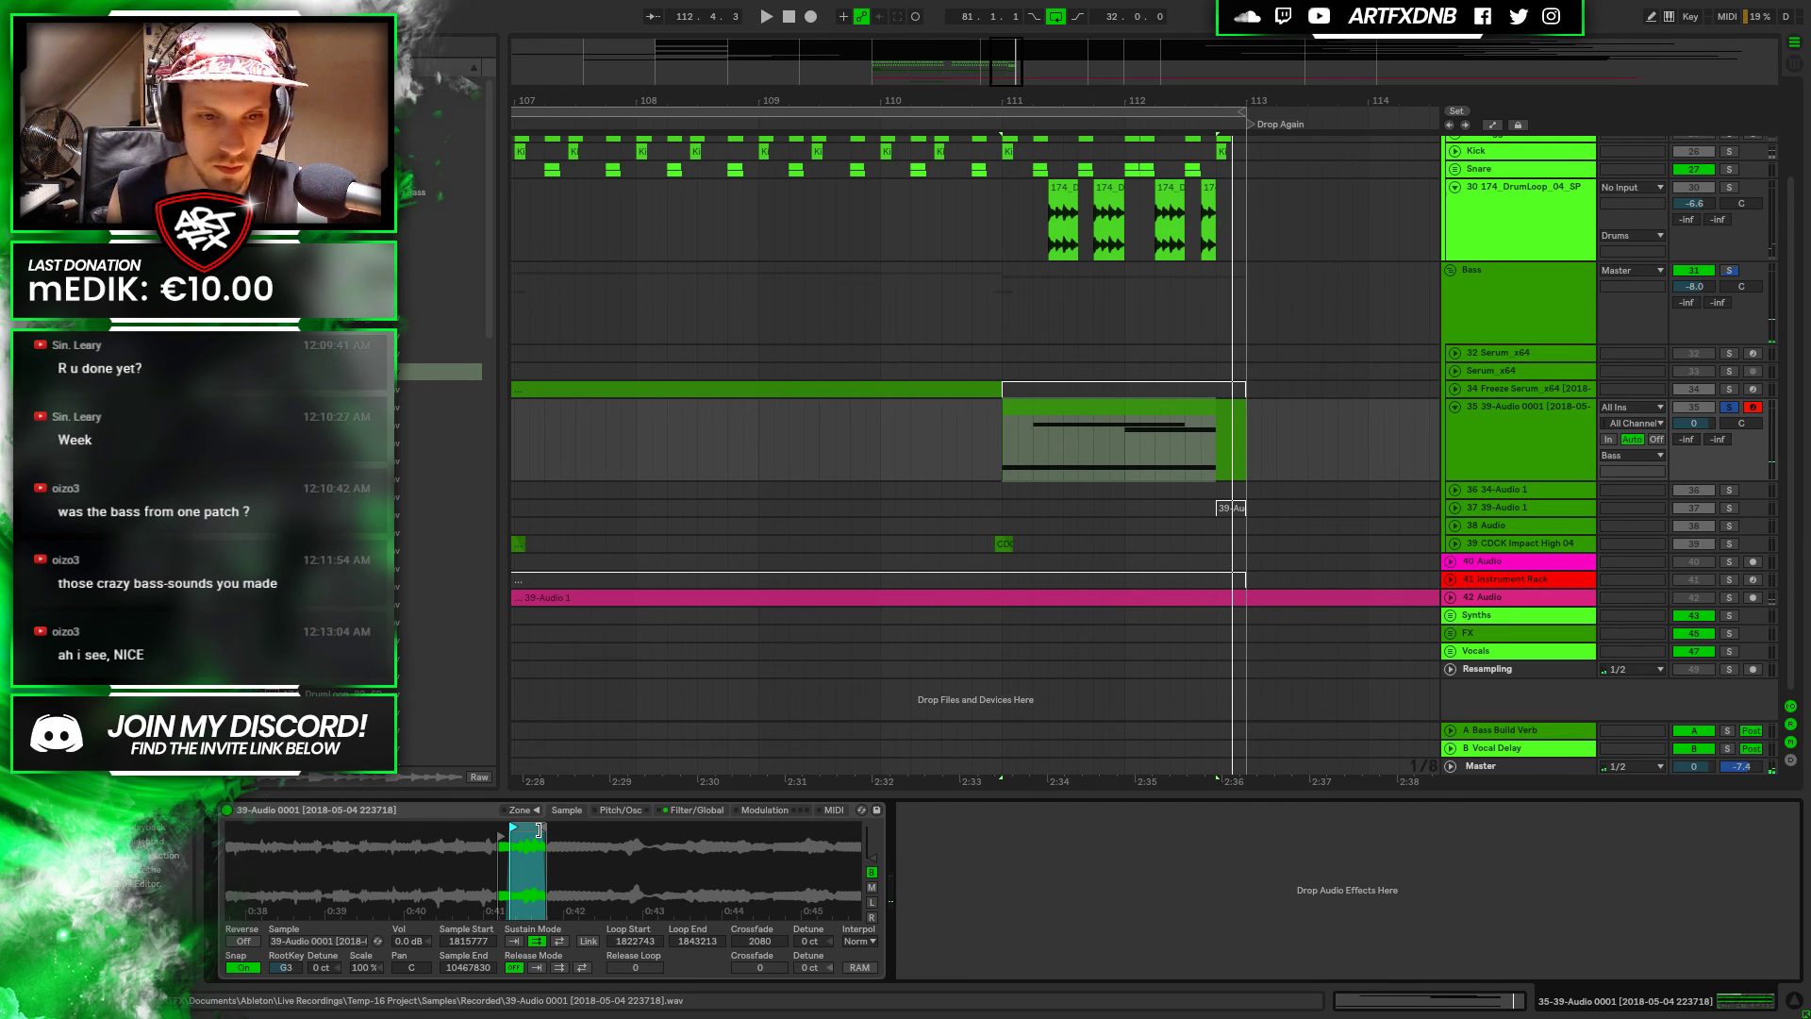
pyautogui.click(586, 942)
pyautogui.moveTo(532, 830); pyautogui.dragTo(818, 943)
pyautogui.press('space')
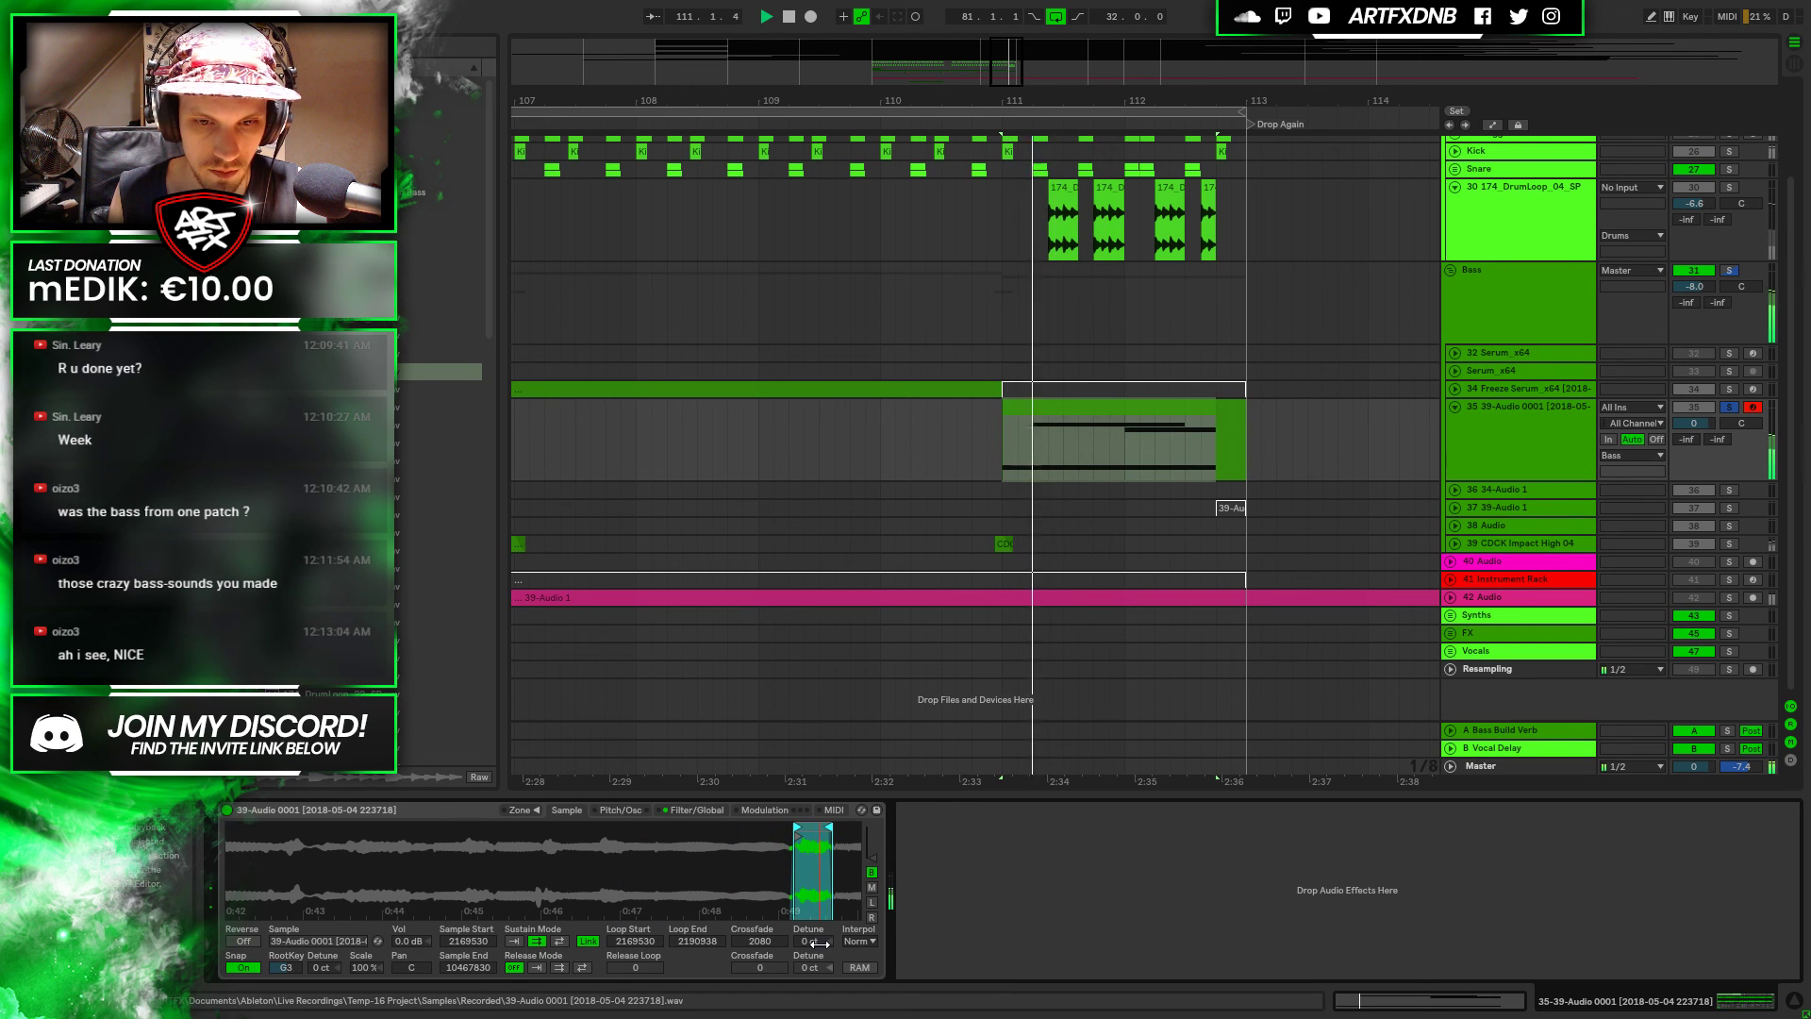
# Stop playback and show the devices of the 41-Instrument Rack track by selecting its clip
pyautogui.click(1226, 579)
pyautogui.press('space')
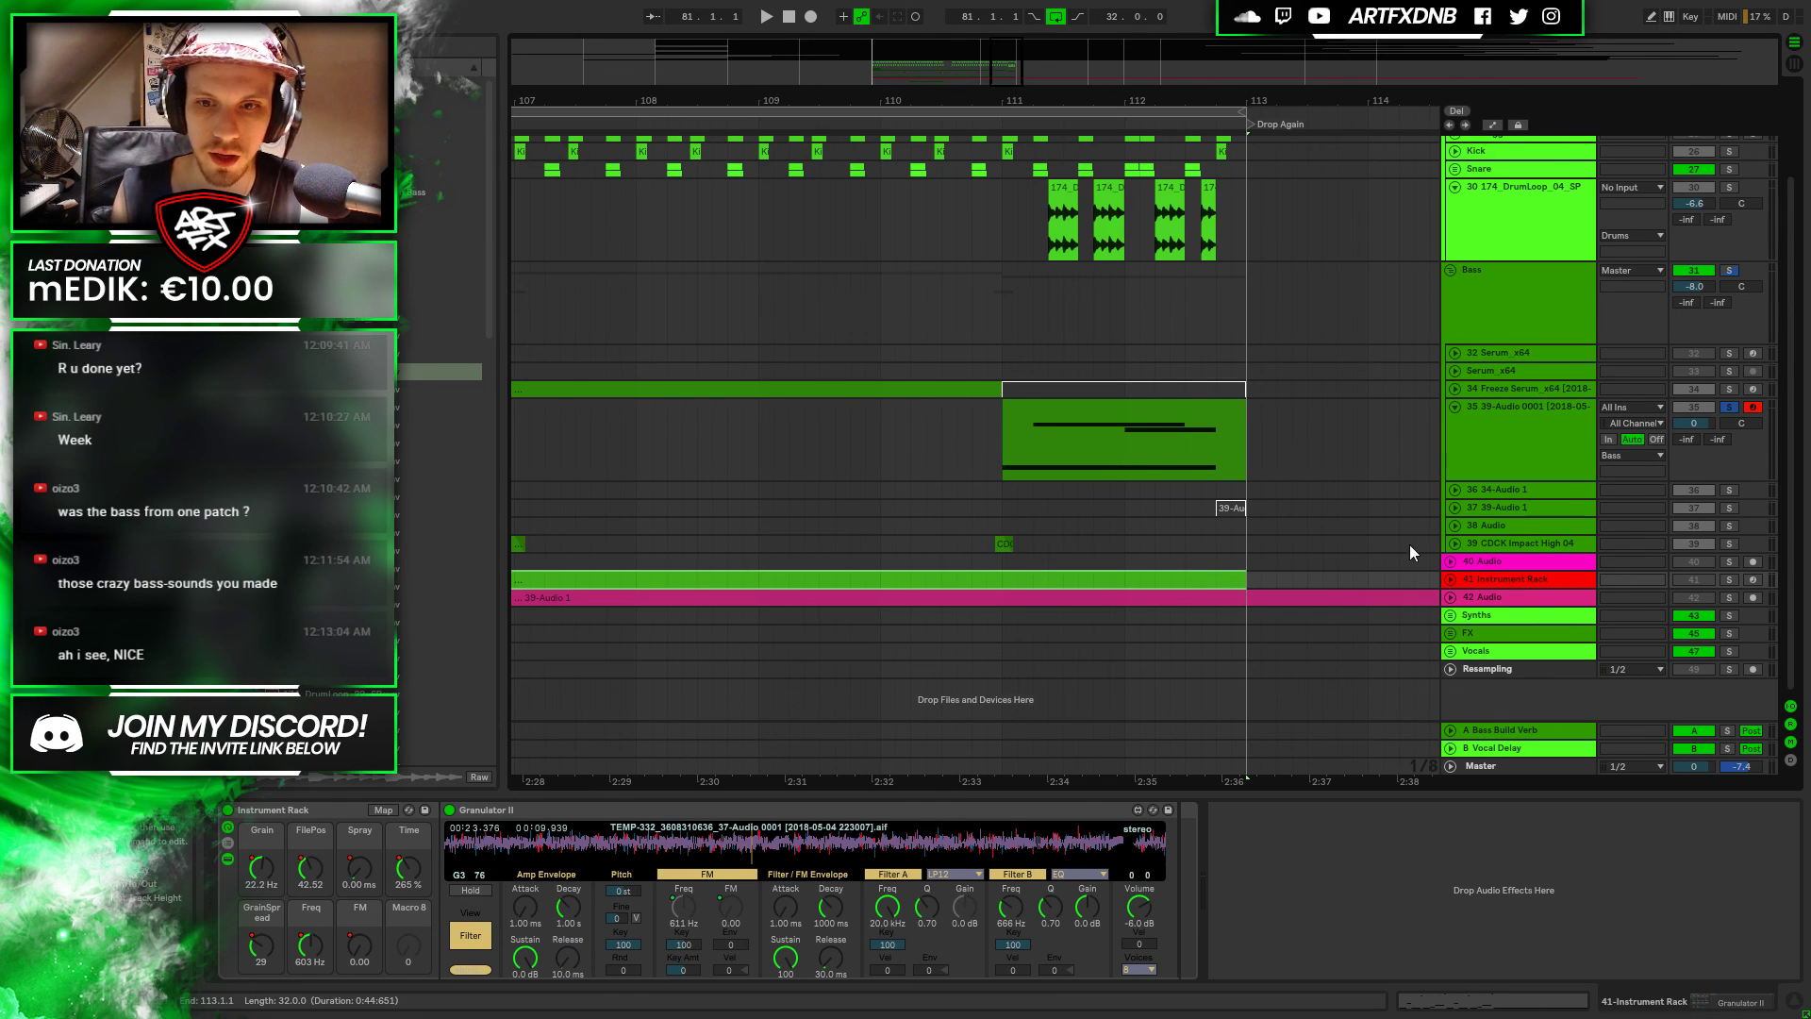
# Load the 37-Audio 1 clip from track 40 into track 35's Sampler, replacing its current sample
pyautogui.click(1451, 579)
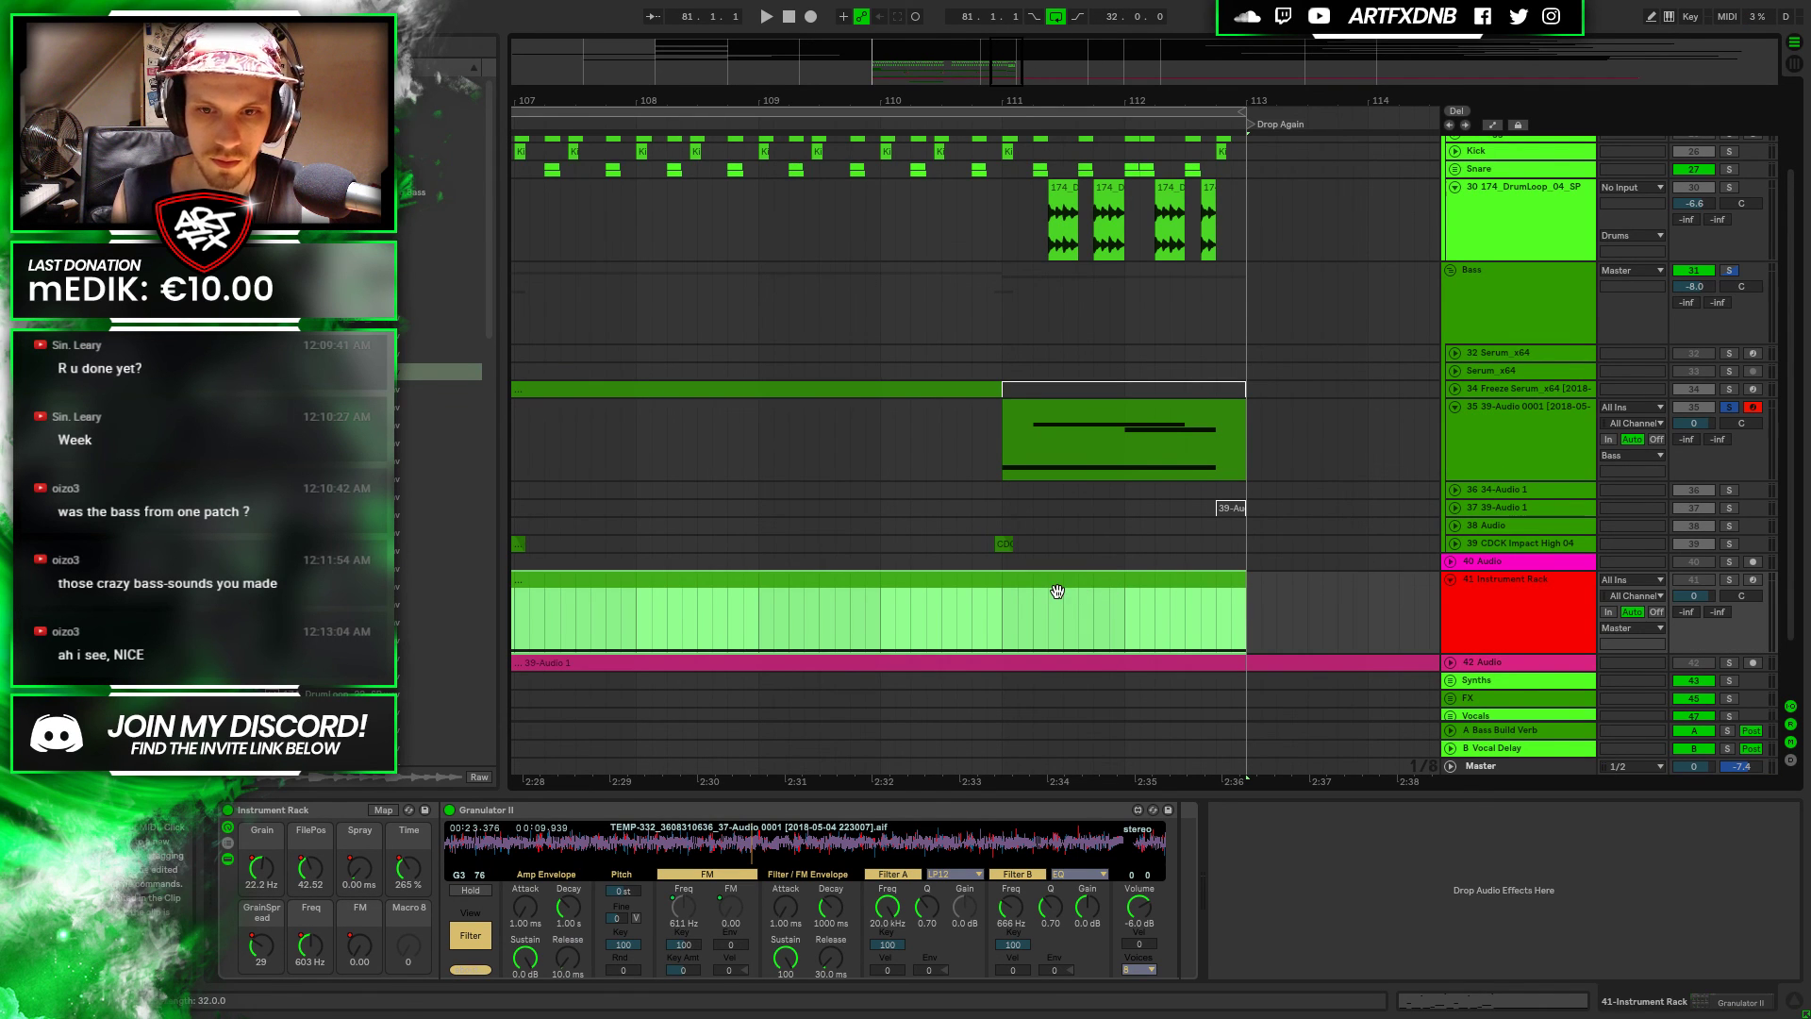
pyautogui.scroll(-5, 1111, 309)
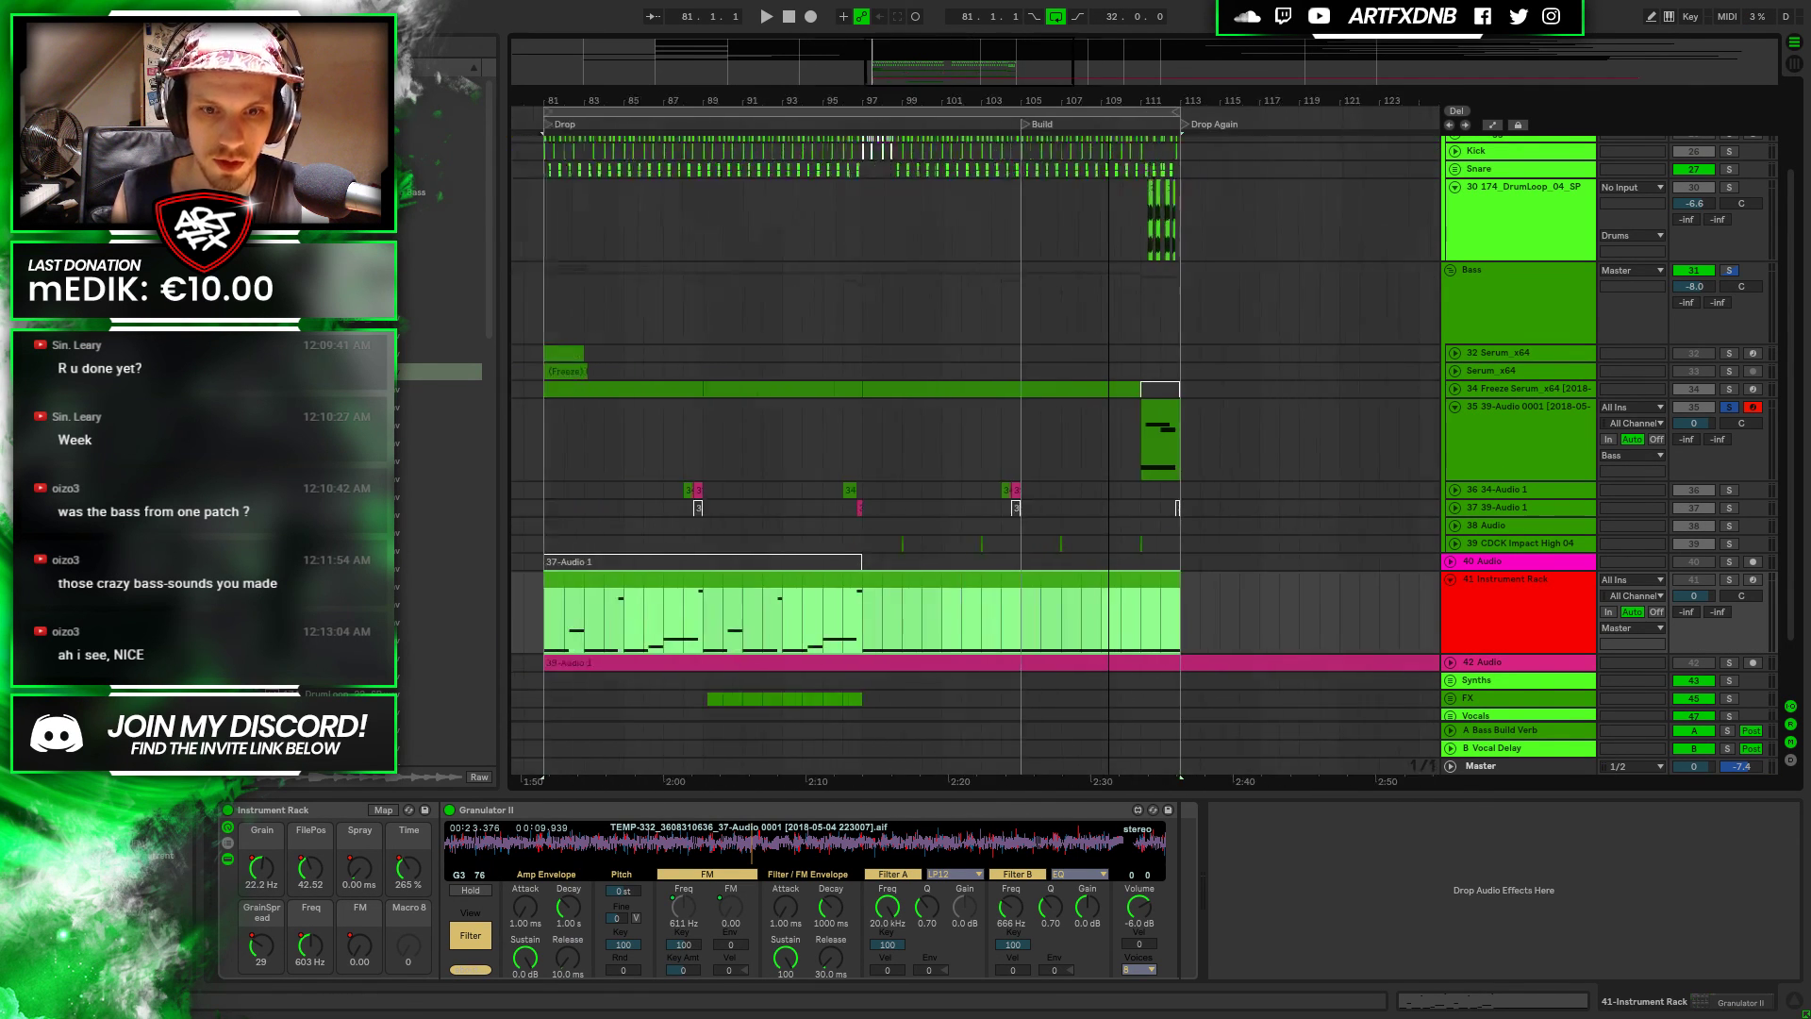
pyautogui.click(1449, 579)
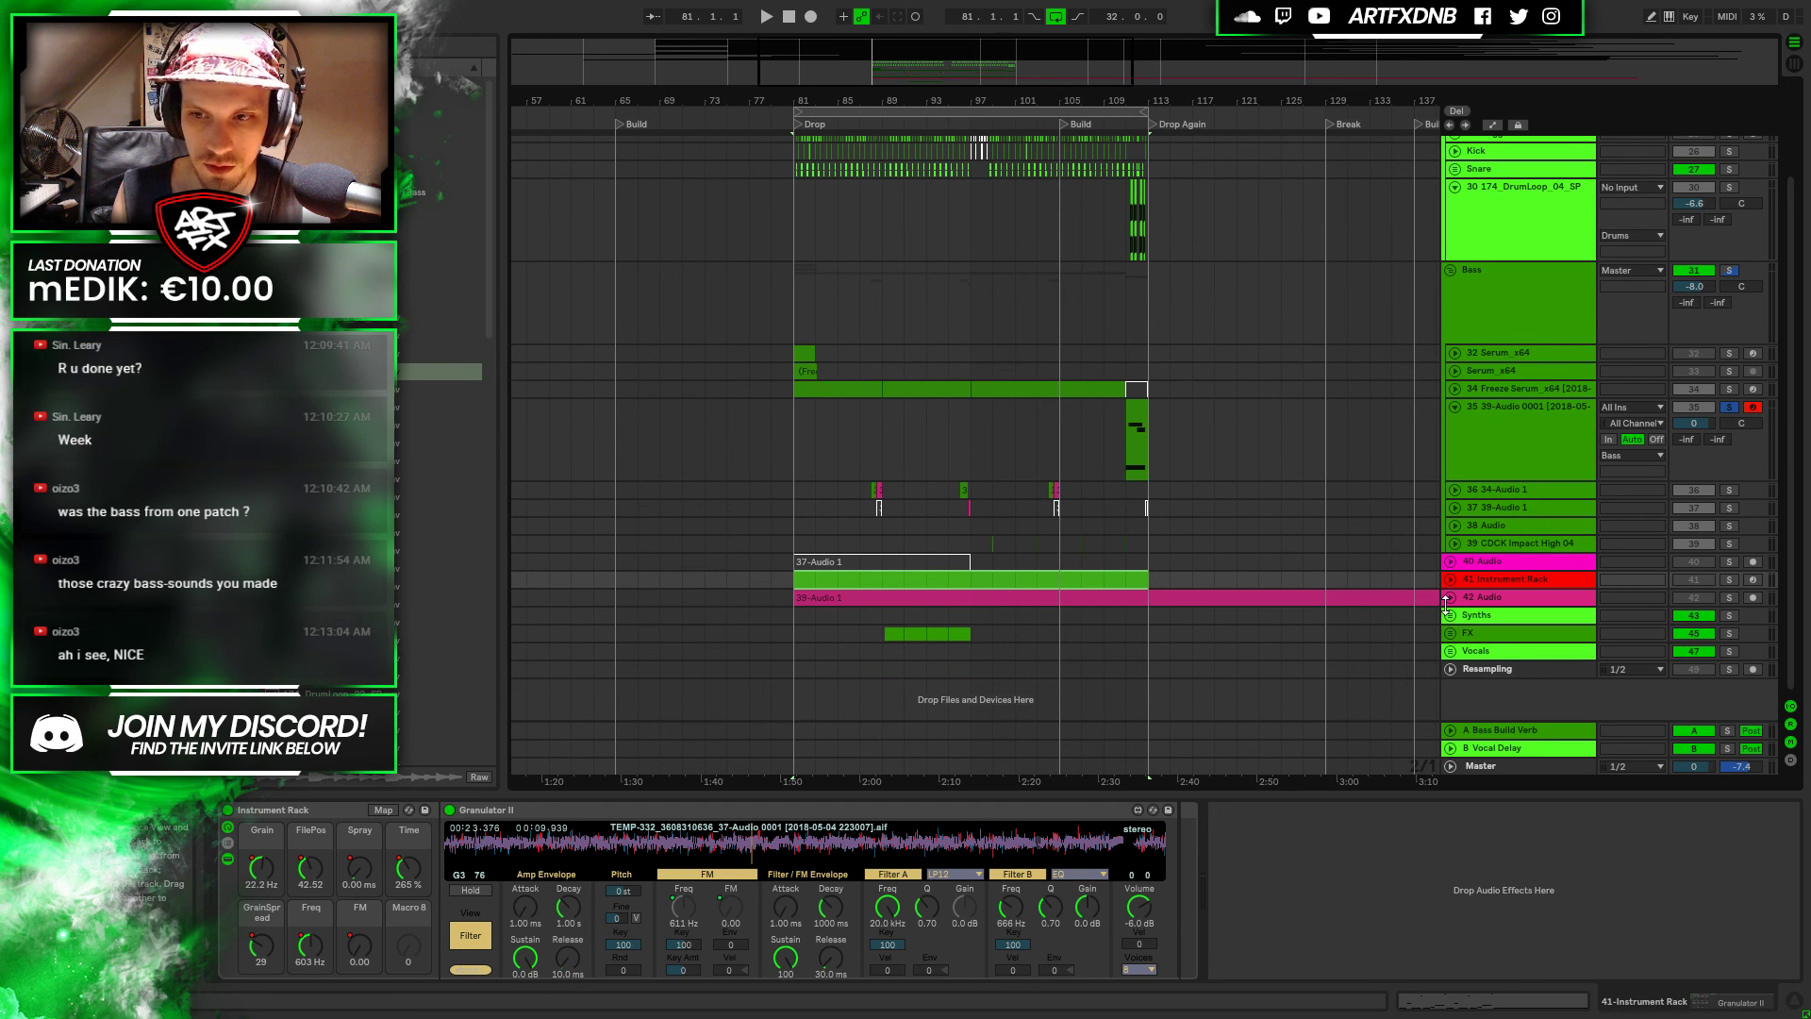
pyautogui.click(1450, 561)
pyautogui.click(907, 560)
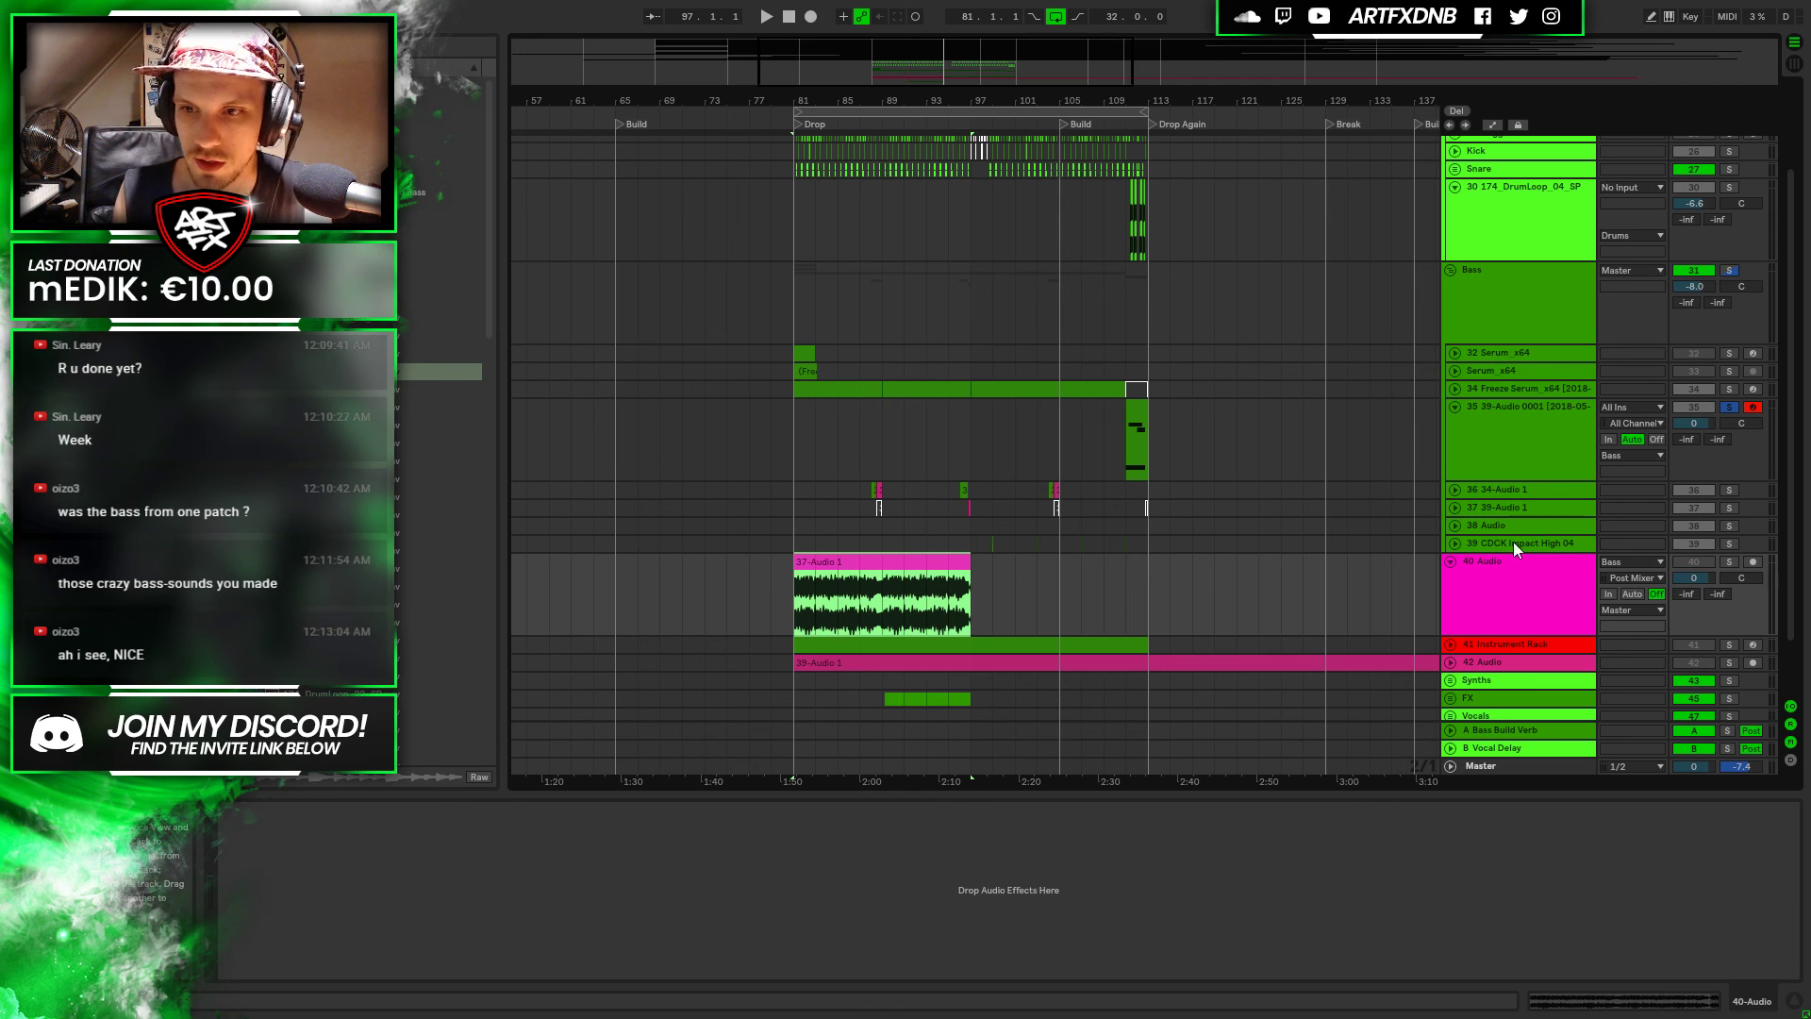
pyautogui.click(1525, 409)
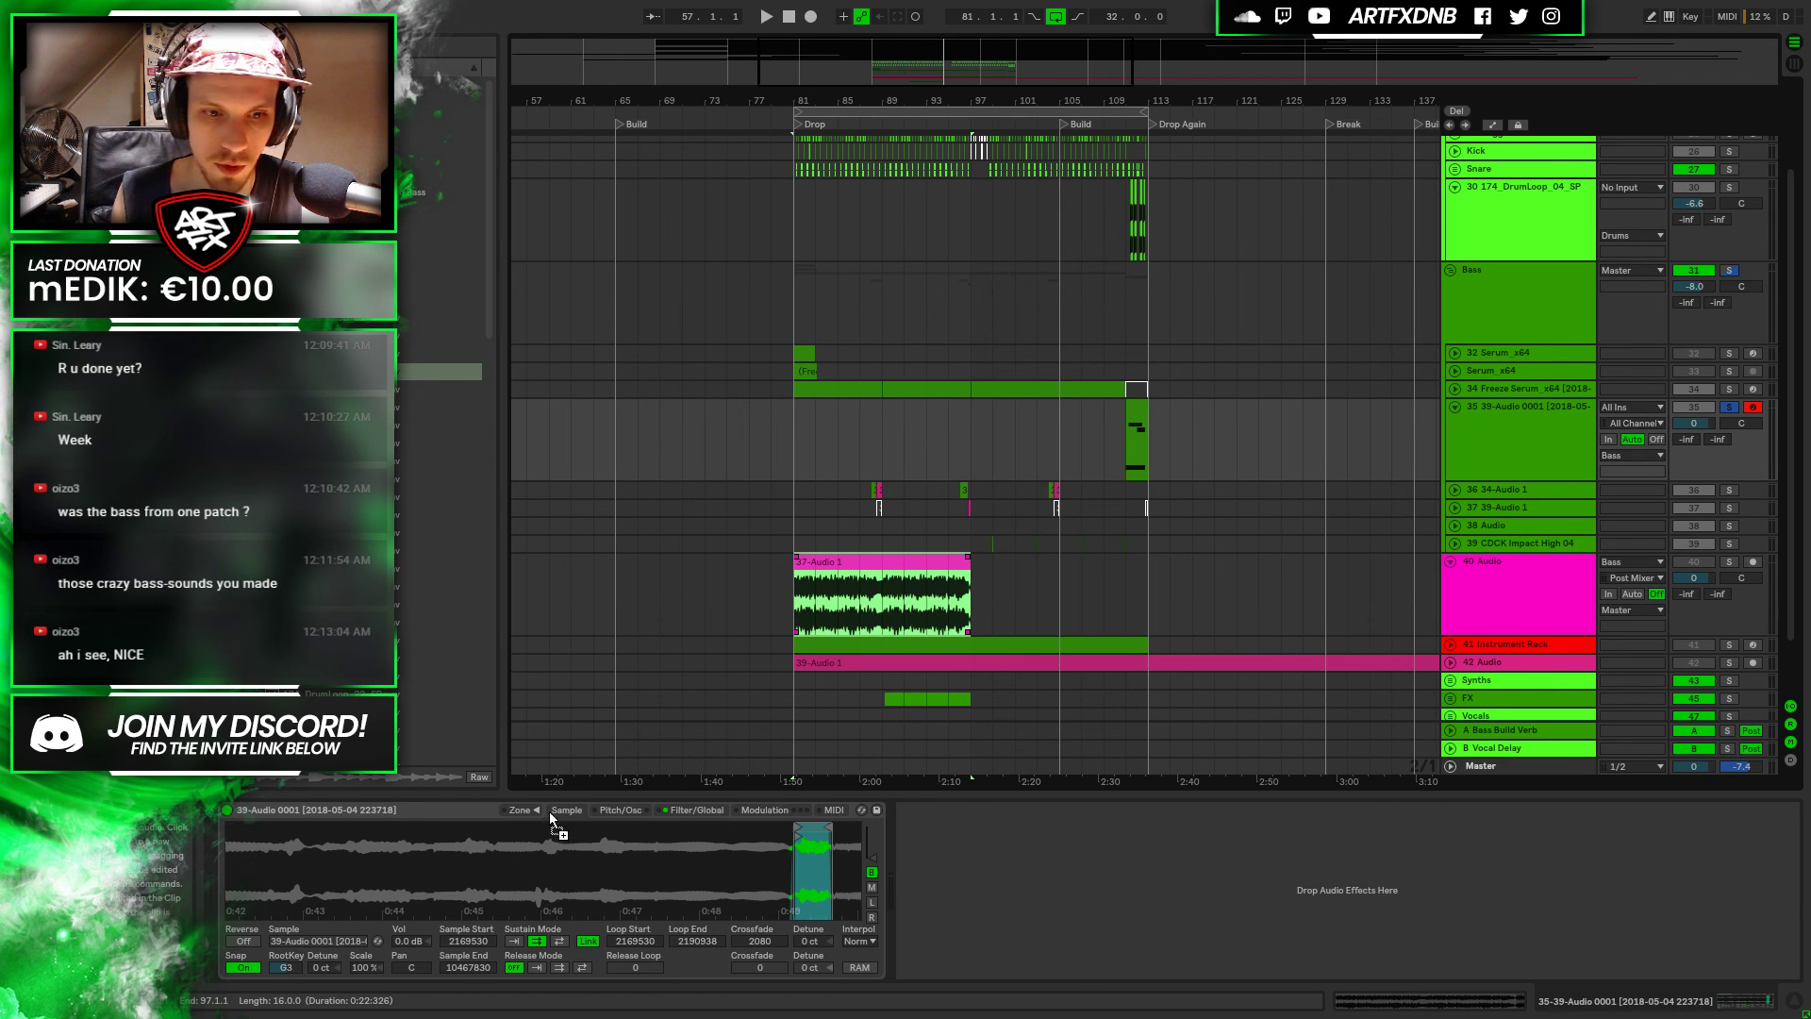
pyautogui.moveTo(536, 846); pyautogui.dragTo(538, 847)
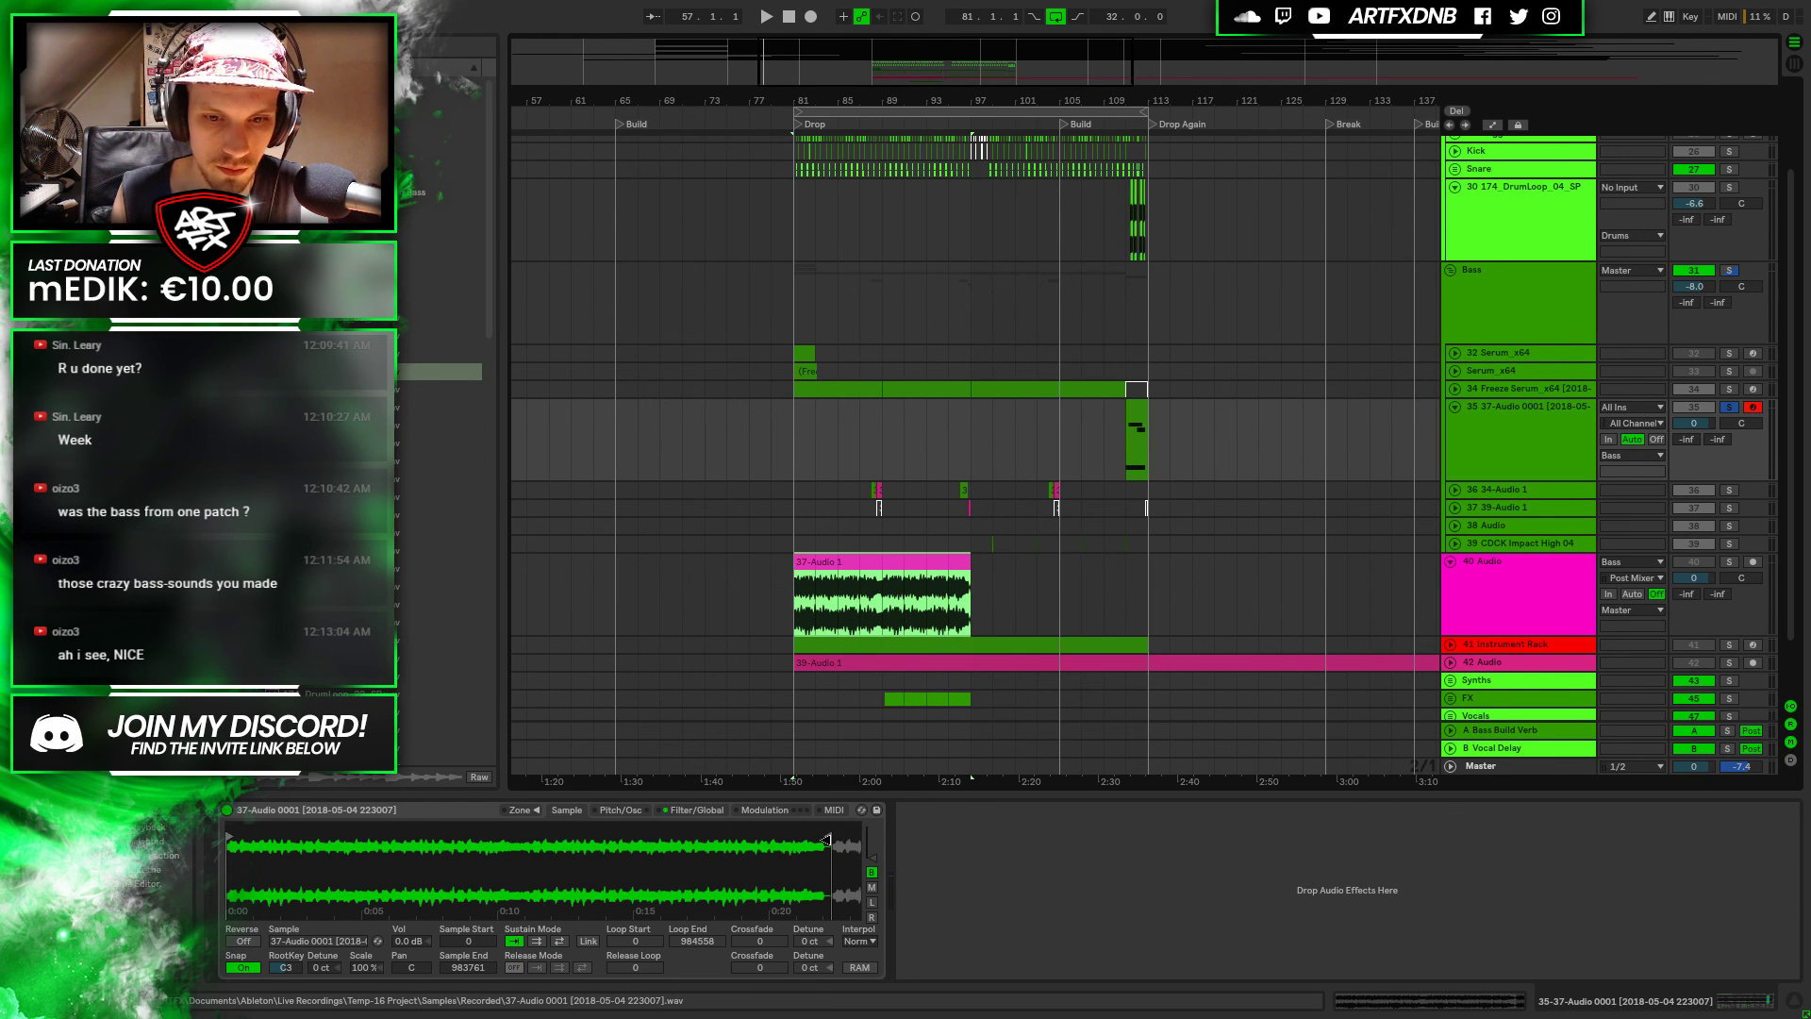
# Set the Sampler's sample end to 1029865, enable the forward sustain loop and shorten its loop end to 19513
pyautogui.moveTo(826, 839); pyautogui.dragTo(1185, 853)
pyautogui.click(535, 941)
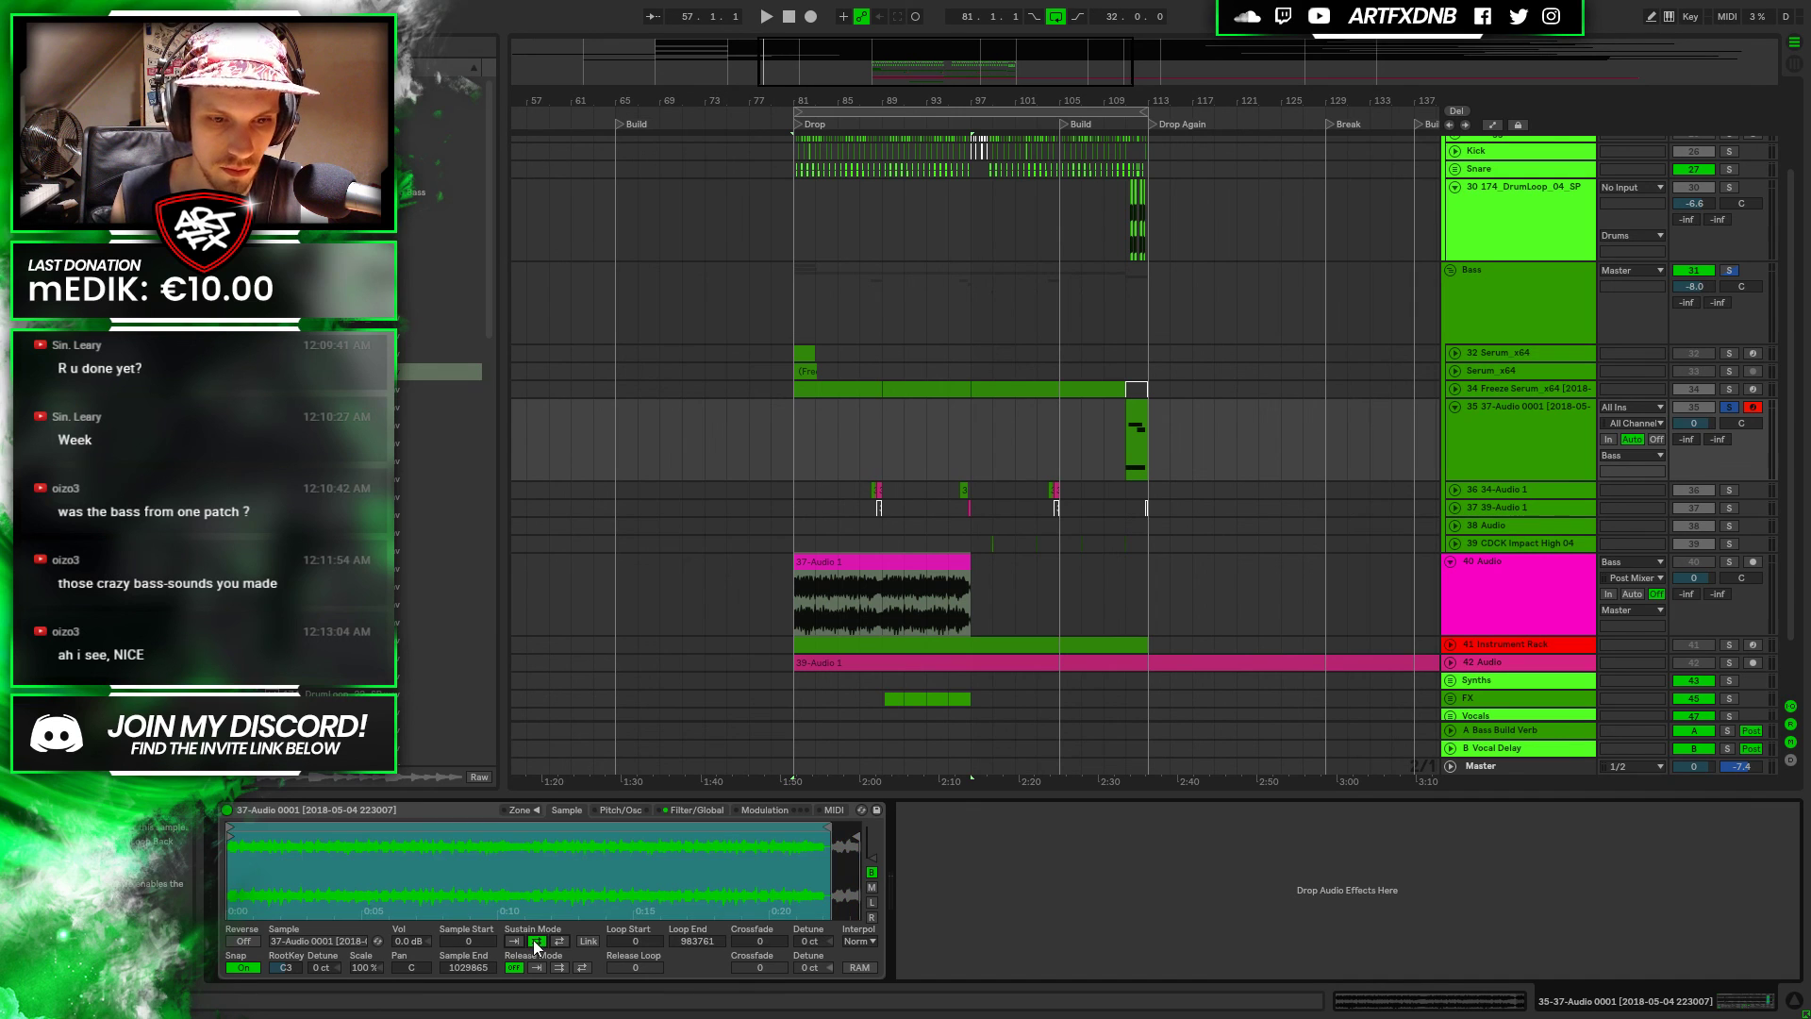
pyautogui.moveTo(827, 831)
pyautogui.mouseDown()
pyautogui.moveTo(232, 865)
pyautogui.moveTo(269, 842)
pyautogui.mouseUp()
pyautogui.press('space')
pyautogui.press('space')
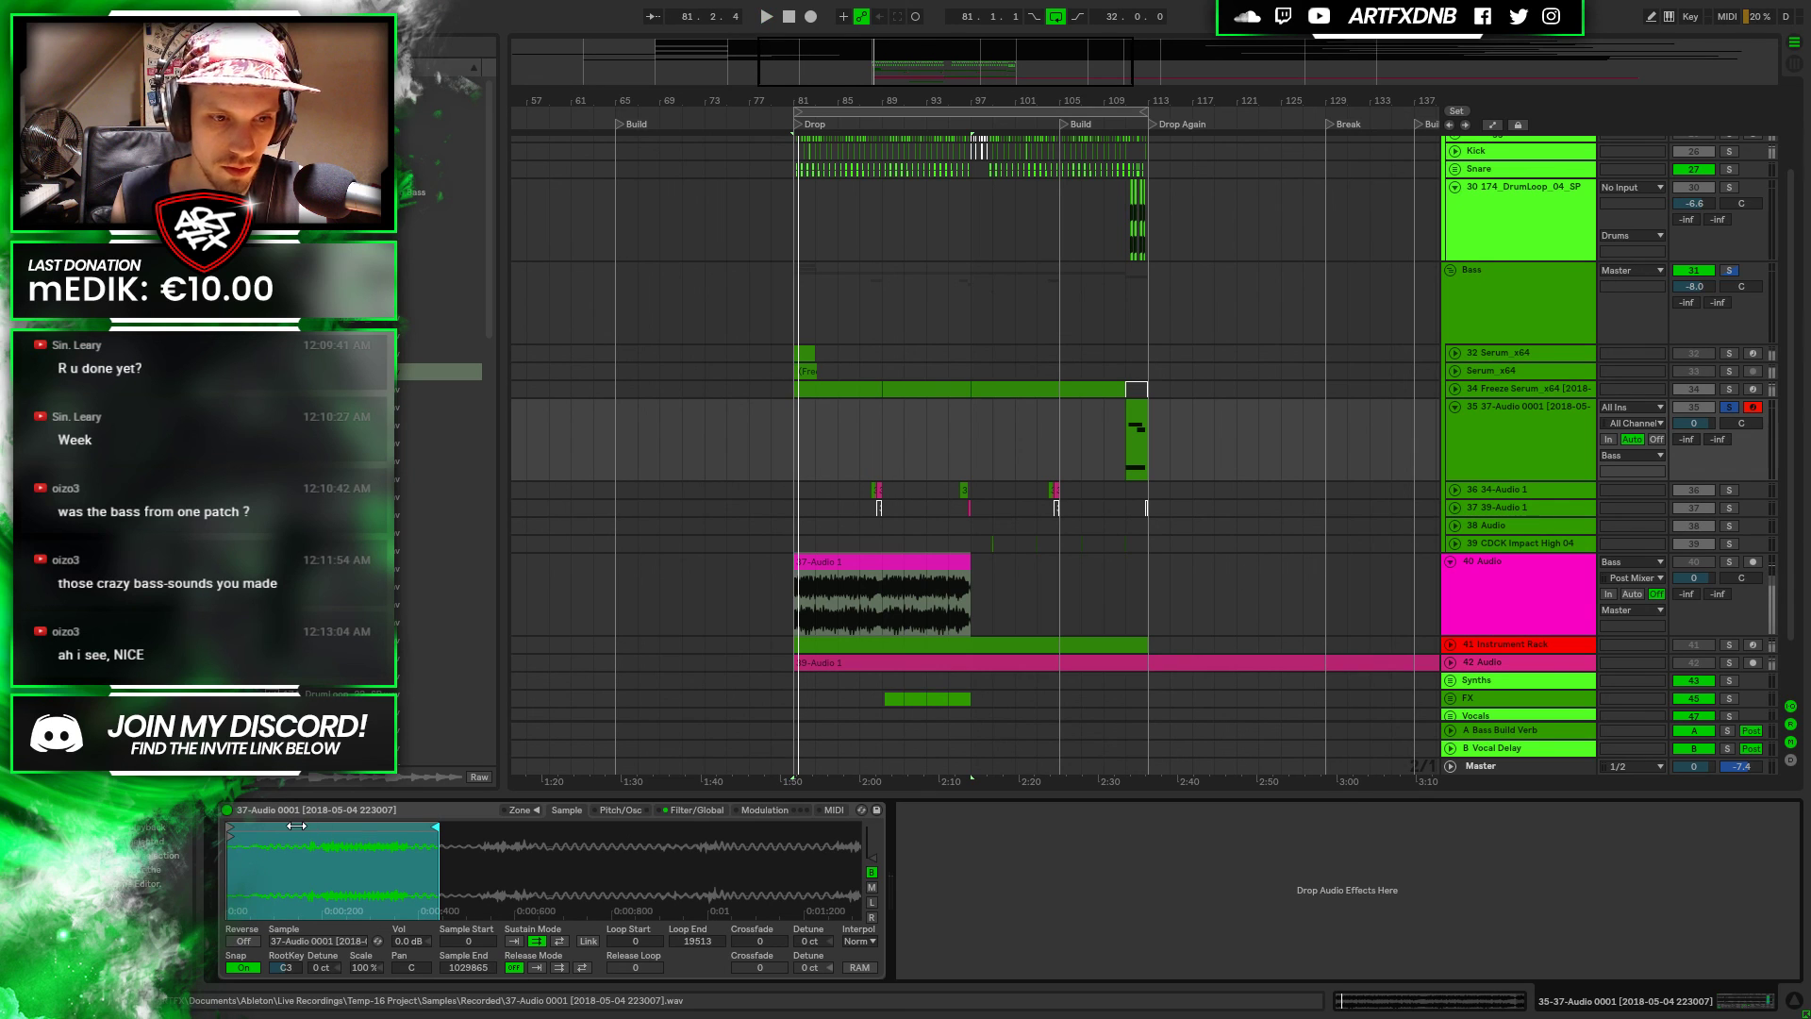
# Play track 35's MIDI clip from bar 111 and set the Sampler's root key to D3
pyautogui.click(1140, 410)
pyautogui.press('space')
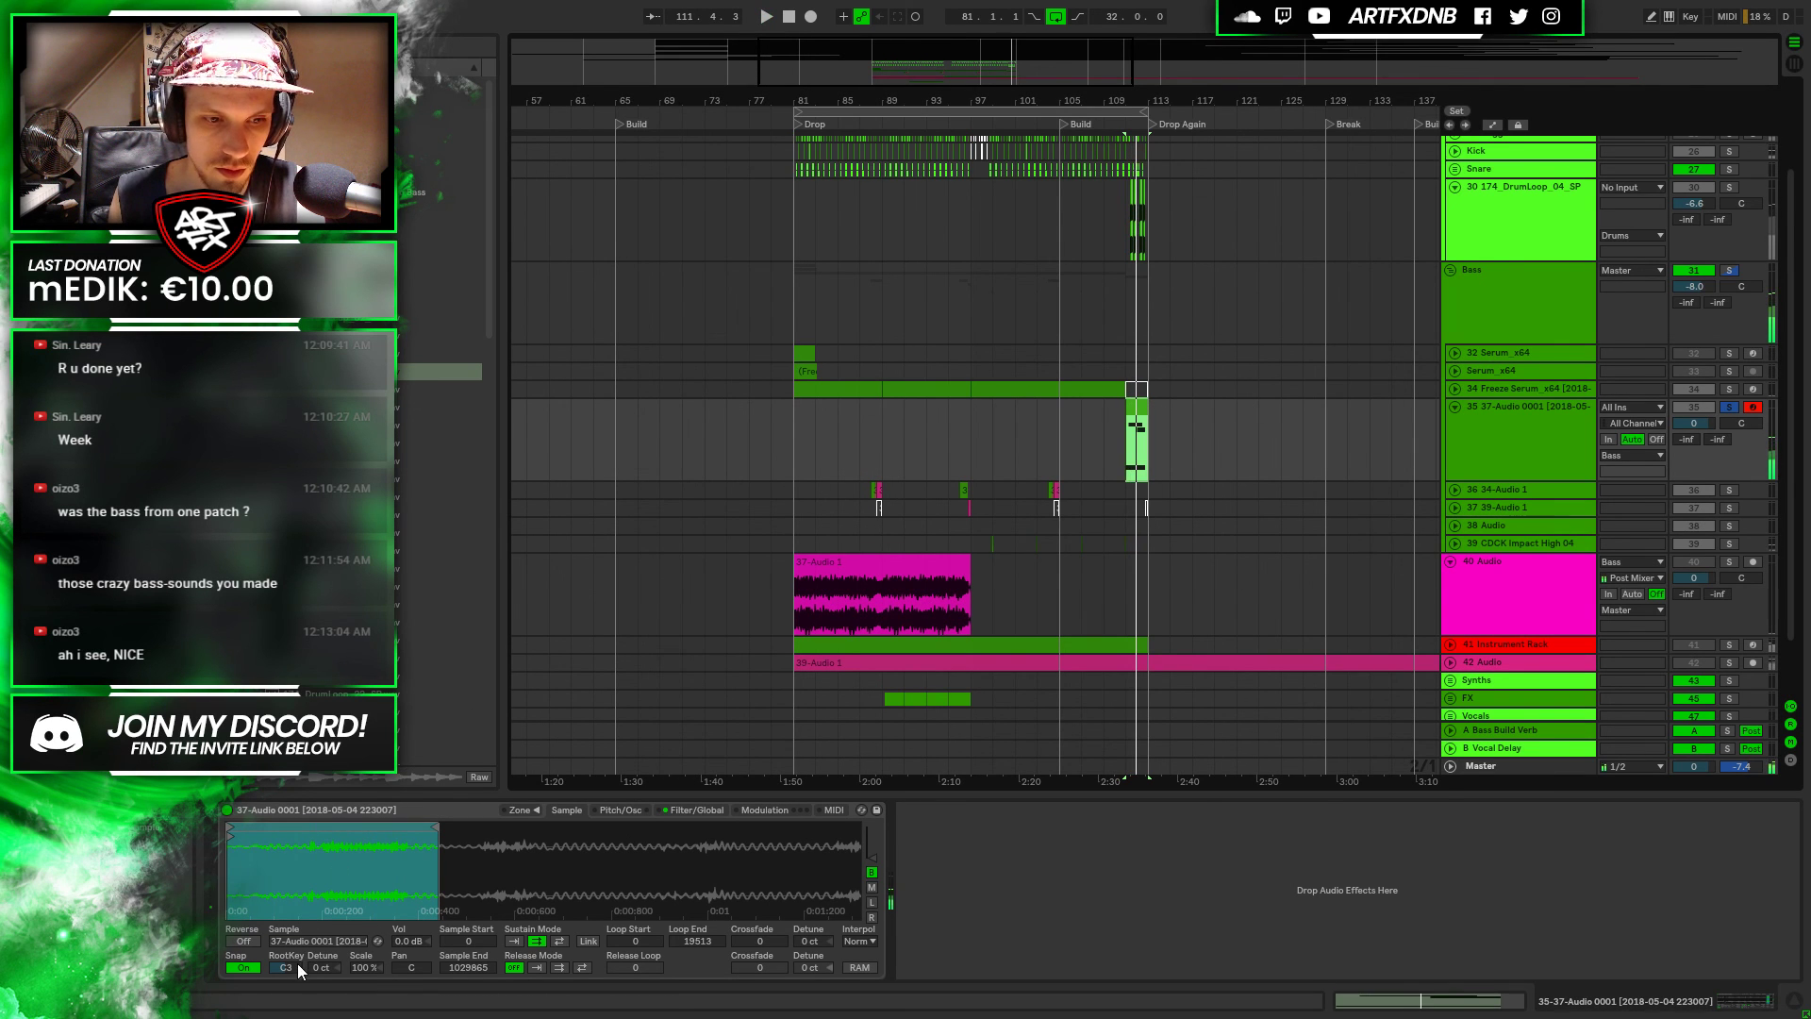
pyautogui.click(295, 966)
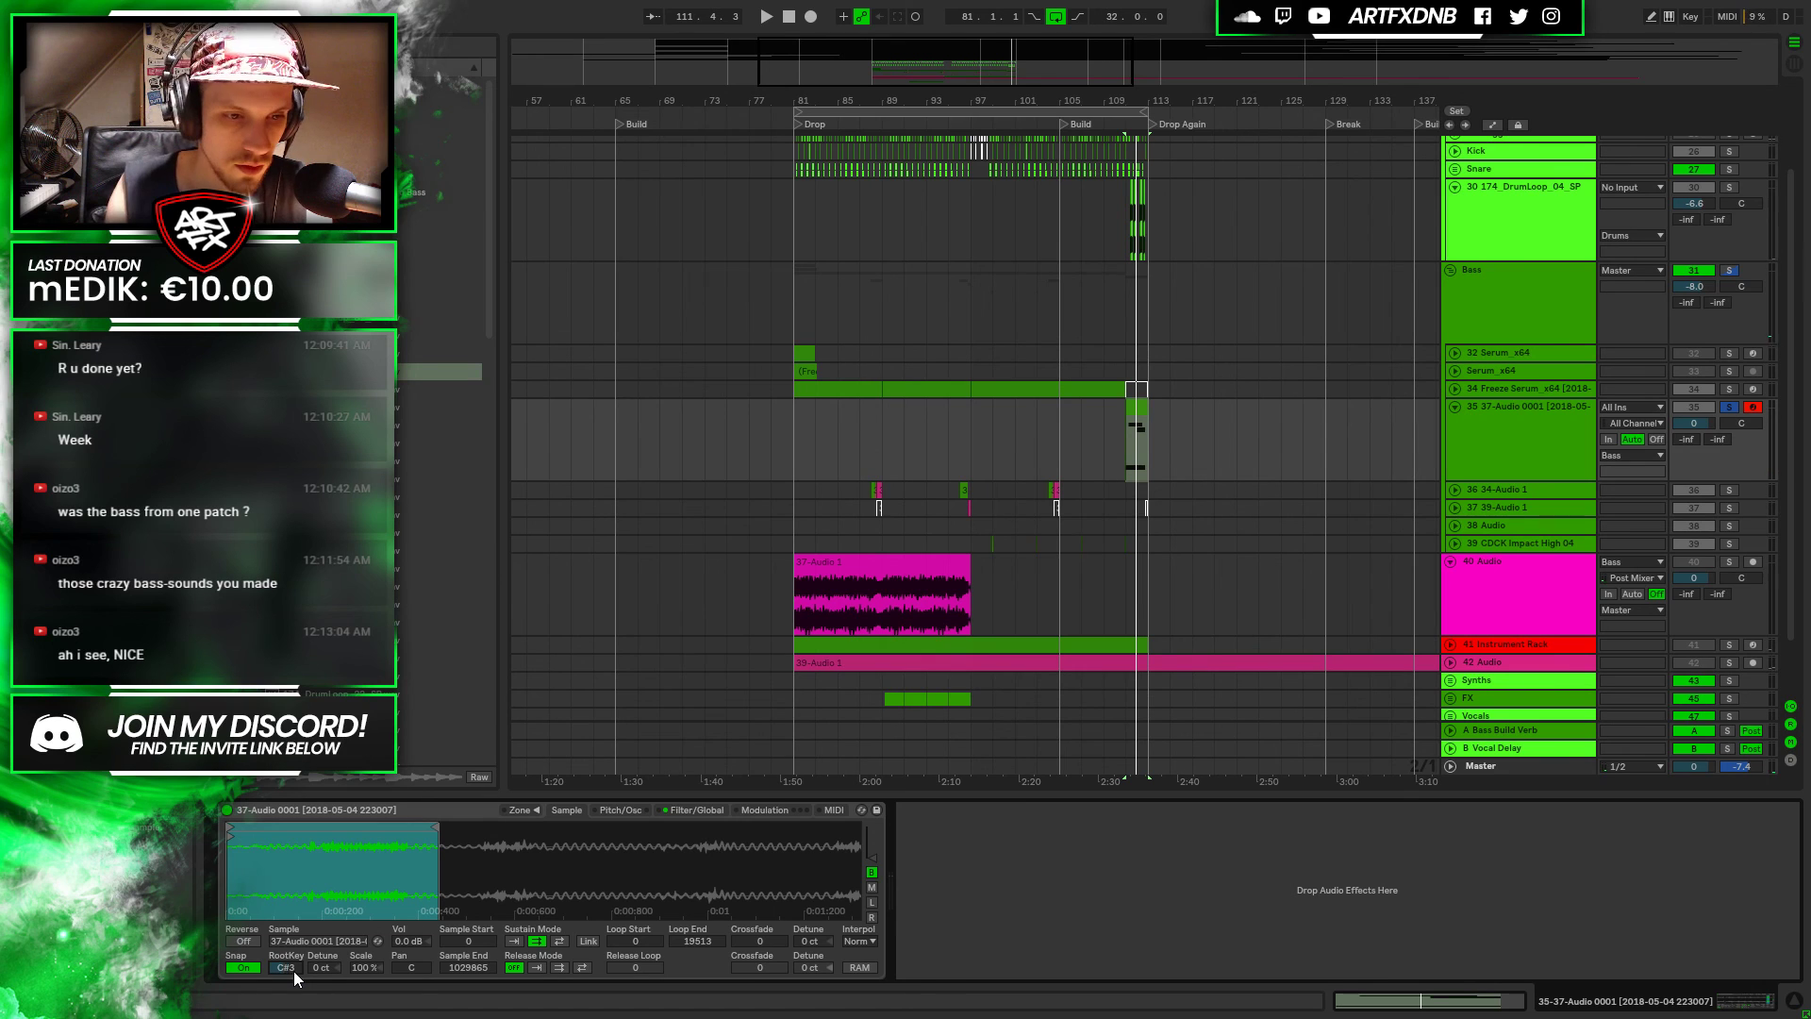
pyautogui.press('Up')
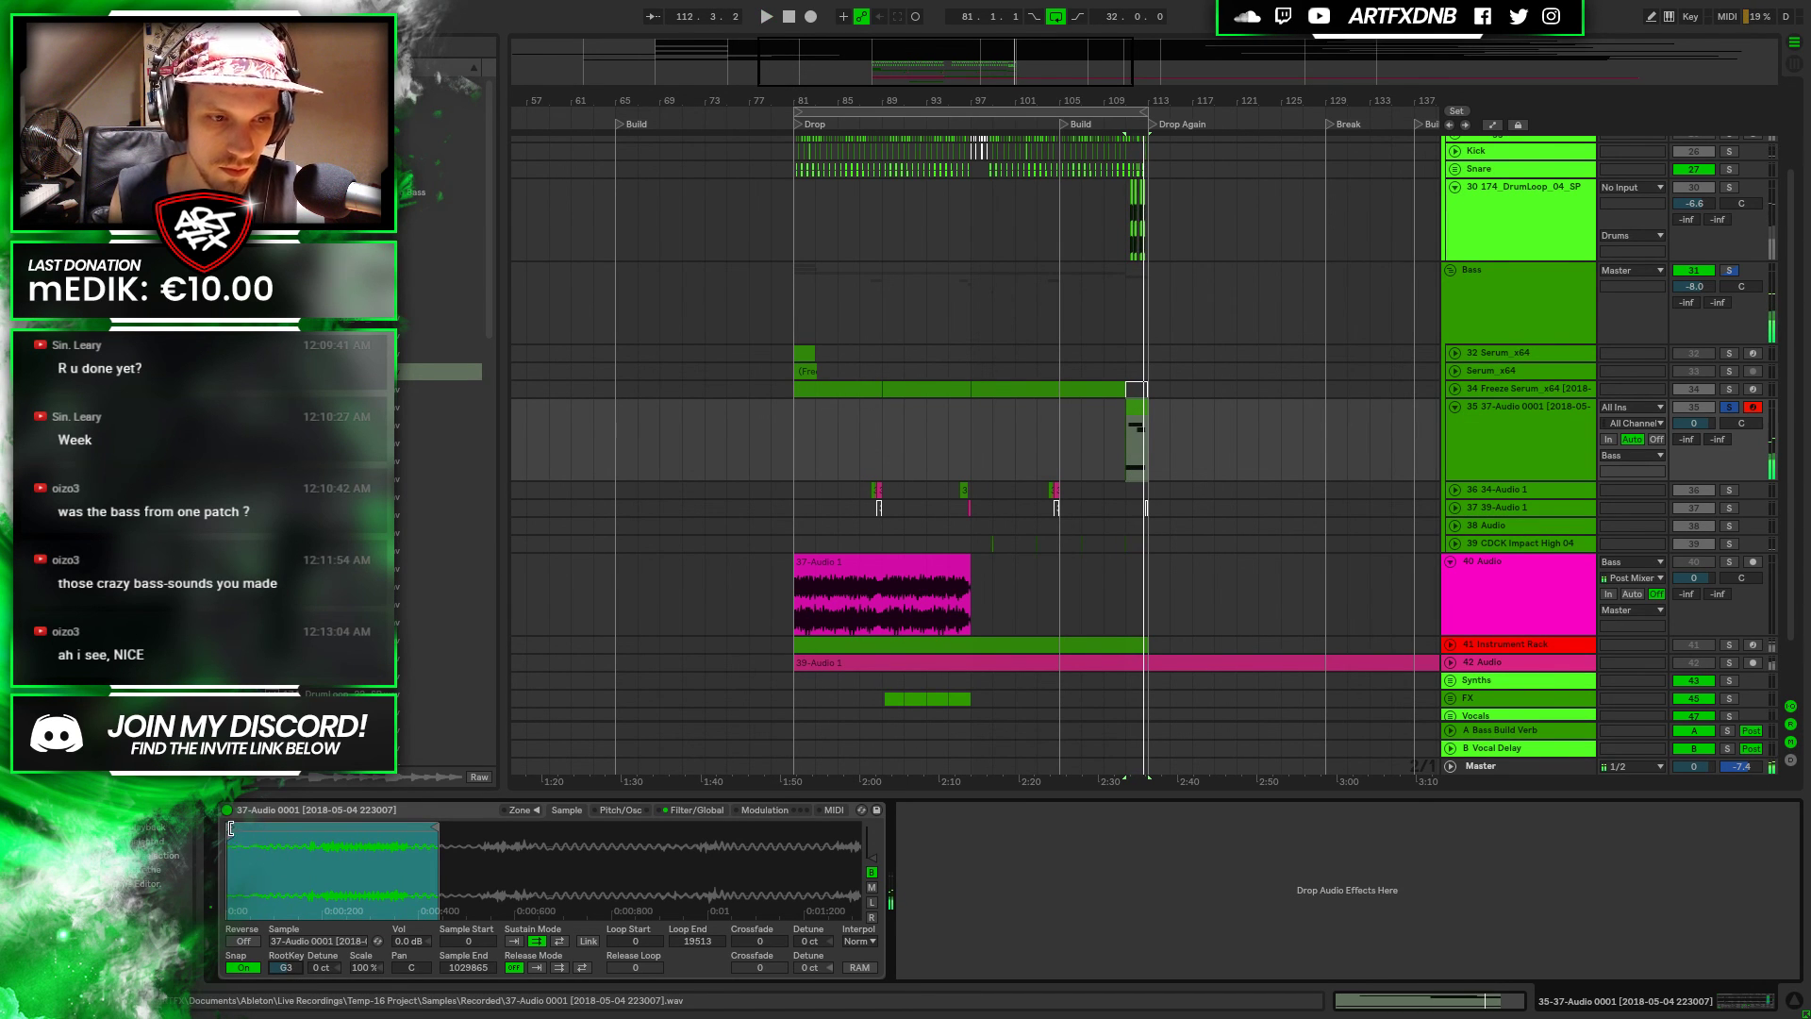
# Link the sample start to the loop start at 6193, with crossfade 1122 and loop end 22975
pyautogui.moveTo(236, 836); pyautogui.dragTo(289, 837)
pyautogui.click(589, 942)
pyautogui.moveTo(779, 936); pyautogui.dragTo(779, 915)
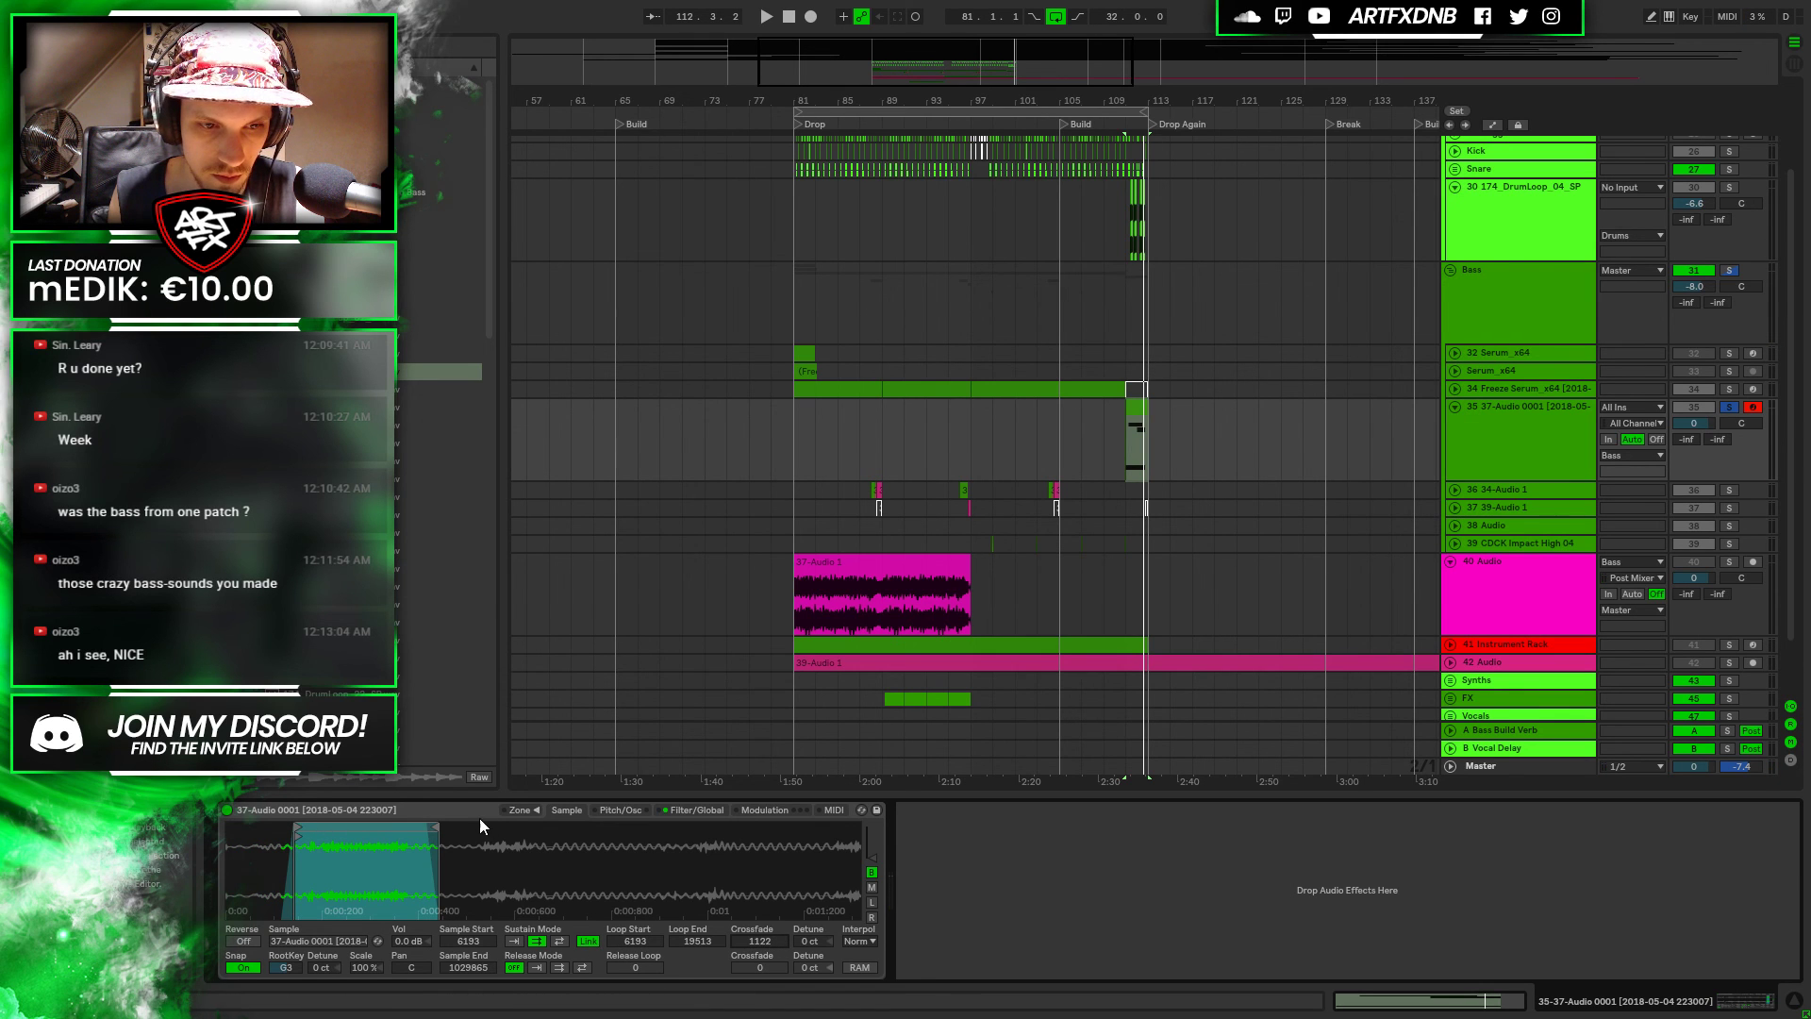
pyautogui.moveTo(437, 825); pyautogui.dragTo(473, 827)
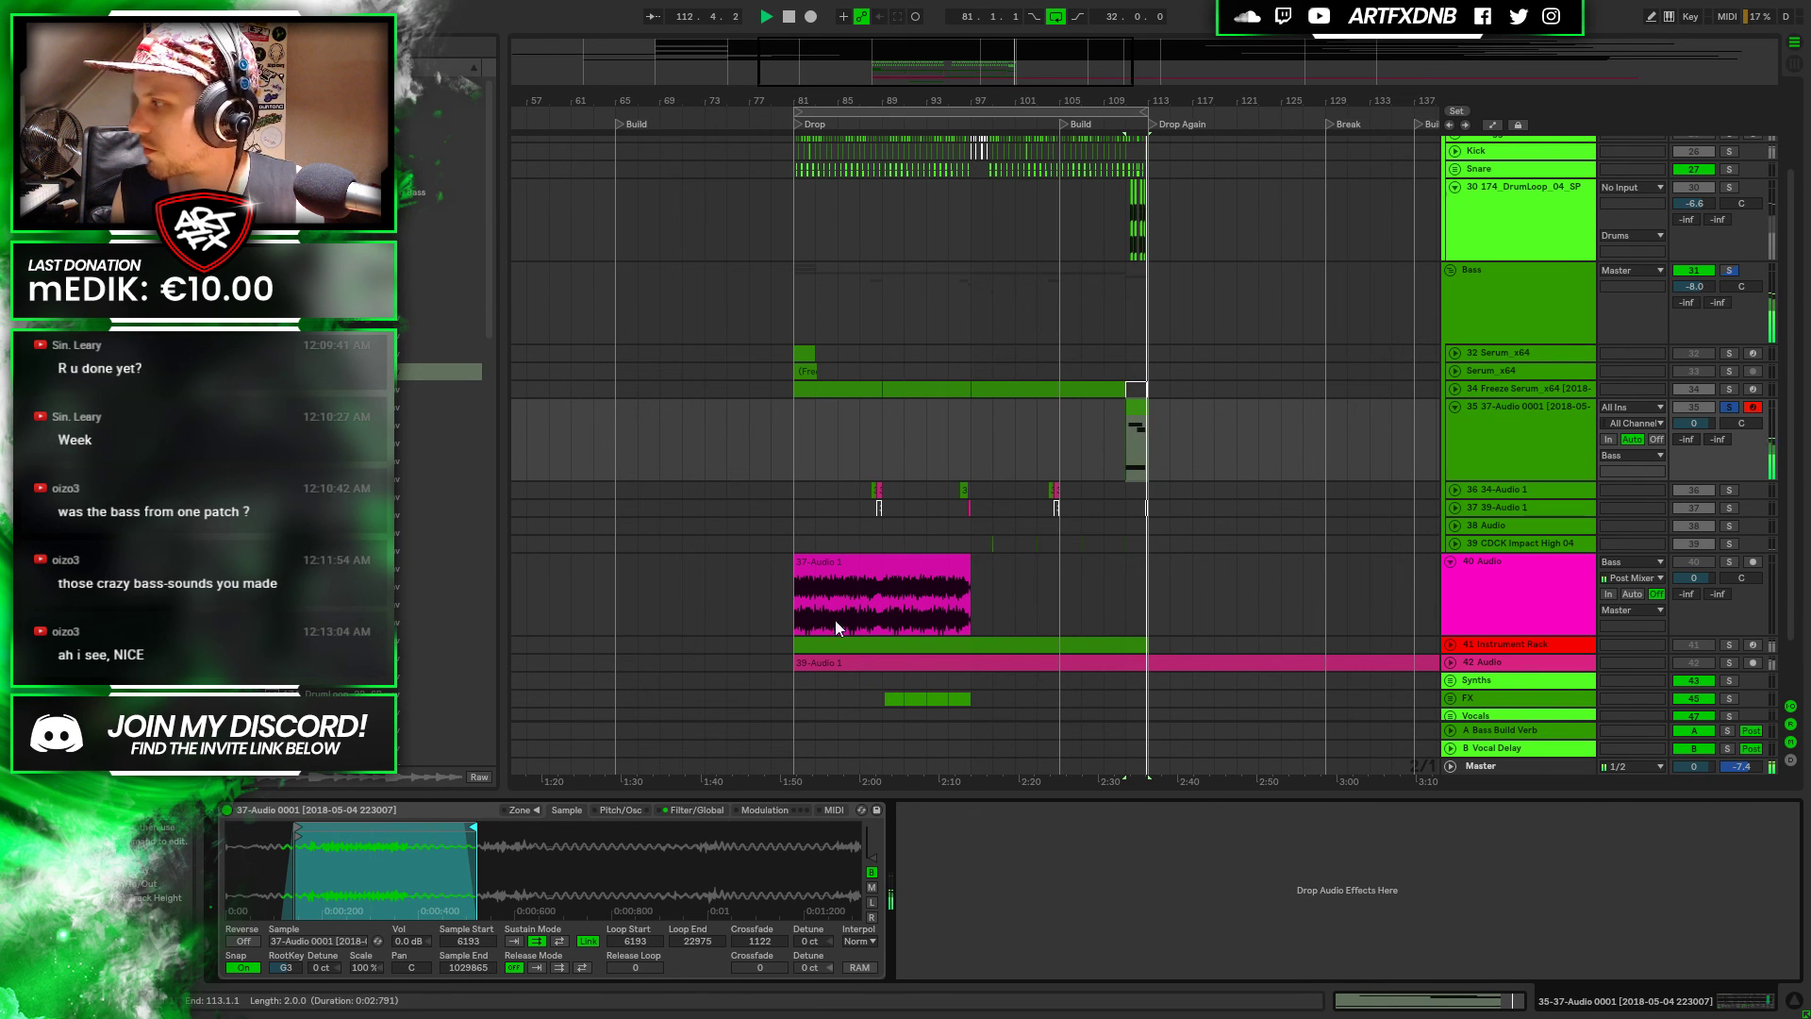
# Play from bar 111 and move the Sampler's loop region to 39392 through 51349
pyautogui.moveTo(1129, 102); pyautogui.dragTo(780, 826)
pyautogui.press('space')
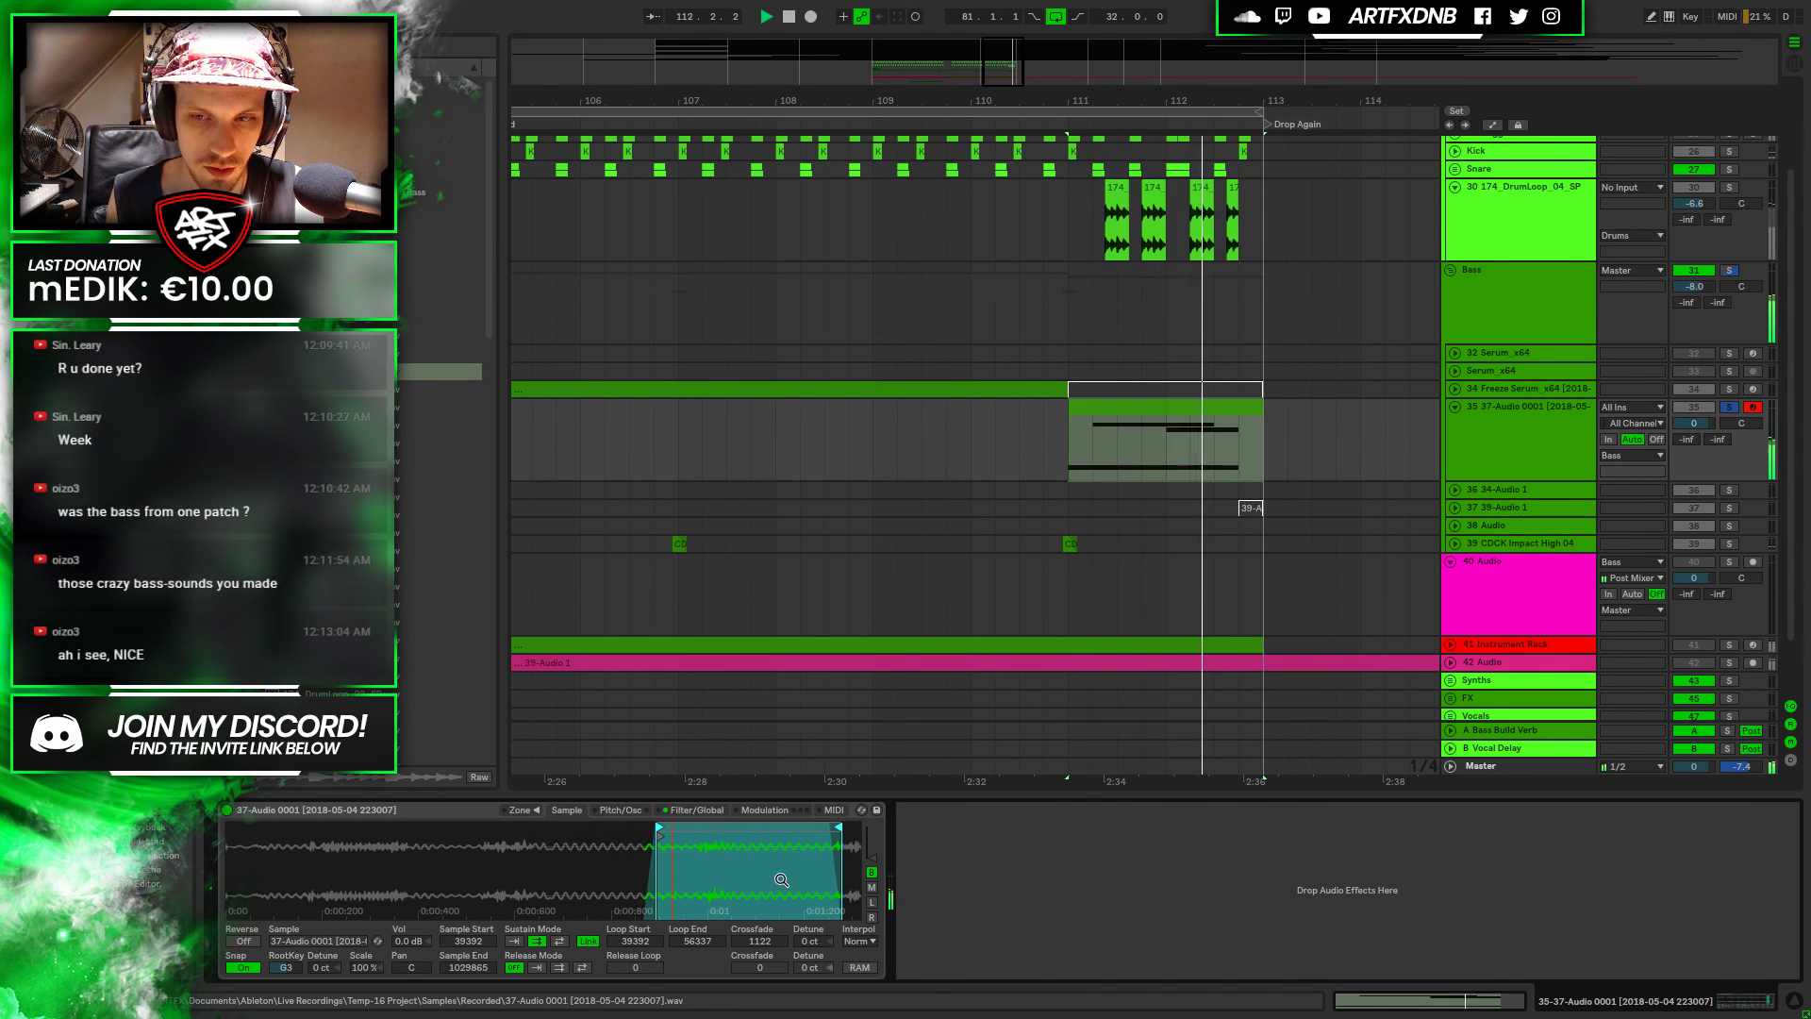
pyautogui.moveTo(837, 828); pyautogui.dragTo(783, 828)
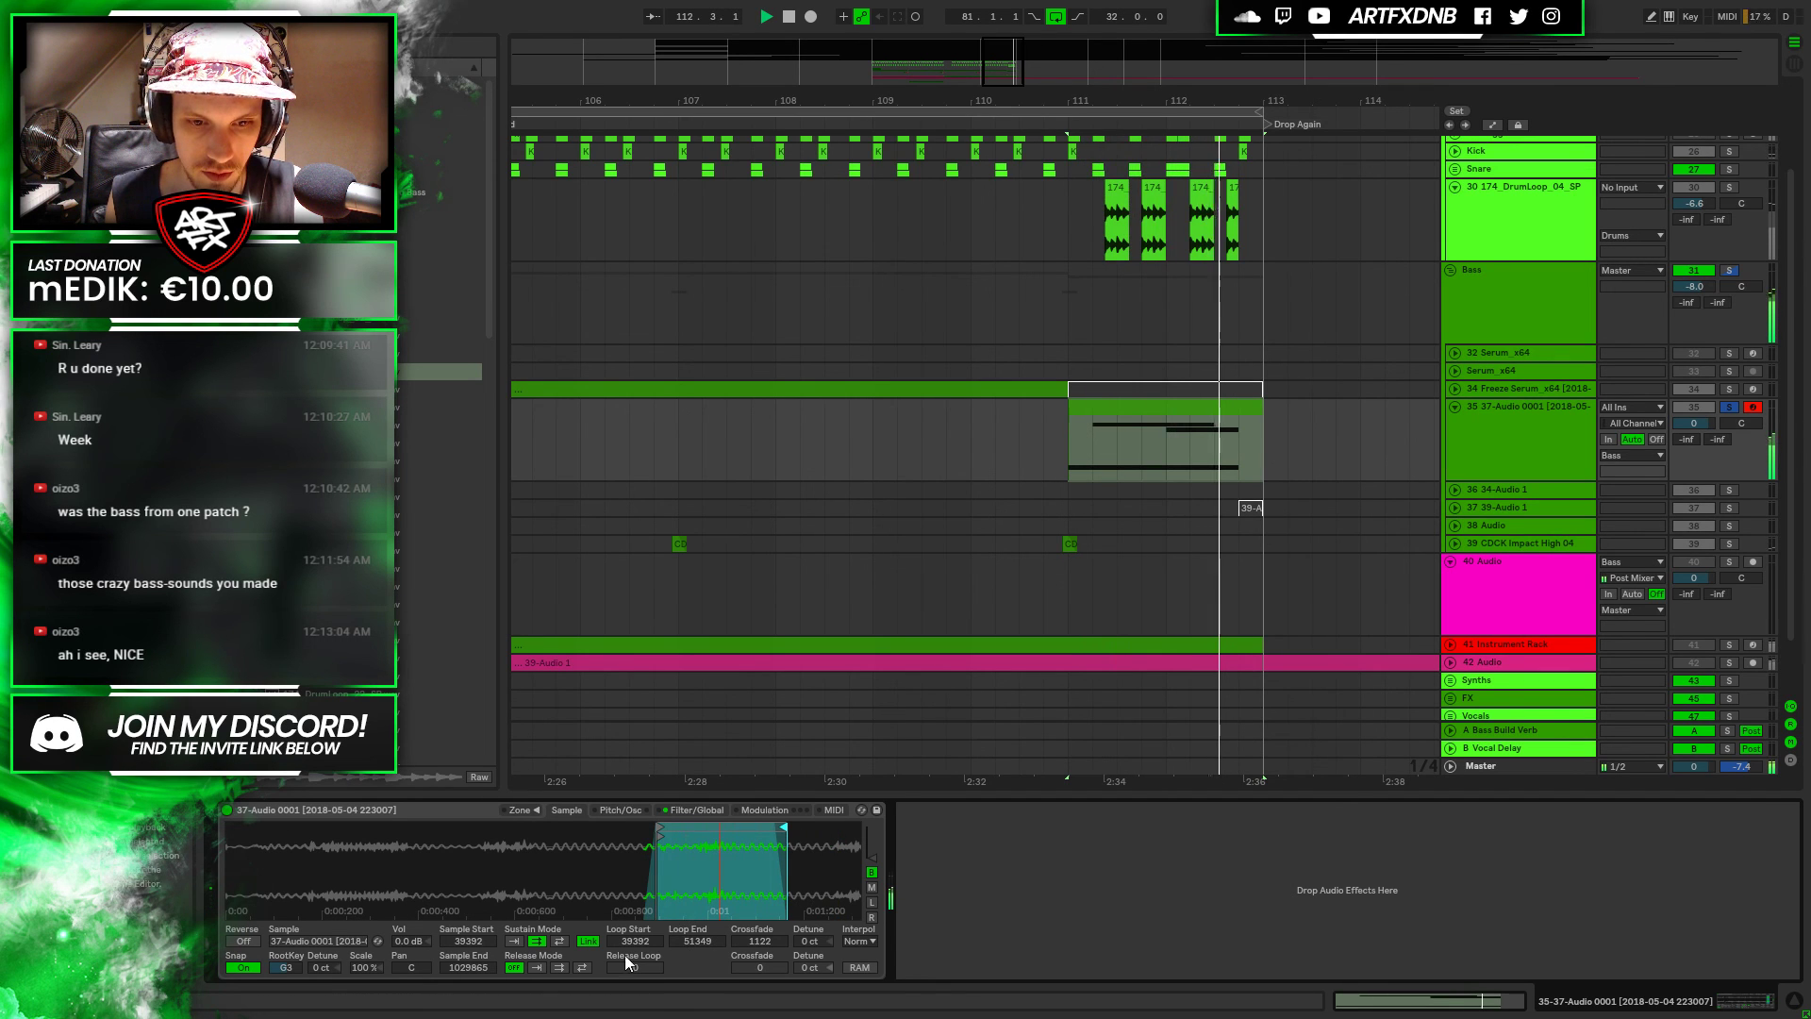
# Unlink the sample start from the loop start, set the sample start to 19512 and audition it
pyautogui.click(587, 941)
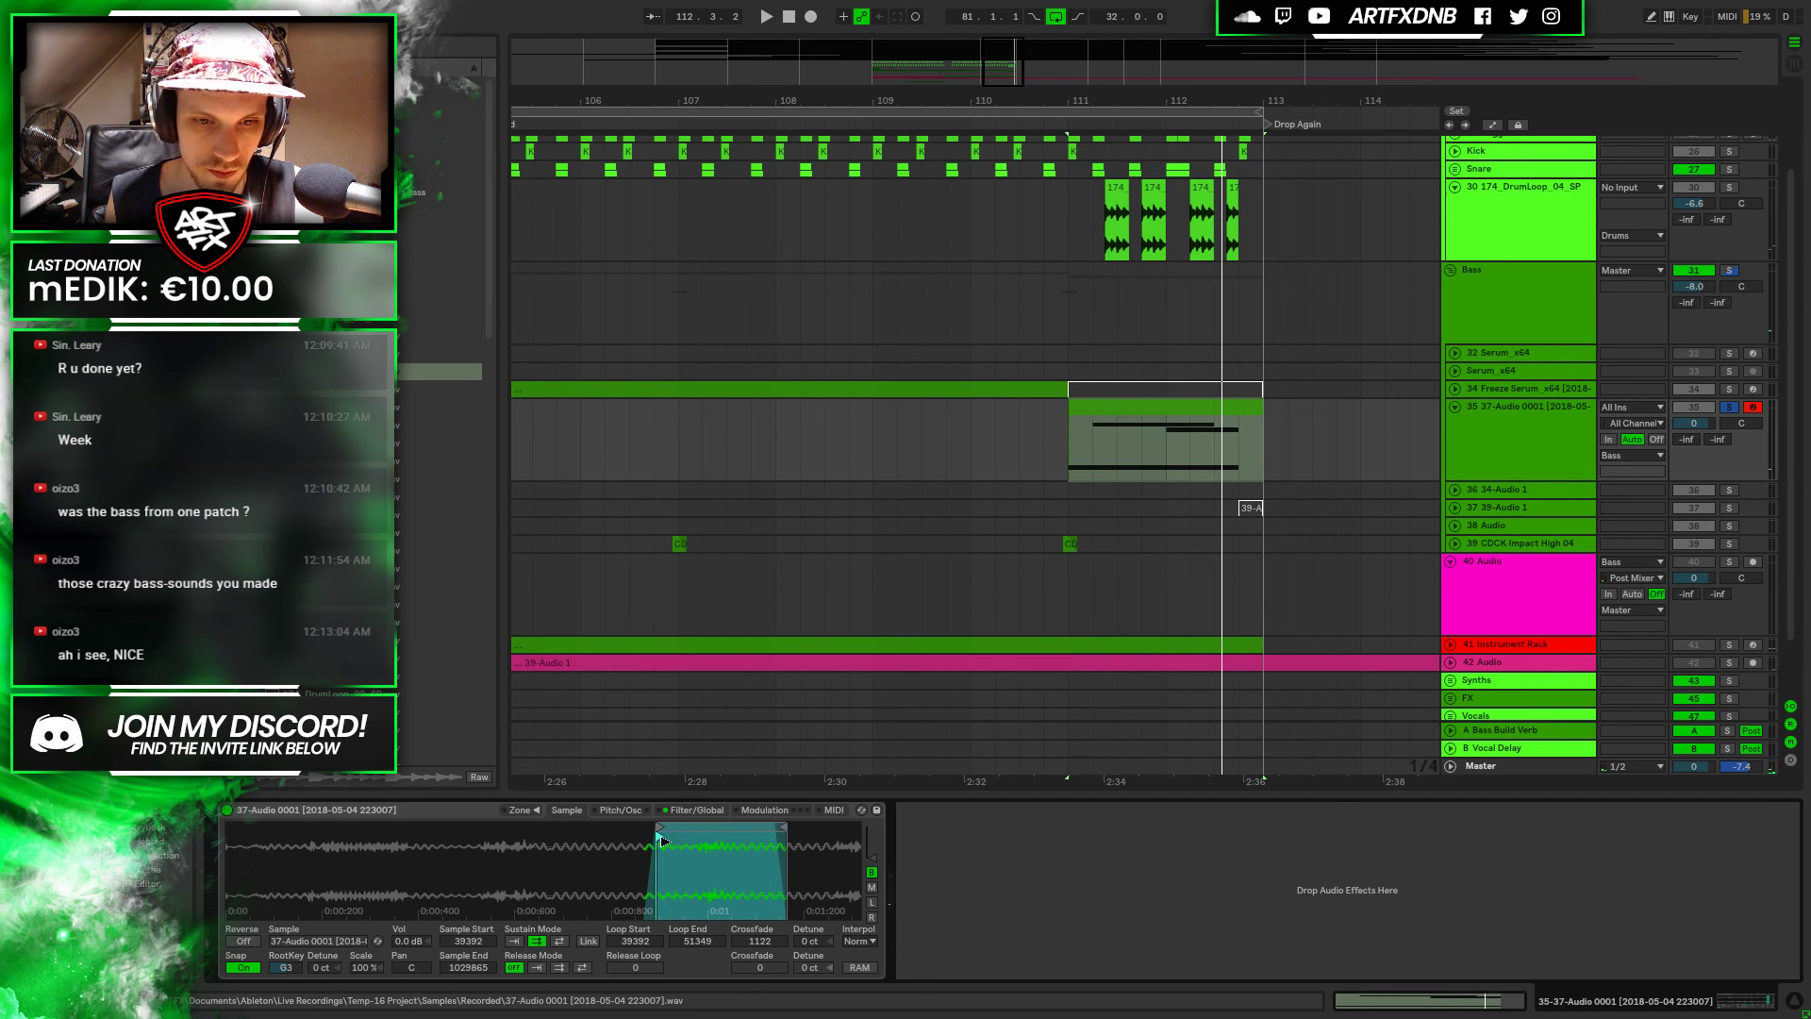
pyautogui.press('space')
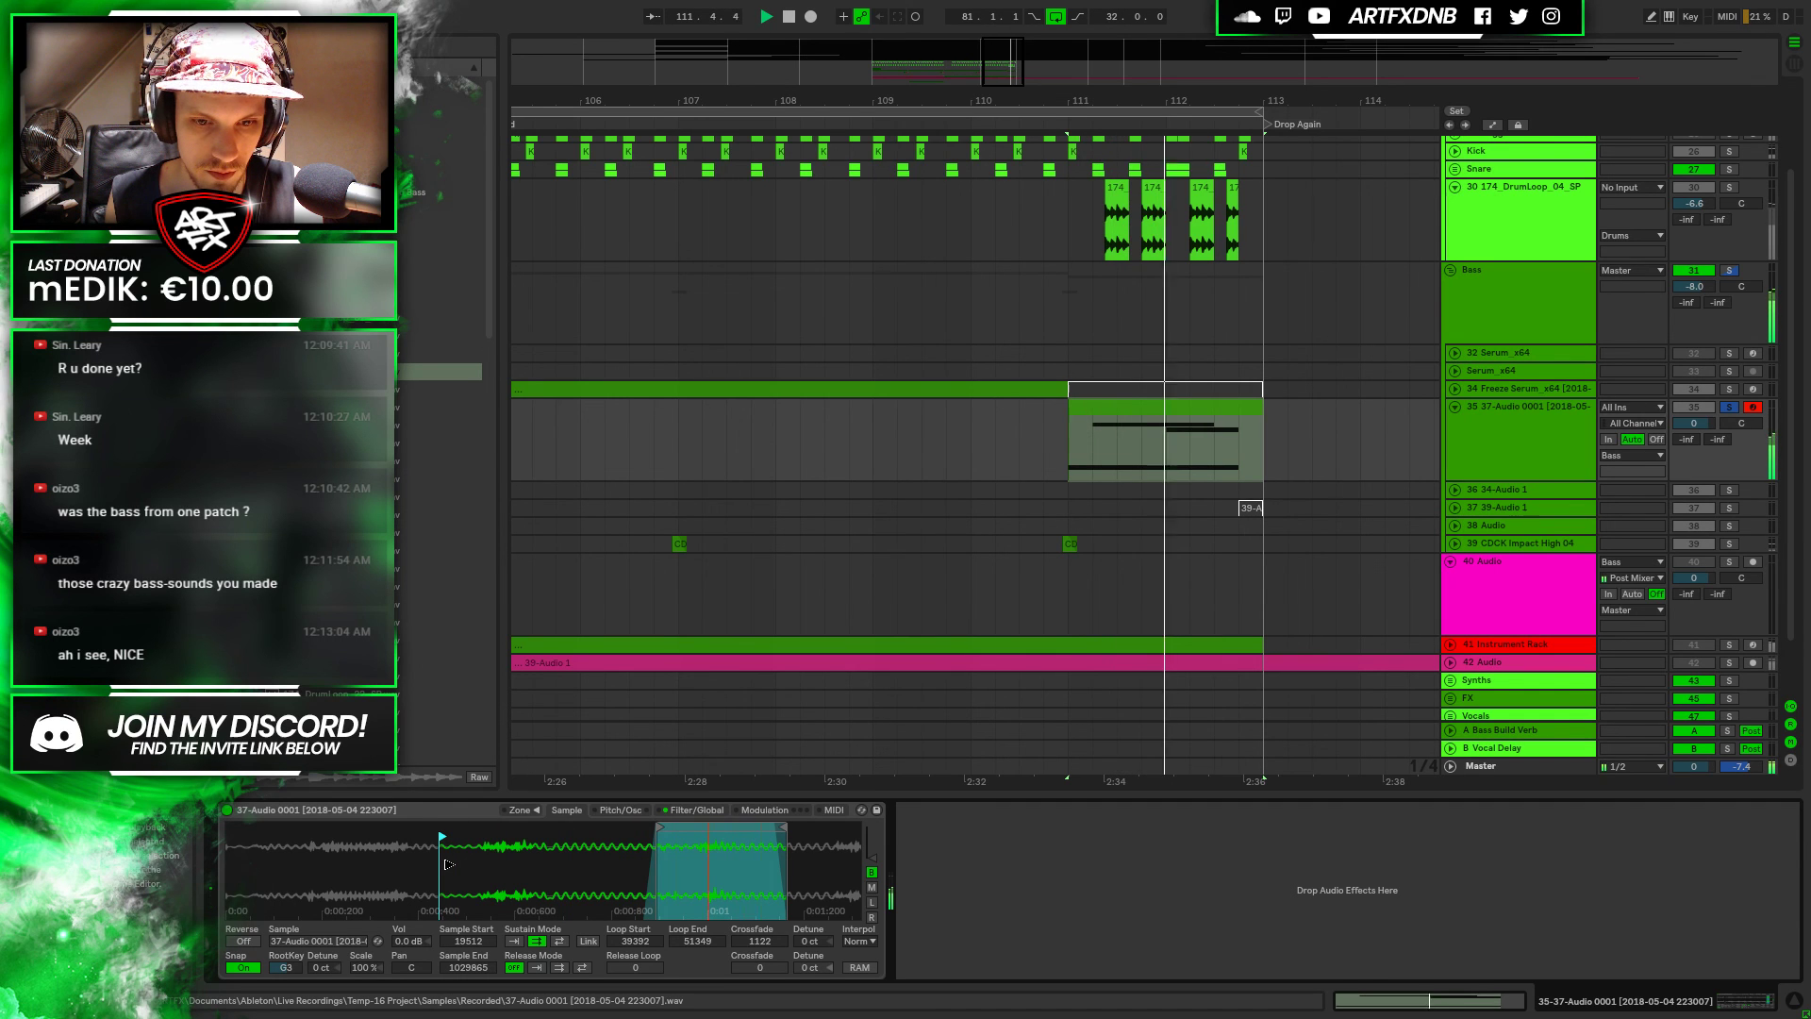
pyautogui.press('space')
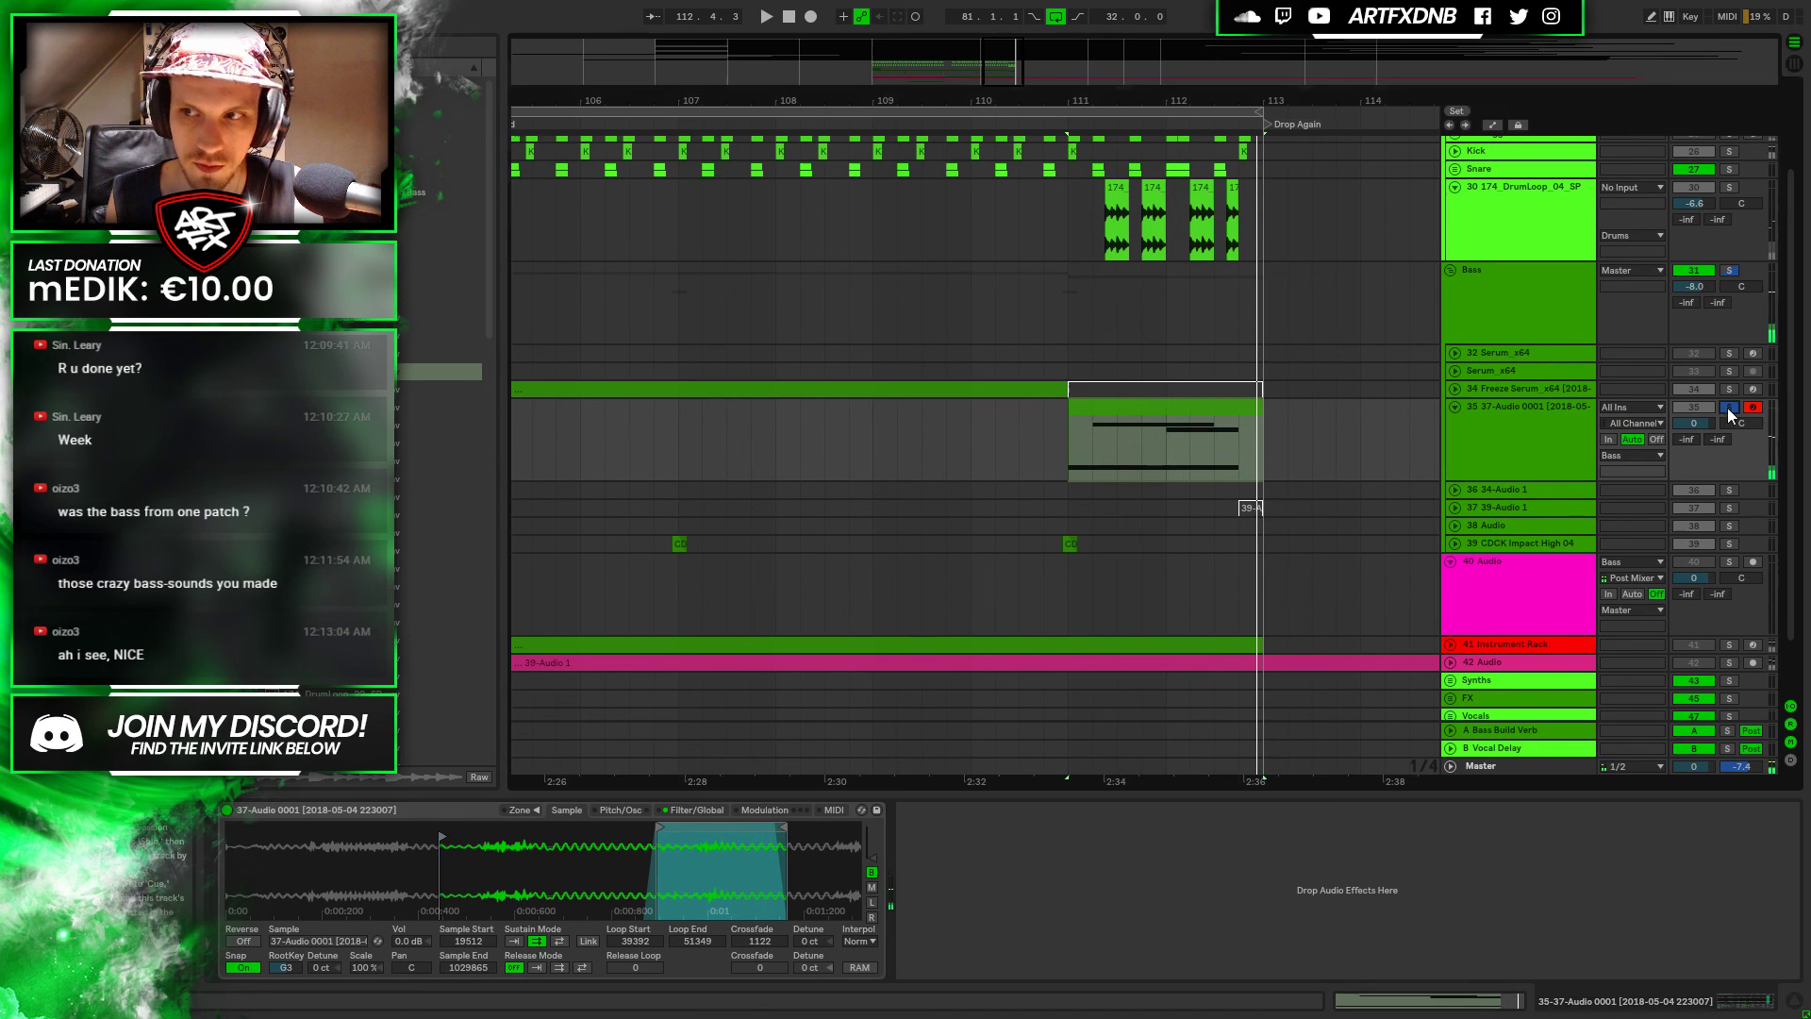
# Unsolo track 35, play the full mix and set the Sampler's loop start to 35136
pyautogui.click(1016, 438)
pyautogui.press('space')
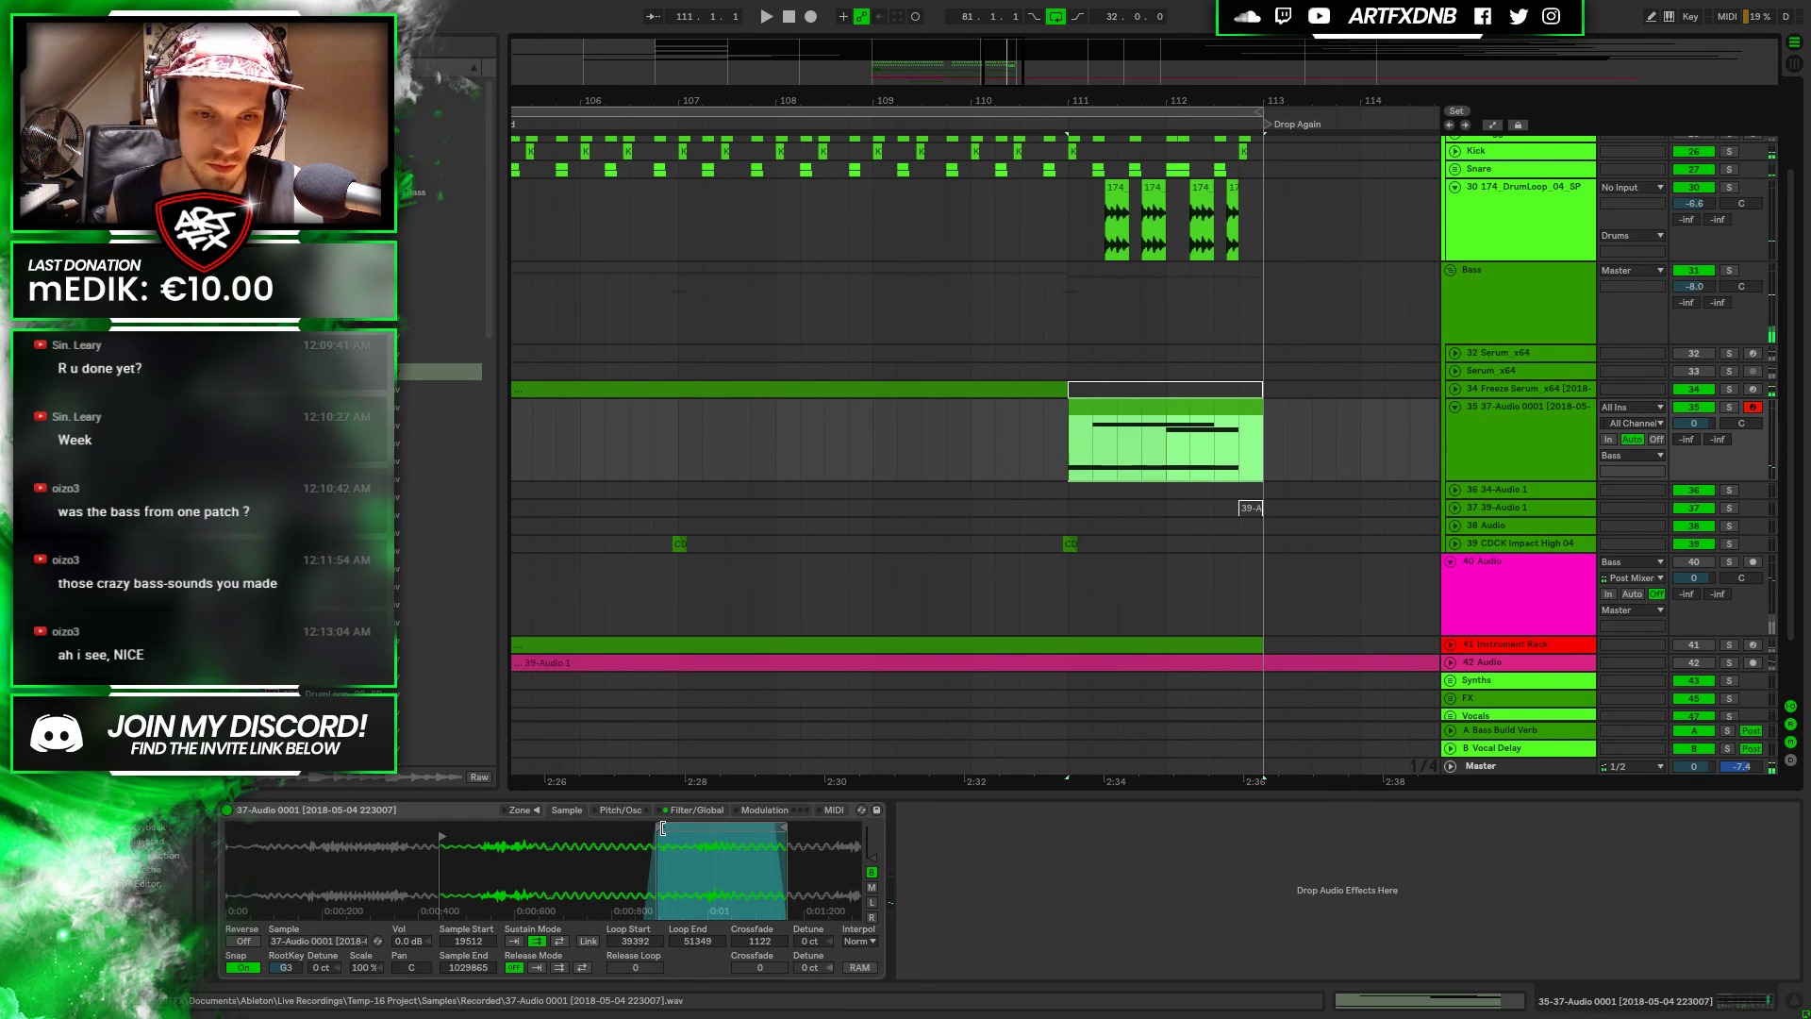
pyautogui.moveTo(659, 827); pyautogui.dragTo(631, 828)
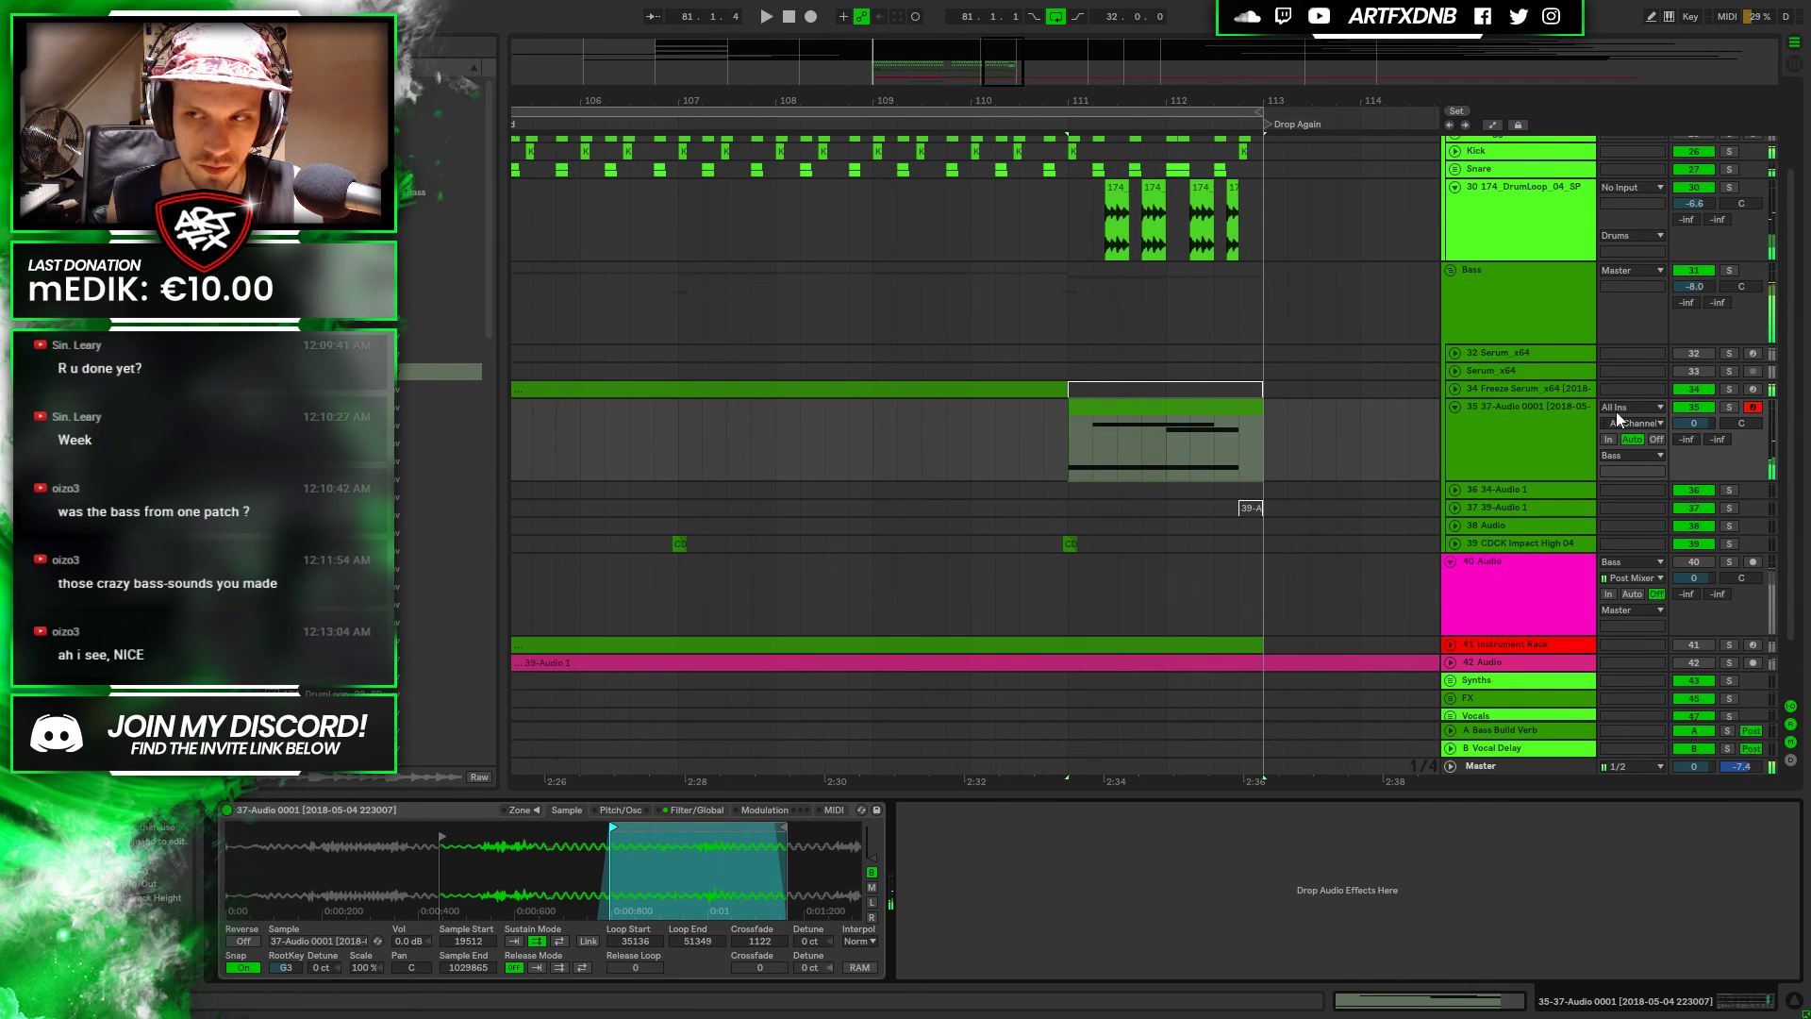
# Solo track 35 again and play its MIDI clip from bar 111
pyautogui.scroll(3, 1607, 430)
pyautogui.click(1491, 544)
pyautogui.click(1724, 519)
pyautogui.press('space')
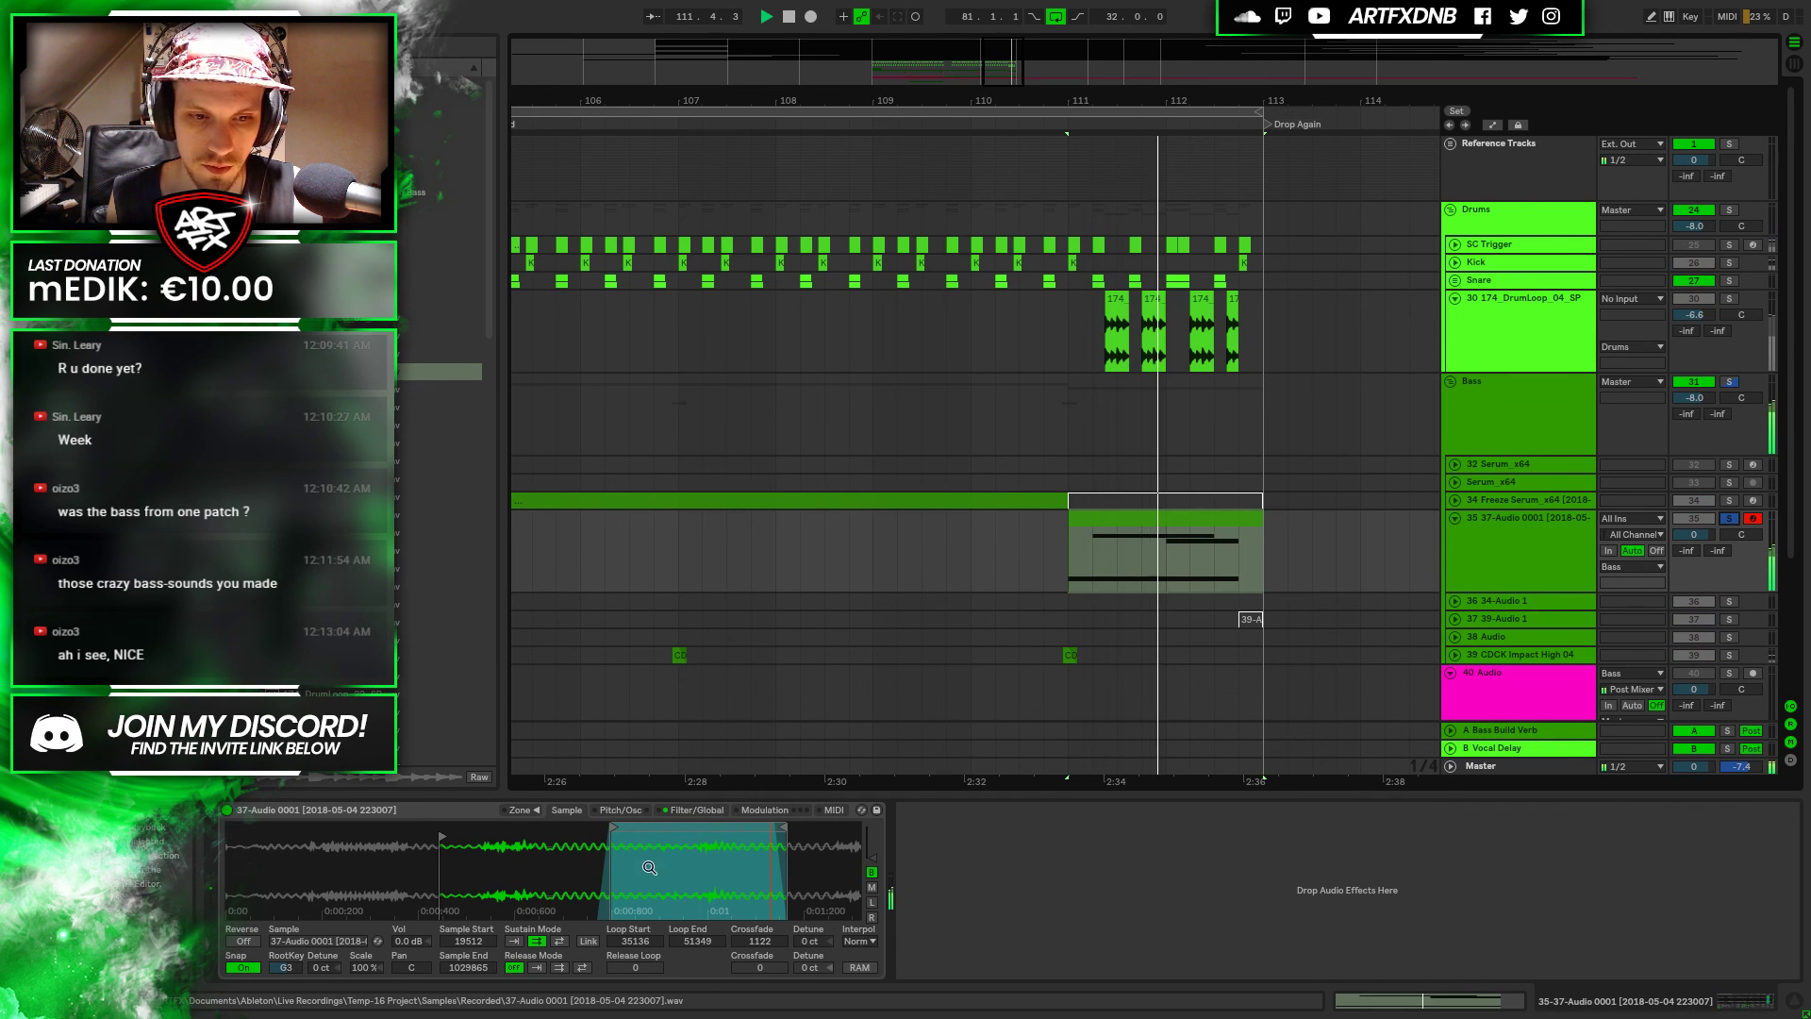
# Stop playback and copy track 34's entire effect chain, from OTT_x64 through the last device
pyautogui.click(1511, 498)
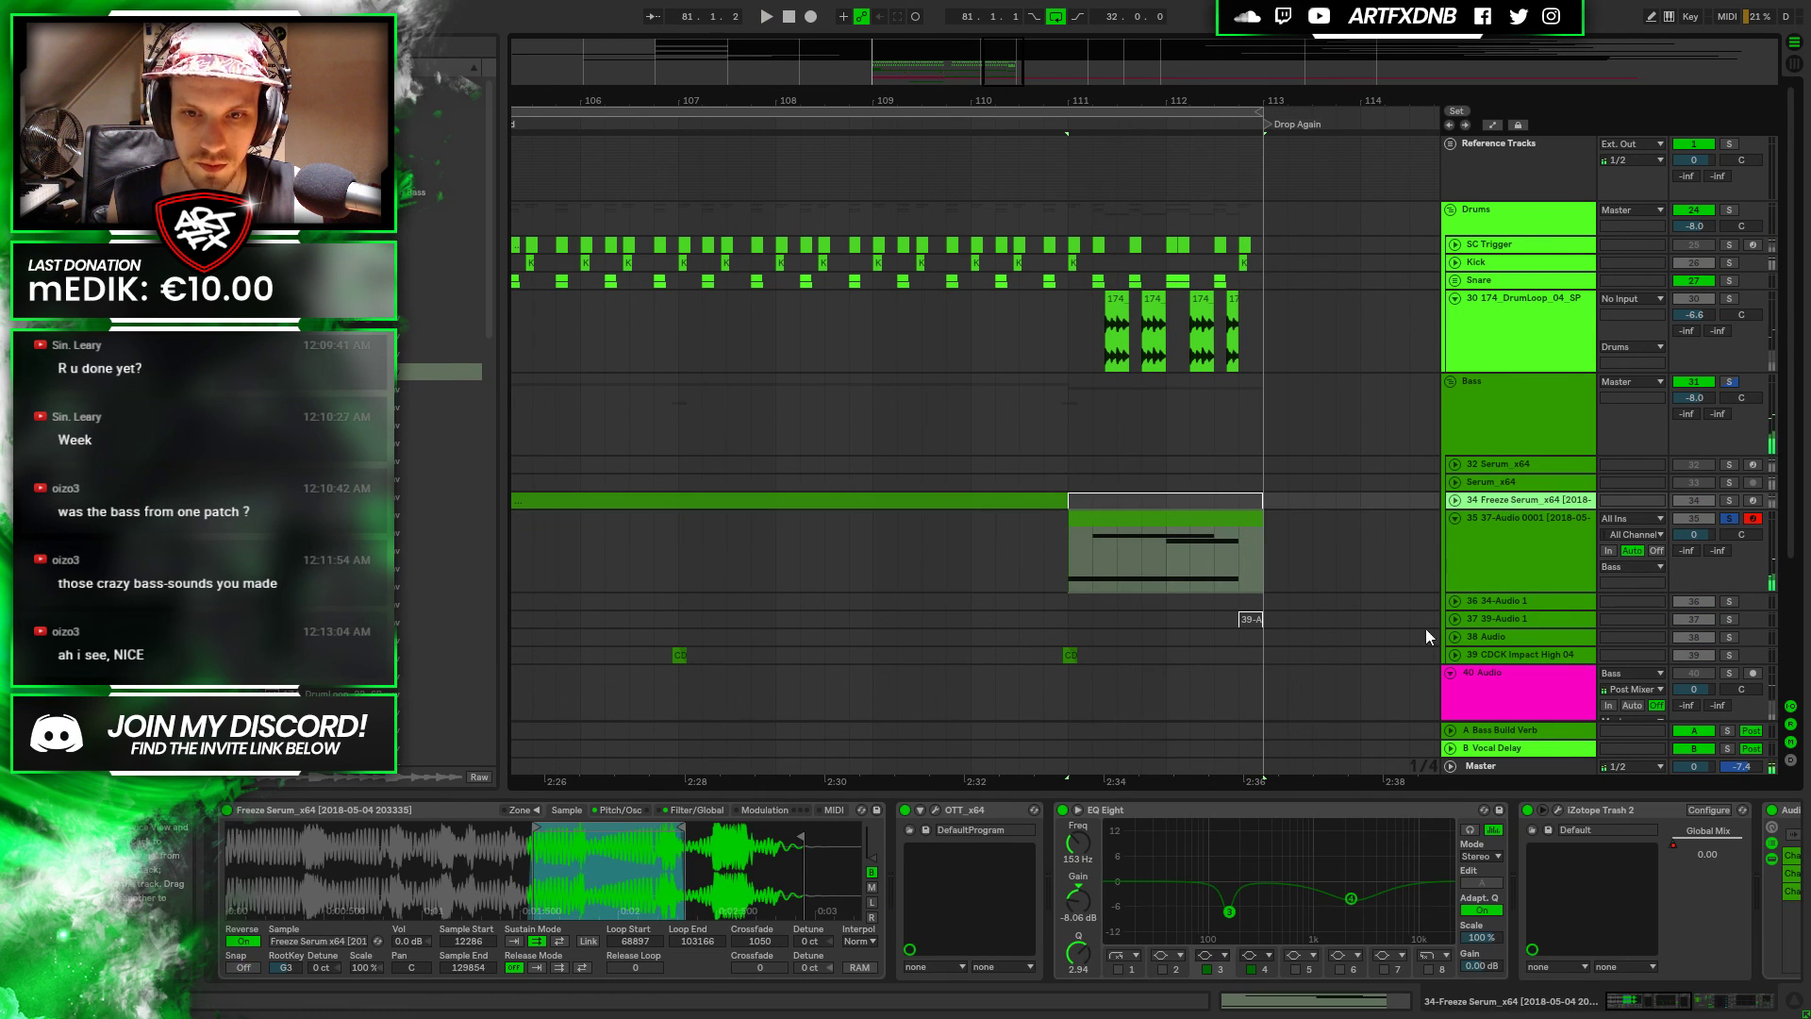
pyautogui.press('space')
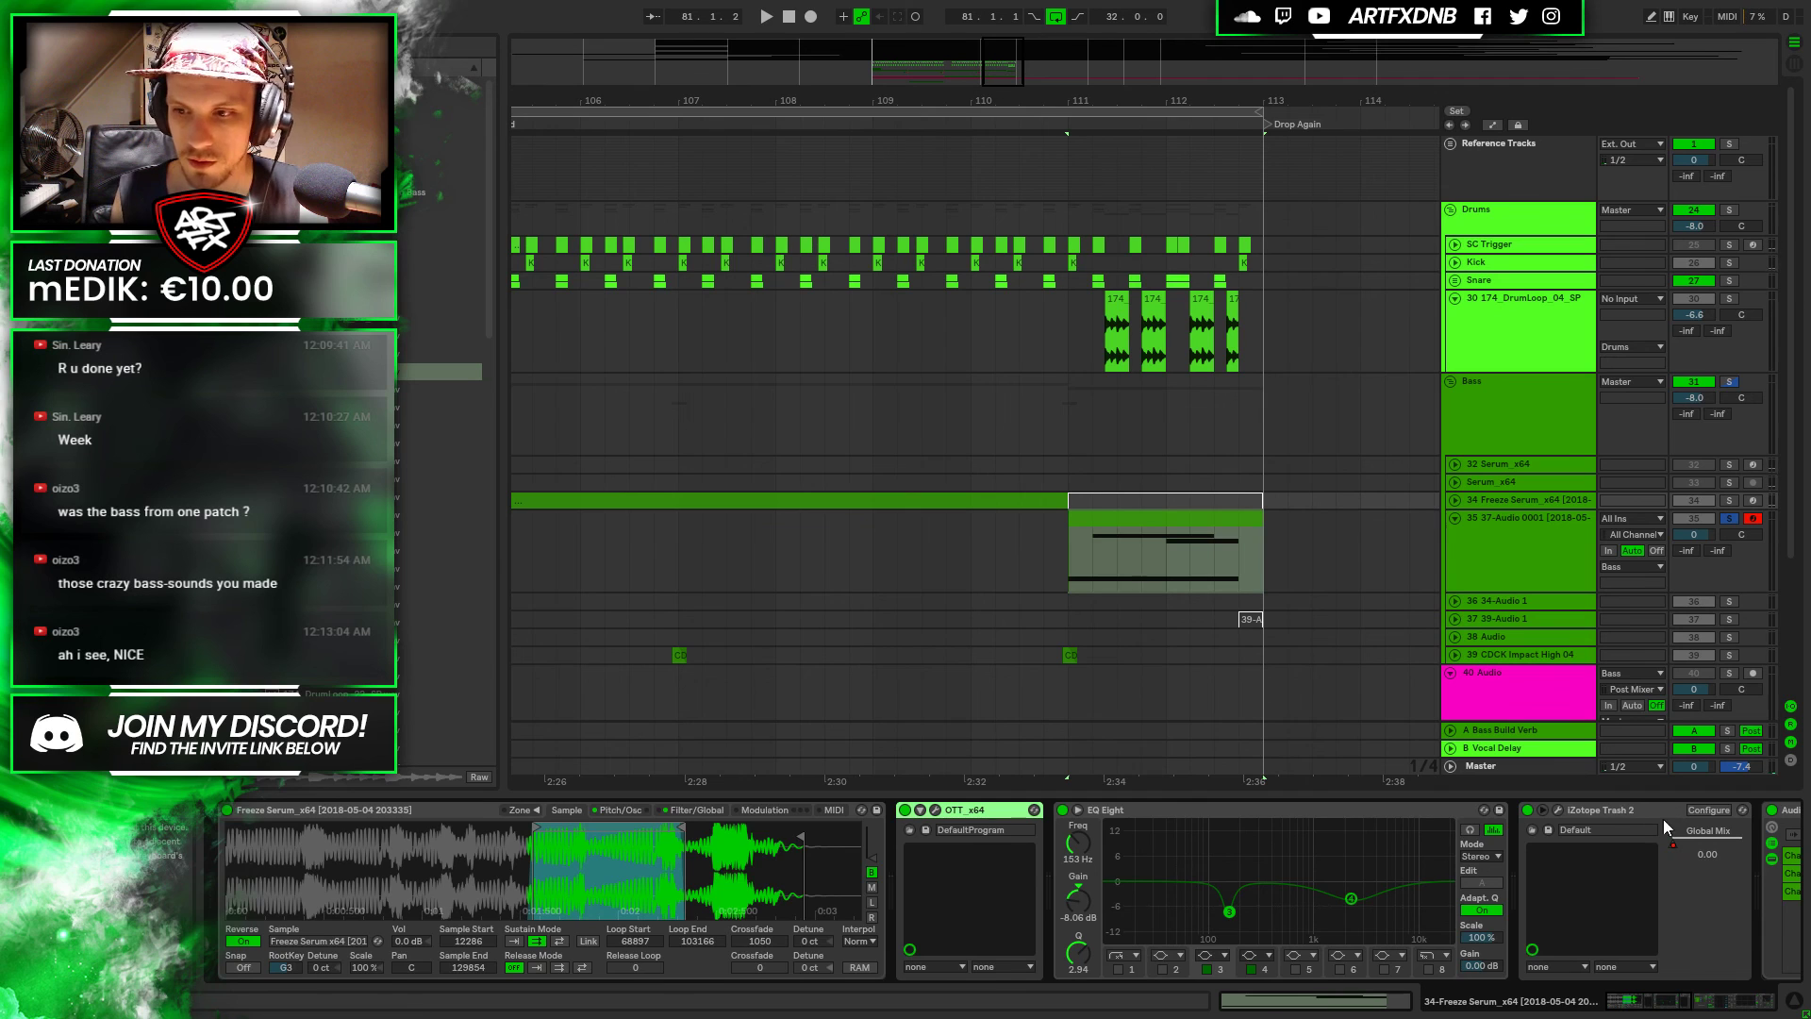
pyautogui.click(1695, 1003)
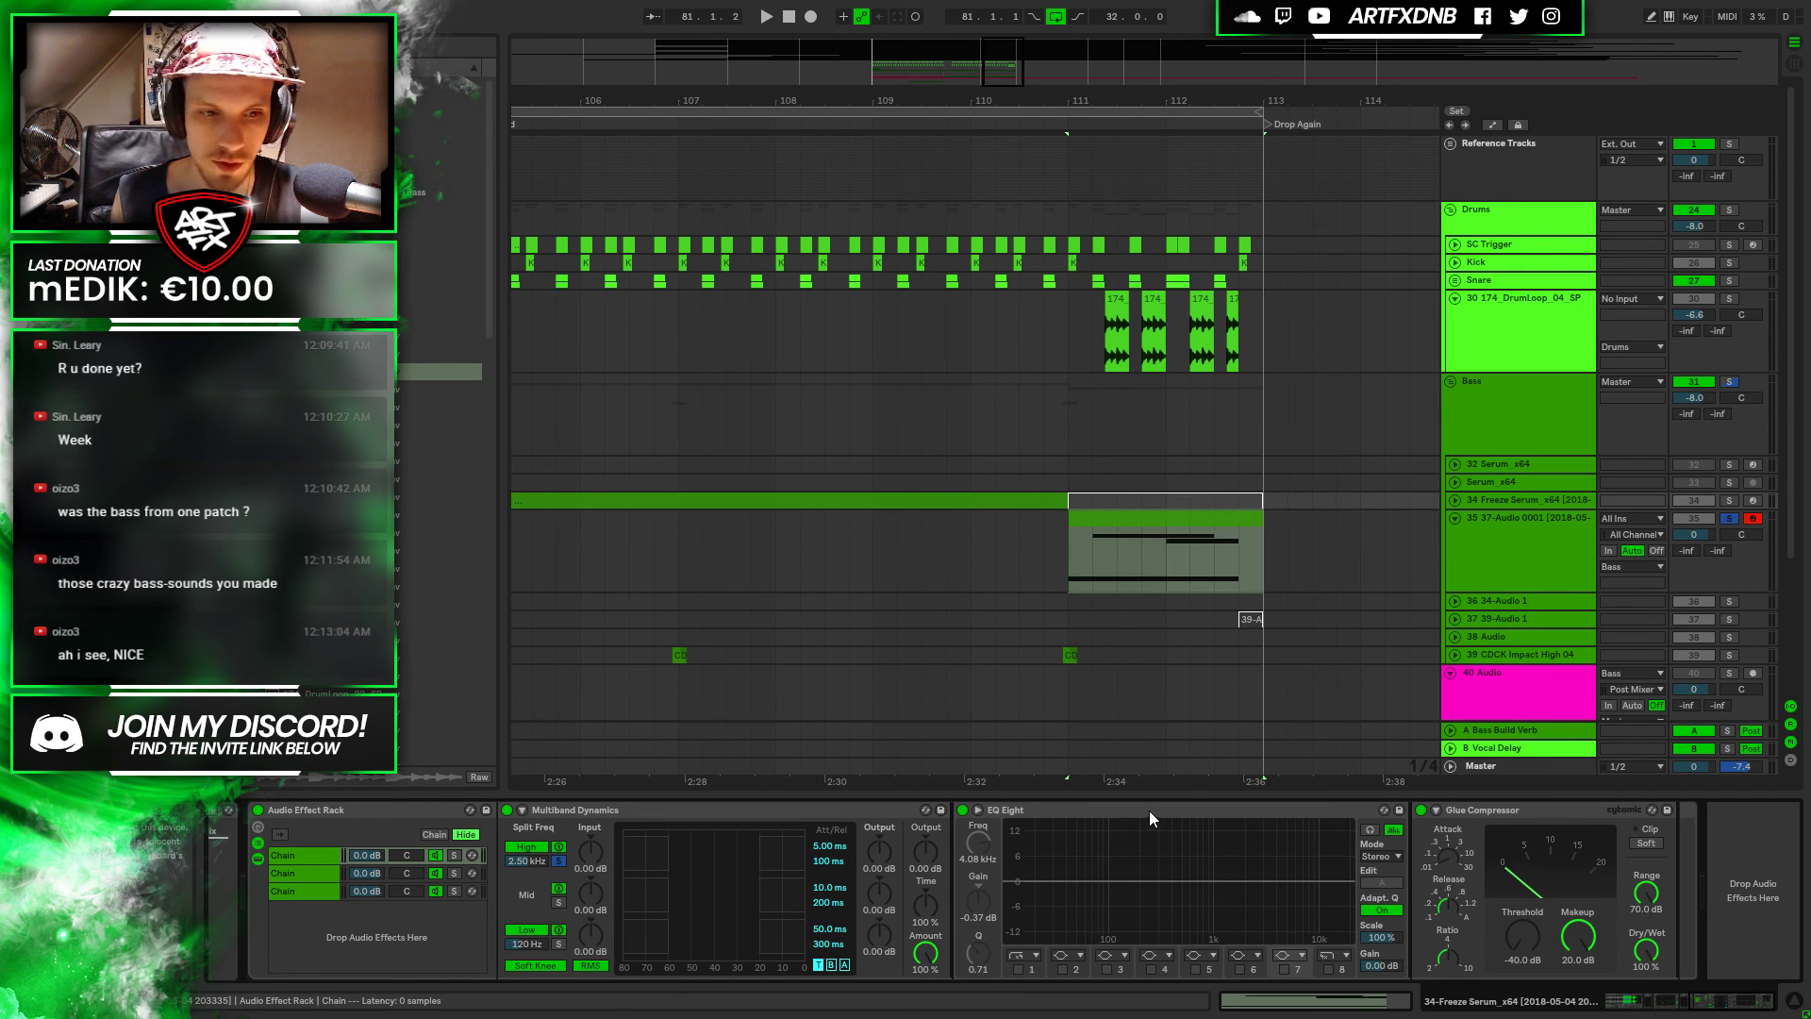
pyautogui.click(1526, 812)
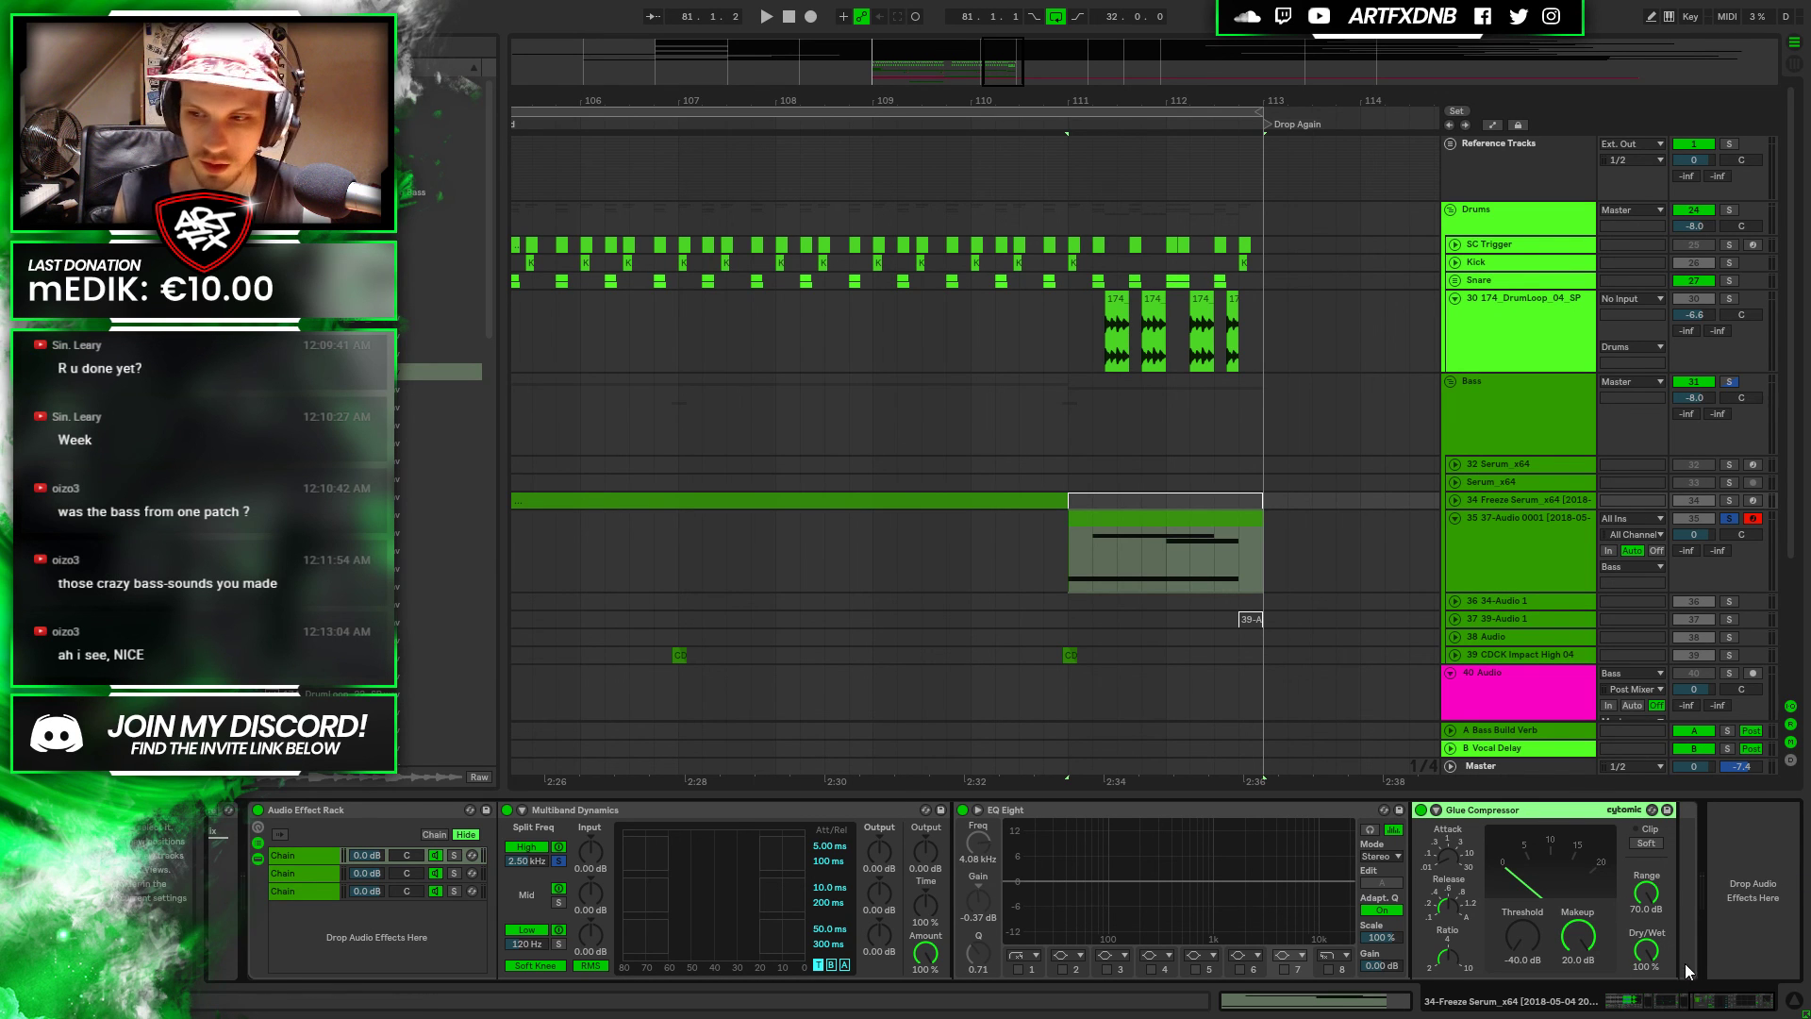
pyautogui.click(1681, 1003)
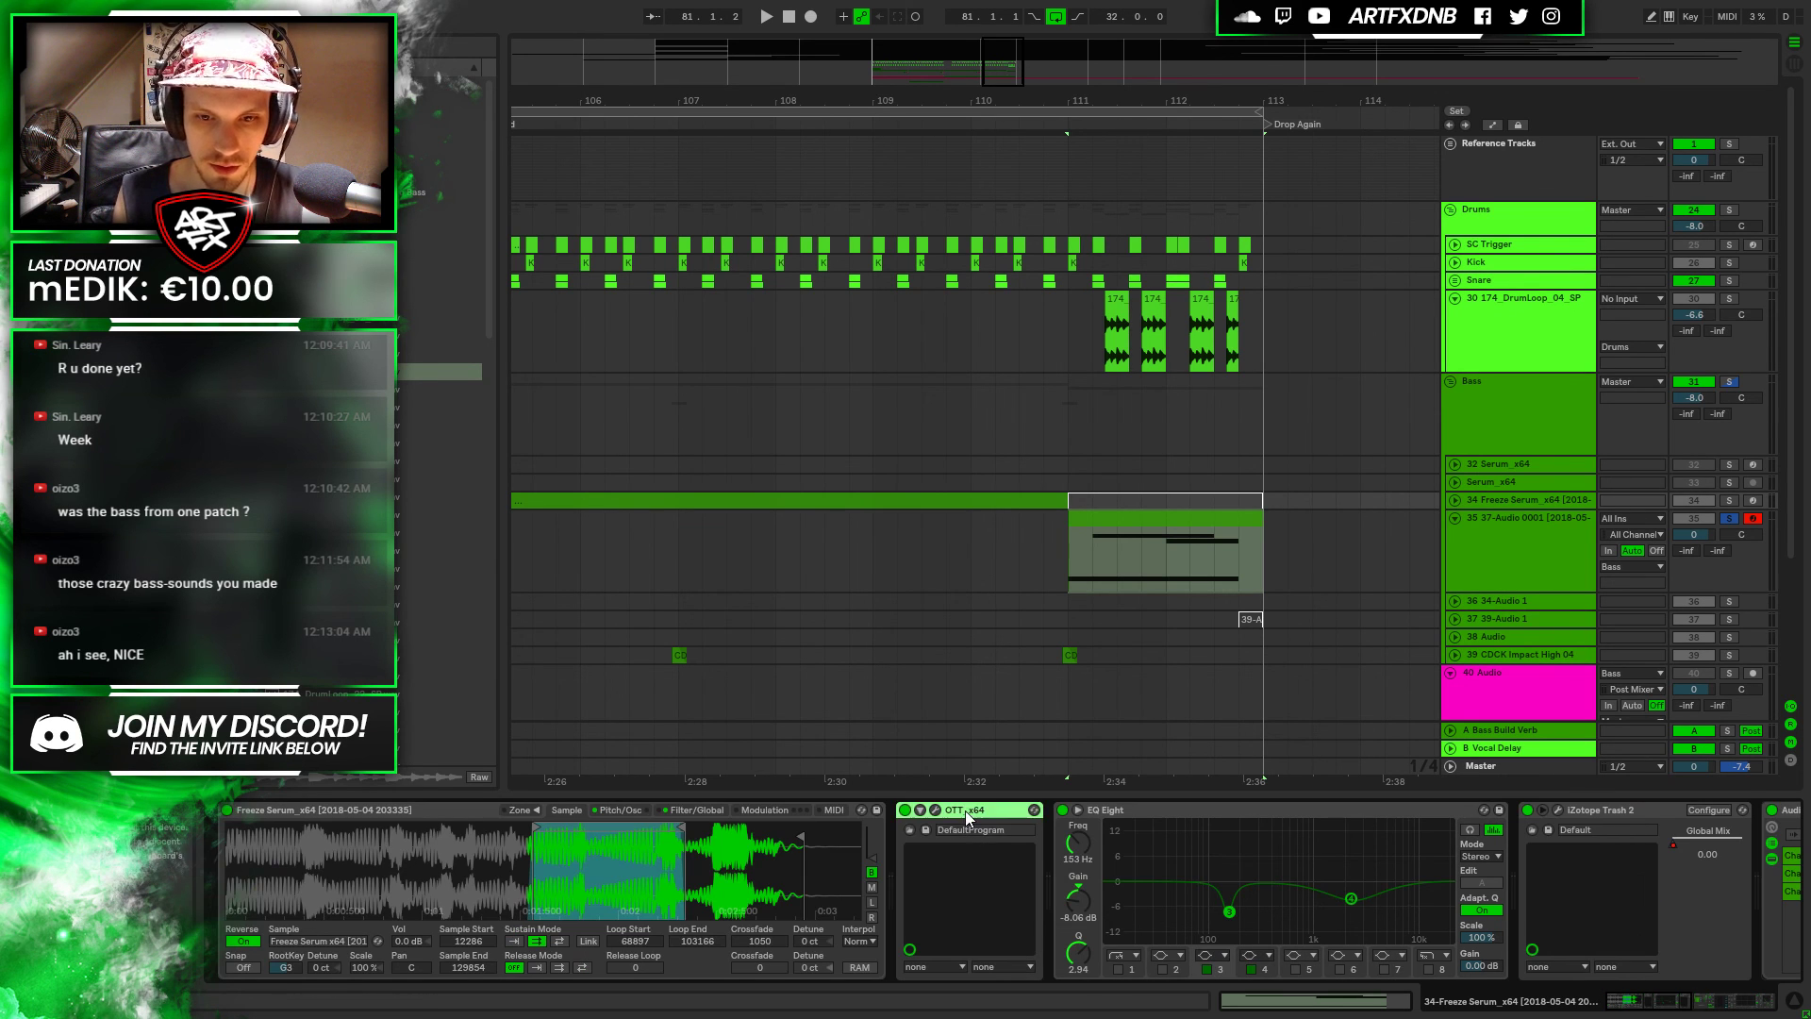
pyautogui.keyDown('shift'); pyautogui.click(1795, 817); pyautogui.keyUp('shift')
# Paste the copied effect chain after the Sampler on track 35
pyautogui.click(1514, 534)
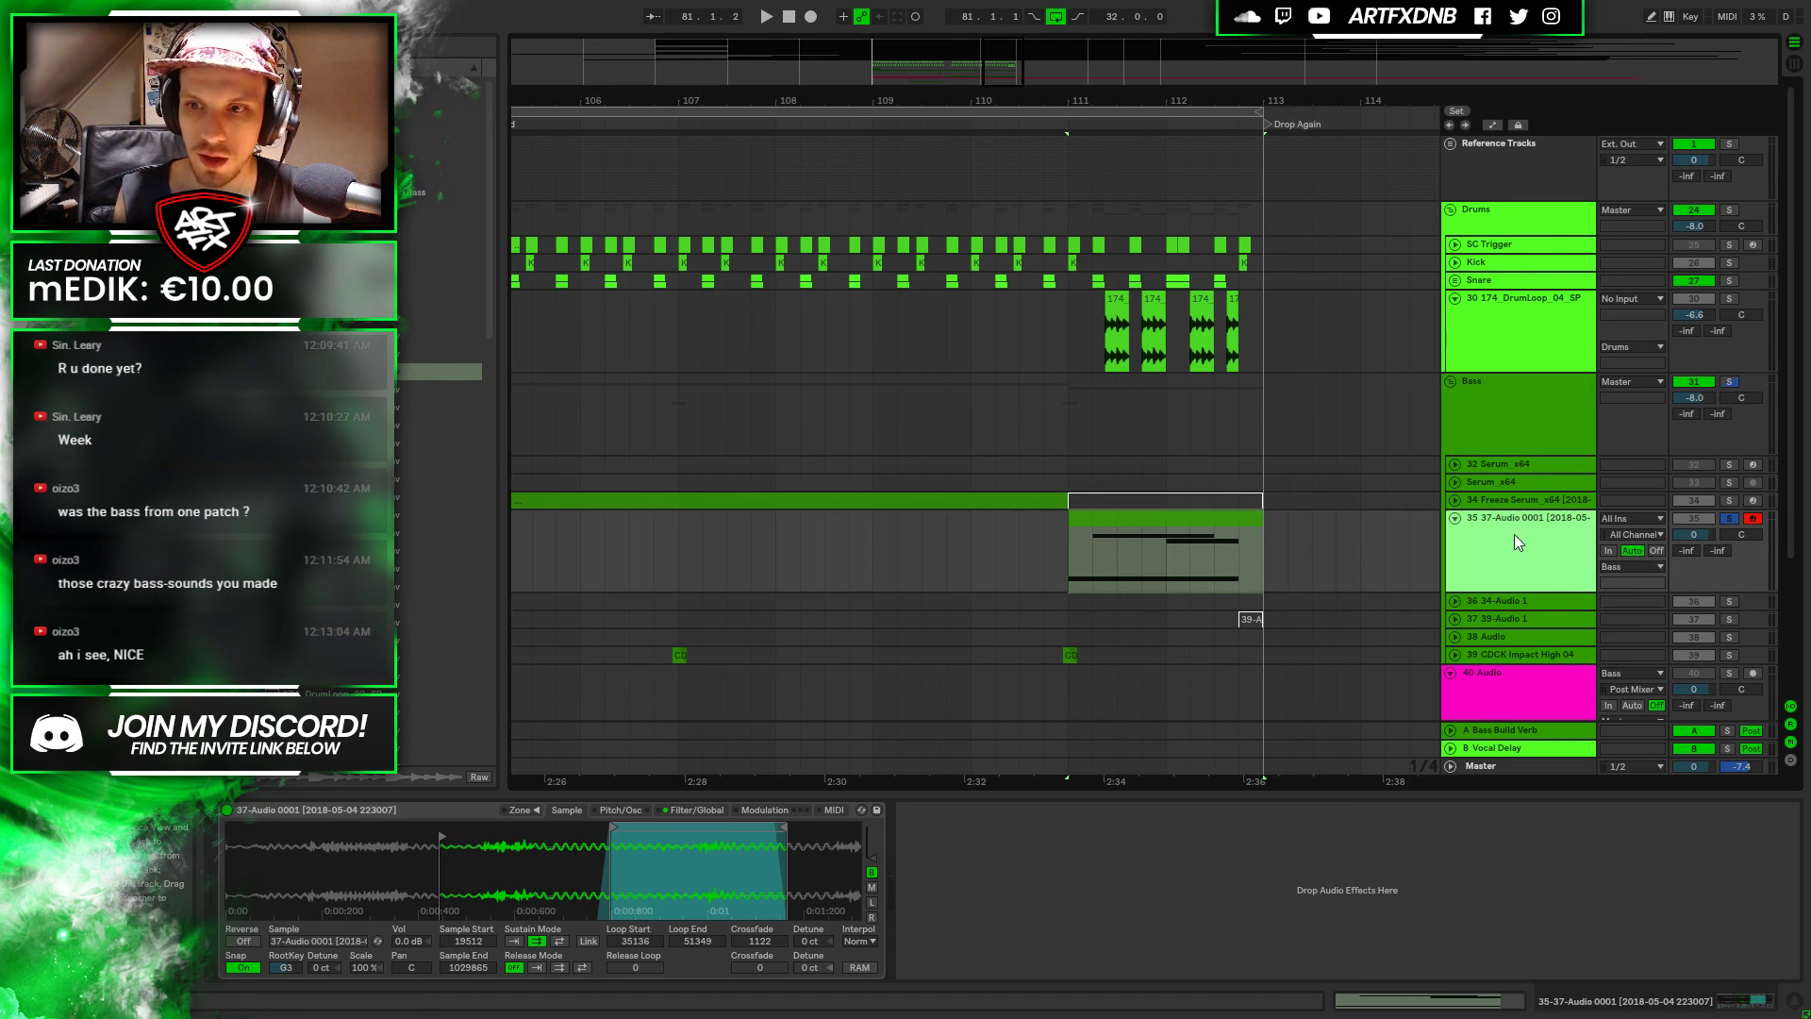
pyautogui.click(1014, 848)
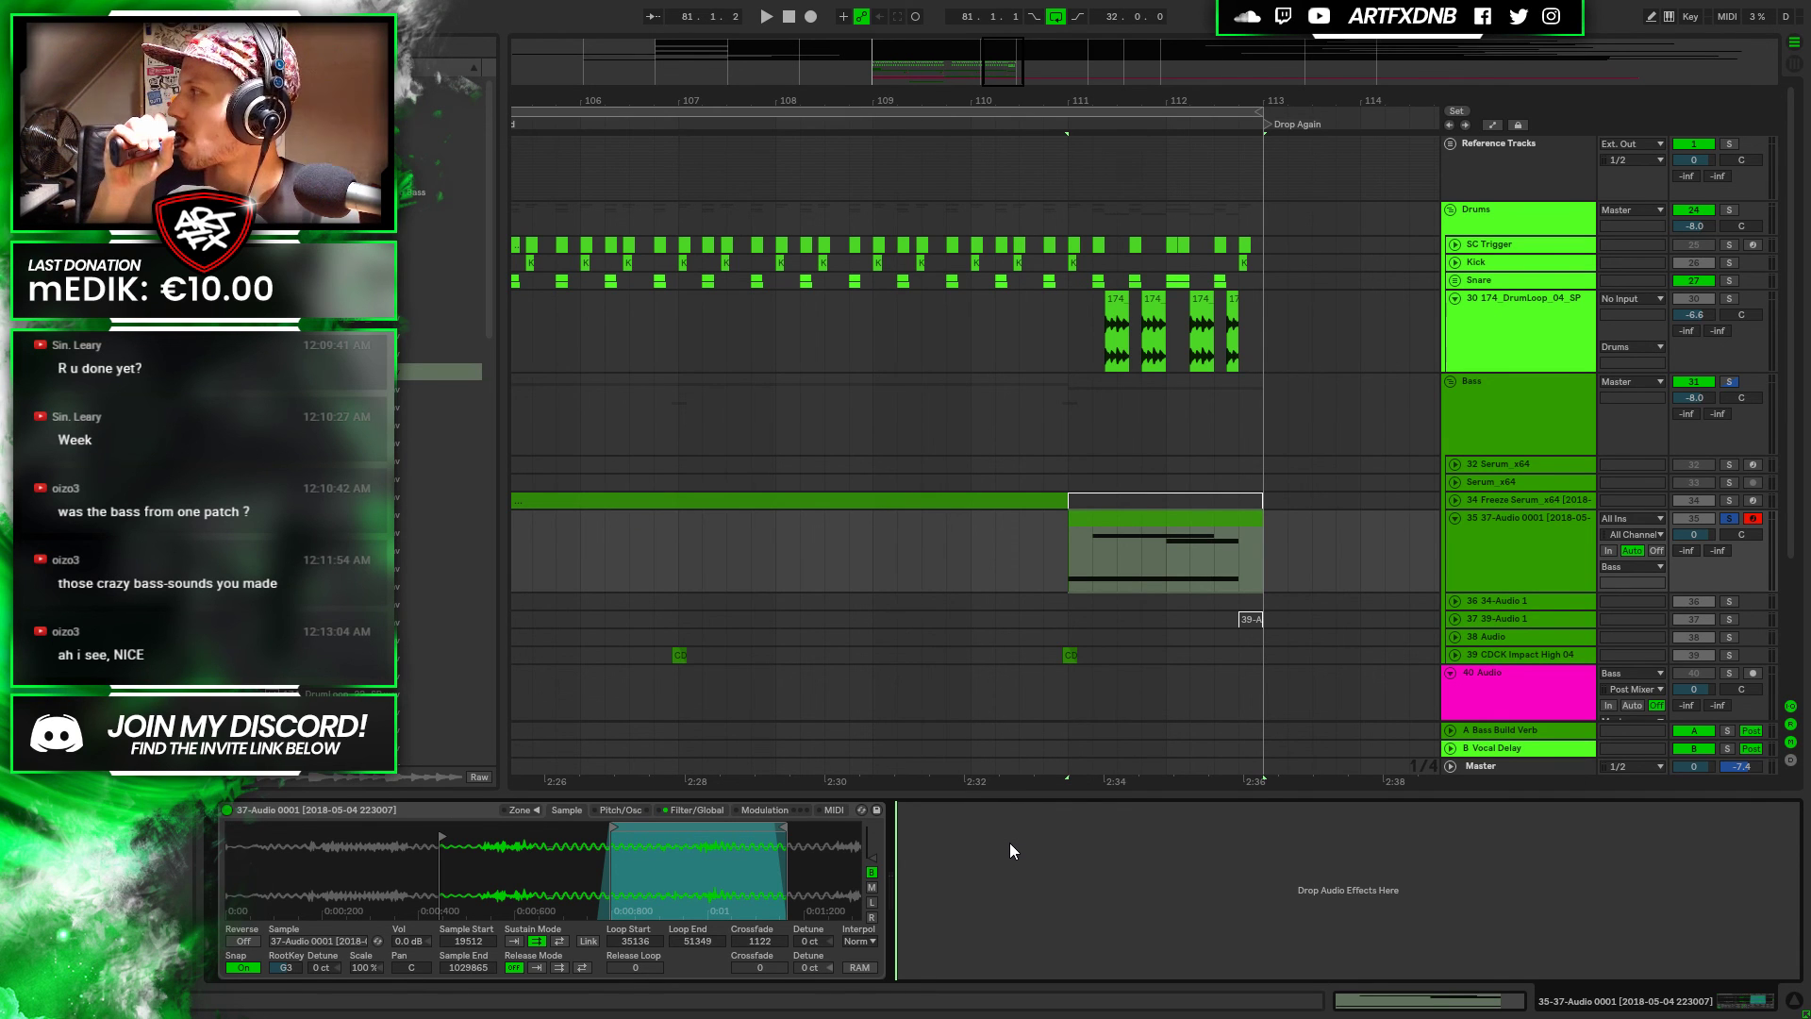
pyautogui.hotkey('ctrl', 'v')
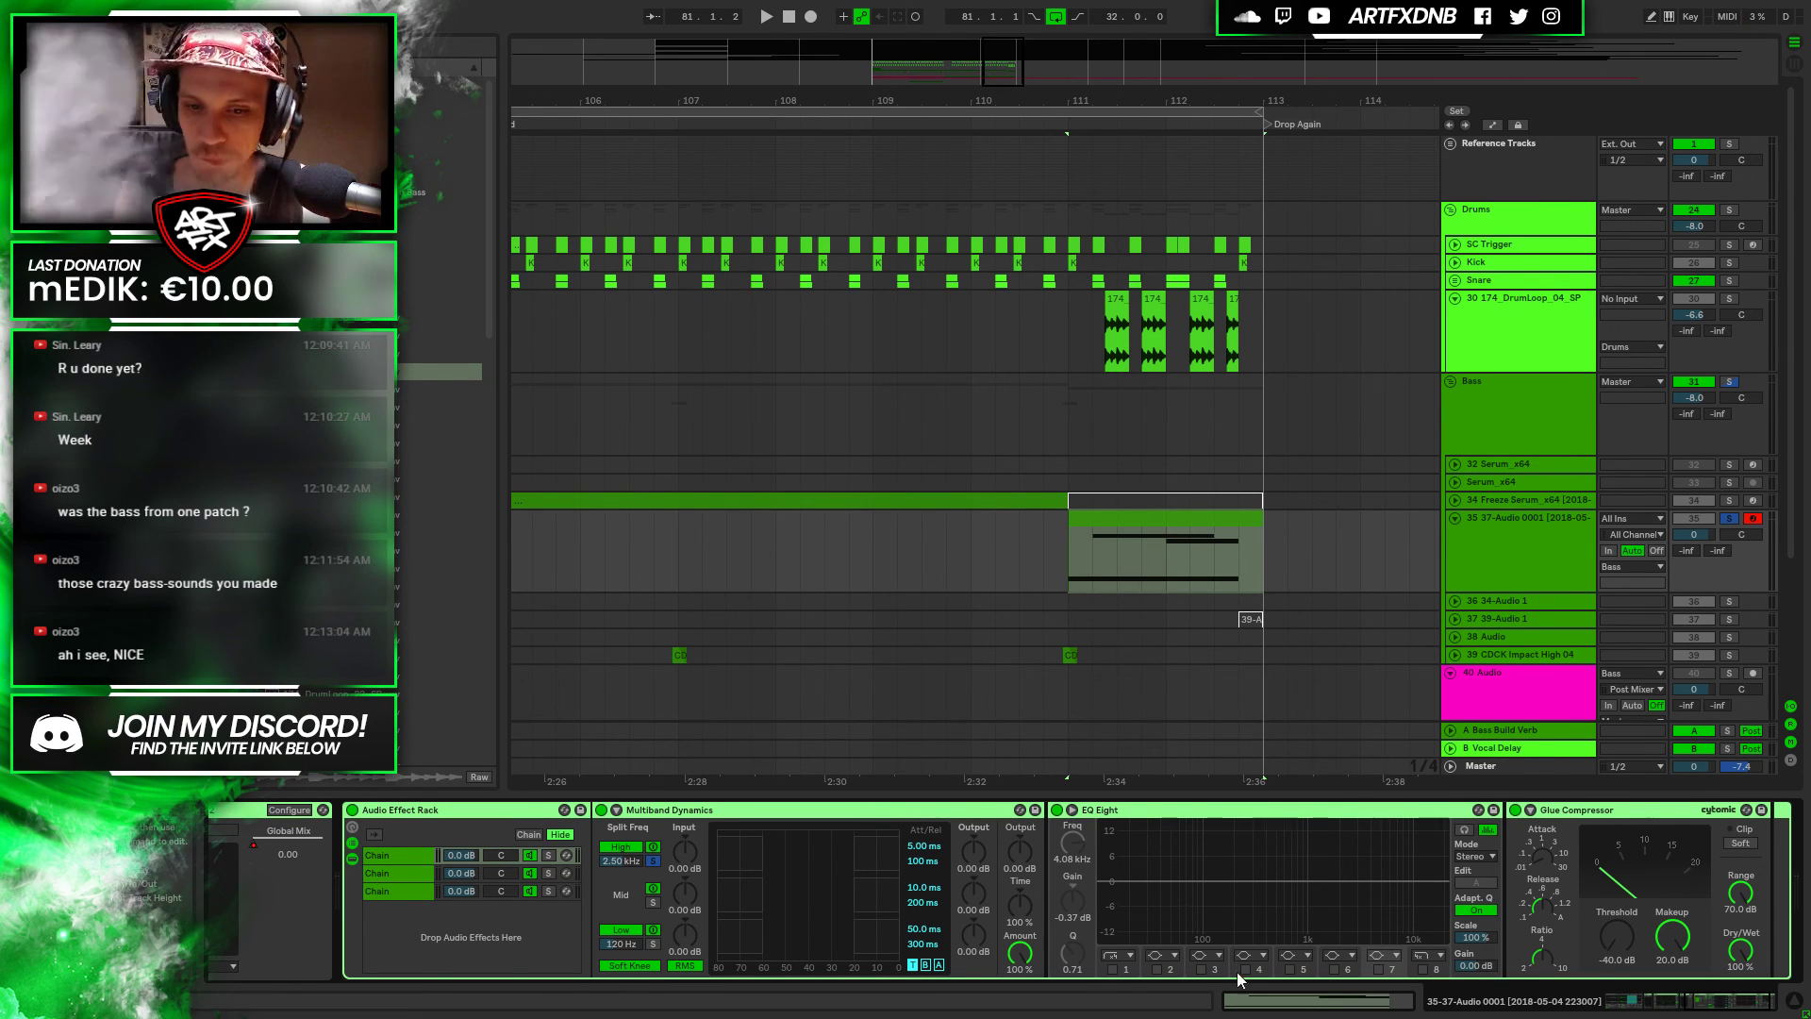
pyautogui.moveTo(1686, 1003); pyautogui.dragTo(1594, 1015)
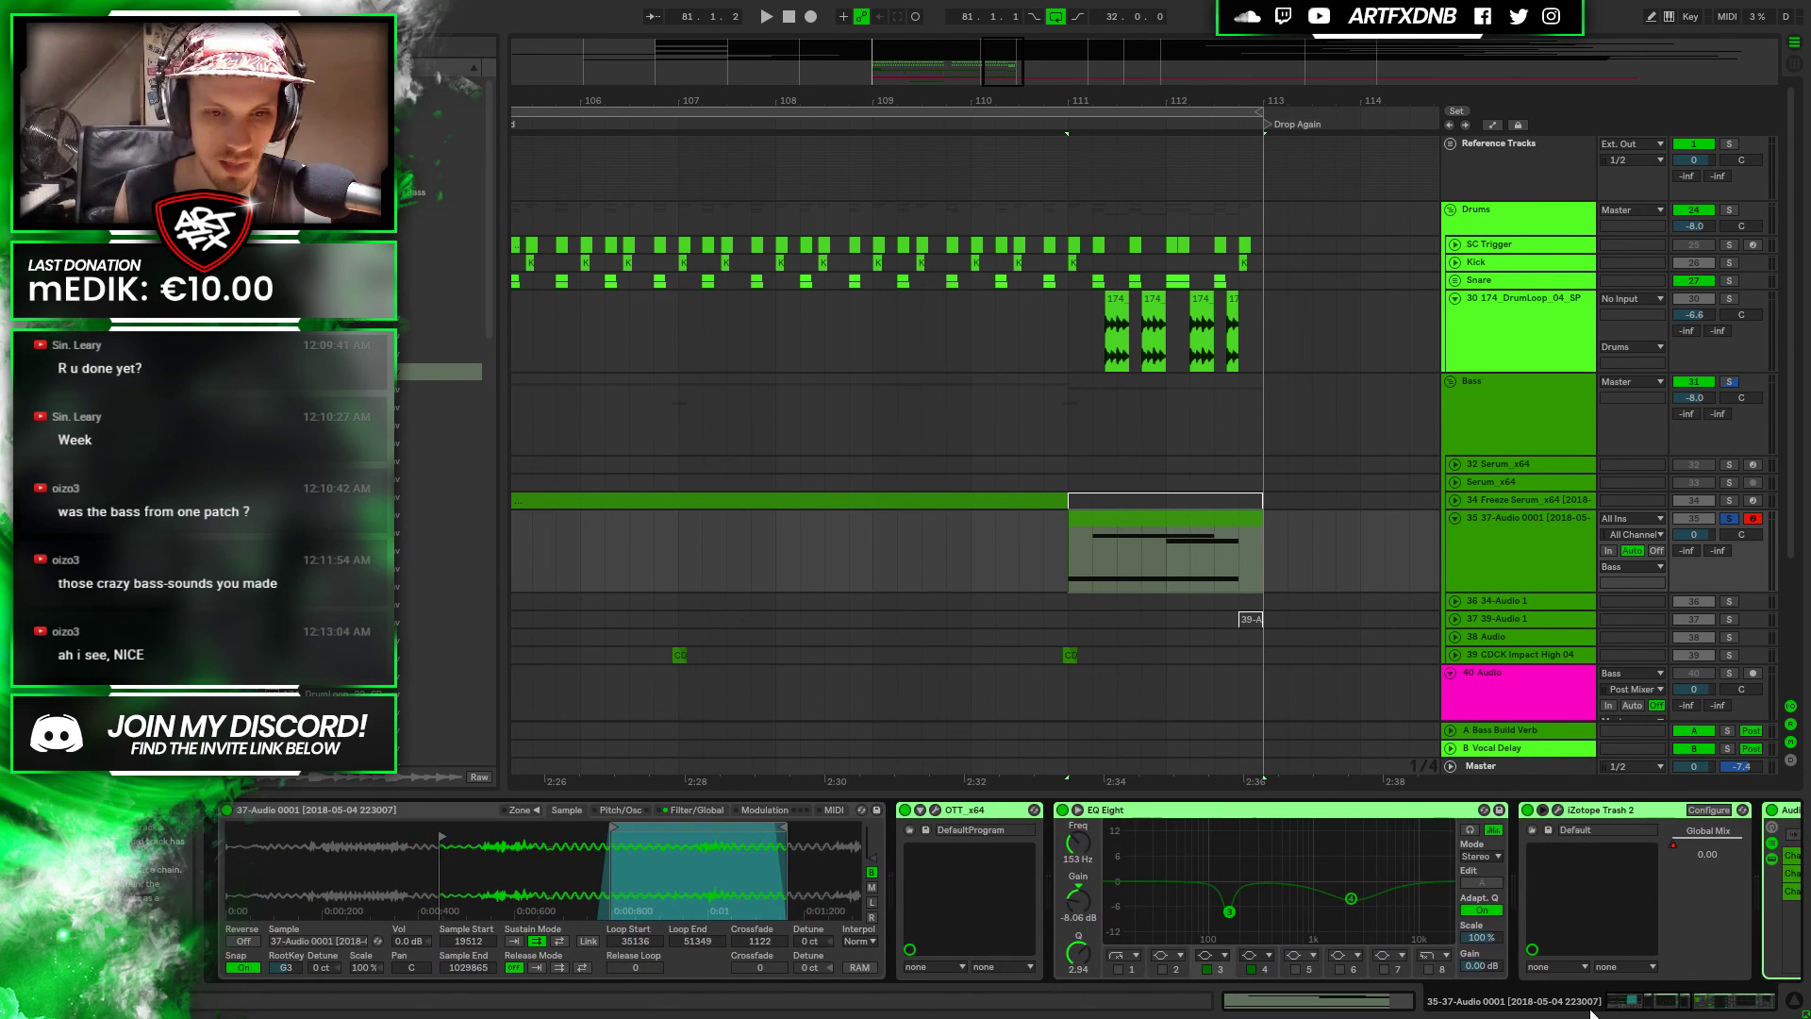
# Compare the sample waveform with the one on track 34 and raise track 35's Sampler volume to 7.1 dB
pyautogui.moveTo(456, 865); pyautogui.dragTo(456, 801)
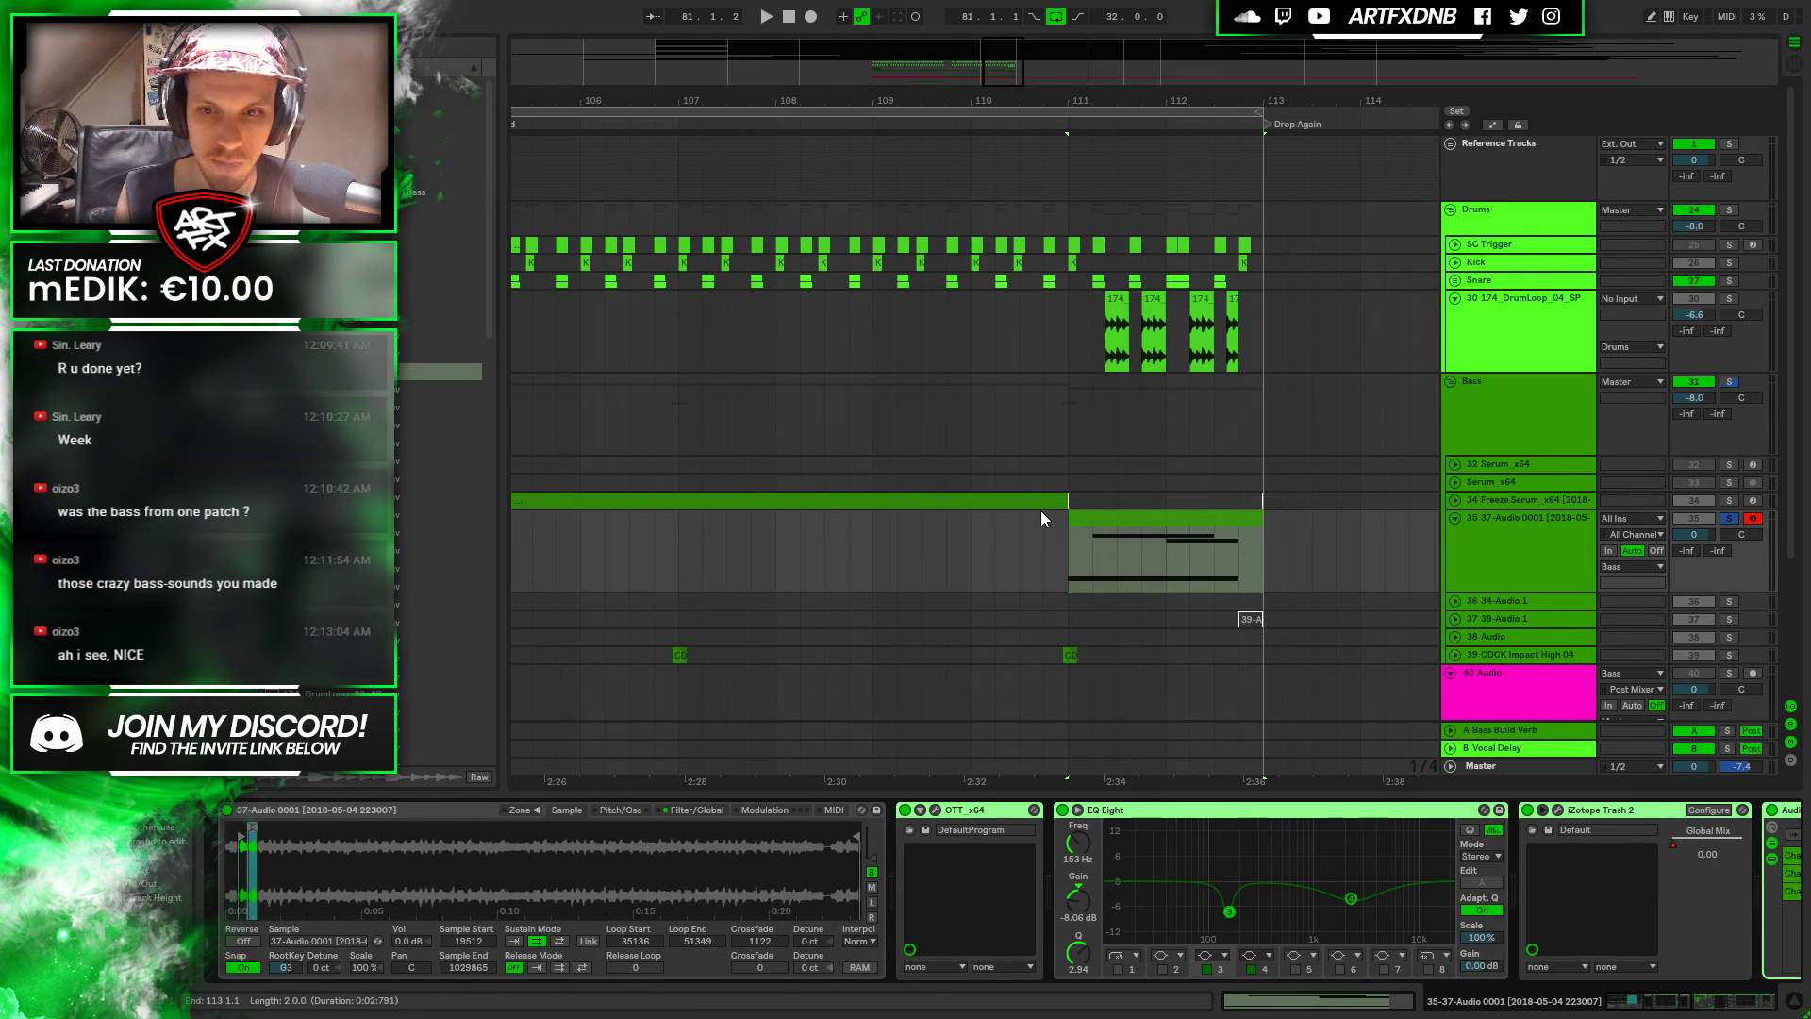
pyautogui.click(1012, 502)
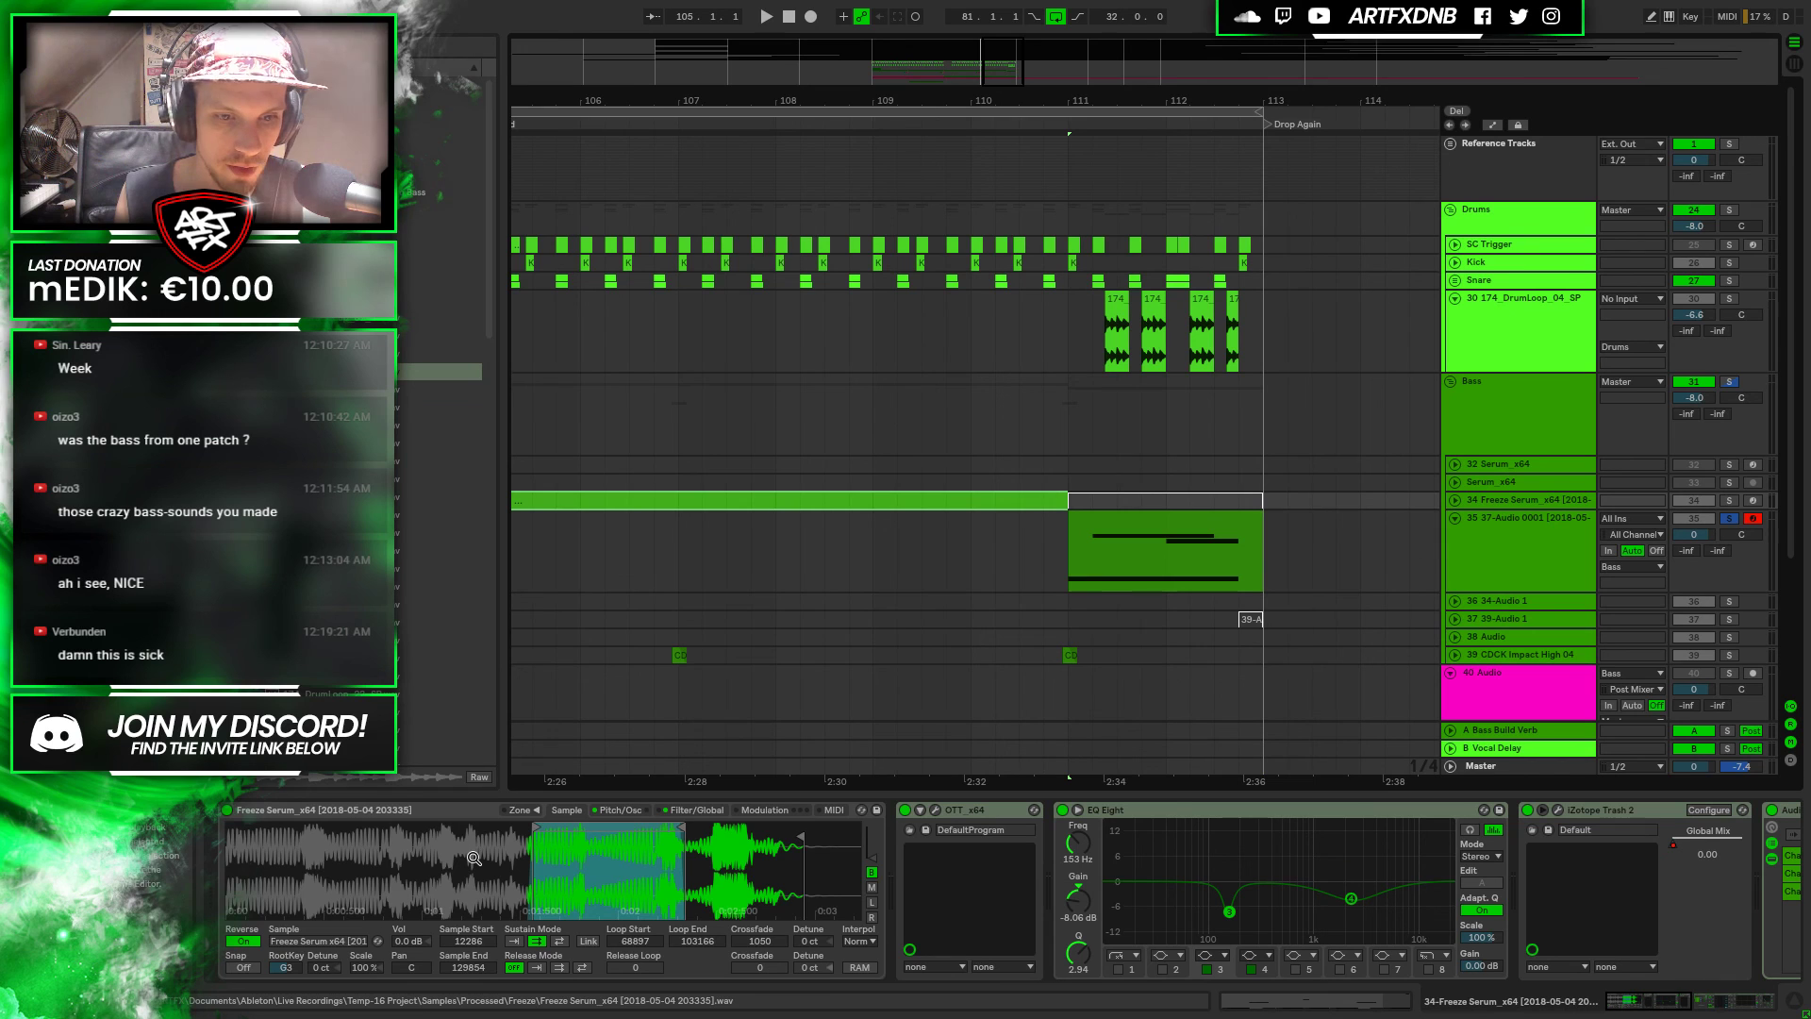
pyautogui.scroll(-1, 471, 858)
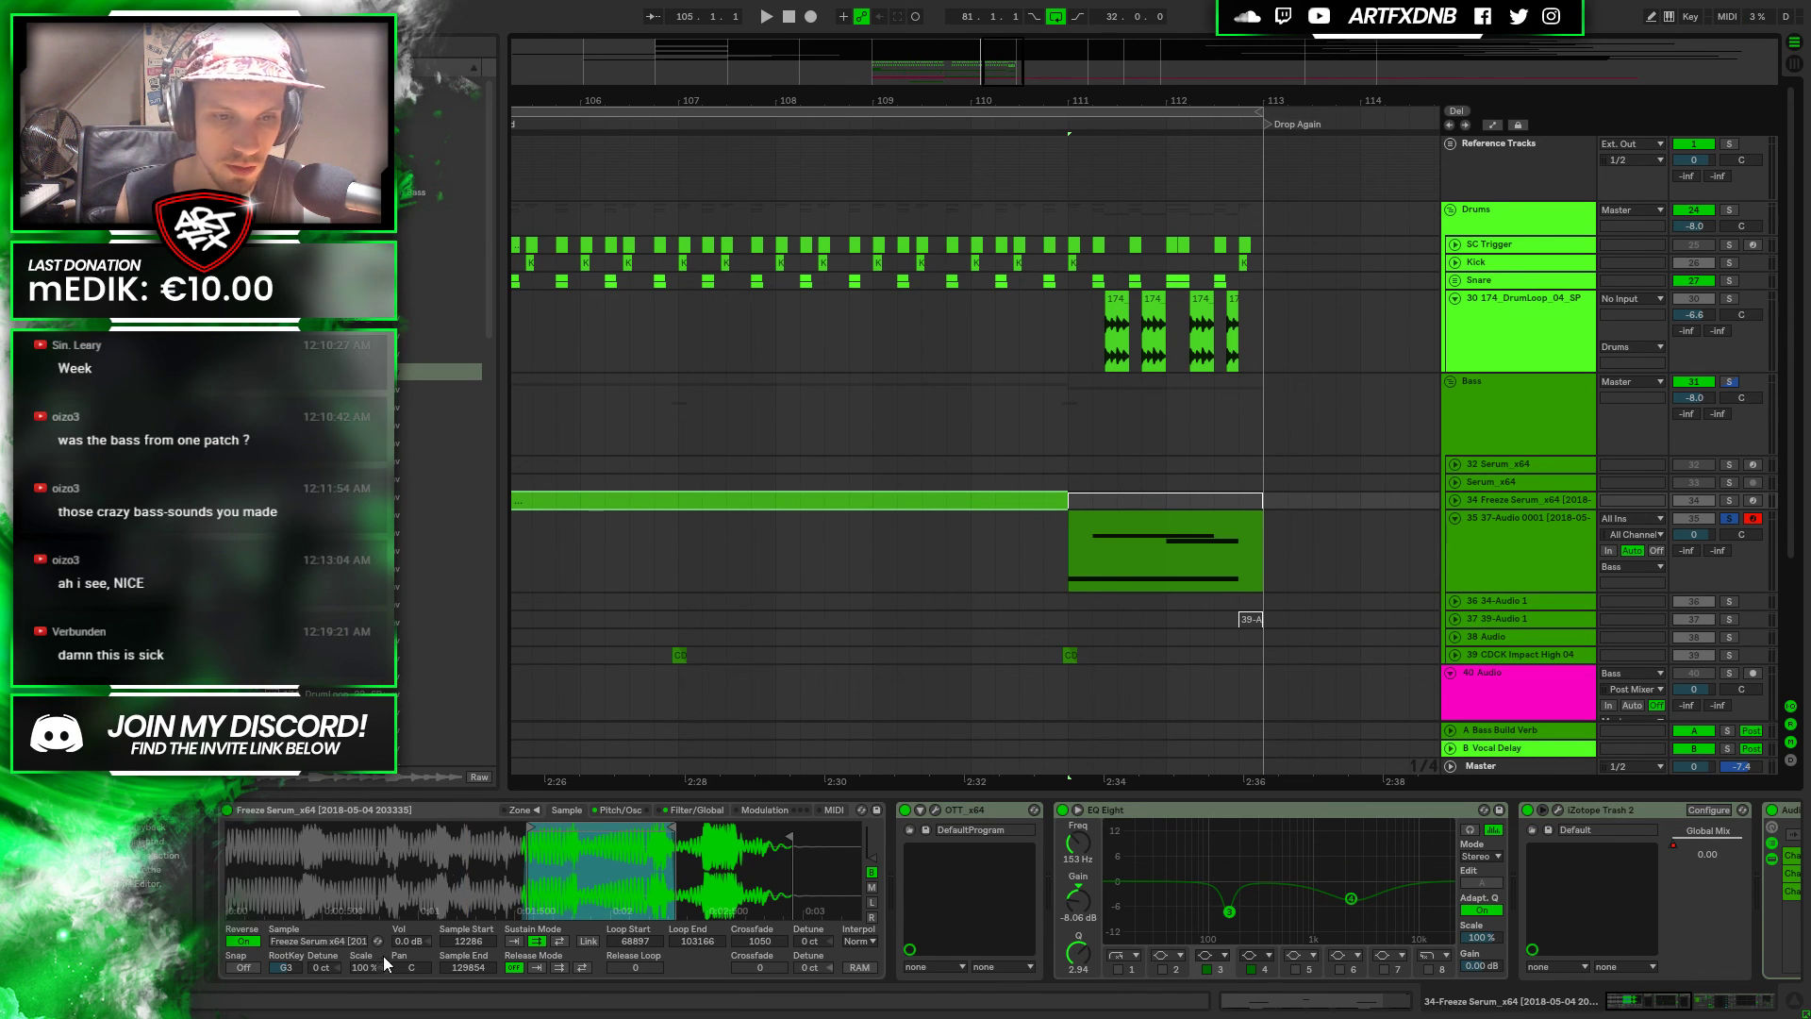
pyautogui.click(1534, 543)
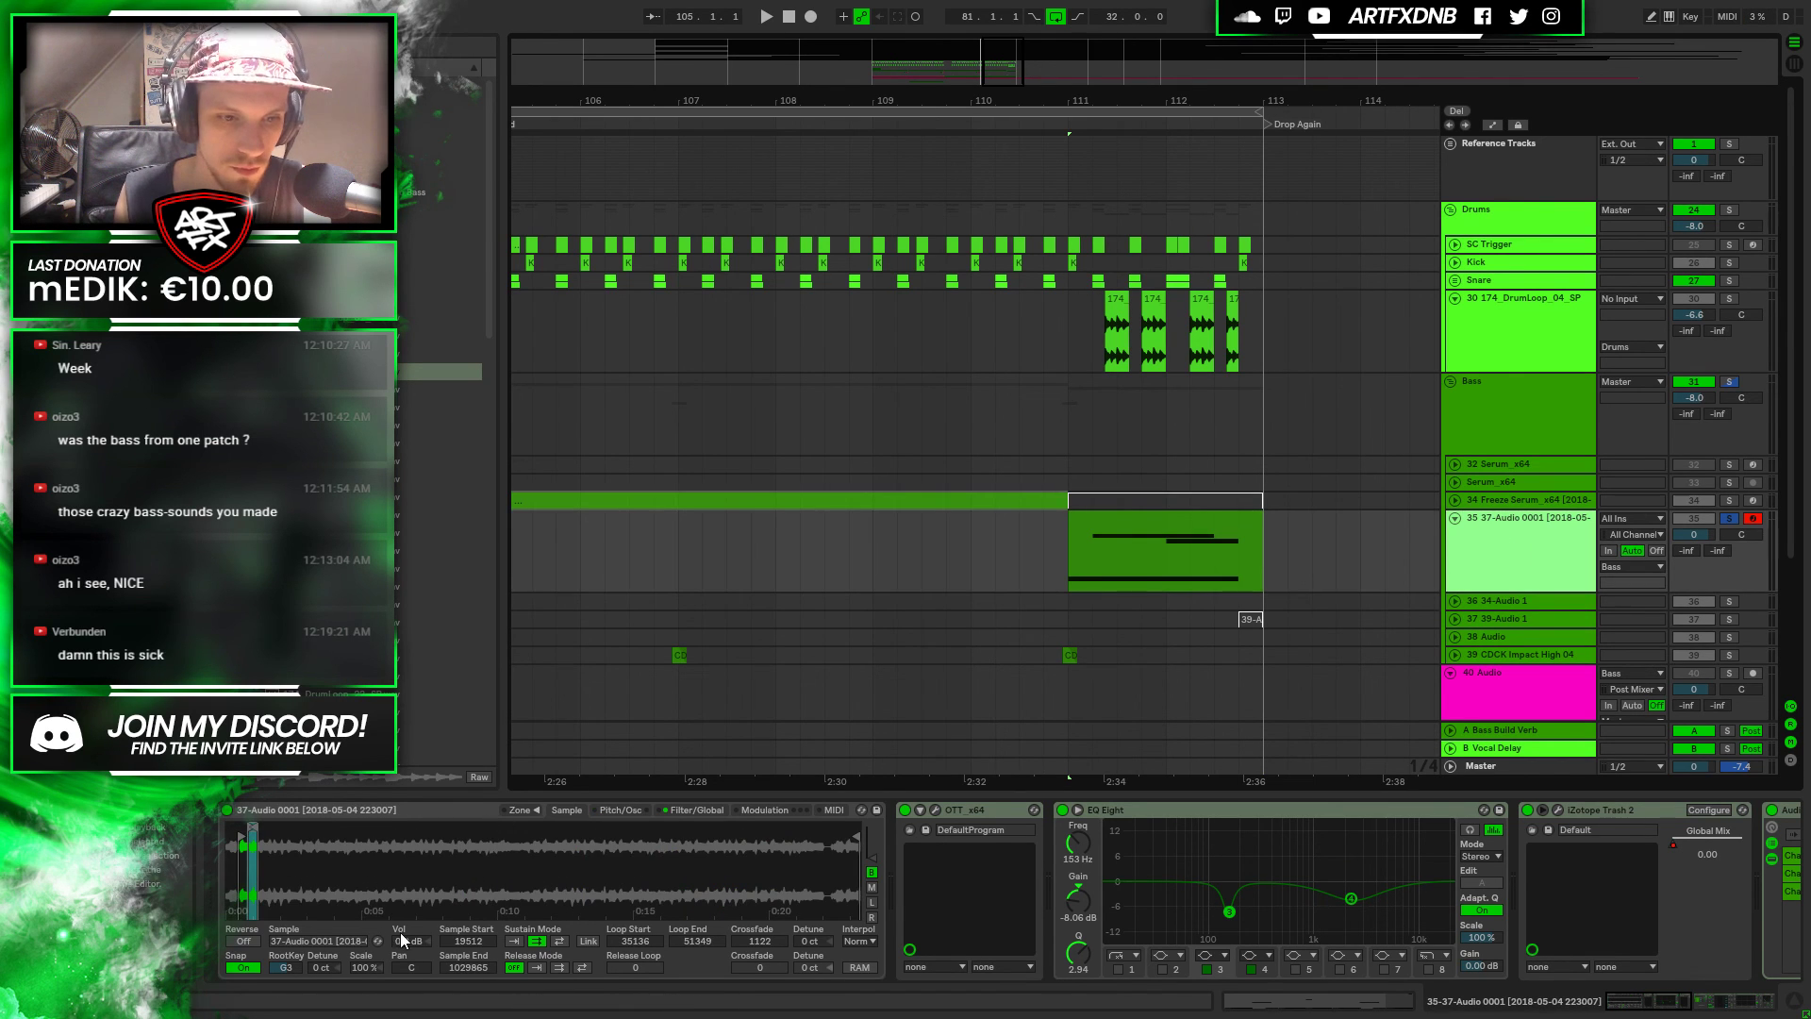
pyautogui.moveTo(408, 940); pyautogui.dragTo(409, 921)
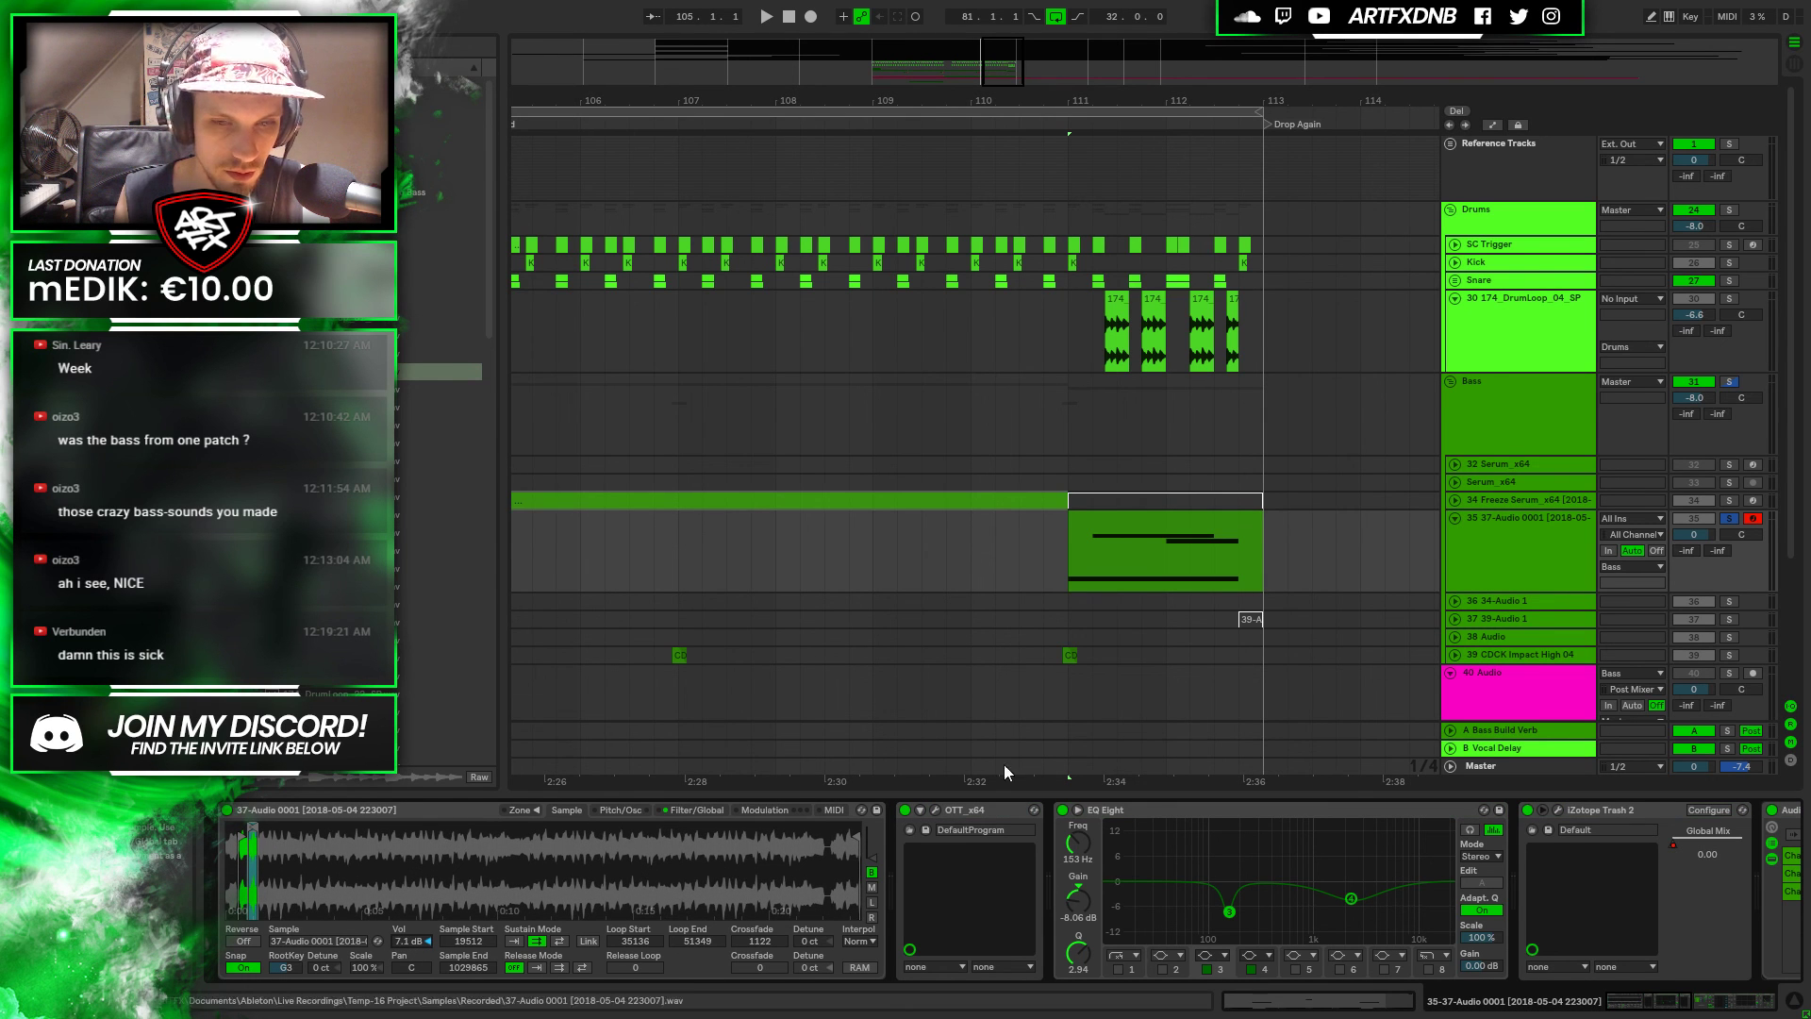
# Audition track 35's bass clip and lower its Sampler volume to 6.2 dB
pyautogui.press('space')
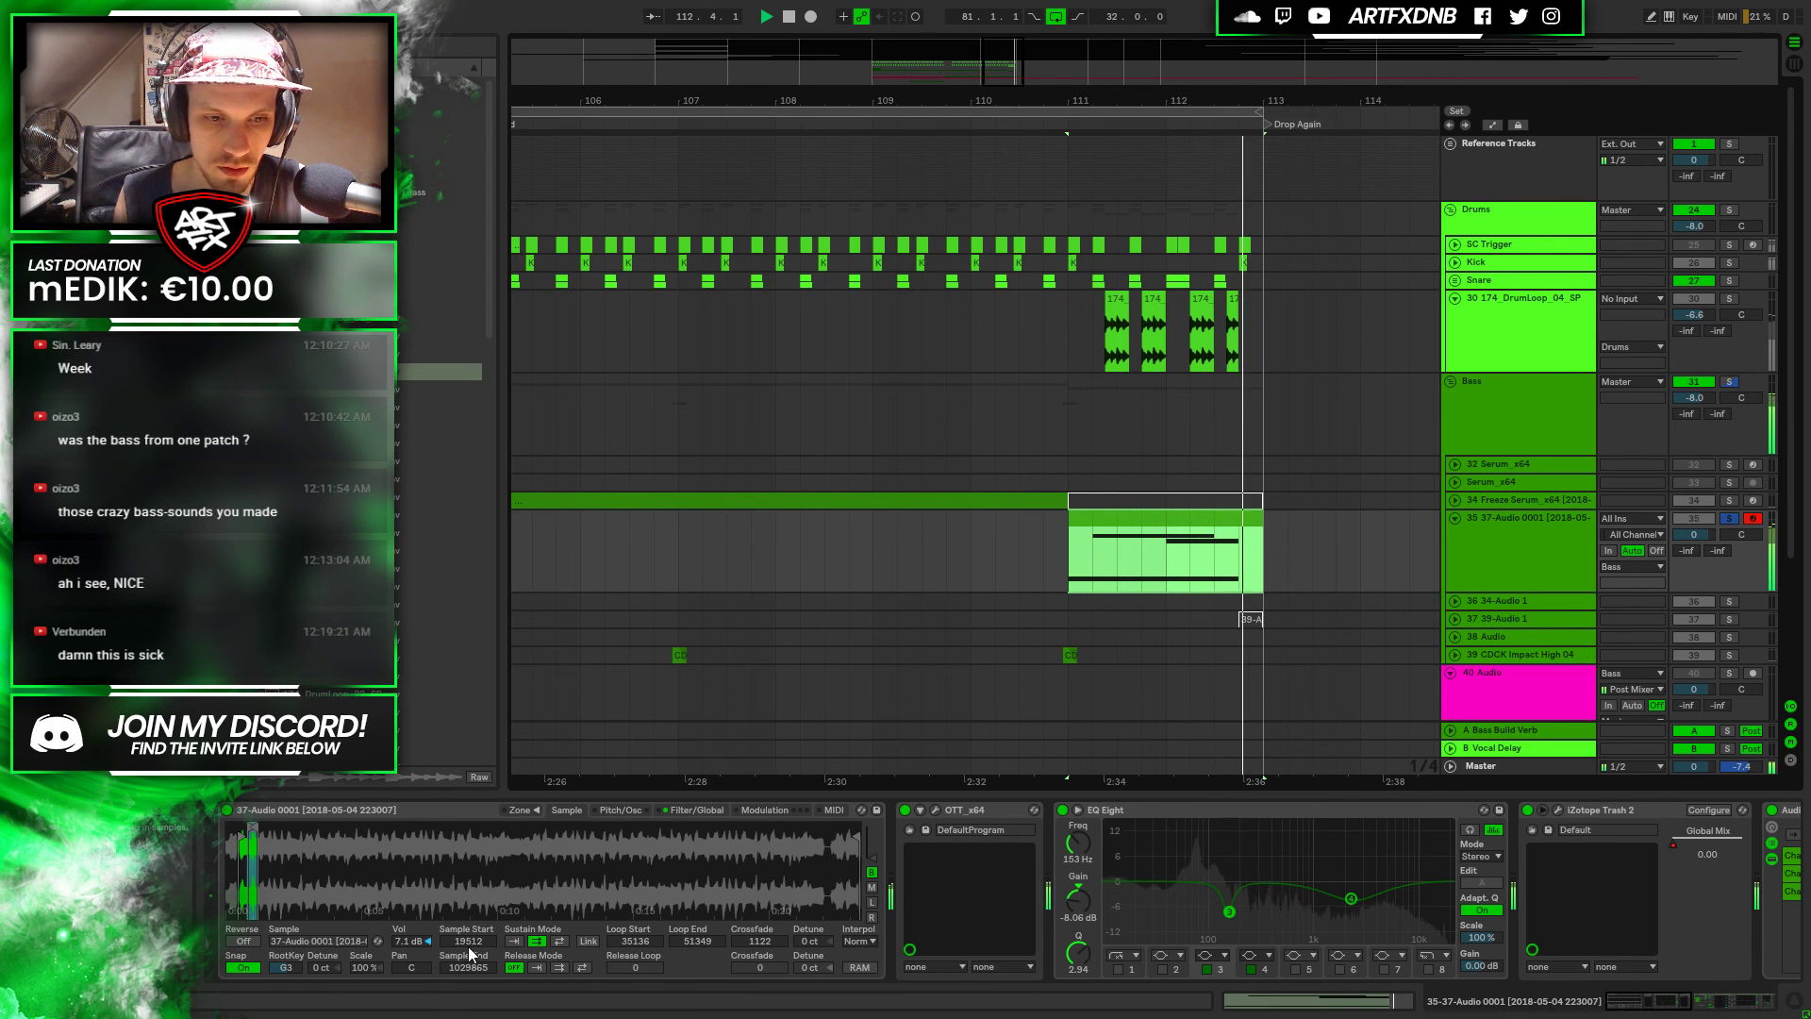
pyautogui.press('space')
pyautogui.press('space')
pyautogui.moveTo(410, 942); pyautogui.dragTo(410, 955)
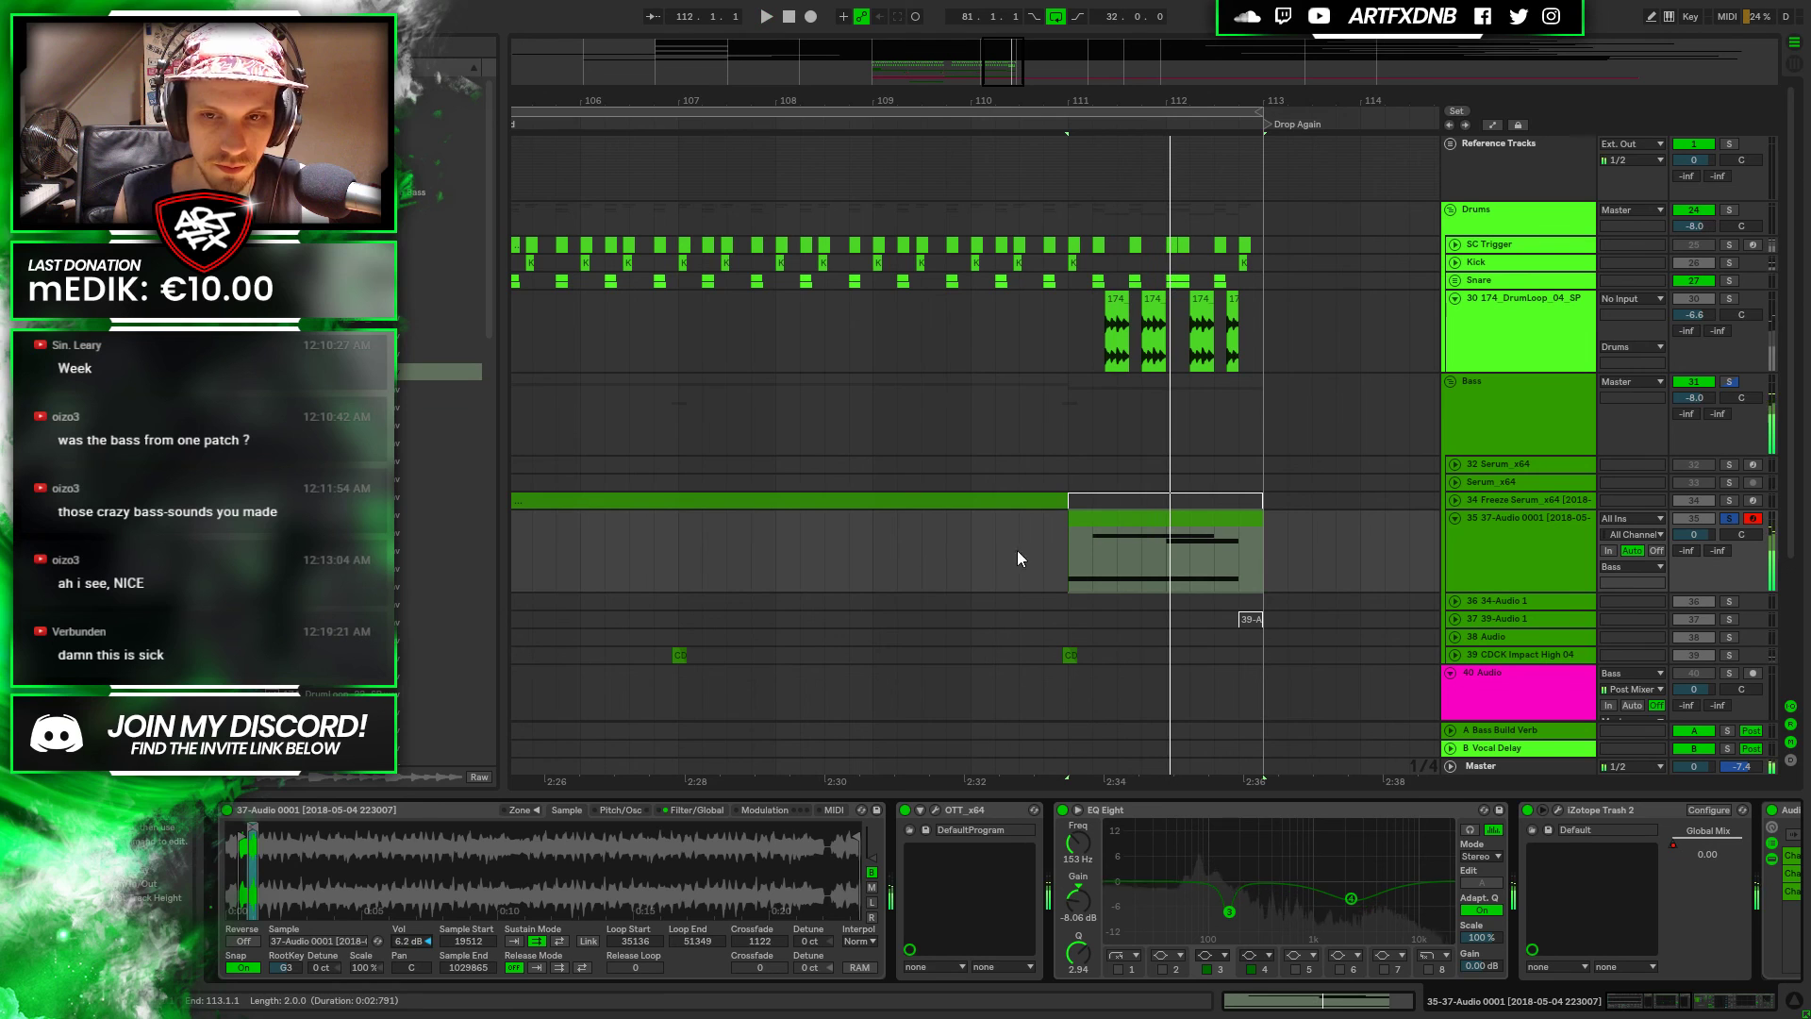
# Link the Sampler's sample start to its loop start, shift the loop to 117972–134382 and audition it
pyautogui.moveTo(260, 857); pyautogui.dragTo(584, 905)
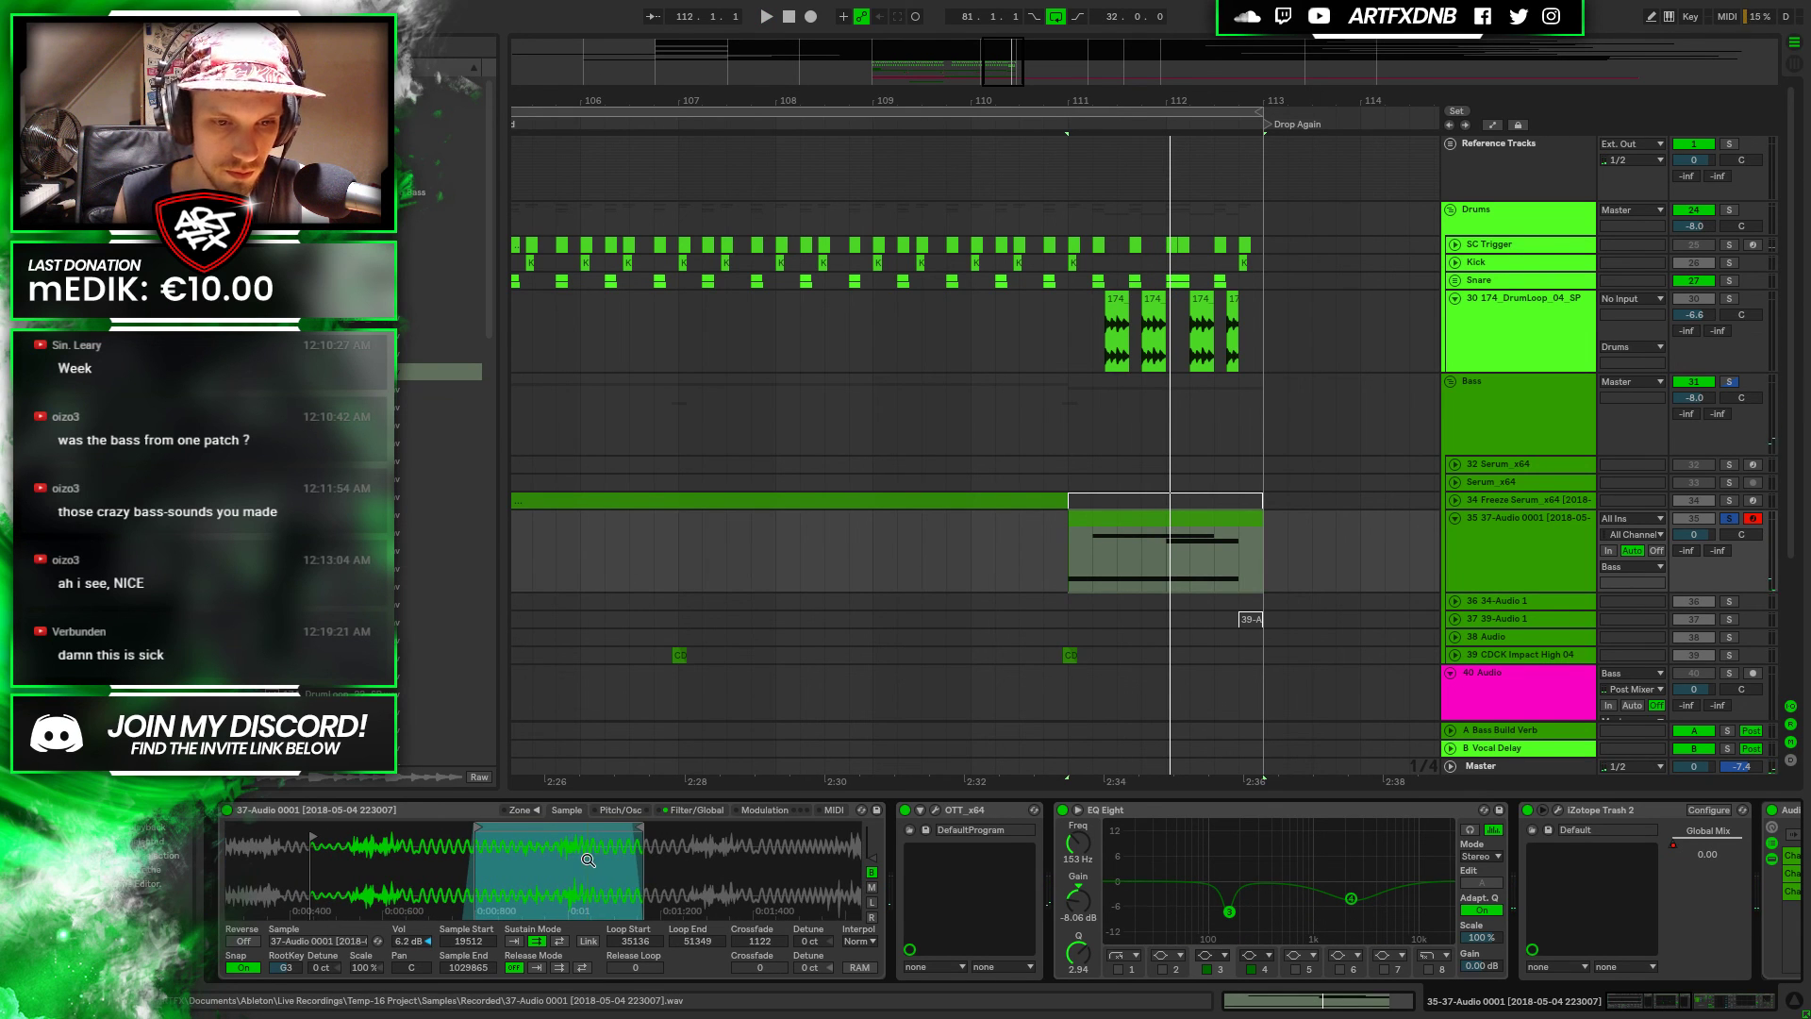
pyautogui.click(582, 940)
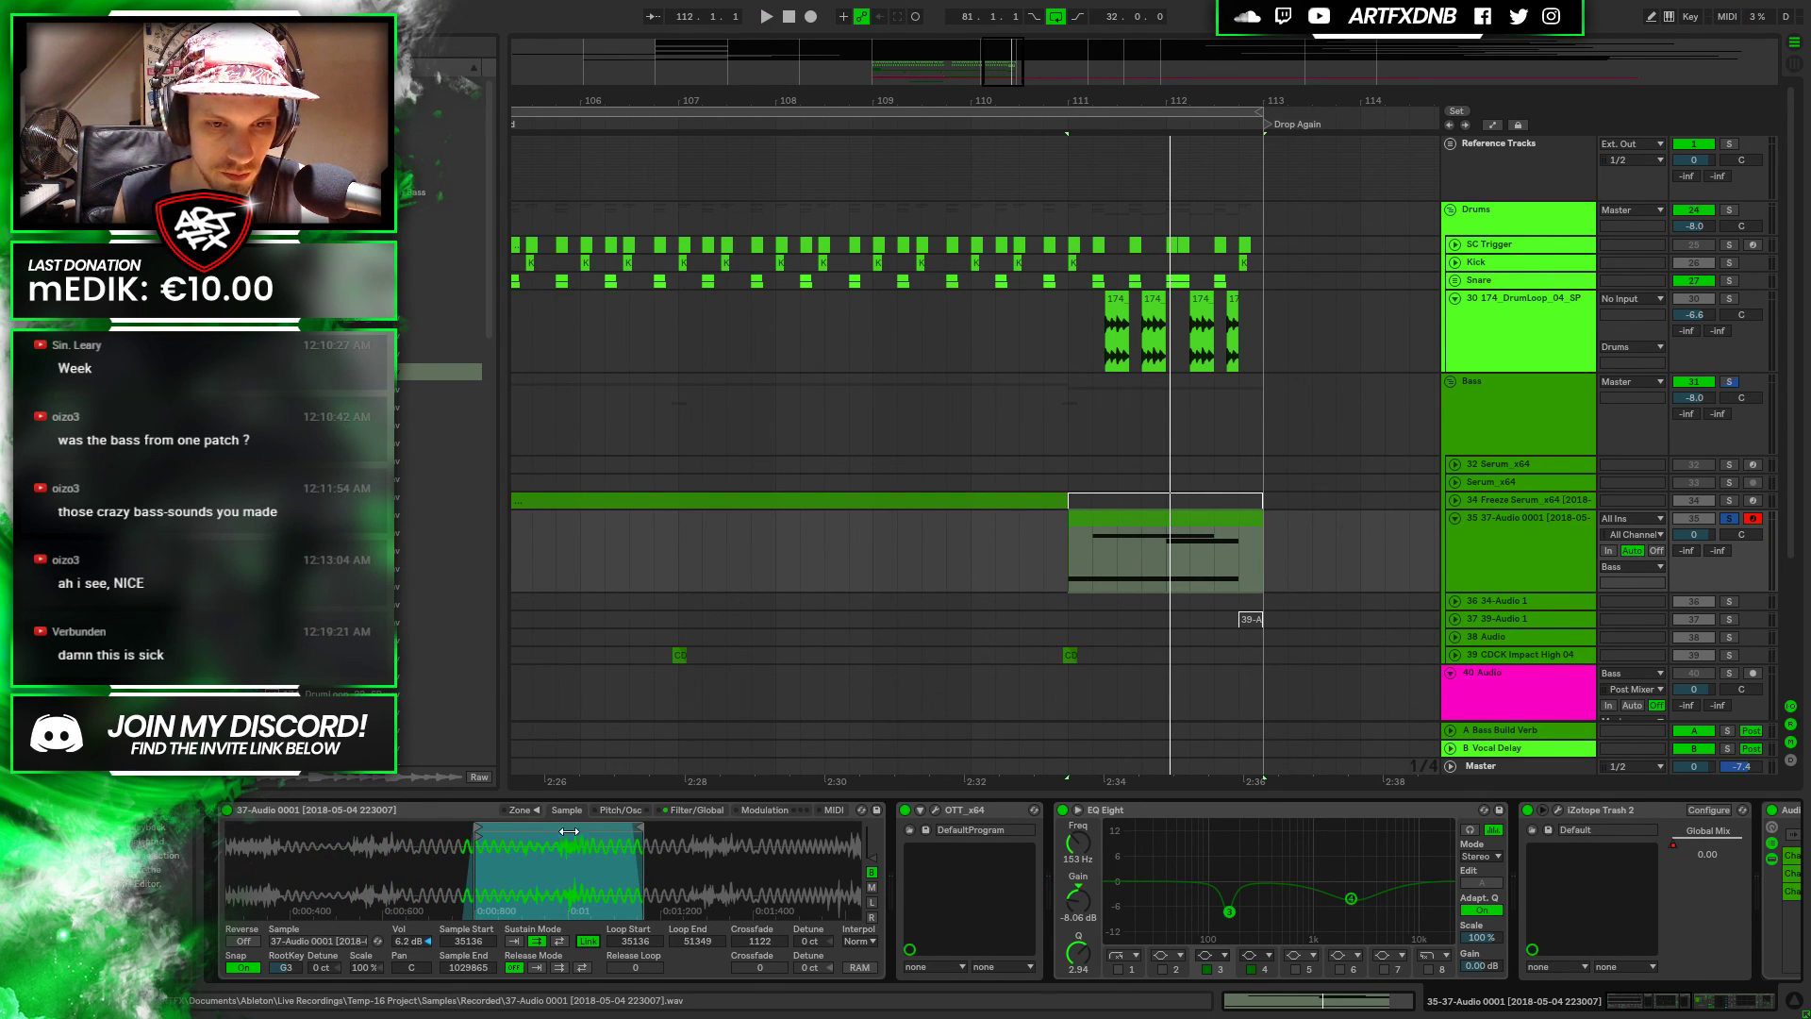
pyautogui.moveTo(569, 830)
pyautogui.mouseDown()
pyautogui.moveTo(853, 844)
pyautogui.moveTo(570, 866)
pyautogui.moveTo(854, 854)
pyautogui.moveTo(544, 836)
pyautogui.moveTo(566, 842)
pyautogui.mouseUp()
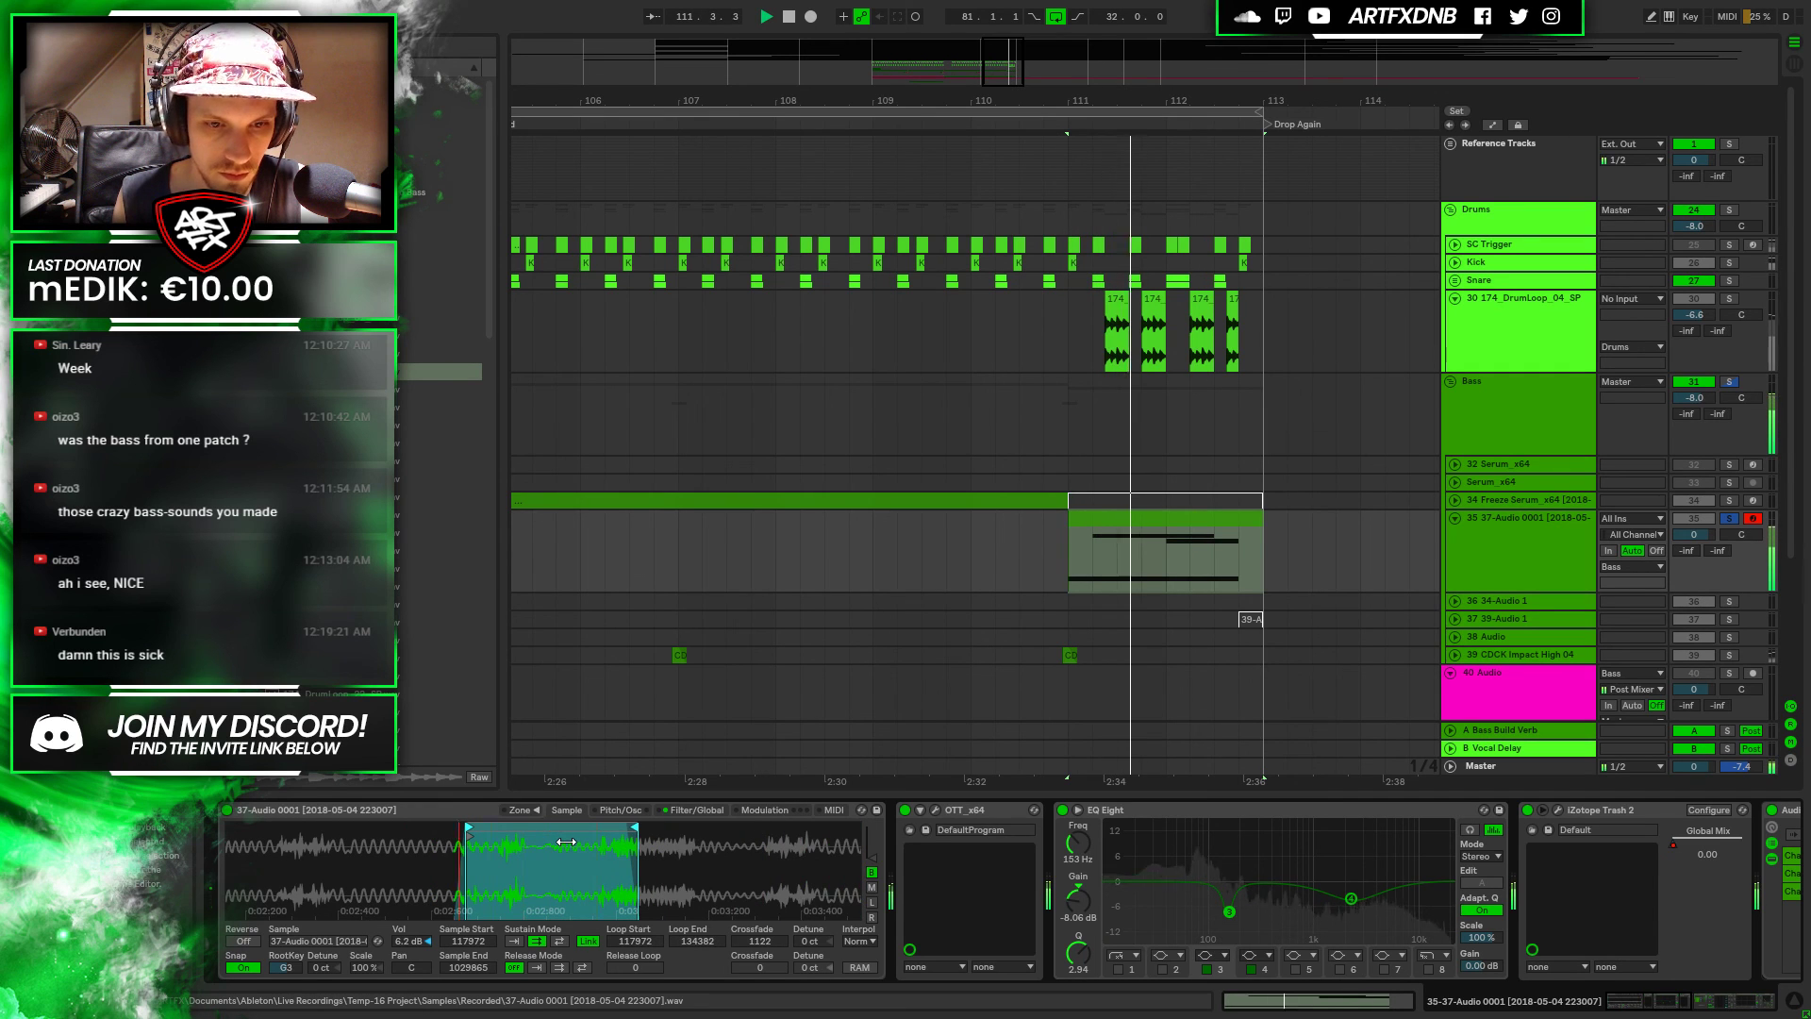
pyautogui.press('space')
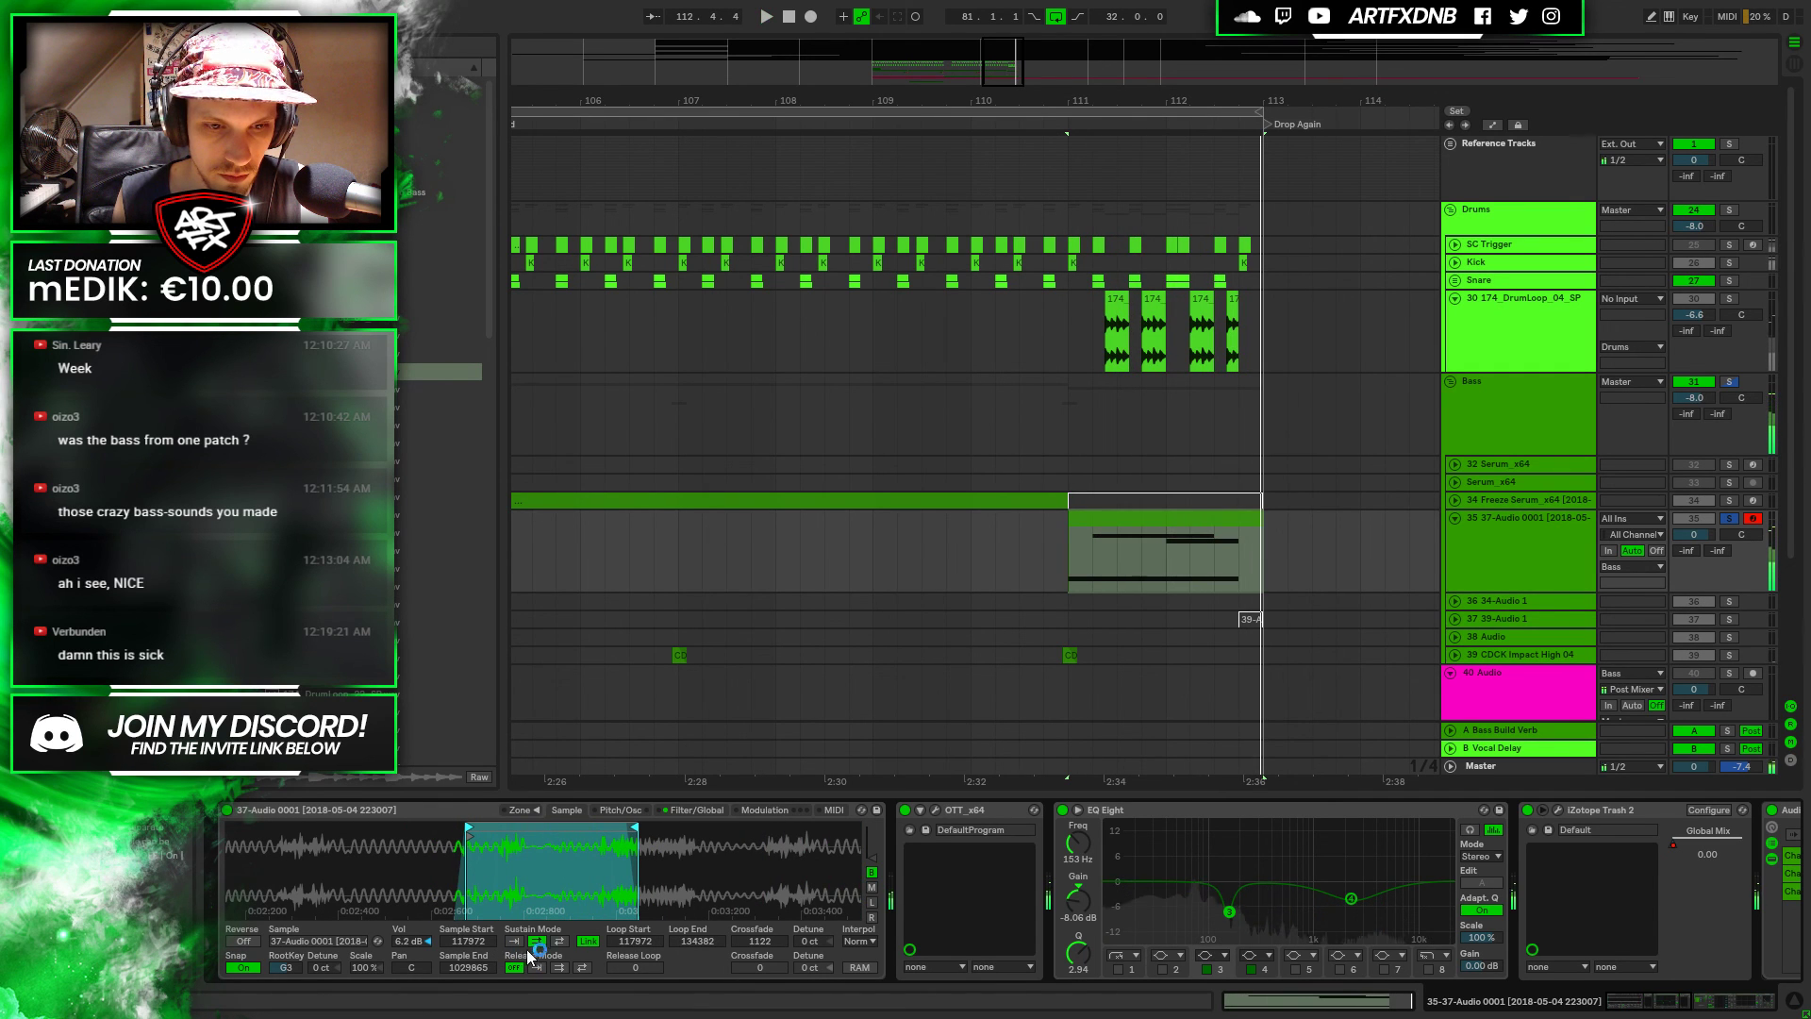
# Unlink the sample start, set it to 98081, extend the loop start to 115235 and audition the sound
pyautogui.moveTo(469, 835); pyautogui.dragTo(441, 836)
pyautogui.press('space')
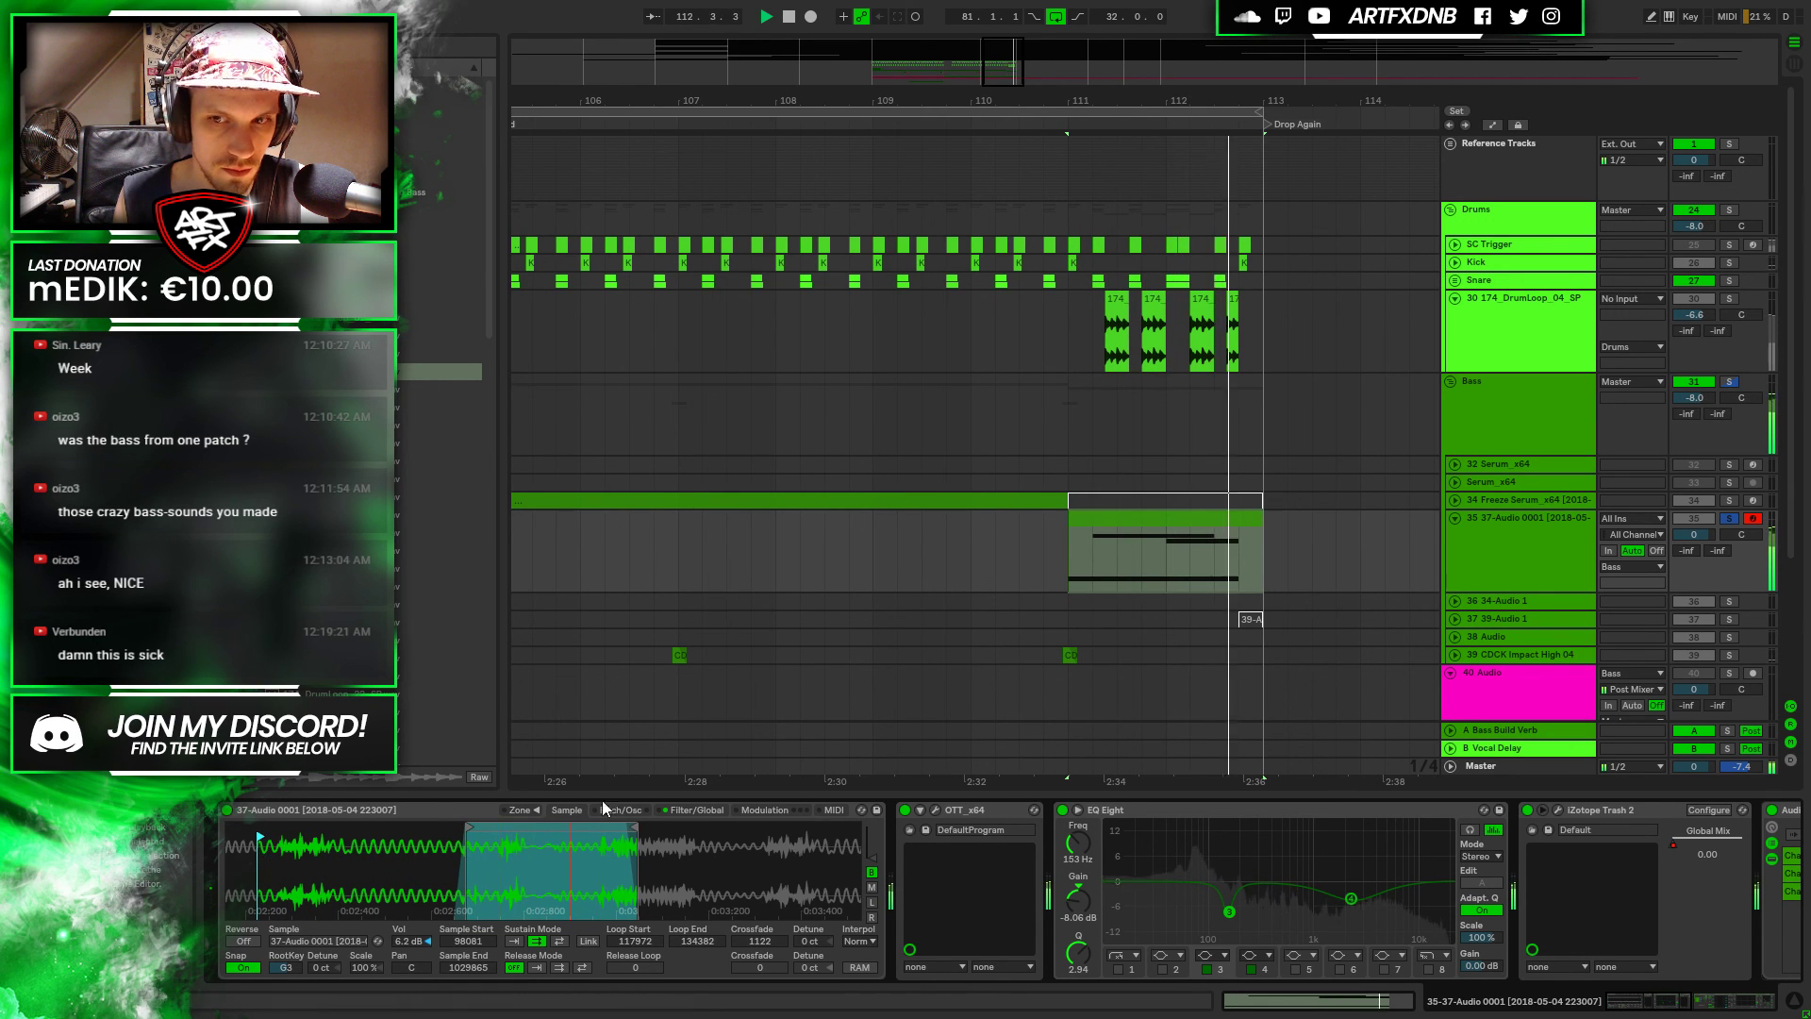
pyautogui.moveTo(471, 826)
pyautogui.mouseDown()
pyautogui.moveTo(372, 819)
pyautogui.moveTo(448, 827)
pyautogui.mouseUp()
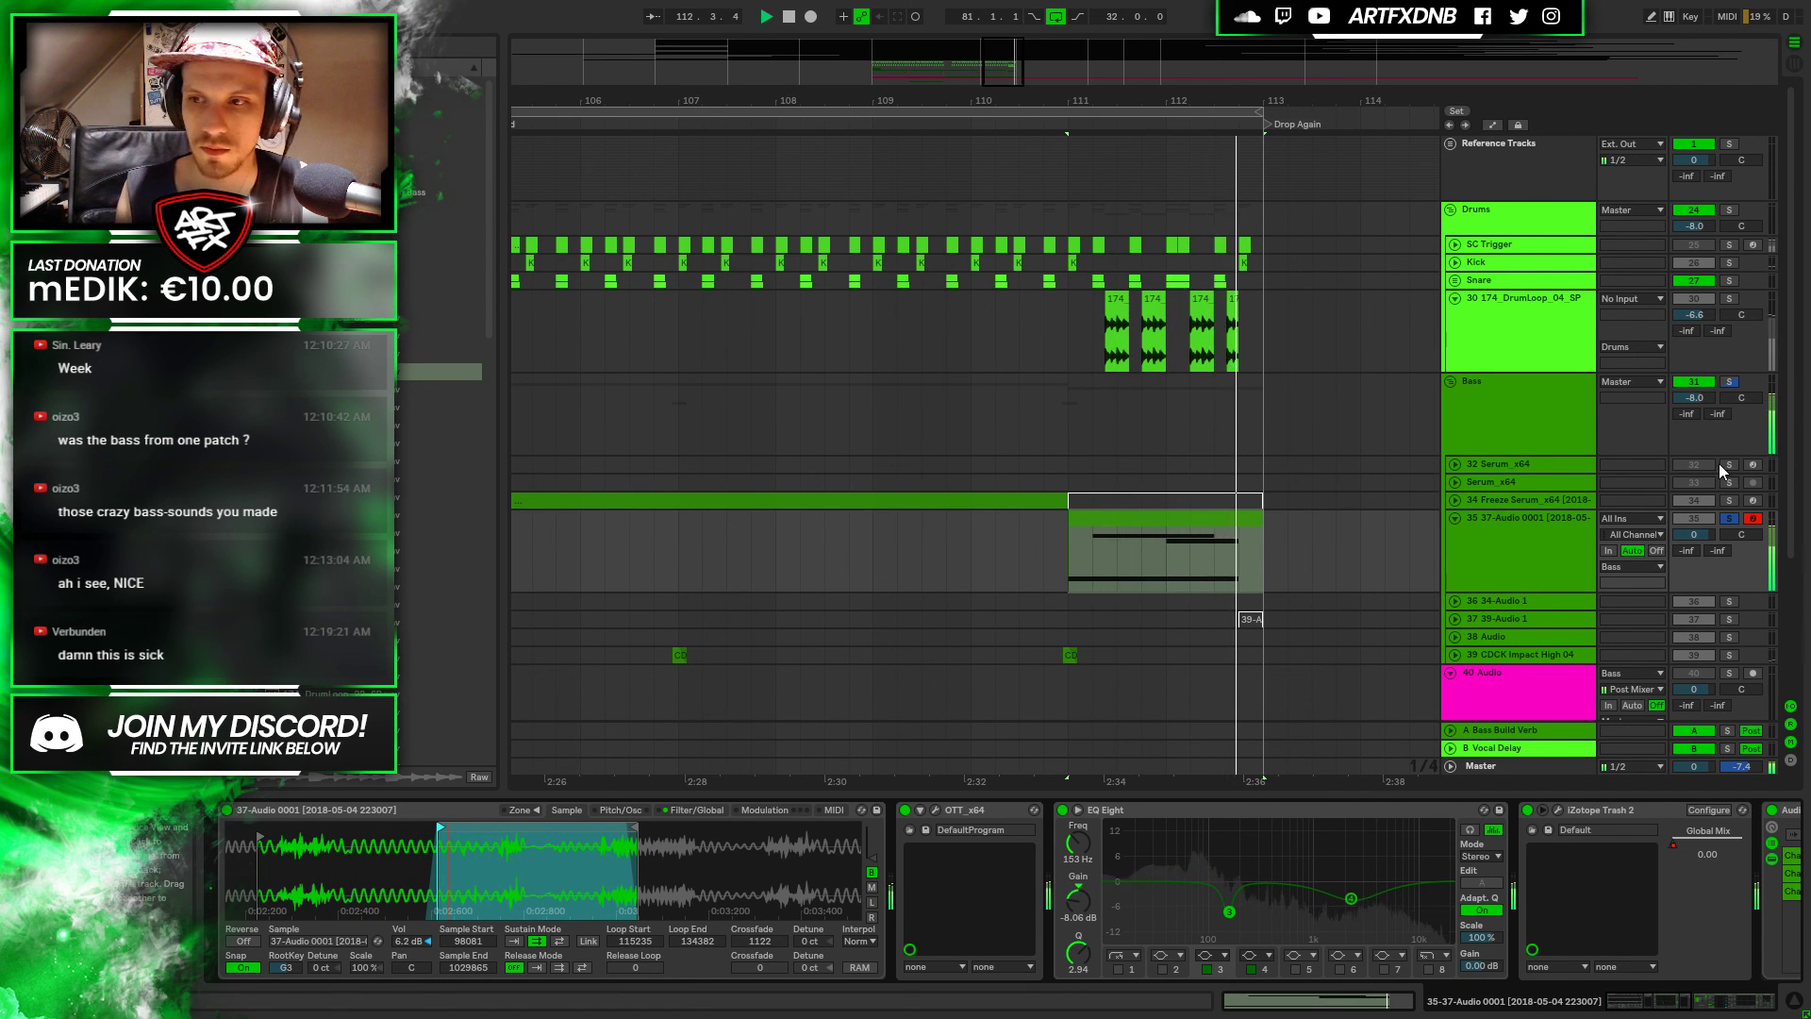
pyautogui.press('space')
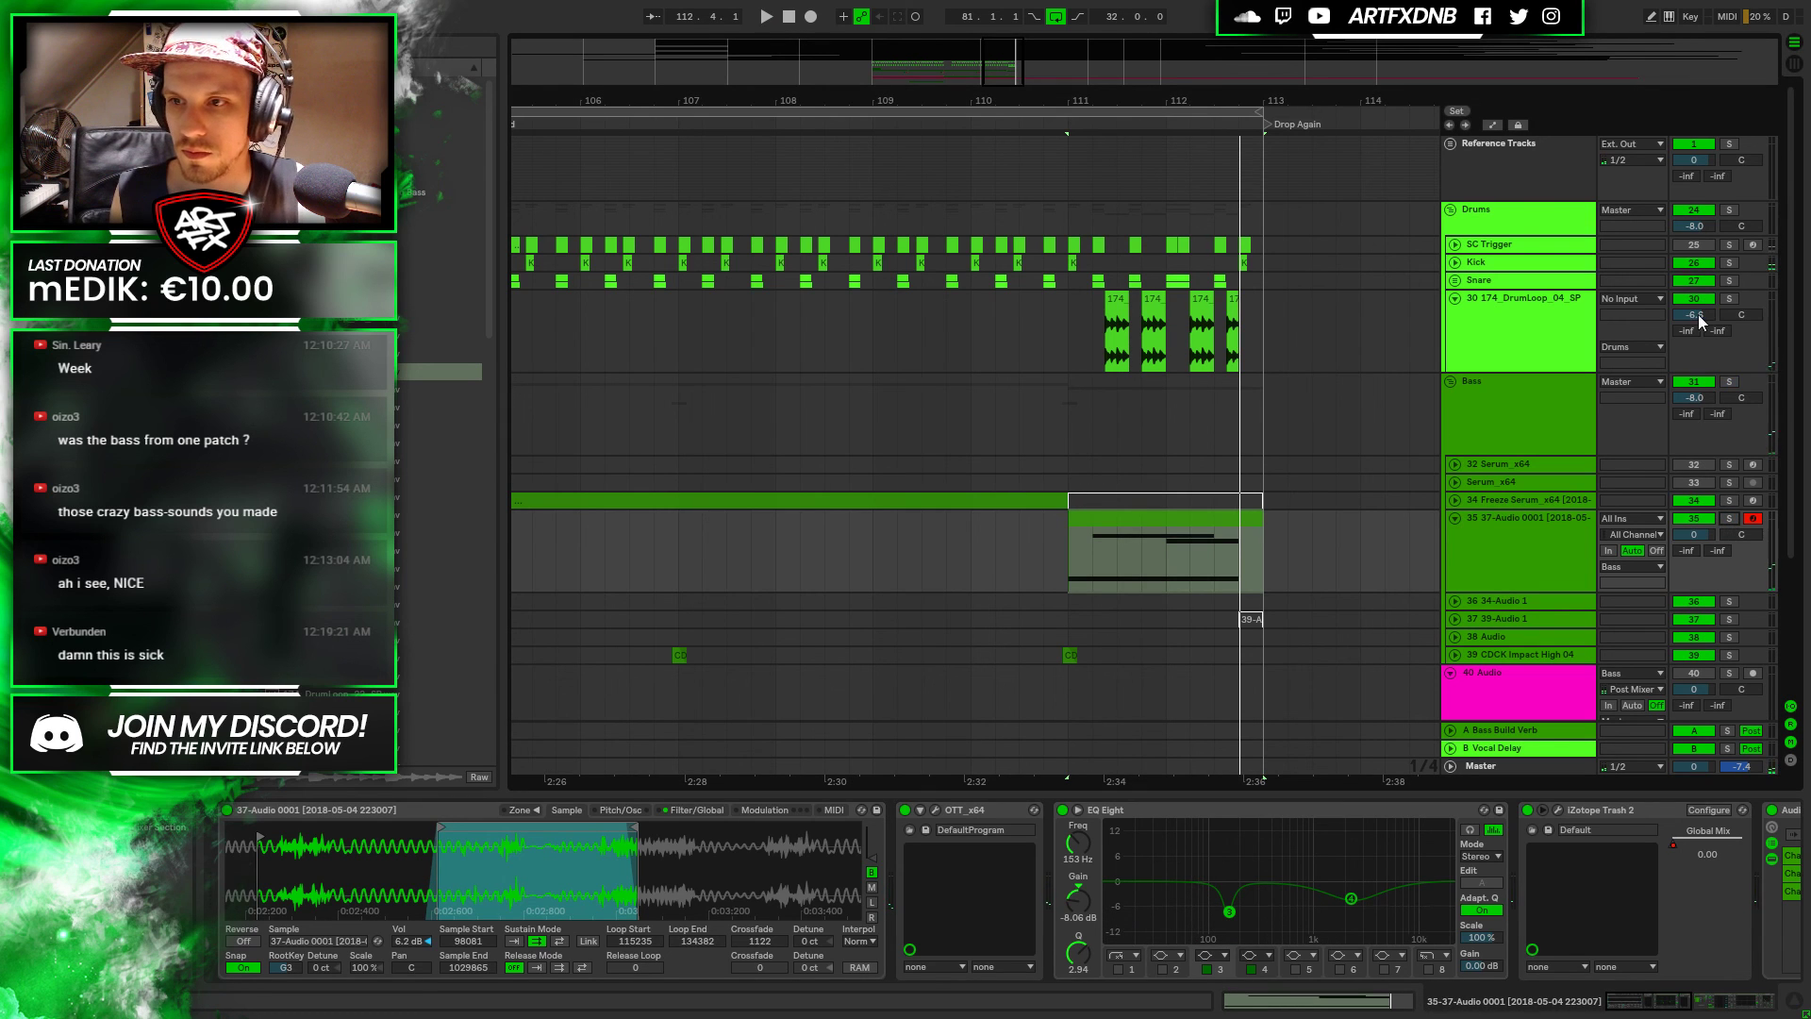
# Mute the 174_DrumLoop_04_SP track and play the full mix from just before bar 110
pyautogui.click(1698, 314)
pyautogui.click(946, 321)
pyautogui.press('space')
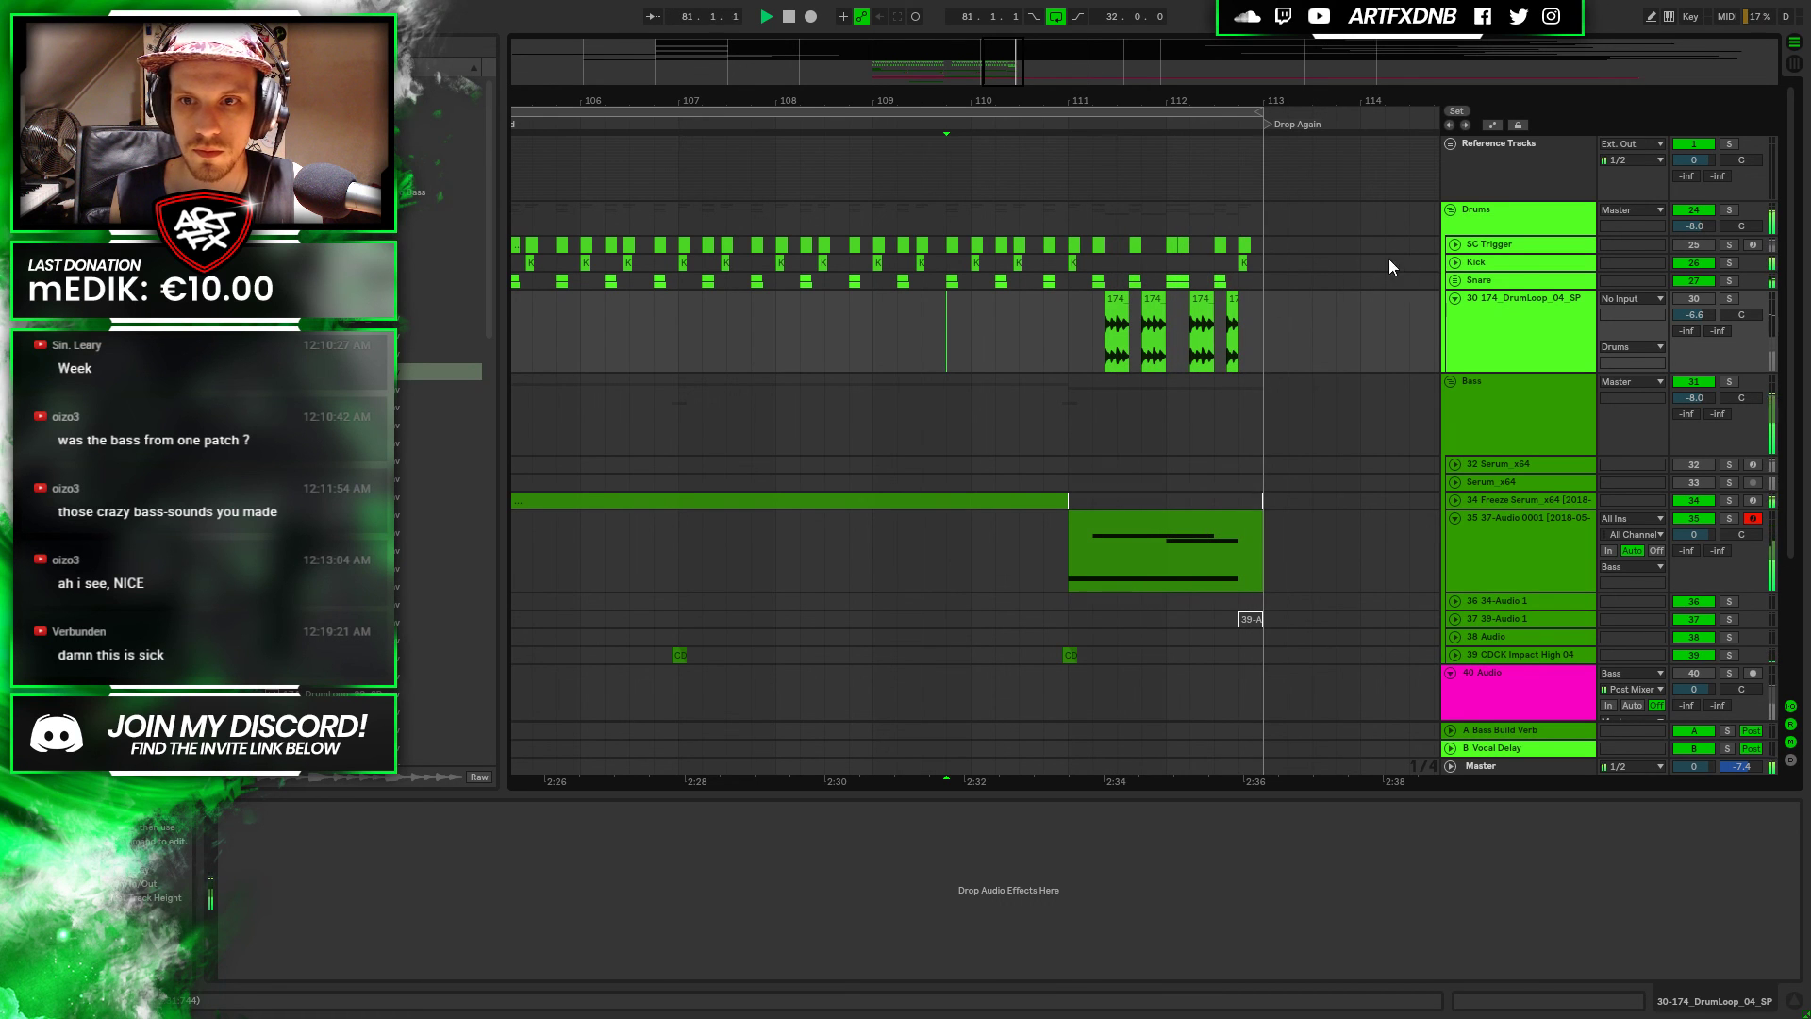
# Unfold the Snare group and move the 112.1.3 clips on Snare, Acoustic Layer and SC Trigger to 112.2.3
pyautogui.click(1456, 280)
pyautogui.moveTo(1206, 97); pyautogui.dragTo(1003, 236)
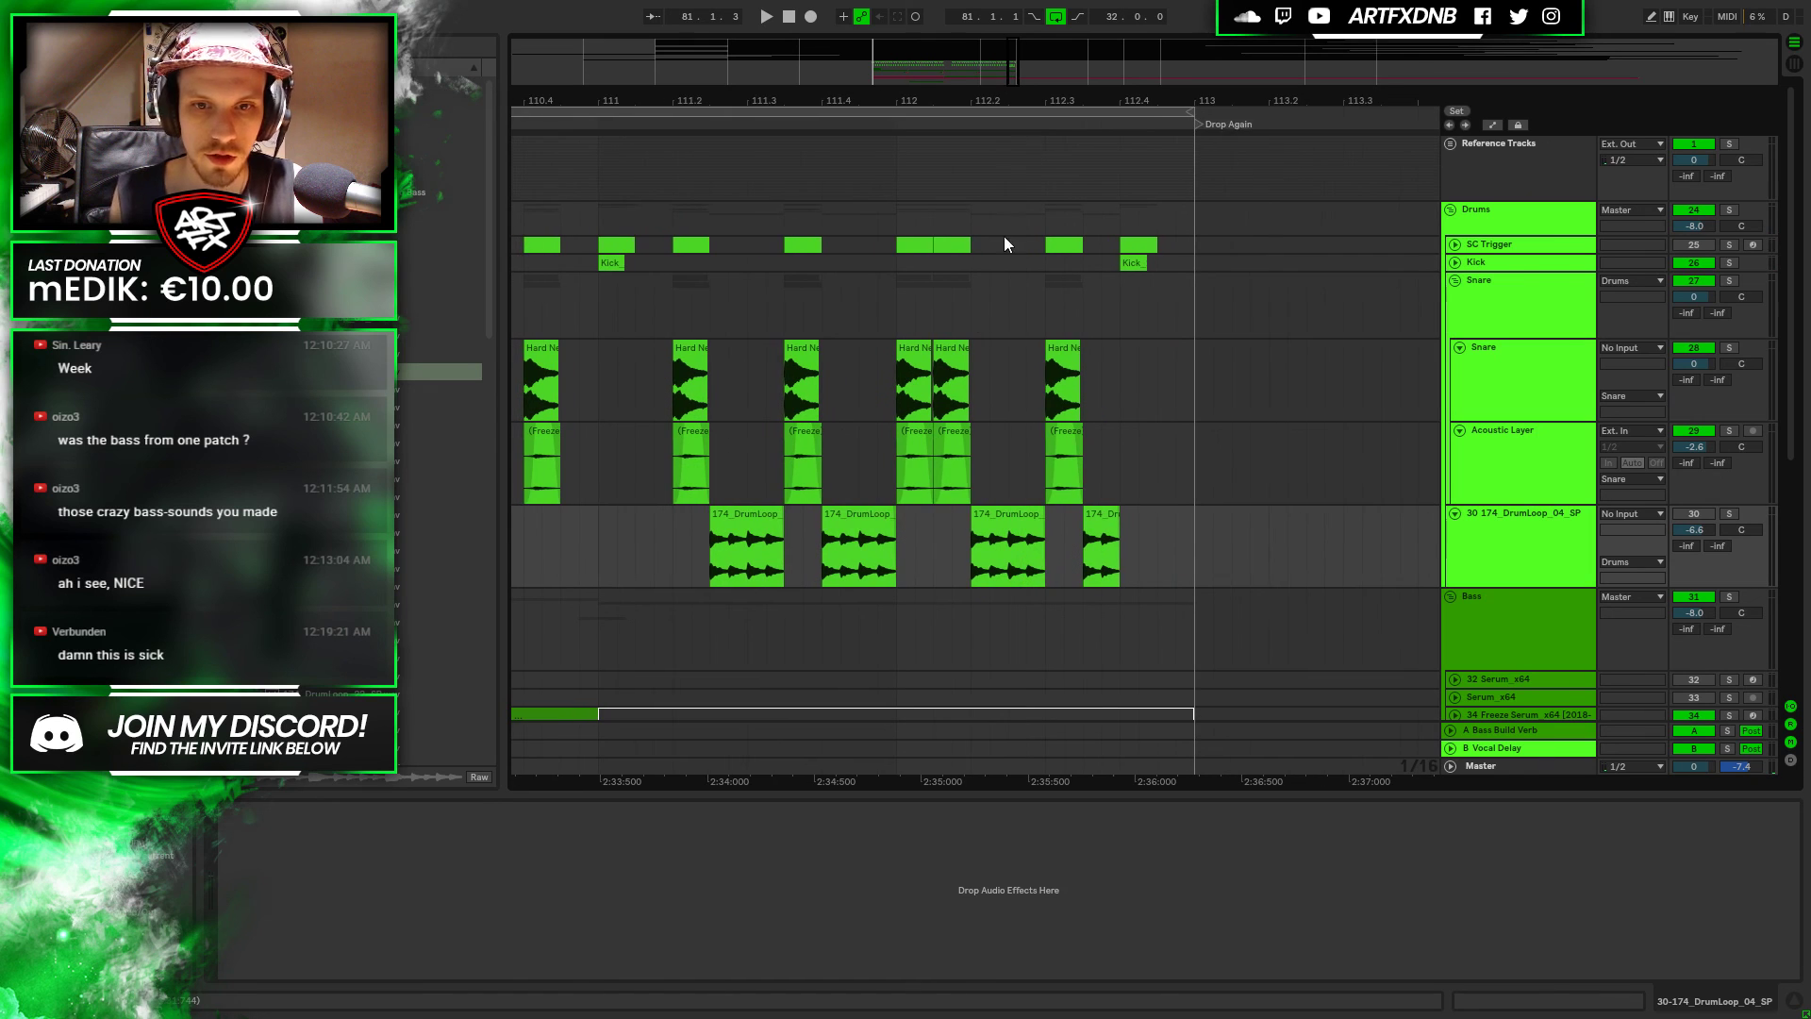
pyautogui.click(957, 349)
pyautogui.click(954, 467)
pyautogui.keyDown('shift'); pyautogui.click(949, 344); pyautogui.keyUp('shift')
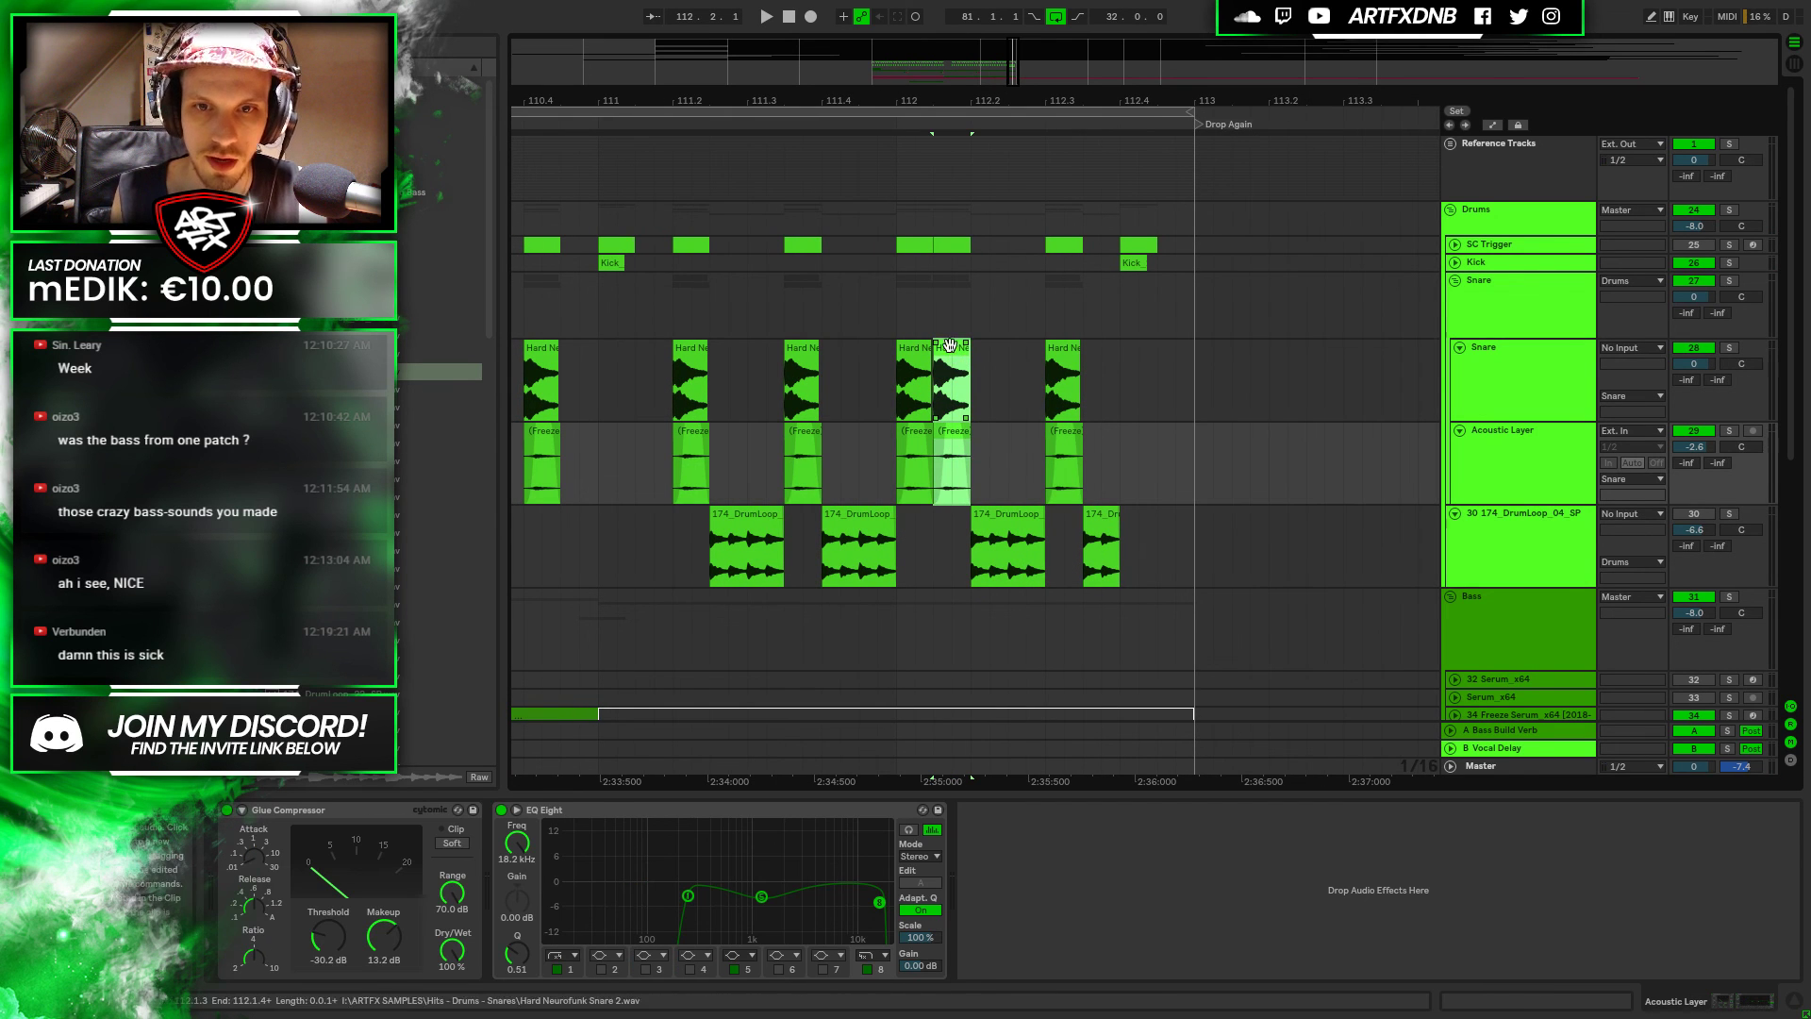
pyautogui.keyDown('shift'); pyautogui.click(954, 248); pyautogui.keyUp('shift')
pyautogui.moveTo(967, 247); pyautogui.dragTo(1028, 246)
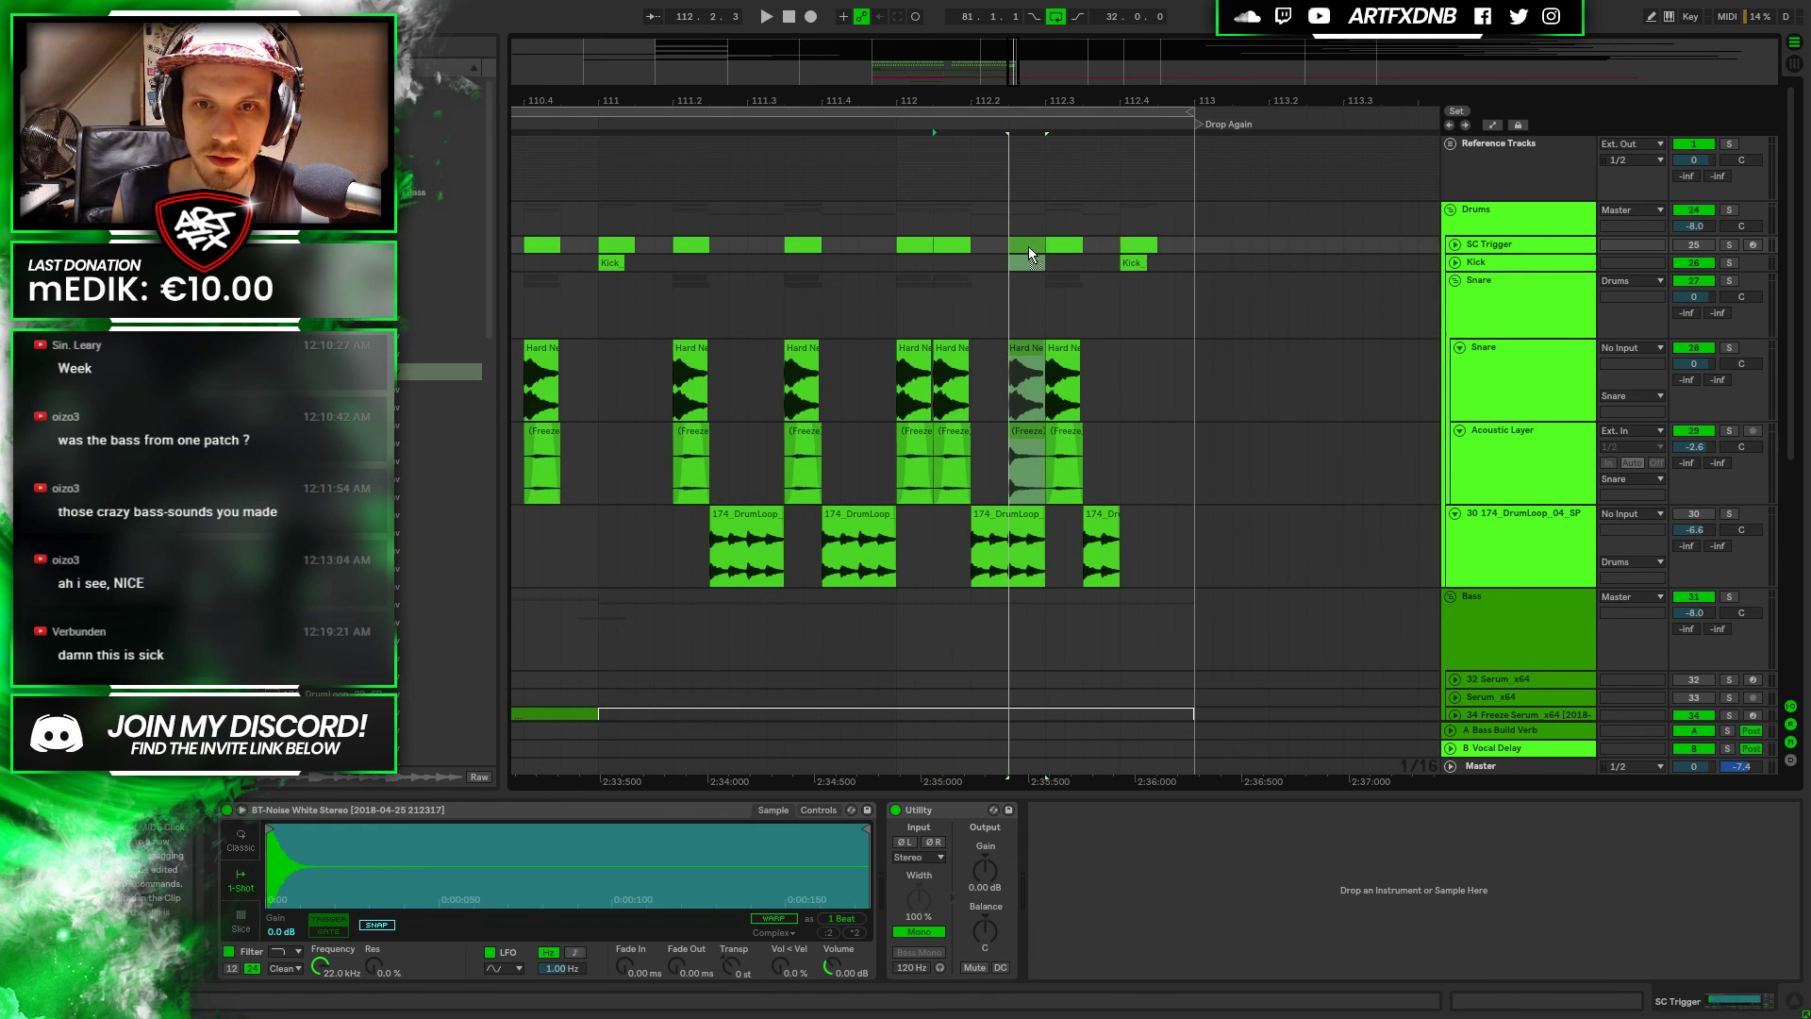
# Delete the snare layer and SC Trigger clips at 112.3.1 and rearrange the last two drum loop slices to start at 112.1.3 and 112.3.1
pyautogui.hotkey('ctrl', 'd')
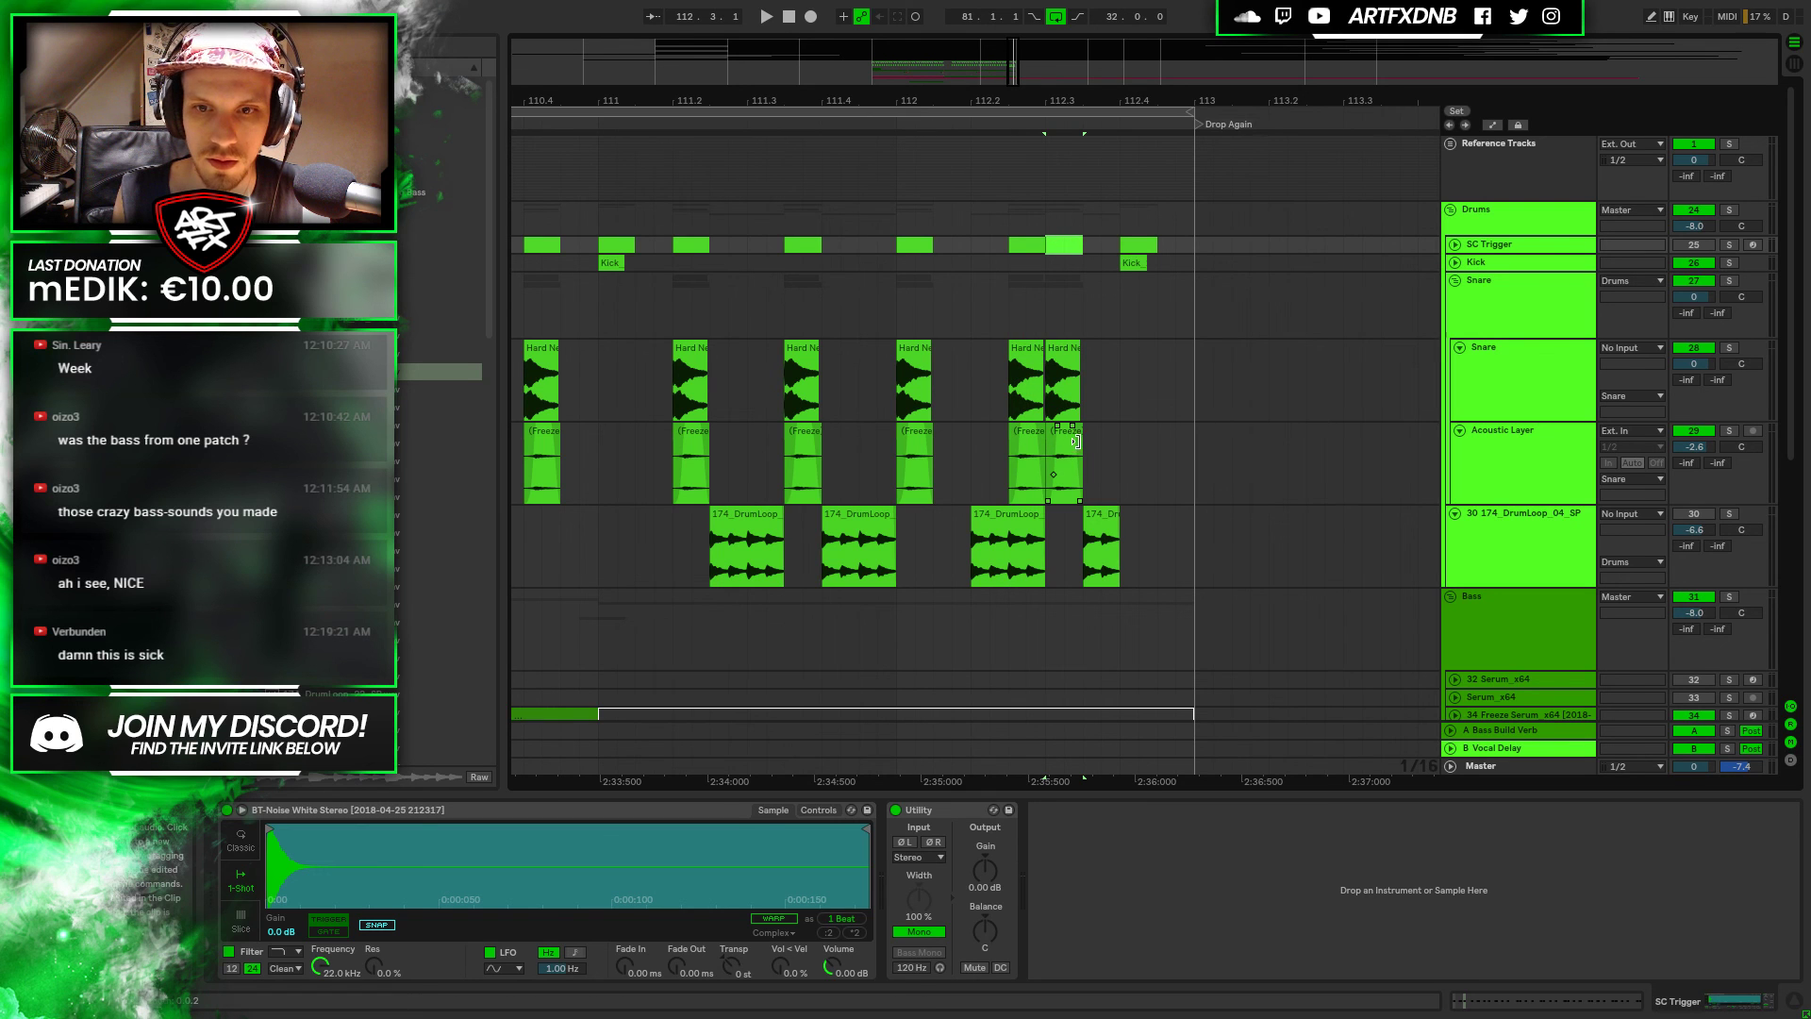
pyautogui.press('Delete')
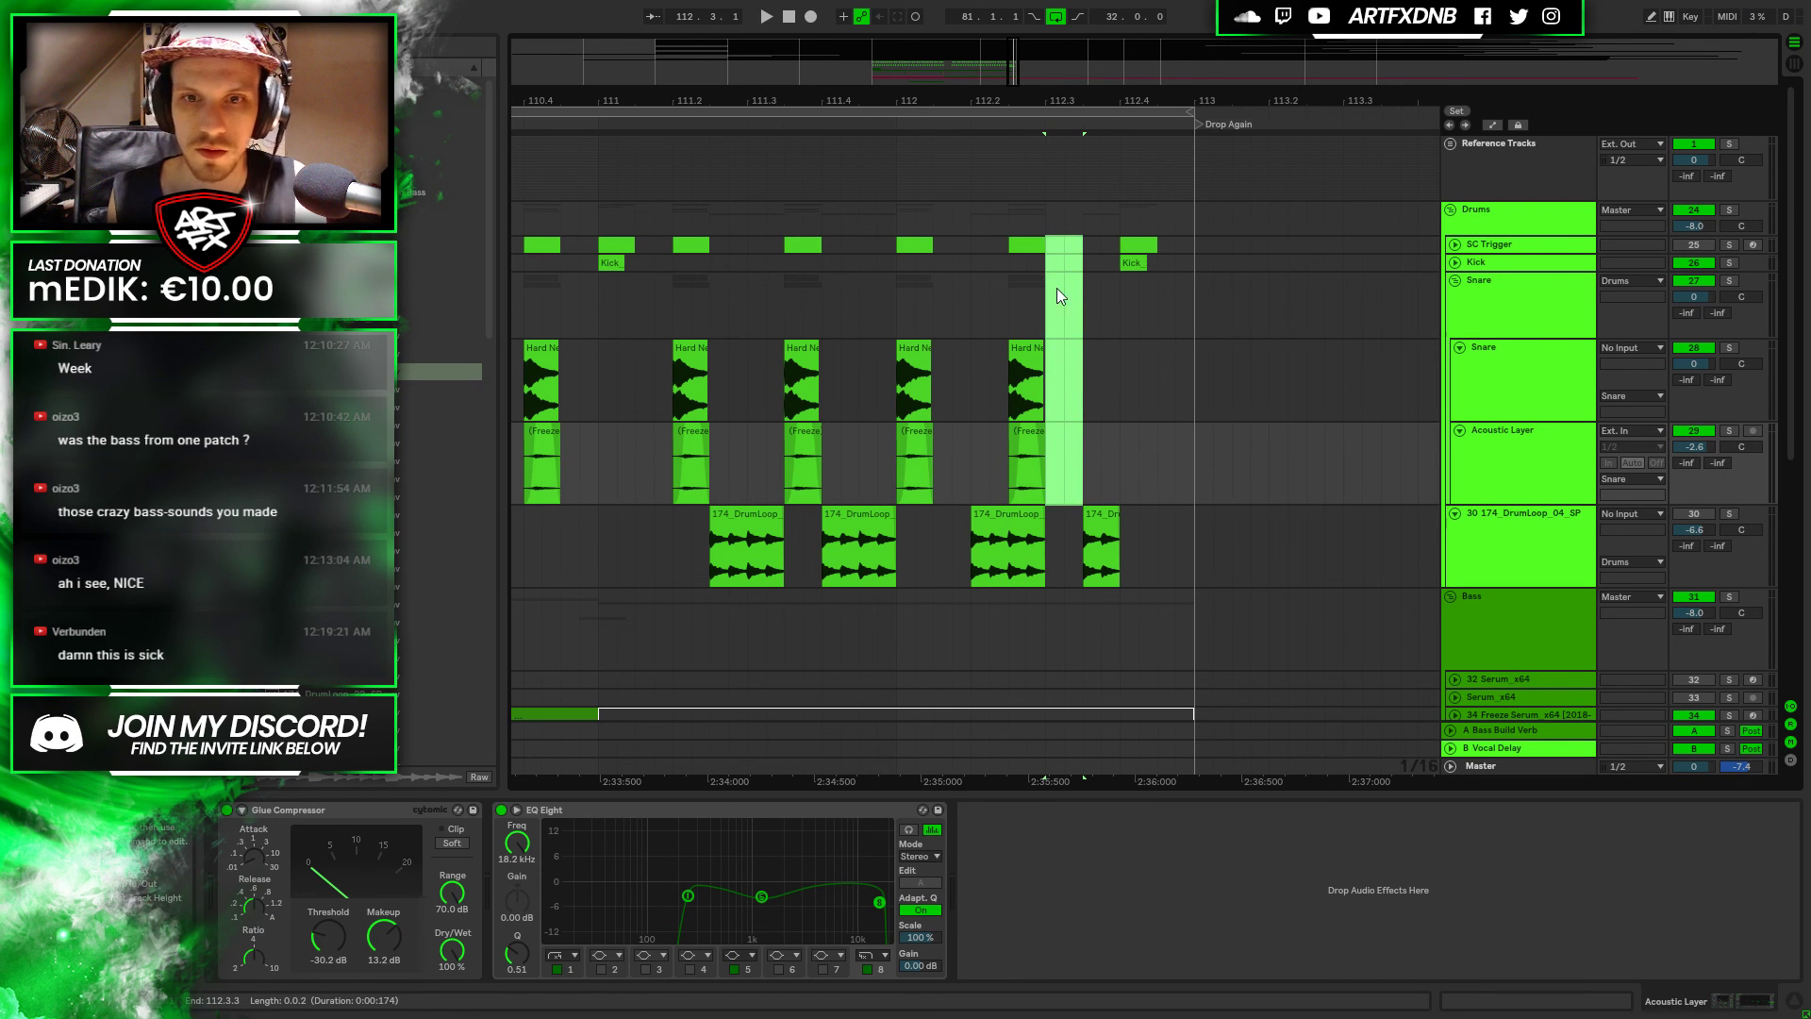
pyautogui.moveTo(1013, 517); pyautogui.dragTo(1090, 524)
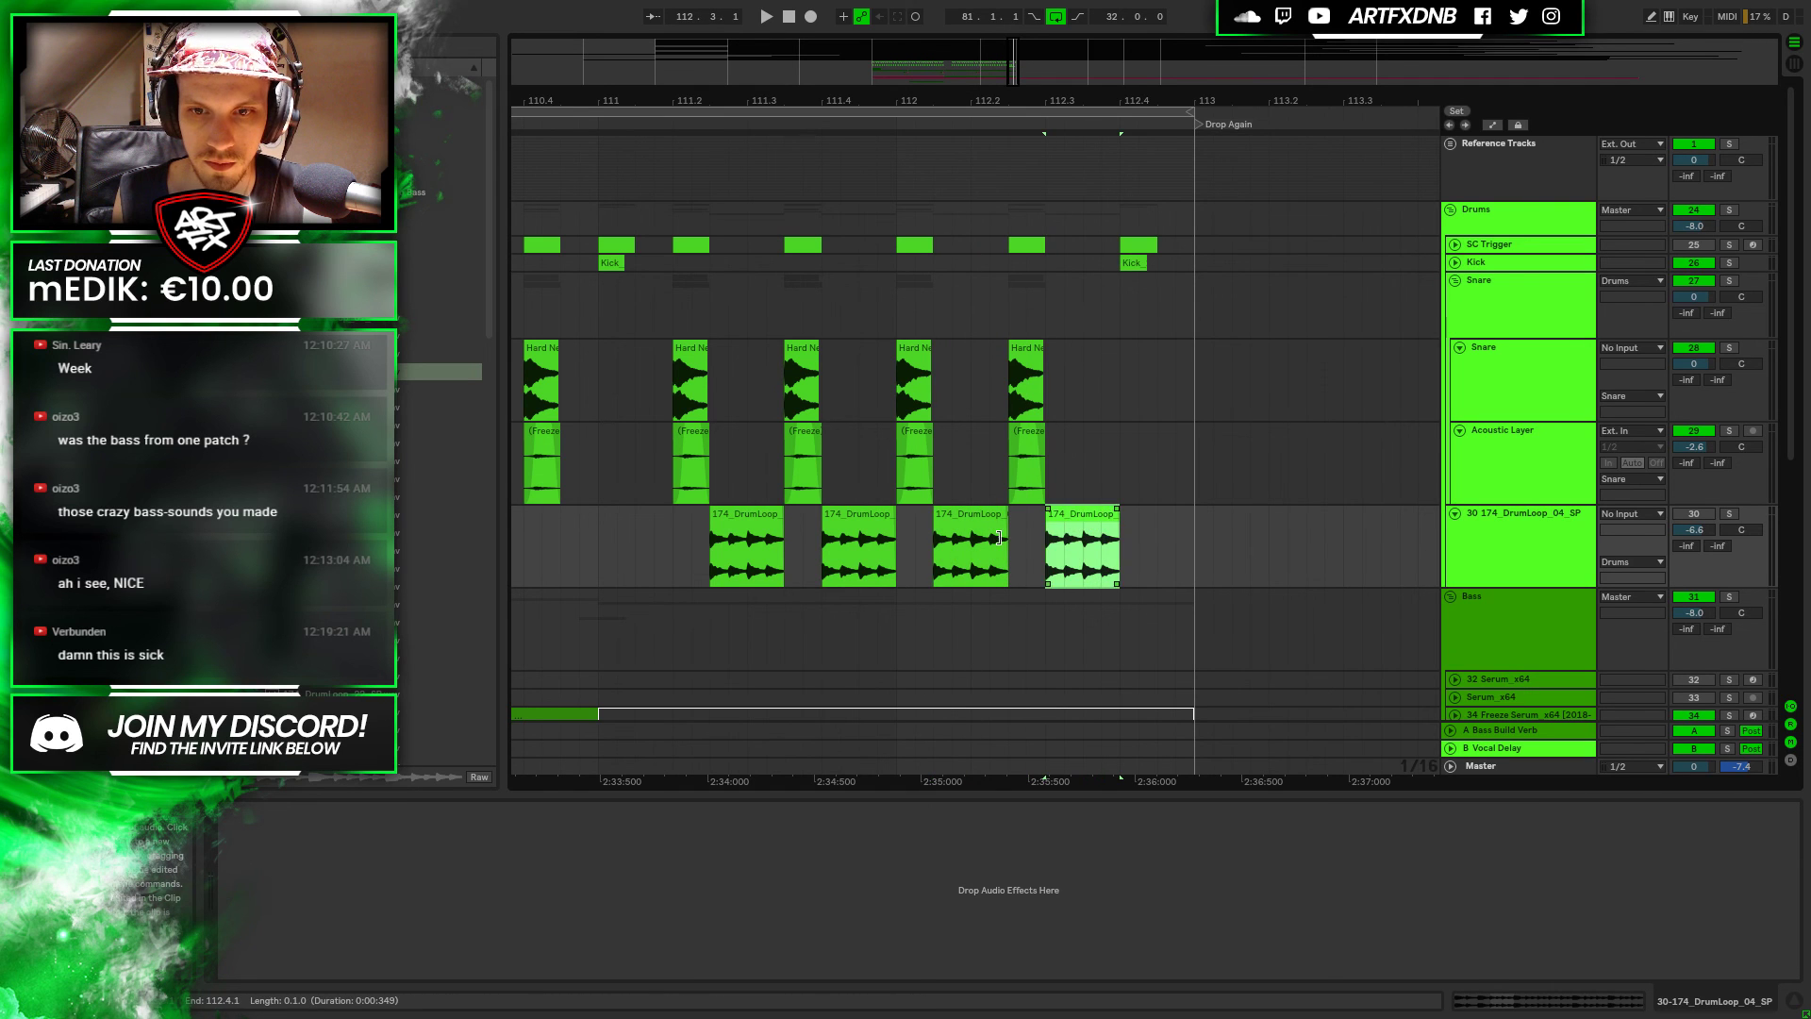
# Play the revised drum pattern from bar 111 and fold the Snare group
pyautogui.click(608, 542)
pyautogui.press('space')
pyautogui.press('space')
pyautogui.press('space')
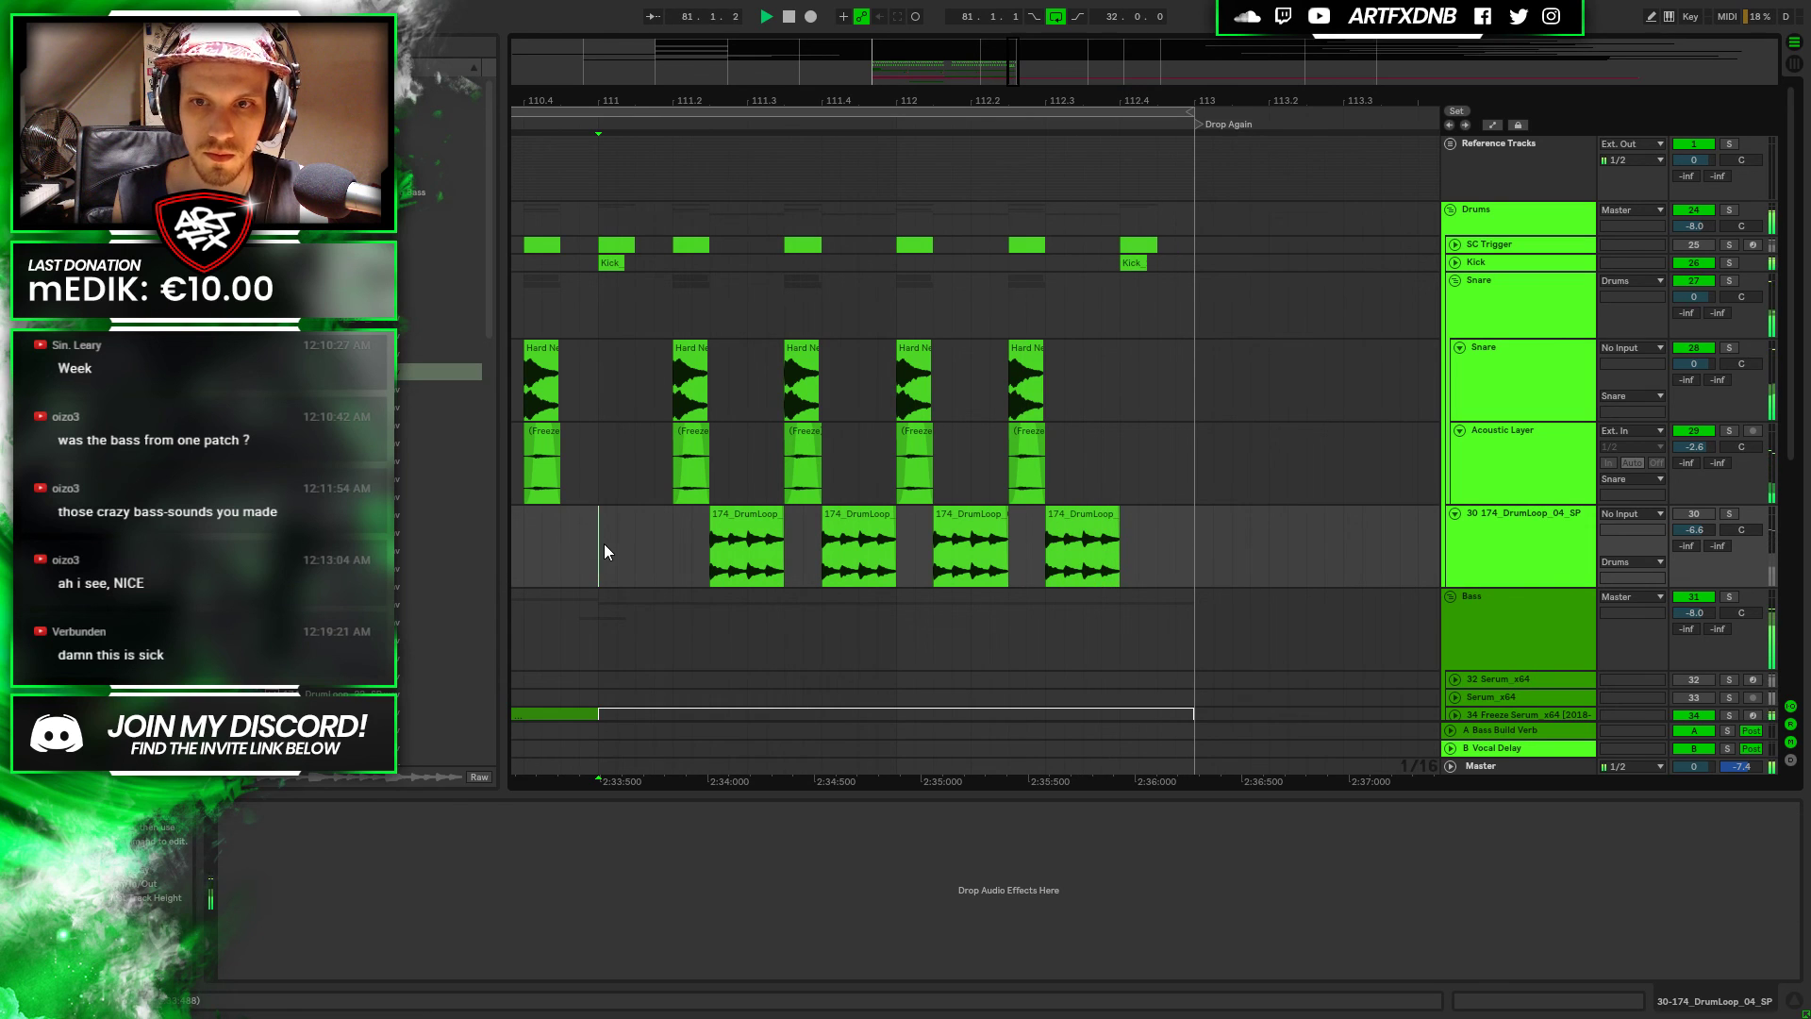
pyautogui.press('space')
pyautogui.click(1452, 283)
# Try adding short high notes, including a D#5 around beat 1.3, to track 35's MIDI clip and play it
pyautogui.doubleClick(901, 446)
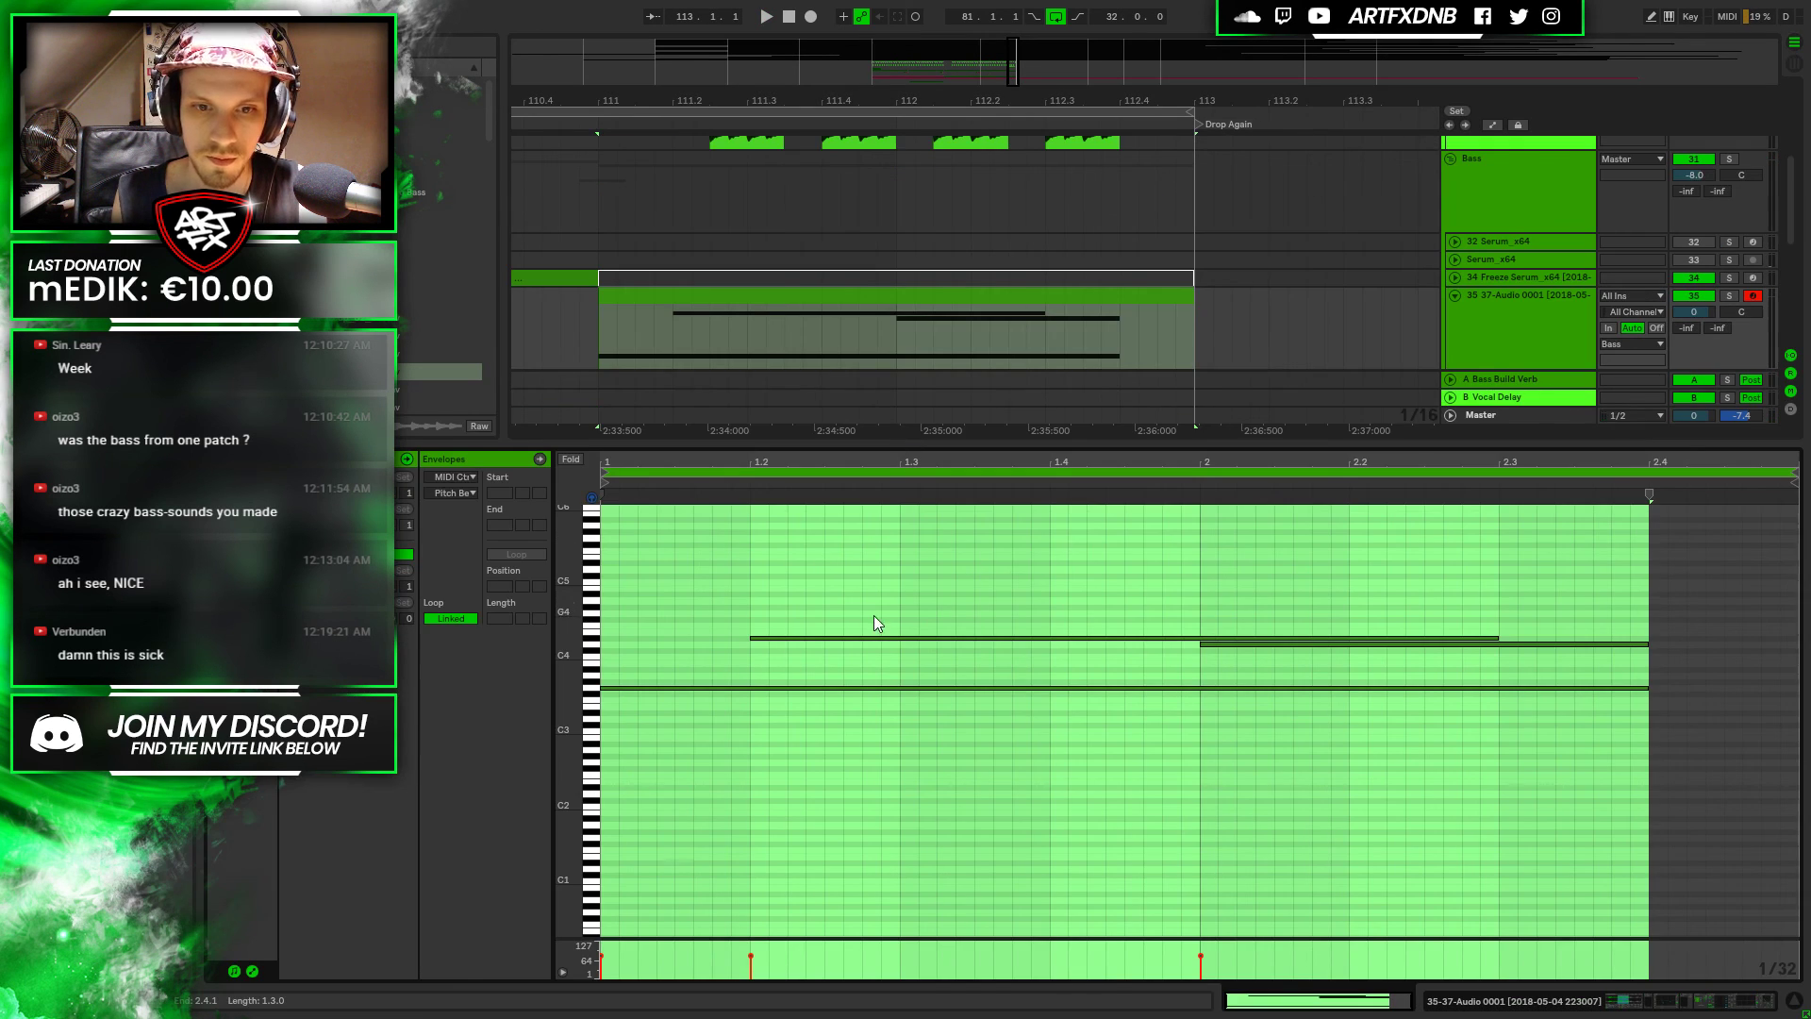
pyautogui.click(850, 530)
pyautogui.doubleClick(851, 530)
pyautogui.moveTo(925, 531); pyautogui.dragTo(912, 566)
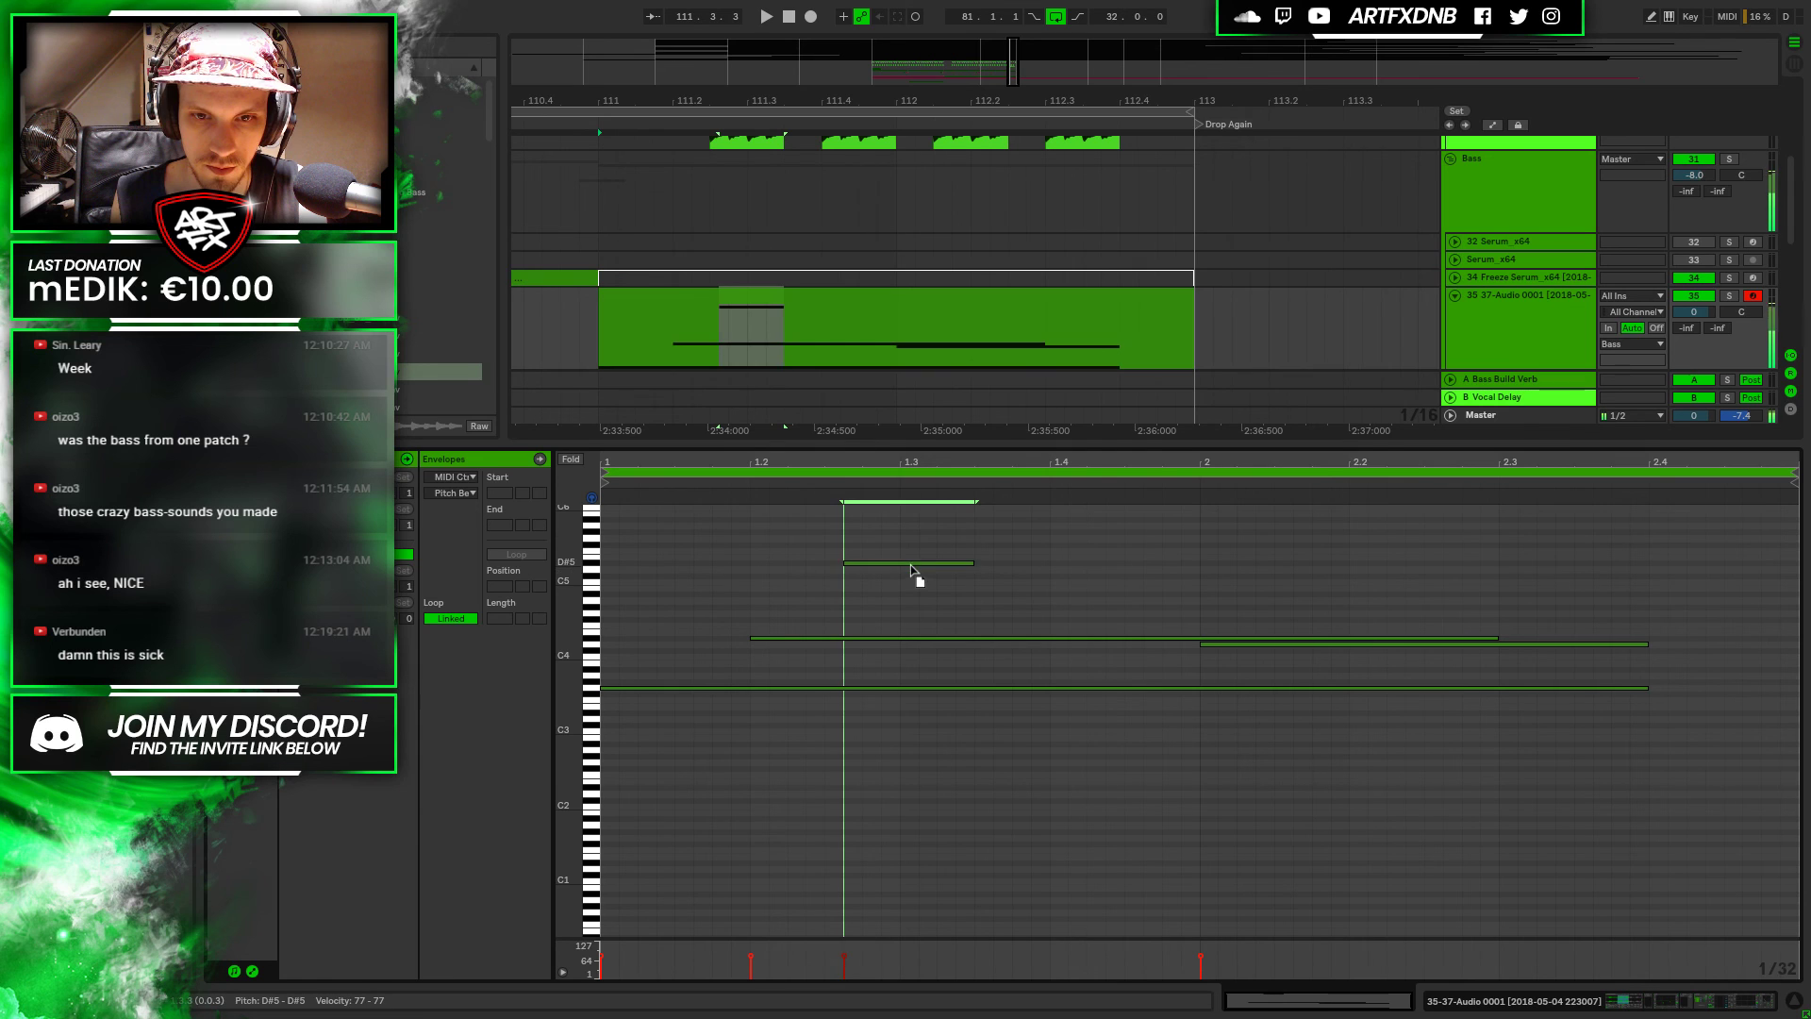
pyautogui.press('space')
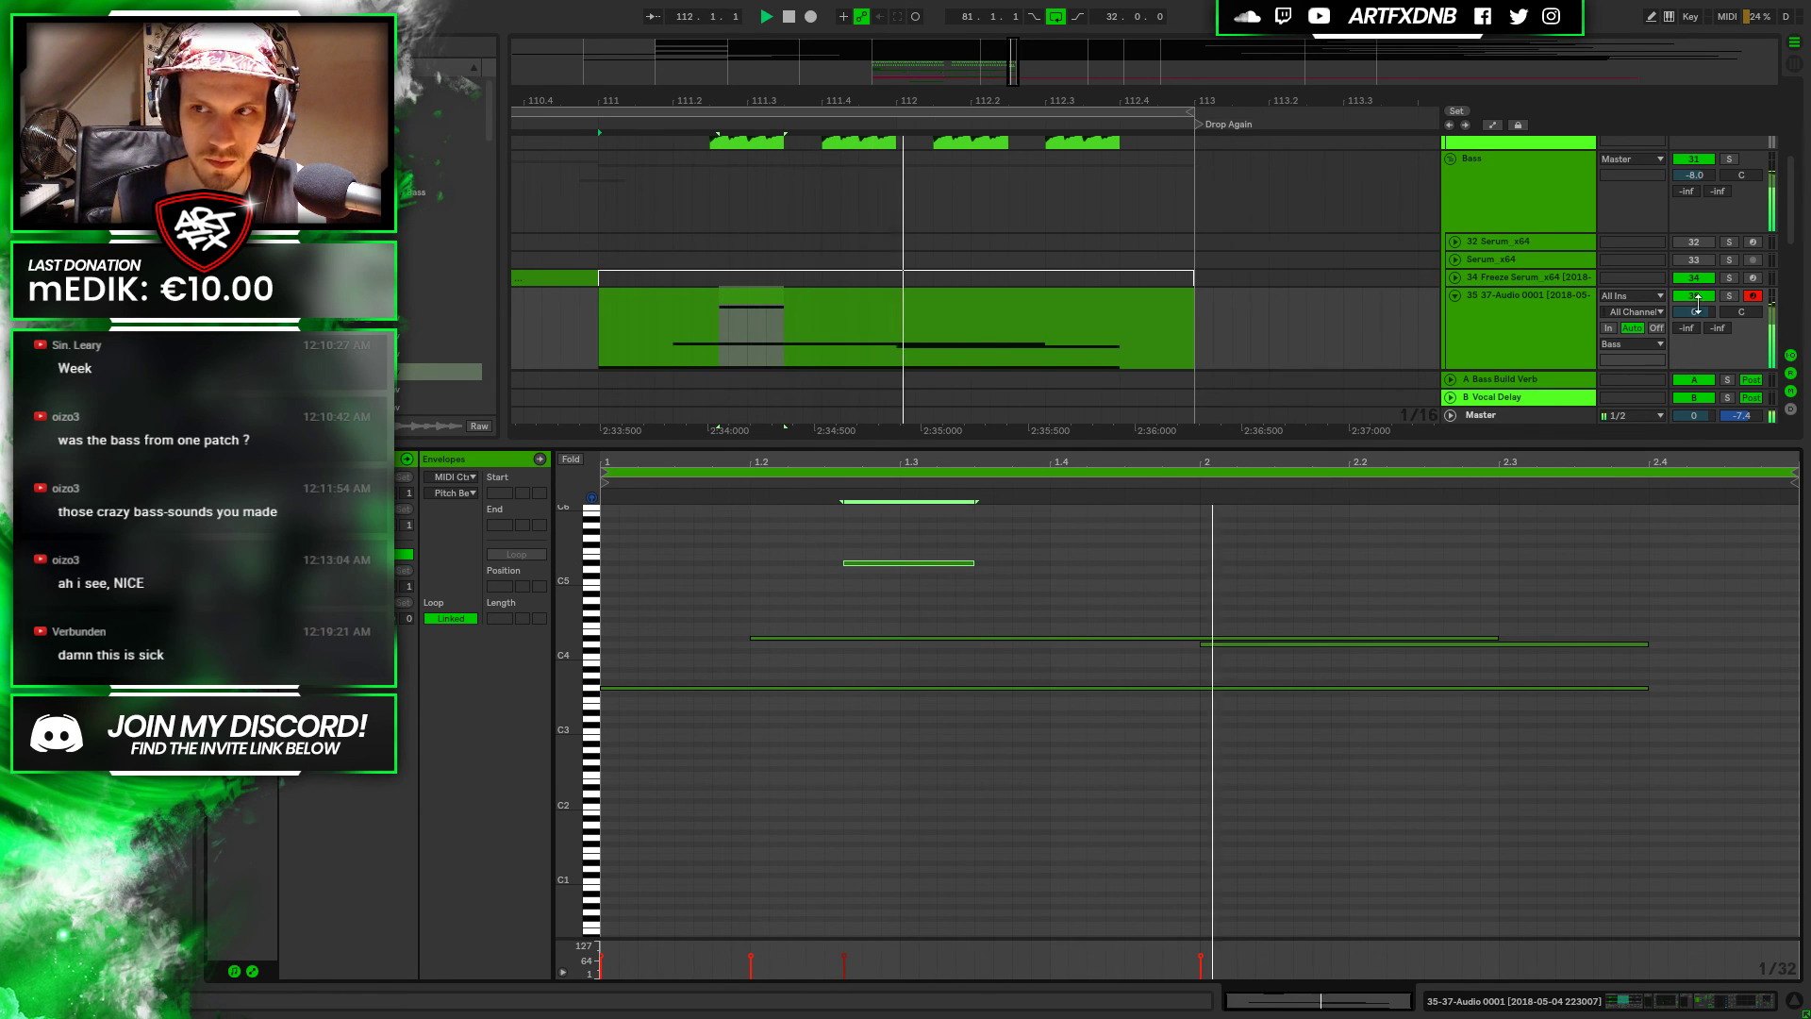
# Solo track 35, remove the added high notes from its MIDI clip and play it
pyautogui.click(1738, 303)
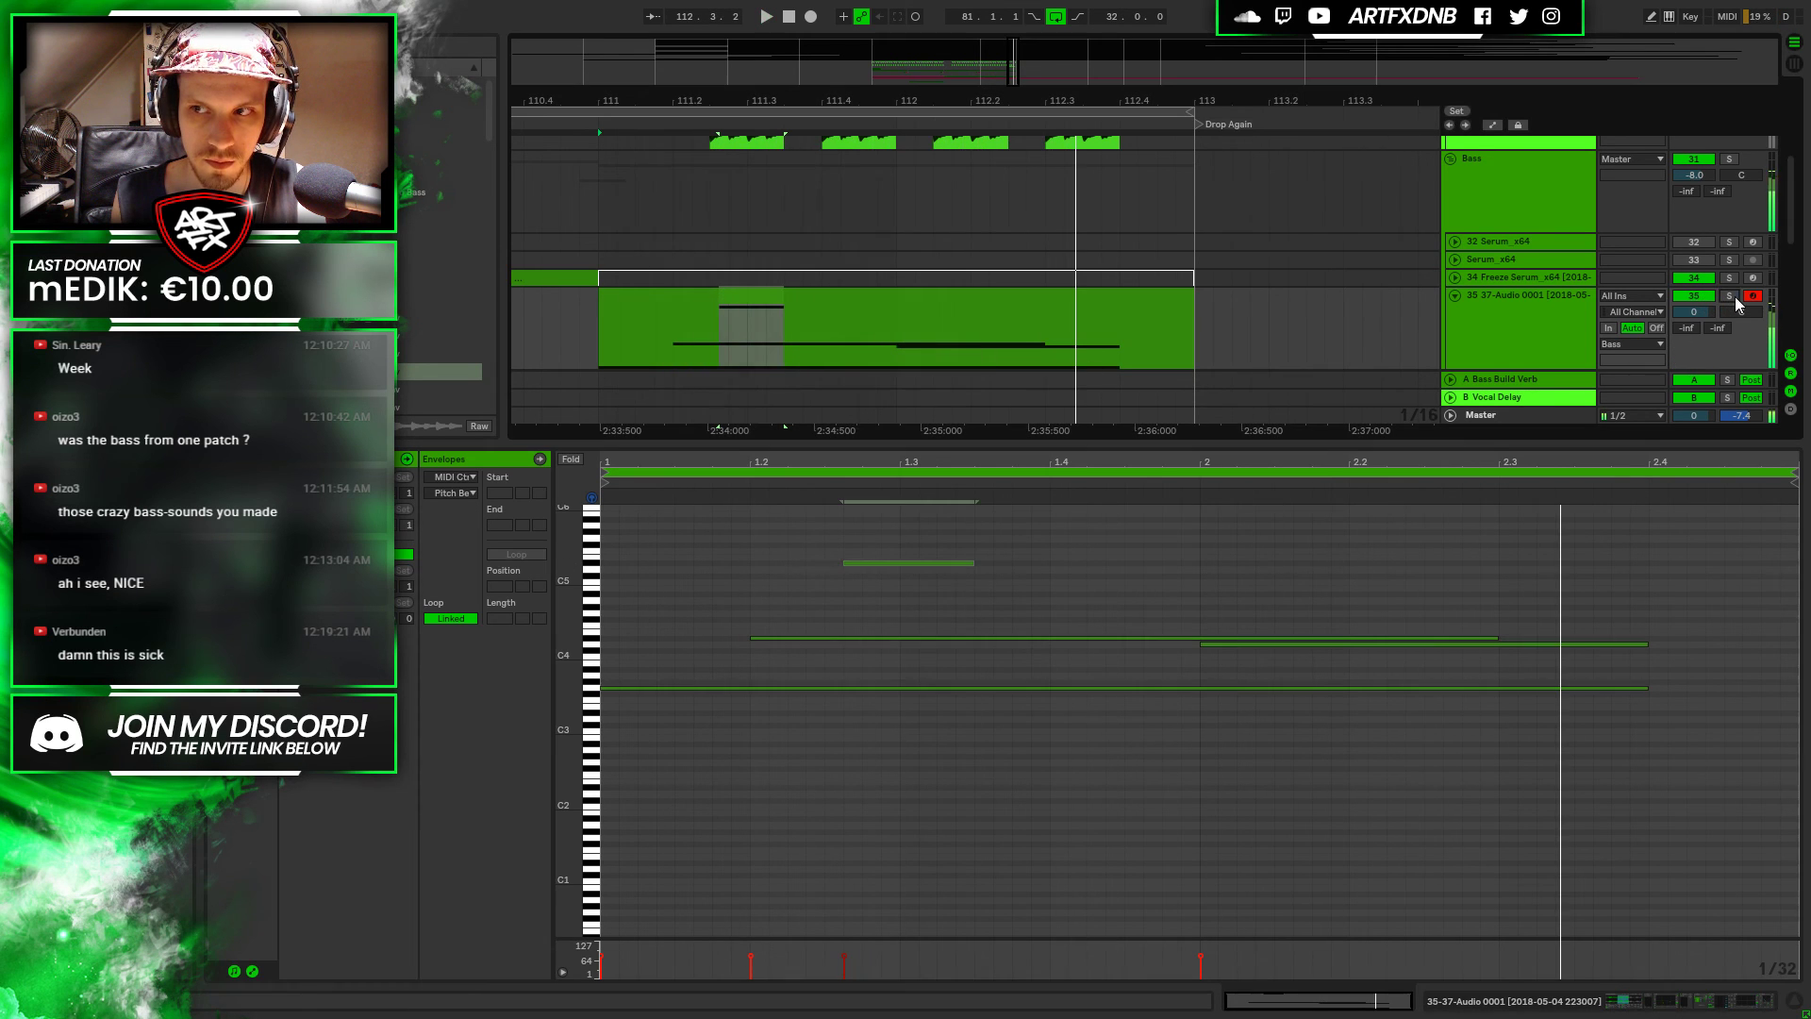
pyautogui.press('space')
pyautogui.click(885, 579)
pyautogui.doubleClick(896, 563)
pyautogui.press('space')
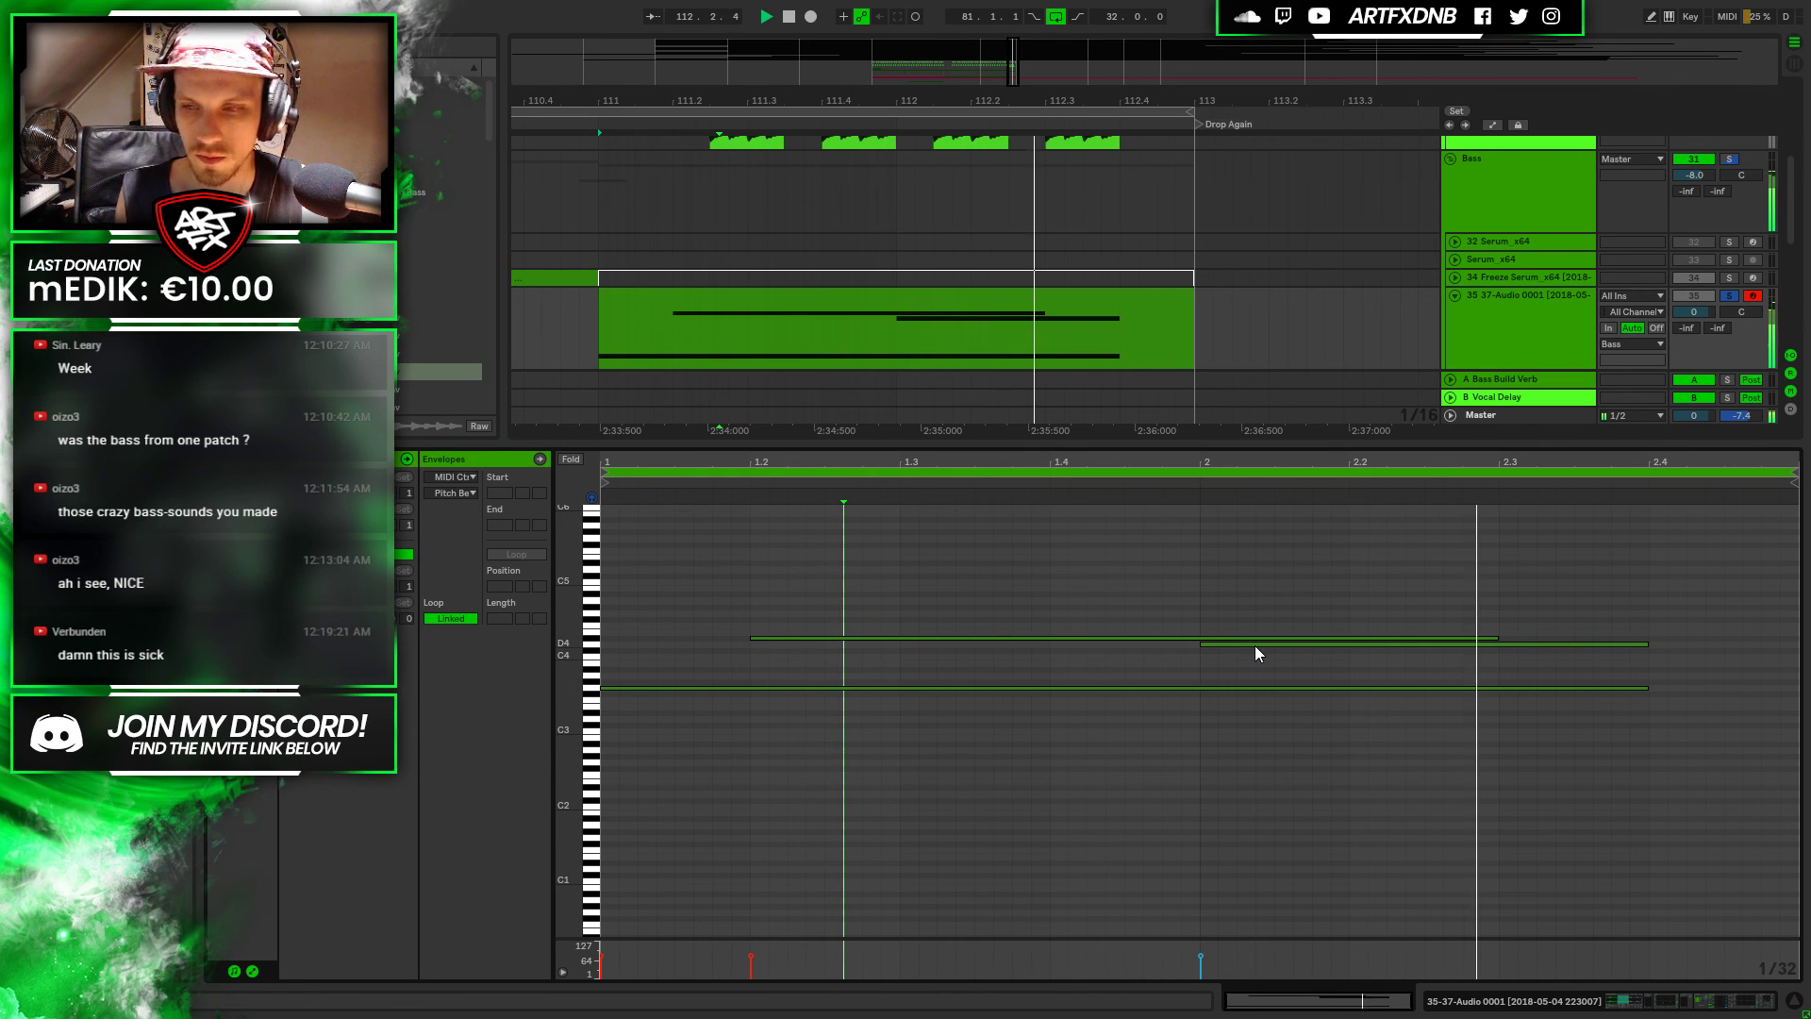
# Show track 35's devices, move the Sampler's linked loop region to 145136–165012 and audition it
pyautogui.click(1703, 1000)
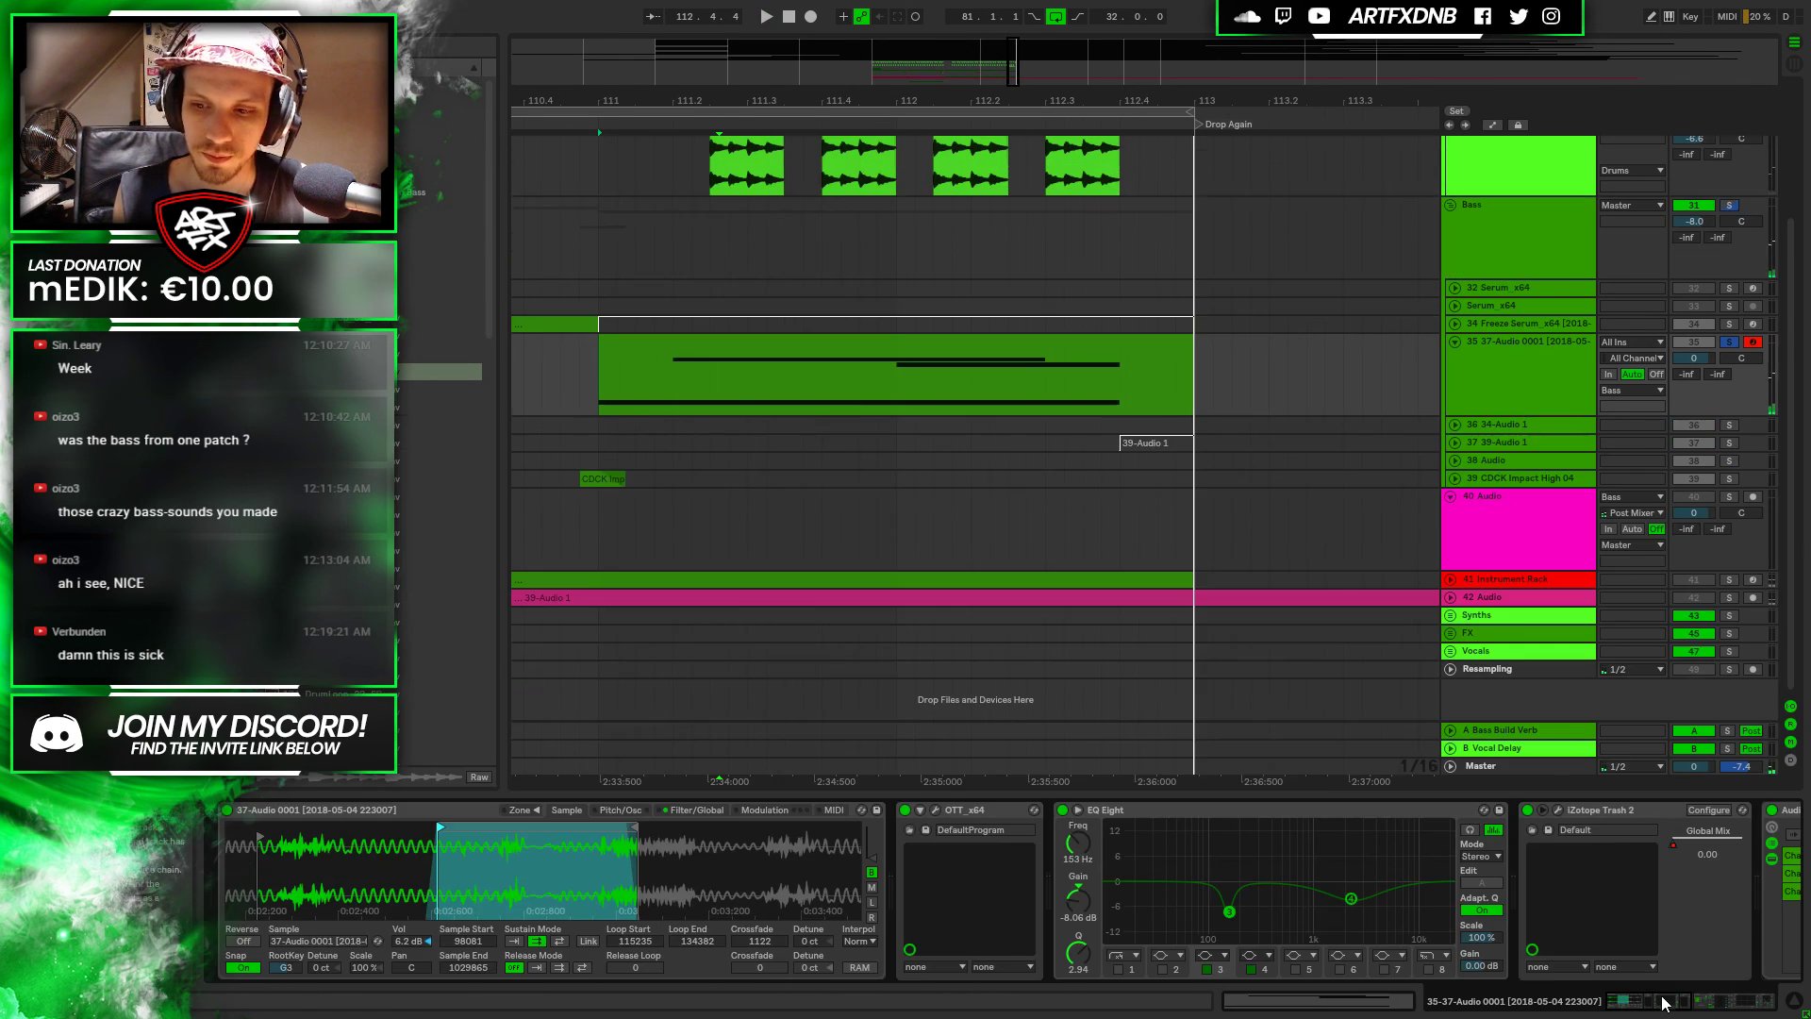
pyautogui.moveTo(563, 877); pyautogui.dragTo(614, 863)
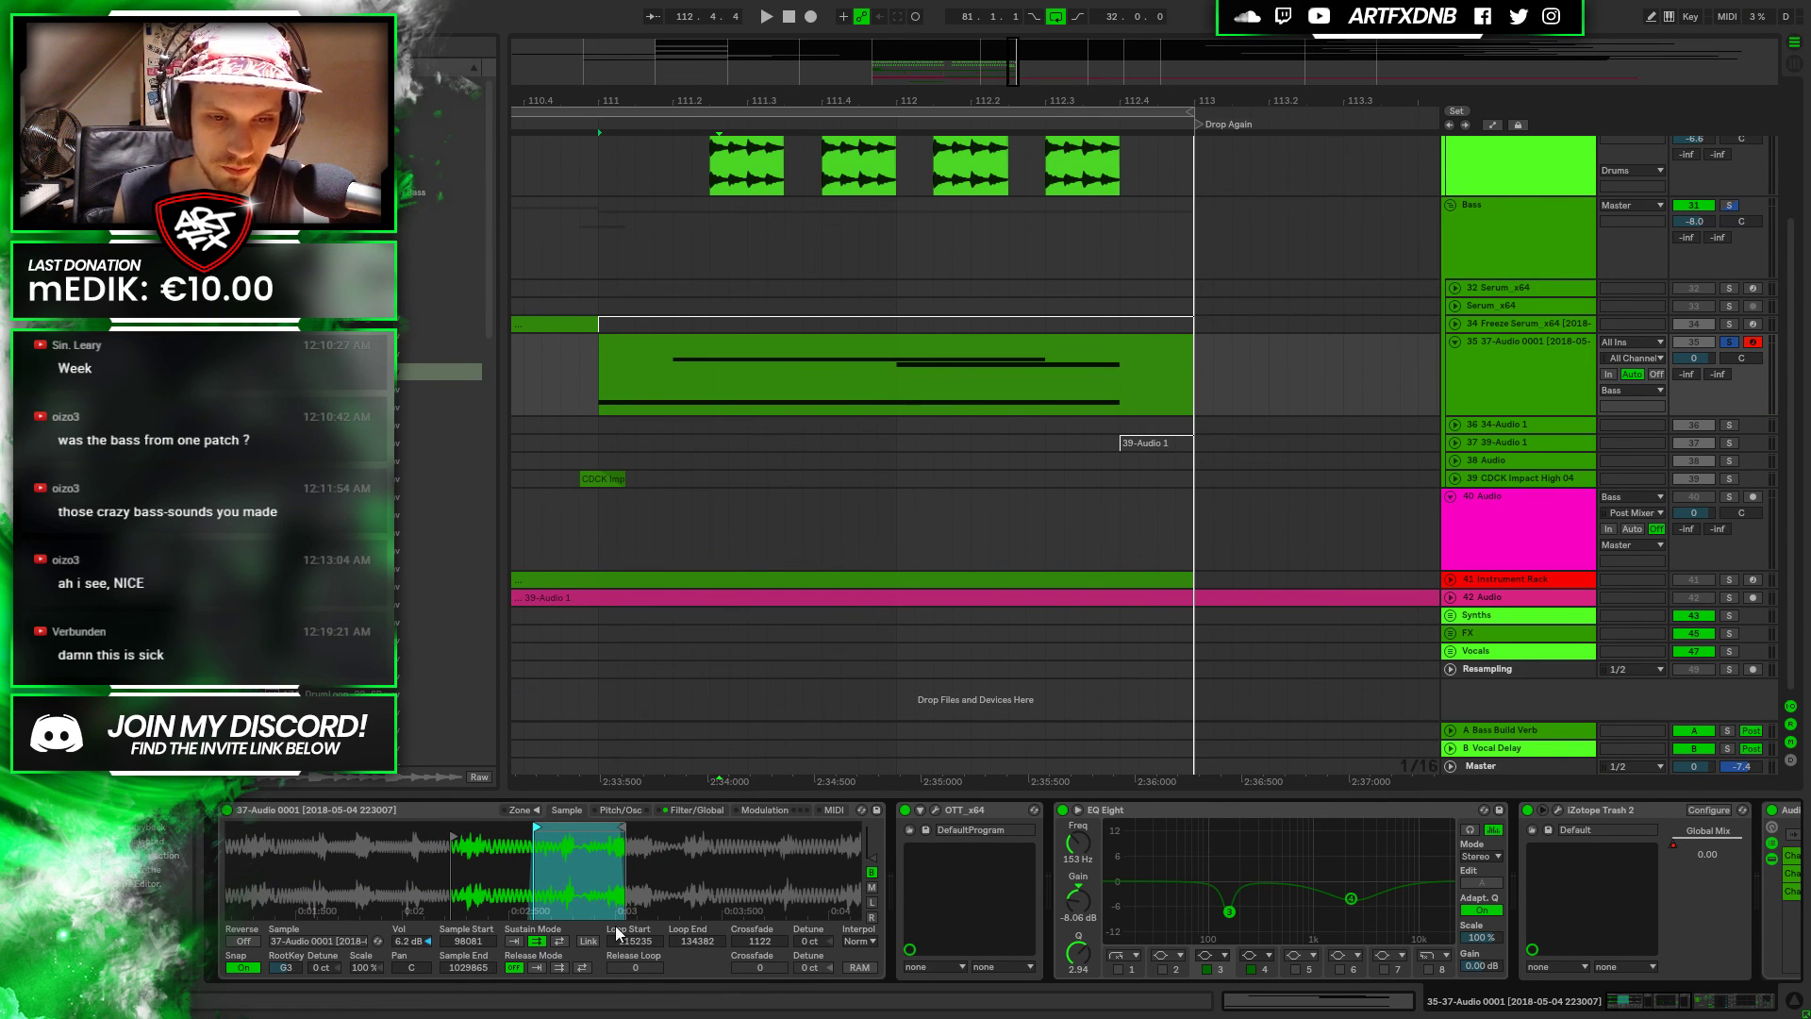
pyautogui.moveTo(566, 833); pyautogui.dragTo(704, 823)
pyautogui.press('space')
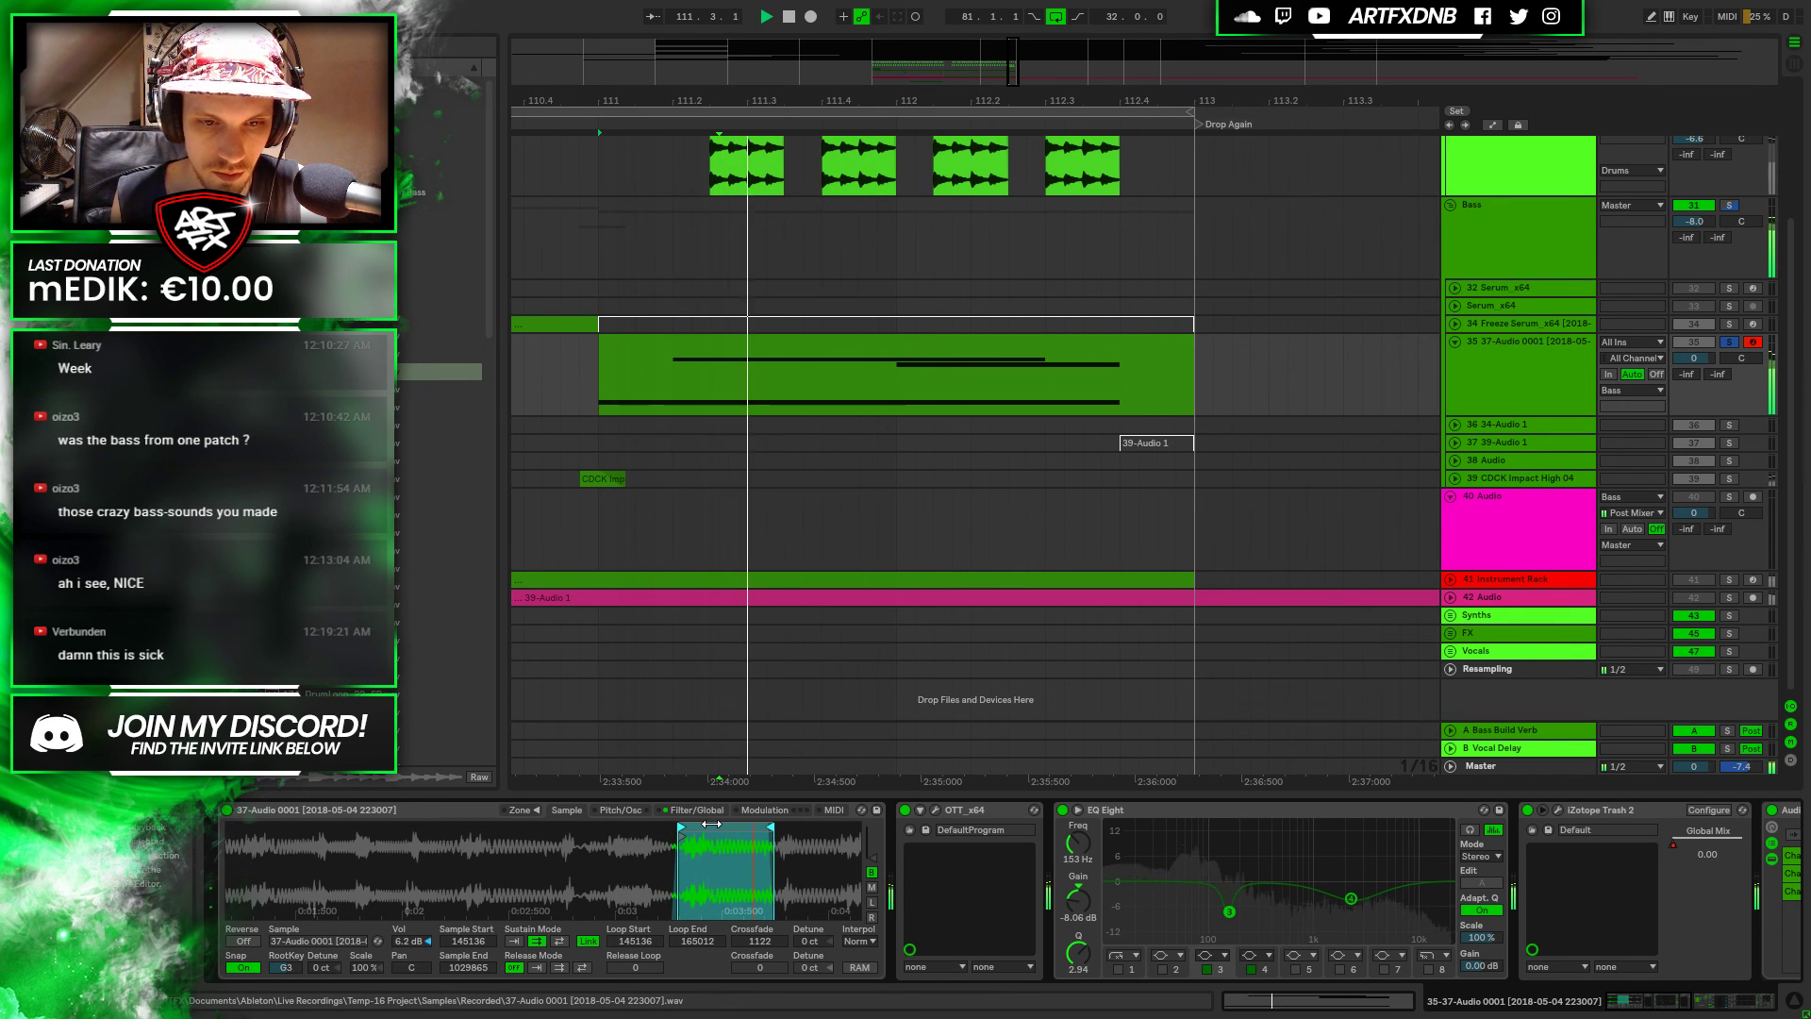
# Refine the loop to 144308–164224, set the unlinked sample start to 127782 and audition the result
pyautogui.press('space')
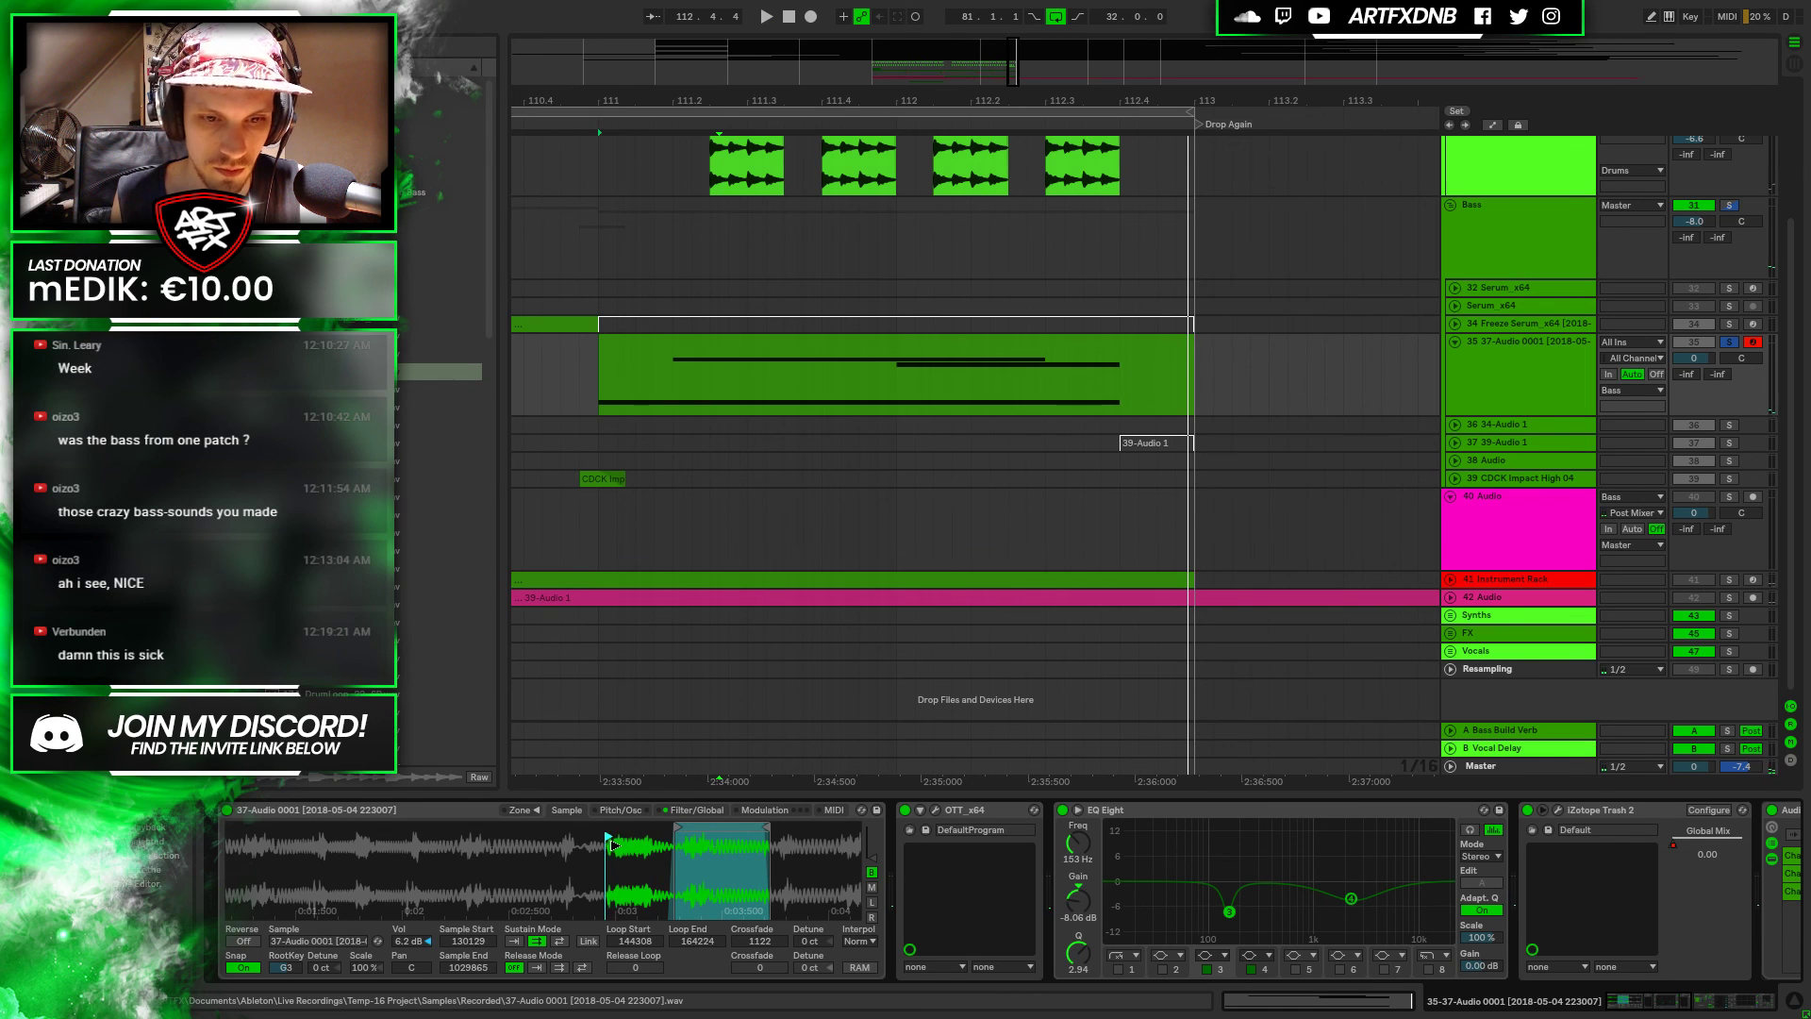
pyautogui.moveTo(611, 842); pyautogui.dragTo(600, 842)
pyautogui.press('space')
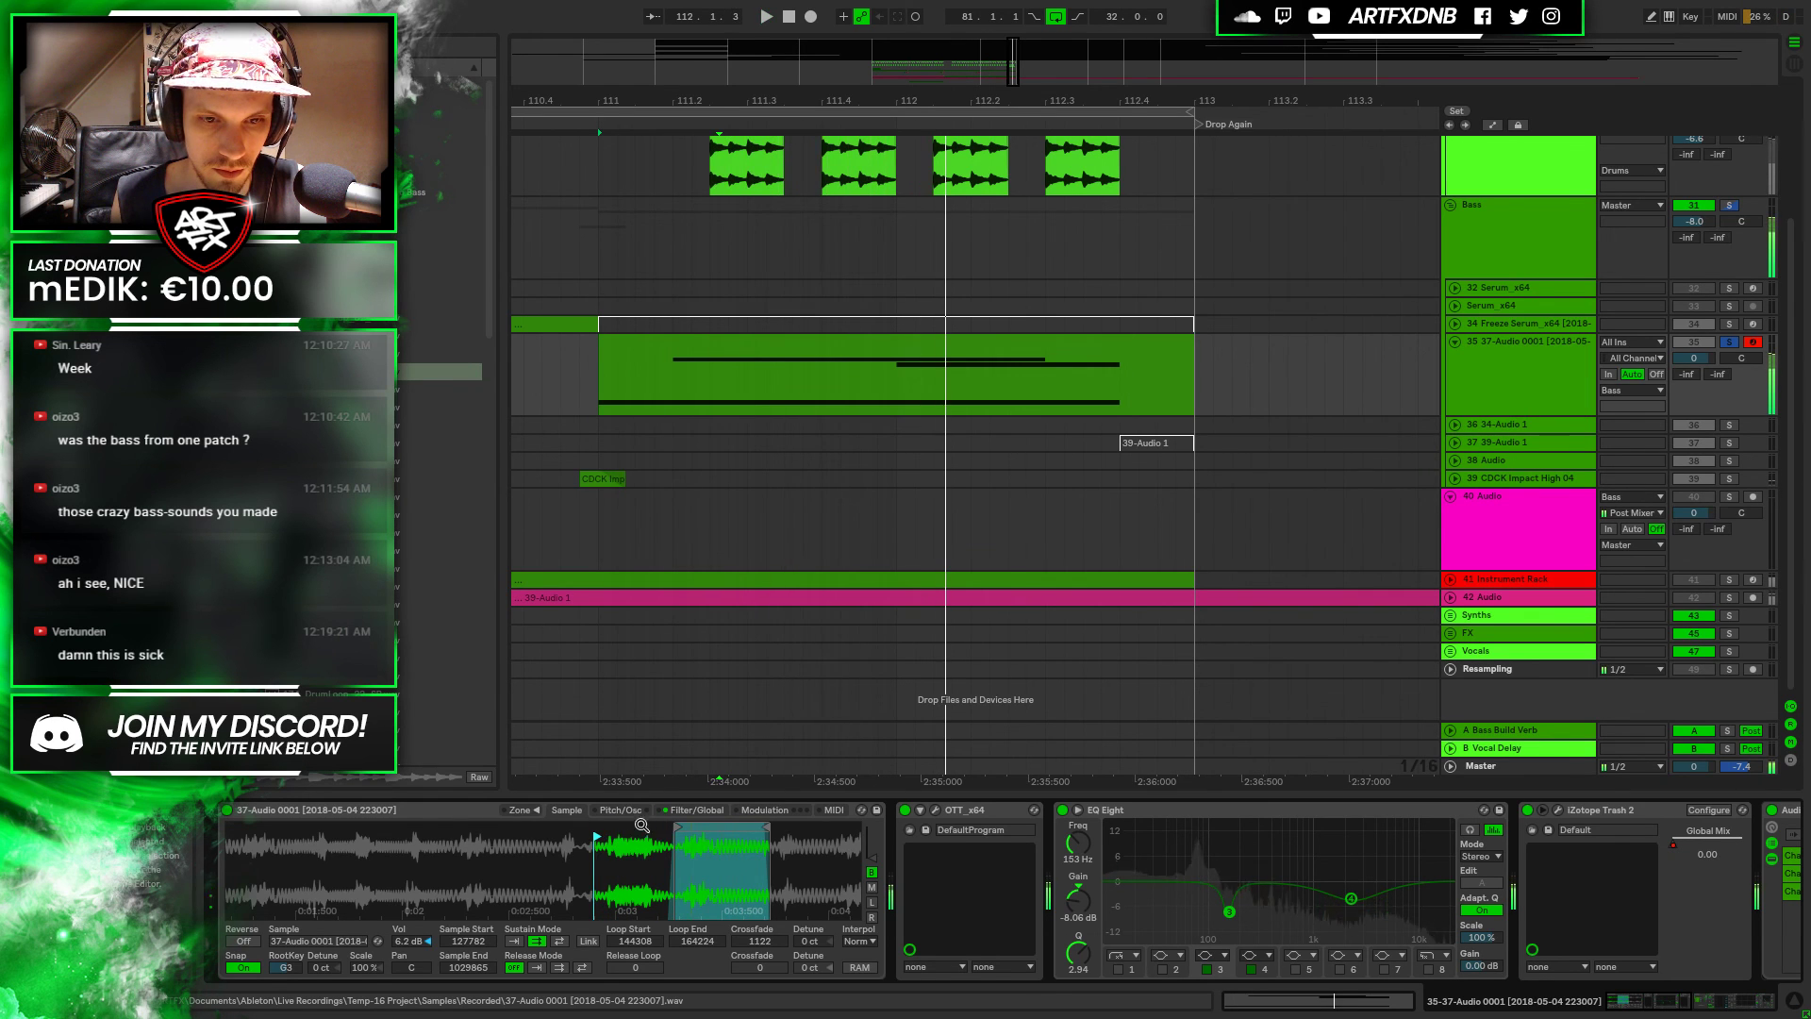
pyautogui.press('space')
# Enable the Sampler's pitch envelope with an amount of -24 st and a decay of 816 ms, auditioning the changes
pyautogui.click(621, 810)
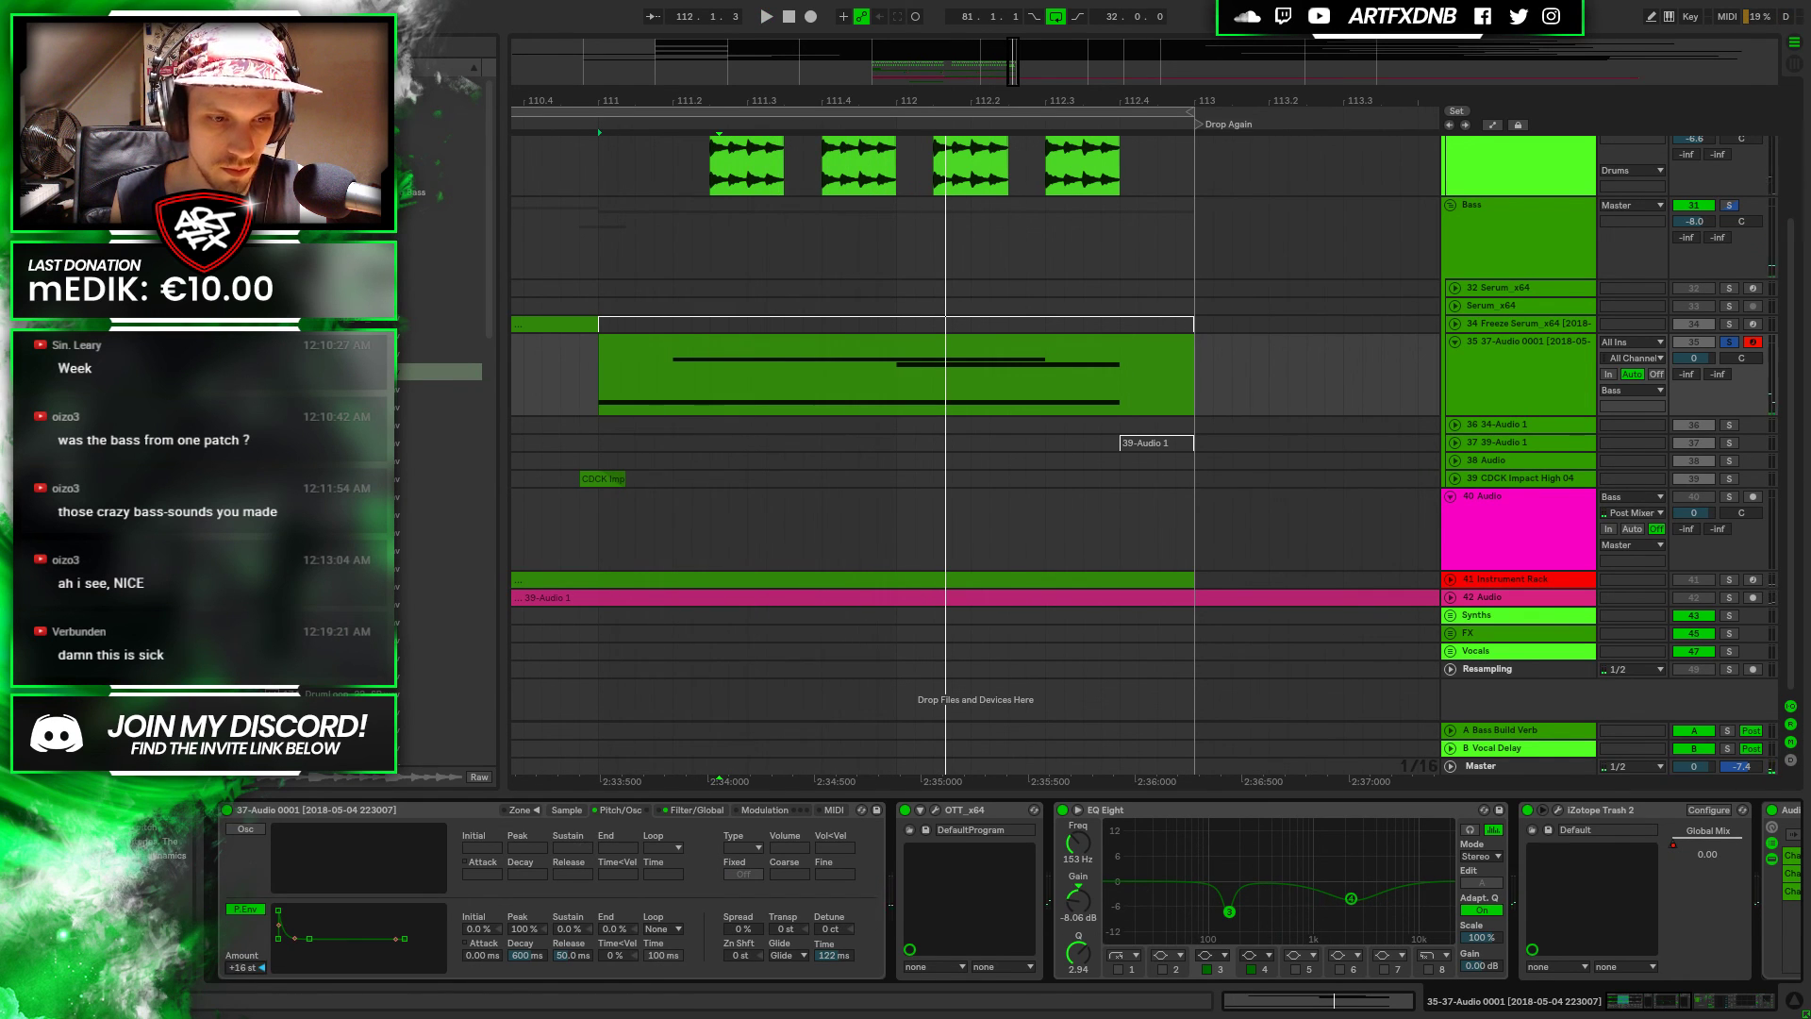
pyautogui.press('space')
pyautogui.moveTo(527, 955); pyautogui.dragTo(527, 972)
pyautogui.press('space')
pyautogui.press('space')
pyautogui.press('space')
pyautogui.moveTo(527, 954); pyautogui.dragTo(527, 943)
pyautogui.press('space')
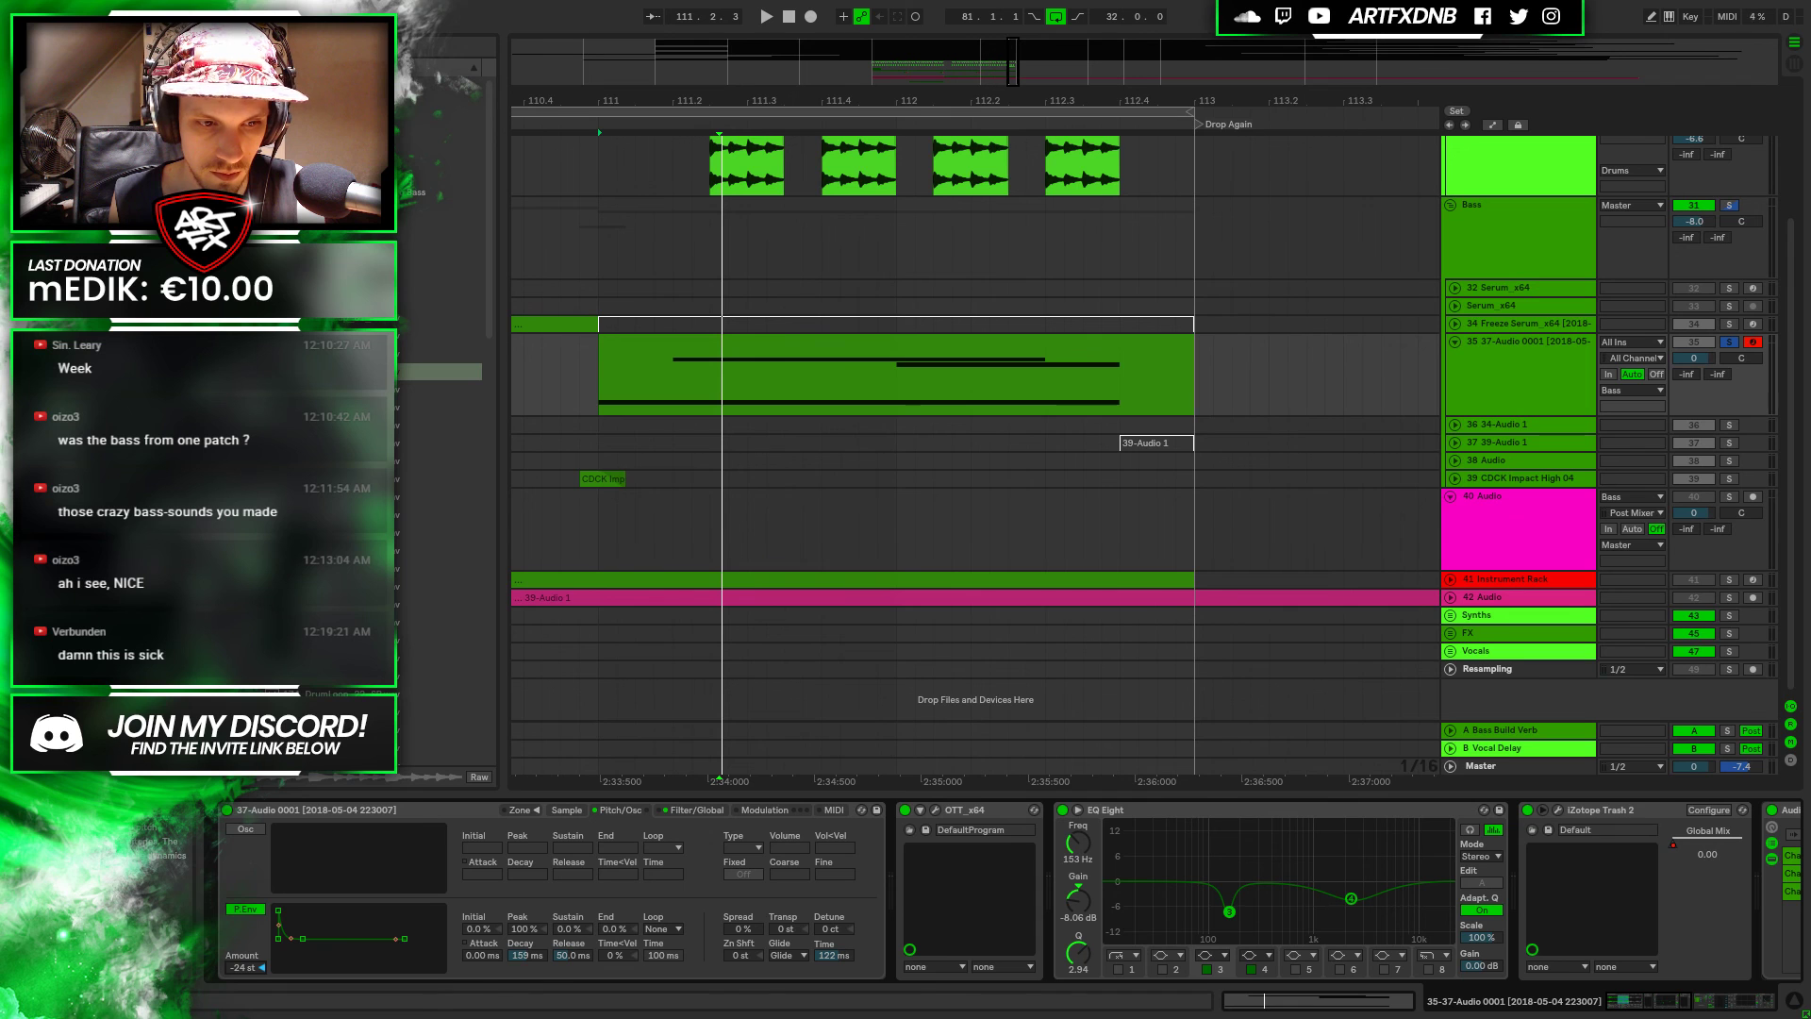
pyautogui.press('space')
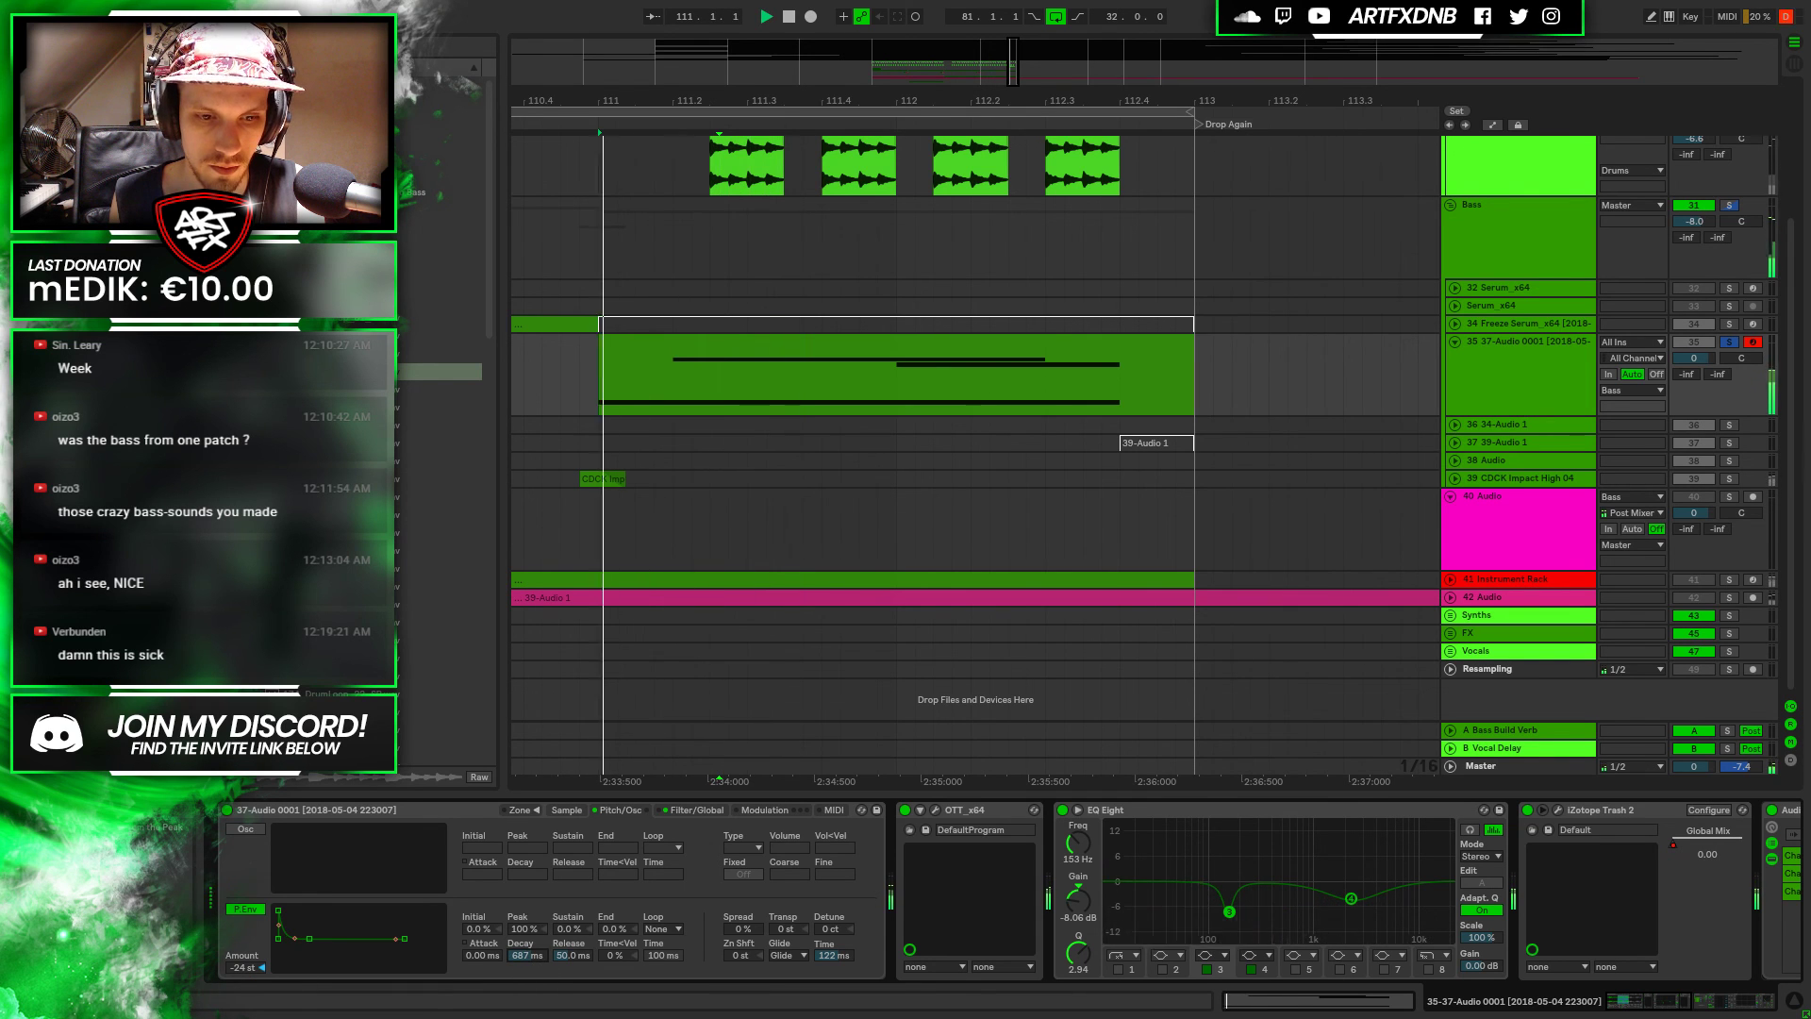
pyautogui.moveTo(527, 954)
pyautogui.mouseDown()
pyautogui.moveTo(527, 934)
pyautogui.moveTo(528, 977)
pyautogui.moveTo(531, 960)
pyautogui.mouseUp()
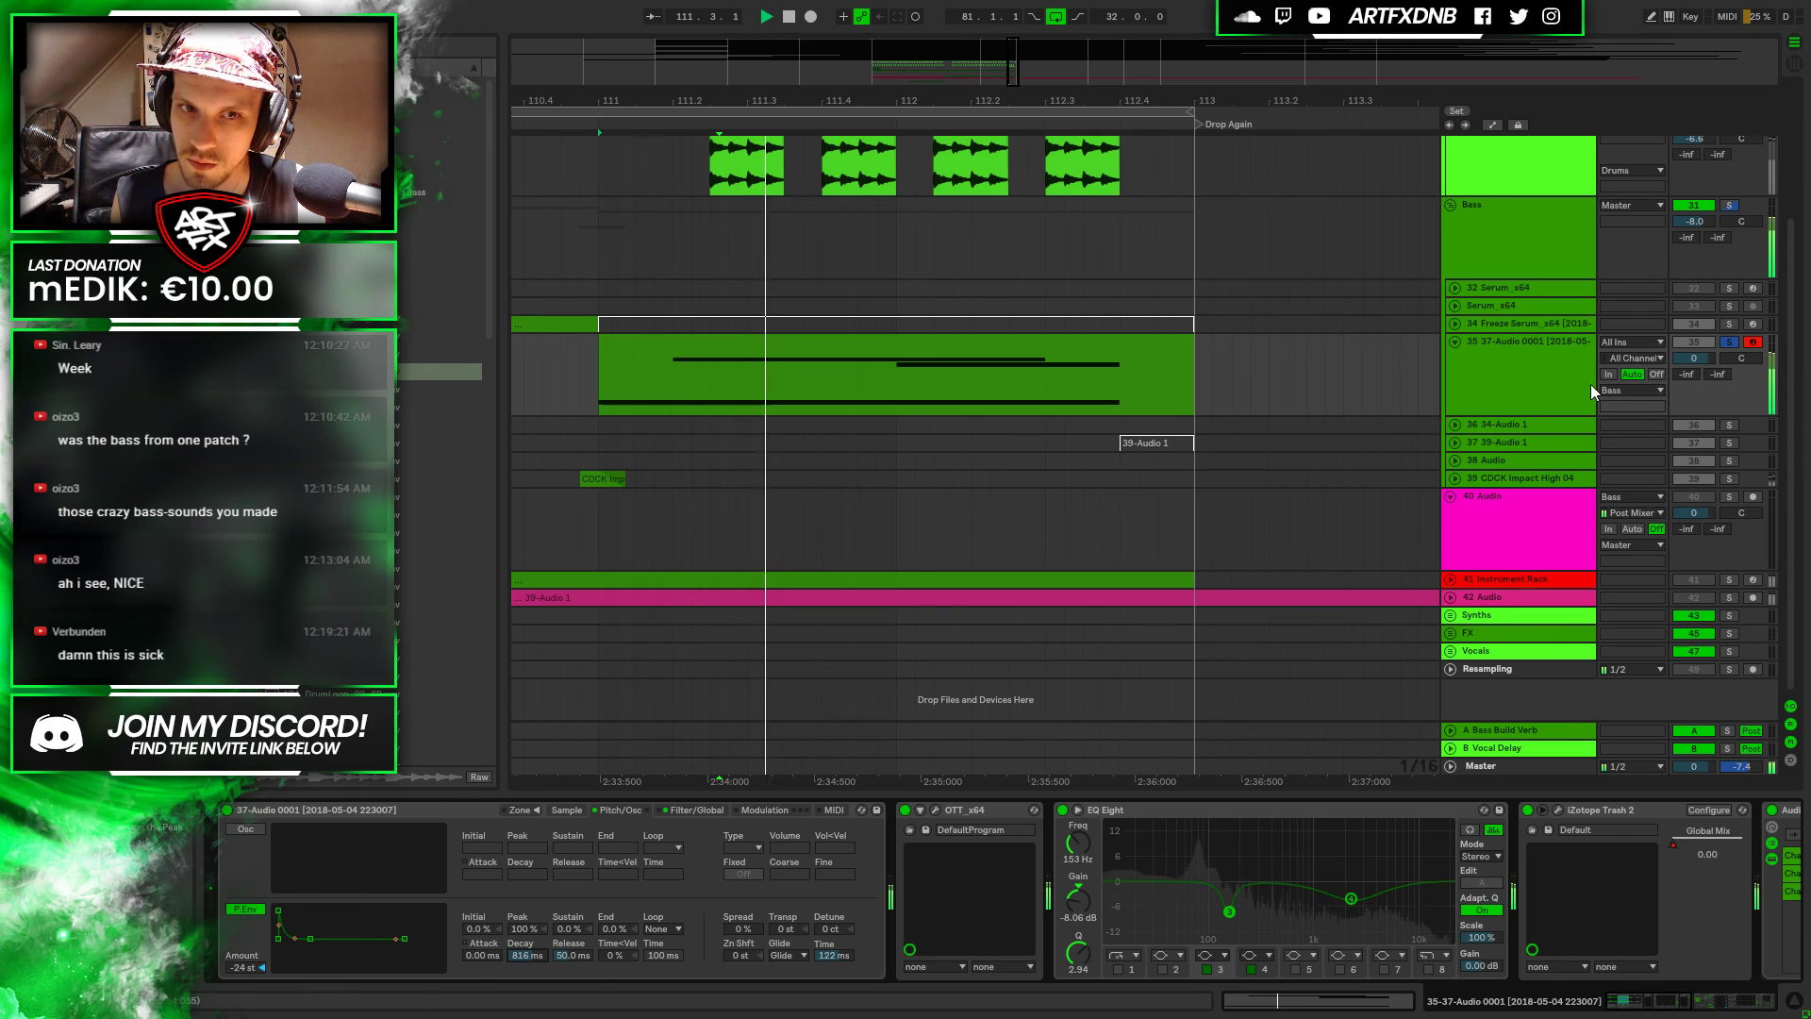
# Unsolo track 35 and play the full mix from bar 109 into the new bass section
pyautogui.click(1730, 342)
pyautogui.moveTo(825, 100); pyautogui.dragTo(819, 47)
pyautogui.click(609, 373)
pyautogui.press('space')
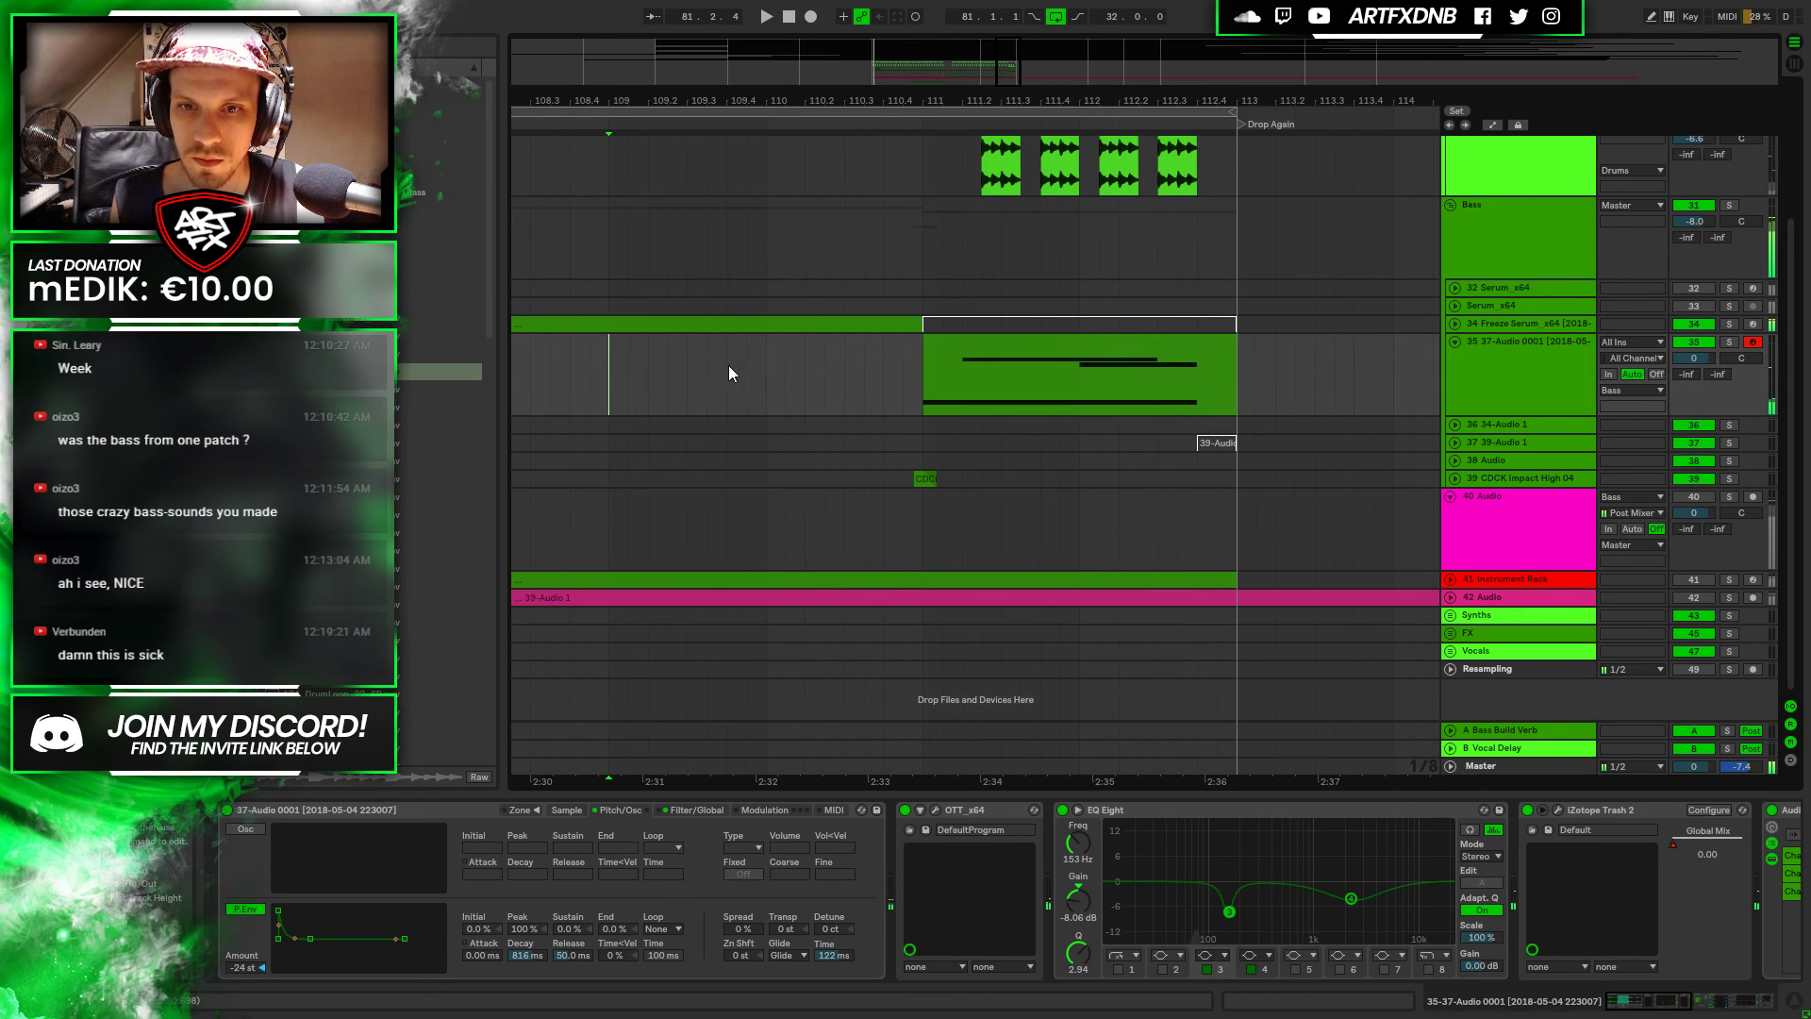
# Select the bass clip on track 35 and play the section from bar 111
pyautogui.click(976, 353)
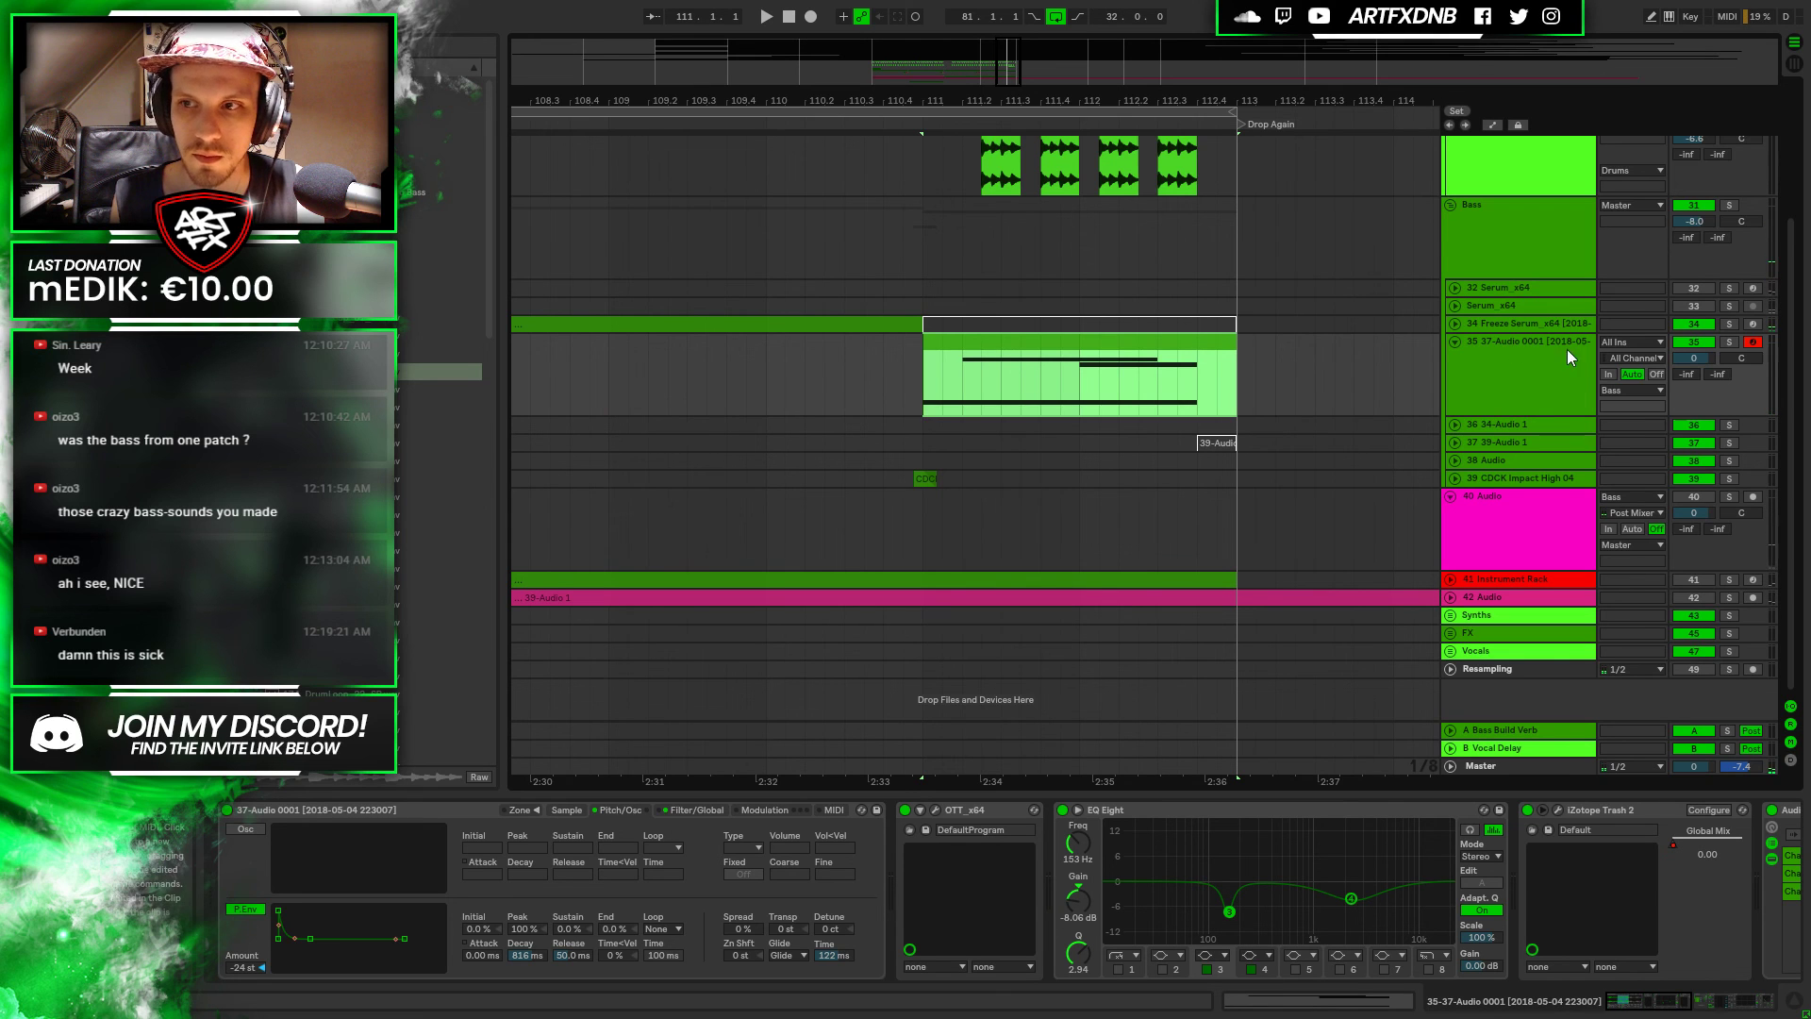
pyautogui.click(1732, 343)
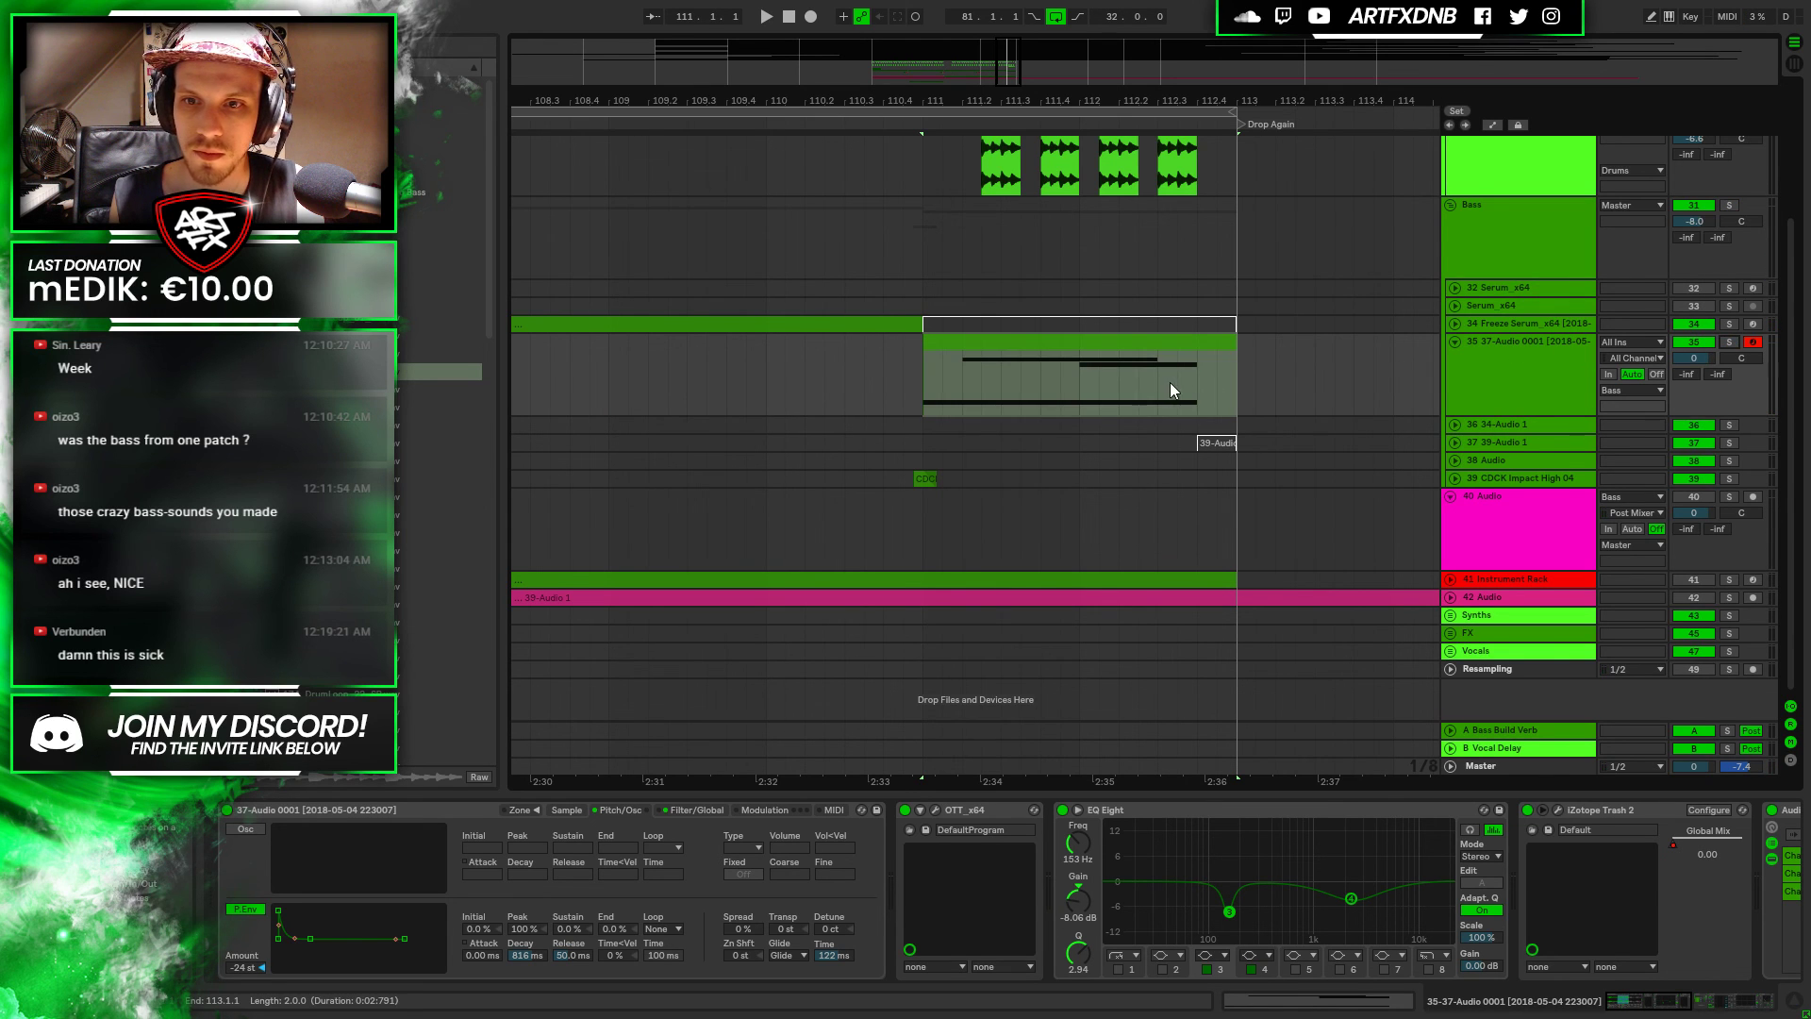
pyautogui.moveTo(1200, 382); pyautogui.dragTo(1244, 398)
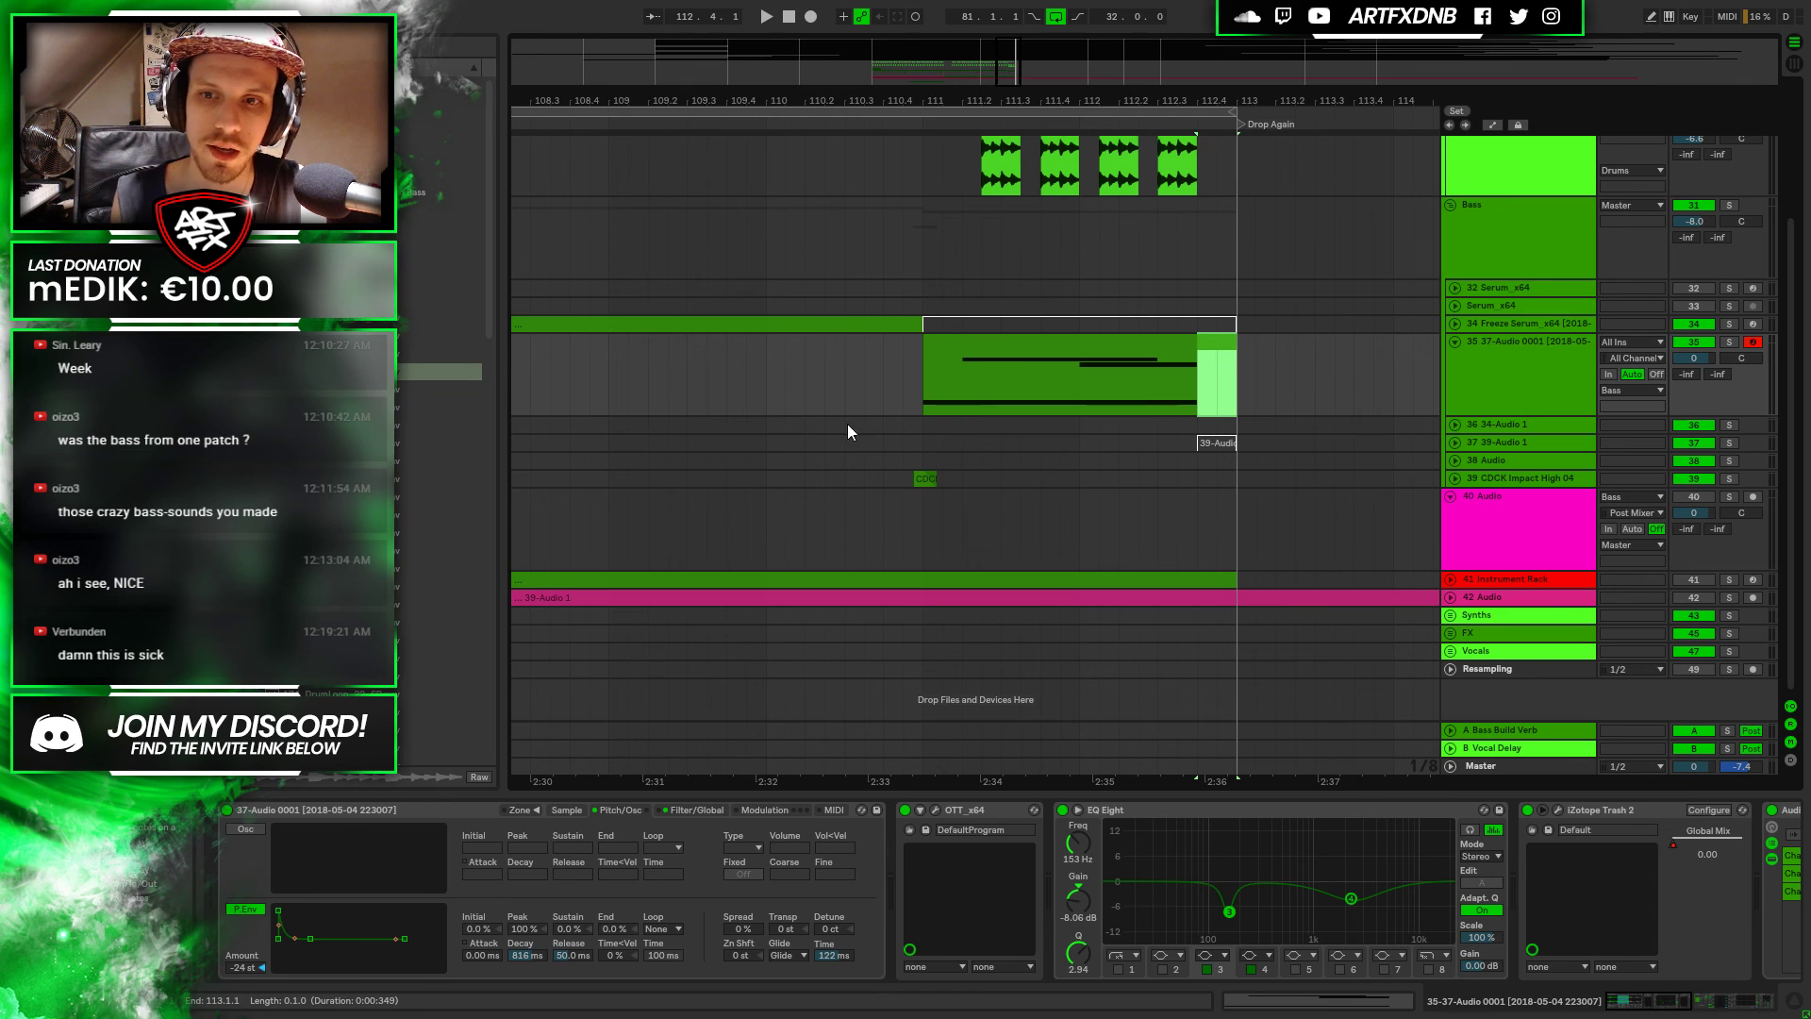
pyautogui.click(919, 393)
pyautogui.press('space')
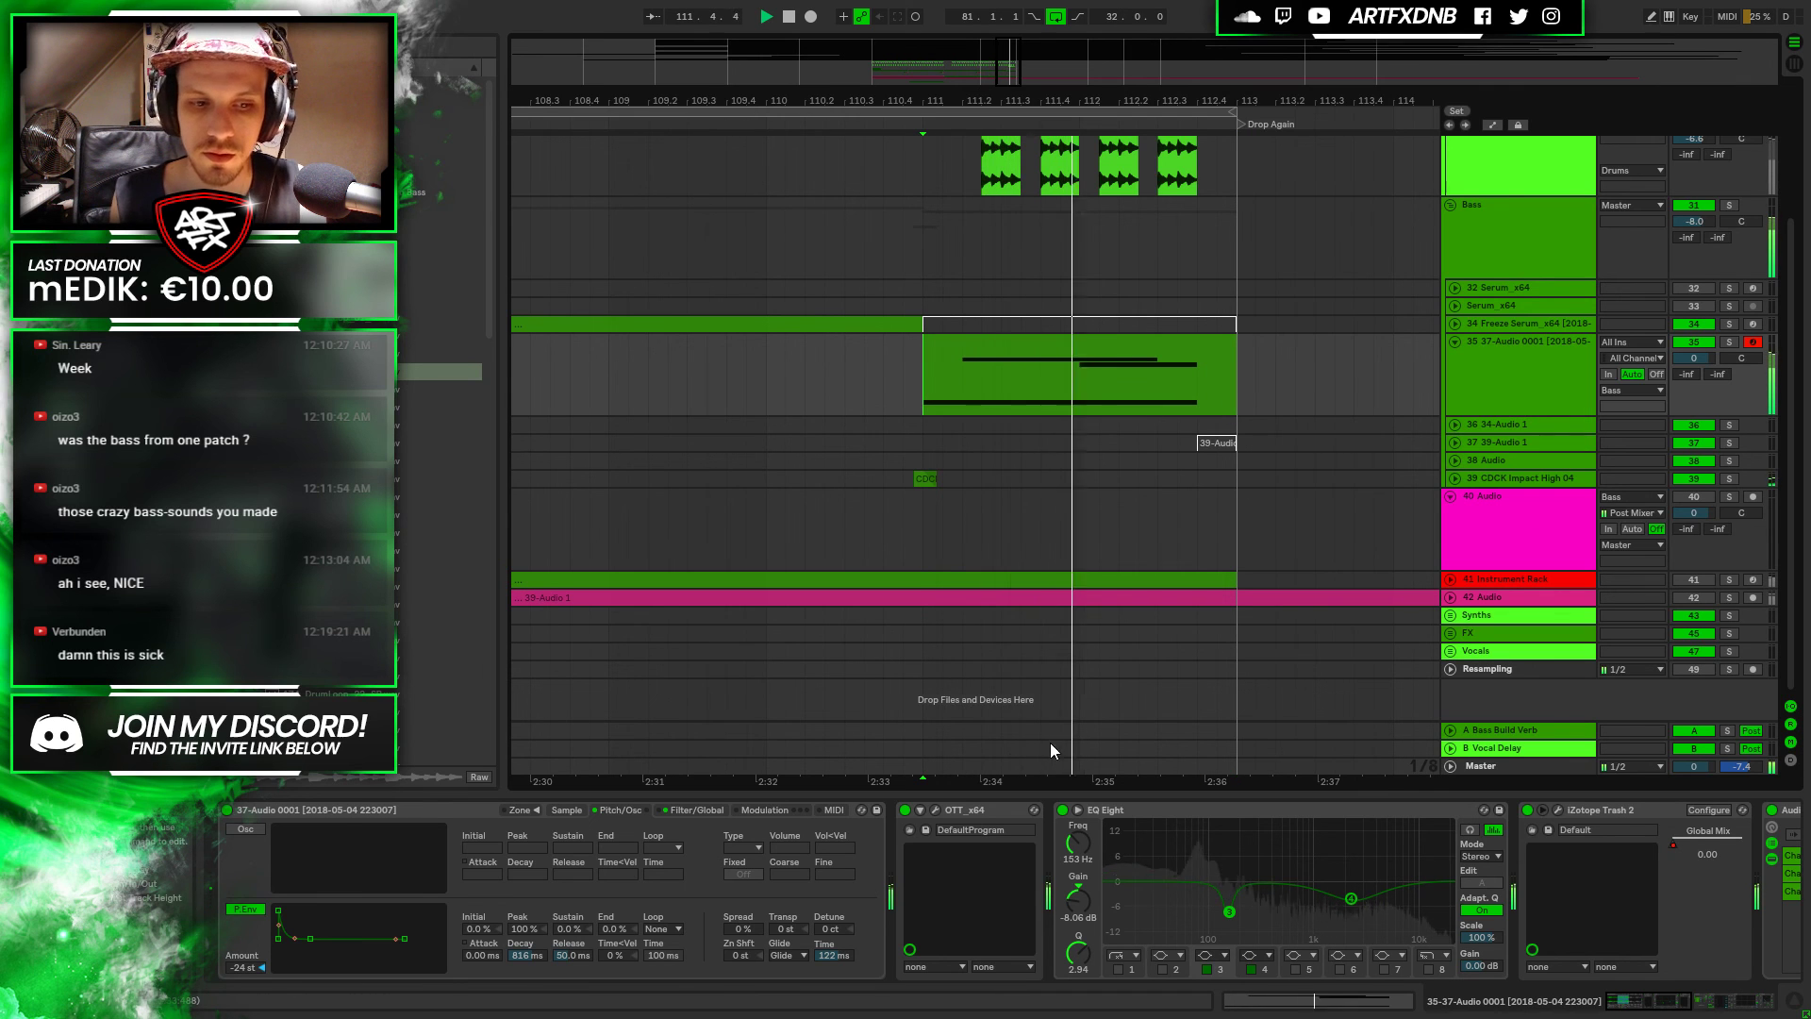
pyautogui.press('space')
# Show the Sampler's sample settings and move the loop region to 135227–155728, auditioning it from bar 111
pyautogui.click(567, 810)
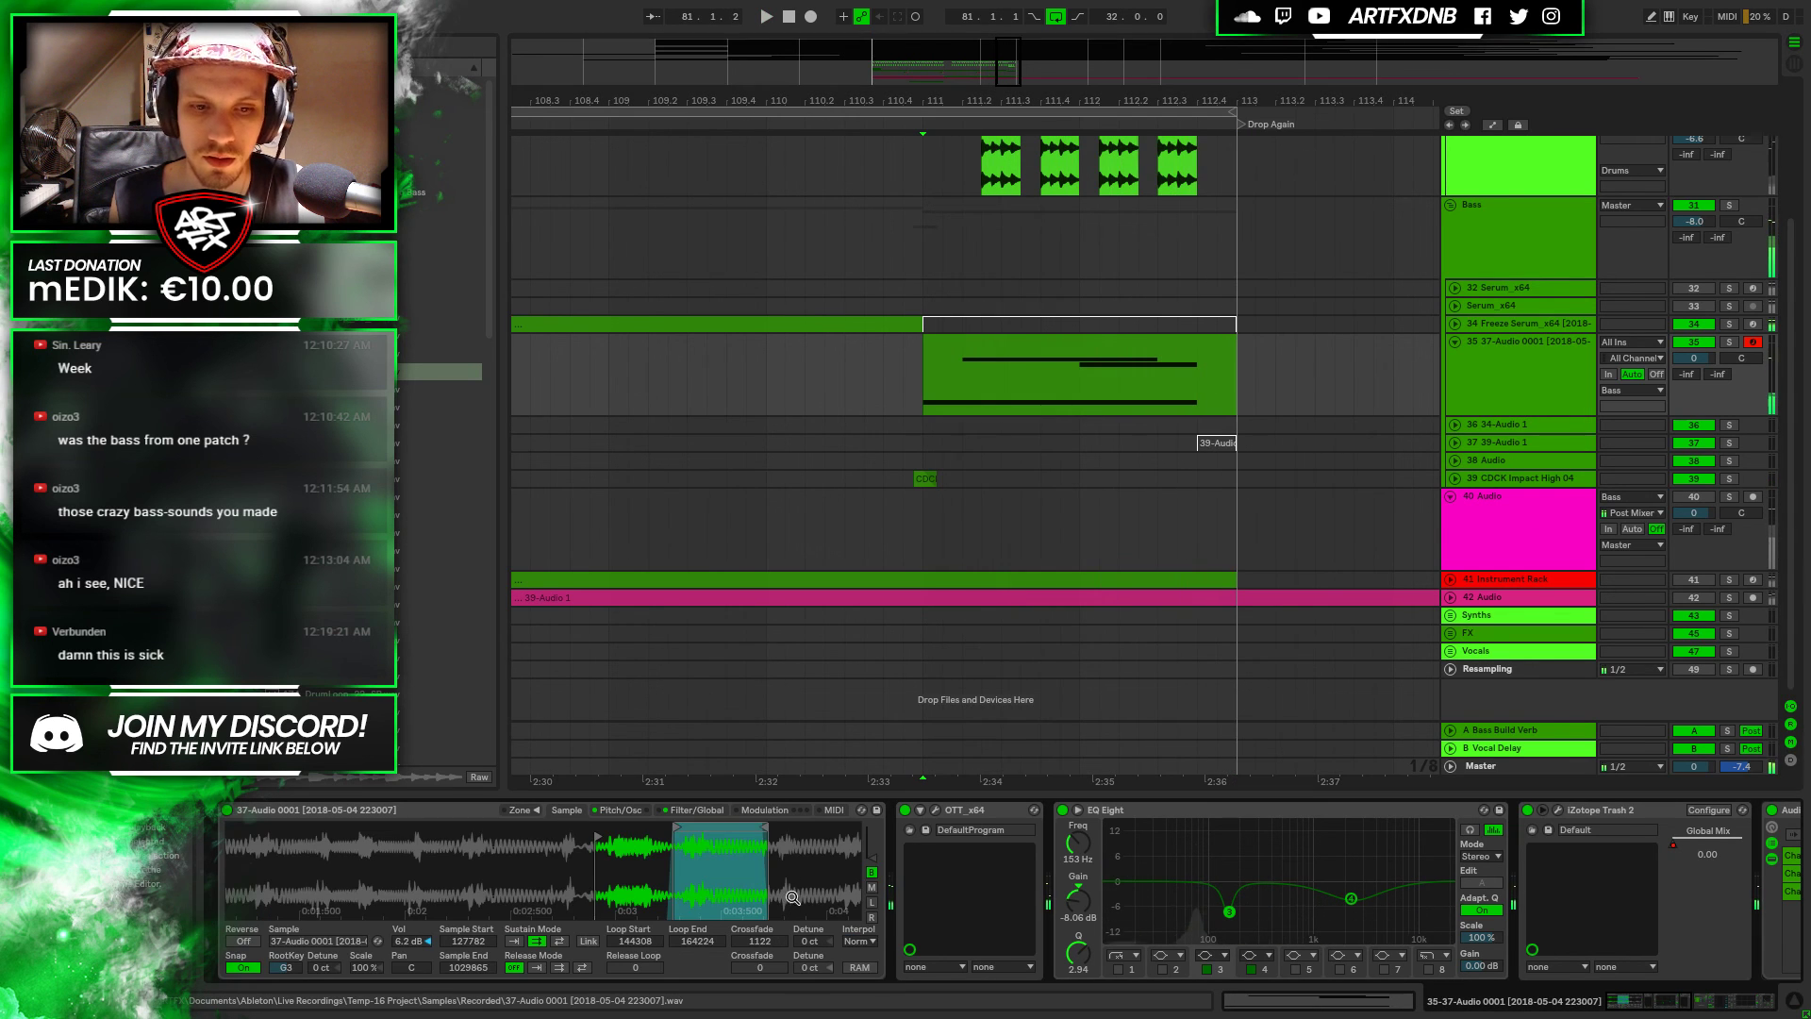
pyautogui.moveTo(758, 830); pyautogui.dragTo(695, 834)
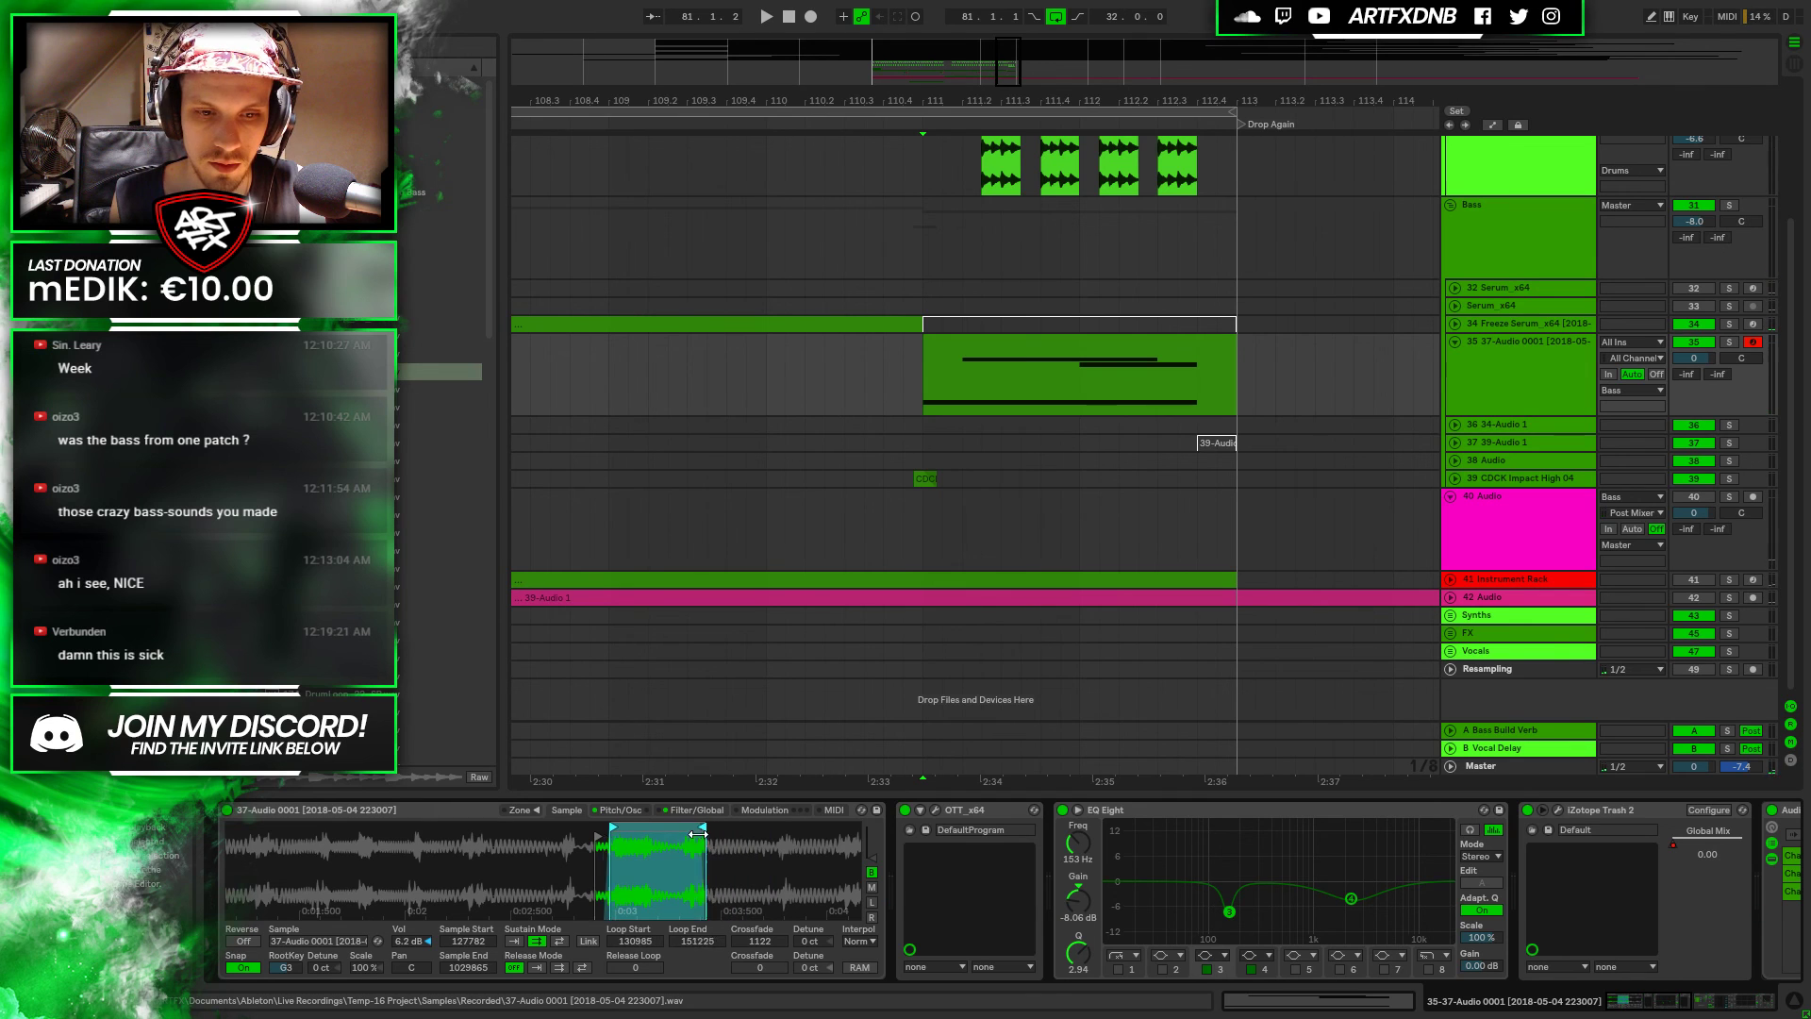
pyautogui.press('space')
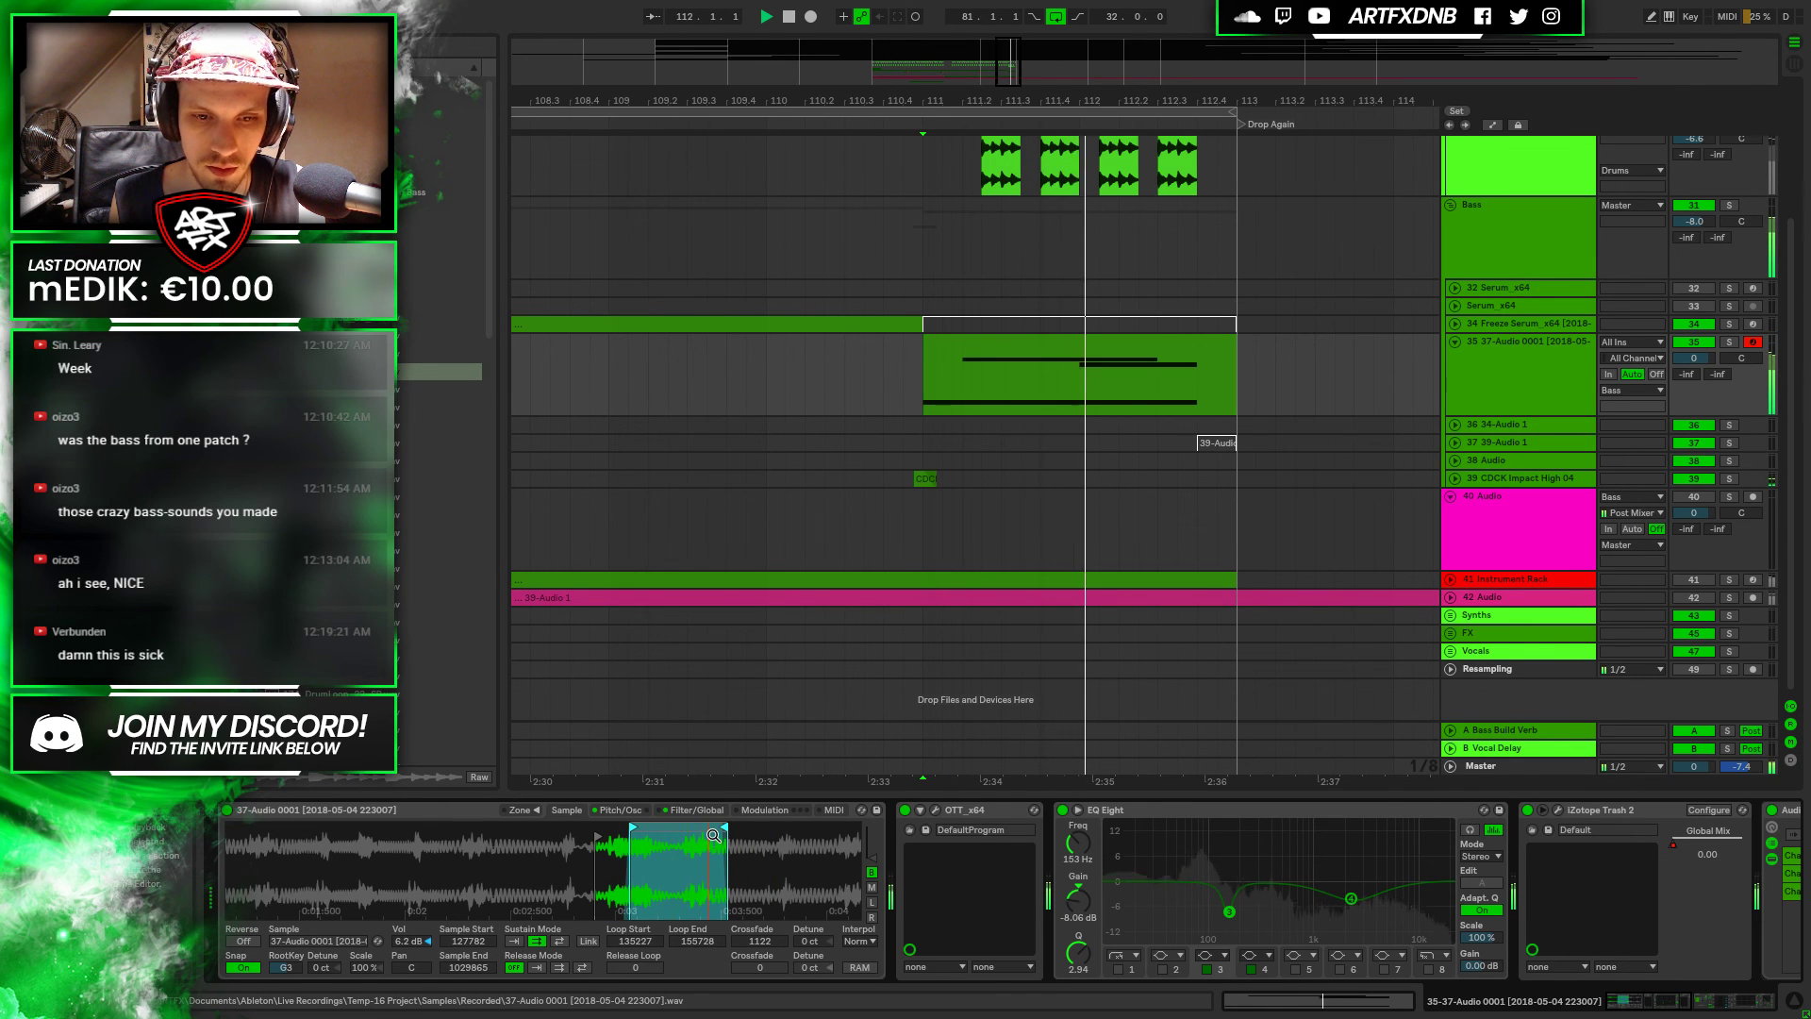
pyautogui.press('space')
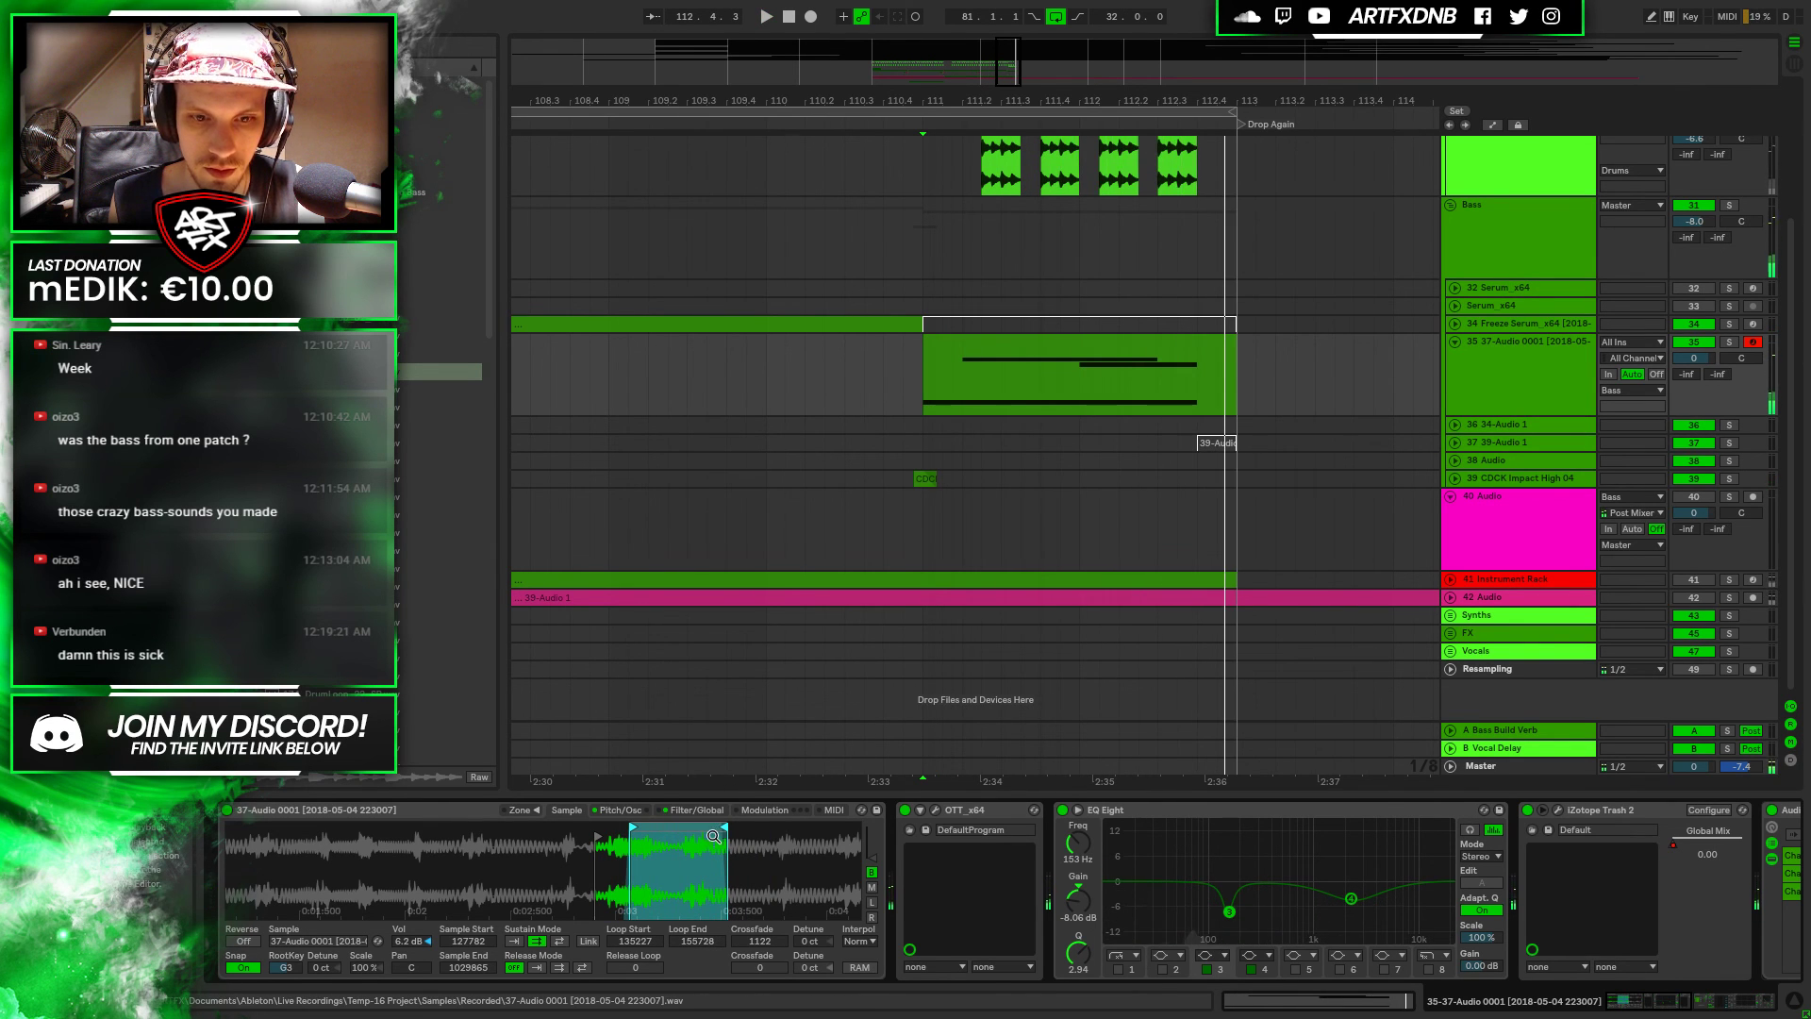
# Try extending the Sampler's loop end to 178797 and to 209022, auditioning each length
pyautogui.moveTo(723, 827); pyautogui.dragTo(834, 820)
pyautogui.press('space')
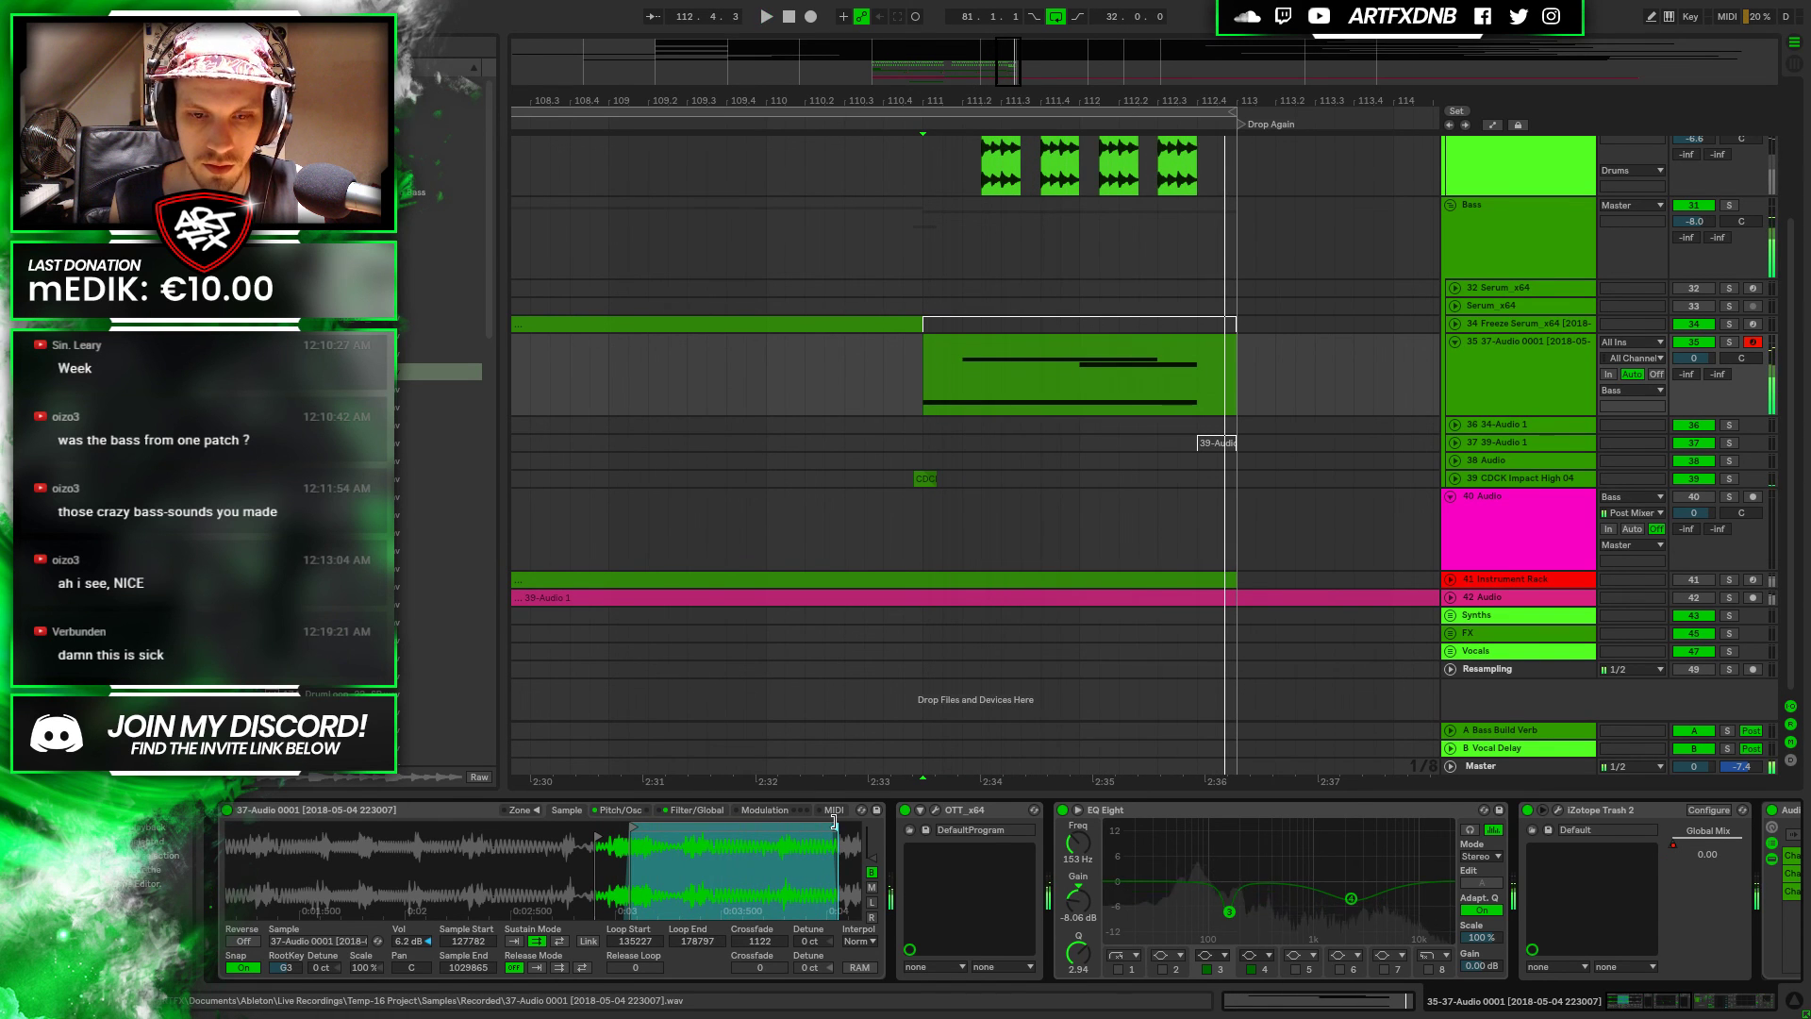
pyautogui.press('space')
pyautogui.moveTo(795, 862); pyautogui.dragTo(795, 820)
pyautogui.moveTo(534, 838); pyautogui.dragTo(589, 831)
pyautogui.press('space')
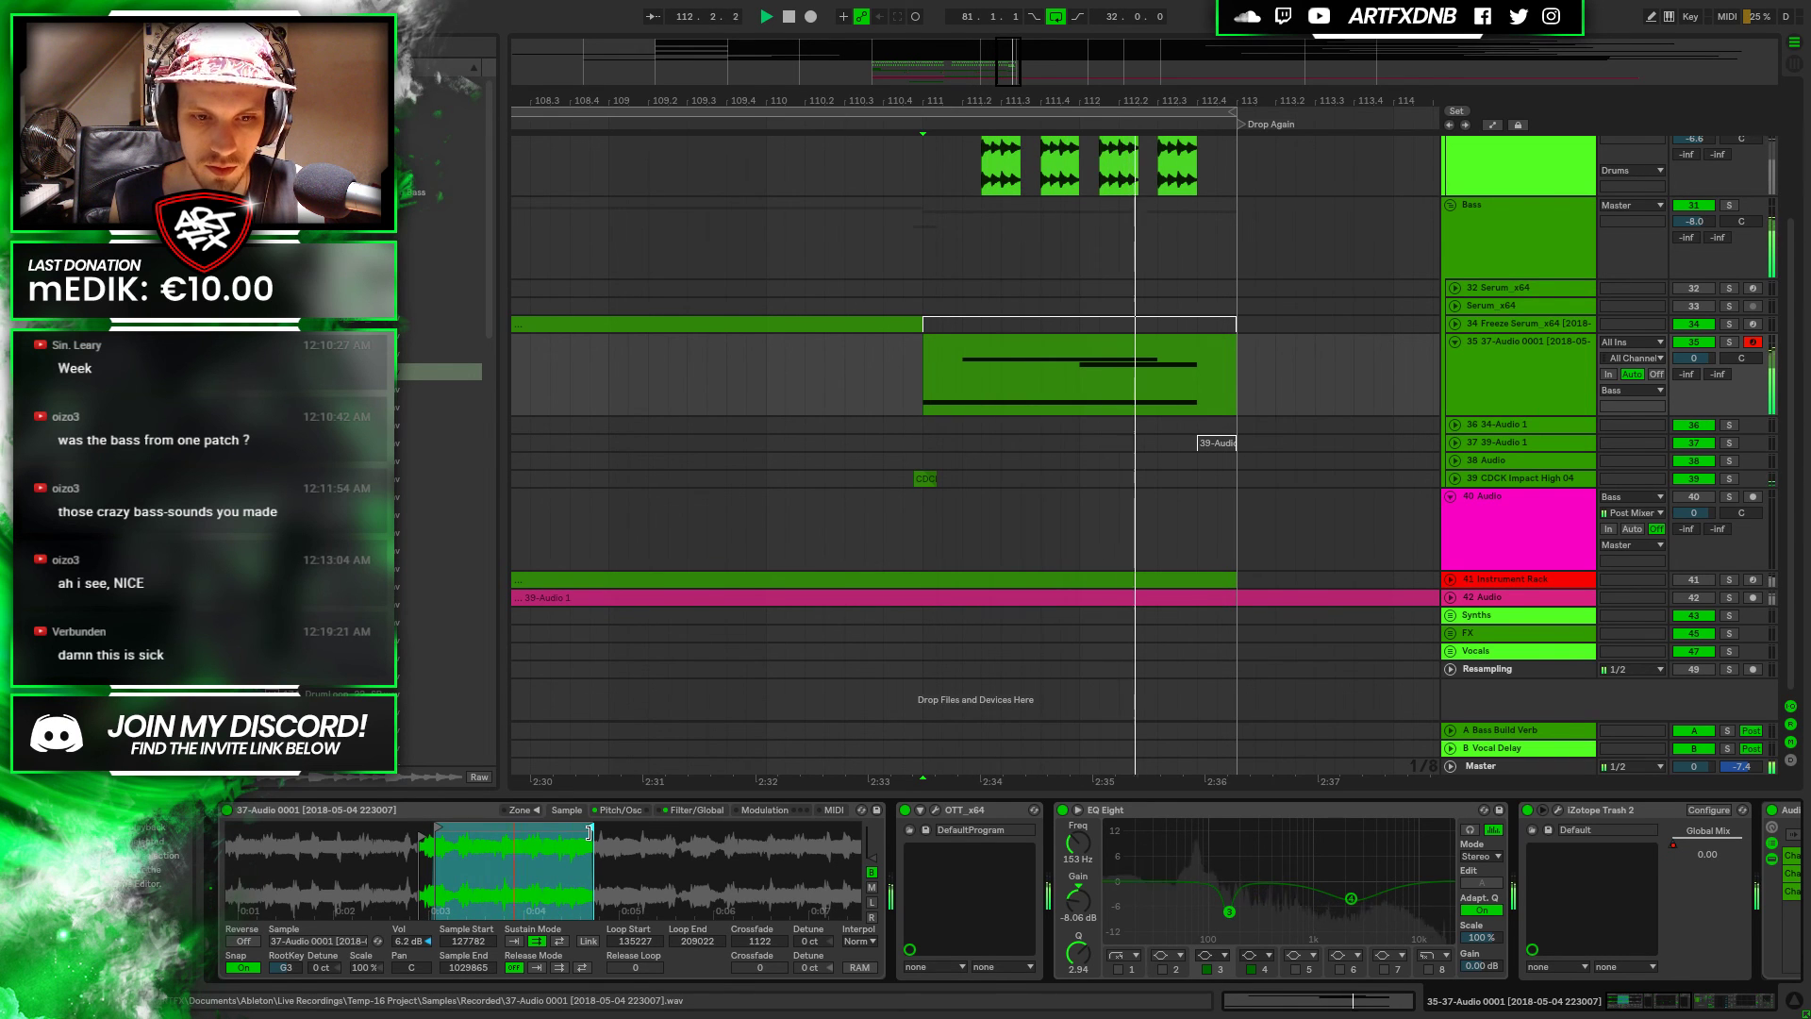
# Shorten the Sampler's loop and move it earlier in the sample to 108923–135228 during playback
pyautogui.moveTo(588, 832); pyautogui.dragTo(478, 837)
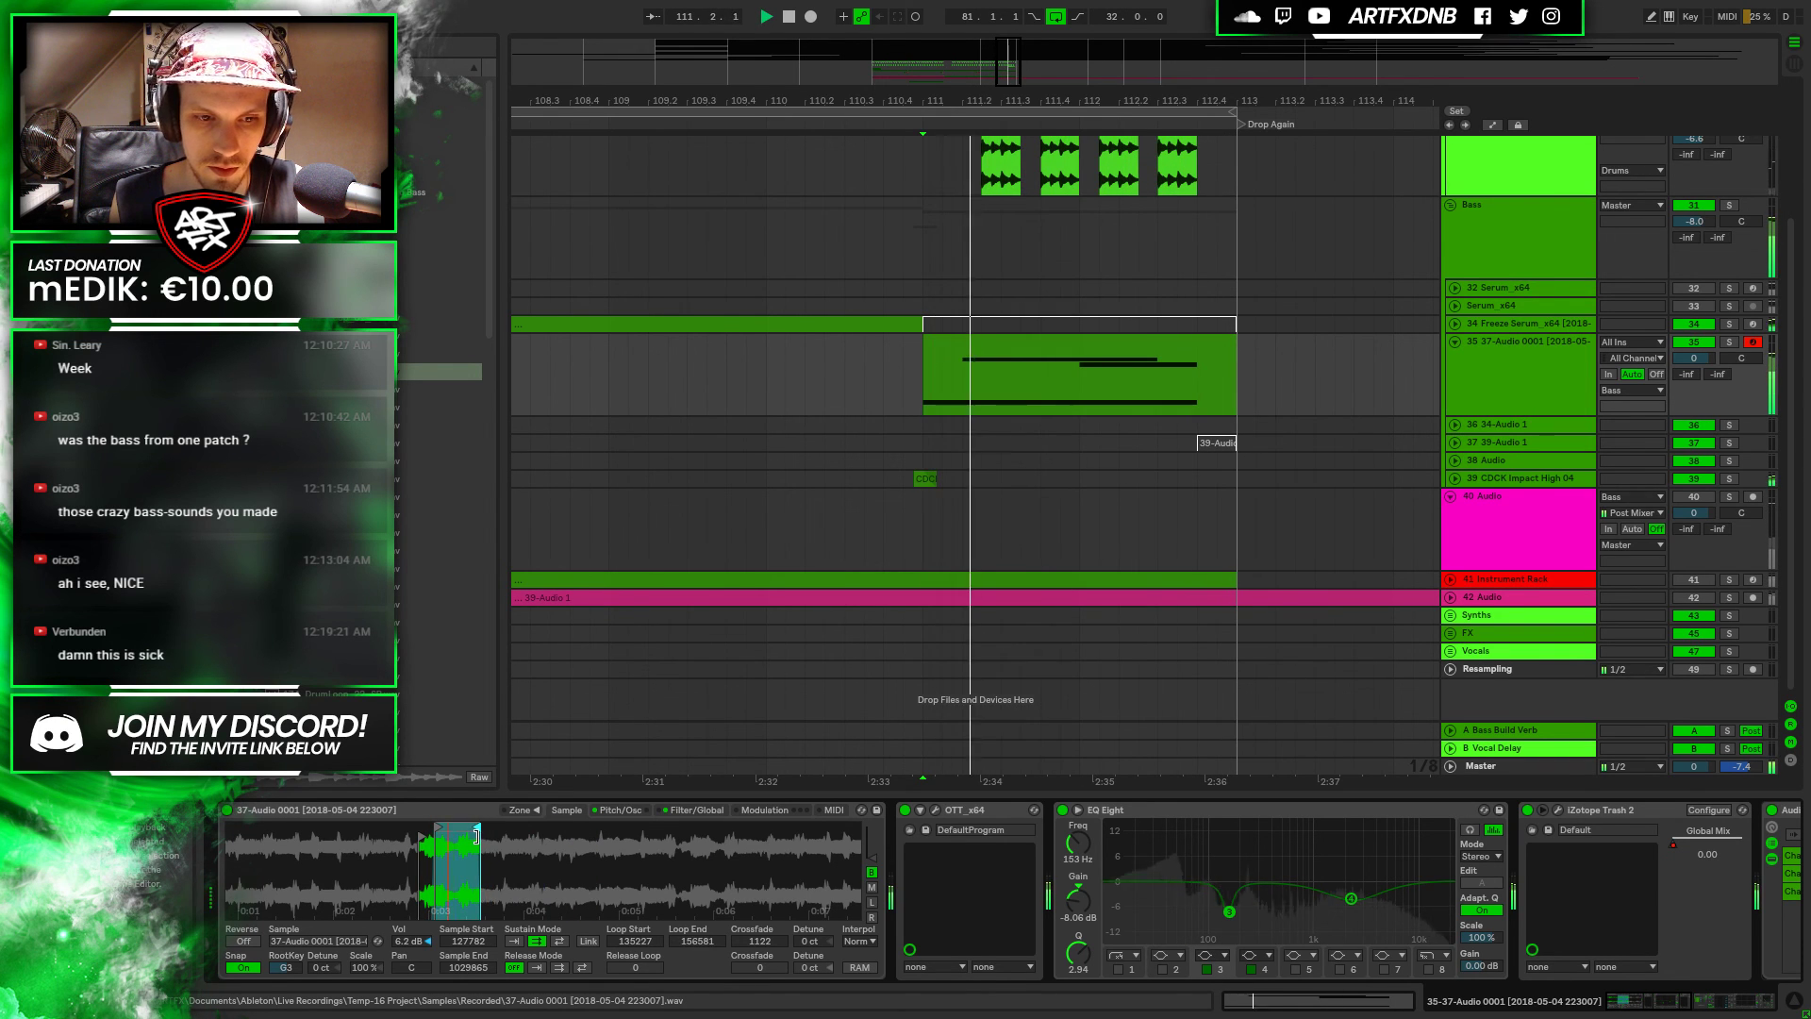
pyautogui.moveTo(465, 836); pyautogui.dragTo(418, 833)
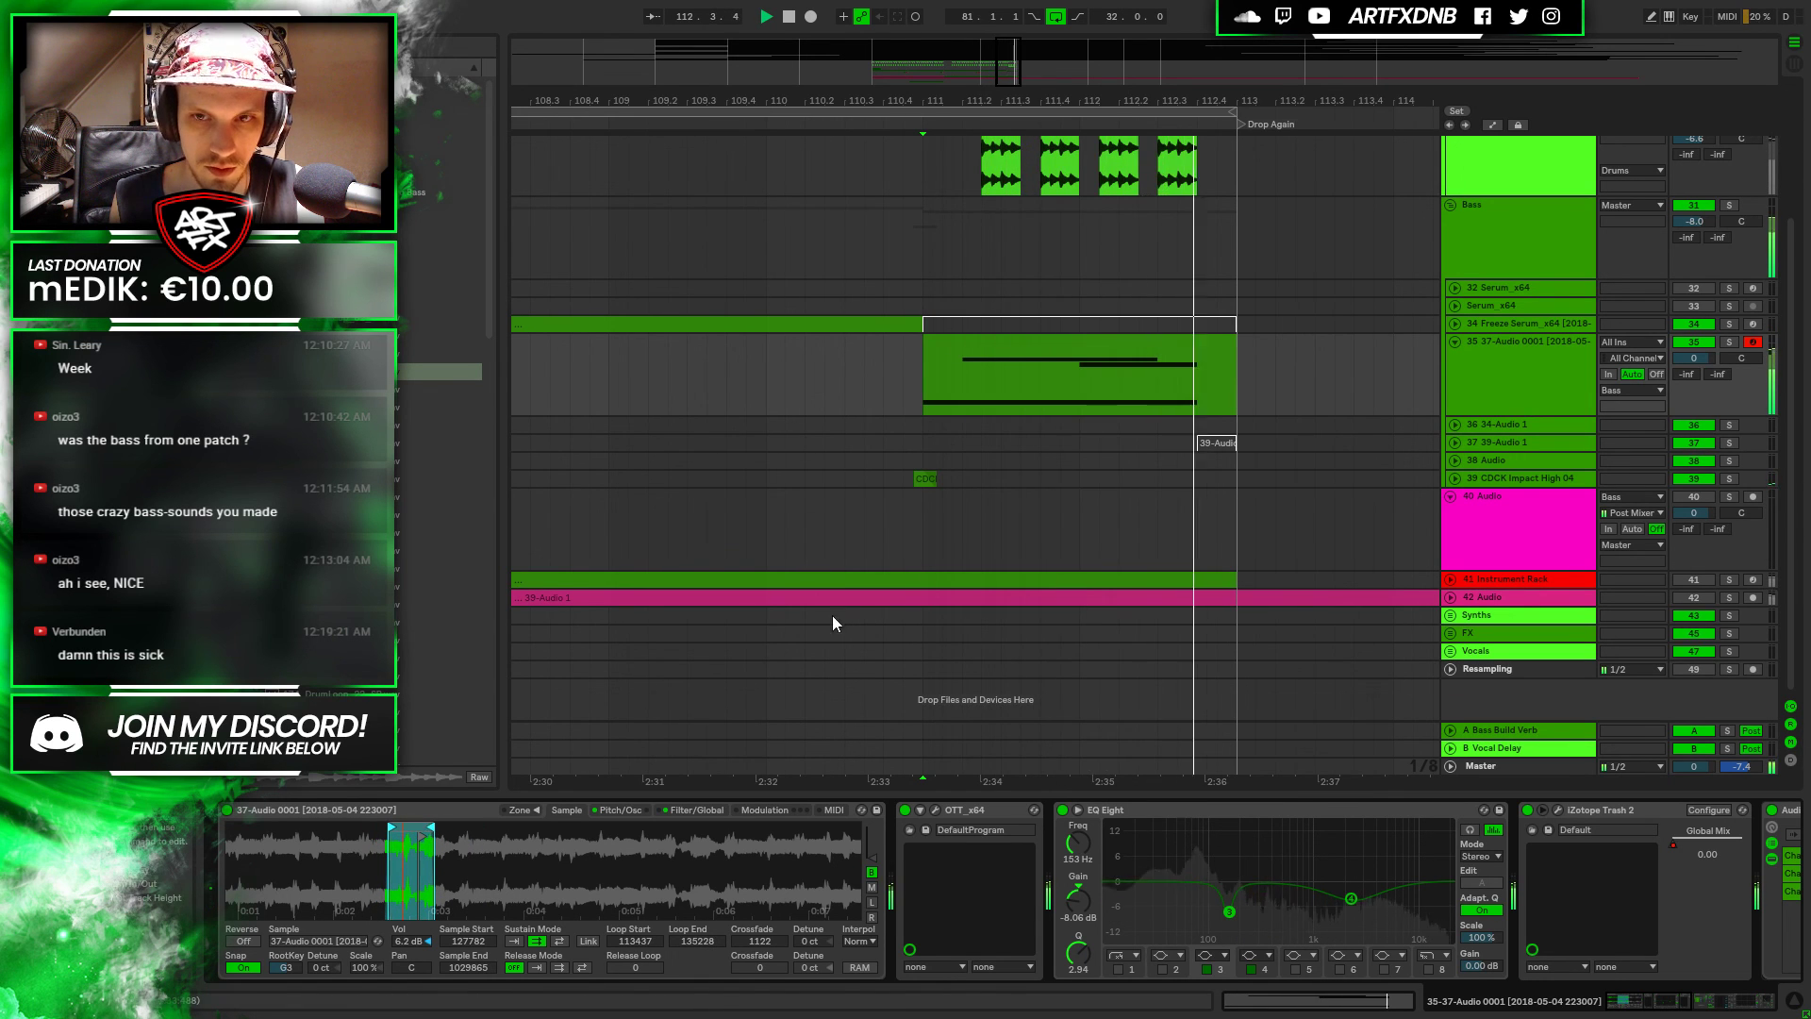
pyautogui.moveTo(383, 824); pyautogui.dragTo(381, 826)
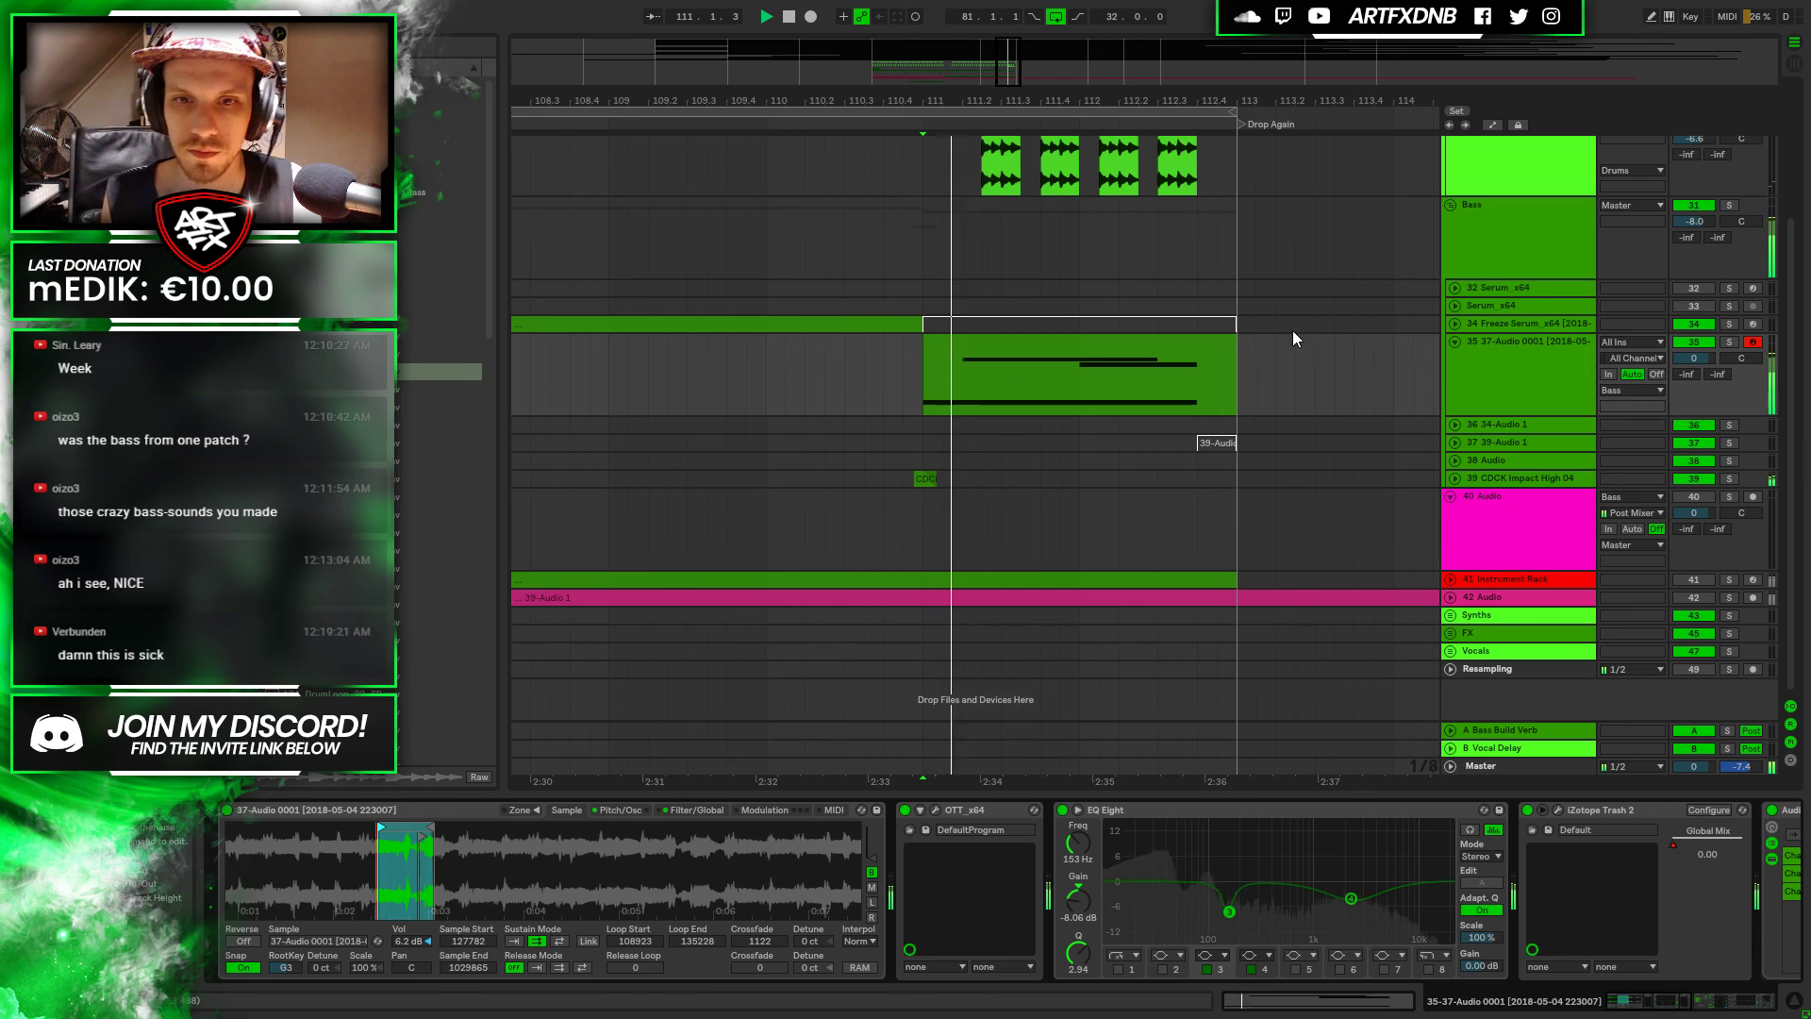
# Try ending the bass clip at bar 111.4, restore its end to bar 113 and open its notes
pyautogui.moveTo(1225, 357); pyautogui.dragTo(1045, 381)
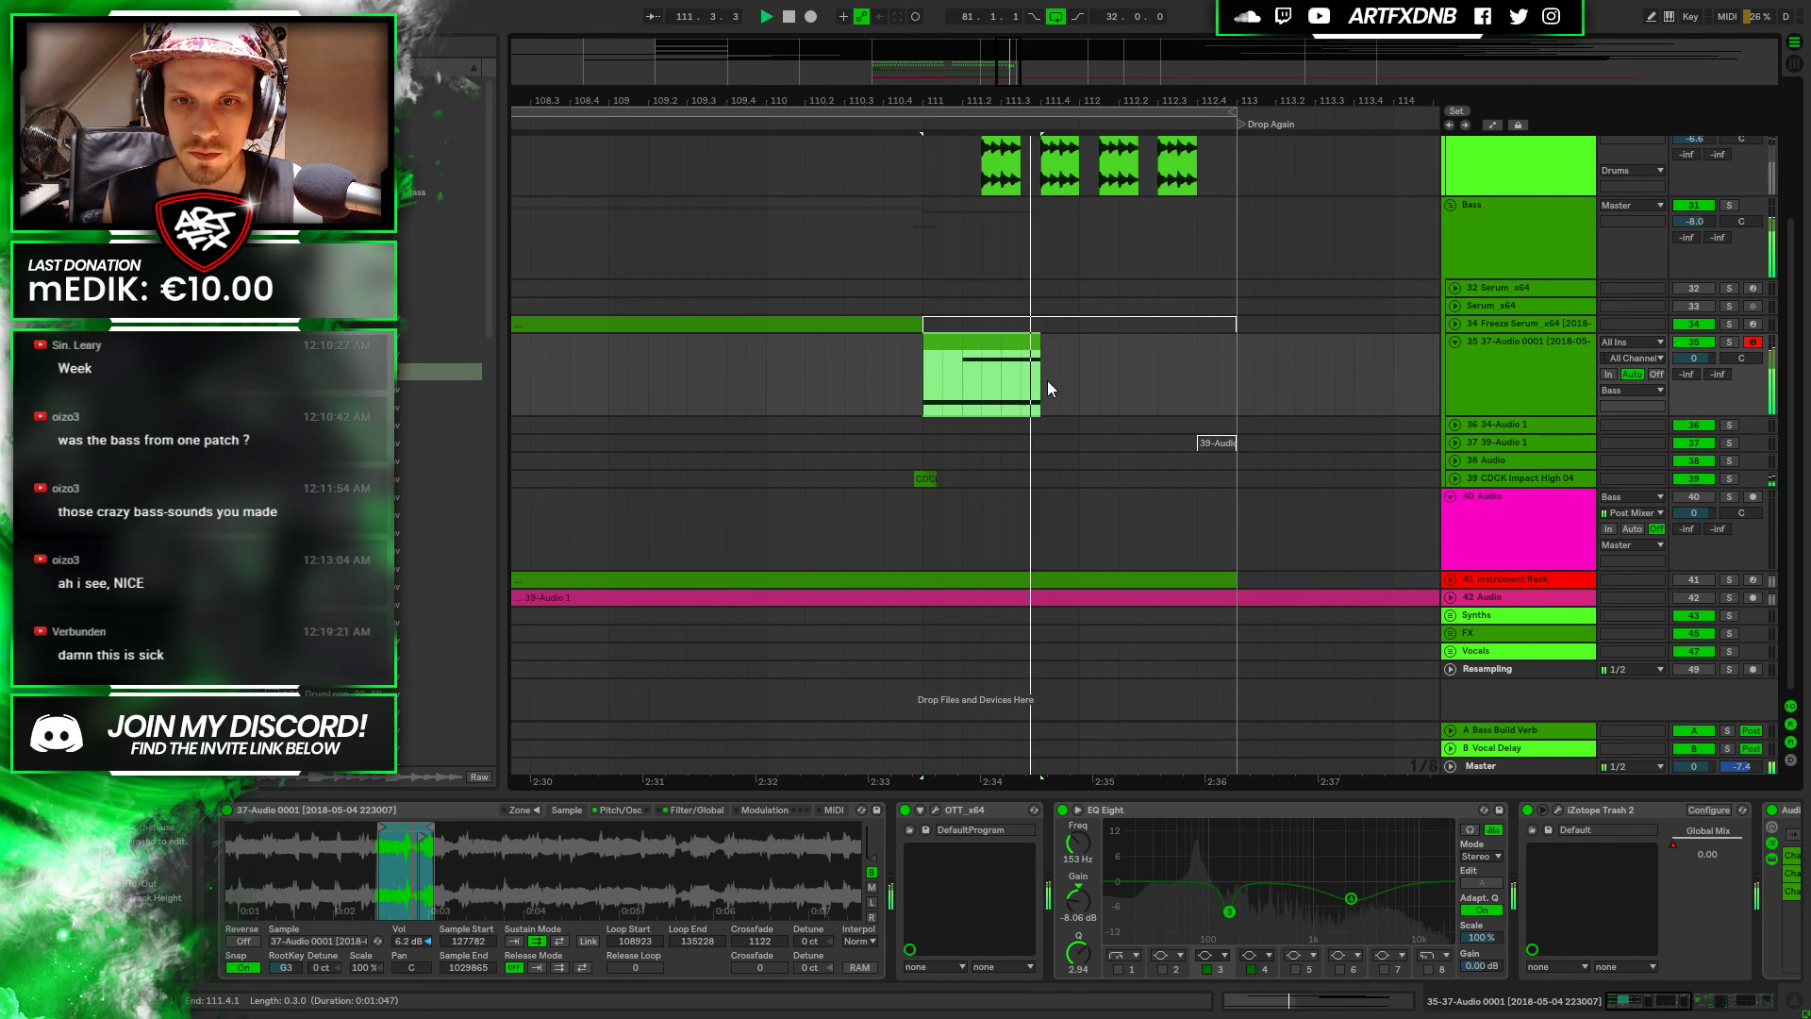
pyautogui.moveTo(1031, 352); pyautogui.dragTo(1223, 359)
pyautogui.doubleClick(1053, 342)
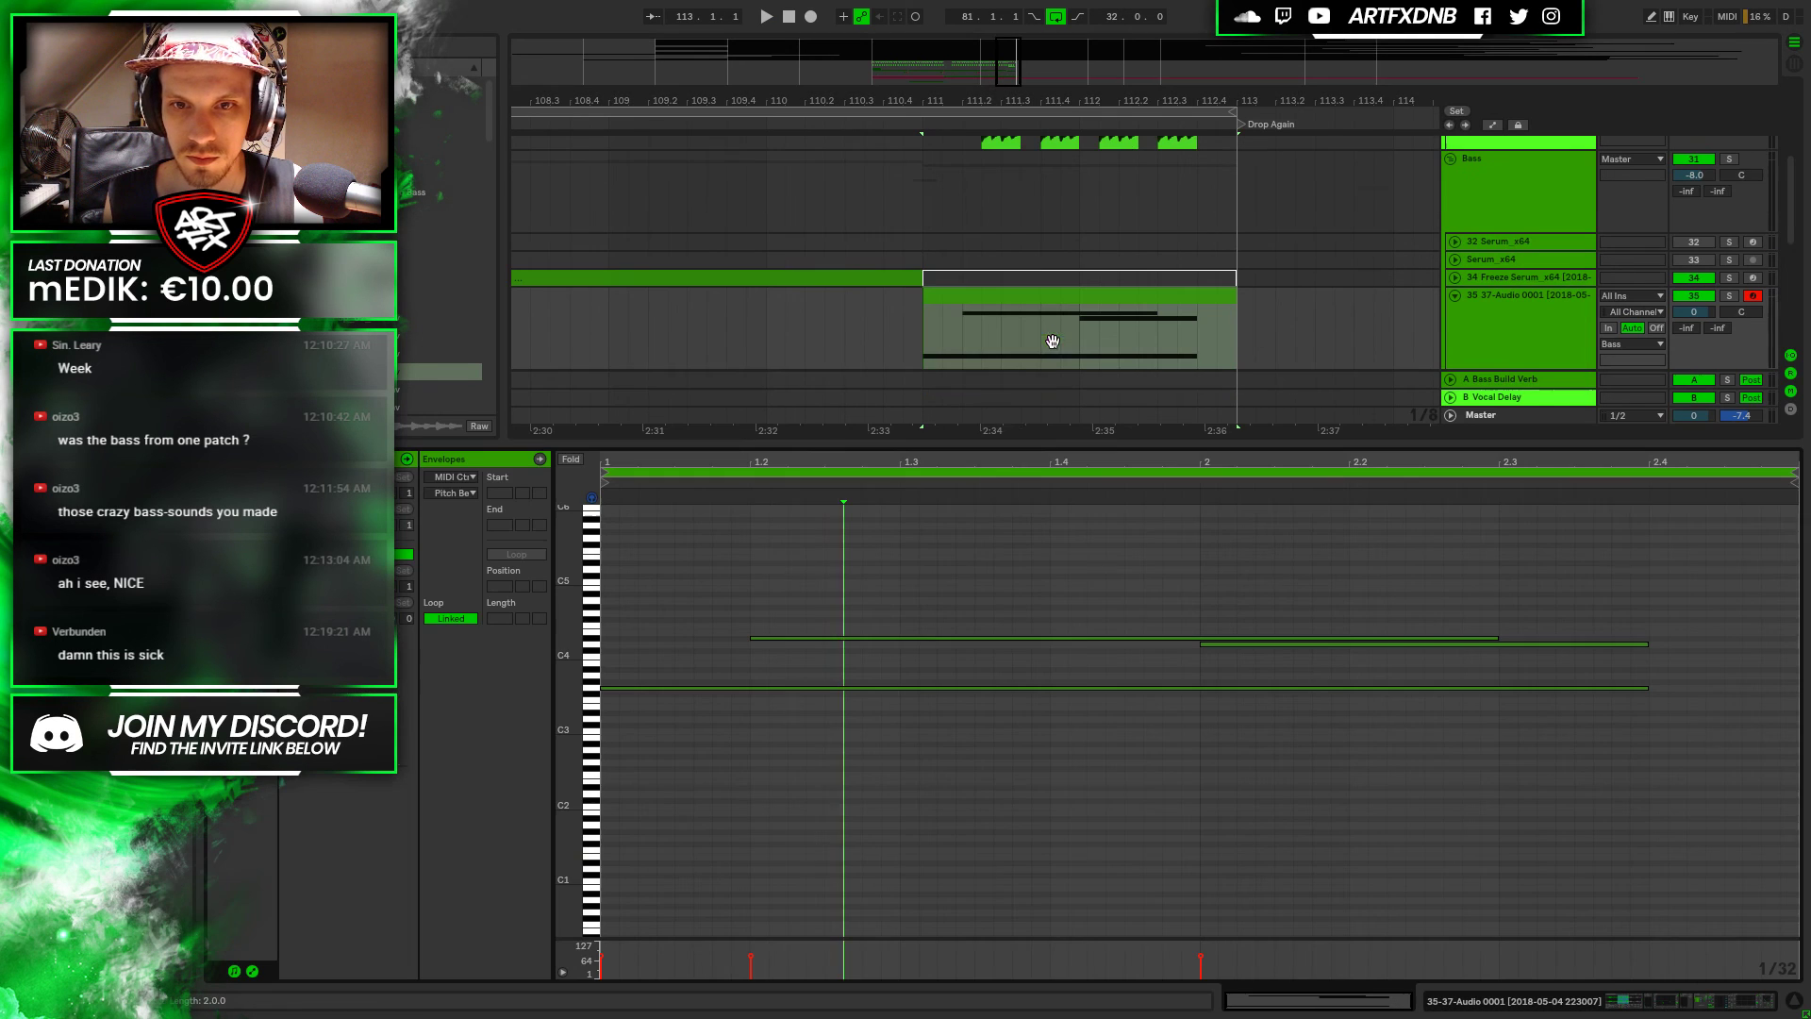
# Try a C4 note from 1.3.3 to 2 in the bass clip, audition it and delete it
pyautogui.doubleClick(978, 658)
pyautogui.moveTo(1025, 657); pyautogui.dragTo(1202, 660)
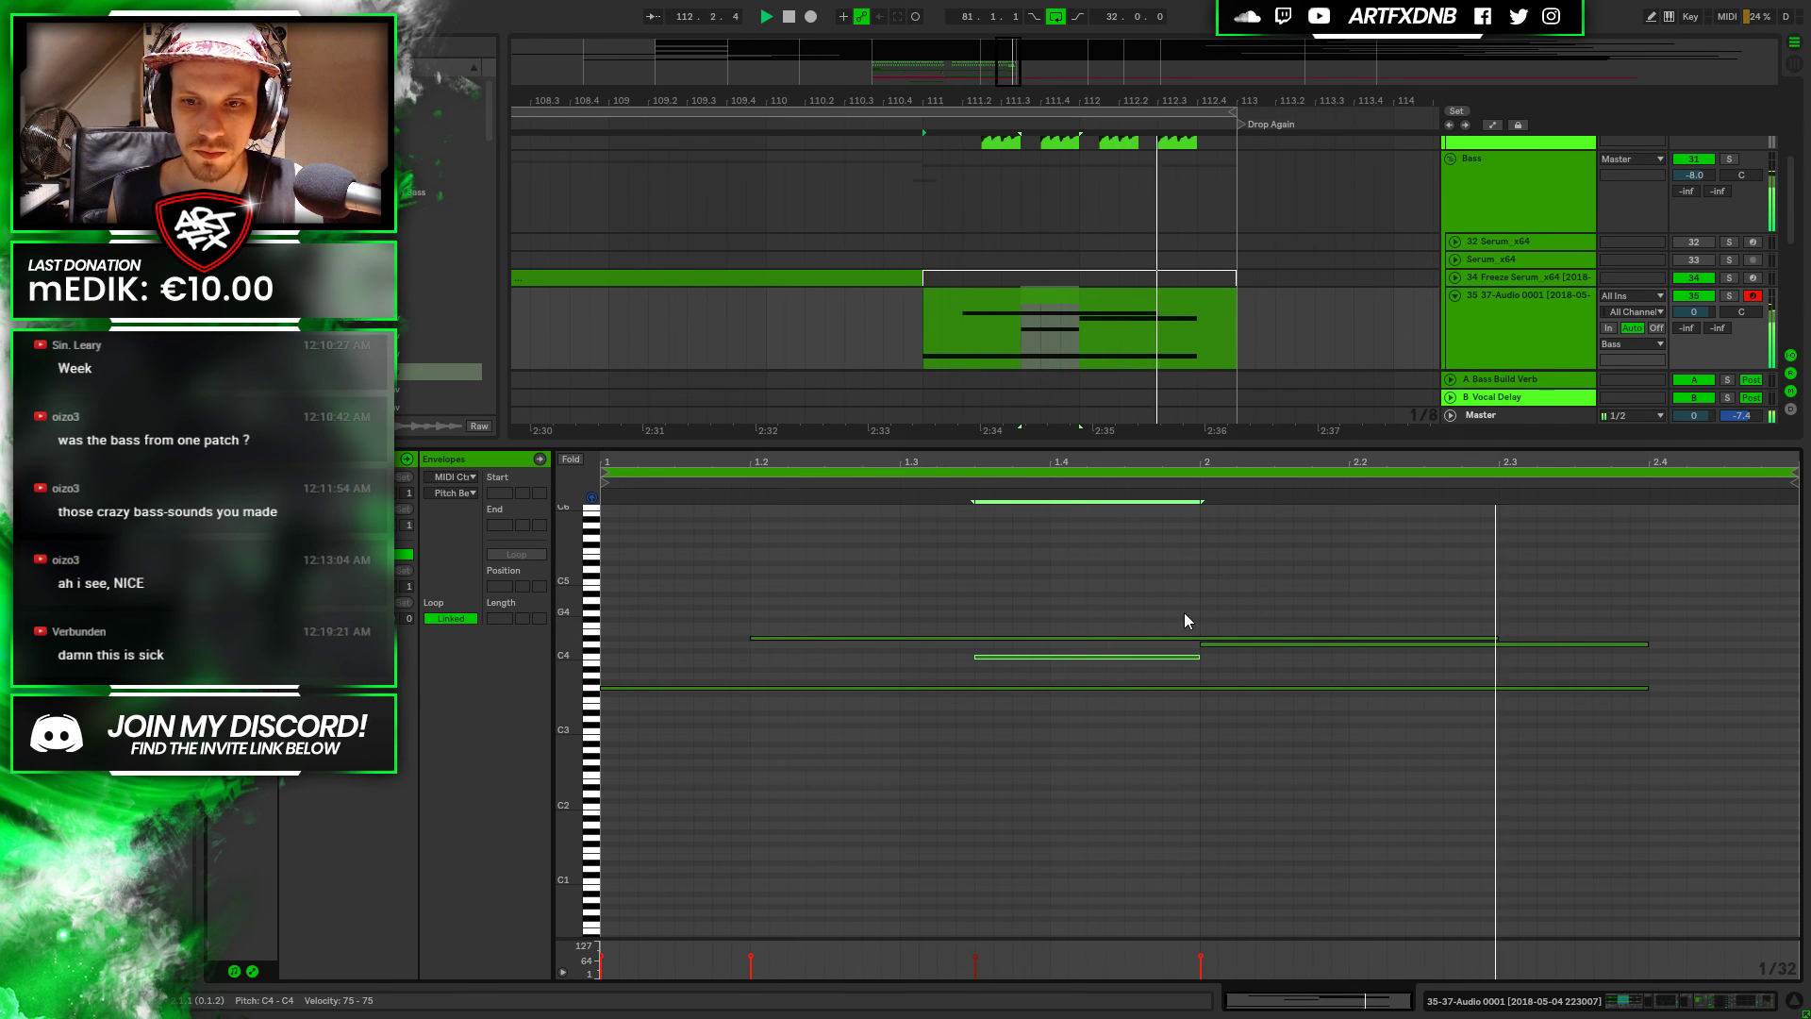
pyautogui.moveTo(1202, 678); pyautogui.dragTo(1170, 652)
pyautogui.press('Delete')
# Delete the bass clip's D4 note and shorten its D#4 note to end just past 1.4
pyautogui.click(1273, 645)
pyautogui.keyDown('shift'); pyautogui.click(1277, 638); pyautogui.keyUp('shift')
pyautogui.click(1277, 647)
pyautogui.press('Delete')
pyautogui.press('space')
pyautogui.hotkey('ctrl', 'a')
pyautogui.click(1499, 656)
pyautogui.moveTo(1498, 638); pyautogui.dragTo(1055, 663)
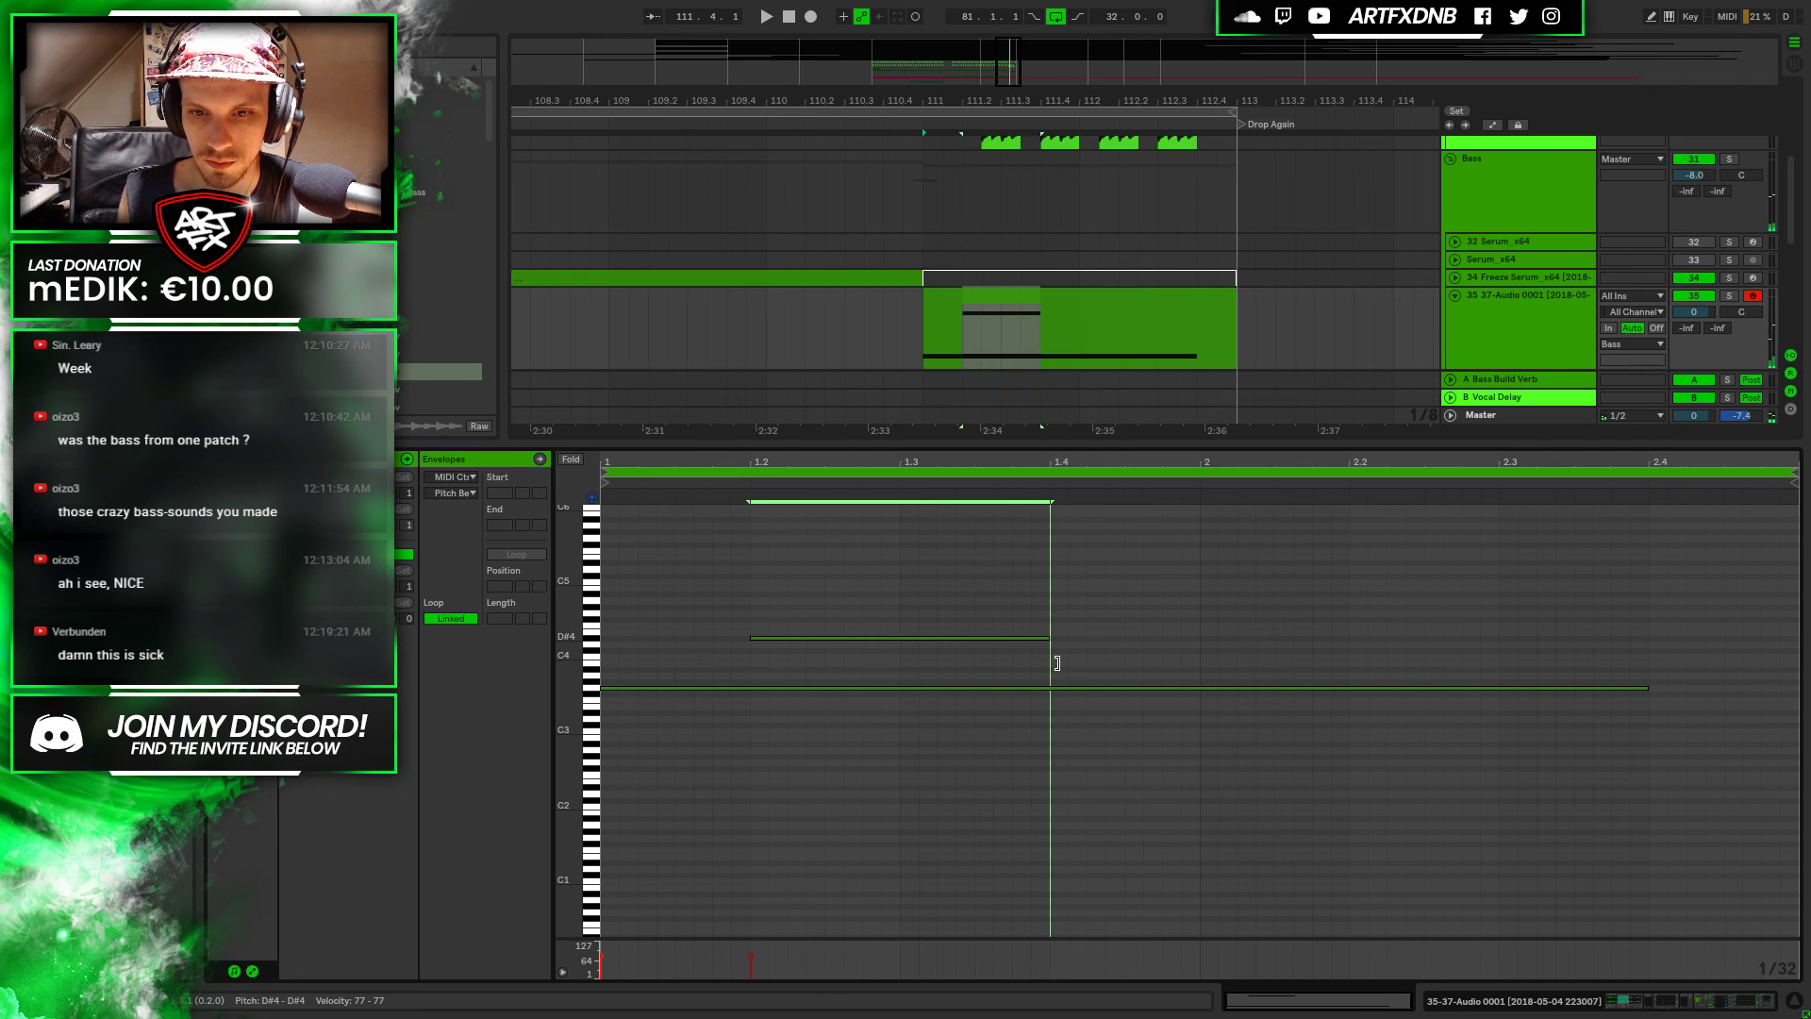
# Draw an A#3 note from 1.3.3 to 2.4 in the bass clip and audition it from bars 111 and 110
pyautogui.click(977, 671)
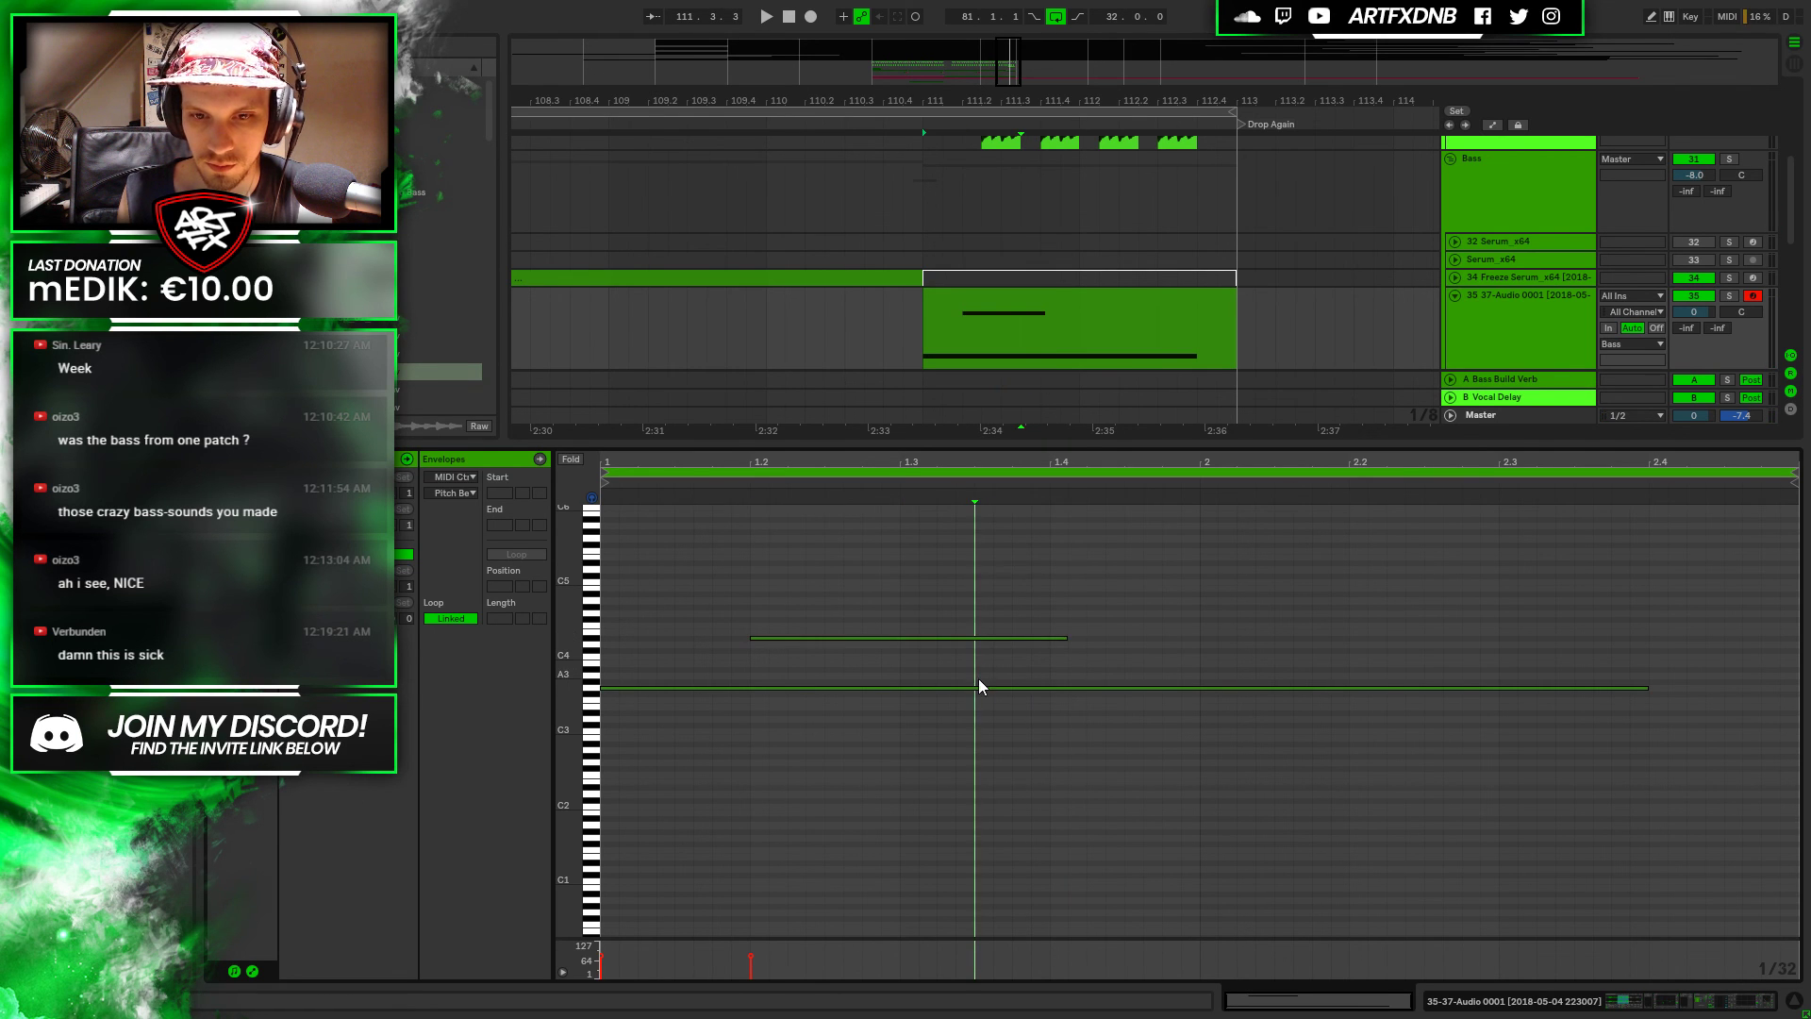
pyautogui.moveTo(977, 670); pyautogui.dragTo(1087, 669)
pyautogui.moveTo(1373, 668); pyautogui.dragTo(1648, 668)
pyautogui.press('space')
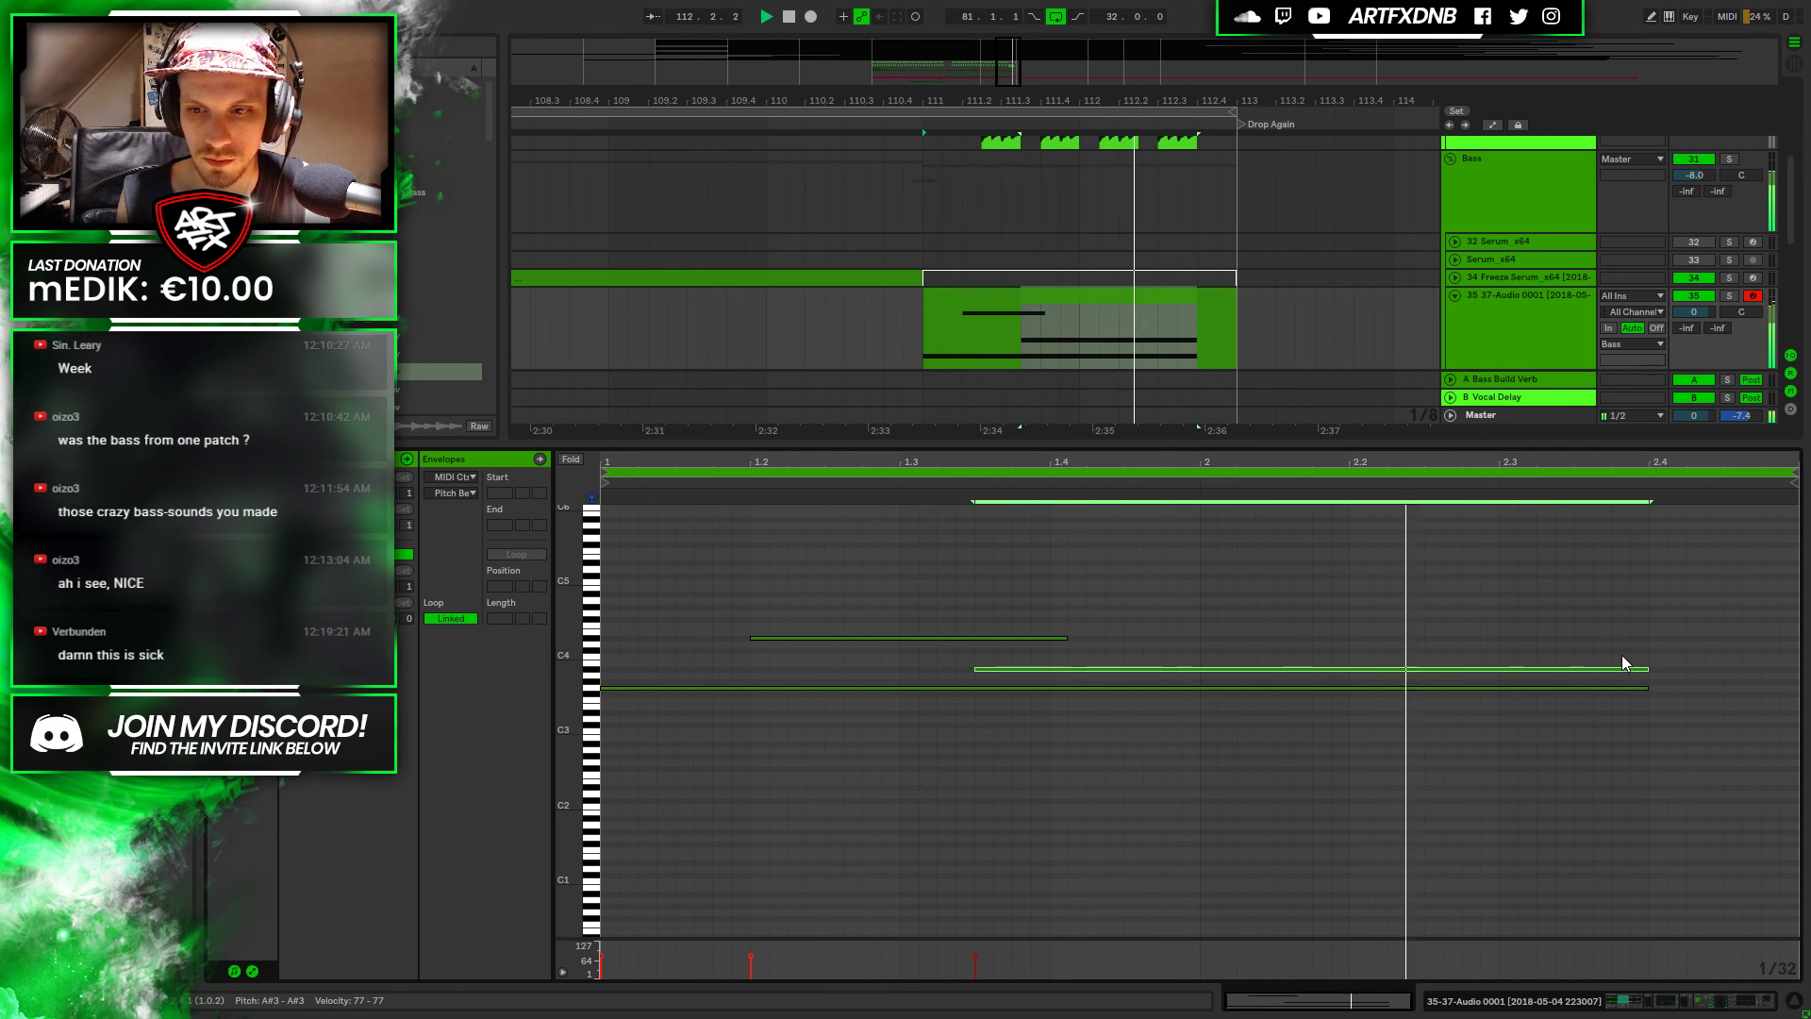
pyautogui.press('space')
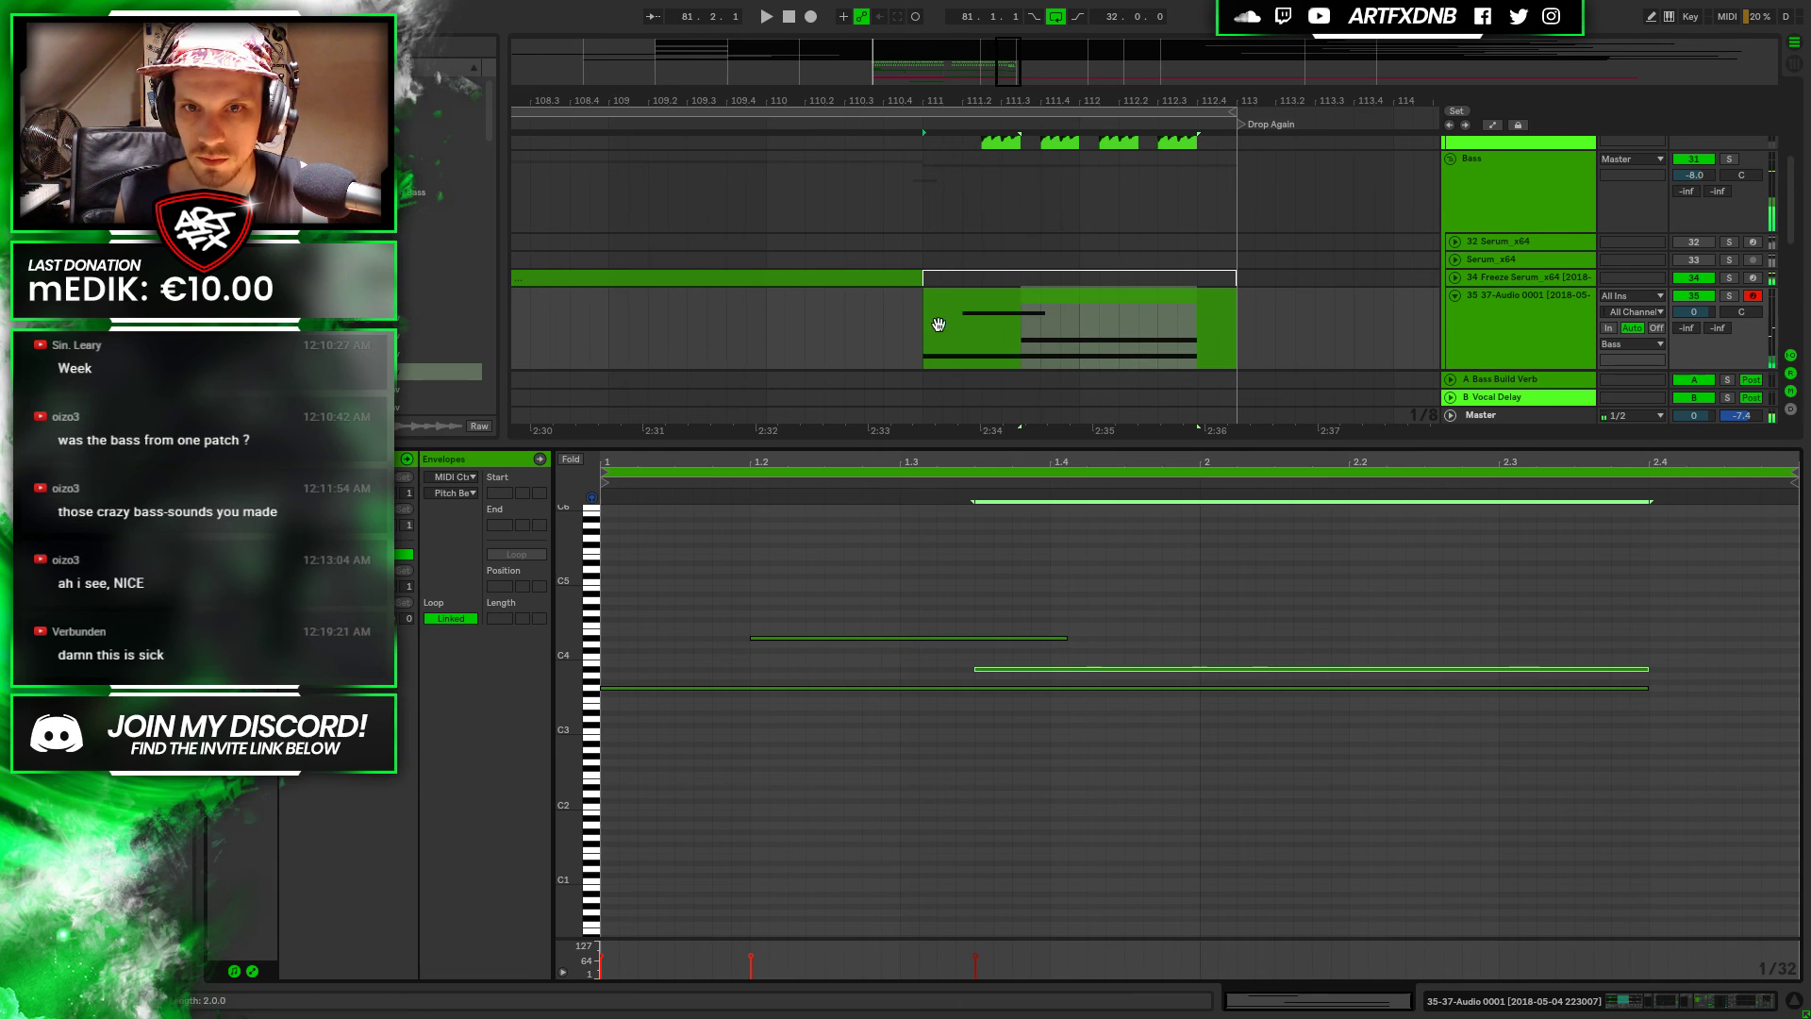
pyautogui.click(760, 332)
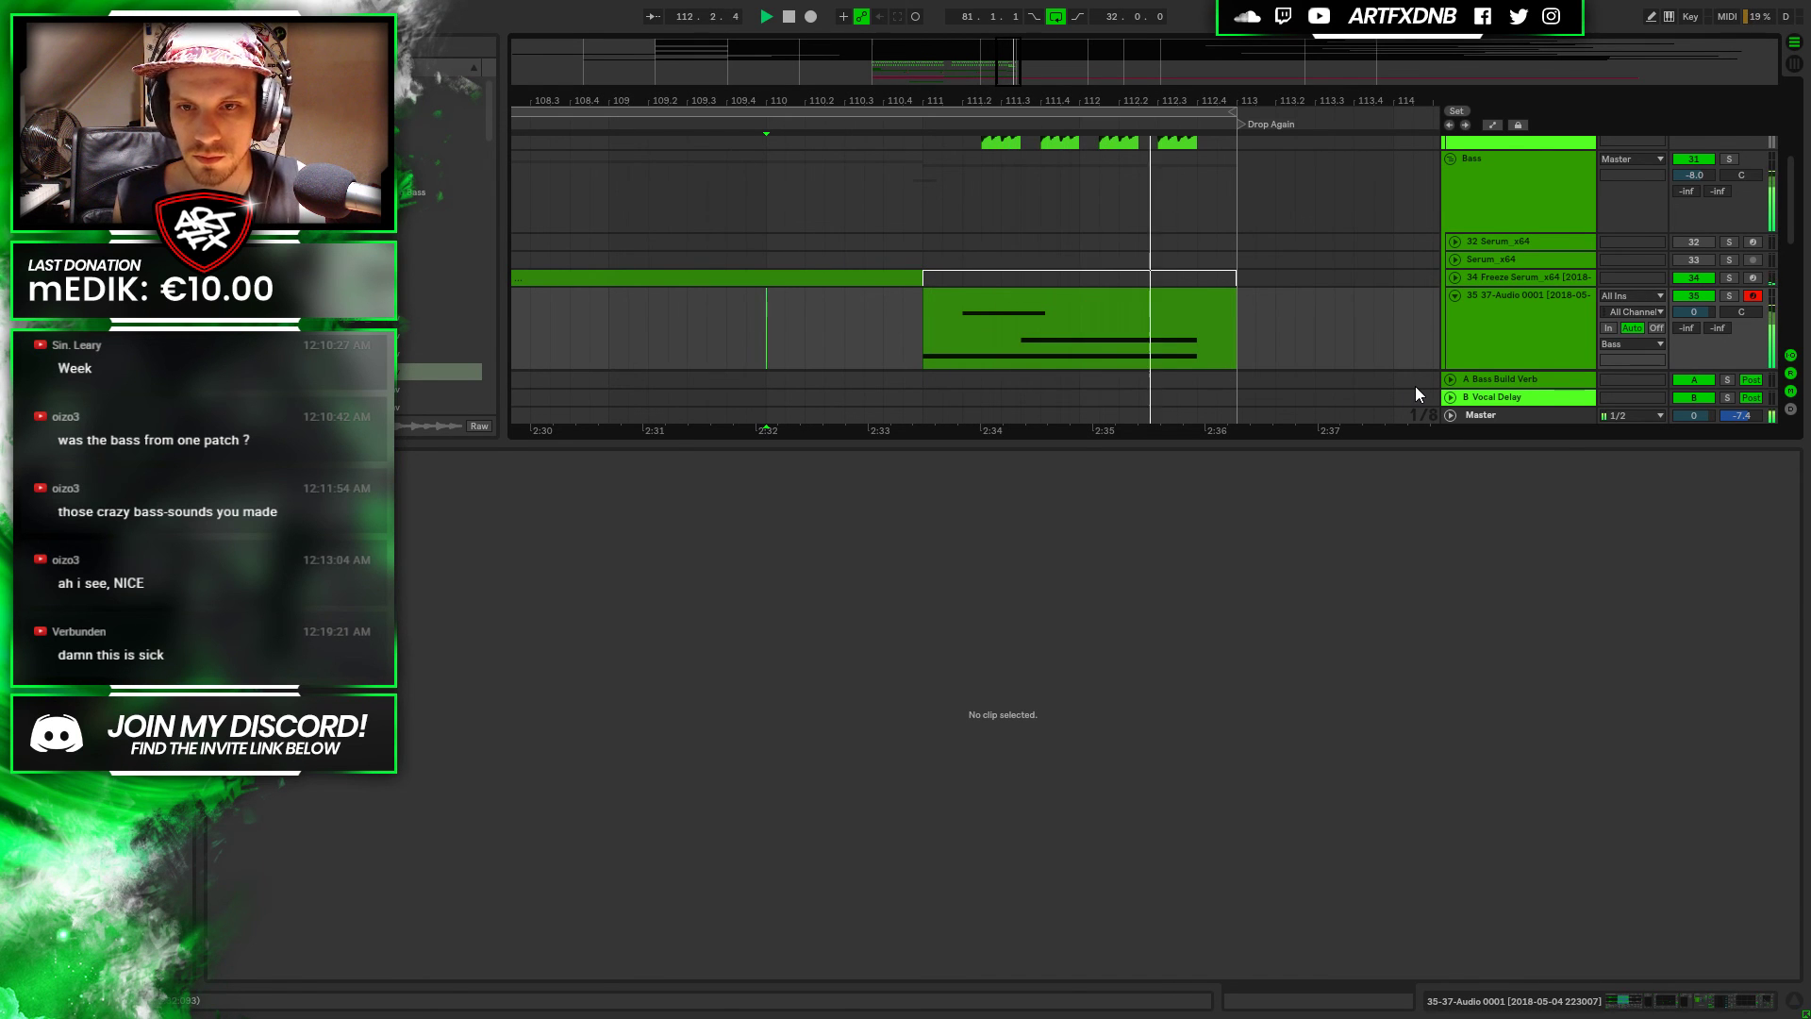
pyautogui.click(1096, 313)
pyautogui.press('space')
# Move the A#3 note to D4 with its start at 2, and lengthen the D#4 note to about 2.1.3
pyautogui.moveTo(1002, 670)
pyautogui.mouseDown()
pyautogui.moveTo(1002, 646)
pyautogui.moveTo(981, 647)
pyautogui.moveTo(1054, 649)
pyautogui.mouseUp()
pyautogui.press('space')
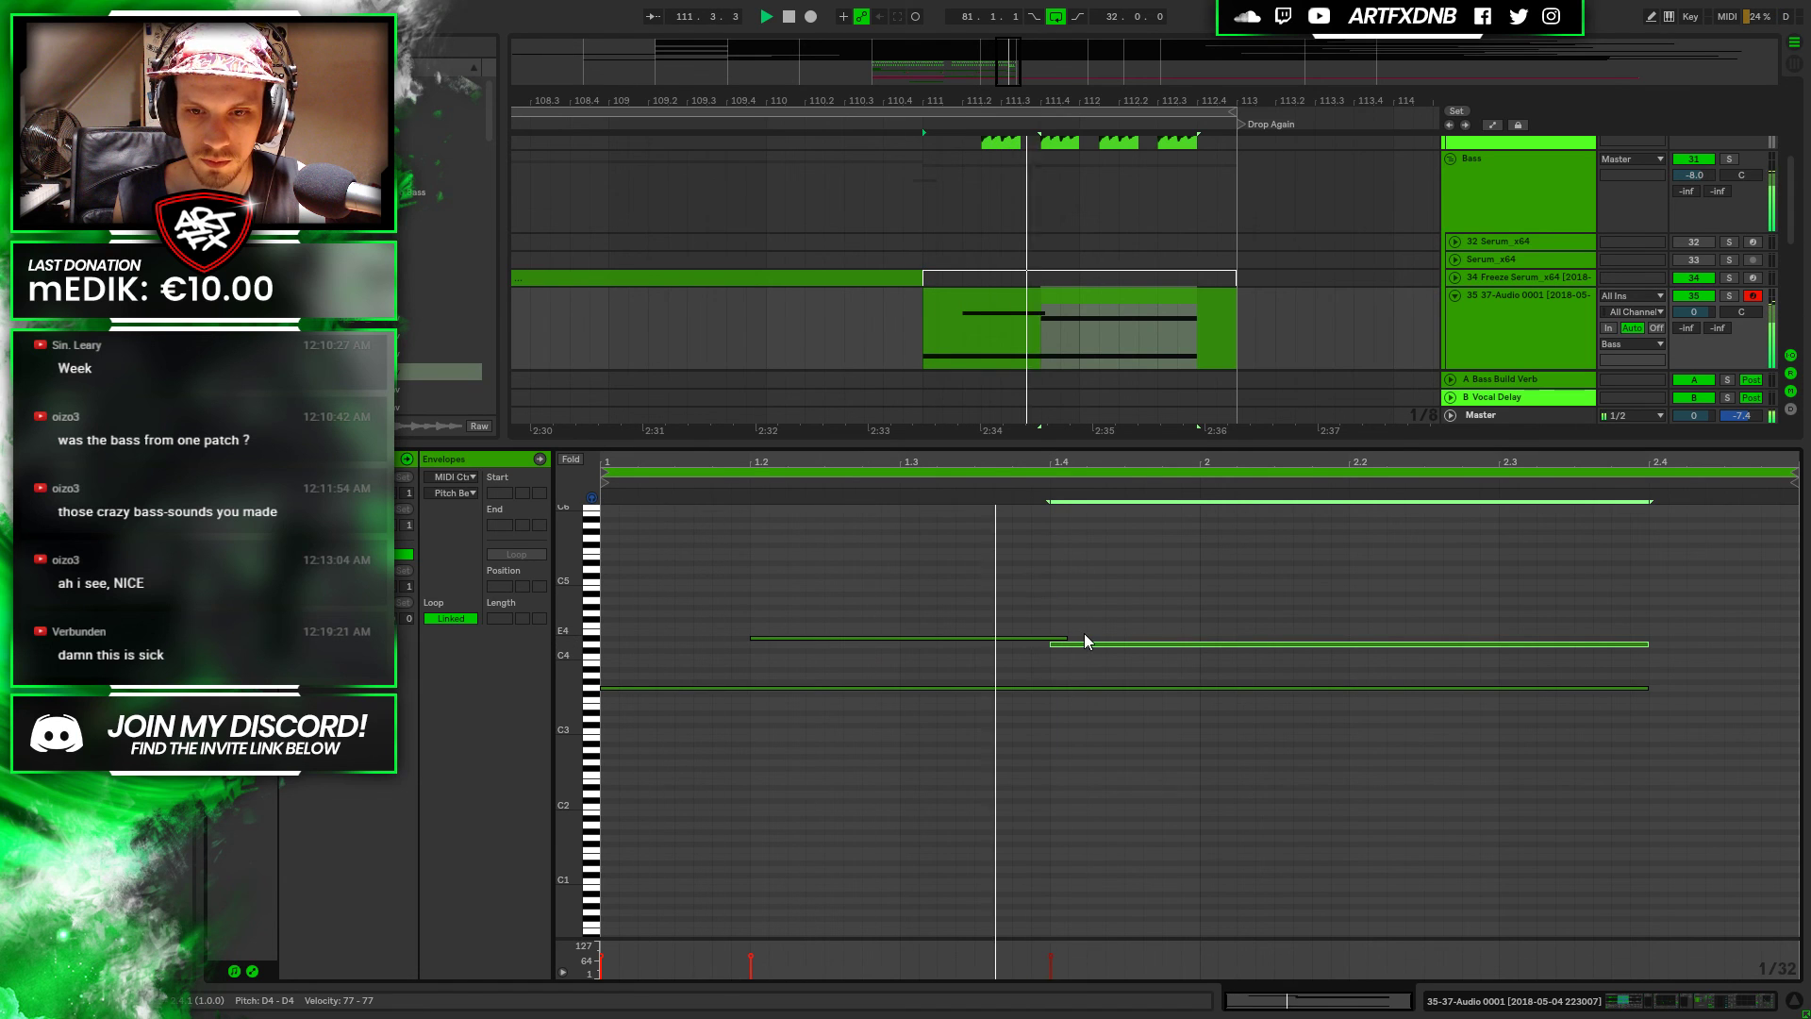
pyautogui.press('space')
pyautogui.moveTo(1067, 638); pyautogui.dragTo(1201, 638)
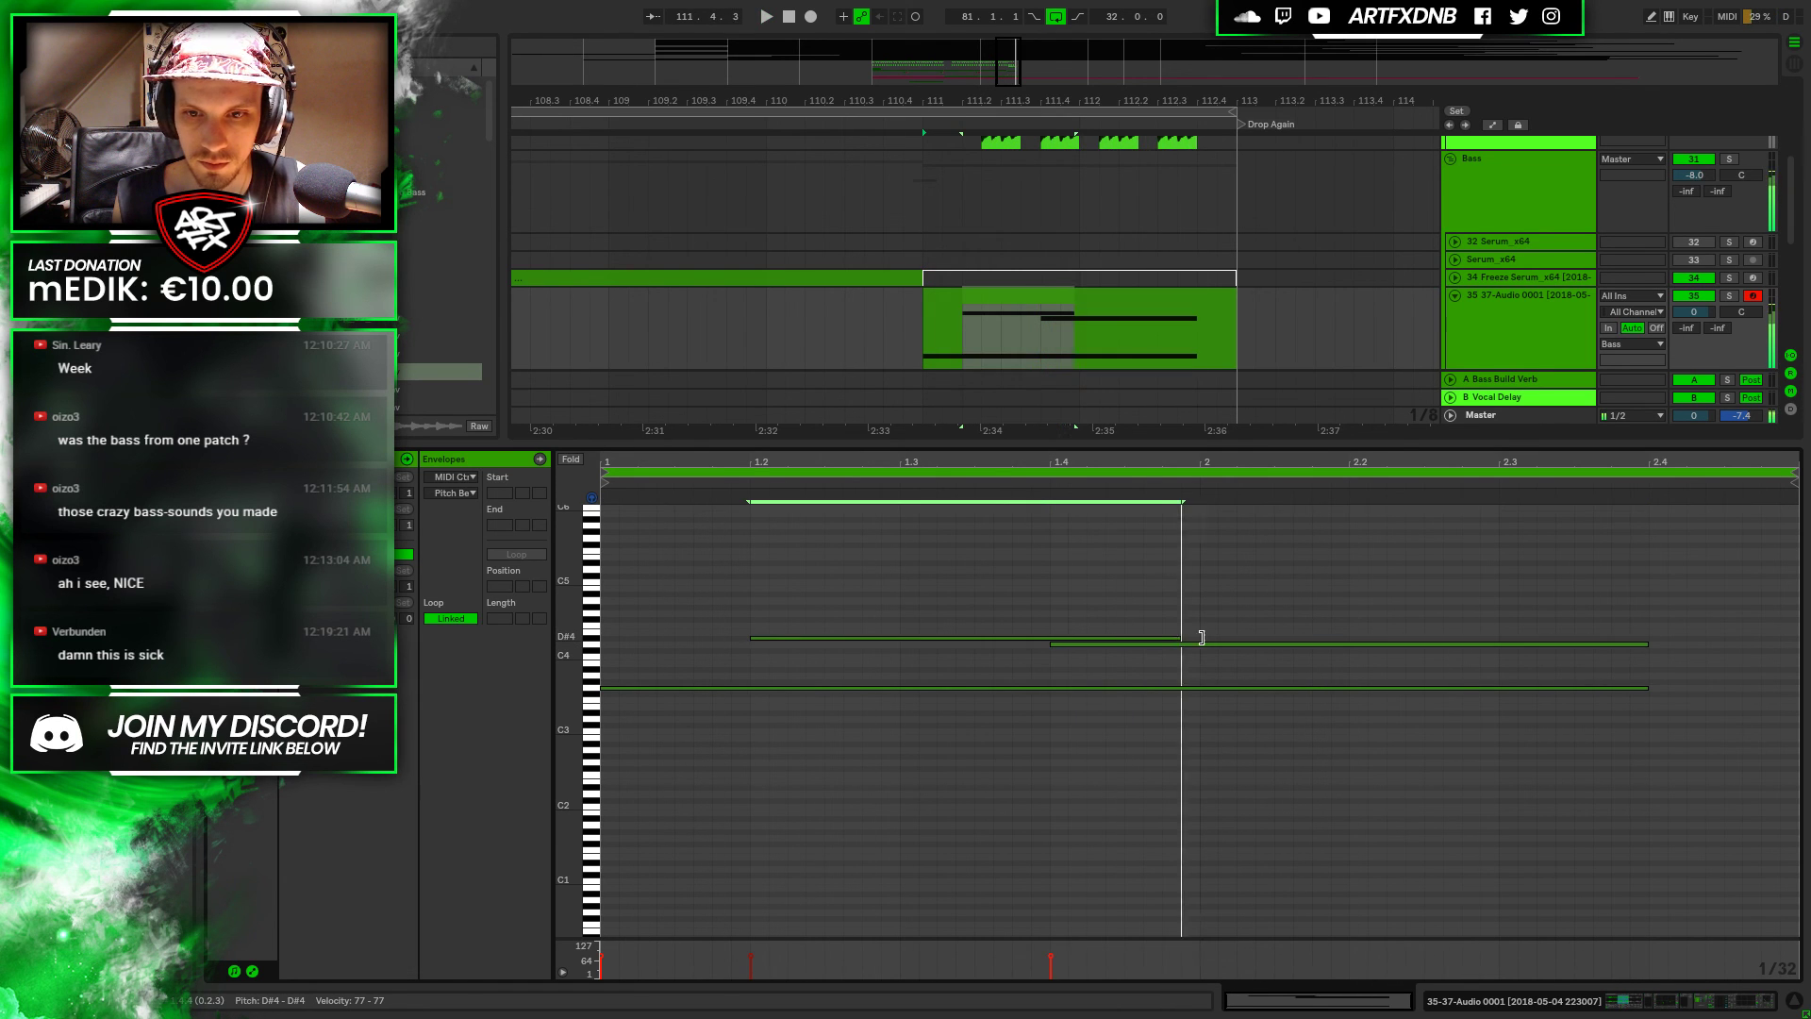
pyautogui.moveTo(1049, 649); pyautogui.dragTo(1273, 643)
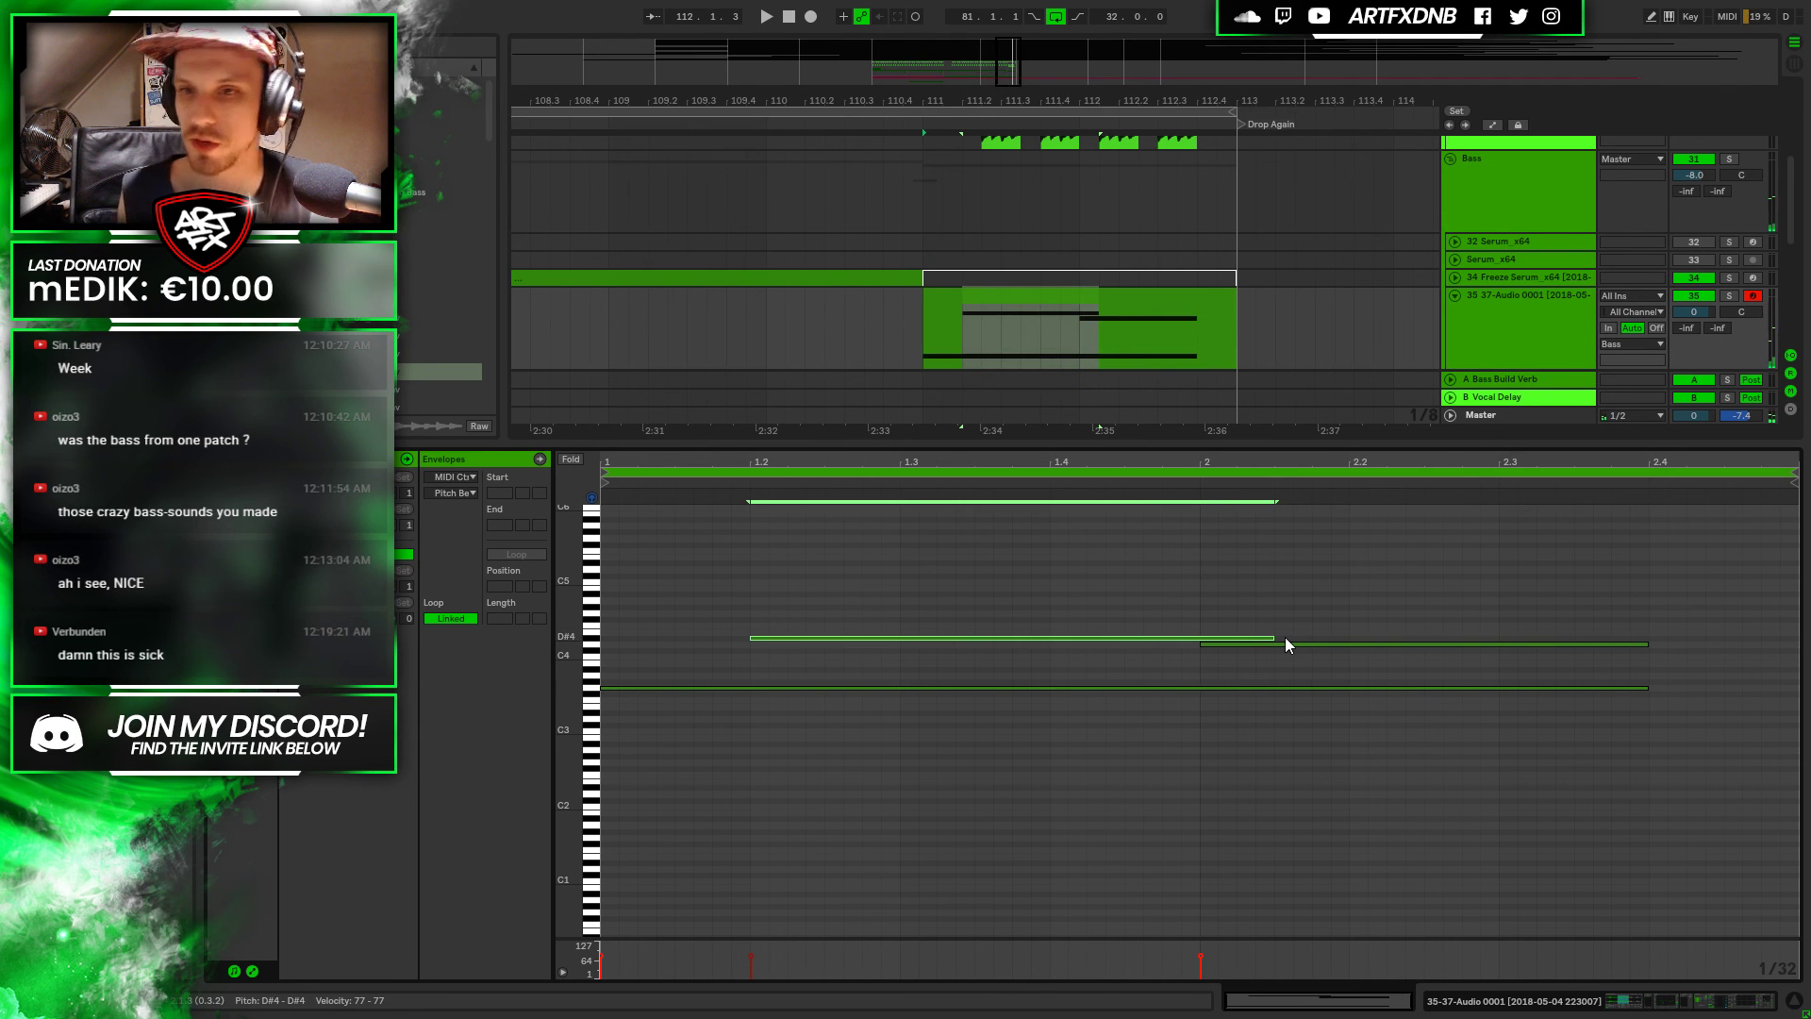
# Show track 35's devices and set the Sampler's sample start to 145136 and loop region to 163430–175338, auditioning the changes
pyautogui.click(1637, 990)
pyautogui.press('space')
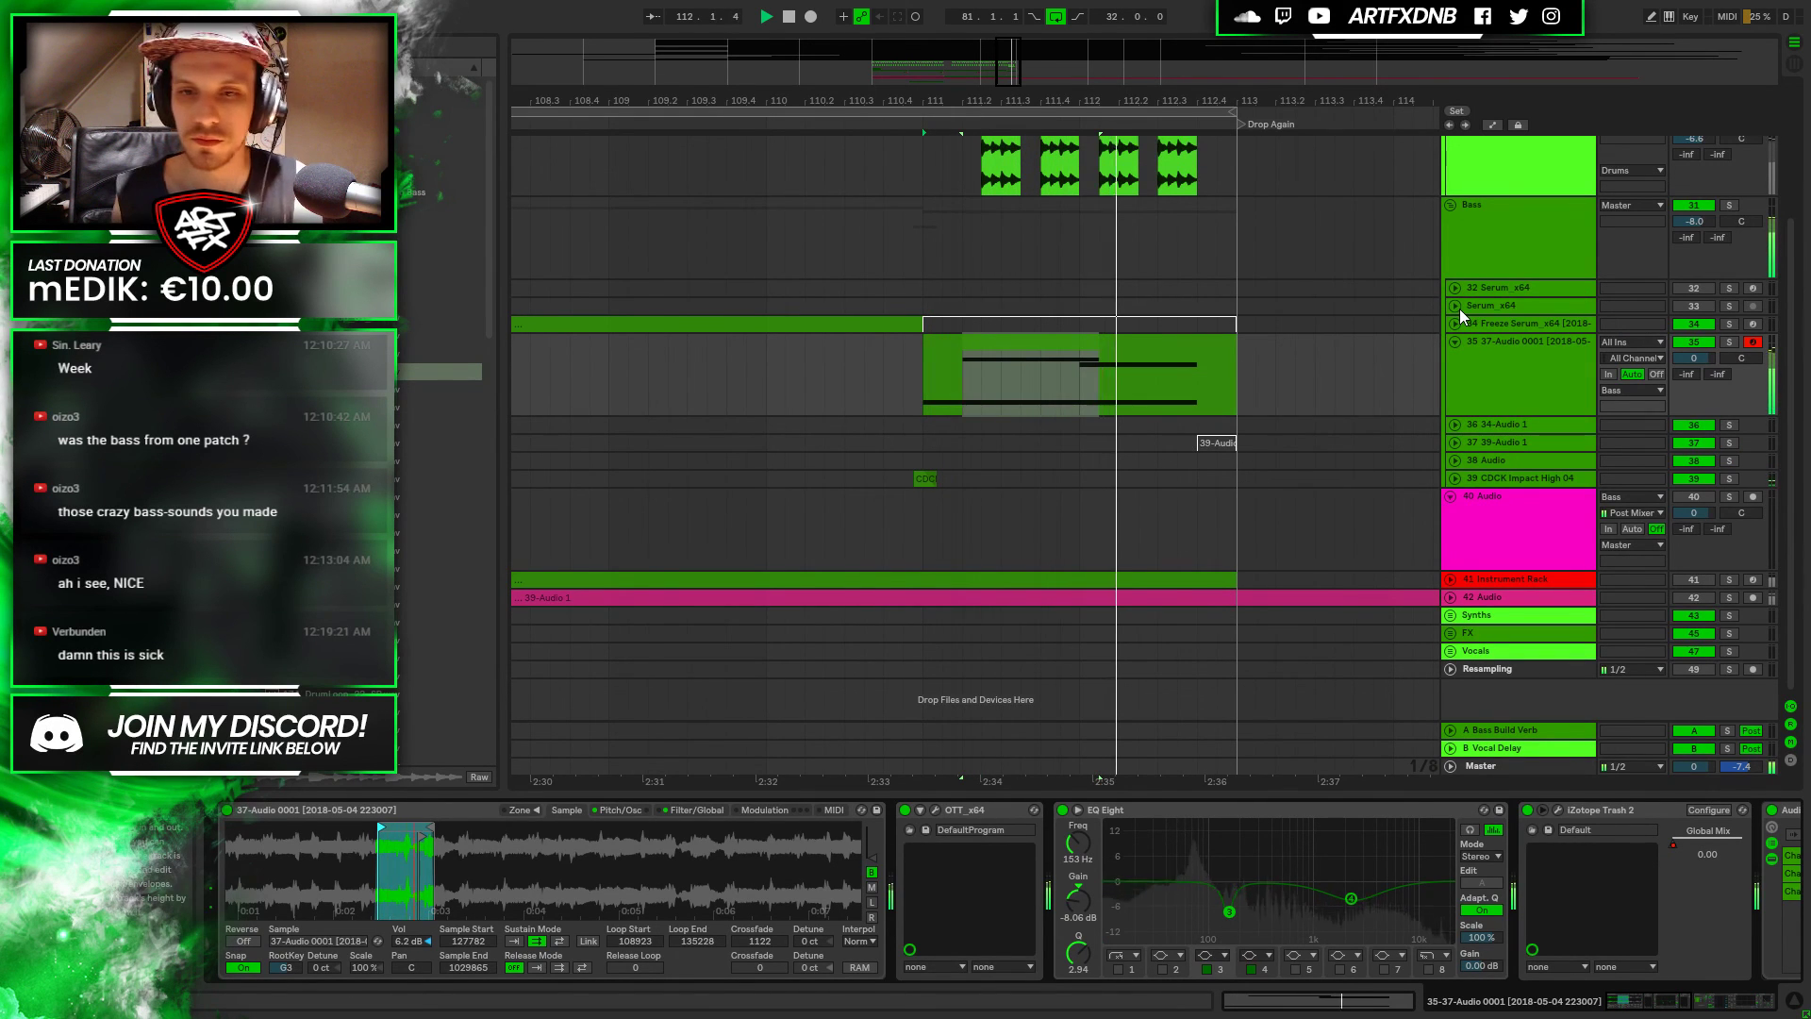
pyautogui.press('space')
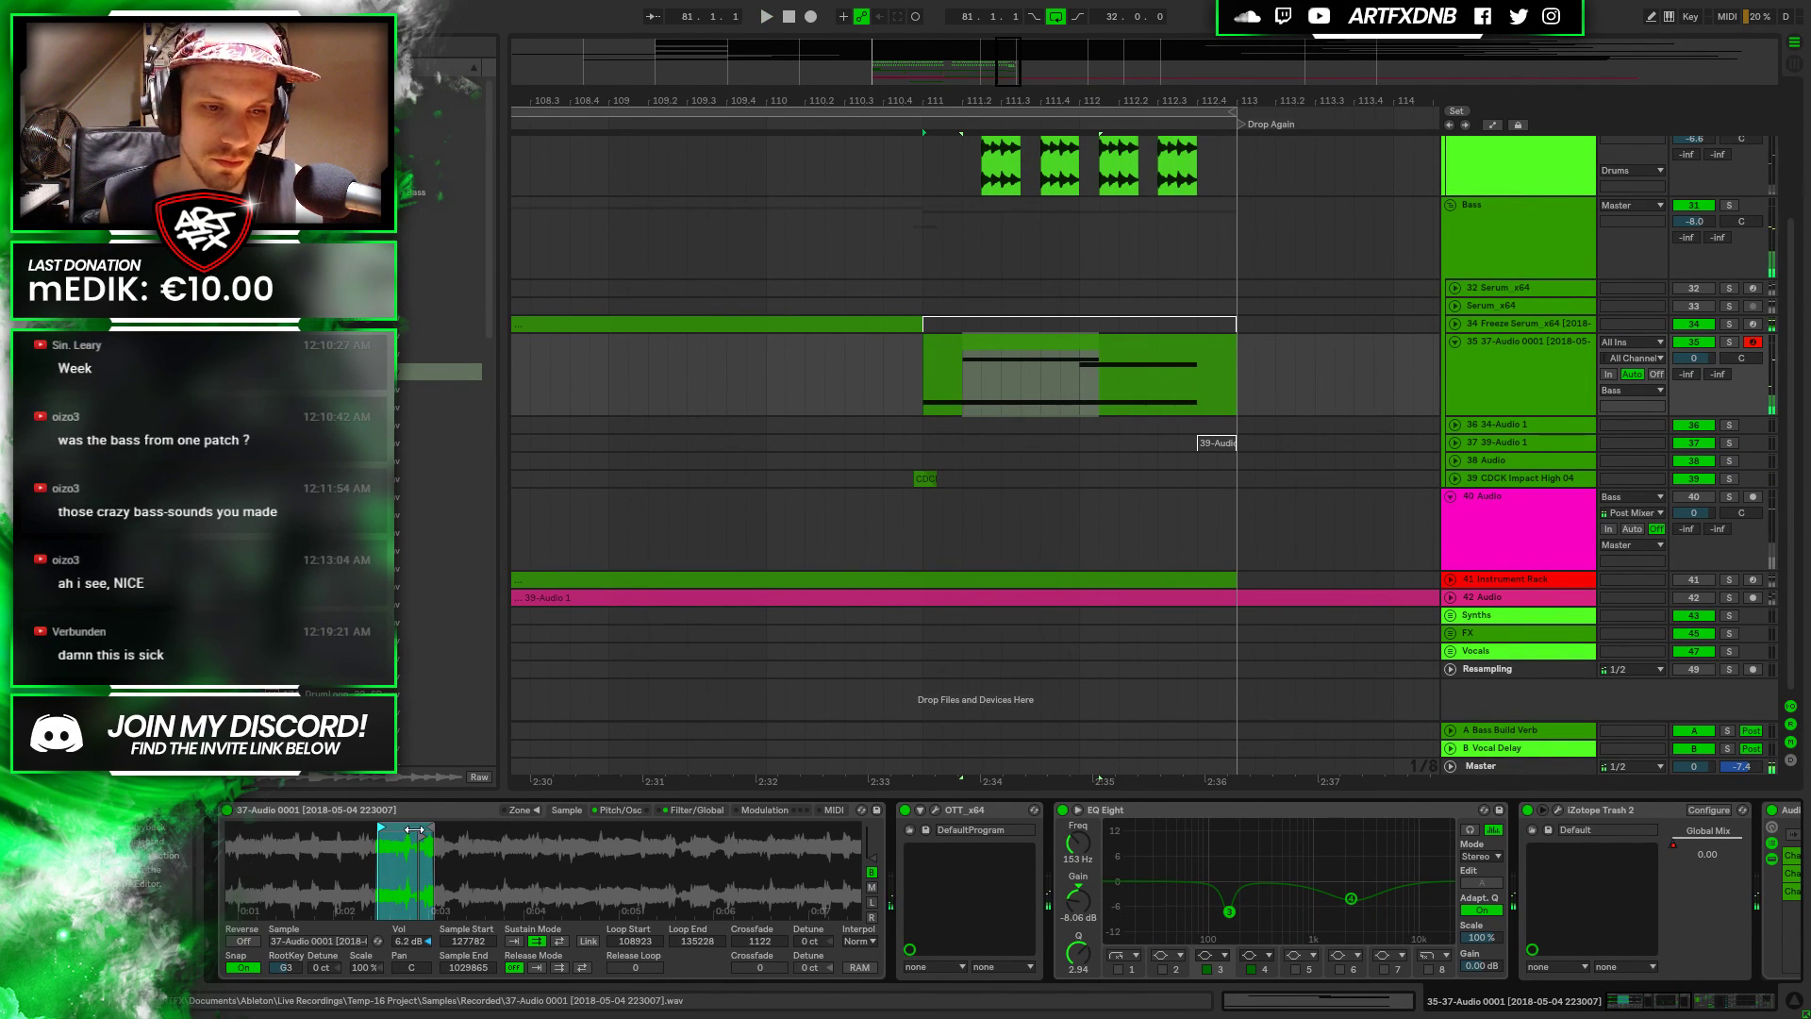
pyautogui.moveTo(401, 825); pyautogui.dragTo(542, 850)
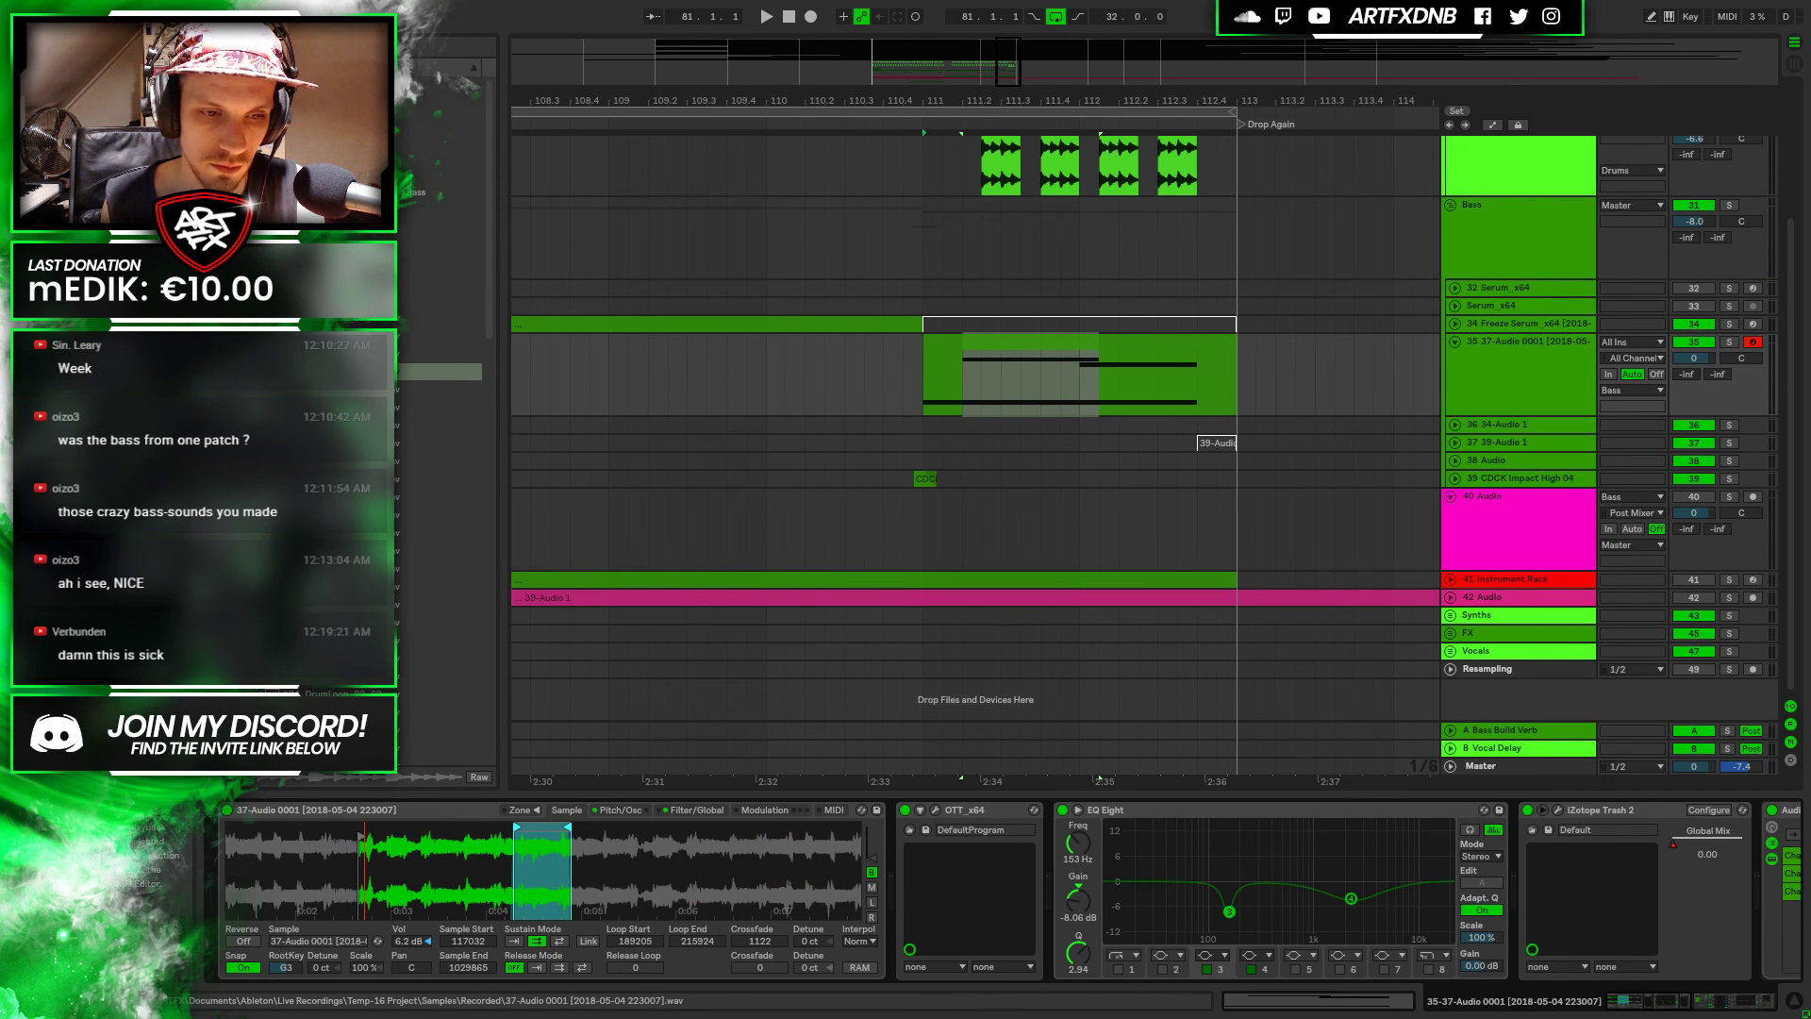
pyautogui.press('space')
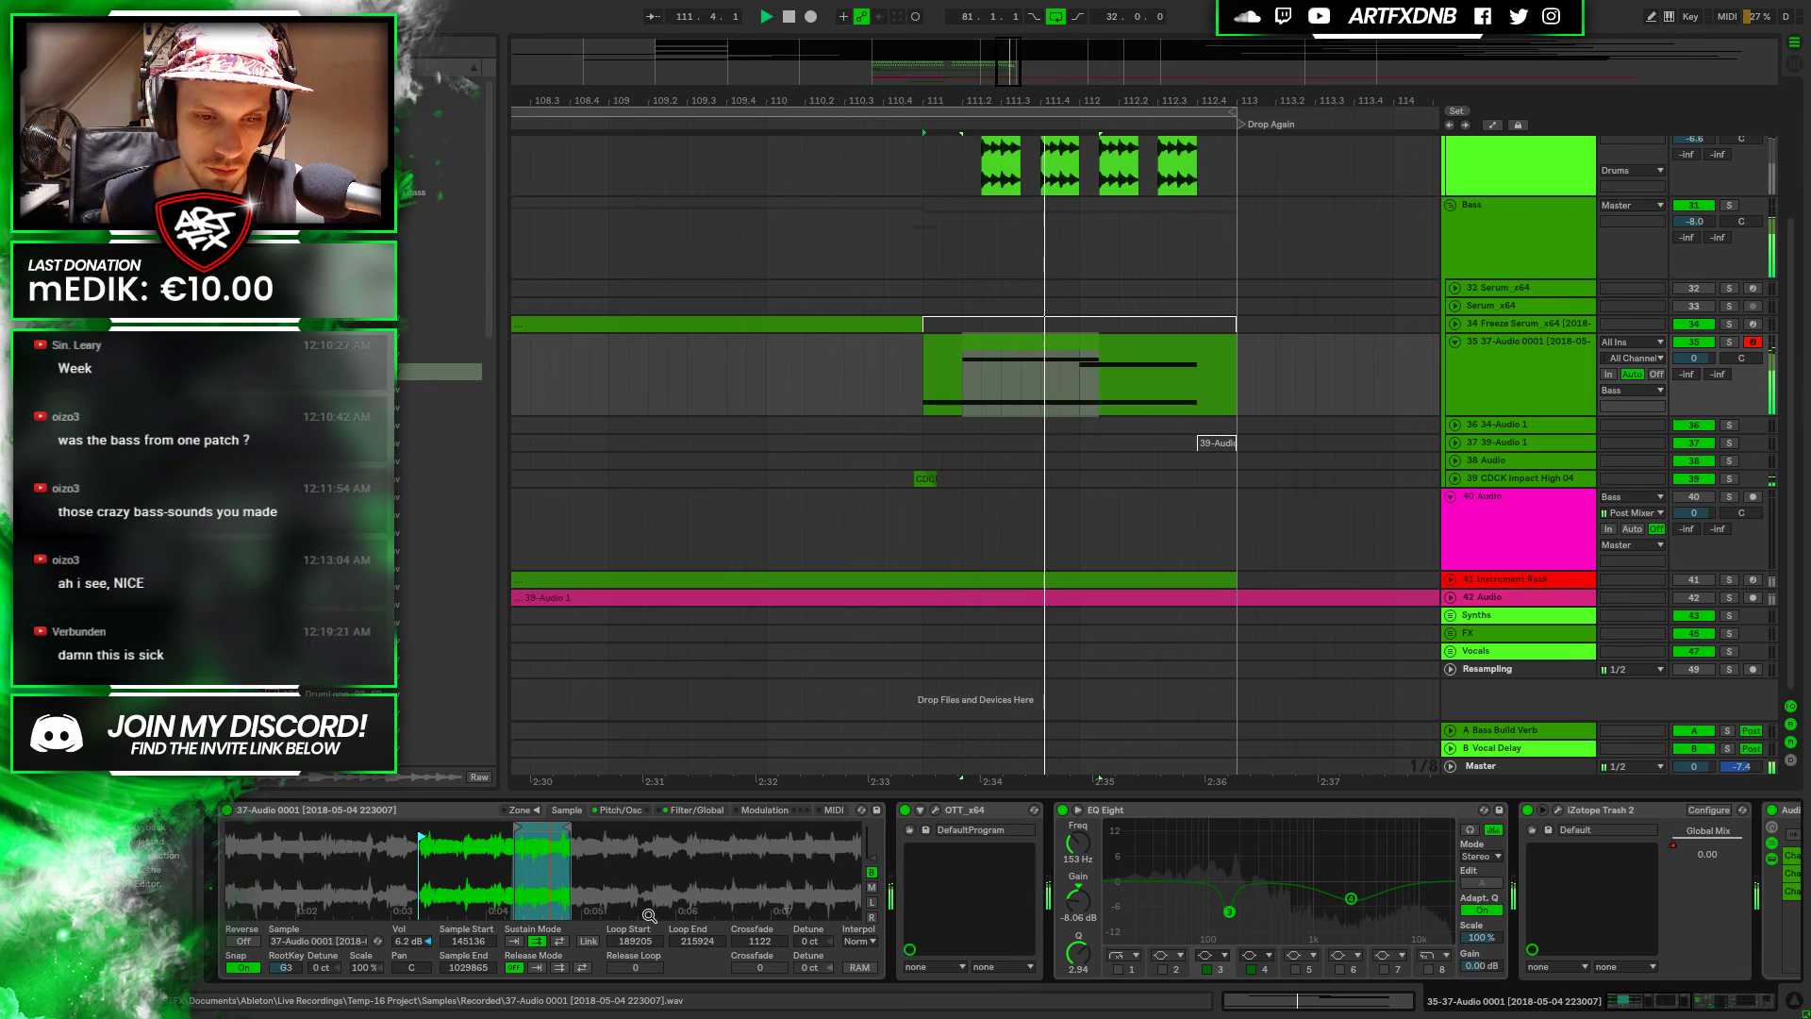
pyautogui.moveTo(563, 829); pyautogui.dragTo(479, 830)
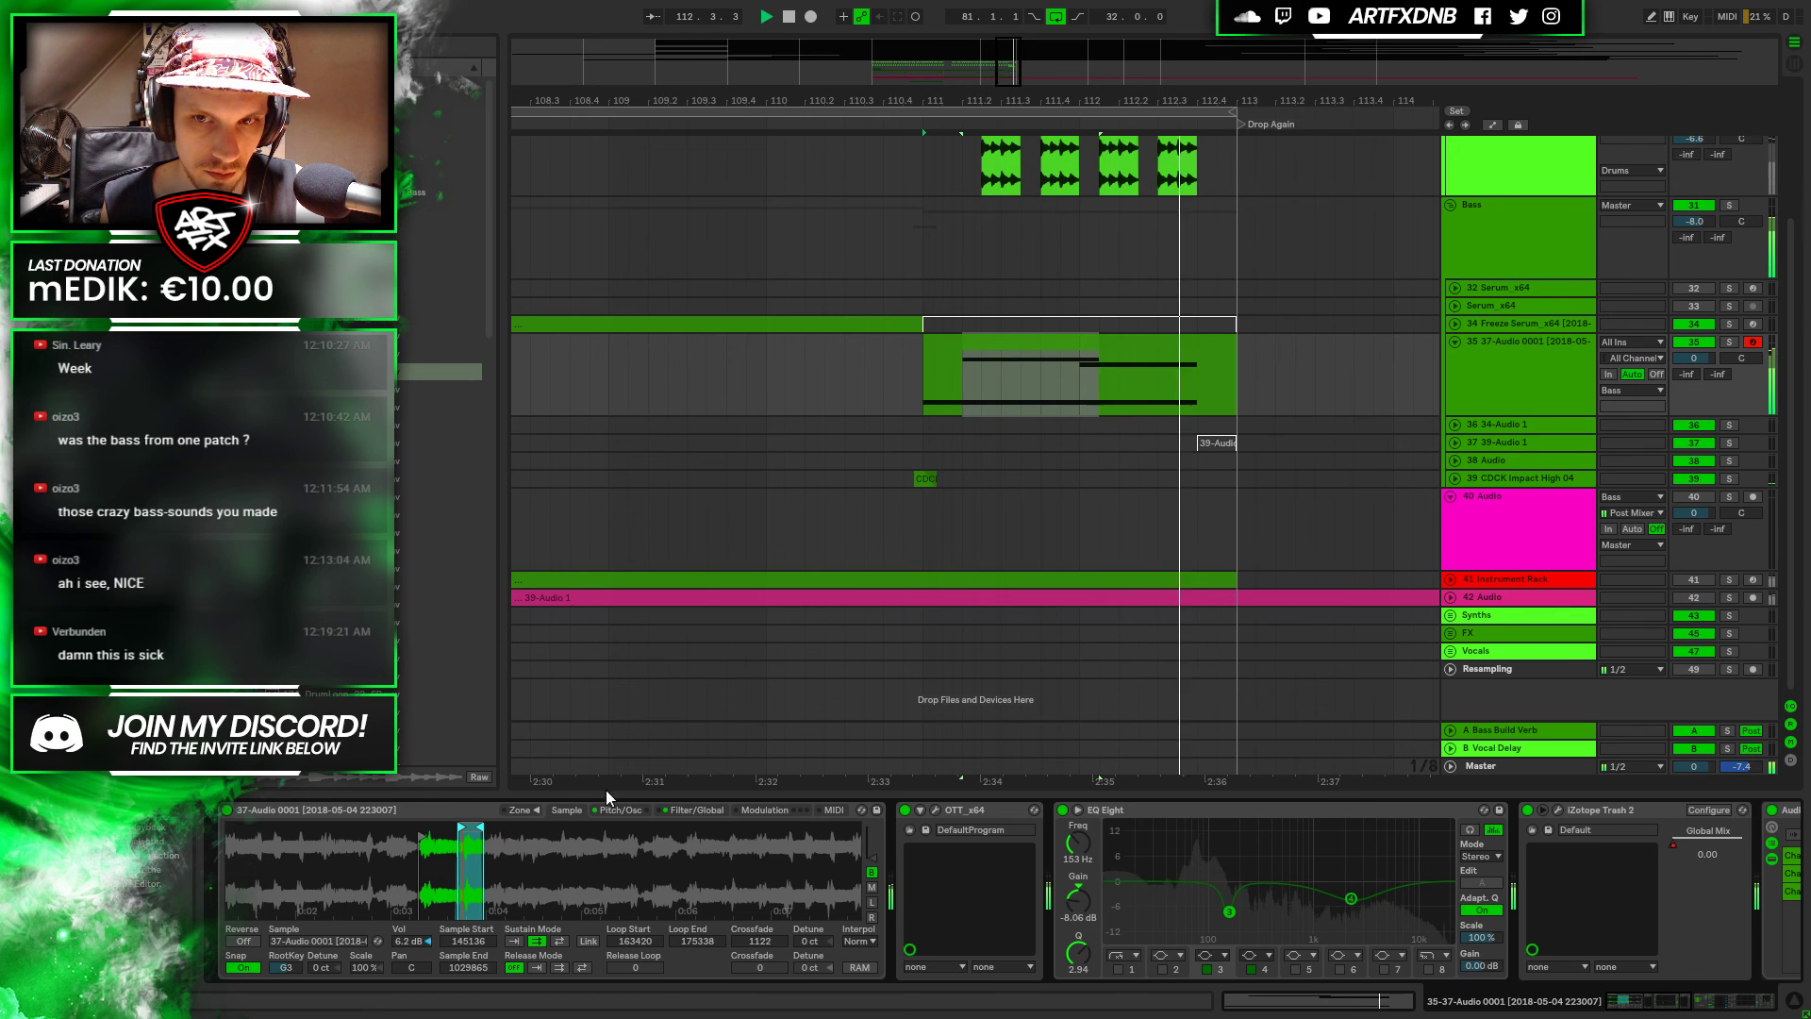
pyautogui.press('space')
# Play the full mix from bar 109 and from bar 111 to check the bass against the drum loop
pyautogui.click(614, 372)
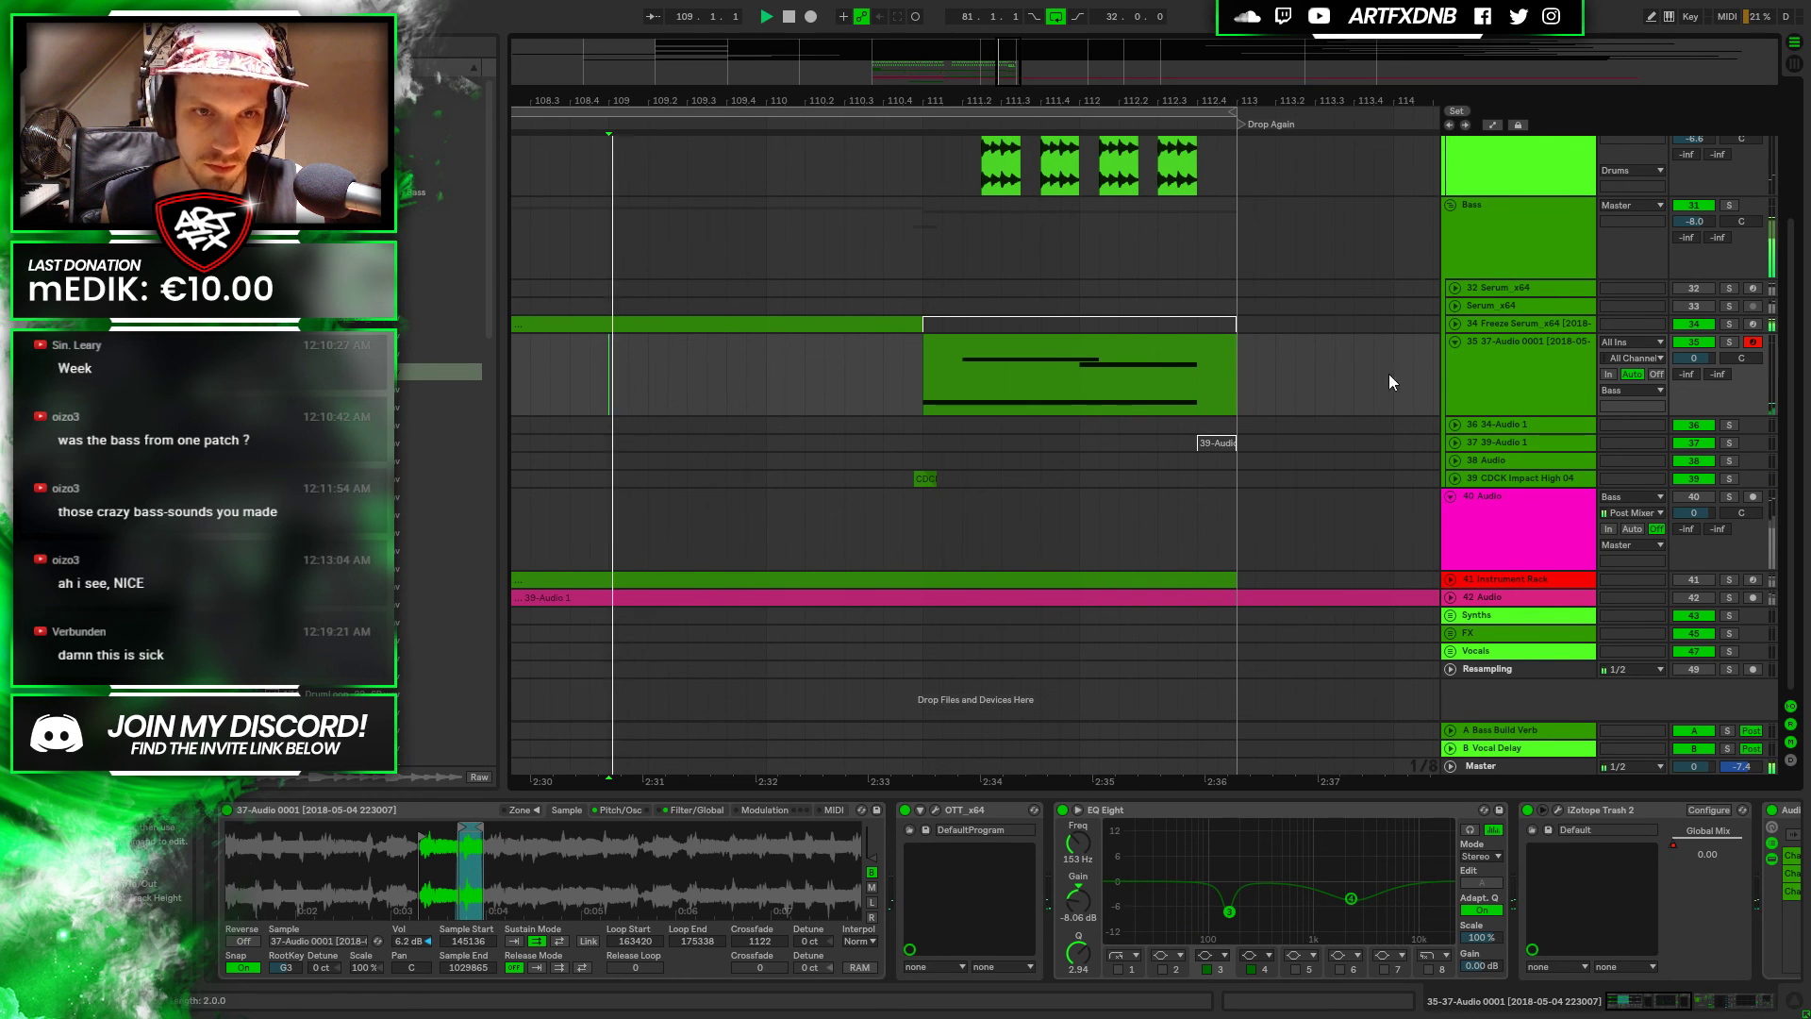
pyautogui.press('space')
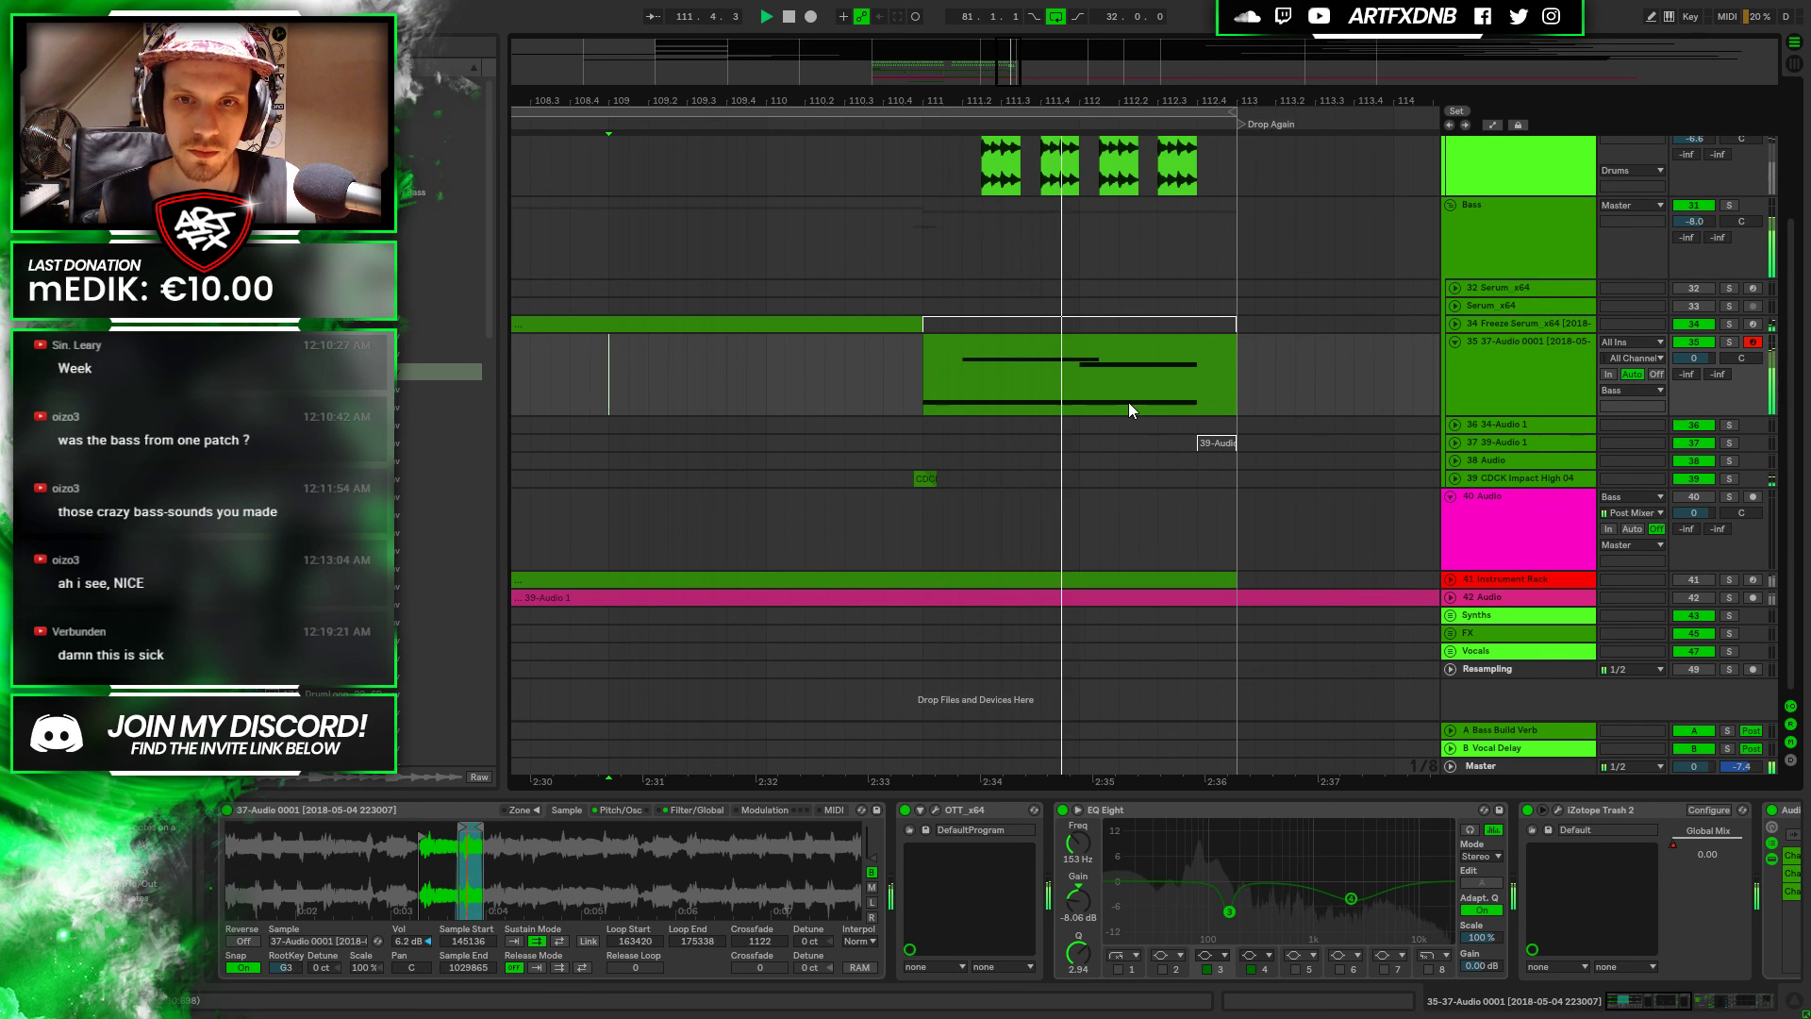
pyautogui.press('space')
pyautogui.scroll(2, 1406, 311)
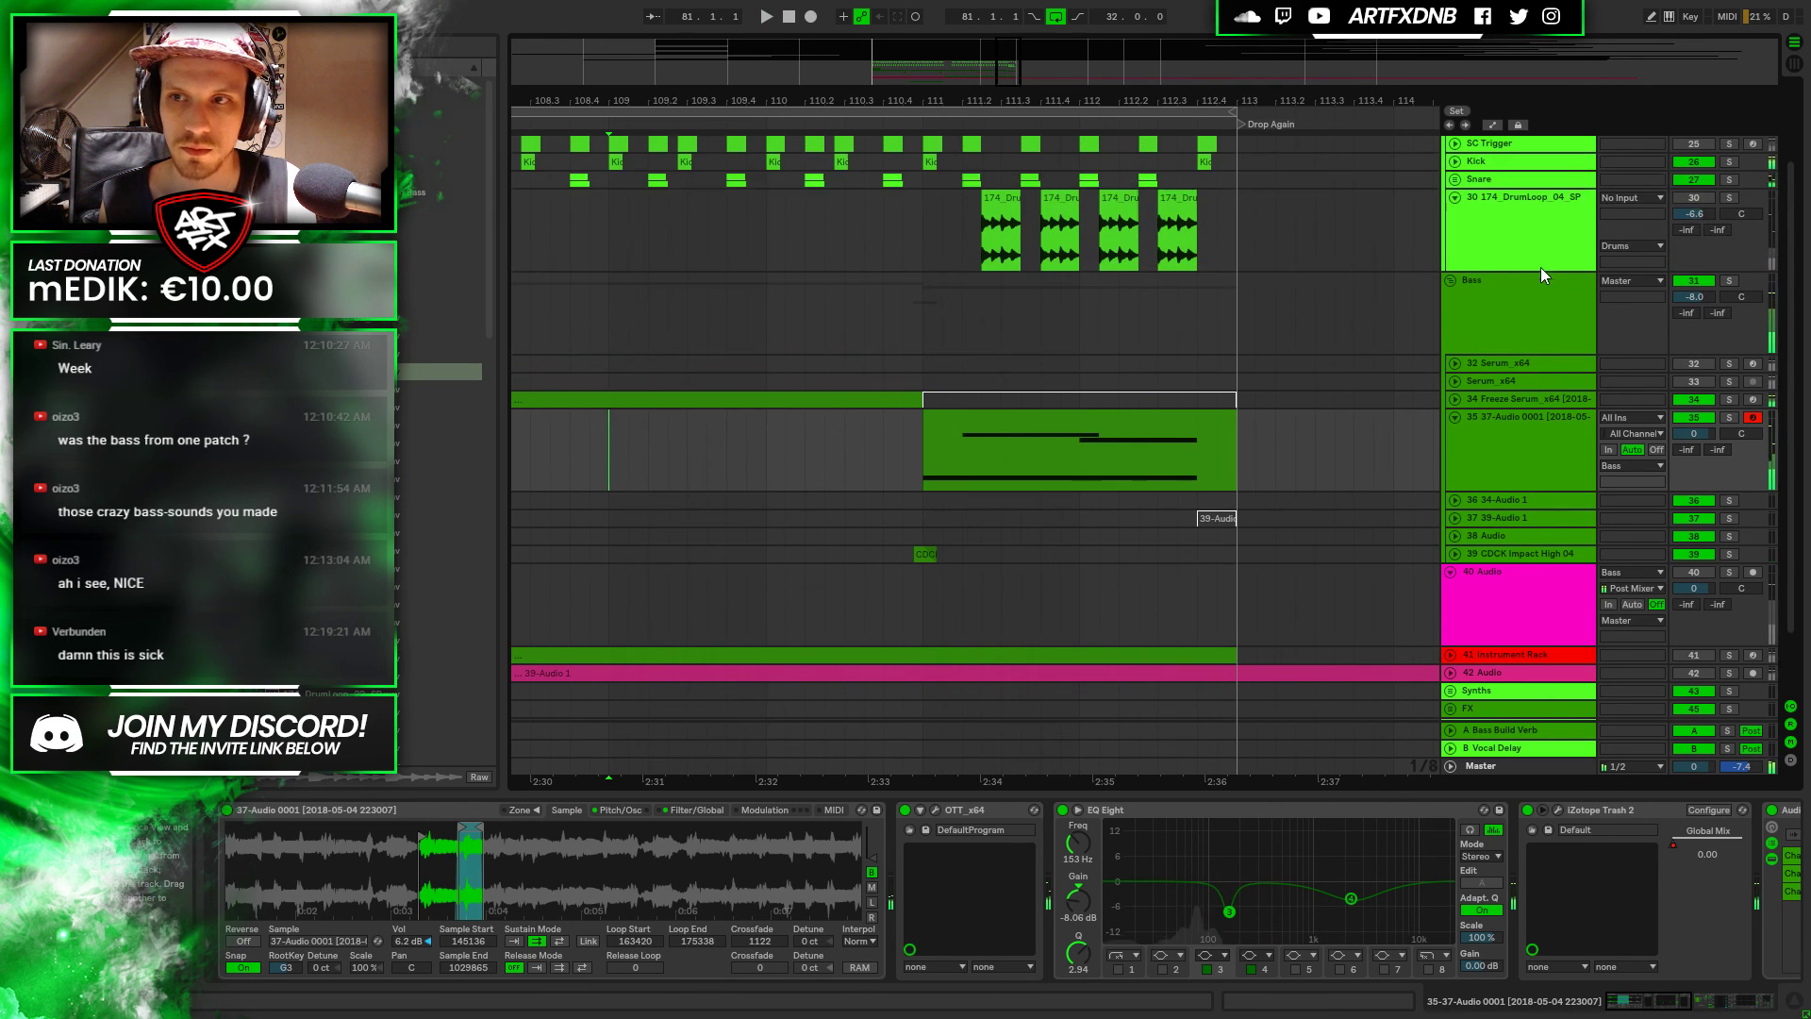
pyautogui.click(924, 228)
pyautogui.press('space')
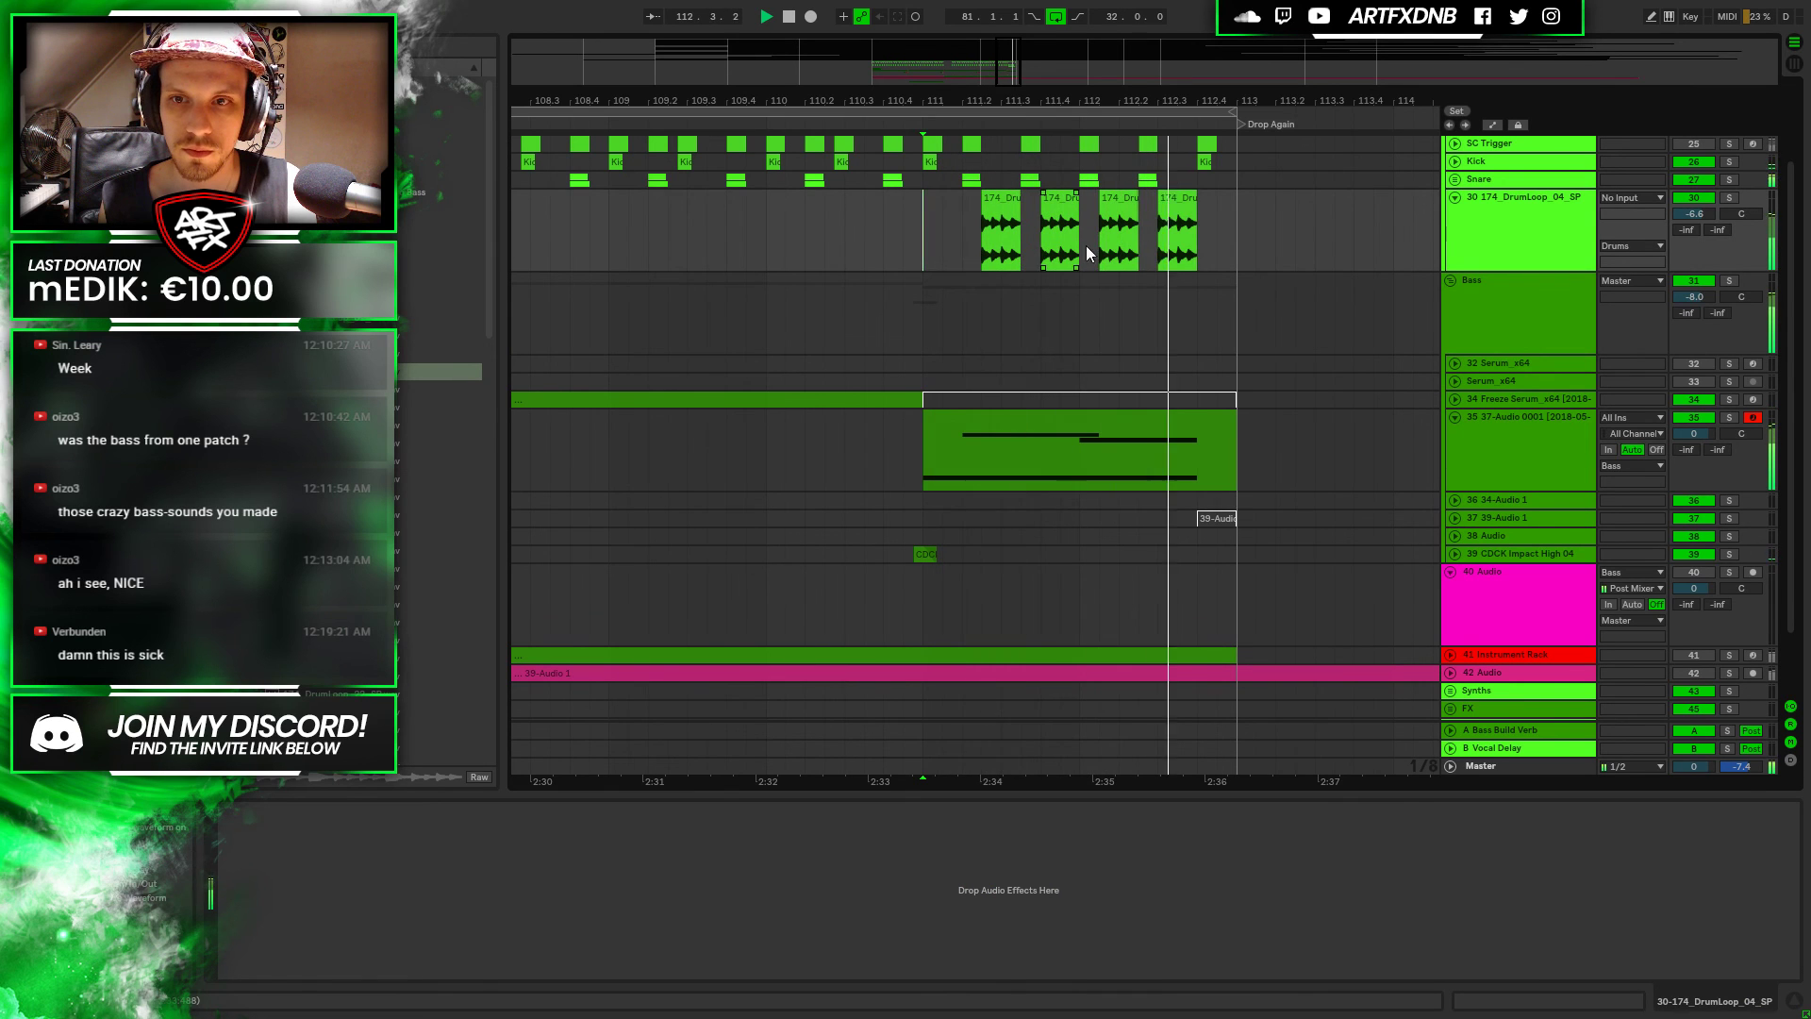
pyautogui.press('space')
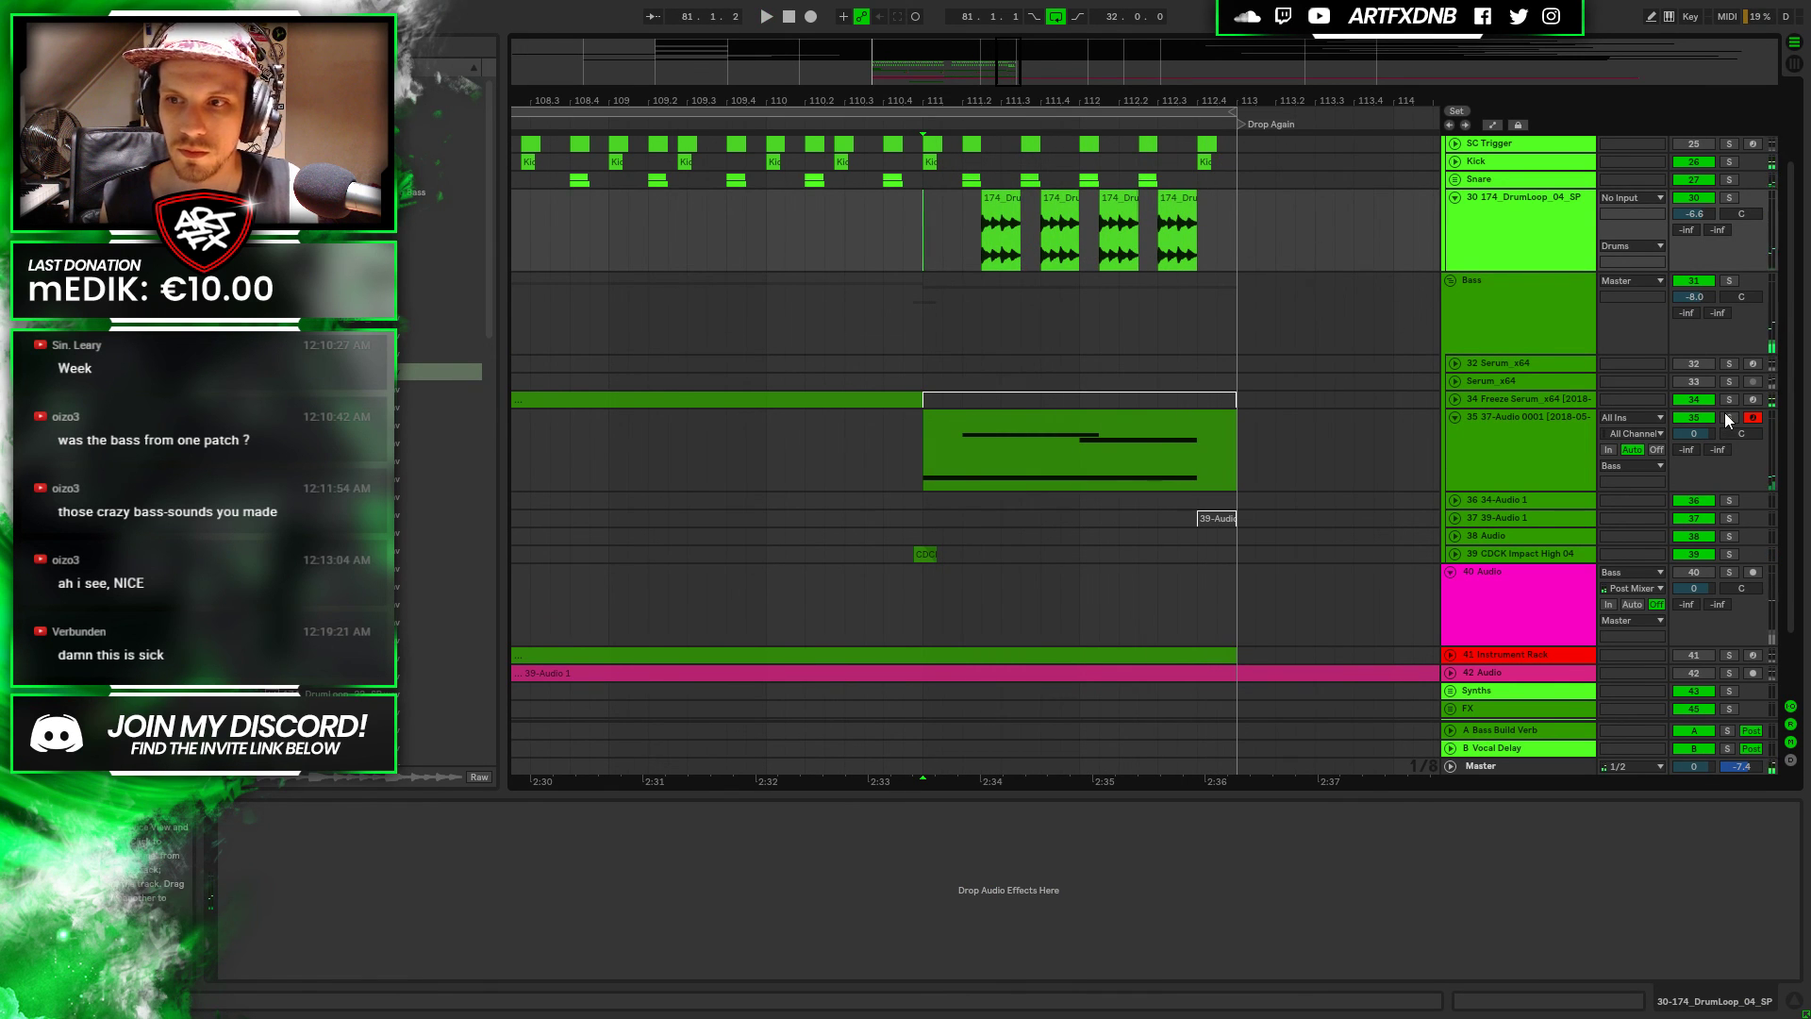
# Copy the CDDS TENSION BUILDER clip in the FX group into the Build section so it ends at bar 113
pyautogui.click(1453, 422)
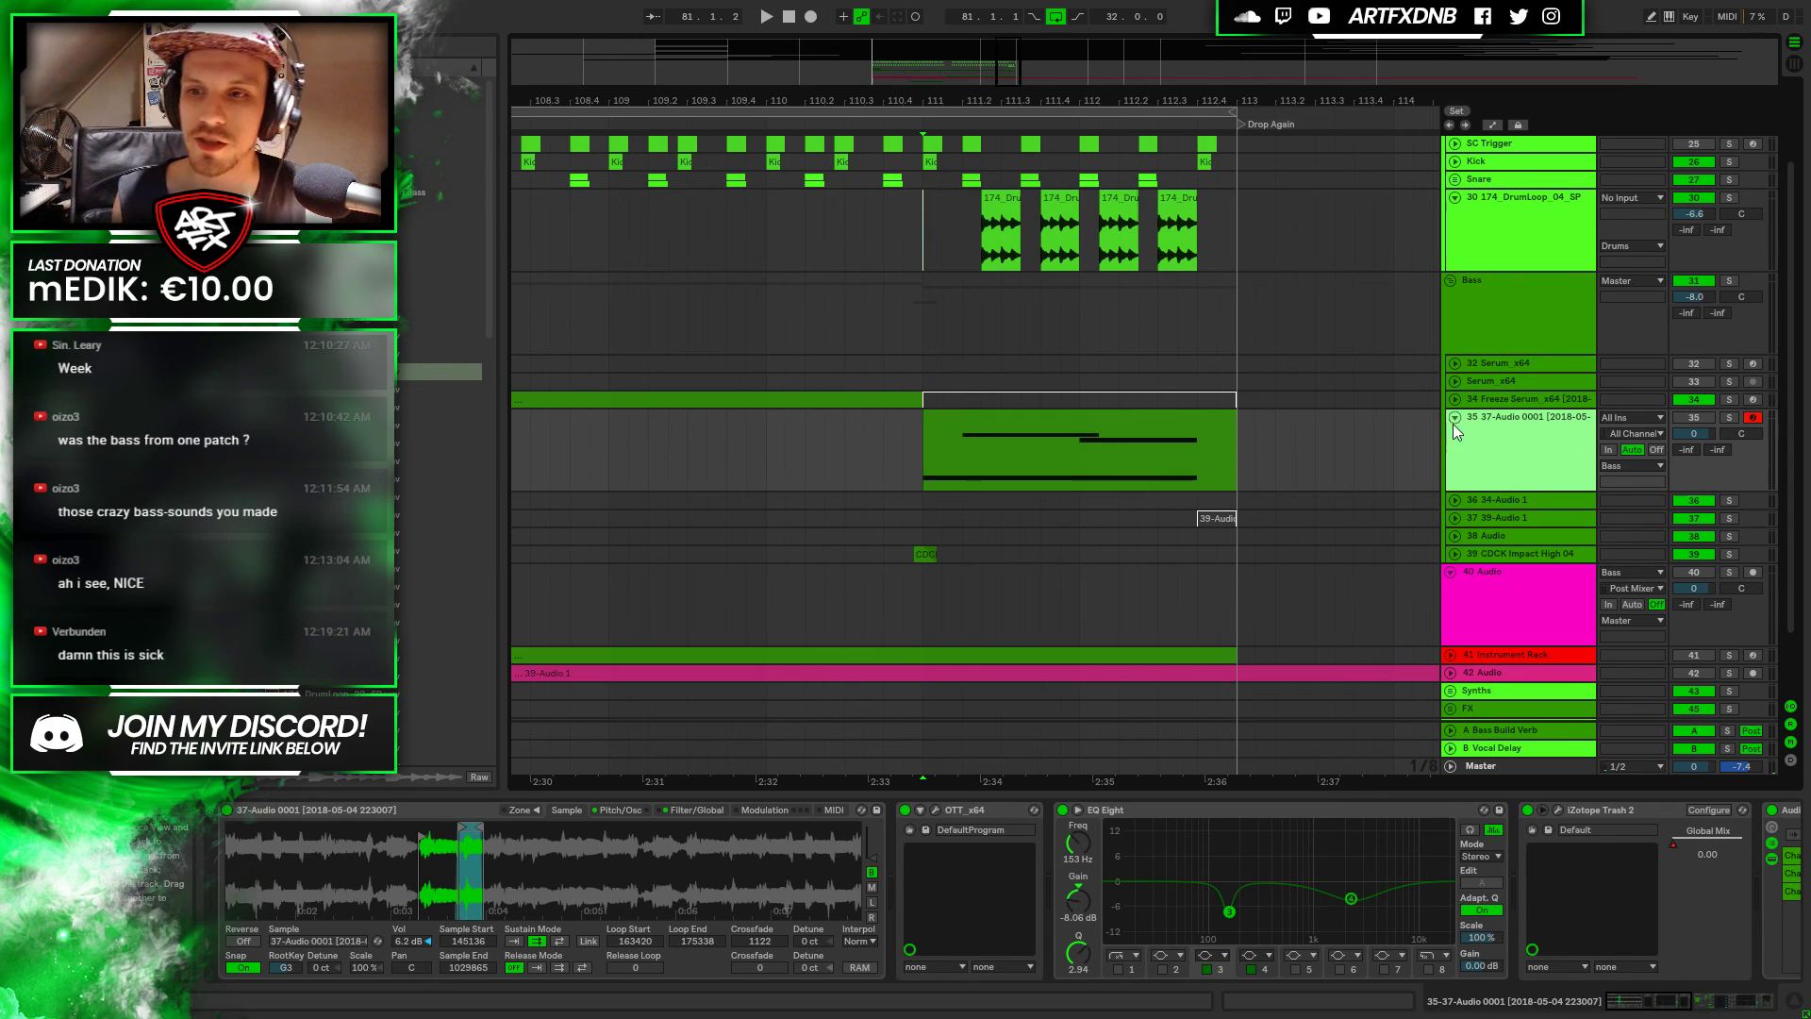
pyautogui.click(1455, 417)
pyautogui.press('-')
pyautogui.press('-')
pyautogui.press('-')
pyautogui.press('-')
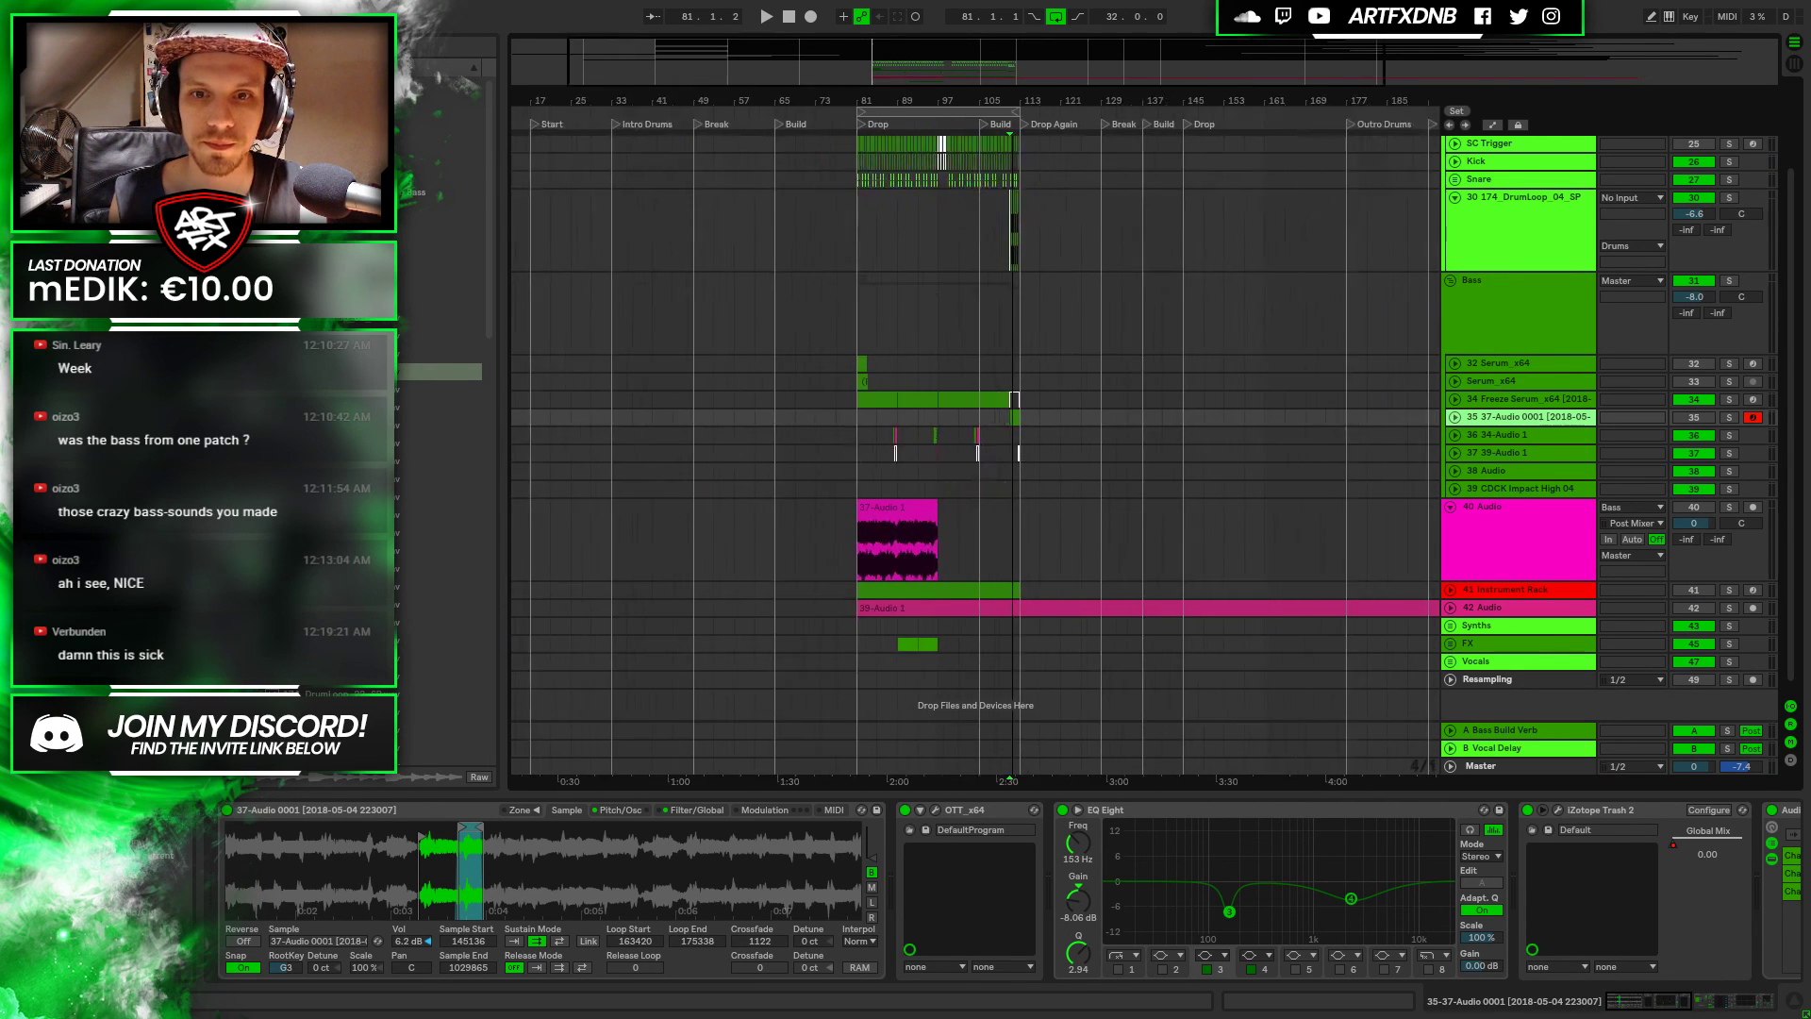
pyautogui.click(1452, 645)
pyautogui.moveTo(869, 738); pyautogui.dragTo(1039, 671)
pyautogui.click(1034, 688)
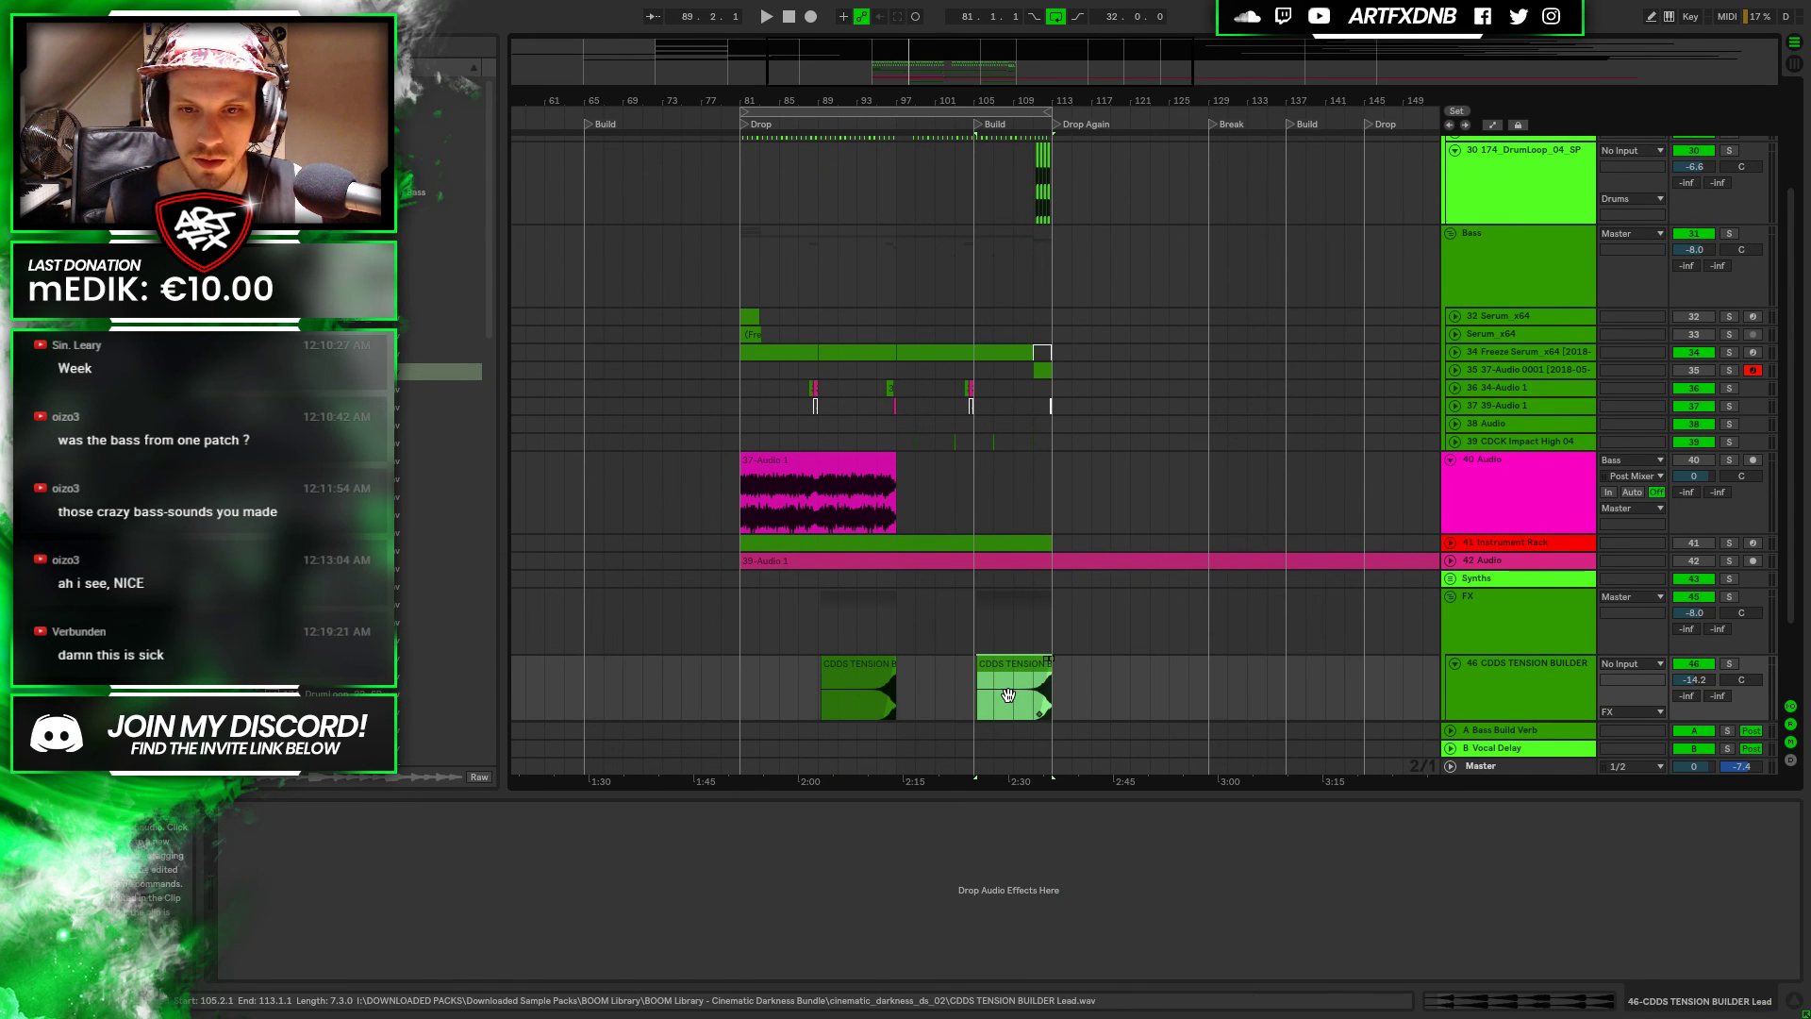
# Play the mix from about bar 109 through the drum fill and back into the loop start at bar 81
pyautogui.click(1009, 695)
pyautogui.press('space')
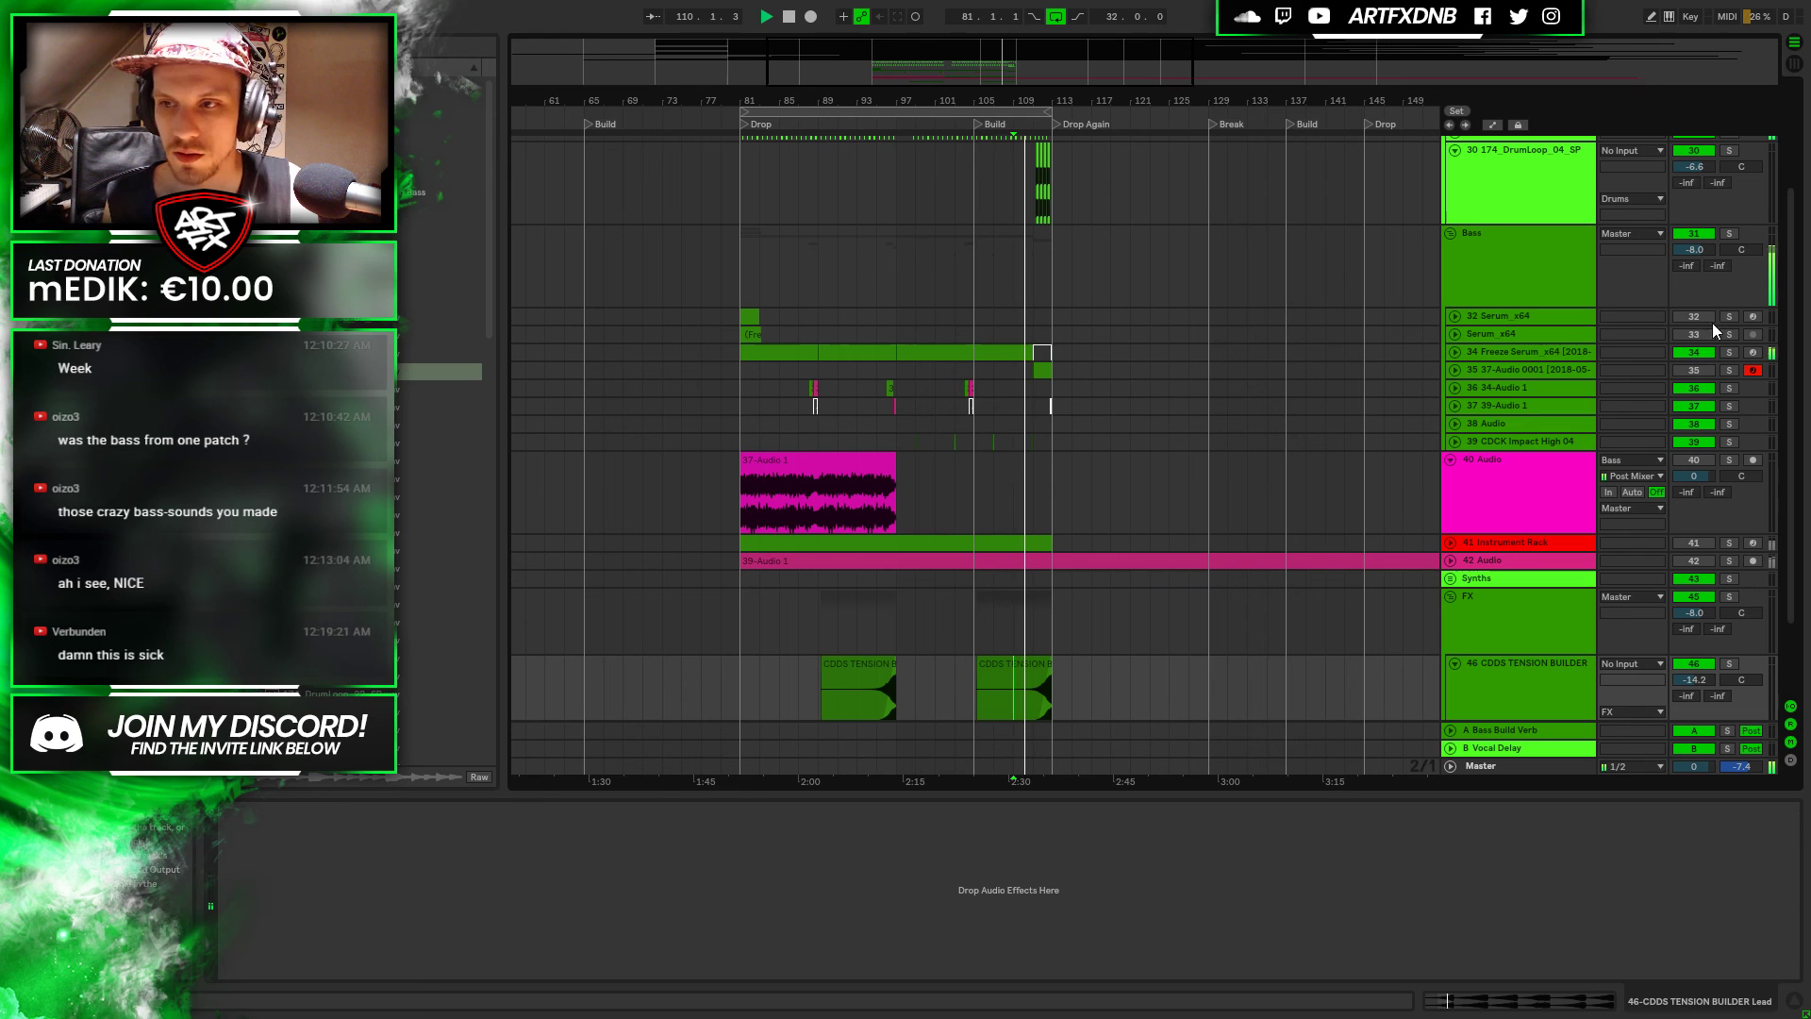
pyautogui.click(1695, 368)
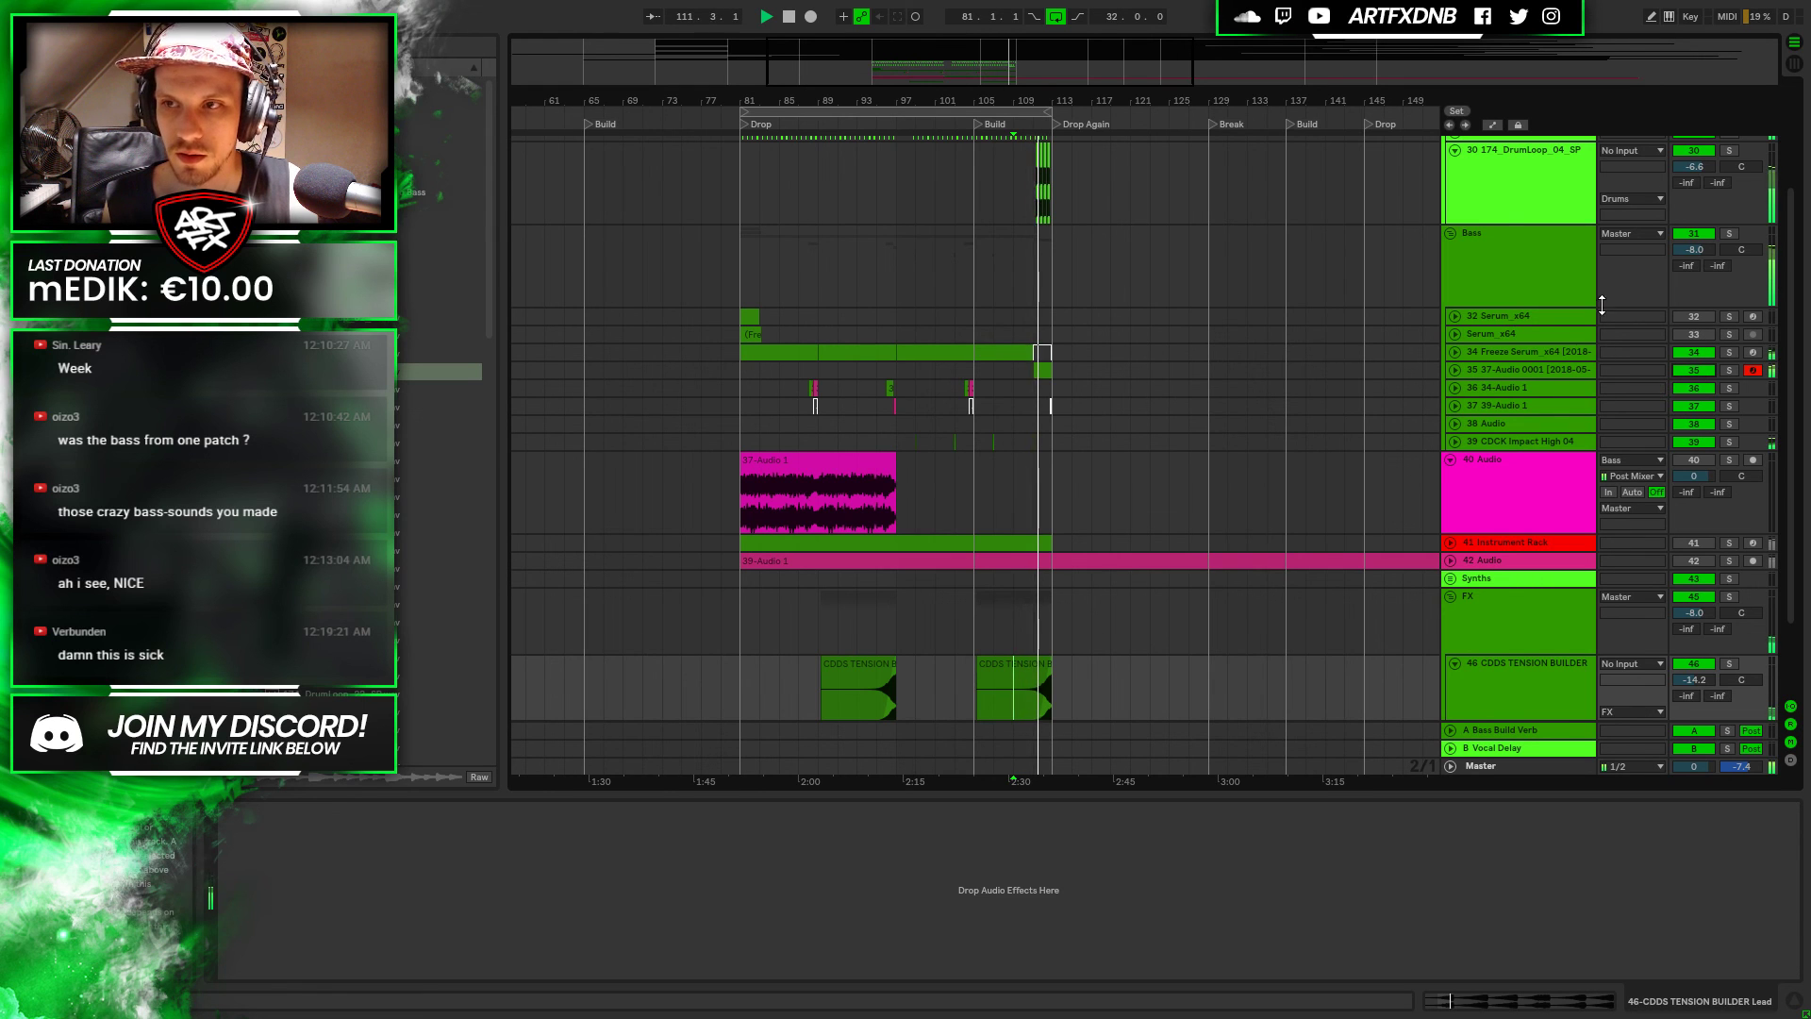
pyautogui.click(1702, 155)
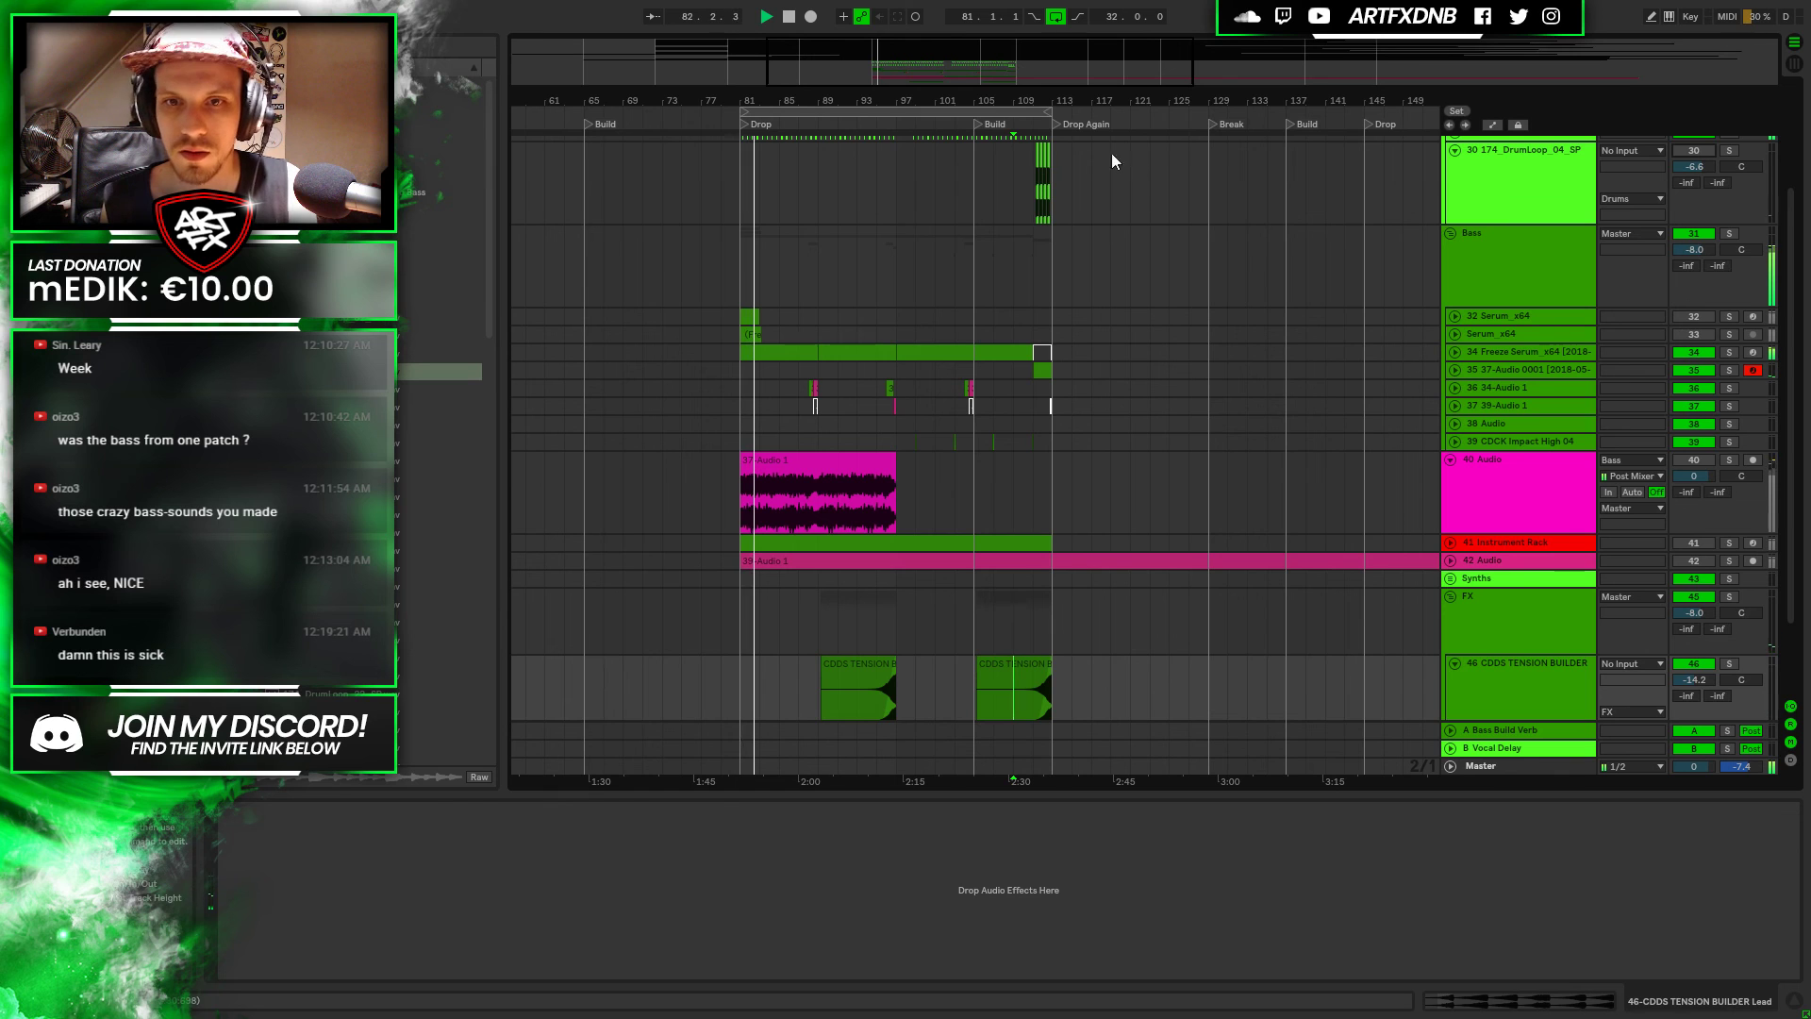
pyautogui.click(744, 179)
pyautogui.press('space')
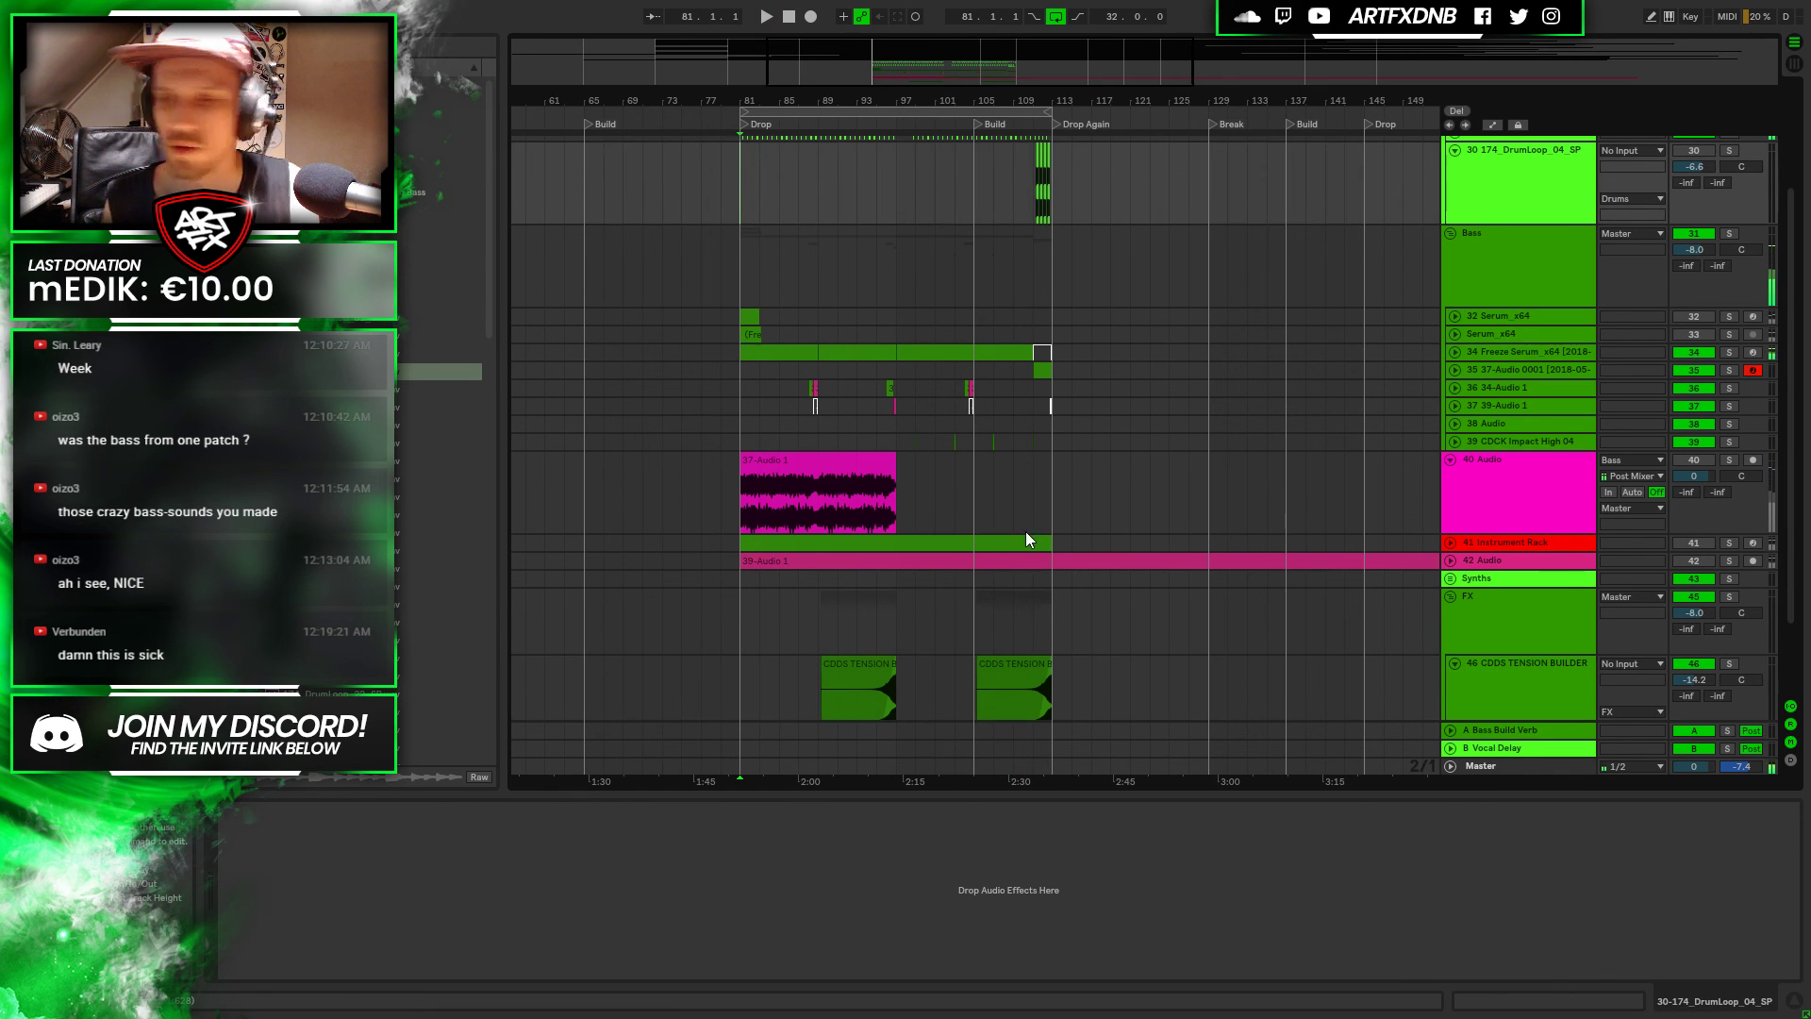
# Collapse the Drums and FX groups and expand the lane of track 34, Freeze Serum, inside the Bass group
pyautogui.click(1450, 233)
pyautogui.scroll(3, 1453, 269)
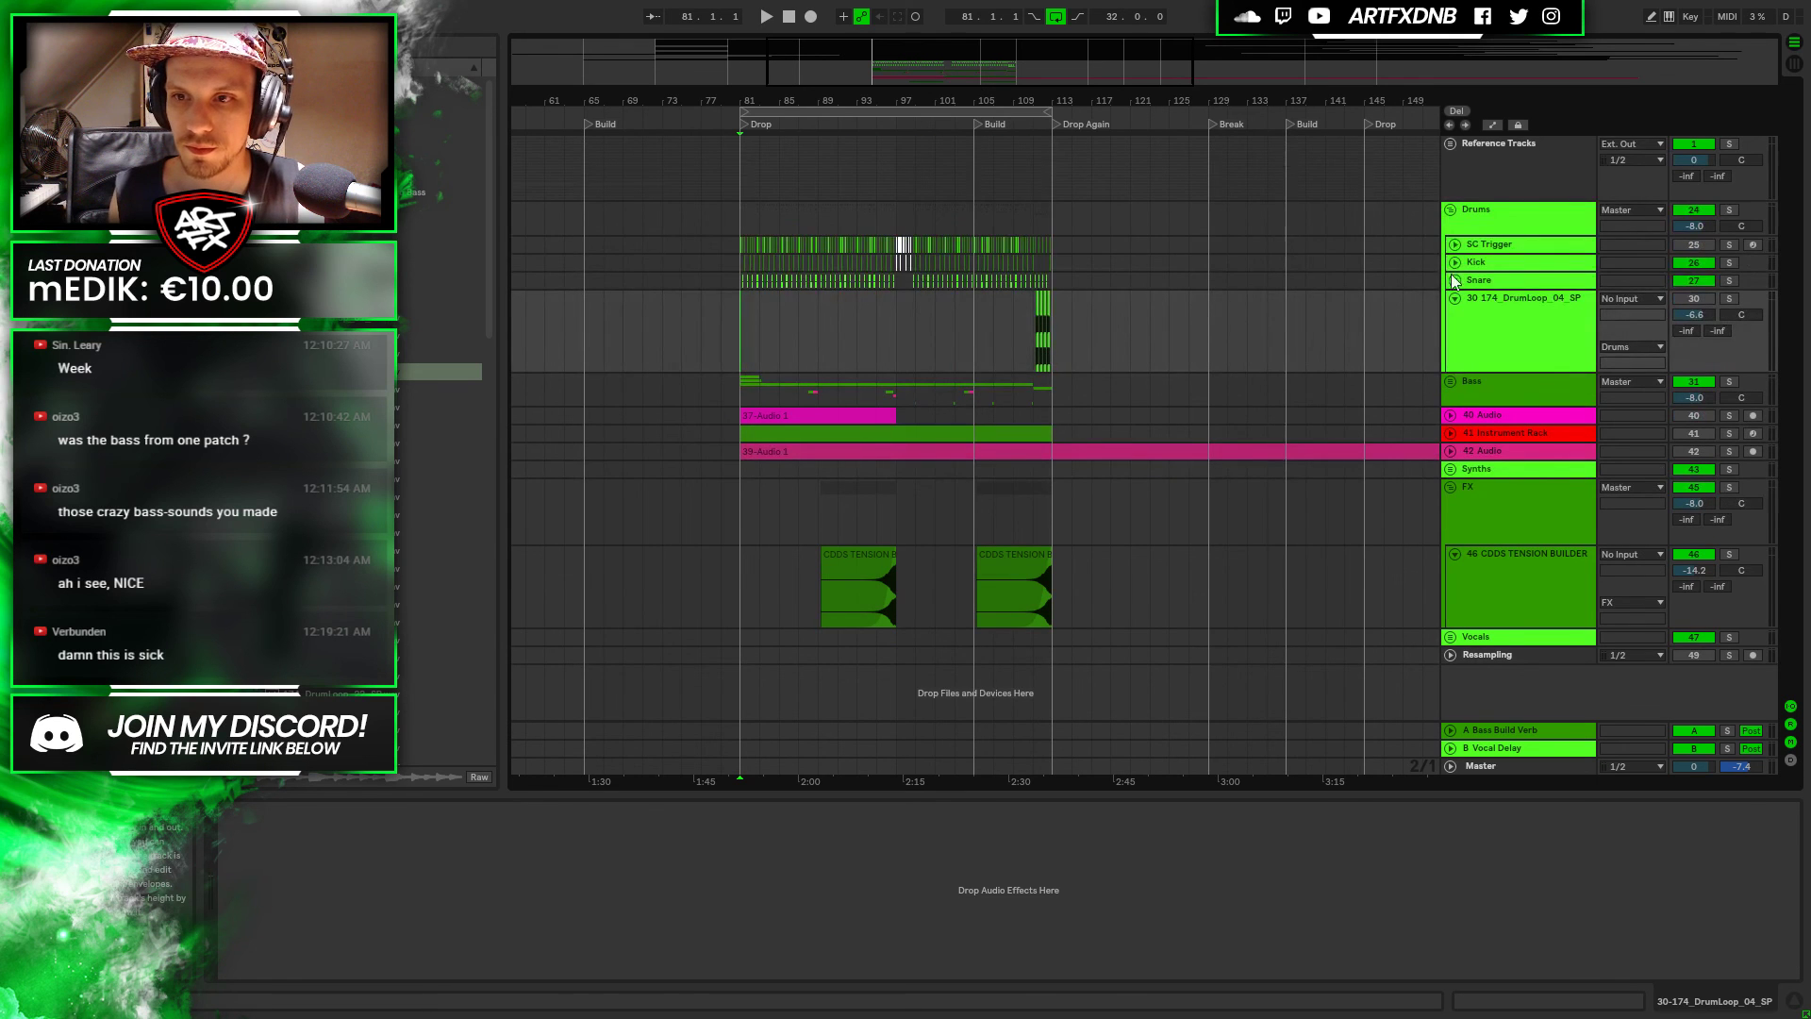
pyautogui.click(1450, 209)
pyautogui.click(1451, 333)
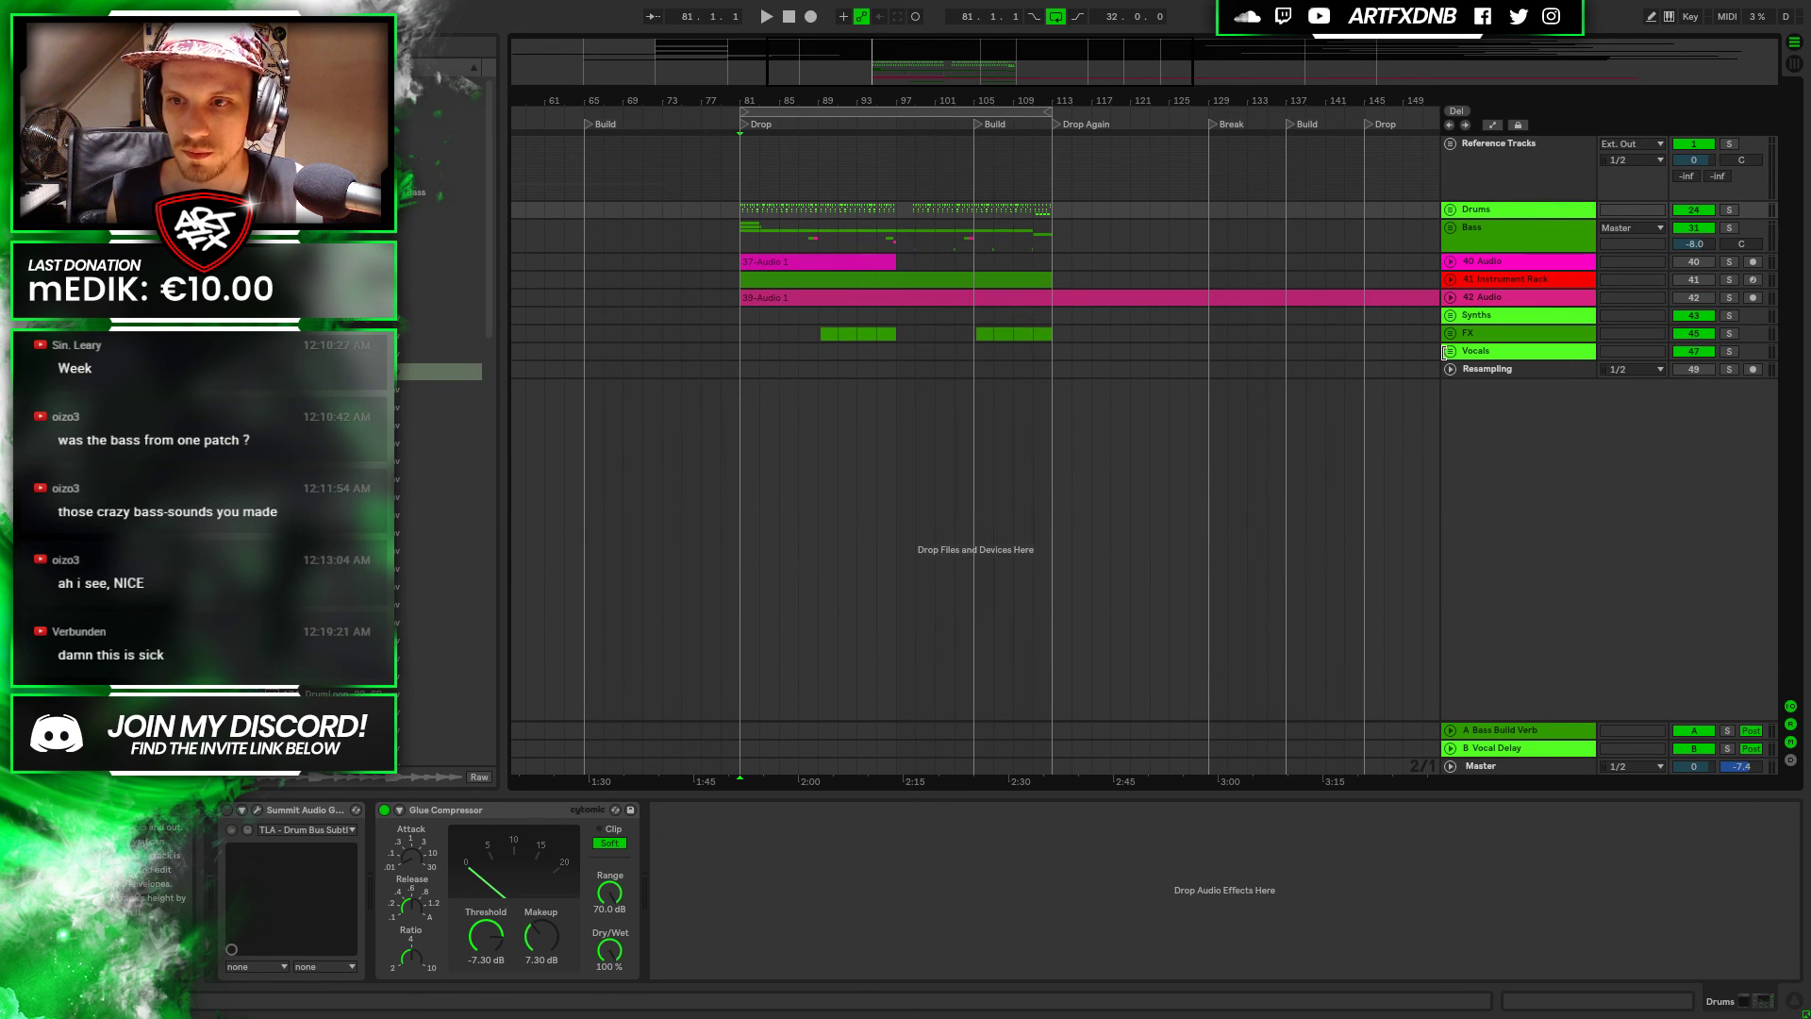
pyautogui.click(1451, 232)
pyautogui.click(934, 345)
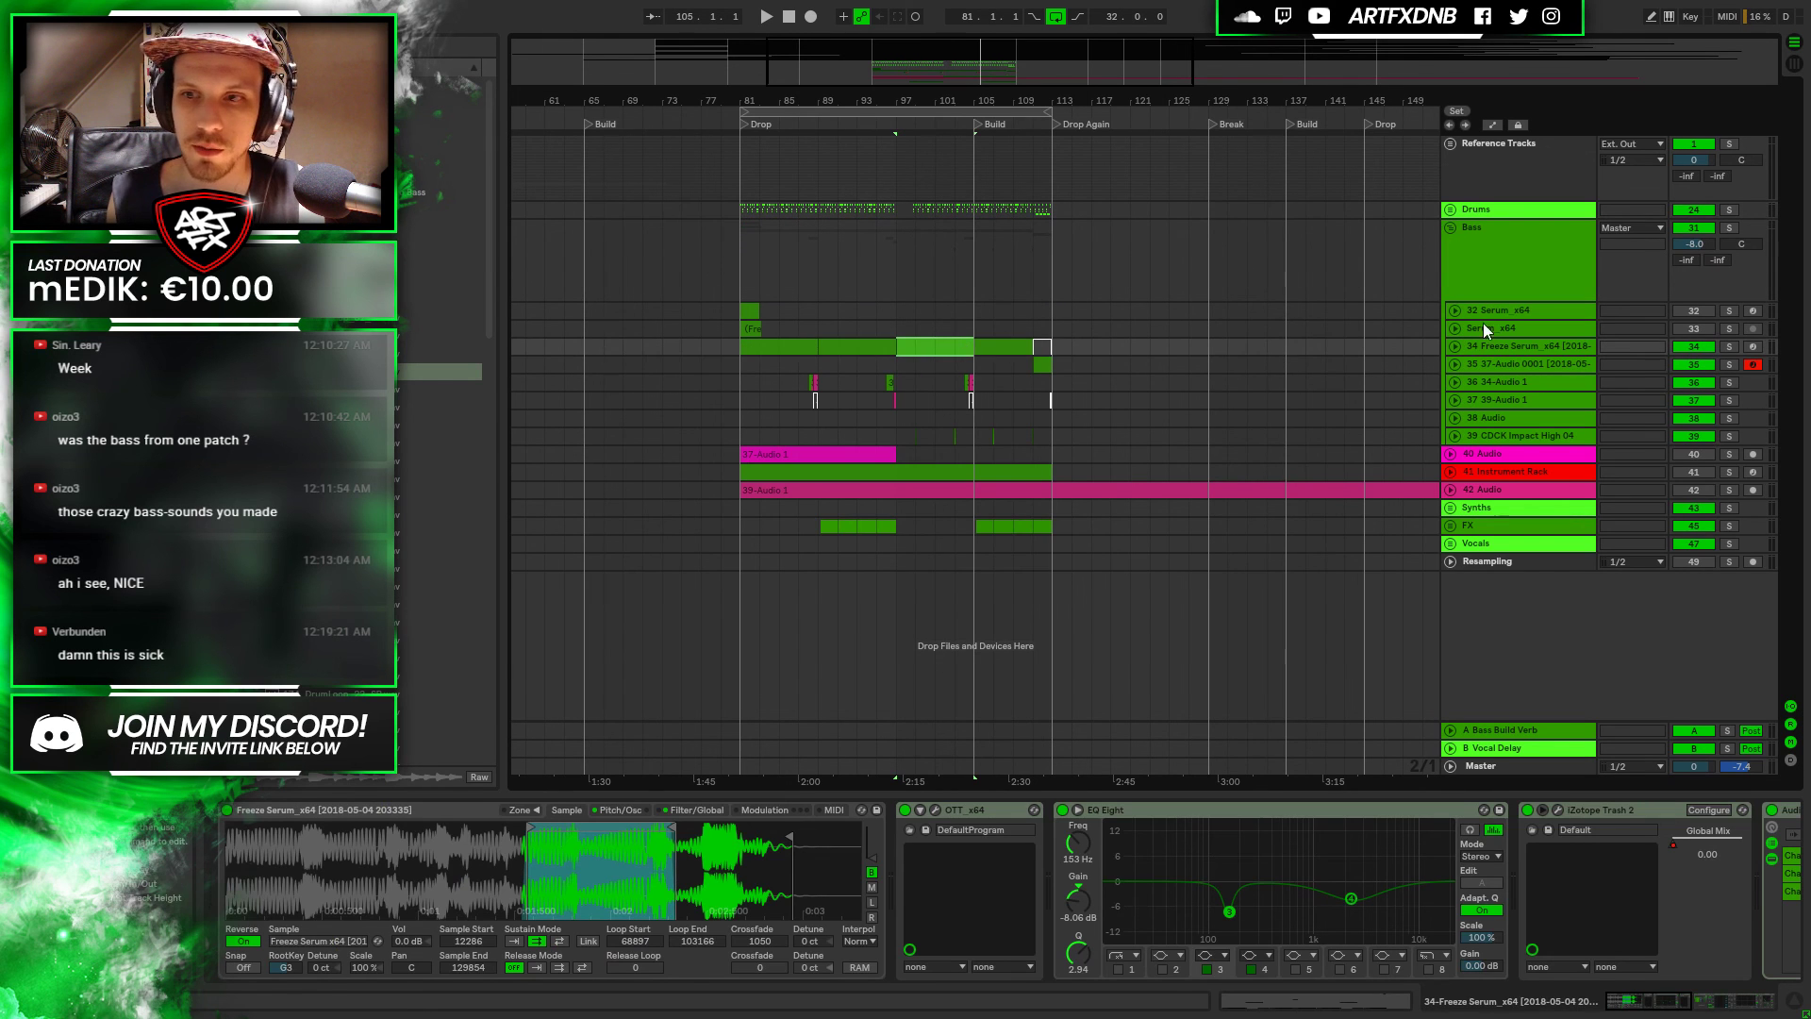
pyautogui.click(1453, 346)
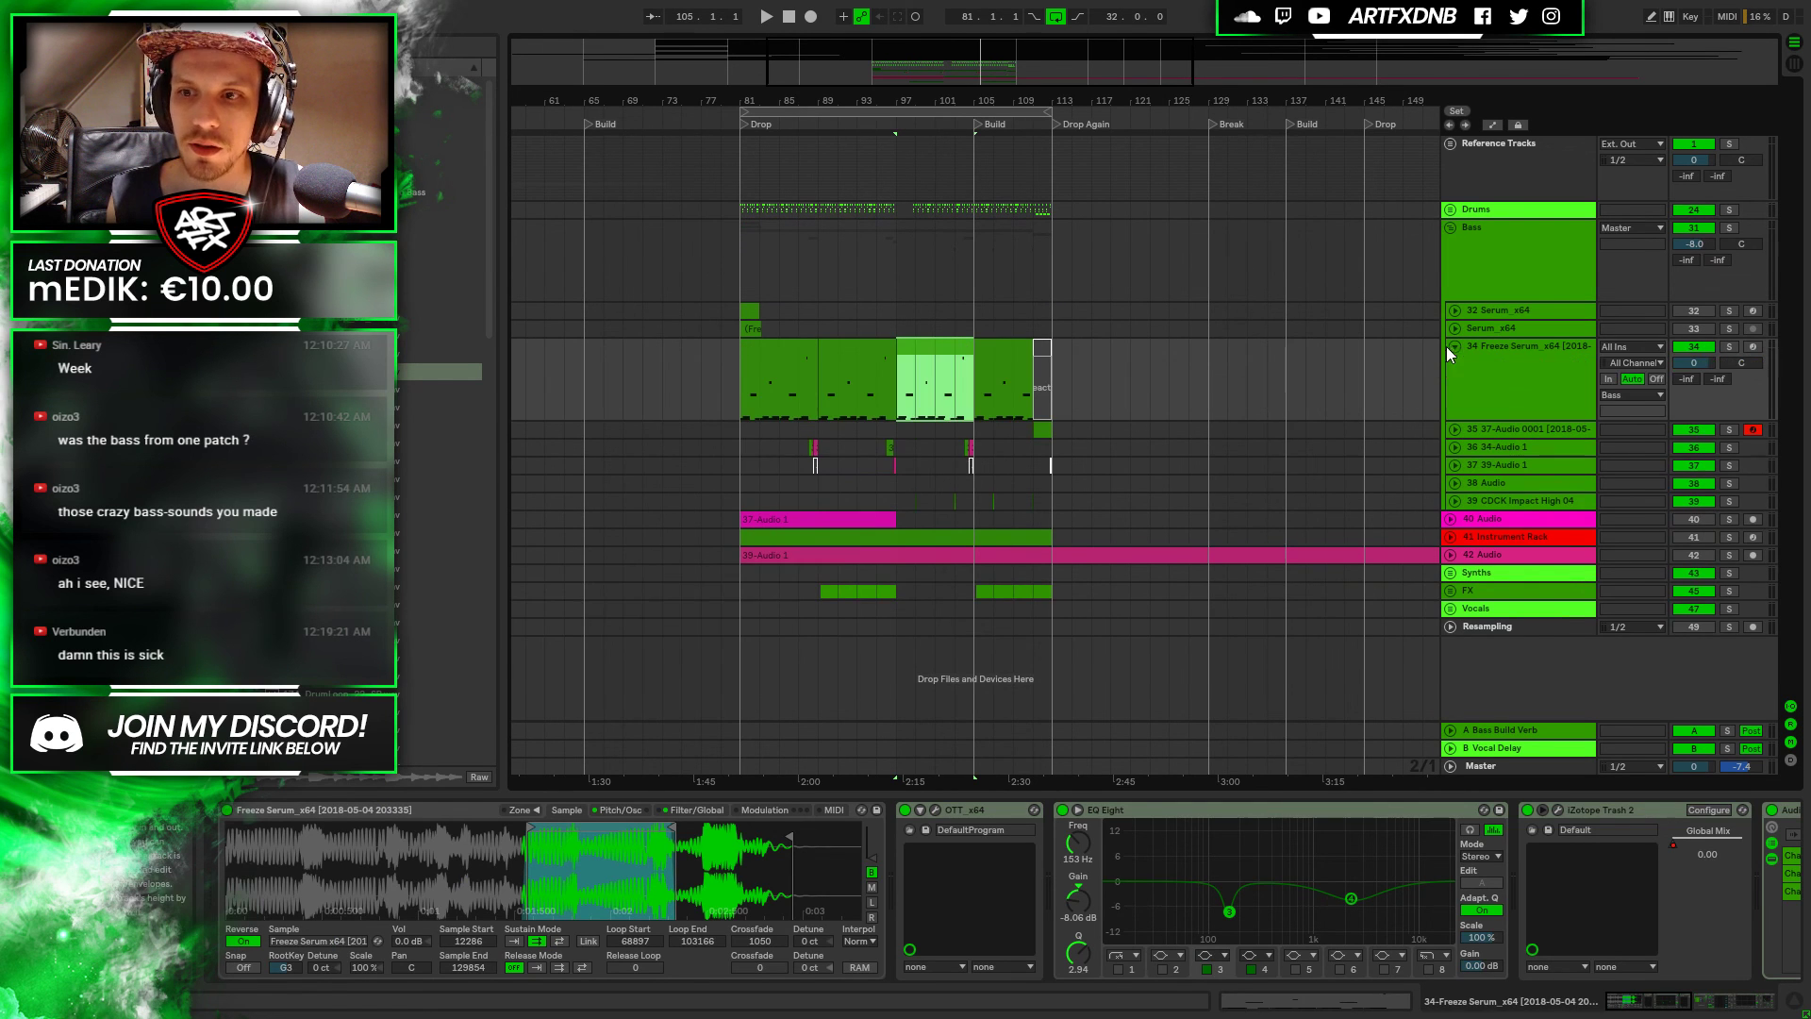
# Play the full mix from bar 97 to hear the second half of the drop
pyautogui.click(912, 114)
pyautogui.press('z')
pyautogui.click(845, 406)
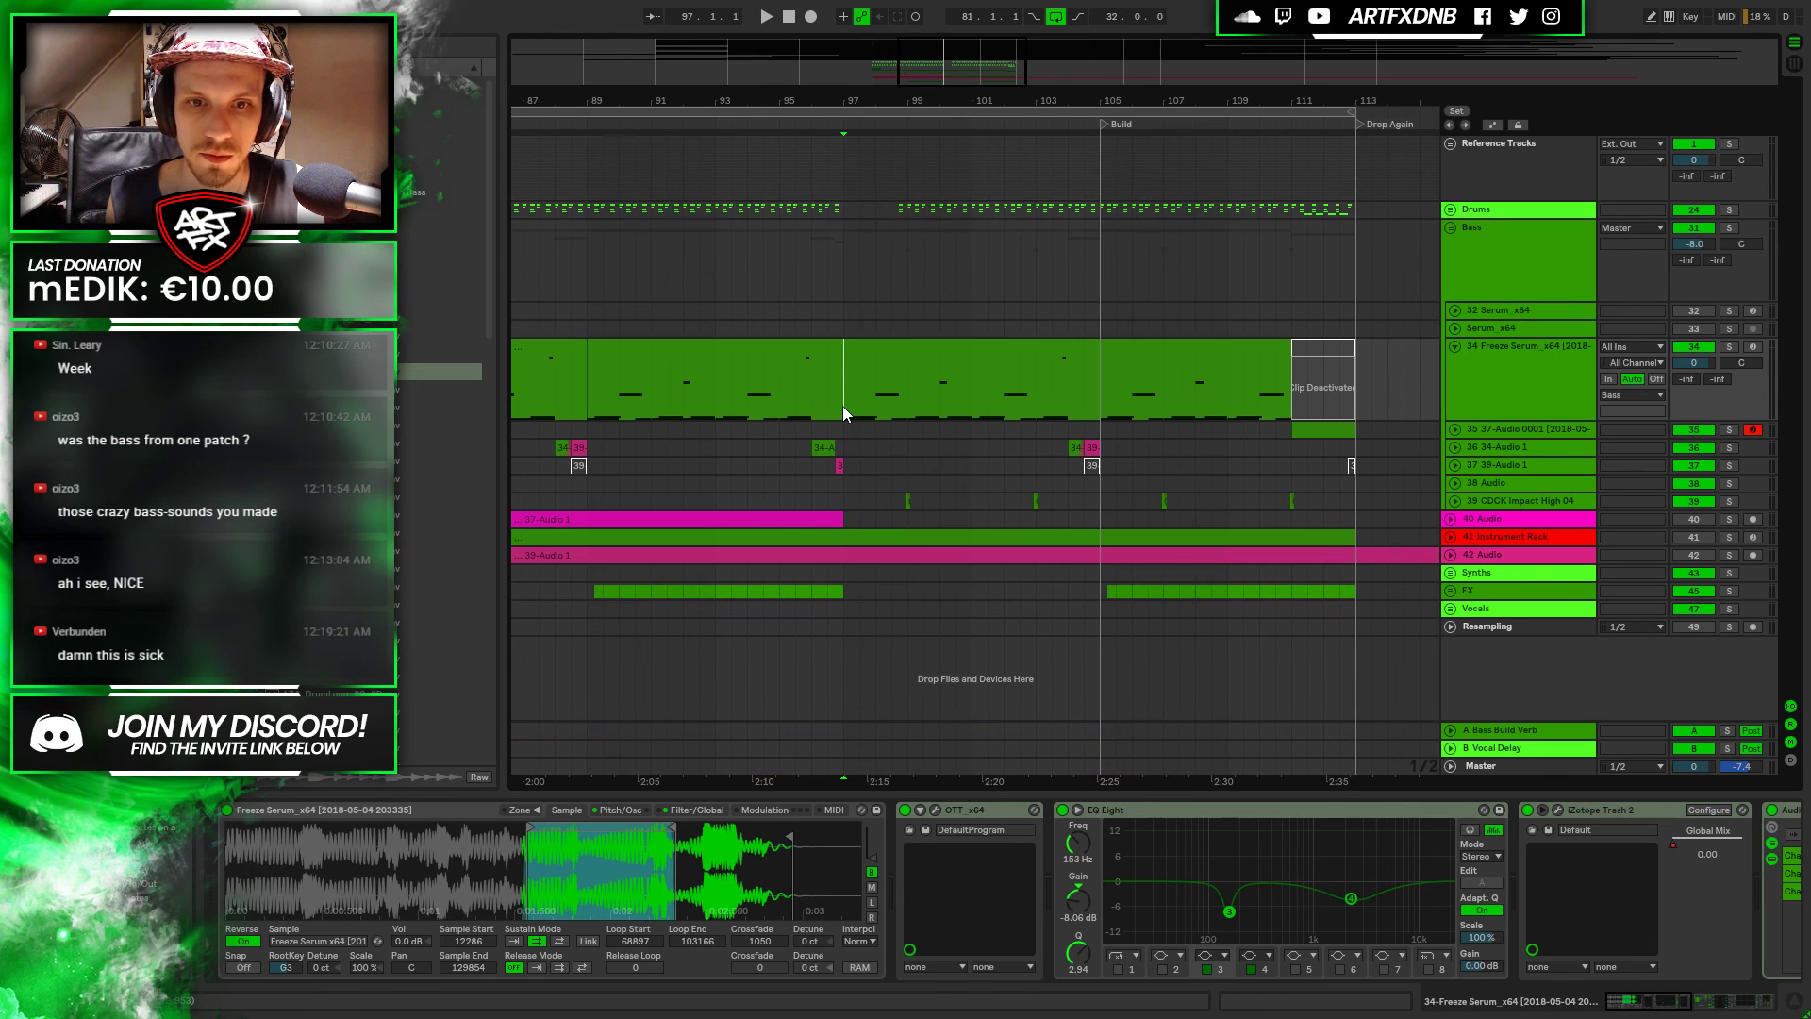
pyautogui.press('space')
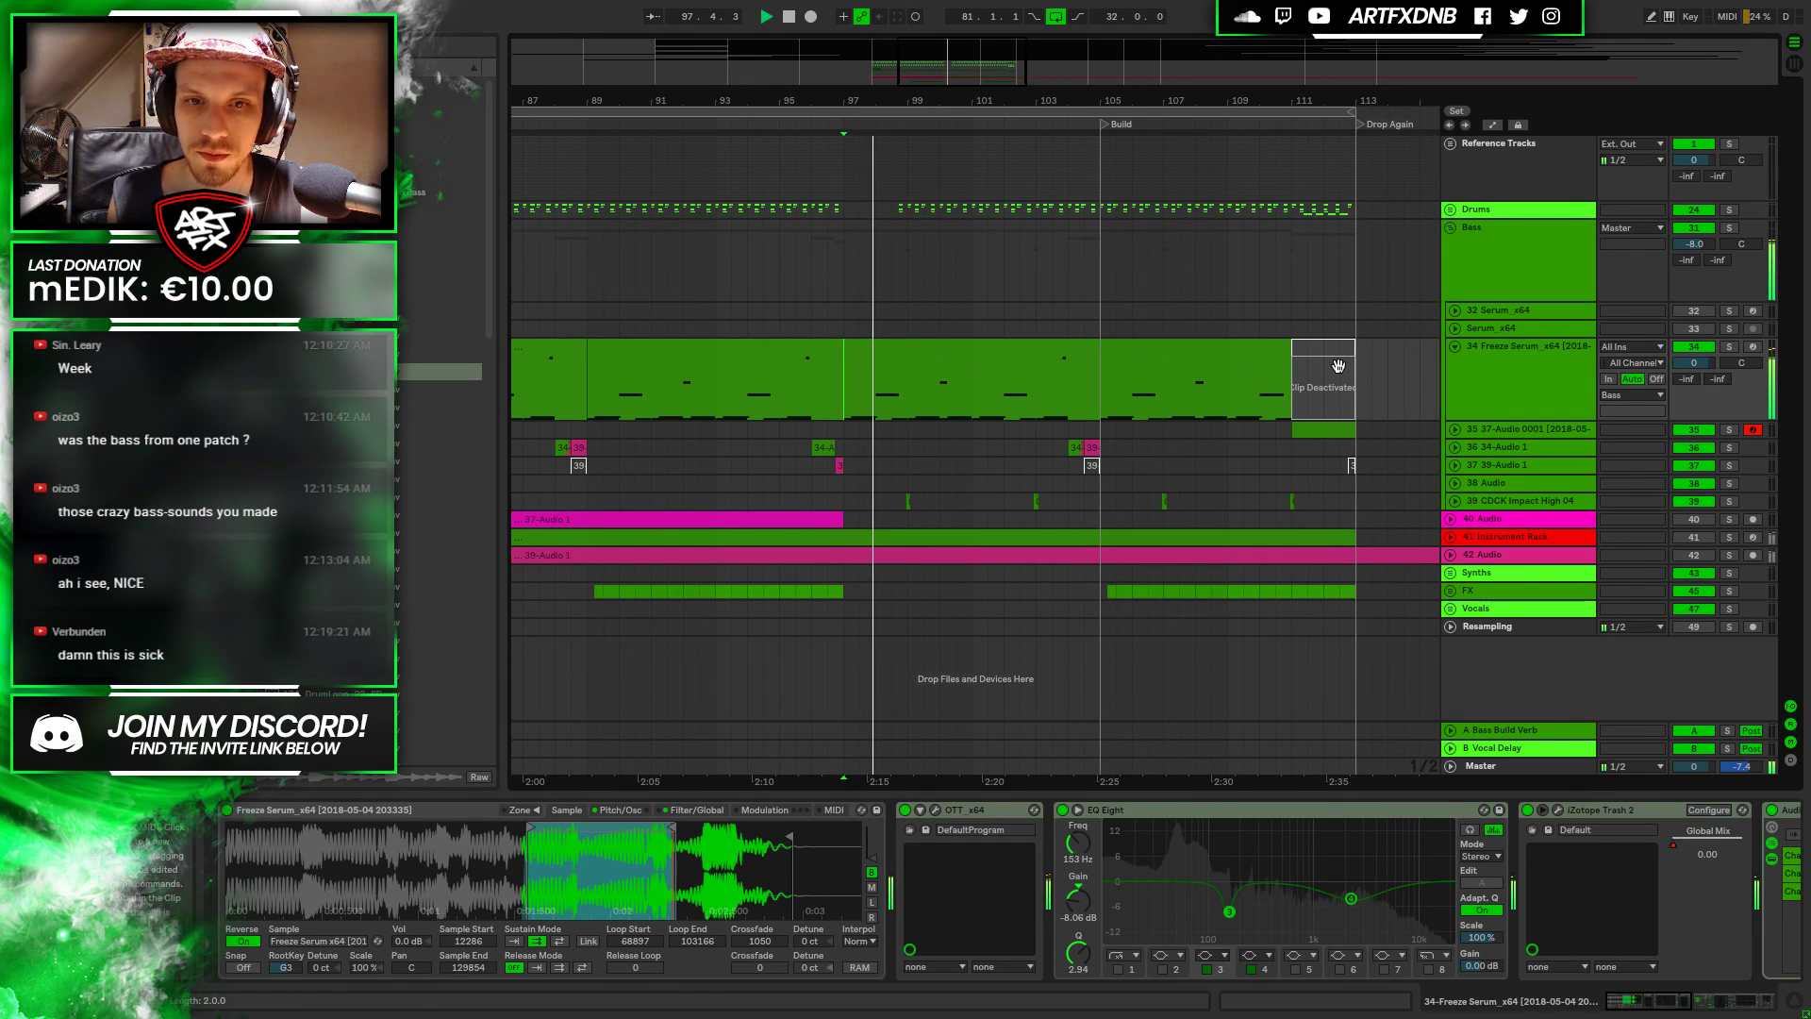
pyautogui.press('space')
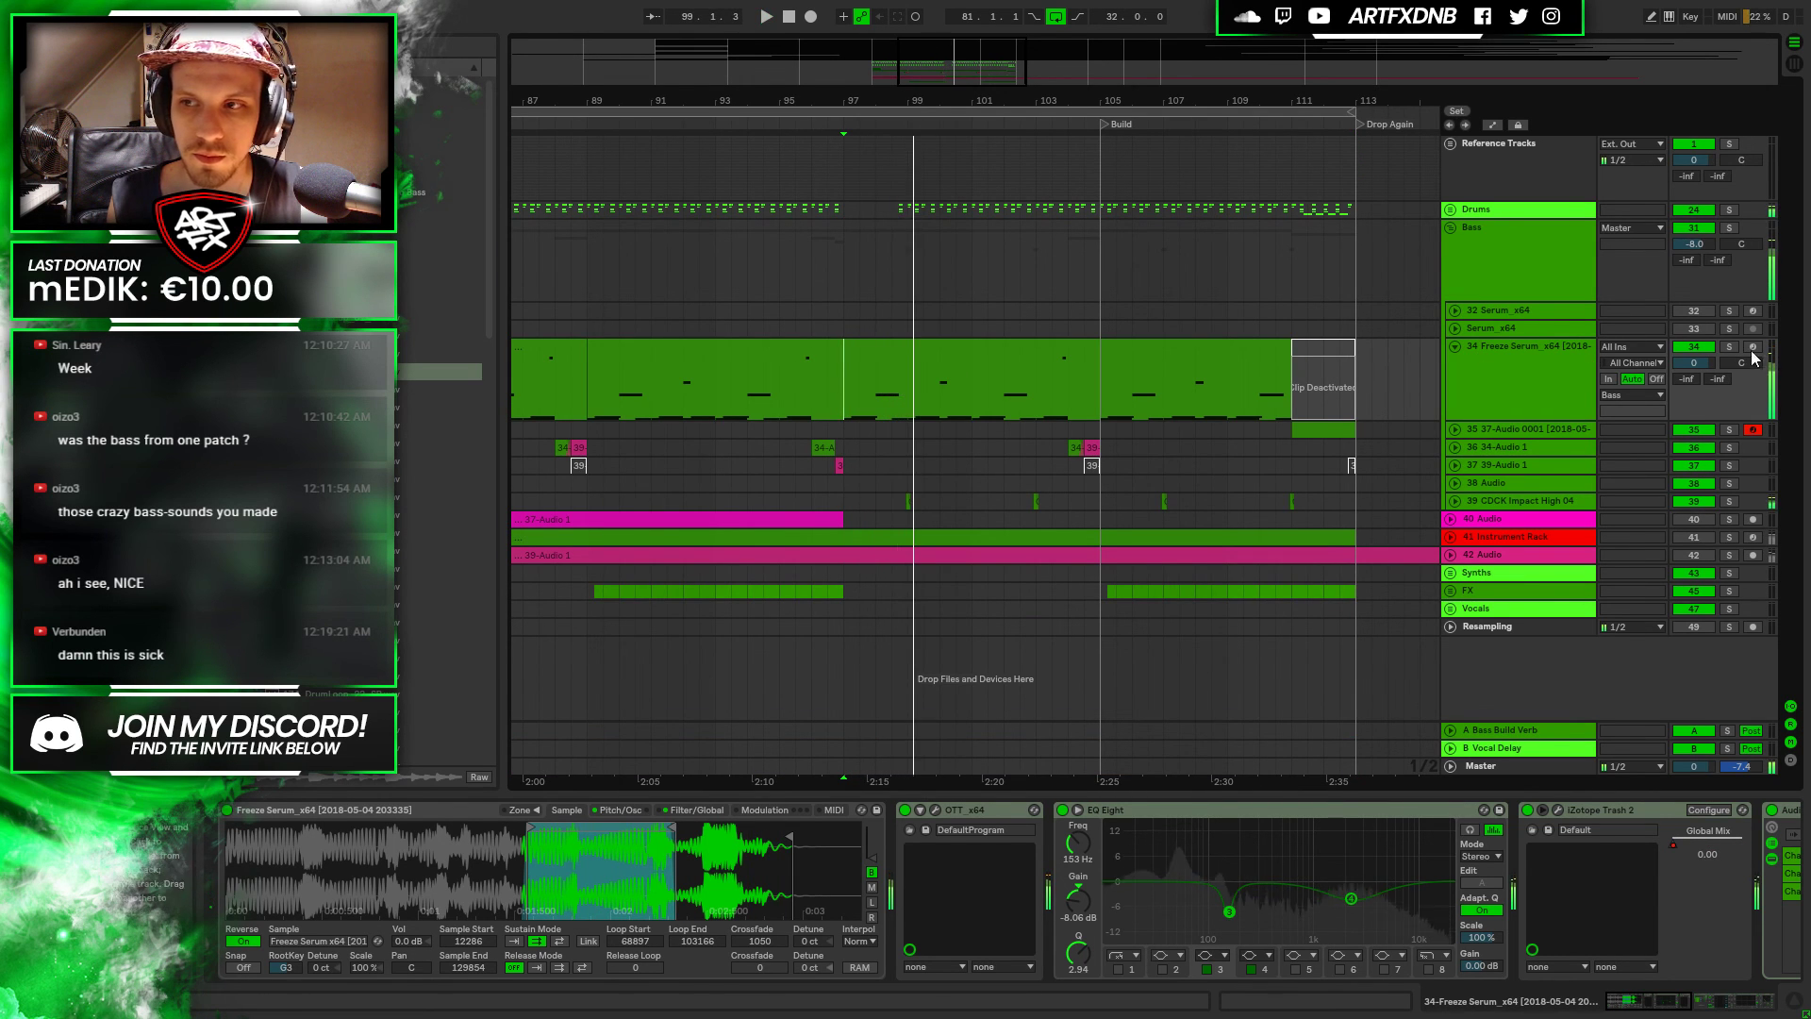
# Solo track 34 and draw a pitch bend spike peaking at 8191 between 2 and 2.2 in its bar 97 clip
pyautogui.click(1727, 347)
pyautogui.click(886, 359)
pyautogui.doubleClick(887, 359)
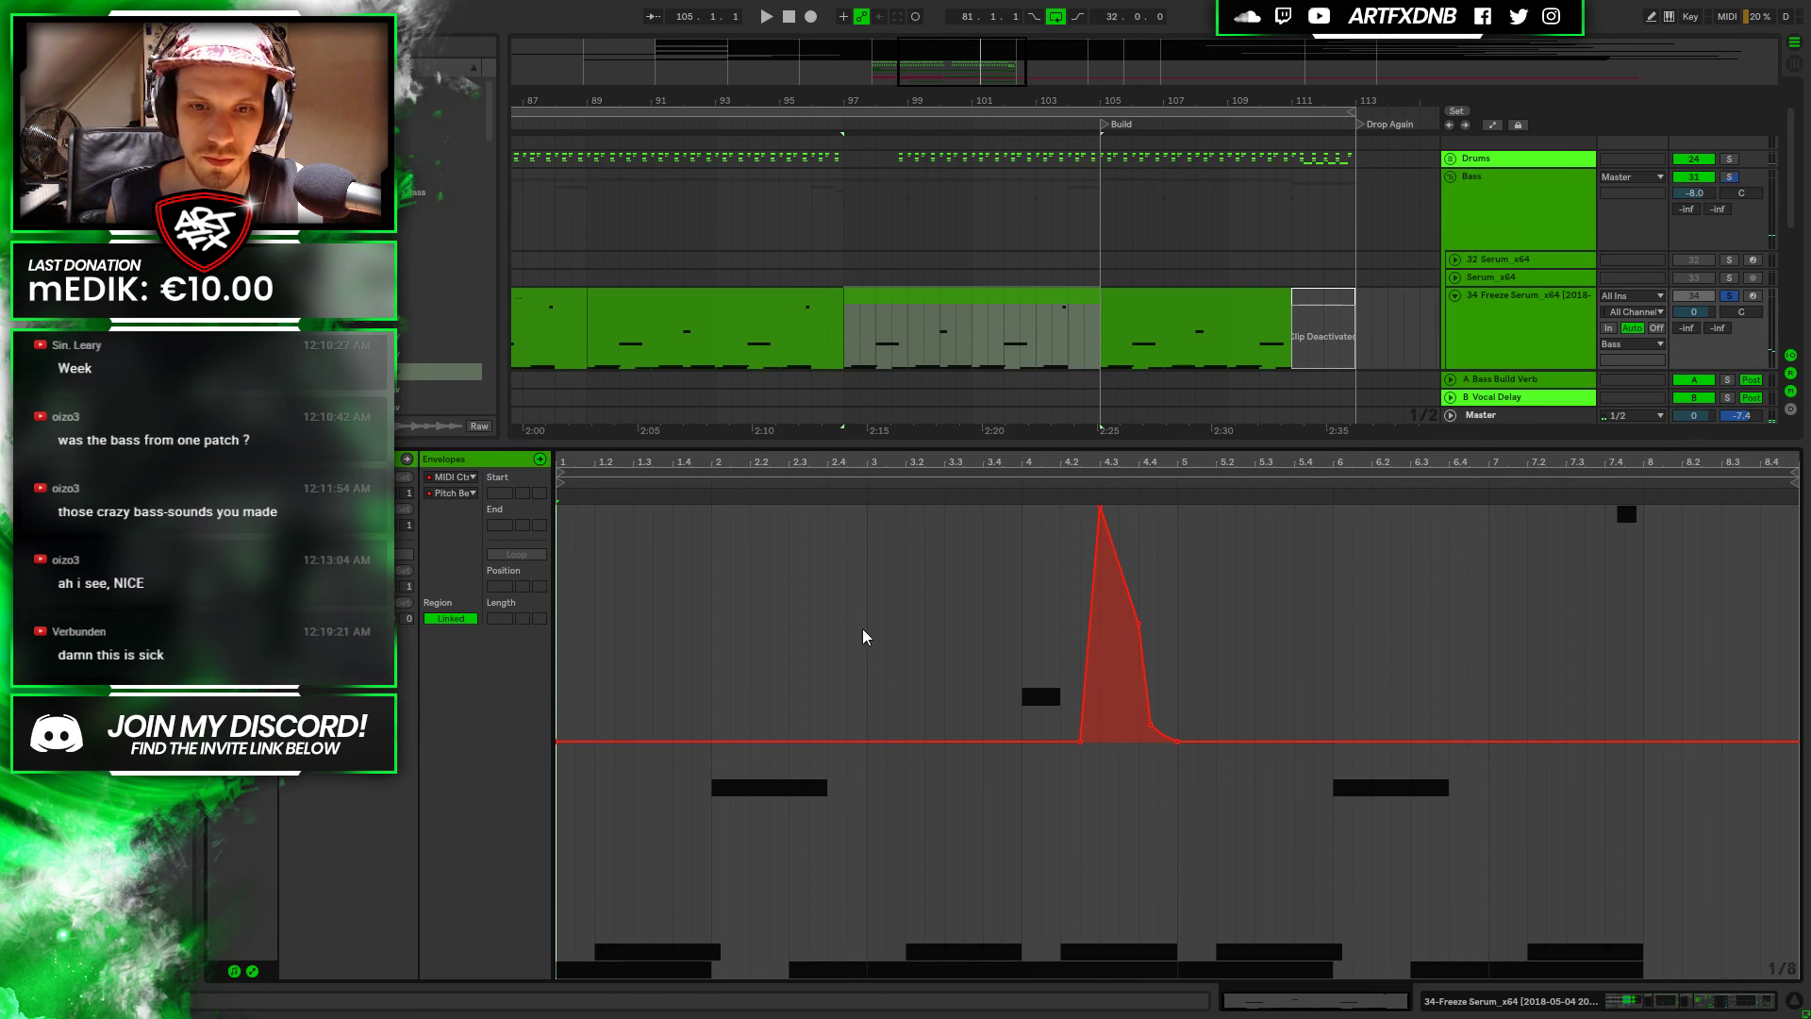
pyautogui.click(714, 743)
pyautogui.click(748, 741)
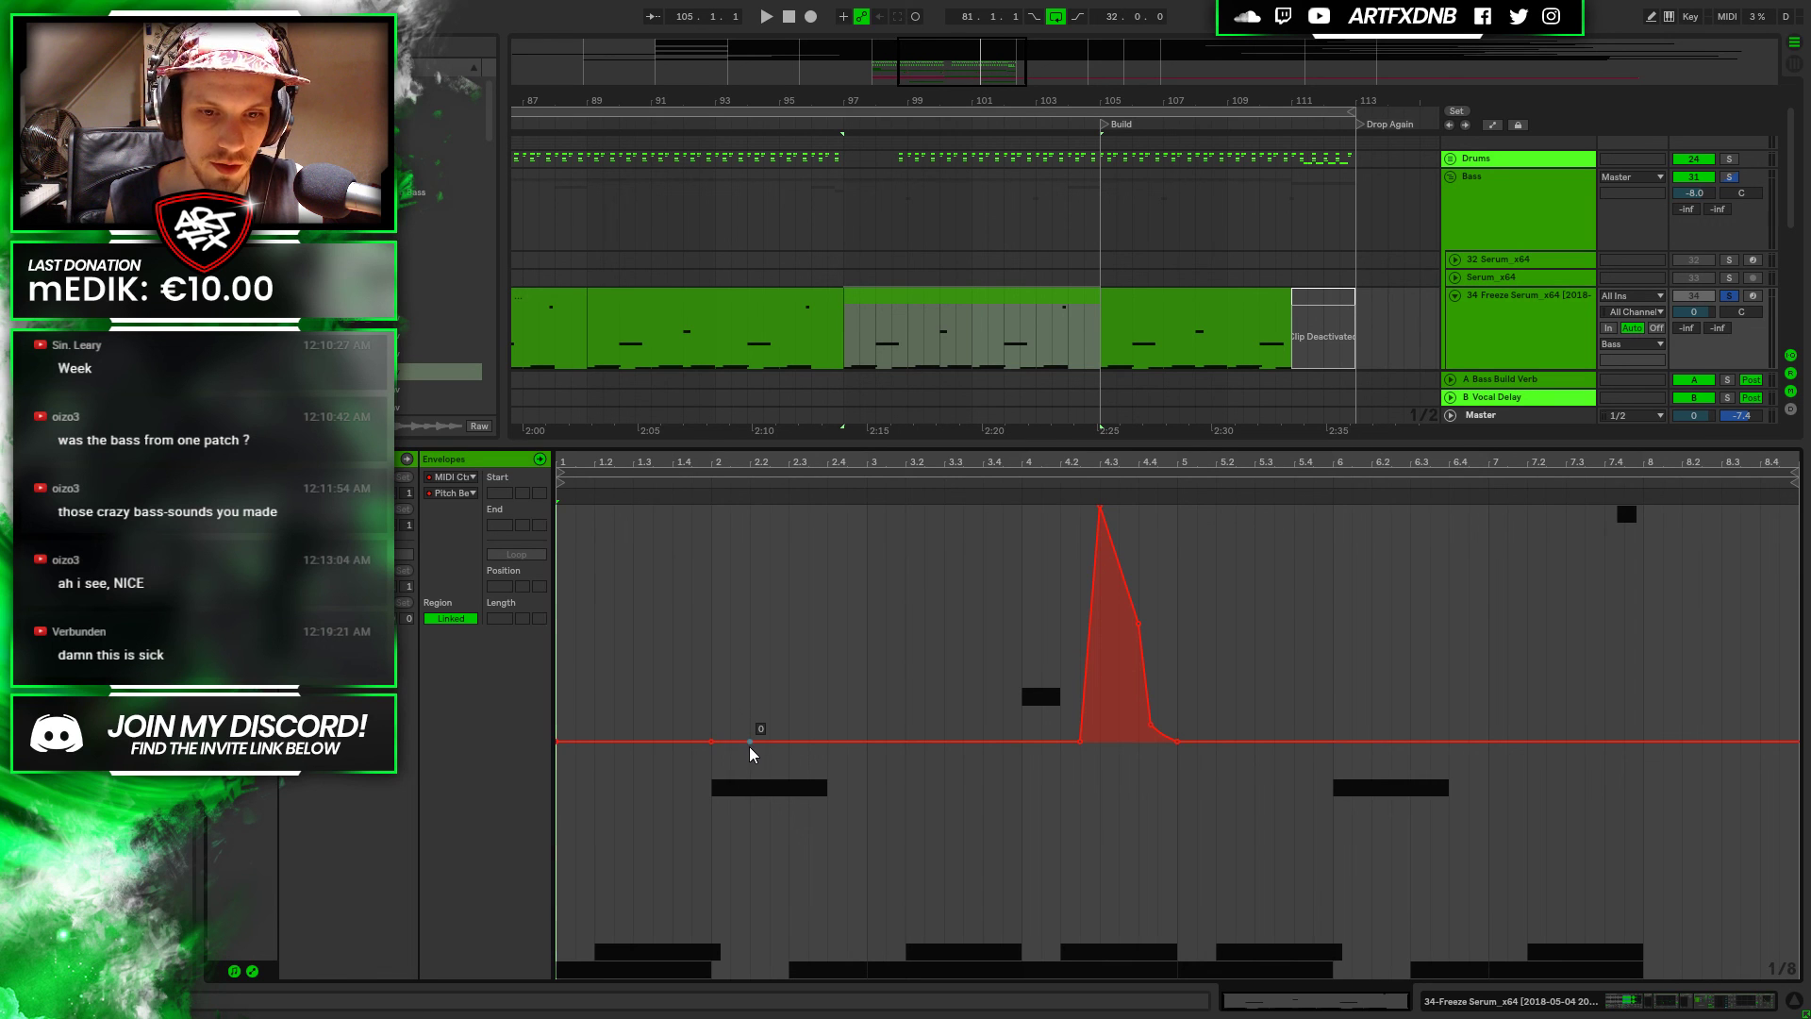
pyautogui.moveTo(730, 627); pyautogui.dragTo(730, 514)
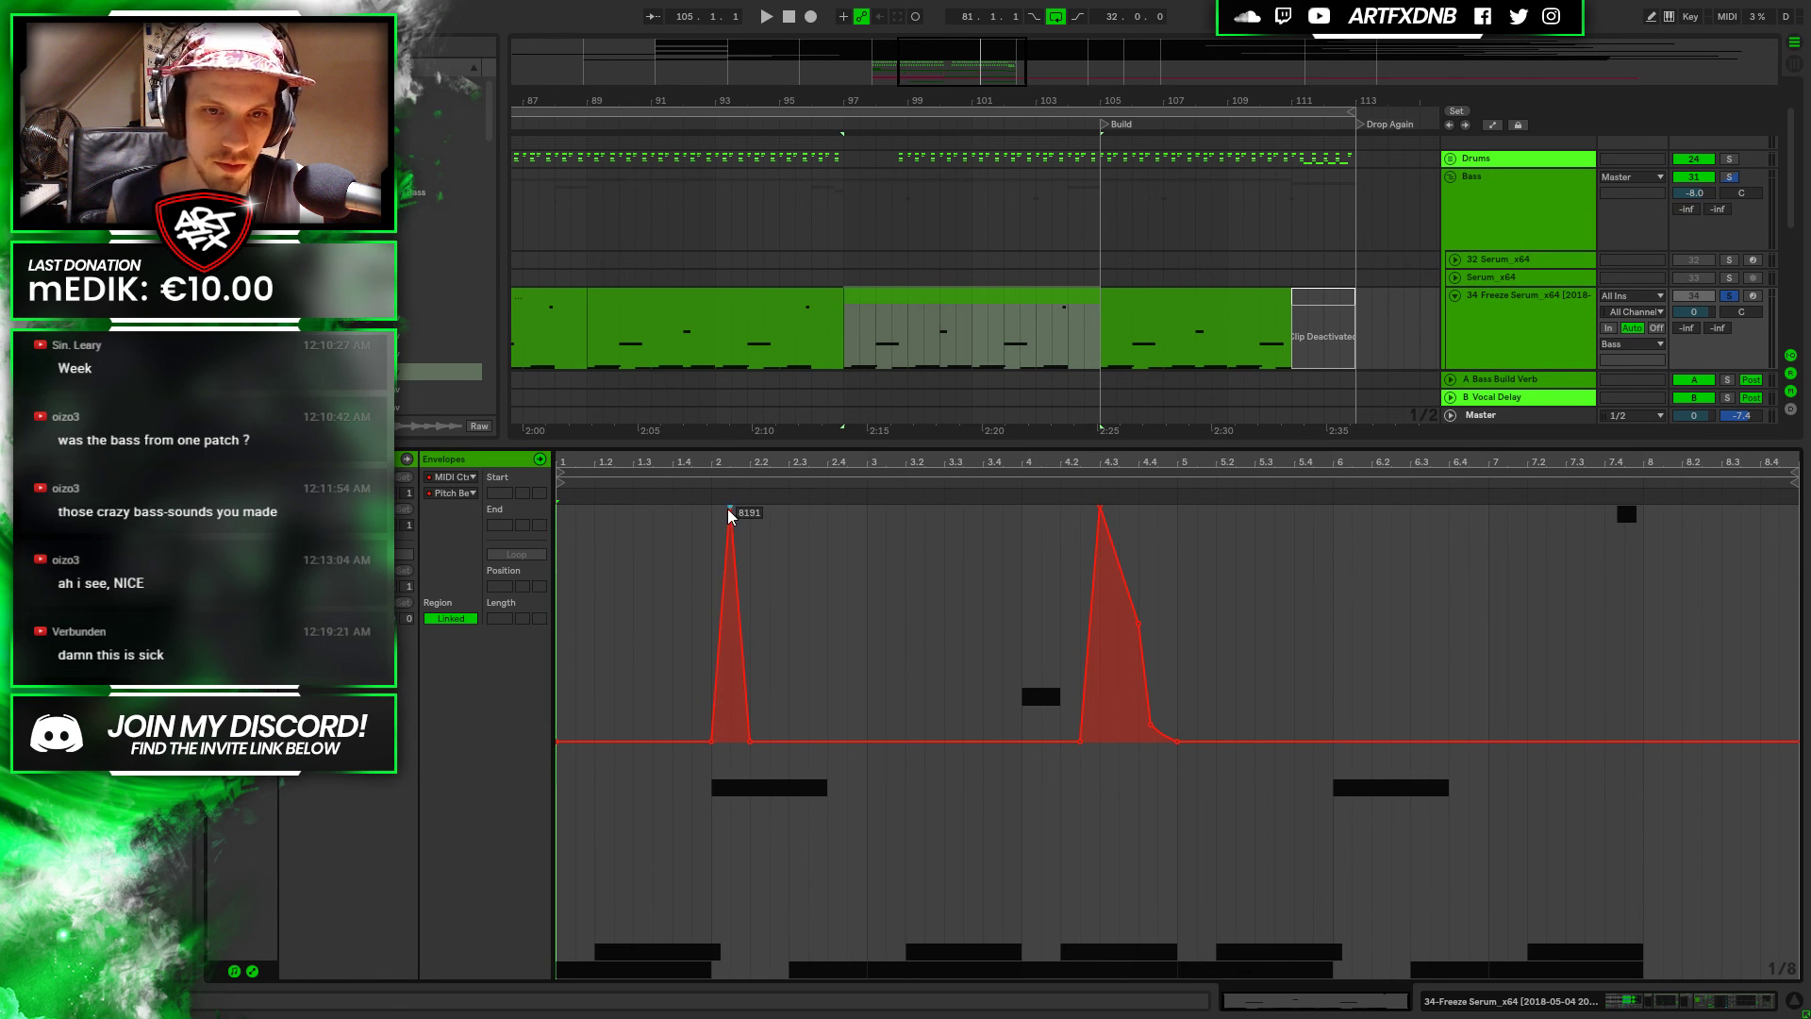
# Audition the soloed bass from bar 97, and play the full mix from bar 89 with track 34 unsoloed
pyautogui.click(846, 354)
pyautogui.press('space')
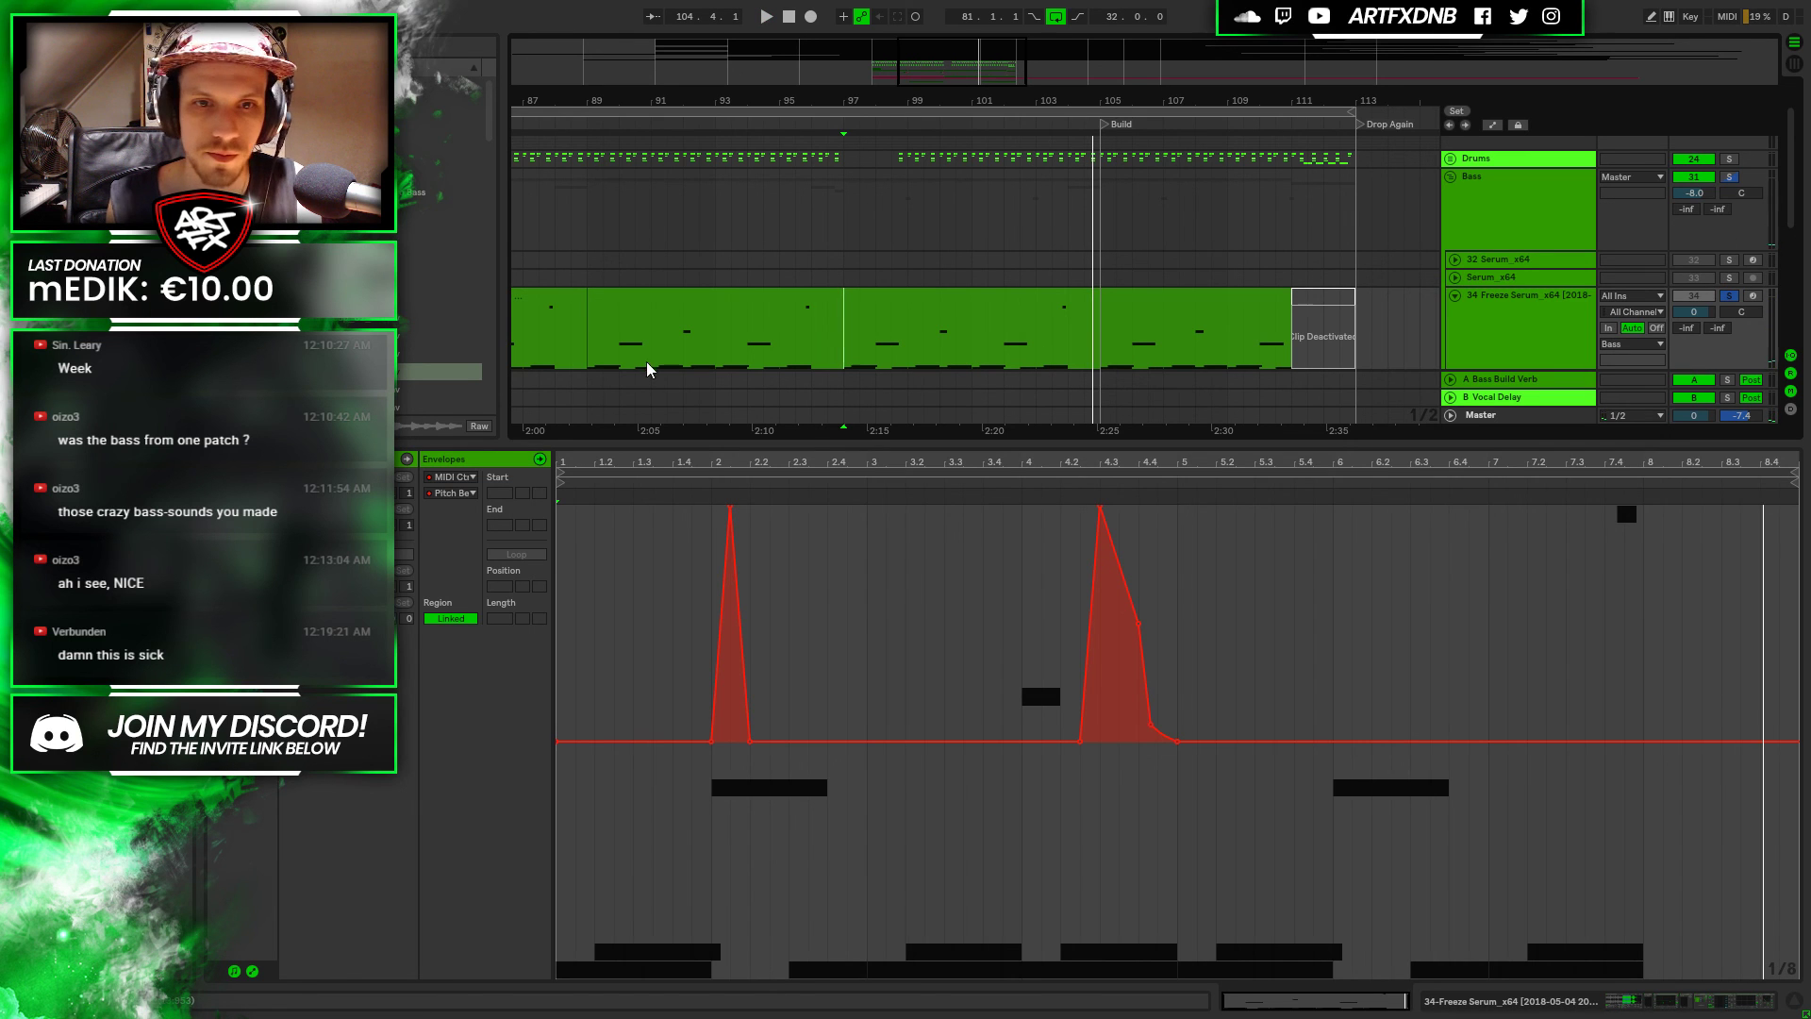
pyautogui.click(587, 351)
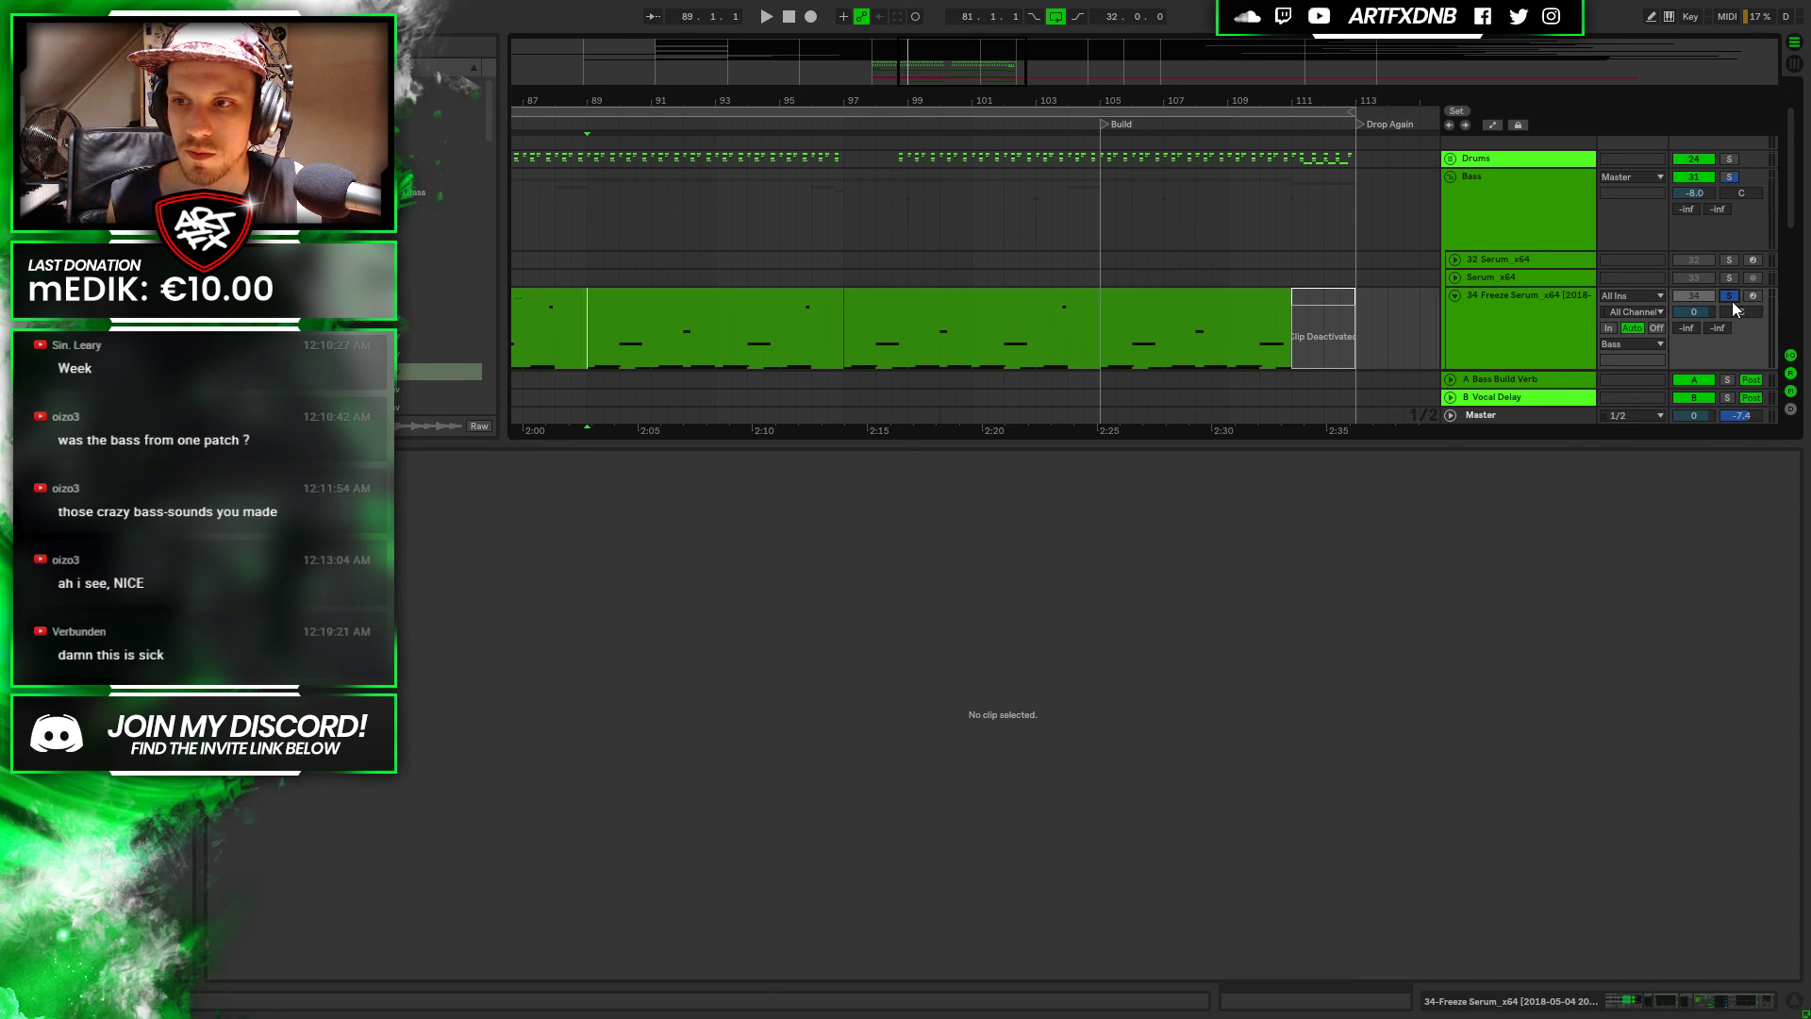
pyautogui.press('space')
pyautogui.moveTo(1586, 437); pyautogui.dragTo(1592, 797)
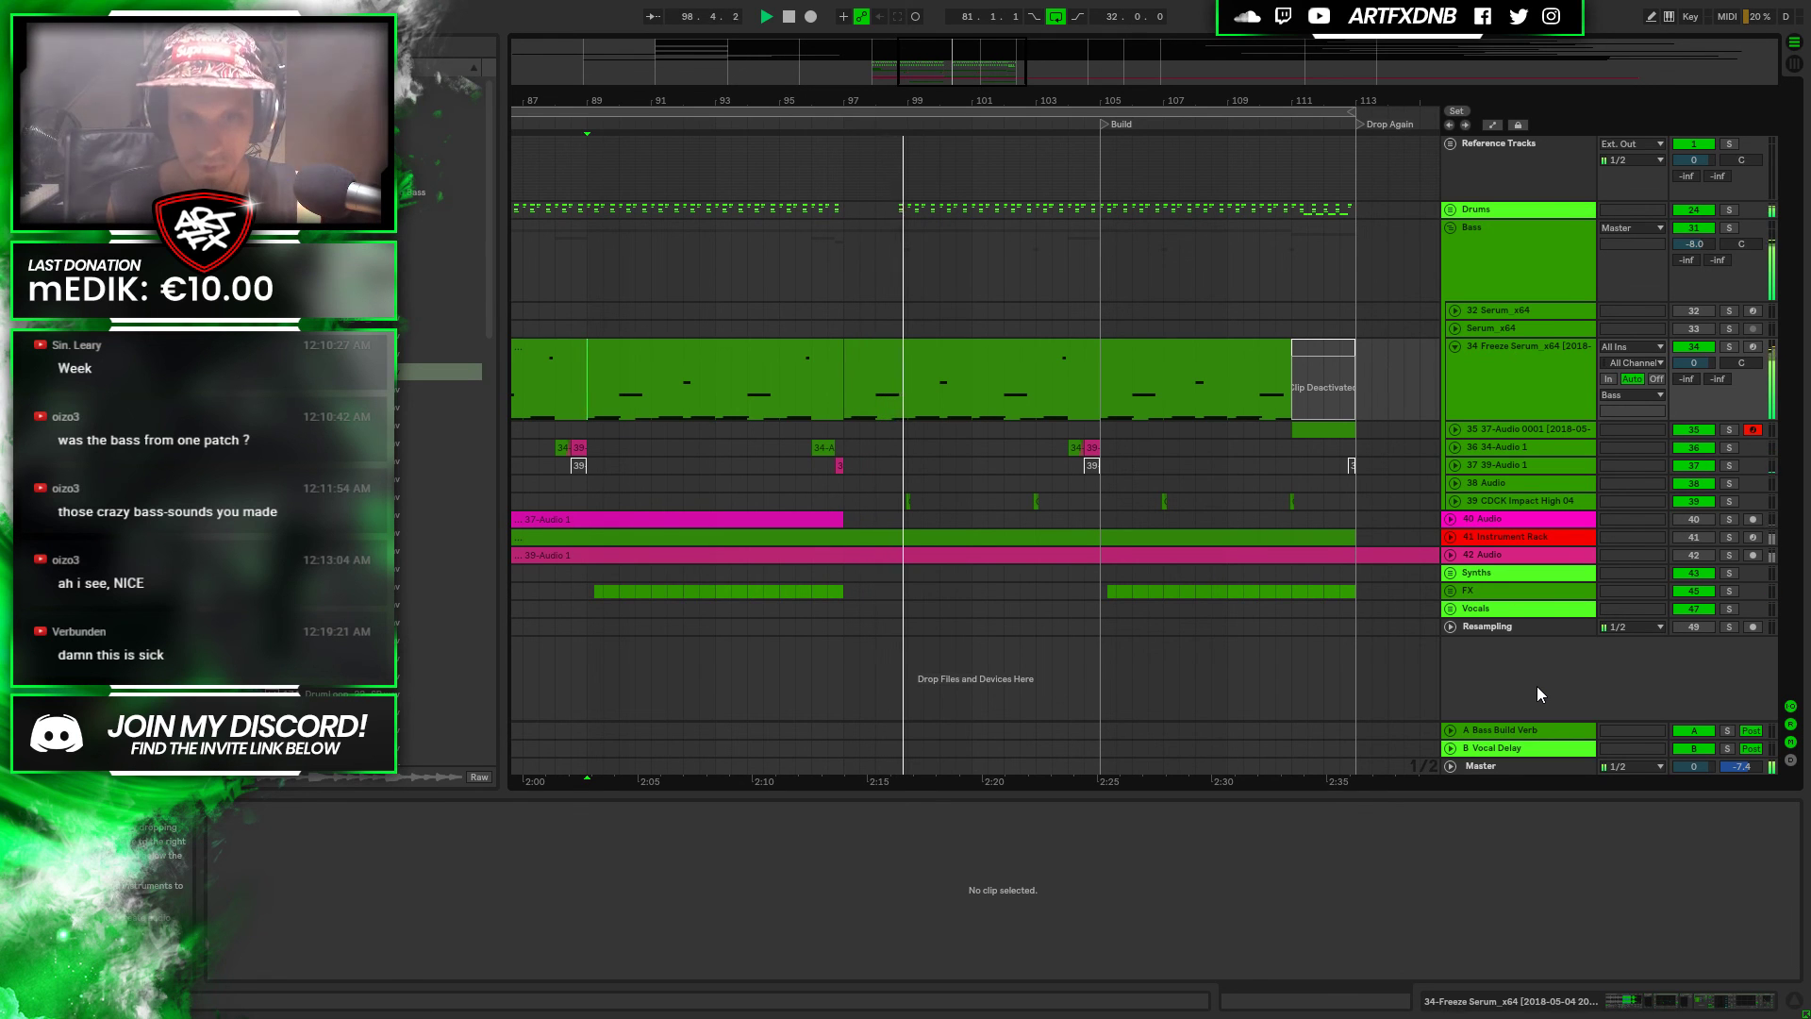
# Reopen the bar 97 bass clip, lower the first pitch bend peak to 3492 and audition it from bar 97
pyautogui.click(933, 355)
pyautogui.press('space')
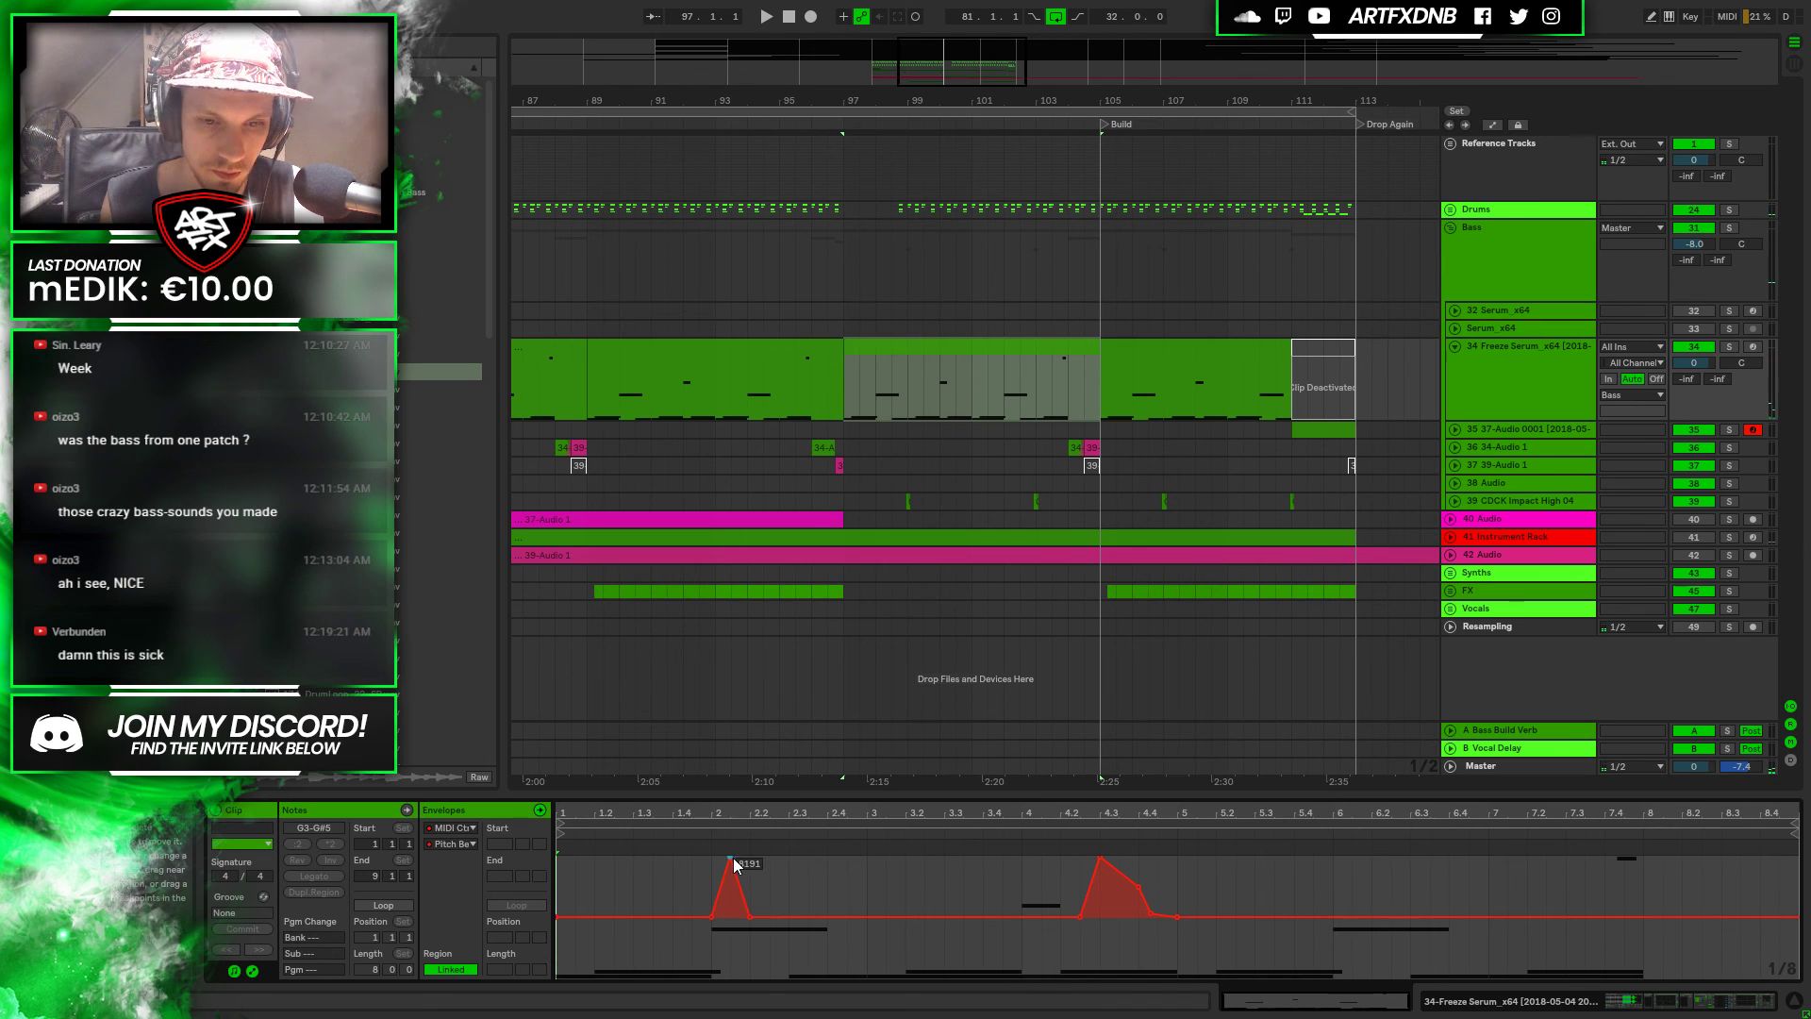
pyautogui.click(846, 401)
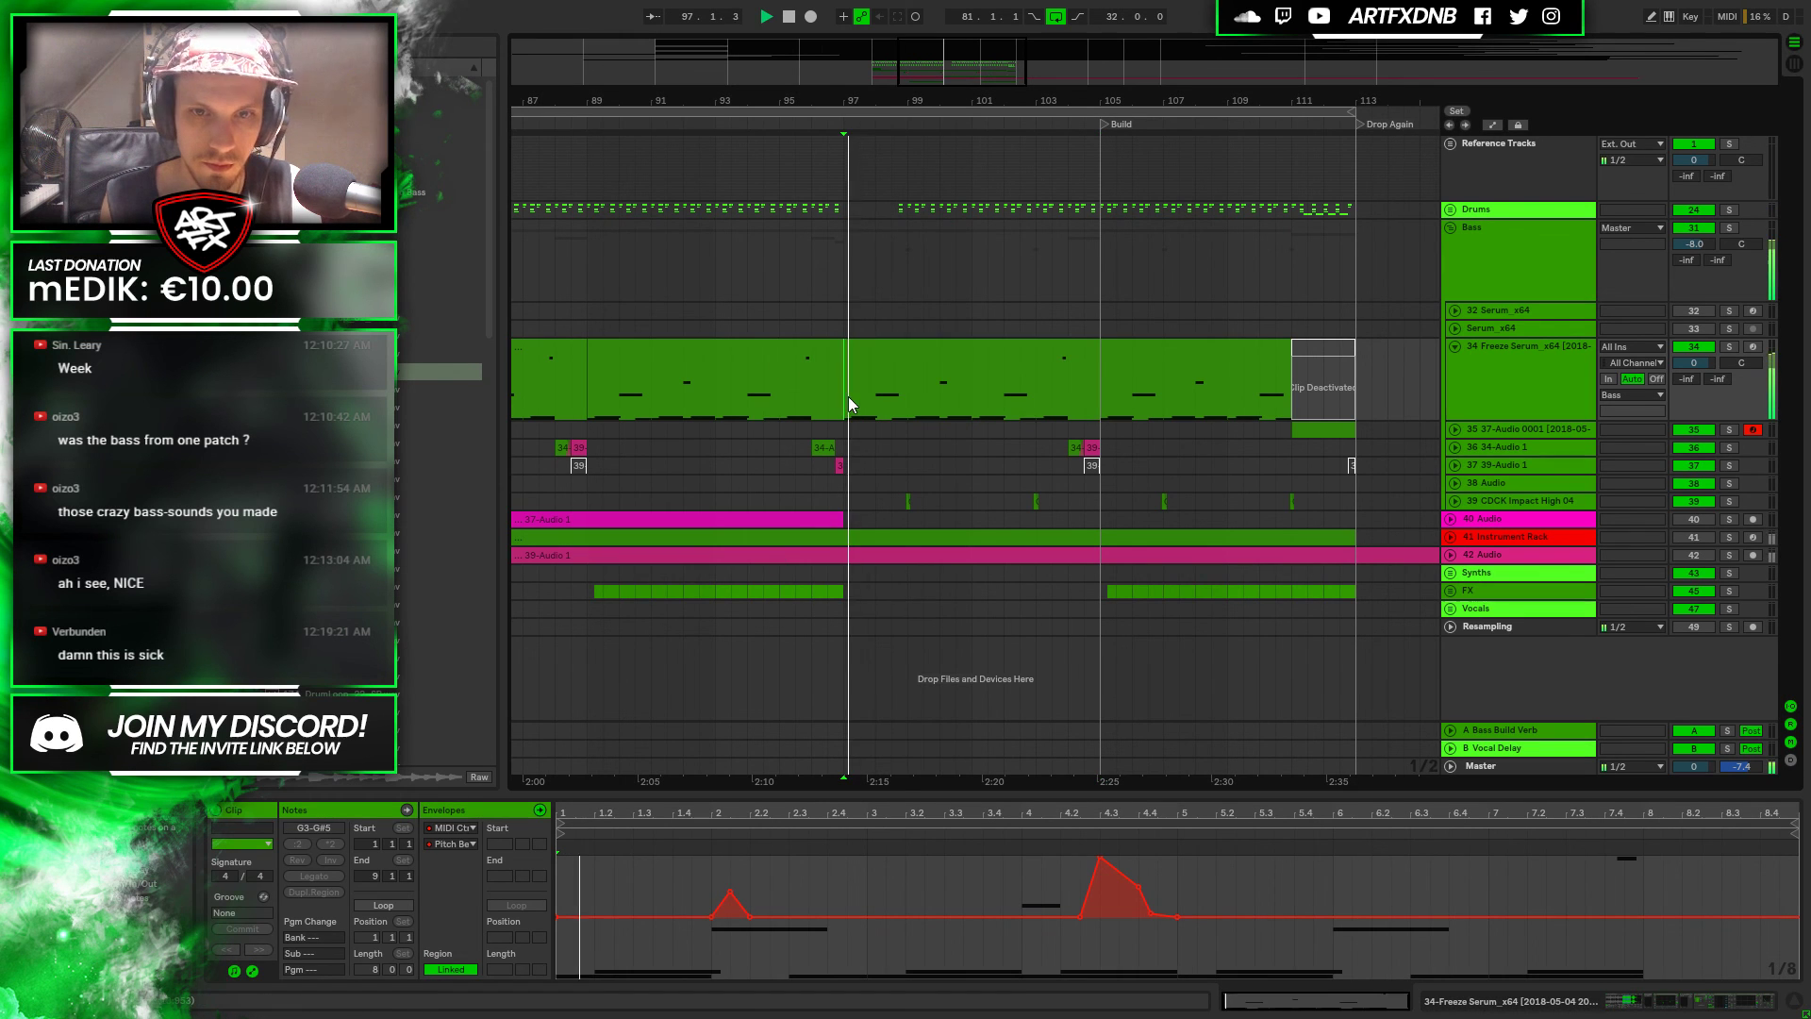
pyautogui.press('space')
pyautogui.moveTo(729, 899)
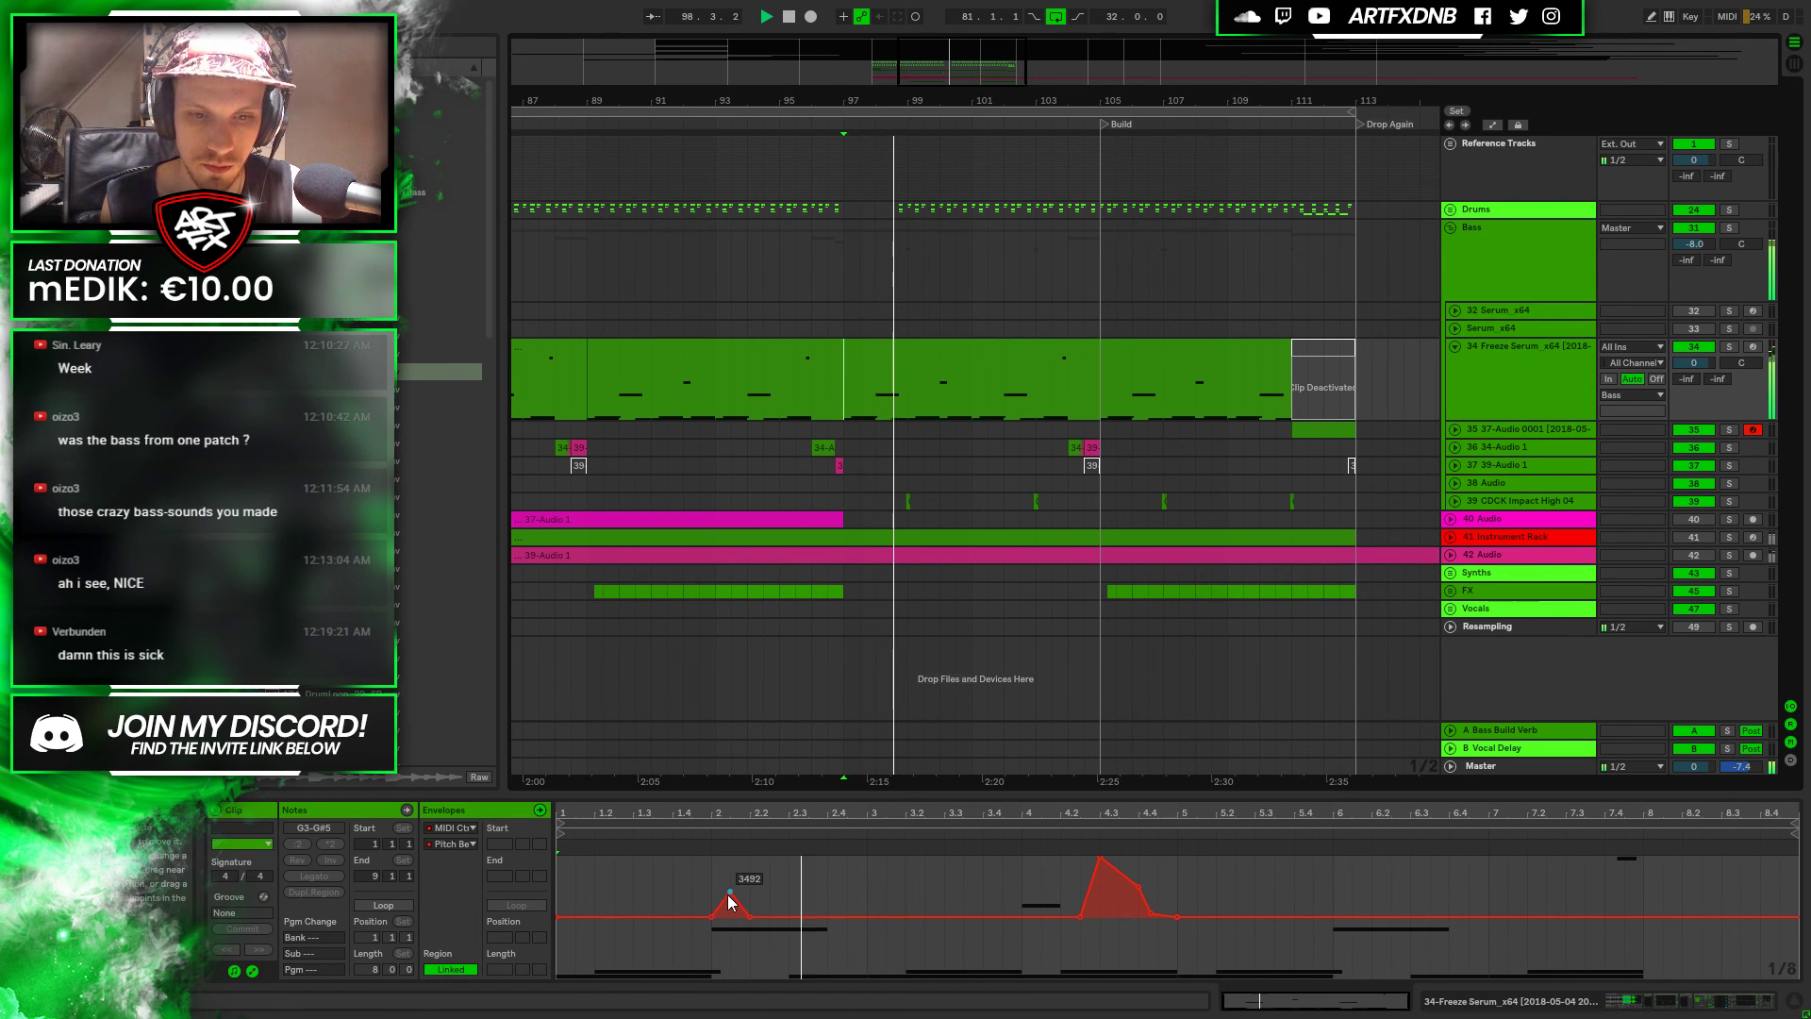
pyautogui.press('space')
# Move the first pitch bend peak to 2.2 at maximum height, extend its falling end to about 2.2.3 and audition it
pyautogui.moveTo(729, 891)
pyautogui.mouseDown()
pyautogui.moveTo(731, 973)
pyautogui.moveTo(750, 975)
pyautogui.moveTo(750, 860)
pyautogui.mouseUp()
pyautogui.press('space')
pyautogui.press('space')
pyautogui.press('space')
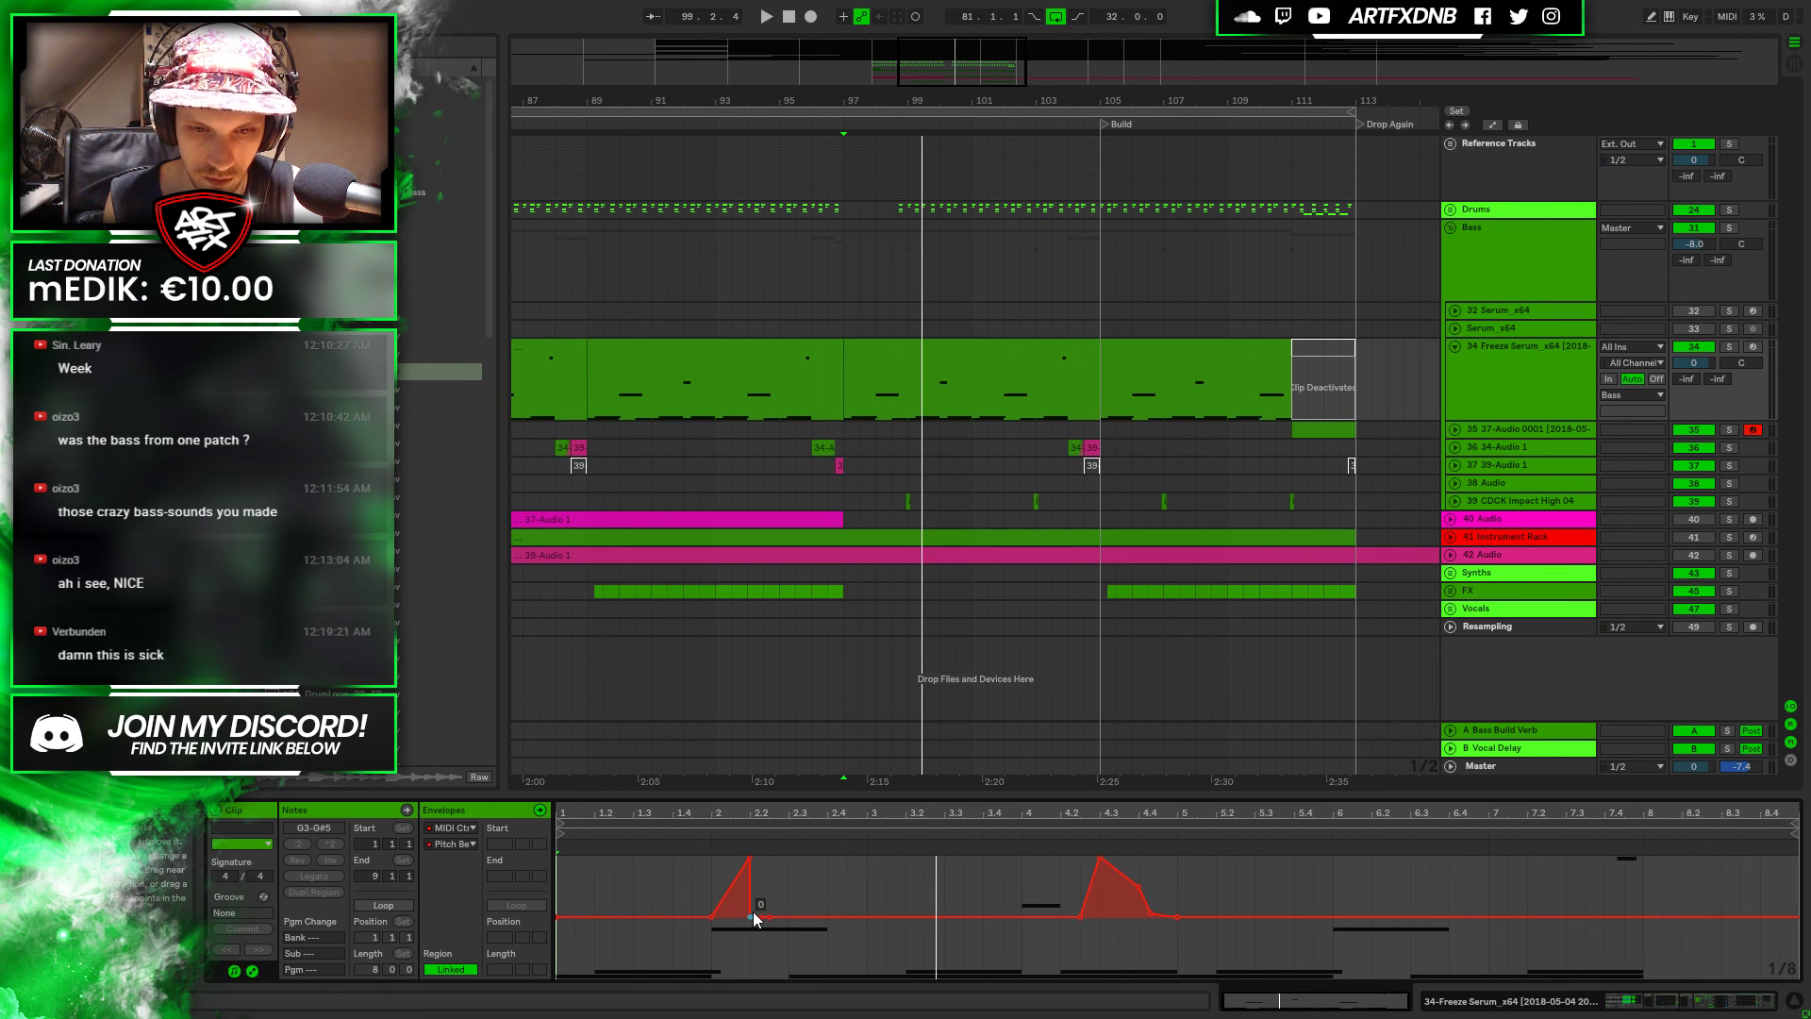
pyautogui.press('space')
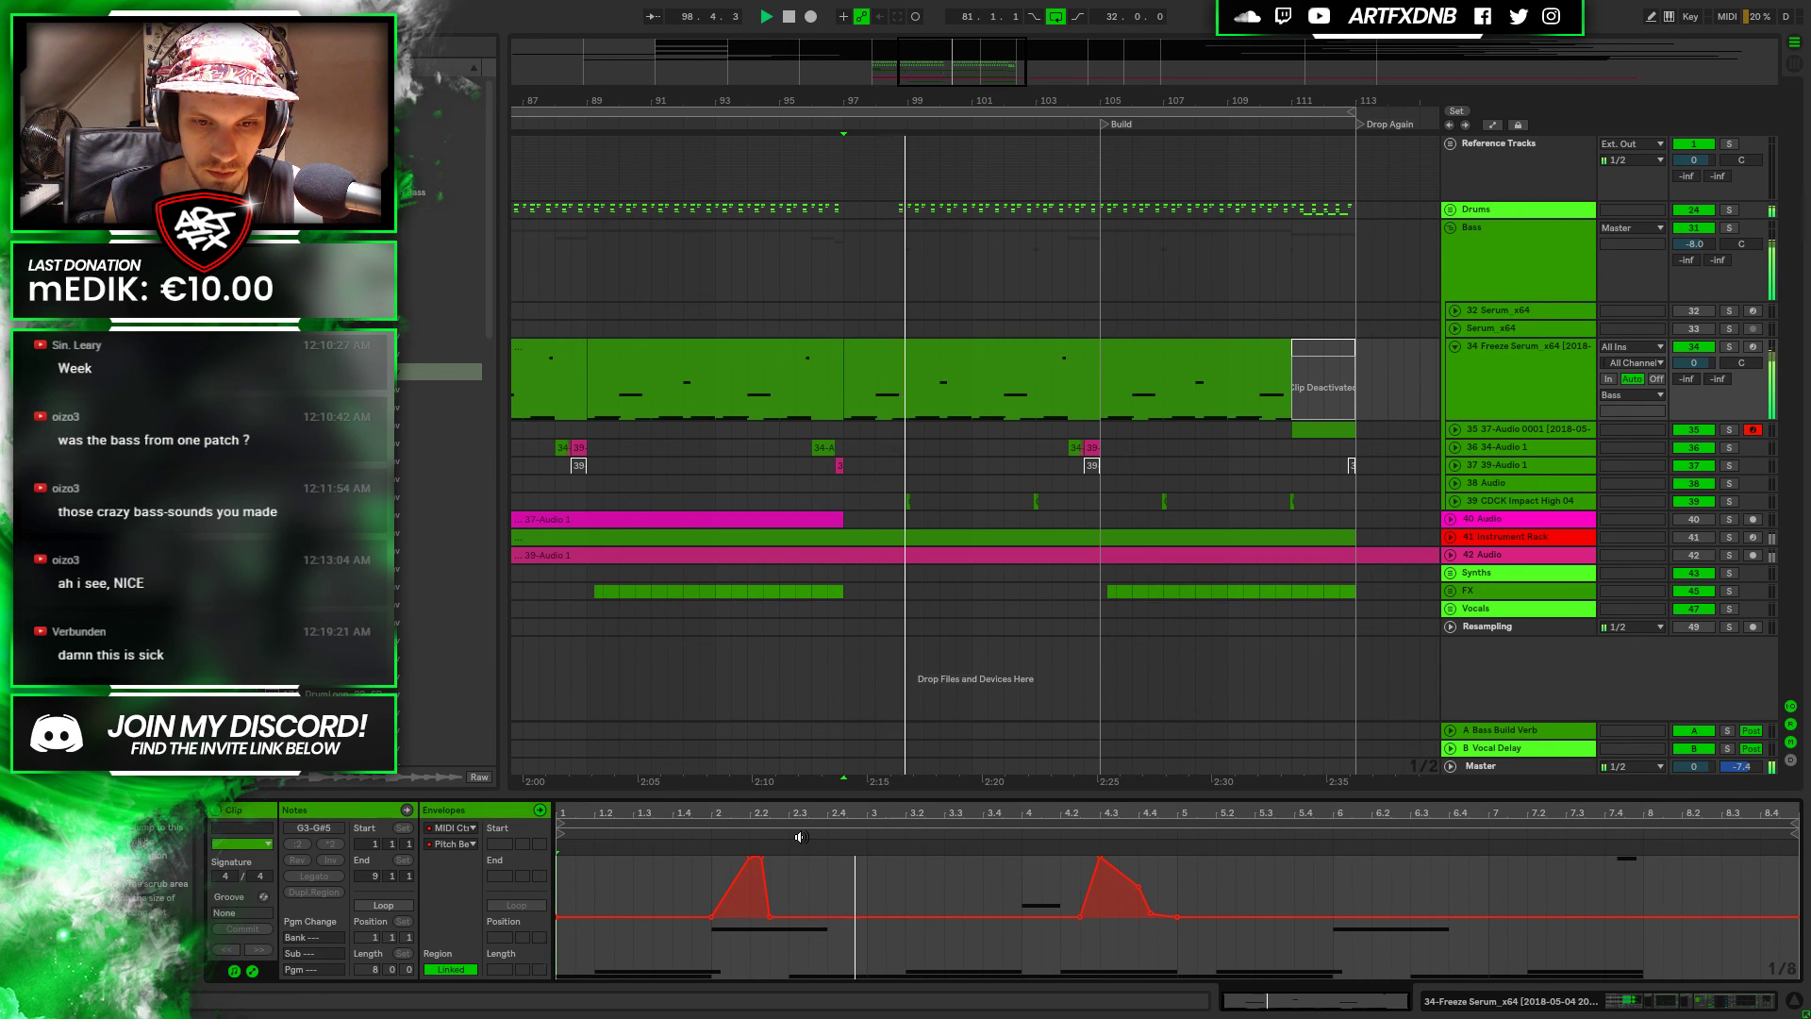
pyautogui.press('space')
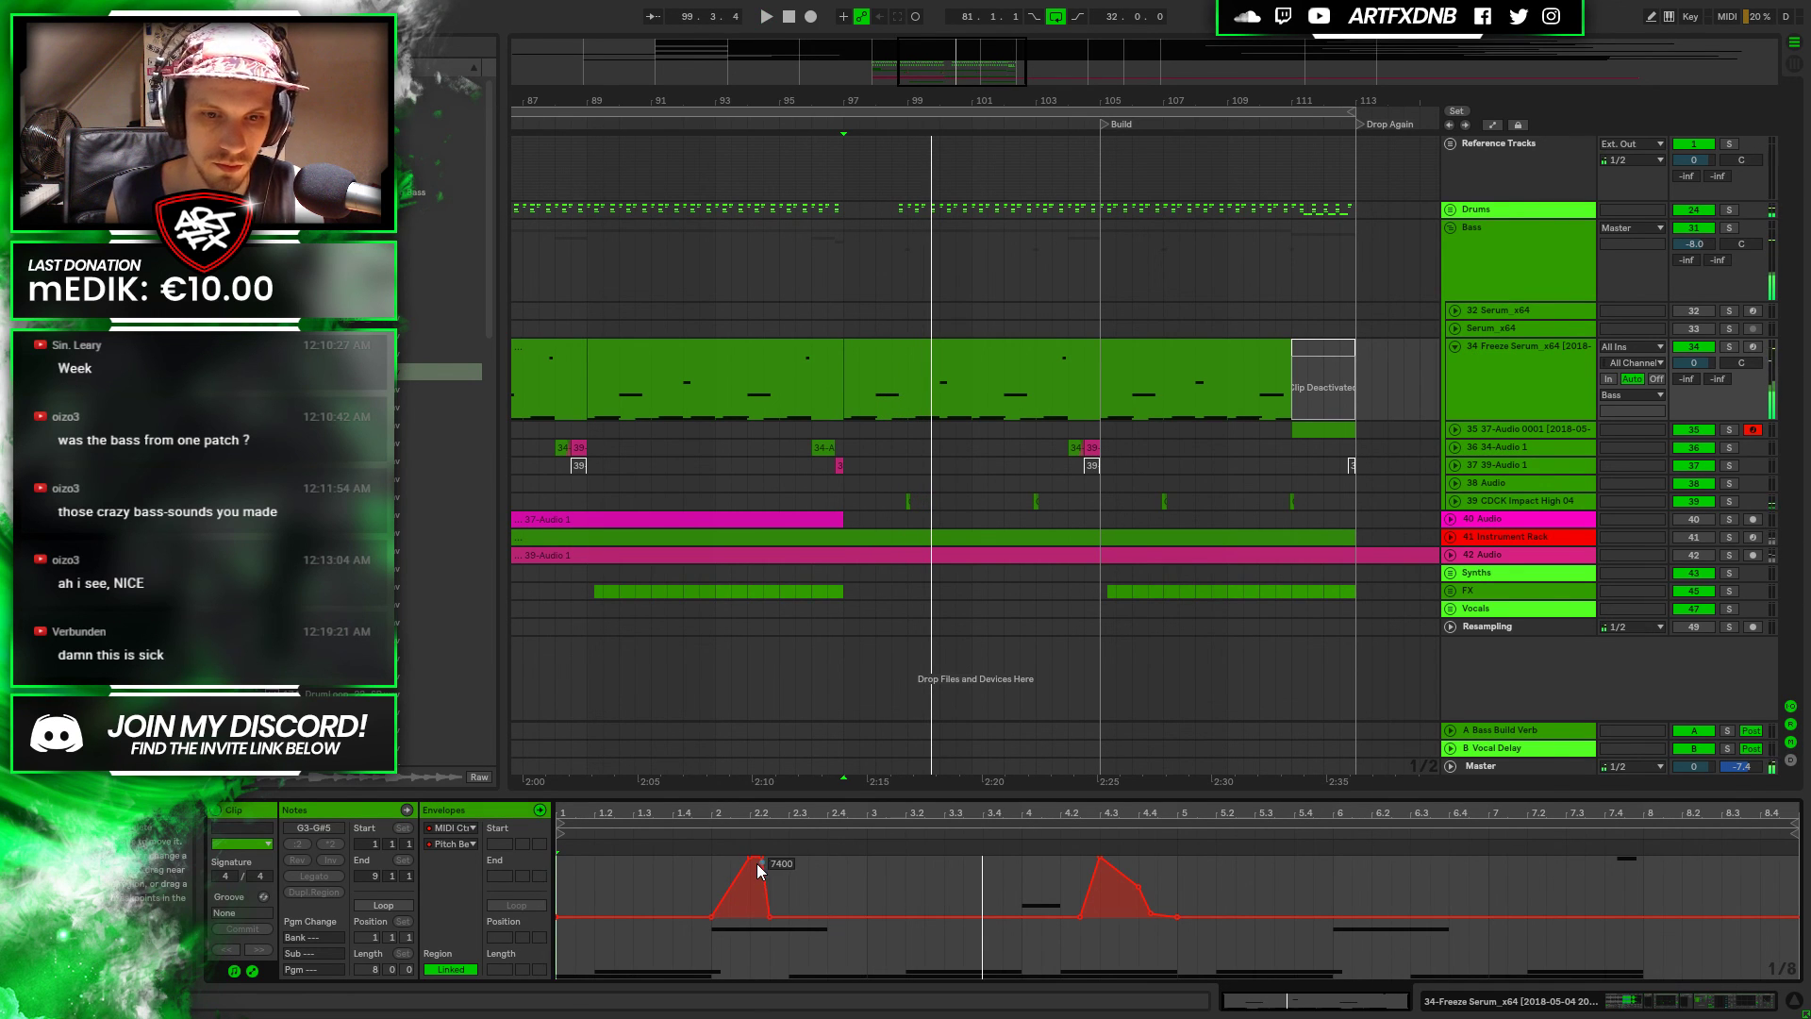
# Replace the first pitch bend spike with an 8191 plateau from 2.2.3 to 2.2.4, ramped in from 2.2.2, and audition it
pyautogui.moveTo(756, 862); pyautogui.dragTo(758, 857)
pyautogui.click(773, 917)
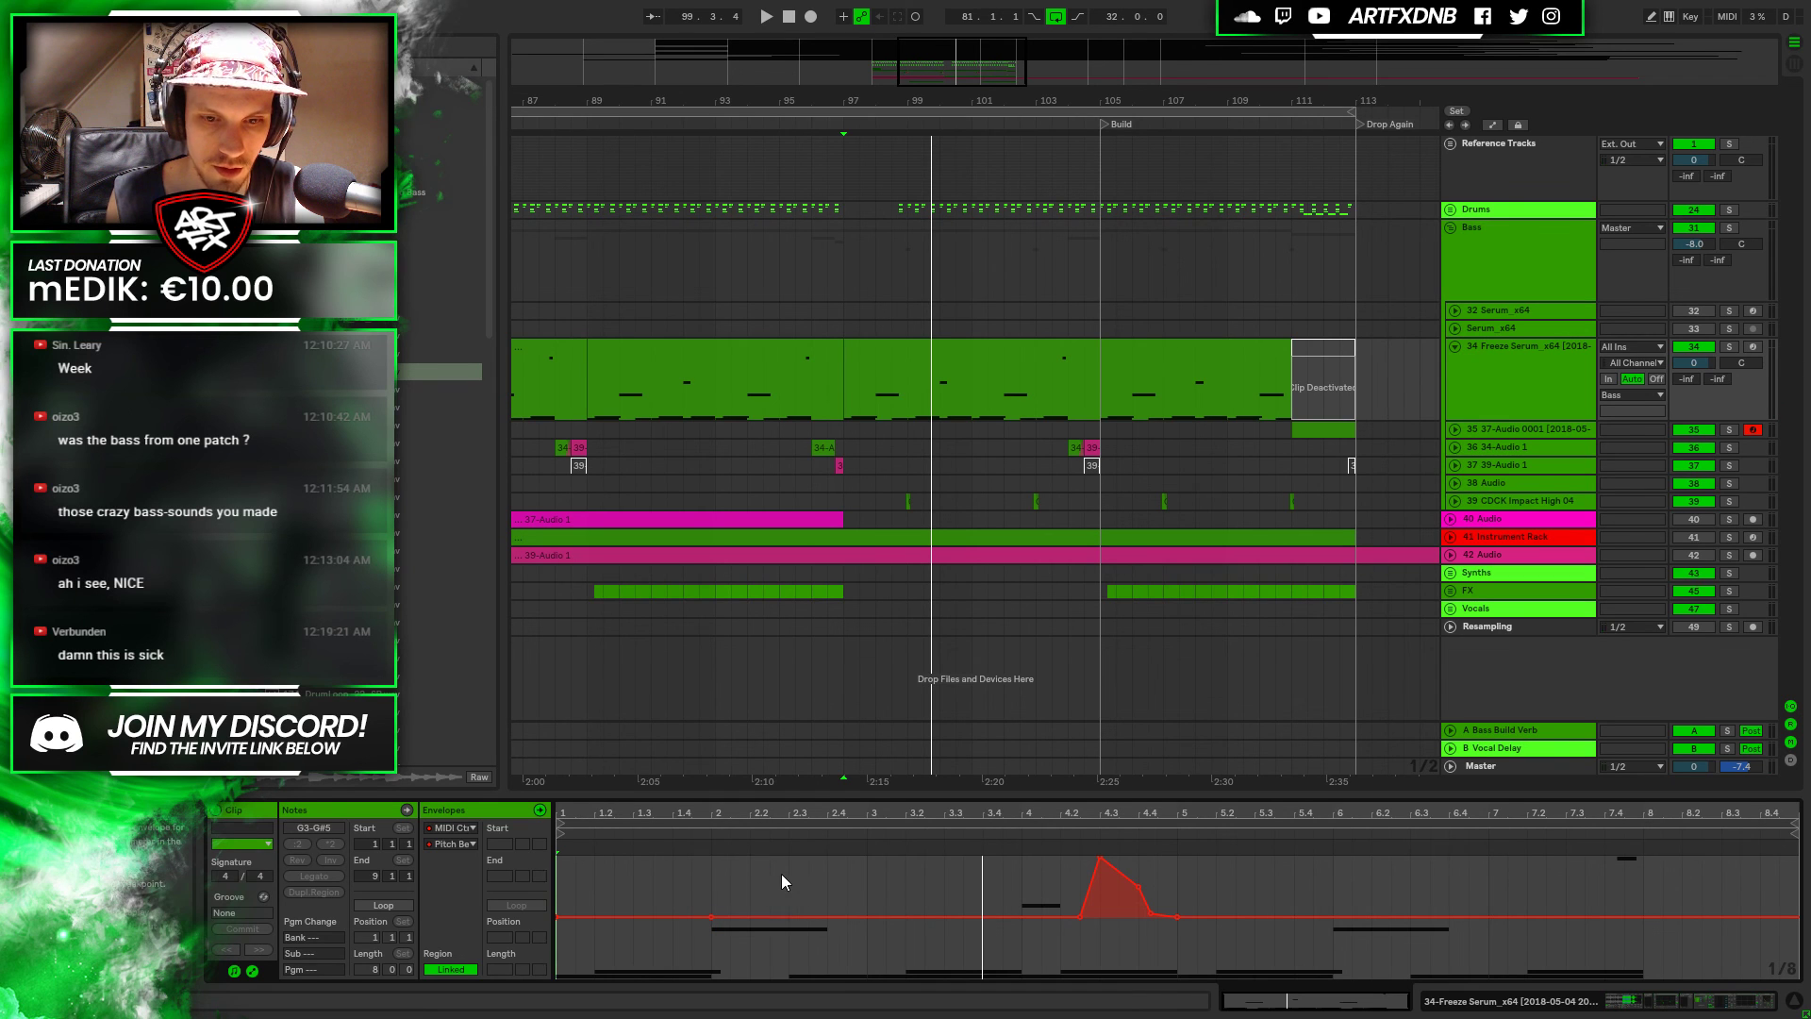
pyautogui.moveTo(779, 810)
pyautogui.mouseDown()
pyautogui.moveTo(816, 903)
pyautogui.moveTo(800, 863)
pyautogui.mouseUp()
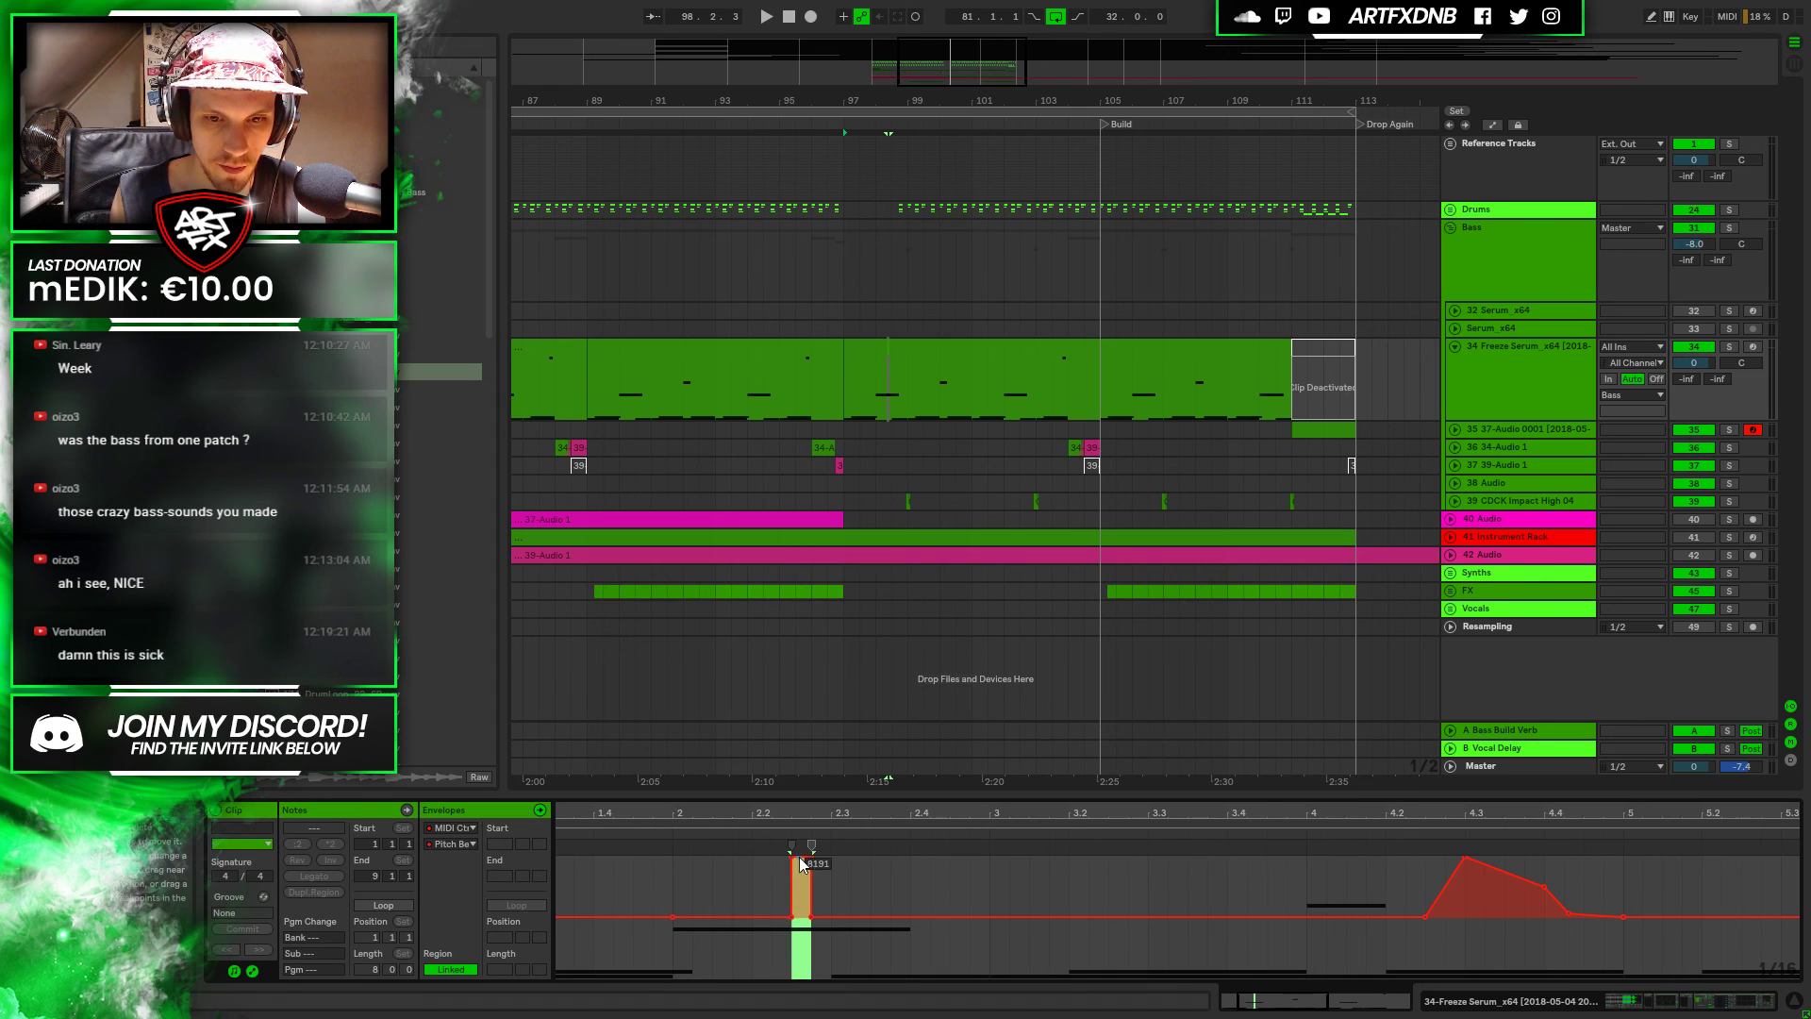
pyautogui.click(778, 917)
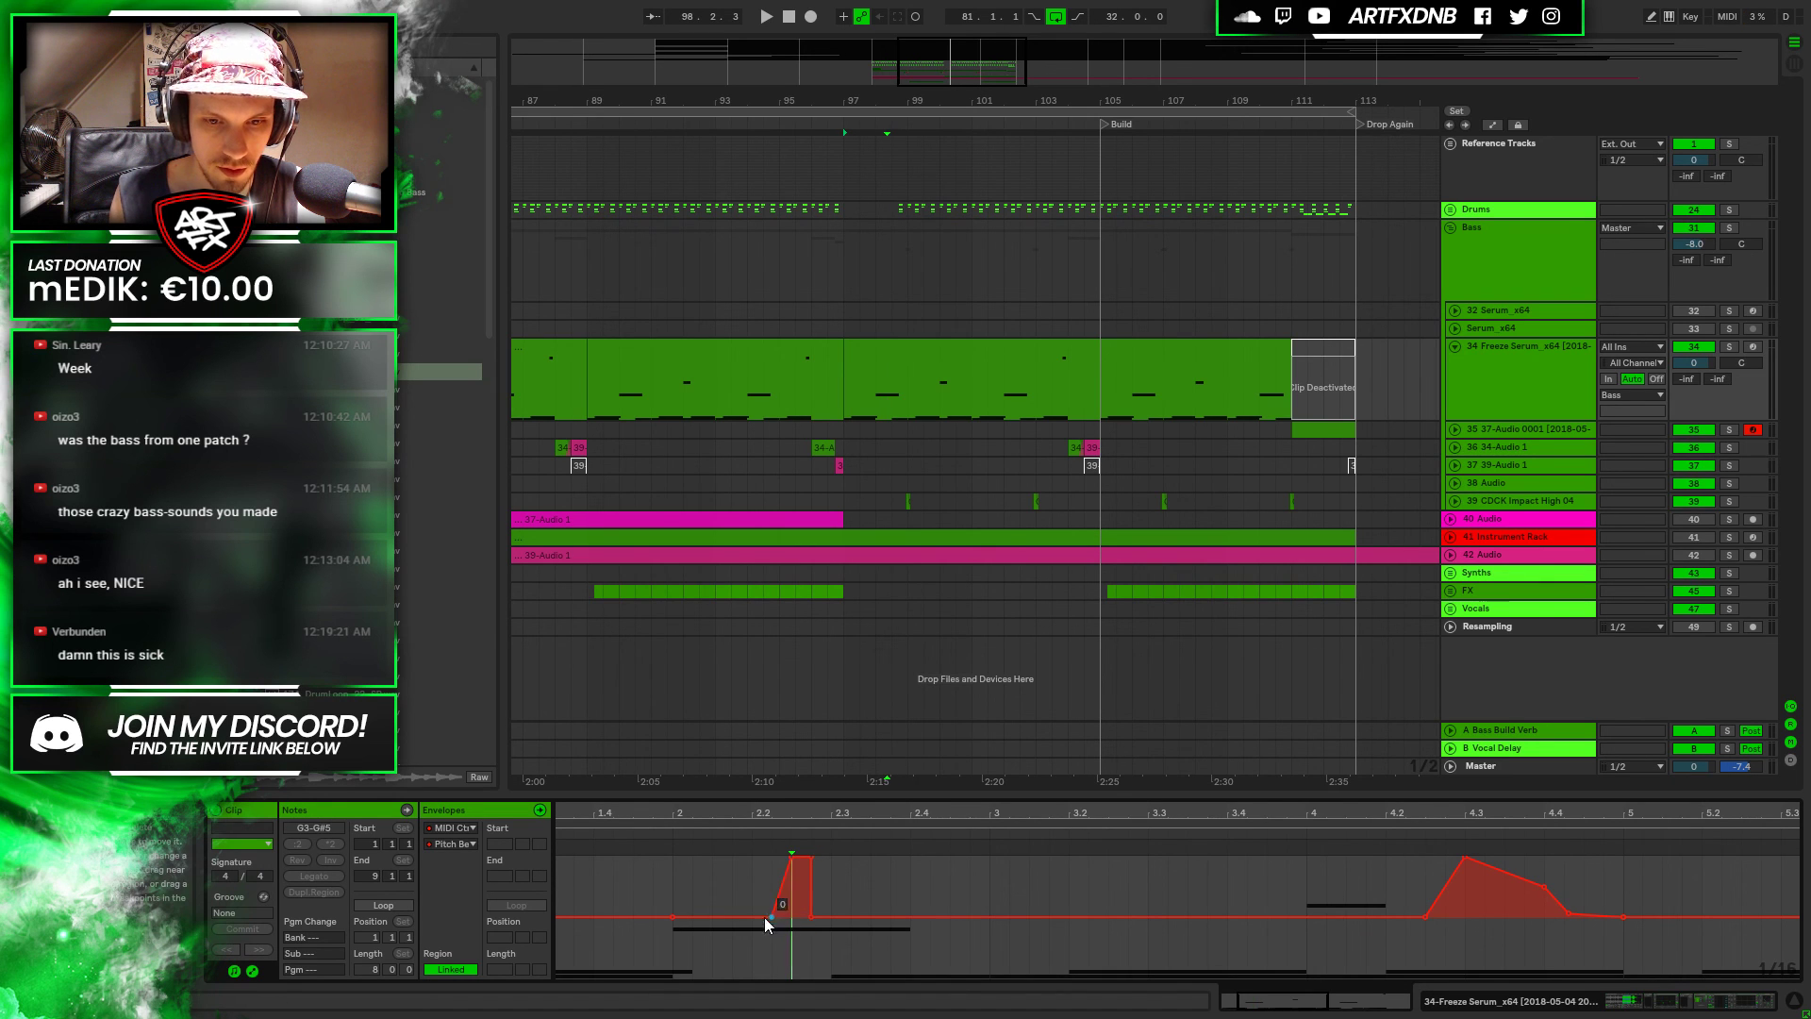
pyautogui.press('space')
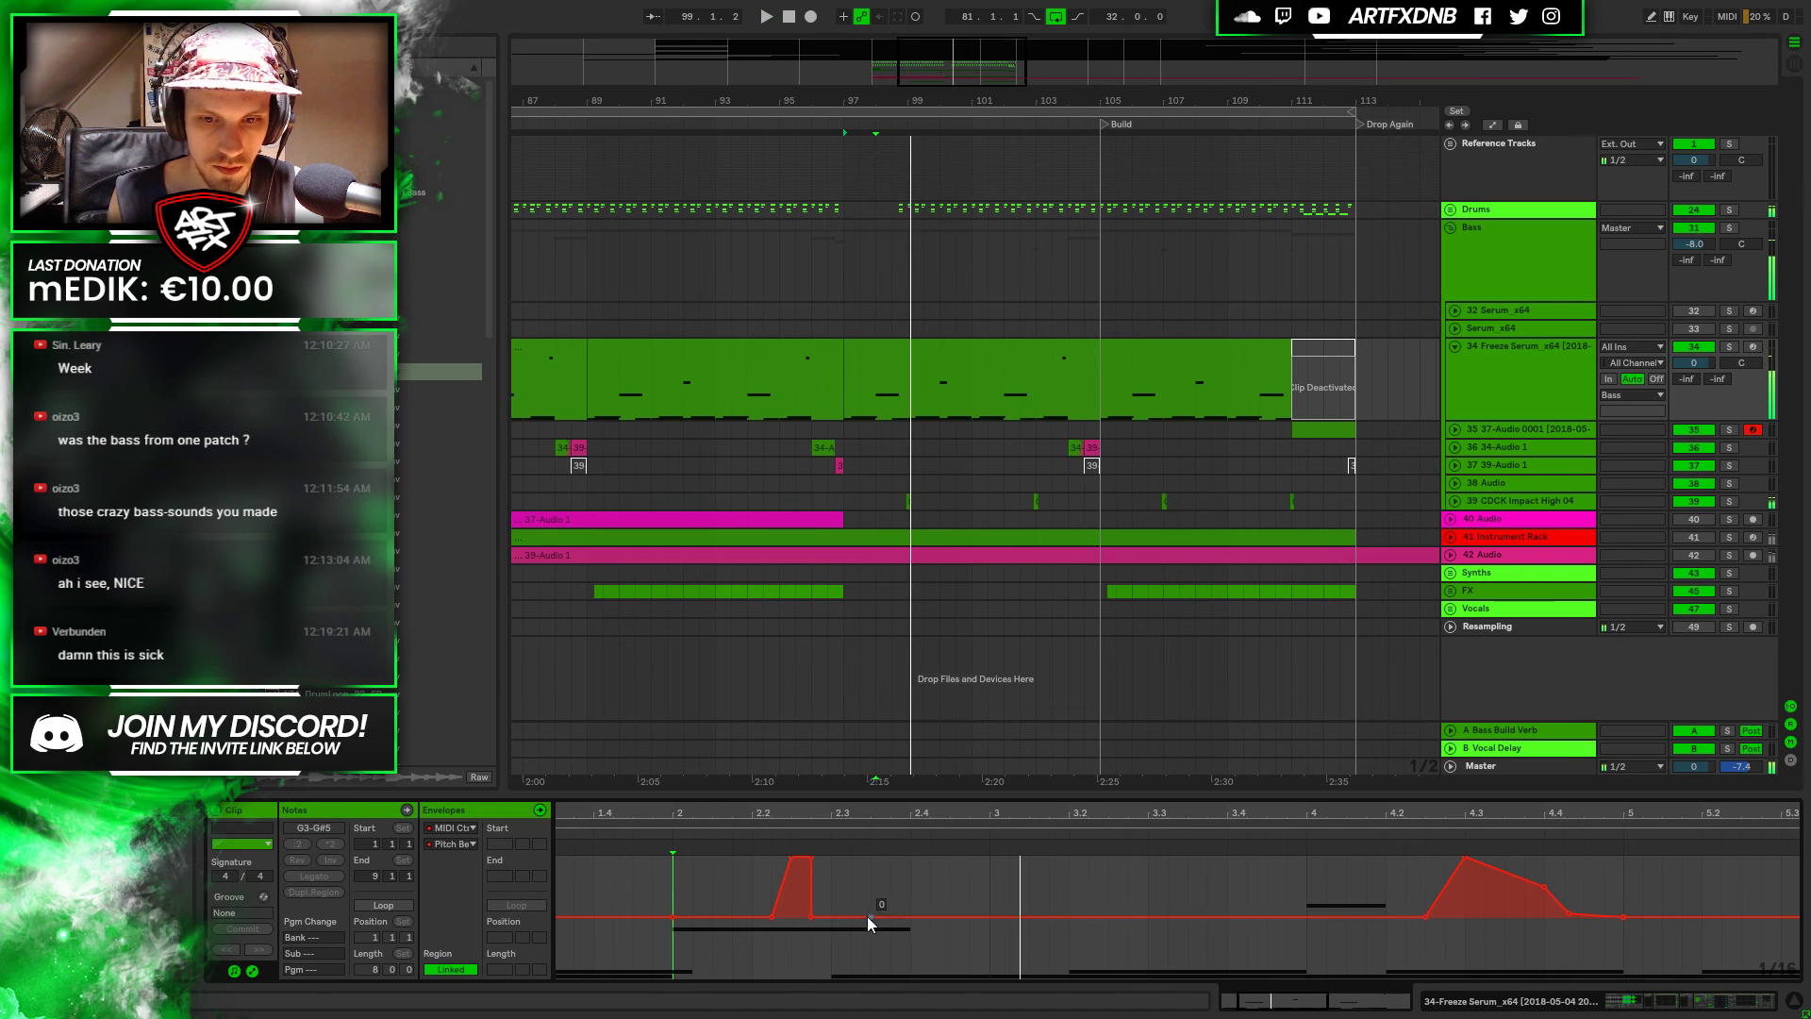
pyautogui.press('space')
# Redraw the pitch bend as an 8191 plateau from 2.3.3 to 2.4 with a ramp from 2.3, and show track 34's devices
pyautogui.moveTo(903, 896)
pyautogui.mouseDown()
pyautogui.moveTo(877, 903)
pyautogui.moveTo(894, 863)
pyautogui.mouseUp()
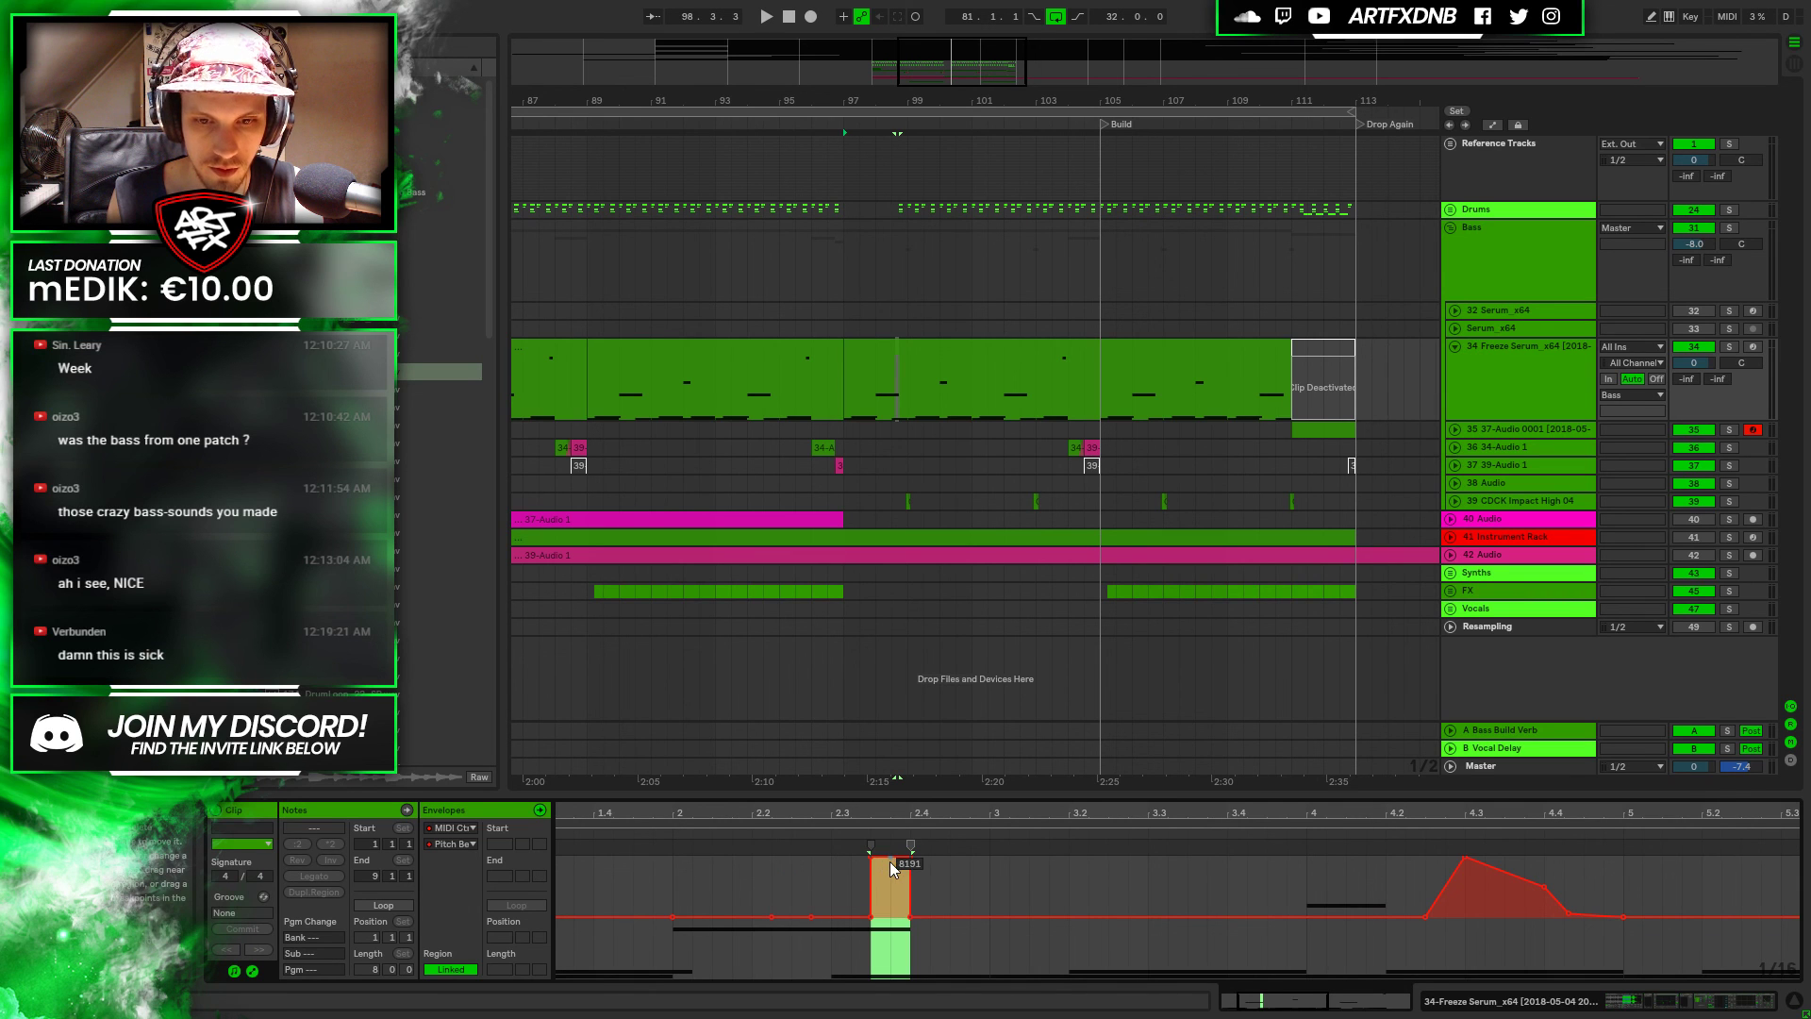
pyautogui.click(670, 884)
pyautogui.press('space')
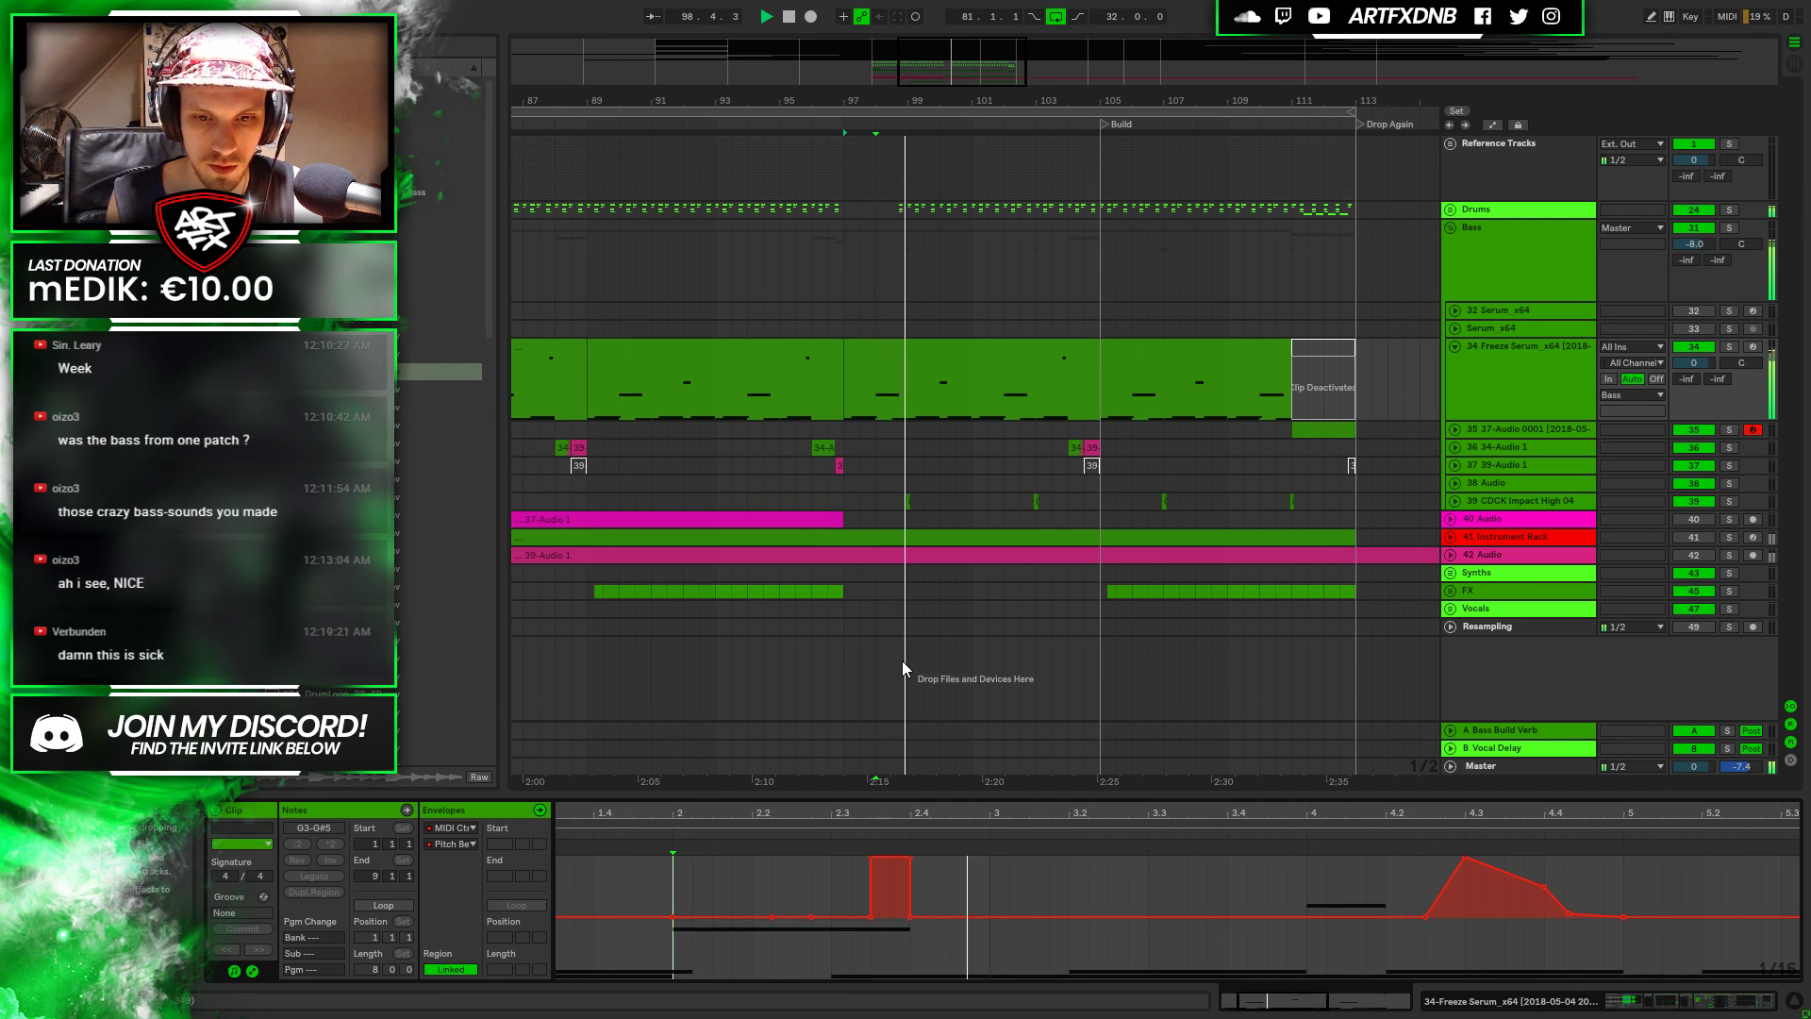
pyautogui.click(870, 917)
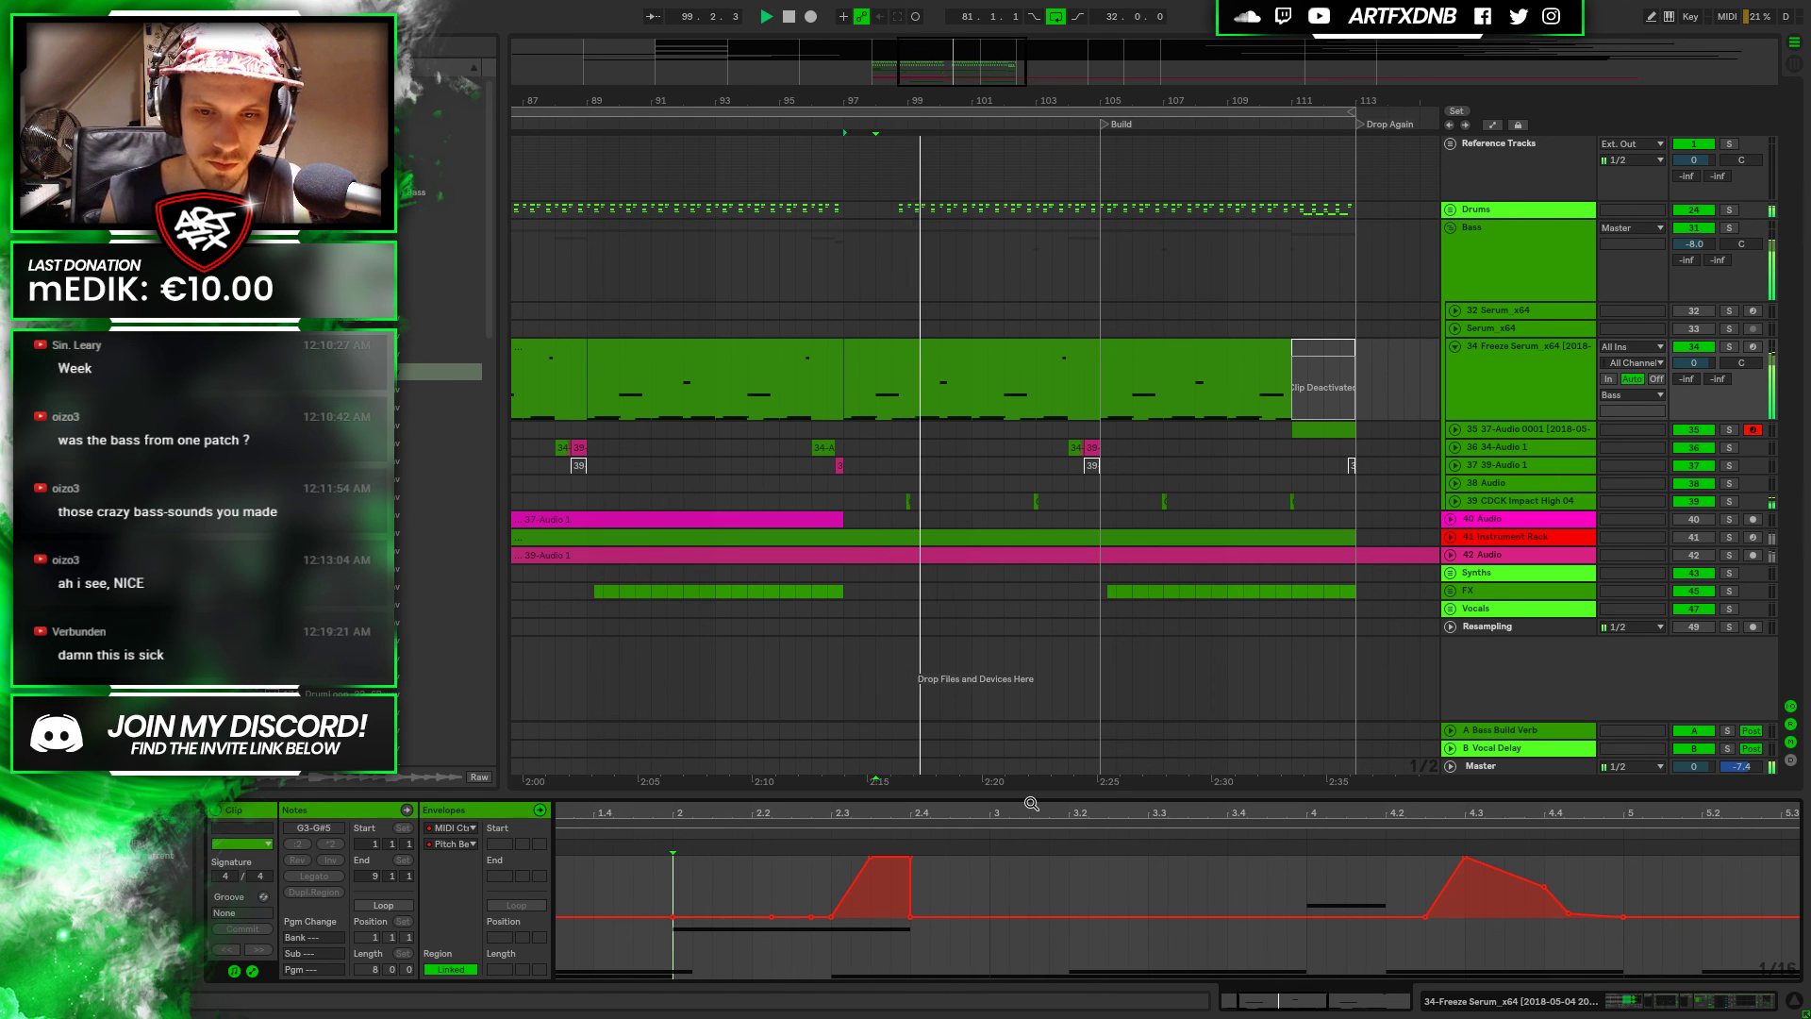
pyautogui.moveTo(908, 816); pyautogui.dragTo(883, 814)
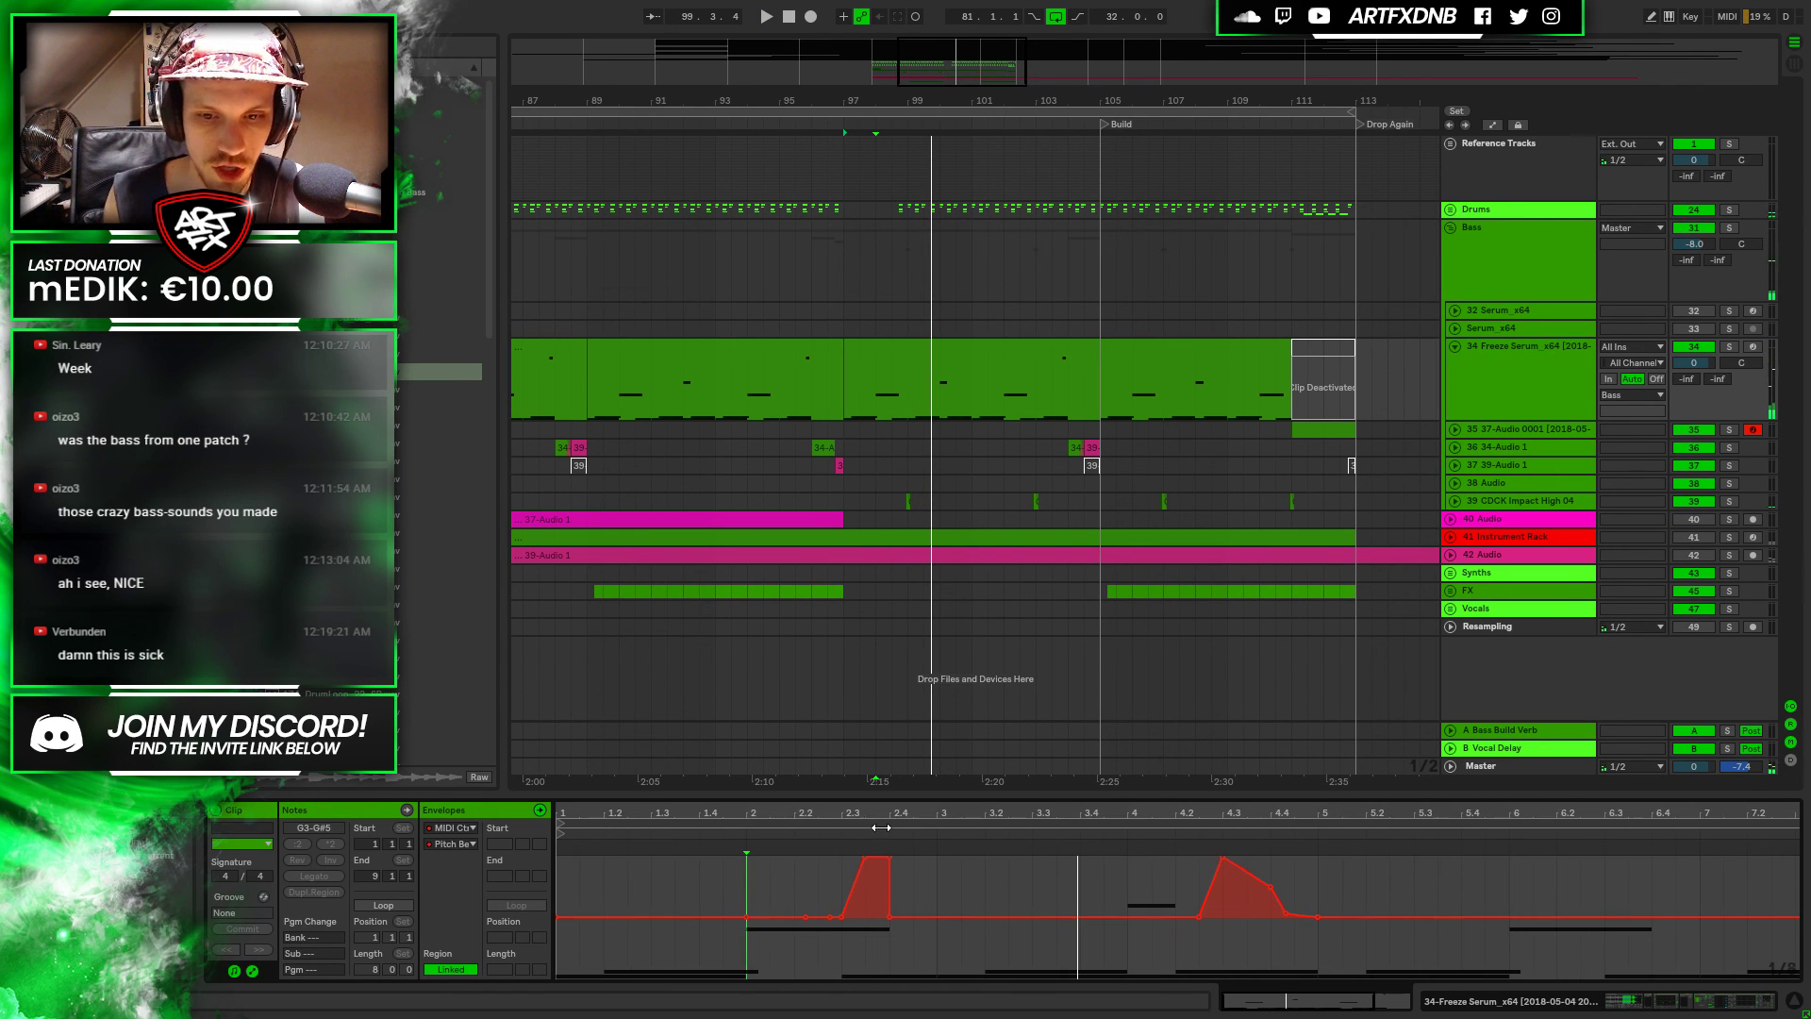
pyautogui.click(1615, 1000)
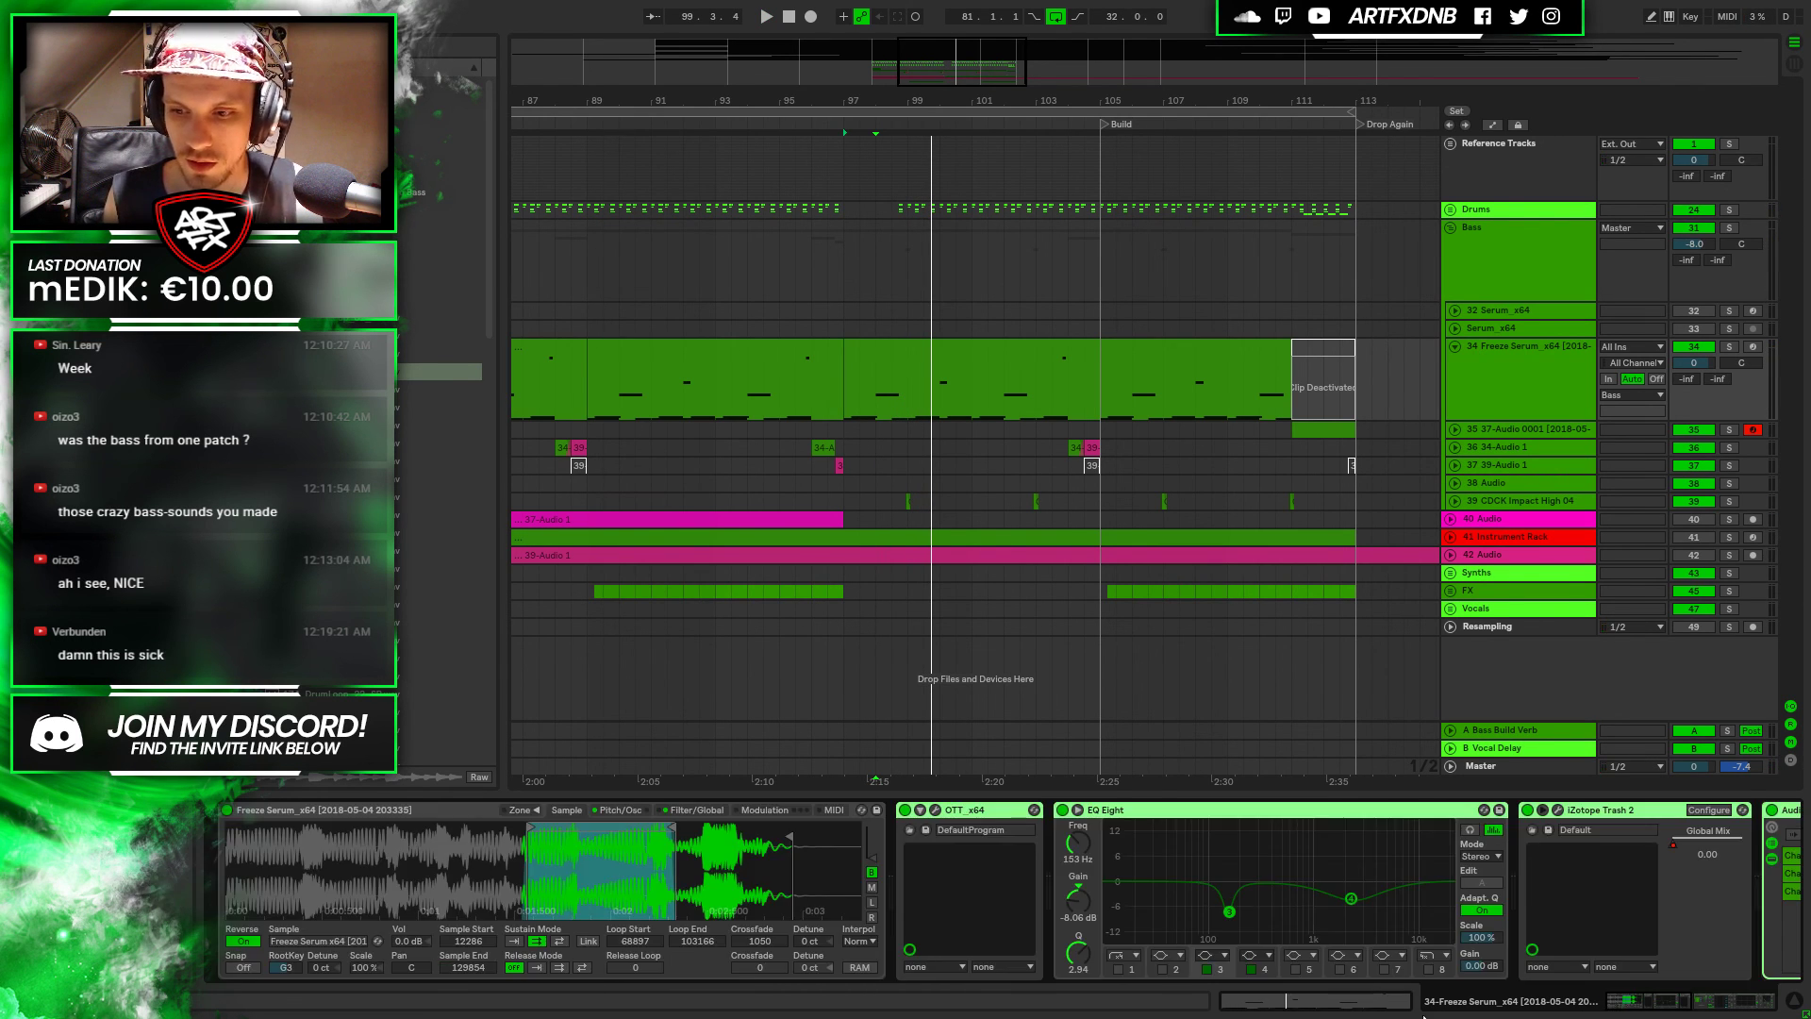
# Show Sampler's MIDI settings with the pitch bend range, and duplicate track 34 with its devices and clips
pyautogui.click(836, 811)
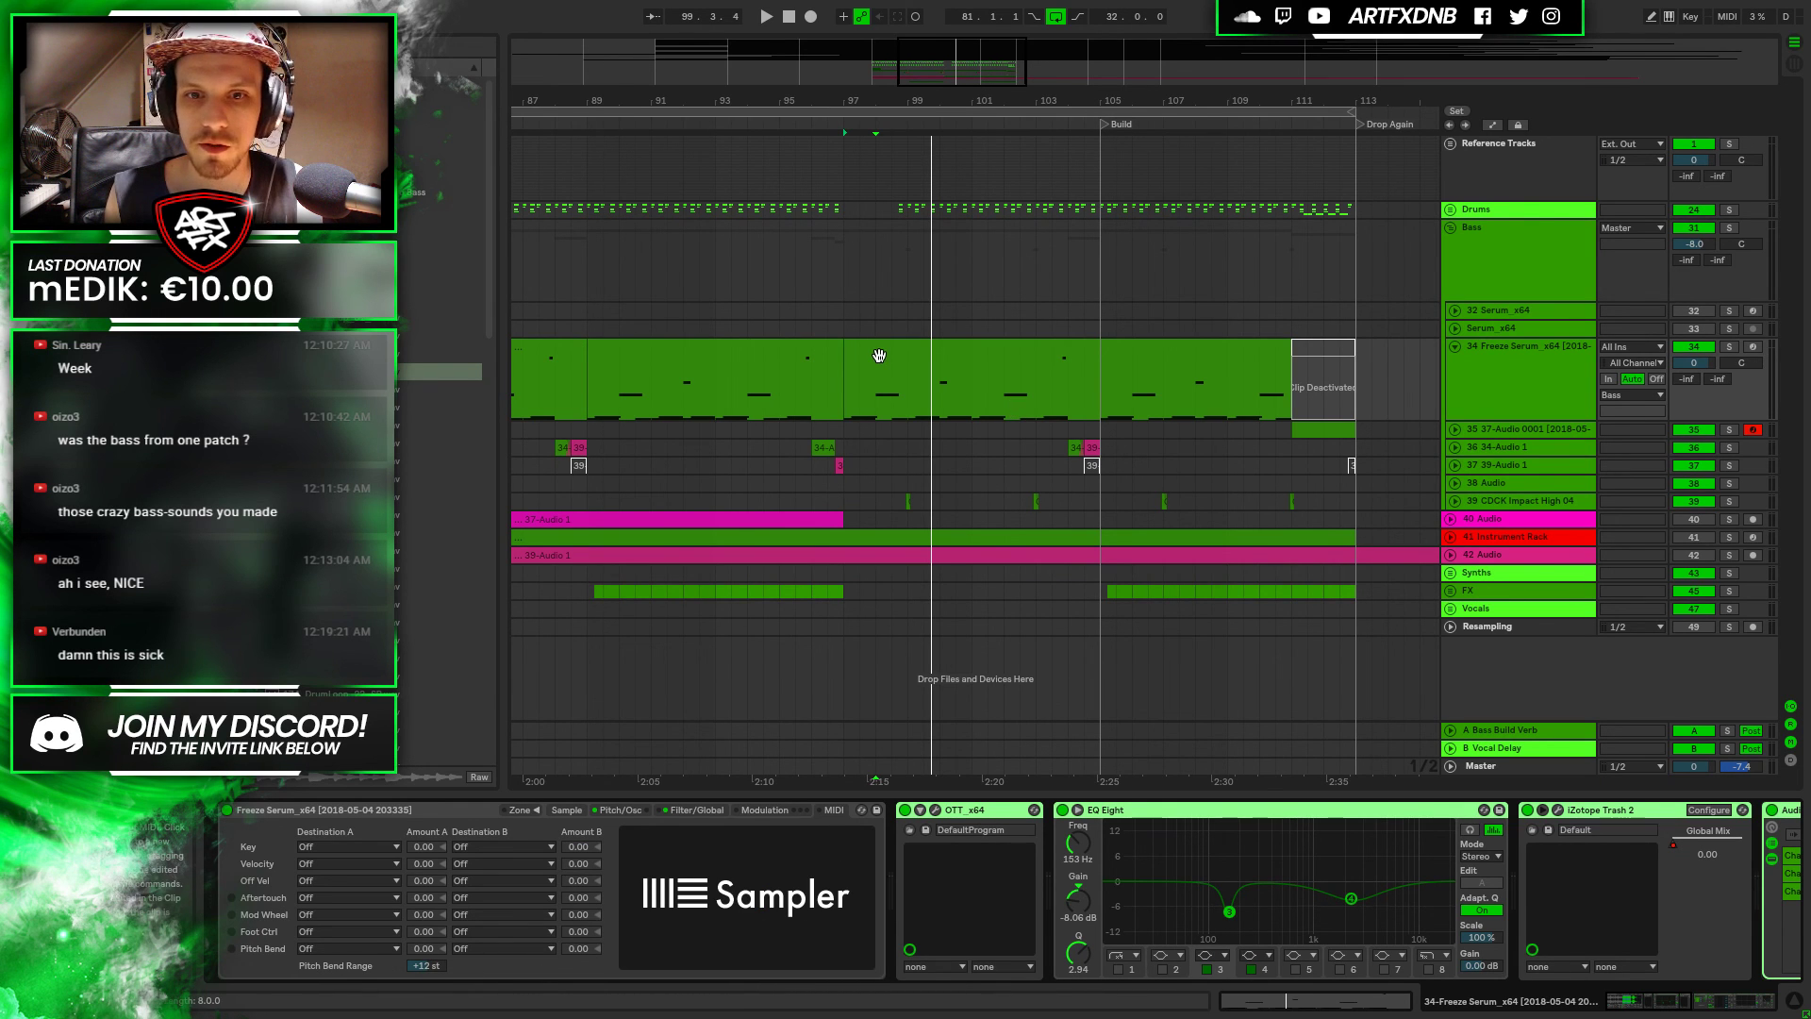
pyautogui.click(1517, 342)
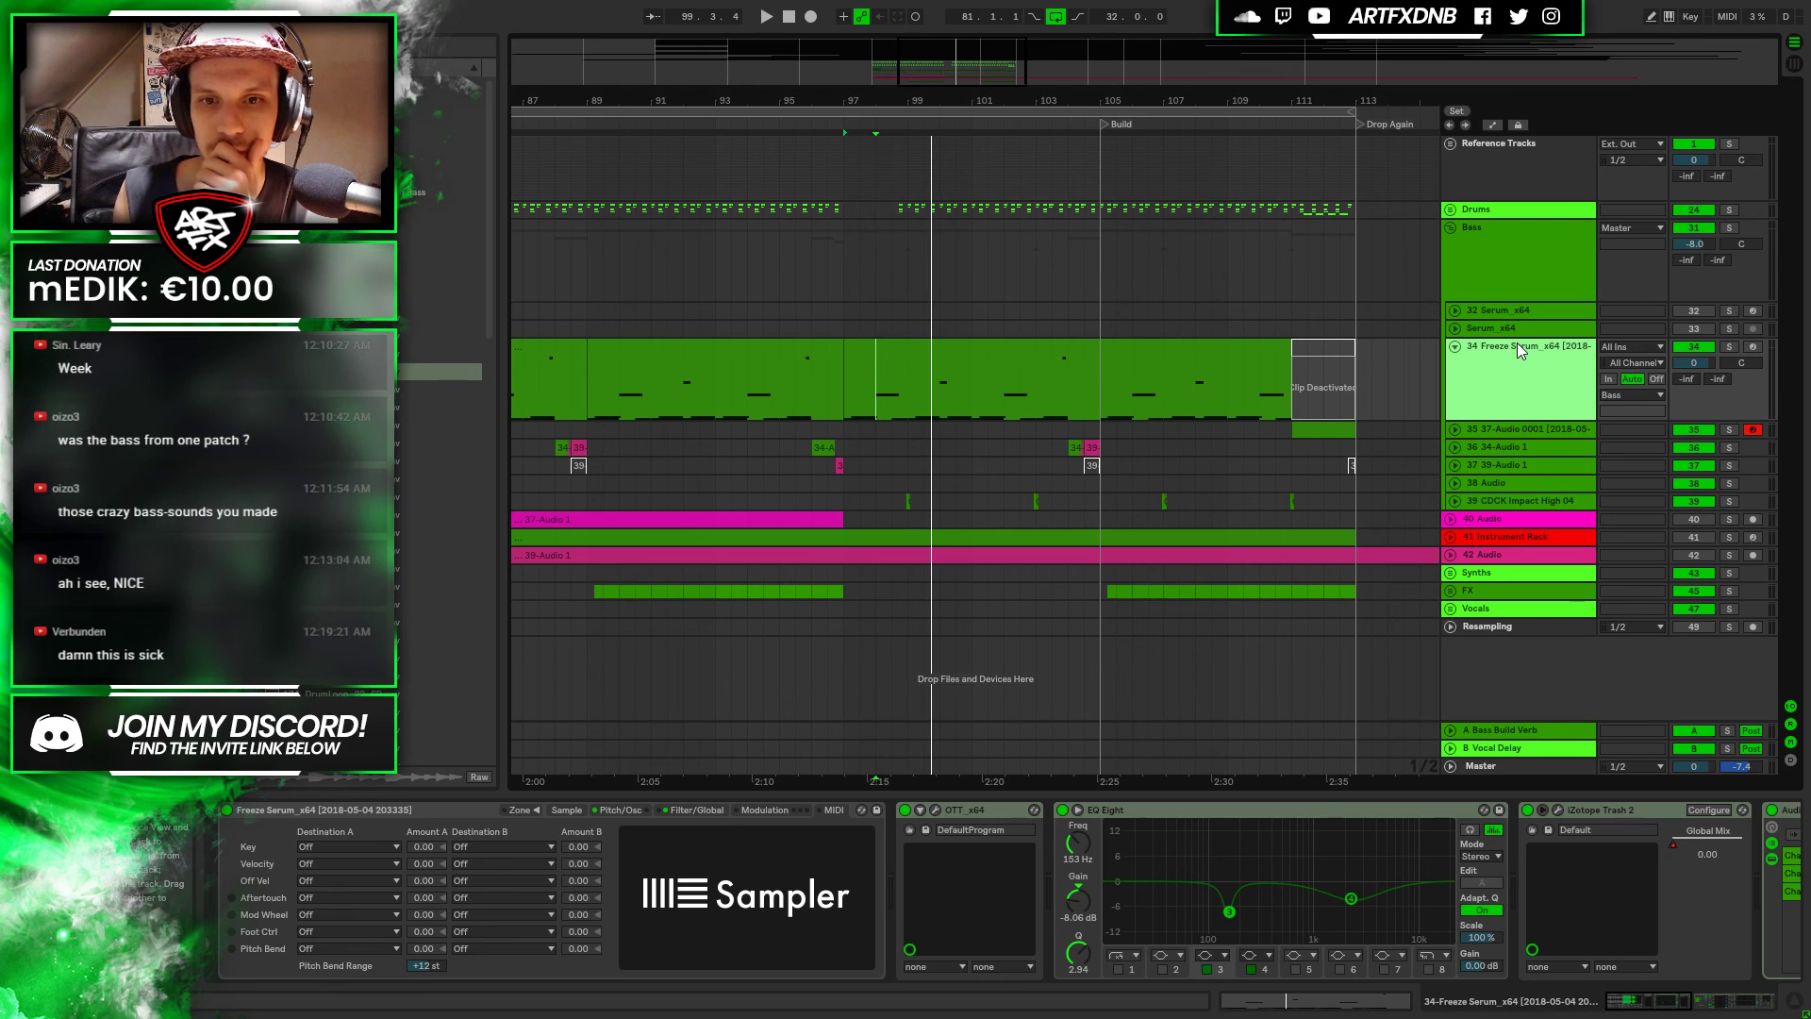
pyautogui.rightClick(1515, 345)
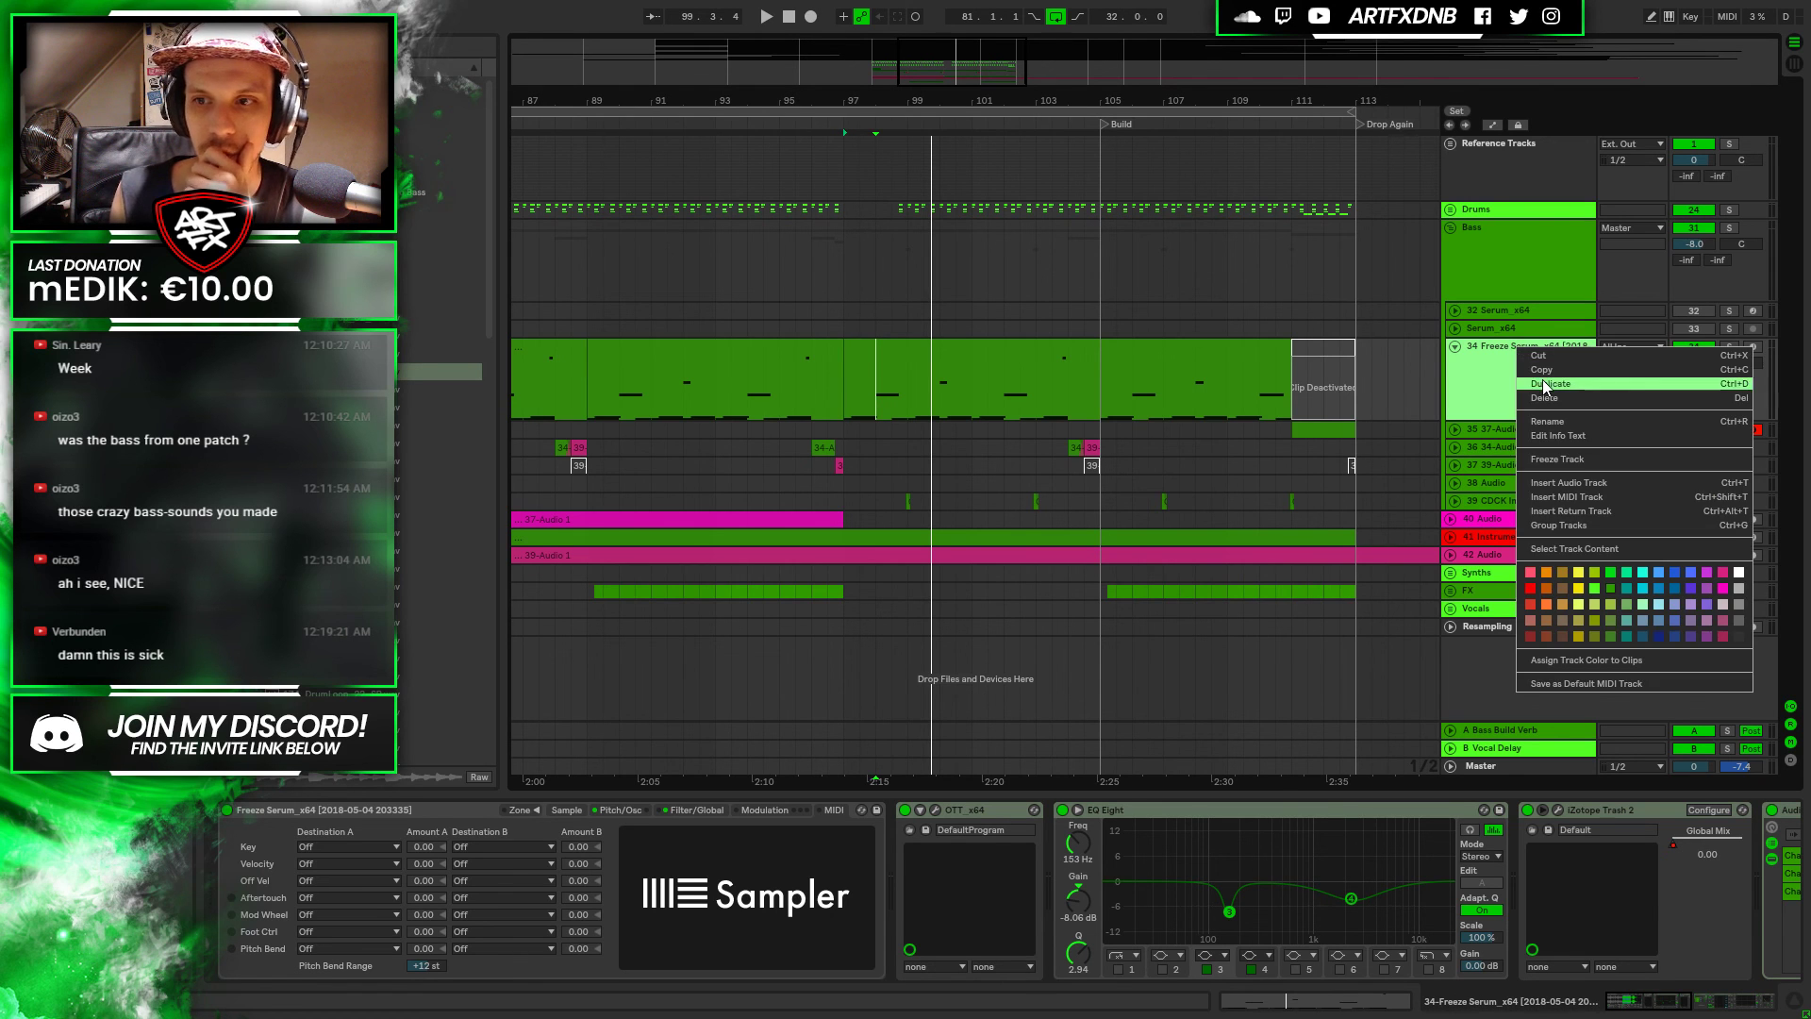
pyautogui.click(1542, 379)
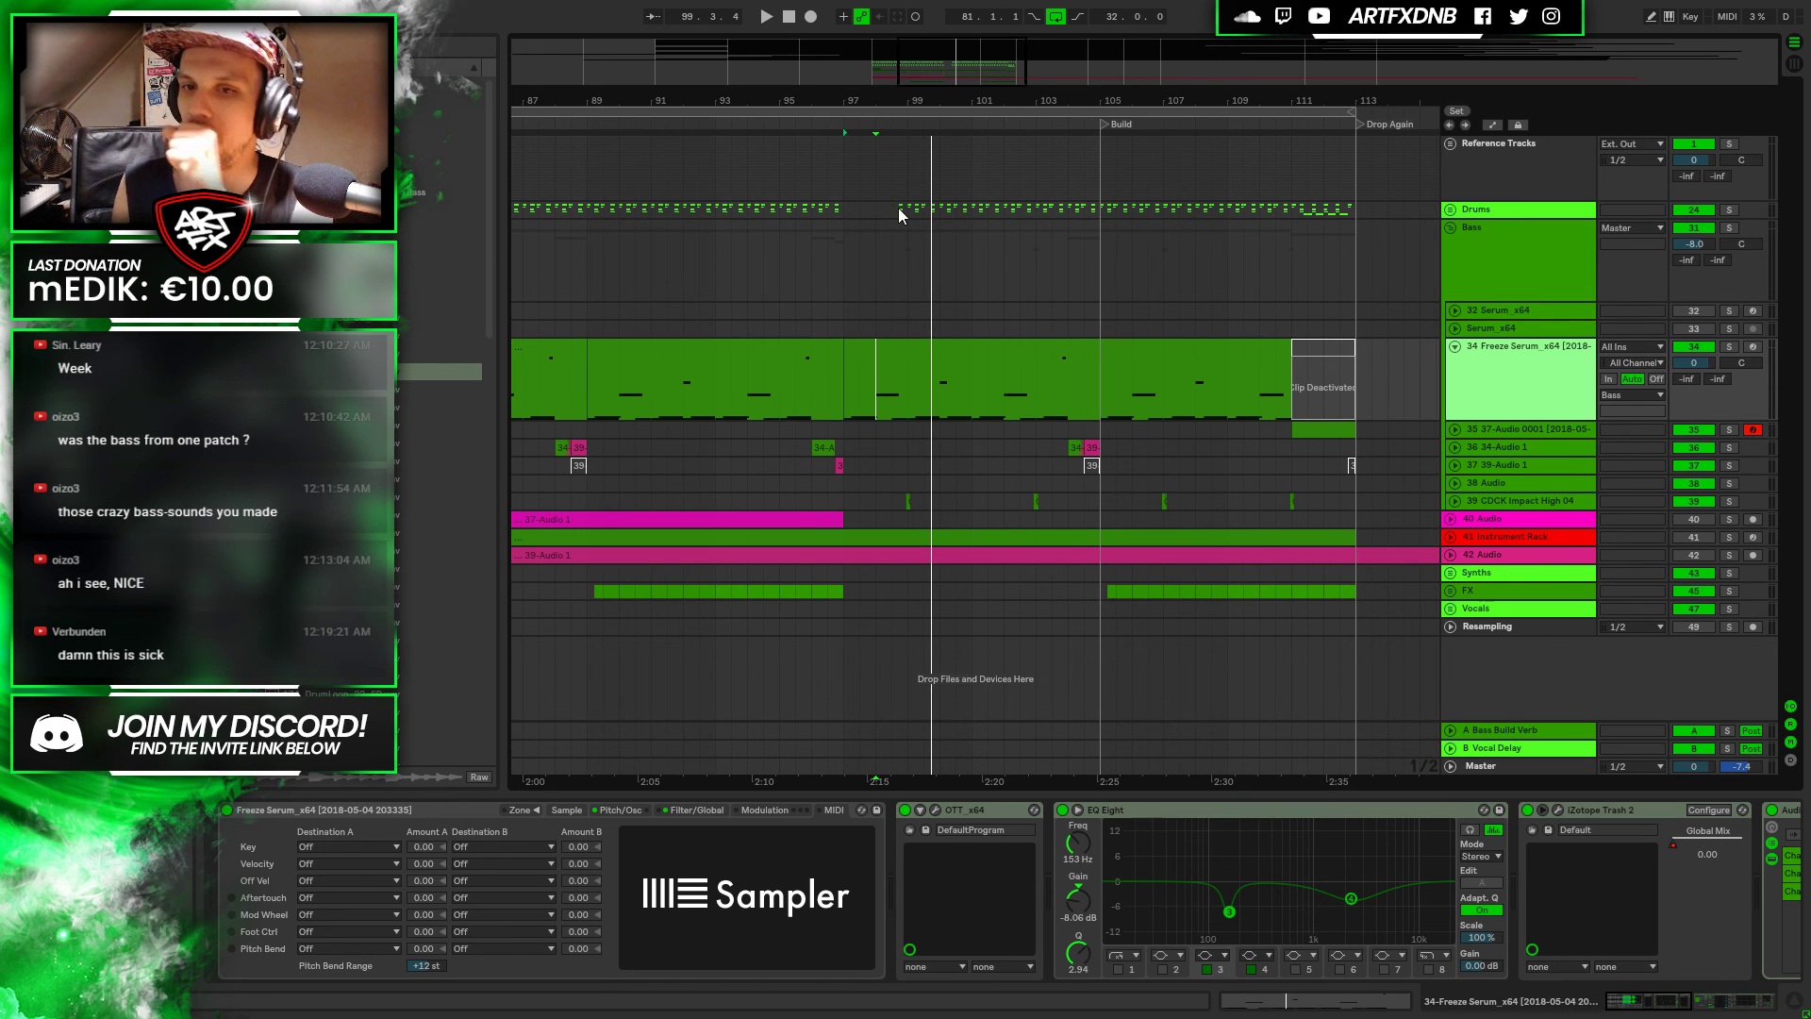
pyautogui.hotkey('ctrl', 'd')
# Delete all clips from the duplicated bass track 35 across the whole drop
pyautogui.press('-')
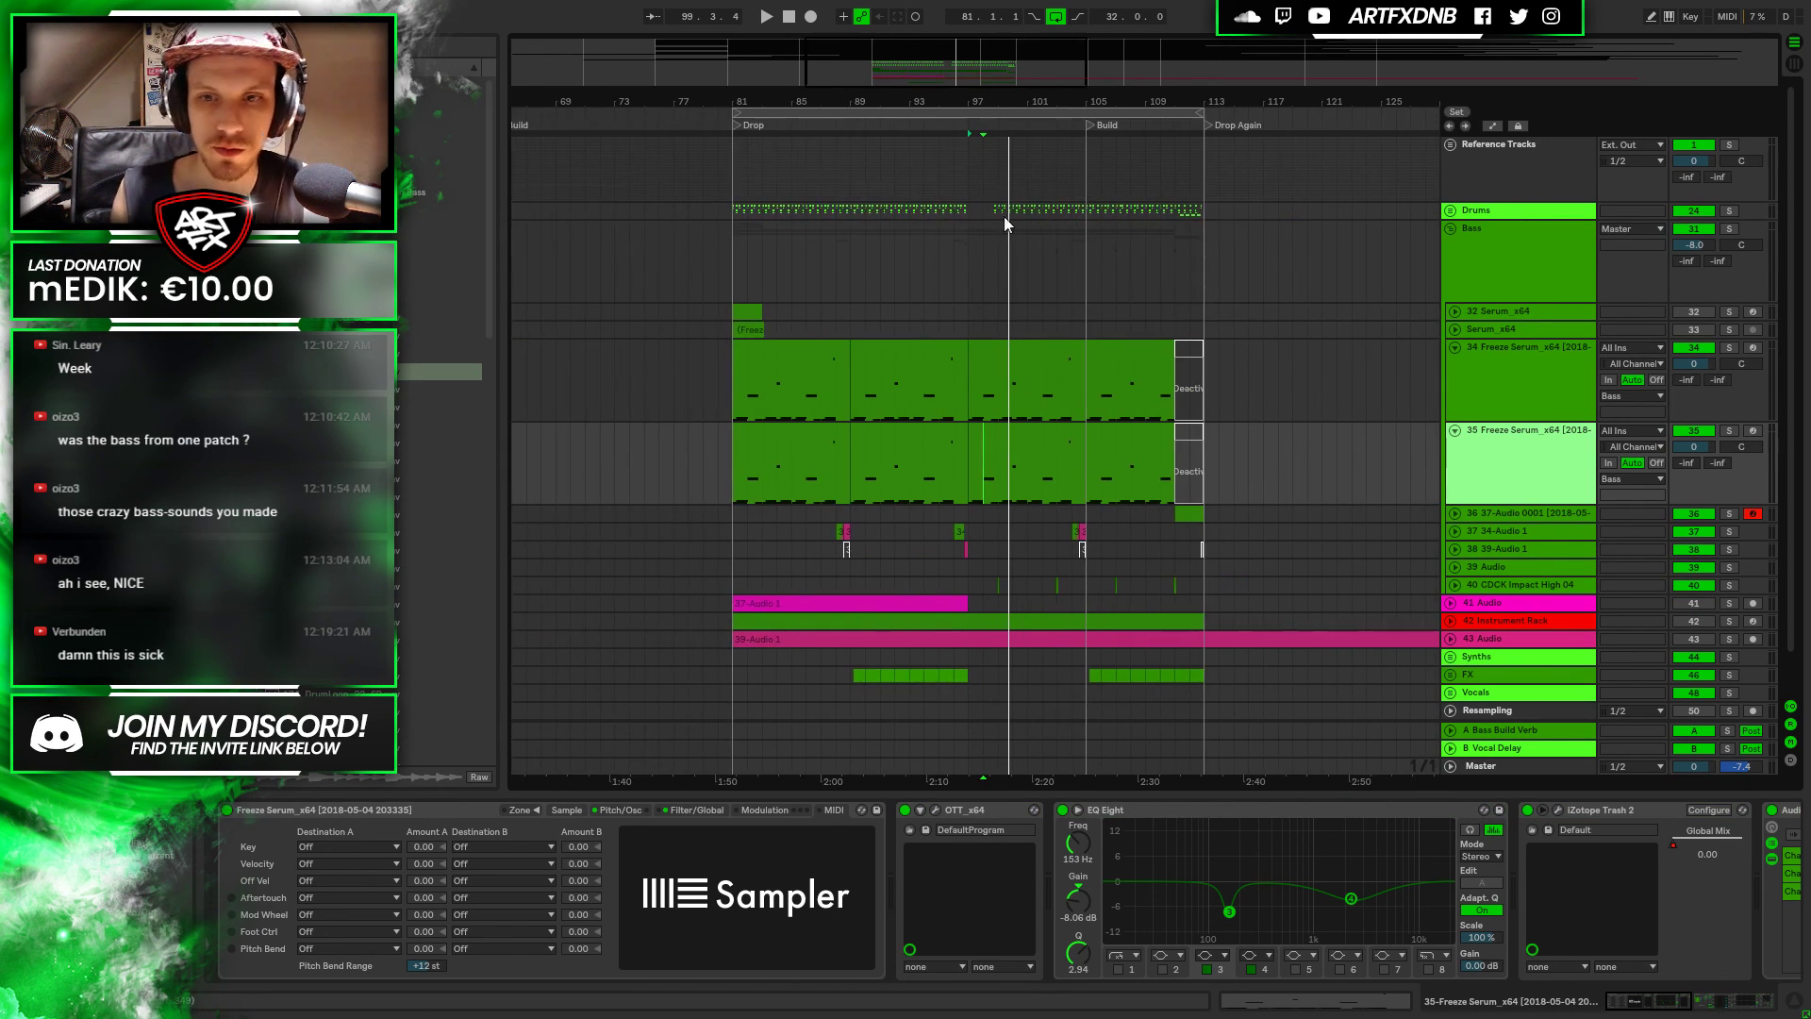
pyautogui.moveTo(1248, 463); pyautogui.dragTo(779, 467)
pyautogui.press('Delete')
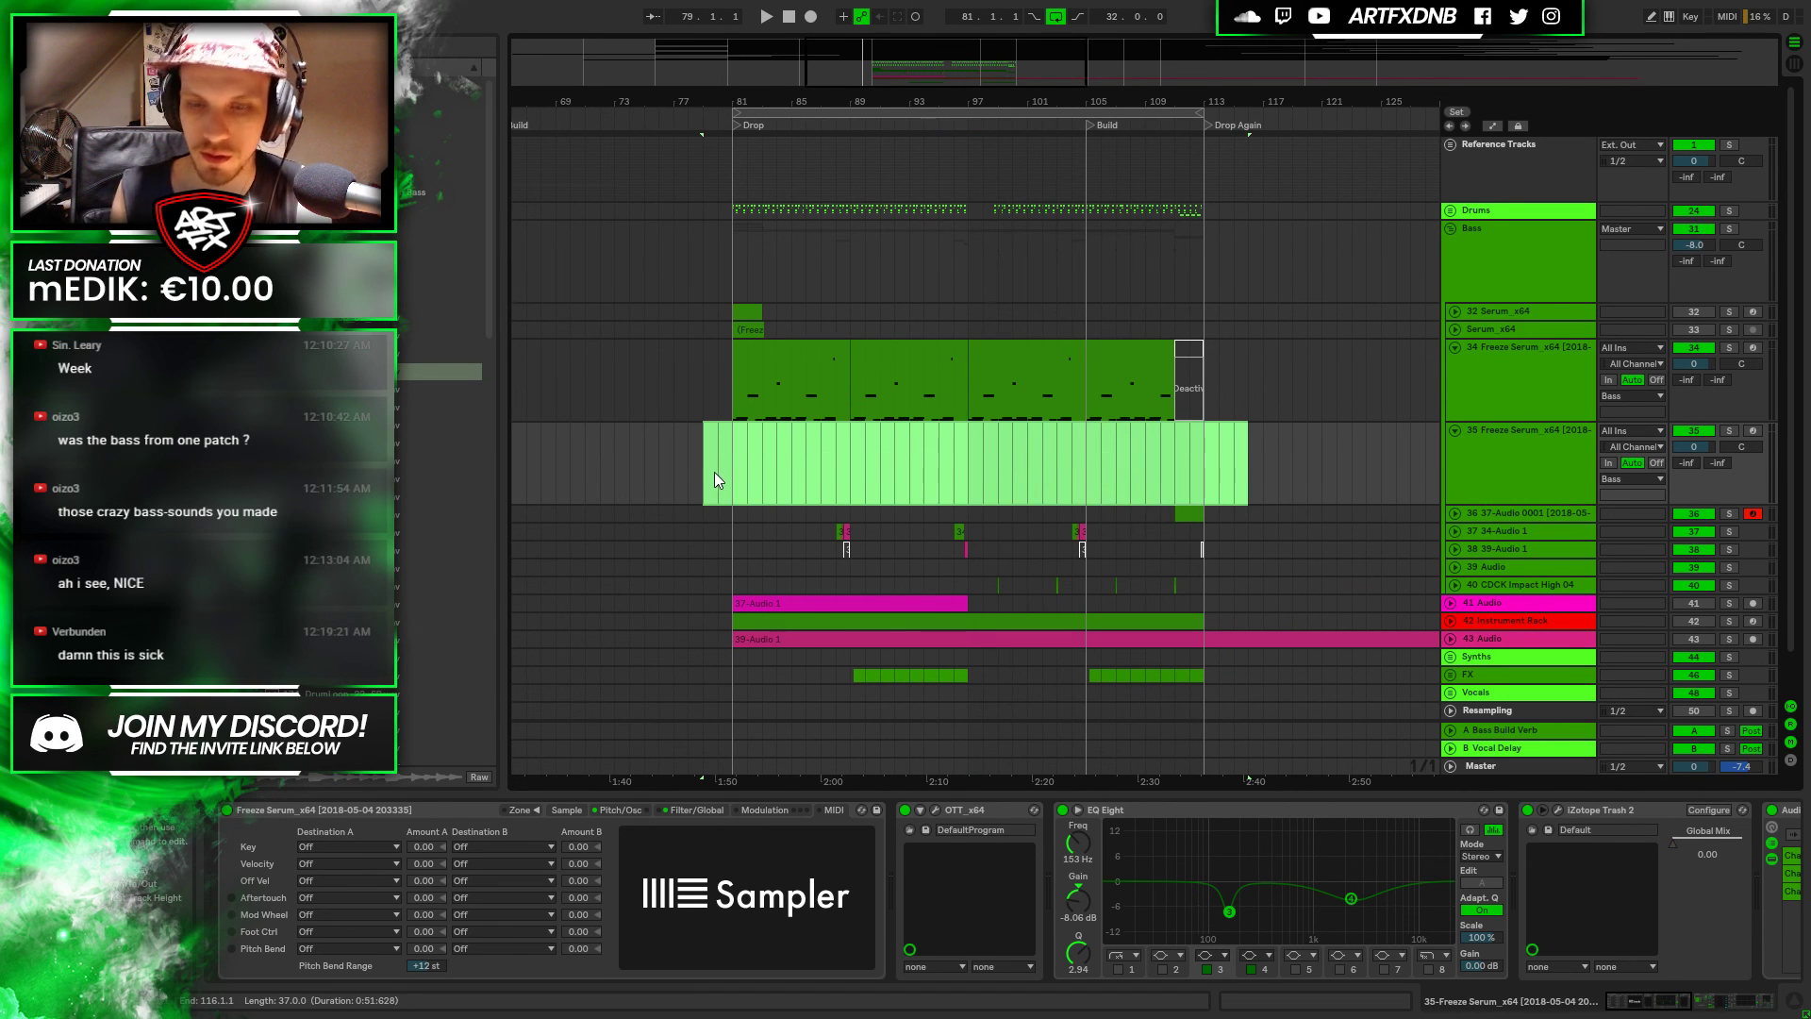
# Move the bass section from bar 97 to bar 99 from track 34 down to track 35
pyautogui.moveTo(989, 82); pyautogui.dragTo(982, 343)
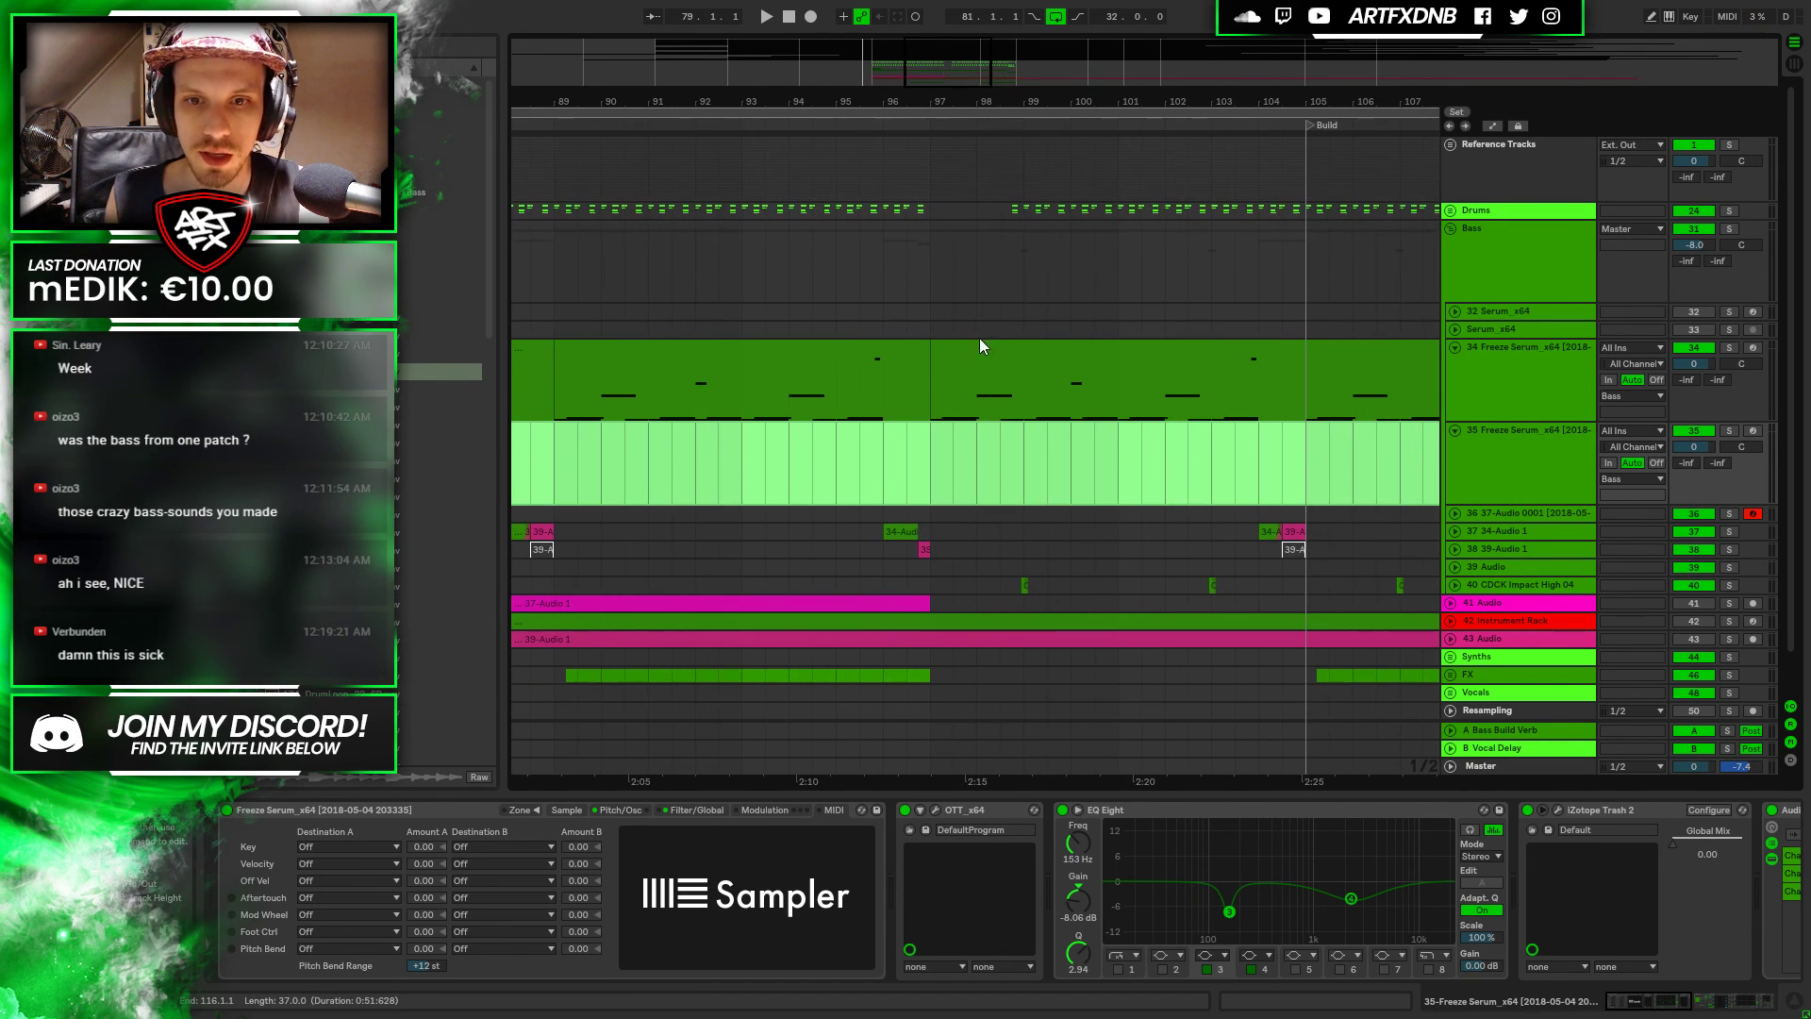
pyautogui.click(932, 404)
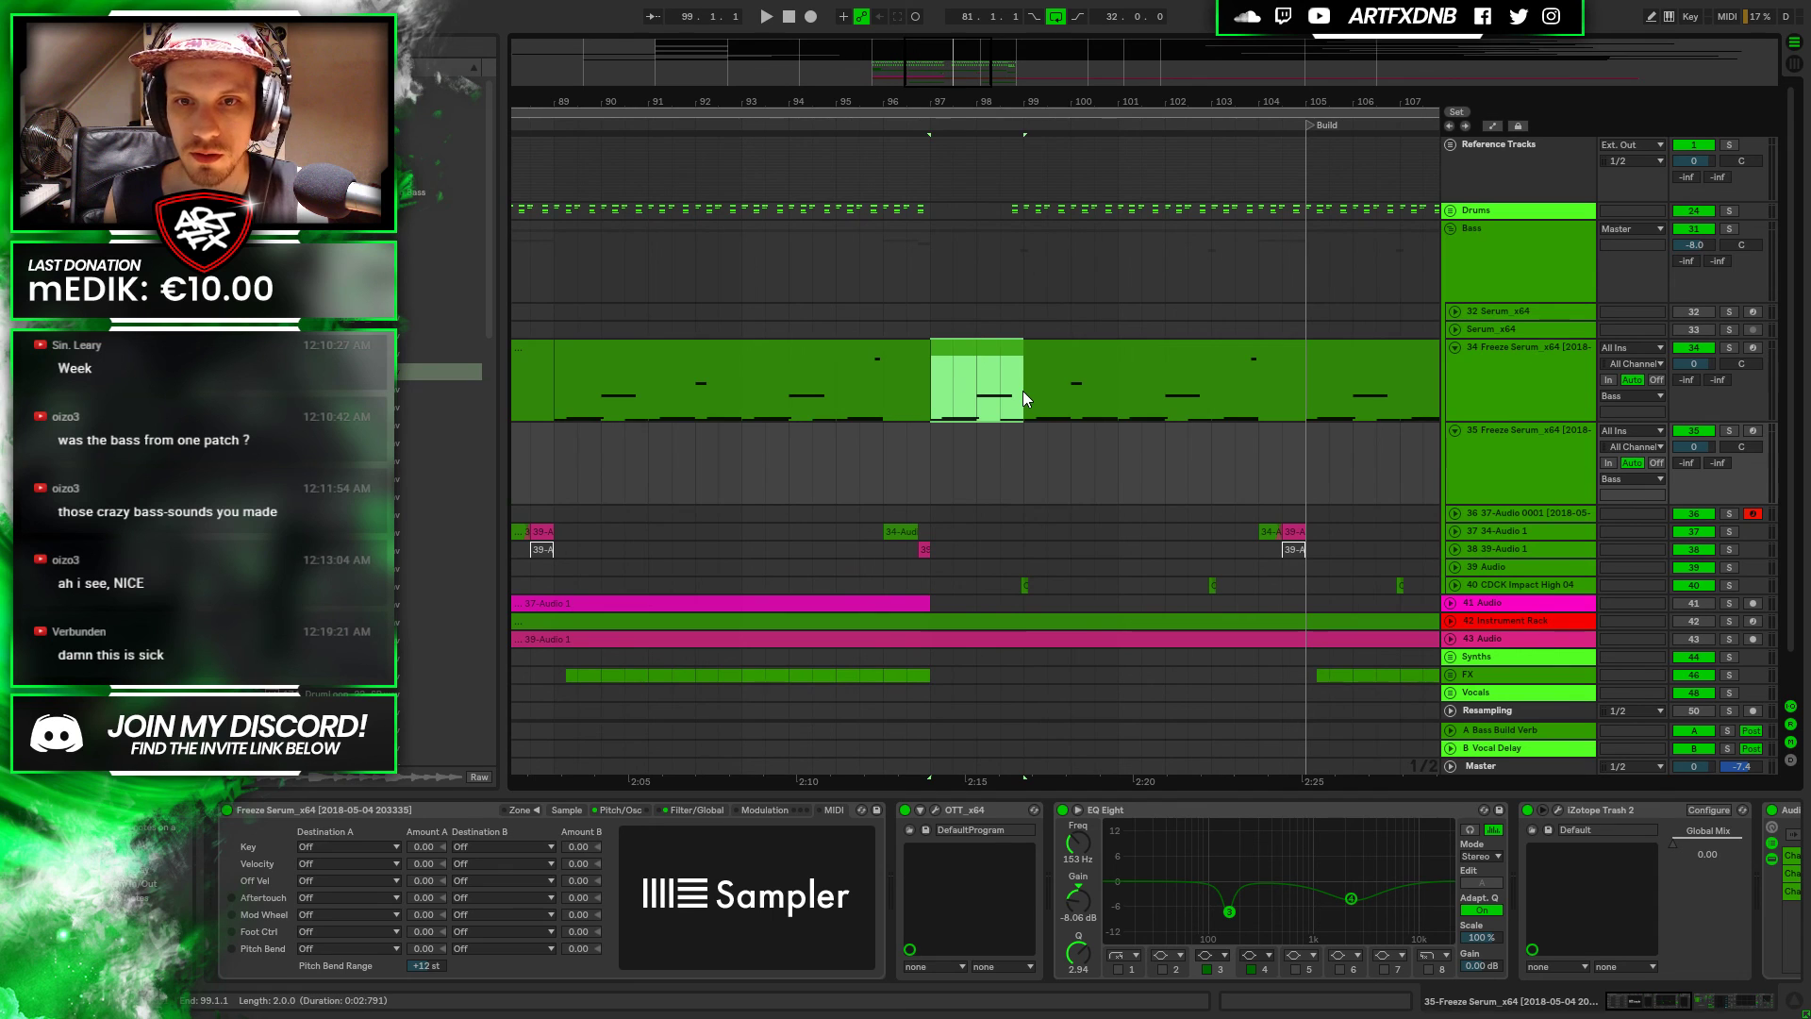
pyautogui.click(981, 345)
pyautogui.moveTo(981, 396); pyautogui.dragTo(988, 645)
pyautogui.doubleClick(1039, 368)
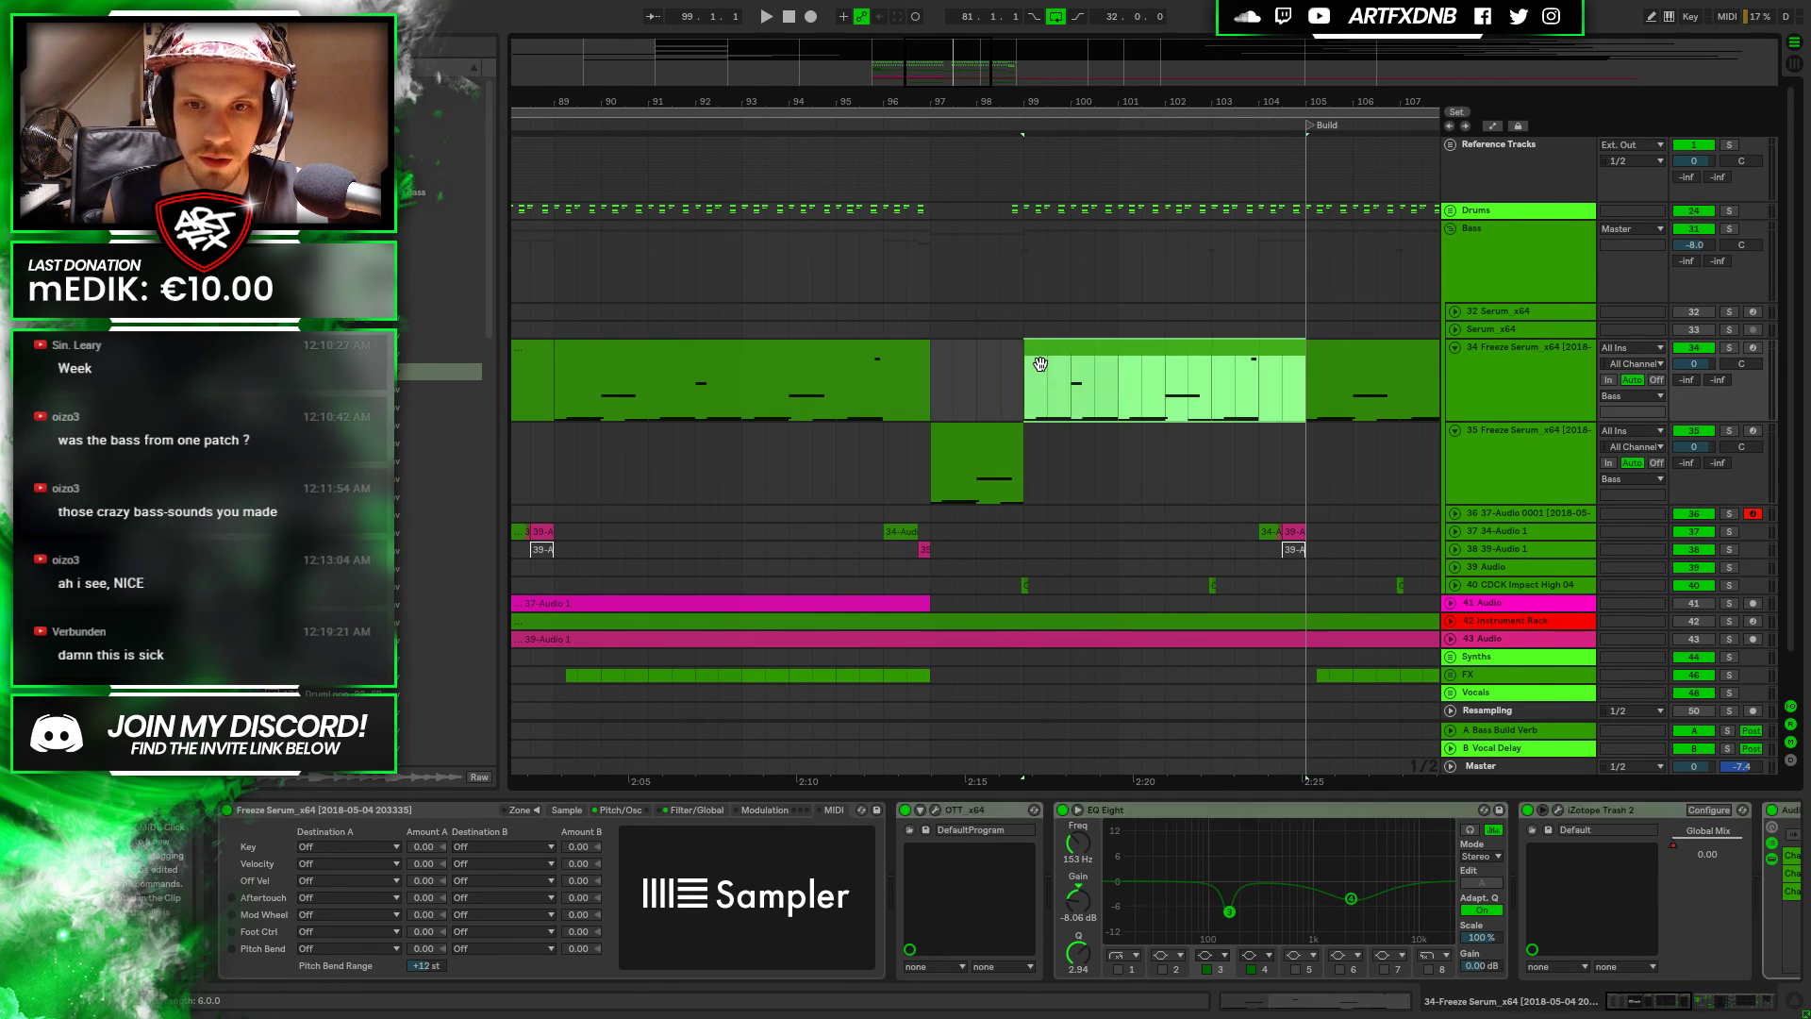
# Open the bar 97 clip on track 35 in an enlarged editor and show its pitch bend envelope
pyautogui.click(973, 443)
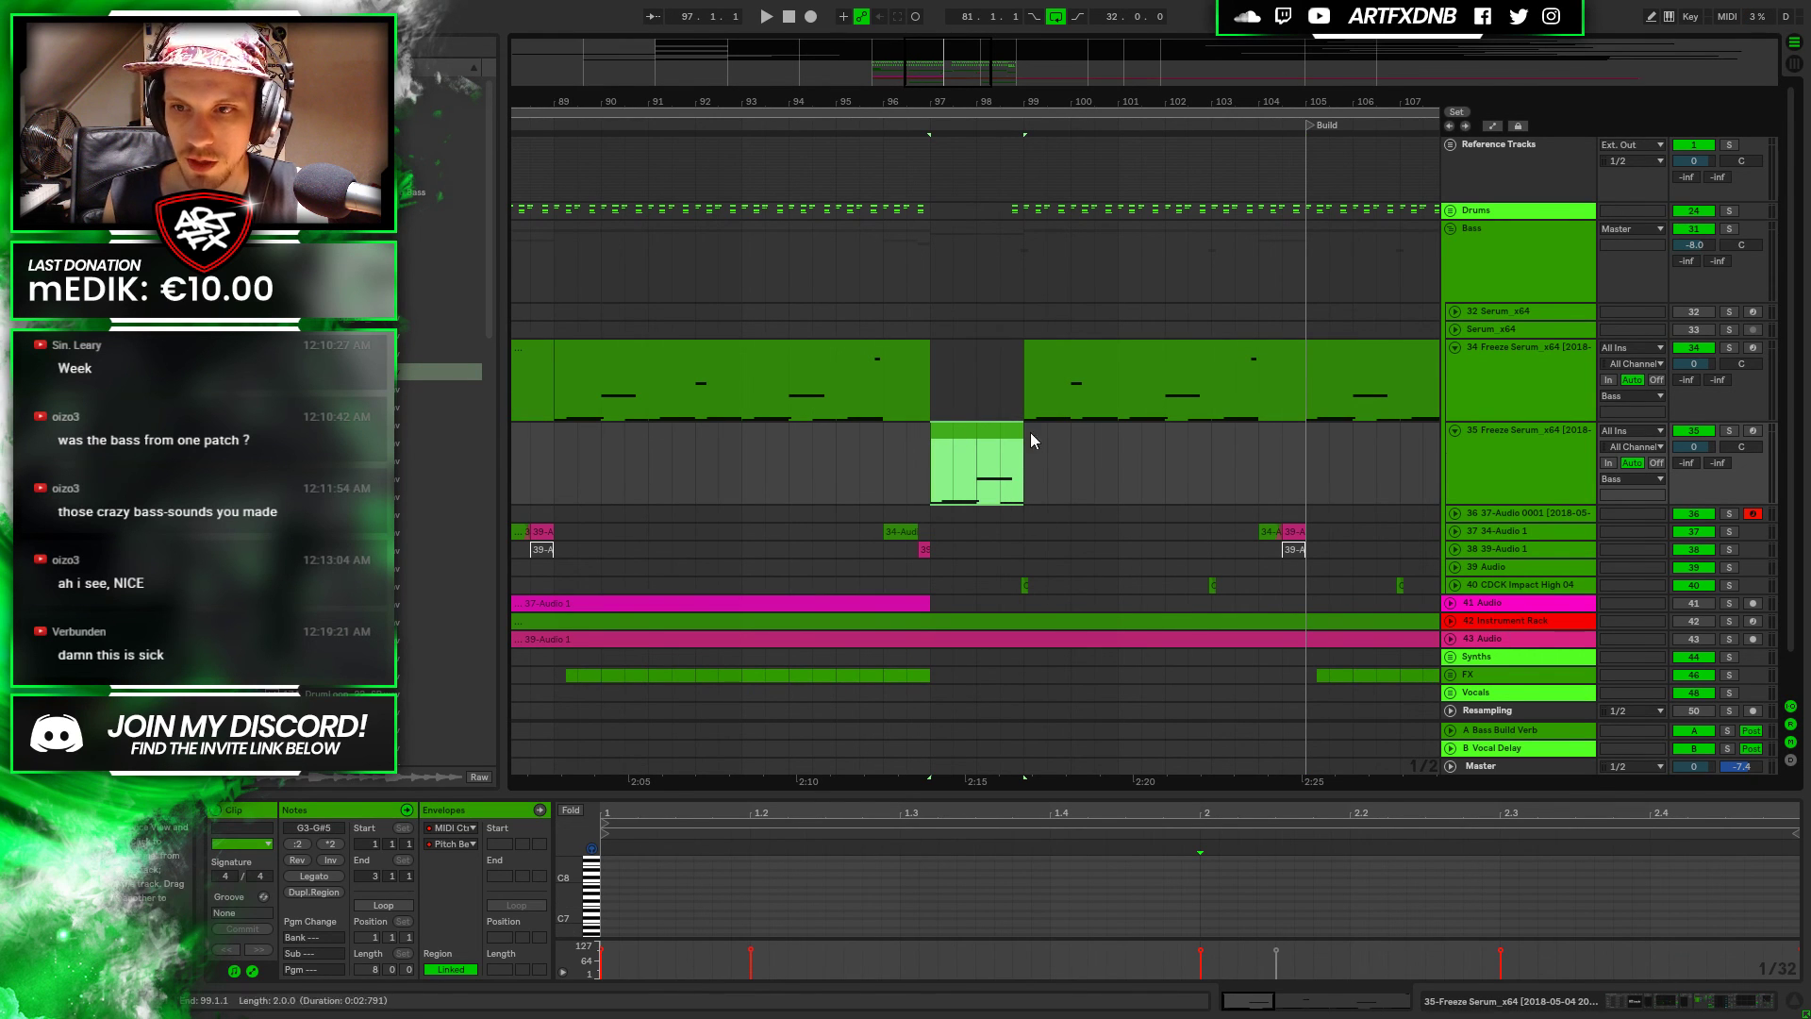
pyautogui.click(985, 431)
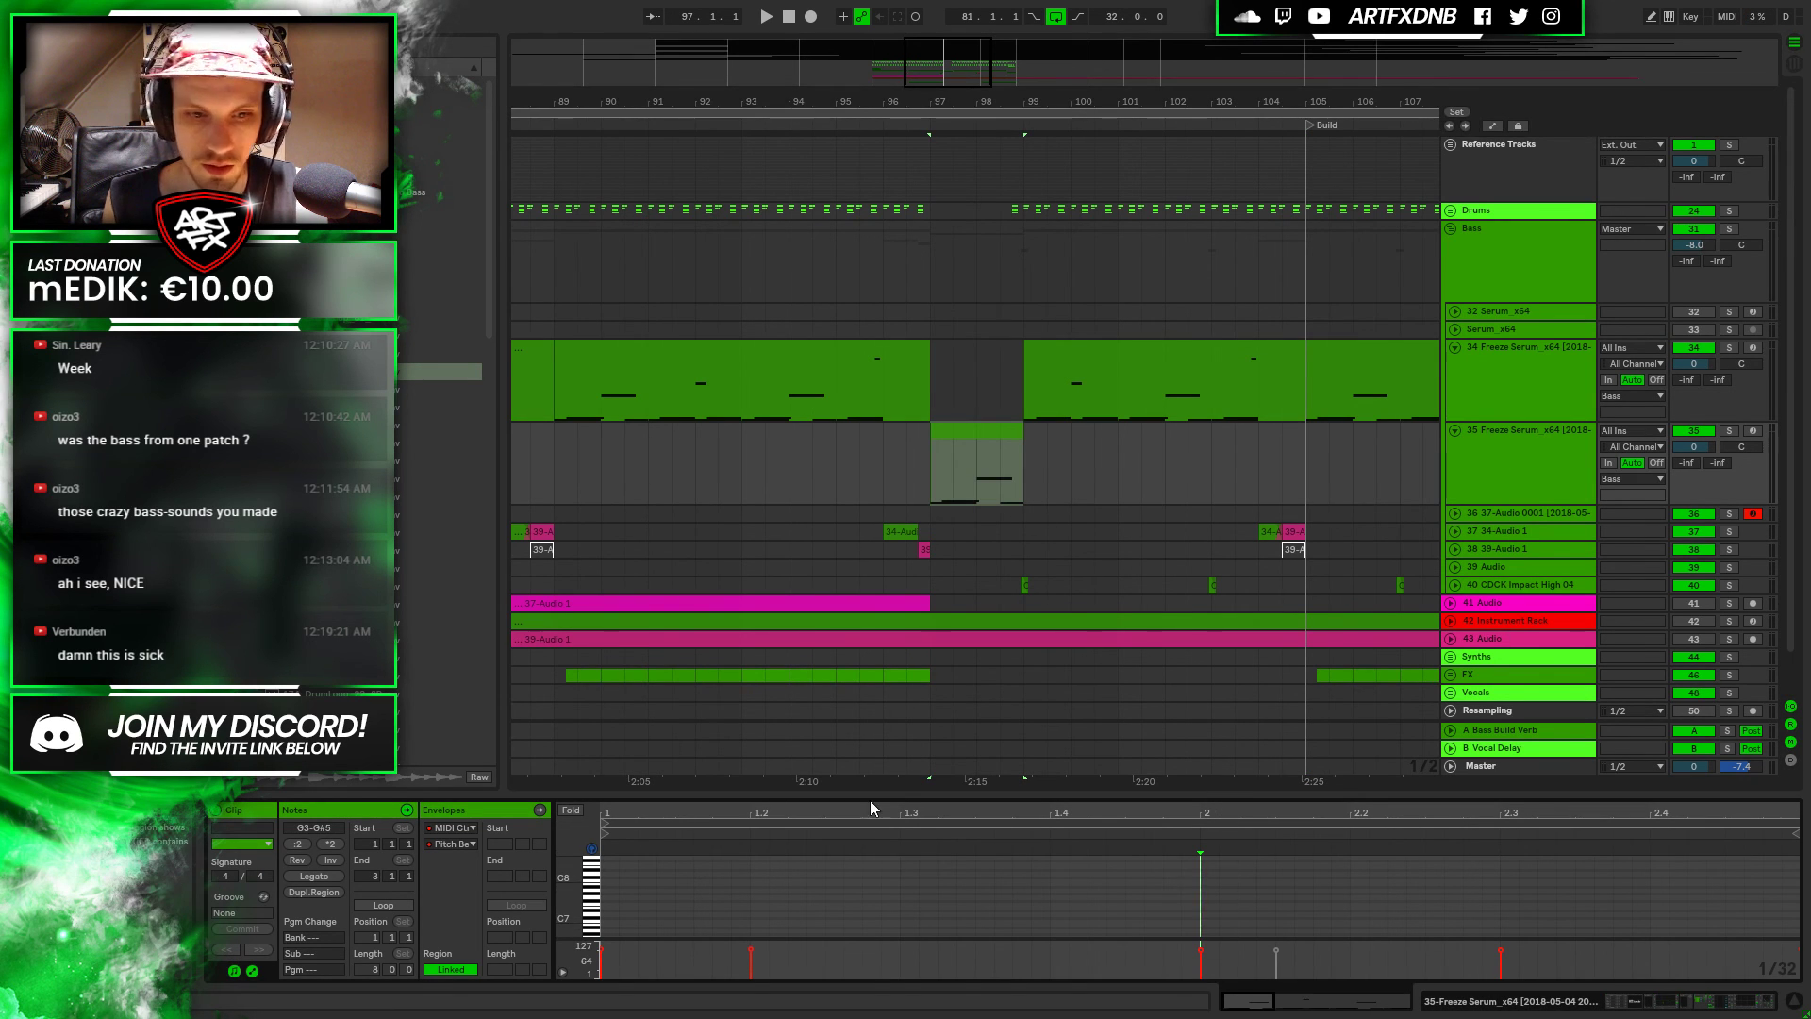
pyautogui.moveTo(870, 788); pyautogui.dragTo(870, 596)
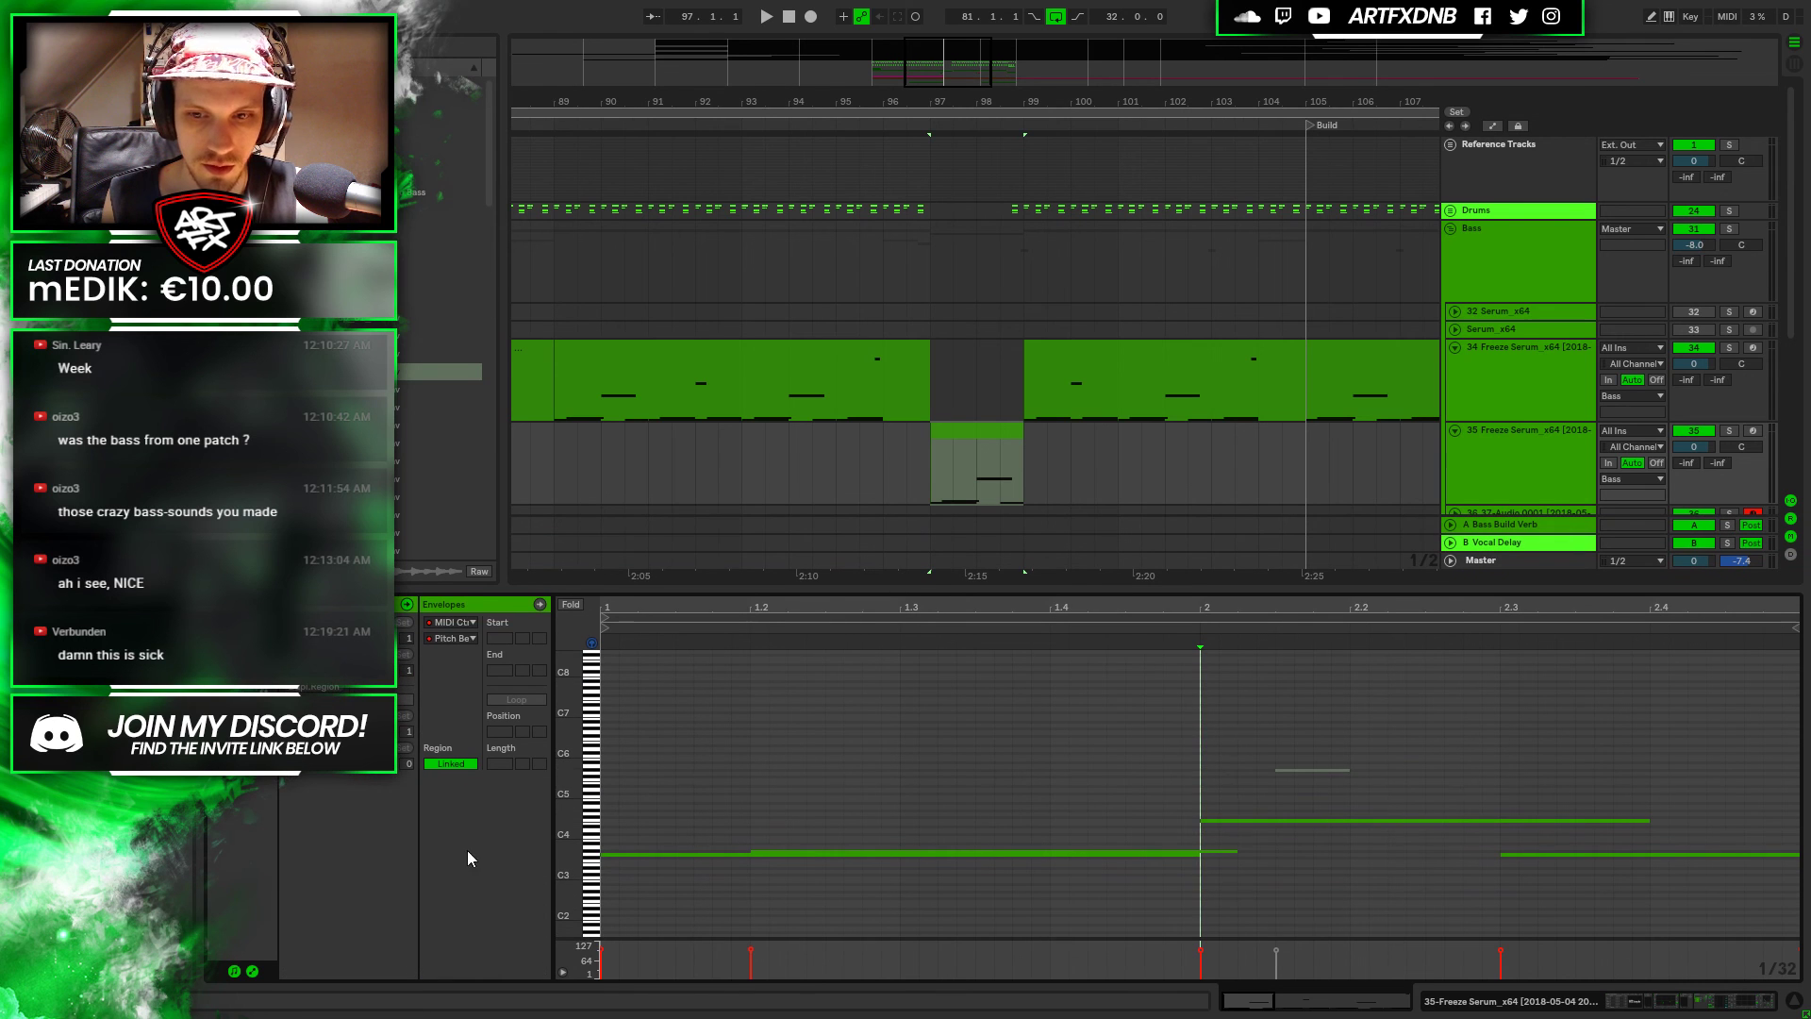
pyautogui.click(252, 971)
pyautogui.click(252, 972)
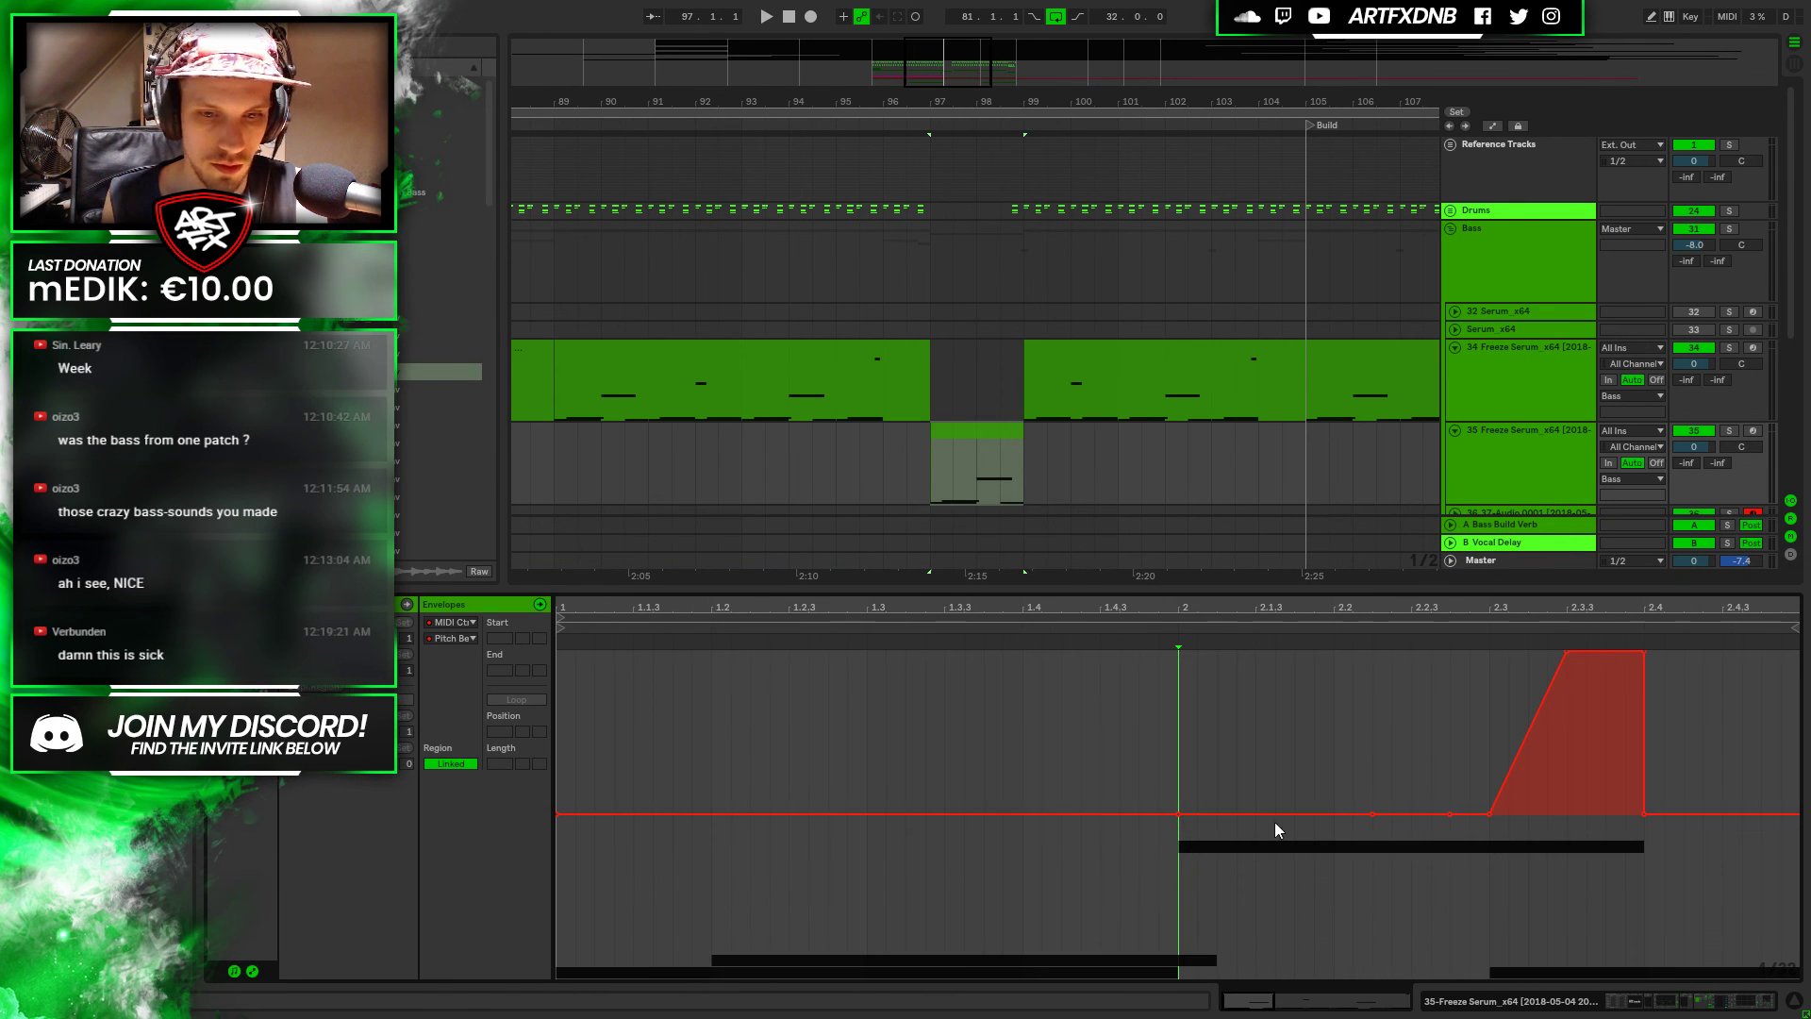
# Set the Sampler's pitch bend range on track 35 to +24 st and audition the clip from bar 97
pyautogui.click(1517, 1002)
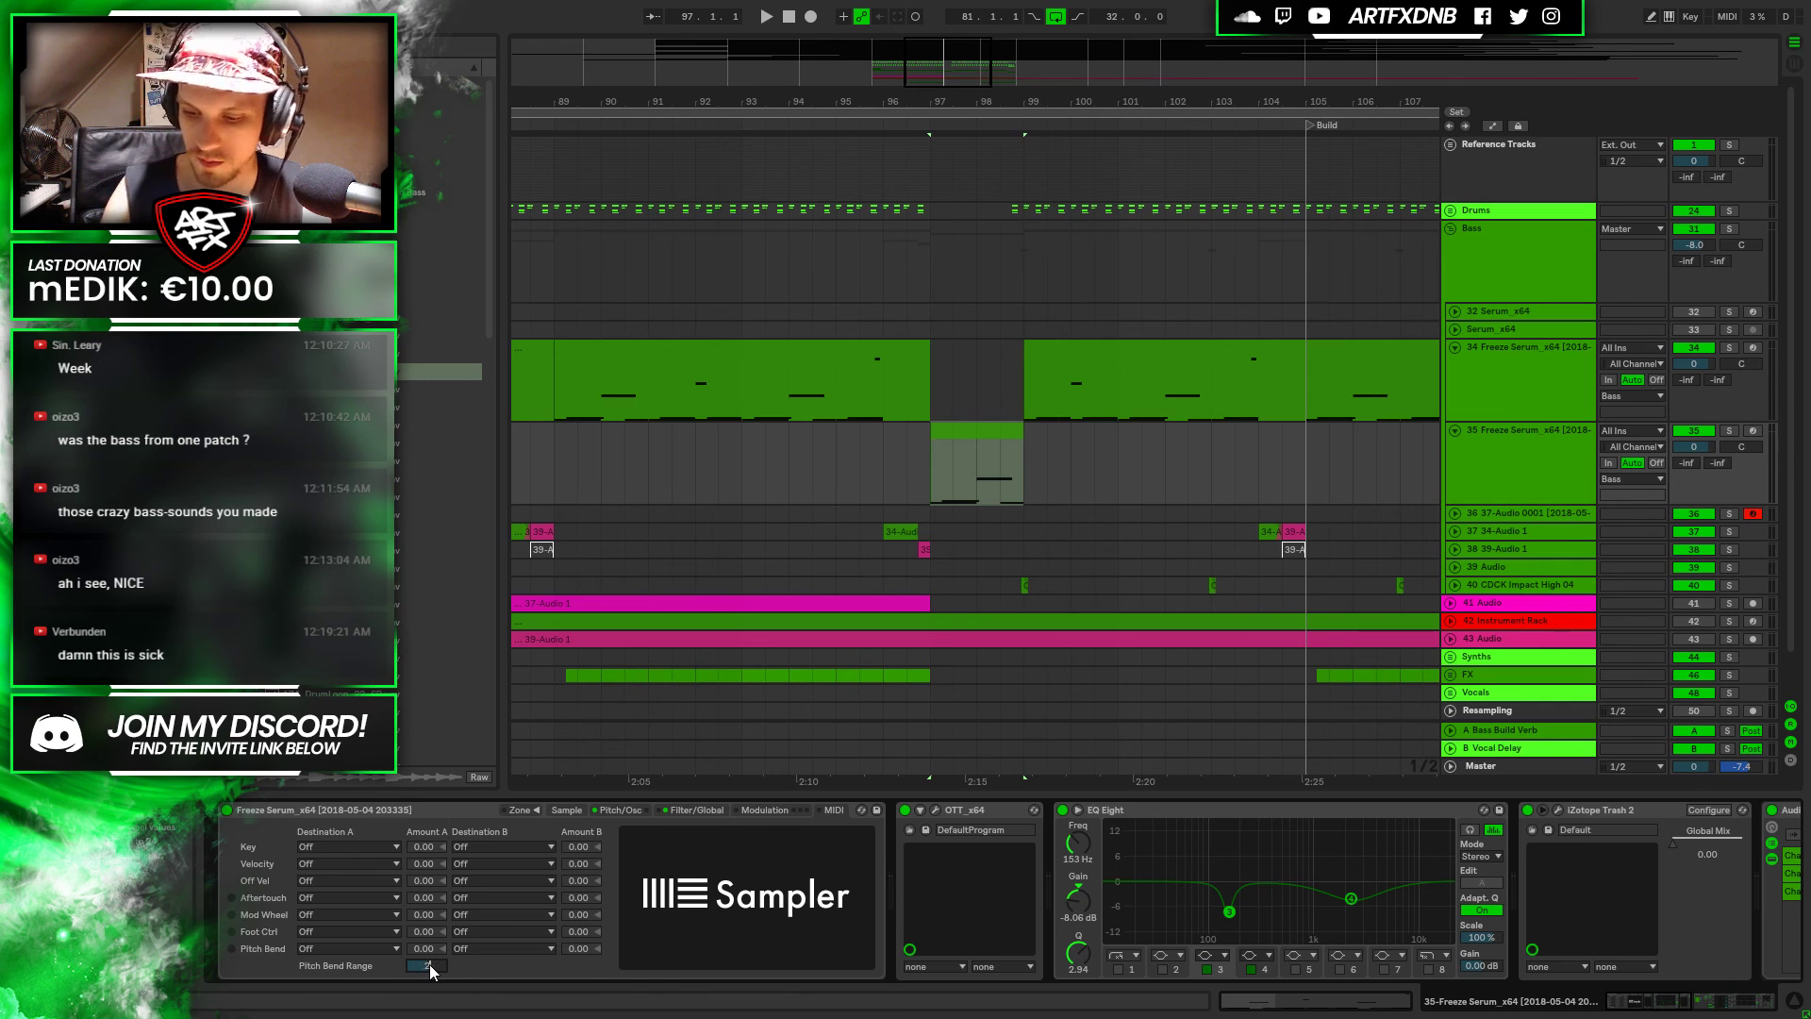
pyautogui.click(983, 434)
pyautogui.press('space')
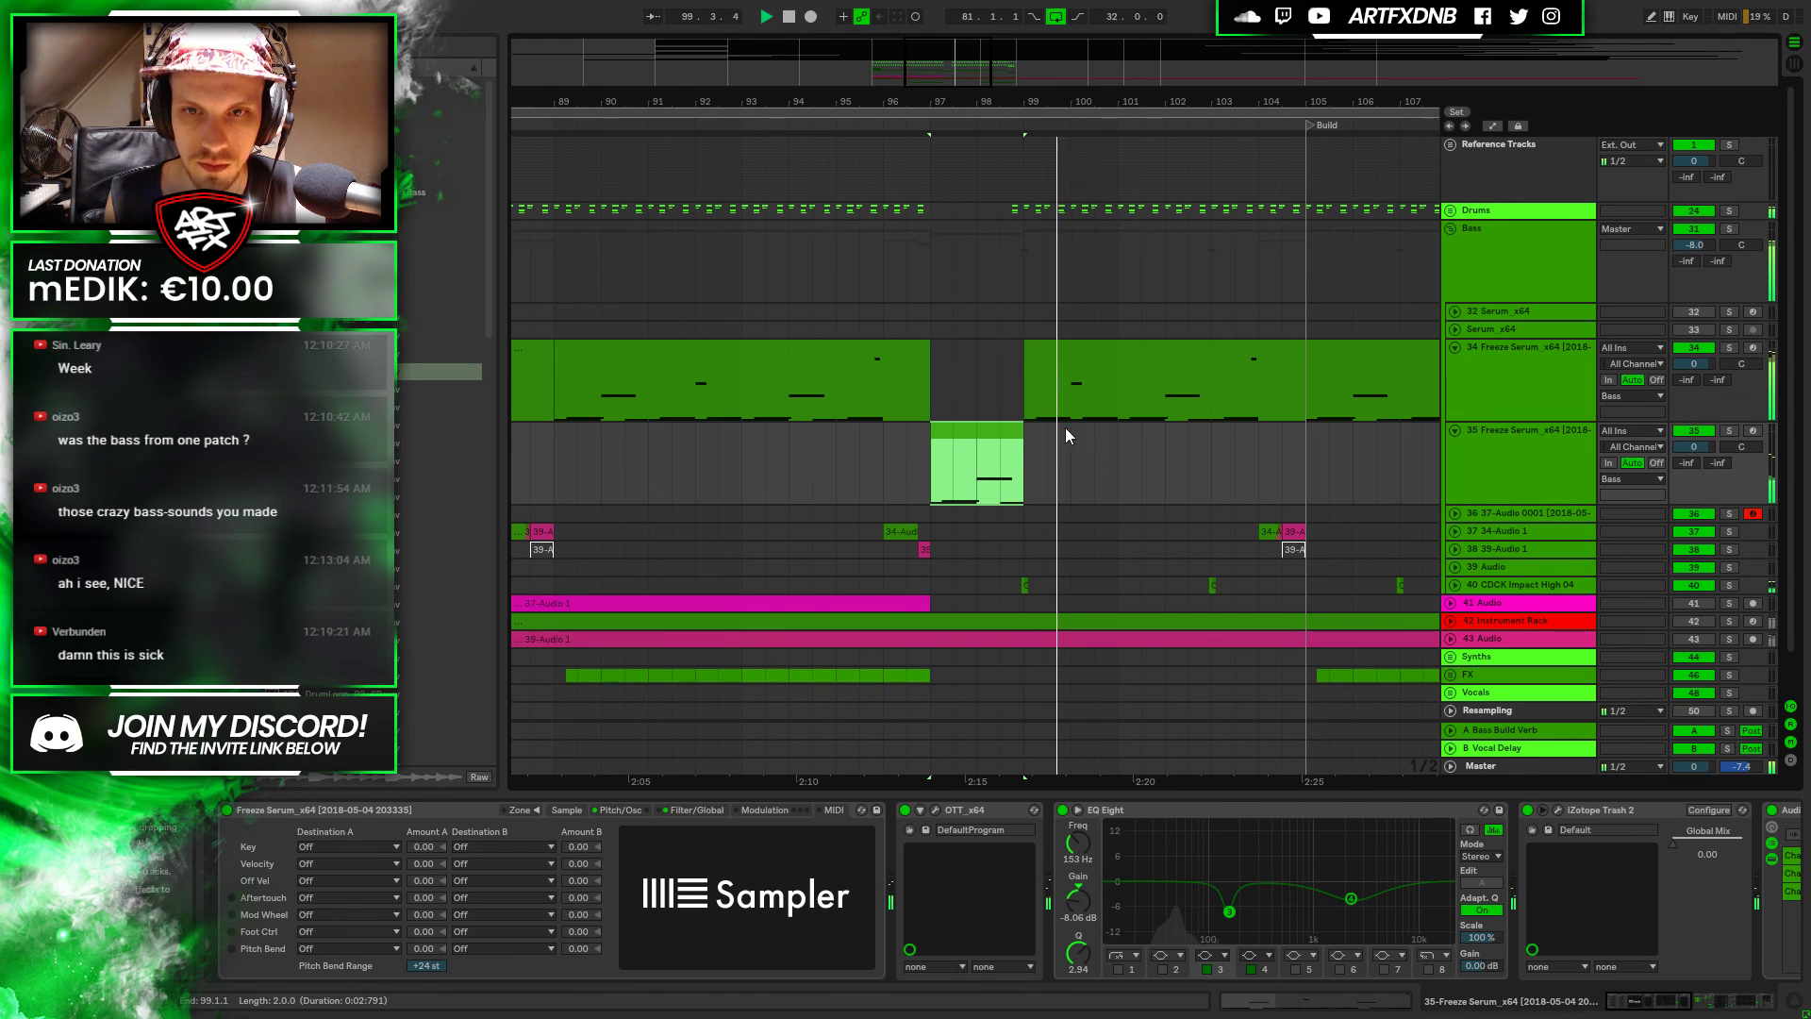
# Replace the pitch bend plateau at 2.3.3 with a maximum one from 2.2.2 to 2.2.4, falling to zero at 2.3, and audition it
pyautogui.doubleClick(947, 434)
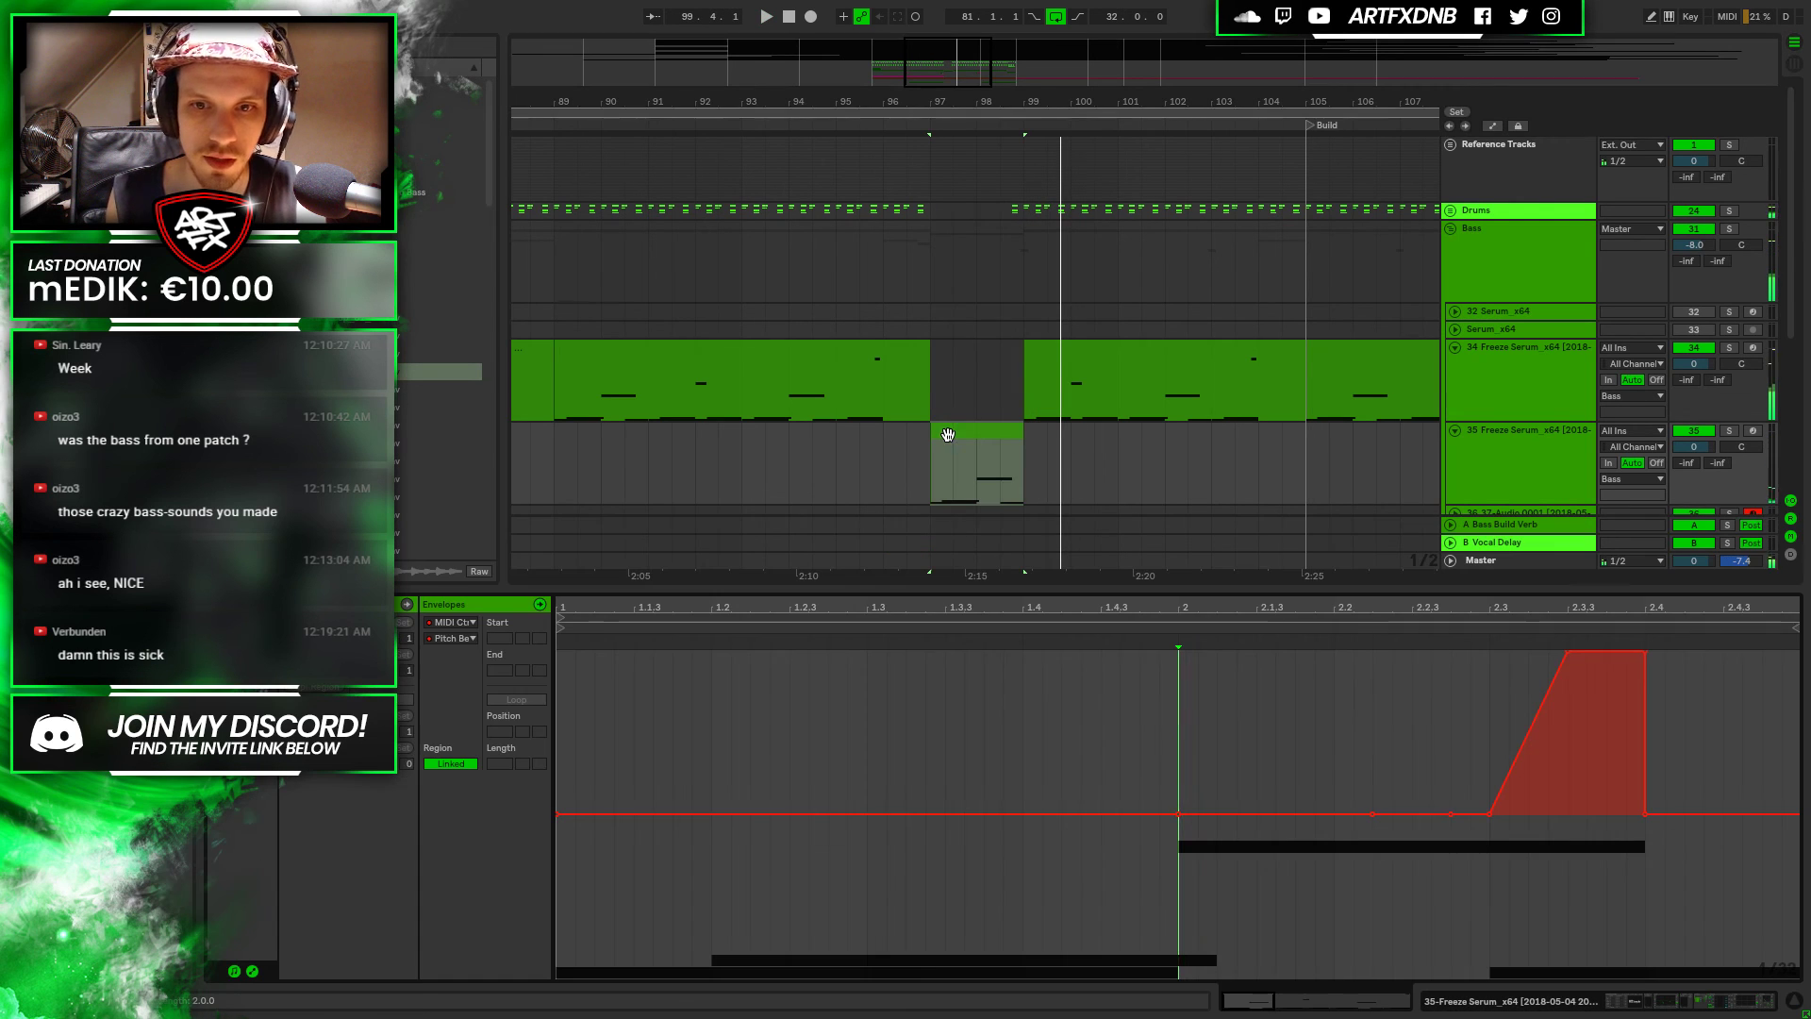
pyautogui.click(1646, 652)
pyautogui.click(1568, 657)
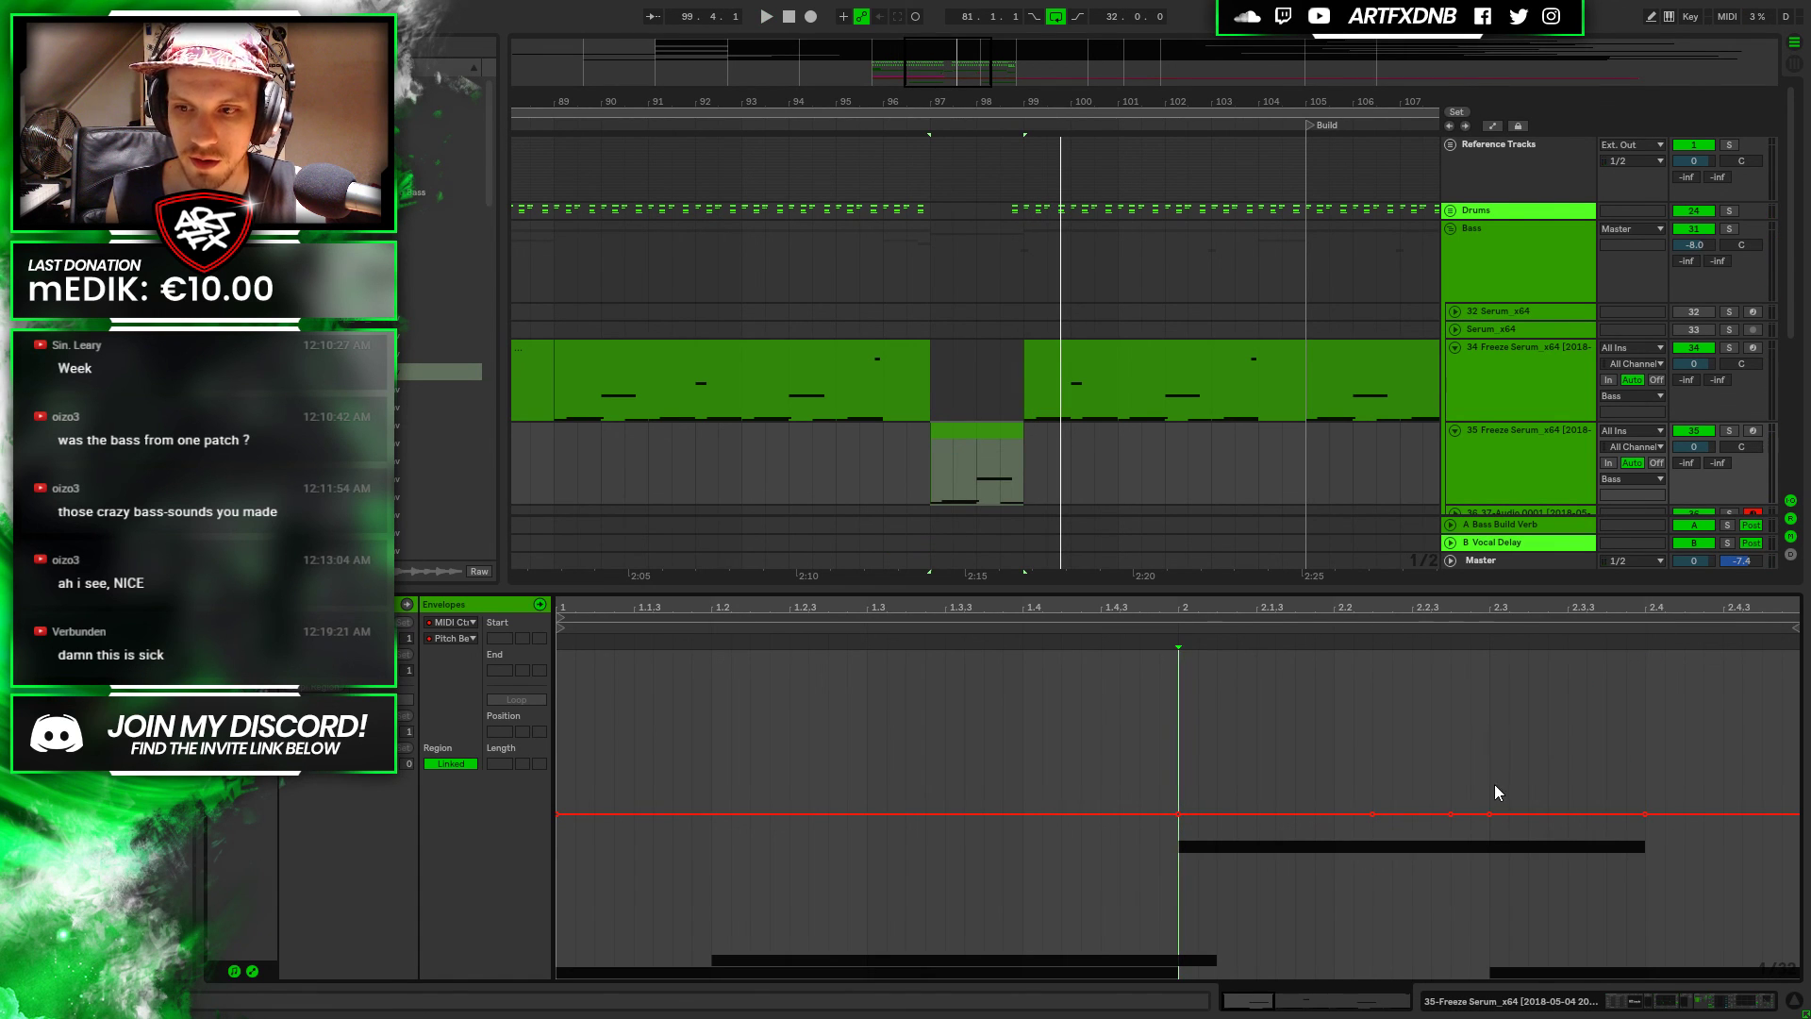
pyautogui.moveTo(1446, 813); pyautogui.dragTo(1426, 650)
pyautogui.press('space')
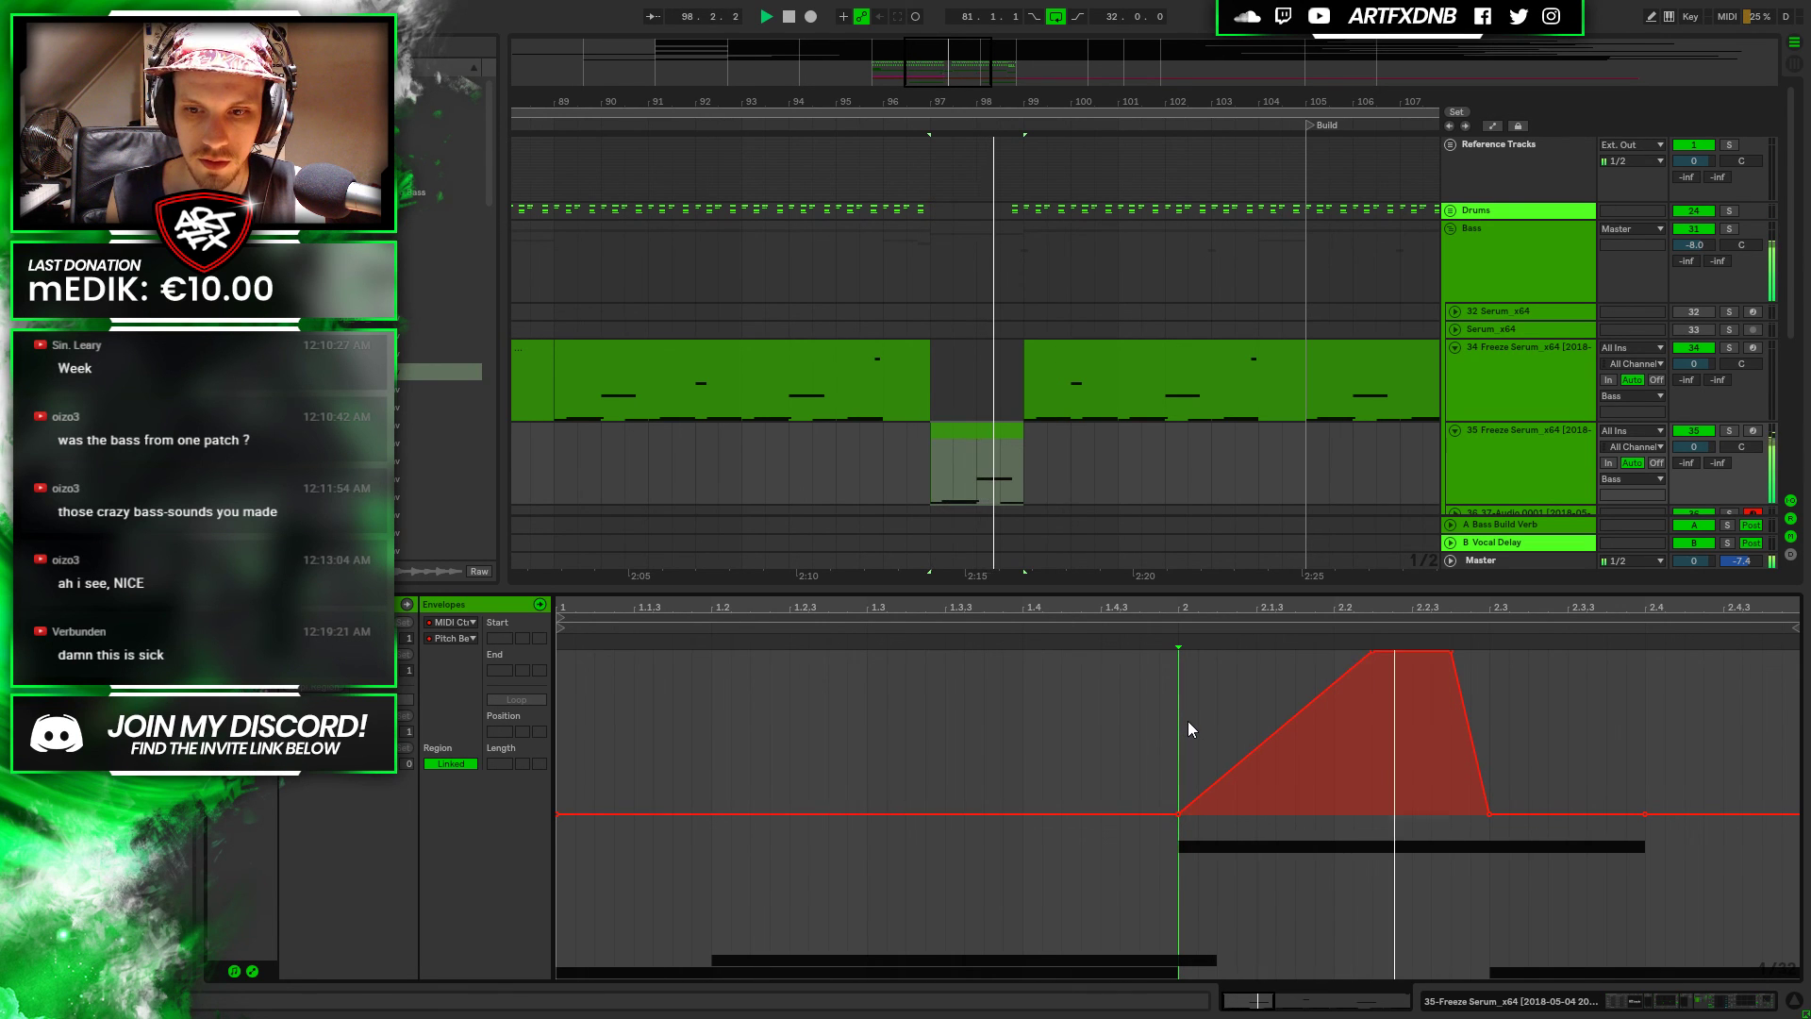
# Steepen the pitch bend rise by placing a near-zero point at 2.2, and audition the passage into bar 97
pyautogui.moveTo(1335, 683); pyautogui.dragTo(1334, 813)
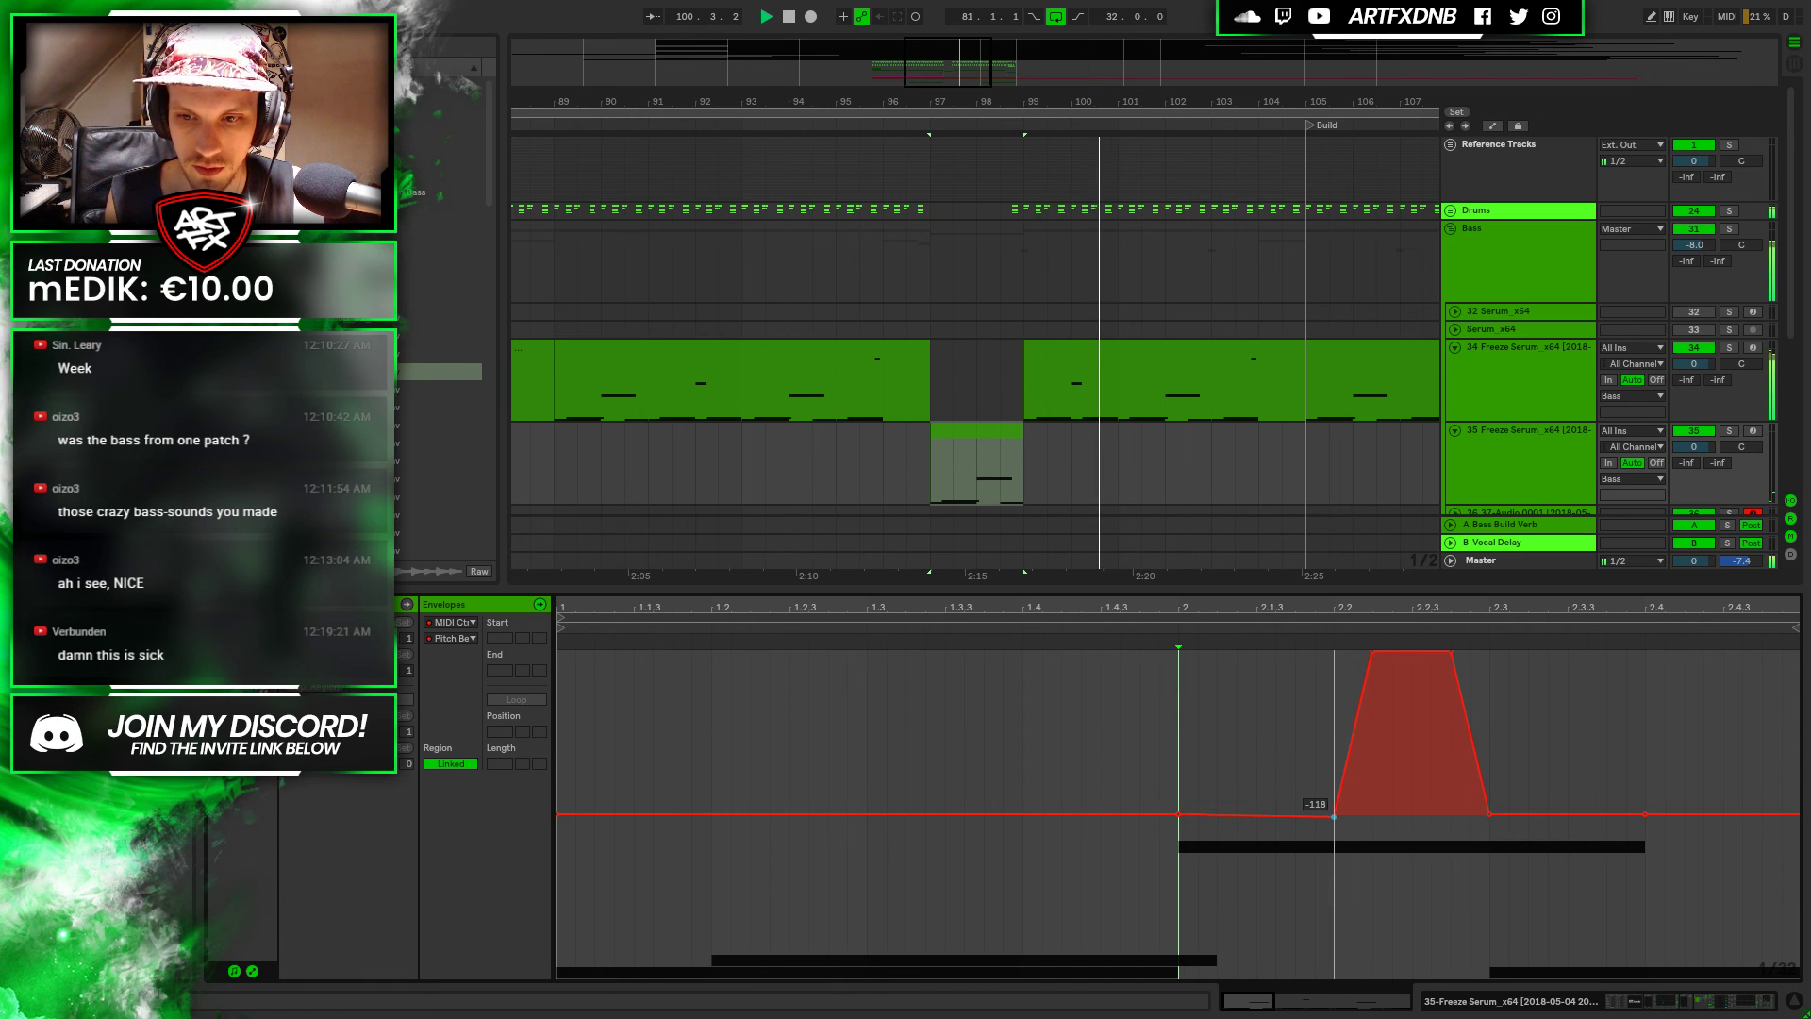
pyautogui.click(853, 483)
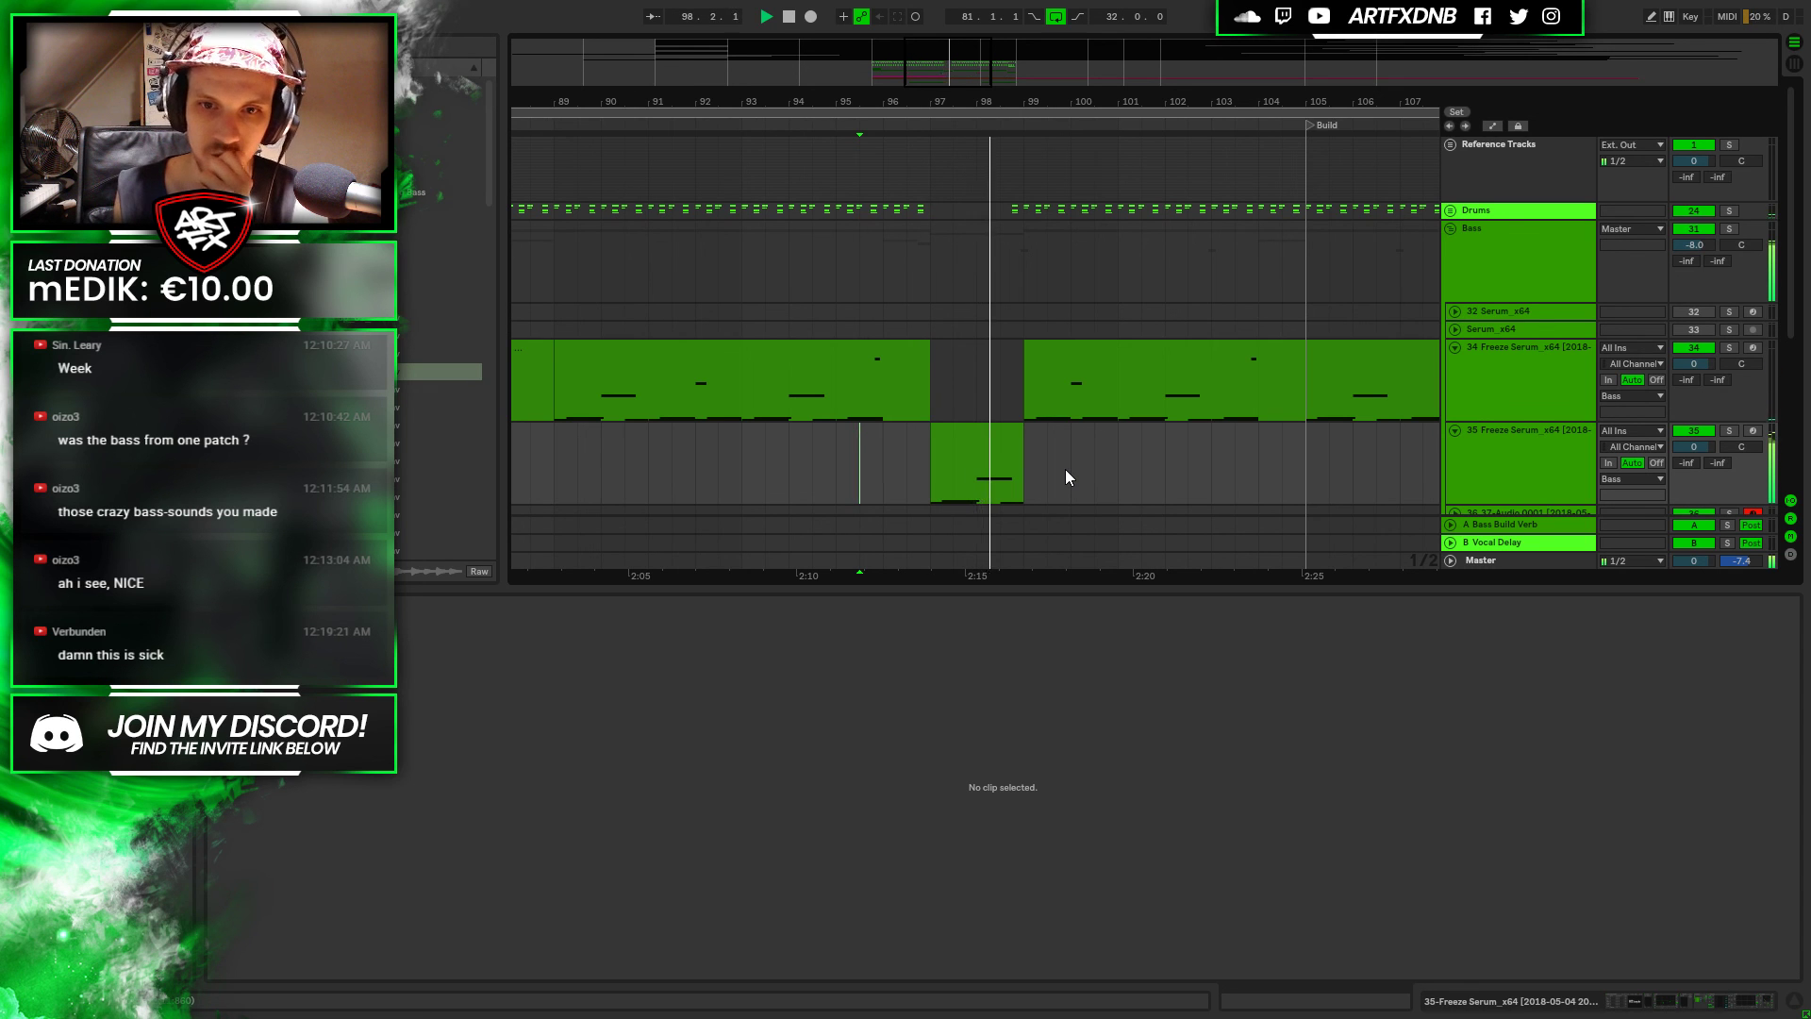
pyautogui.click(974, 462)
pyautogui.press('space')
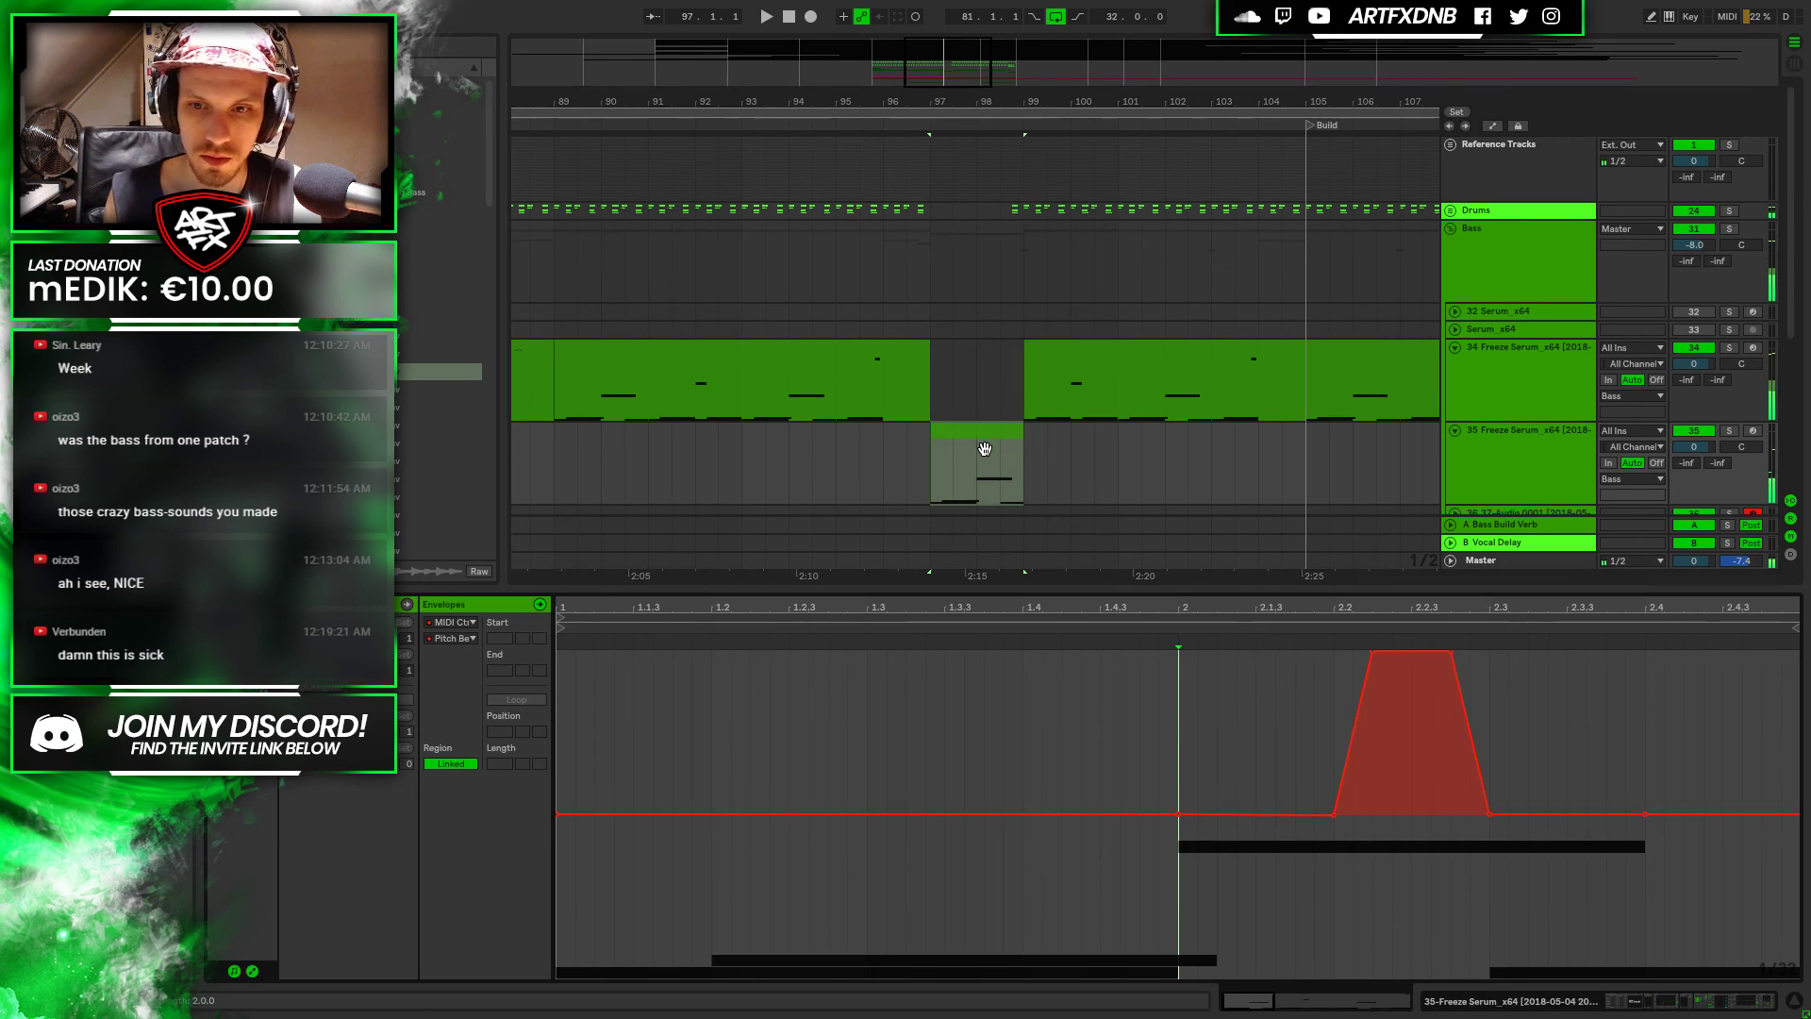
# Clear the whole pitch bend envelope of the bar 97 clip and audition the clip without it
pyautogui.click(1235, 714)
pyautogui.hotkey('ctrl', 'a')
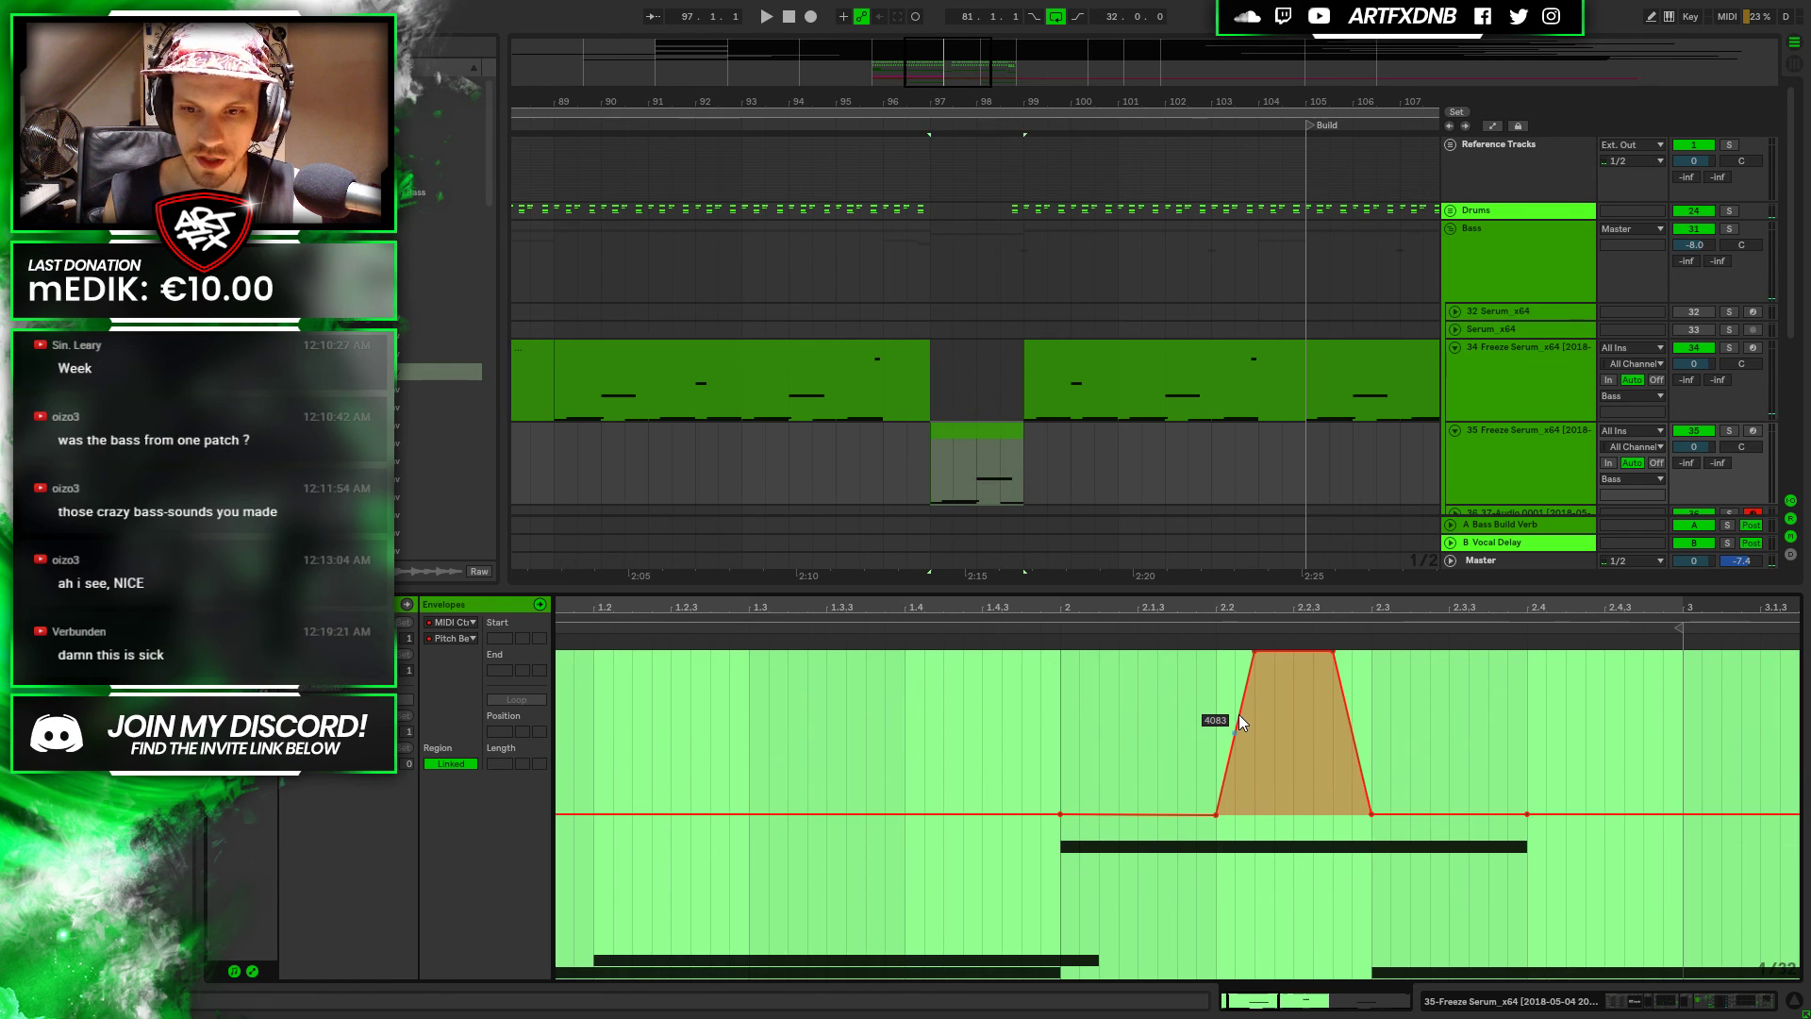
pyautogui.press('Delete')
pyautogui.click(890, 773)
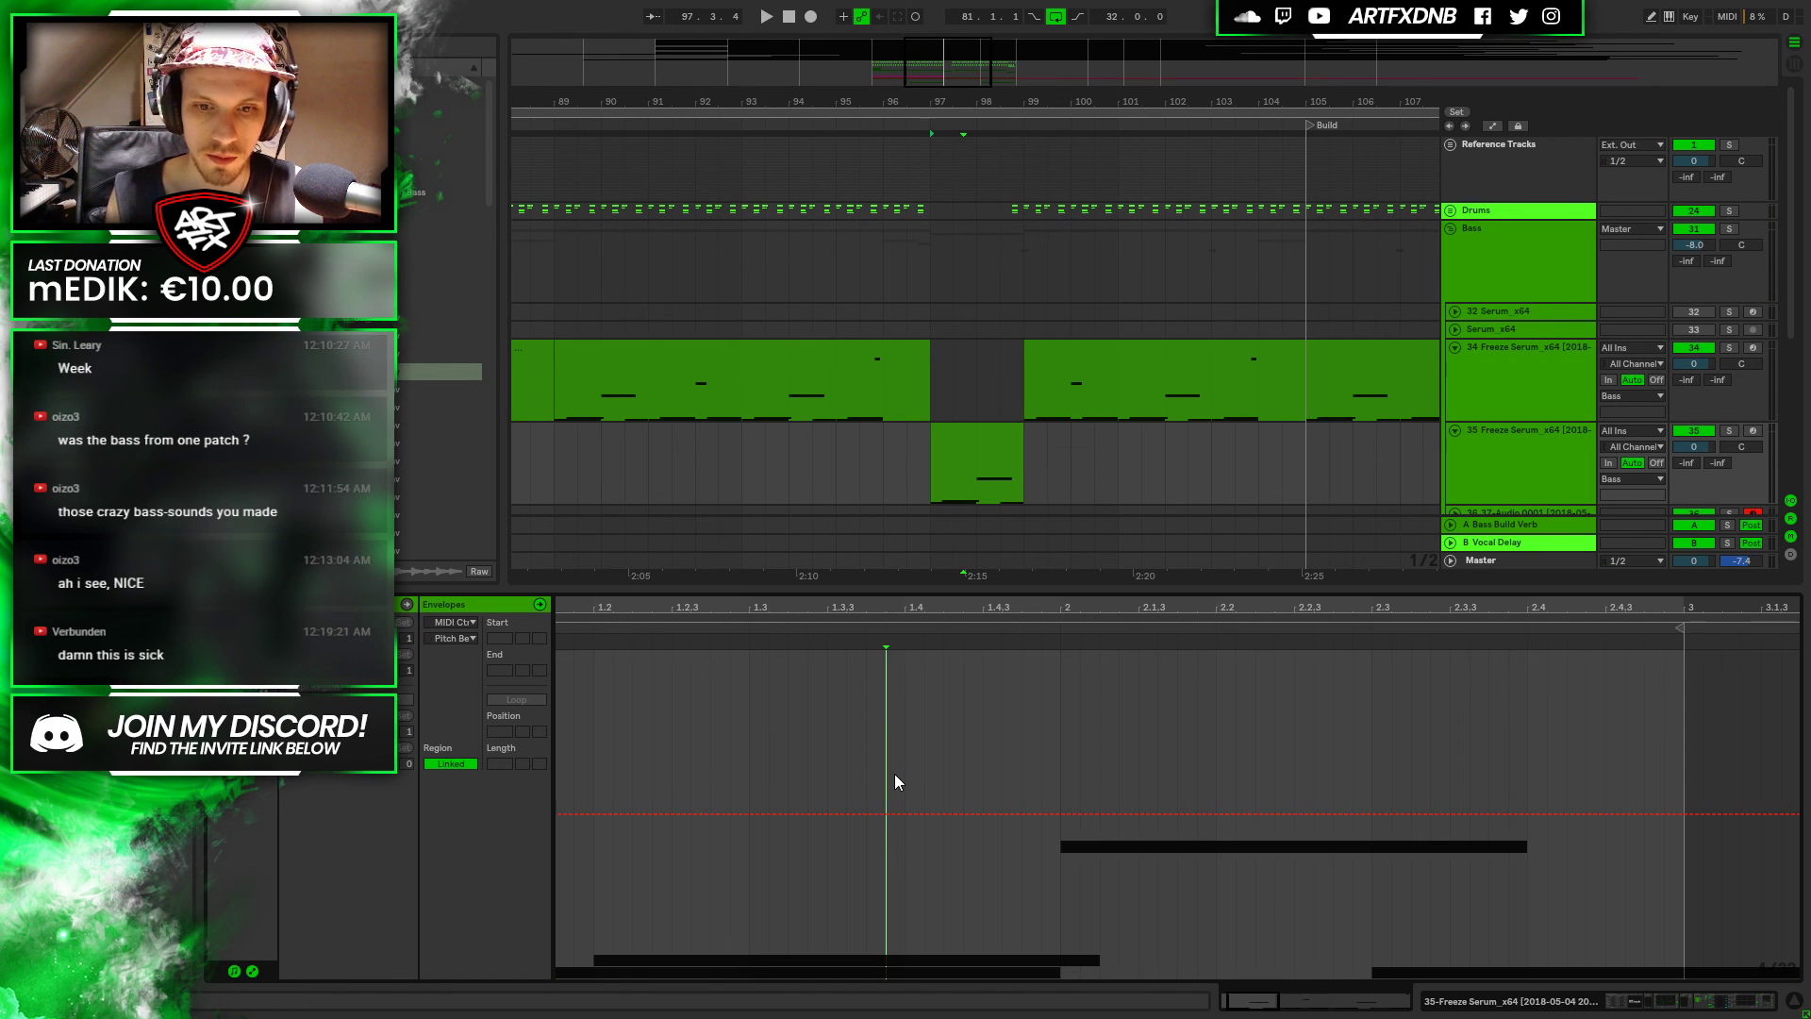
pyautogui.click(911, 775)
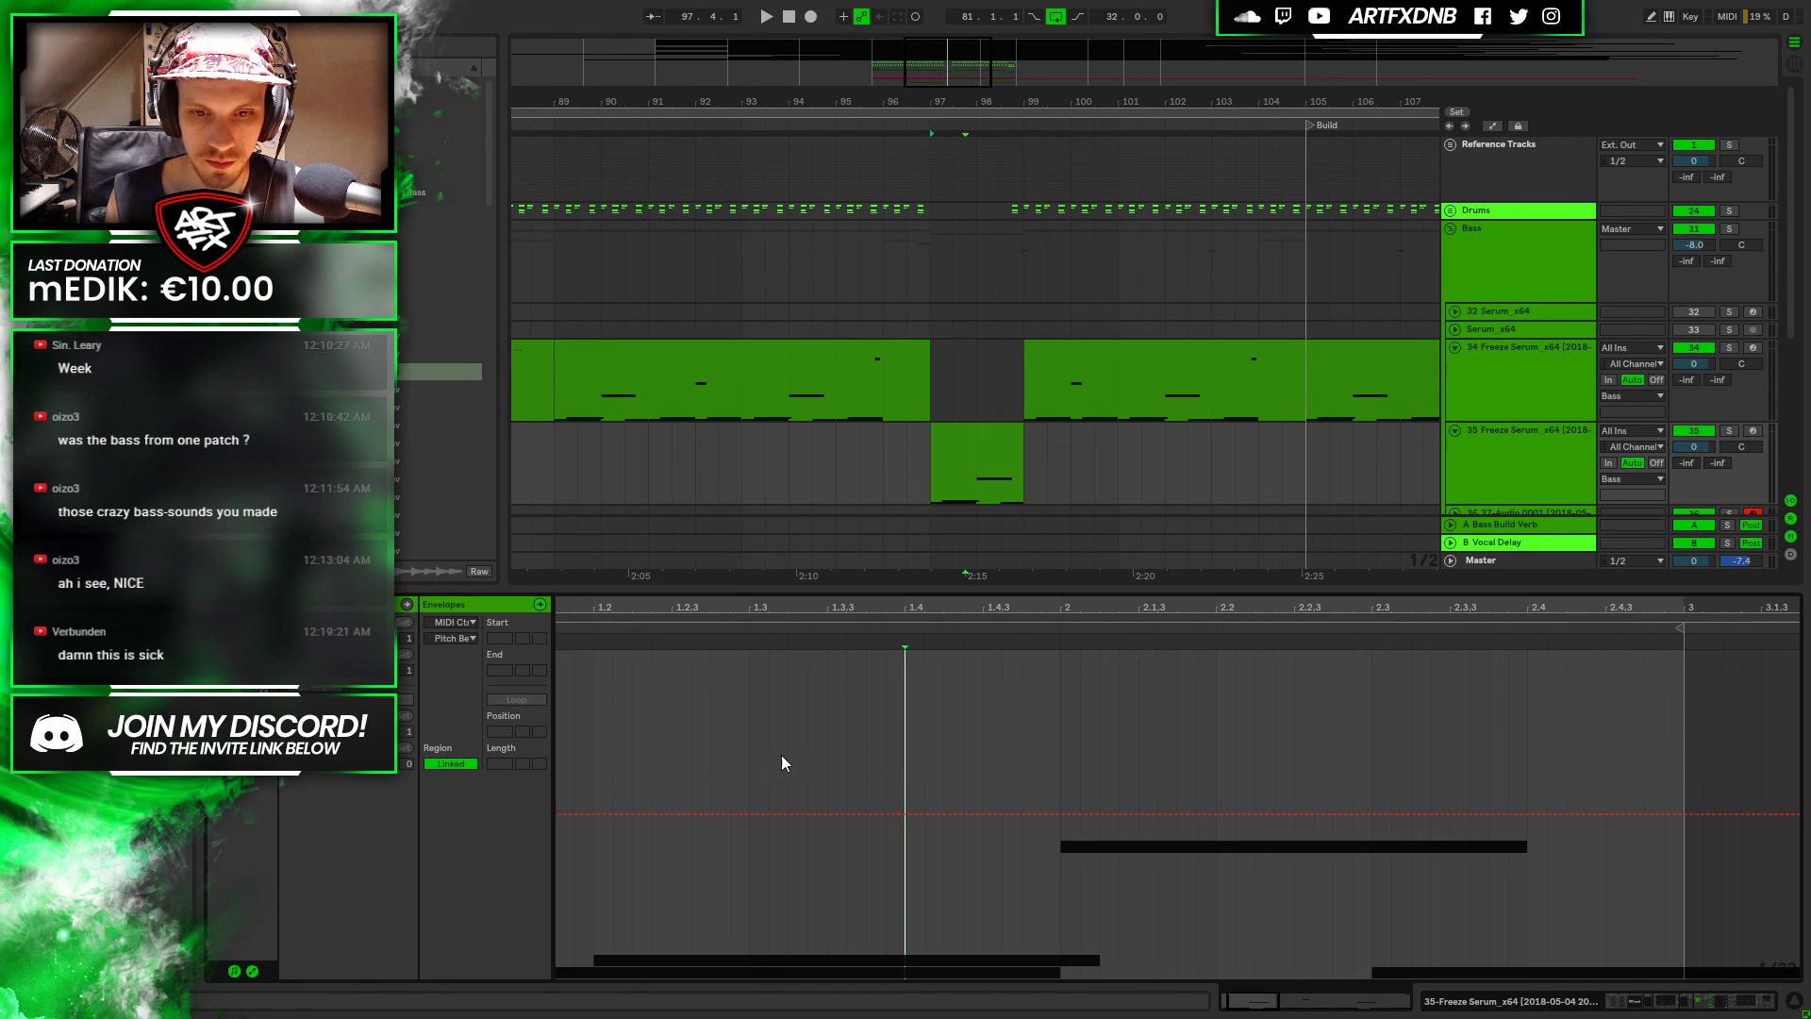
pyautogui.click(940, 432)
pyautogui.press('space')
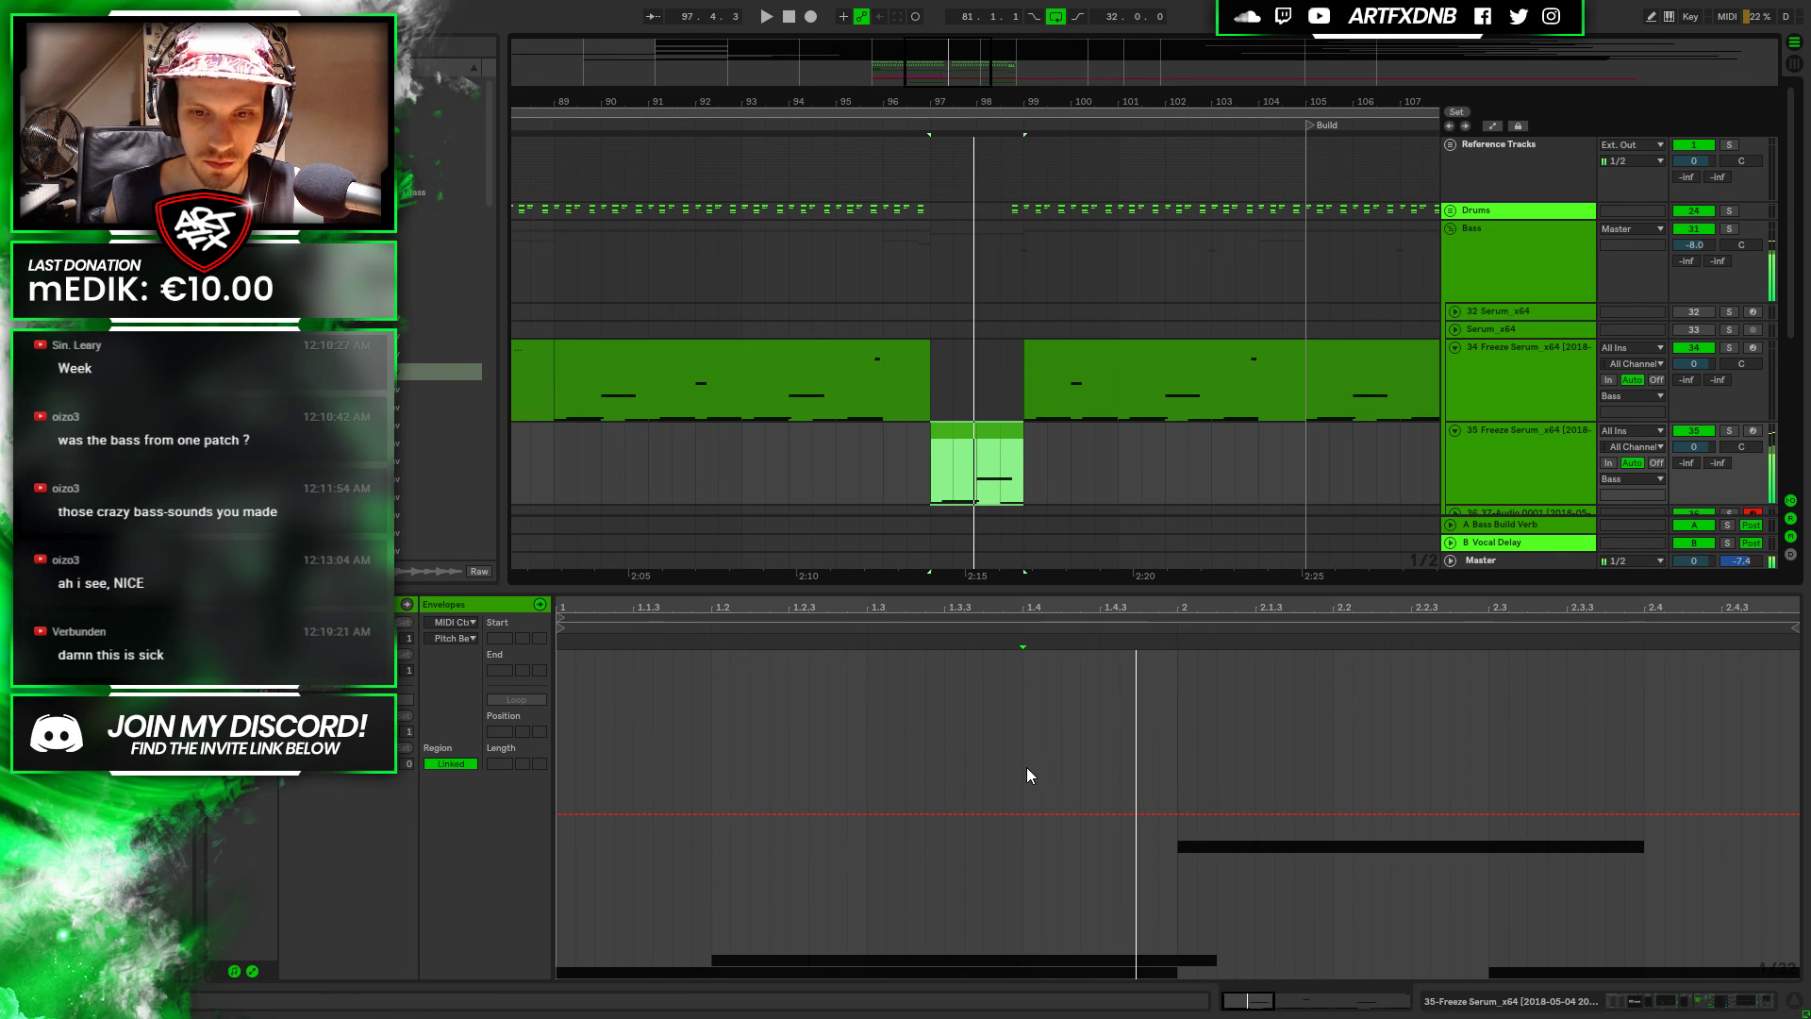
# Draw a maximum pitch bend plateau from 1.4.3 to just before bar 2, dropping to zero at bar 2, and audition it
pyautogui.click(1023, 815)
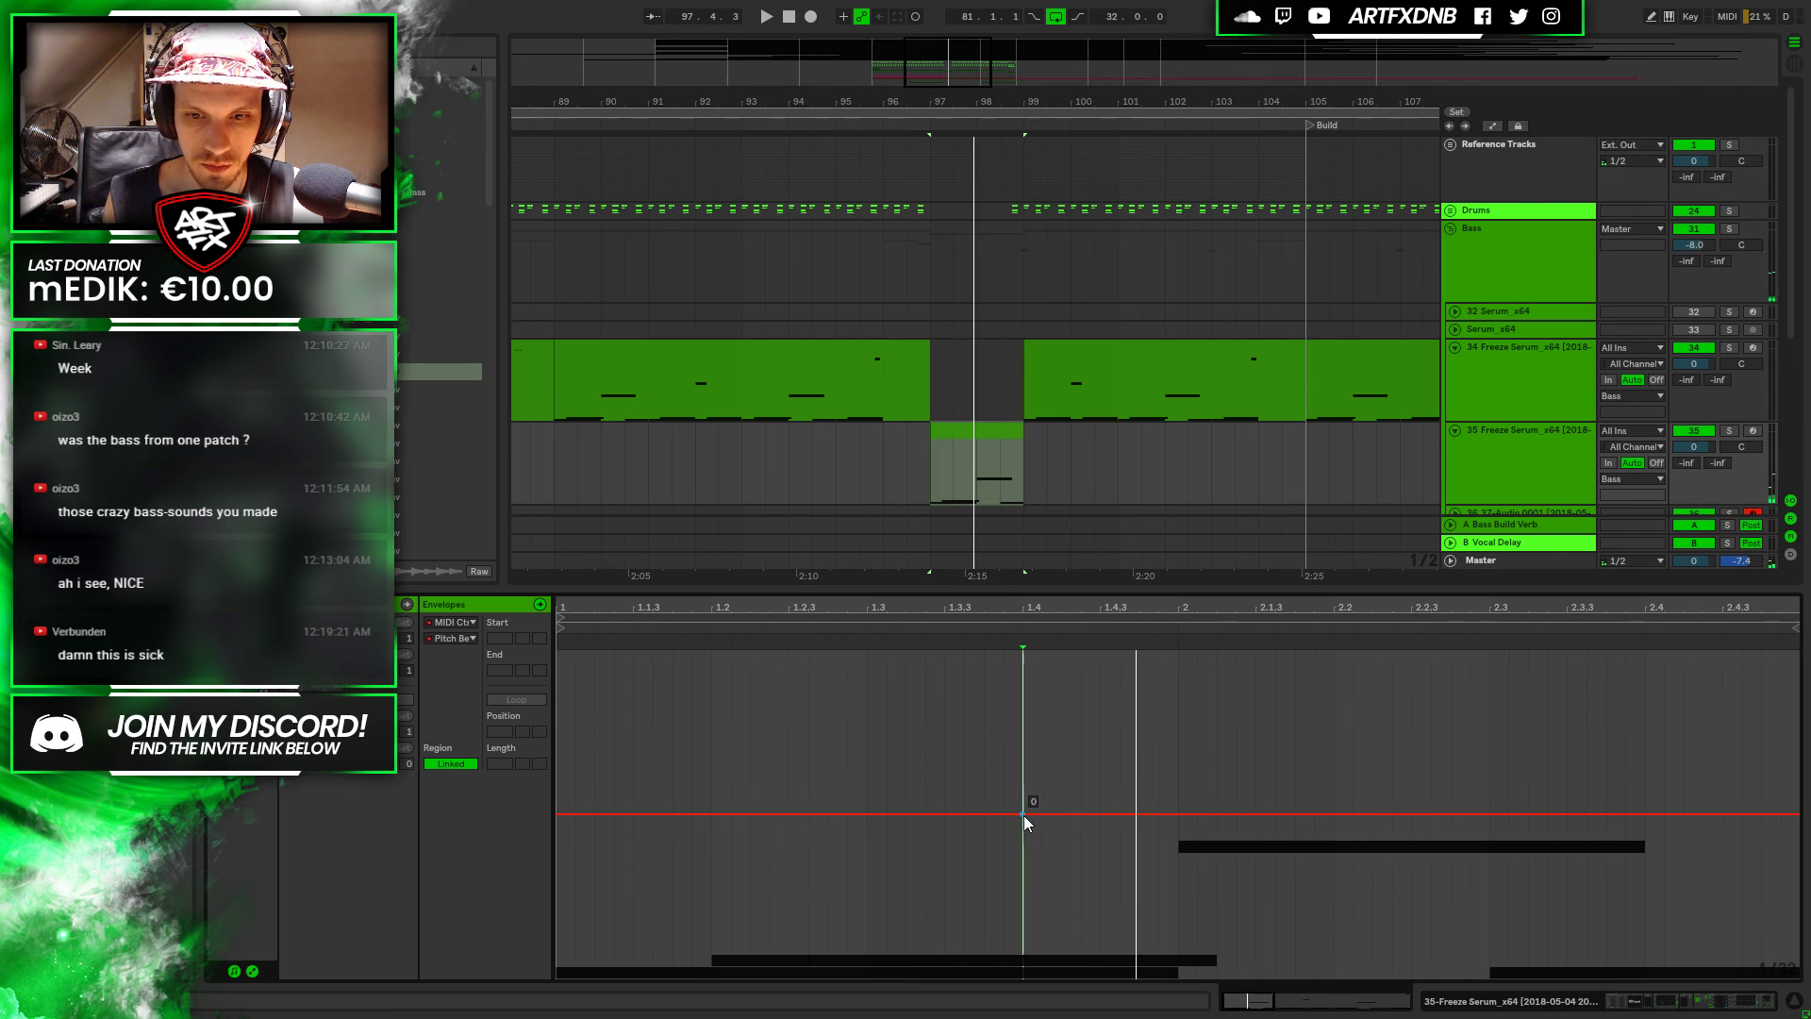
pyautogui.click(1081, 813)
pyautogui.click(1100, 813)
pyautogui.click(1158, 813)
pyautogui.moveTo(1127, 817); pyautogui.dragTo(1167, 658)
pyautogui.hotkey('ctrl', 'z')
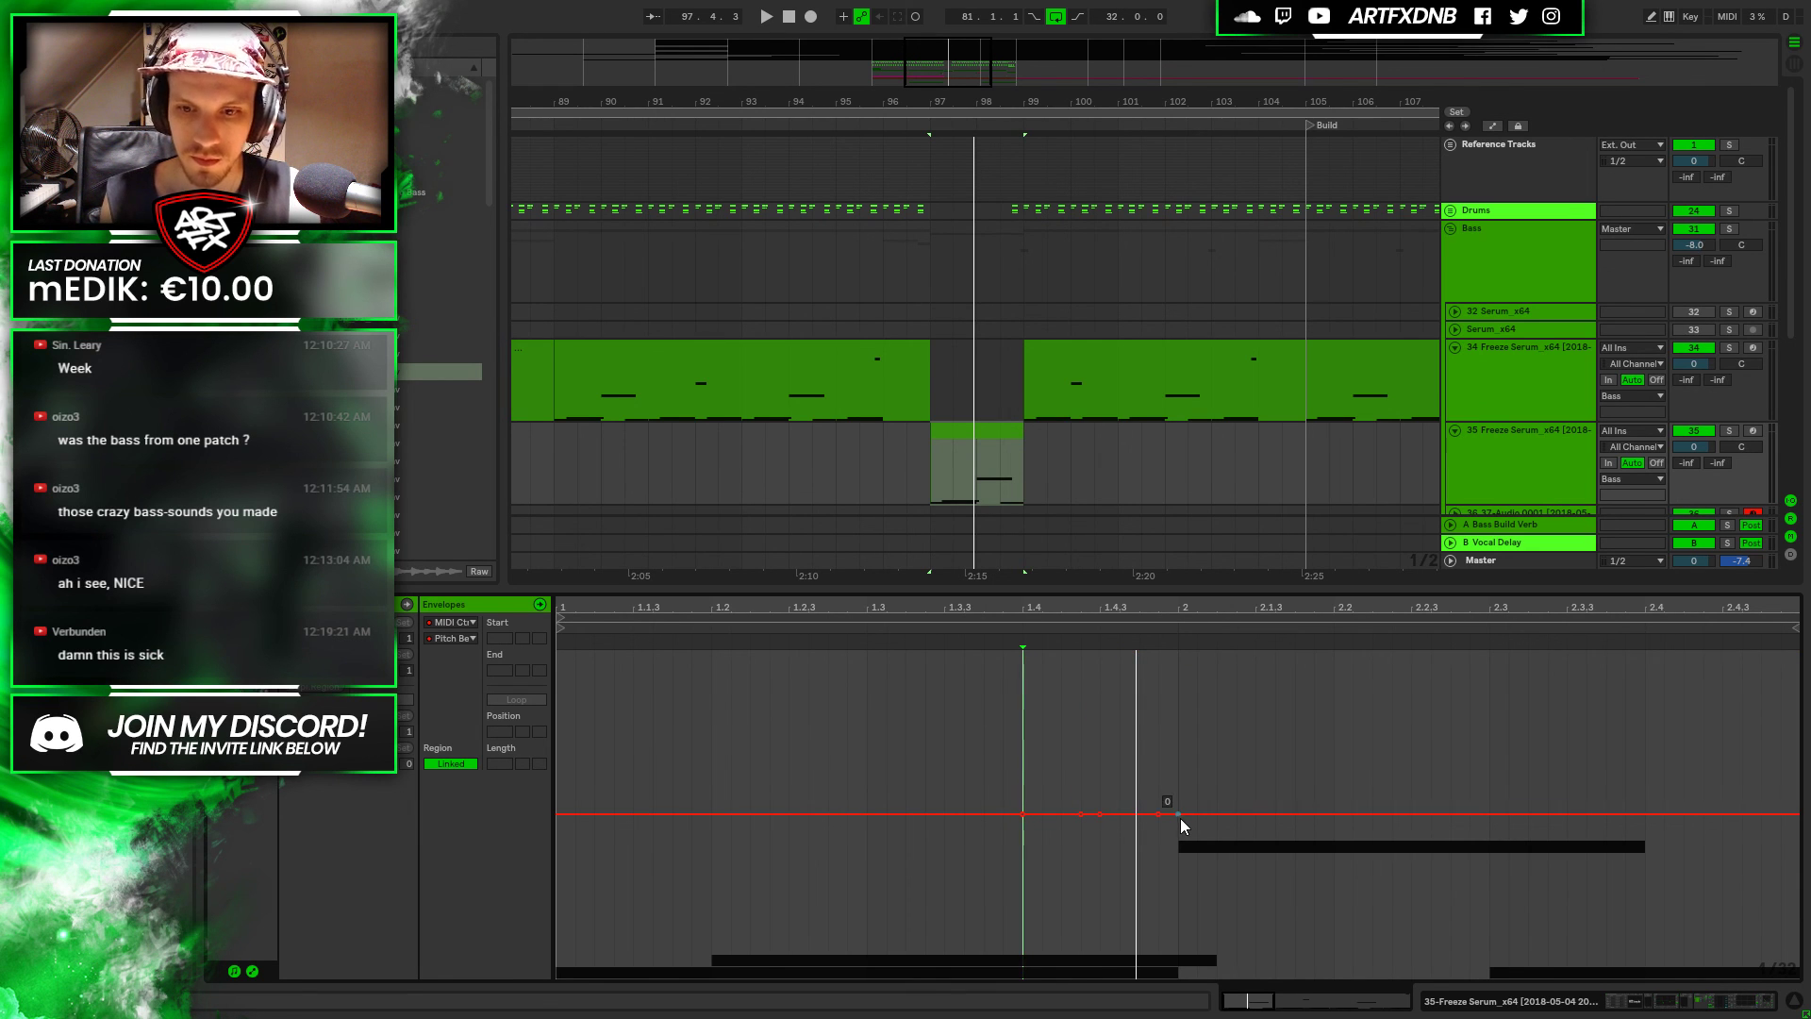
pyautogui.moveTo(1136, 813); pyautogui.dragTo(1135, 650)
pyautogui.press('space')
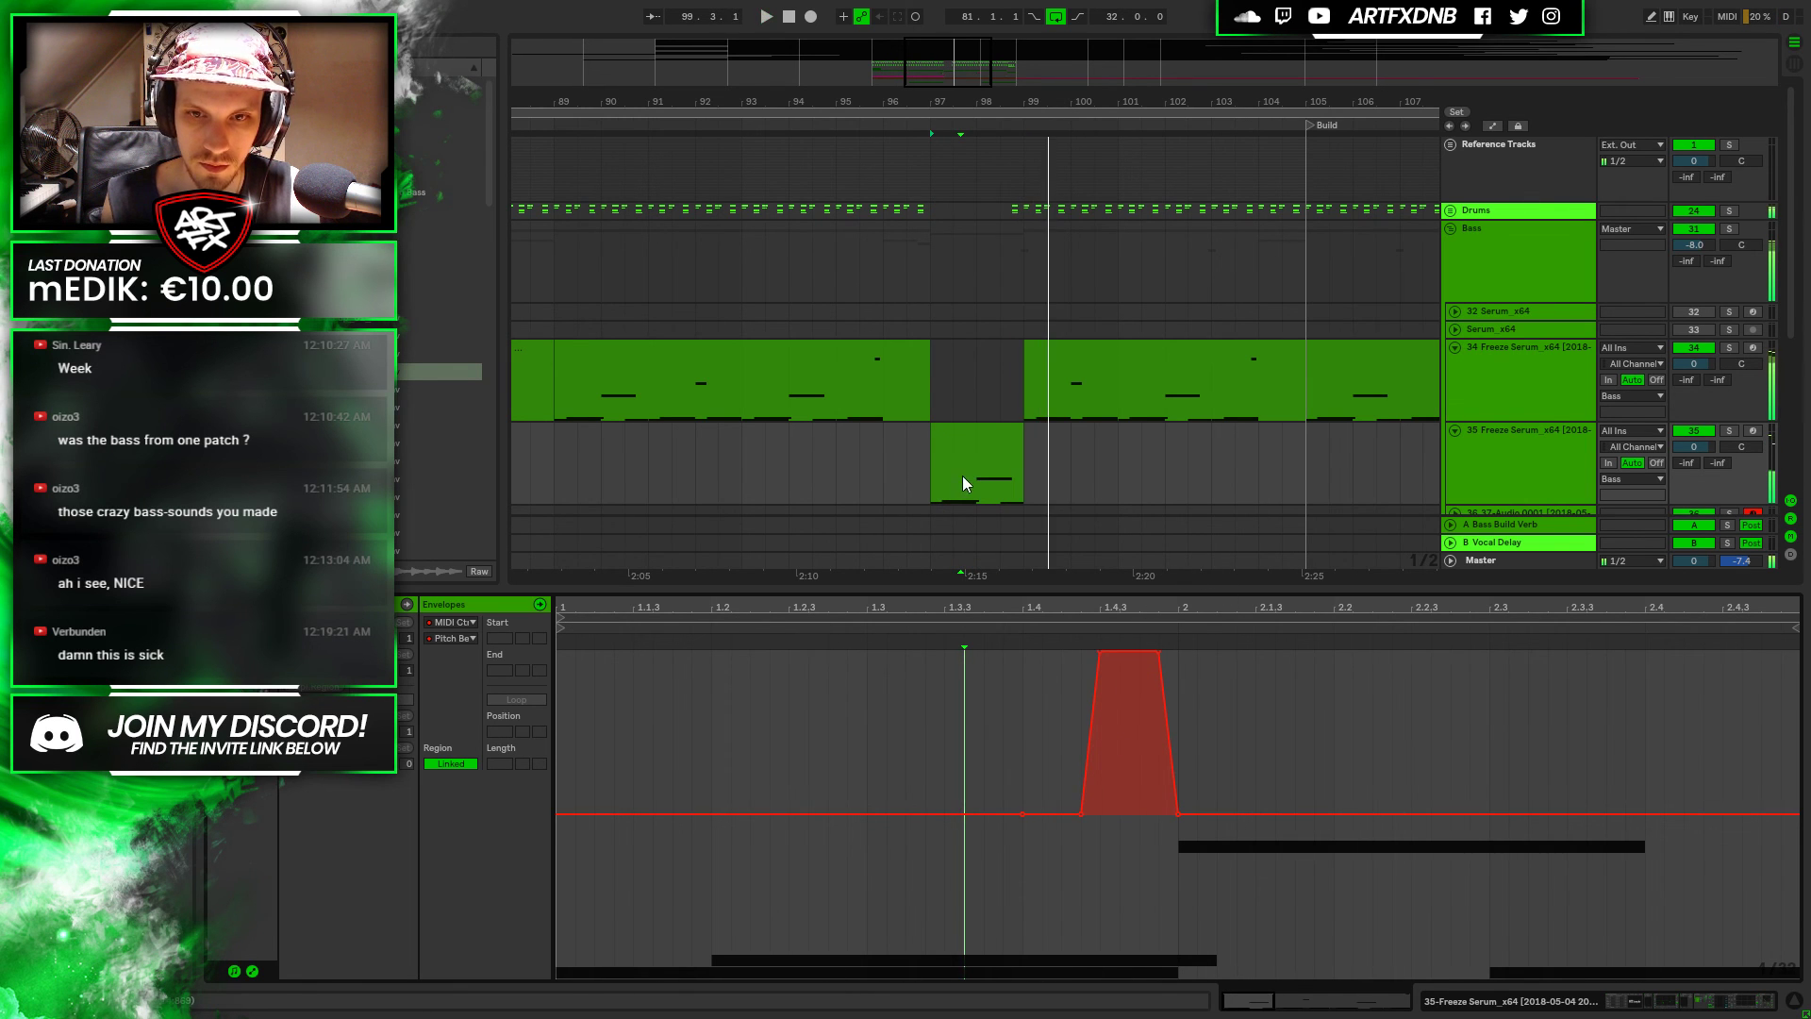
pyautogui.click(905, 445)
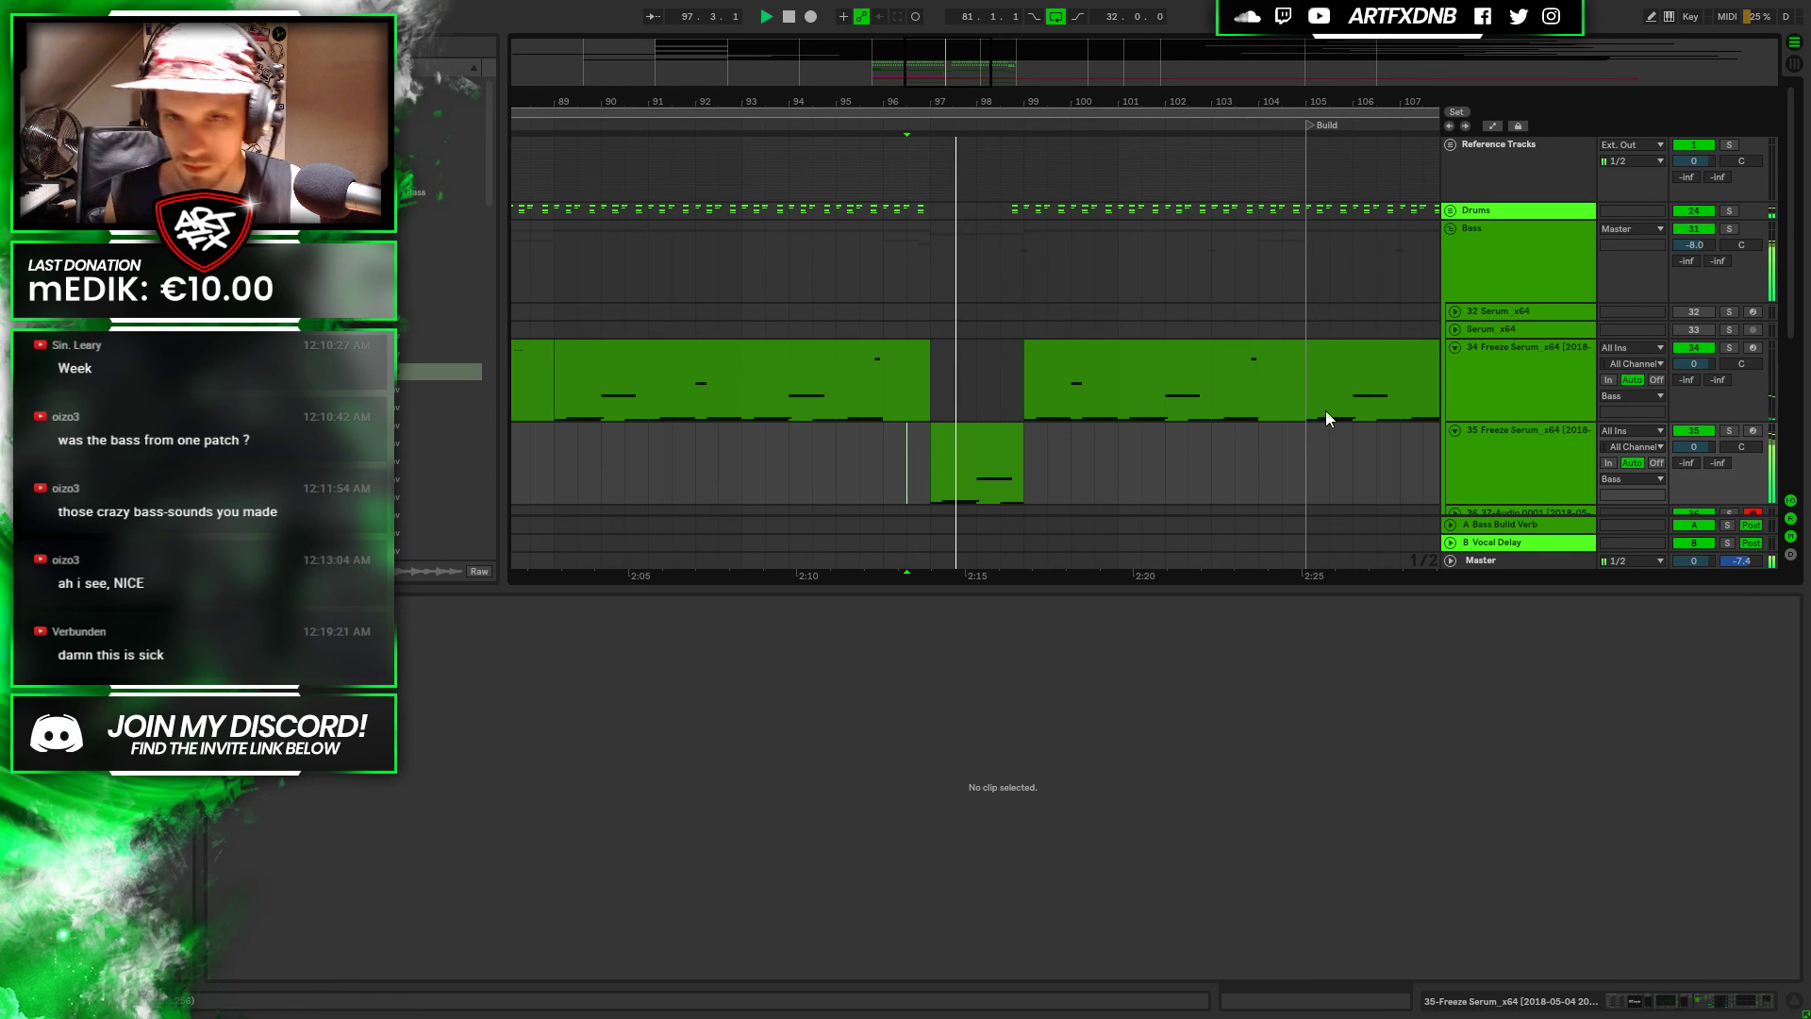
# Start the pitch bend ramp earlier, midway between 1.4 and 1.4.2, removing the old starting point, and audition the clip
pyautogui.click(969, 446)
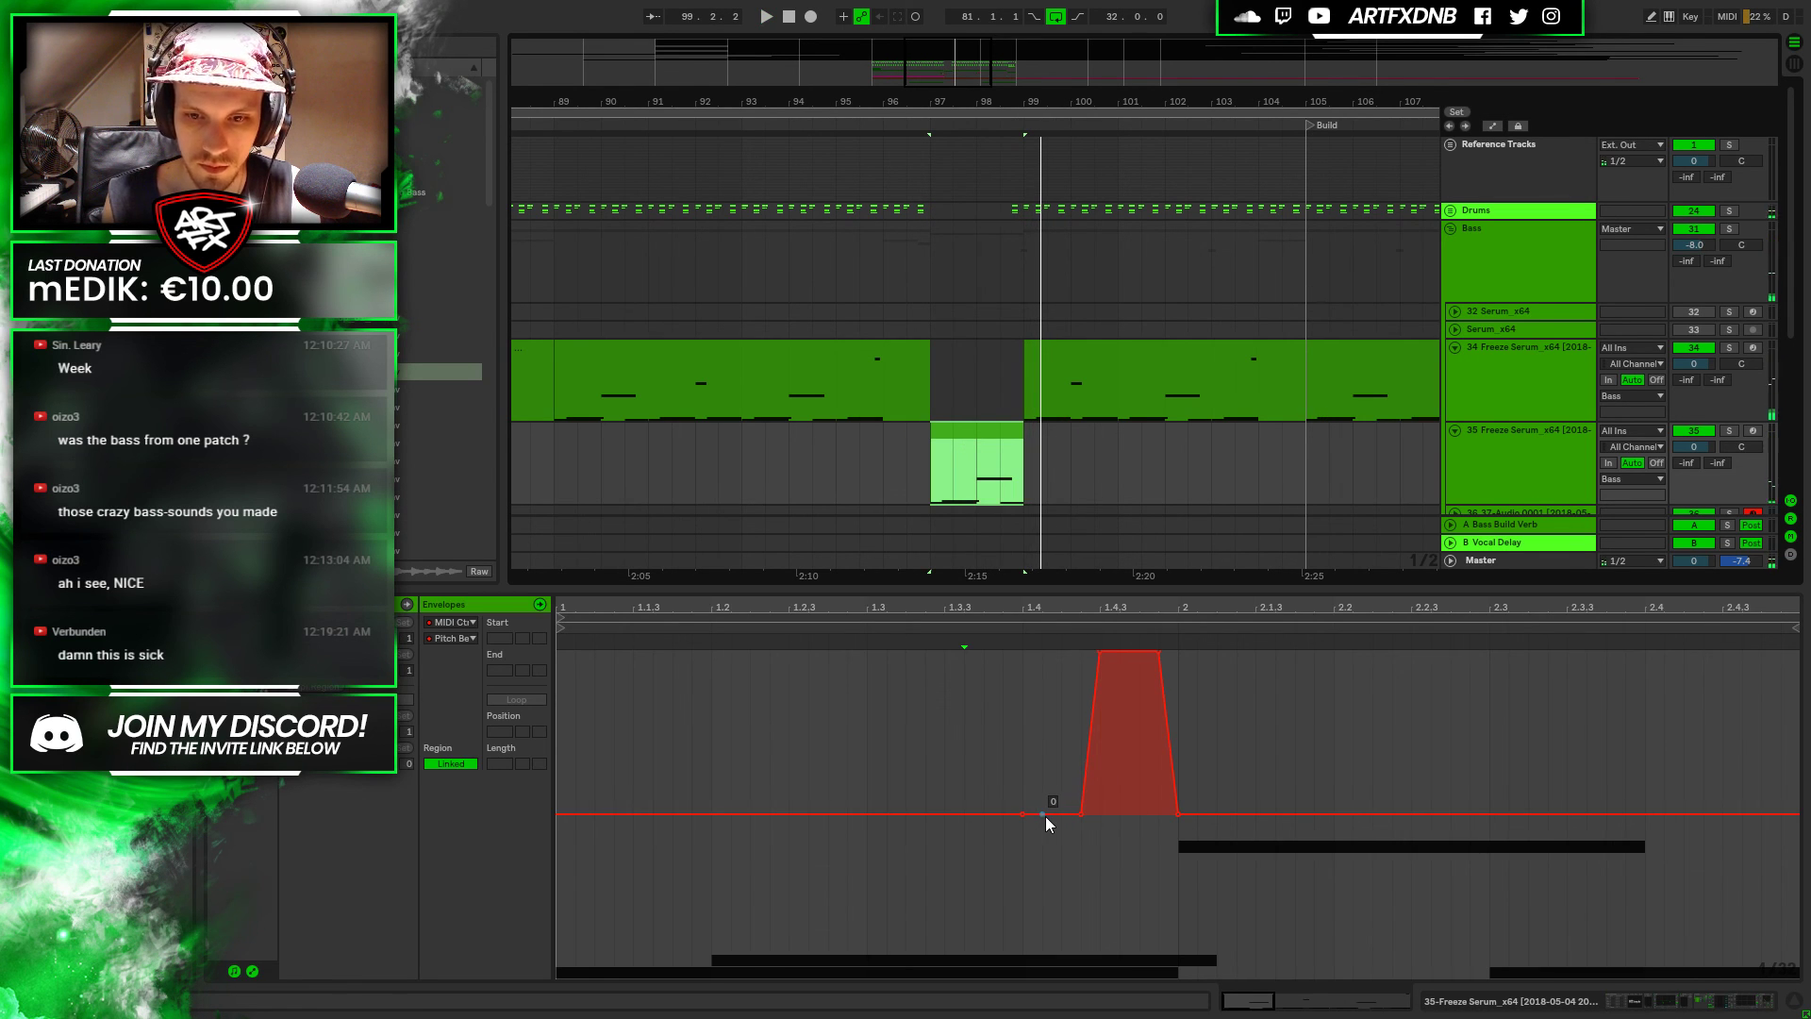
pyautogui.click(1045, 815)
pyautogui.click(1081, 813)
pyautogui.press('space')
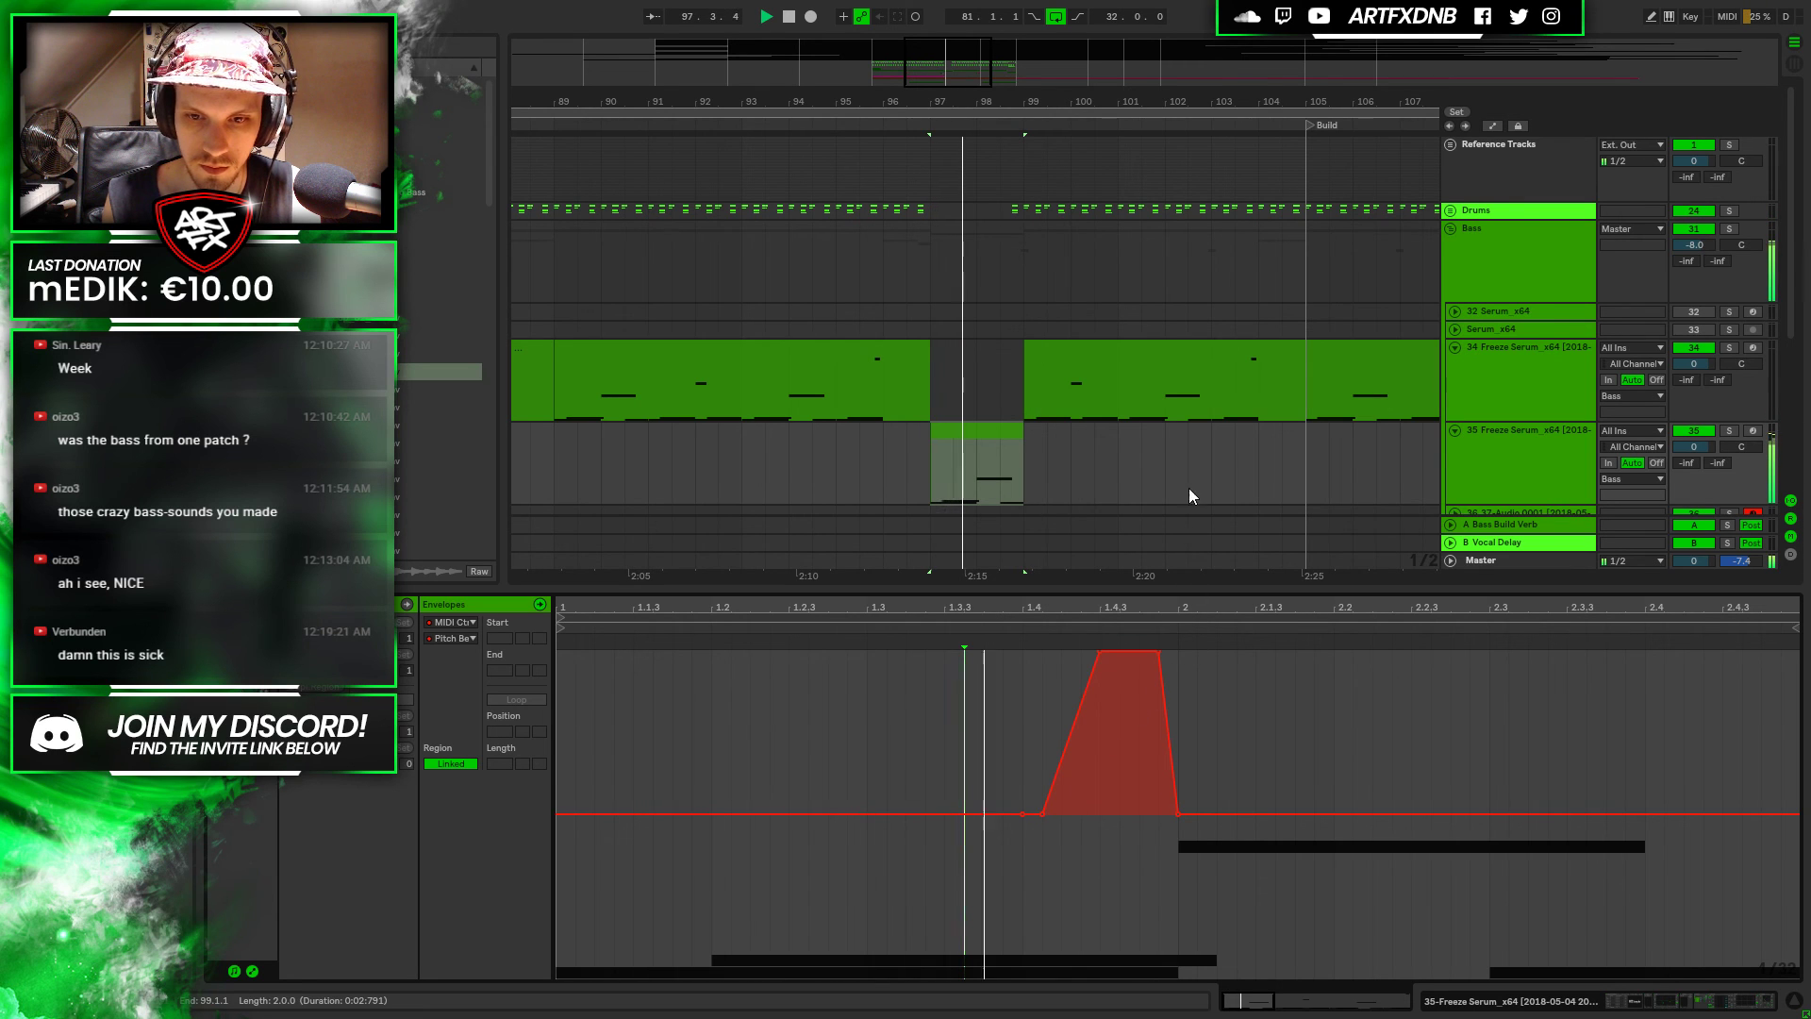
# Start the pitch bend plateau at 1.4.2, set its height to 7671 and pull its end back to just past 1.4.3
pyautogui.moveTo(1101, 655)
pyautogui.moveTo(1101, 655); pyautogui.dragTo(1120, 724)
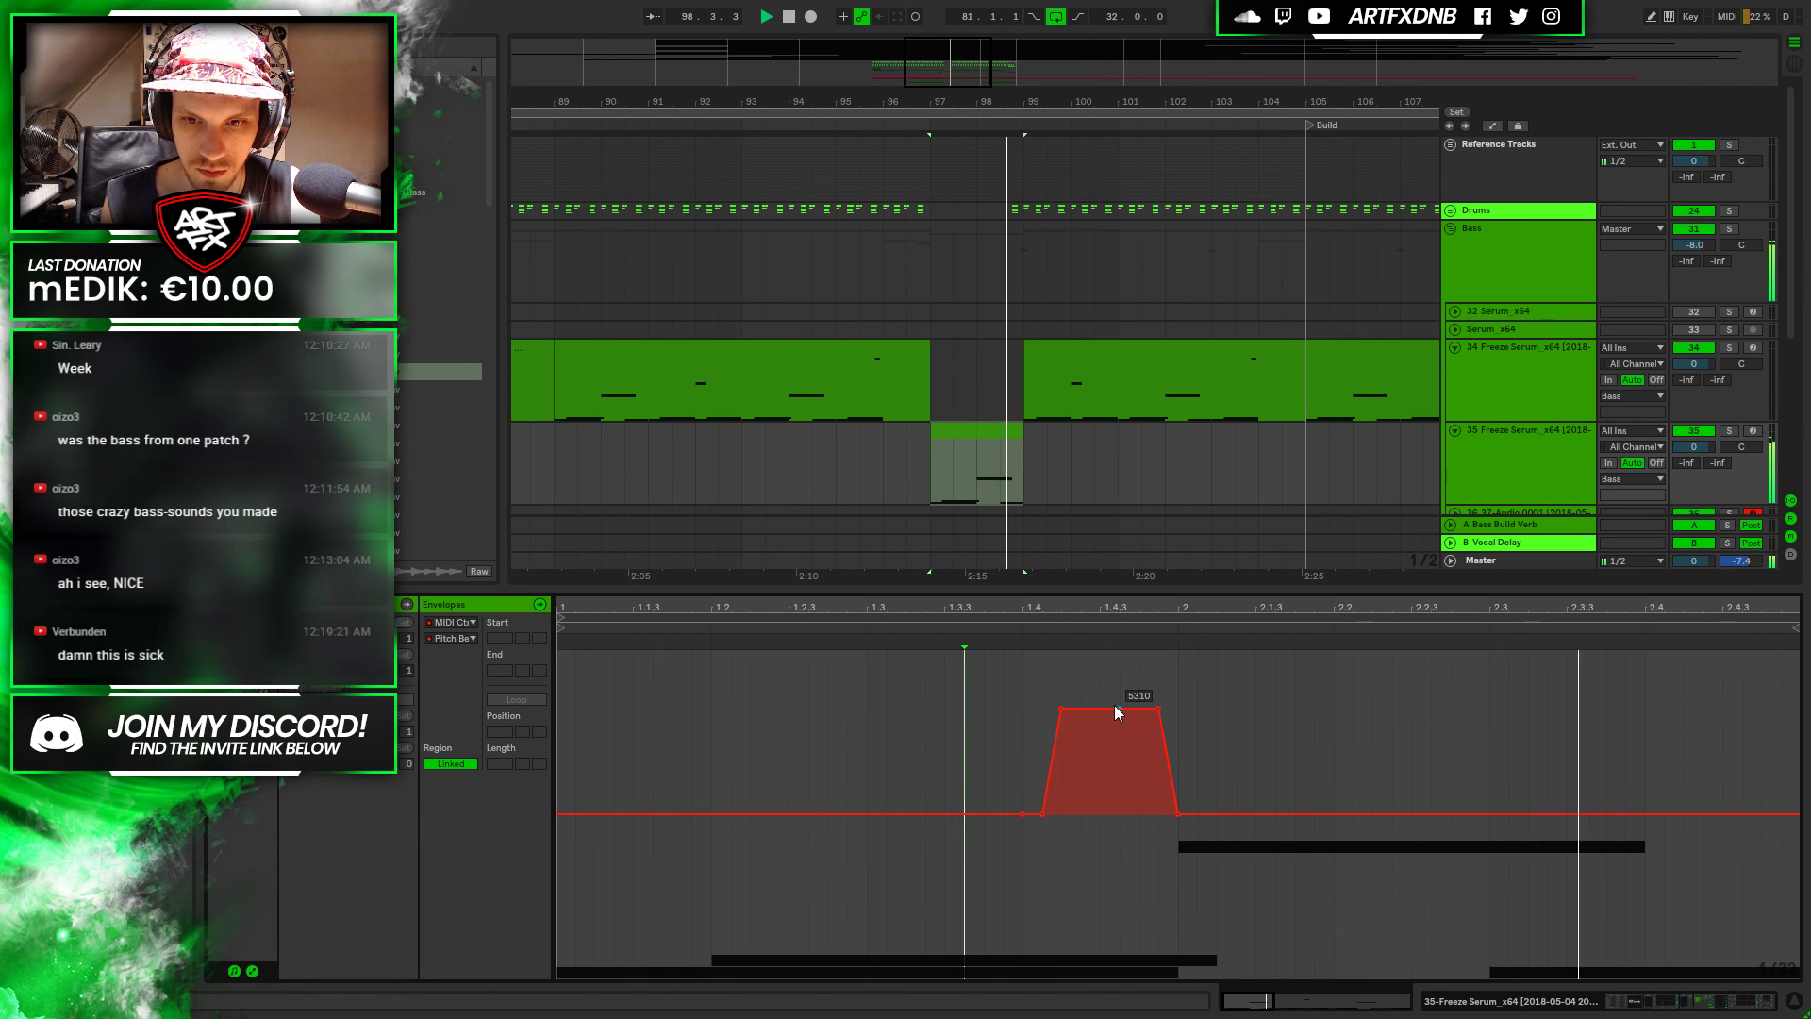
pyautogui.moveTo(1113, 705); pyautogui.dragTo(1115, 679)
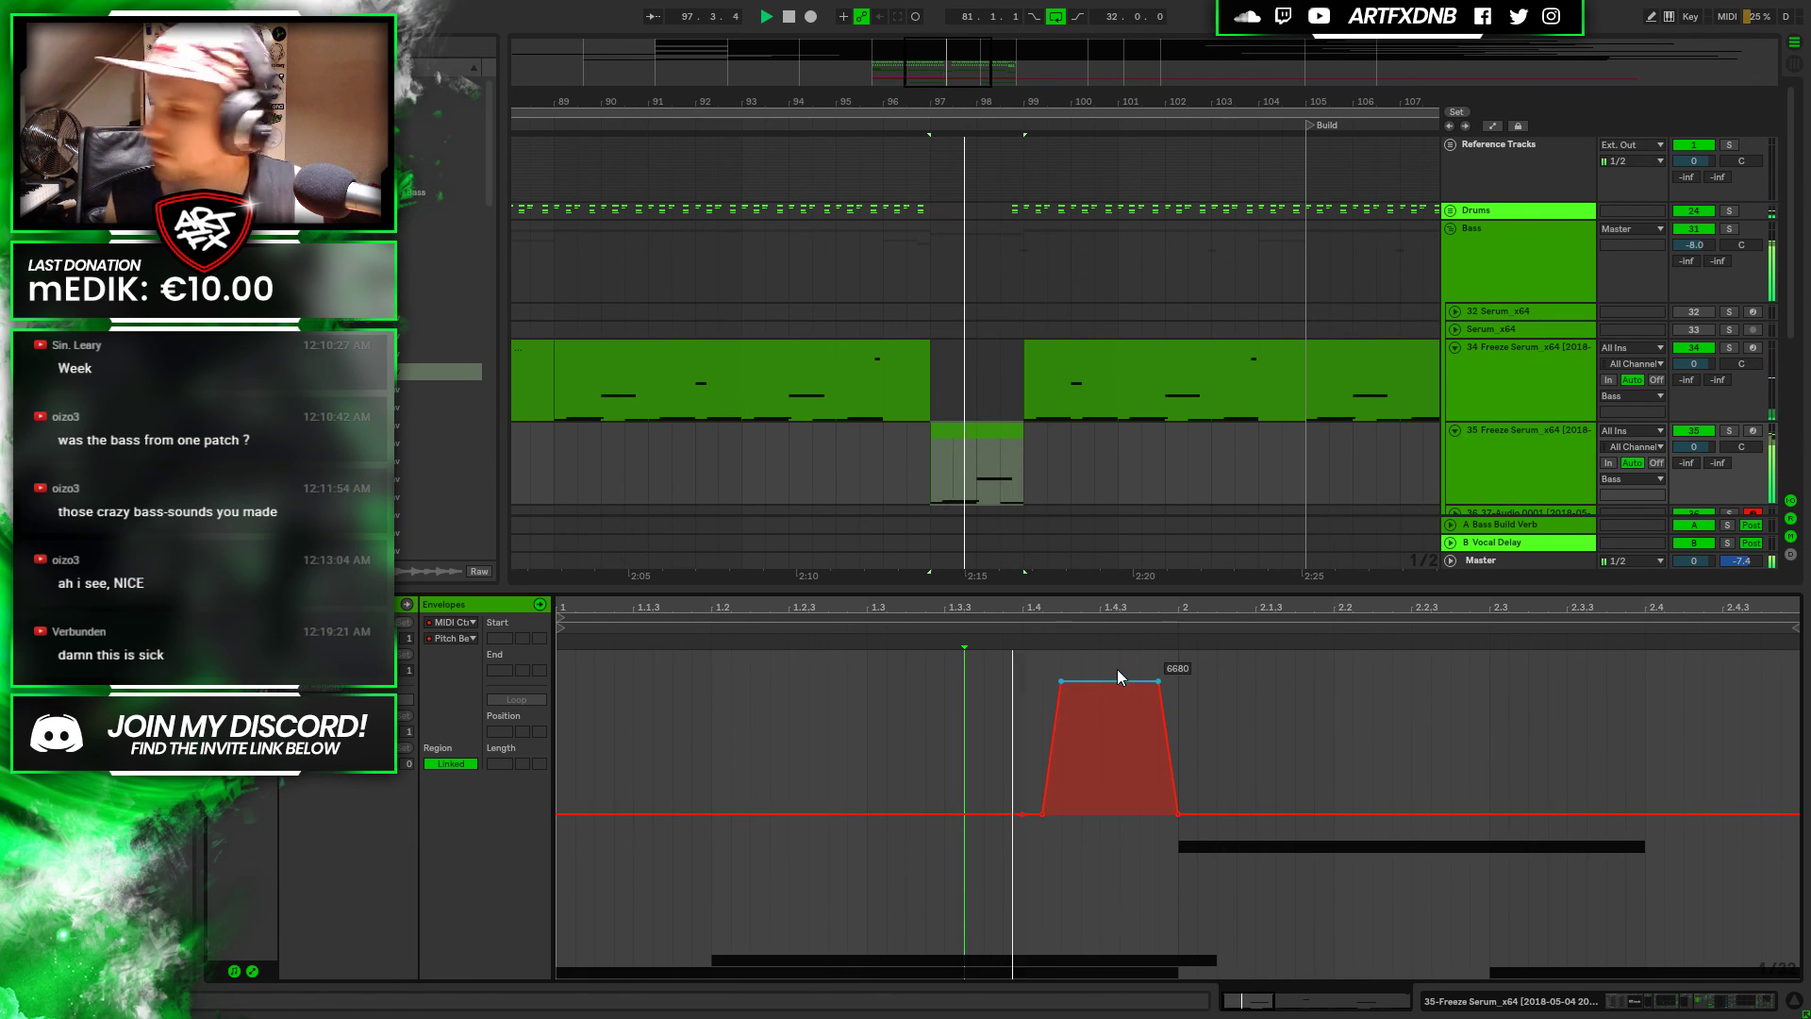
pyautogui.moveTo(1102, 670); pyautogui.dragTo(1103, 651)
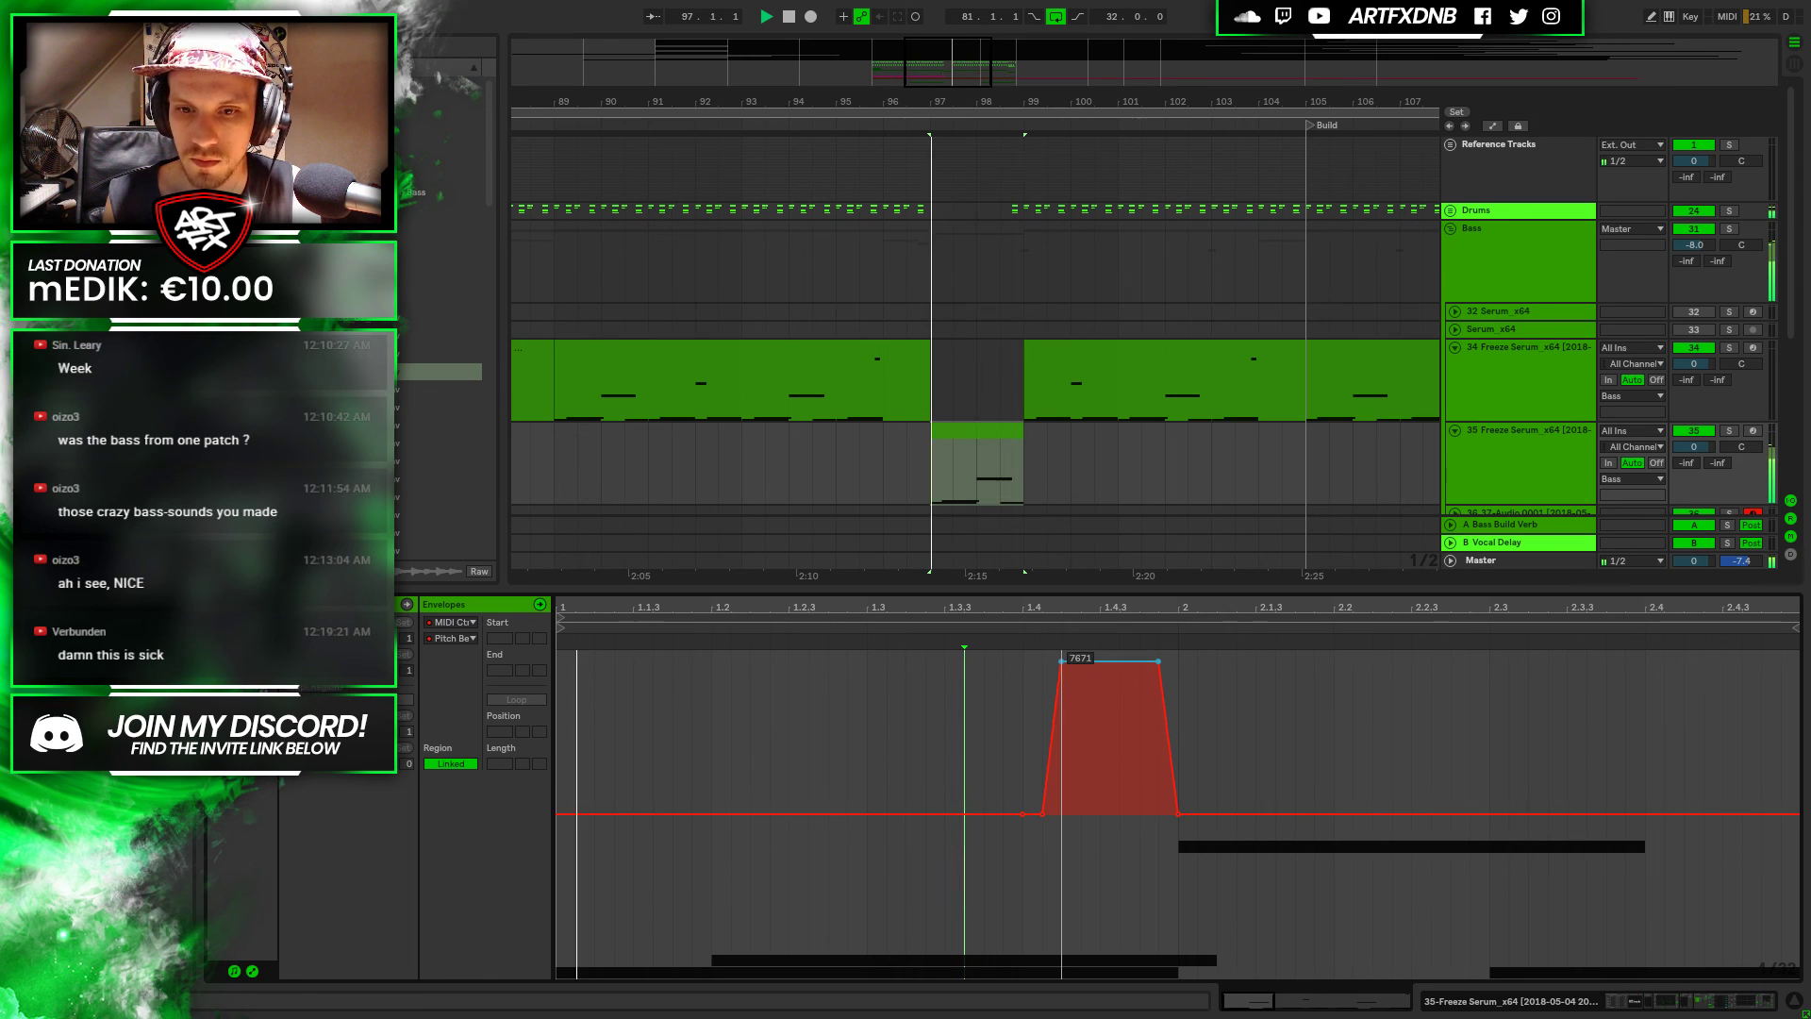
pyautogui.click(1156, 662)
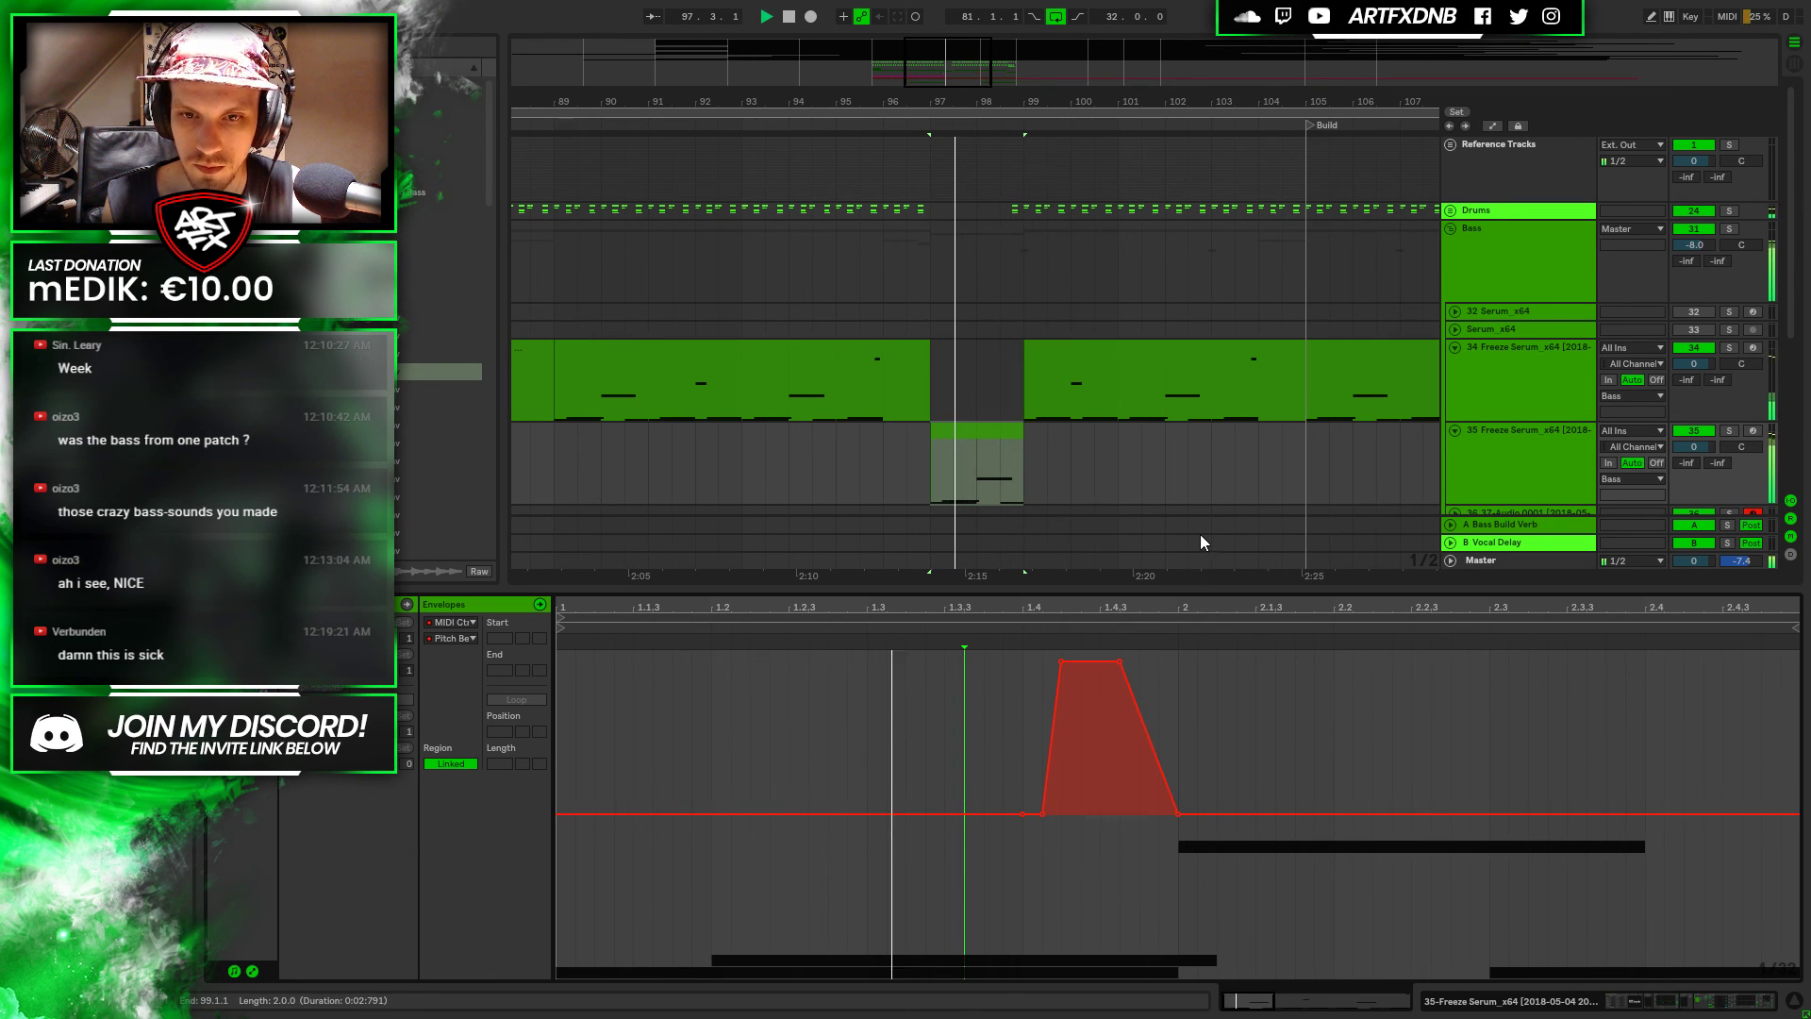
# Add a pitch bend point at 1.4.4, lower the plateau's 1.4.2 point to 5830 and audition the transition from bar 89
pyautogui.click(1142, 688)
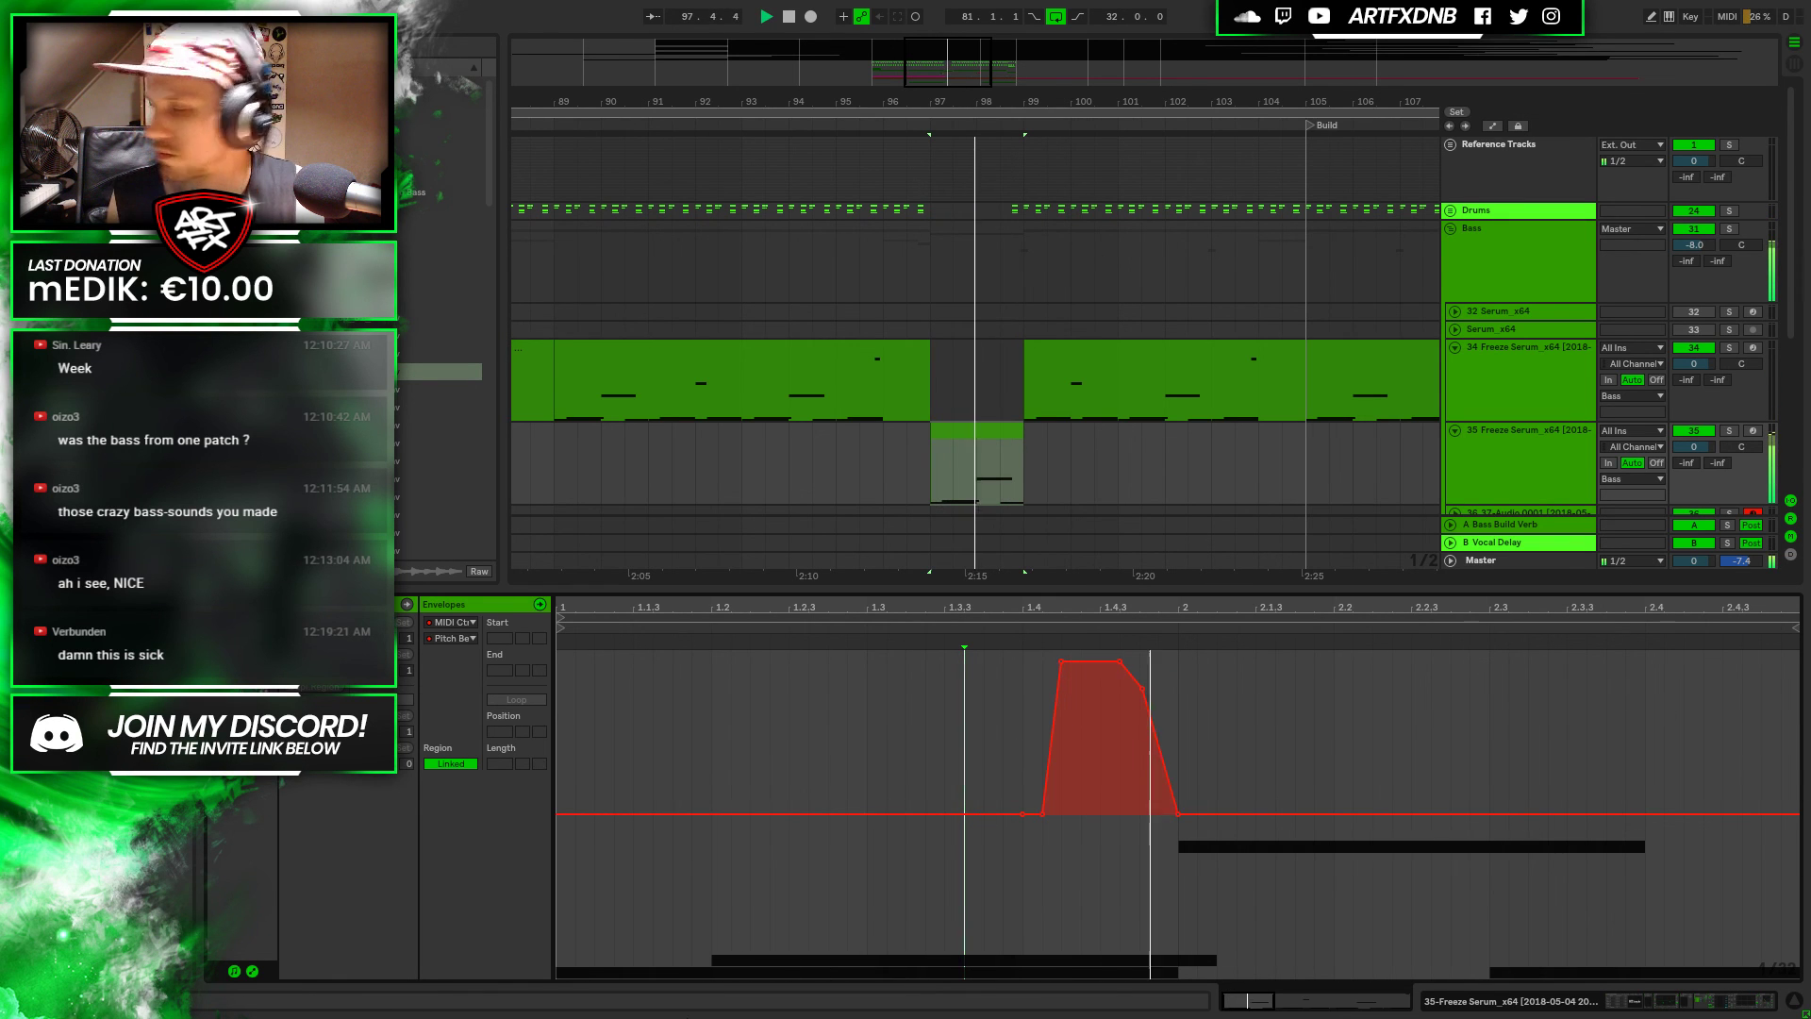
pyautogui.moveTo(1063, 663); pyautogui.dragTo(1061, 698)
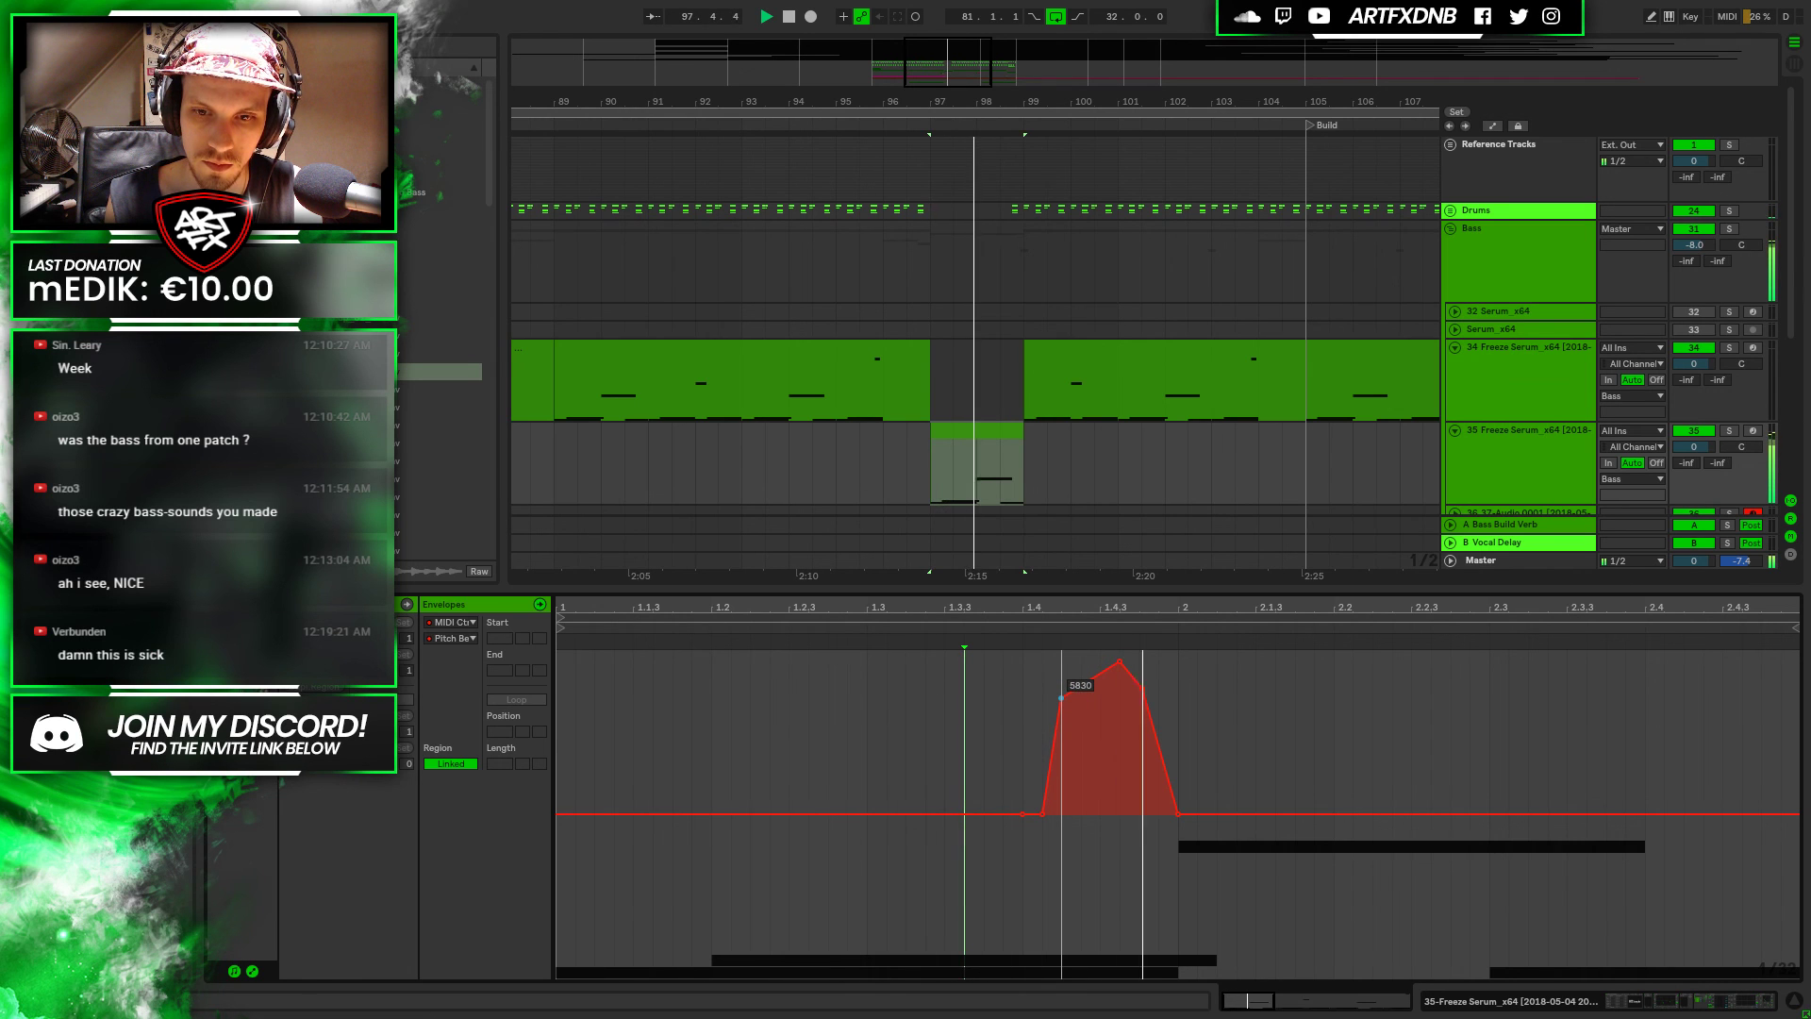
pyautogui.click(838, 466)
pyautogui.press('space')
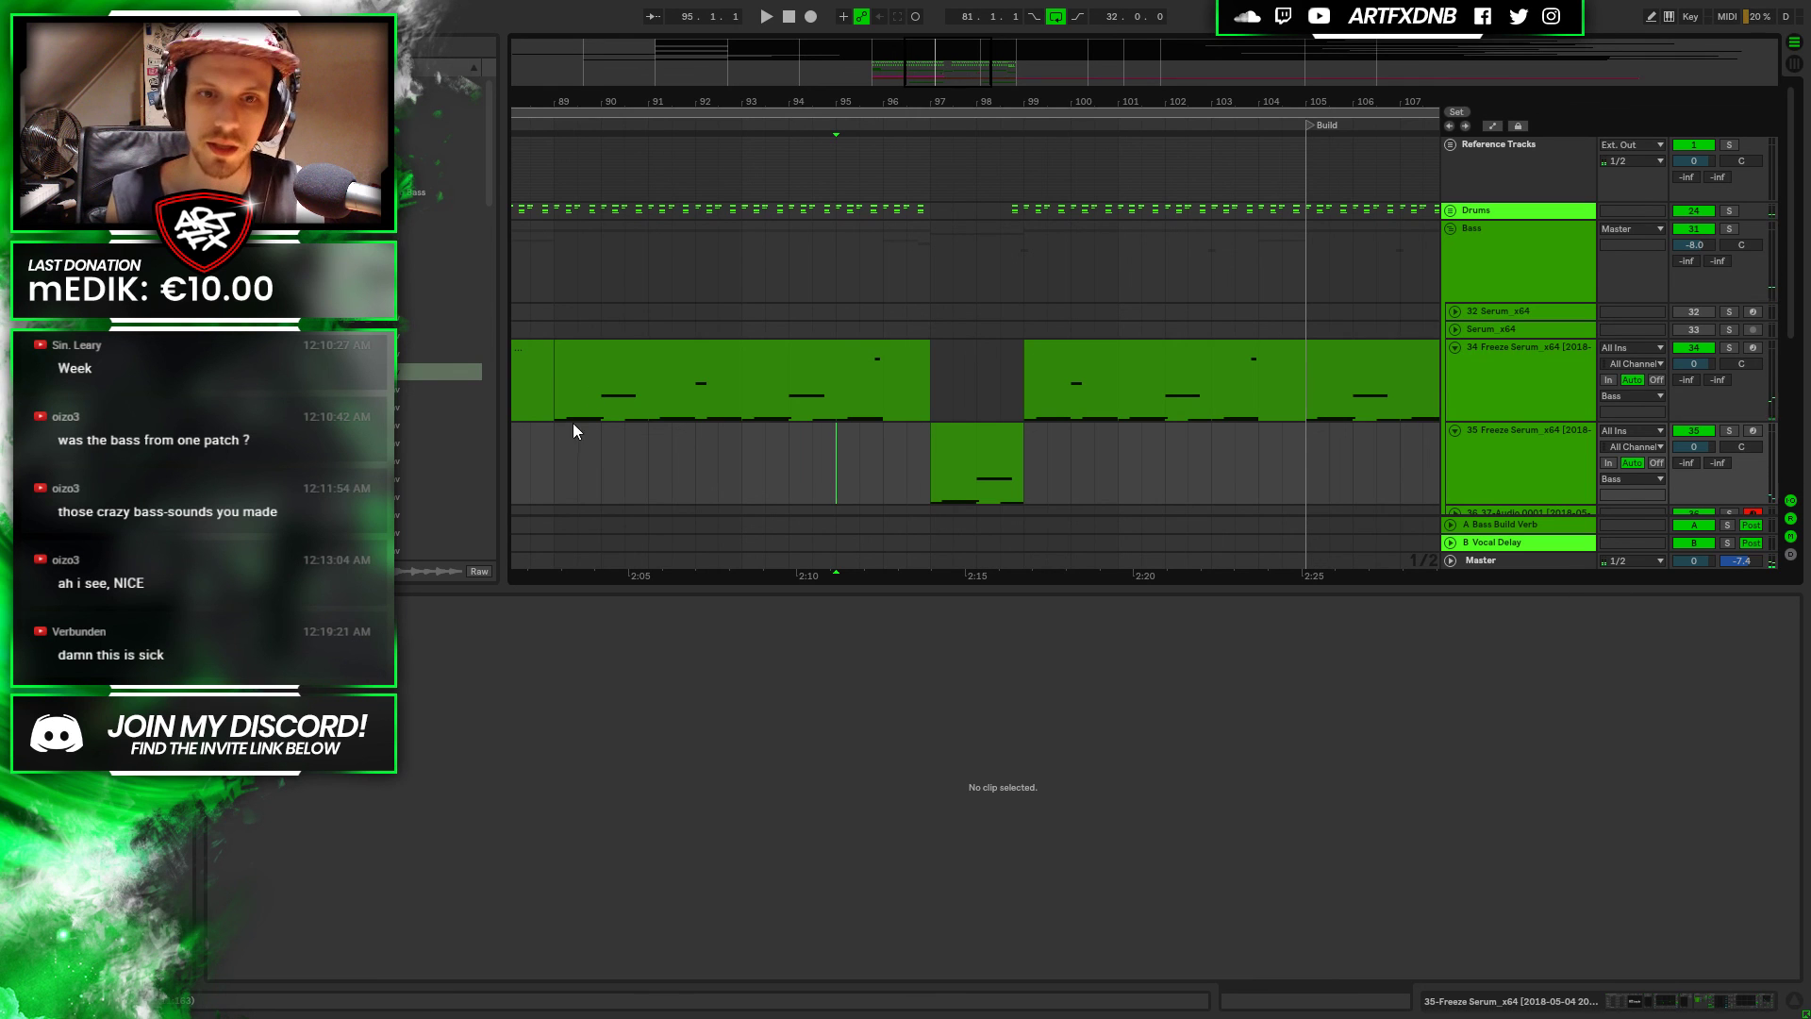
pyautogui.press('space')
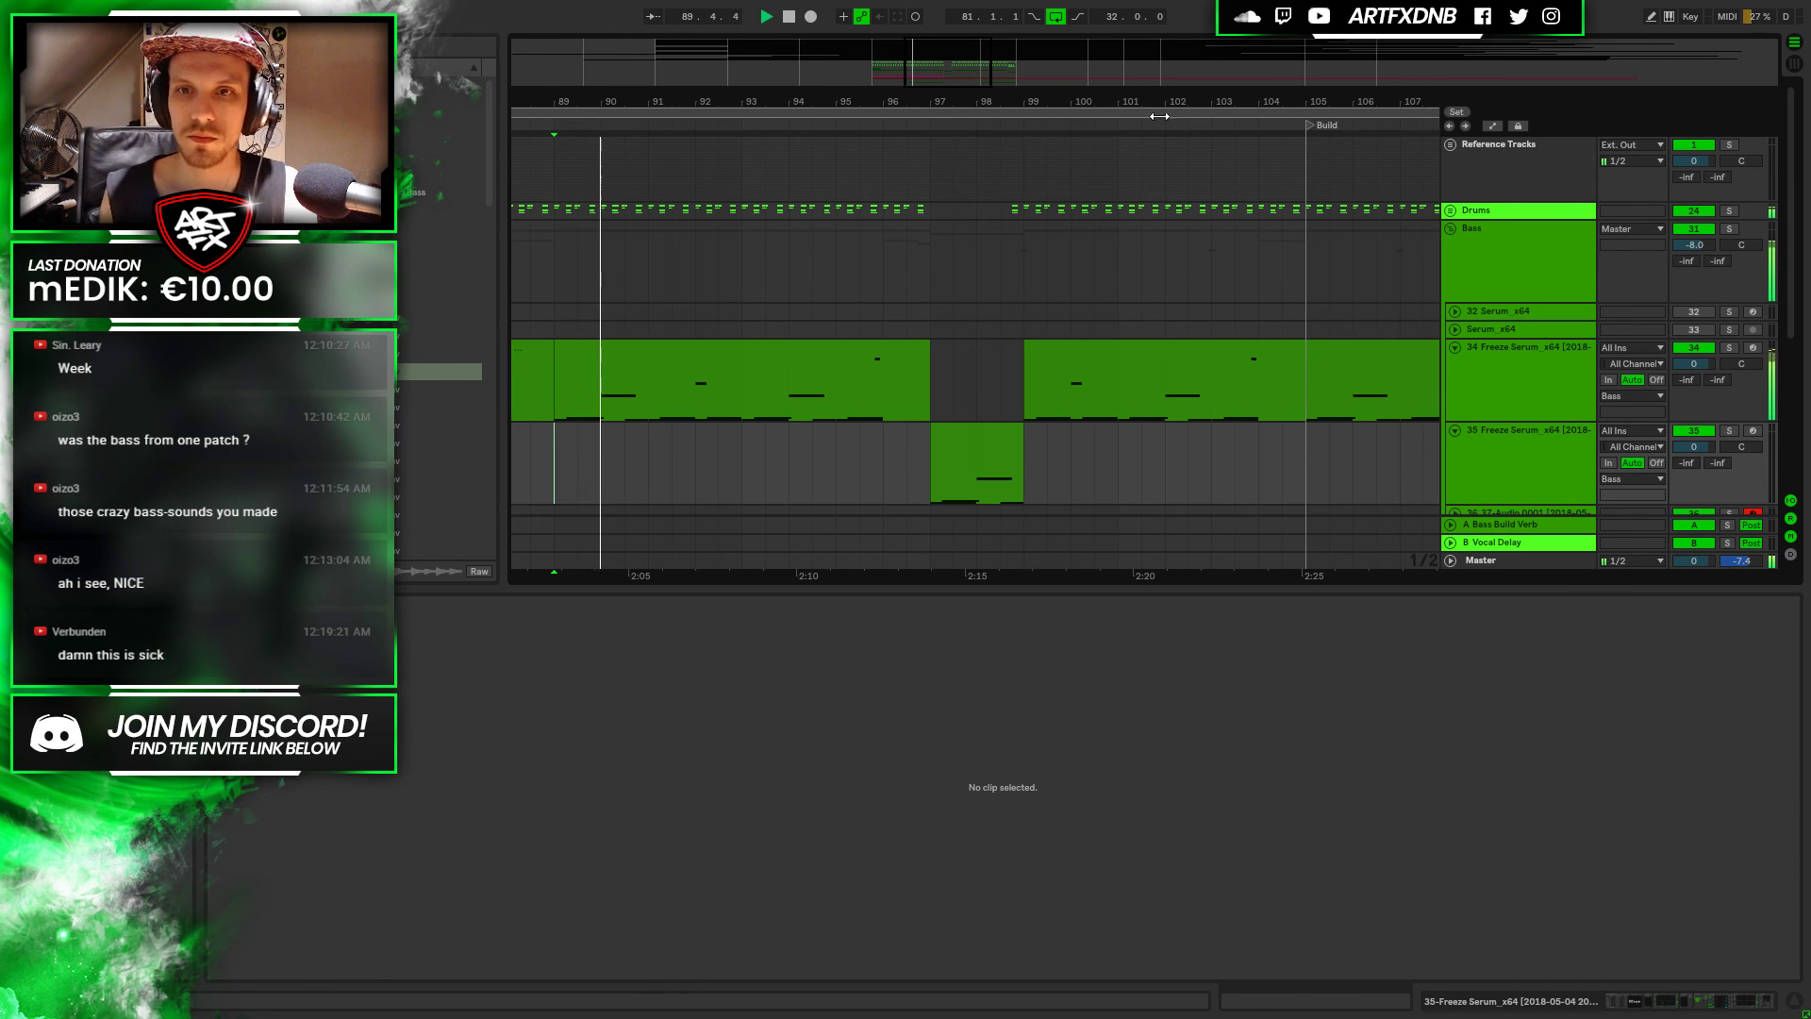
# Move the bass section from bar 105 to 107 from track 34 down to track 35
pyautogui.press('-')
pyautogui.press('-')
pyautogui.moveTo(979, 413)
pyautogui.mouseDown()
pyautogui.moveTo(1027, 402)
pyautogui.moveTo(990, 438)
pyautogui.mouseUp()
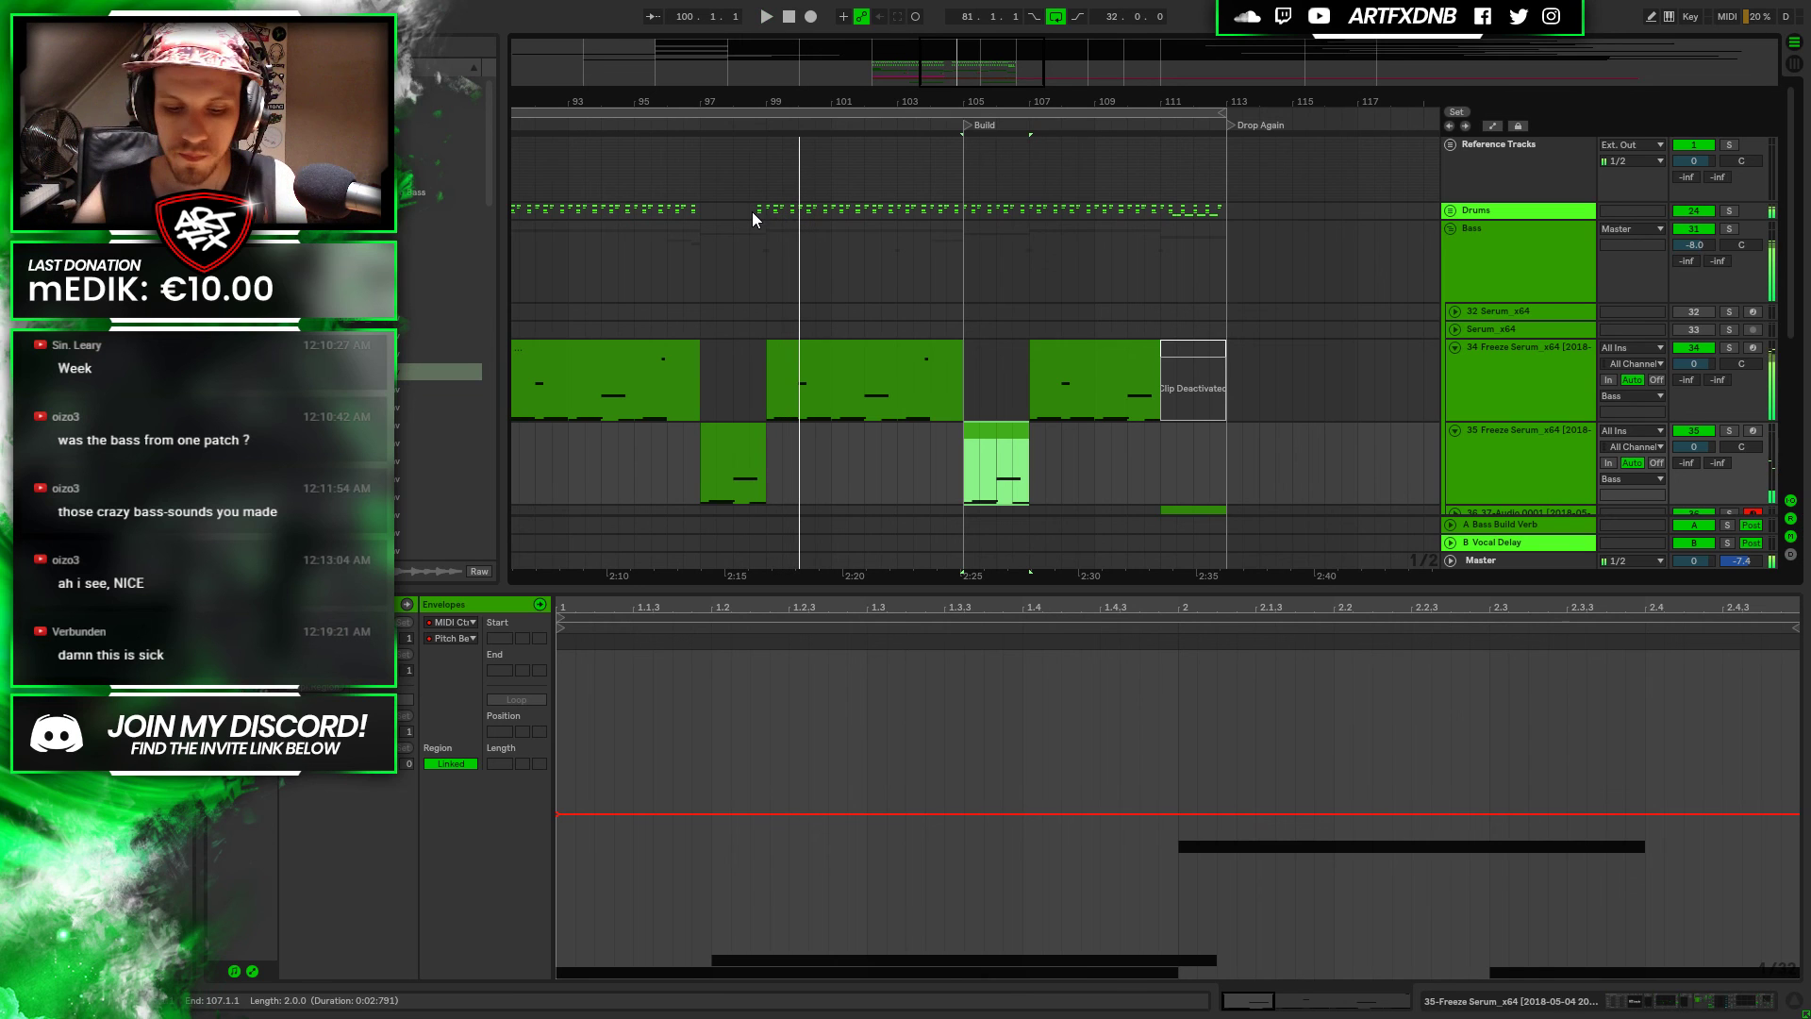
# In the bar 97 clip, pull the pitch bend below zero from 1.3, holding it flat from 1.3.2 to 1.4, and audition it
pyautogui.click(723, 456)
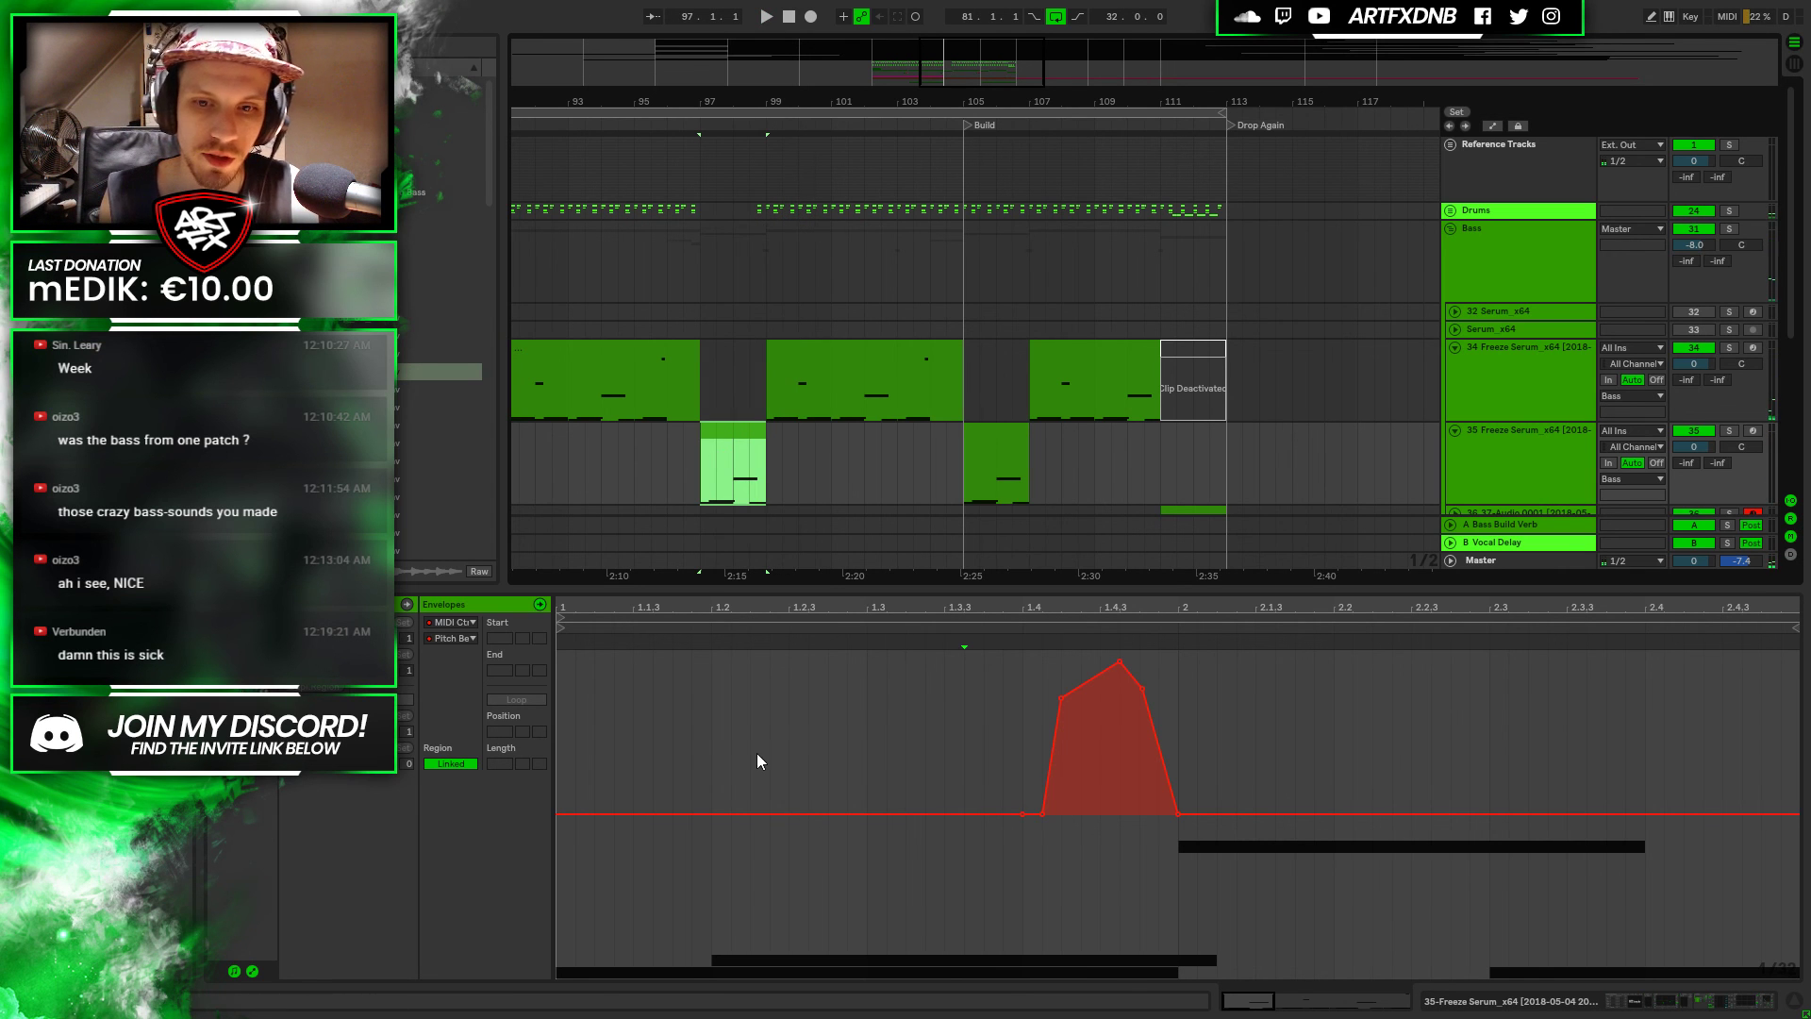
pyautogui.moveTo(811, 600); pyautogui.dragTo(782, 609)
pyautogui.click(829, 813)
pyautogui.click(861, 813)
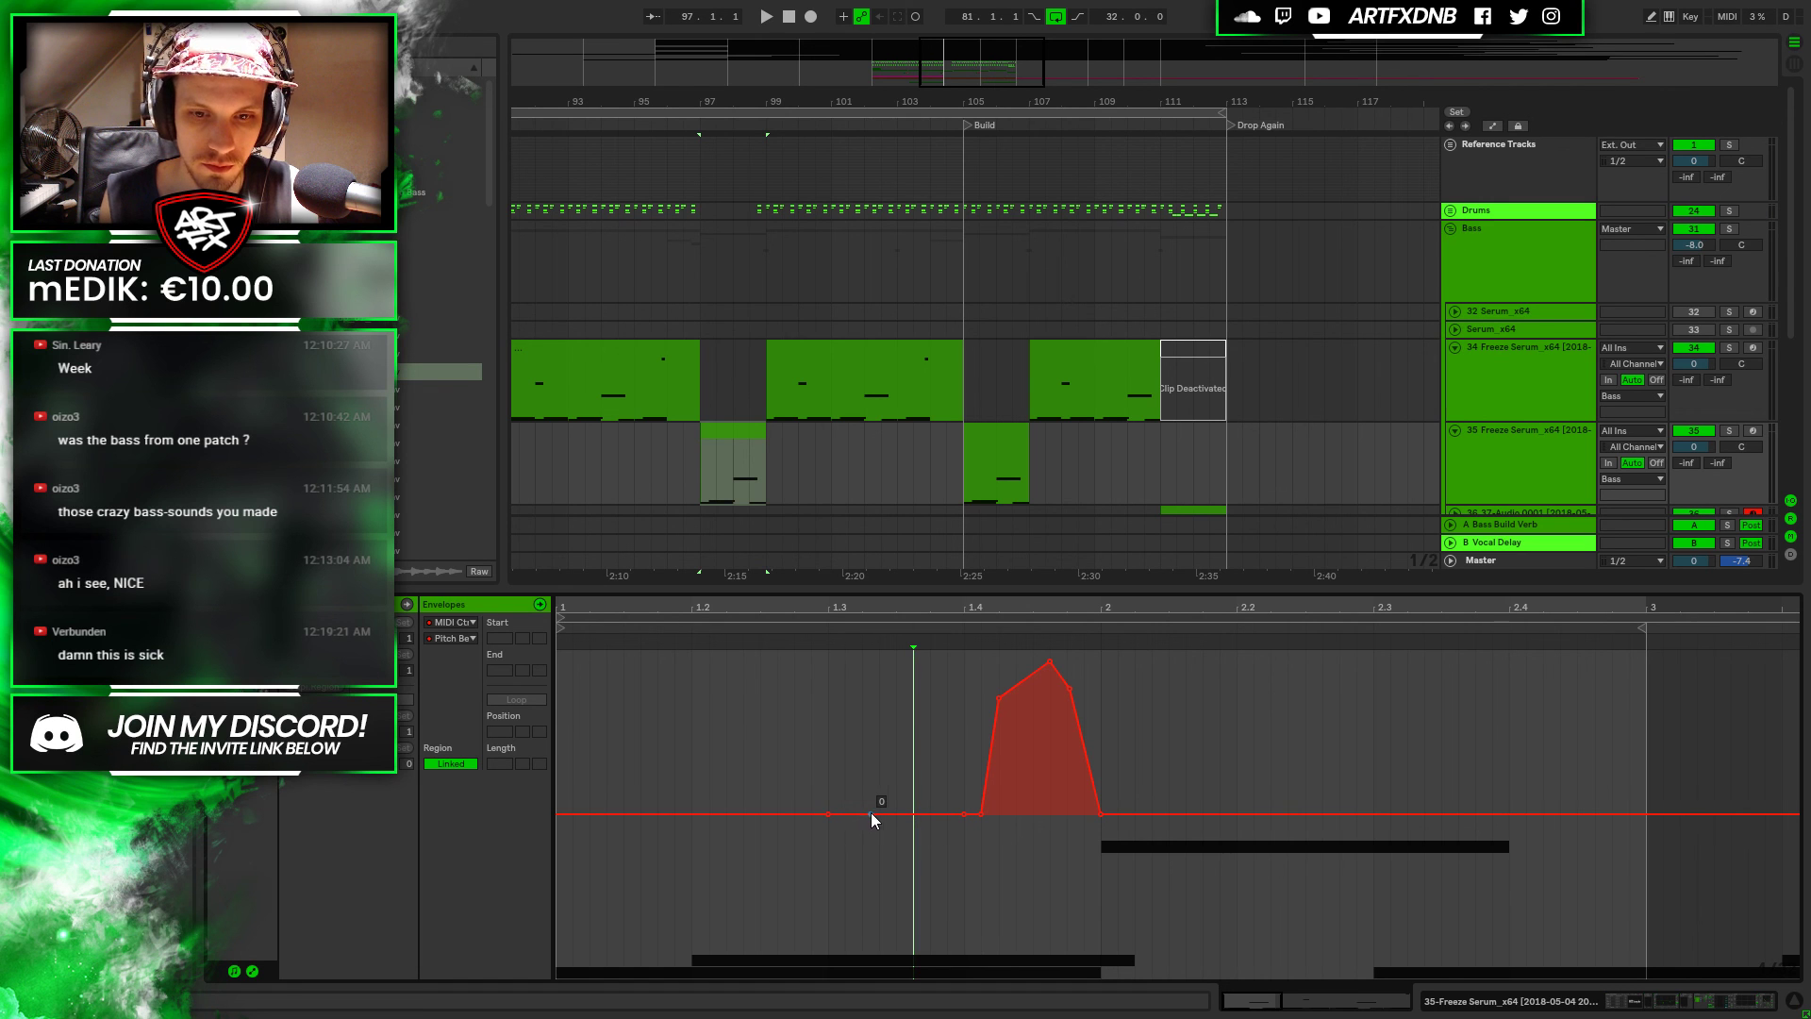
pyautogui.moveTo(902, 812); pyautogui.dragTo(901, 870)
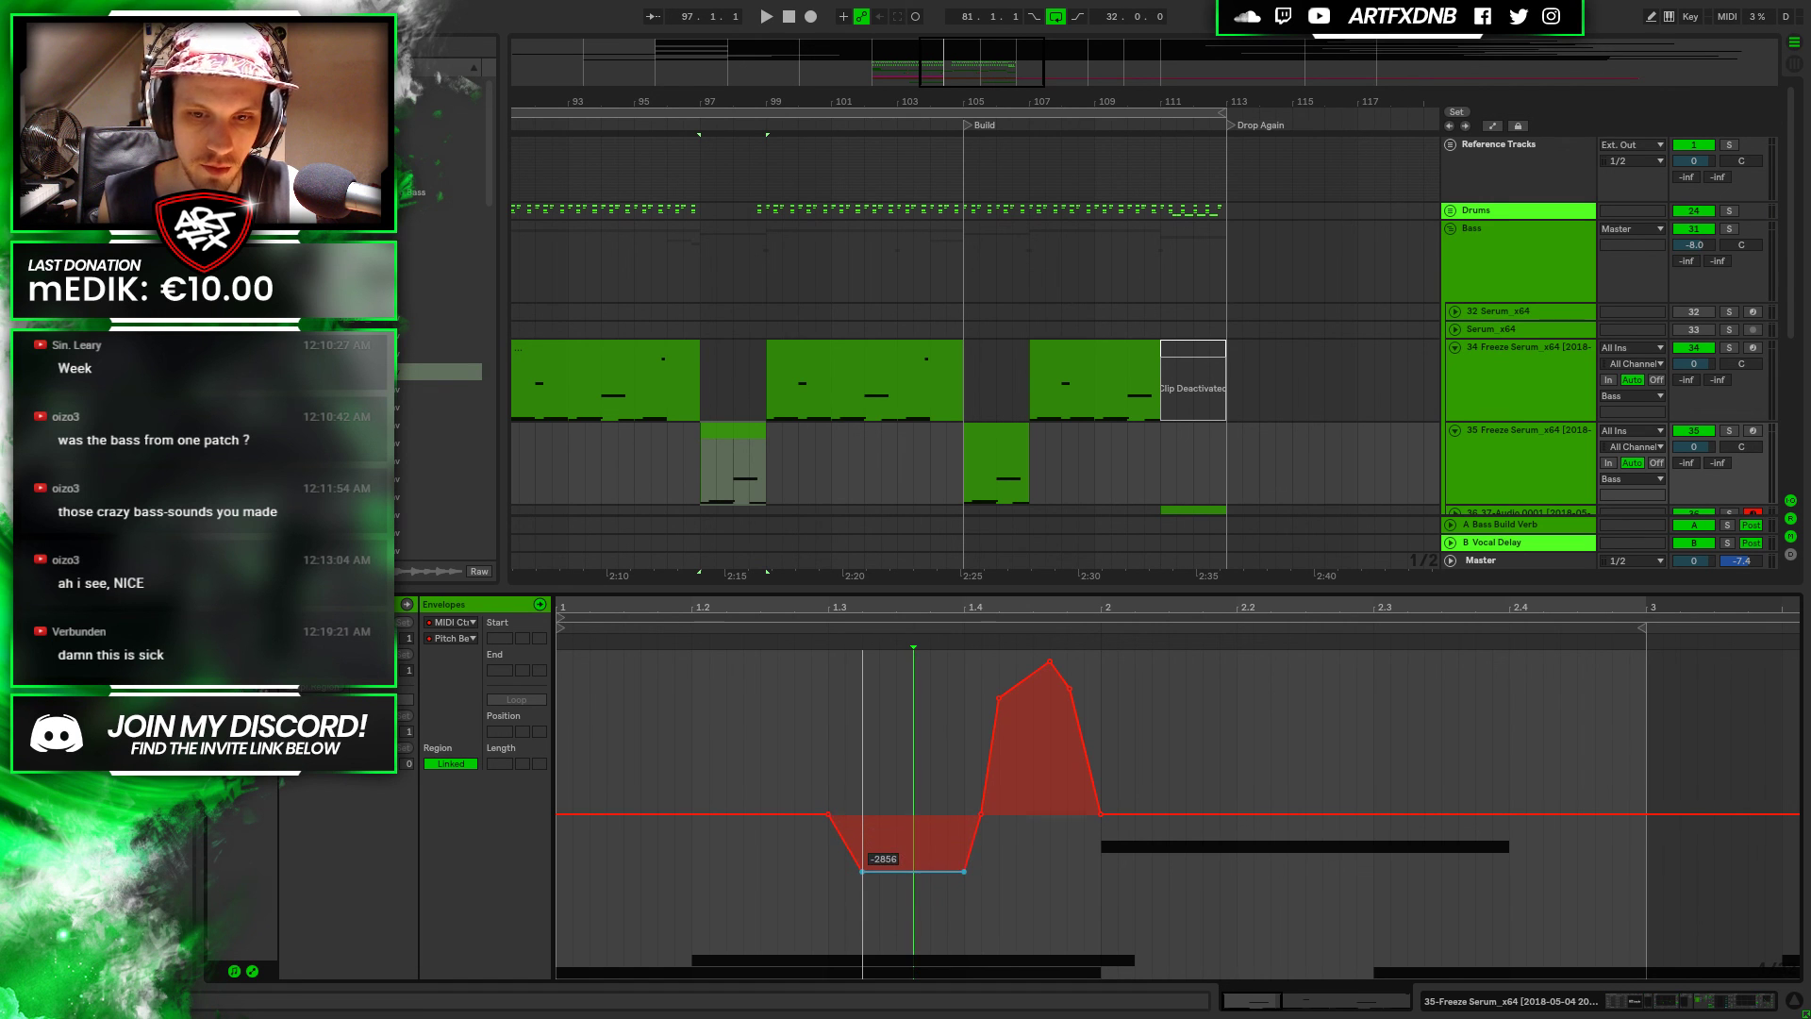
pyautogui.click(696, 473)
pyautogui.press('space')
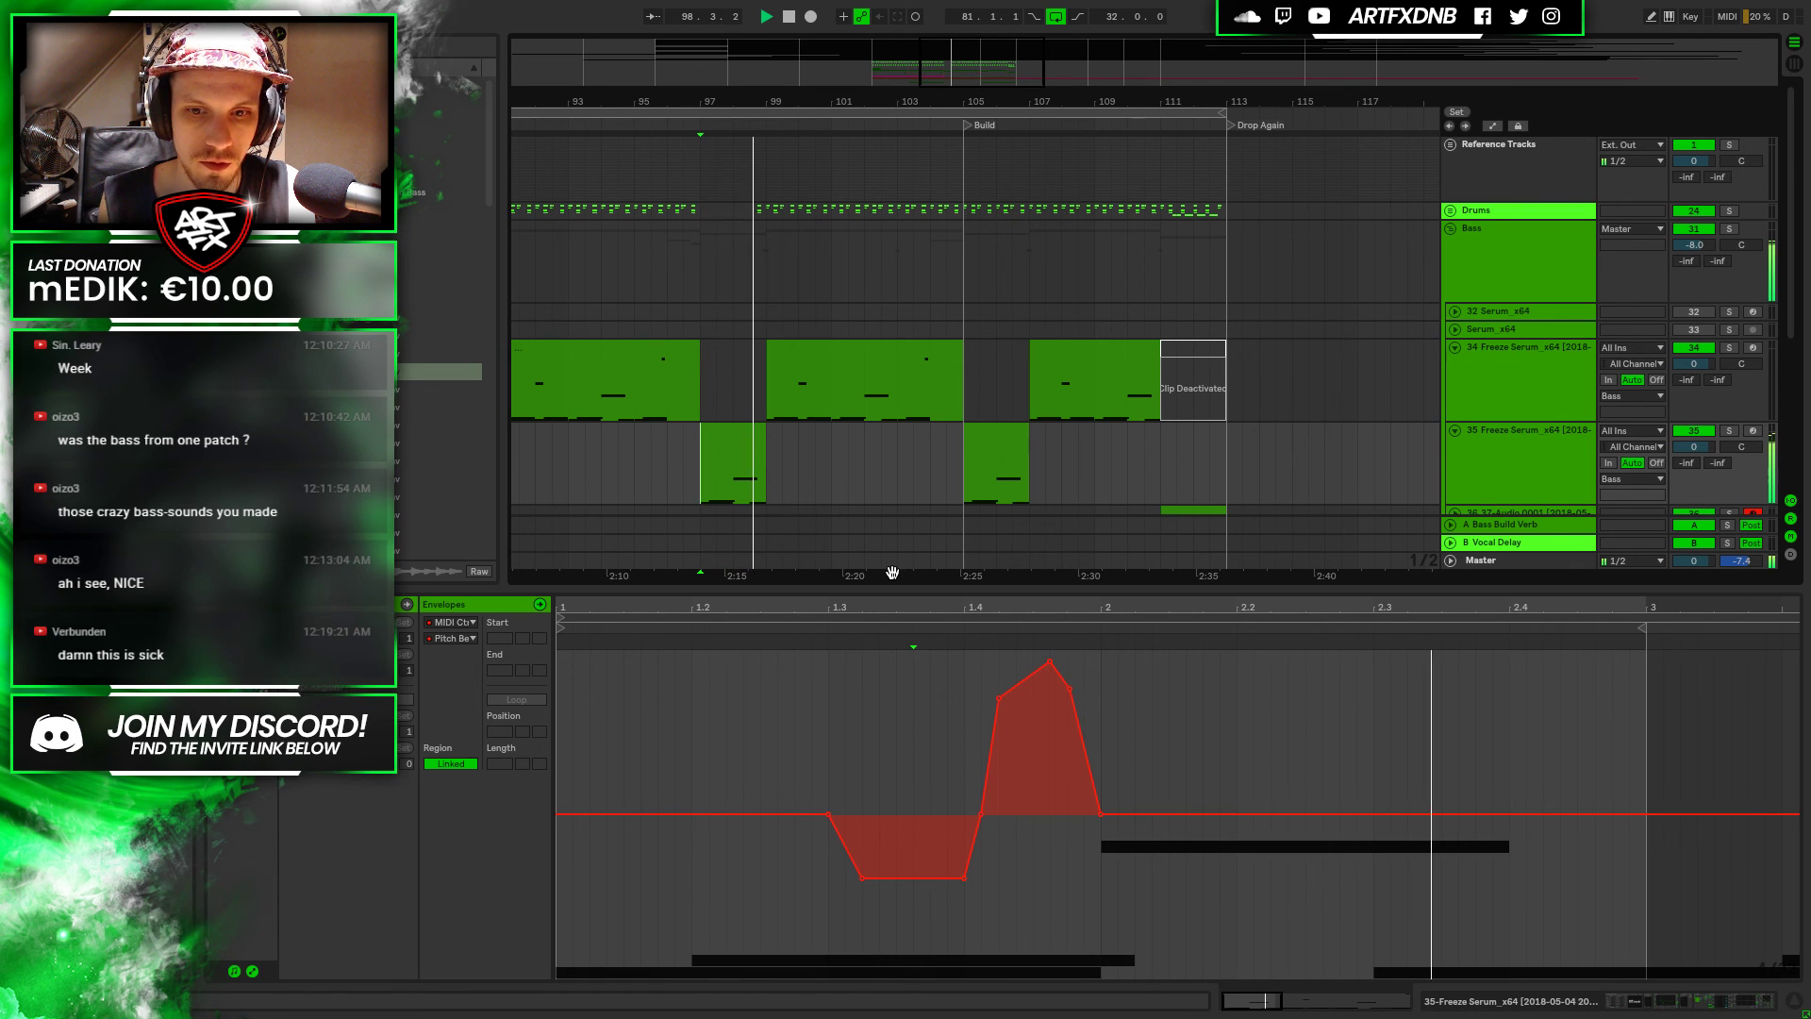
# Copy the bar 97 clip over the bar 105 clip on track 35, then audition bar 105 and the passage from bar 93
pyautogui.moveTo(739, 449); pyautogui.dragTo(1009, 459)
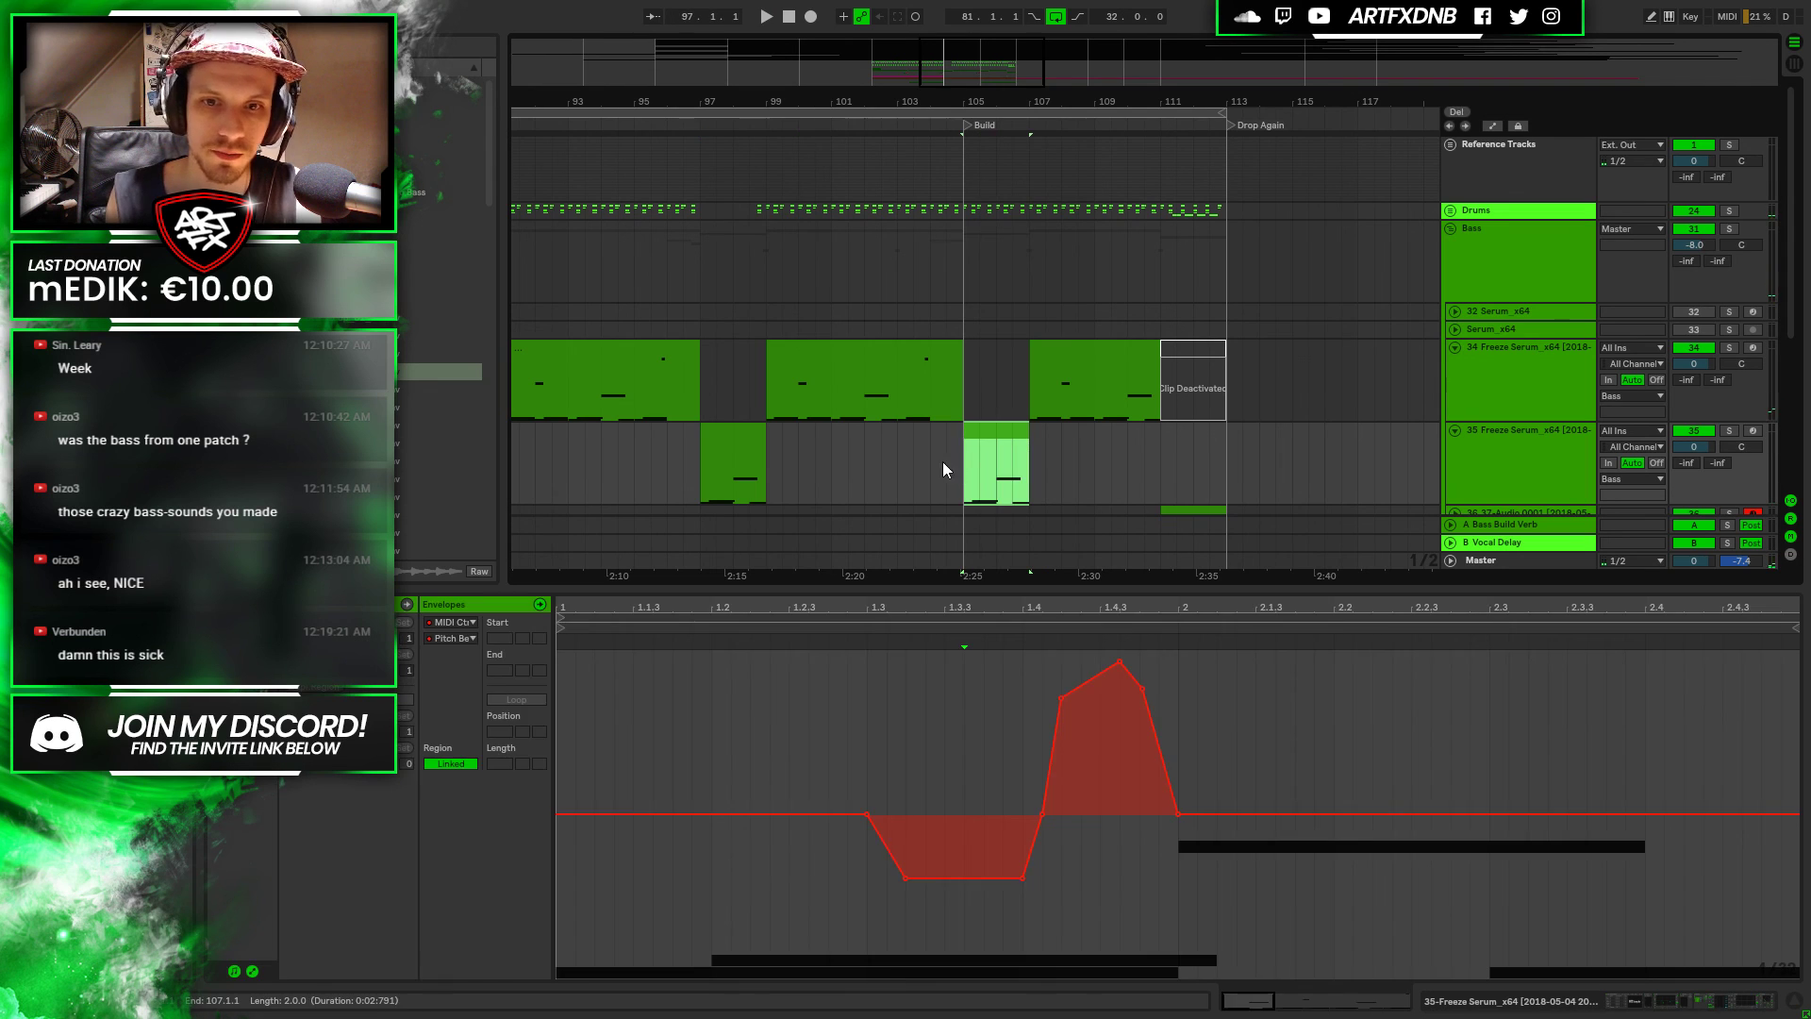
pyautogui.click(947, 462)
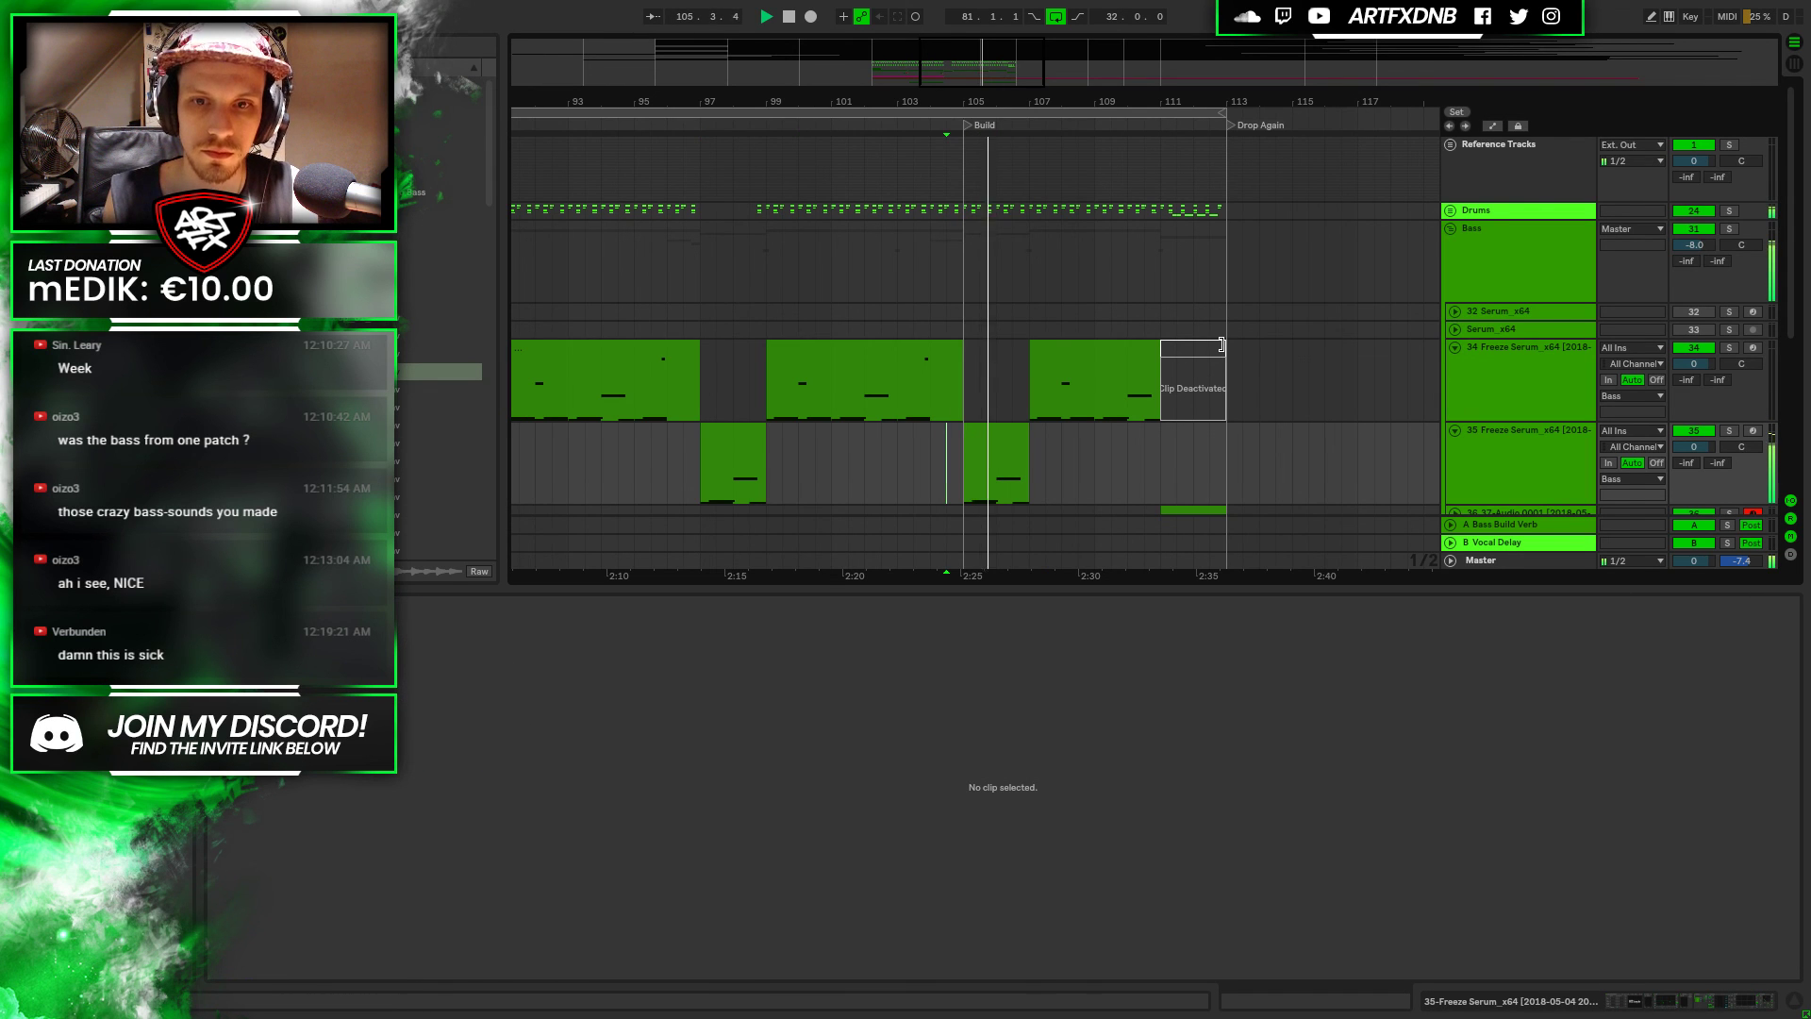
pyautogui.press('space')
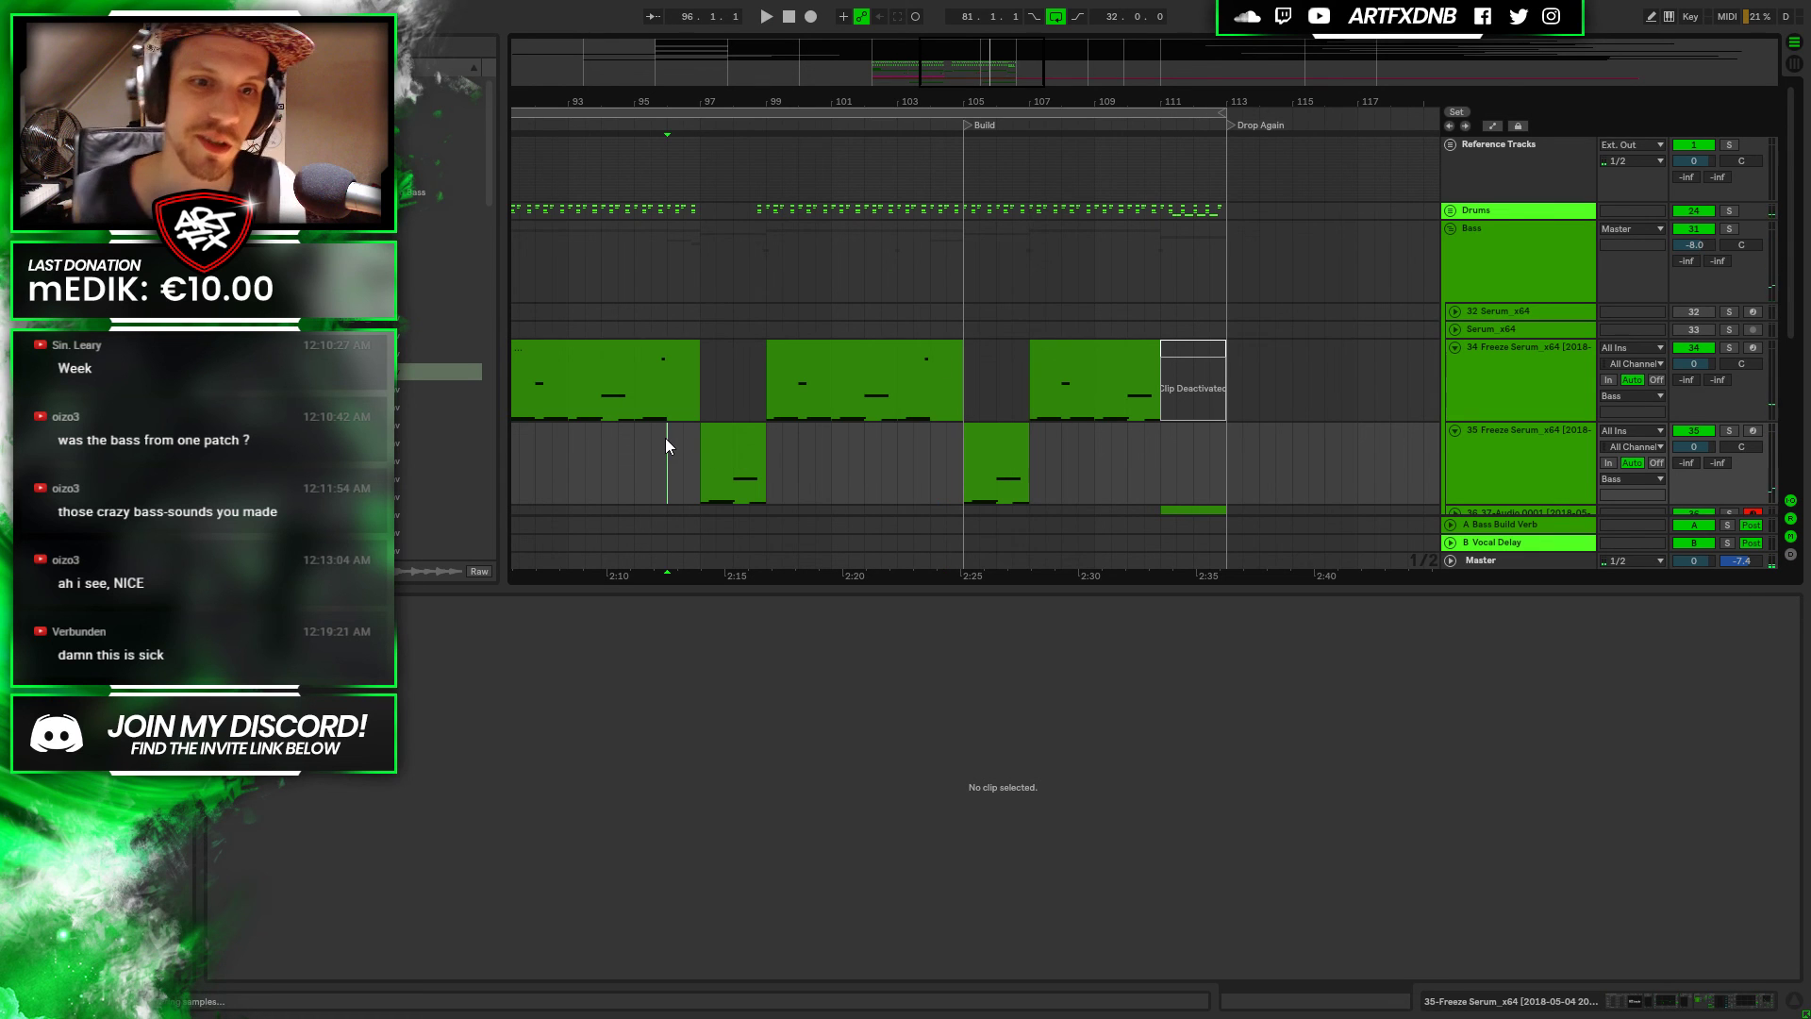
pyautogui.click(568, 449)
pyautogui.press('space')
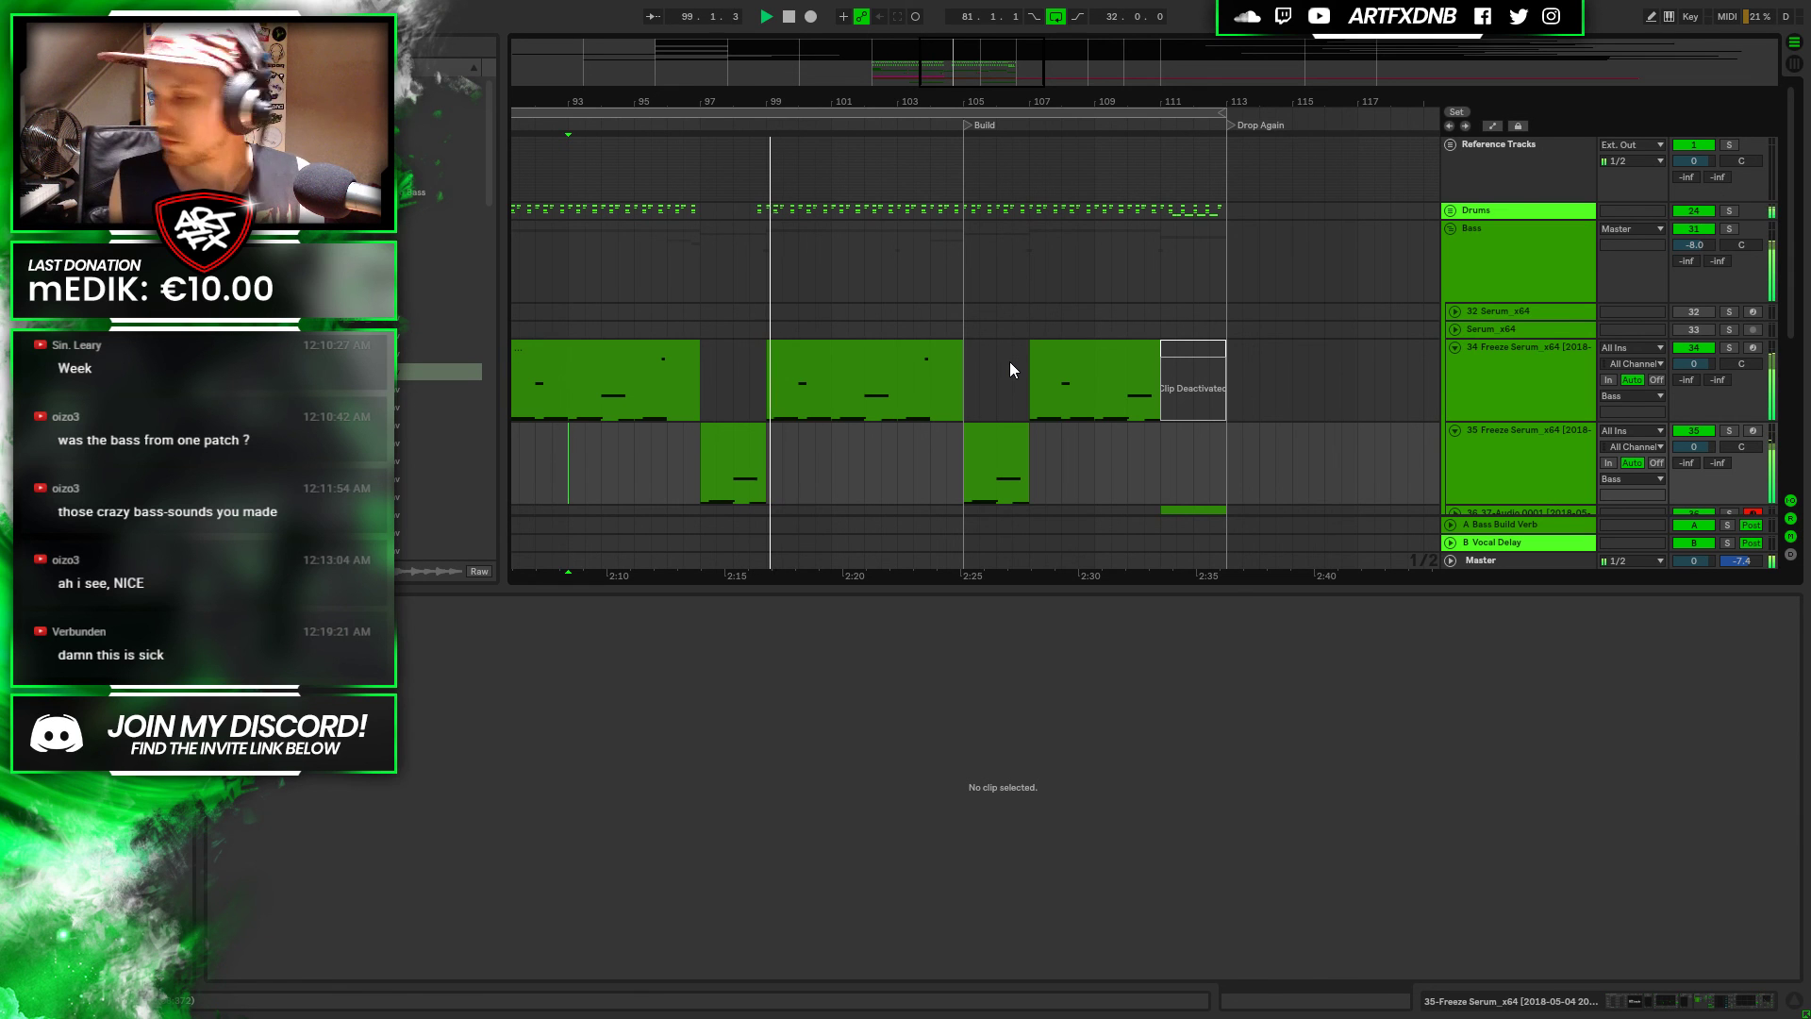
# Add a second pitch bend bump to the bar 97 clip, peaking at 2997 on 2.1.2 and returning to zero at 2.4, and audition it
pyautogui.click(710, 447)
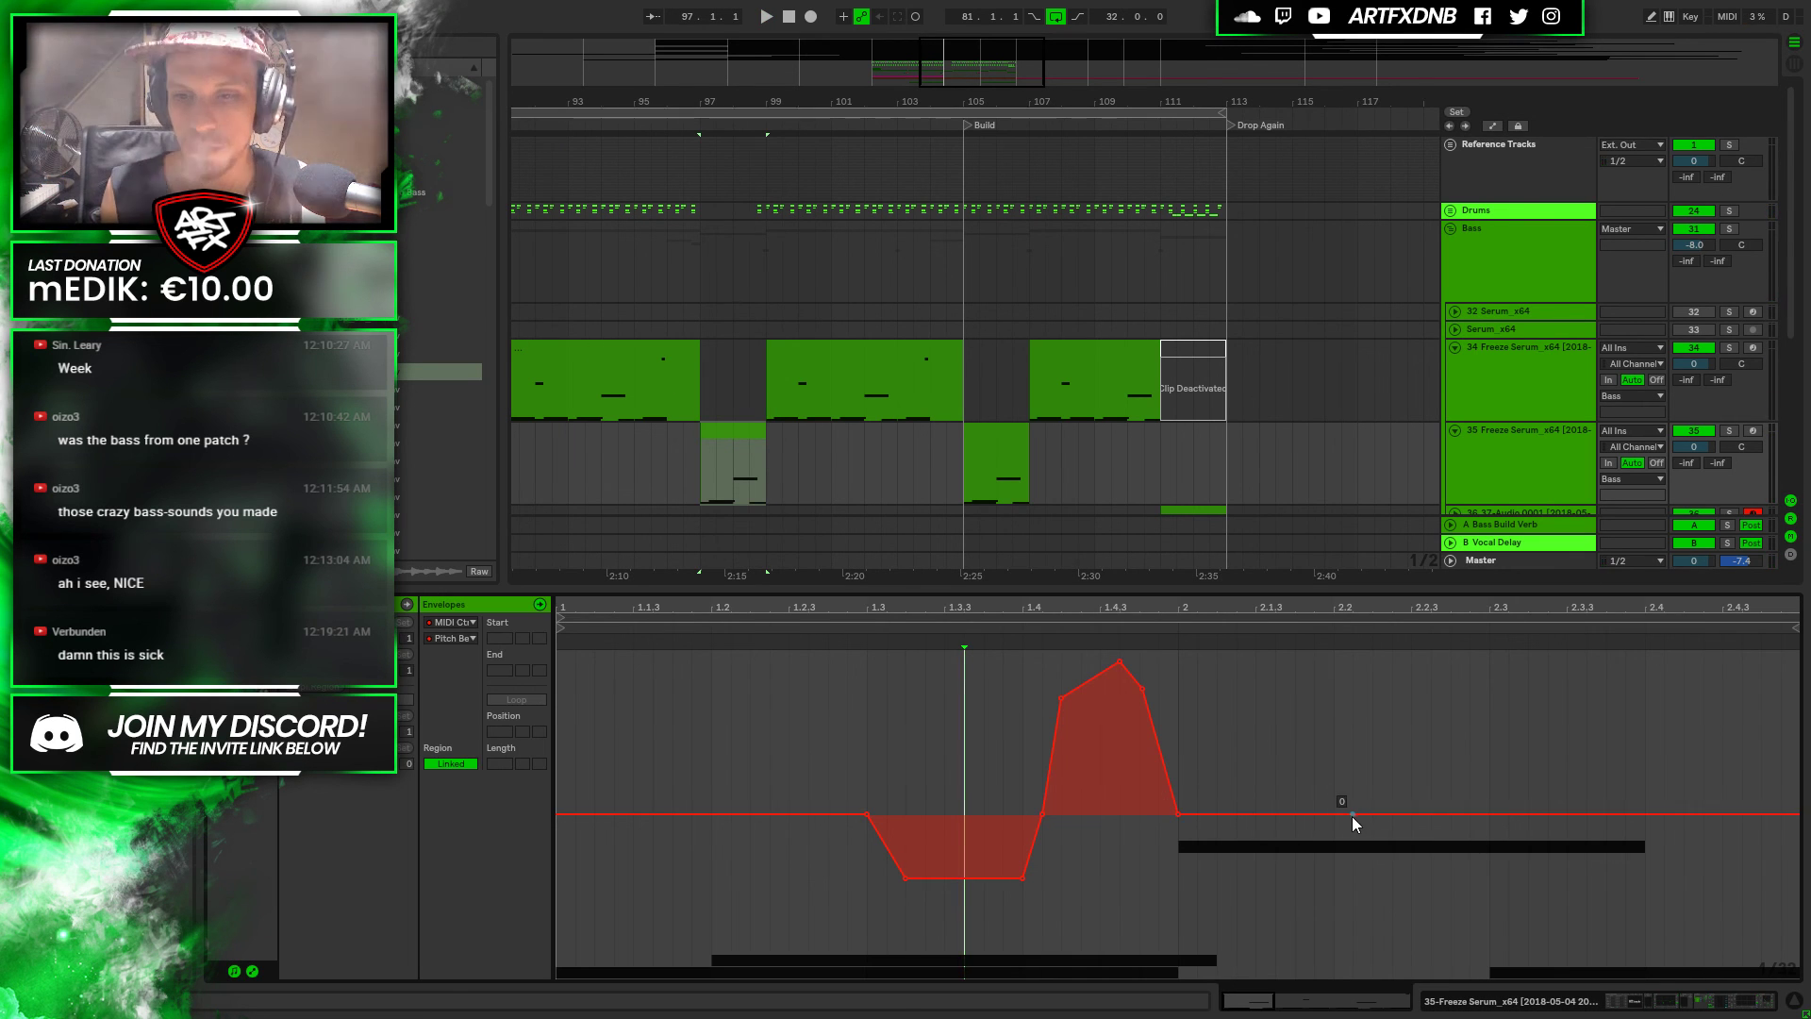
pyautogui.click(1218, 813)
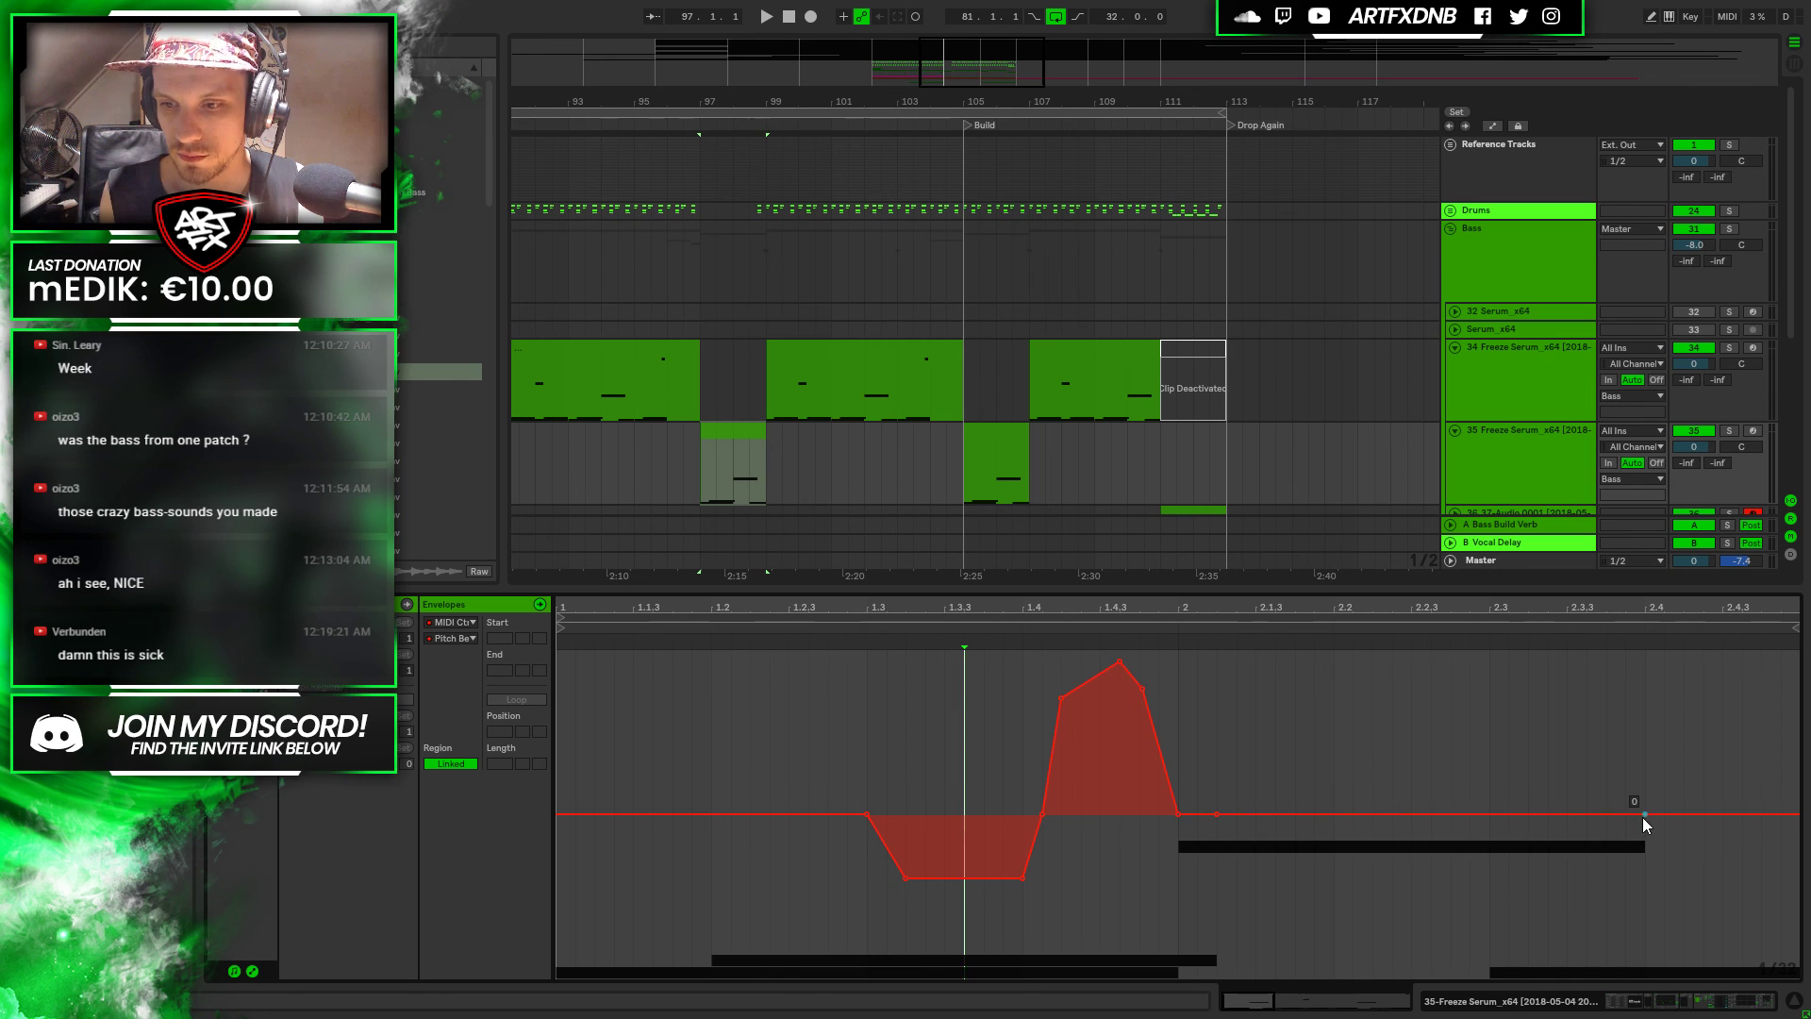
pyautogui.moveTo(1217, 813); pyautogui.dragTo(1219, 758)
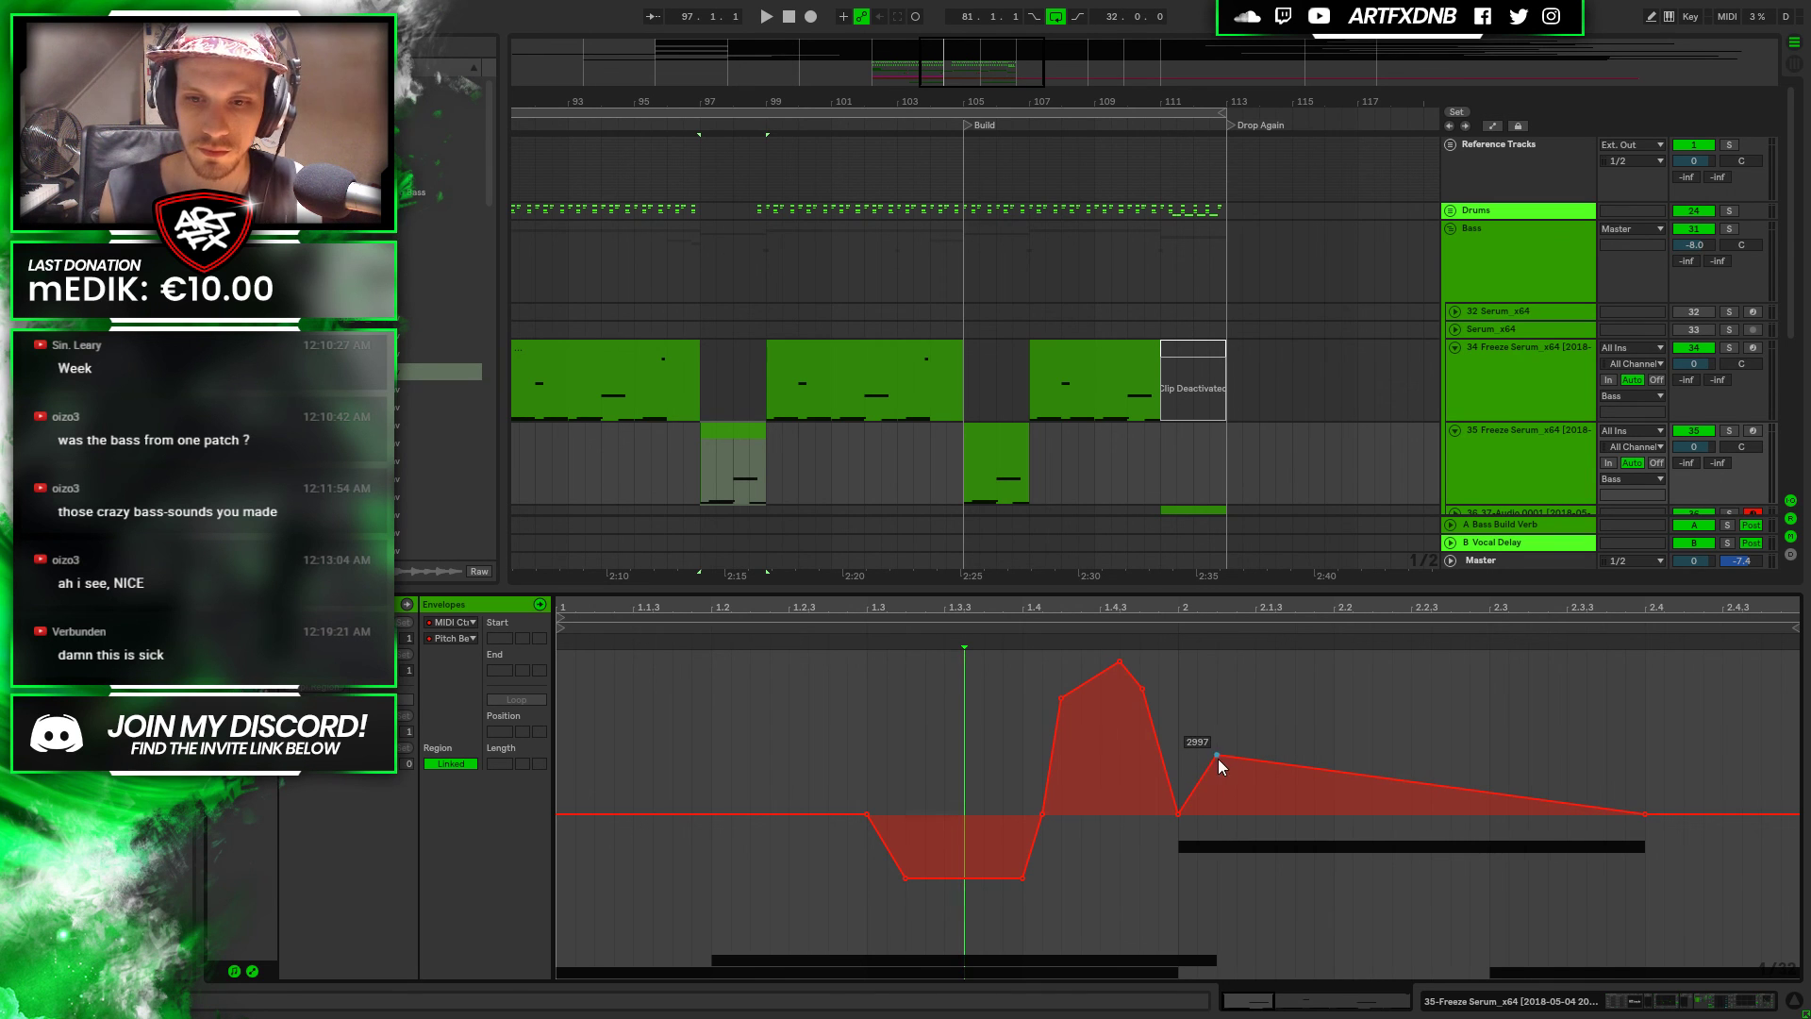
pyautogui.click(698, 471)
pyautogui.press('space')
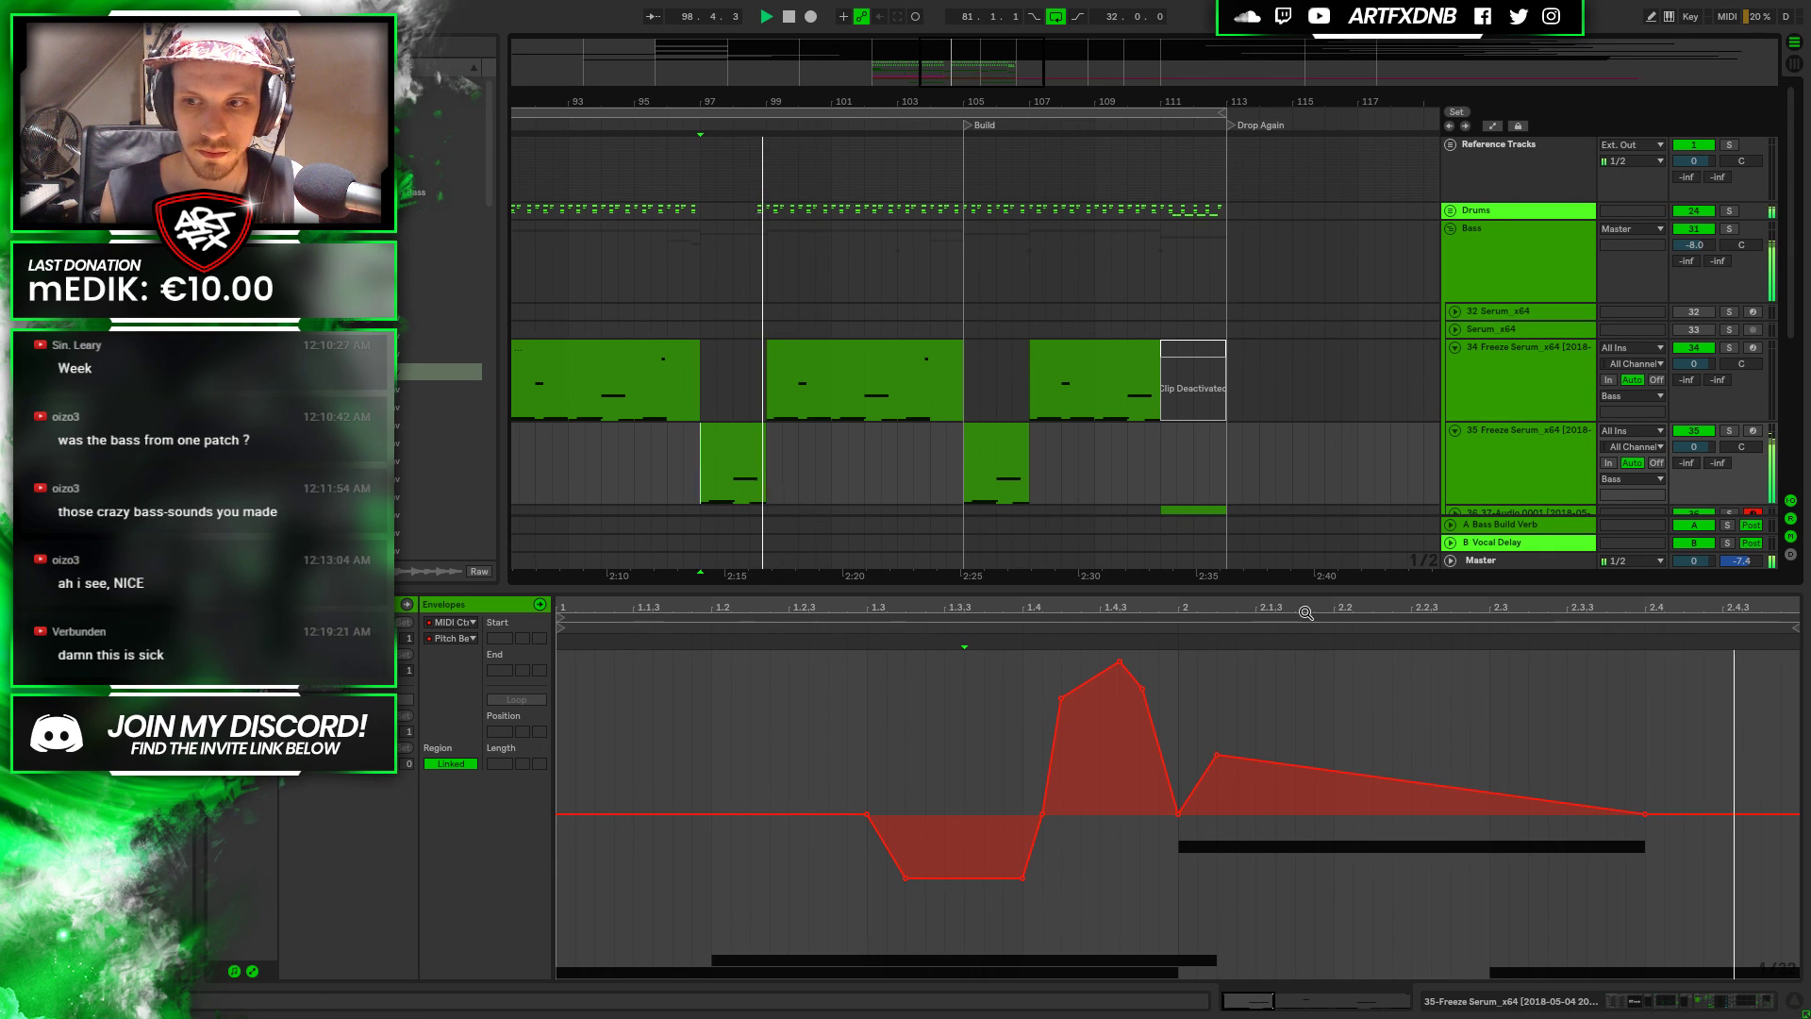
# Try the second bump with its 2.1.2 peak at 6160 and then 3469, adding a point at 2.2 lowered to 300, while auditioning
pyautogui.moveTo(1215, 756)
pyautogui.press('space')
pyautogui.moveTo(1215, 756); pyautogui.dragTo(1217, 692)
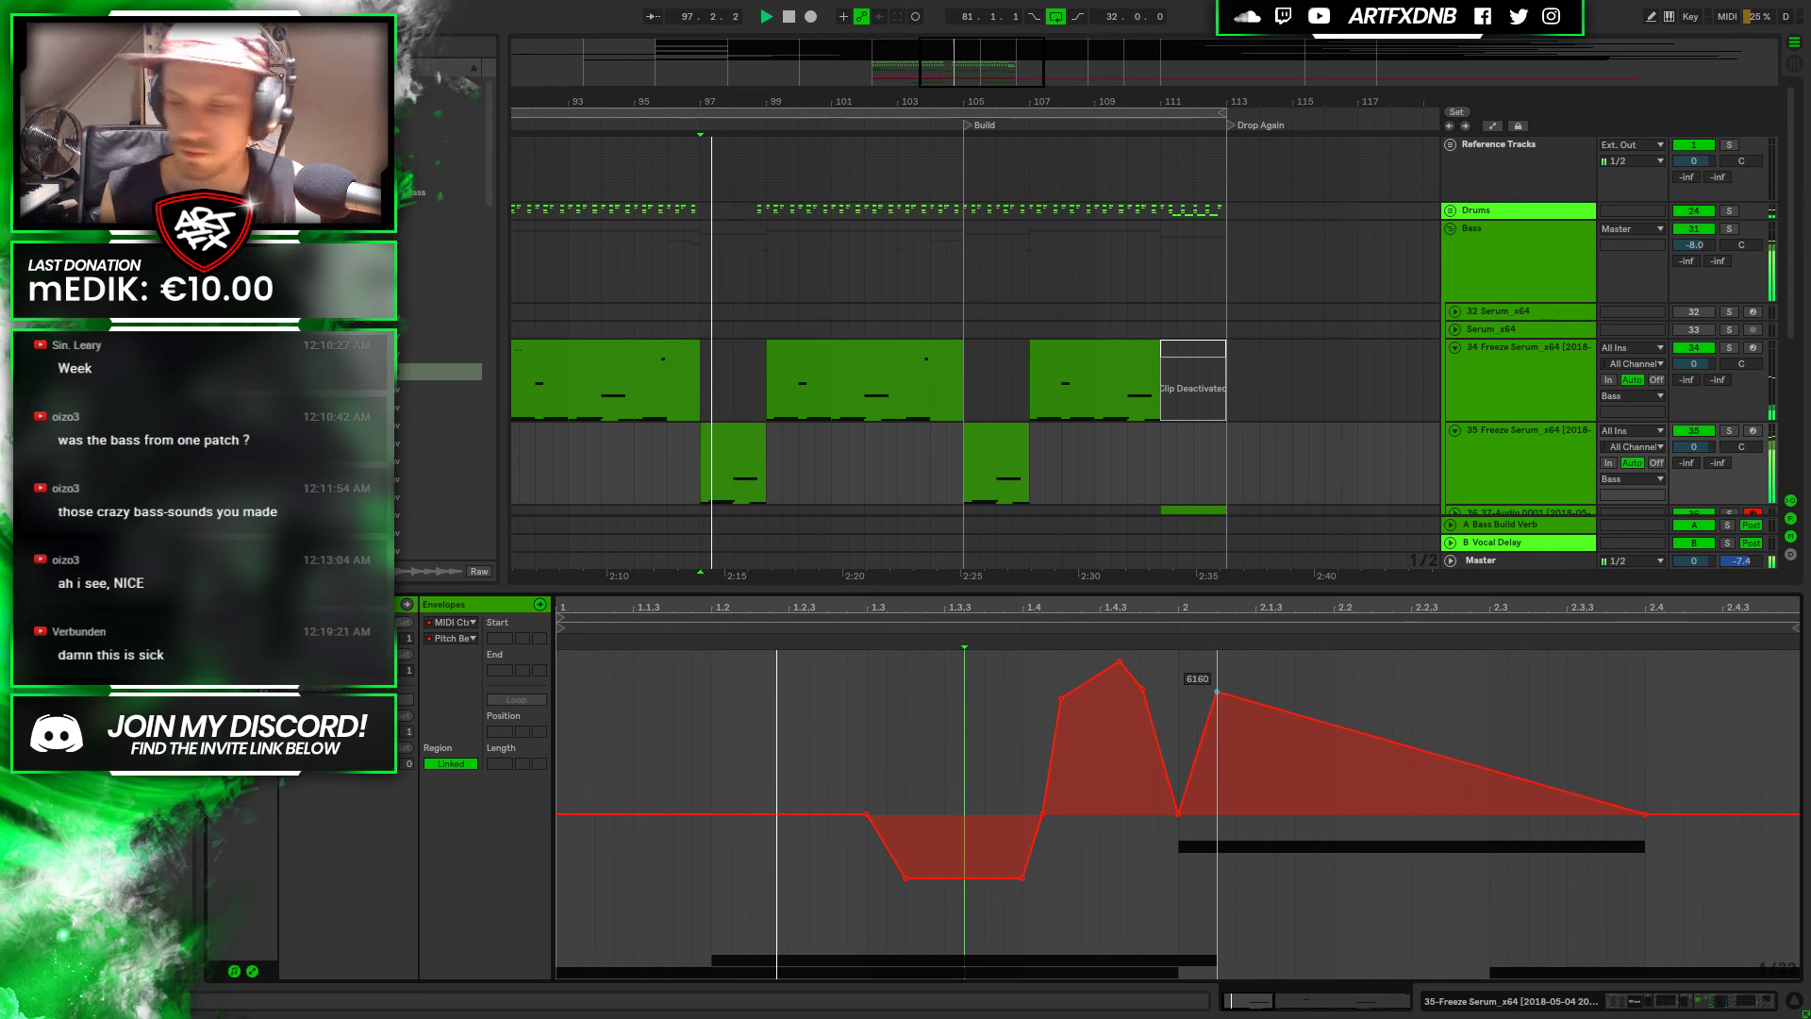
pyautogui.moveTo(1334, 727); pyautogui.dragTo(1334, 768)
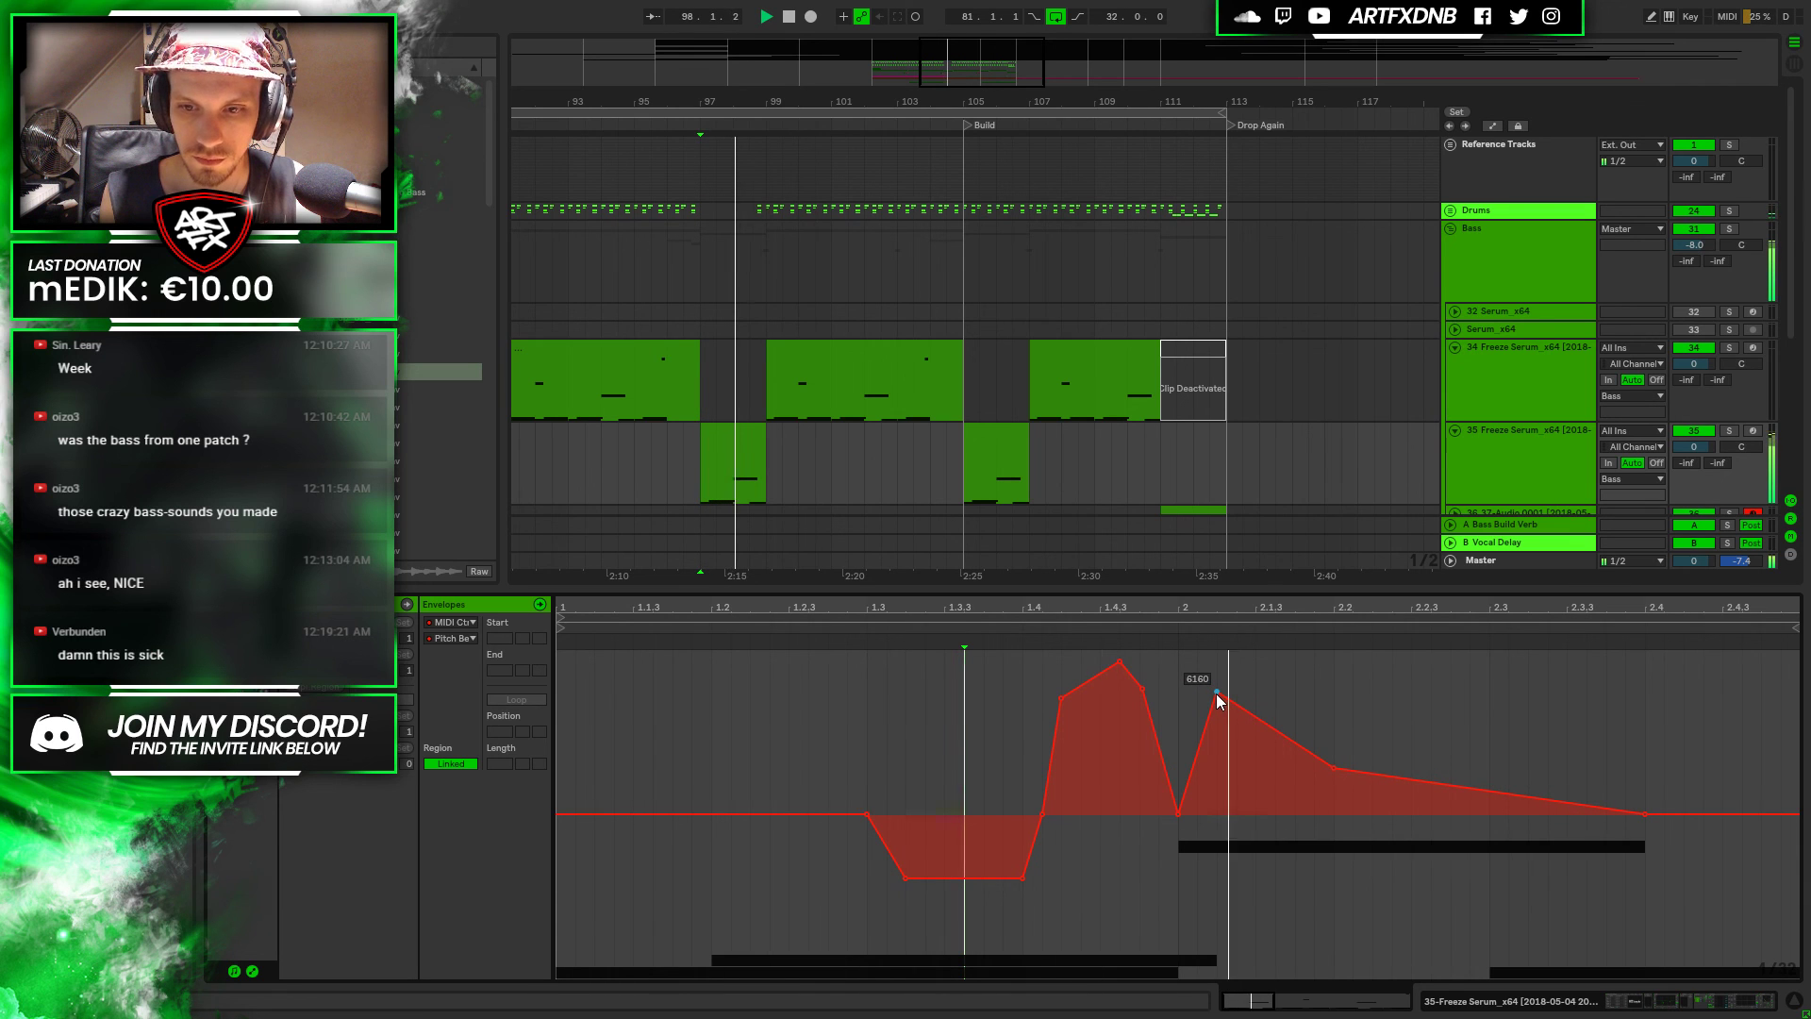
pyautogui.press('space')
pyautogui.moveTo(1216, 693); pyautogui.dragTo(1217, 745)
pyautogui.press('space')
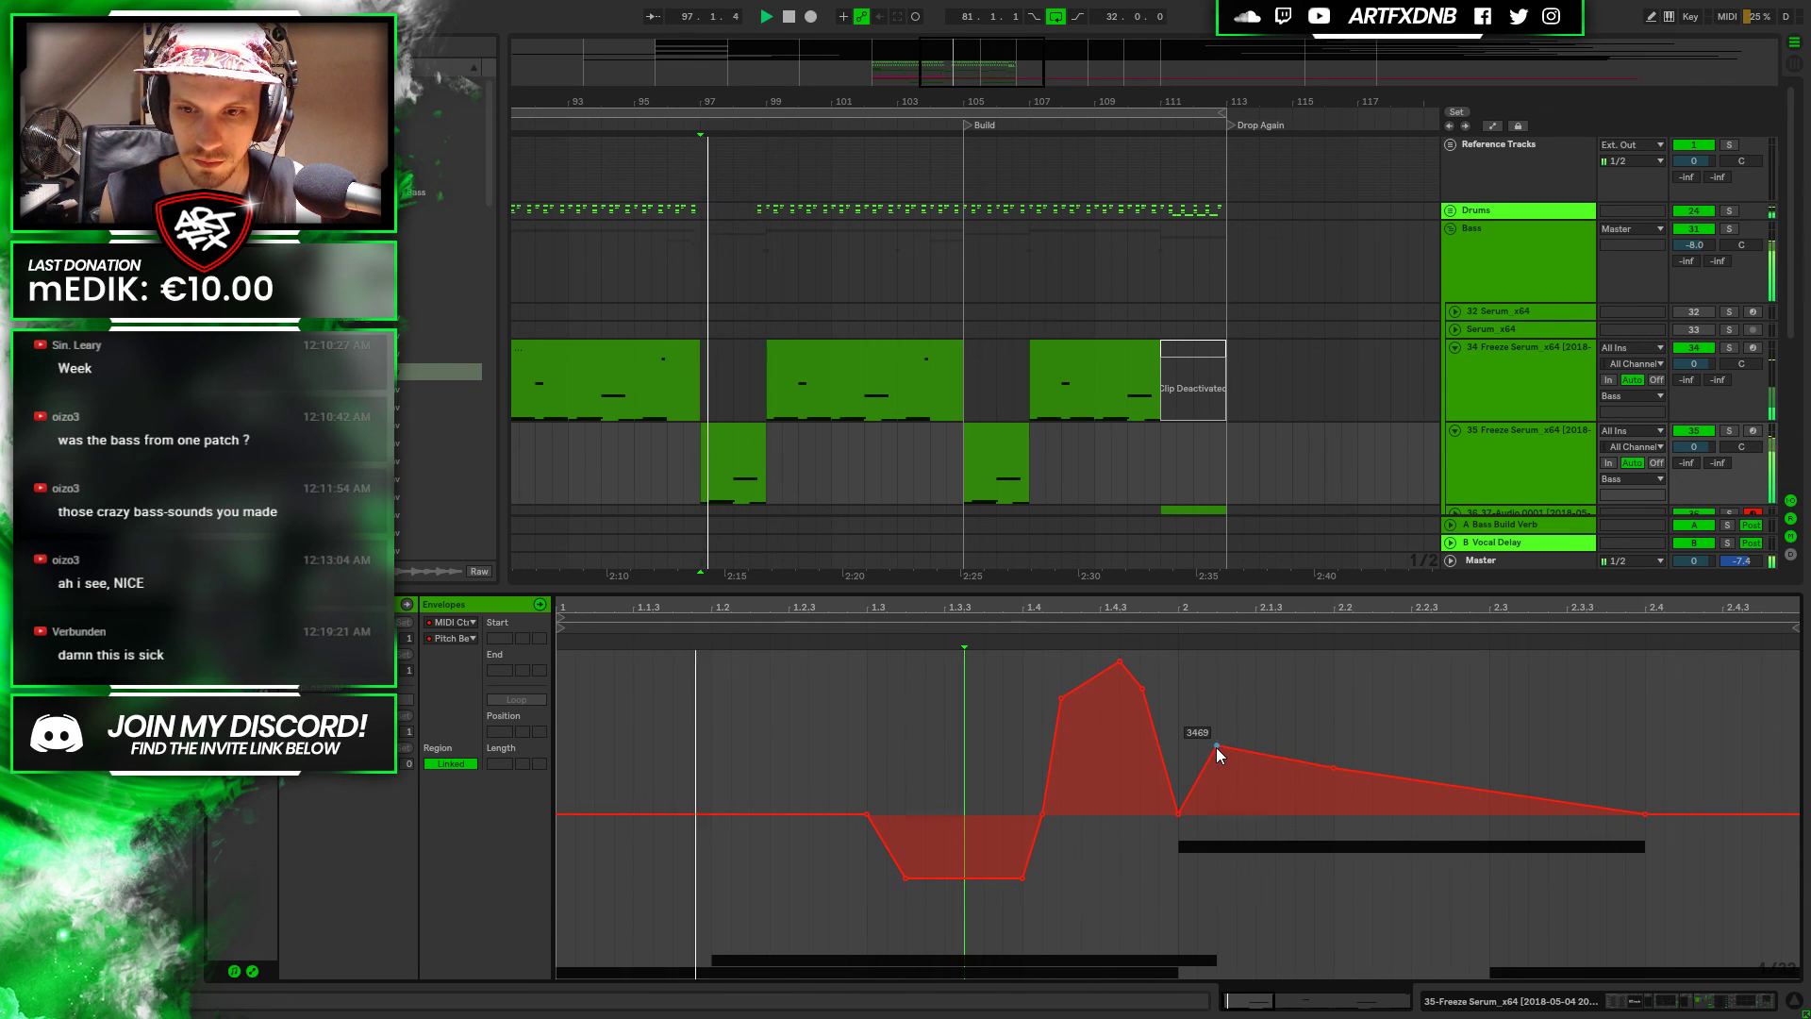
pyautogui.moveTo(1333, 771); pyautogui.dragTo(1334, 808)
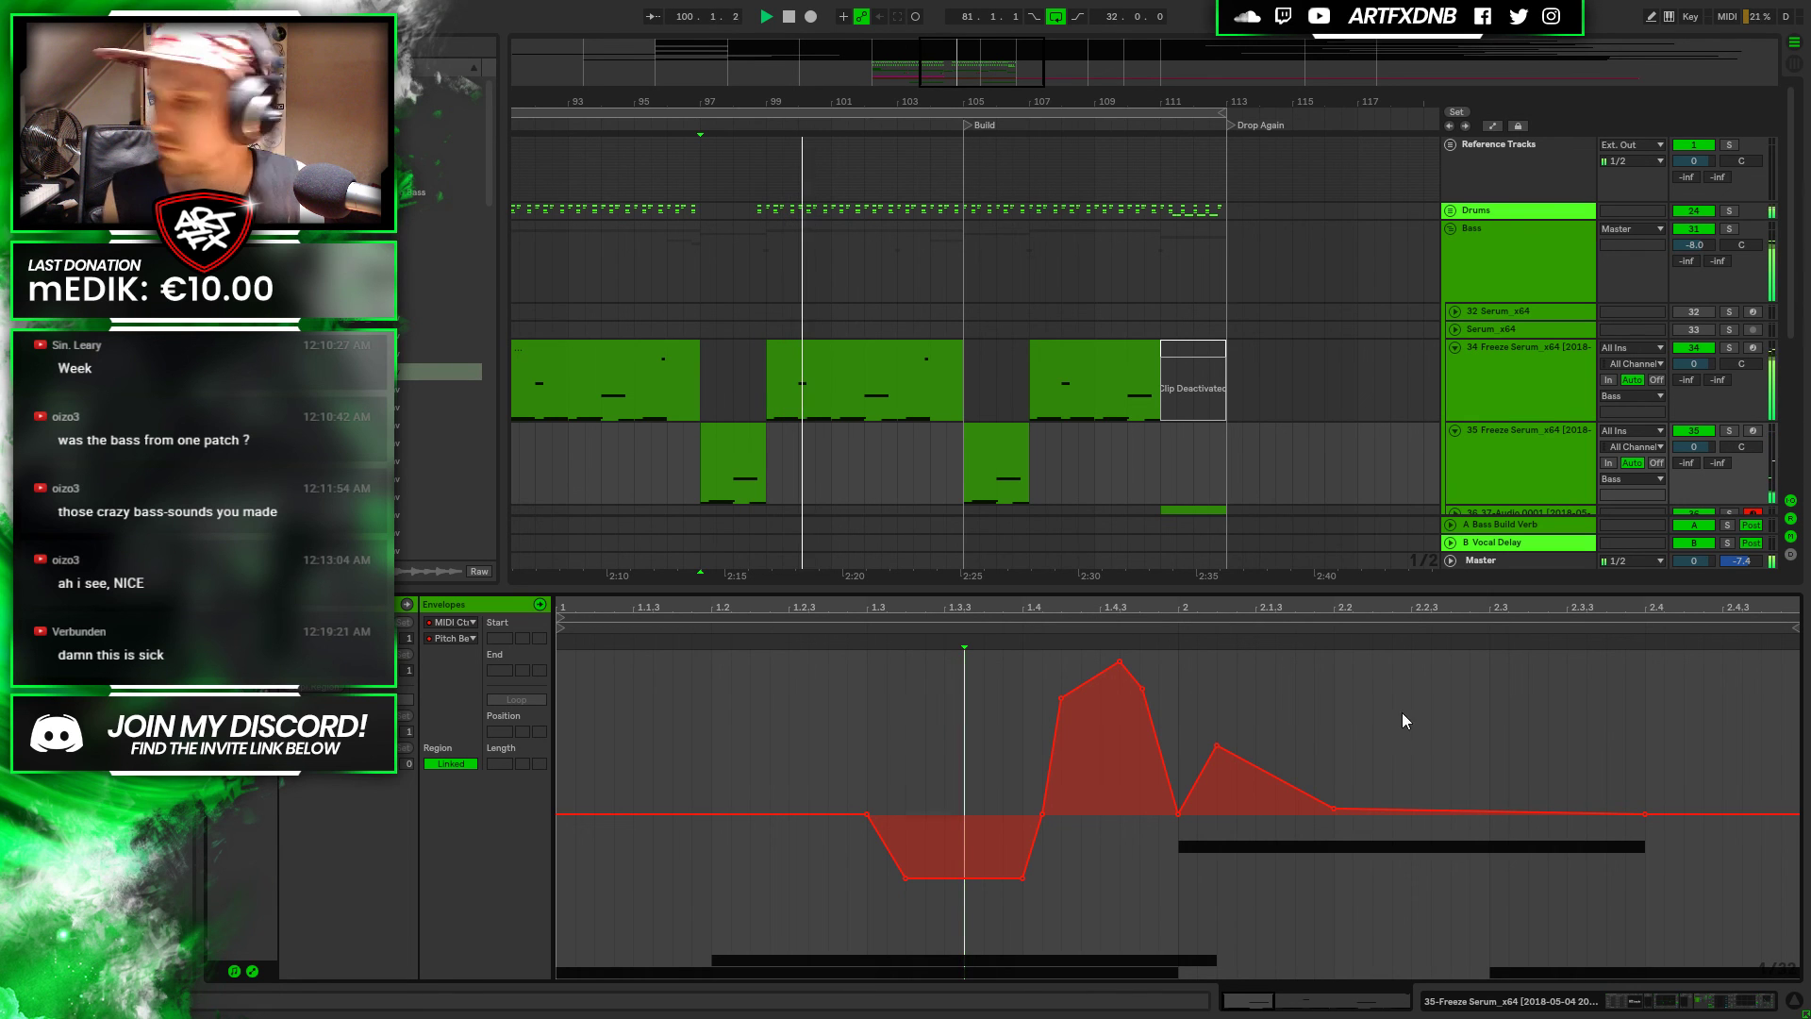
# Replace the 2.1.2 and 2.2 points with a pitch bend peak at 2.3, curve the rise from bar 2, and audition it
pyautogui.click(1217, 745)
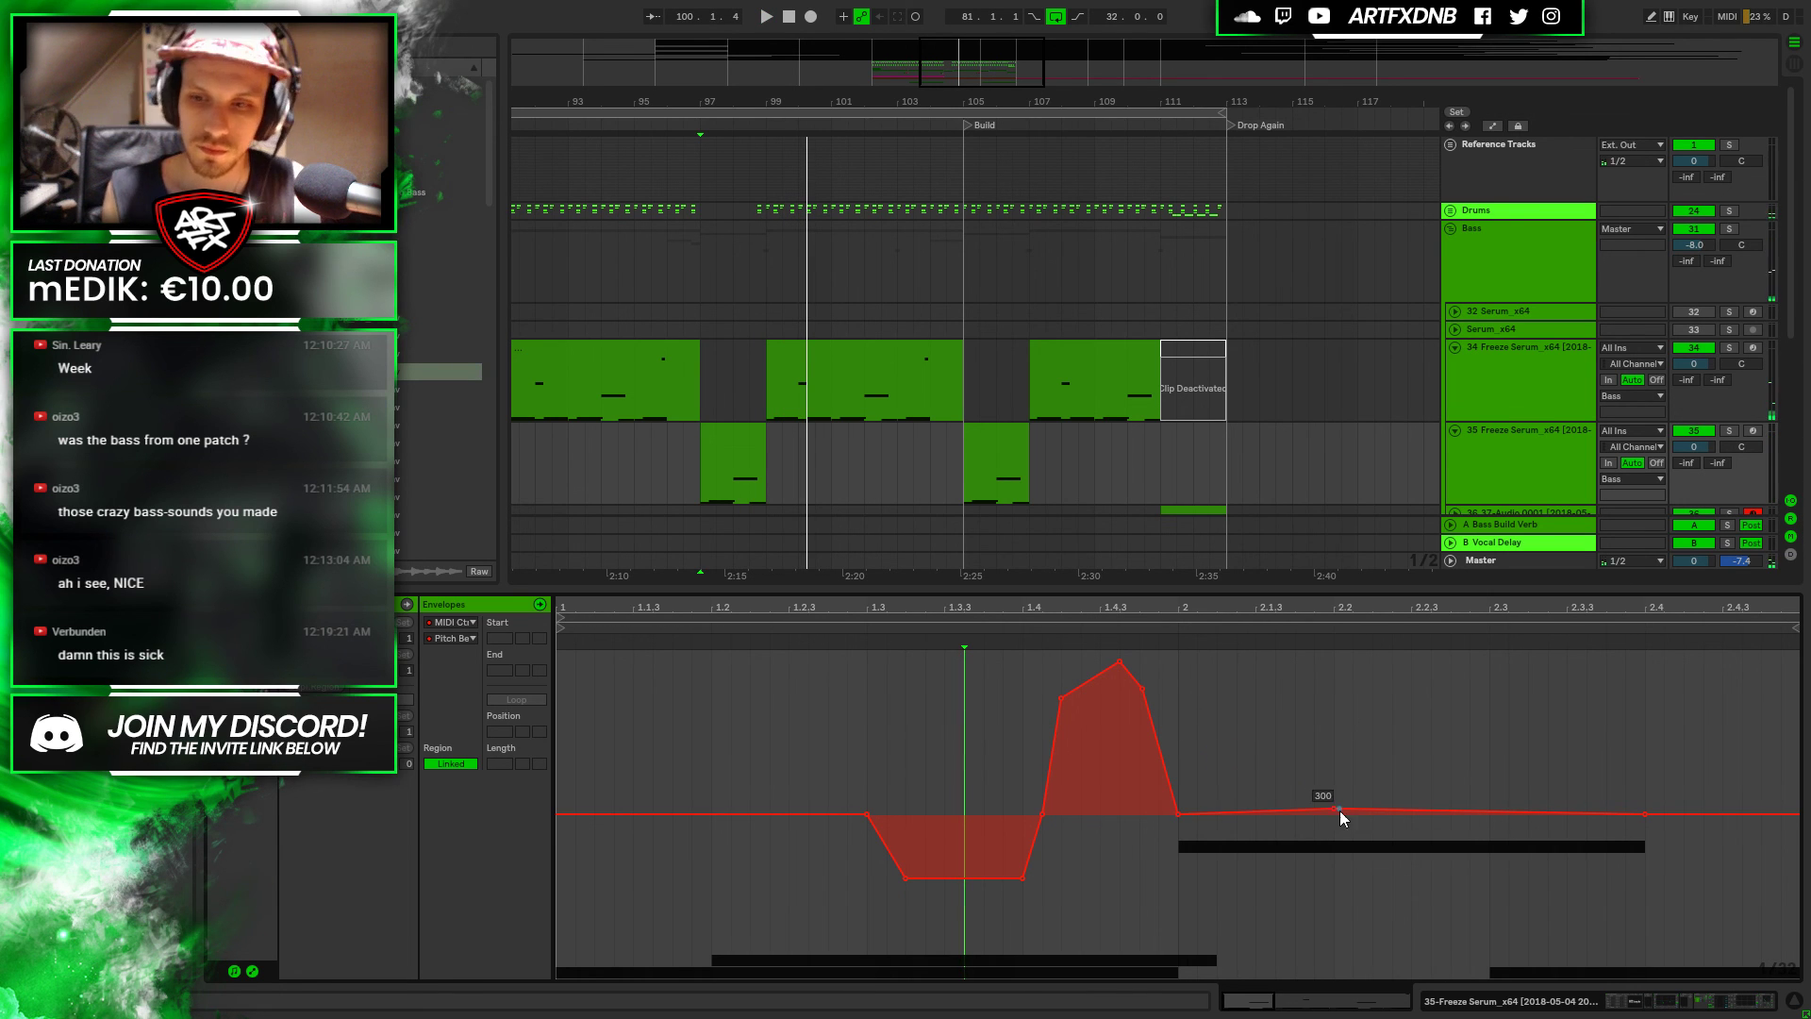
pyautogui.click(1336, 809)
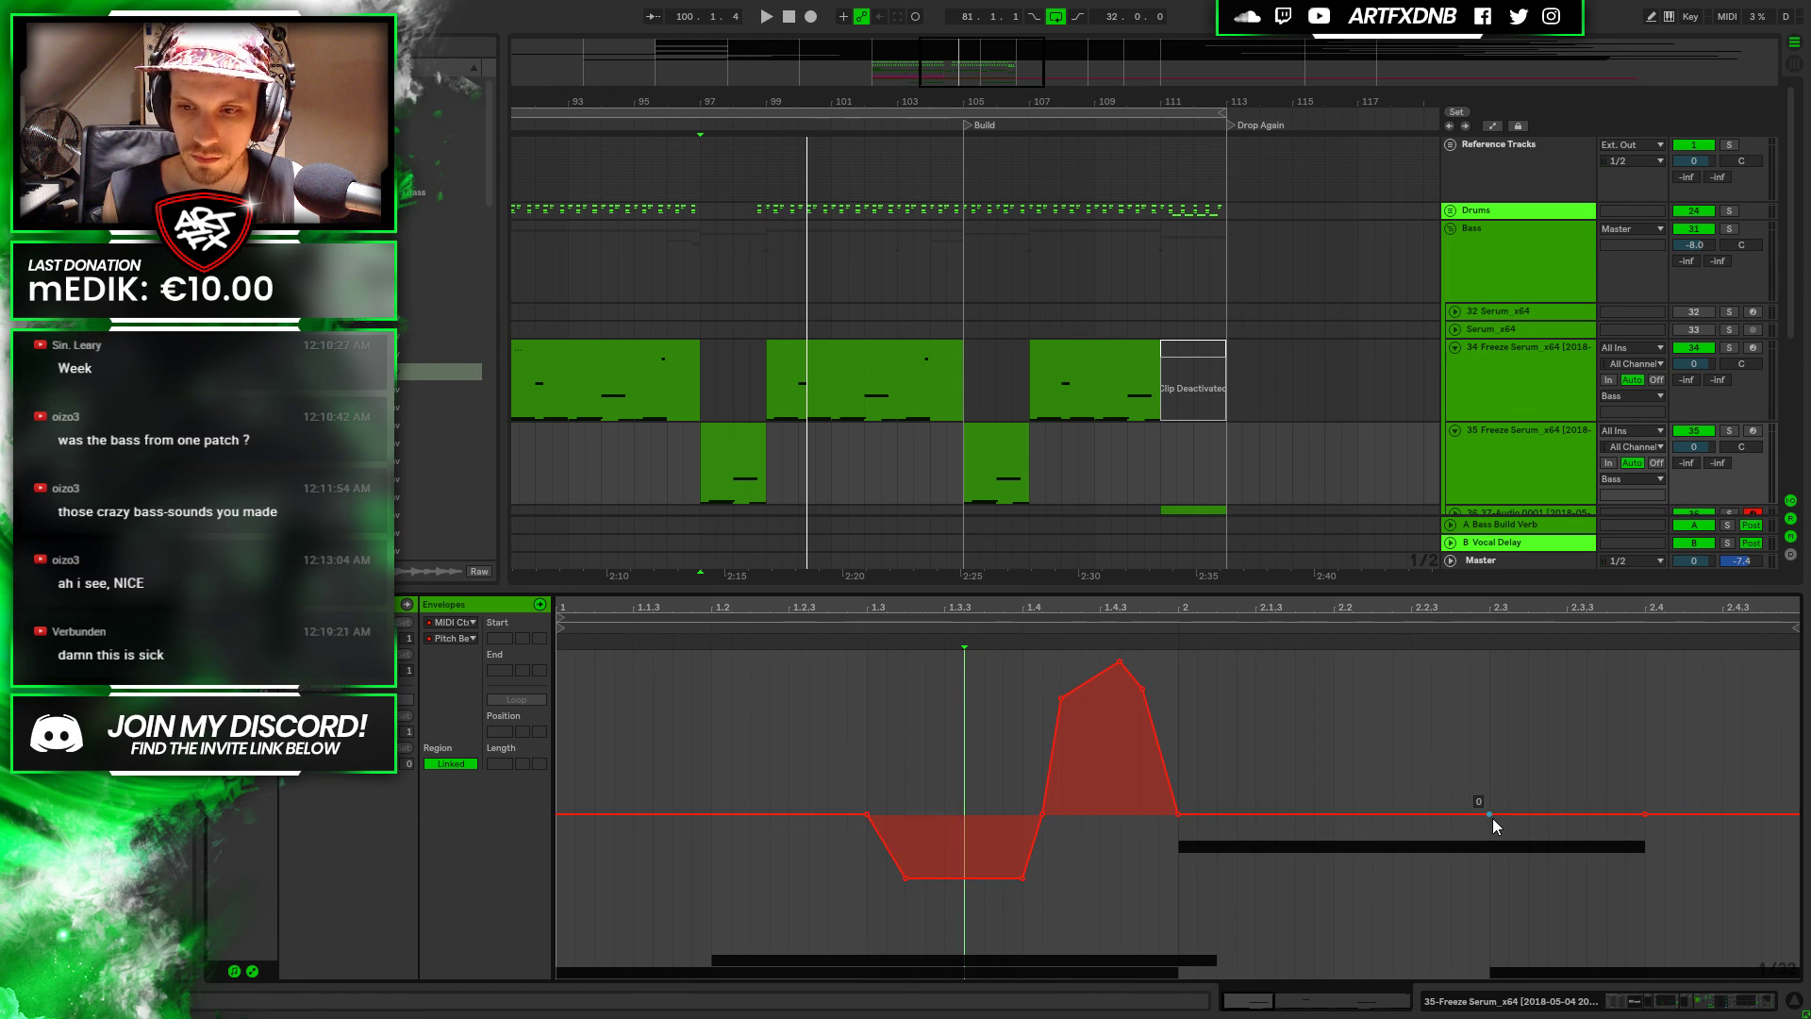
pyautogui.moveTo(1493, 817); pyautogui.dragTo(1493, 736)
pyautogui.moveTo(1333, 789); pyautogui.dragTo(1334, 802)
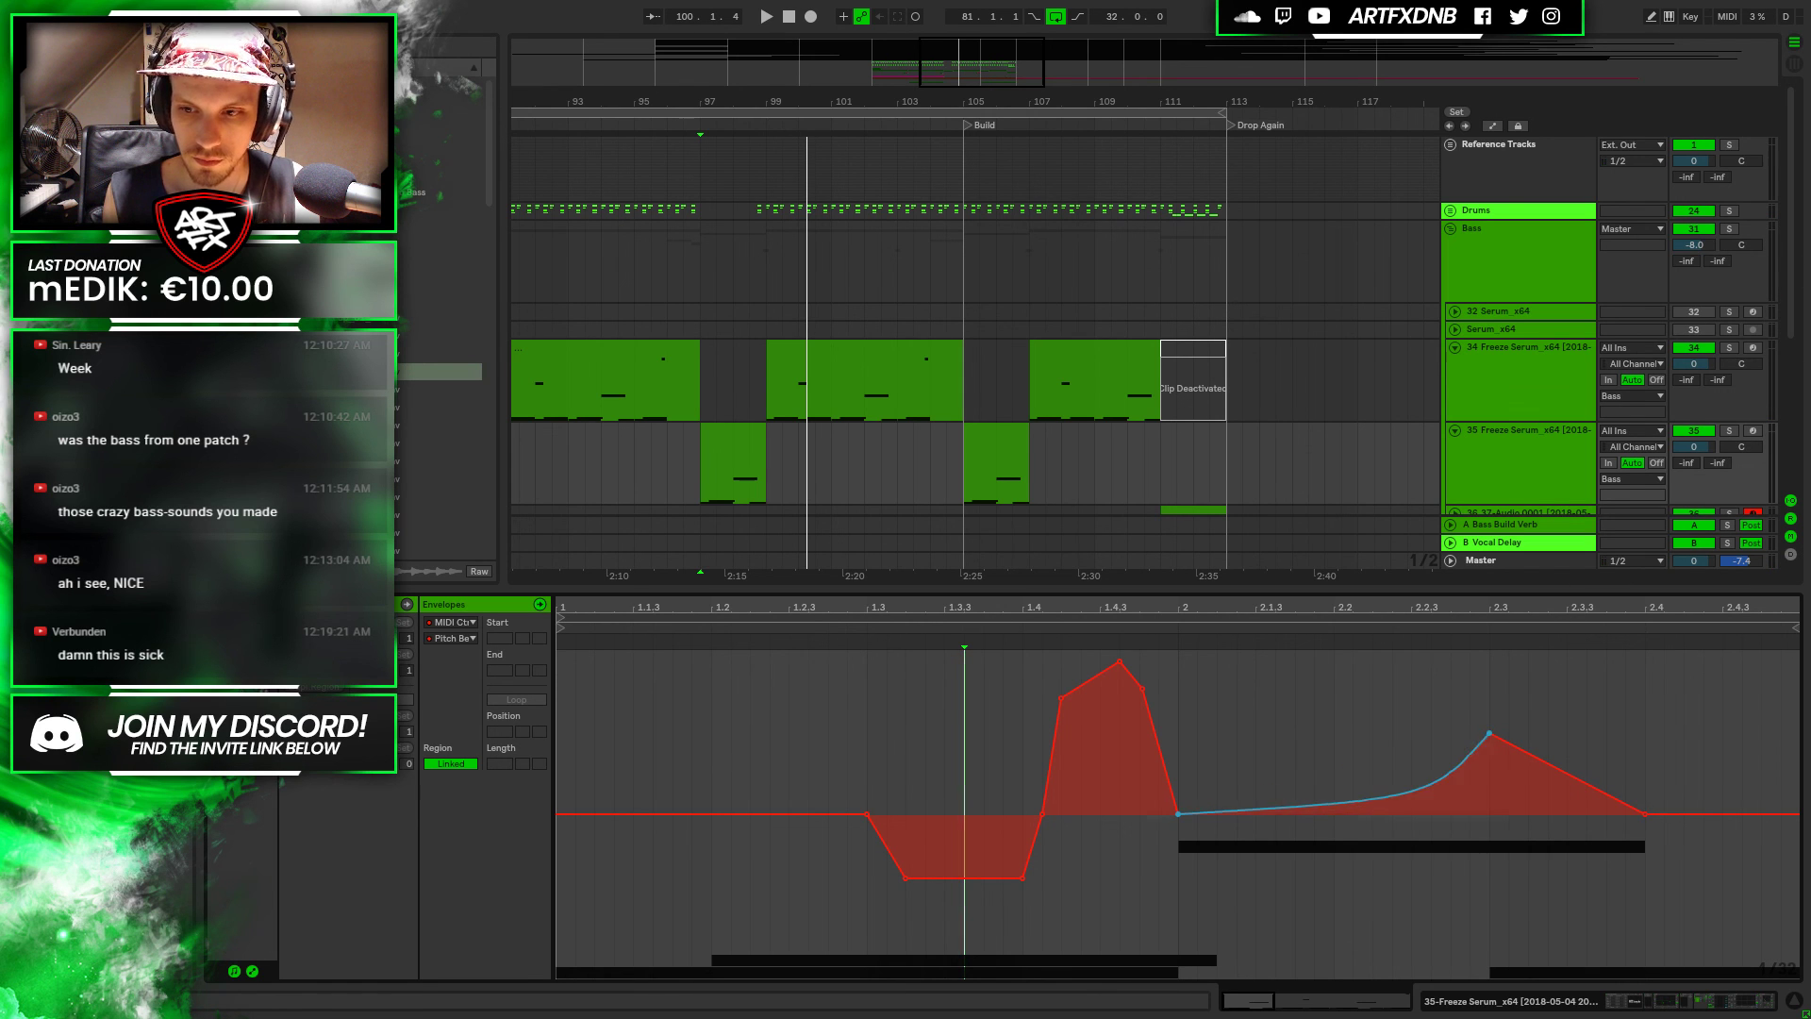
pyautogui.press('space')
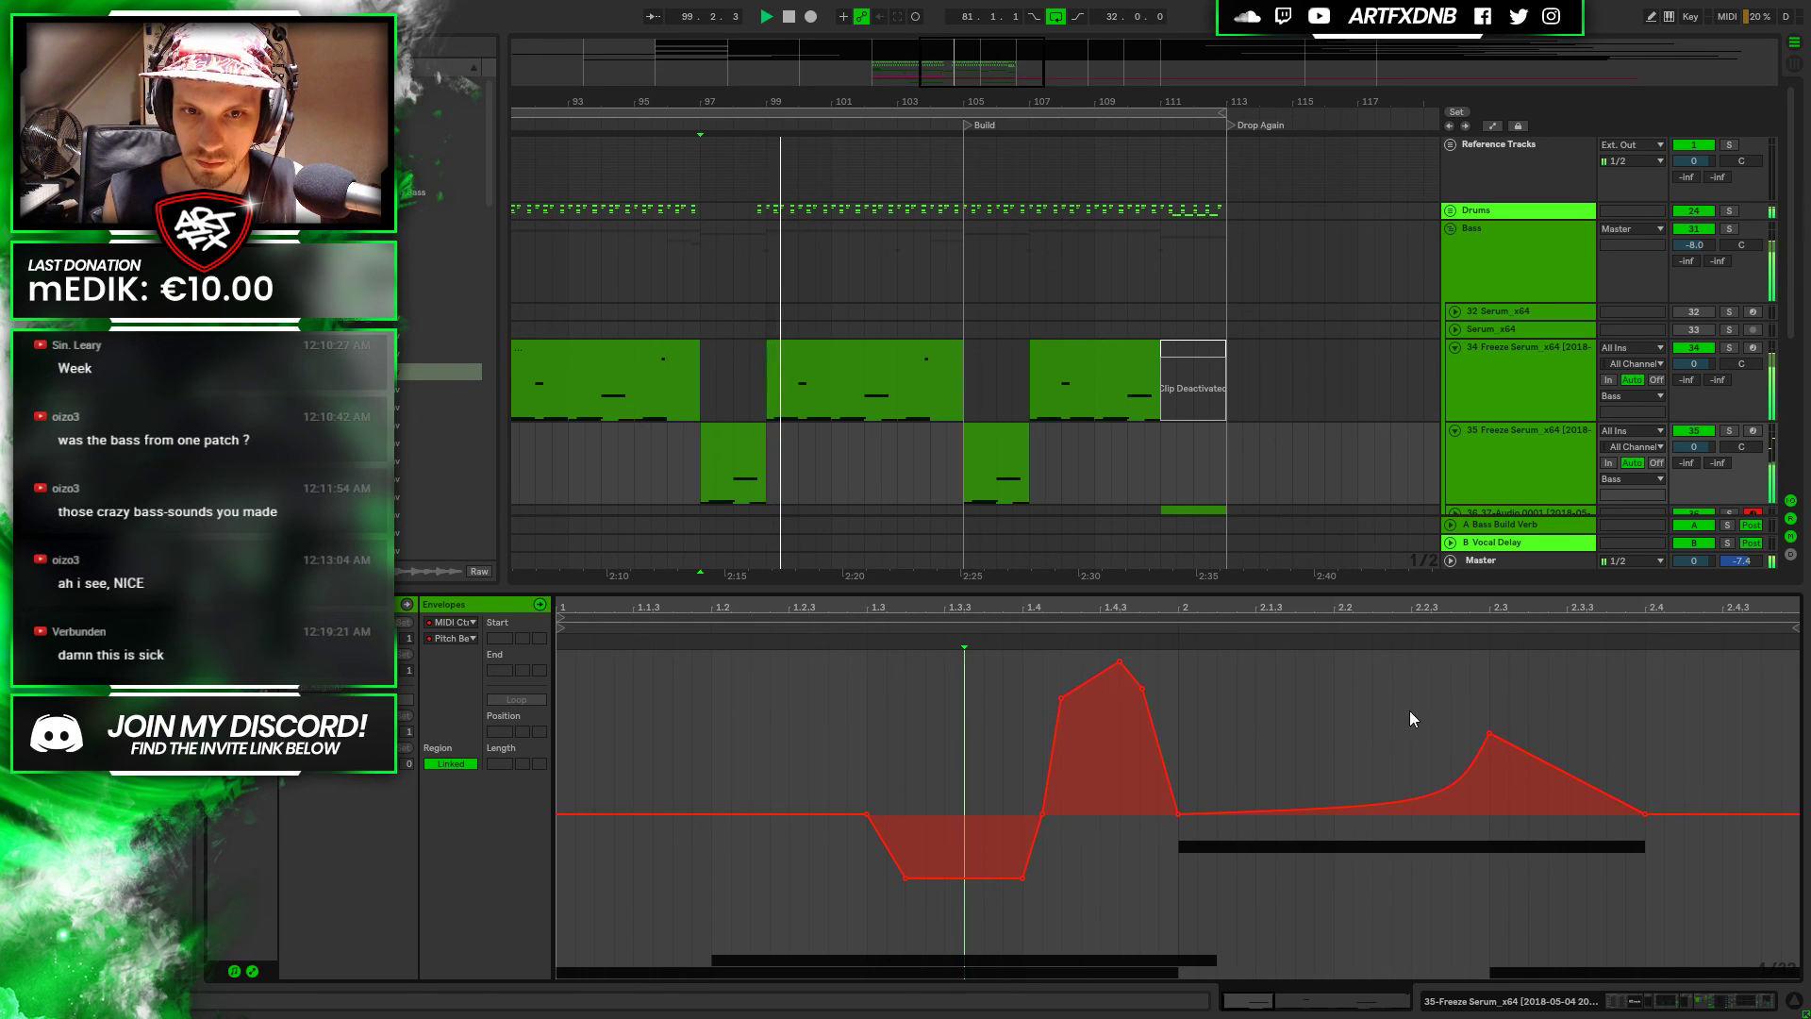
# Raise the pitch bend peak at 2.3 and bend its fall to 2.4 into a gently inward curve
pyautogui.moveTo(1490, 730); pyautogui.dragTo(1488, 678)
pyautogui.moveTo(1565, 746); pyautogui.dragTo(1564, 783)
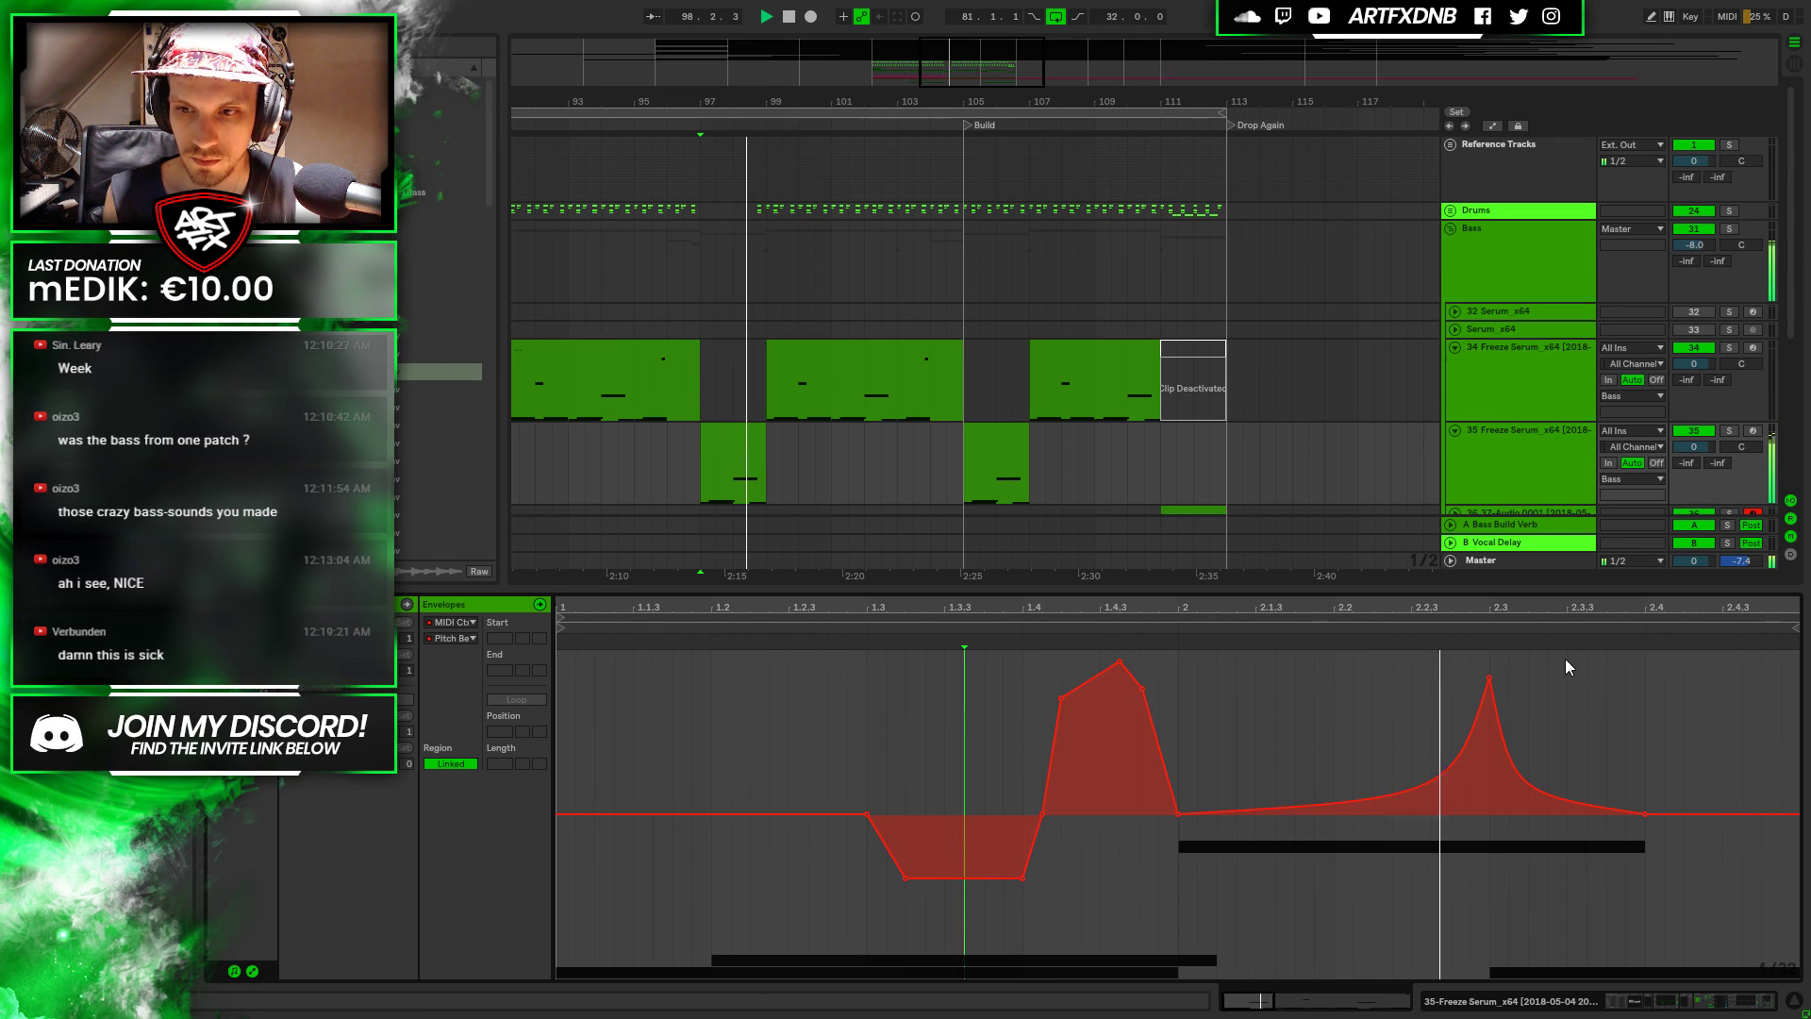
pyautogui.moveTo(1536, 773); pyautogui.dragTo(1537, 762)
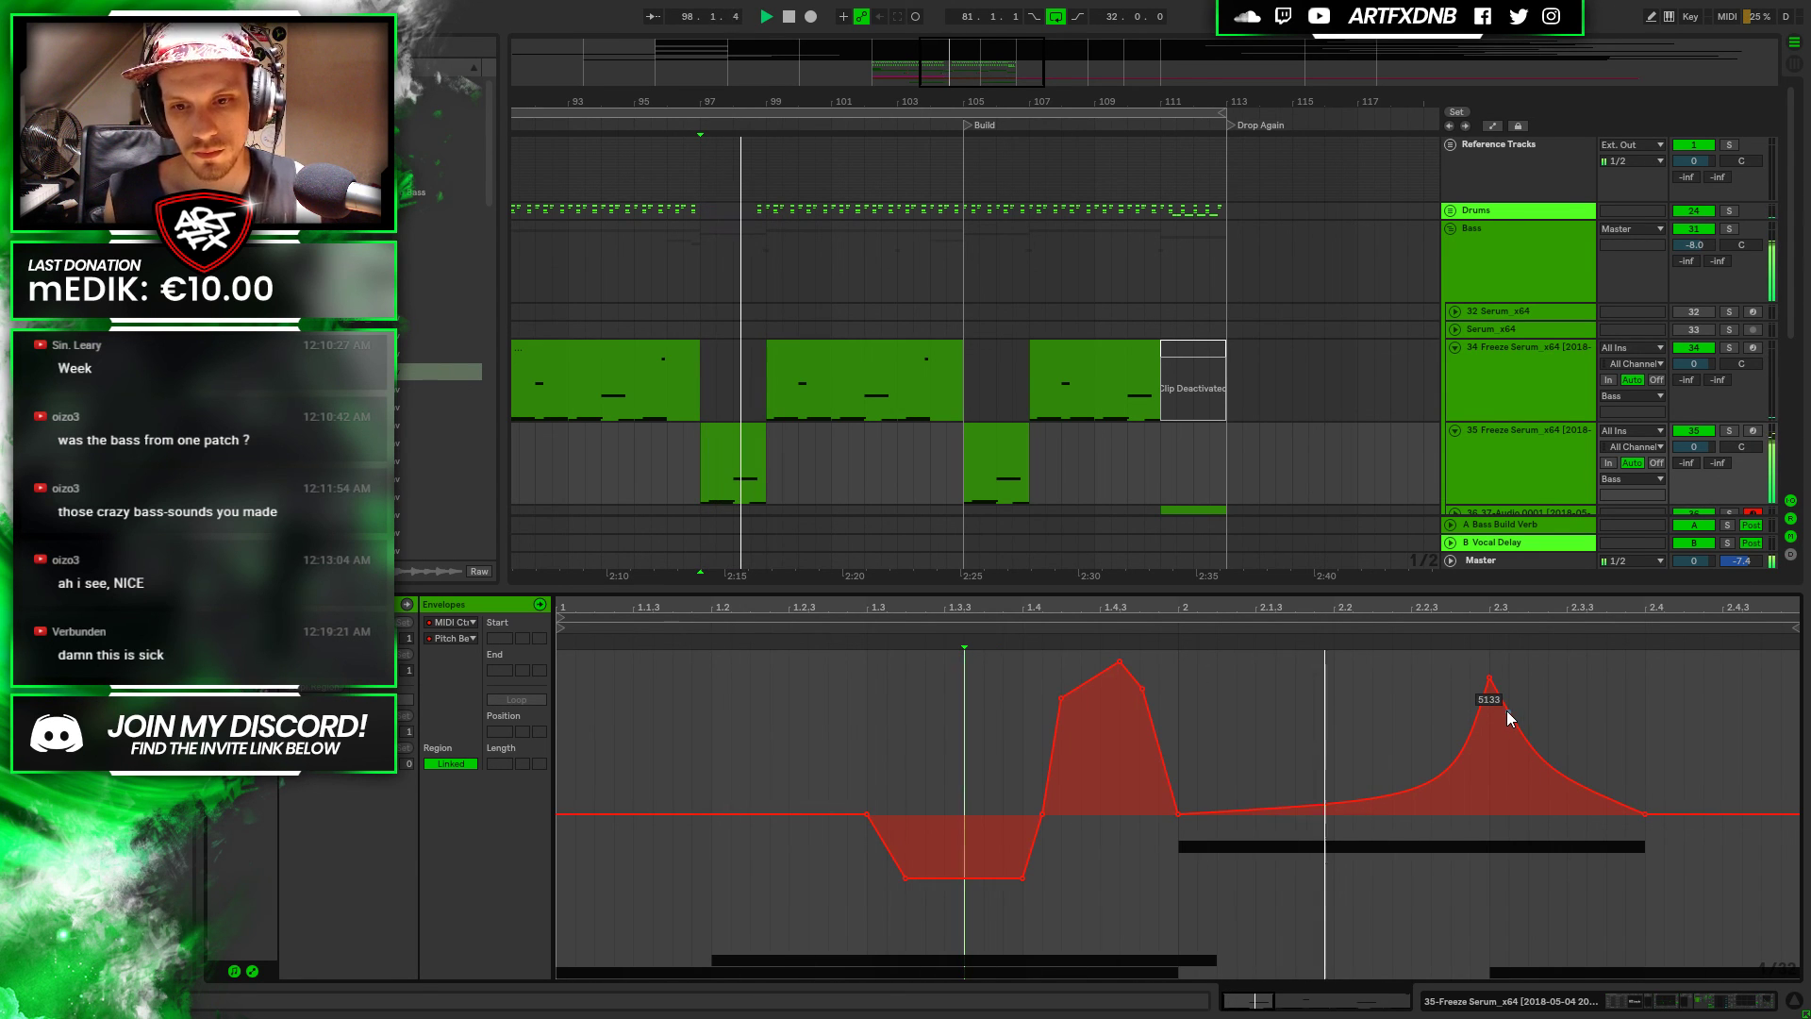
# Add a pitch bend point at 2.2 just above zero to delay the rise, and audition the passage from bar 93
pyautogui.click(745, 466)
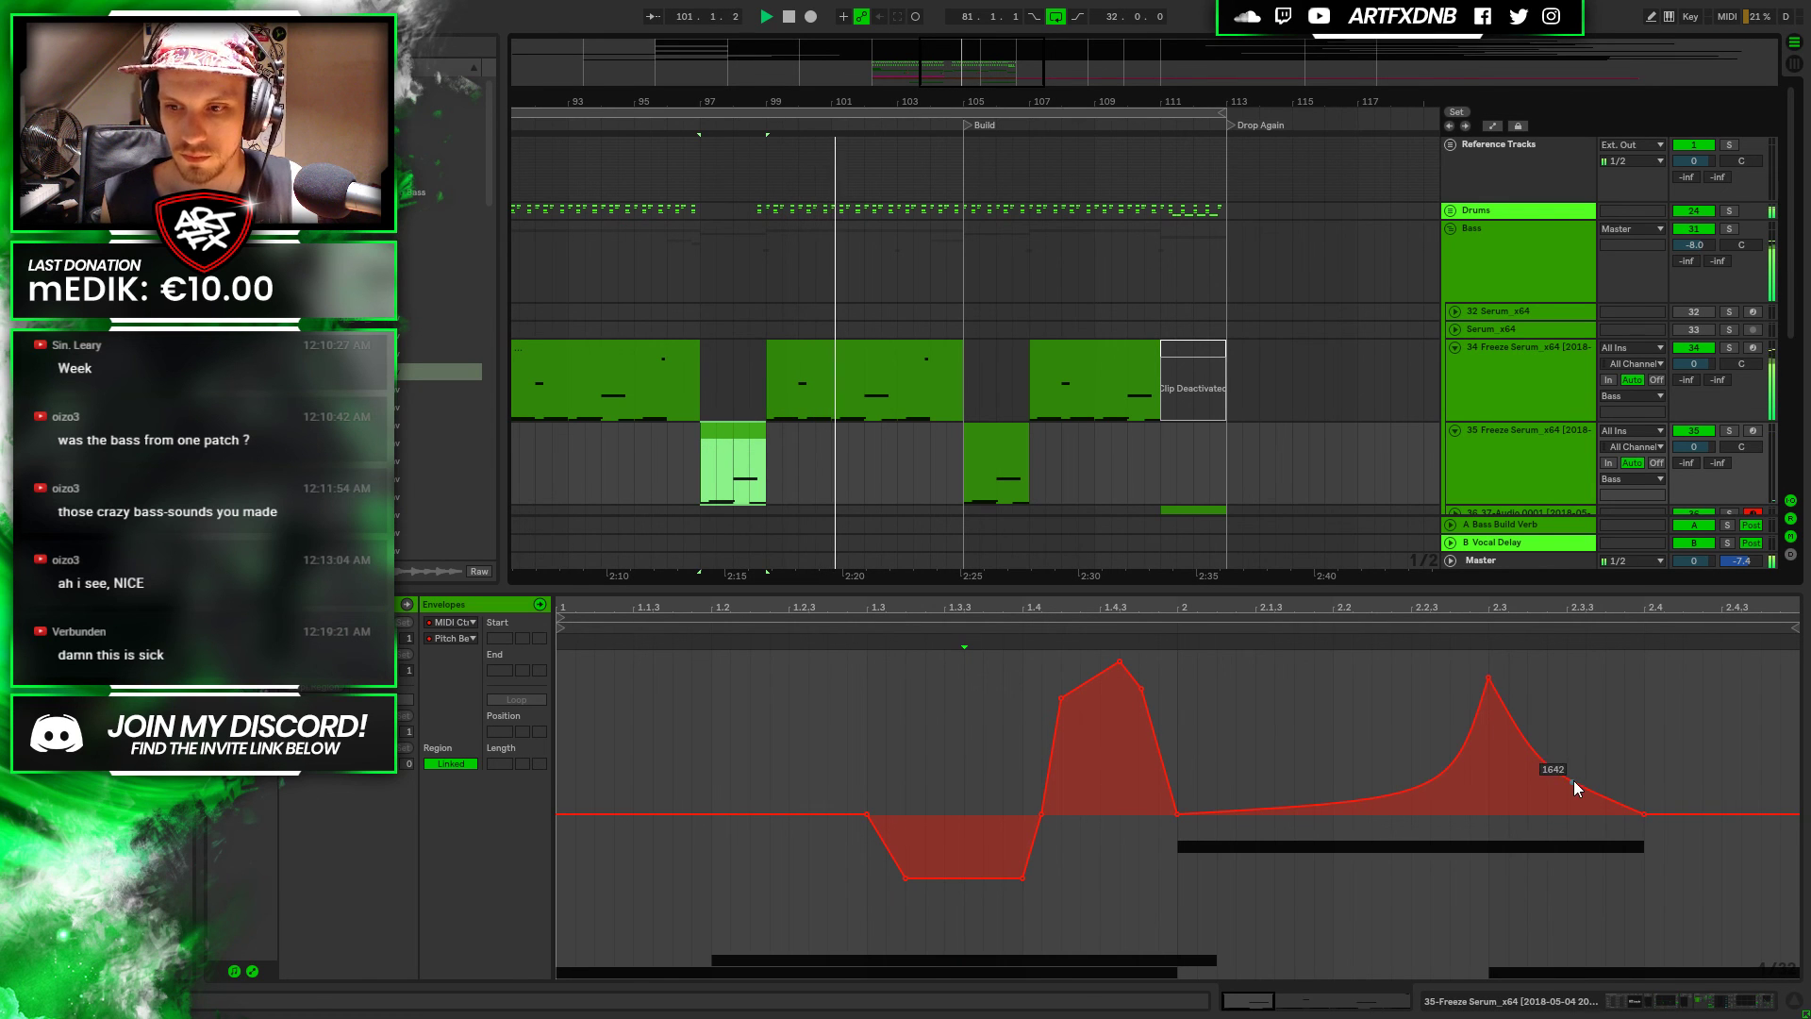
pyautogui.click(1333, 806)
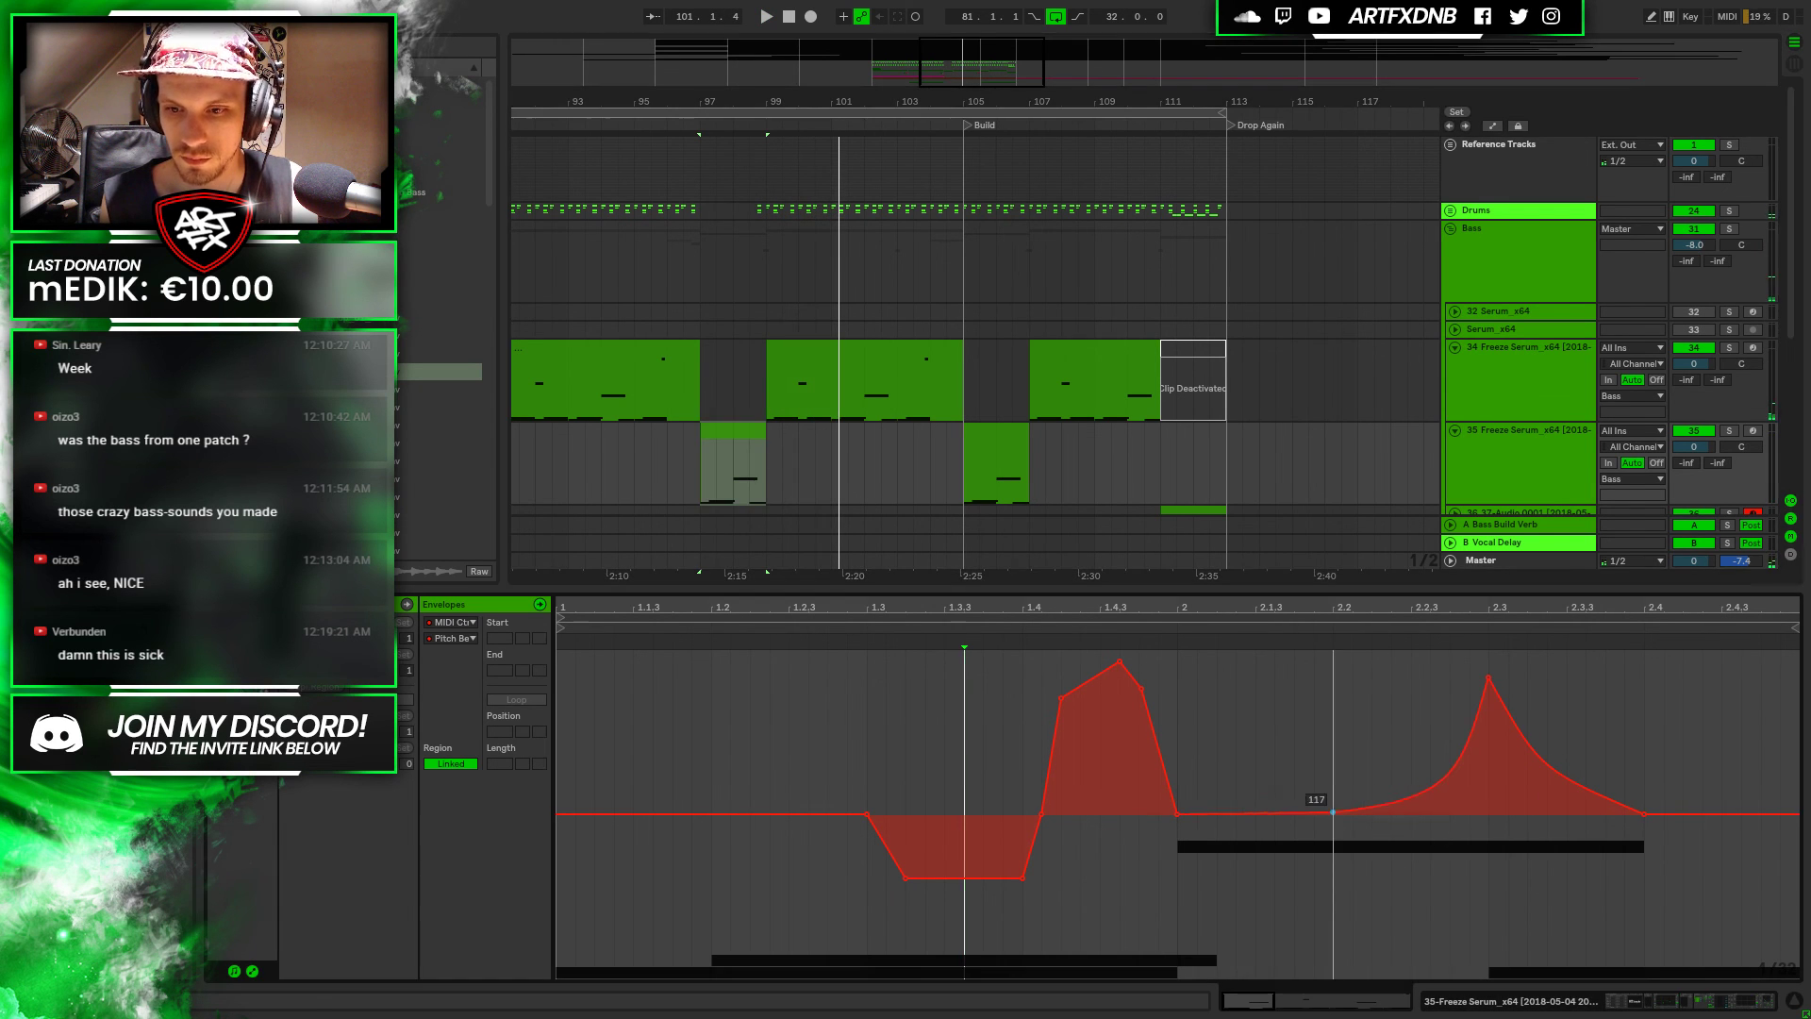
pyautogui.moveTo(1333, 819); pyautogui.dragTo(1333, 812)
pyautogui.press('space')
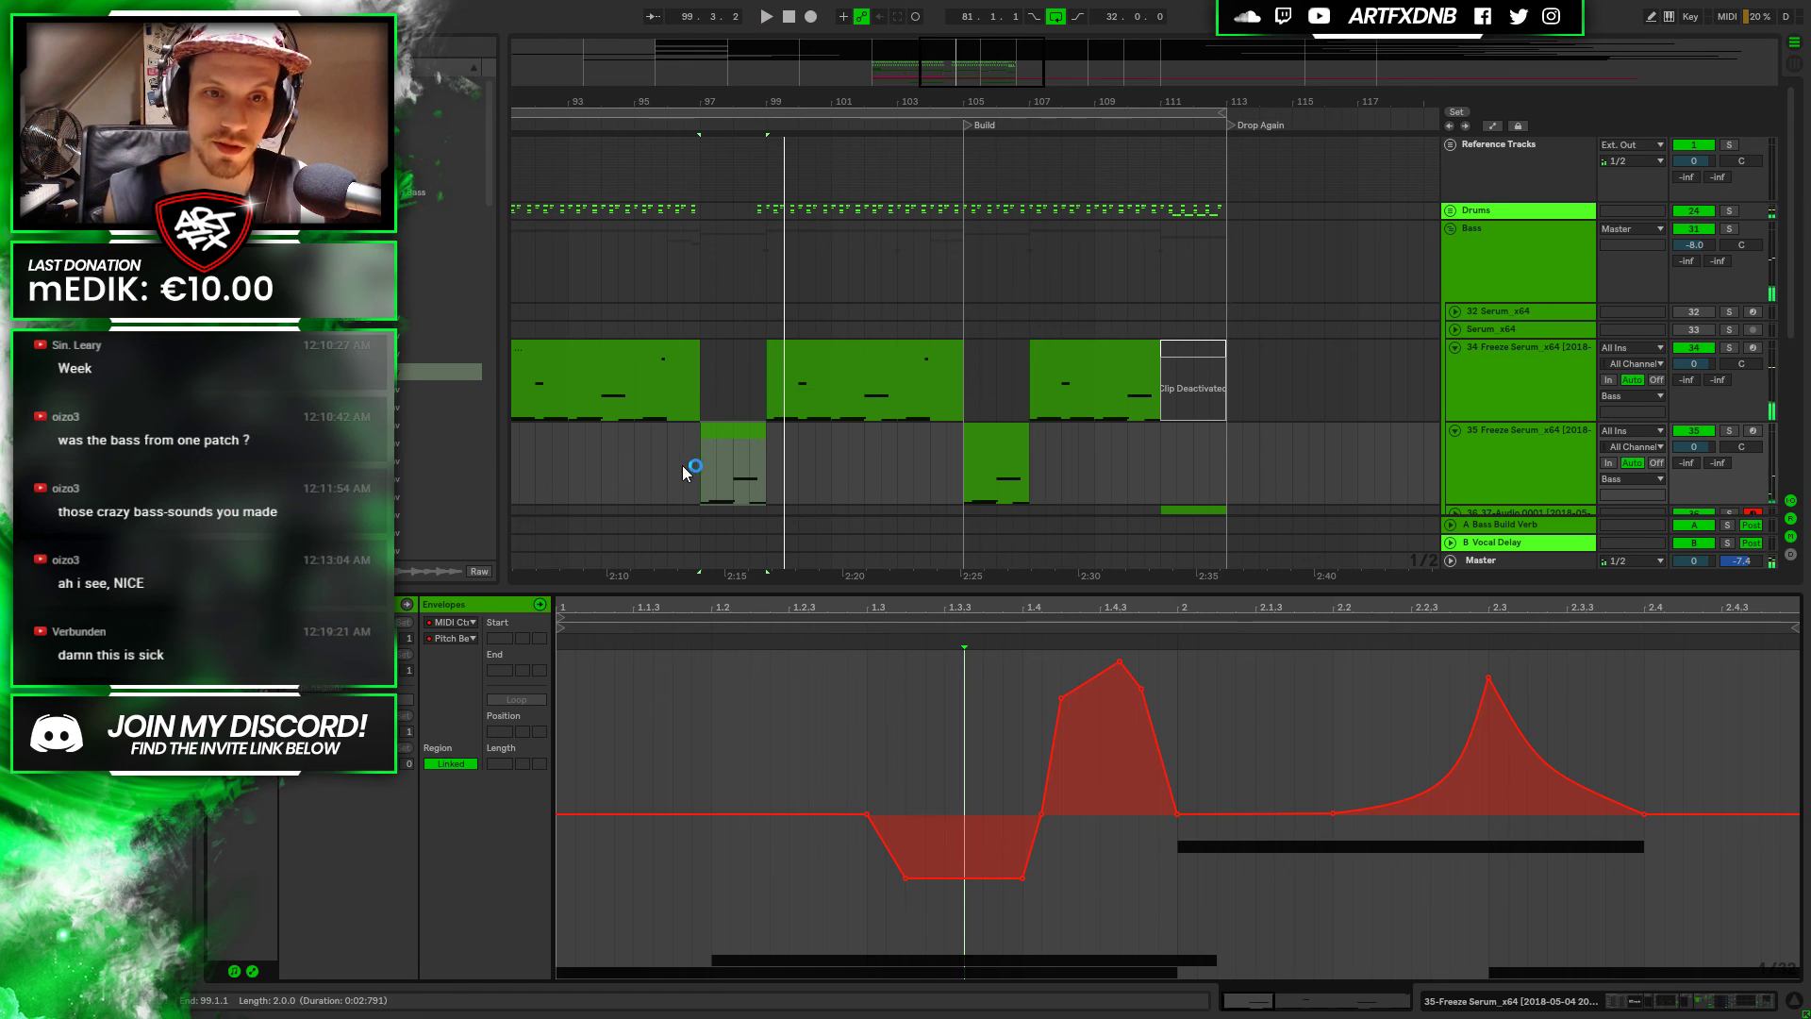
pyautogui.click(577, 452)
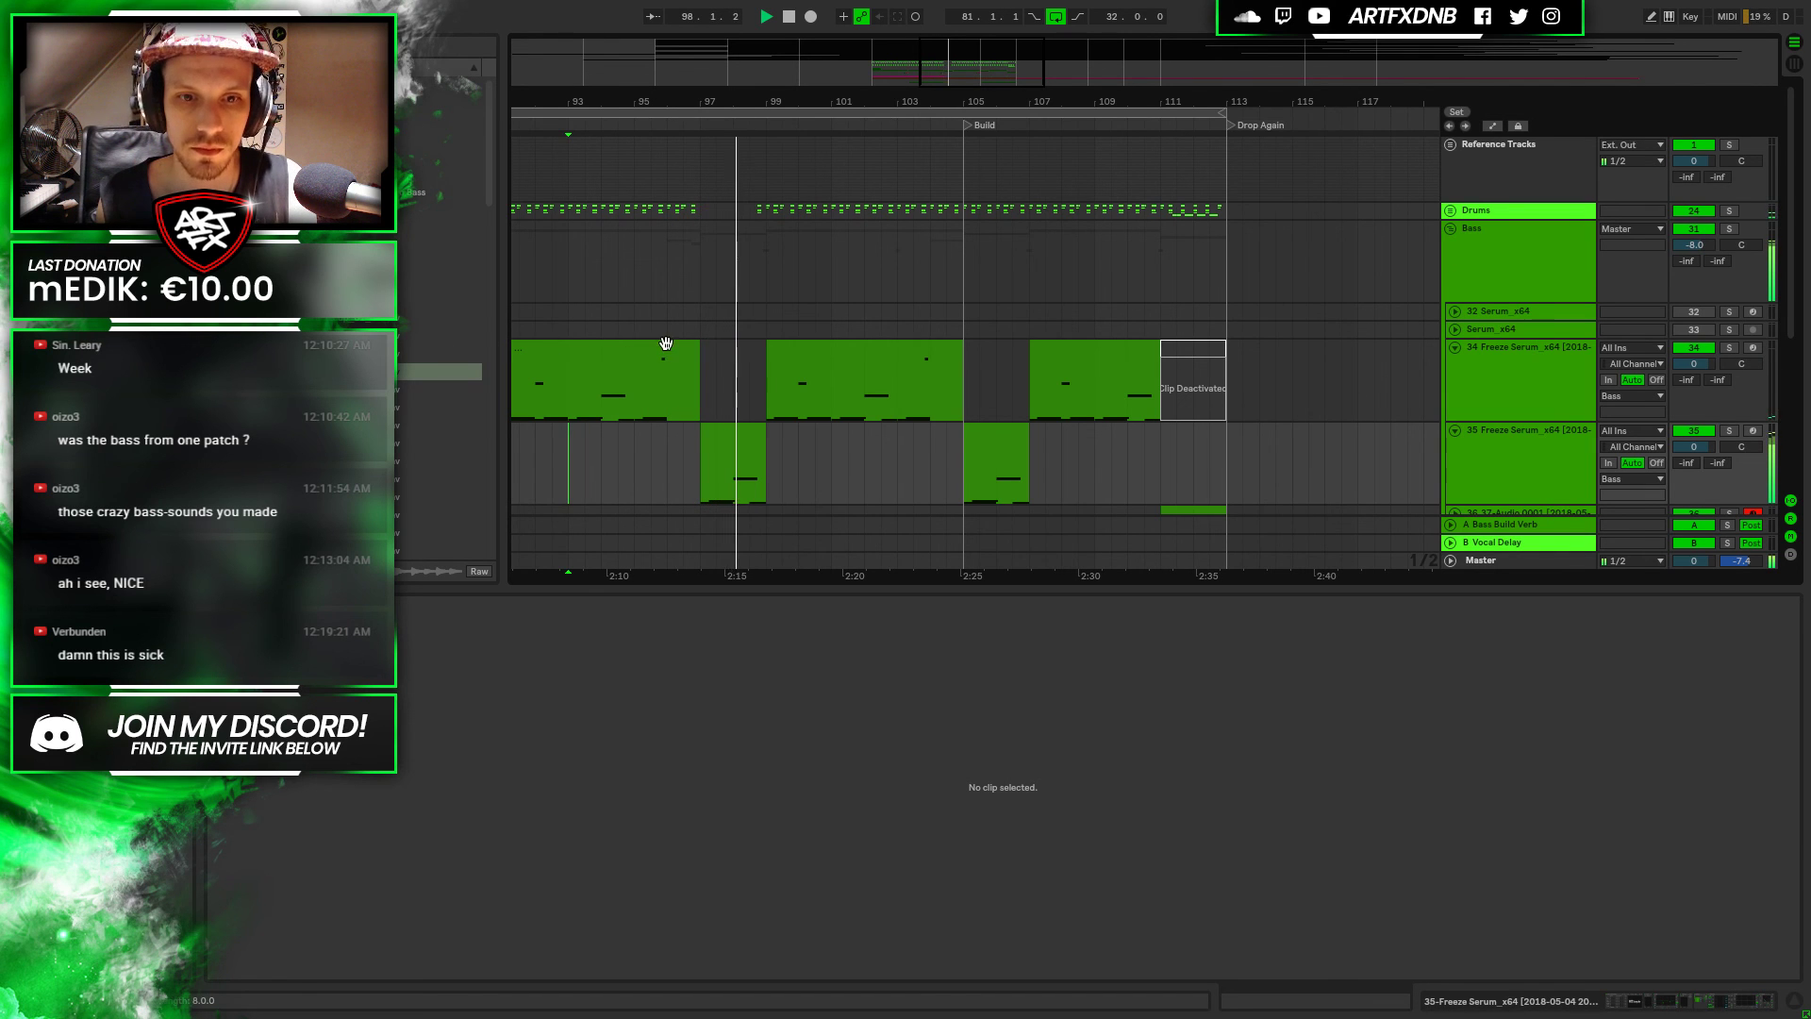
pyautogui.press('space')
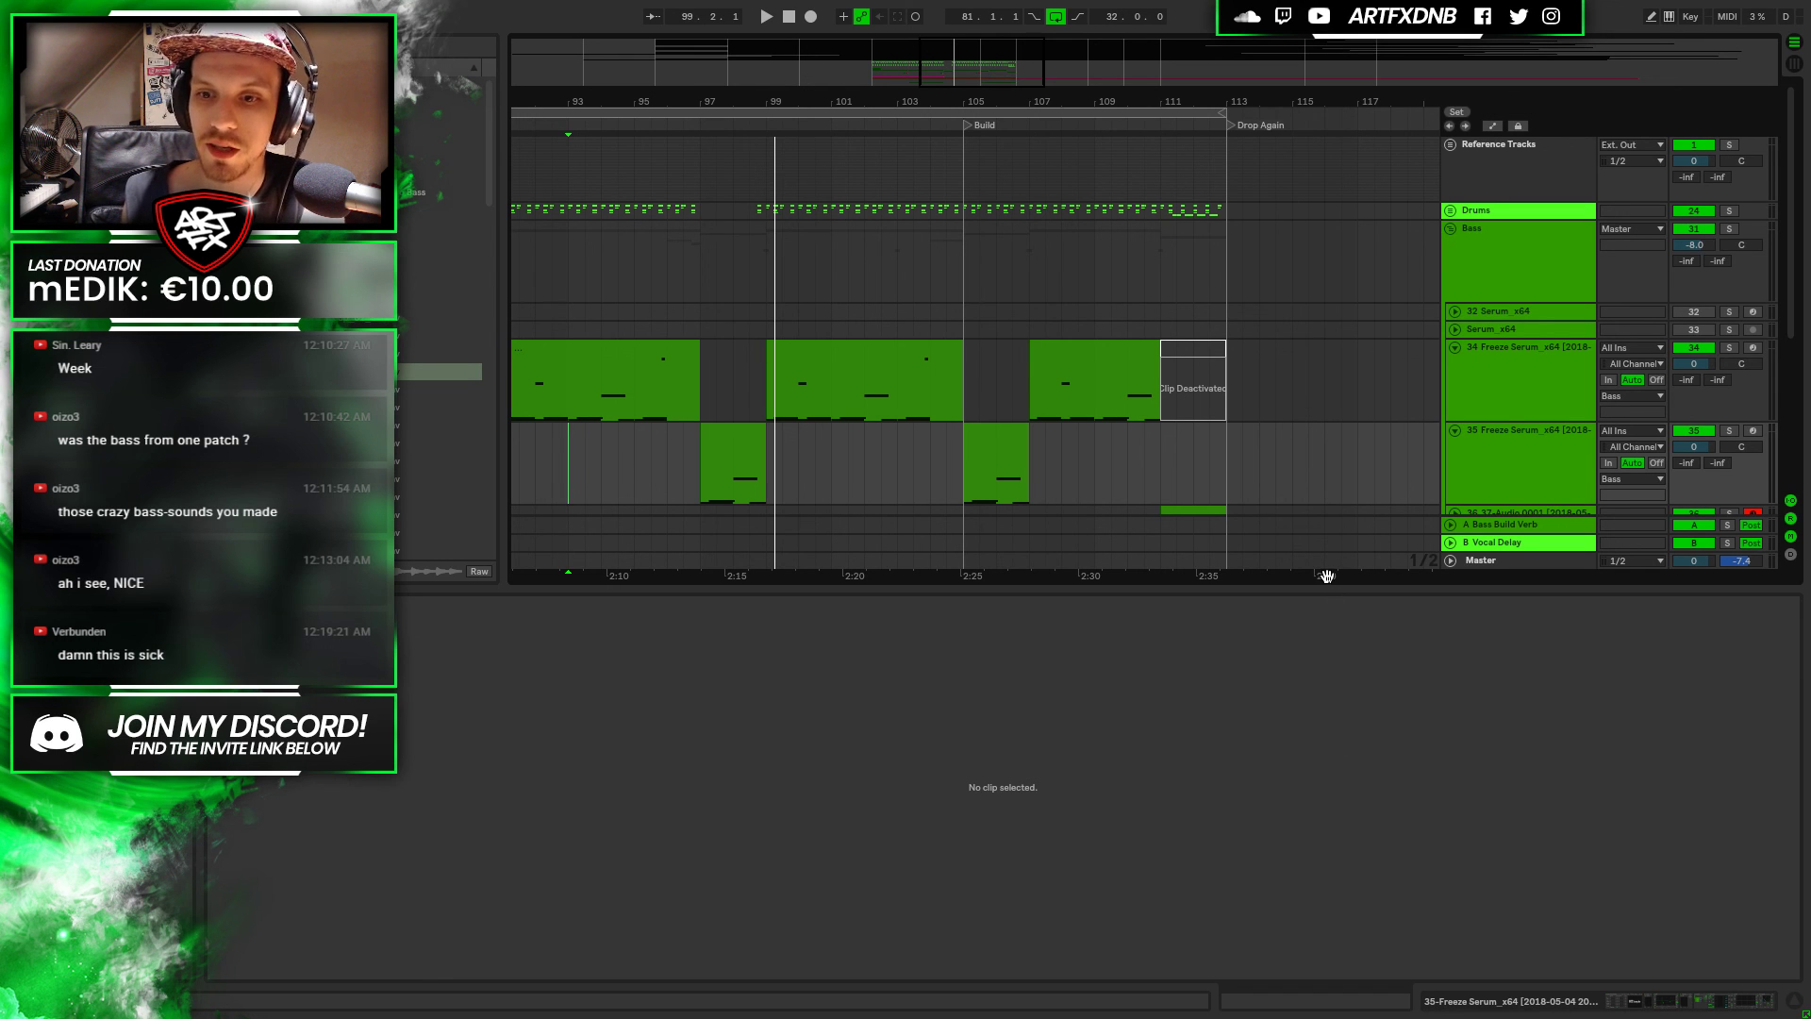
# Copy the pitch-bent bass clip from bar 97 over the clip at bar 105 on the same Sampler track
pyautogui.moveTo(1339, 591); pyautogui.dragTo(1339, 854)
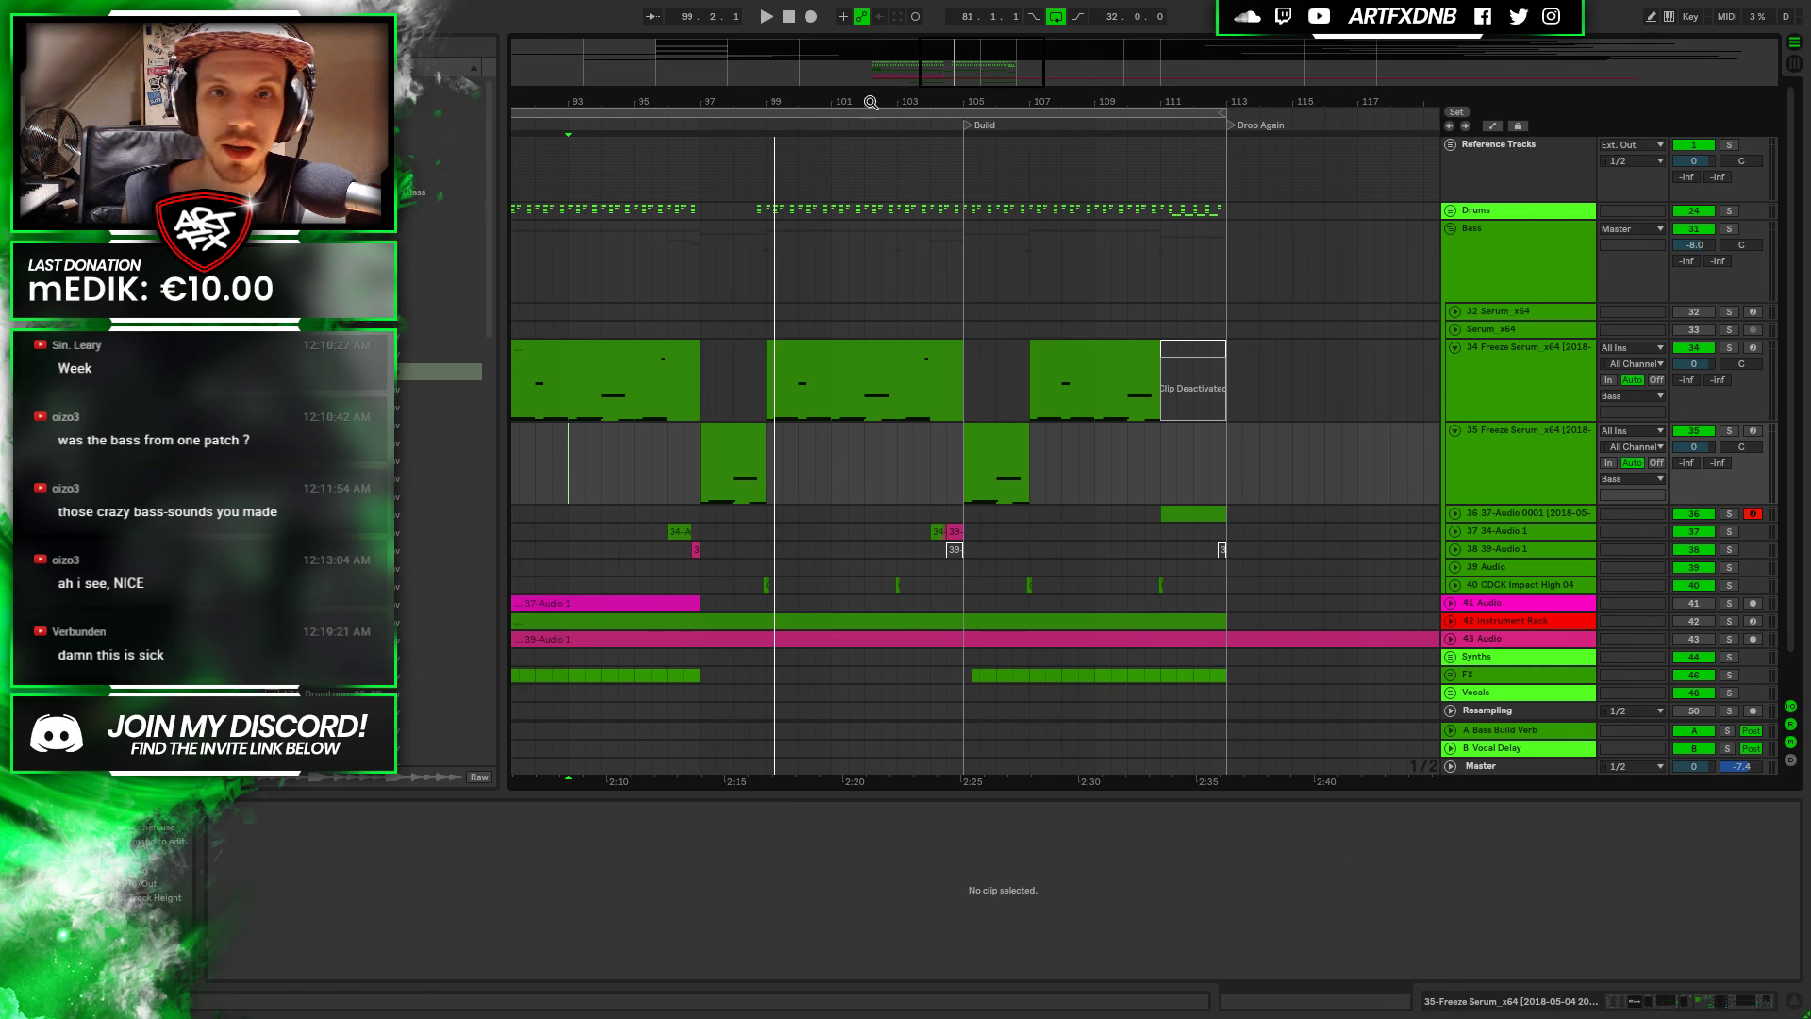
pyautogui.scroll(-5, 1280, 234)
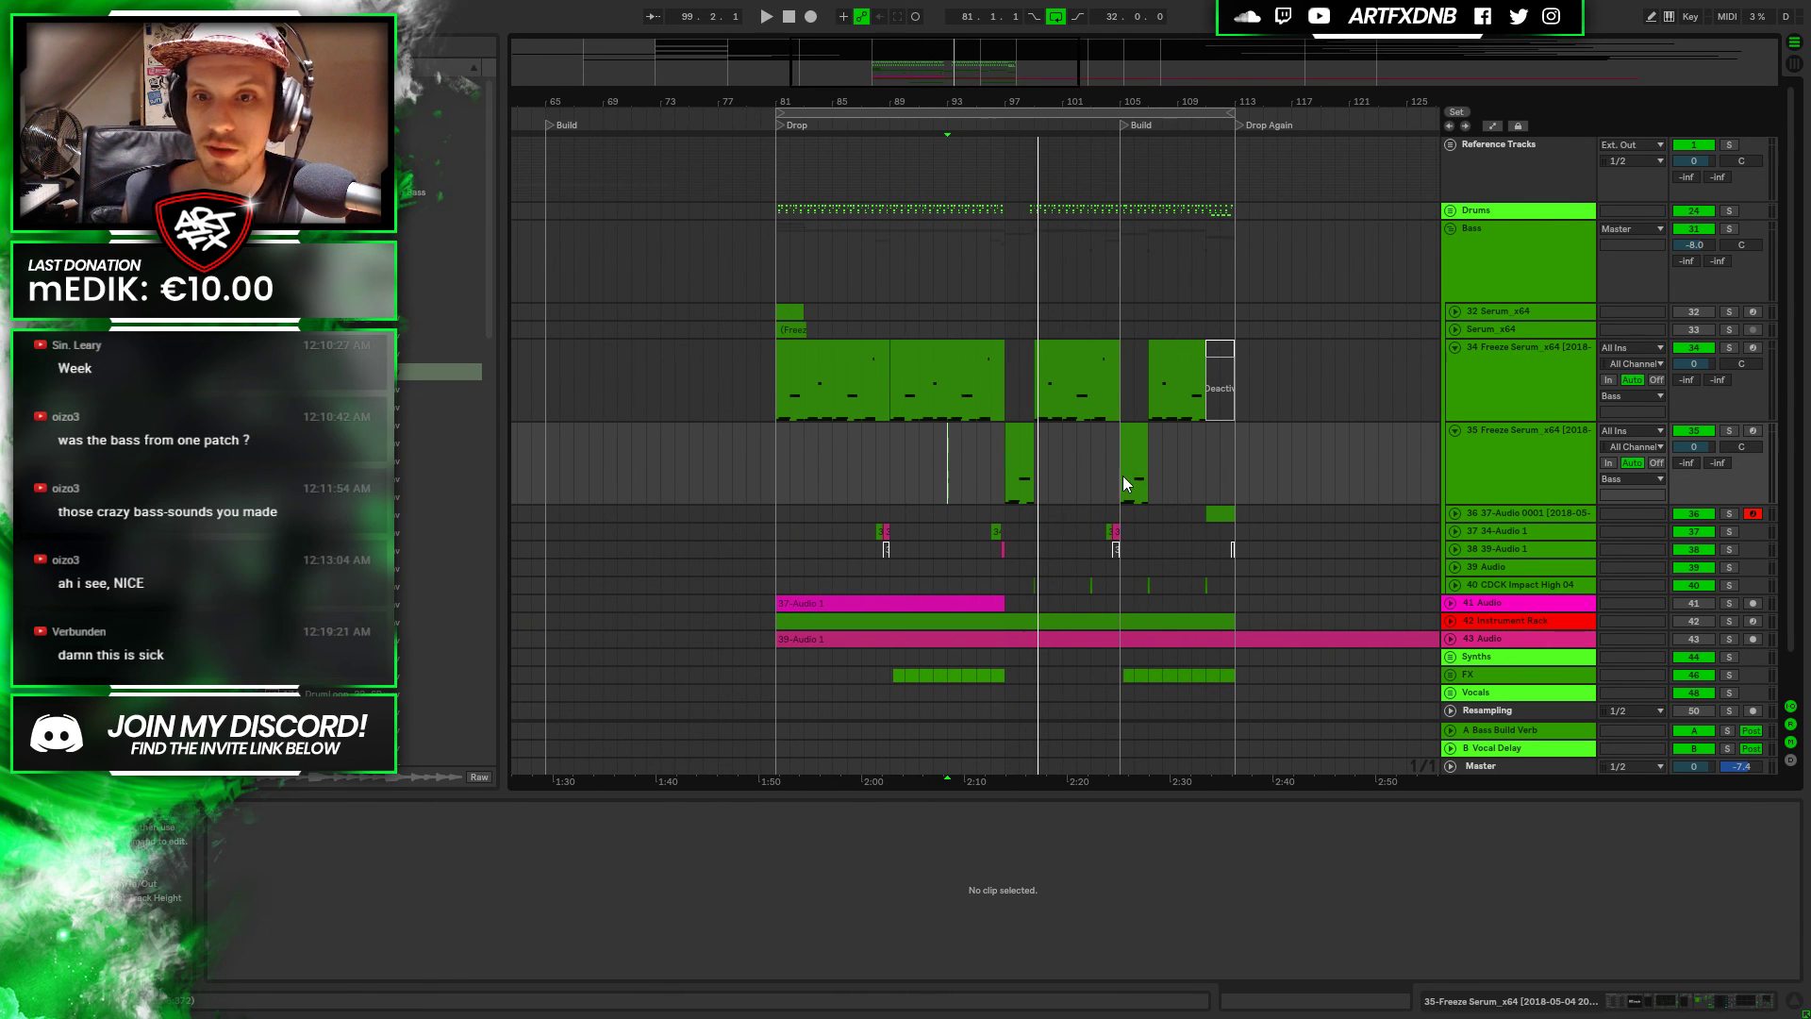
pyautogui.click(1020, 447)
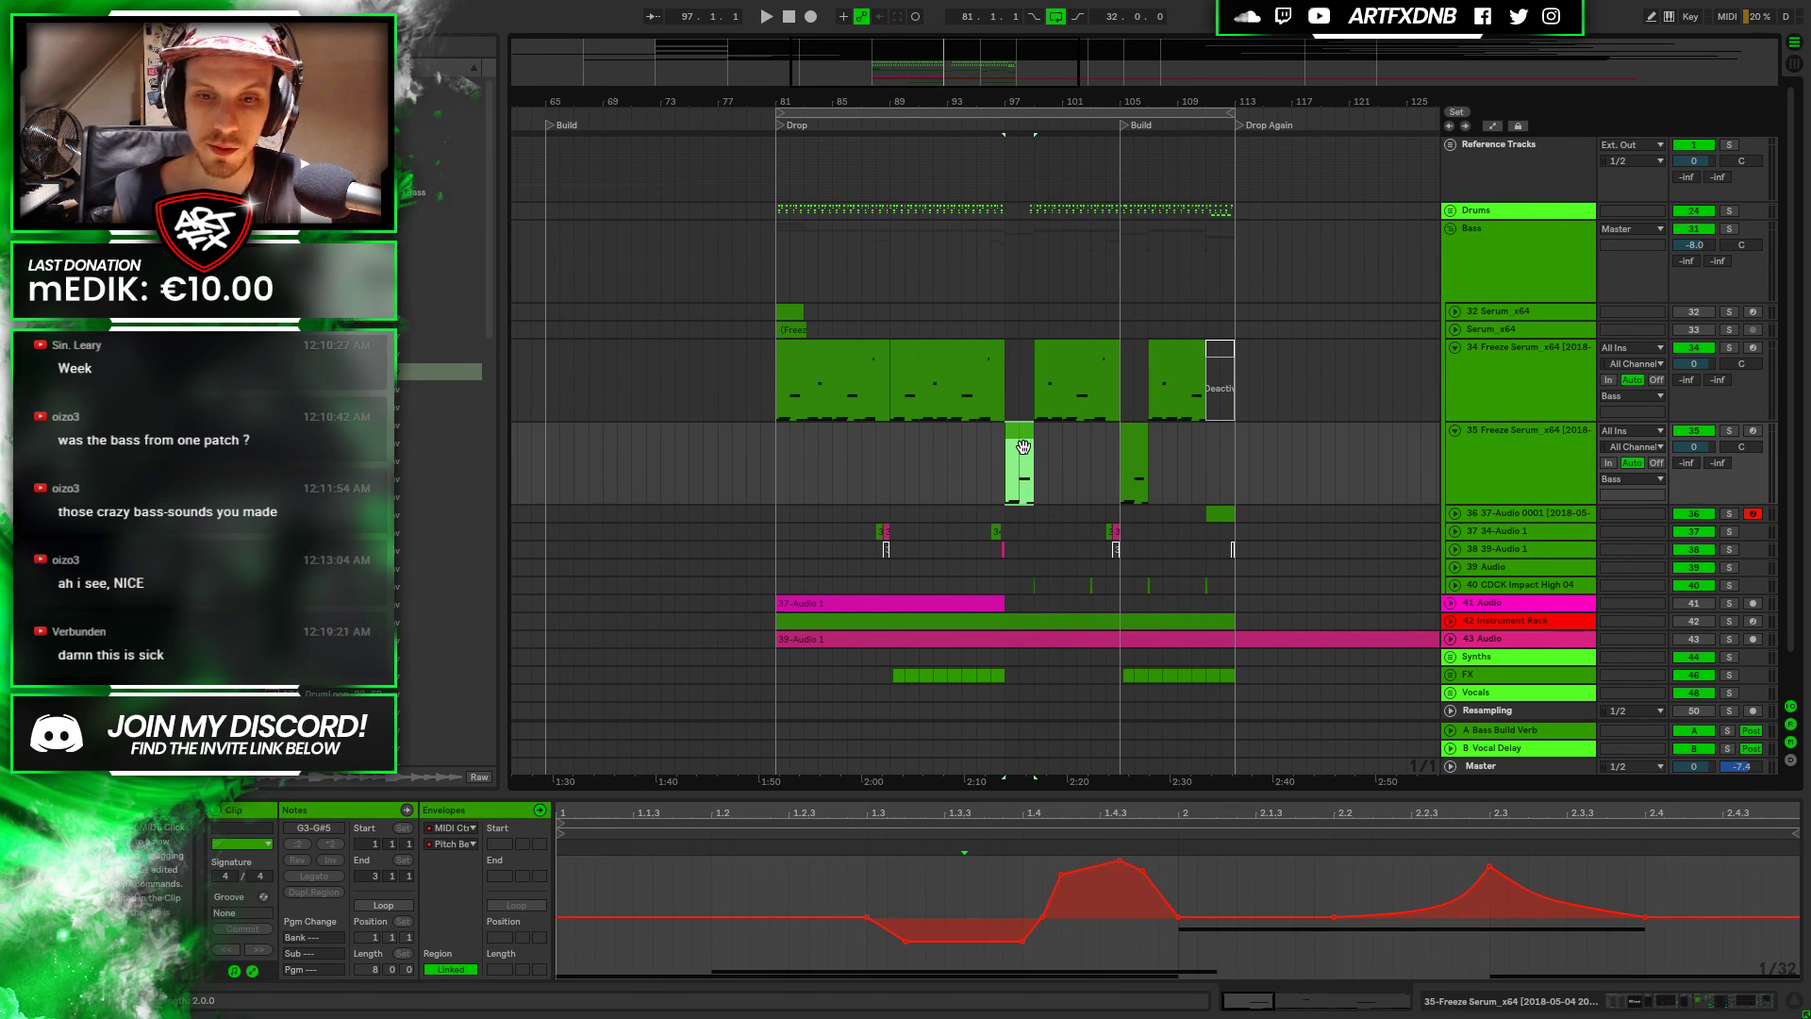
pyautogui.moveTo(1021, 447); pyautogui.dragTo(1128, 449)
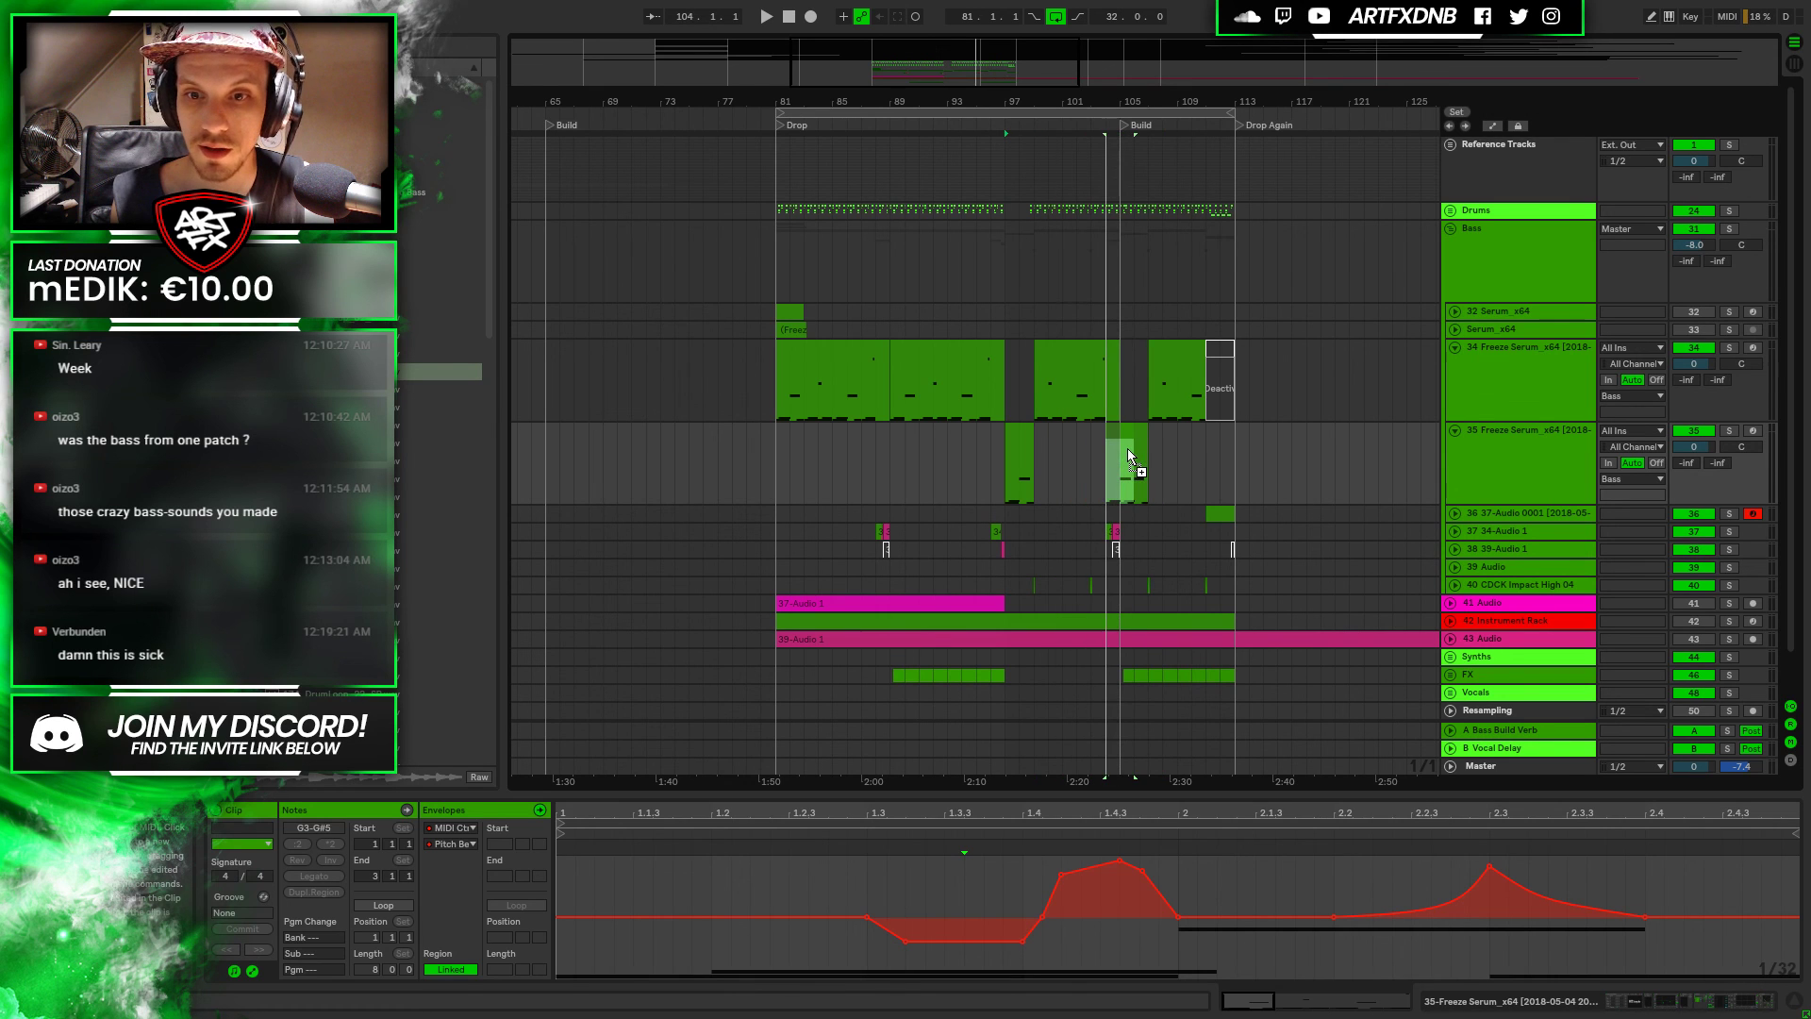
# Collapse the expanded tracks, audition the drop from bar 81, and fold the Bass group
pyautogui.click(785, 463)
pyautogui.click(775, 461)
pyautogui.hotkey('alt', 'u')
pyautogui.press('space')
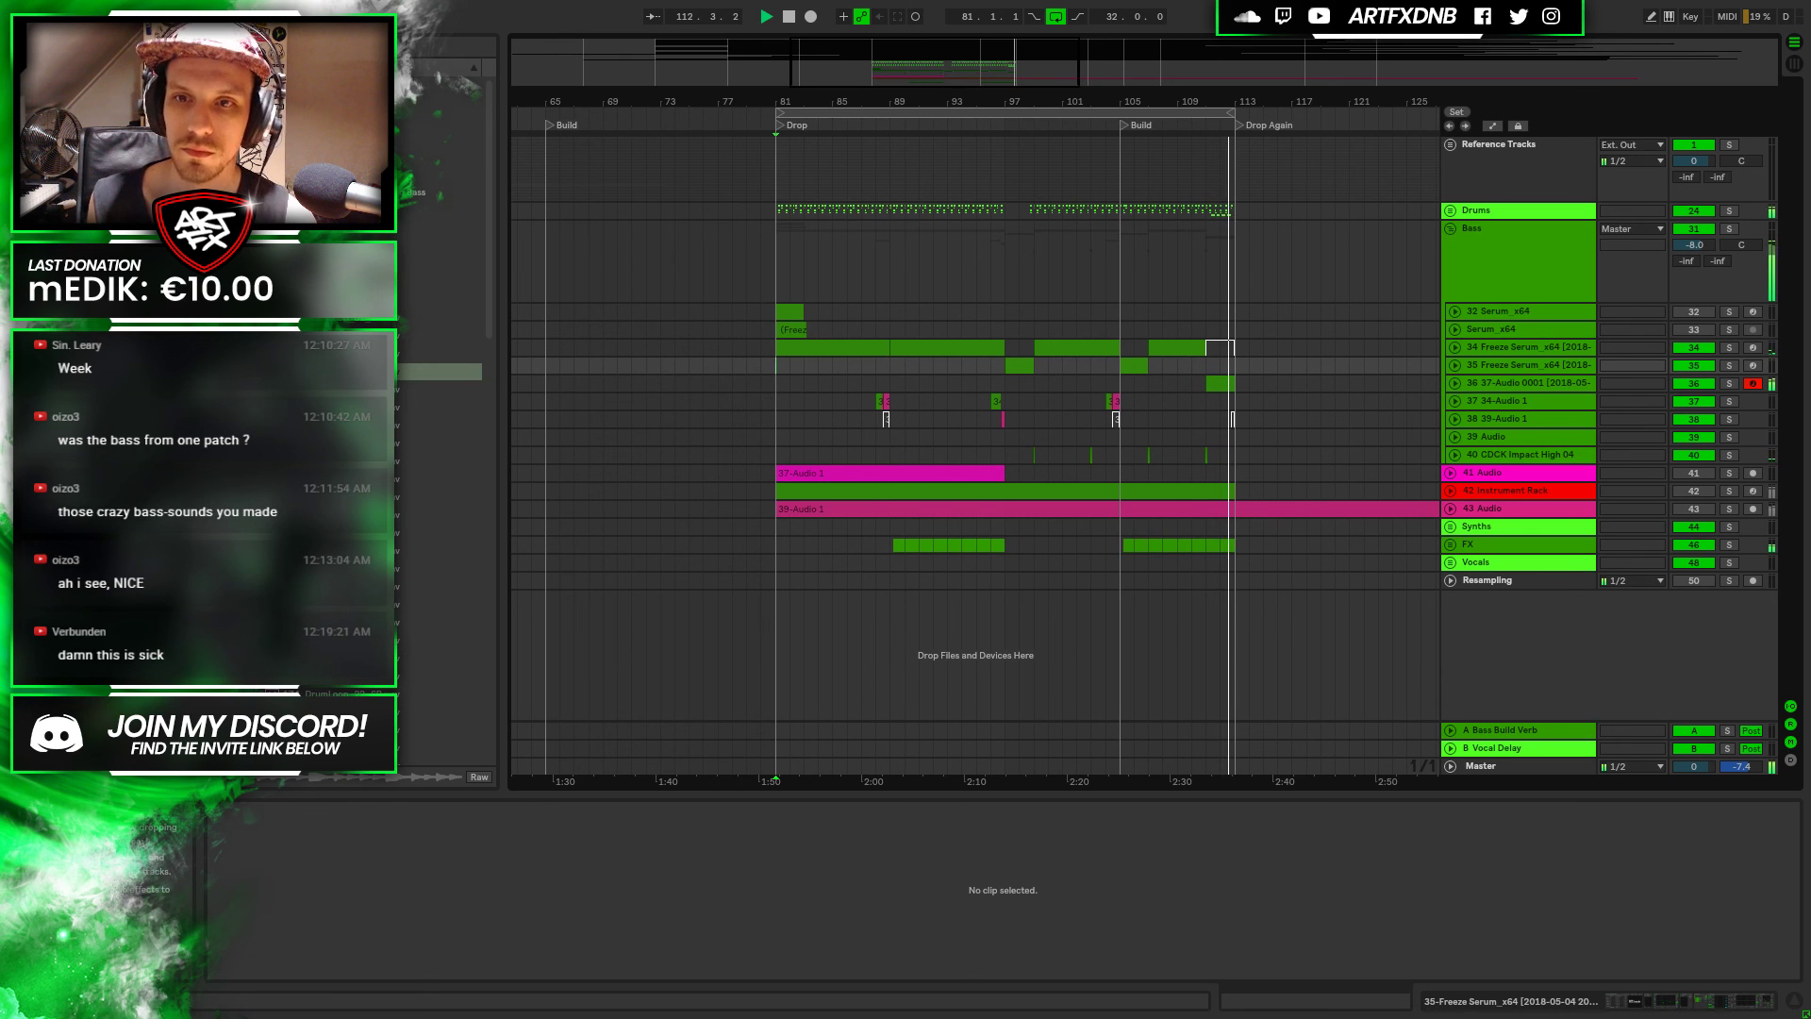
pyautogui.press('space')
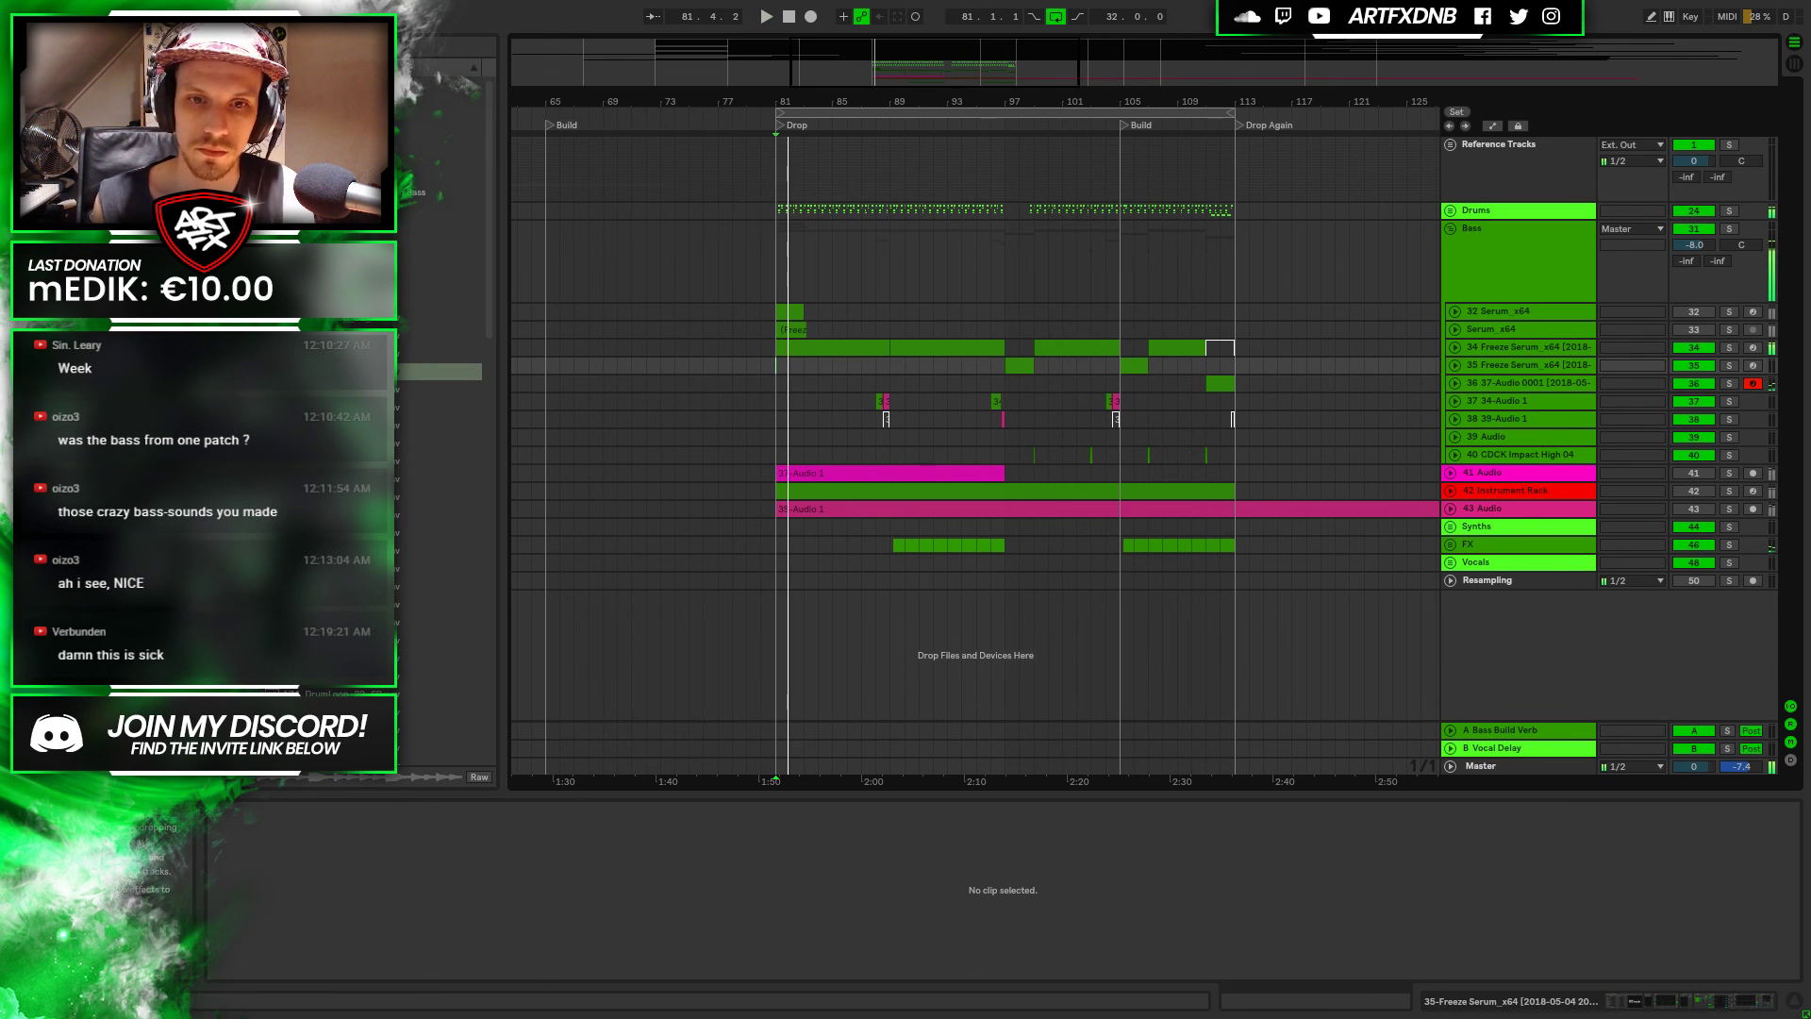
pyautogui.click(1213, 381)
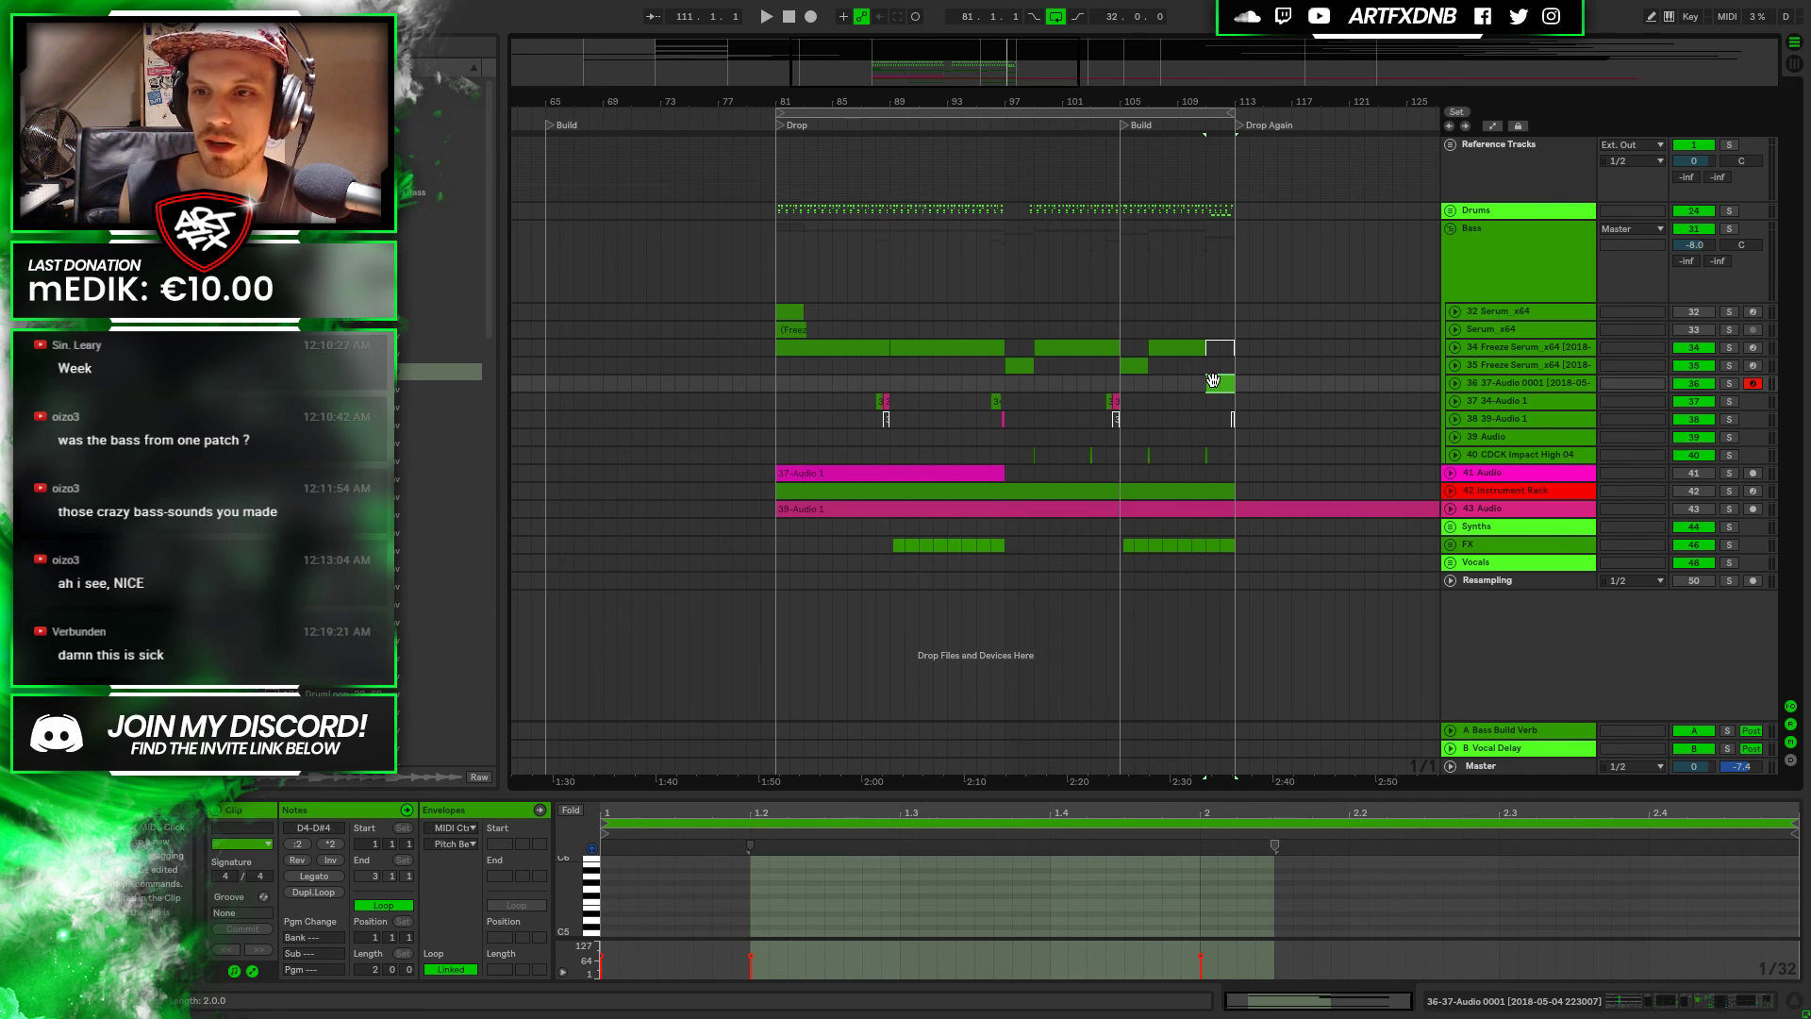
pyautogui.click(1450, 229)
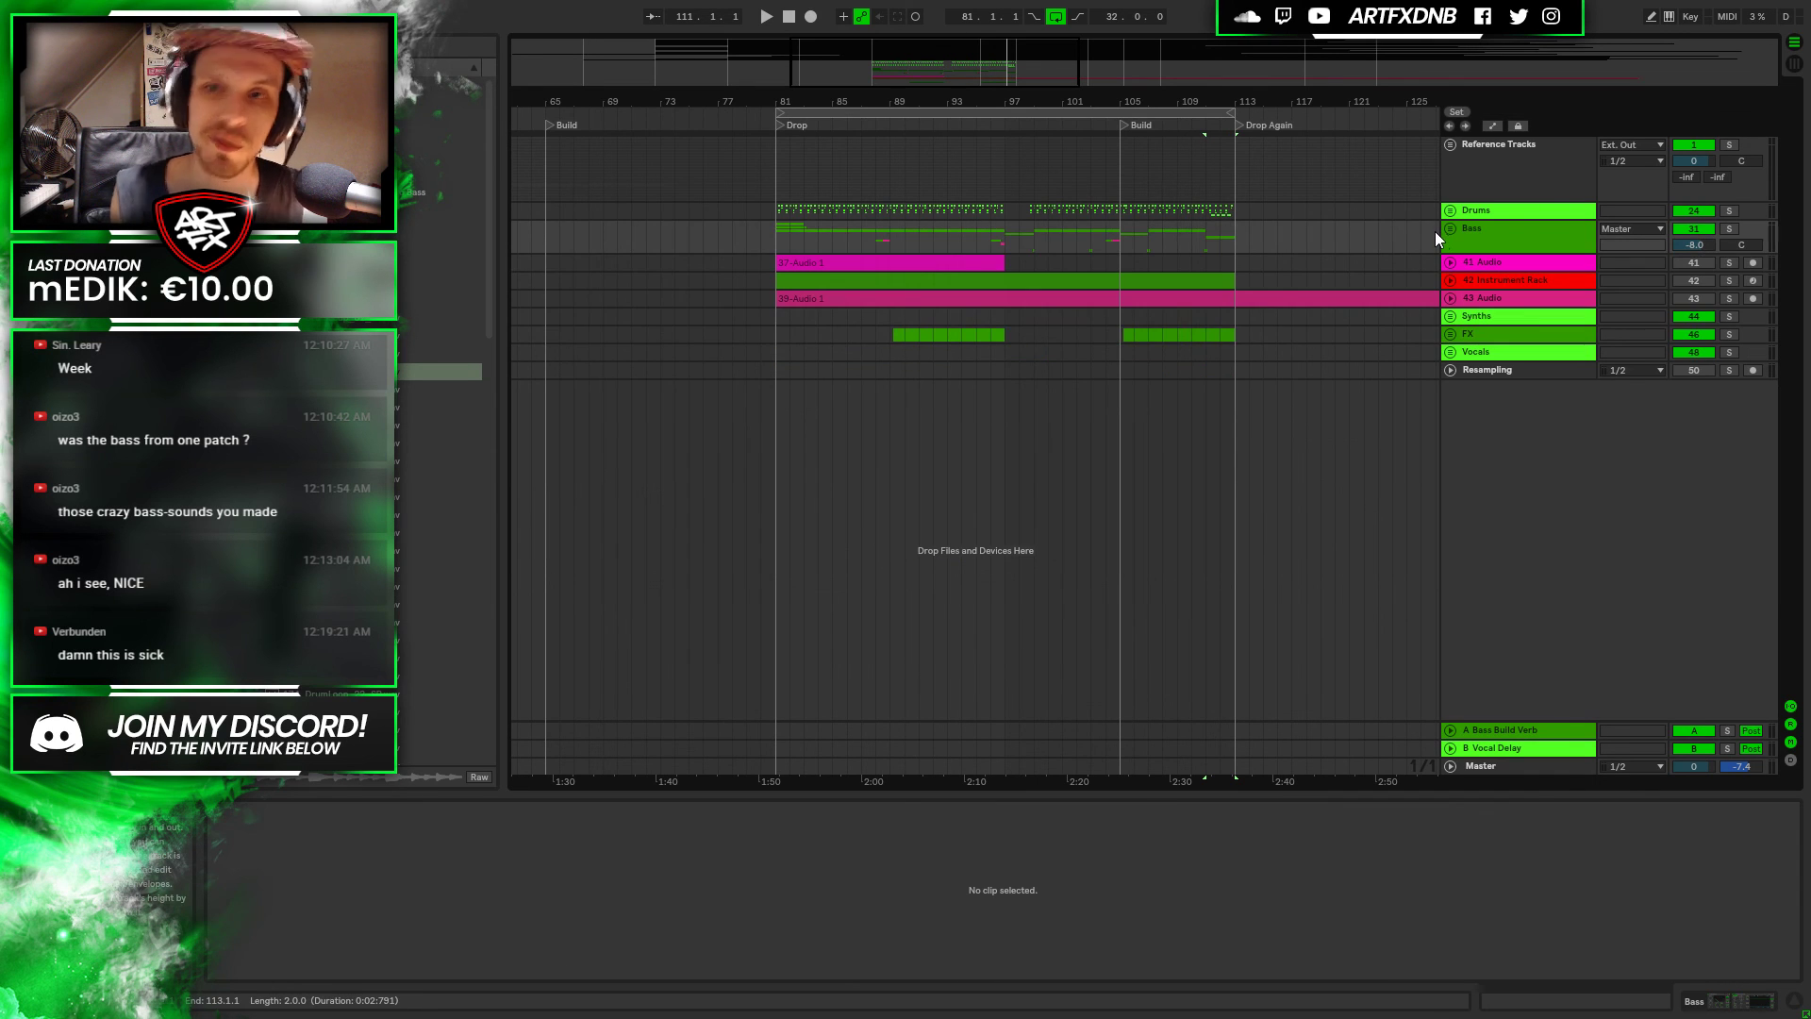
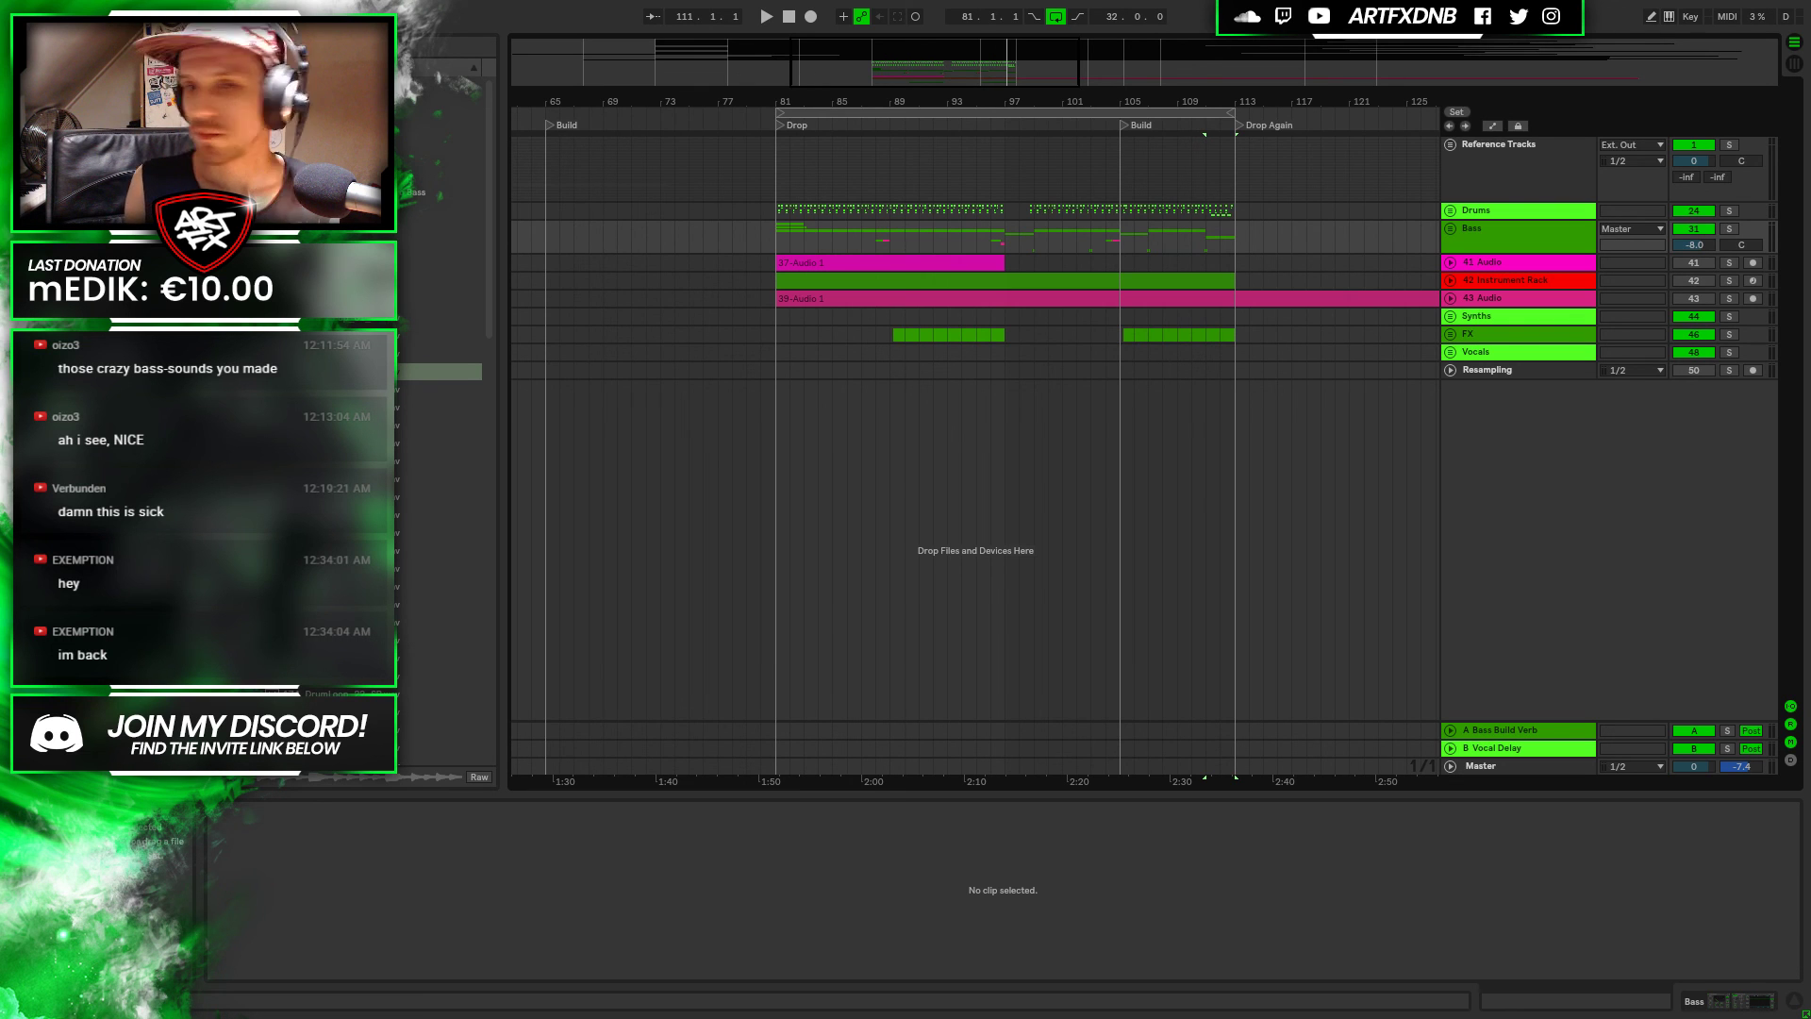
# Play the whole drop from bar 81 through the Build section and turn off the arrangement loop
pyautogui.click(772, 216)
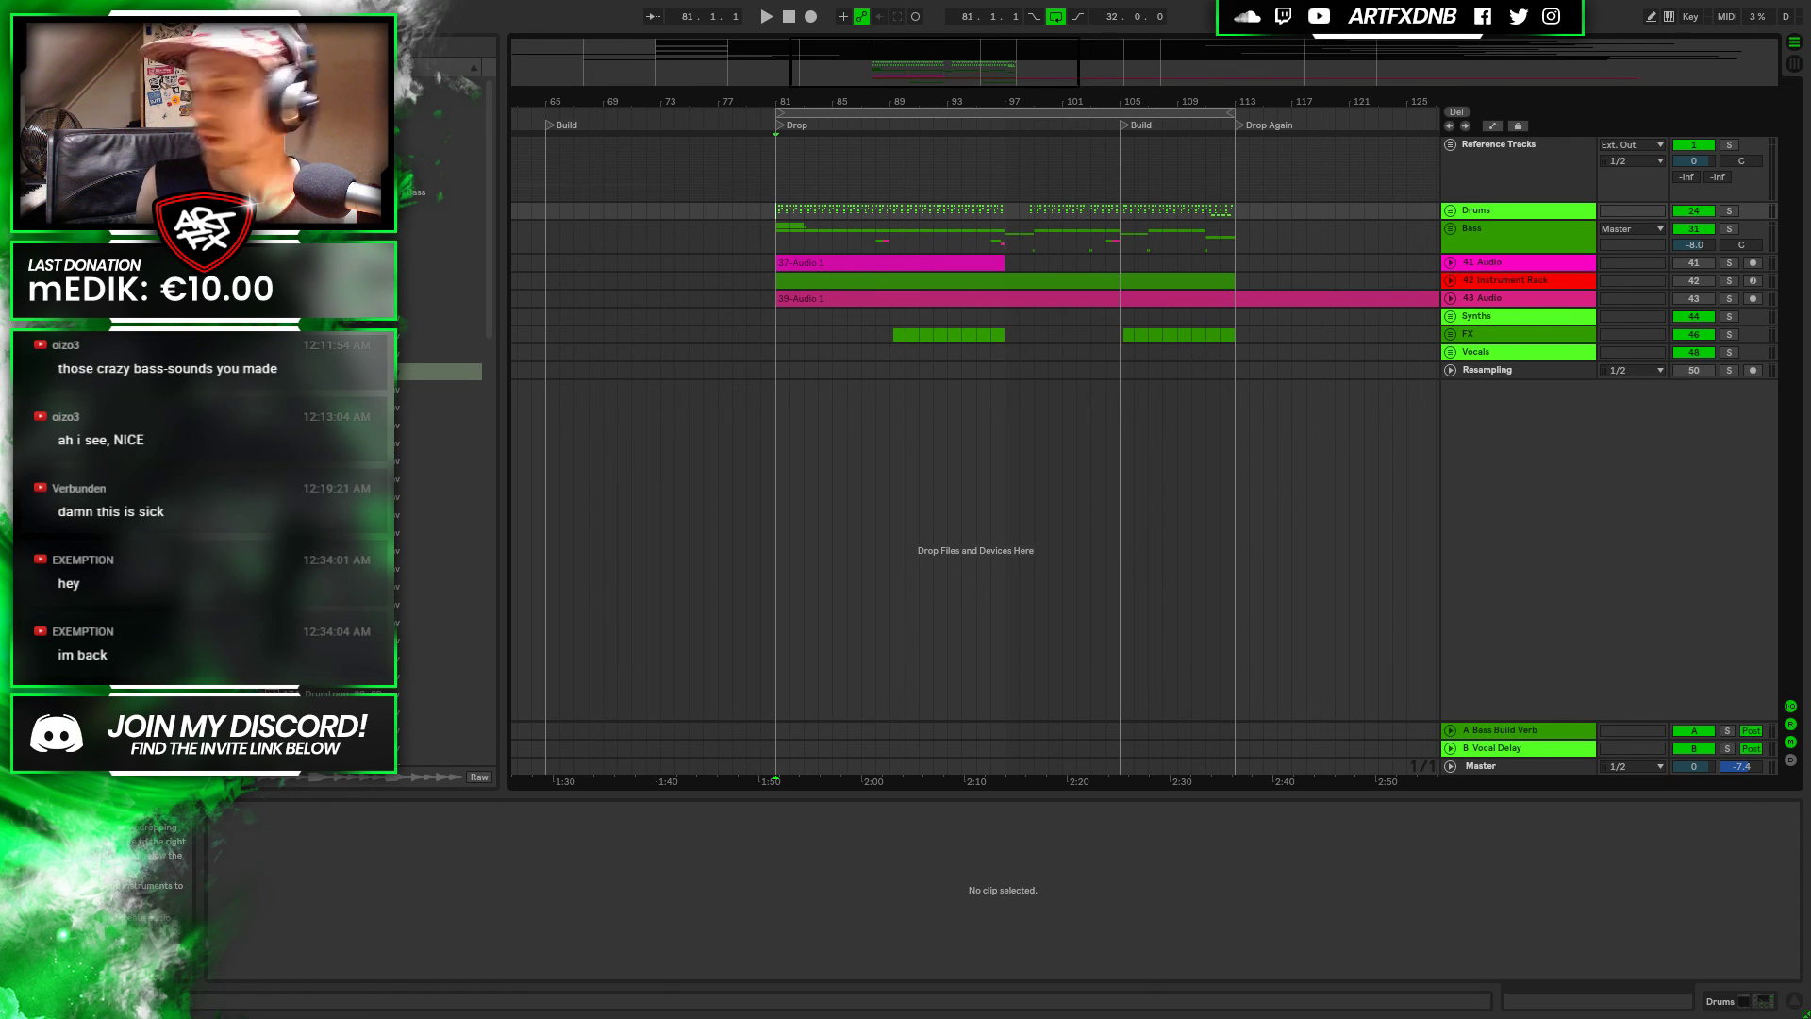
pyautogui.click(824, 114)
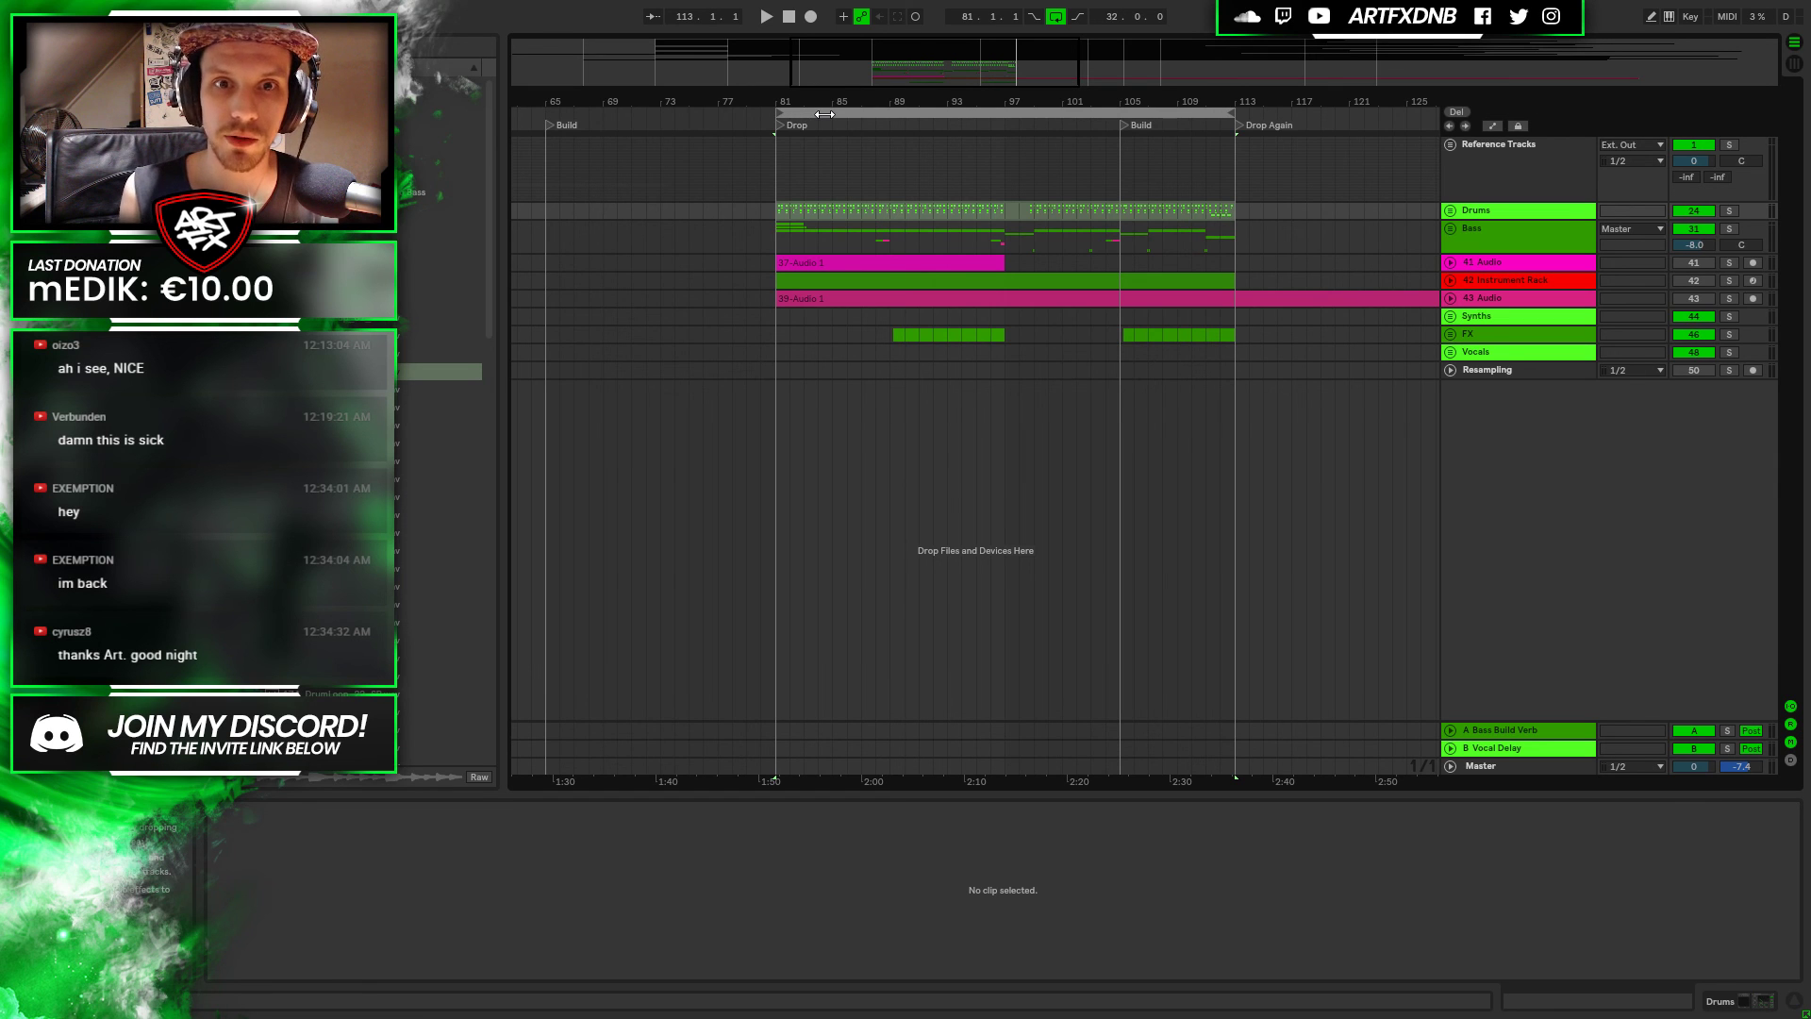
pyautogui.press('space')
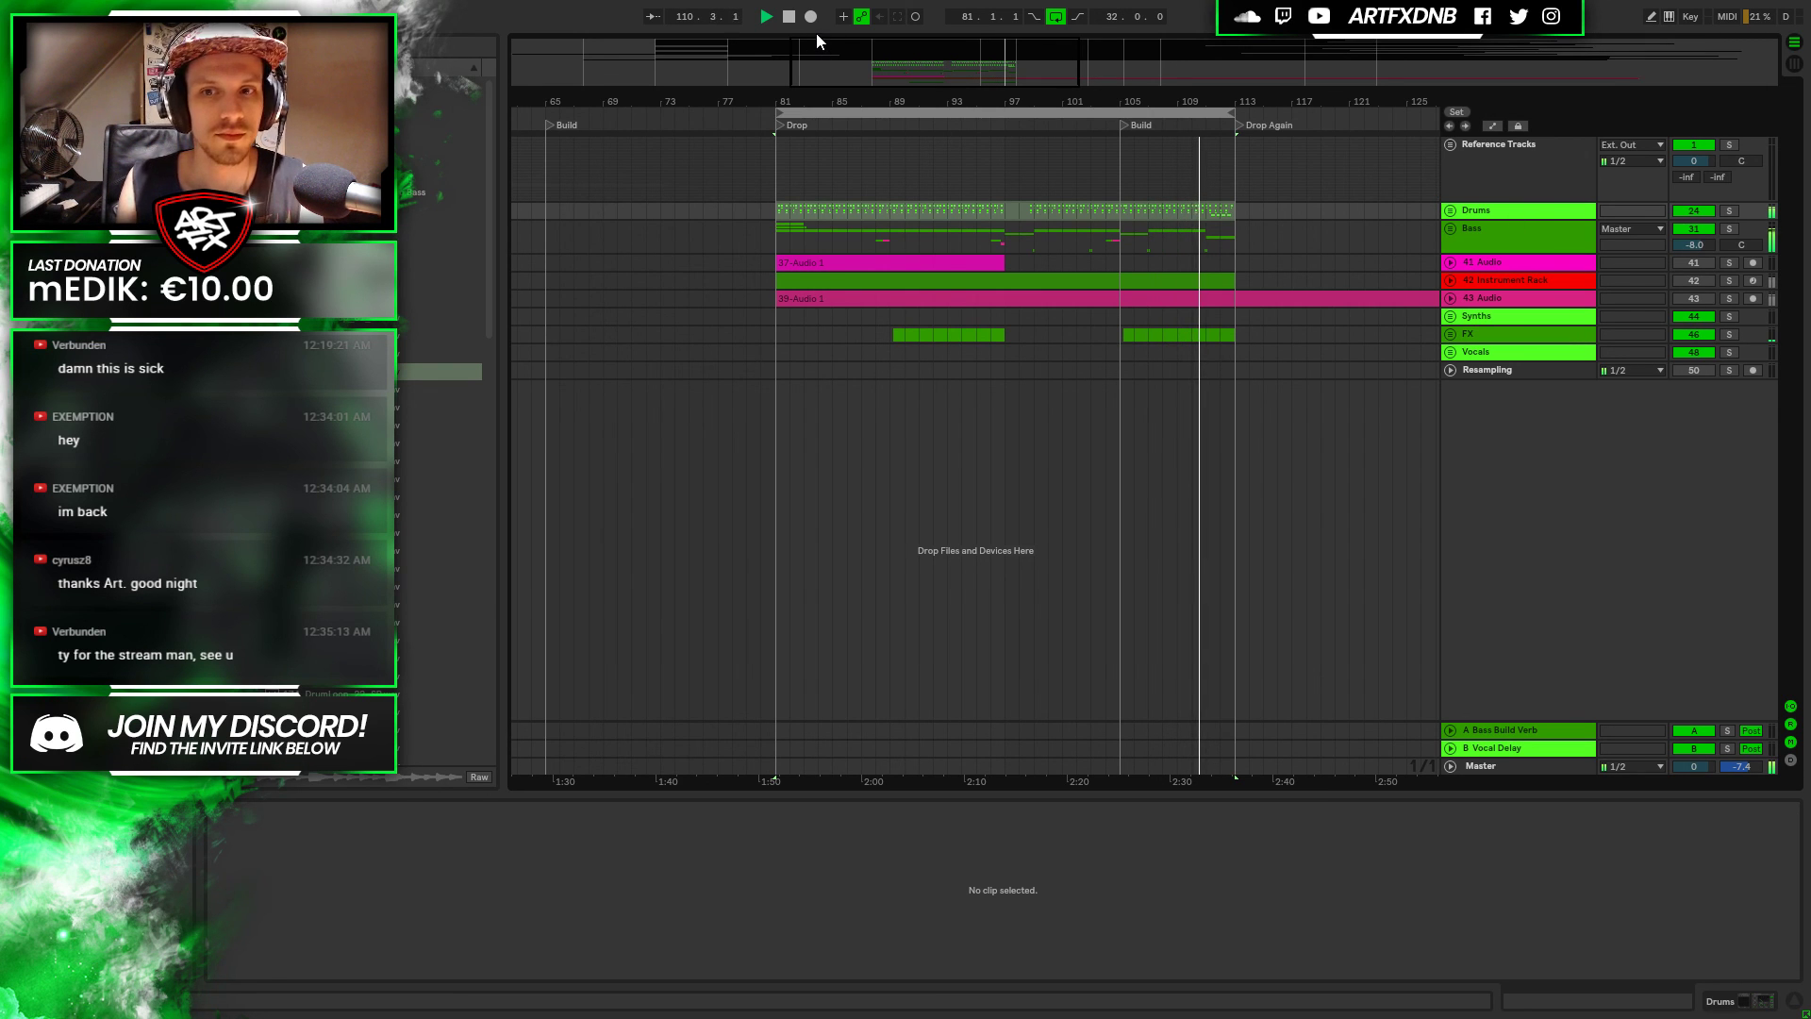
pyautogui.click(1055, 17)
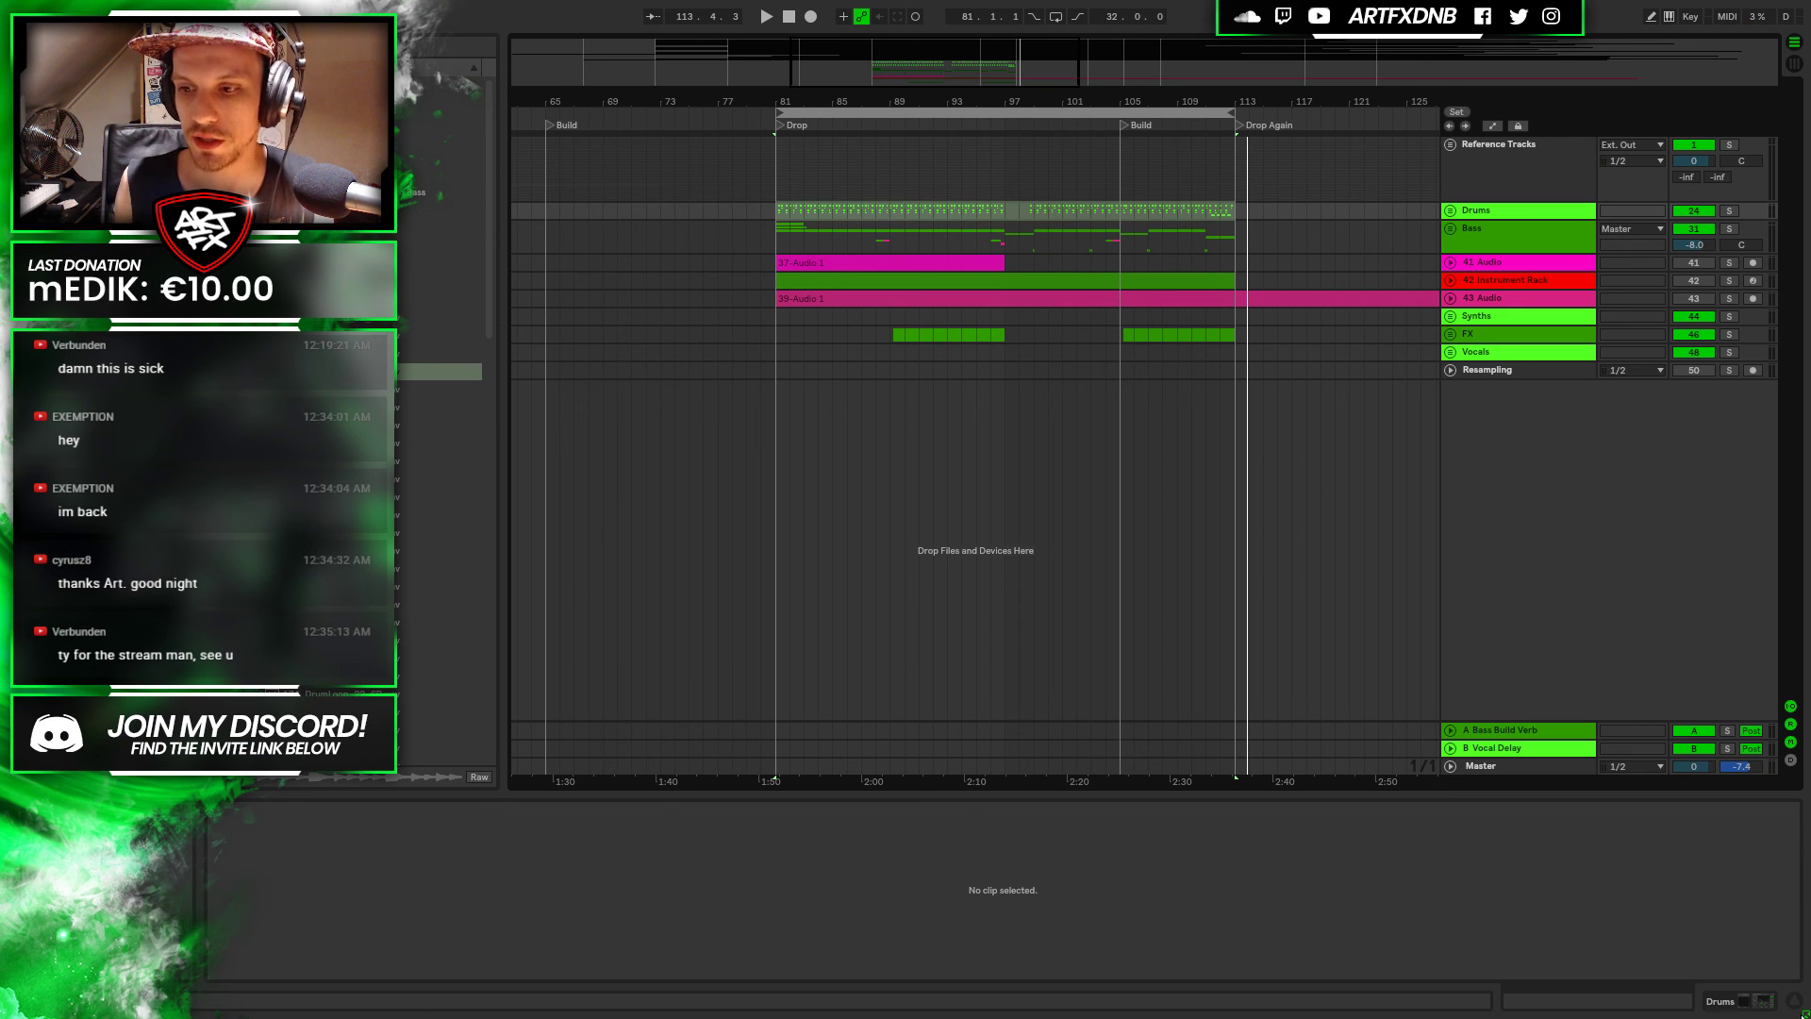
# Save the set under a new name as 2018-019-HeavyShit in the New EP folder and delete the temporary project files
pyautogui.press('F11')
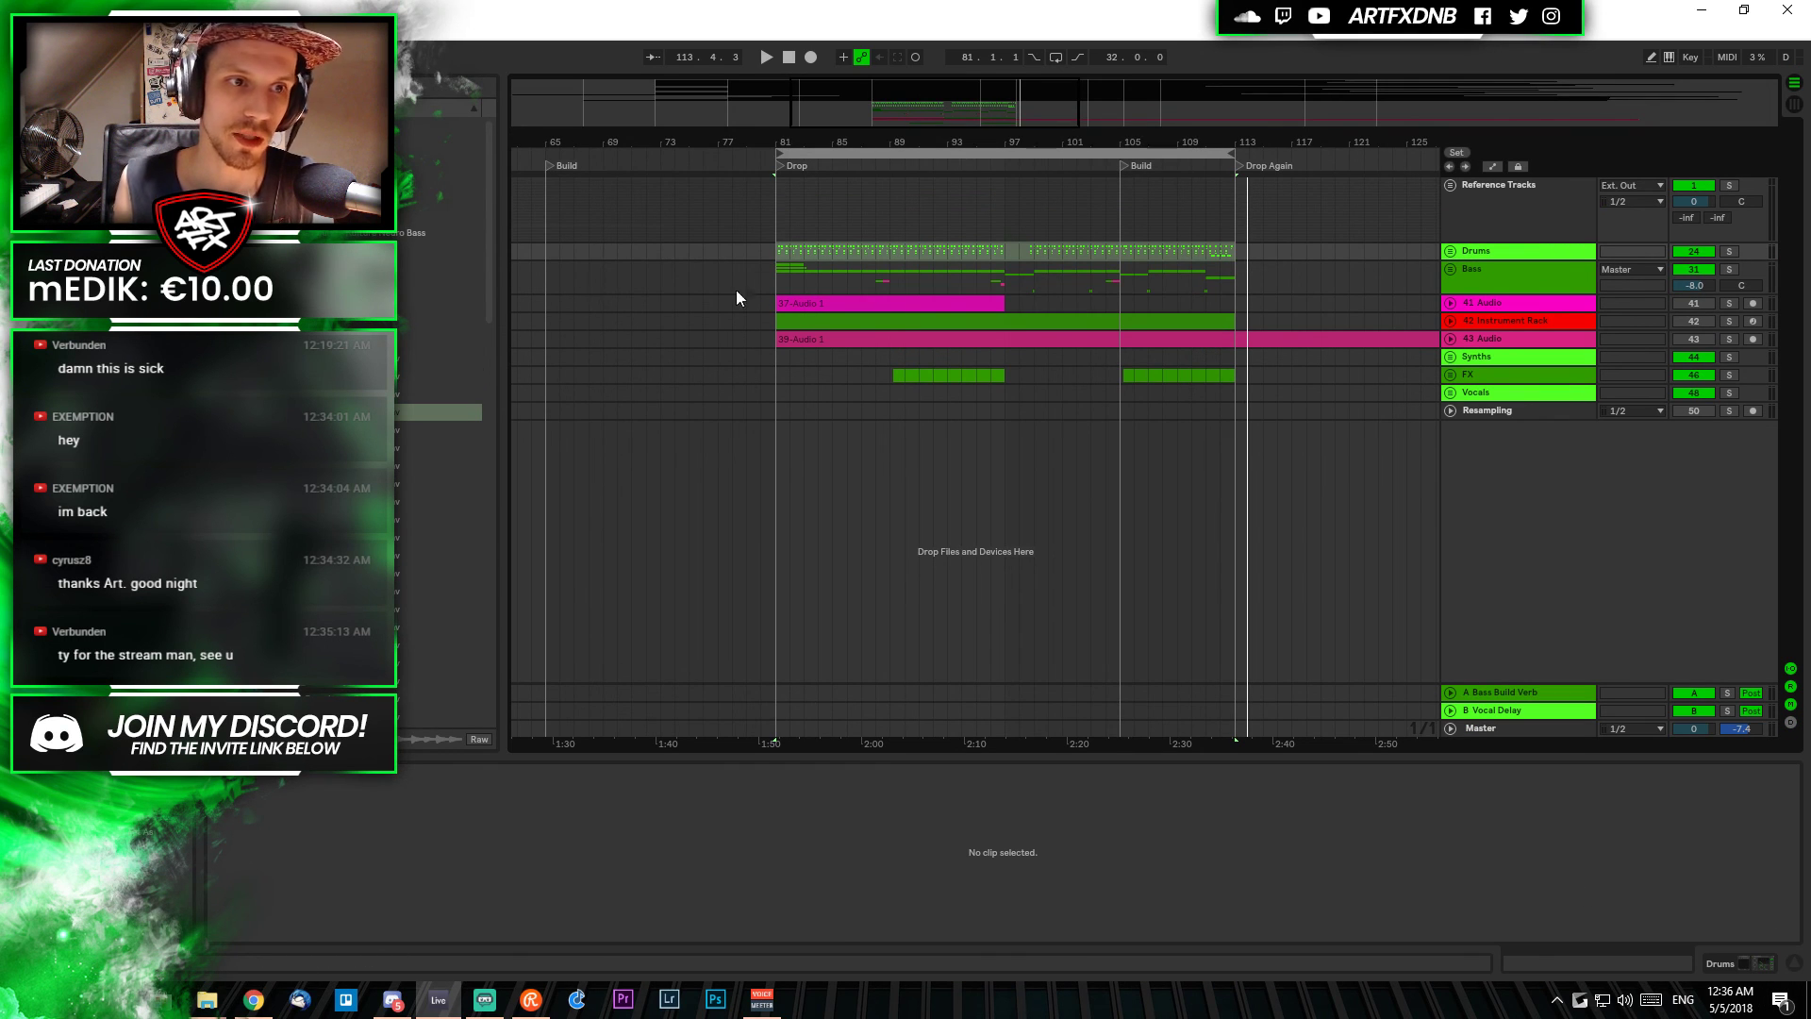
pyautogui.hotkey('ctrl', 'shift', 's')
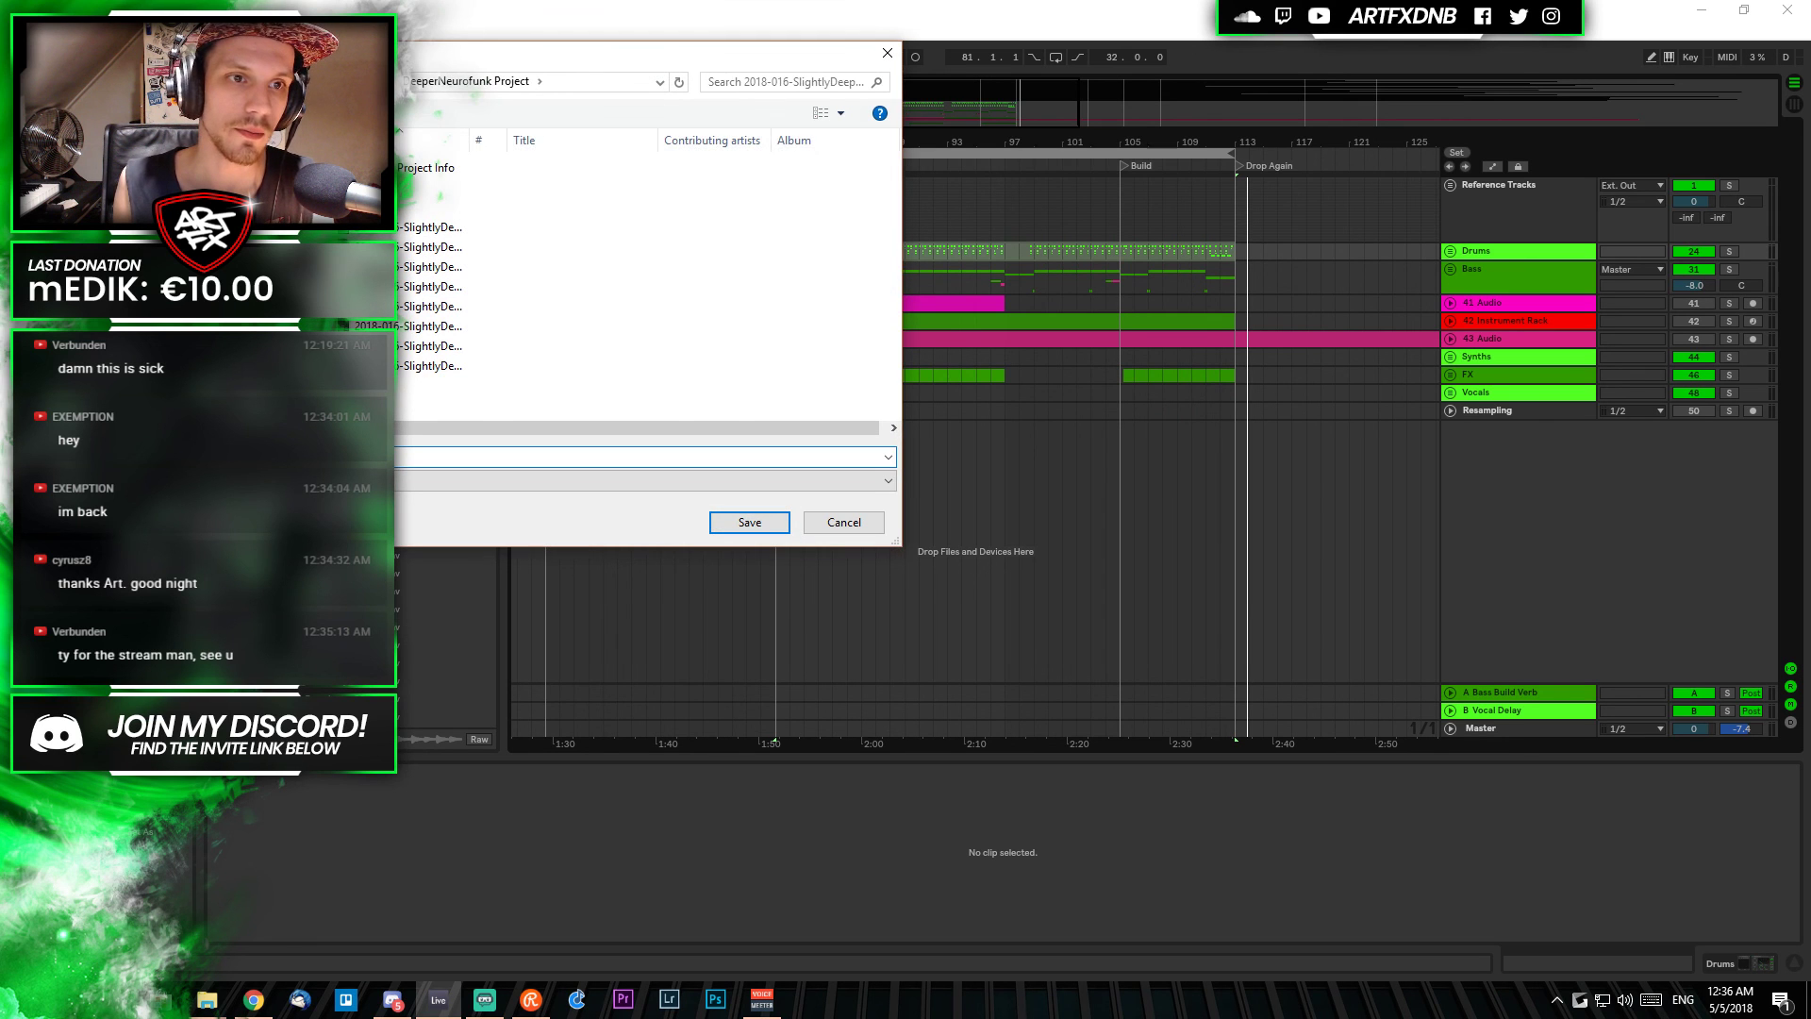
pyautogui.click(269, 81)
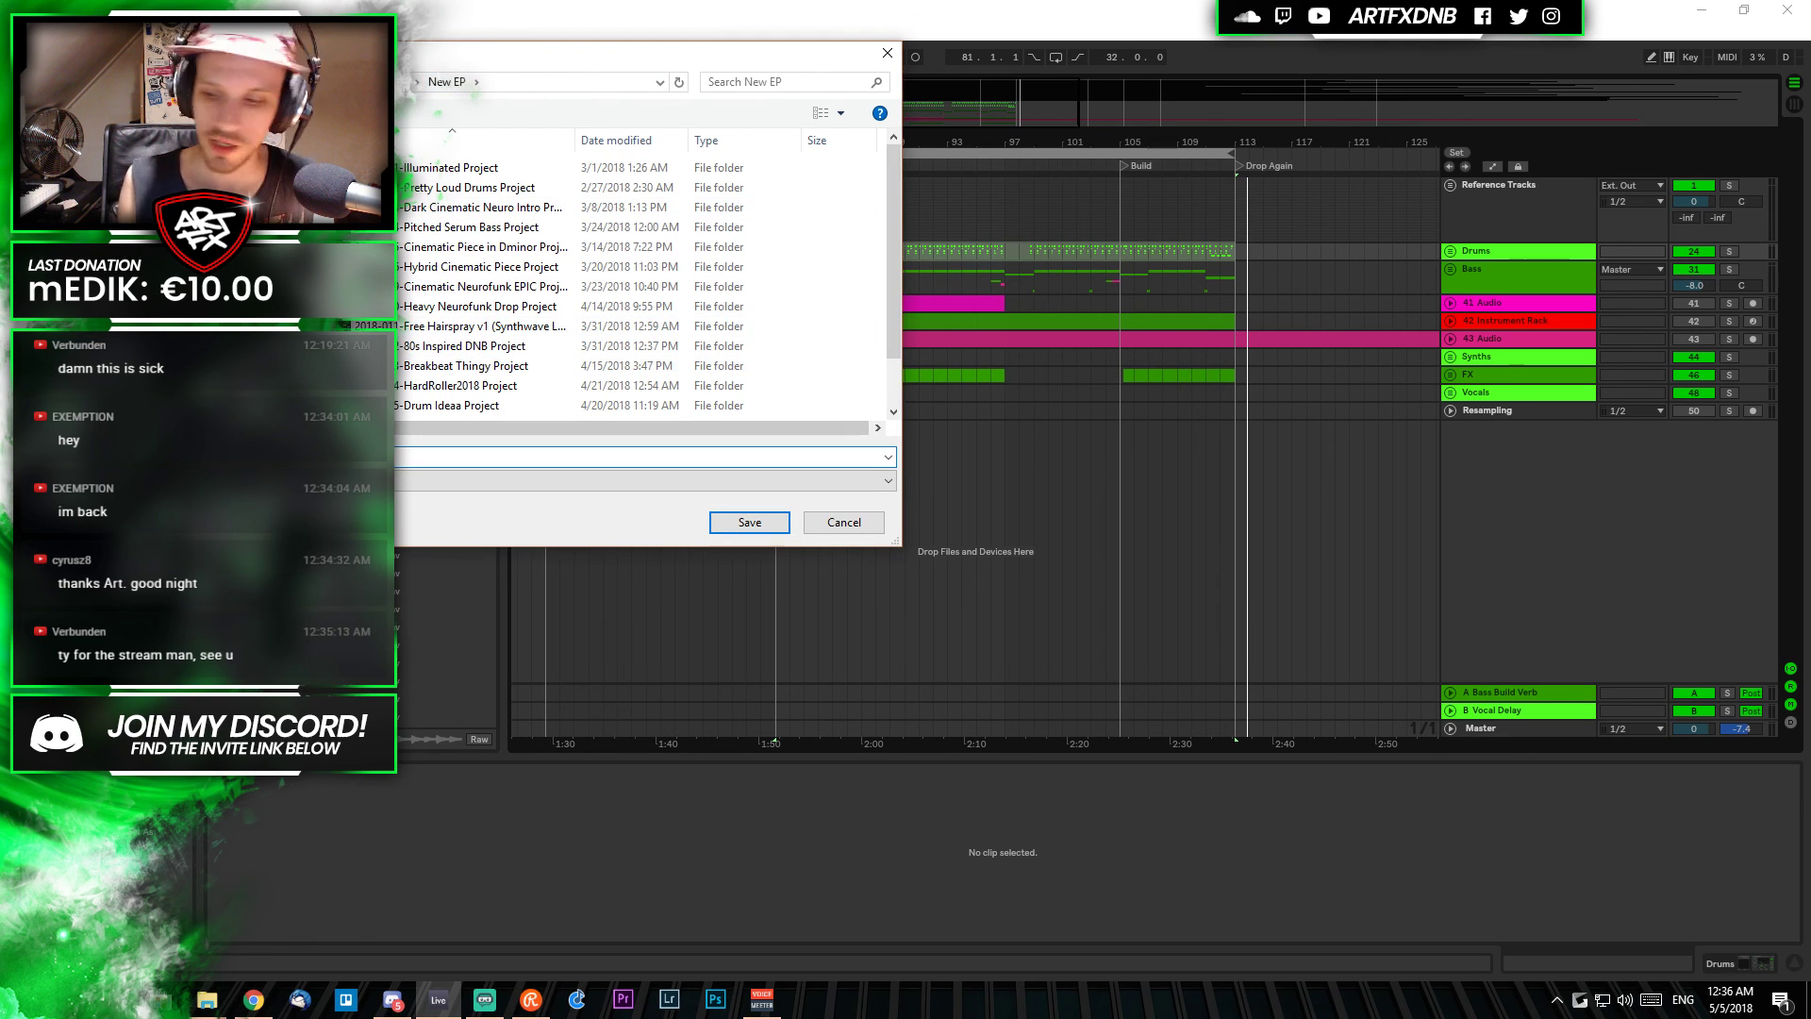
pyautogui.write('2')
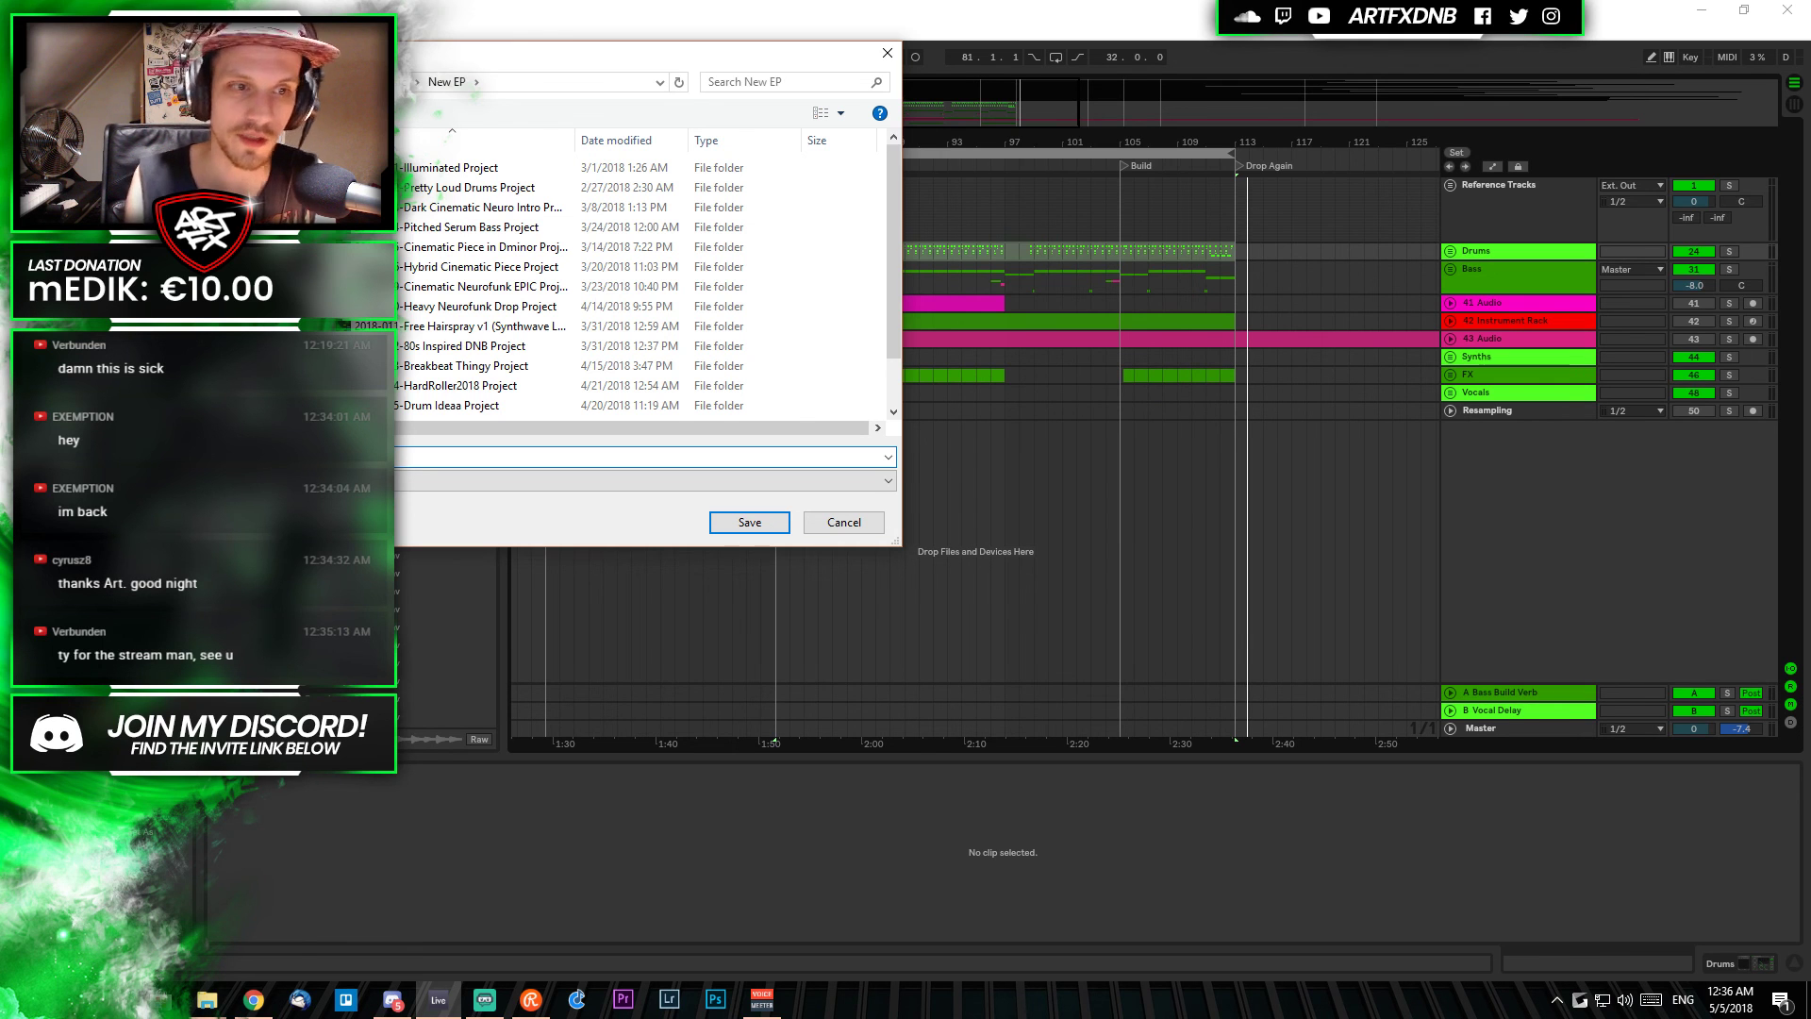
pyautogui.press('Return')
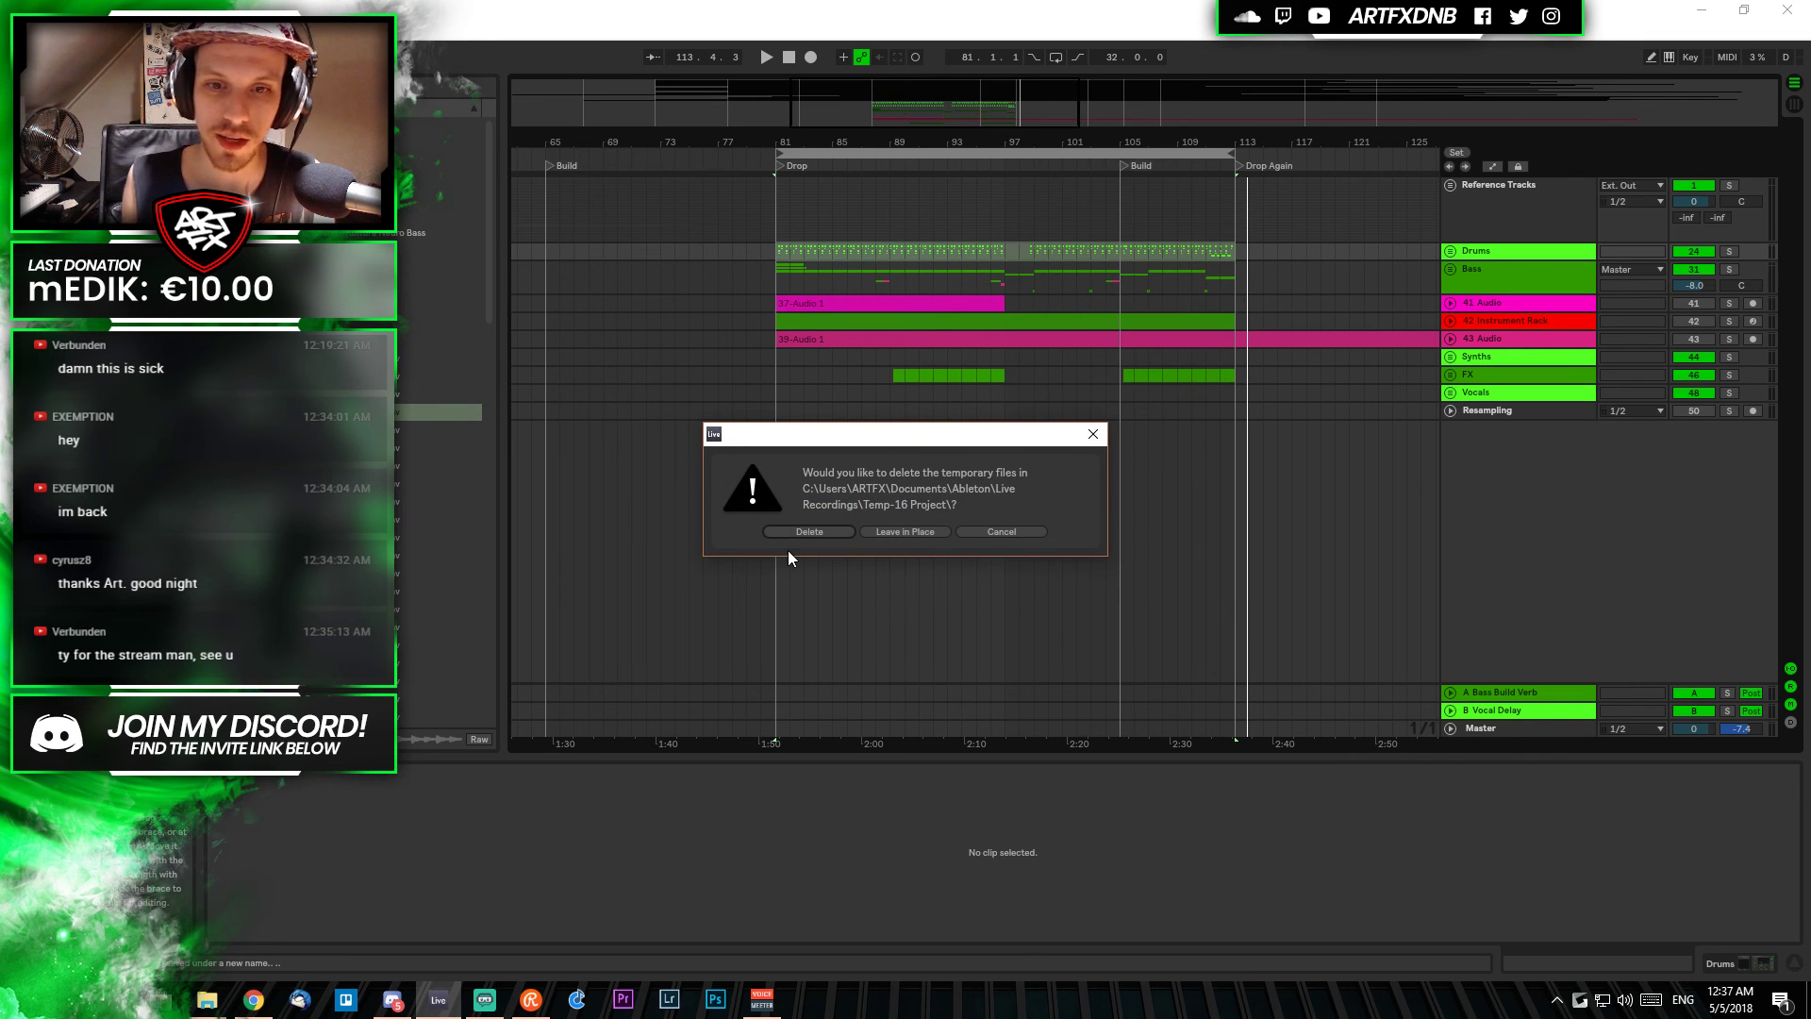
pyautogui.click(798, 532)
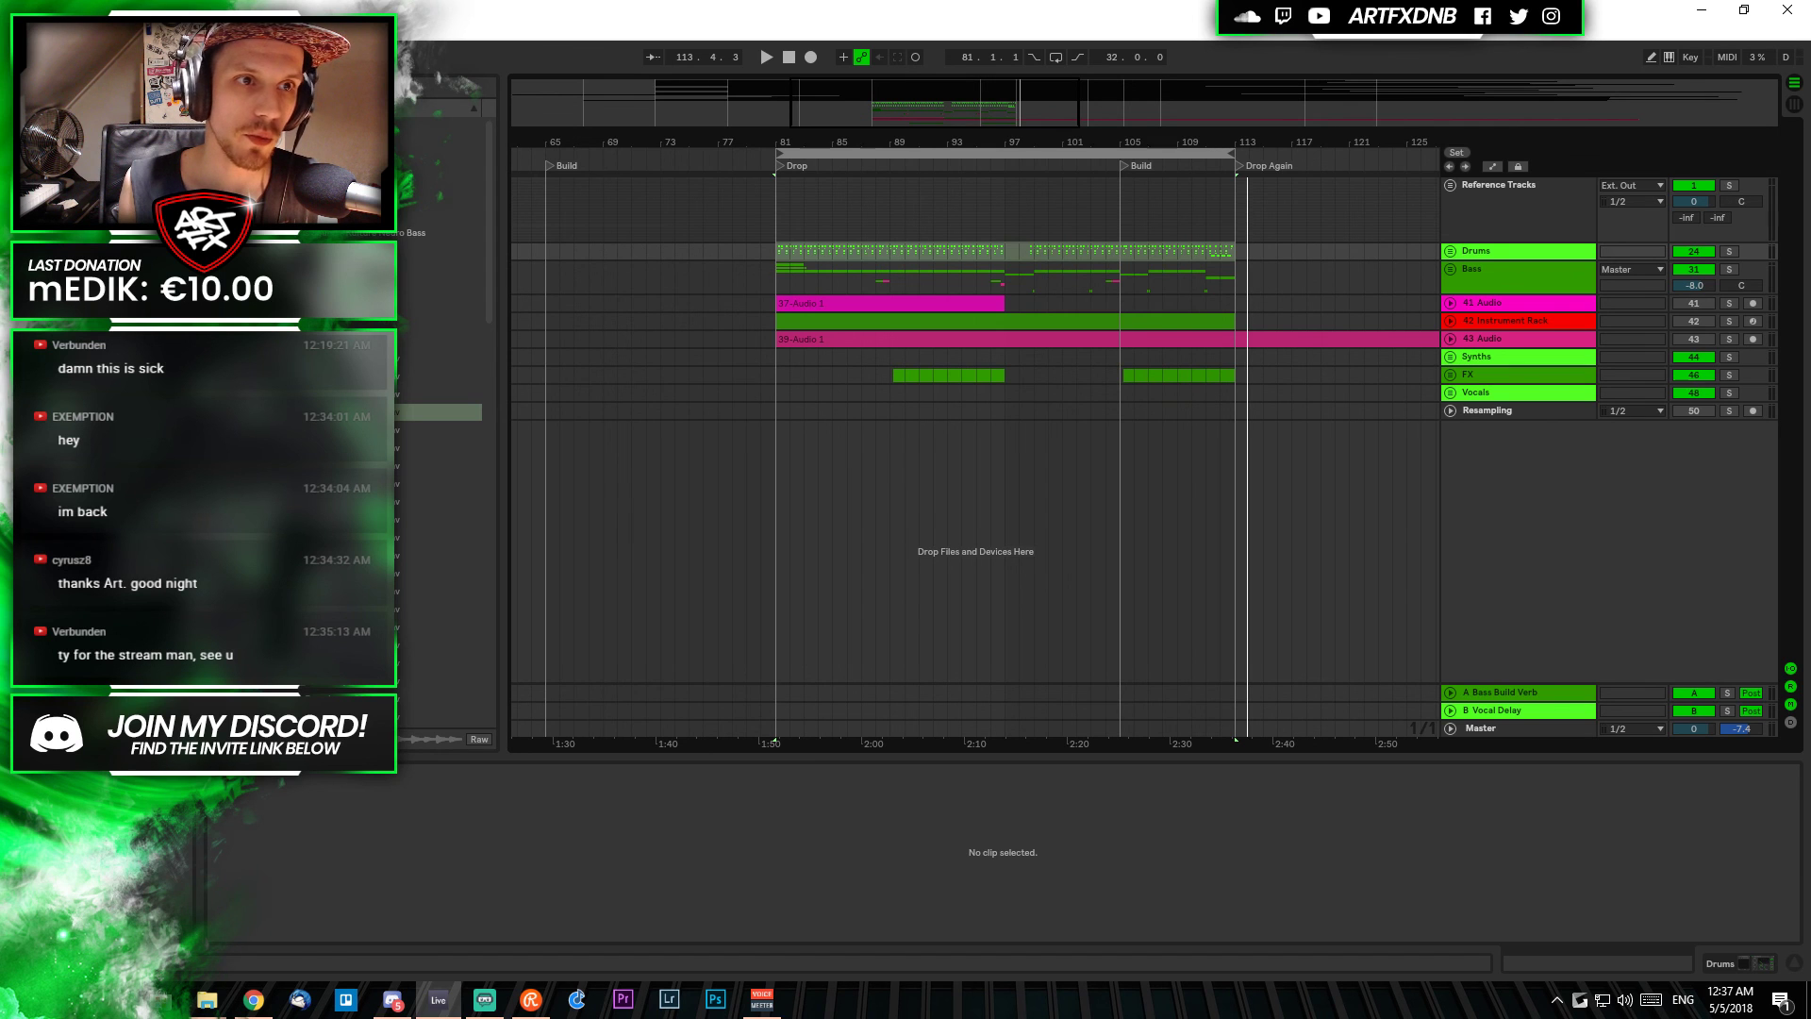
# Open the recent set SlightlyDeeperNeurofunk v8 and locate the spare bass clips starting at bar 225
pyautogui.moveTo(377, 93)
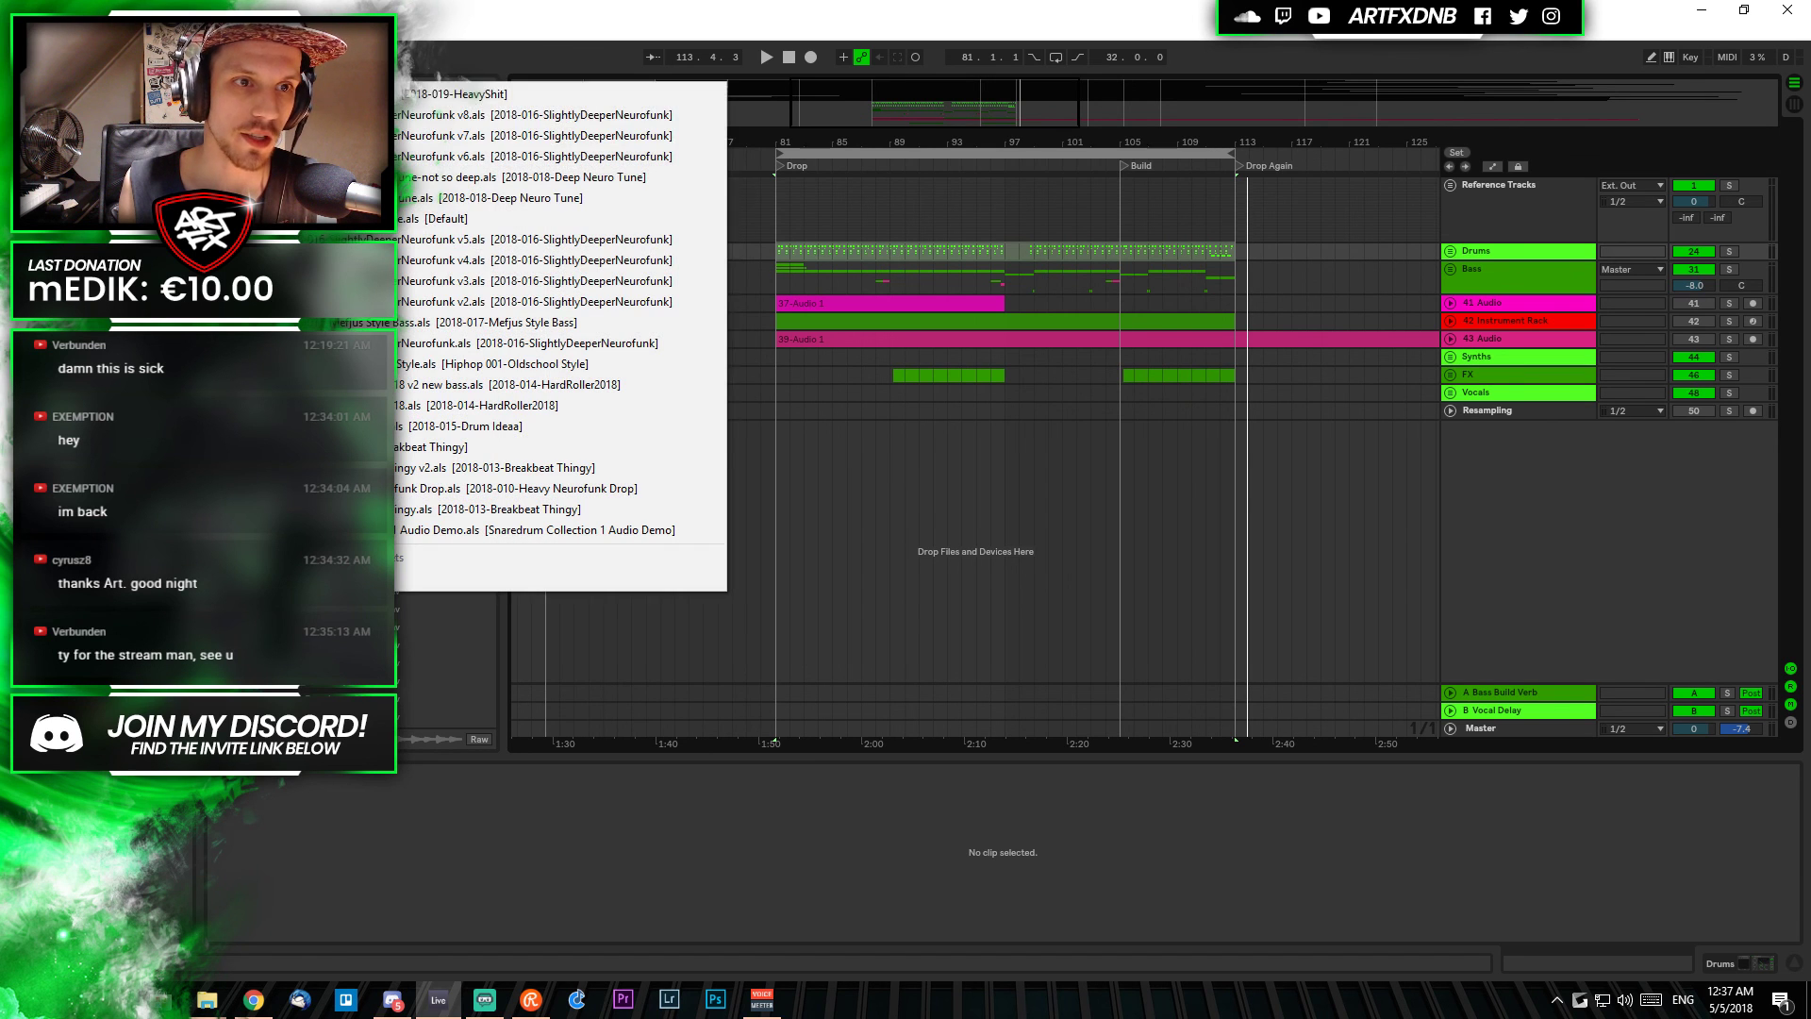
pyautogui.click(439, 119)
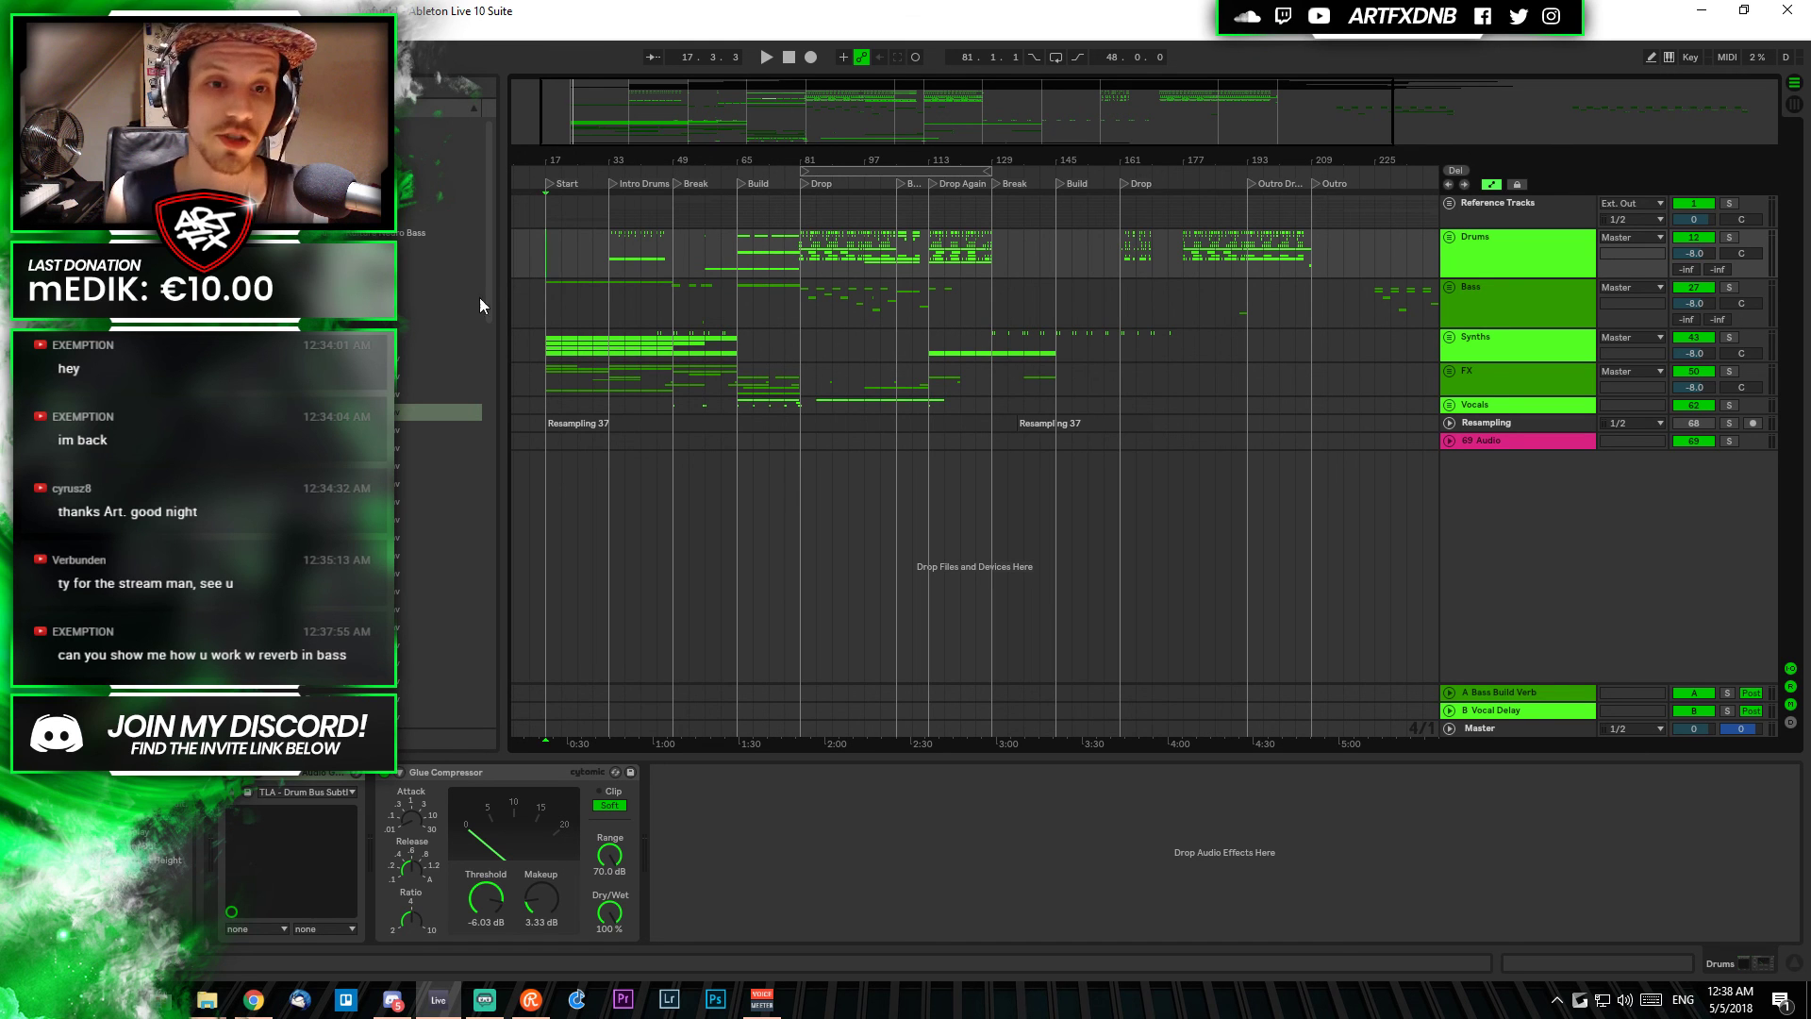
pyautogui.click(551, 258)
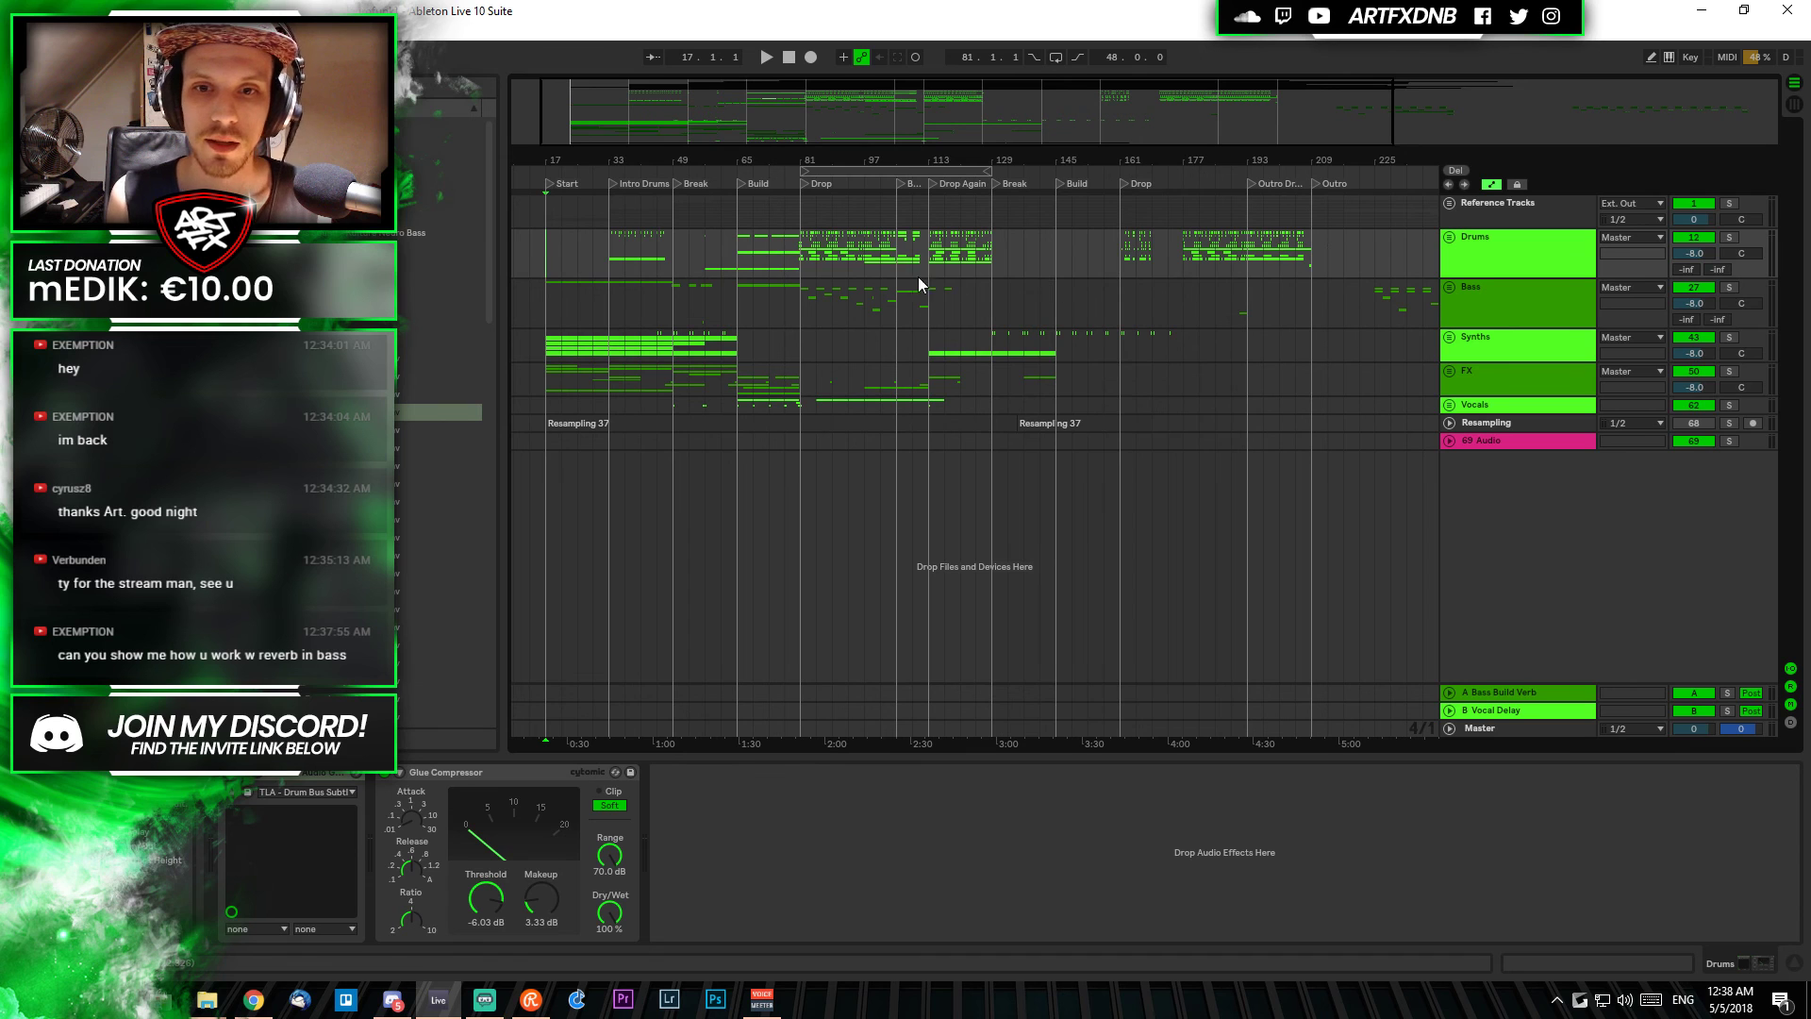
pyautogui.moveTo(547, 257); pyautogui.dragTo(784, 257)
pyautogui.moveTo(948, 262); pyautogui.dragTo(1436, 340)
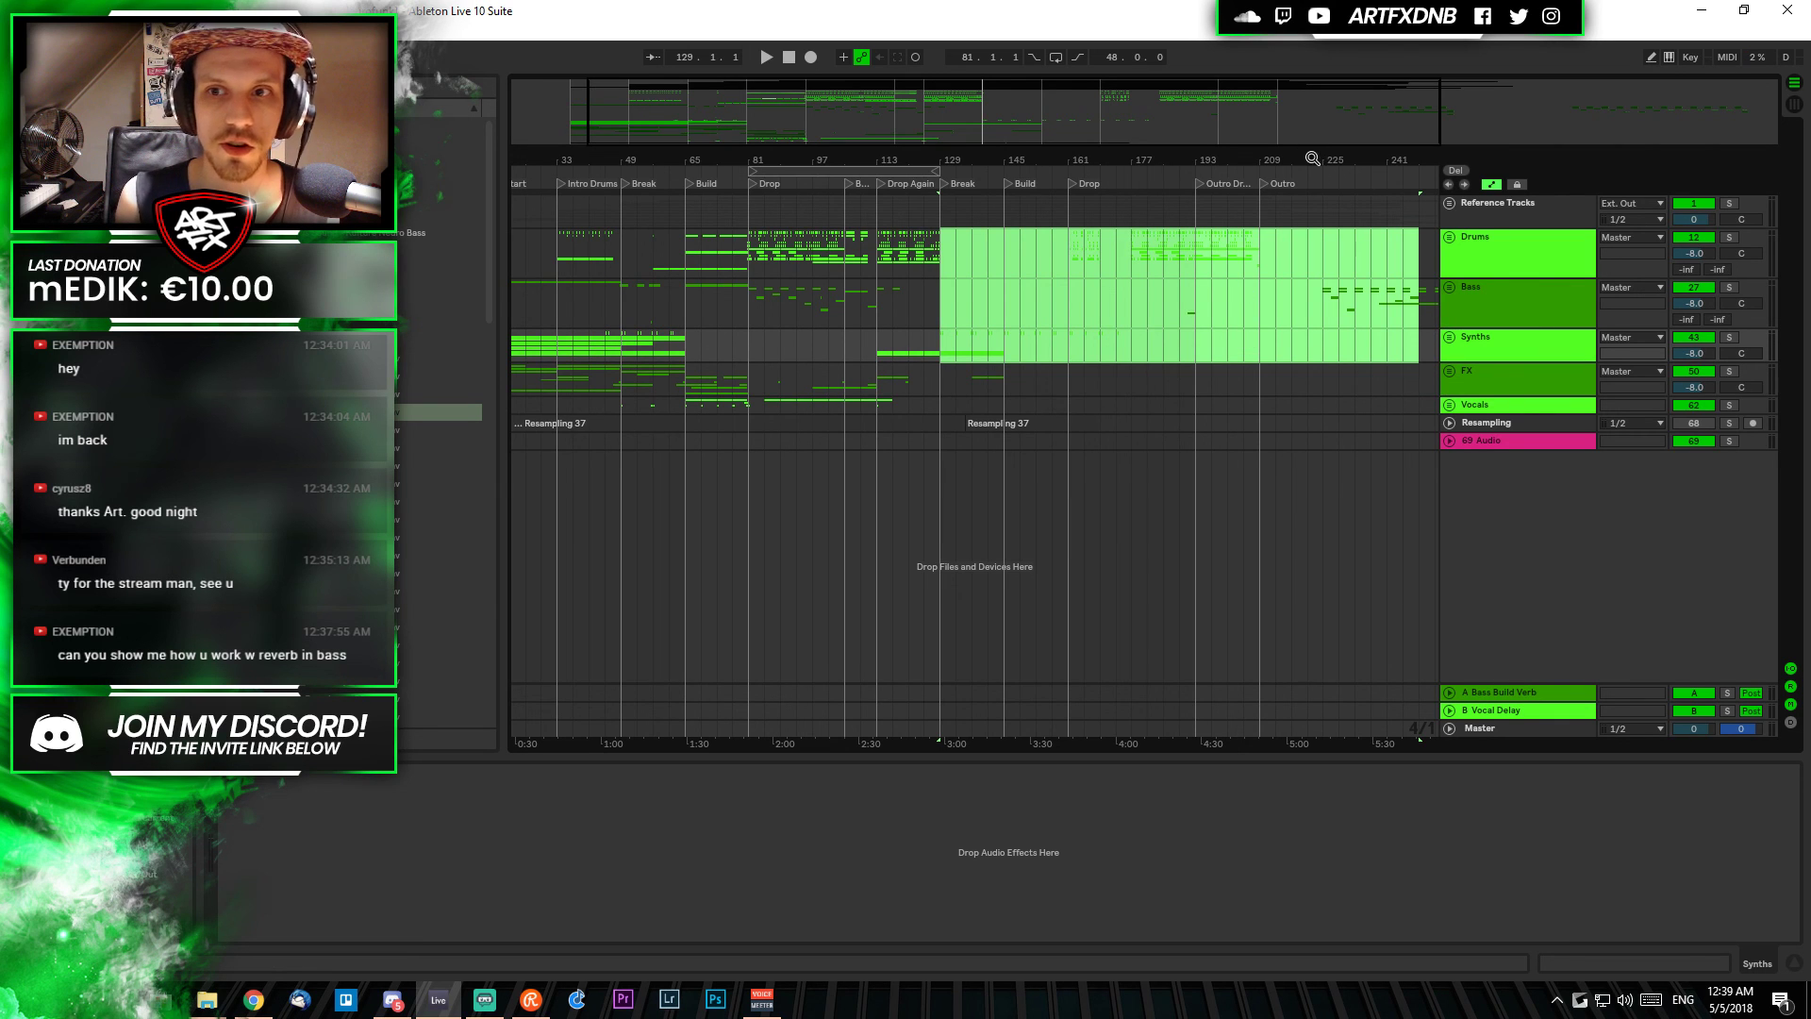
pyautogui.moveTo(1313, 158); pyautogui.dragTo(1313, 132)
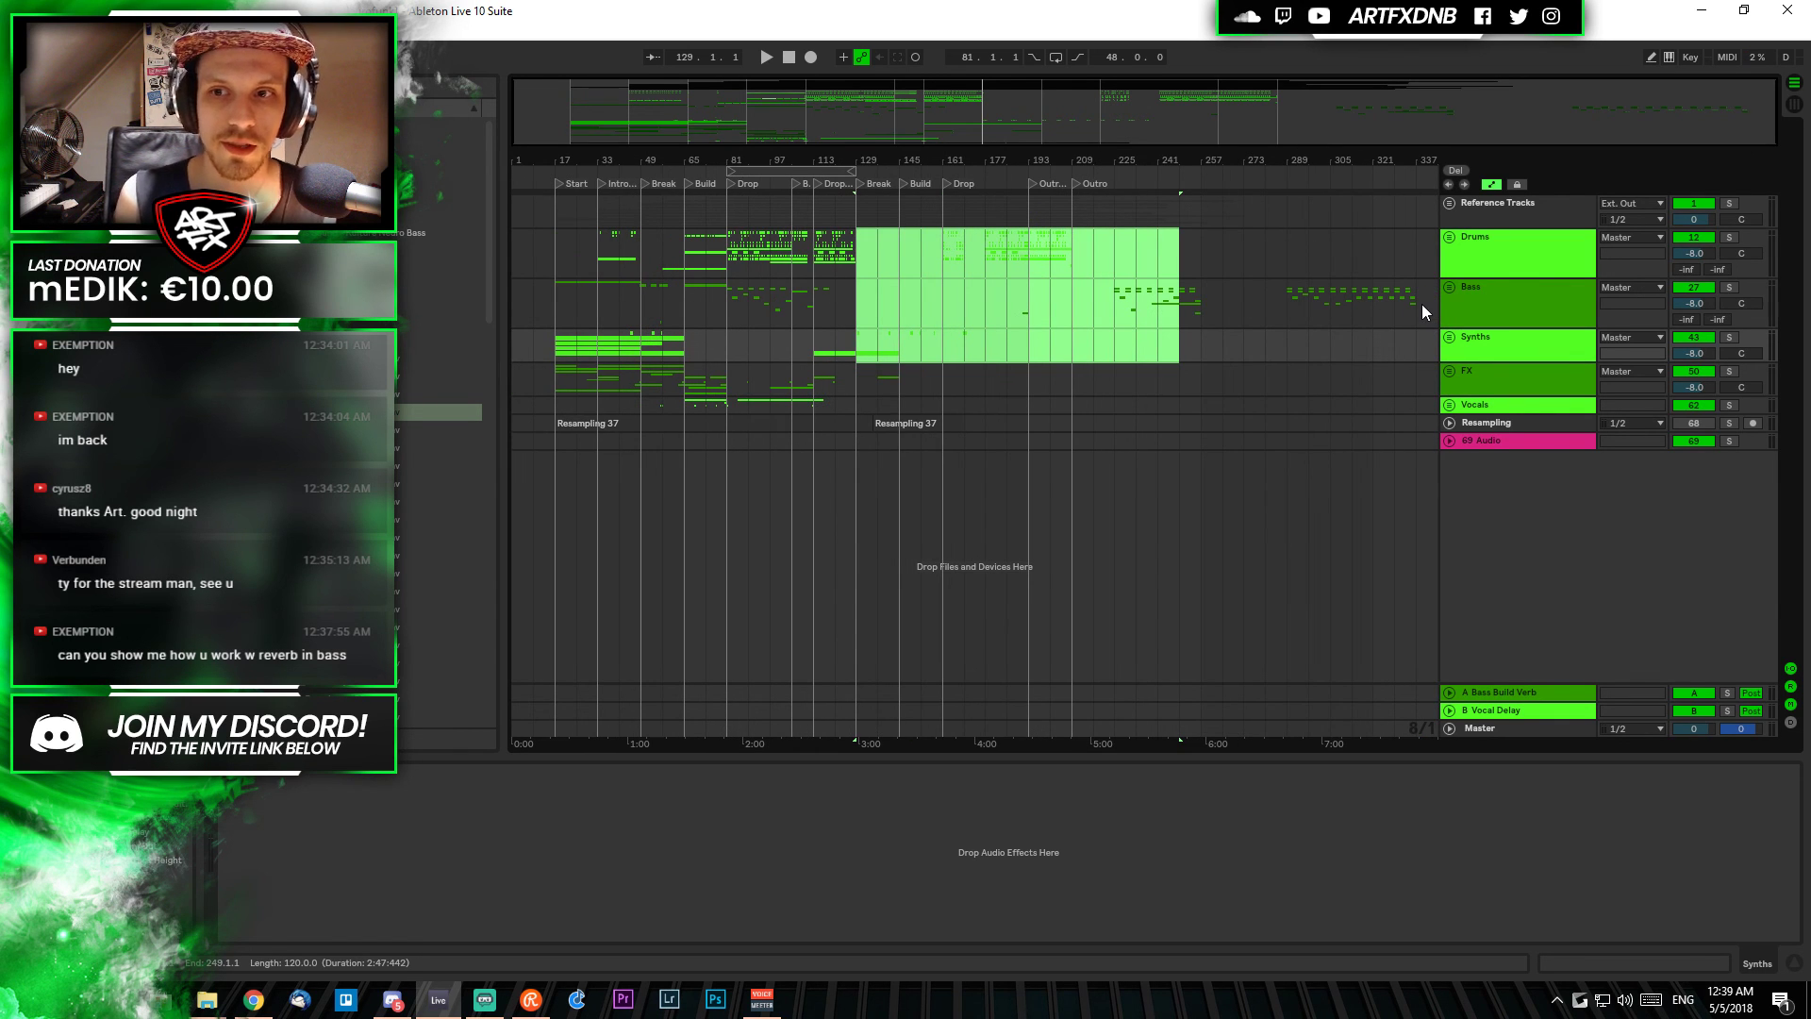
pyautogui.keyDown('shift'); pyautogui.click(1420, 299); pyautogui.keyUp('shift')
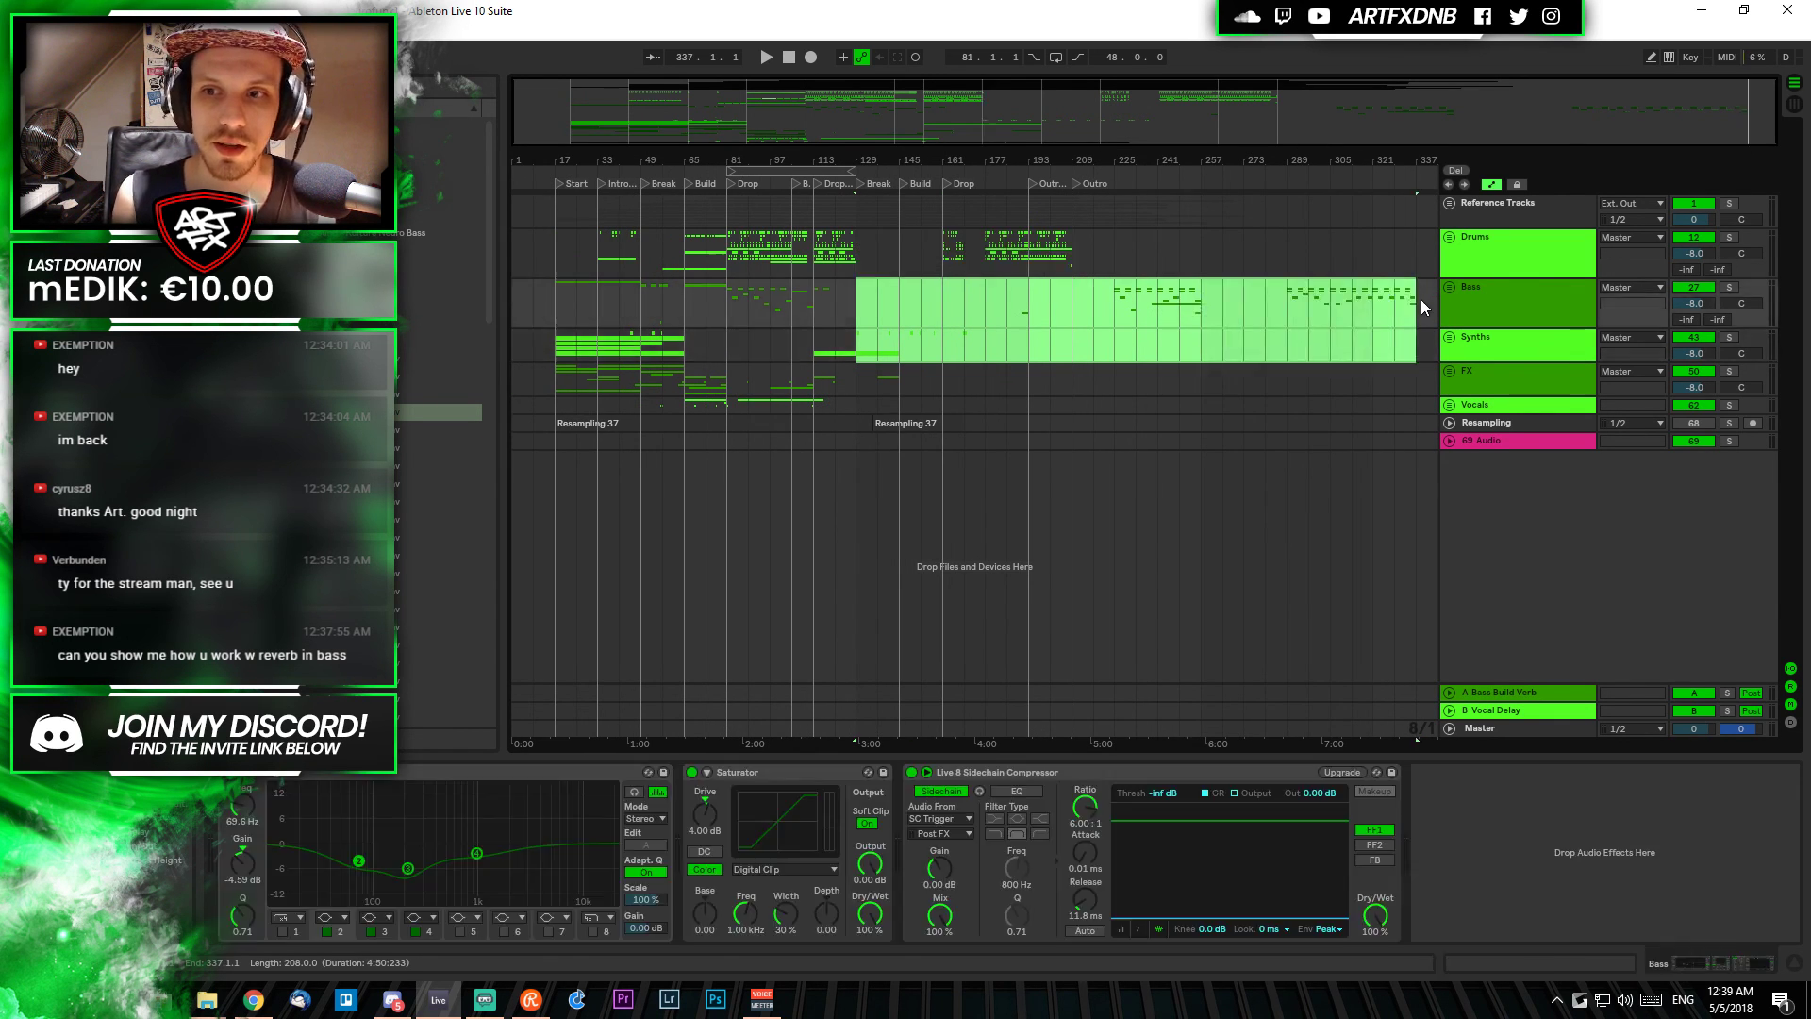
pyautogui.click(1114, 294)
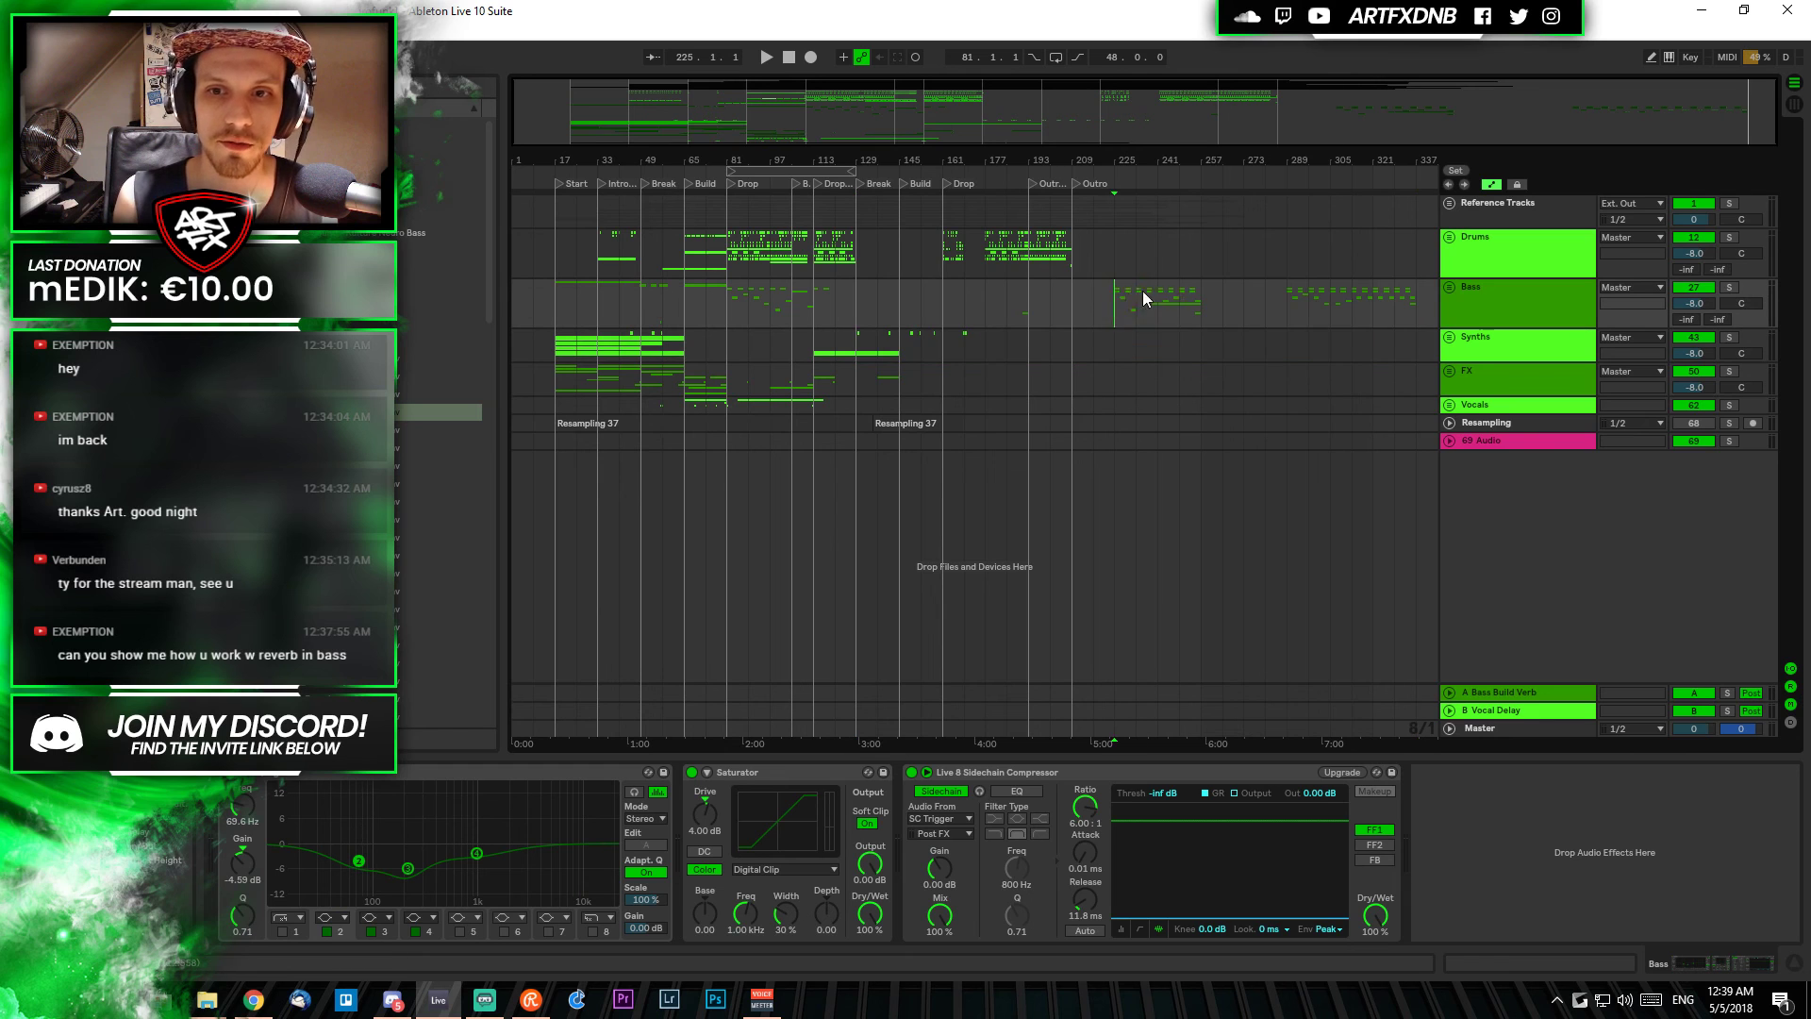
# Unfold the Bass group, expand the first Reese track at its bar 225 clip, and solo that track
pyautogui.click(1450, 287)
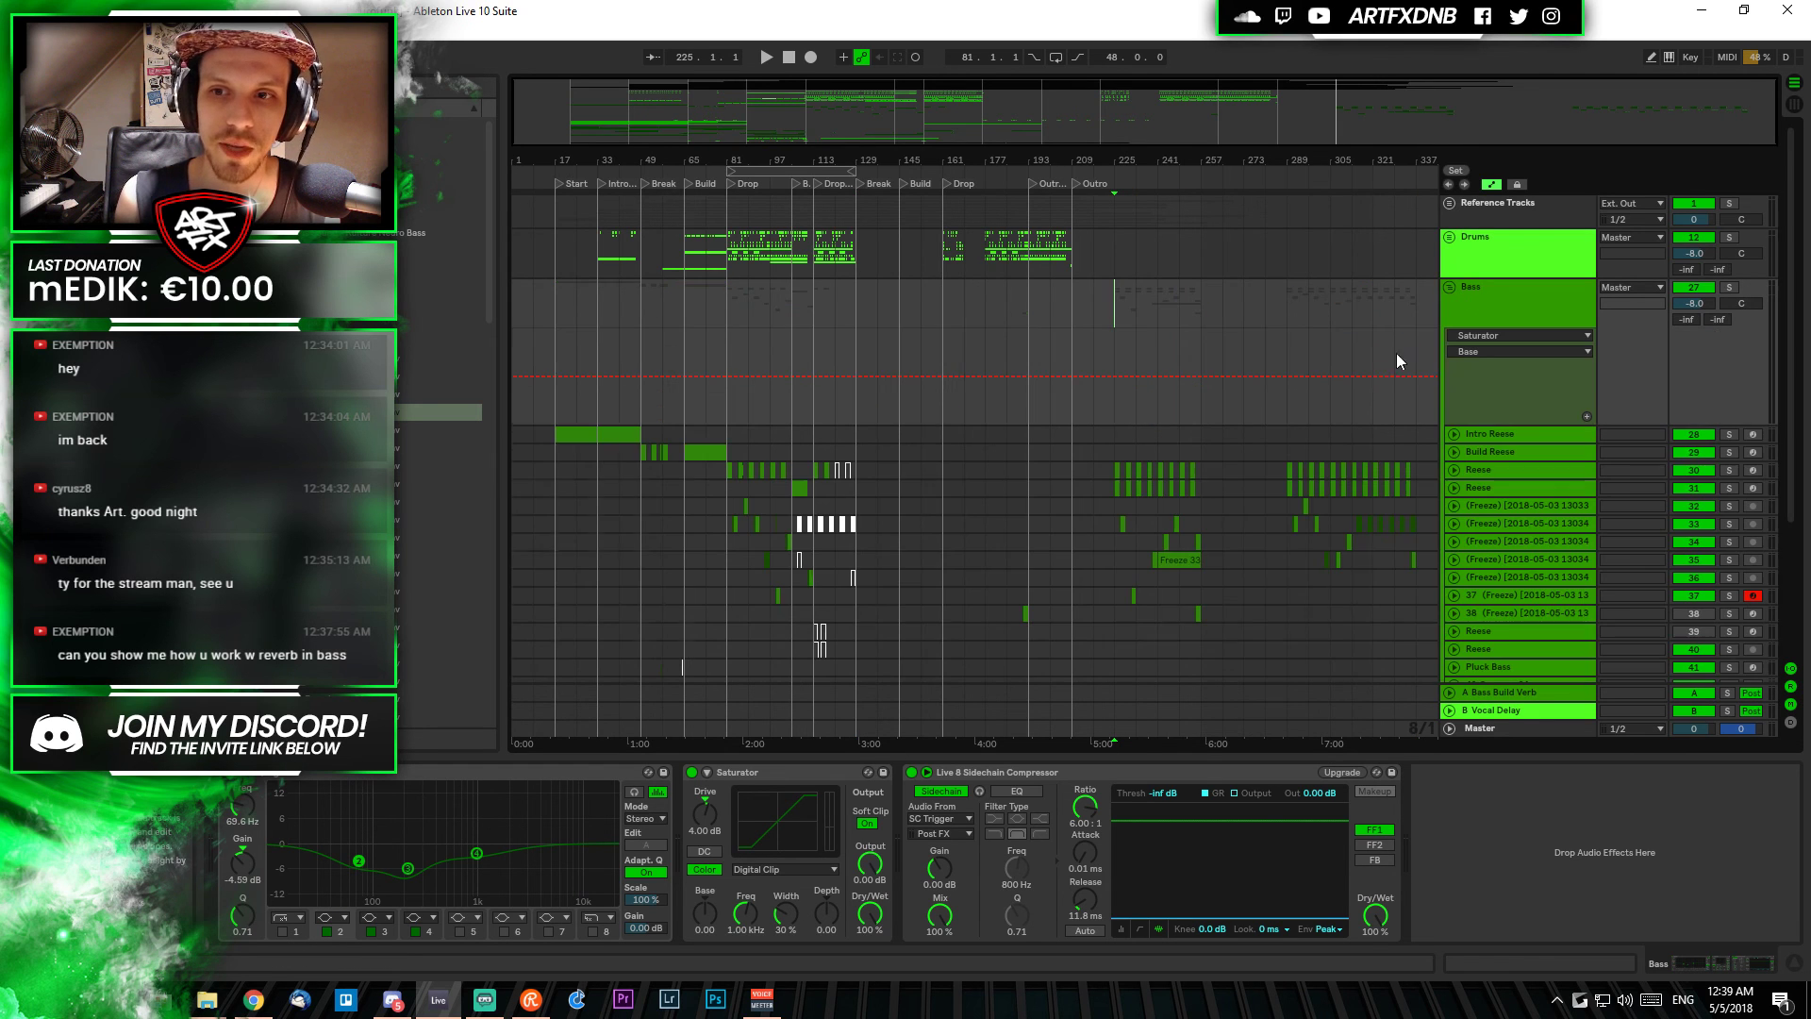
pyautogui.click(1456, 470)
pyautogui.moveTo(1122, 151); pyautogui.dragTo(966, 453)
pyautogui.click(969, 469)
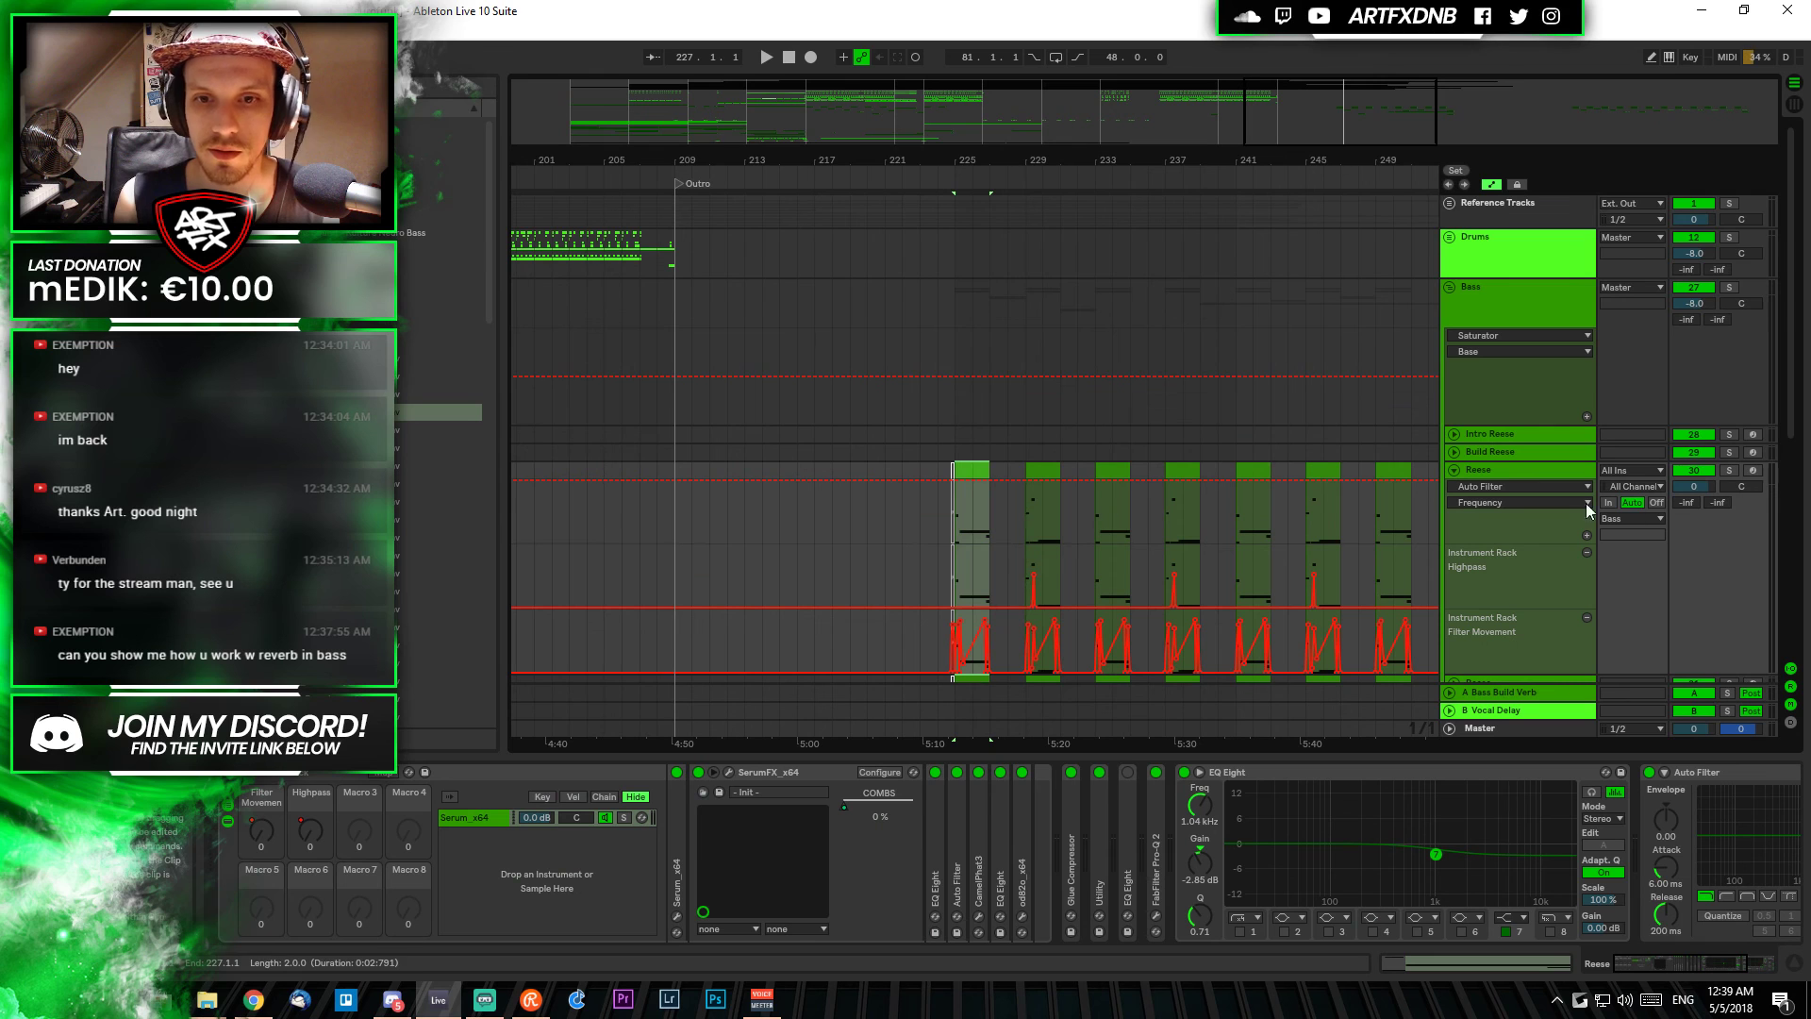
pyautogui.click(1729, 470)
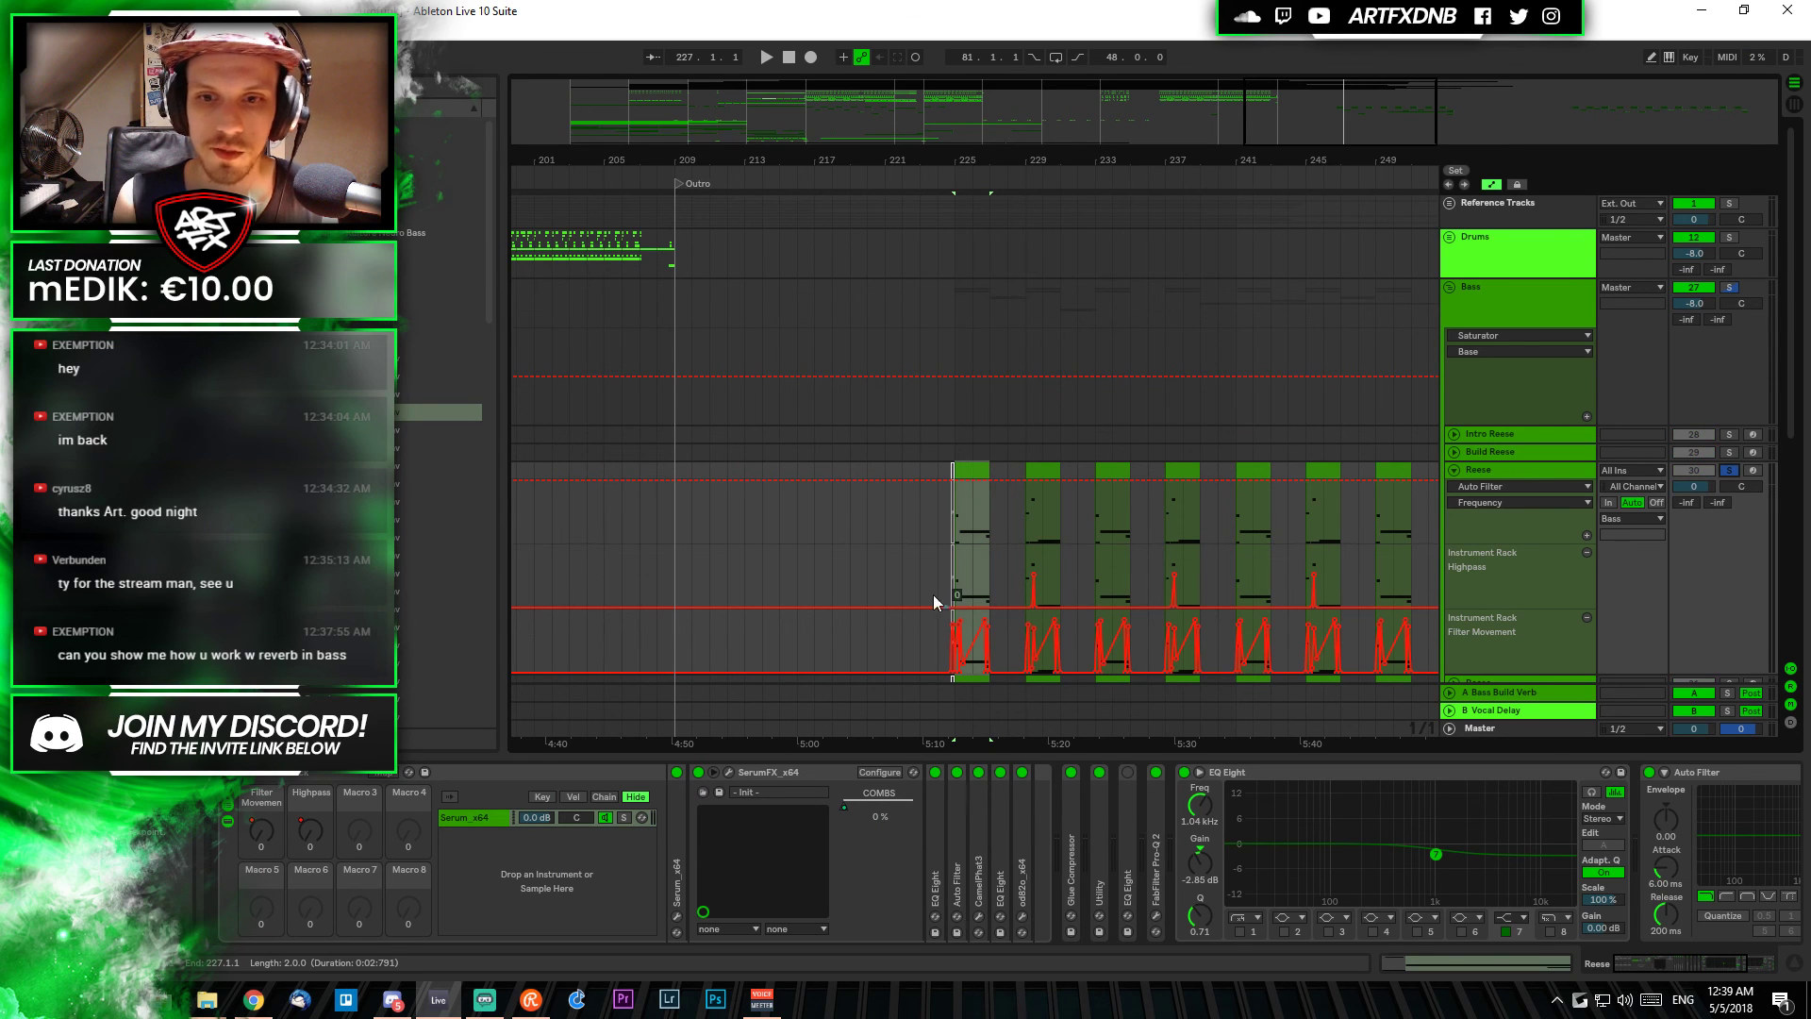
# Deactivate the Sonarworks and KClip3 plug-ins on the Master track
pyautogui.click(1498, 728)
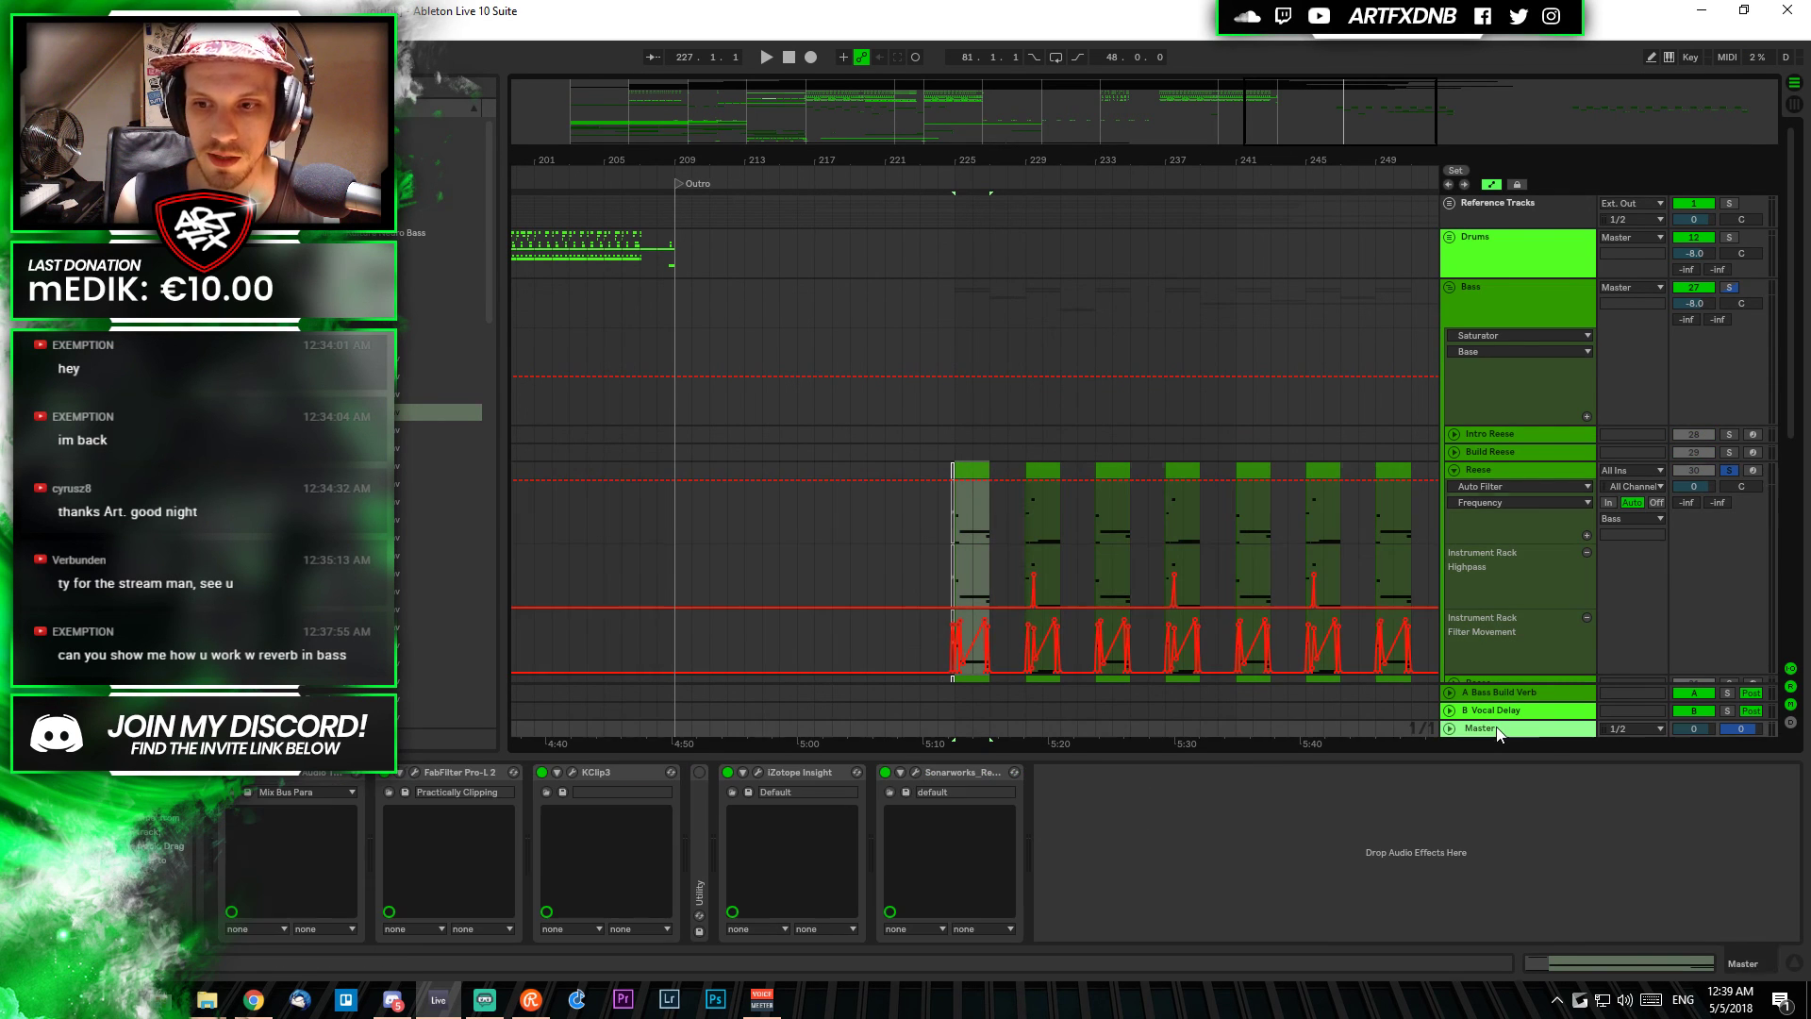
pyautogui.click(884, 771)
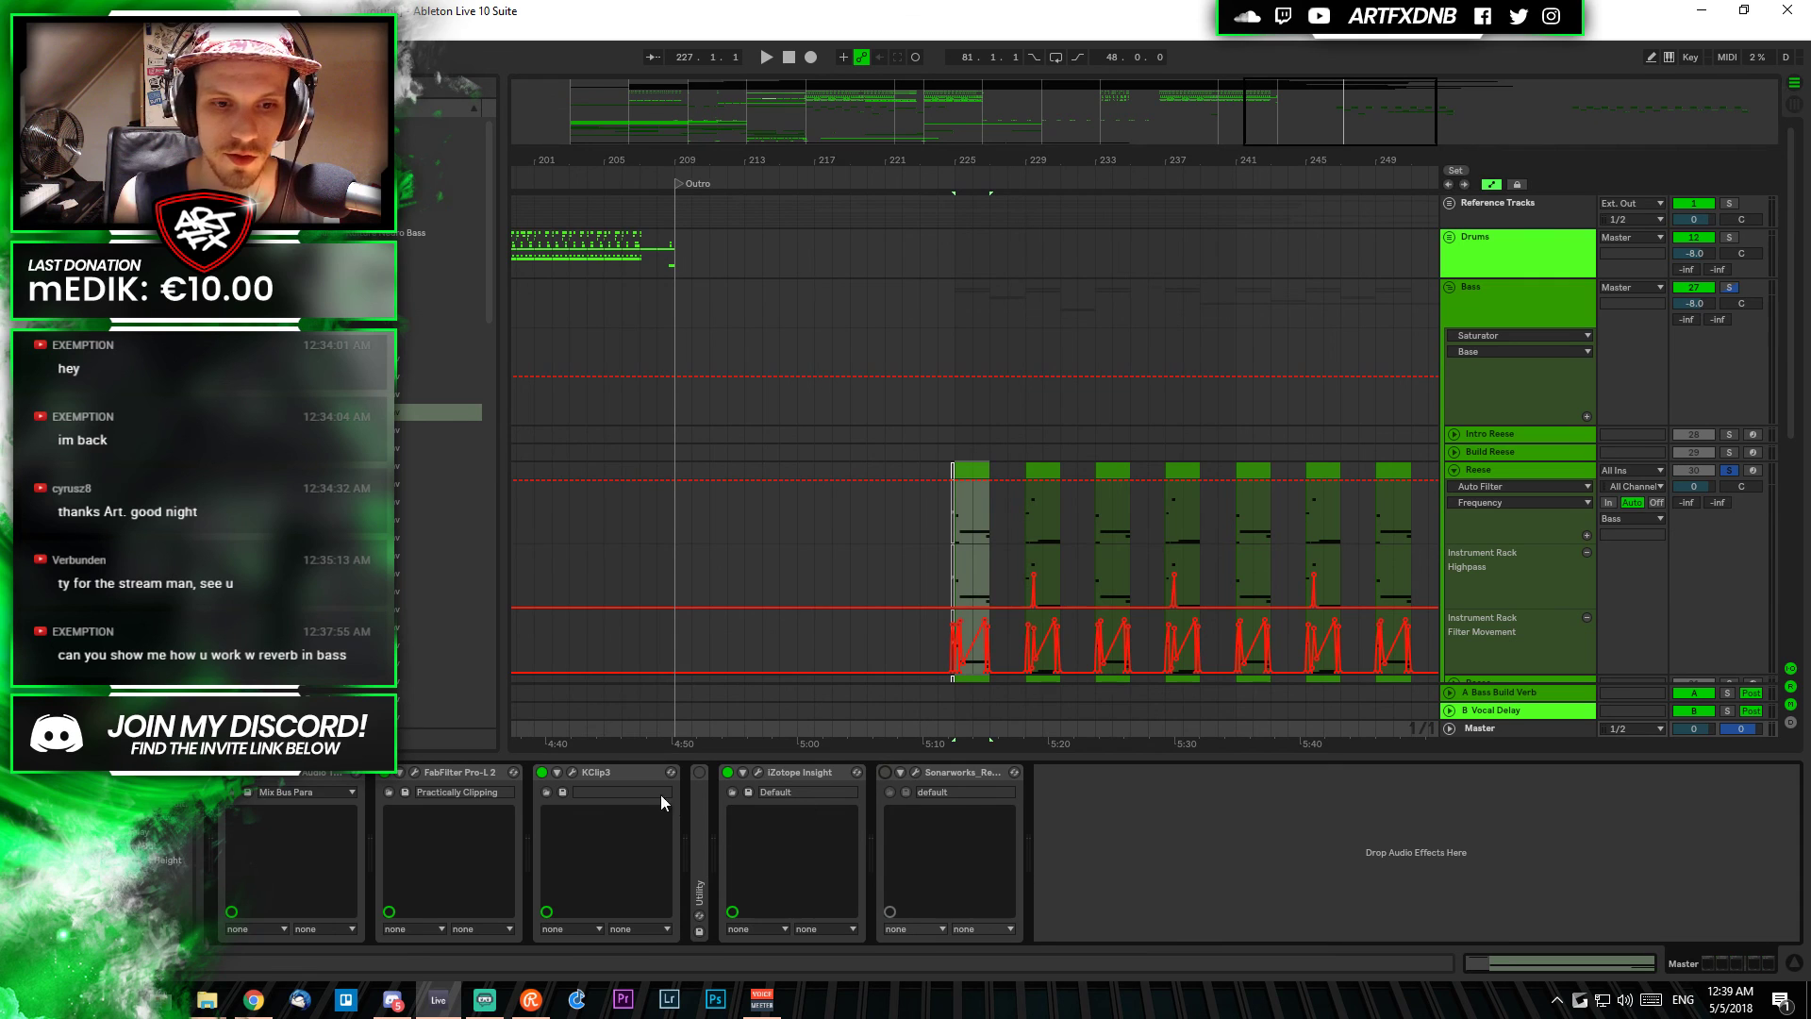
pyautogui.click(541, 772)
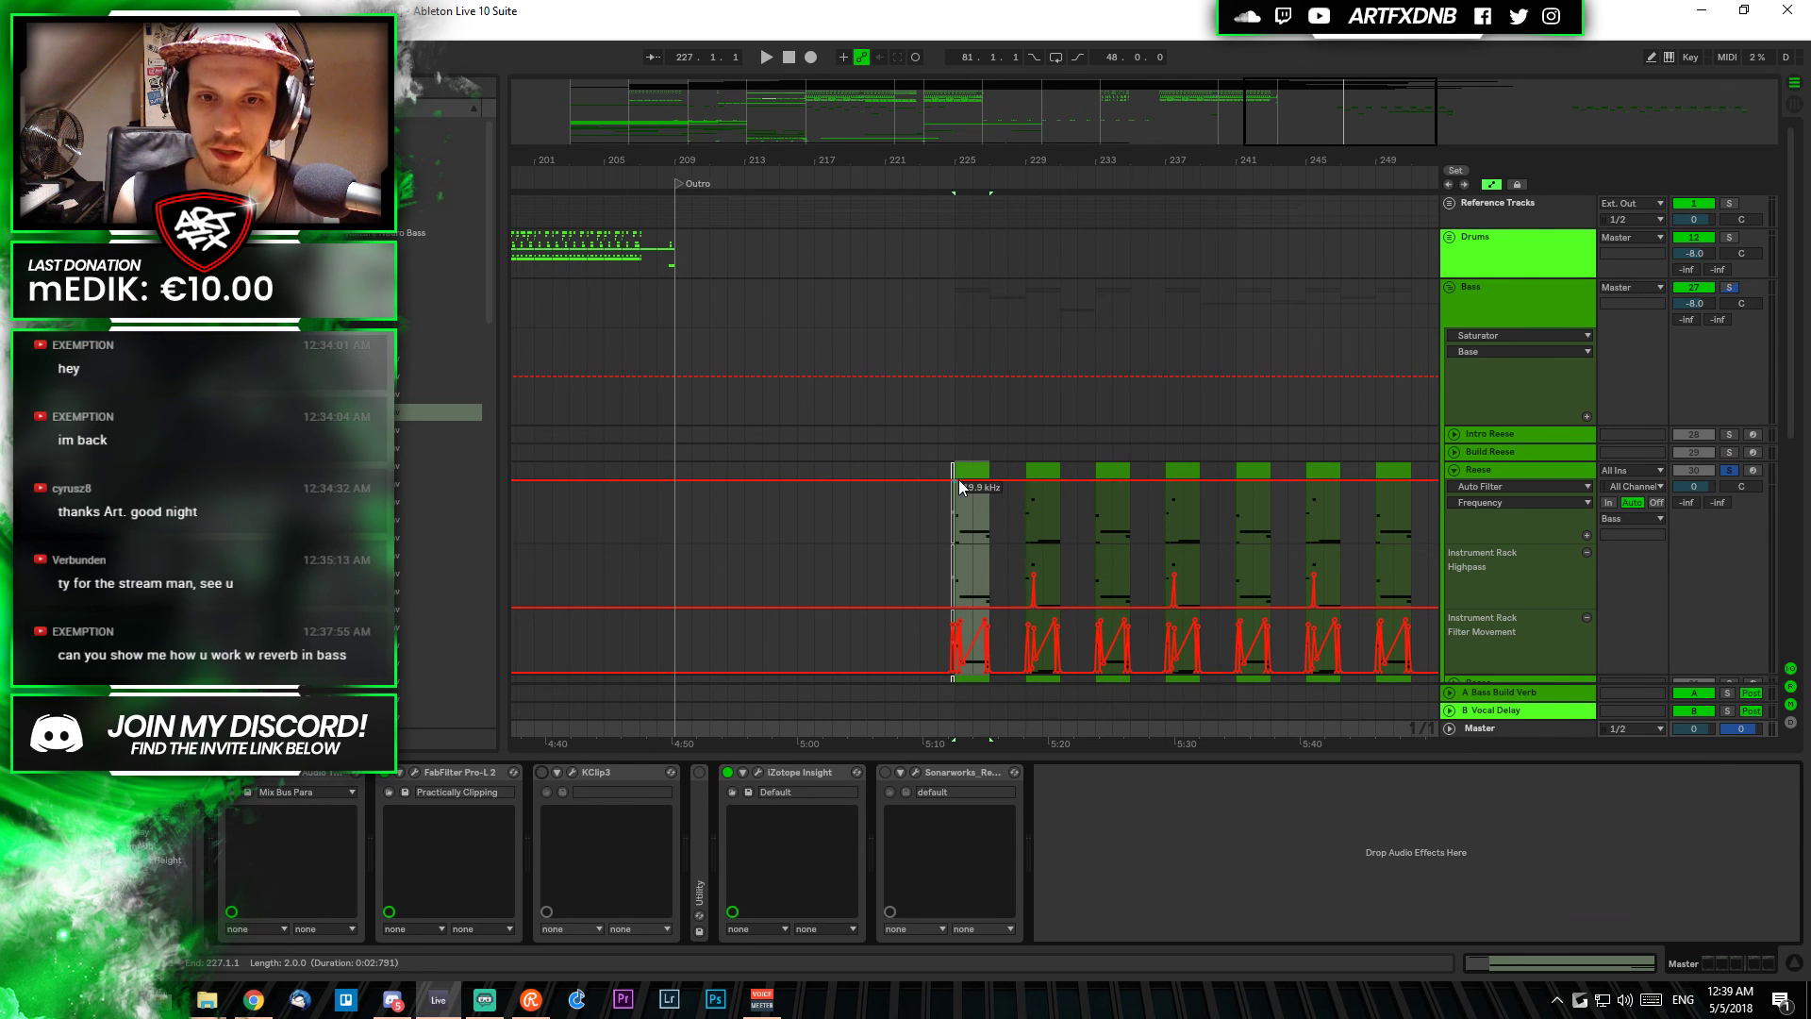
# Audition the soloed Reese clips at bars 225 and 229, showing the Reese track's device chain
pyautogui.press('space')
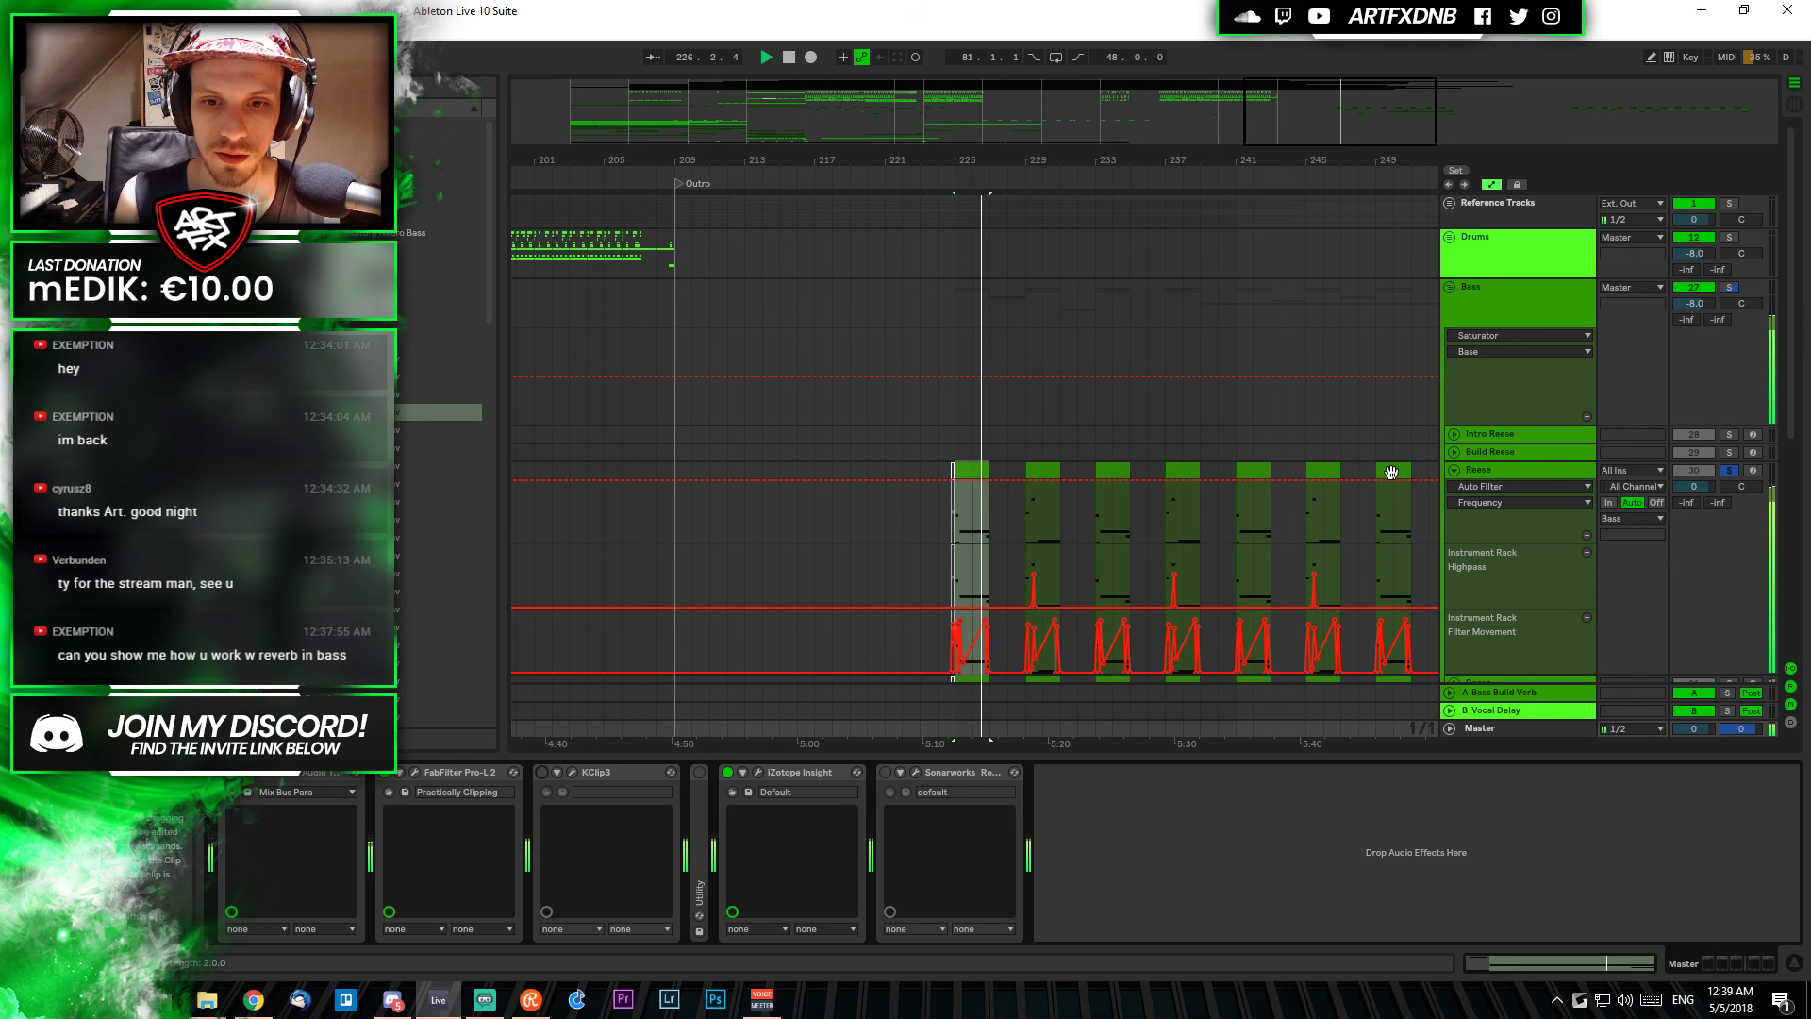
pyautogui.click(1049, 466)
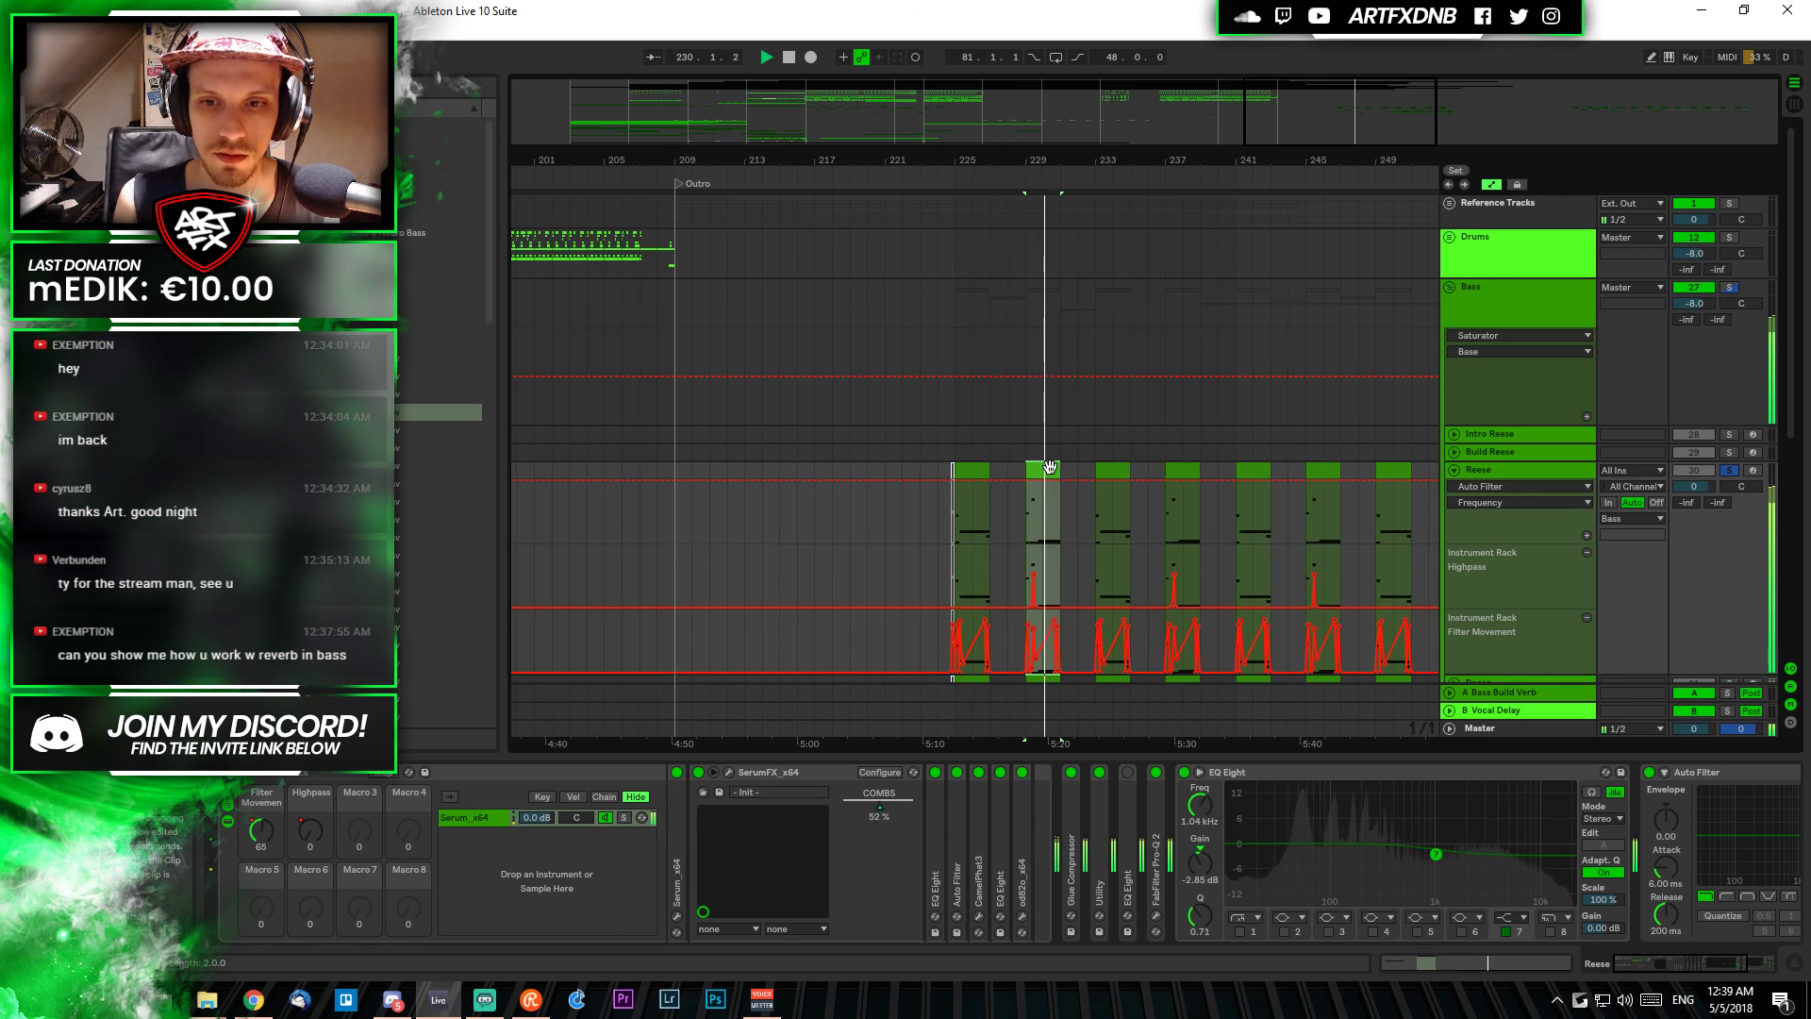
pyautogui.press('space')
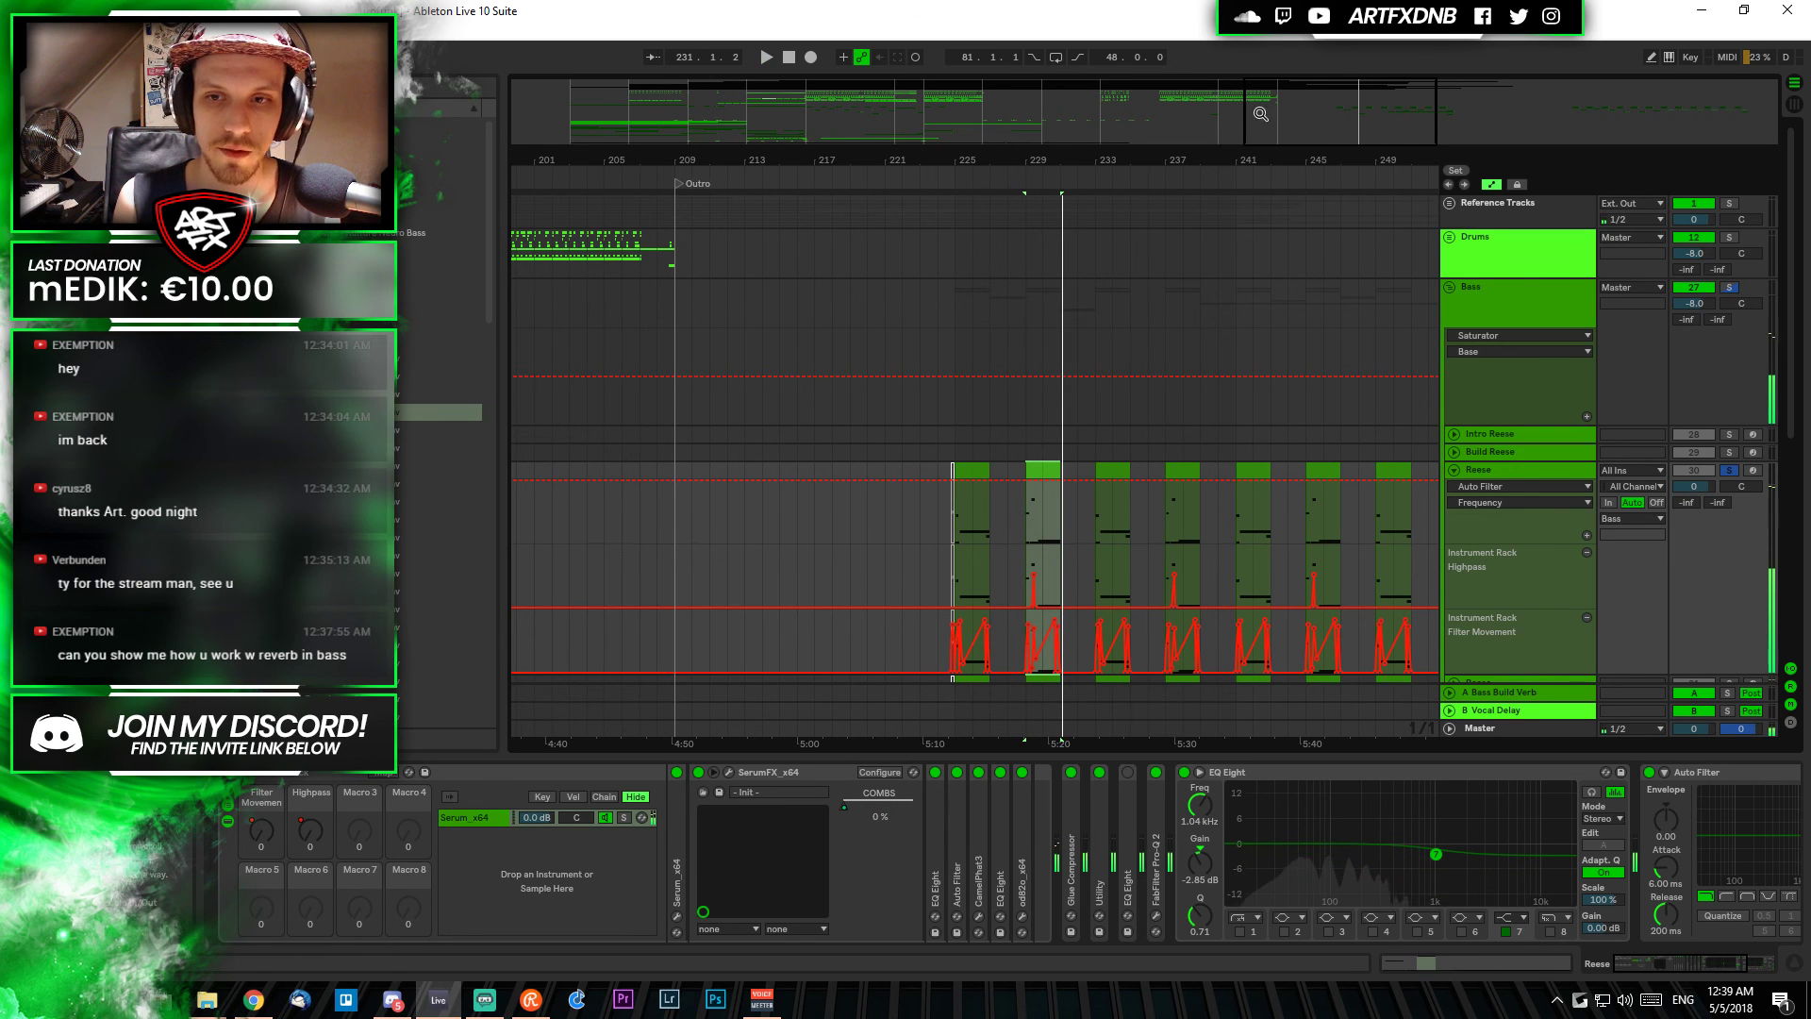
# Solo frozen bass track 33 and audition its clip near bar 227
pyautogui.press('-')
pyautogui.press('-')
pyautogui.press('-')
pyautogui.press('-')
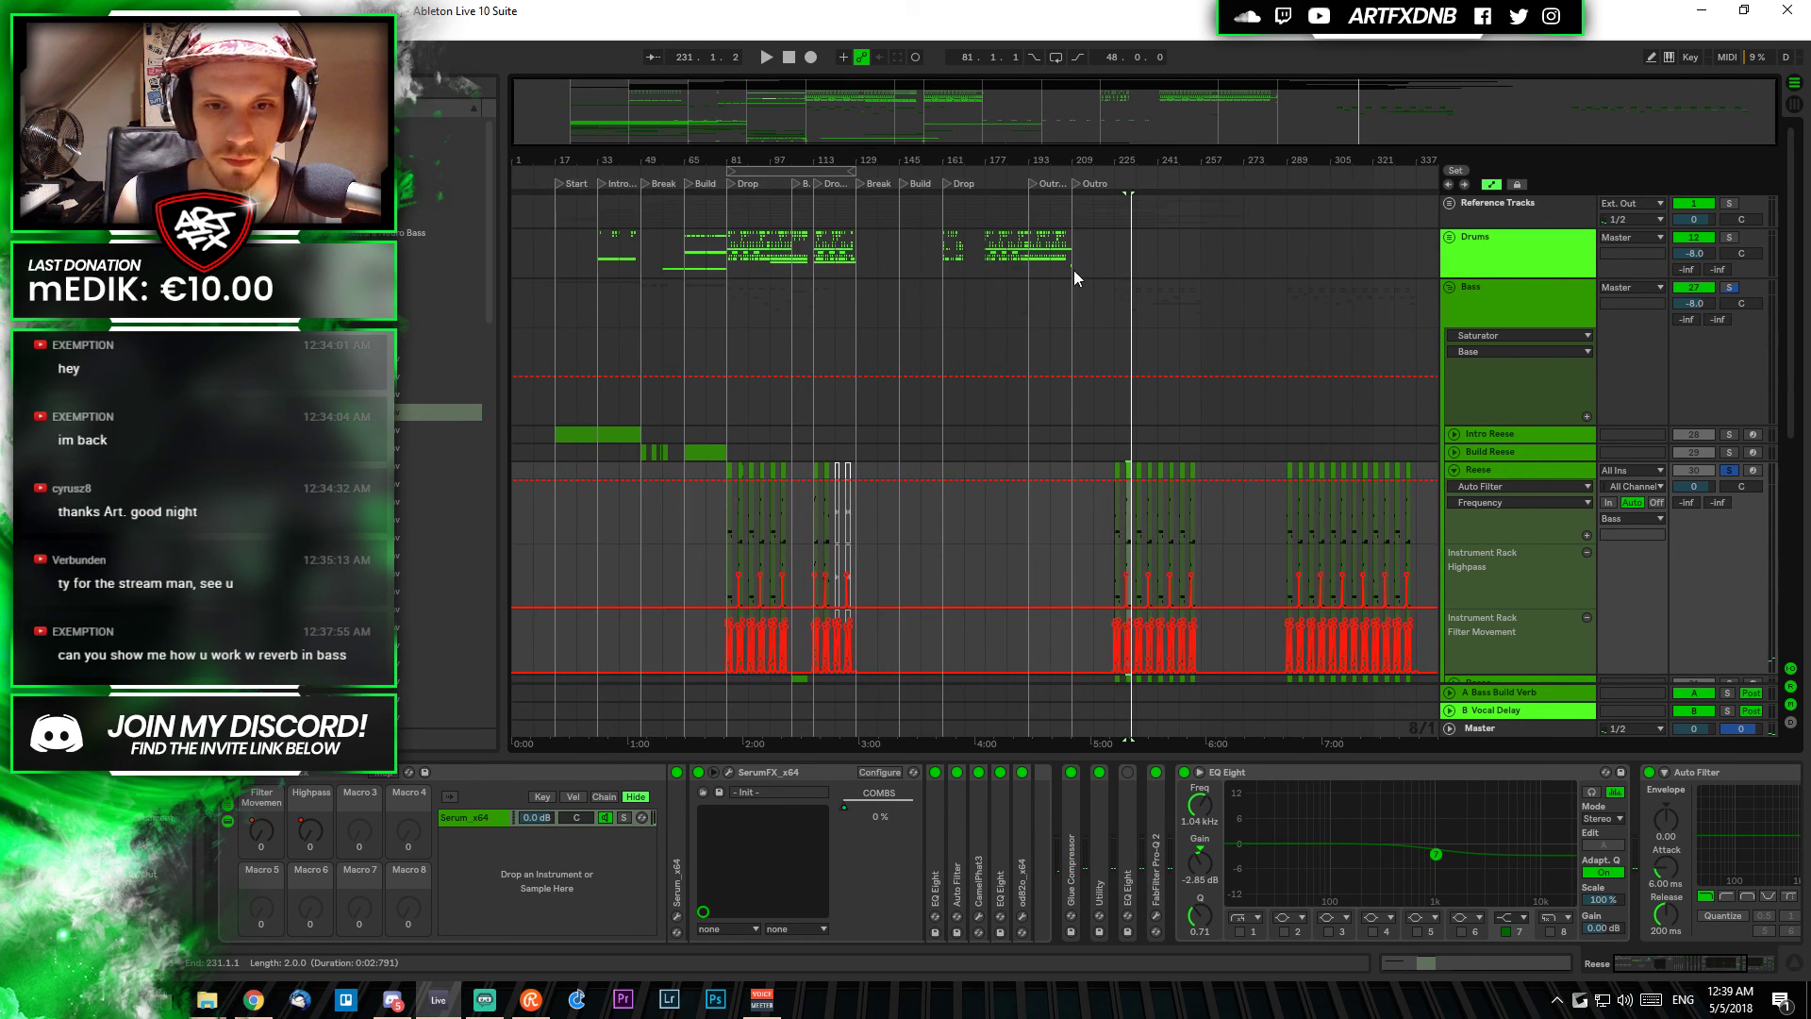
pyautogui.scroll(-2, 1189, 549)
pyautogui.scroll(-2, 1188, 549)
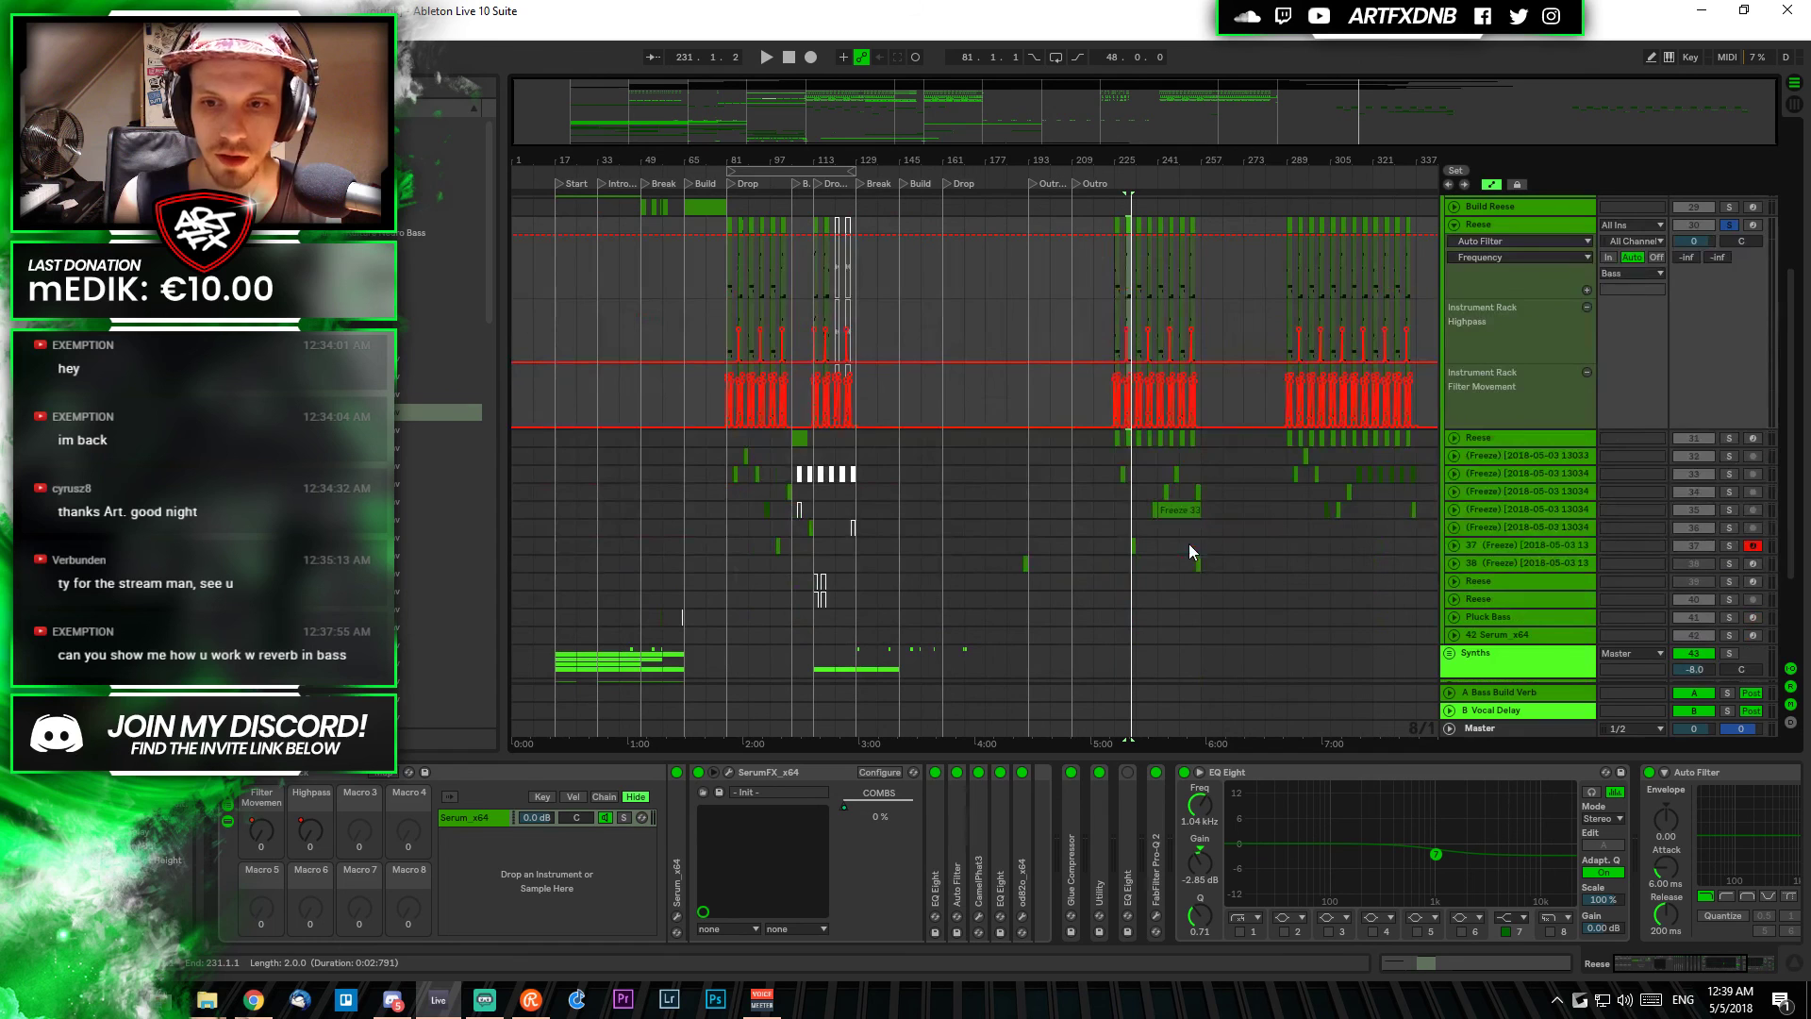
pyautogui.click(1127, 468)
pyautogui.click(1734, 473)
pyautogui.press('space')
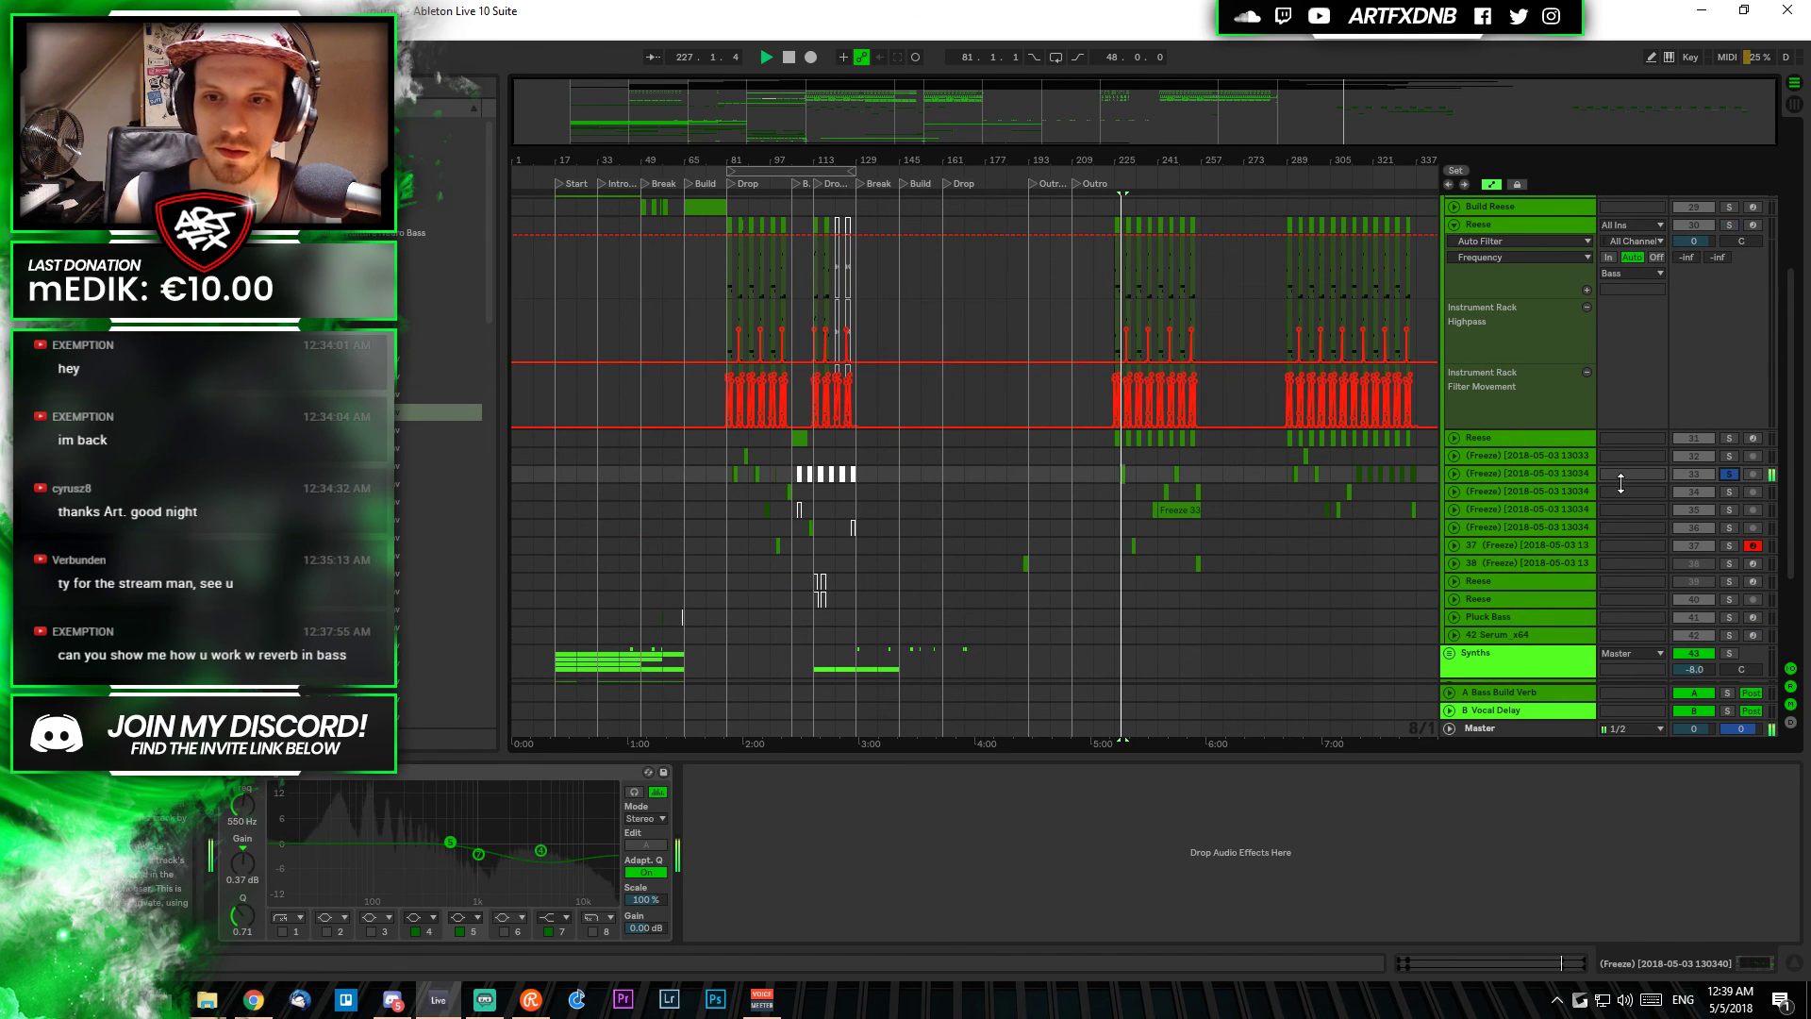
# Expand frozen track 33 to show its waveforms and audition its clip near bar 243
pyautogui.click(1452, 474)
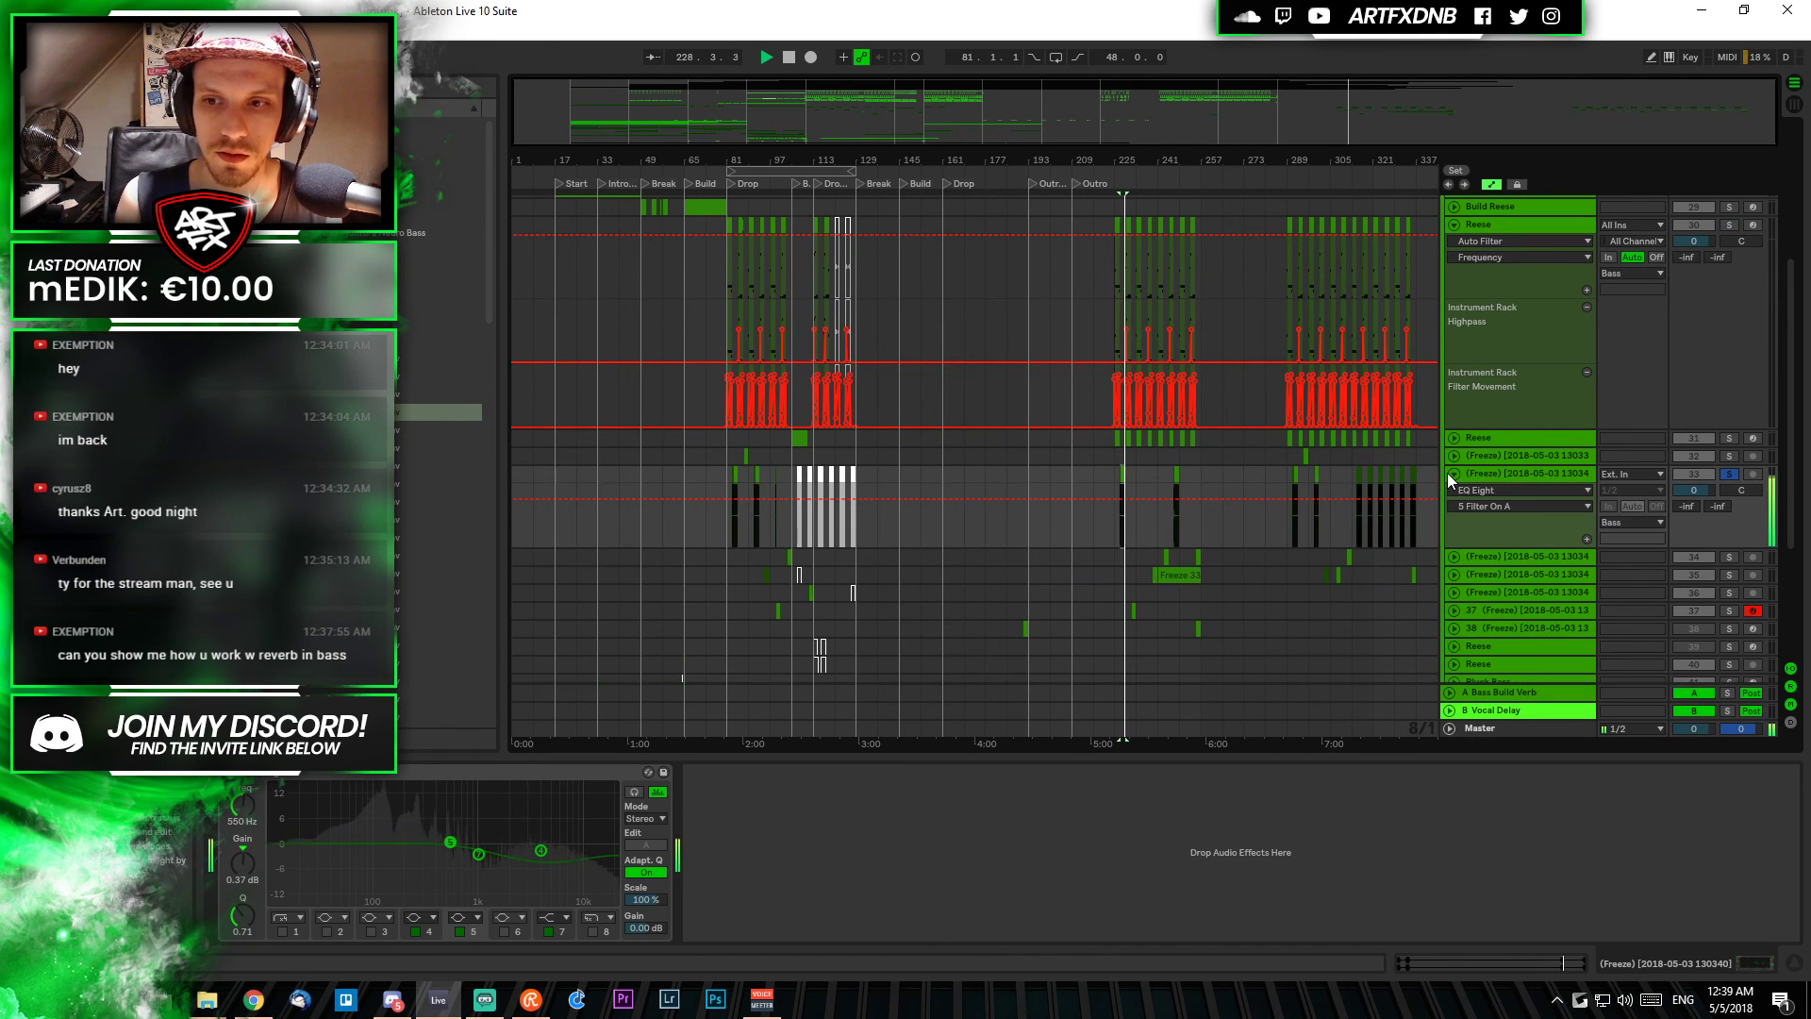
pyautogui.click(1176, 479)
pyautogui.press('space')
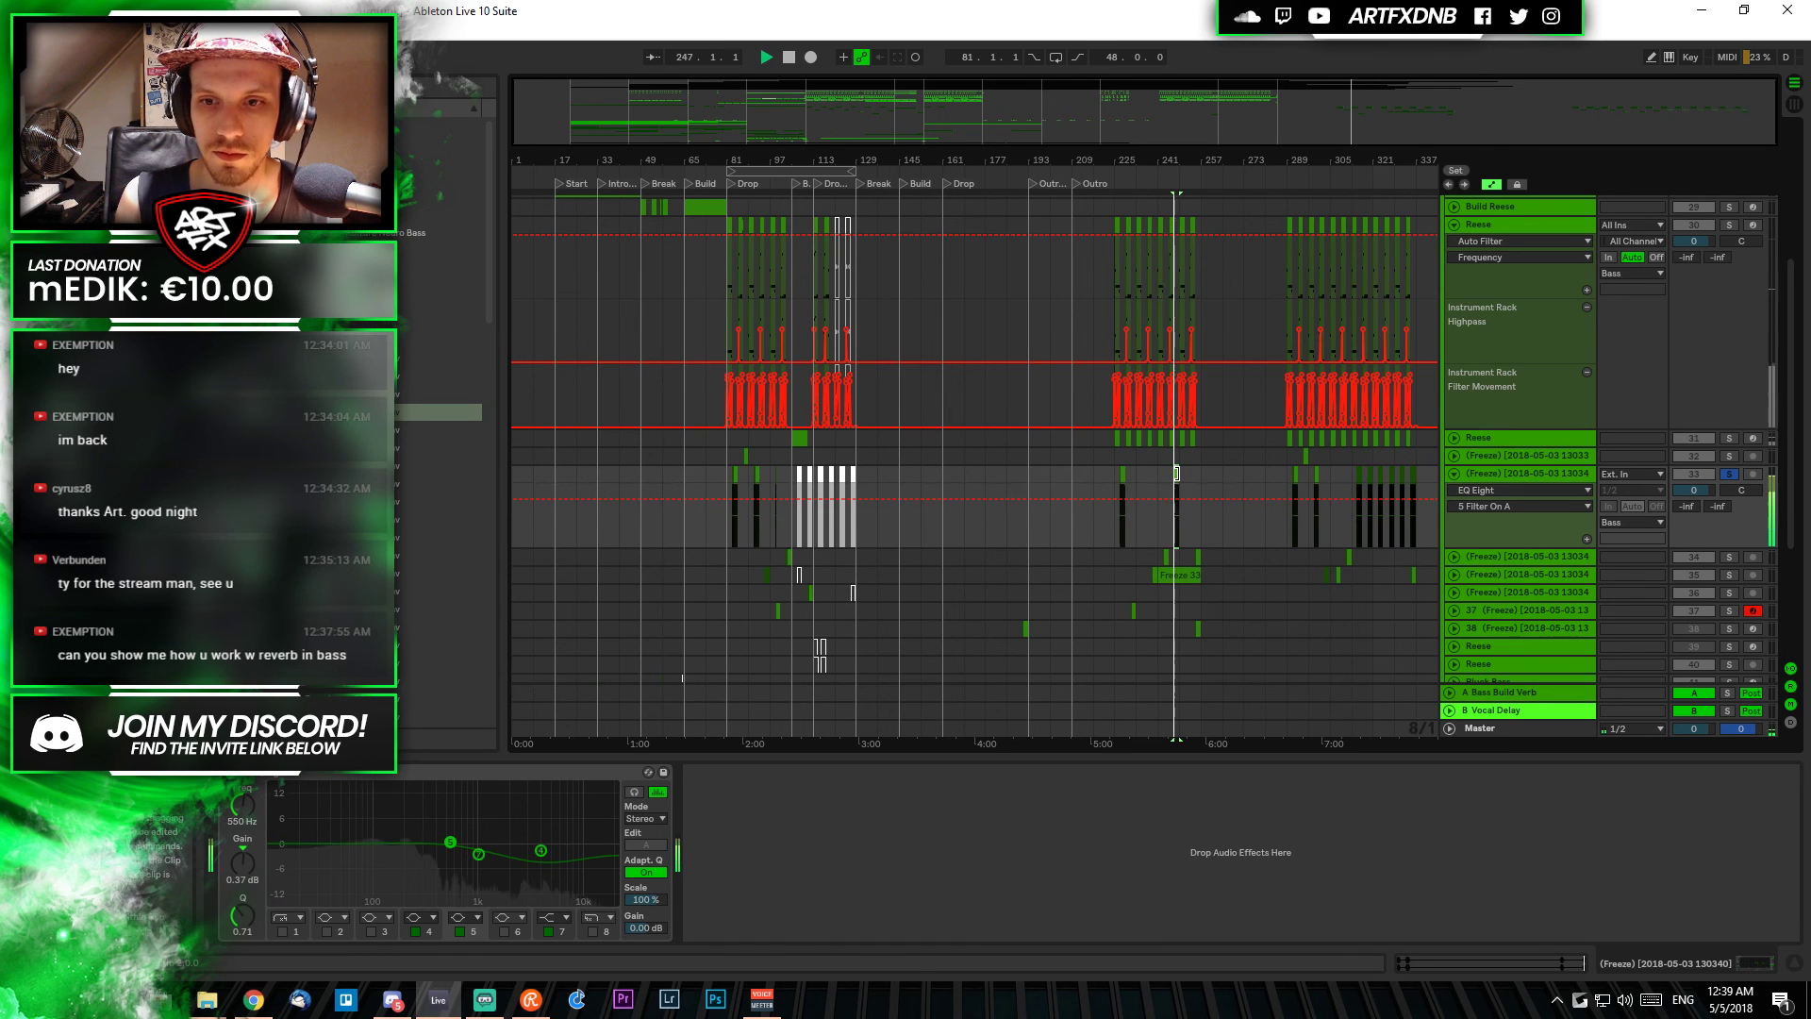
pyautogui.press('space')
# Solo frozen bass track 34, audition its clip near bar 241, and expand the track
pyautogui.click(1729, 557)
pyautogui.click(1165, 559)
pyautogui.press('space')
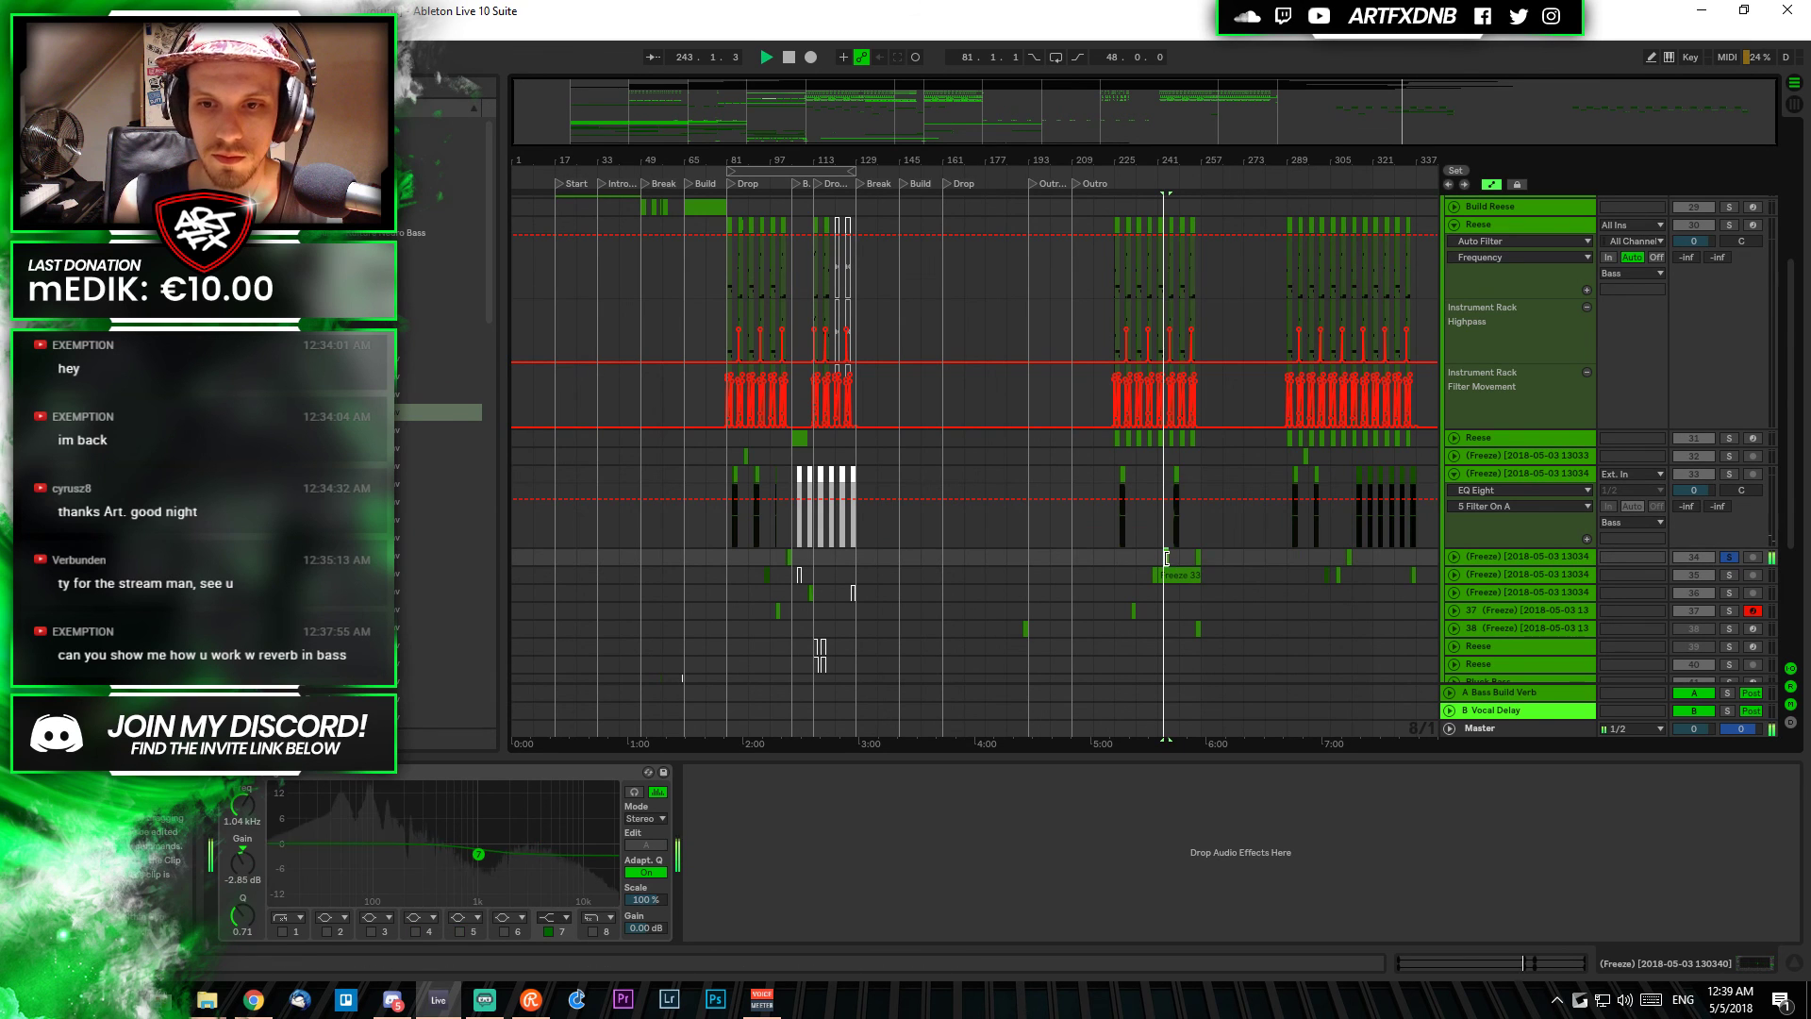
pyautogui.click(1454, 558)
pyautogui.press('space')
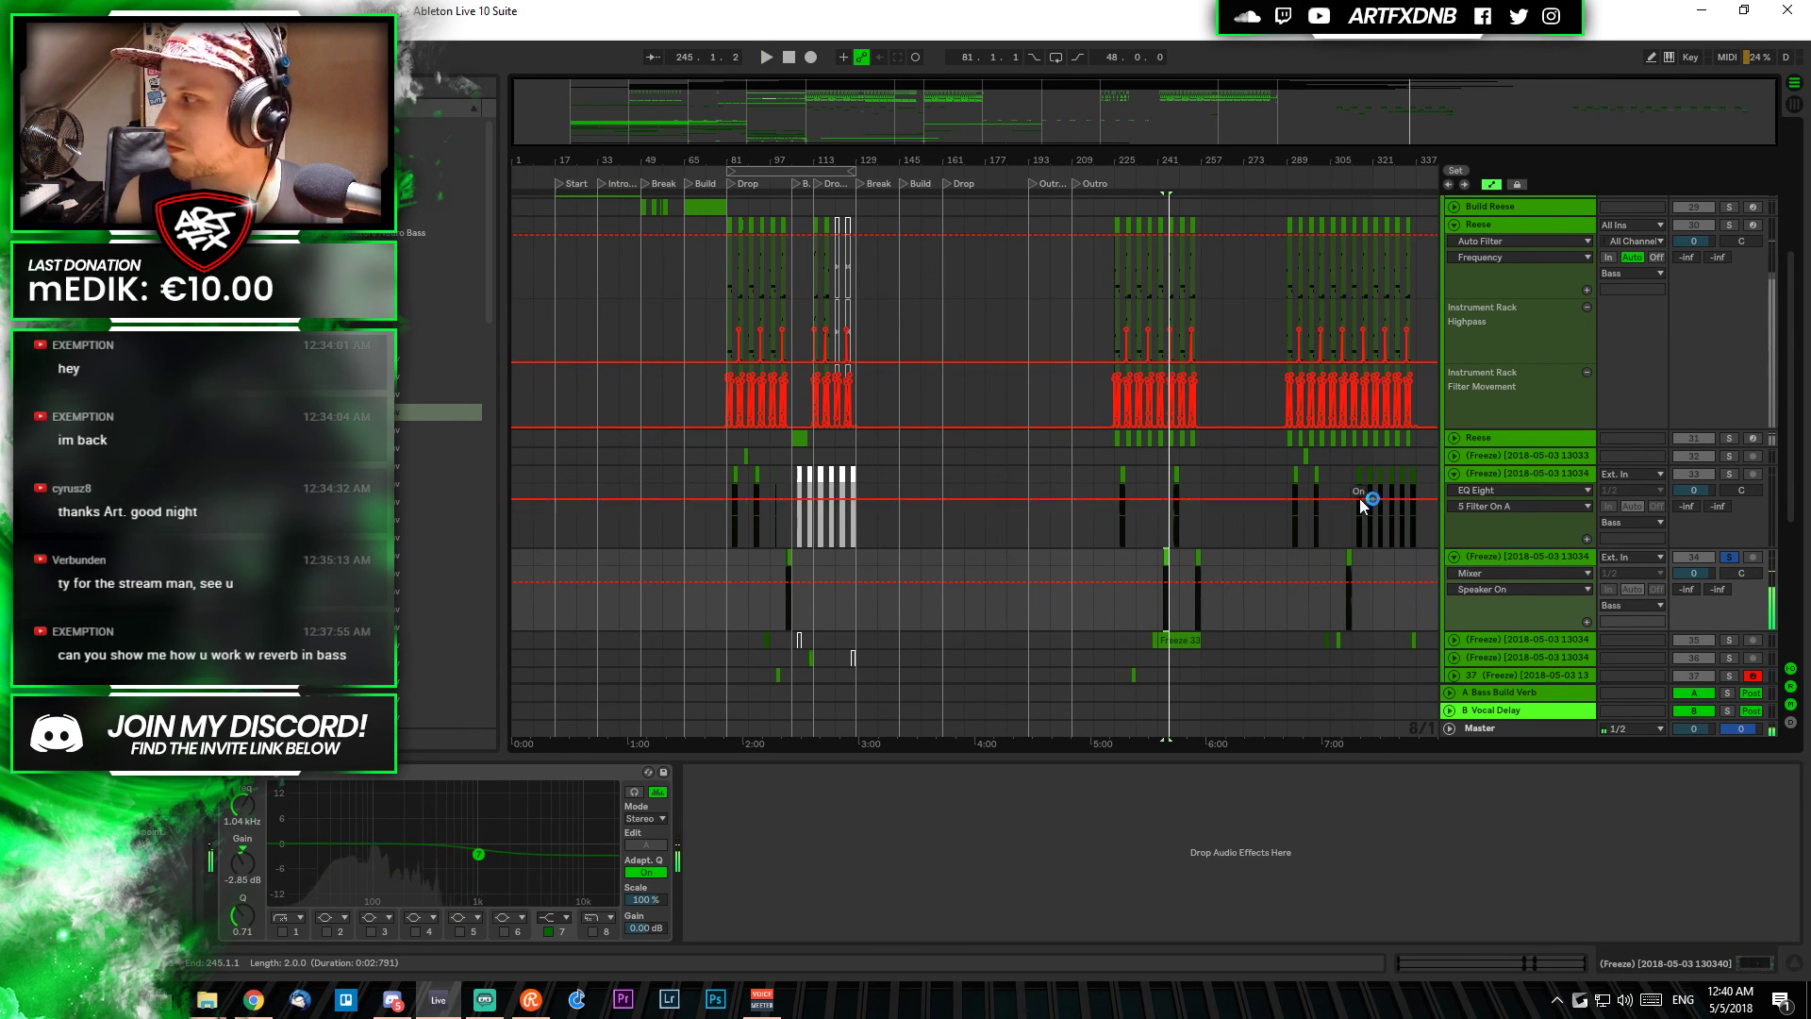
# Collapse frozen tracks 33 and 34 along with the whole Bass group, and return to bar 17
pyautogui.click(1451, 473)
pyautogui.click(1450, 492)
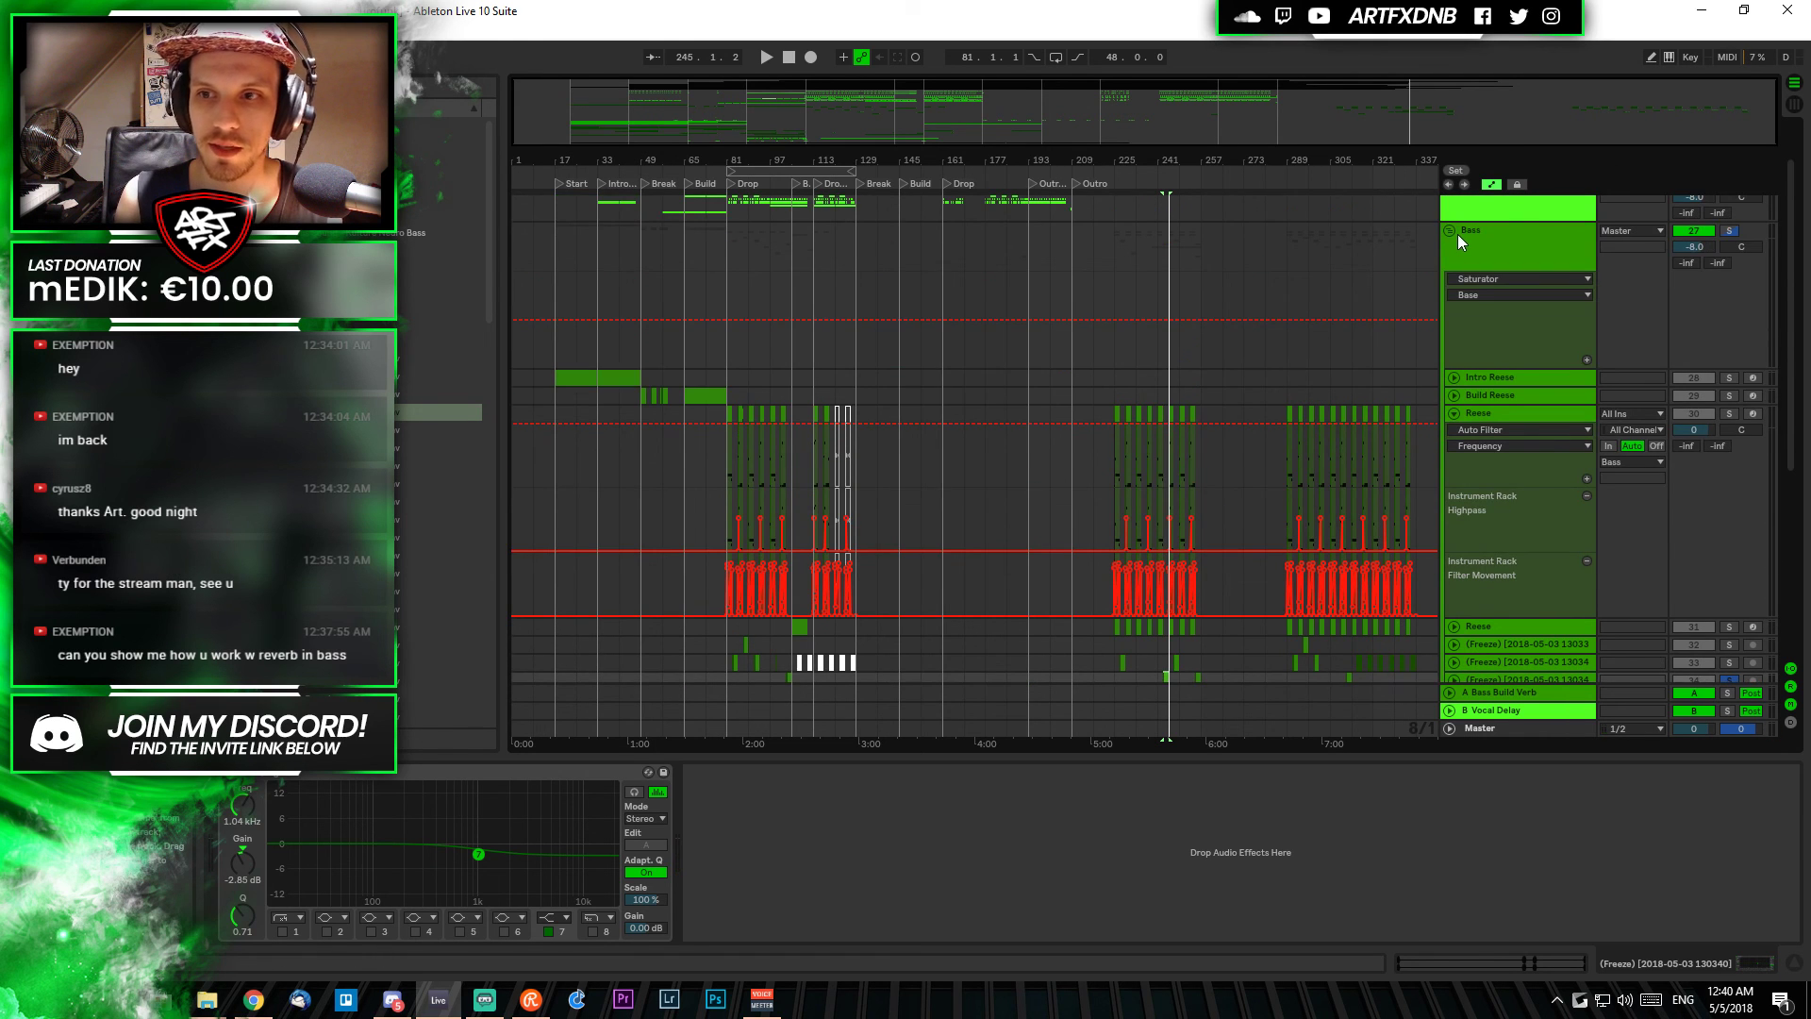
pyautogui.click(1449, 231)
pyautogui.click(555, 247)
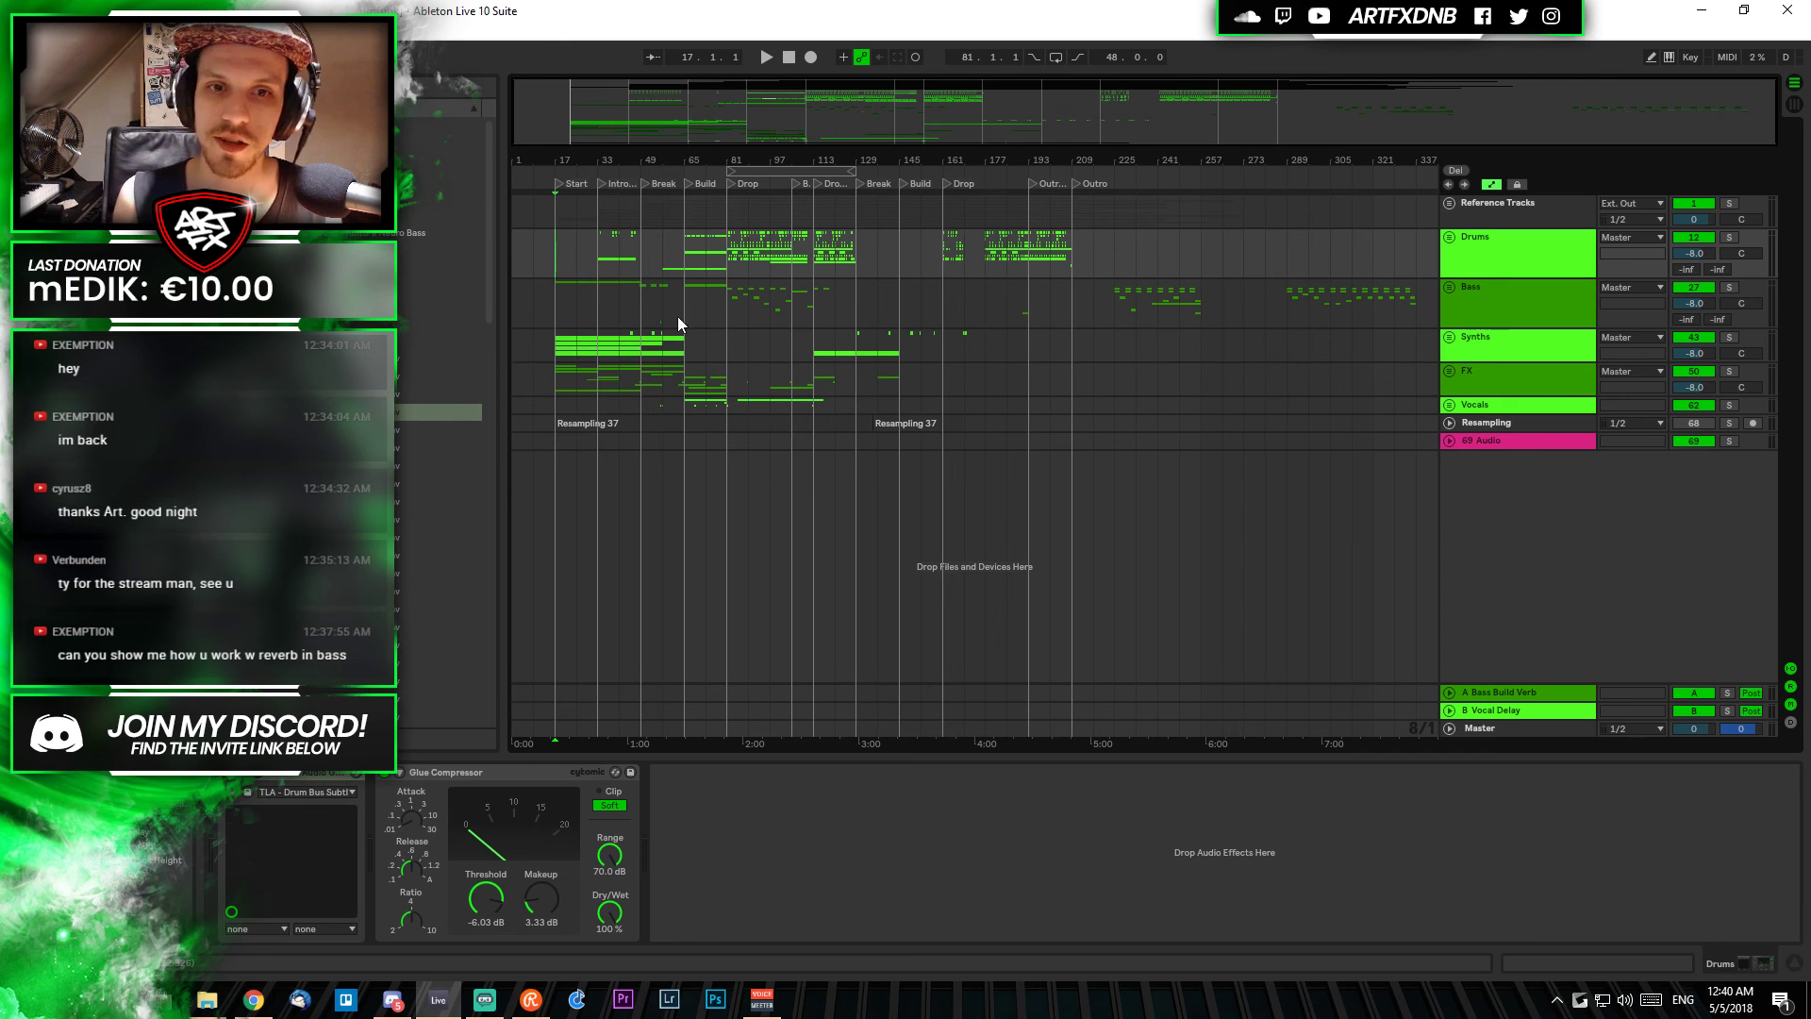
# Unfold the Synths group and audition the Distorted Kangaroo track on solo from the Break at bar 49
pyautogui.click(1449, 337)
pyautogui.moveTo(651, 162); pyautogui.dragTo(813, 293)
pyautogui.click(791, 421)
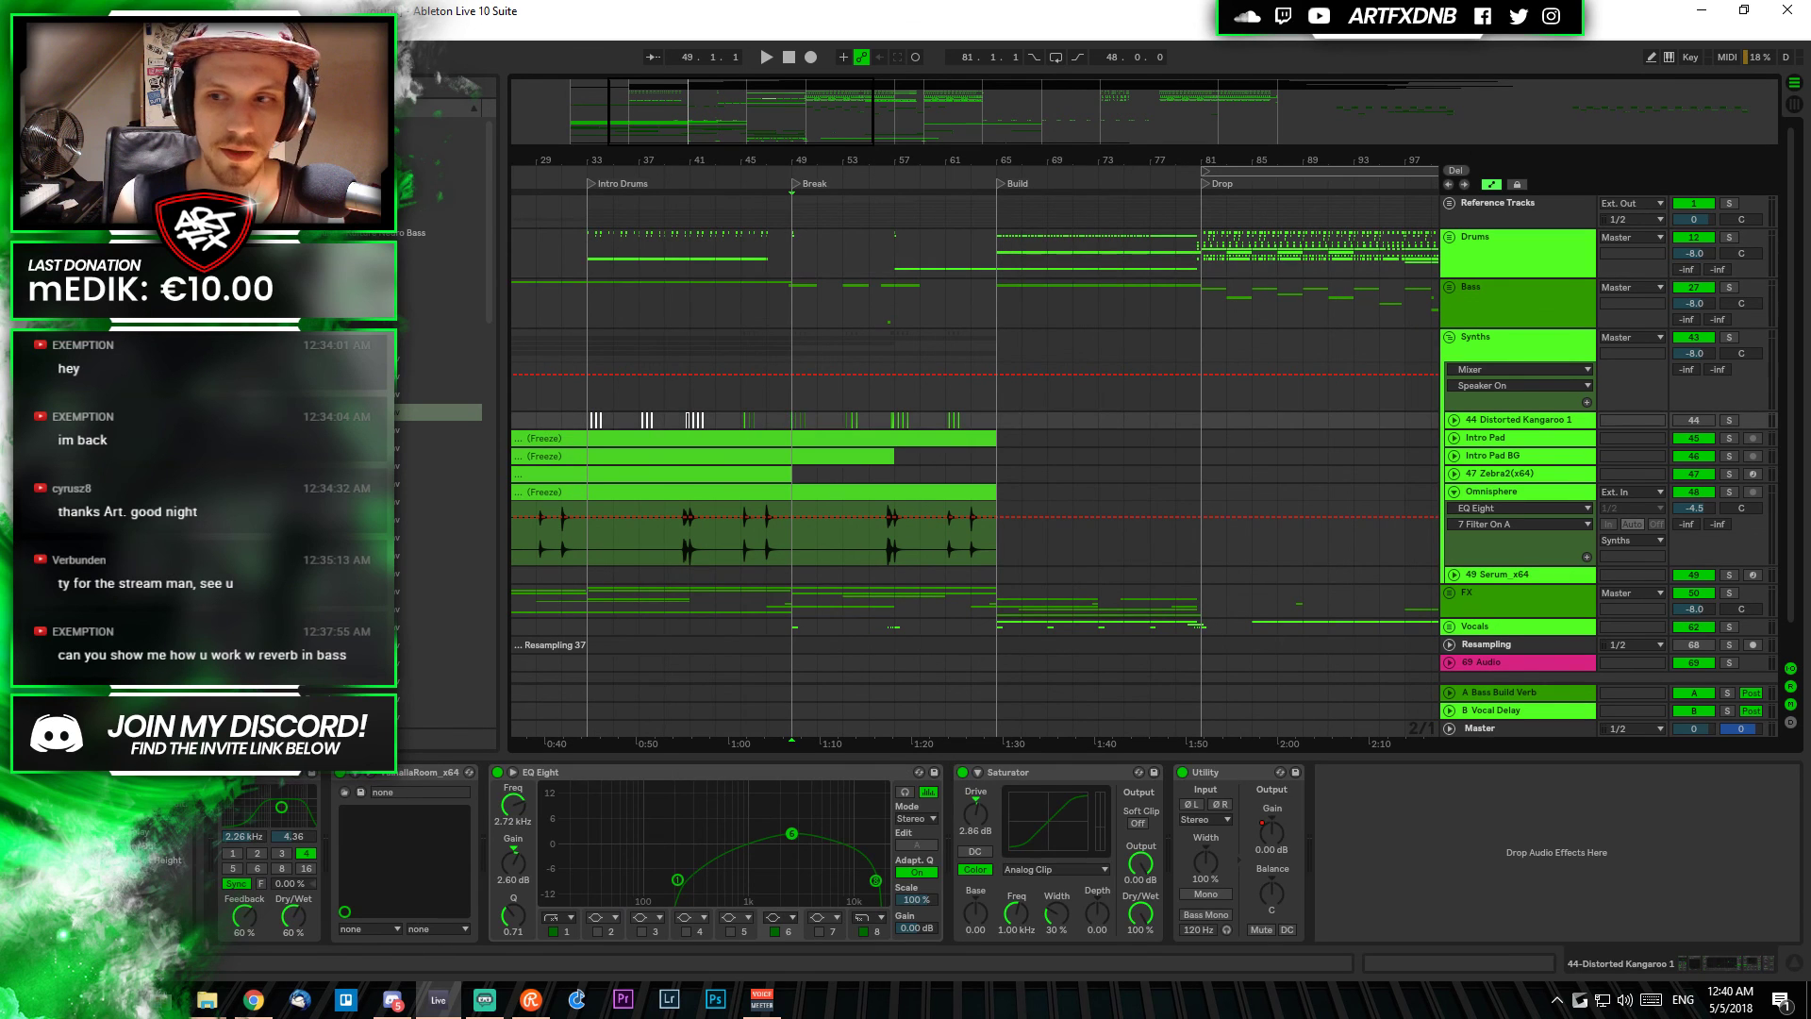
pyautogui.click(1729, 422)
pyautogui.press('space')
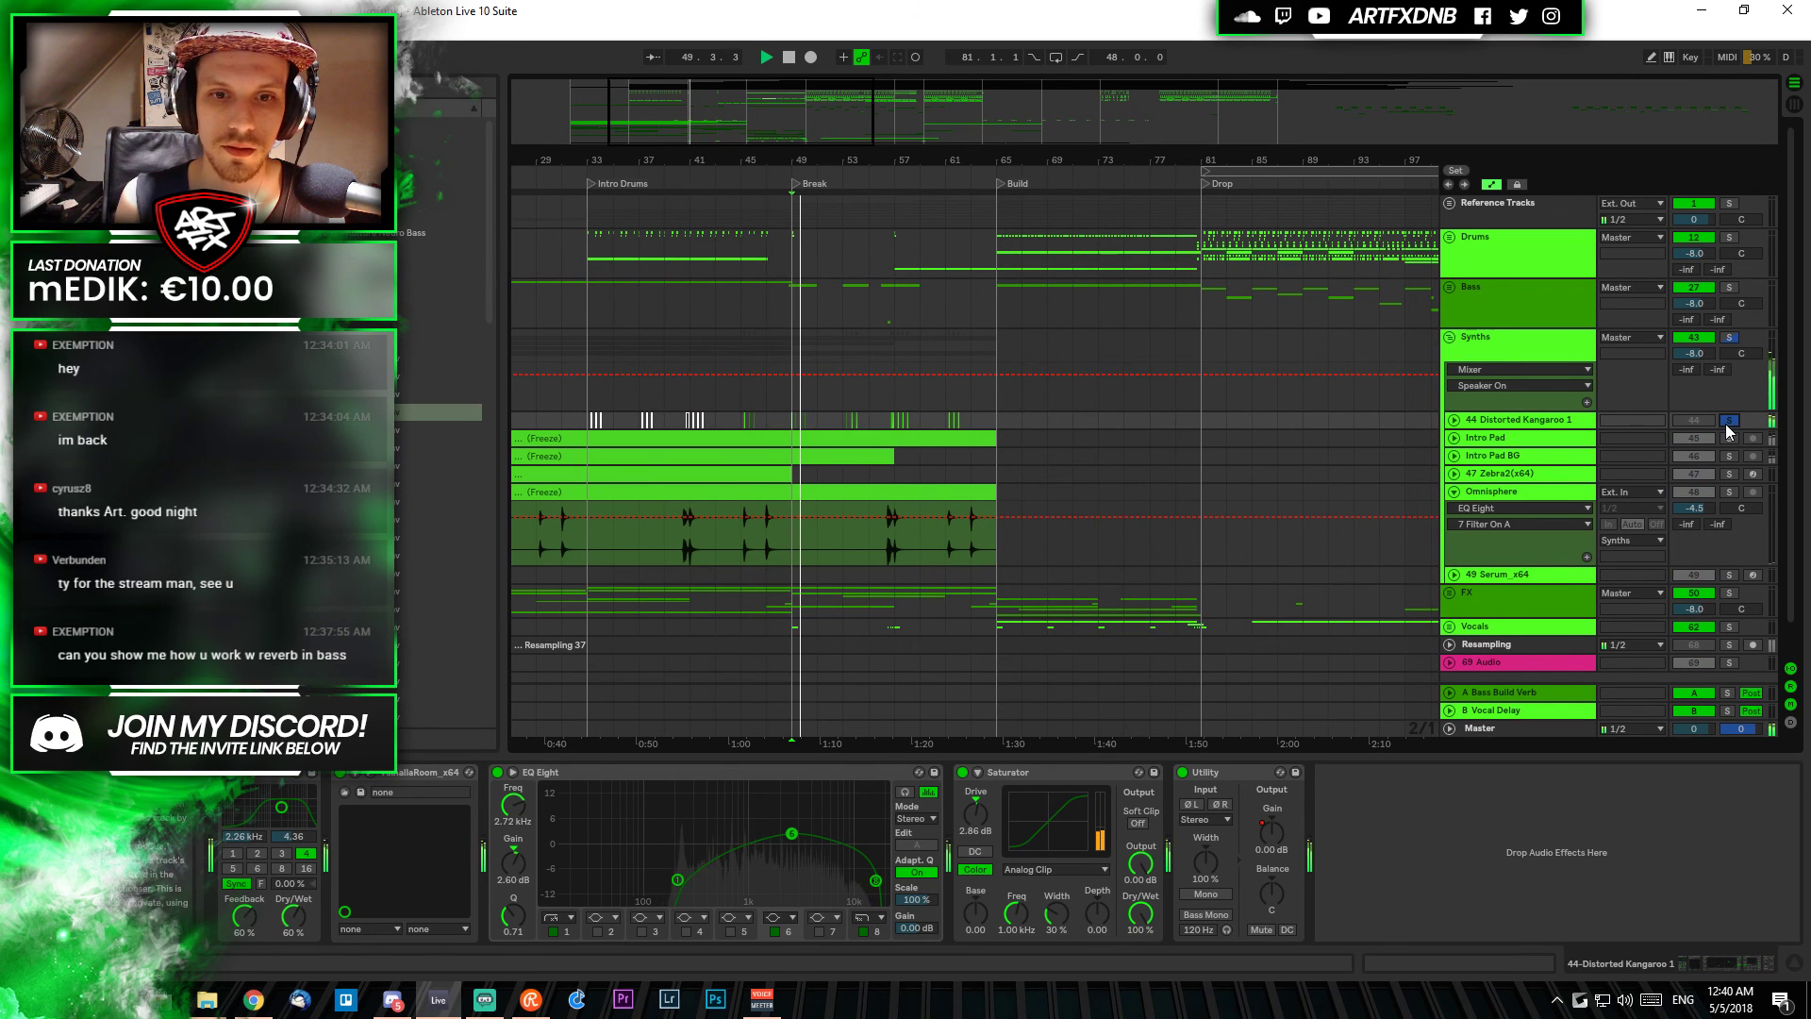
pyautogui.press('space')
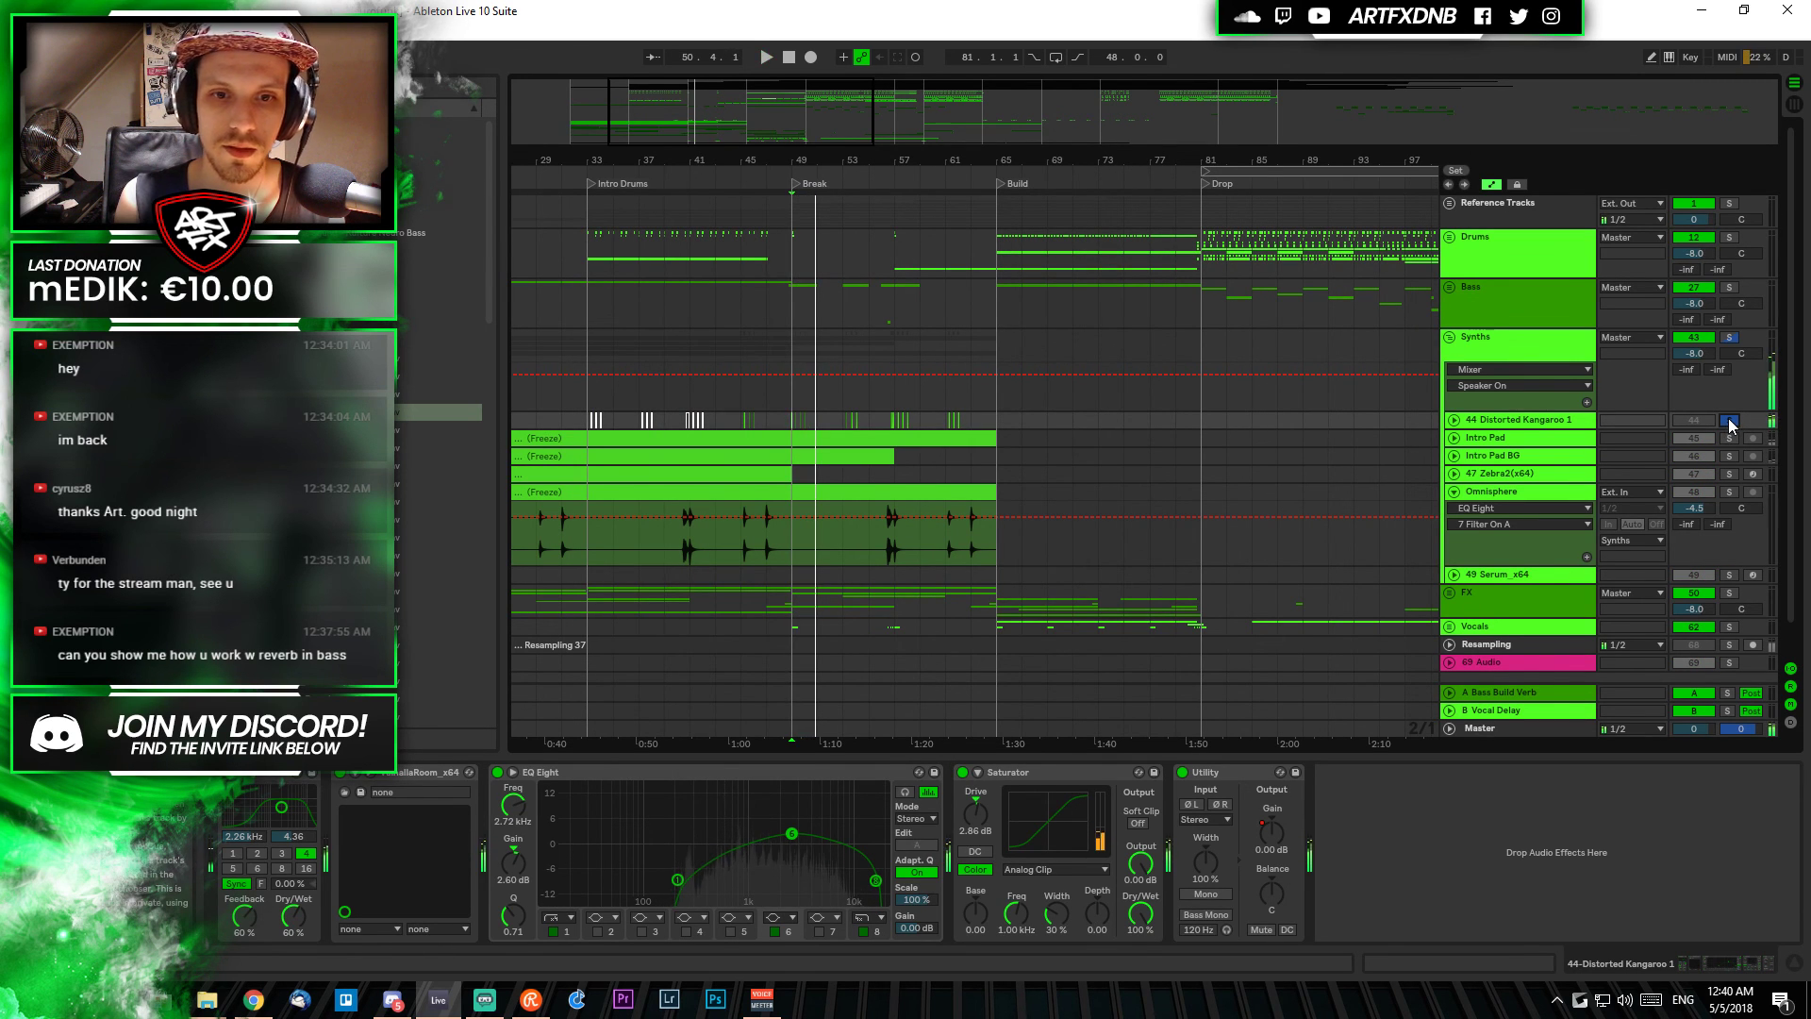
pyautogui.click(1729, 420)
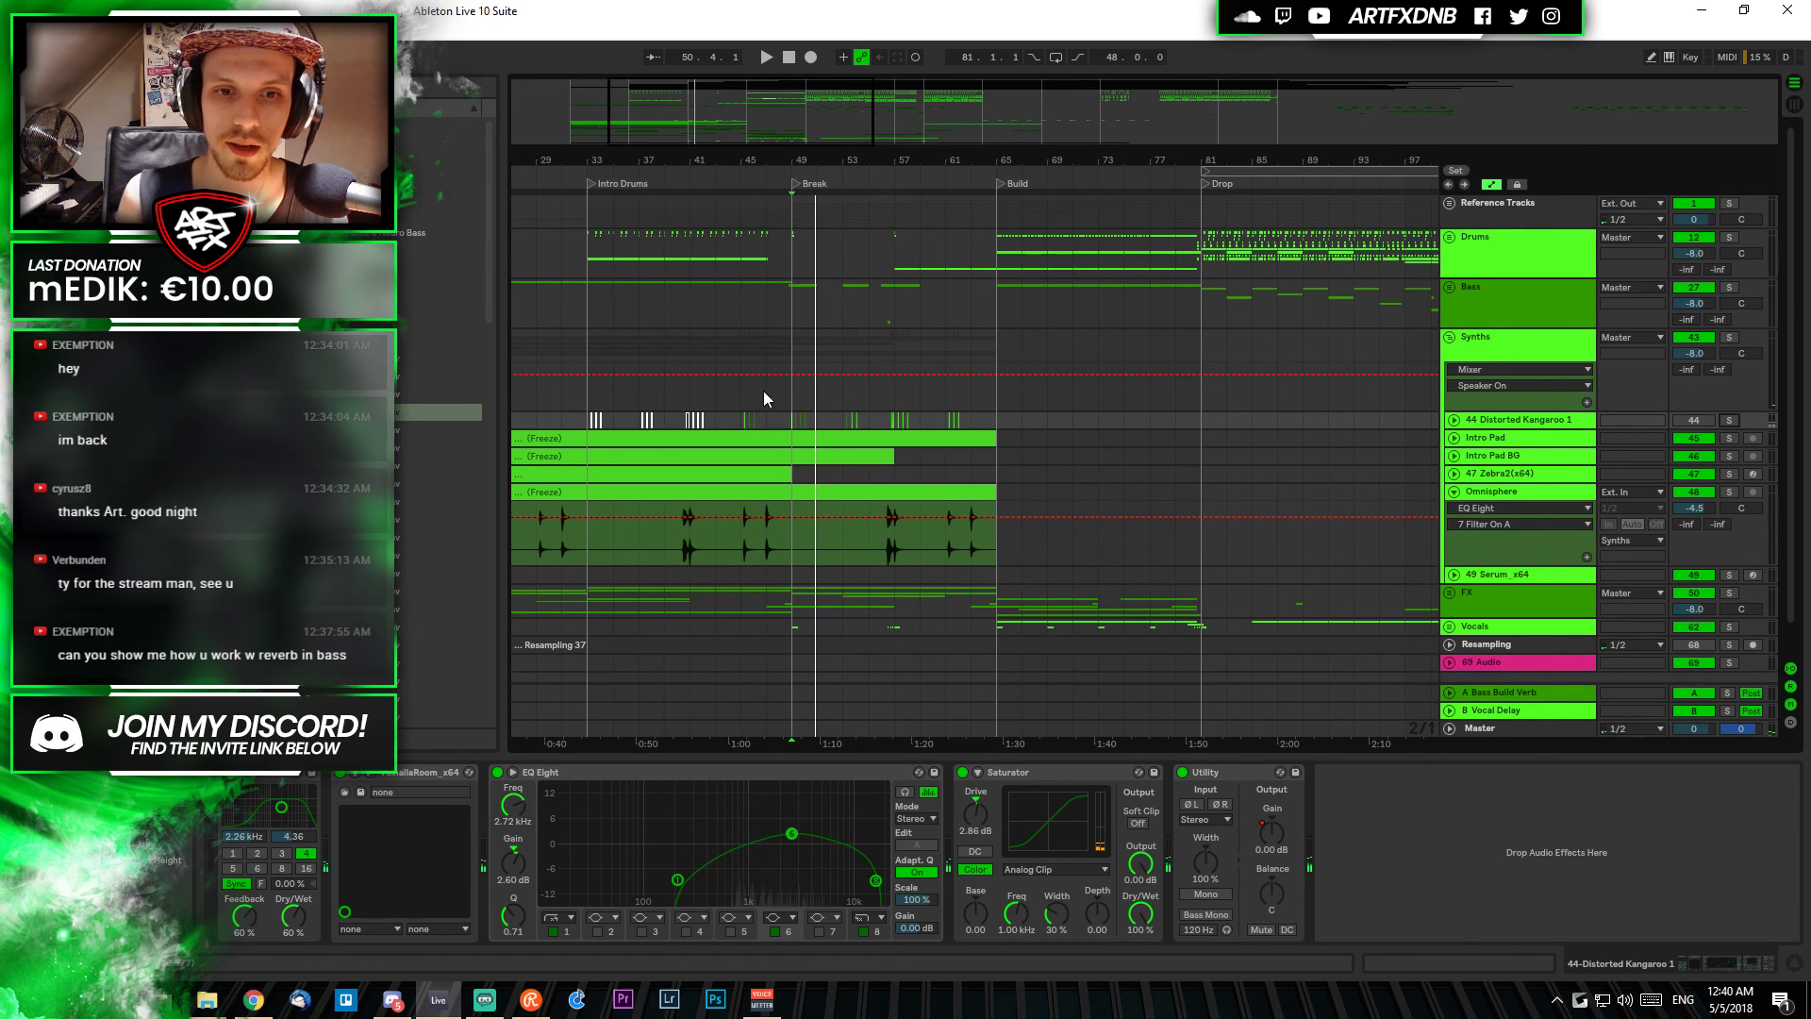
# Collapse the Omnisphere track and hide the automation lanes across the arrangement
pyautogui.moveTo(791, 189); pyautogui.dragTo(790, 132)
pyautogui.click(590, 417)
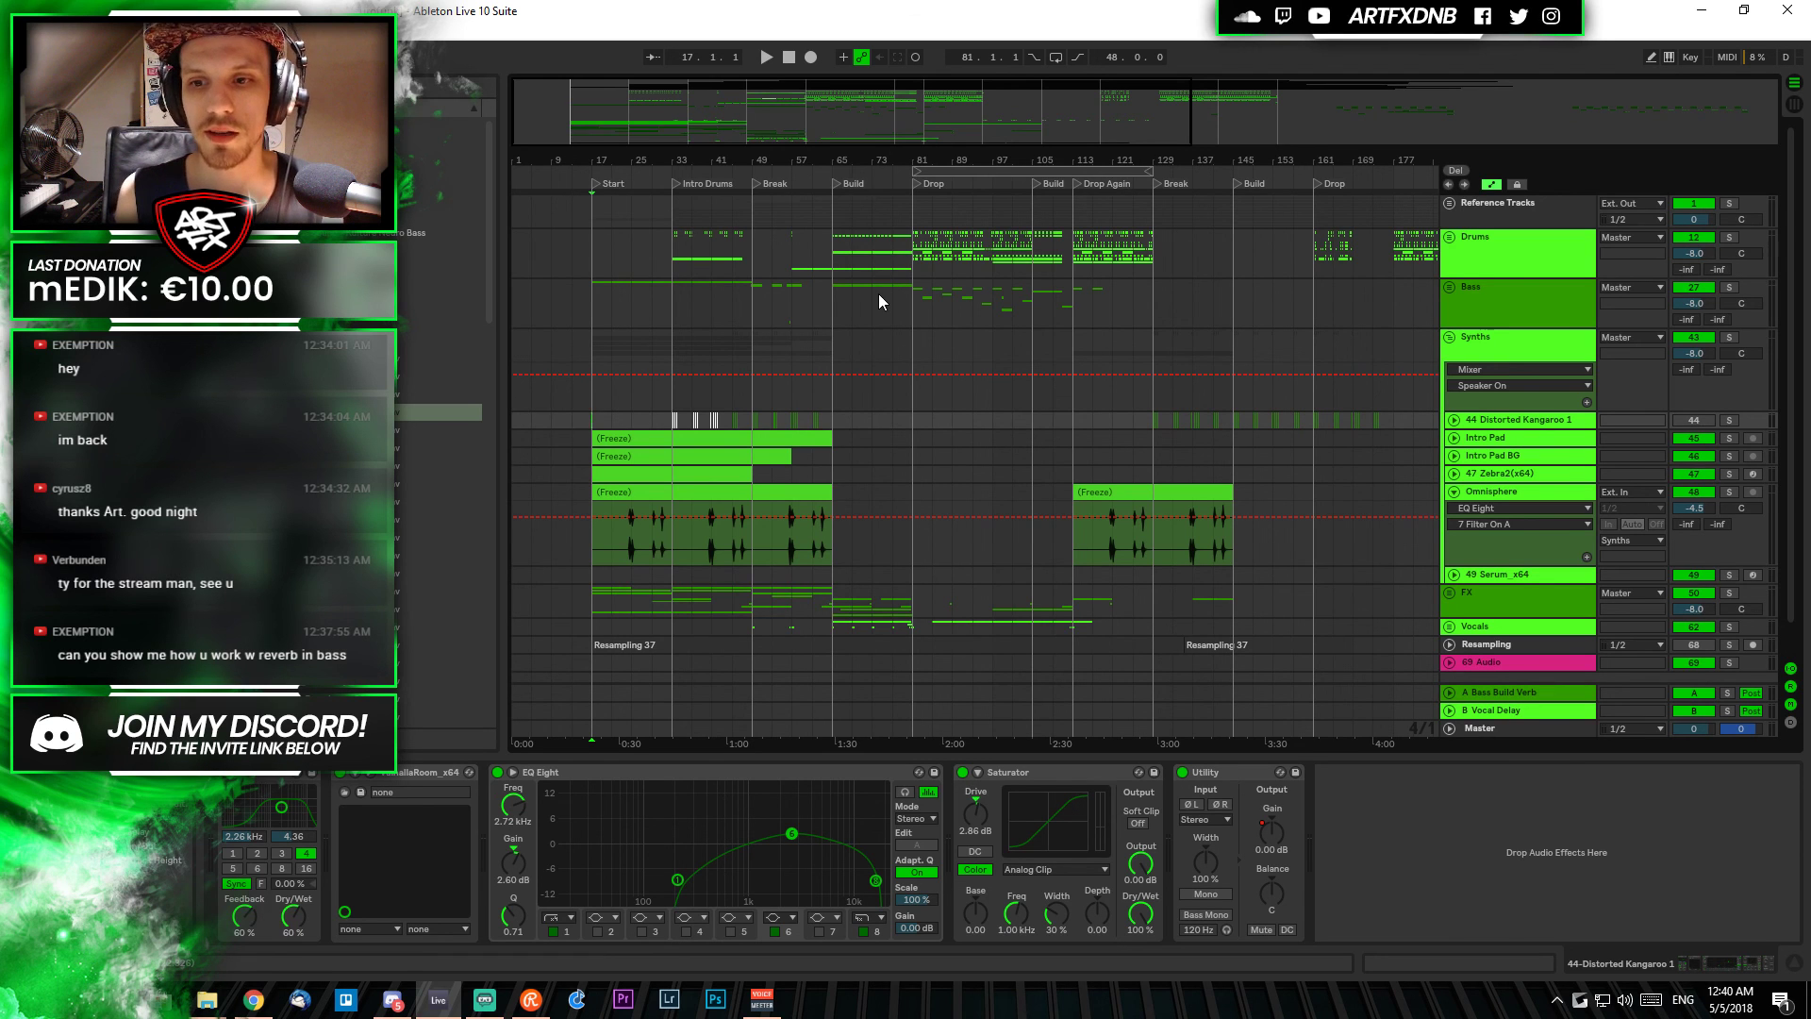
pyautogui.click(1455, 492)
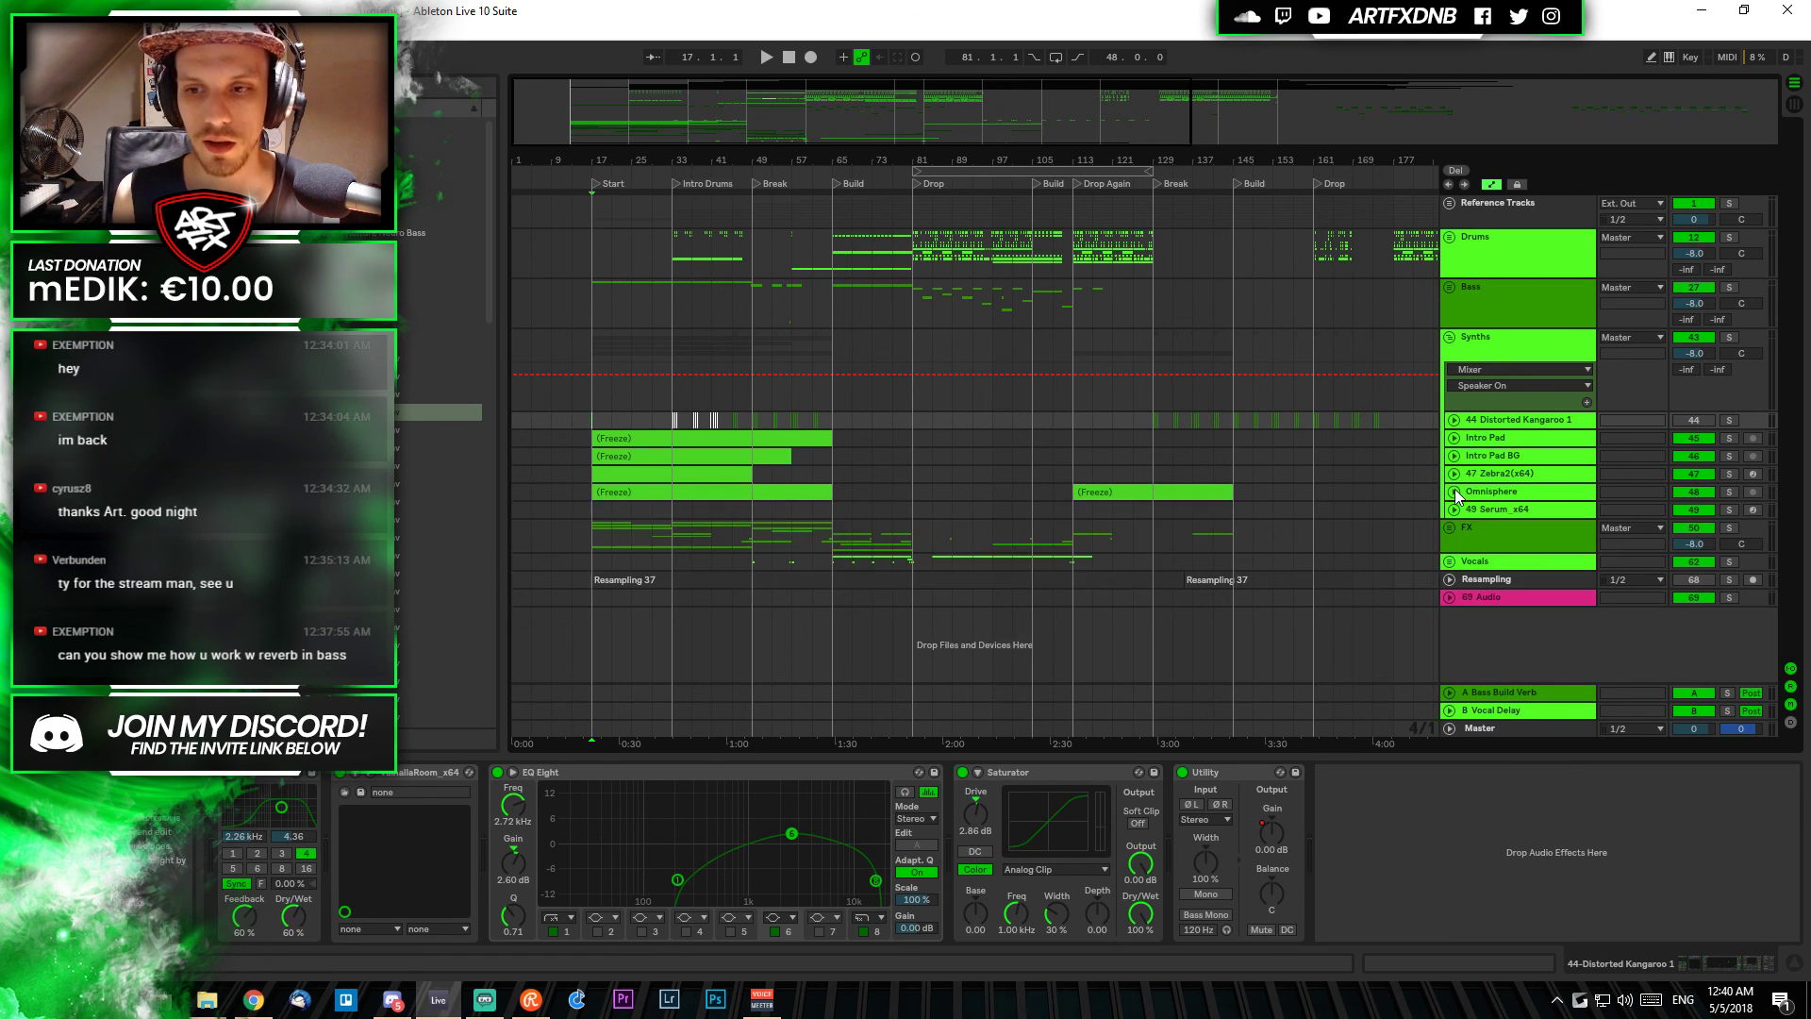
pyautogui.press('a')
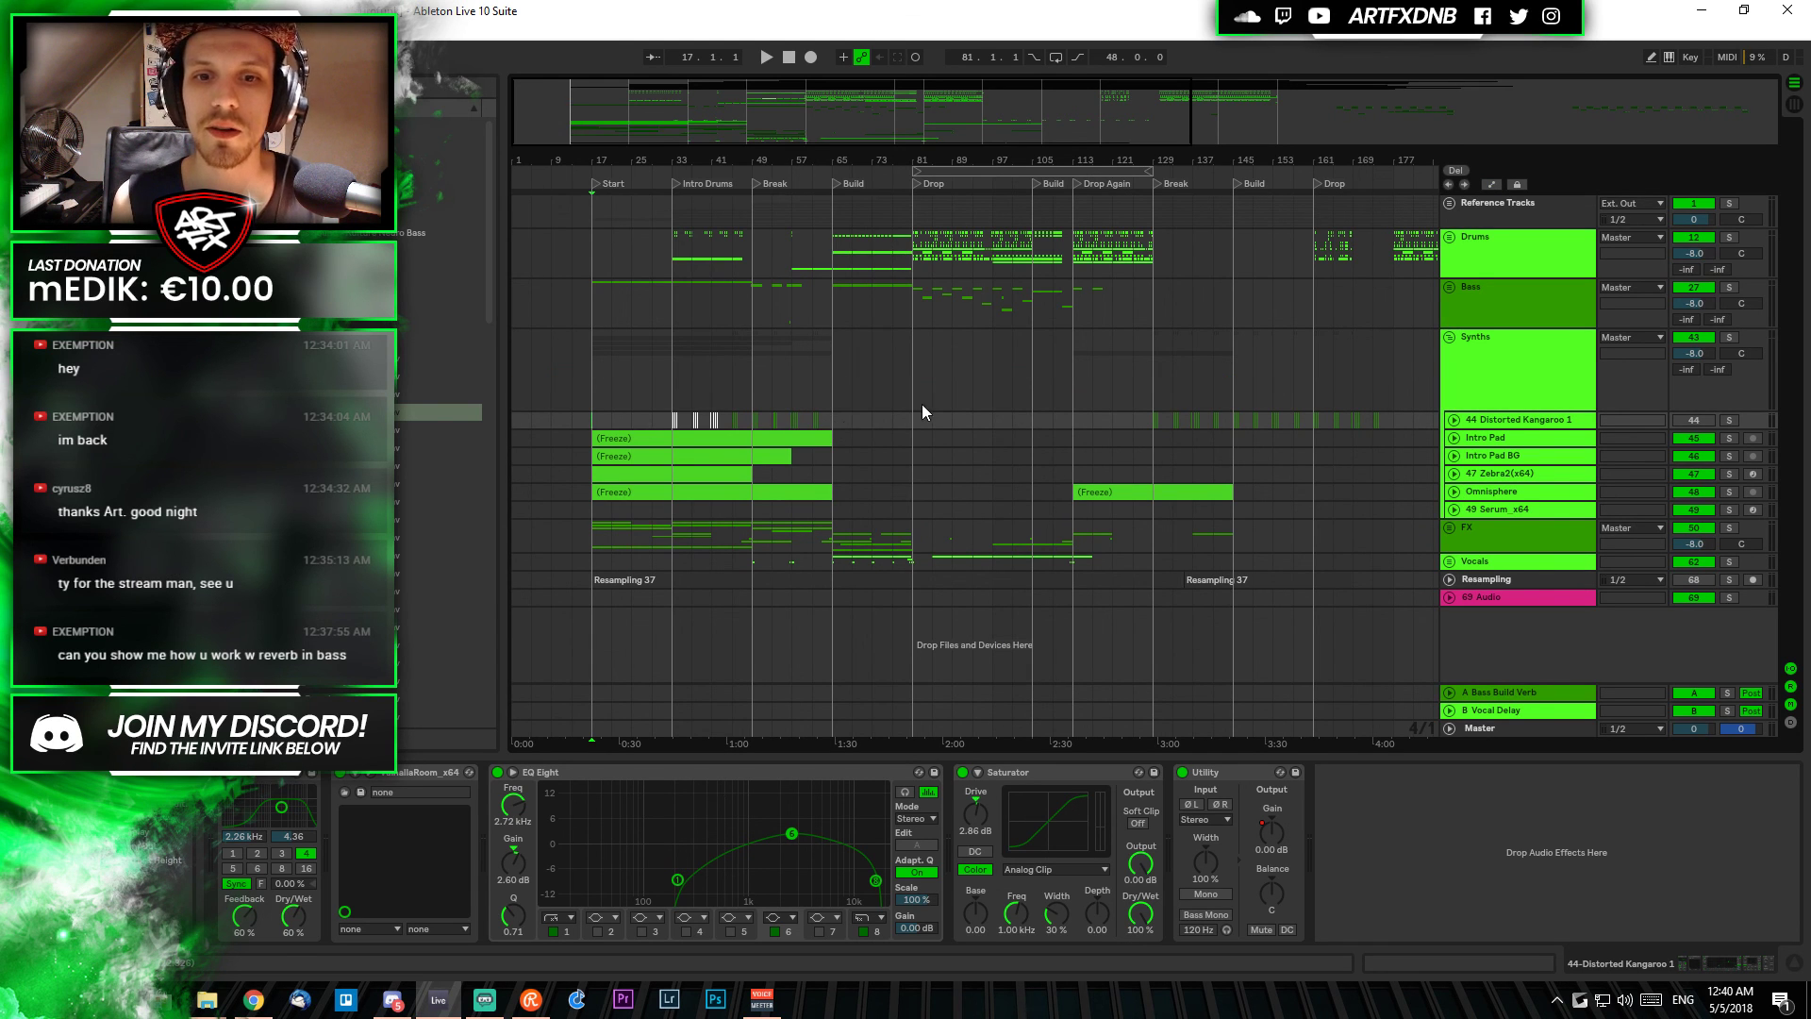
# Fold the Synths group and play the arrangement from bar 17 in full-screen mode
pyautogui.click(587, 376)
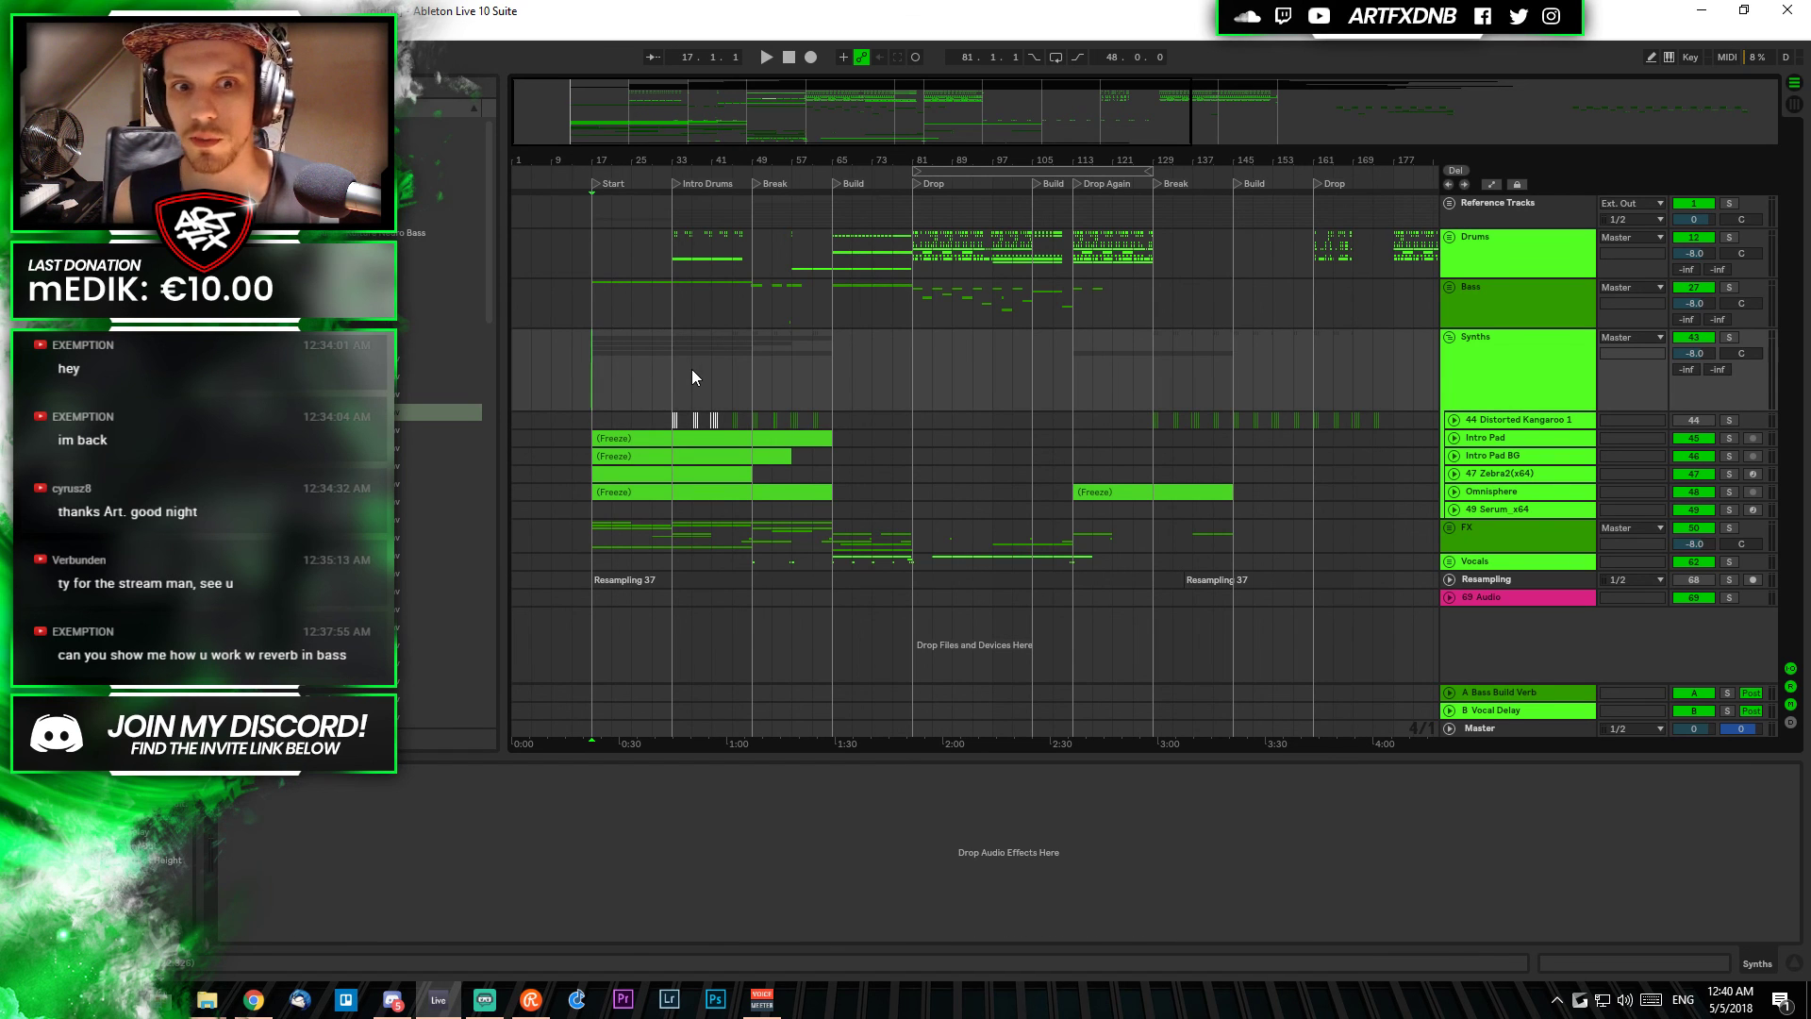
pyautogui.click(1449, 338)
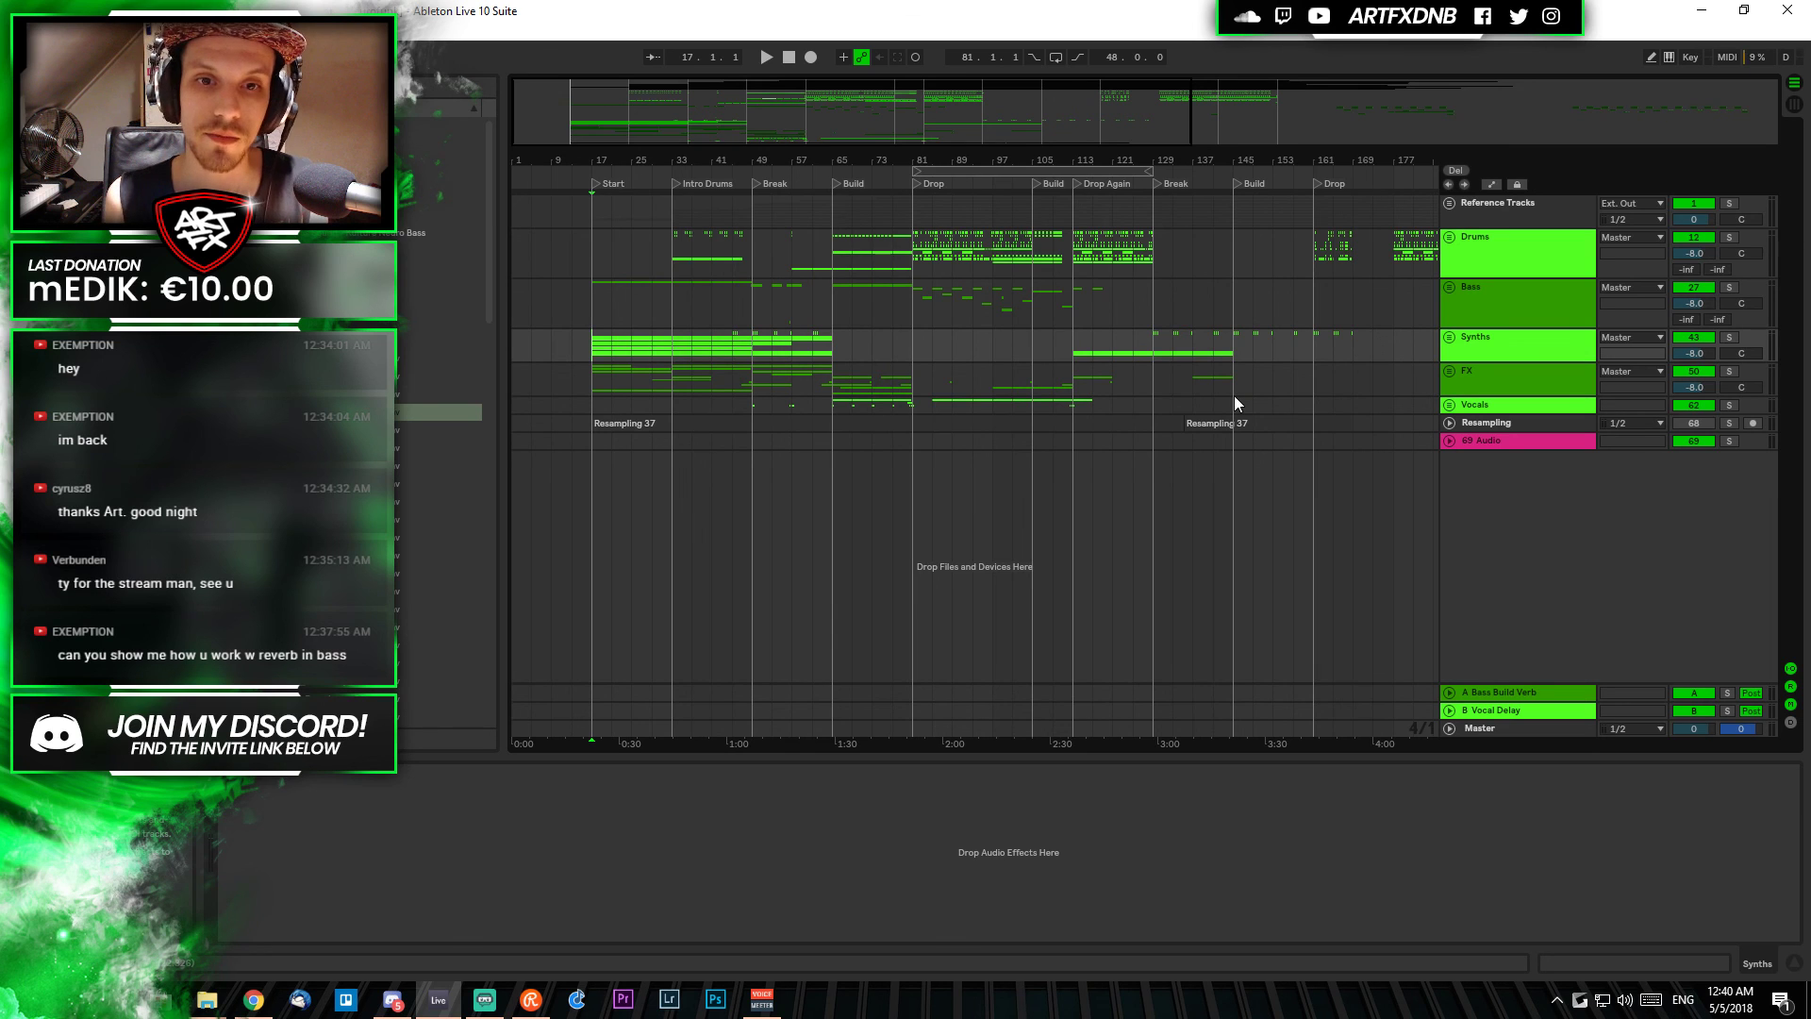
pyautogui.press('space')
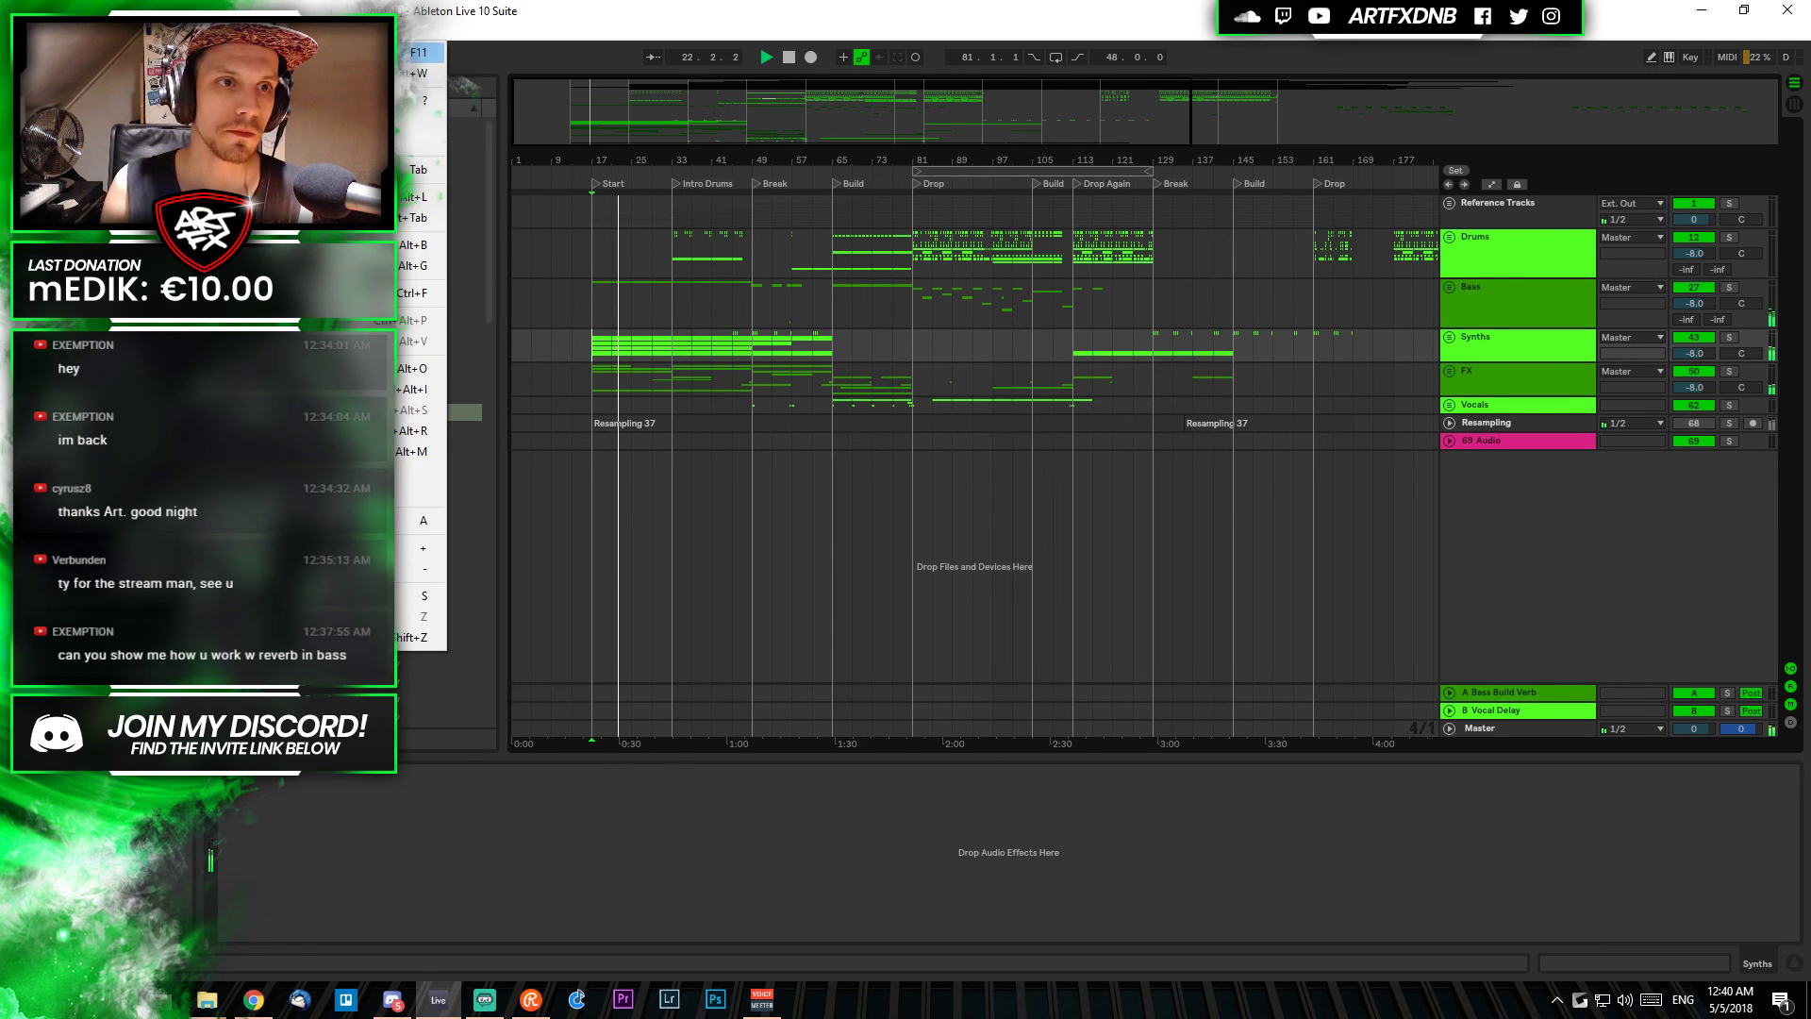
pyautogui.press('F11')
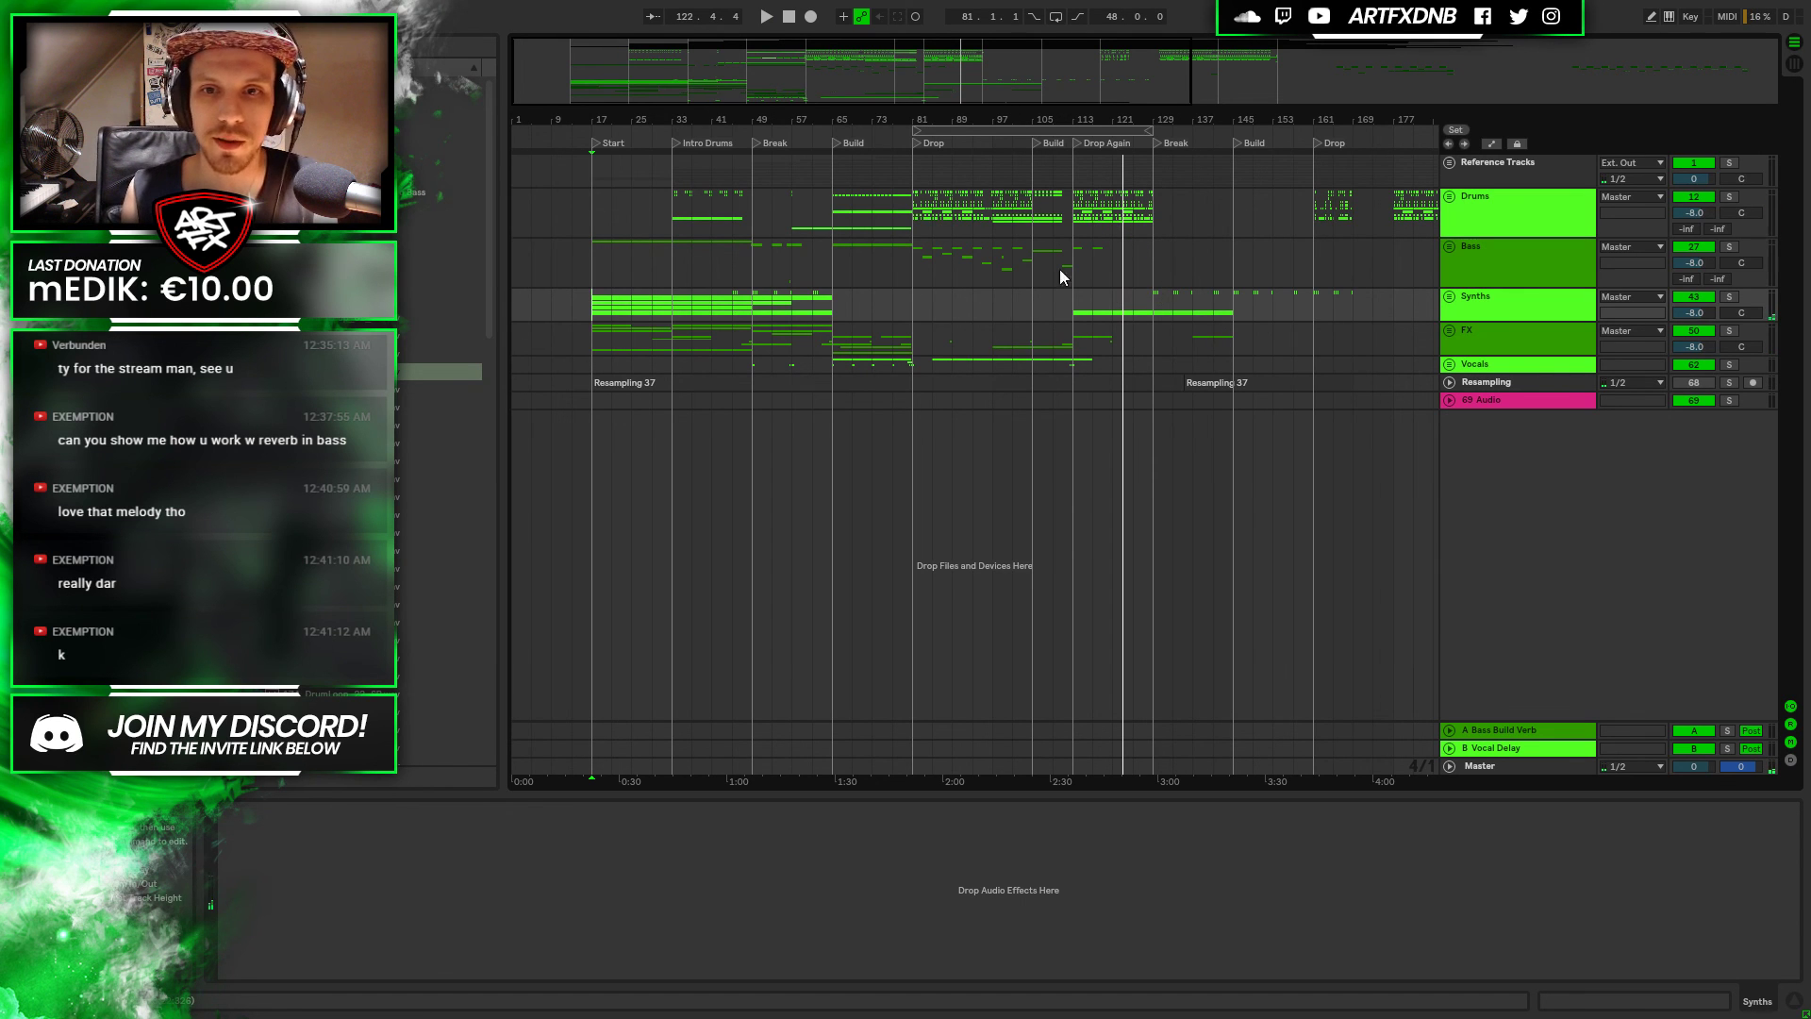
# Select the Bass group from bar 81 to 121, unfold it, and zoom to the selection
pyautogui.click(909, 281)
pyautogui.press('space')
pyautogui.keyDown('shift'); pyautogui.click(1117, 266); pyautogui.keyUp('shift')
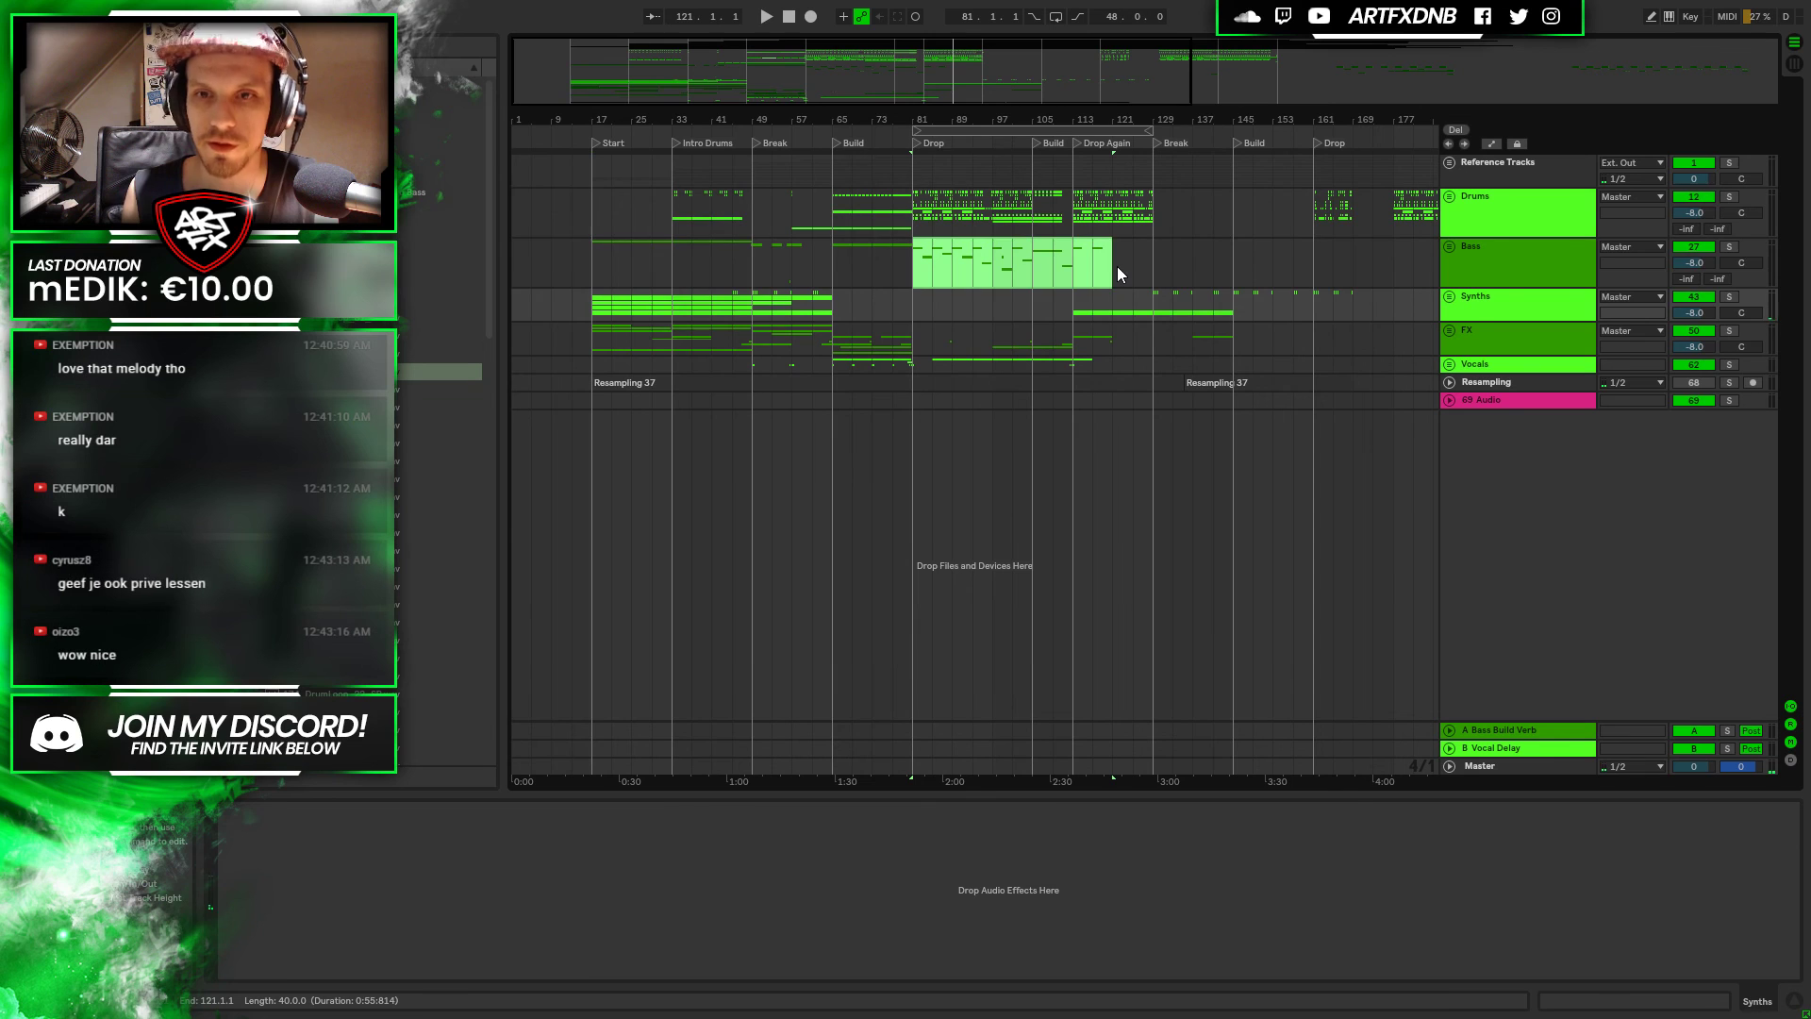
pyautogui.click(1448, 248)
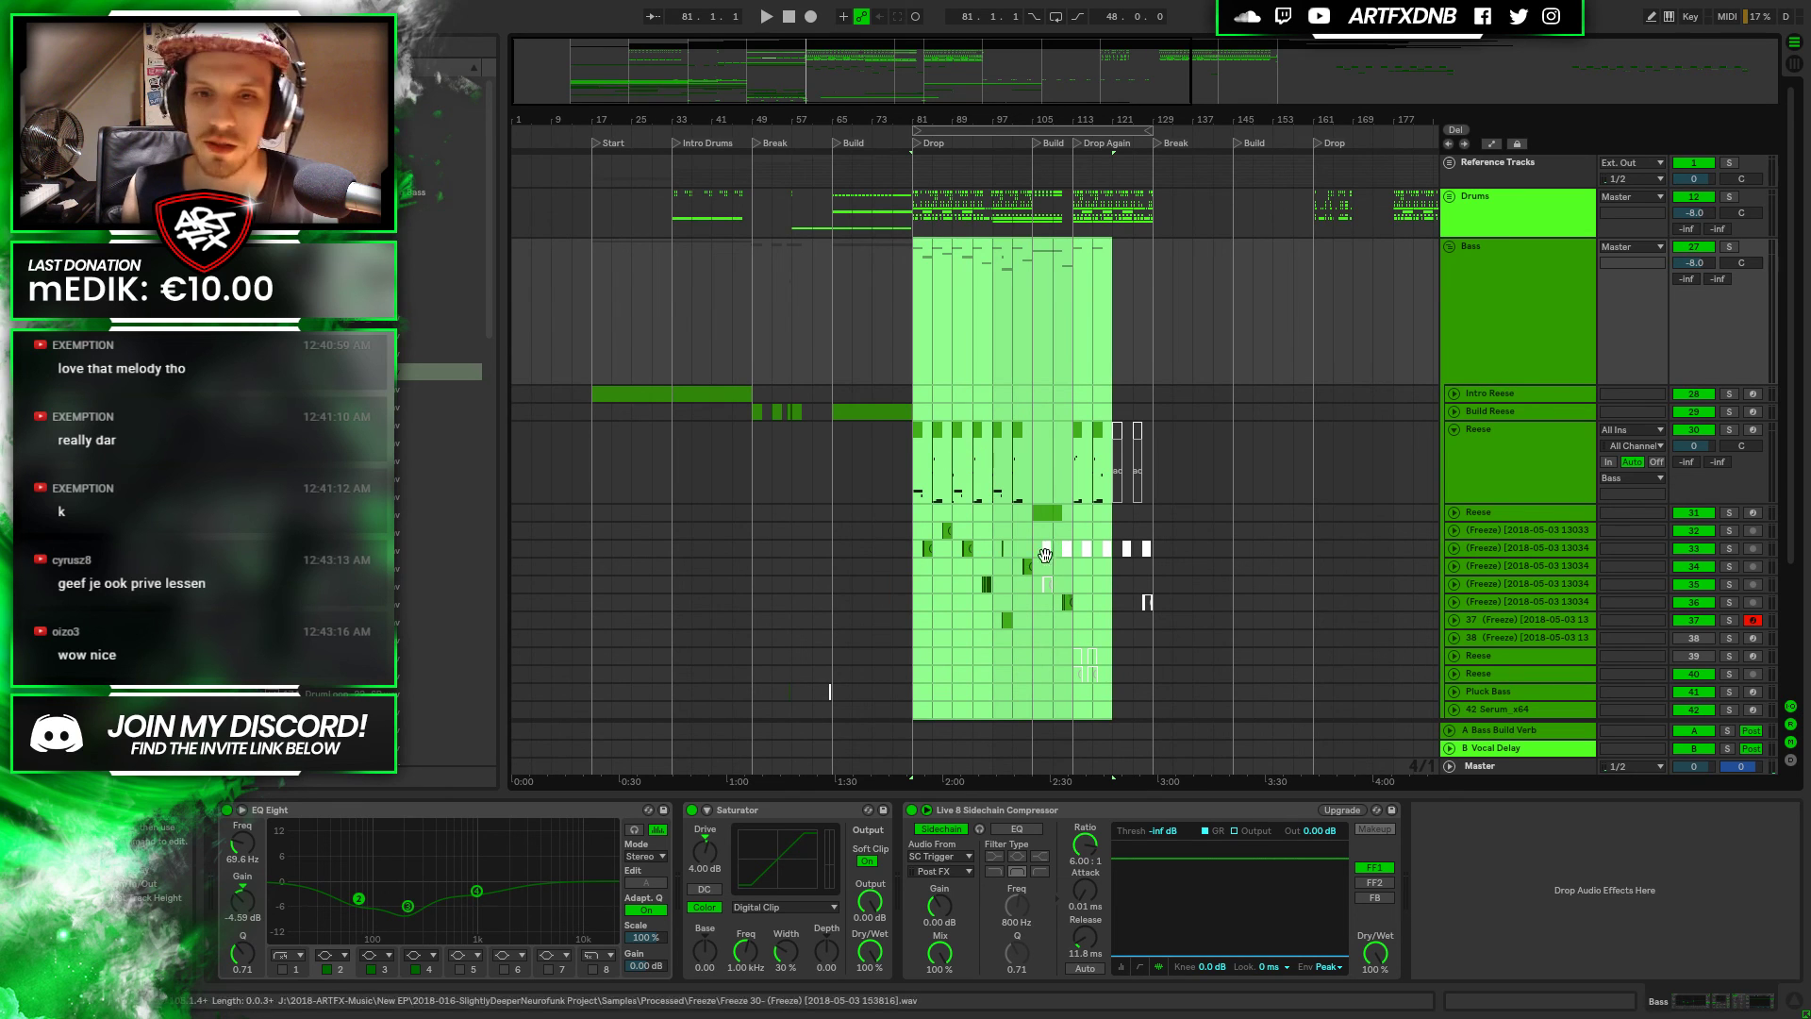
pyautogui.press('z')
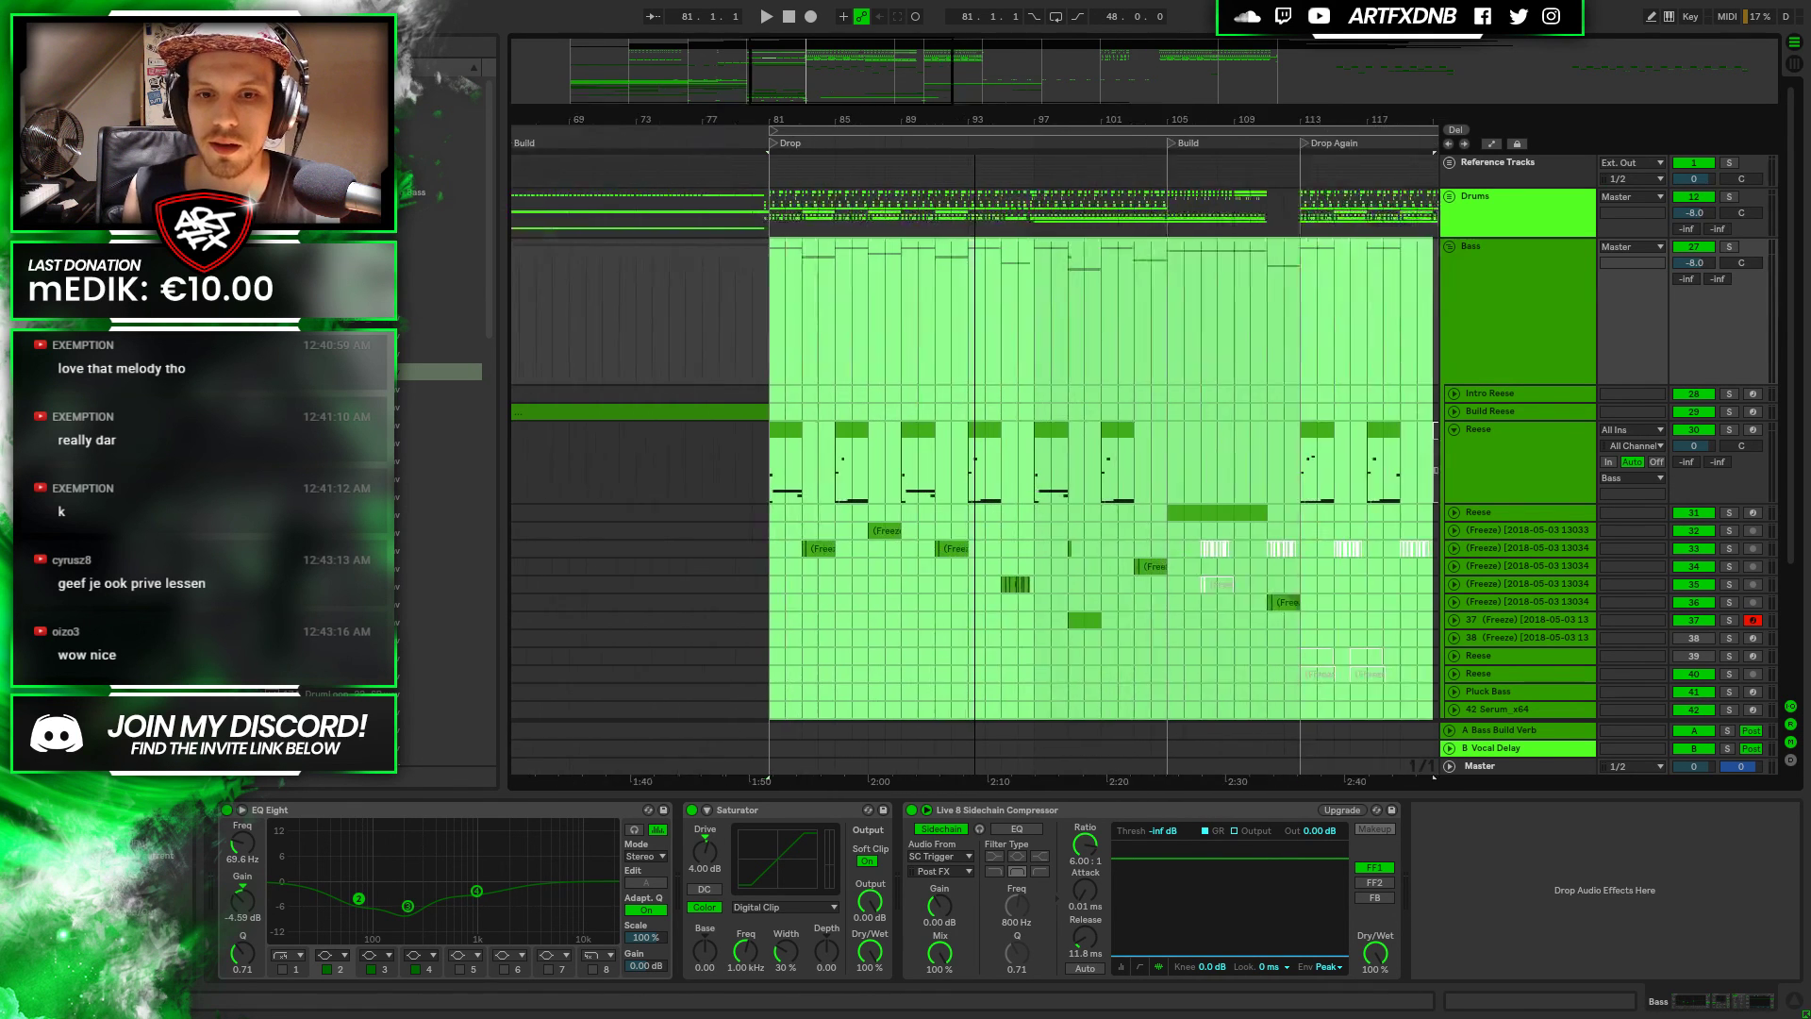
# Solo frozen track 37 and audition its sampled clip at bar 99
pyautogui.click(1043, 619)
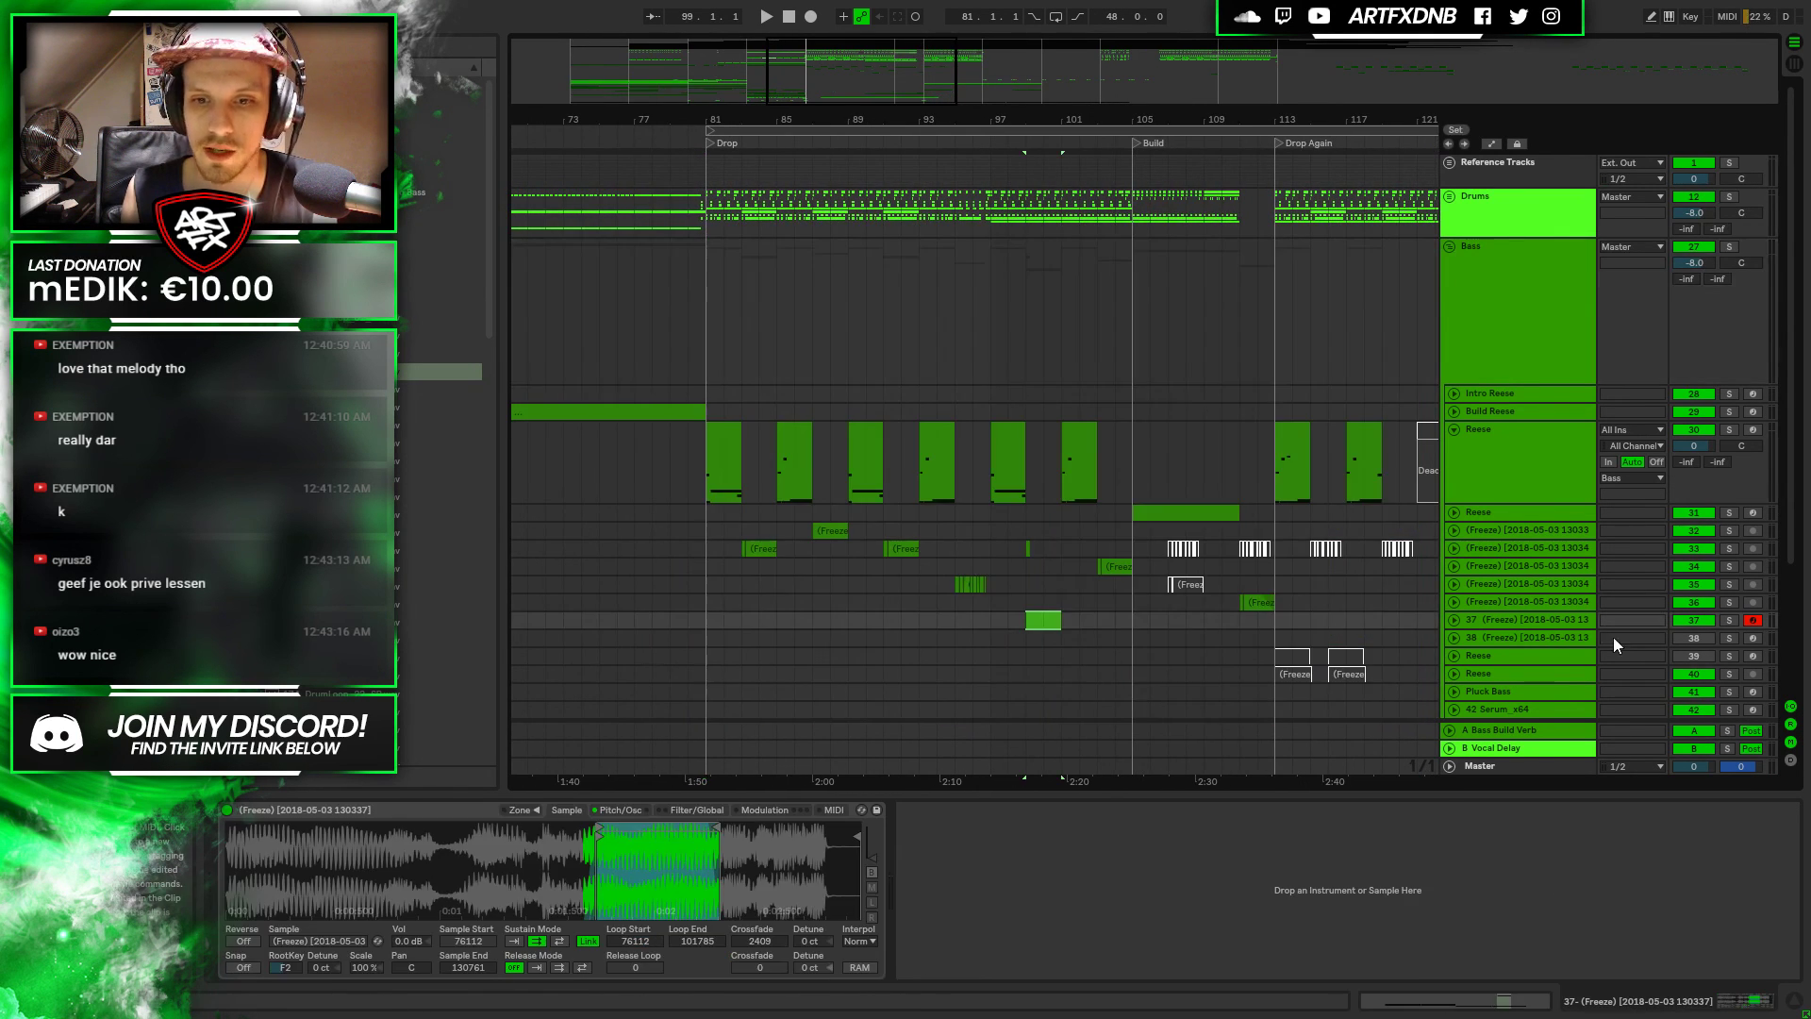
pyautogui.click(1728, 621)
pyautogui.press('space')
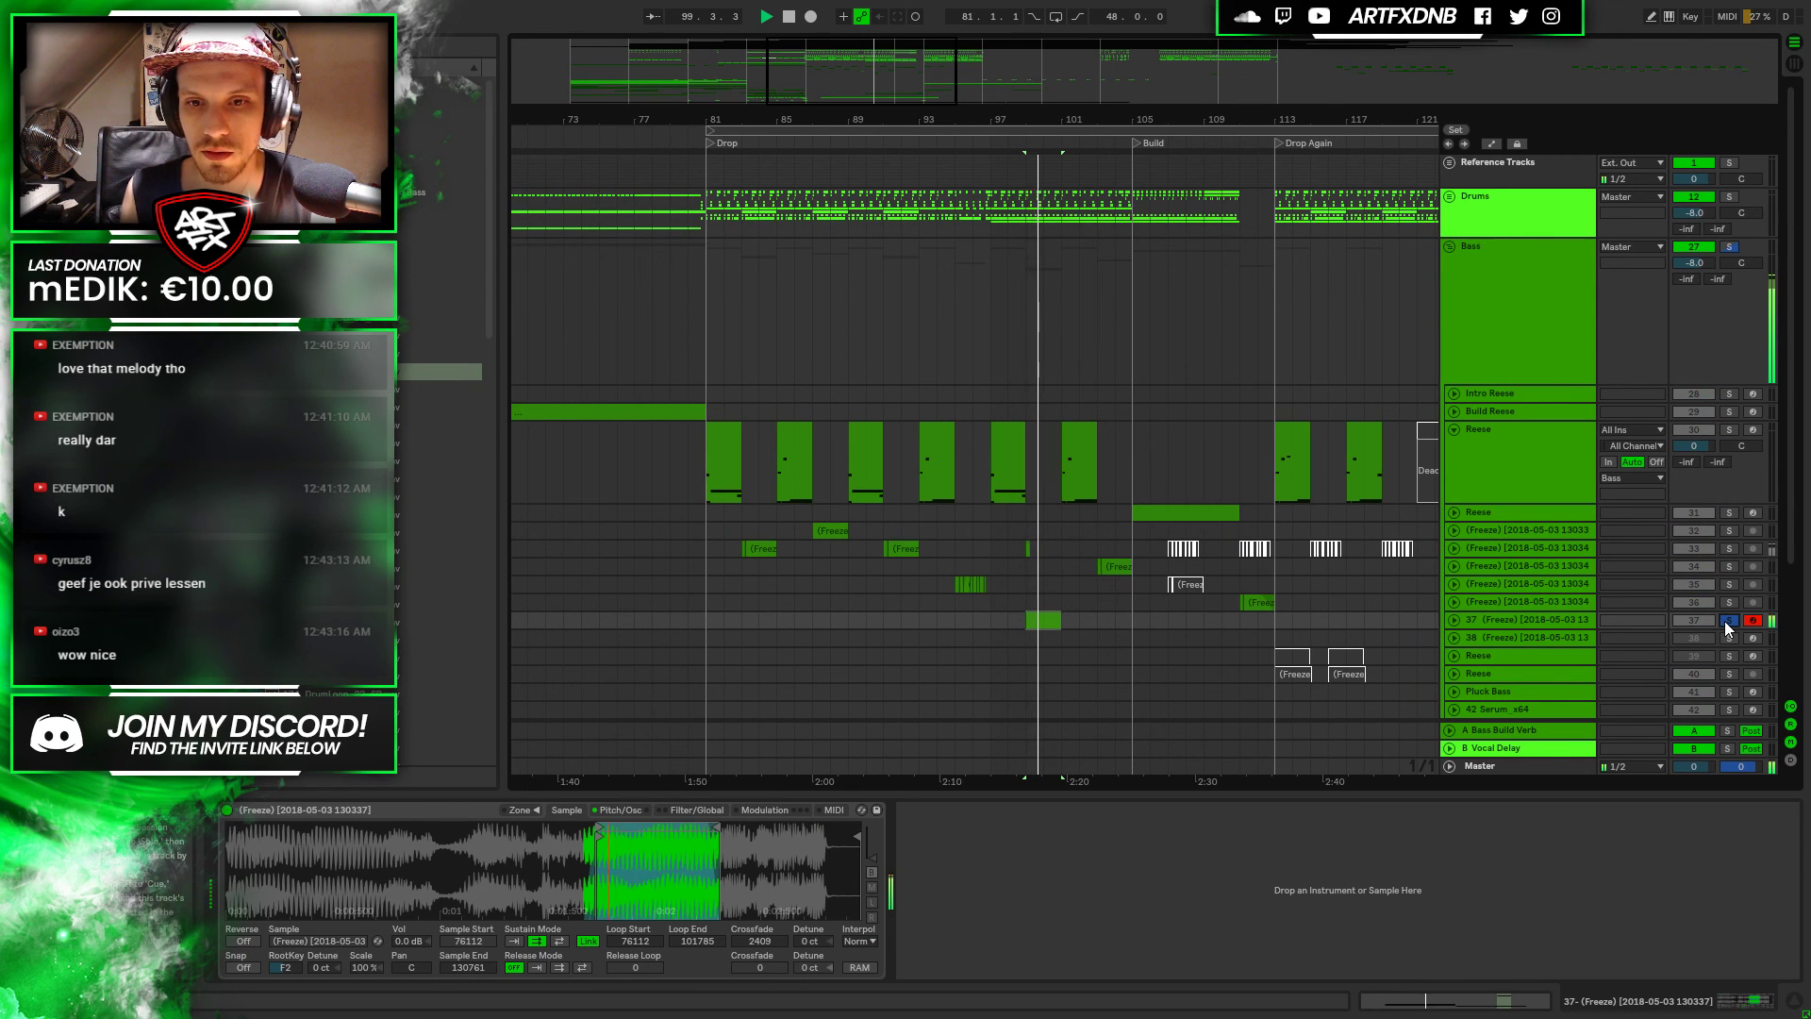
pyautogui.press('space')
# Add frozen track 33 to the solo and audition both tracks' clips together from bar 99
pyautogui.keyDown('shift'); pyautogui.click(1026, 550); pyautogui.keyUp('shift')
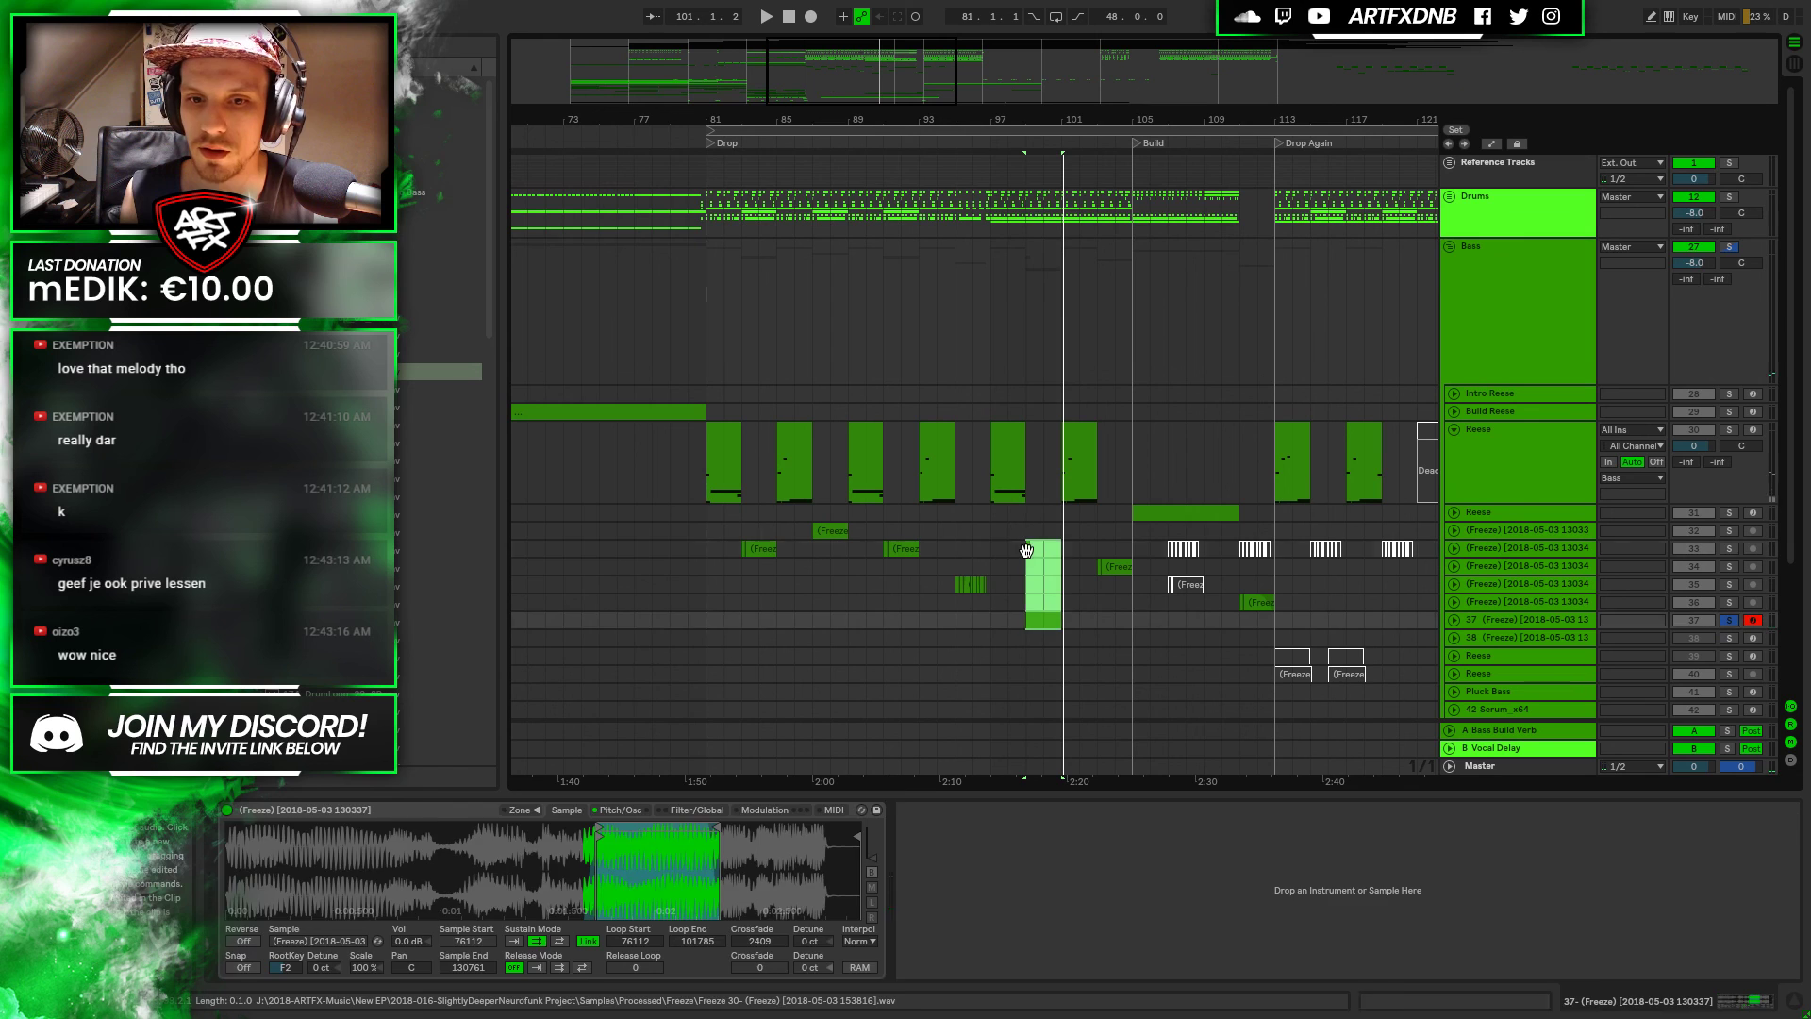
pyautogui.click(1528, 548)
pyautogui.keyDown('ctrl'); pyautogui.click(1728, 548); pyautogui.keyUp('ctrl')
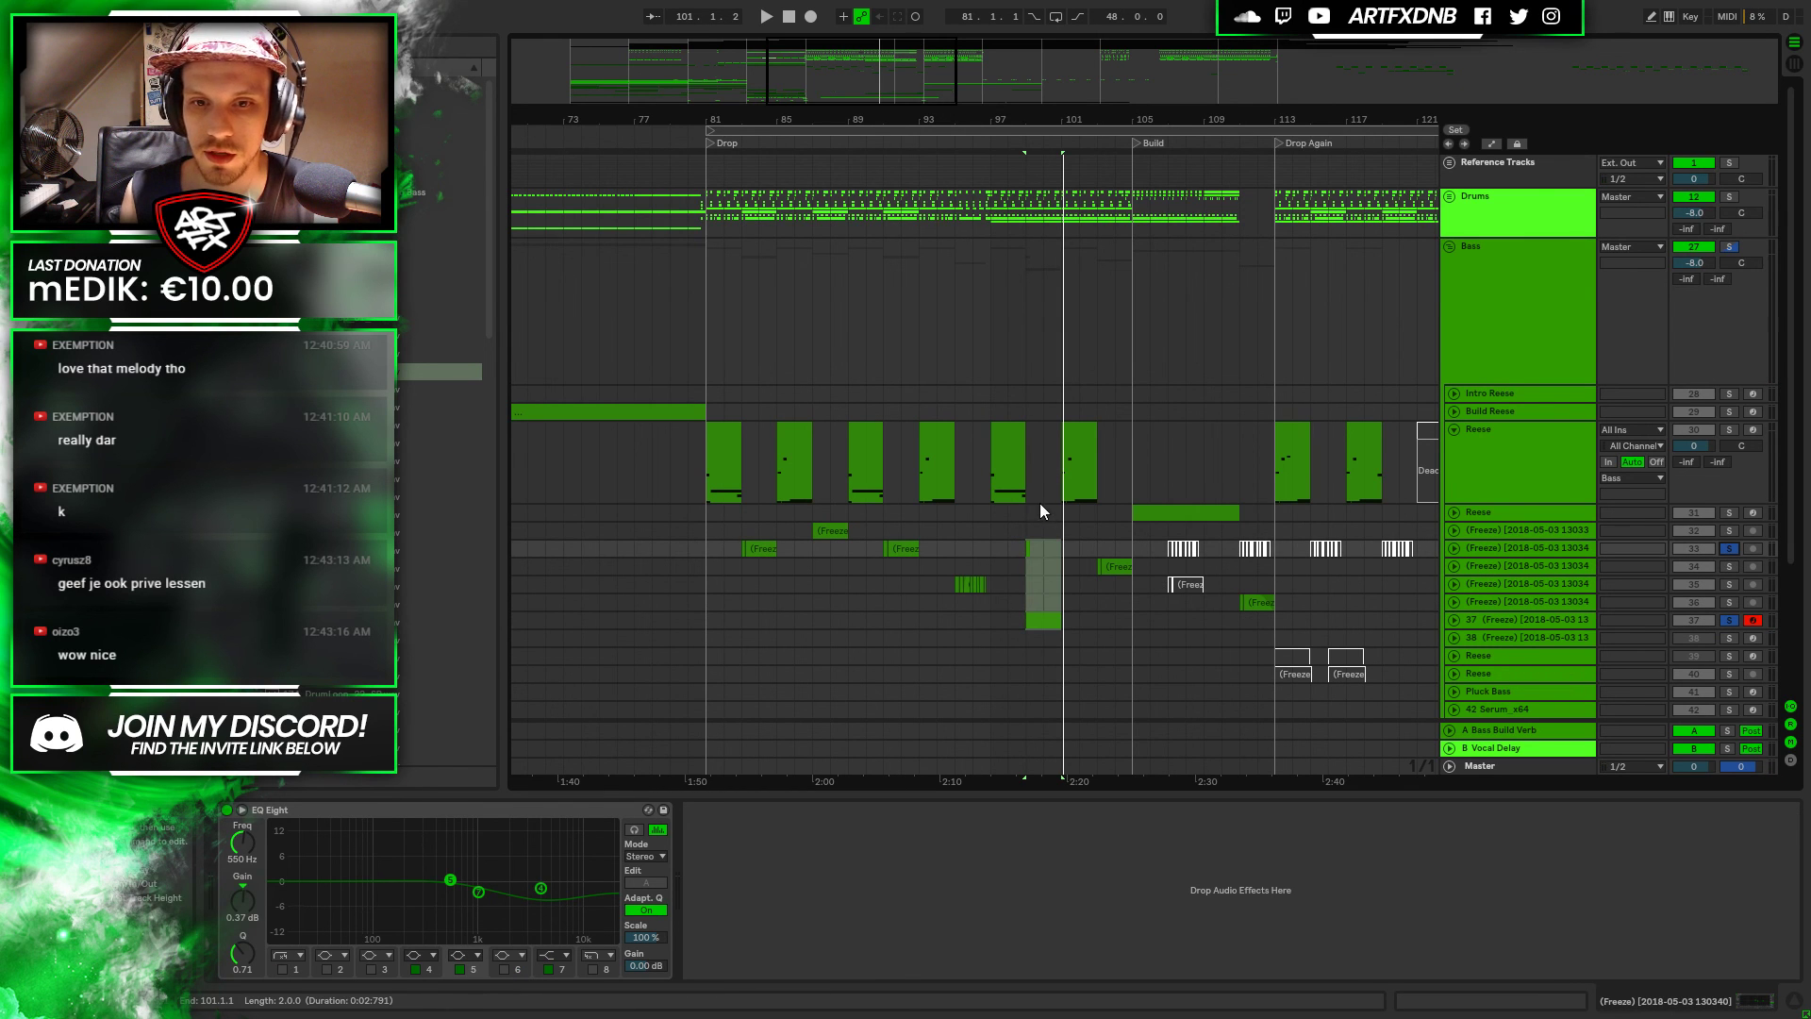
pyautogui.press('space')
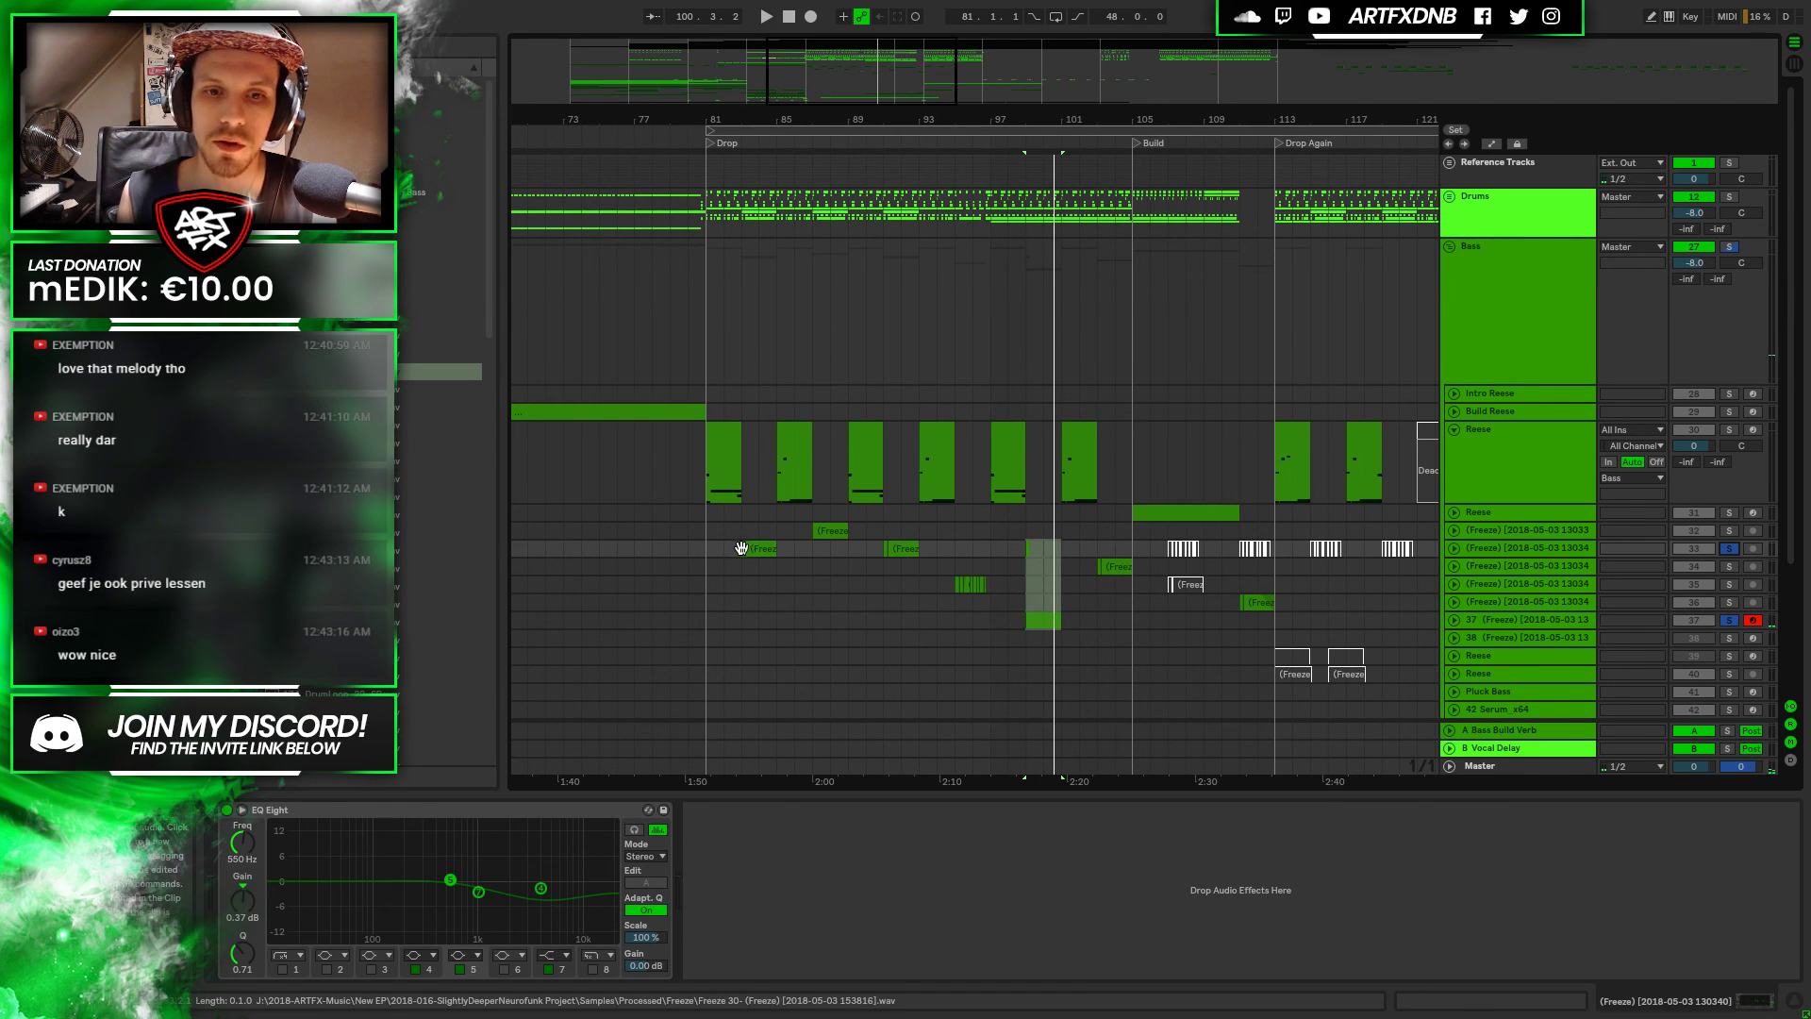
# Solo the whole Bass group instead and audition it from the Reese clips at bars 81 and 97
pyautogui.click(722, 449)
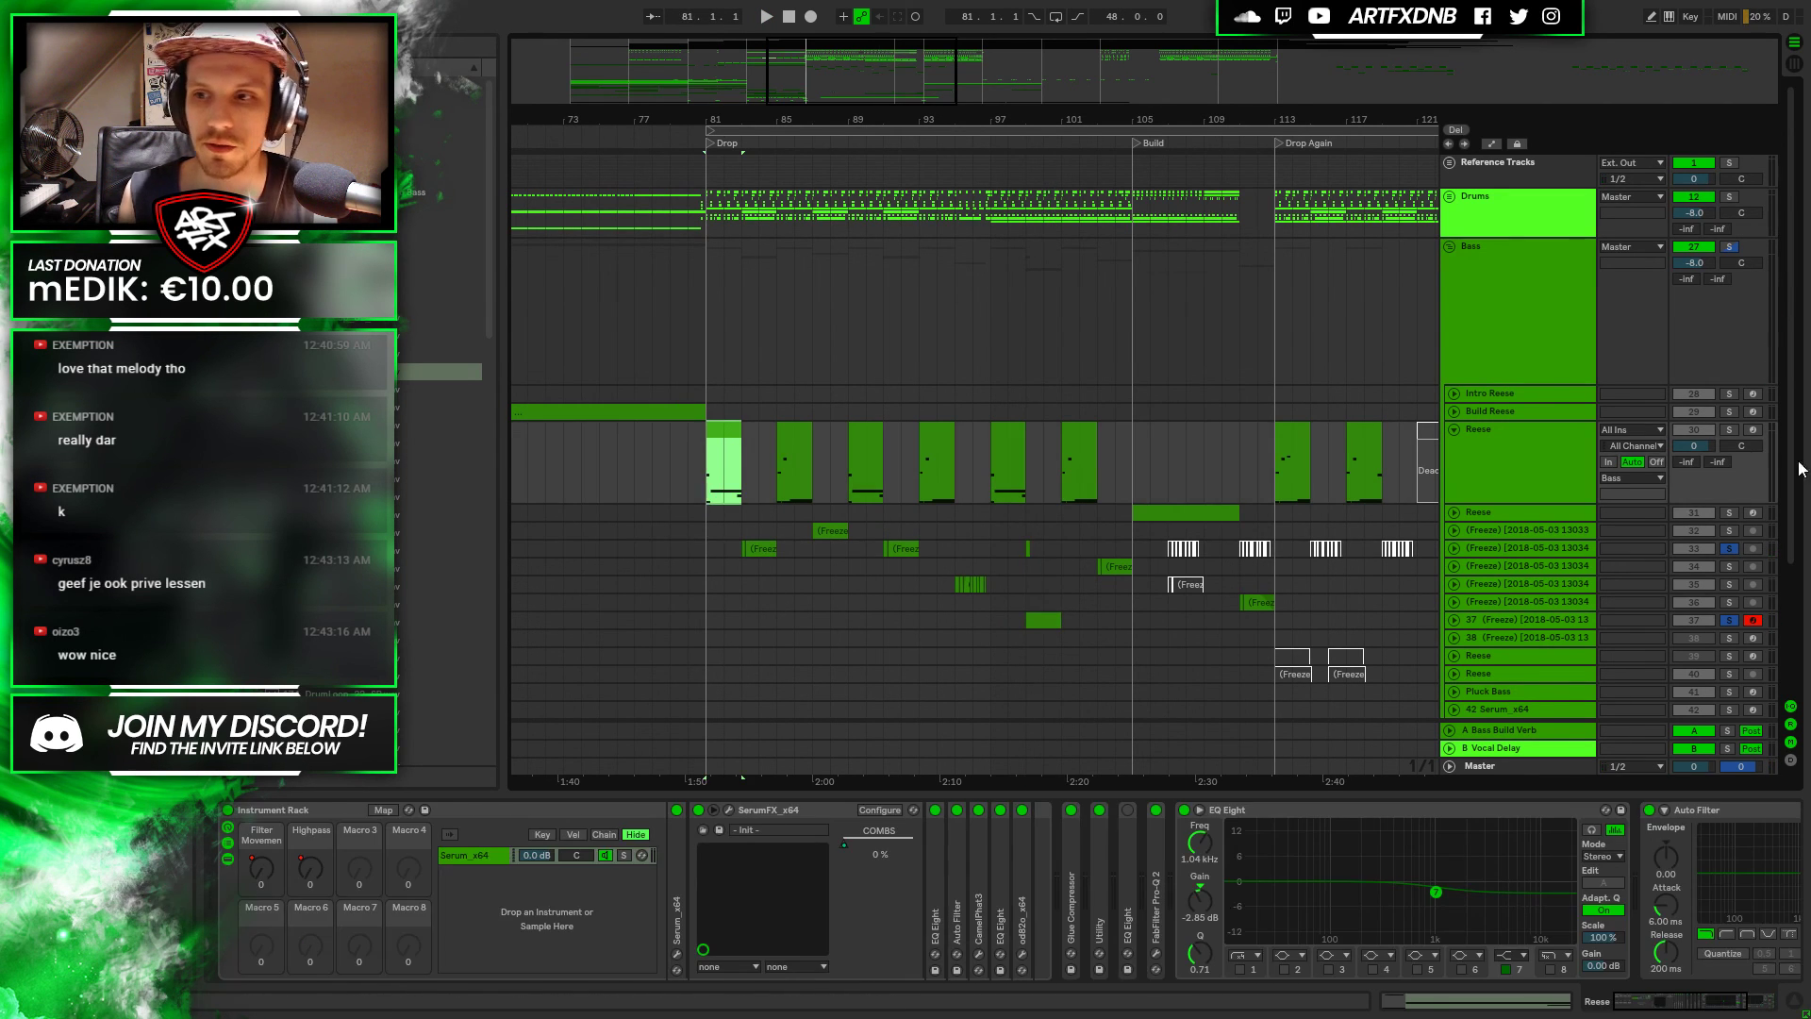
pyautogui.click(1521, 355)
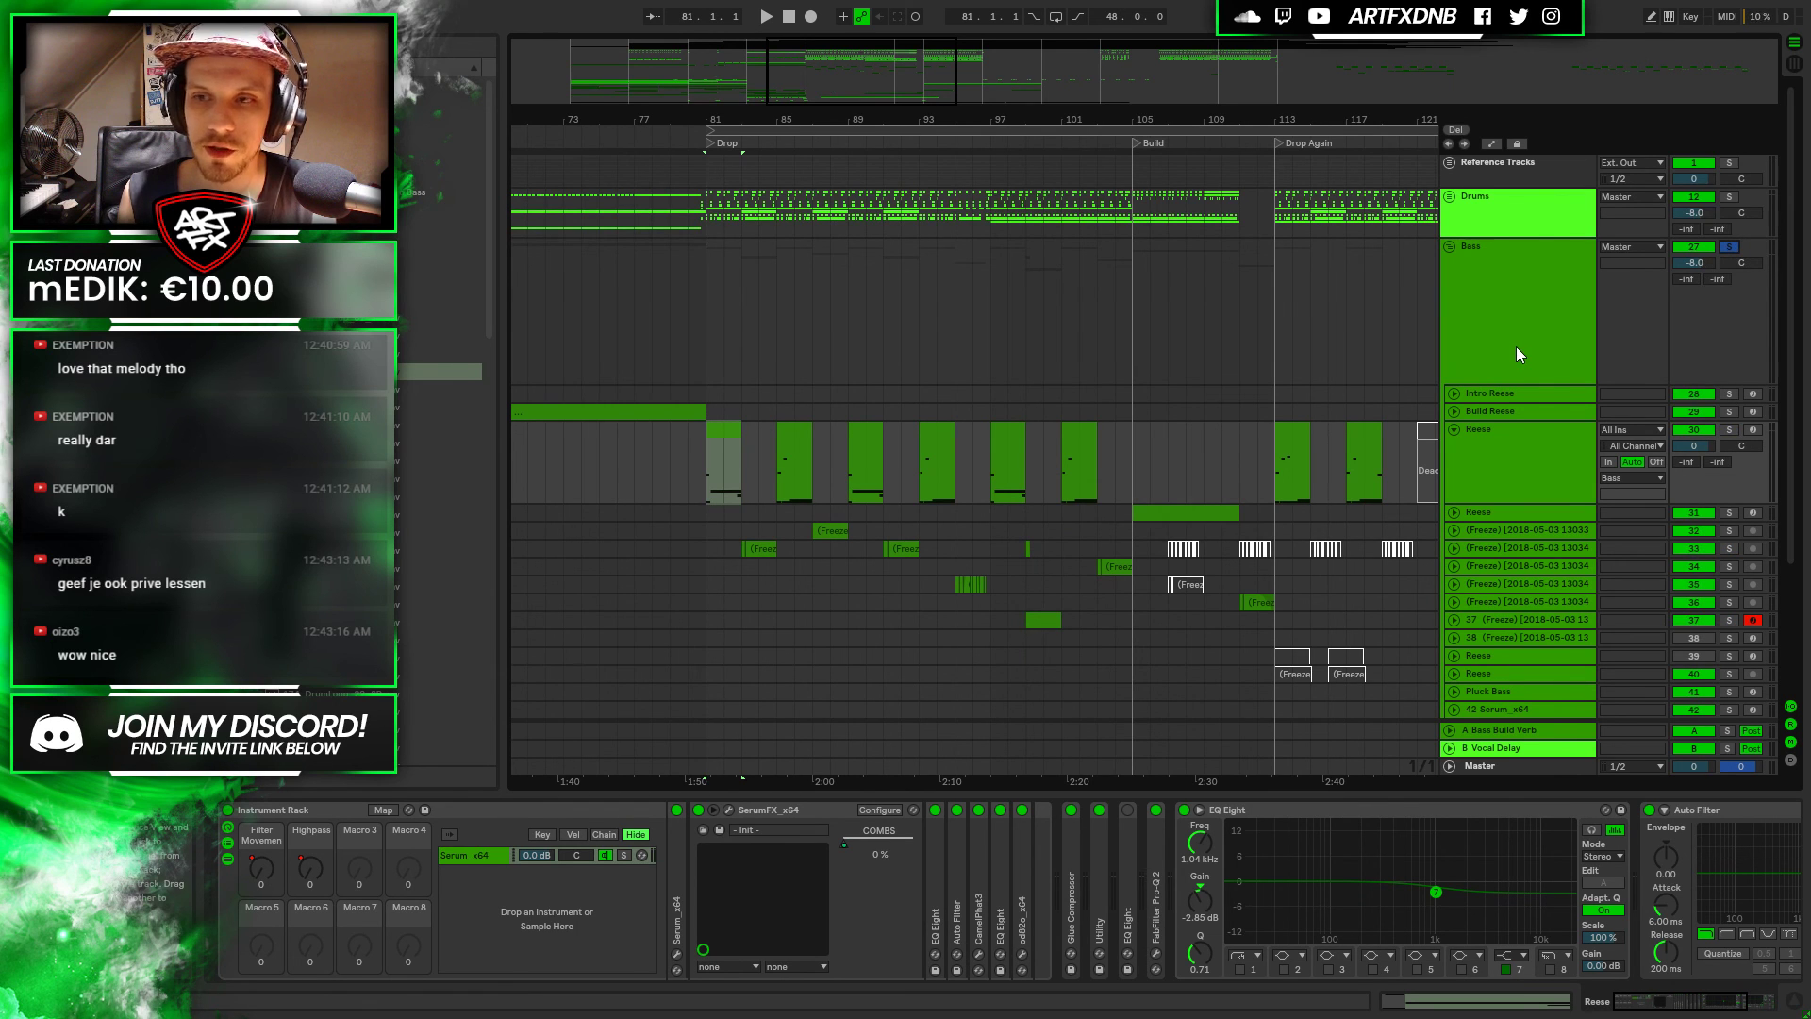
pyautogui.press('space')
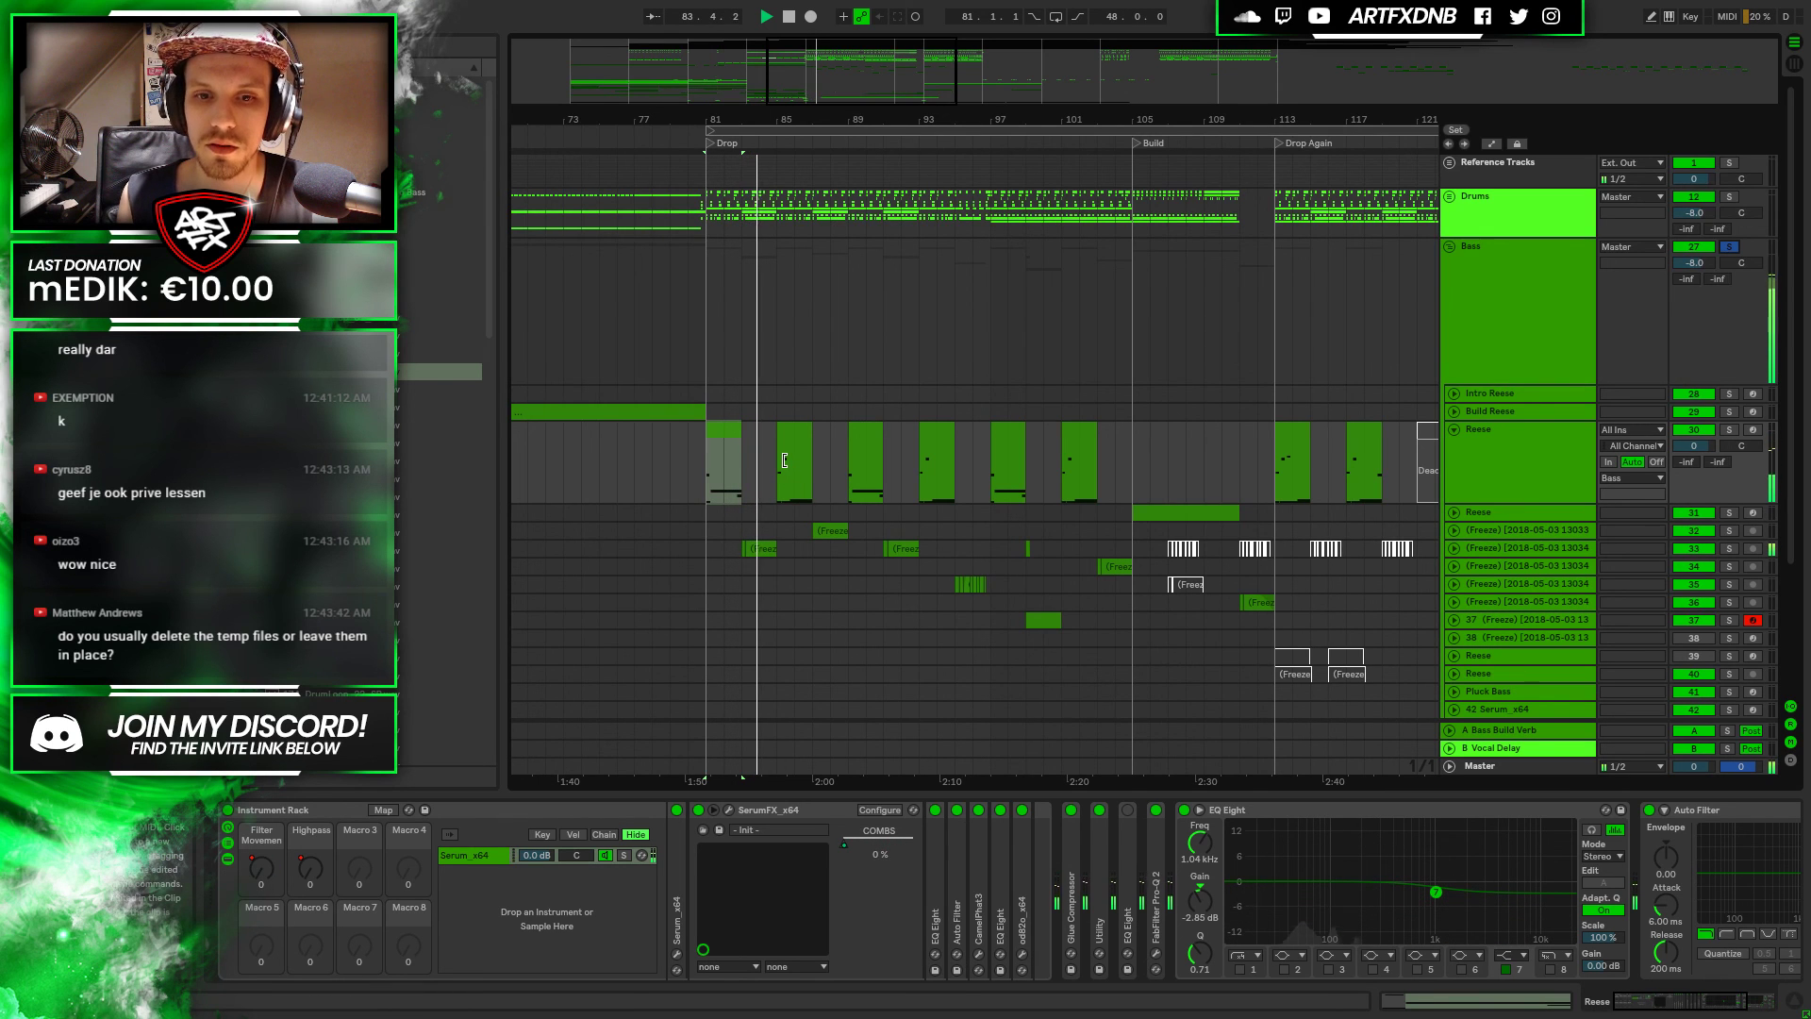
pyautogui.click(1007, 443)
pyautogui.press('space')
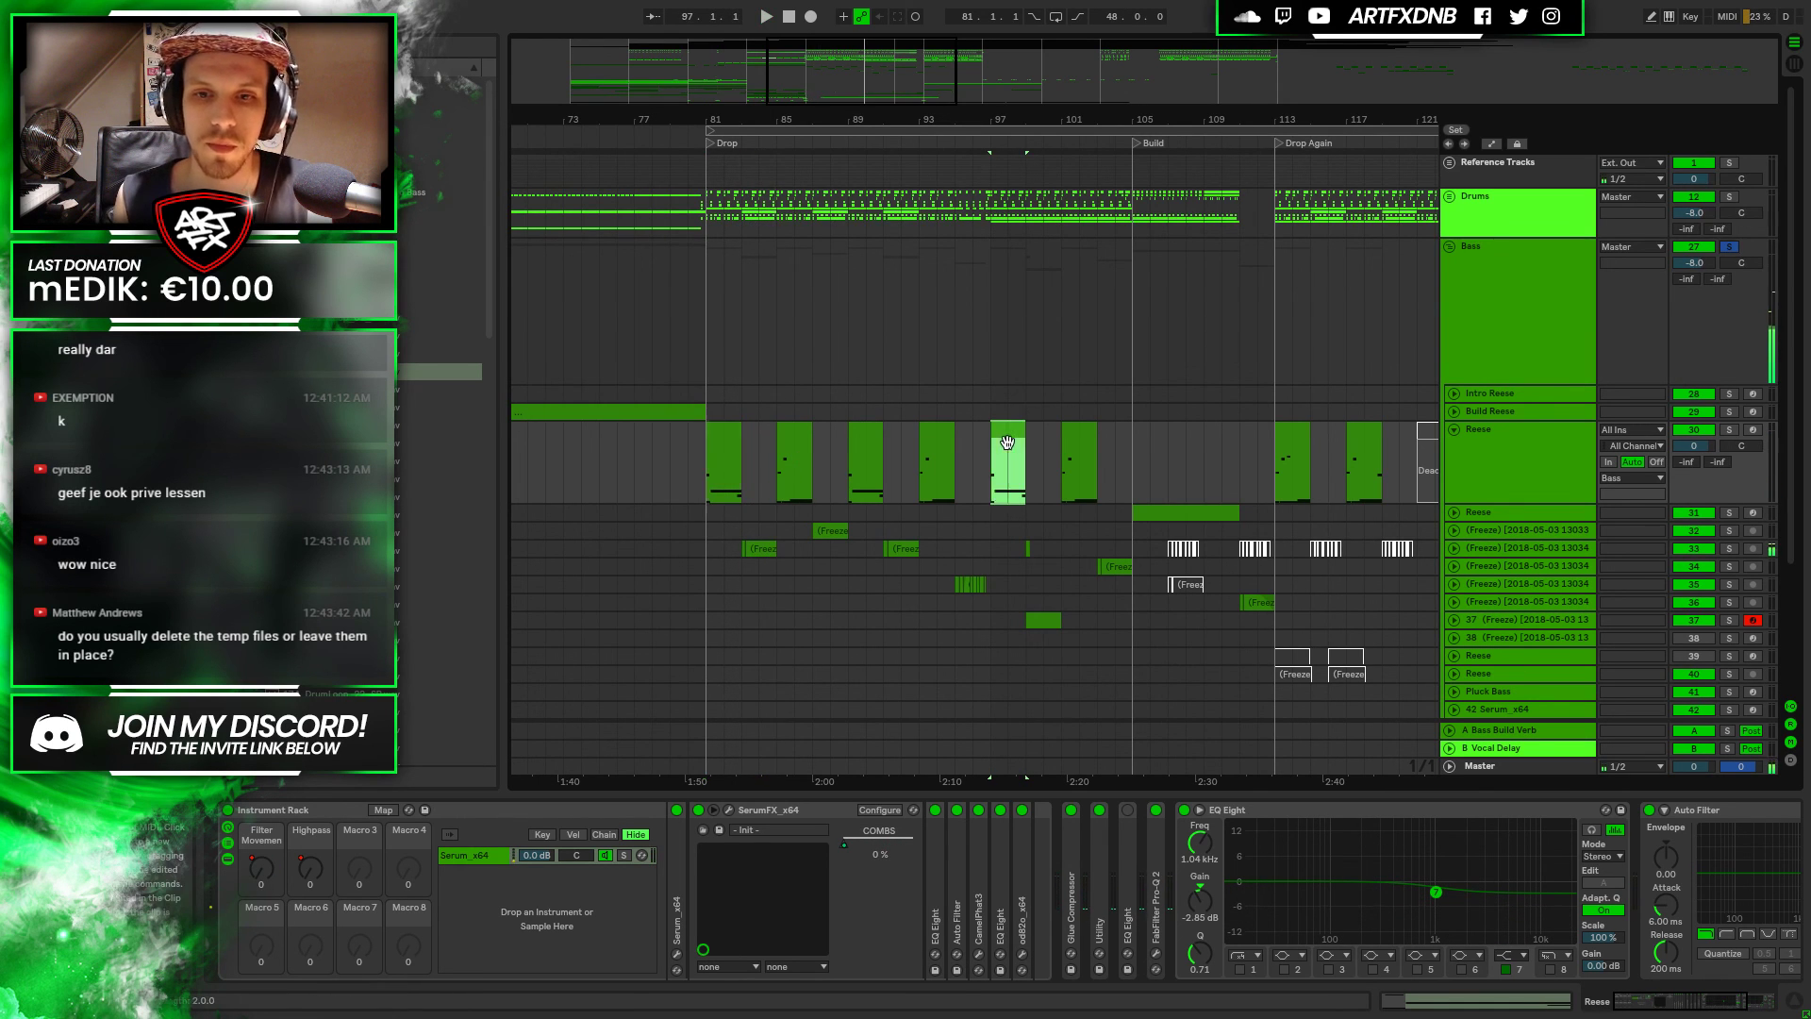
pyautogui.press('space')
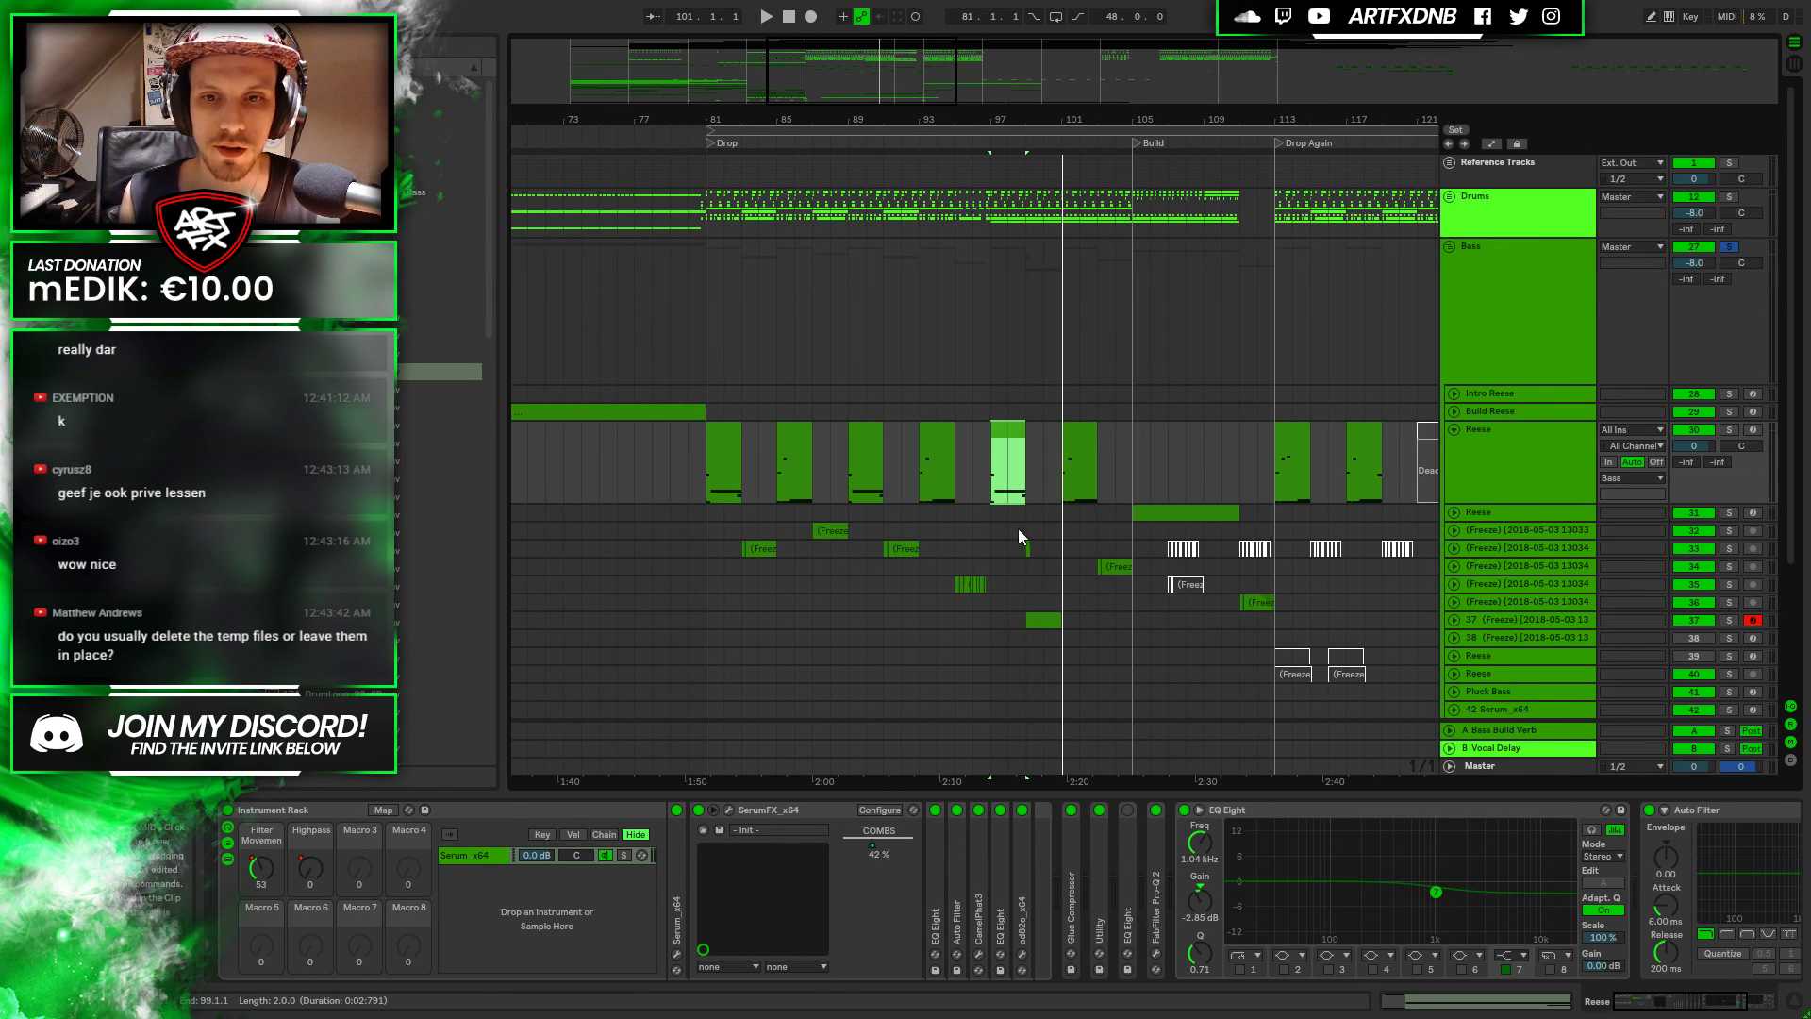
# Highlight the bass phrases at bars 97 to 101 and 81 to 85, from the Reese track down to track 37
pyautogui.keyDown('shift'); pyautogui.click(1053, 623); pyautogui.keyUp('shift')
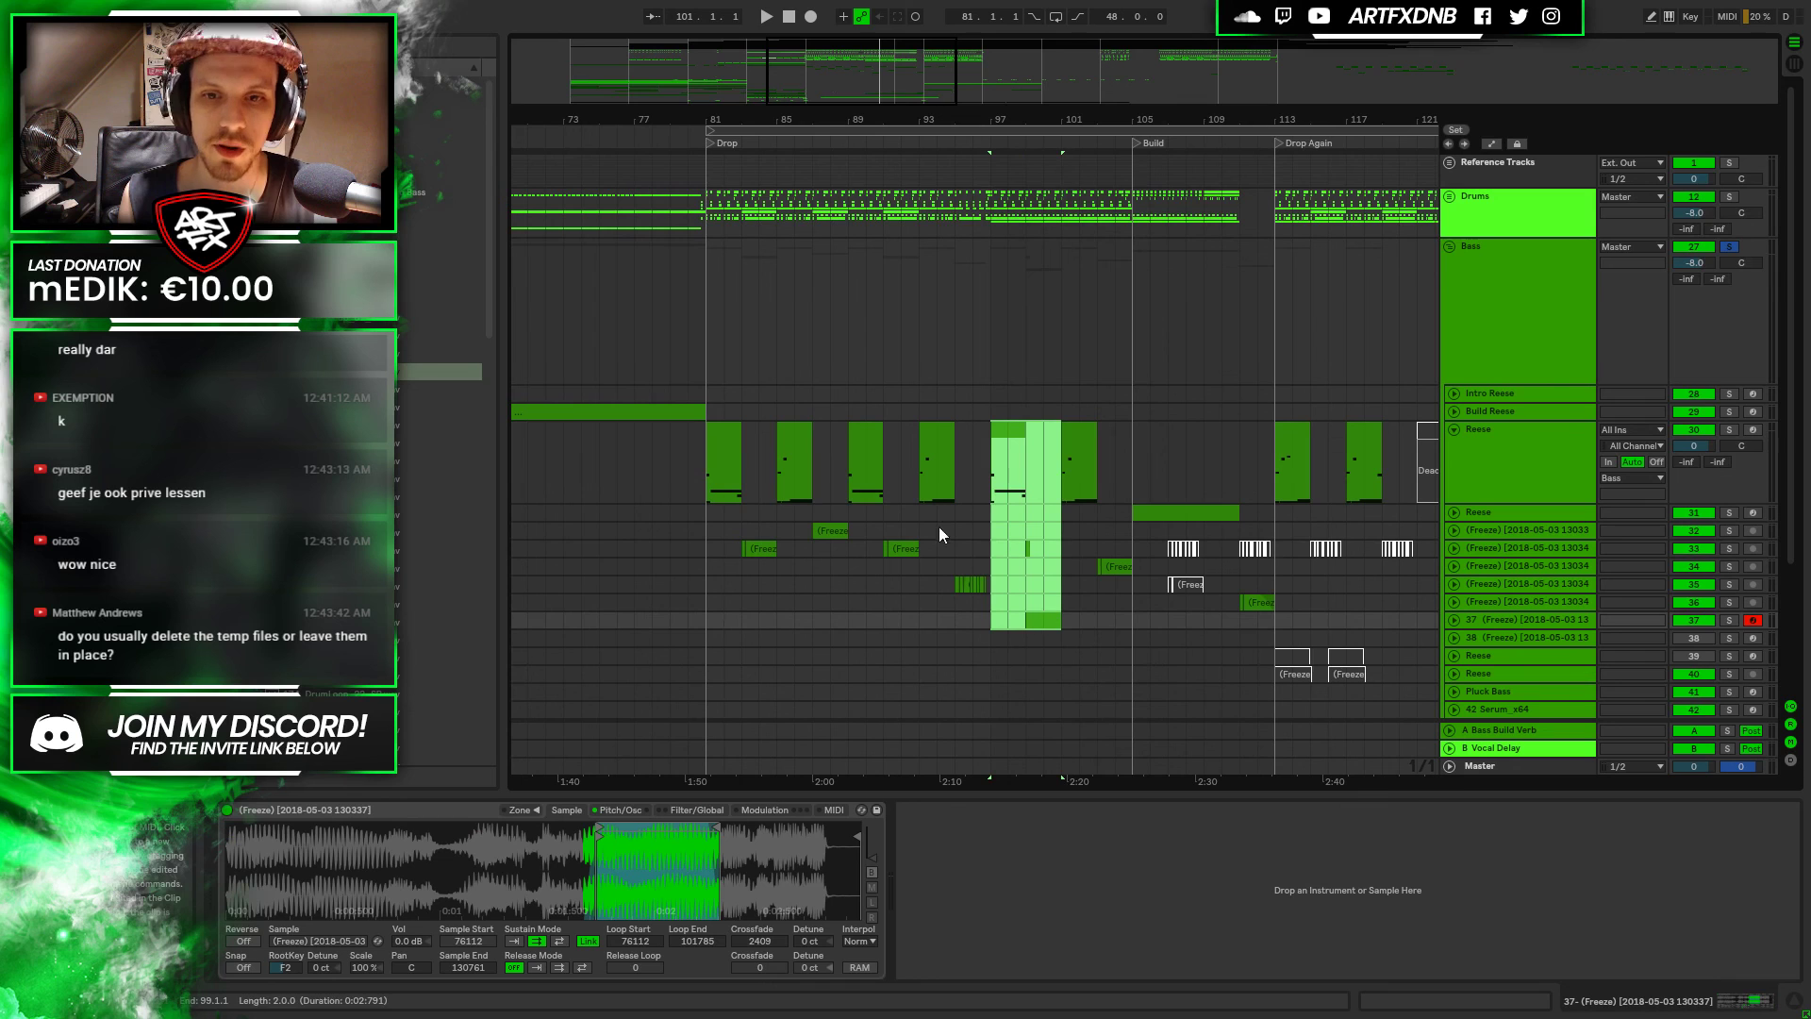
pyautogui.click(729, 476)
pyautogui.keyDown('shift'); pyautogui.click(779, 620); pyautogui.keyUp('shift')
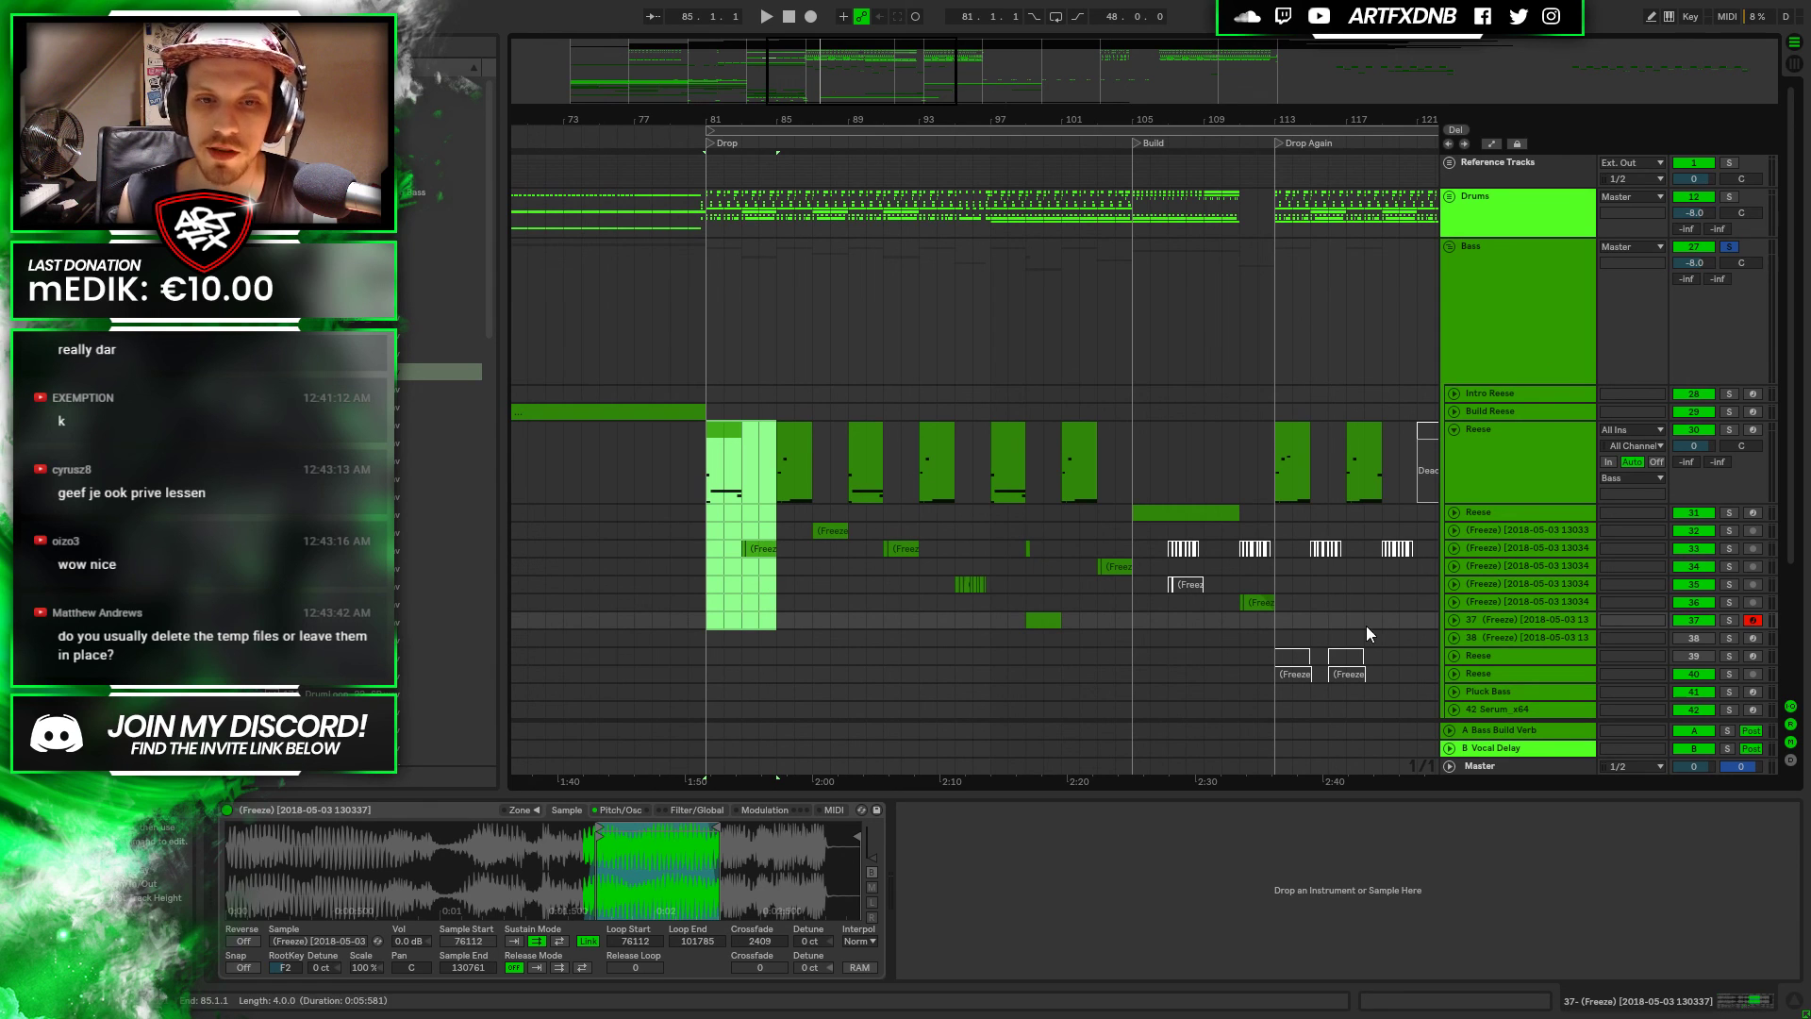
pyautogui.press('-')
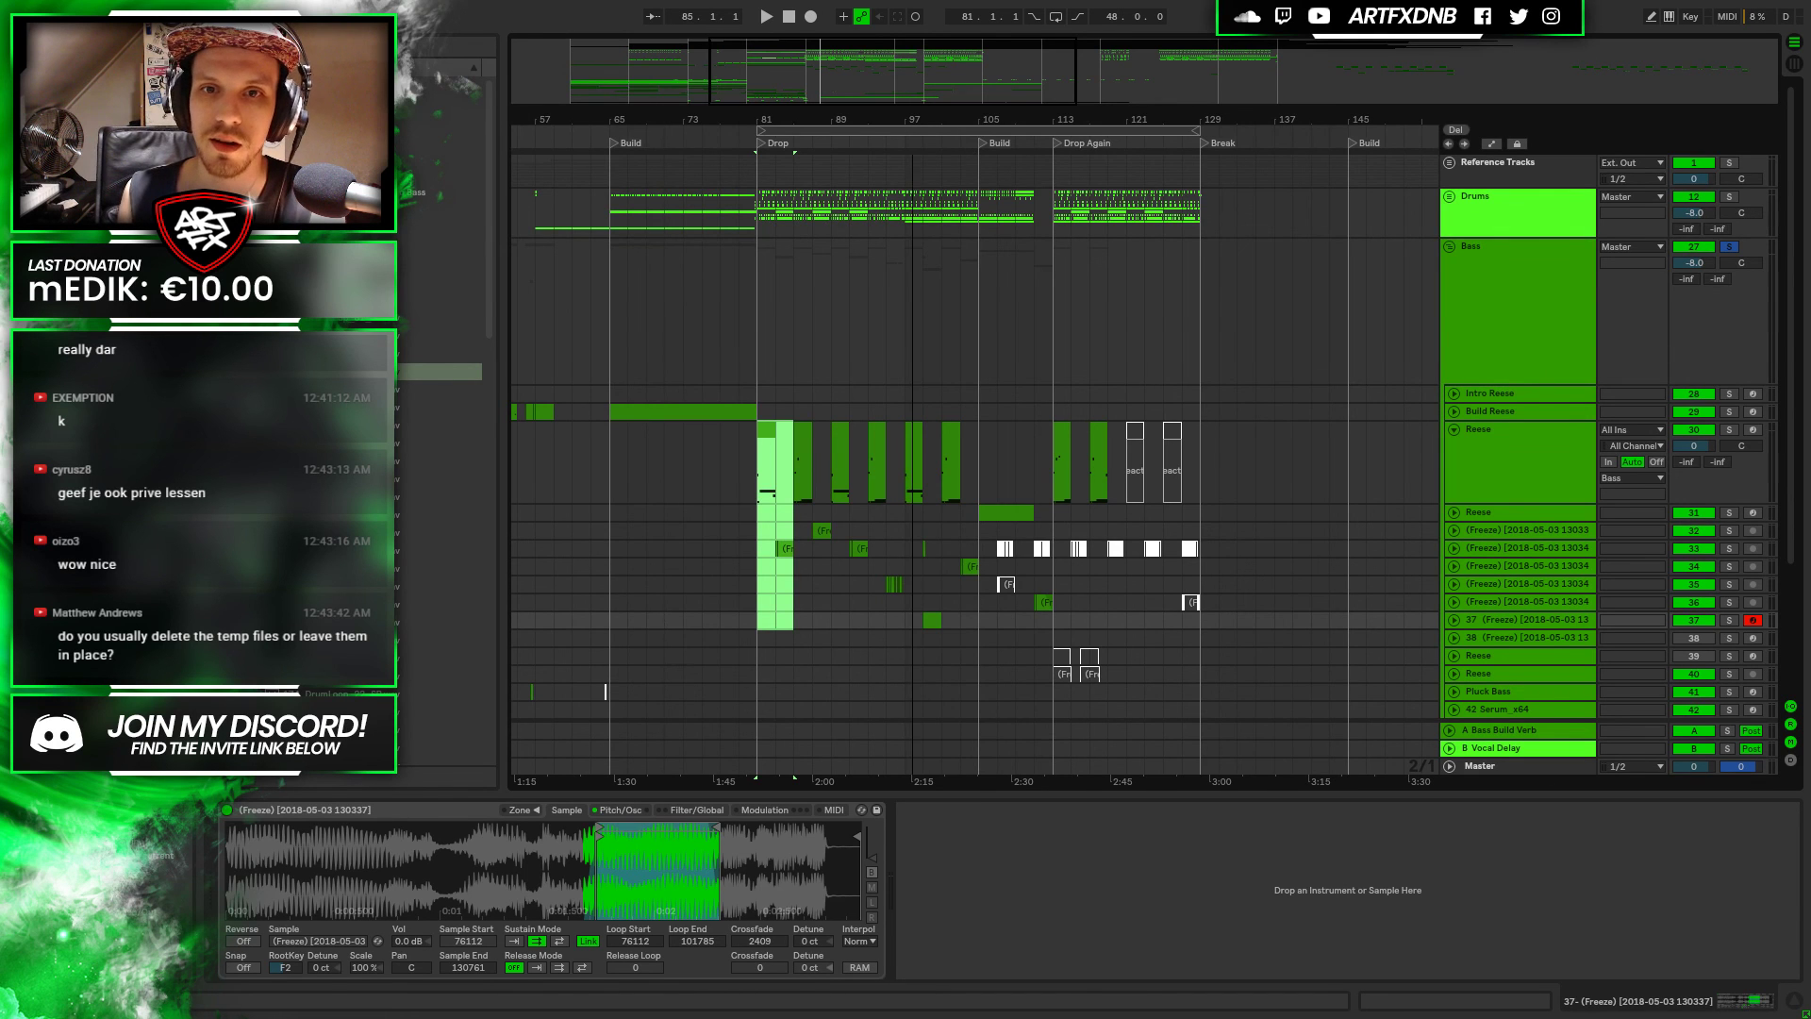
pyautogui.press('-')
pyautogui.press('-')
pyautogui.press('+')
pyautogui.press('+')
pyautogui.press('+')
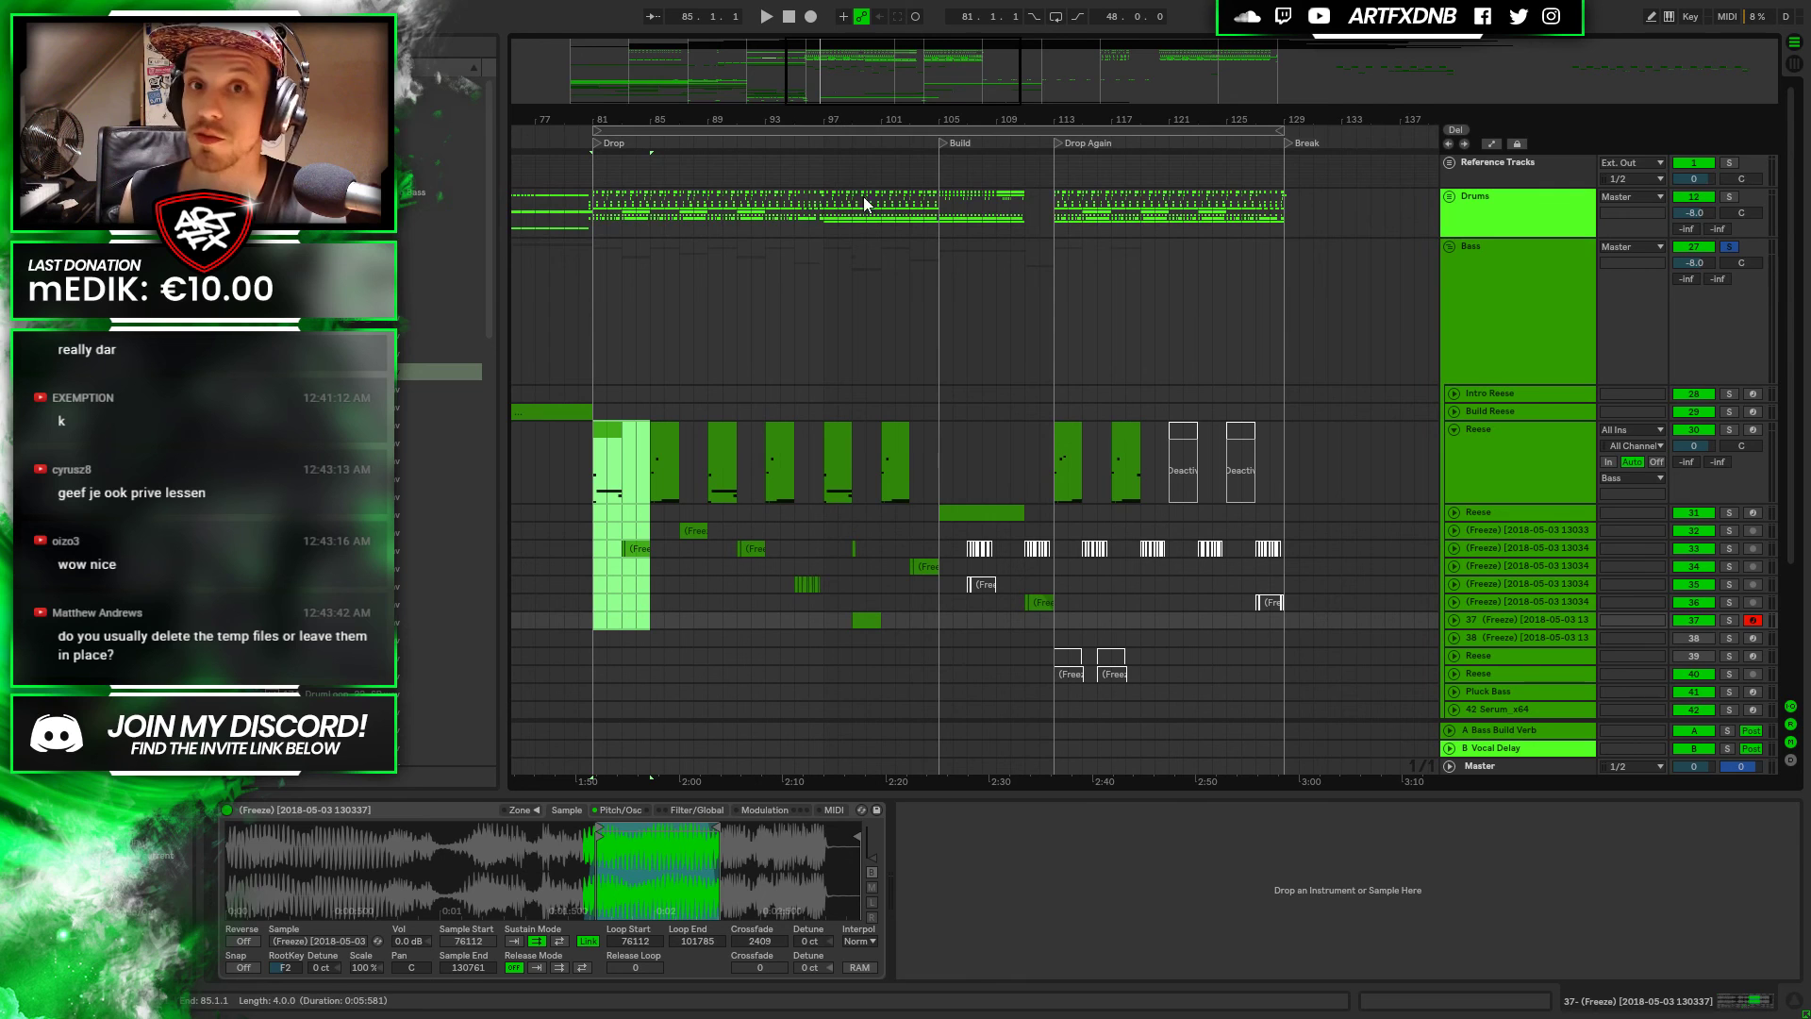
# Highlight the last beat before bar 85, from 84.4 to 85, in the Resampling track's recorded waveform
pyautogui.moveTo(631, 128)
pyautogui.mouseDown()
pyautogui.moveTo(634, 184)
pyautogui.moveTo(634, 141)
pyautogui.mouseUp()
pyautogui.scroll(-5, 1209, 583)
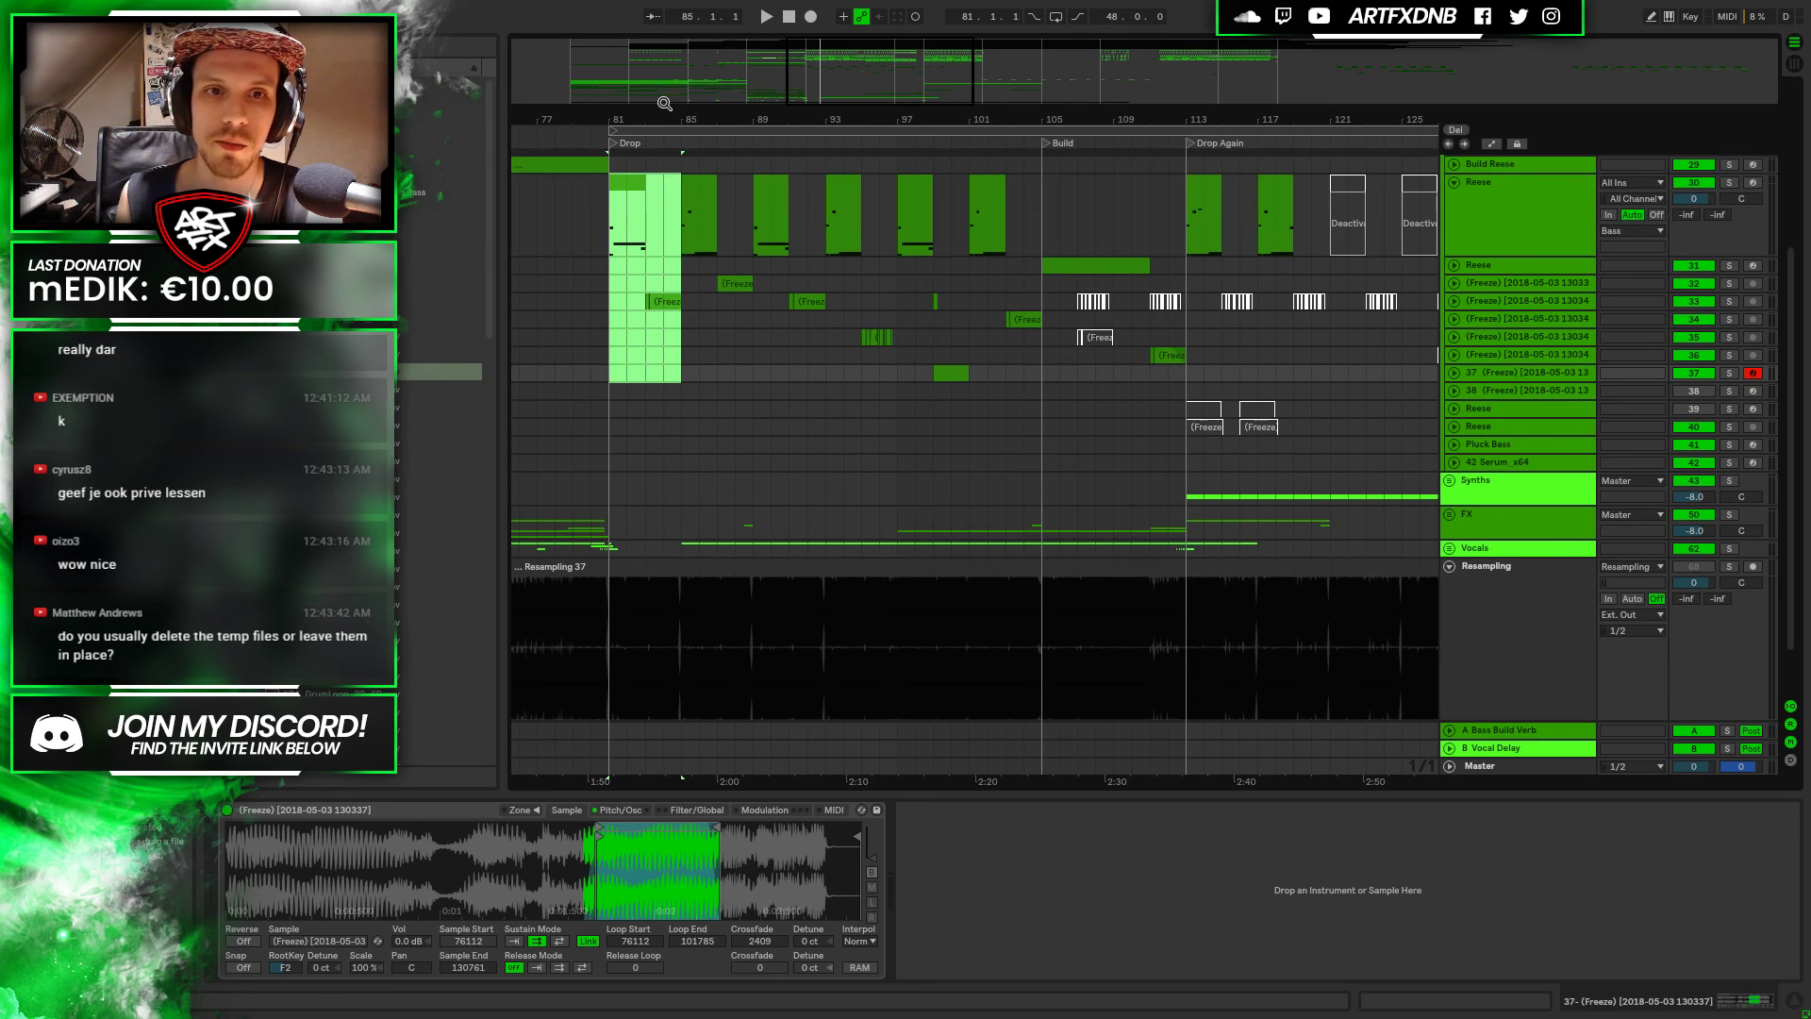
pyautogui.press('+')
pyautogui.press('+')
pyautogui.press('+')
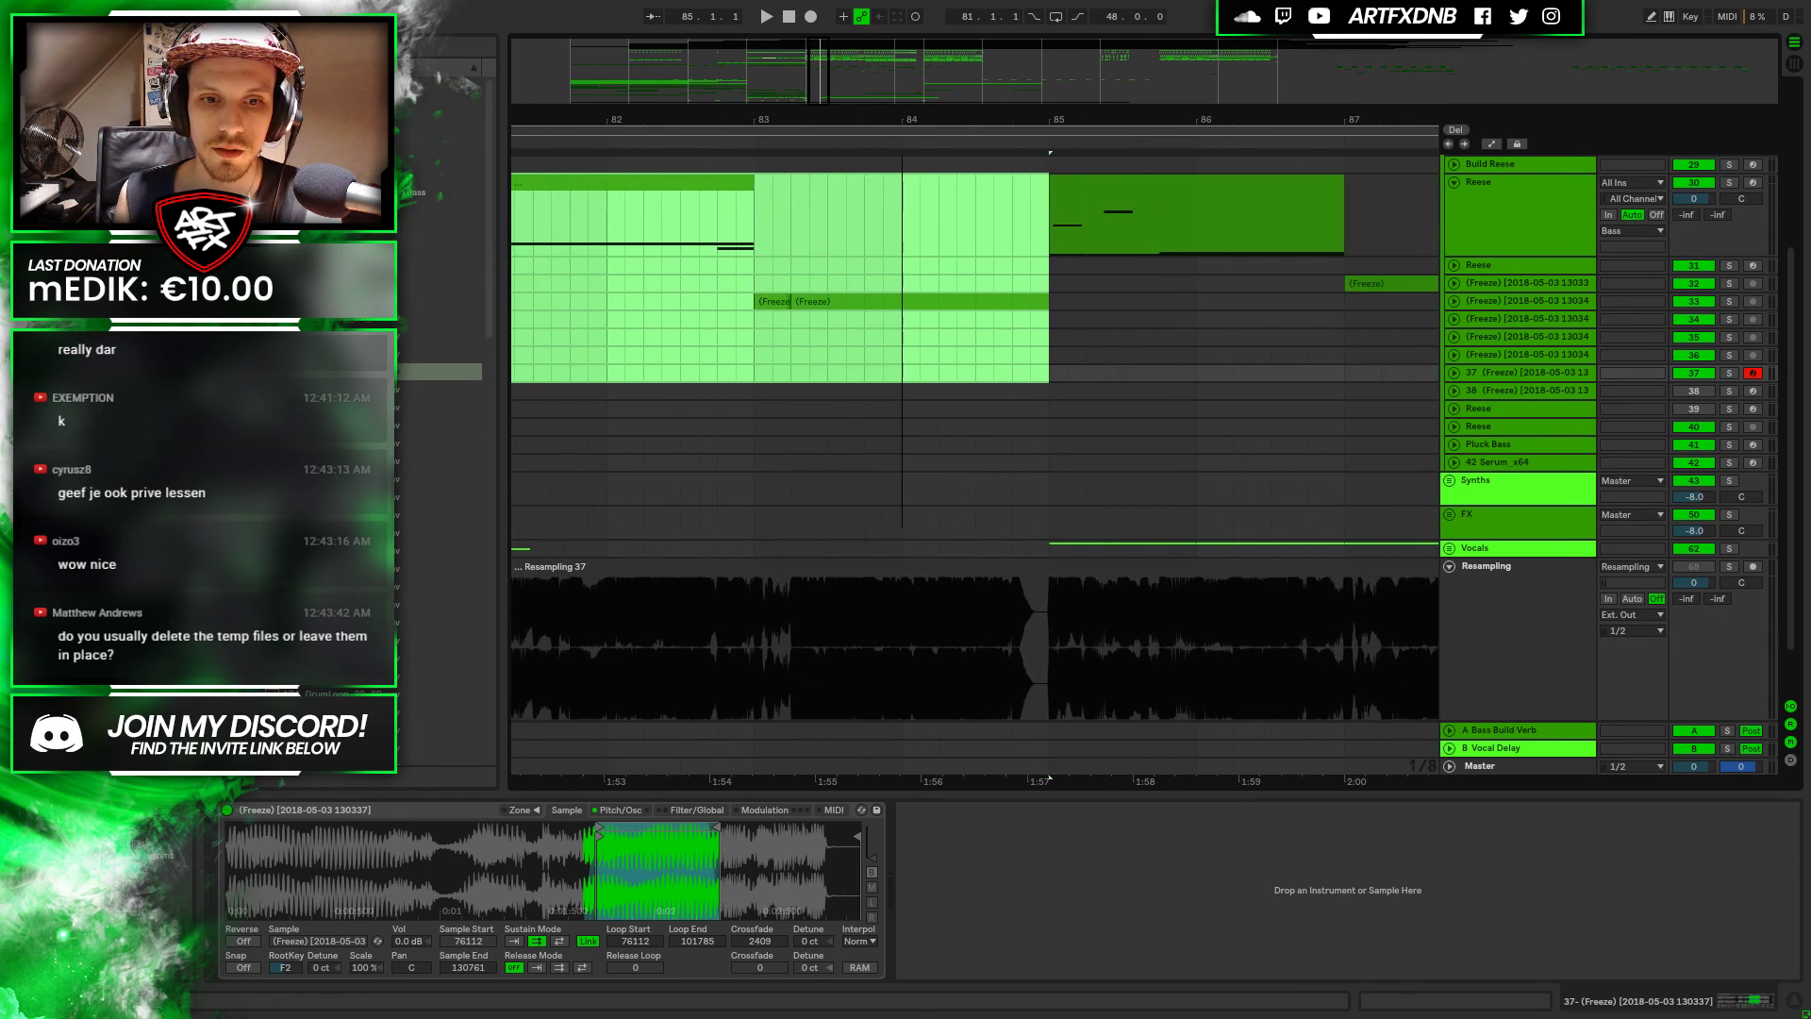
pyautogui.press('-')
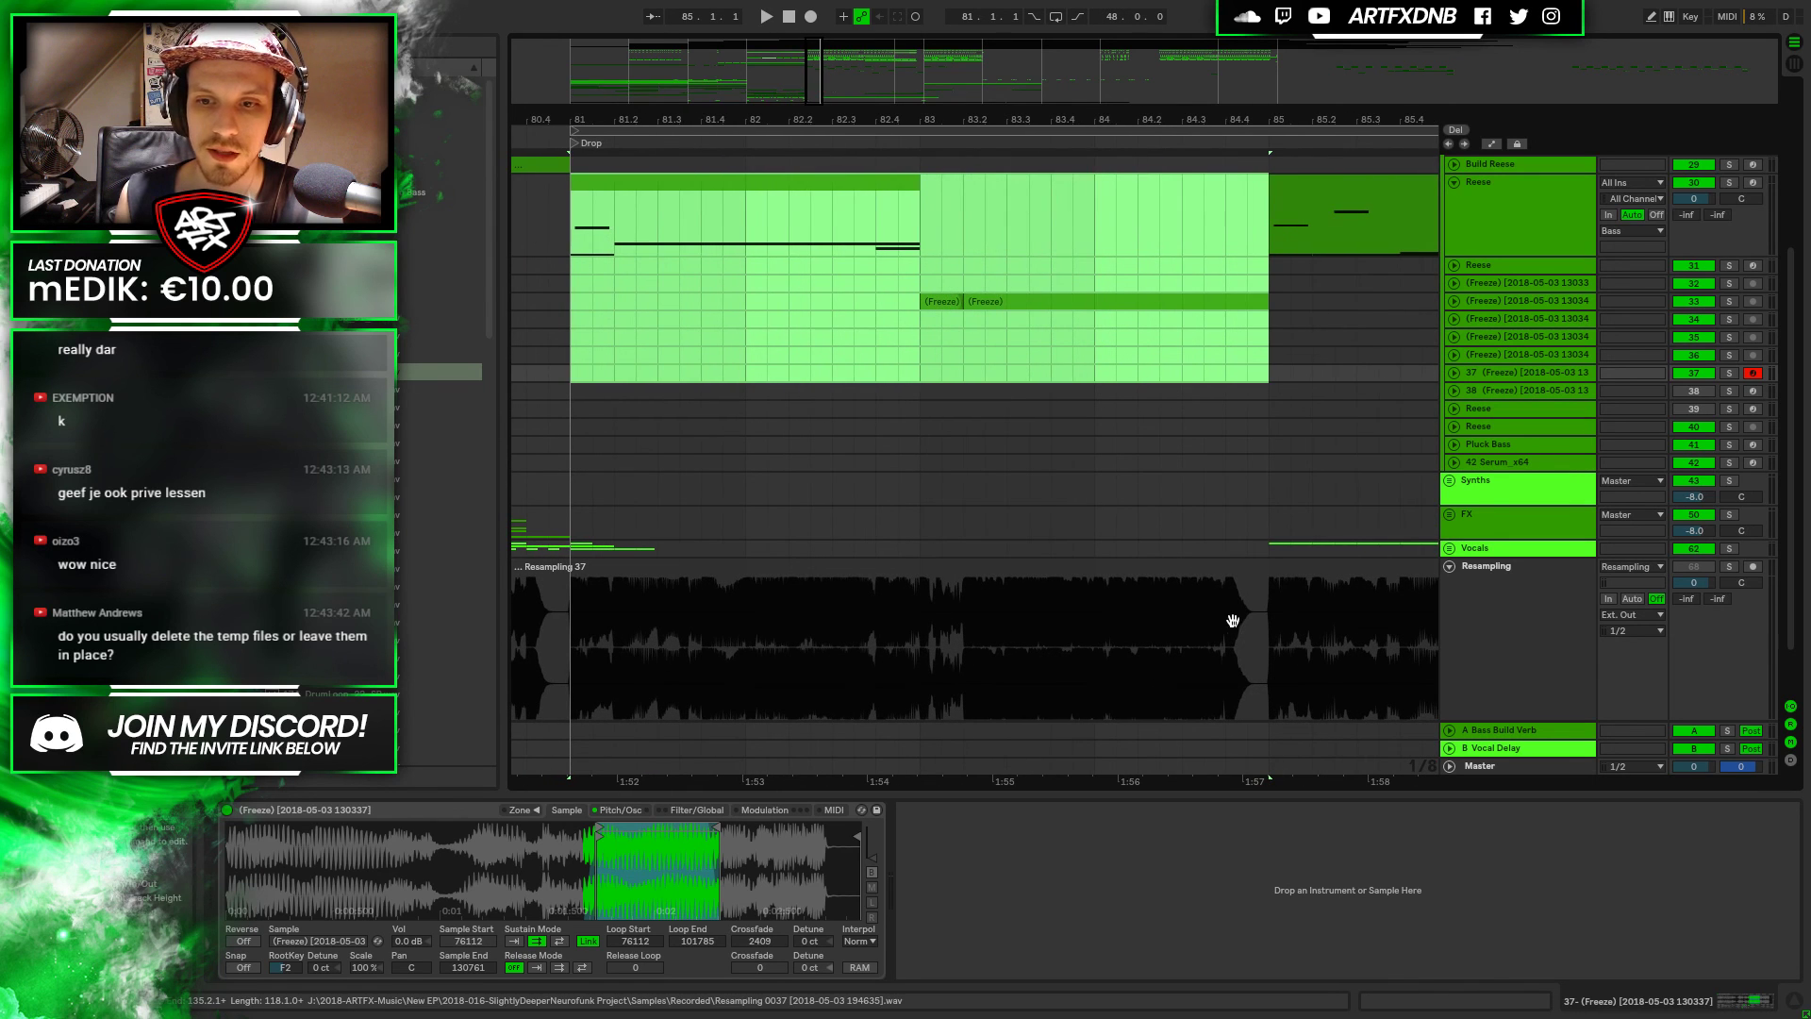
pyautogui.moveTo(1230, 652); pyautogui.dragTo(1262, 661)
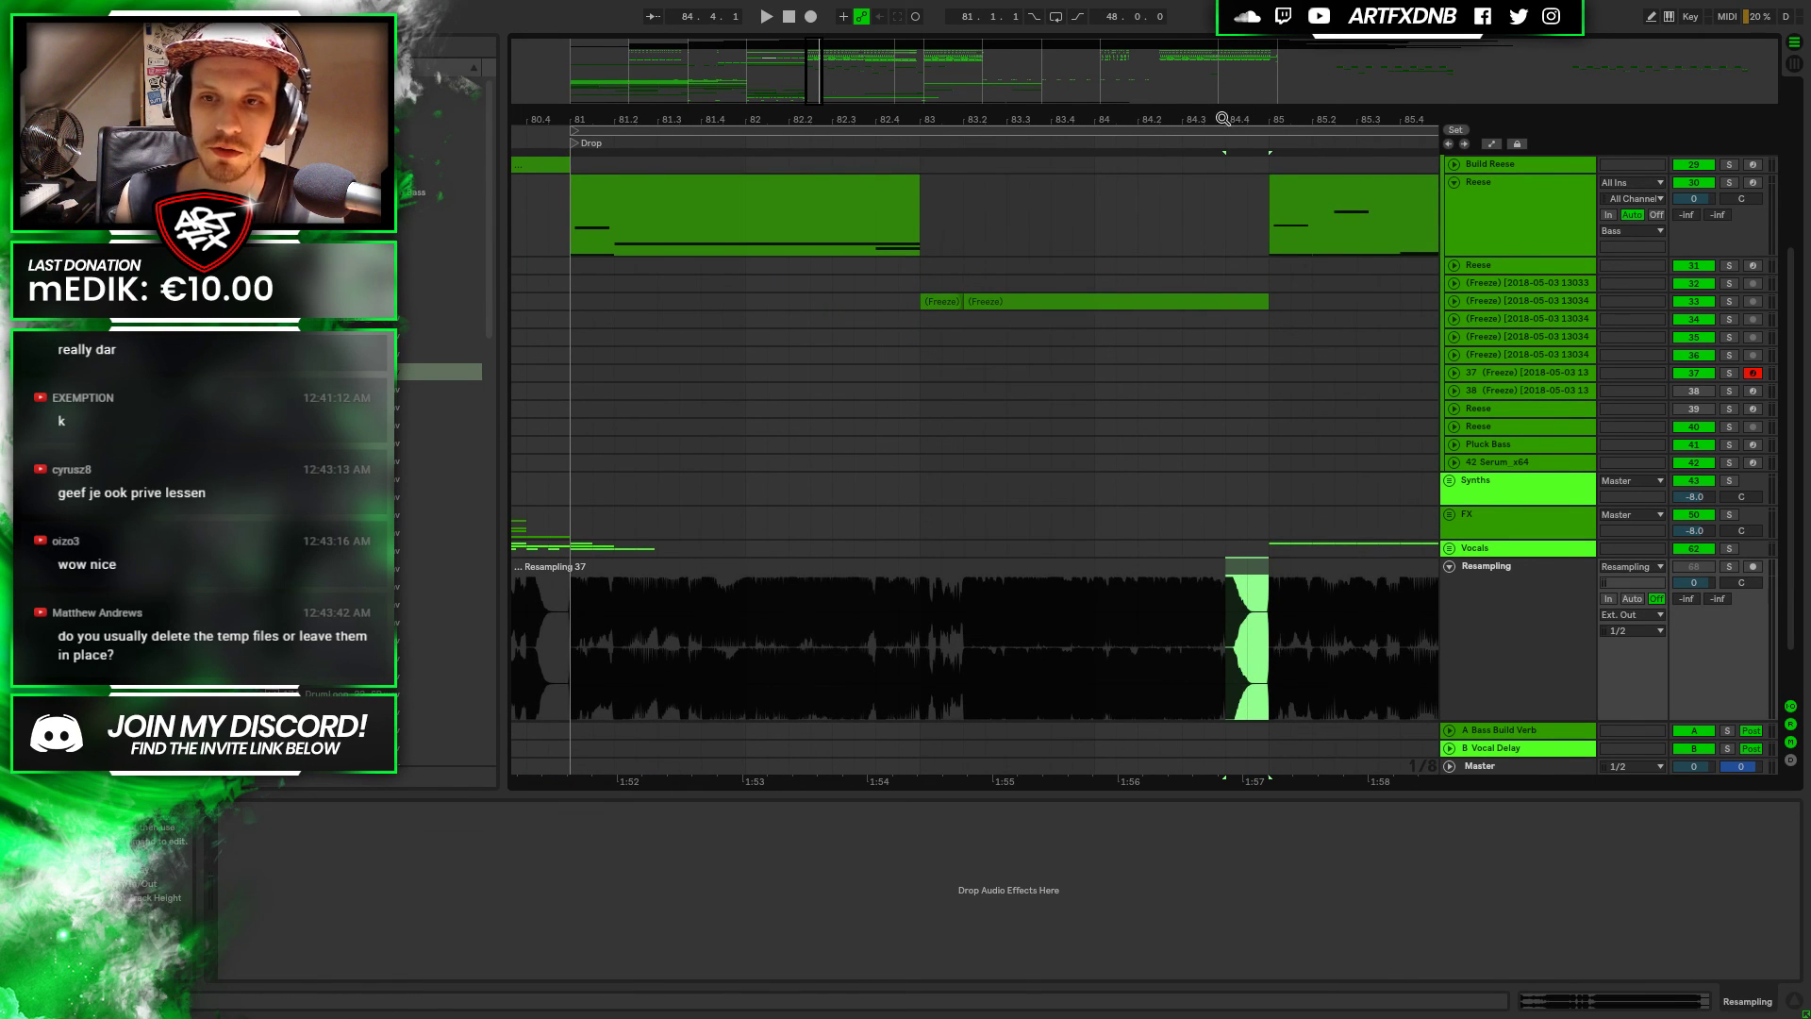
# Inspect the highlighted waveform's fade-out up close and place the insert marker inside it at 84.4.3
pyautogui.press('+')
pyautogui.press('+')
pyautogui.press('+')
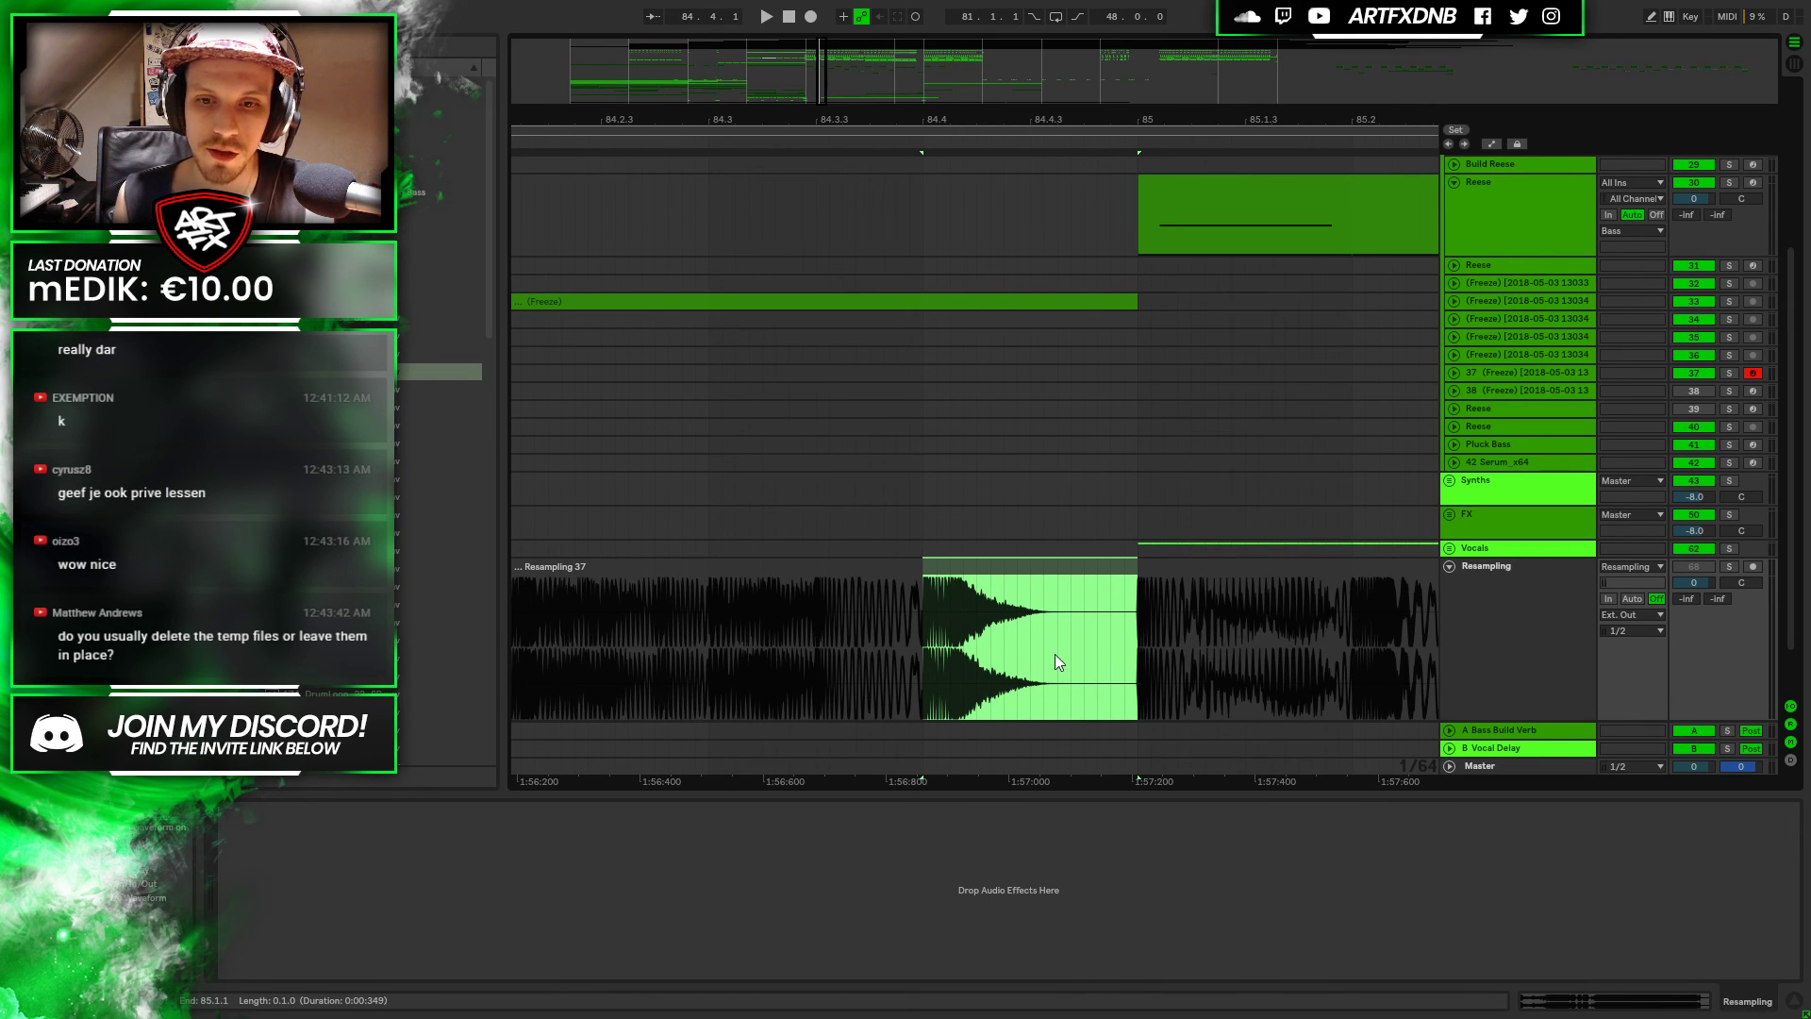
pyautogui.click(1041, 679)
# Examine the gaps in the resampled waveform against the bass phrases across the whole drop
pyautogui.press('-')
pyautogui.press('-')
pyautogui.press('-')
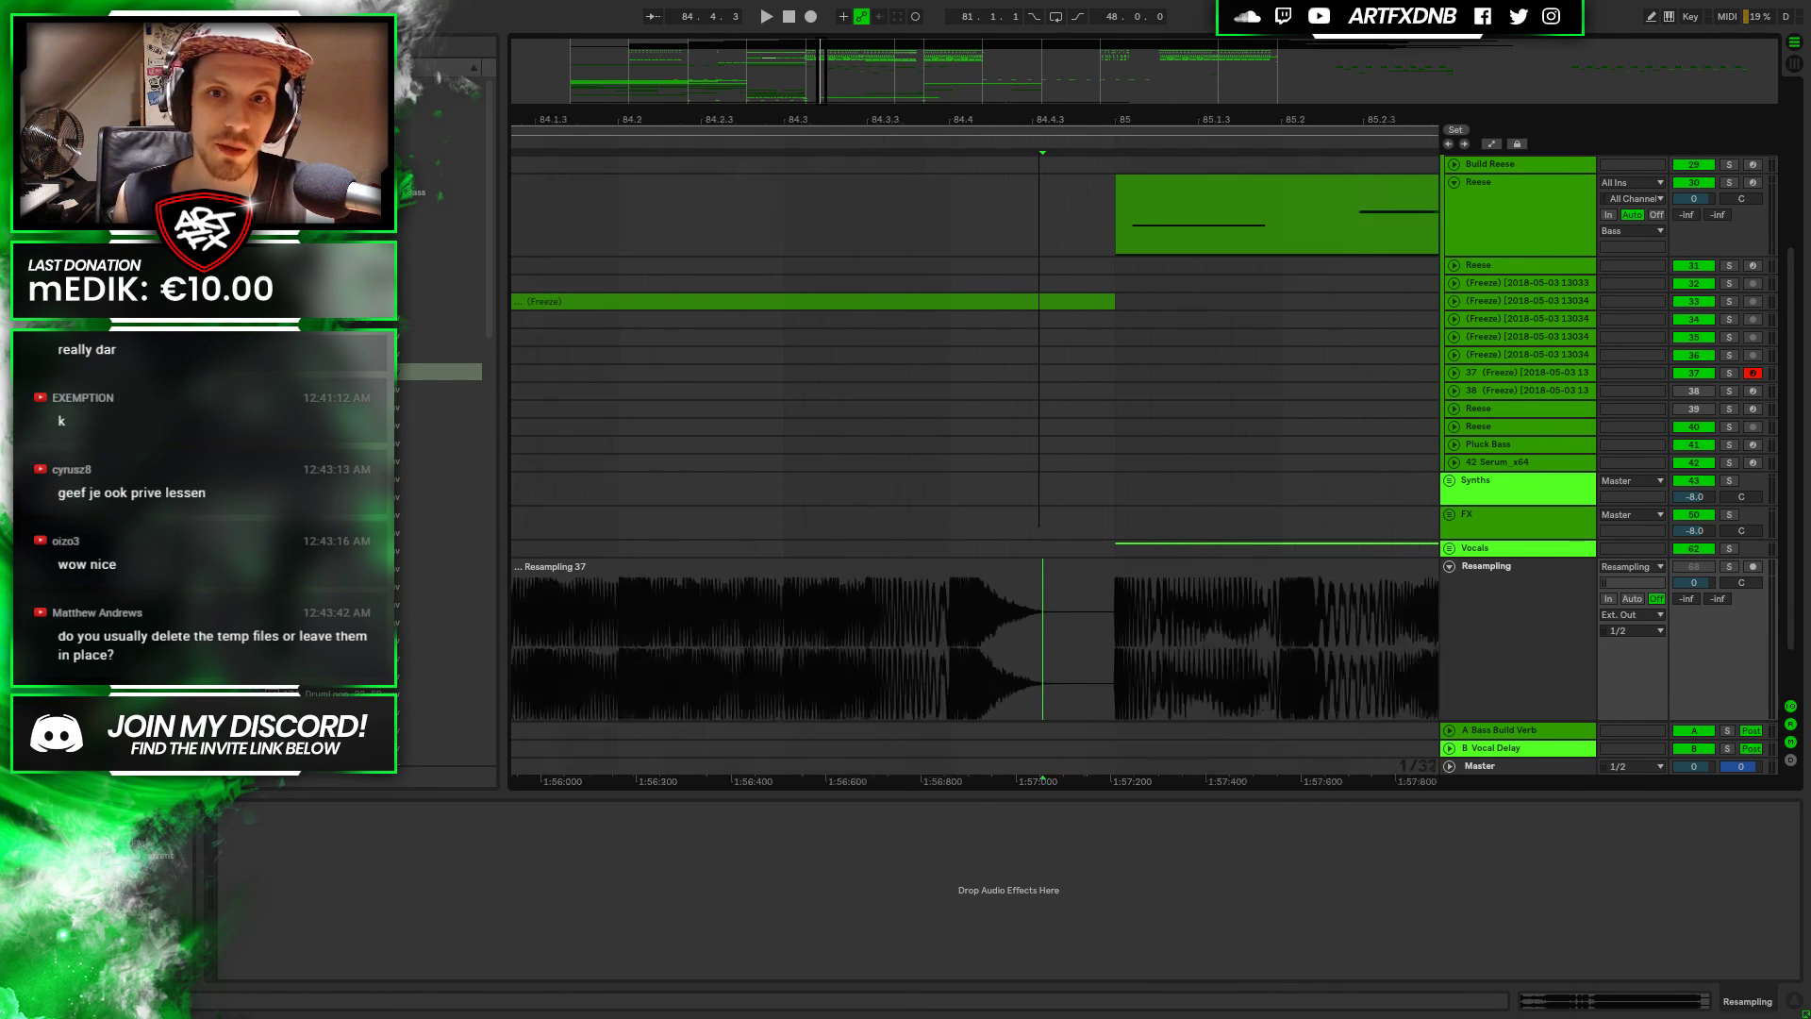
pyautogui.press('-')
pyautogui.press('-')
pyautogui.press('-')
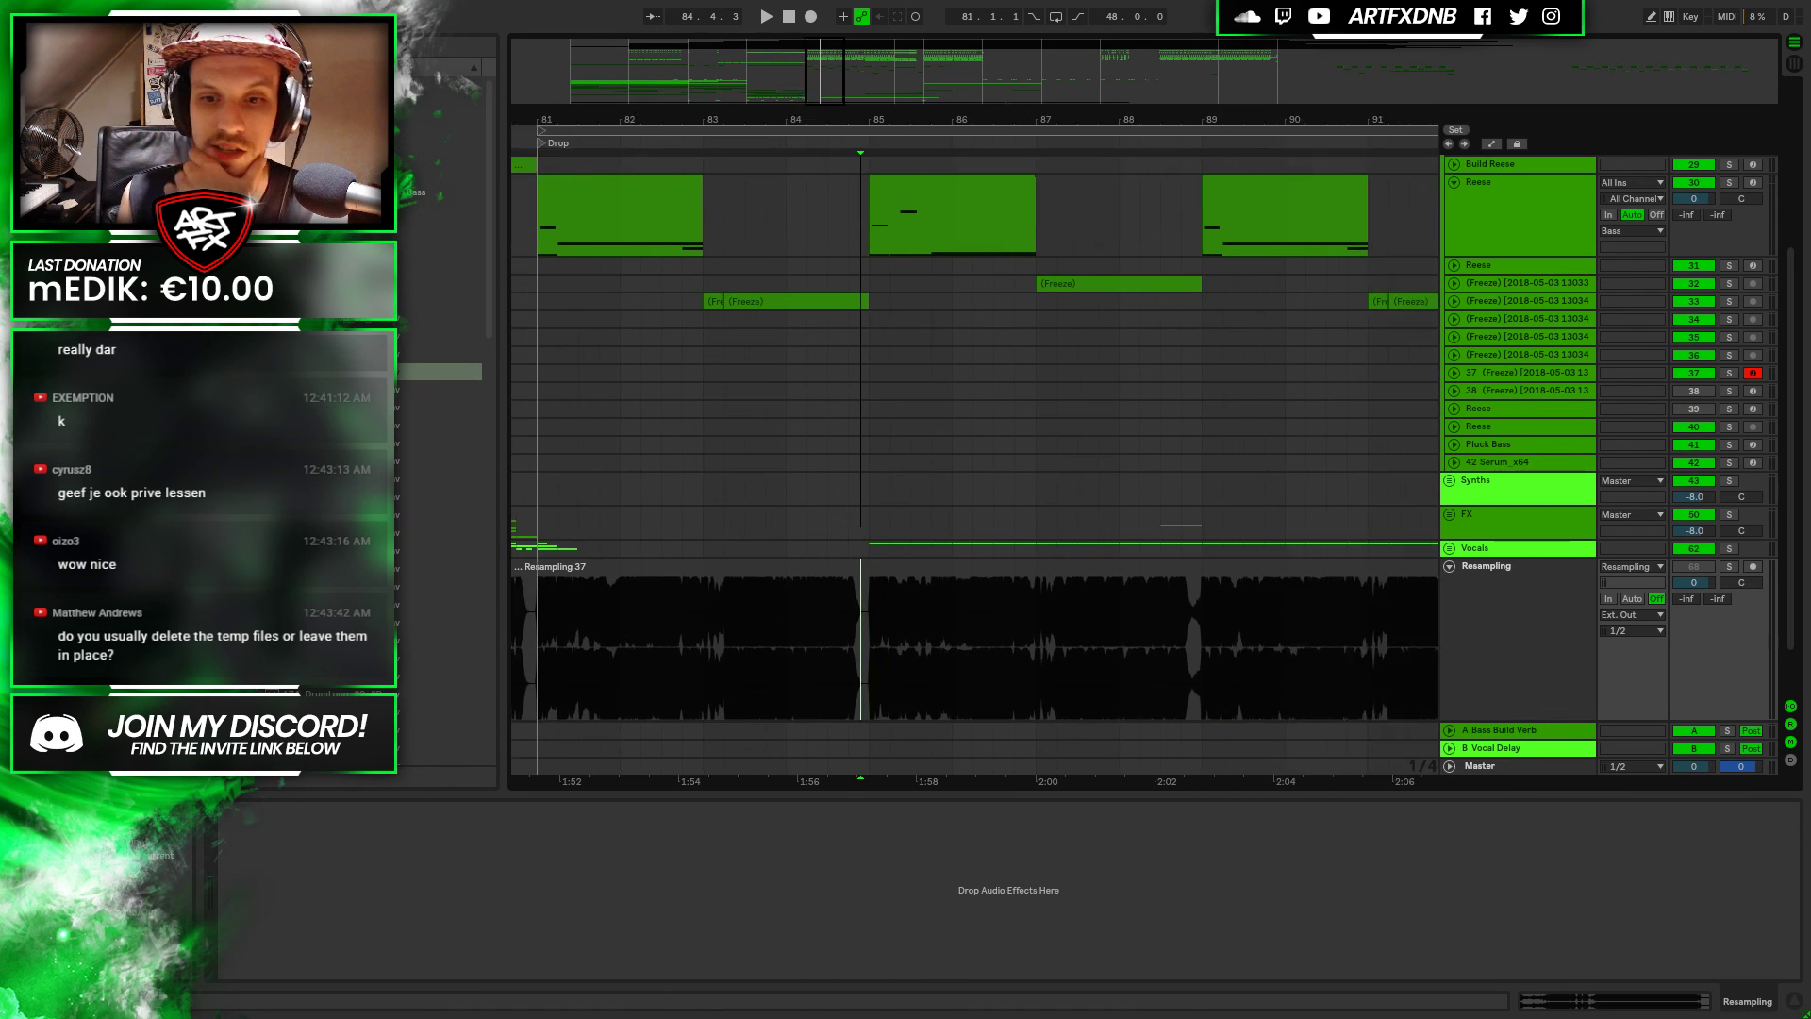
pyautogui.press('-')
pyautogui.press('-')
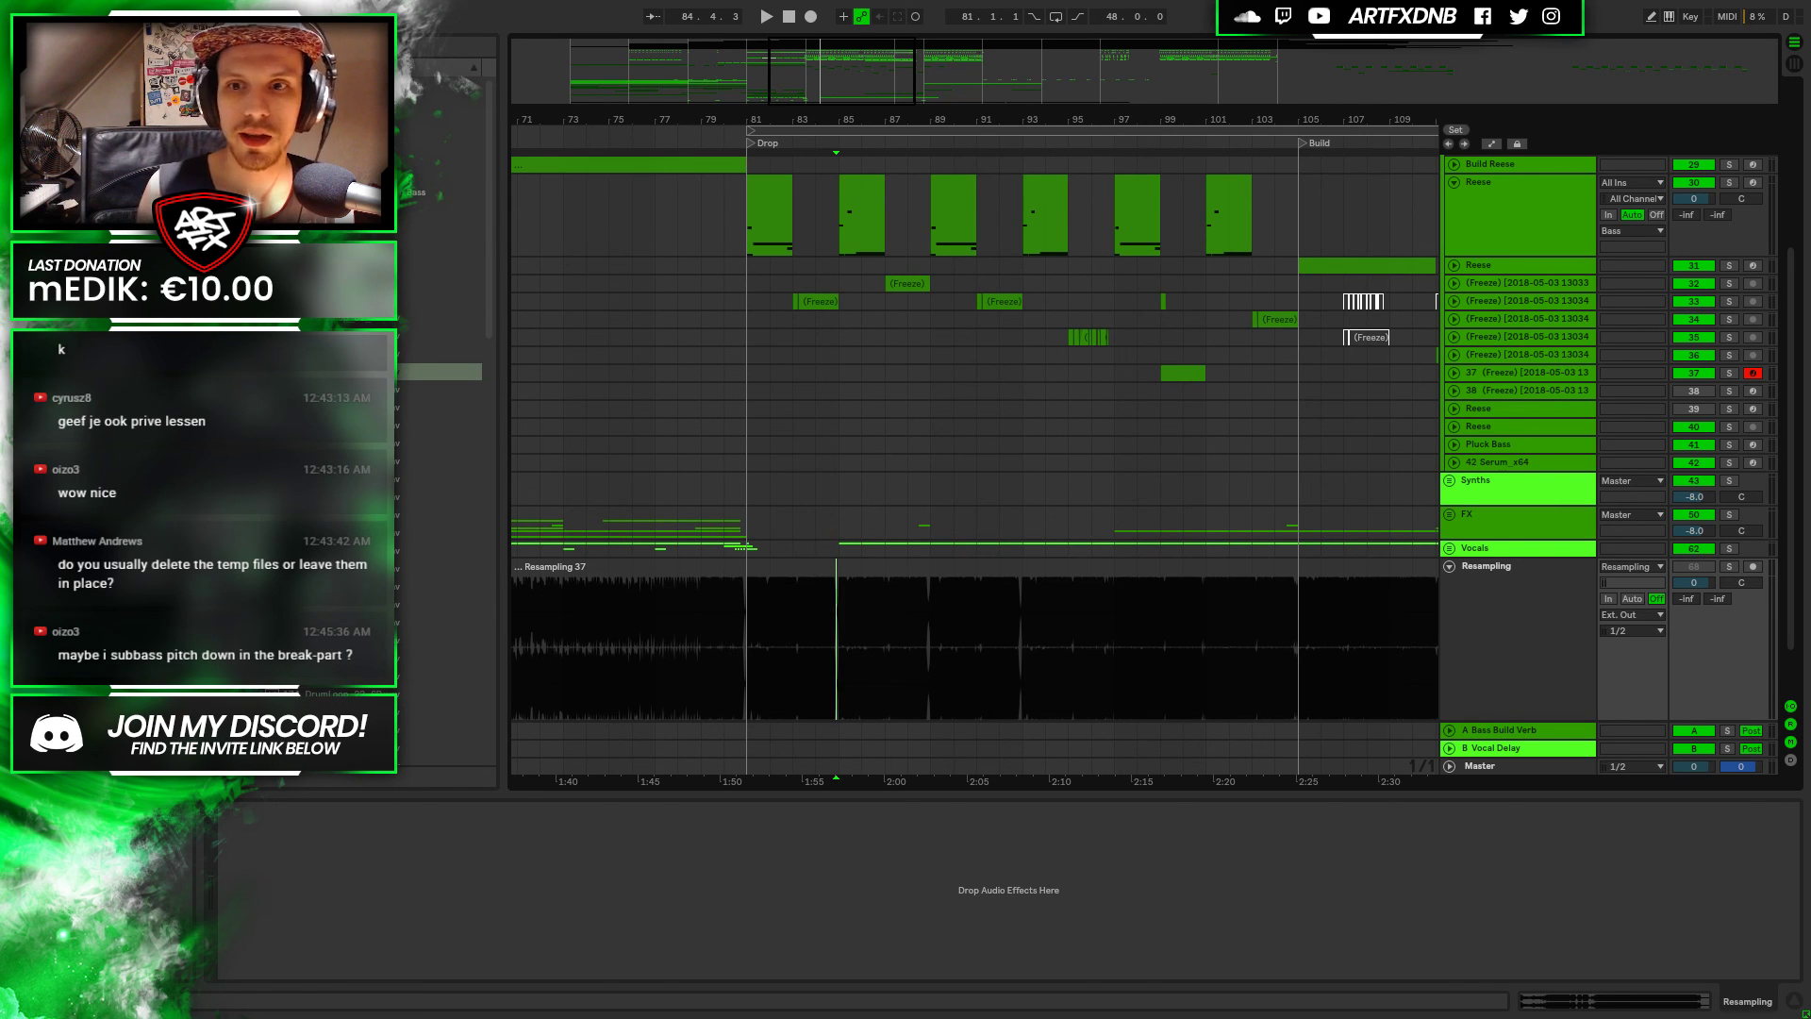
# Survey the full arrangement from the Start marker to the spare bass clips after the Outro, down to the Resampling track
pyautogui.moveTo(1081, 111); pyautogui.dragTo(791, 110)
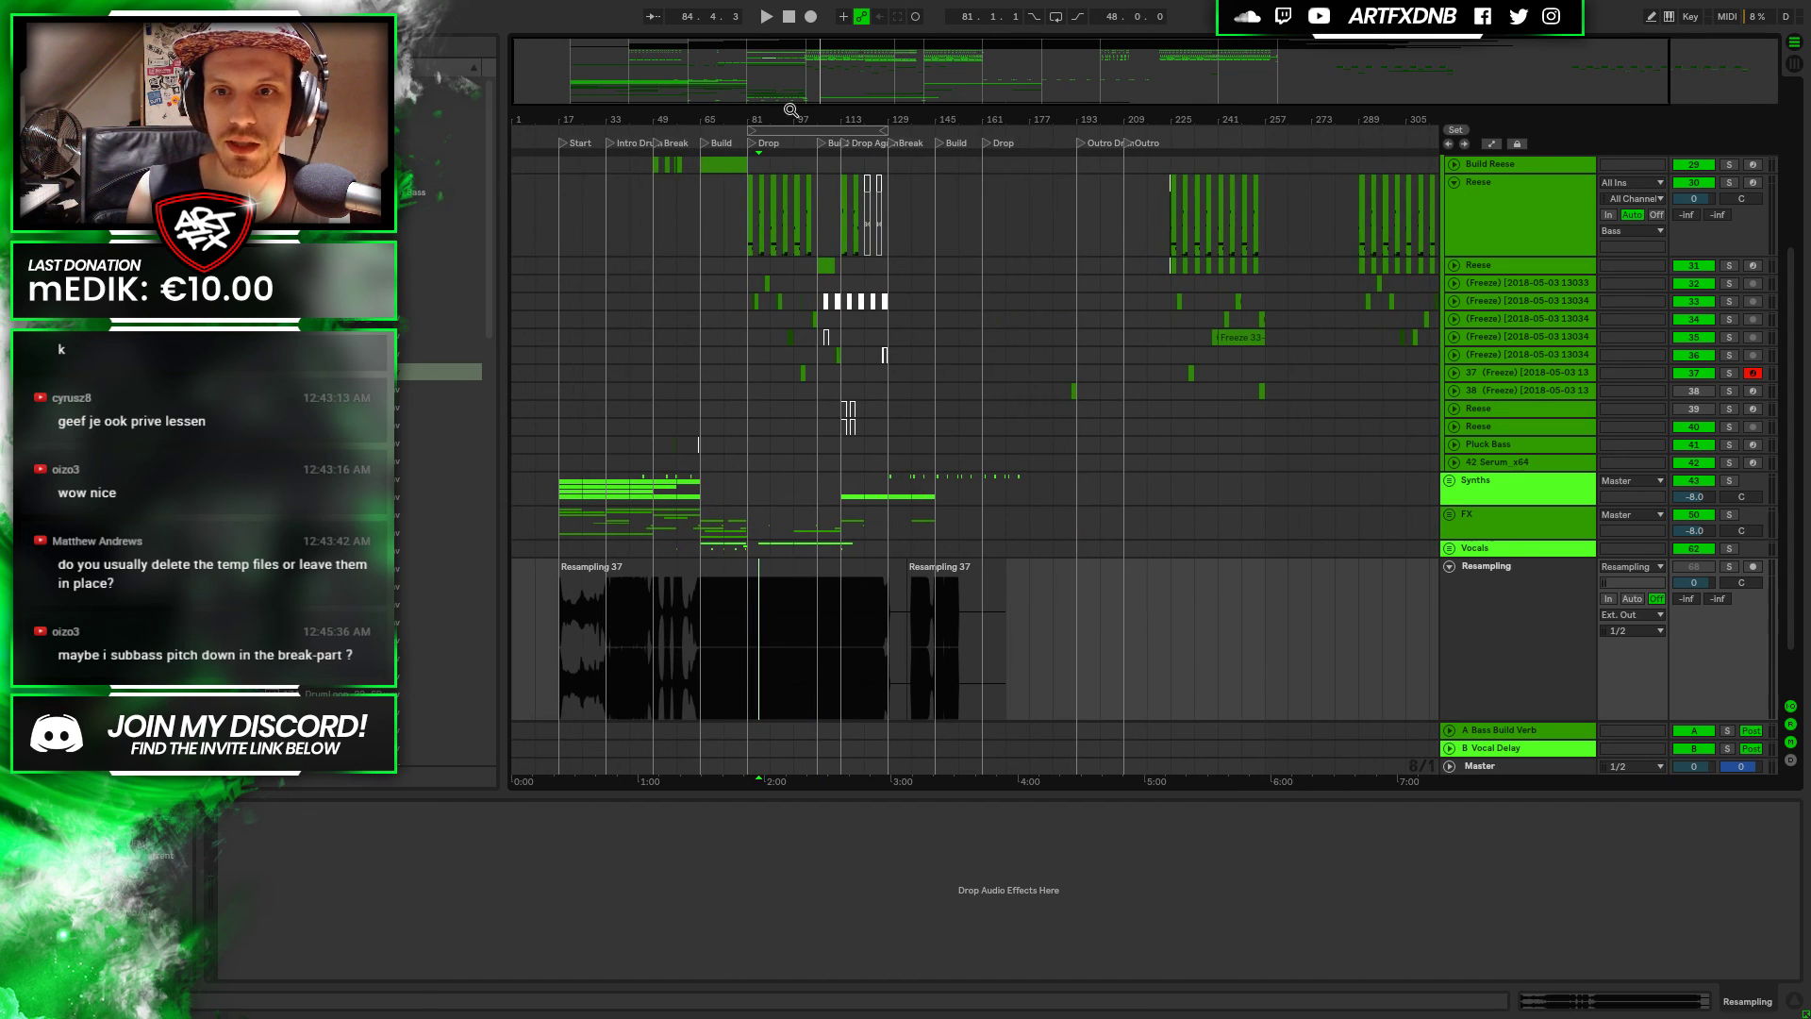
pyautogui.scroll(1, 1143, 409)
pyautogui.moveTo(1268, 113); pyautogui.dragTo(1030, 114)
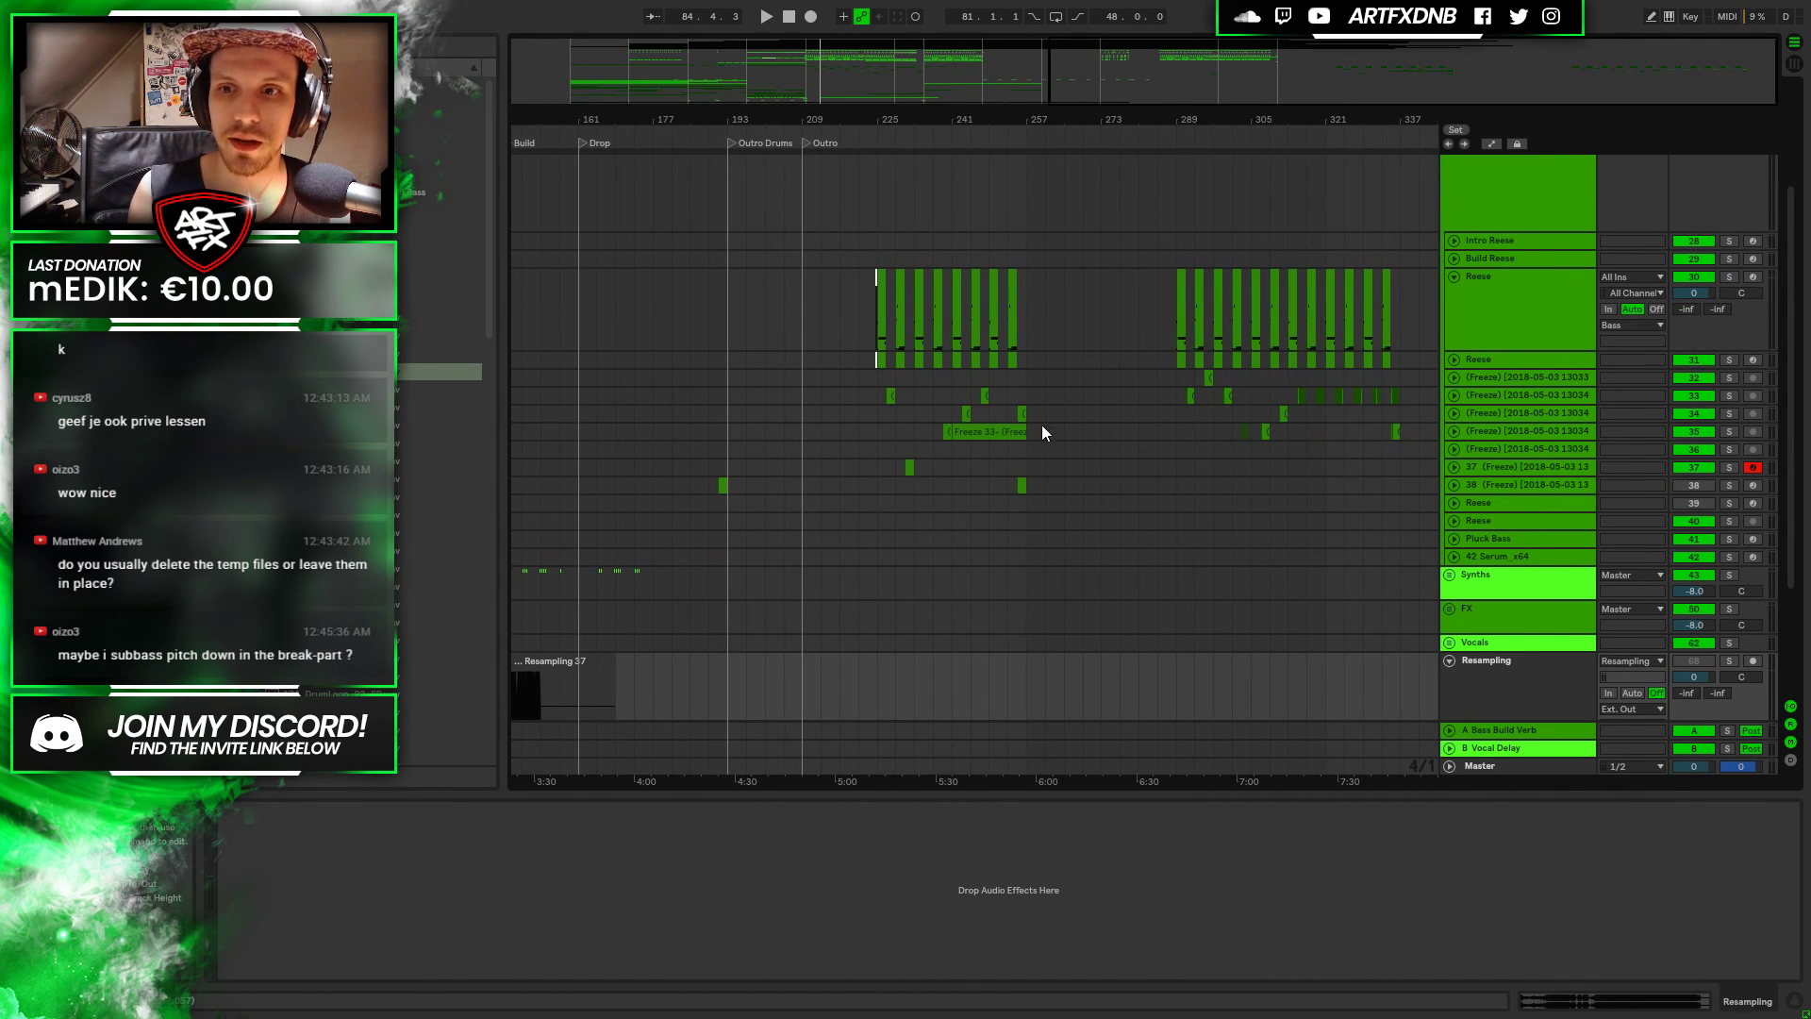
pyautogui.moveTo(897, 84); pyautogui.dragTo(1316, 85)
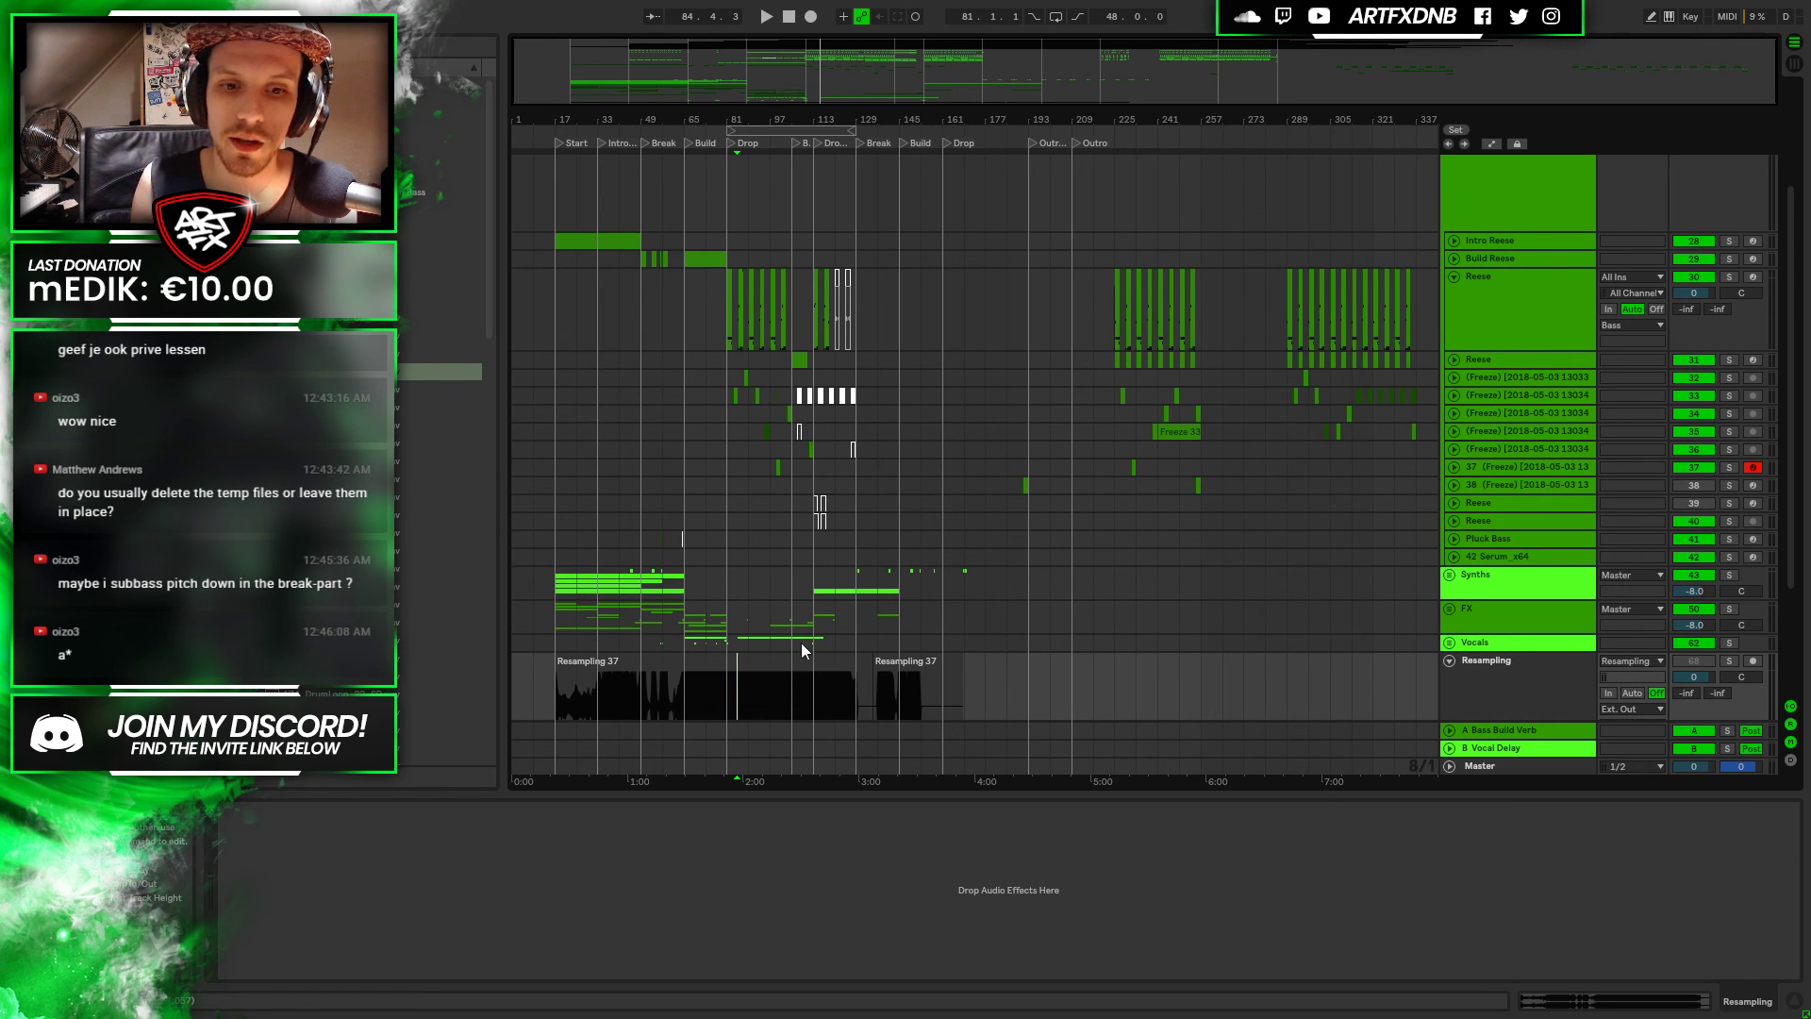
pyautogui.scroll(-3, 647, 675)
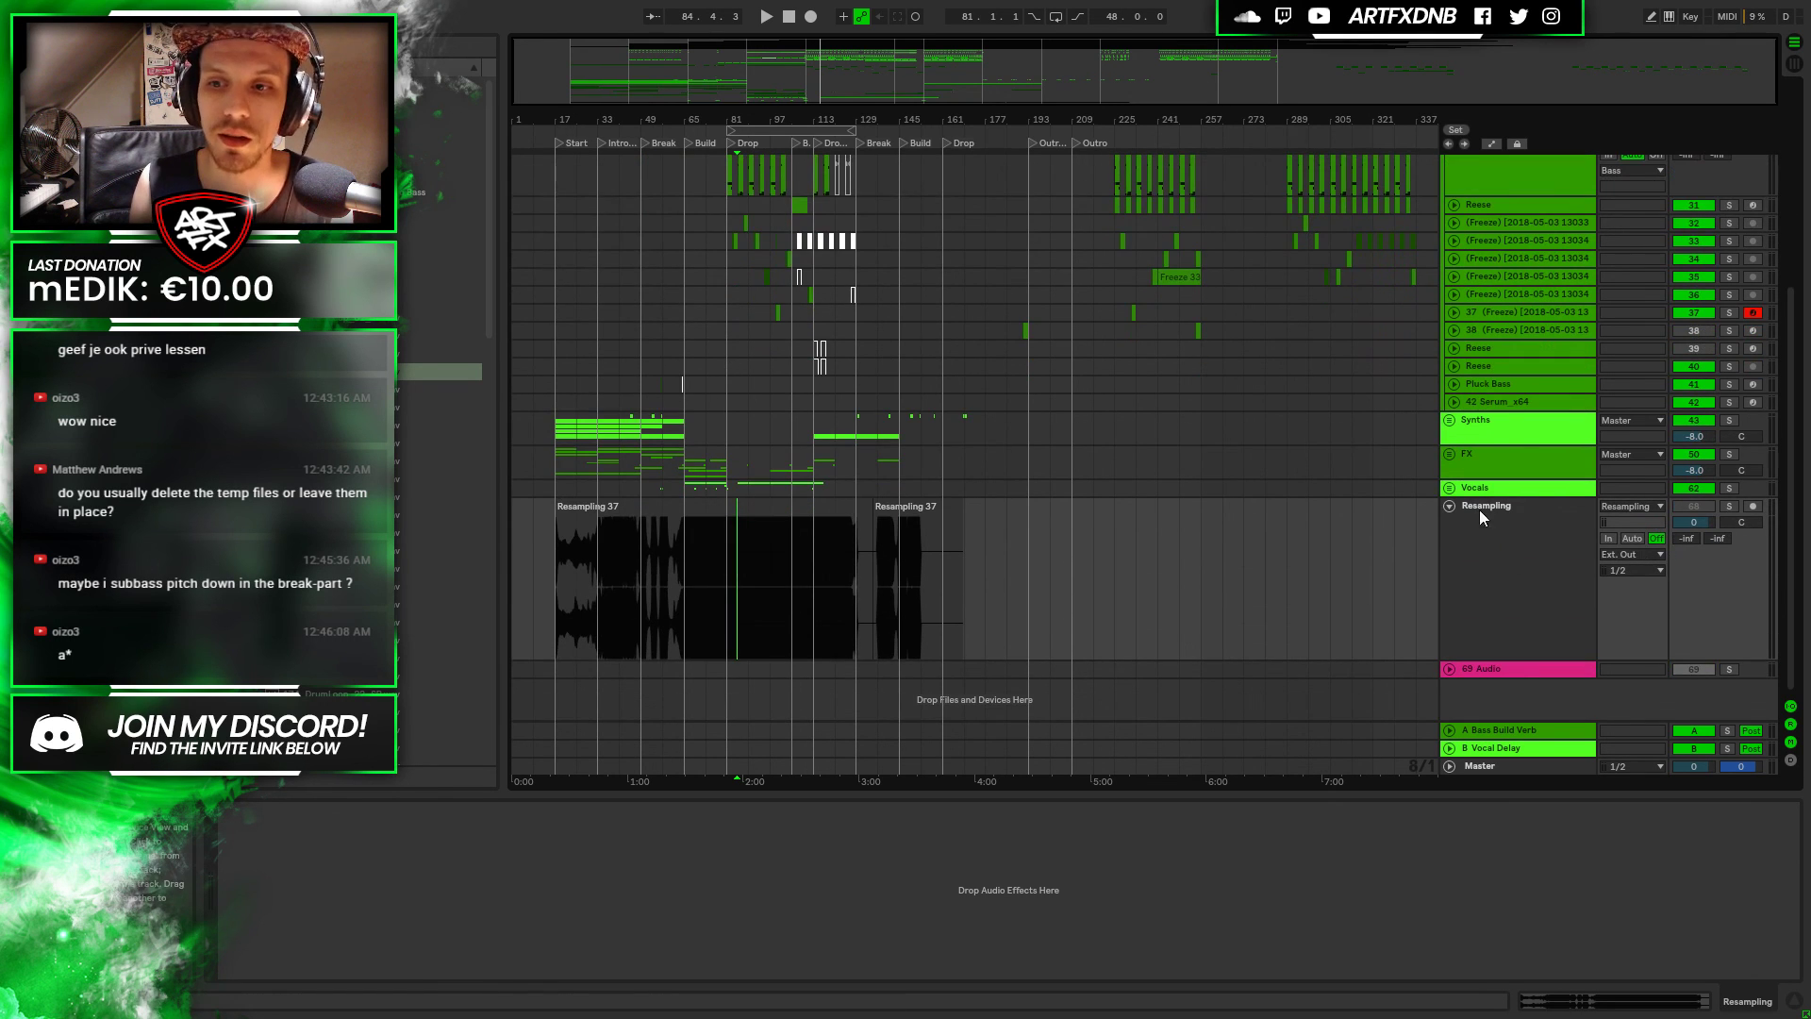